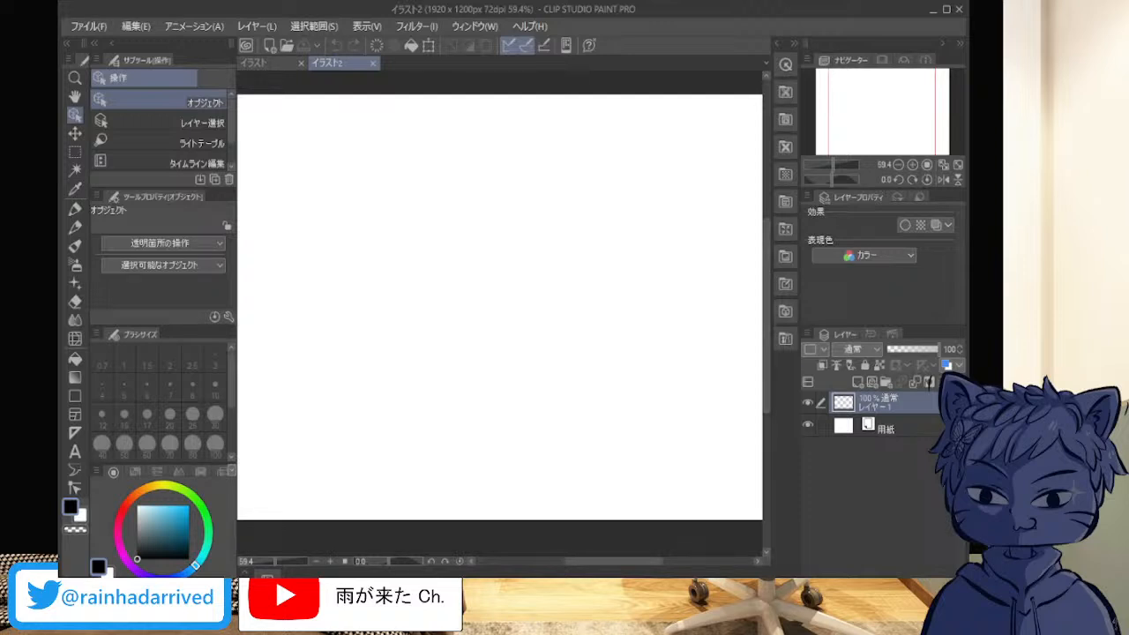
# Step: Switch to the サインペン pen sub tool and set its brush size to 6.6
pyautogui.scroll(-1, 727, 368)
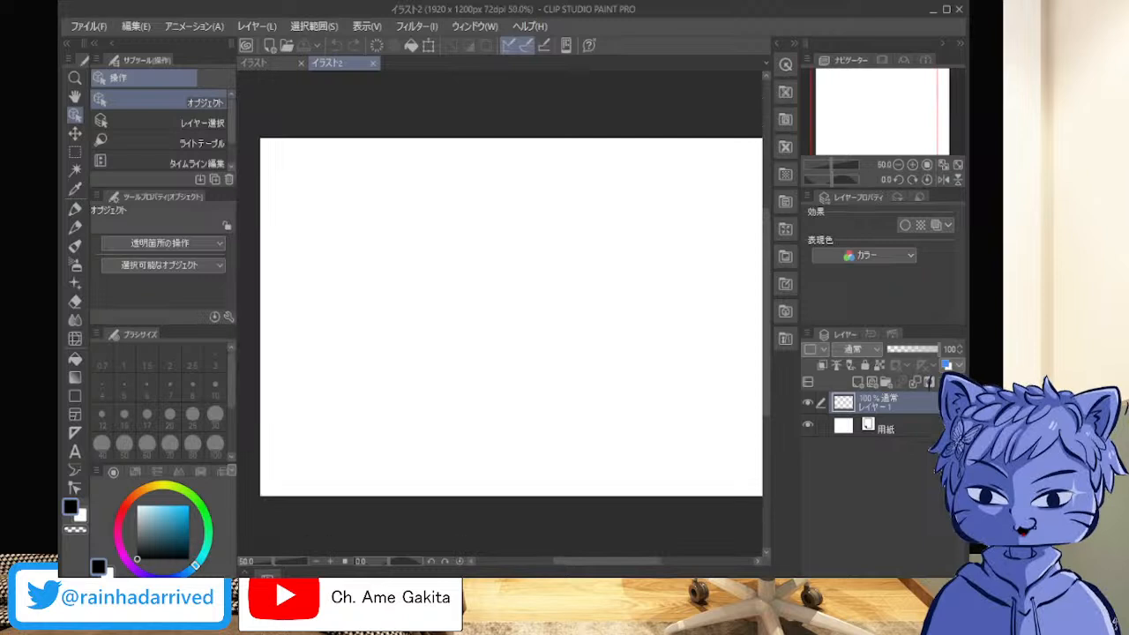
pyautogui.scroll(-1, 728, 368)
pyautogui.moveTo(728, 368); pyautogui.dragTo(693, 365)
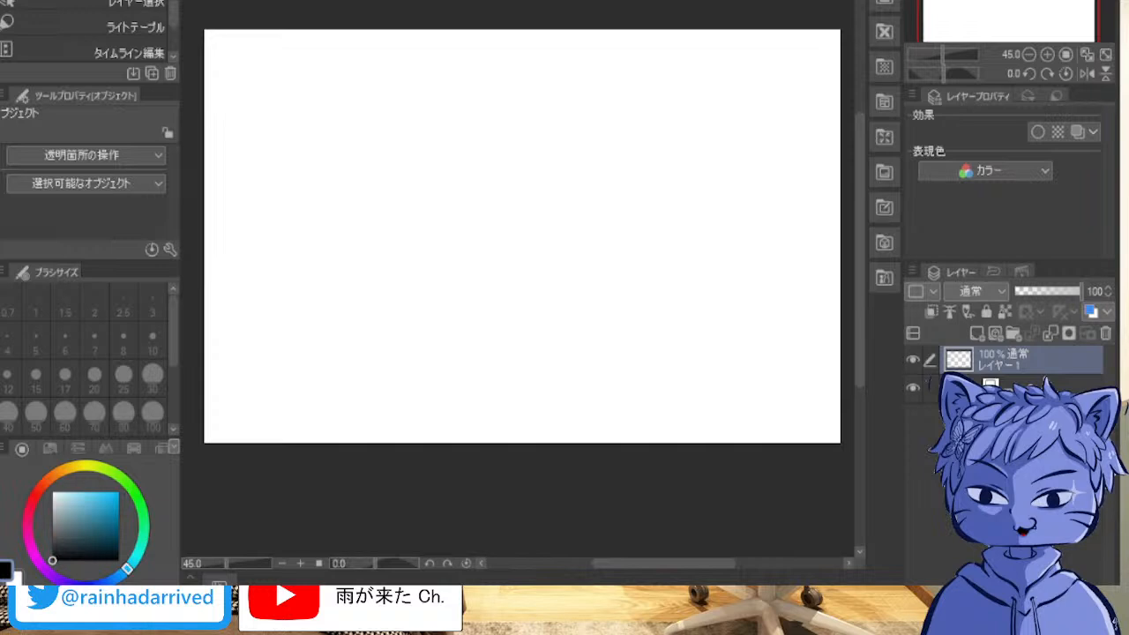
pyautogui.press('p')
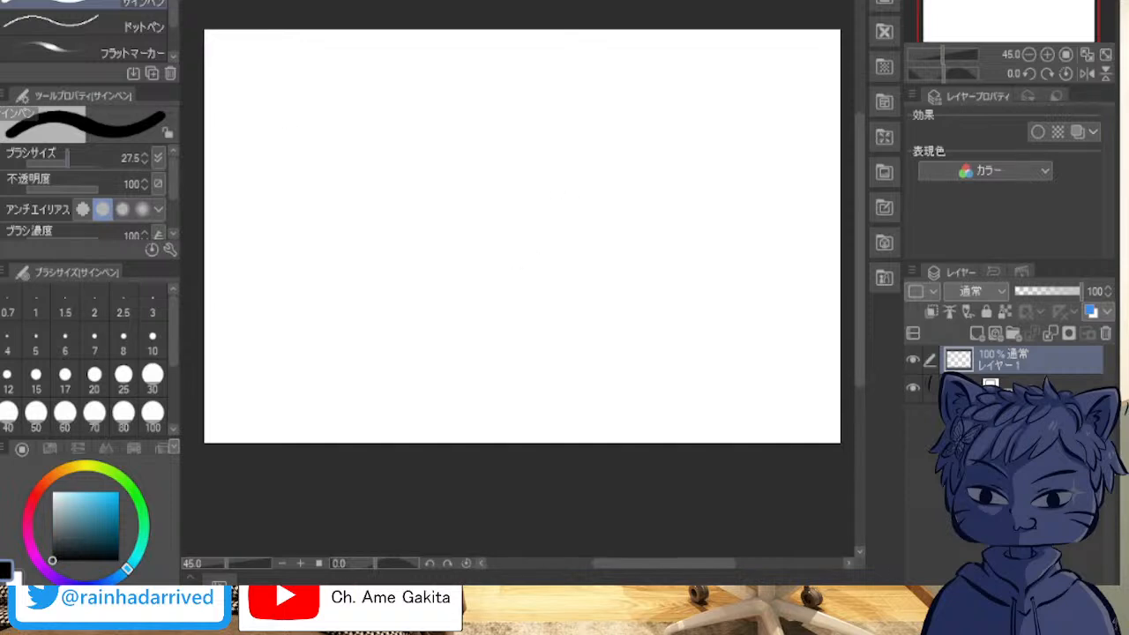
pyautogui.press('[')
pyautogui.press('[')
pyautogui.press('[')
pyautogui.press('[')
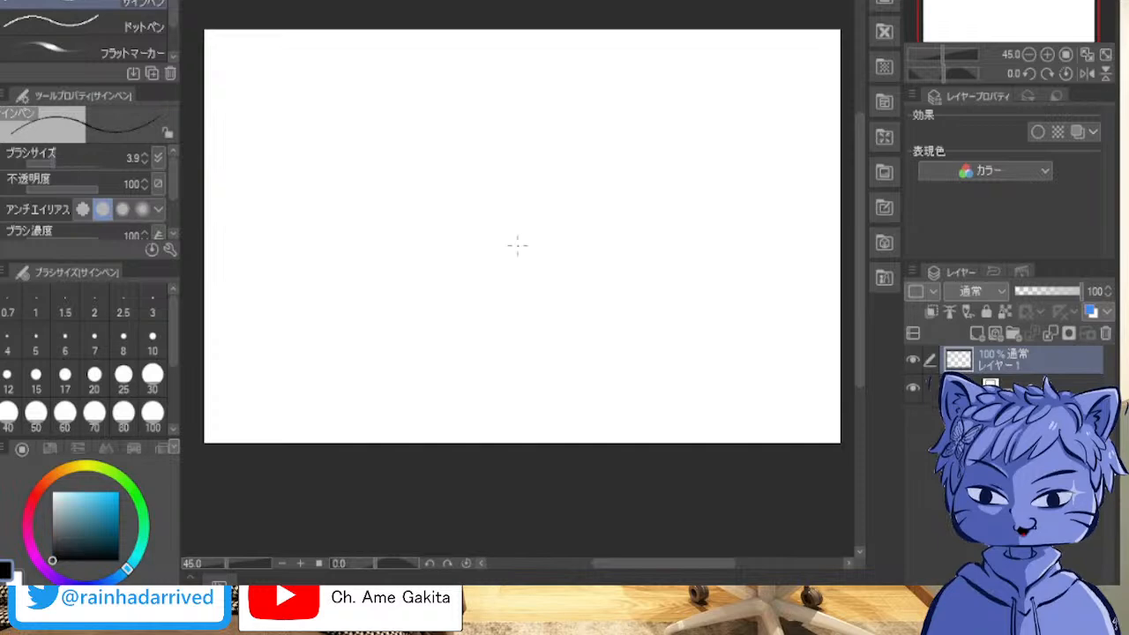
pyautogui.press(']')
pyautogui.press(']')
pyautogui.press(']')
pyautogui.press(']')
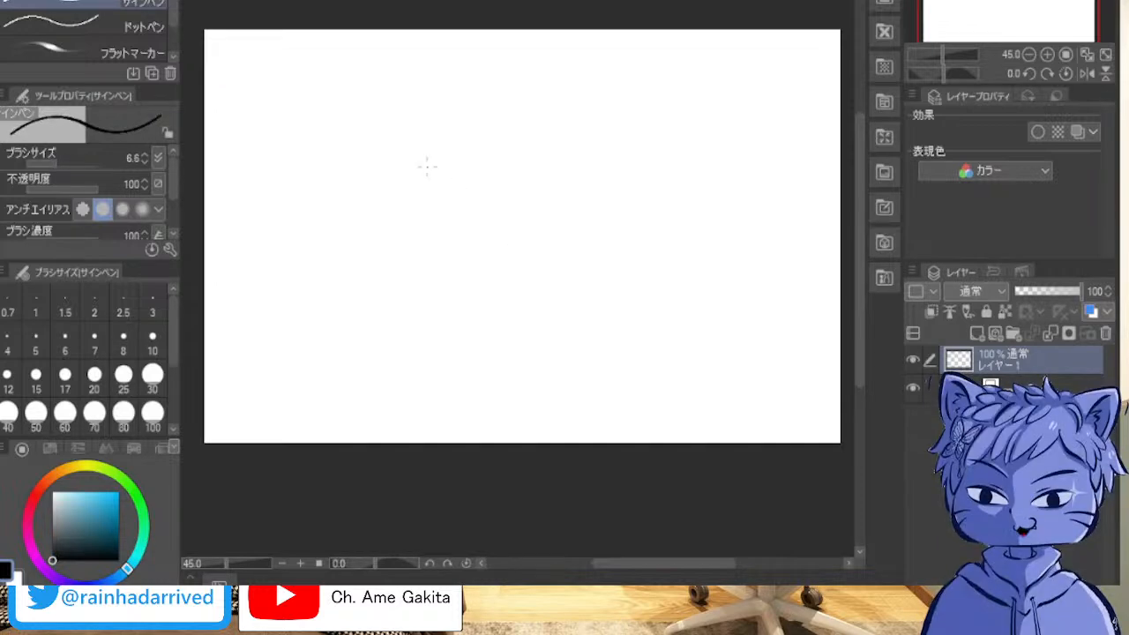
# Step: Add a new raster layer above レイヤー1
pyautogui.scroll(2, 371, 169)
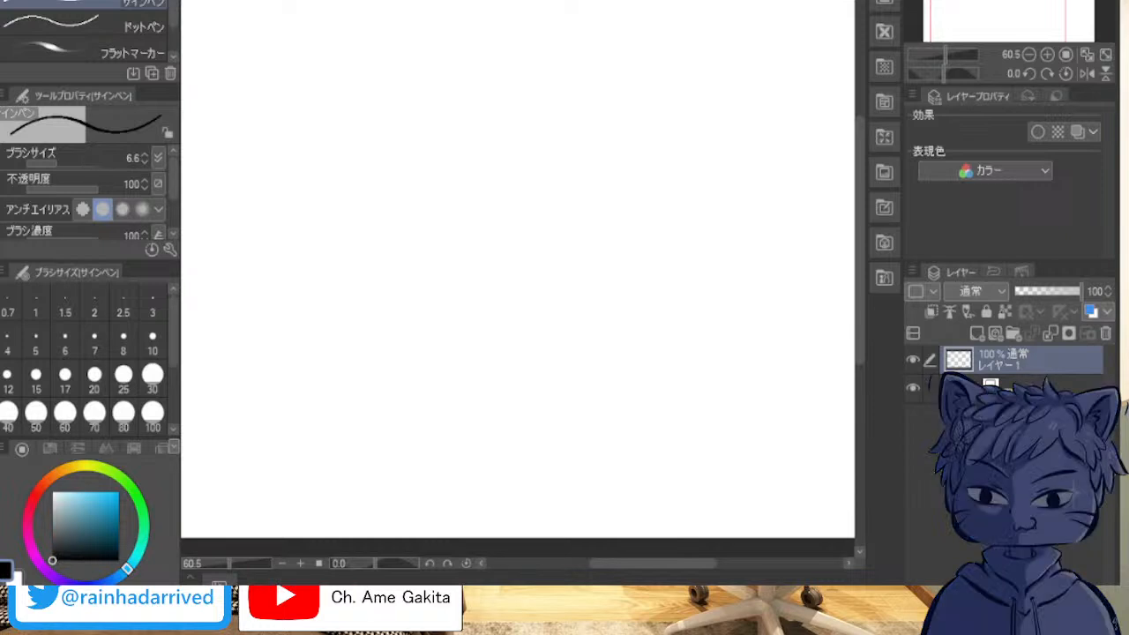
pyautogui.click(978, 334)
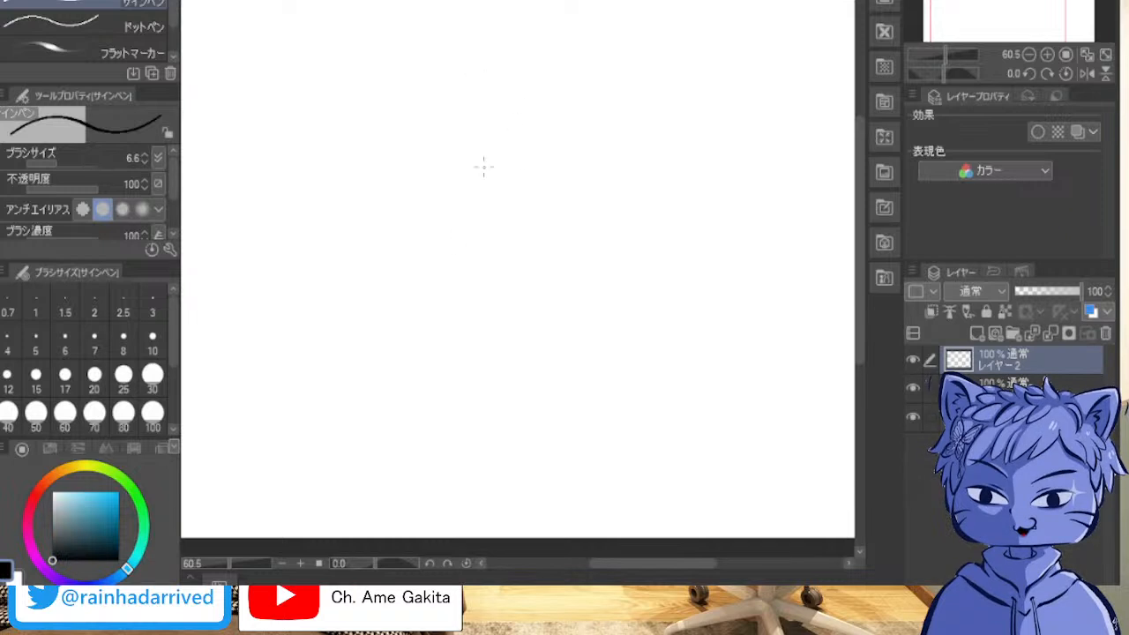
# Step: Try overlapping tilted oval loops freehand on レイヤー2, clearing the layer between attempts
pyautogui.moveTo(515, 92)
pyautogui.mouseDown()
pyautogui.moveTo(503, 302)
pyautogui.moveTo(595, 81)
pyautogui.moveTo(554, 201)
pyautogui.mouseUp()
pyautogui.press('Delete')
pyautogui.moveTo(585, 109)
pyautogui.mouseDown()
pyautogui.moveTo(409, 291)
pyautogui.moveTo(620, 315)
pyautogui.moveTo(634, 2)
pyautogui.moveTo(635, 370)
pyautogui.mouseUp()
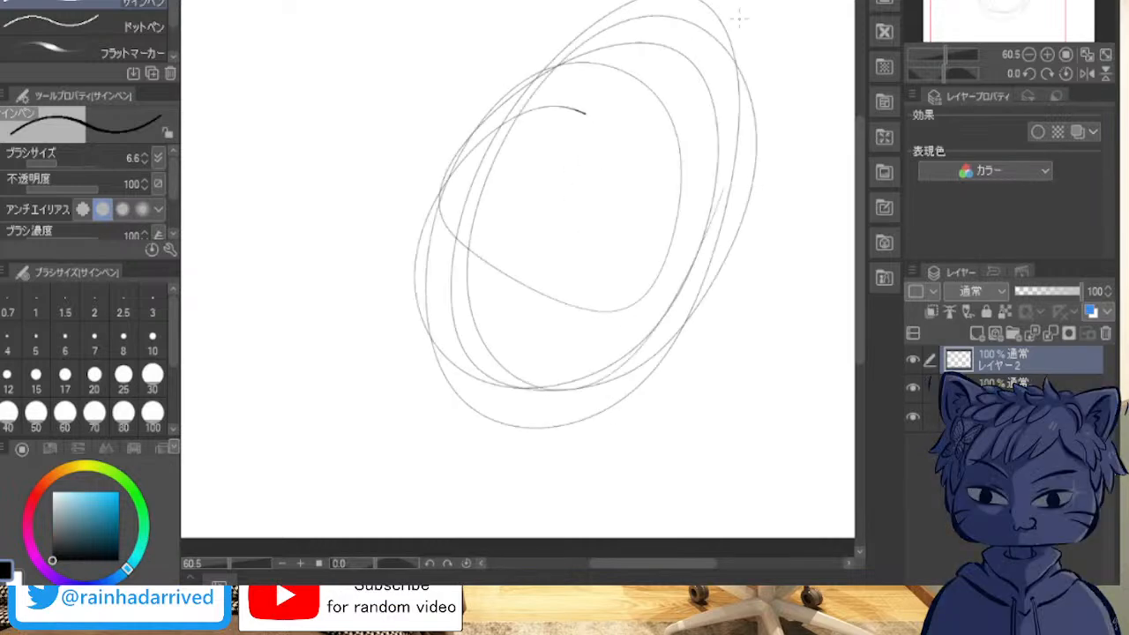
pyautogui.press('Delete')
pyautogui.moveTo(590, 164); pyautogui.dragTo(611, 136)
pyautogui.moveTo(610, 113)
pyautogui.mouseDown()
pyautogui.moveTo(486, 398)
pyautogui.moveTo(541, 121)
pyautogui.moveTo(550, 365)
pyautogui.moveTo(653, 123)
pyautogui.moveTo(681, 254)
pyautogui.mouseUp()
pyautogui.hotkey('ctrl', 'z')
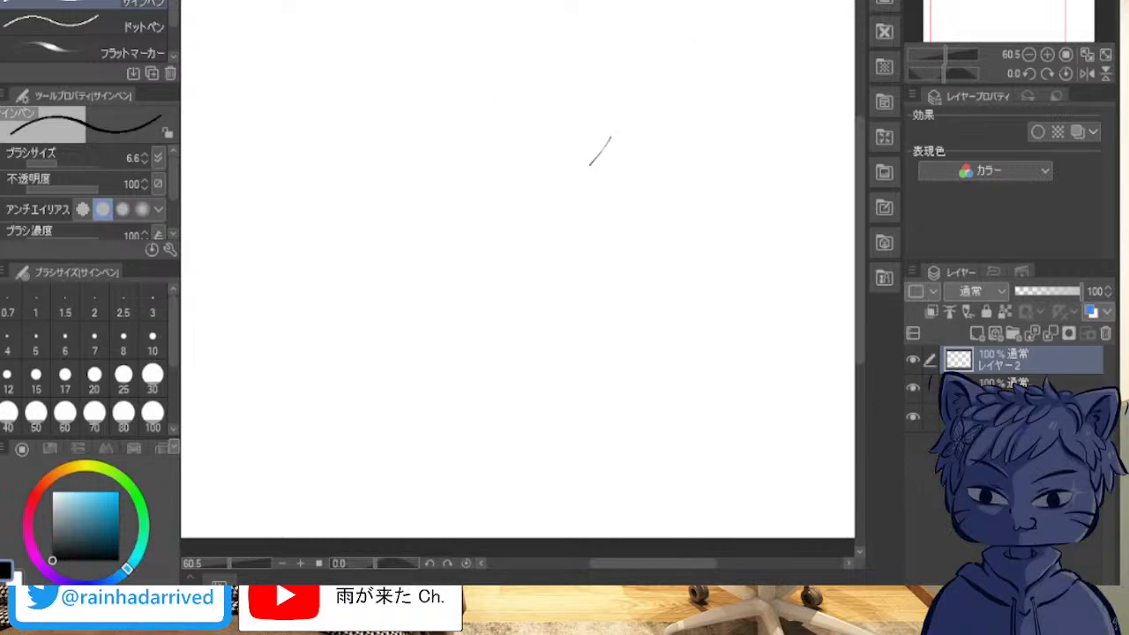
# Step: Try short loose strokes and a large oval of overlapping loops spanning most of the visible canvas height, and undo them
pyautogui.moveTo(380, 1)
pyautogui.mouseDown()
pyautogui.moveTo(385, 43)
pyautogui.moveTo(455, 81)
pyautogui.mouseUp()
pyautogui.hotkey('ctrl', 'z')
pyautogui.moveTo(492, 26)
pyautogui.mouseDown()
pyautogui.moveTo(593, 377)
pyautogui.moveTo(328, 113)
pyautogui.mouseUp()
pyautogui.hotkey('ctrl', 'z')
pyautogui.hotkey('ctrl', 'z')
pyautogui.moveTo(553, 45)
pyautogui.mouseDown()
pyautogui.moveTo(409, 463)
pyautogui.moveTo(433, 305)
pyautogui.mouseUp()
pyautogui.moveTo(579, 60)
pyautogui.mouseDown()
pyautogui.moveTo(444, 491)
pyautogui.moveTo(682, 133)
pyautogui.moveTo(365, 276)
pyautogui.moveTo(682, 285)
pyautogui.moveTo(391, 199)
pyautogui.moveTo(713, 129)
pyautogui.mouseUp()
pyautogui.moveTo(423, 121); pyautogui.dragTo(662, 112)
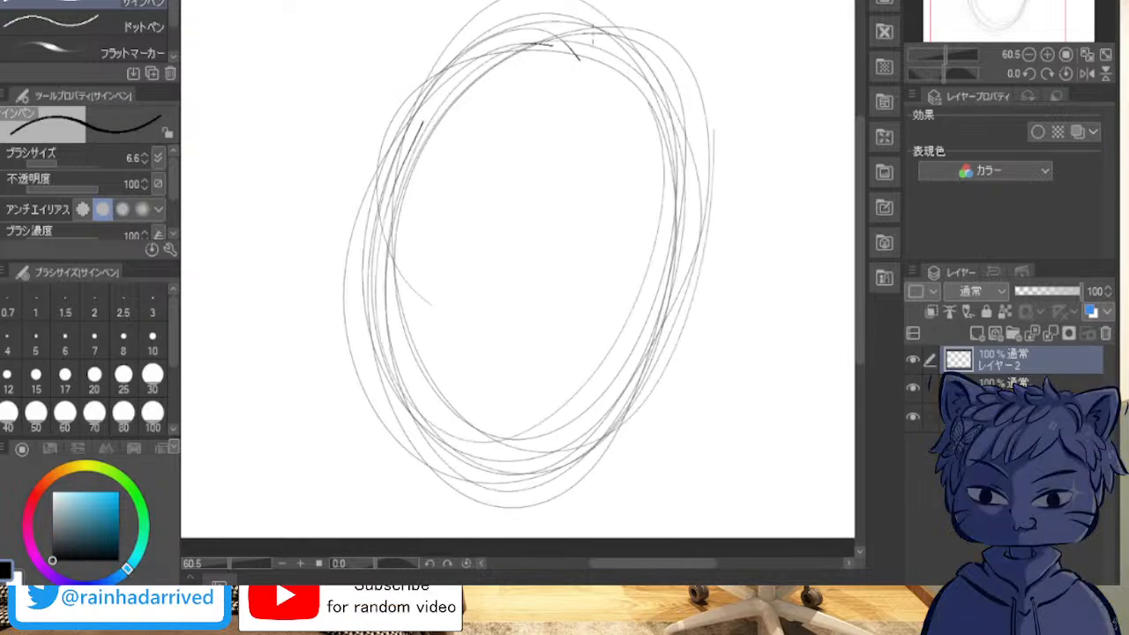
pyautogui.hotkey('ctrl', 'z')
pyautogui.hotkey('ctrl', 'z')
pyautogui.hotkey('ctrl', 'z')
pyautogui.hotkey('ctrl', 'z')
pyautogui.hotkey('ctrl', 'z')
pyautogui.hotkey('ctrl', 'z')
pyautogui.hotkey('ctrl', 'z')
pyautogui.hotkey('ctrl', 'z')
# Step: Practise medium-sized ovals of continuous overlapping loops around the middle of the canvas, clearing or undoing each attempt
pyautogui.moveTo(553, 108)
pyautogui.mouseDown()
pyautogui.moveTo(373, 383)
pyautogui.moveTo(640, 328)
pyautogui.mouseUp()
pyautogui.moveTo(437, 145)
pyautogui.mouseDown()
pyautogui.moveTo(623, 411)
pyautogui.moveTo(415, 132)
pyautogui.moveTo(617, 380)
pyautogui.moveTo(653, 265)
pyautogui.mouseUp()
pyautogui.moveTo(553, 108)
pyautogui.mouseDown()
pyautogui.moveTo(406, 265)
pyautogui.moveTo(600, 33)
pyautogui.moveTo(635, 353)
pyautogui.moveTo(421, 284)
pyautogui.mouseUp()
pyautogui.press('Delete')
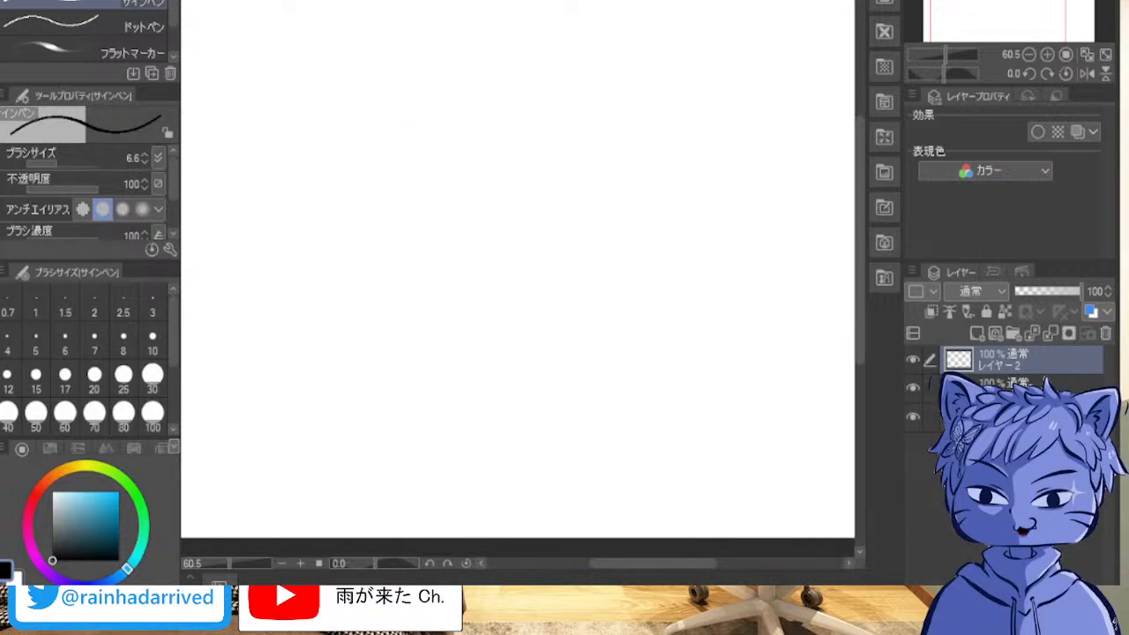
pyautogui.moveTo(600, 100)
pyautogui.mouseDown()
pyautogui.moveTo(444, 409)
pyautogui.moveTo(497, 113)
pyautogui.moveTo(668, 199)
pyautogui.moveTo(651, 382)
pyautogui.moveTo(448, 331)
pyautogui.moveTo(427, 227)
pyautogui.moveTo(687, 70)
pyautogui.moveTo(716, 323)
pyautogui.moveTo(403, 206)
pyautogui.mouseUp()
pyautogui.moveTo(415, 264)
pyautogui.mouseDown()
pyautogui.moveTo(529, 39)
pyautogui.moveTo(618, 371)
pyautogui.mouseUp()
pyautogui.press('Delete')
pyautogui.moveTo(562, 83)
pyautogui.mouseDown()
pyautogui.moveTo(353, 76)
pyautogui.moveTo(592, 327)
pyautogui.moveTo(477, 53)
pyautogui.moveTo(550, 396)
pyautogui.moveTo(397, 133)
pyautogui.moveTo(534, 433)
pyautogui.moveTo(364, 318)
pyautogui.moveTo(653, 88)
pyautogui.moveTo(529, 397)
pyautogui.moveTo(671, 133)
pyautogui.moveTo(441, 441)
pyautogui.mouseUp()
pyautogui.moveTo(542, 39); pyautogui.dragTo(574, 367)
pyautogui.press('Delete')
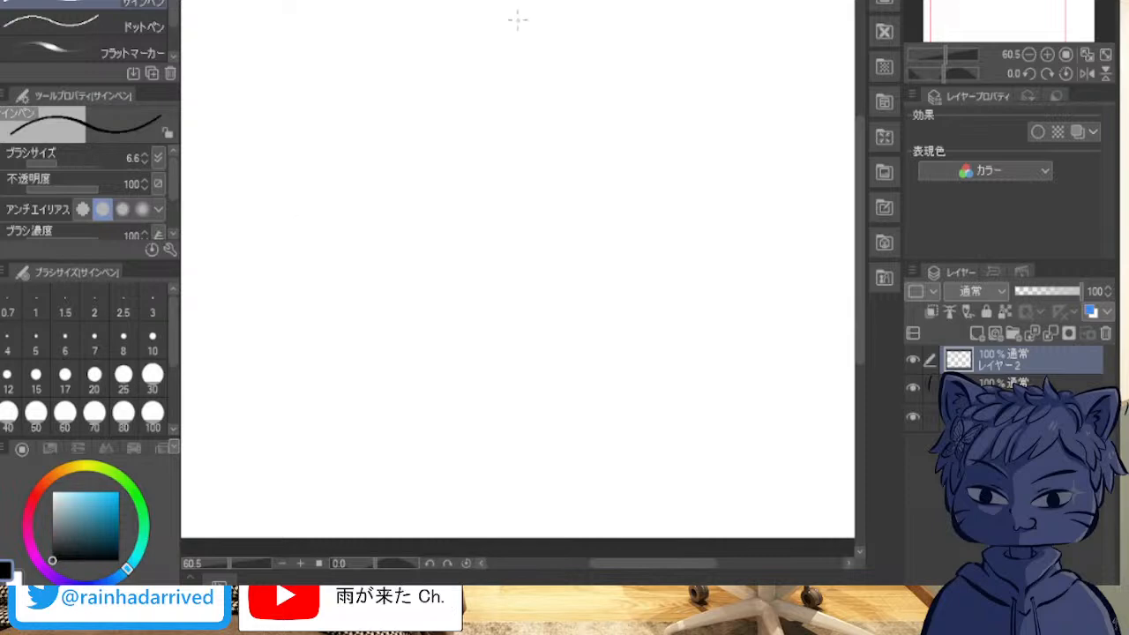
pyautogui.moveTo(596, 97)
pyautogui.mouseDown()
pyautogui.moveTo(406, 120)
pyautogui.moveTo(600, 449)
pyautogui.moveTo(494, 88)
pyautogui.moveTo(440, 405)
pyautogui.moveTo(815, 101)
pyautogui.moveTo(403, 323)
pyautogui.moveTo(750, 133)
pyautogui.moveTo(479, 269)
pyautogui.moveTo(767, 88)
pyautogui.moveTo(468, 370)
pyautogui.moveTo(533, 36)
pyautogui.mouseUp()
pyautogui.press('Delete')
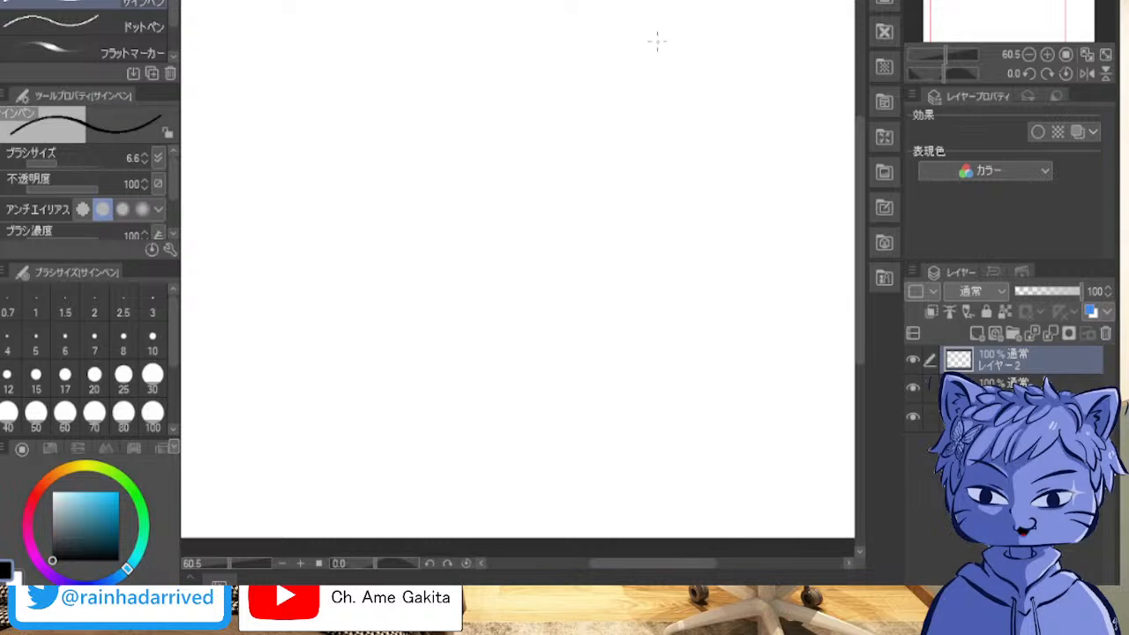
pyautogui.moveTo(661, 41)
pyautogui.mouseDown()
pyautogui.moveTo(445, 338)
pyautogui.moveTo(450, 134)
pyautogui.moveTo(688, 103)
pyautogui.moveTo(658, 342)
pyautogui.moveTo(418, 225)
pyautogui.moveTo(524, 5)
pyautogui.moveTo(740, 10)
pyautogui.moveTo(618, 197)
pyautogui.mouseUp()
pyautogui.press('Delete')
pyautogui.moveTo(483, 121)
pyautogui.mouseDown()
pyautogui.moveTo(699, 205)
pyautogui.moveTo(528, 376)
pyautogui.moveTo(477, 146)
pyautogui.moveTo(673, 55)
pyautogui.moveTo(589, 379)
pyautogui.moveTo(453, 229)
pyautogui.moveTo(715, 85)
pyautogui.moveTo(609, 400)
pyautogui.moveTo(706, 65)
pyautogui.moveTo(612, 382)
pyautogui.moveTo(451, 251)
pyautogui.moveTo(733, 38)
pyautogui.moveTo(705, 190)
pyautogui.mouseUp()
pyautogui.hotkey('ctrl', 'z')
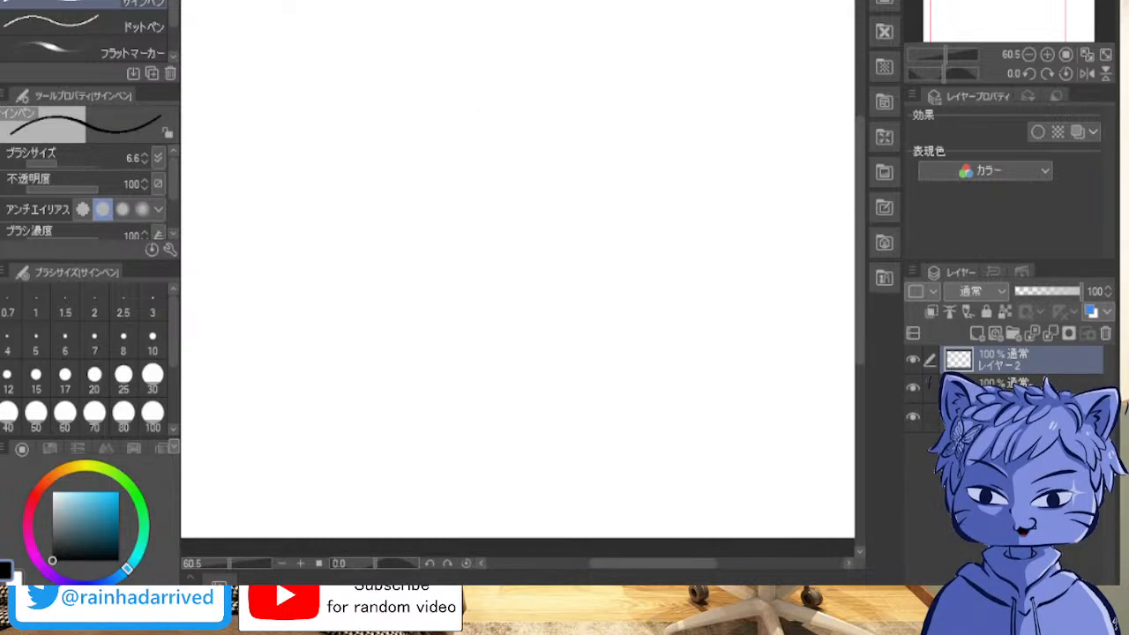
pyautogui.moveTo(572, 82)
pyautogui.mouseDown()
pyautogui.moveTo(681, 114)
pyautogui.moveTo(679, 159)
pyautogui.moveTo(614, 360)
pyautogui.moveTo(665, 96)
pyautogui.moveTo(440, 256)
pyautogui.moveTo(664, 320)
pyautogui.mouseUp()
pyautogui.hotkey('ctrl', 'z')
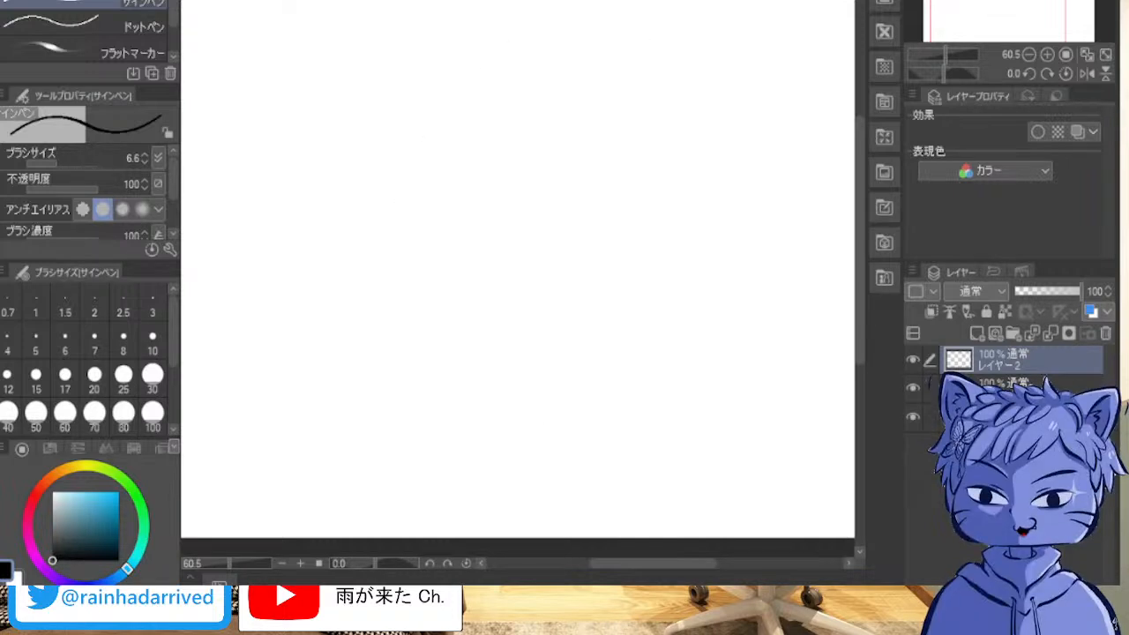
pyautogui.moveTo(574, 114)
pyautogui.mouseDown()
pyautogui.moveTo(661, 50)
pyautogui.moveTo(653, 88)
pyautogui.moveTo(625, 60)
pyautogui.moveTo(657, 185)
pyautogui.moveTo(441, 309)
pyautogui.moveTo(671, 105)
pyautogui.moveTo(452, 221)
pyautogui.moveTo(653, 18)
pyautogui.mouseUp()
pyautogui.press('Delete')
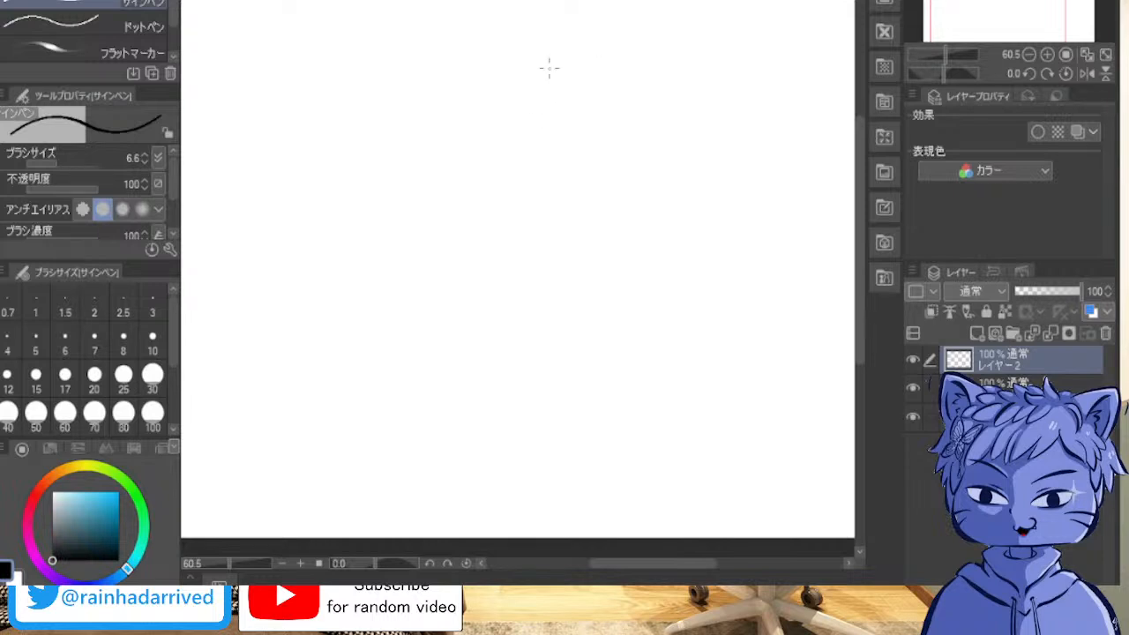
pyautogui.moveTo(441, 210)
pyautogui.mouseDown()
pyautogui.moveTo(625, 171)
pyautogui.moveTo(459, 291)
pyautogui.moveTo(495, 53)
pyautogui.moveTo(632, 114)
pyautogui.moveTo(618, 300)
pyautogui.moveTo(468, 264)
pyautogui.moveTo(650, 323)
pyautogui.moveTo(529, 353)
pyautogui.mouseUp()
pyautogui.moveTo(460, 302)
pyautogui.mouseDown()
pyautogui.moveTo(657, 265)
pyautogui.moveTo(467, 229)
pyautogui.moveTo(547, 33)
pyautogui.moveTo(476, 256)
pyautogui.mouseUp()
pyautogui.press('Delete')
pyautogui.moveTo(540, 25)
pyautogui.mouseDown()
pyautogui.moveTo(386, 326)
pyautogui.moveTo(547, 68)
pyautogui.moveTo(529, 383)
pyautogui.moveTo(399, 146)
pyautogui.moveTo(618, 106)
pyautogui.moveTo(423, 353)
pyautogui.moveTo(626, 177)
pyautogui.moveTo(688, 148)
pyautogui.moveTo(494, 70)
pyautogui.mouseUp()
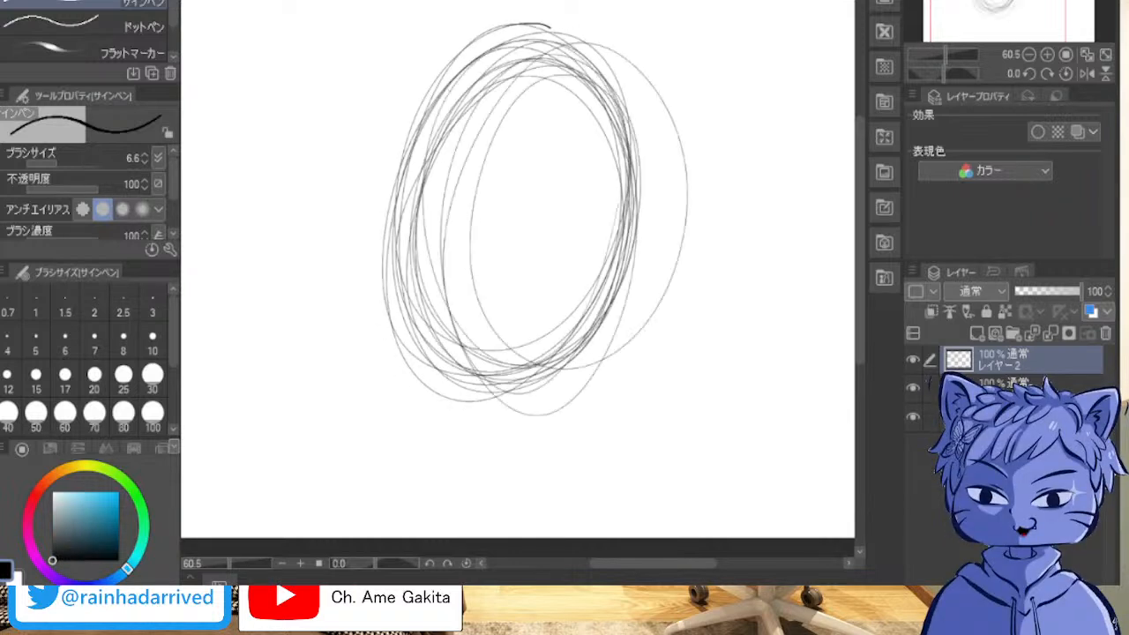
pyautogui.press('Delete')
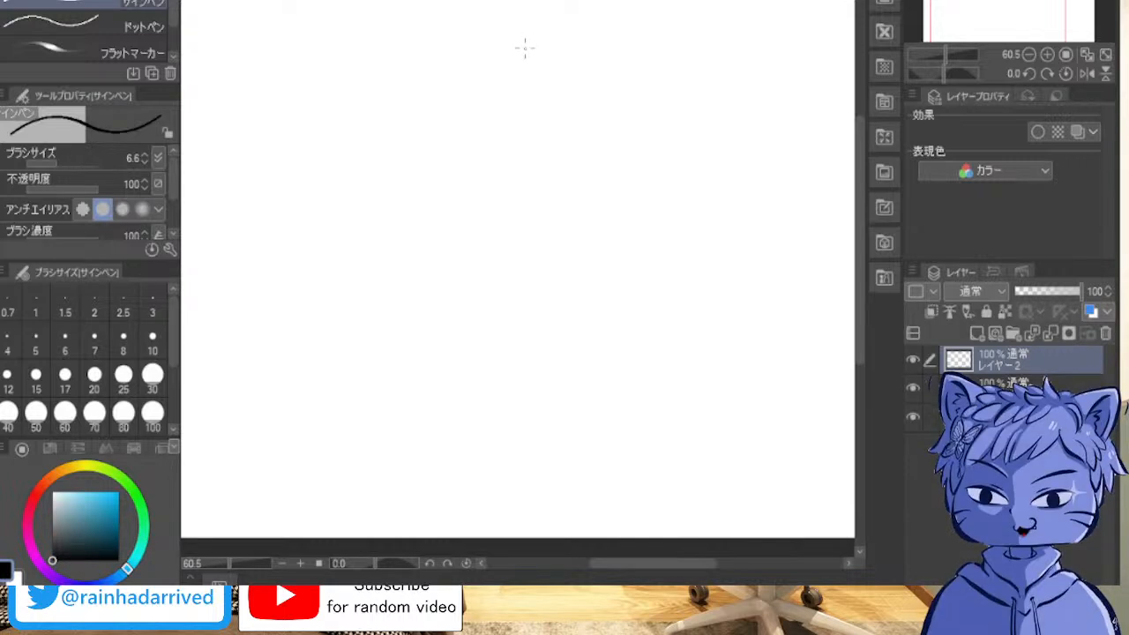
pyautogui.moveTo(439, 276)
pyautogui.mouseDown()
pyautogui.moveTo(650, 108)
pyautogui.moveTo(578, 259)
pyautogui.moveTo(454, 102)
pyautogui.moveTo(529, 319)
pyautogui.mouseUp()
pyautogui.moveTo(533, 28)
pyautogui.mouseDown()
pyautogui.moveTo(459, 300)
pyautogui.moveTo(618, 177)
pyautogui.moveTo(450, 221)
pyautogui.moveTo(607, 107)
pyautogui.moveTo(477, 292)
pyautogui.moveTo(618, 177)
pyautogui.moveTo(467, 98)
pyautogui.mouseUp()
pyautogui.press('Delete')
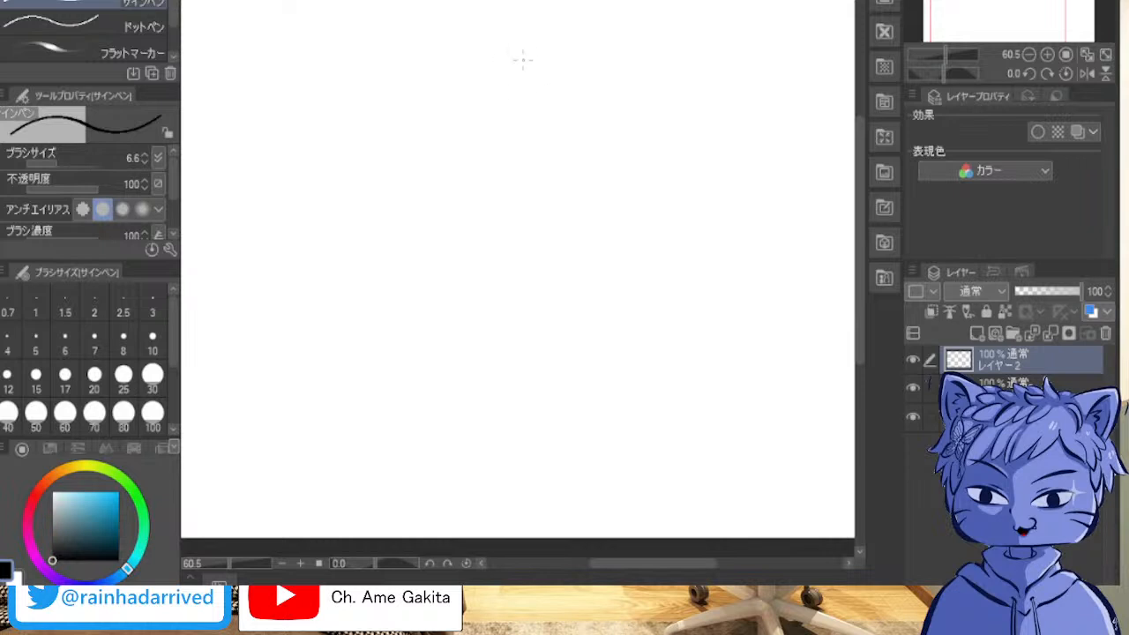
pyautogui.moveTo(503, 294)
pyautogui.mouseDown()
pyautogui.moveTo(618, 106)
pyautogui.moveTo(609, 229)
pyautogui.moveTo(617, 53)
pyautogui.moveTo(435, 259)
pyautogui.moveTo(617, 35)
pyautogui.moveTo(424, 220)
pyautogui.moveTo(459, 106)
pyautogui.moveTo(547, 212)
pyautogui.mouseUp()
pyautogui.press('Delete')
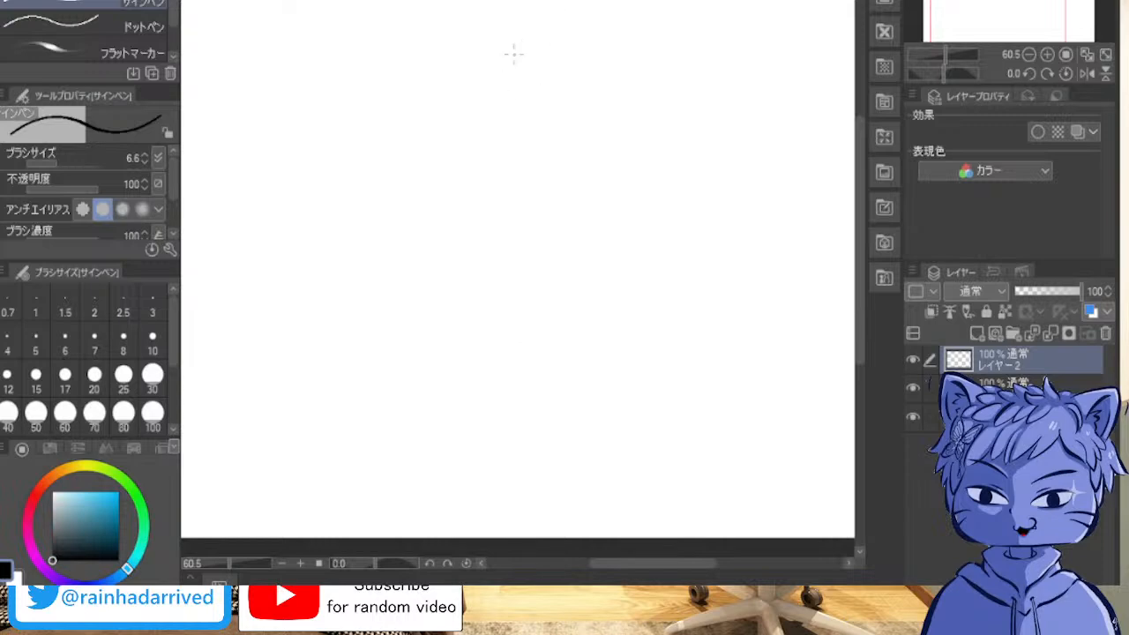
pyautogui.moveTo(542, 40)
pyautogui.mouseDown()
pyautogui.moveTo(422, 196)
pyautogui.moveTo(562, 3)
pyautogui.moveTo(597, 97)
pyautogui.moveTo(593, 266)
pyautogui.moveTo(540, 289)
pyautogui.moveTo(477, 51)
pyautogui.mouseUp()
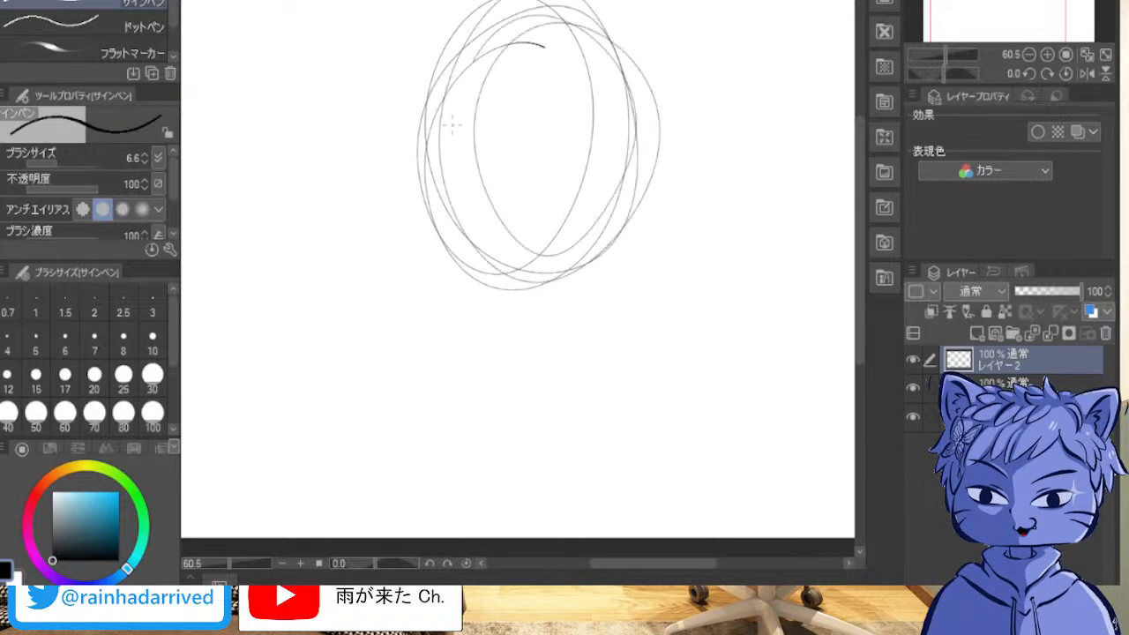
pyautogui.moveTo(590, 103)
pyautogui.mouseDown()
pyautogui.moveTo(600, 236)
pyautogui.moveTo(504, 281)
pyautogui.moveTo(455, 214)
pyautogui.moveTo(463, 35)
pyautogui.moveTo(679, 82)
pyautogui.moveTo(668, 157)
pyautogui.moveTo(591, 284)
pyautogui.moveTo(557, 290)
pyautogui.moveTo(451, 262)
pyautogui.moveTo(432, 238)
pyautogui.moveTo(461, 60)
pyautogui.mouseUp()
pyautogui.press('Delete')
pyautogui.moveTo(576, 26)
pyautogui.mouseDown()
pyautogui.moveTo(648, 12)
pyautogui.moveTo(512, 84)
pyautogui.moveTo(541, 50)
pyautogui.moveTo(600, 127)
pyautogui.moveTo(556, 133)
pyautogui.moveTo(494, 348)
pyautogui.mouseUp()
pyautogui.hotkey('ctrl', 'z')
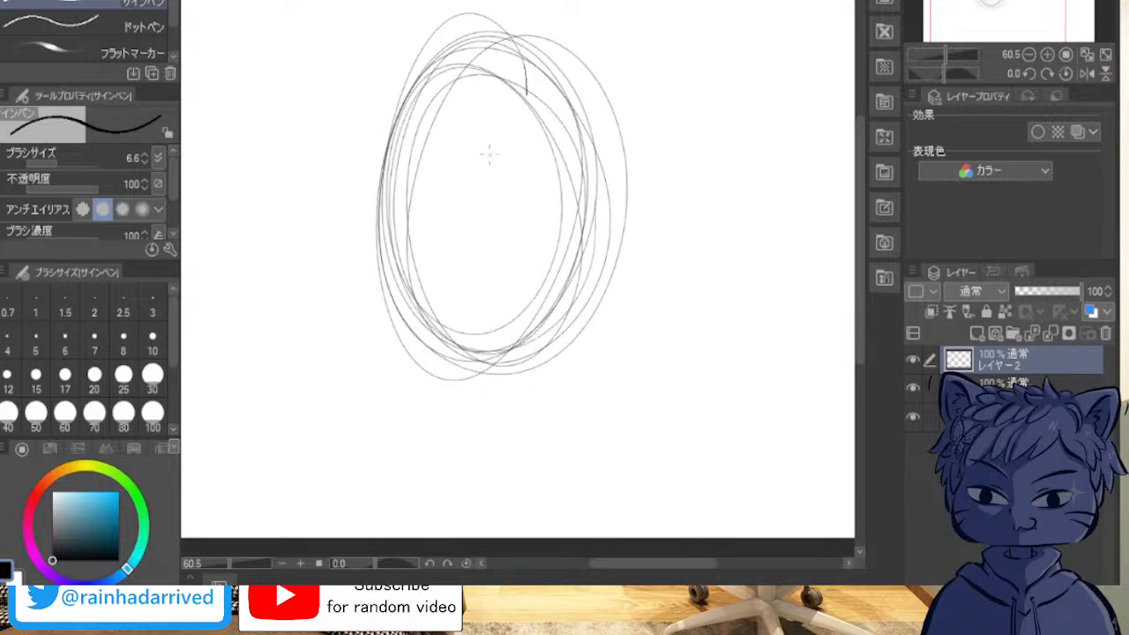
pyautogui.hotkey('ctrl', 'z')
pyautogui.moveTo(409, 188)
pyautogui.mouseDown()
pyautogui.moveTo(548, 42)
pyautogui.moveTo(613, 118)
pyautogui.moveTo(562, 289)
pyautogui.moveTo(486, 326)
pyautogui.moveTo(431, 280)
pyautogui.moveTo(397, 189)
pyautogui.moveTo(440, 56)
pyautogui.moveTo(463, 78)
pyautogui.moveTo(533, 60)
pyautogui.moveTo(525, 37)
pyautogui.moveTo(581, 105)
pyautogui.moveTo(606, 188)
pyautogui.moveTo(566, 330)
pyautogui.moveTo(590, 300)
pyautogui.moveTo(534, 326)
pyautogui.moveTo(508, 276)
pyautogui.moveTo(560, 304)
pyautogui.moveTo(500, 315)
pyautogui.moveTo(445, 249)
pyautogui.moveTo(486, 321)
pyautogui.moveTo(481, 304)
pyautogui.moveTo(520, 323)
pyautogui.moveTo(519, 310)
pyautogui.moveTo(565, 314)
pyautogui.moveTo(481, 249)
pyautogui.moveTo(545, 326)
pyautogui.moveTo(515, 278)
pyautogui.mouseUp()
pyautogui.hotkey('ctrl', 'z')
pyautogui.moveTo(620, 177)
pyautogui.mouseDown()
pyautogui.moveTo(606, 327)
pyautogui.moveTo(481, 141)
pyautogui.moveTo(494, 251)
pyautogui.mouseUp()
pyautogui.hotkey('ctrl', 'z')
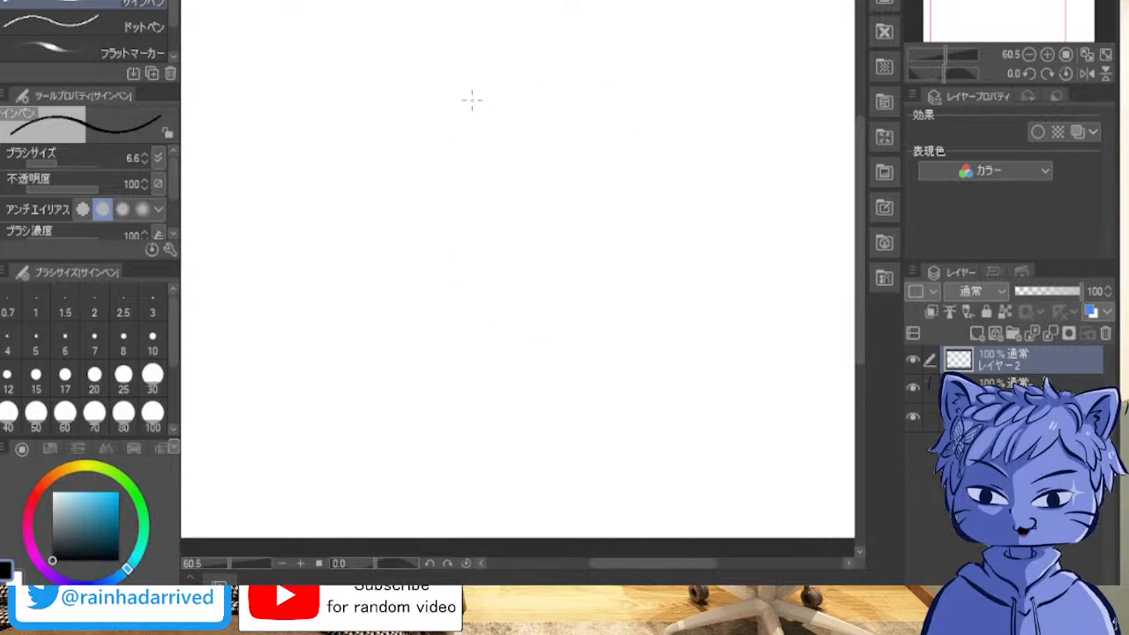
# Step: Practise narrower, more upright ovals built from dense overlapping loops, removing each attempt from the layer
pyautogui.moveTo(469, 40)
pyautogui.mouseDown()
pyautogui.moveTo(600, 82)
pyautogui.moveTo(633, 215)
pyautogui.moveTo(549, 287)
pyautogui.moveTo(527, 326)
pyautogui.mouseUp()
pyautogui.moveTo(445, 112)
pyautogui.mouseDown()
pyautogui.moveTo(531, 7)
pyautogui.moveTo(614, 76)
pyautogui.mouseUp()
pyautogui.moveTo(607, 298)
pyautogui.mouseDown()
pyautogui.moveTo(481, 176)
pyautogui.moveTo(529, 291)
pyautogui.moveTo(494, 203)
pyautogui.moveTo(539, 185)
pyautogui.mouseUp()
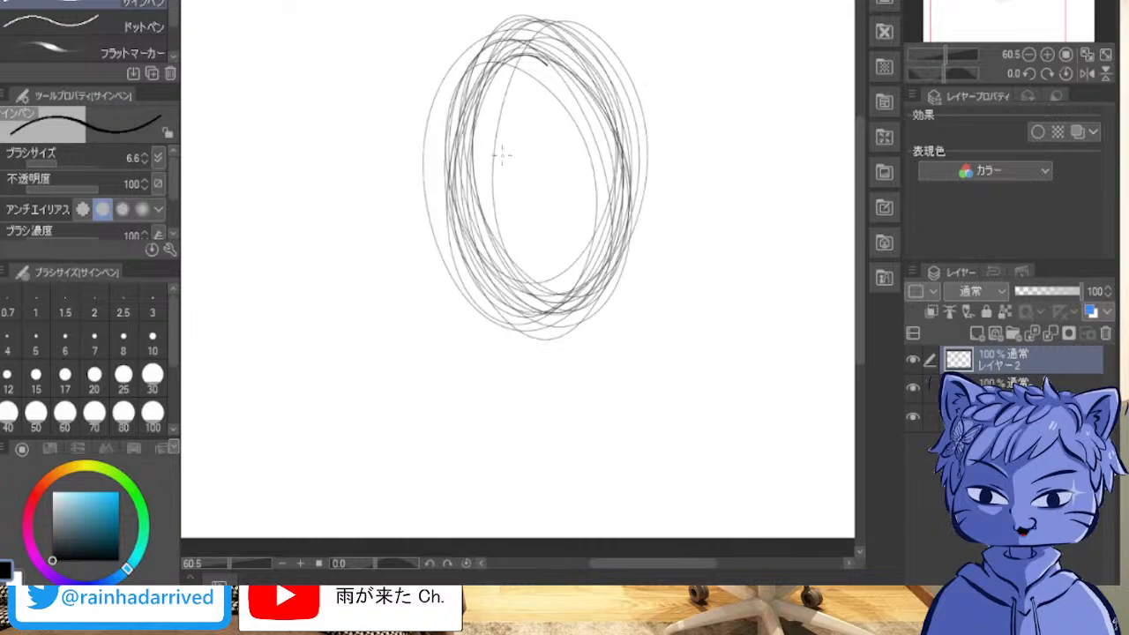
pyautogui.hotkey('ctrl', 'z')
pyautogui.moveTo(488, 51)
pyautogui.mouseDown()
pyautogui.moveTo(592, 197)
pyautogui.moveTo(529, 335)
pyautogui.moveTo(423, 55)
pyautogui.moveTo(467, 27)
pyautogui.moveTo(608, 176)
pyautogui.moveTo(494, 327)
pyautogui.moveTo(504, 234)
pyautogui.moveTo(547, 220)
pyautogui.mouseUp()
pyautogui.hotkey('ctrl', 'z')
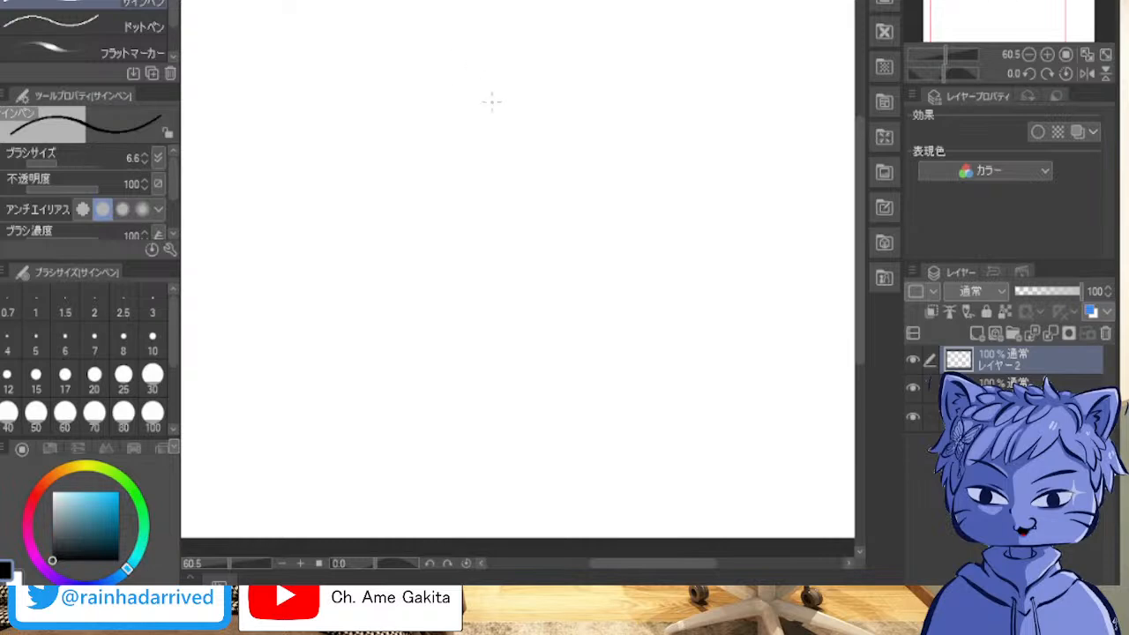
pyautogui.moveTo(477, 51)
pyautogui.mouseDown()
pyautogui.moveTo(559, 108)
pyautogui.moveTo(532, 46)
pyautogui.moveTo(553, 91)
pyautogui.moveTo(569, 56)
pyautogui.moveTo(583, 112)
pyautogui.moveTo(544, 37)
pyautogui.moveTo(599, 171)
pyautogui.moveTo(632, 182)
pyautogui.moveTo(599, 180)
pyautogui.moveTo(605, 237)
pyautogui.moveTo(629, 188)
pyautogui.moveTo(565, 240)
pyautogui.mouseUp()
pyautogui.hotkey('ctrl', 'z')
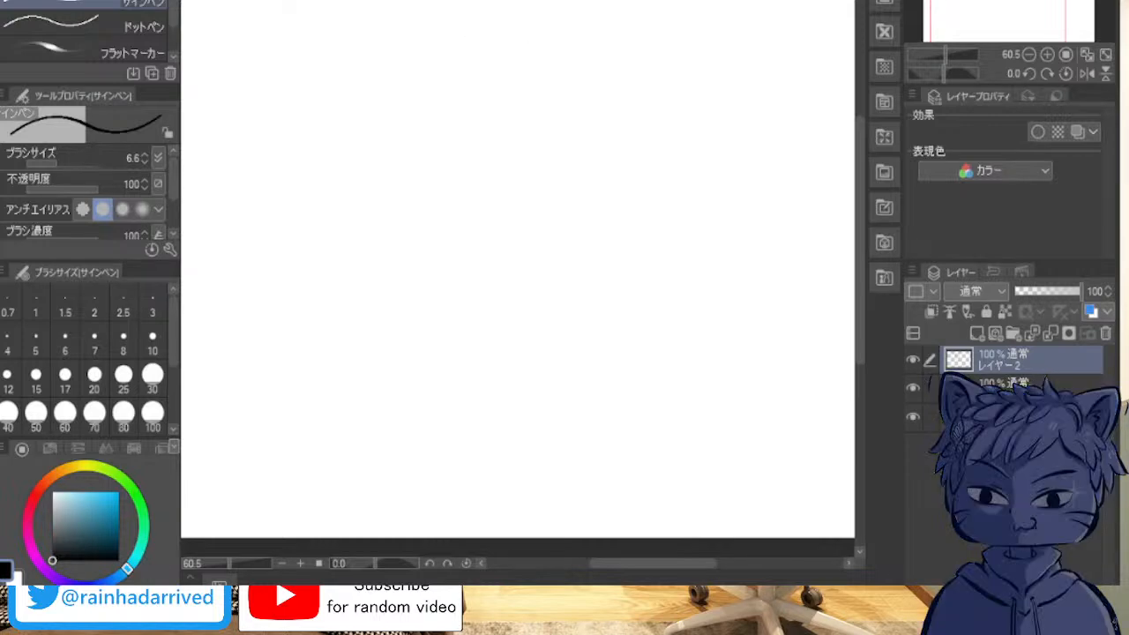
pyautogui.moveTo(494, 34)
pyautogui.mouseDown()
pyautogui.moveTo(507, 278)
pyautogui.moveTo(473, 292)
pyautogui.moveTo(487, 292)
pyautogui.moveTo(443, 265)
pyautogui.moveTo(479, 298)
pyautogui.moveTo(428, 217)
pyautogui.moveTo(417, 146)
pyautogui.moveTo(485, 16)
pyautogui.mouseUp()
pyautogui.moveTo(480, 265)
pyautogui.mouseDown()
pyautogui.moveTo(529, 27)
pyautogui.moveTo(442, 247)
pyautogui.moveTo(564, 53)
pyautogui.moveTo(581, 270)
pyautogui.moveTo(547, 27)
pyautogui.moveTo(494, 291)
pyautogui.mouseUp()
pyautogui.moveTo(605, 64)
pyautogui.mouseDown()
pyautogui.moveTo(459, 220)
pyautogui.moveTo(573, 256)
pyautogui.moveTo(530, 264)
pyautogui.mouseUp()
pyautogui.press('Delete')
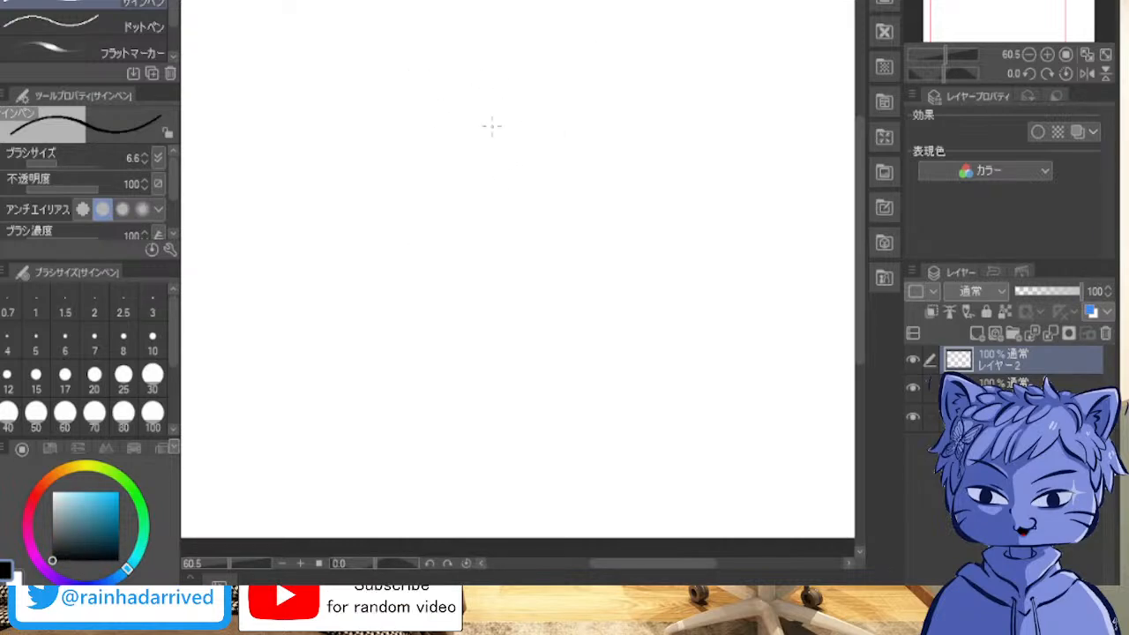
pyautogui.moveTo(513, 337)
pyautogui.mouseDown()
pyautogui.moveTo(494, 371)
pyautogui.moveTo(565, 53)
pyautogui.moveTo(607, 186)
pyautogui.moveTo(539, 364)
pyautogui.moveTo(473, 36)
pyautogui.moveTo(574, 45)
pyautogui.moveTo(630, 167)
pyautogui.moveTo(622, 313)
pyautogui.moveTo(530, 28)
pyautogui.moveTo(615, 141)
pyautogui.moveTo(608, 264)
pyautogui.mouseUp()
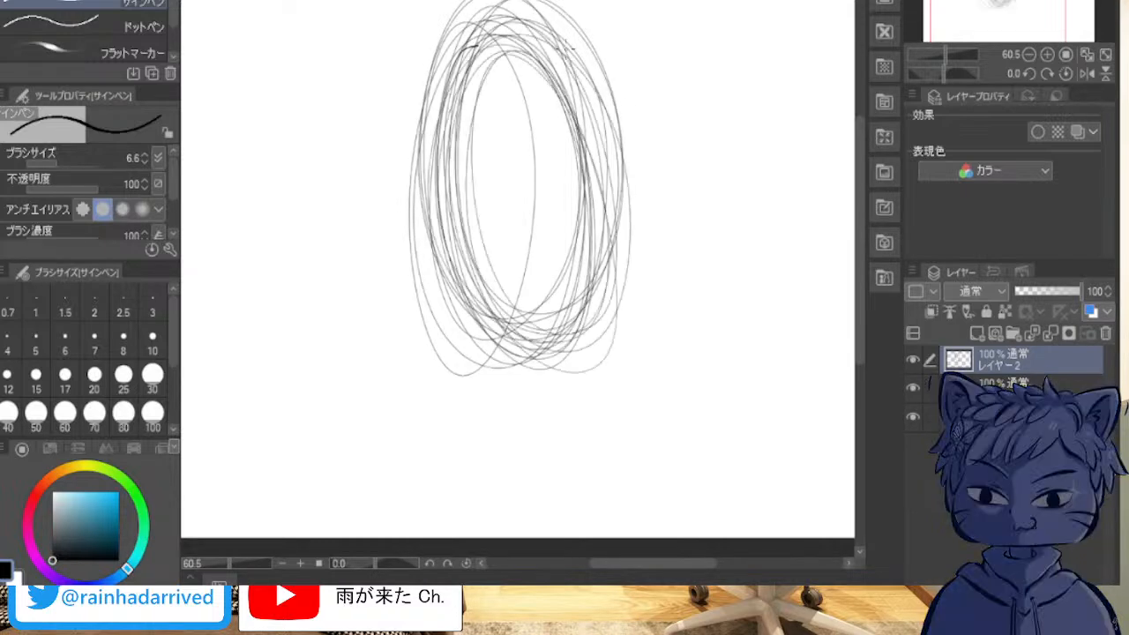
pyautogui.hotkey('ctrl', 'z')
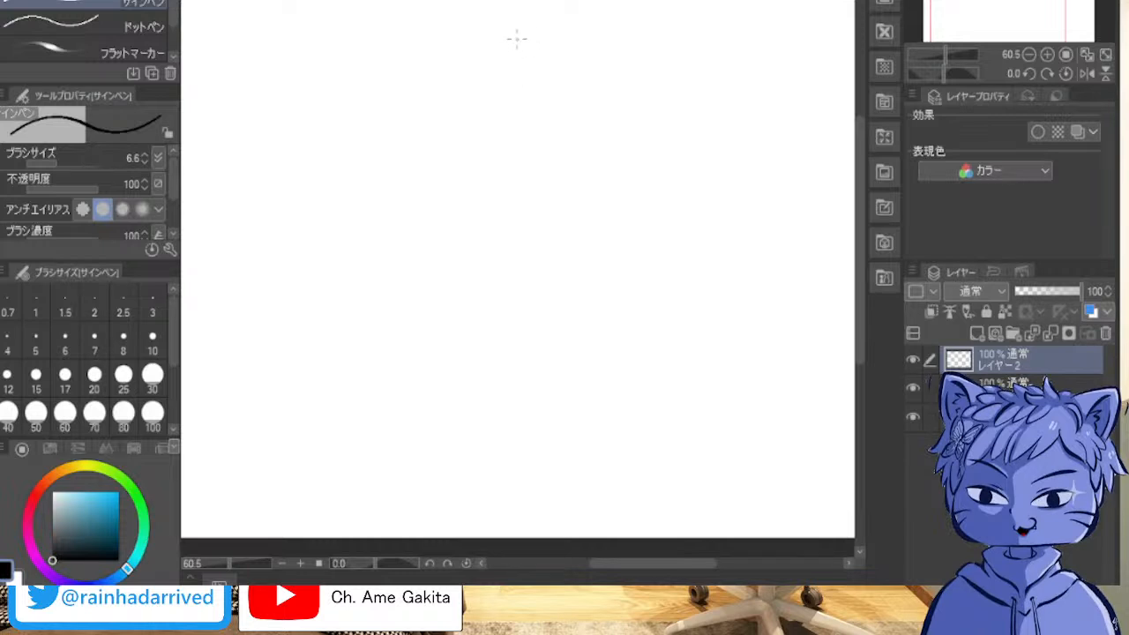
pyautogui.moveTo(522, 35)
pyautogui.mouseDown()
pyautogui.moveTo(441, 302)
pyautogui.moveTo(524, 12)
pyautogui.moveTo(517, 38)
pyautogui.moveTo(573, 353)
pyautogui.moveTo(450, 177)
pyautogui.moveTo(609, 265)
pyautogui.moveTo(494, 62)
pyautogui.moveTo(628, 220)
pyautogui.moveTo(578, 276)
pyautogui.mouseUp()
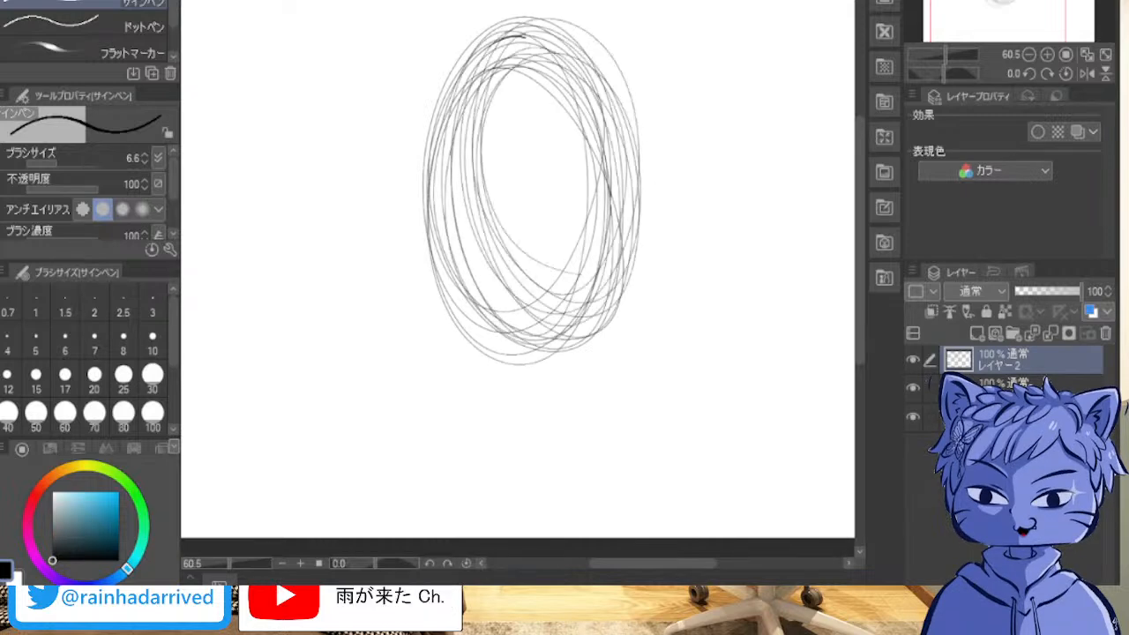
pyautogui.hotkey('ctrl', 'z')
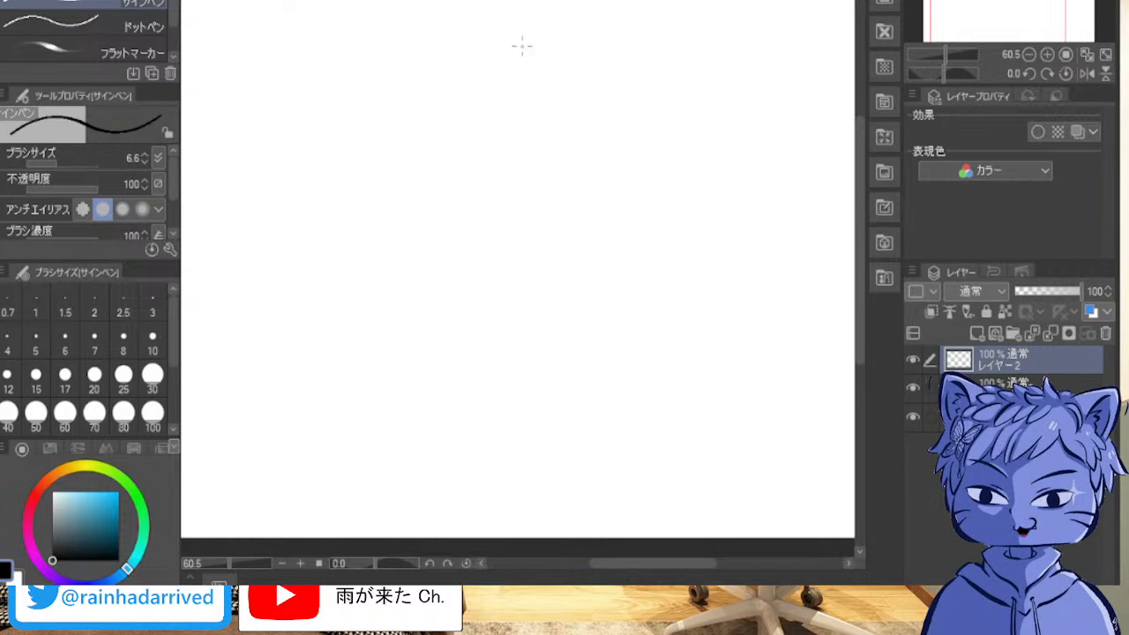
pyautogui.moveTo(624, 219); pyautogui.dragTo(484, 278)
pyautogui.moveTo(466, 91)
pyautogui.mouseDown()
pyautogui.moveTo(538, 295)
pyautogui.moveTo(494, 35)
pyautogui.moveTo(638, 265)
pyautogui.moveTo(483, 238)
pyautogui.mouseUp()
pyautogui.moveTo(542, 26)
pyautogui.mouseDown()
pyautogui.moveTo(502, 196)
pyautogui.moveTo(529, 264)
pyautogui.moveTo(539, 126)
pyautogui.moveTo(580, 202)
pyautogui.moveTo(534, 185)
pyautogui.moveTo(616, 220)
pyautogui.moveTo(557, 114)
pyautogui.moveTo(453, 150)
pyautogui.moveTo(574, 30)
pyautogui.moveTo(447, 238)
pyautogui.moveTo(465, 320)
pyautogui.moveTo(626, 155)
pyautogui.moveTo(630, 373)
pyautogui.moveTo(508, 89)
pyautogui.moveTo(658, 166)
pyautogui.moveTo(476, 132)
pyautogui.moveTo(517, 244)
pyautogui.moveTo(495, 97)
pyautogui.moveTo(616, 141)
pyautogui.moveTo(535, 382)
pyautogui.moveTo(629, 159)
pyautogui.moveTo(468, 265)
pyautogui.moveTo(565, 371)
pyautogui.moveTo(511, 80)
pyautogui.mouseUp()
pyautogui.hotkey('ctrl', 'z')
pyautogui.hotkey('ctrl', 'z')
pyautogui.moveTo(563, 363)
pyautogui.mouseDown()
pyautogui.moveTo(507, 326)
pyautogui.moveTo(602, 375)
pyautogui.moveTo(538, 362)
pyautogui.moveTo(505, 124)
pyautogui.moveTo(617, 353)
pyautogui.moveTo(516, 71)
pyautogui.moveTo(433, 263)
pyautogui.moveTo(453, 83)
pyautogui.moveTo(561, 84)
pyautogui.moveTo(600, 282)
pyautogui.moveTo(549, 368)
pyautogui.moveTo(494, 80)
pyautogui.moveTo(553, 140)
pyautogui.moveTo(529, 353)
pyautogui.moveTo(494, 53)
pyautogui.moveTo(618, 265)
pyautogui.moveTo(450, 163)
pyautogui.moveTo(526, 13)
pyautogui.moveTo(627, 149)
pyautogui.moveTo(645, 283)
pyautogui.mouseUp()
pyautogui.hotkey('ctrl', 'z')
pyautogui.hotkey('ctrl', 'z')
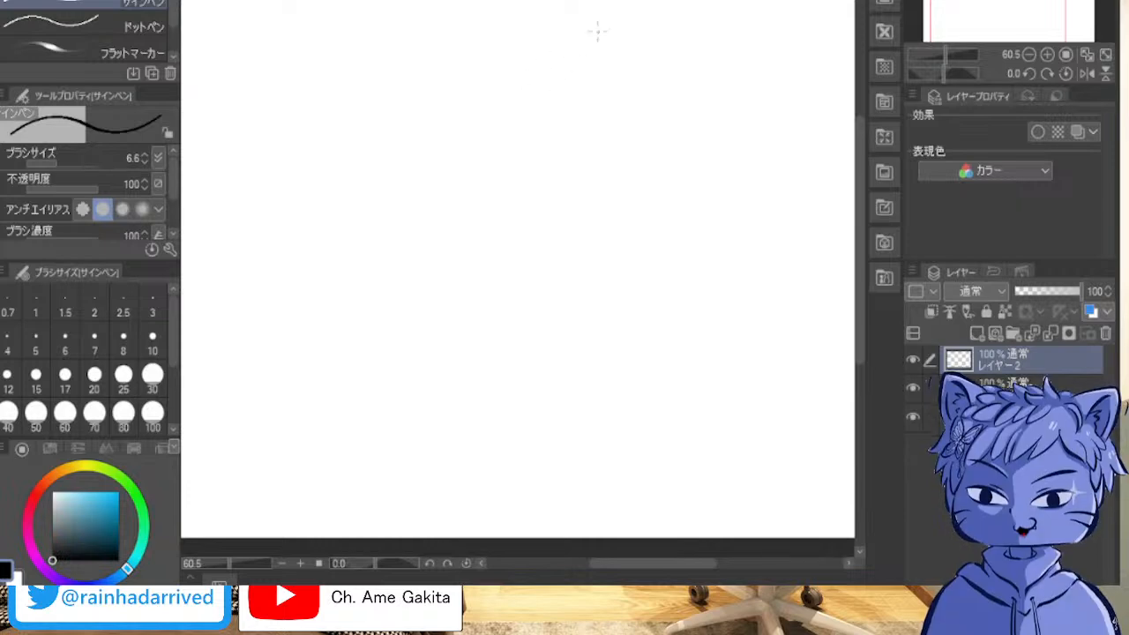
pyautogui.moveTo(529, 88)
pyautogui.mouseDown()
pyautogui.moveTo(456, 144)
pyautogui.moveTo(617, 70)
pyautogui.moveTo(612, 327)
pyautogui.moveTo(555, 14)
pyautogui.moveTo(661, 345)
pyautogui.moveTo(529, 353)
pyautogui.moveTo(636, 220)
pyautogui.moveTo(505, 25)
pyautogui.mouseUp()
pyautogui.press('Delete')
# Step: Try a V-shaped outline from two long curved strokes meeting near the bottom of the canvas, and undo both strokes
pyautogui.moveTo(445, 129); pyautogui.dragTo(533, 425)
pyautogui.moveTo(798, 183); pyautogui.dragTo(519, 454)
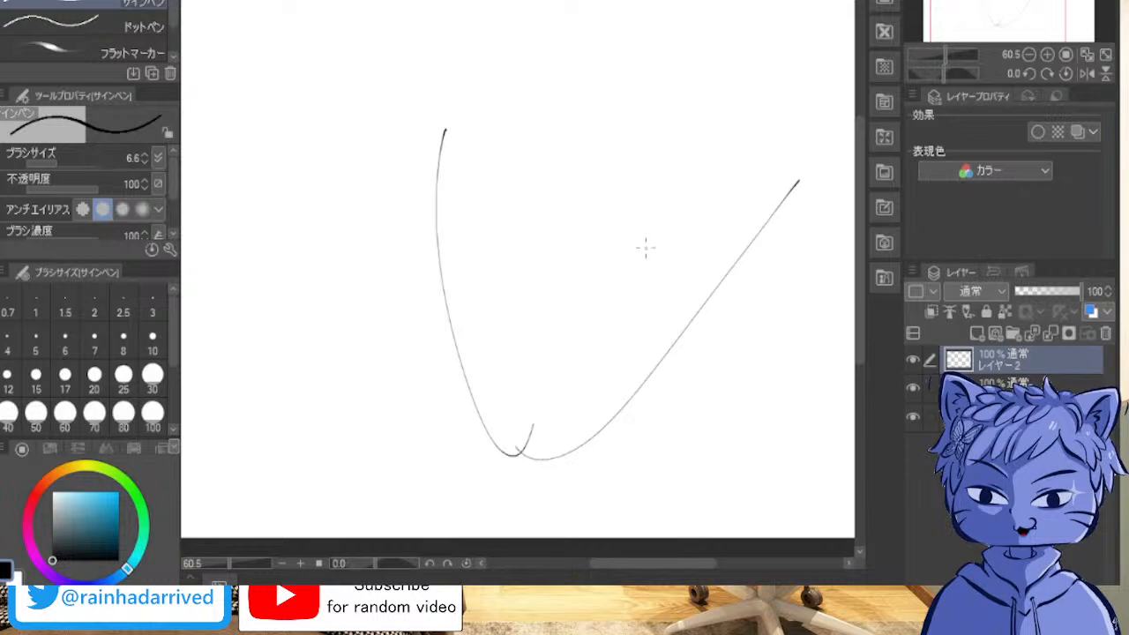
pyautogui.hotkey('ctrl', 'z')
pyautogui.hotkey('ctrl', 'z')
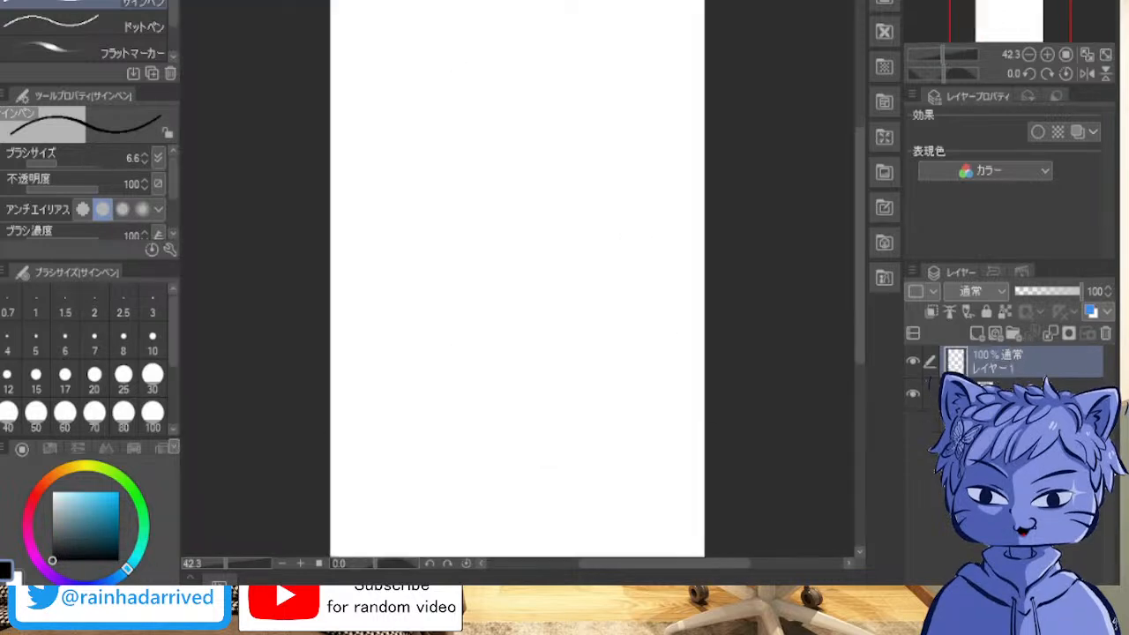
pyautogui.scroll(5, 670, 126)
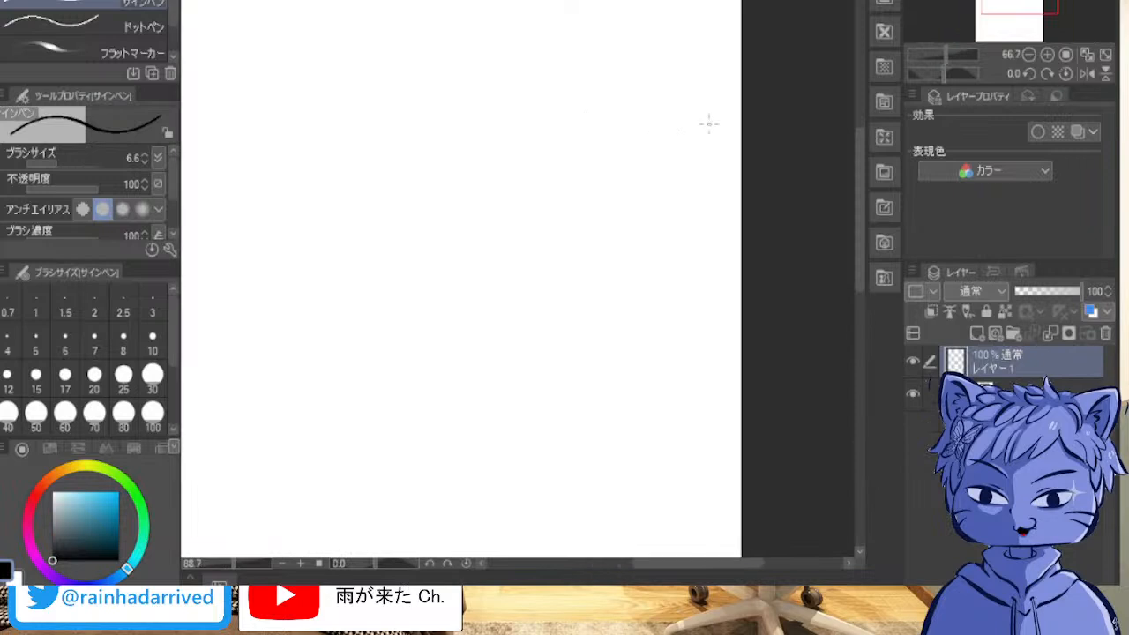
pyautogui.moveTo(265, 264); pyautogui.dragTo(982, 264)
pyautogui.moveTo(759, 300); pyautogui.dragTo(254, 268)
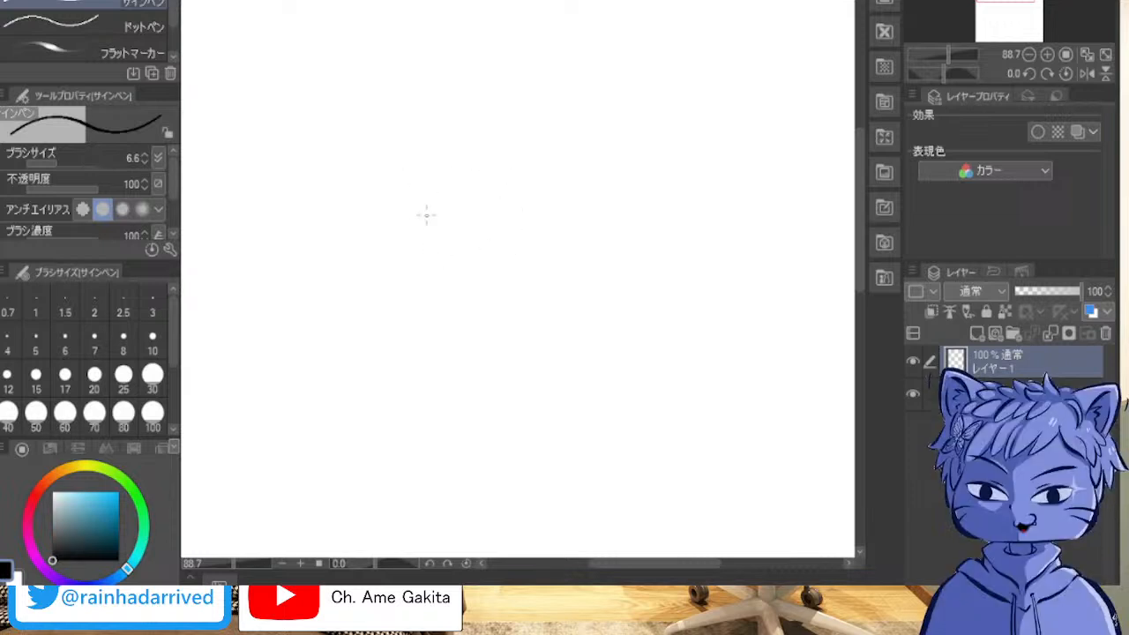
pyautogui.scroll(-1, 474, 220)
pyautogui.moveTo(474, 219); pyautogui.dragTo(448, 222)
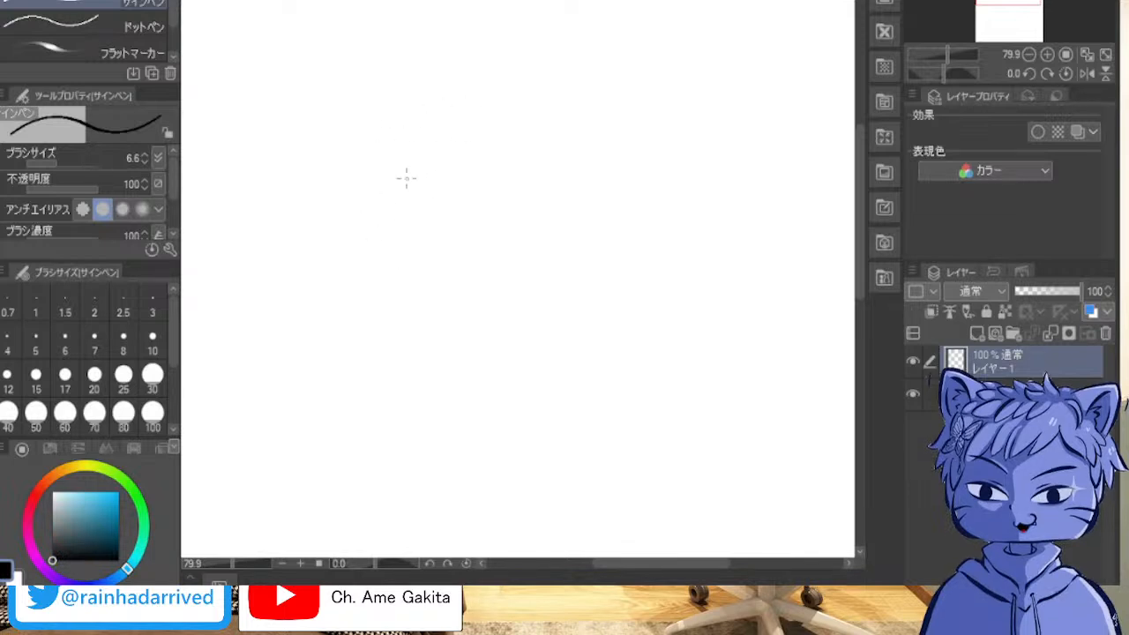
# Step: Sketch the face outline with one long curve down the left cheek and overlapping strokes along the slanted jaw
pyautogui.moveTo(421, 124)
pyautogui.mouseDown()
pyautogui.moveTo(444, 403)
pyautogui.moveTo(570, 370)
pyautogui.mouseUp()
pyautogui.moveTo(647, 303)
pyautogui.mouseDown()
pyautogui.moveTo(535, 386)
pyautogui.moveTo(554, 373)
pyautogui.mouseUp()
pyautogui.moveTo(435, 401)
pyautogui.mouseDown()
pyautogui.moveTo(596, 345)
pyautogui.moveTo(575, 360)
pyautogui.mouseUp()
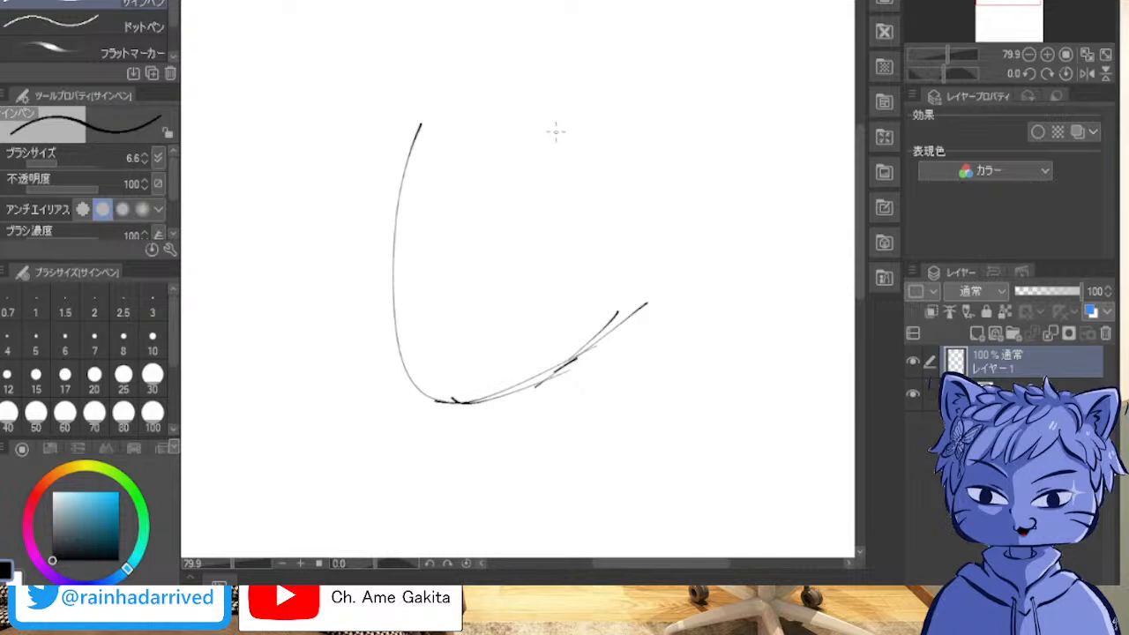
# Step: Sketch the middle of the fringe with short downward strokes and a diagonal line rising towards the right temple
pyautogui.moveTo(541, 131); pyautogui.dragTo(528, 170)
pyautogui.moveTo(526, 123)
pyautogui.mouseDown()
pyautogui.moveTo(506, 225)
pyautogui.moveTo(512, 252)
pyautogui.mouseUp()
pyautogui.moveTo(525, 212)
pyautogui.mouseDown()
pyautogui.moveTo(532, 284)
pyautogui.moveTo(642, 173)
pyautogui.mouseUp()
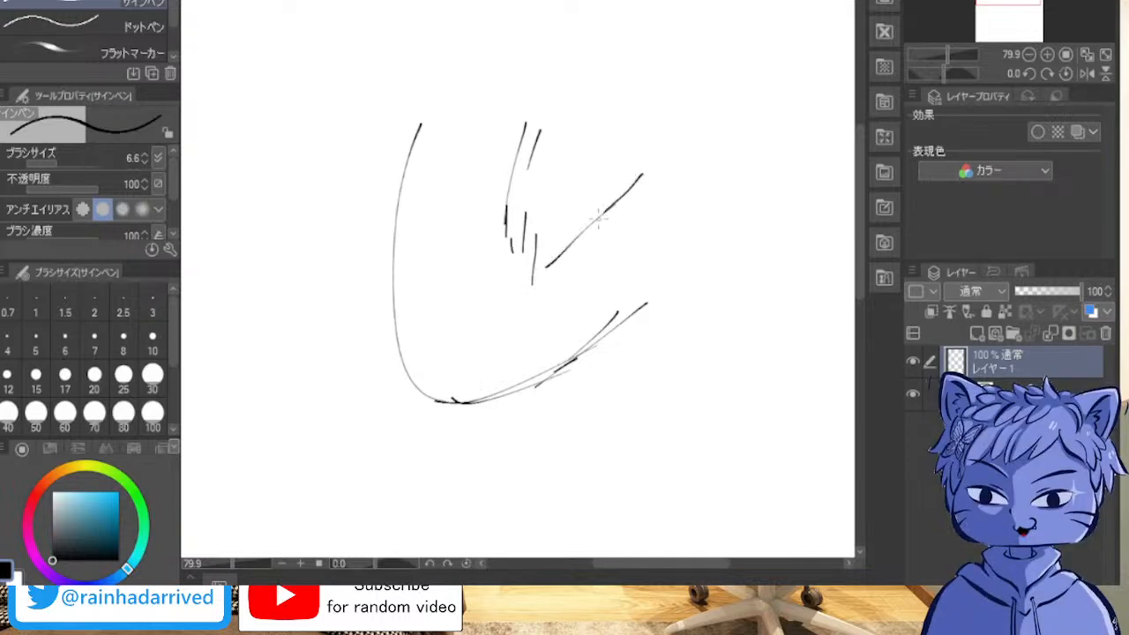
pyautogui.moveTo(605, 216); pyautogui.dragTo(617, 203)
# Step: Draw the right cheek curving down to the jaw and add short strokes at the jaw corner
pyautogui.moveTo(636, 154); pyautogui.dragTo(623, 276)
pyautogui.moveTo(630, 223)
pyautogui.mouseDown()
pyautogui.moveTo(598, 362)
pyautogui.moveTo(618, 325)
pyautogui.moveTo(598, 315)
pyautogui.moveTo(564, 360)
pyautogui.mouseUp()
pyautogui.moveTo(542, 353)
pyautogui.mouseDown()
pyautogui.moveTo(603, 324)
pyautogui.moveTo(561, 362)
pyautogui.moveTo(635, 365)
pyautogui.mouseUp()
pyautogui.moveTo(604, 374); pyautogui.dragTo(649, 370)
# Step: Sketch the hair right of the face with long curved downward strands ending near jaw level
pyautogui.moveTo(669, 267); pyautogui.dragTo(646, 363)
pyautogui.moveTo(695, 249); pyautogui.dragTo(690, 281)
pyautogui.moveTo(706, 181); pyautogui.dragTo(694, 268)
pyautogui.moveTo(704, 258); pyautogui.dragTo(666, 351)
pyautogui.moveTo(731, 183); pyautogui.dragTo(704, 277)
pyautogui.moveTo(750, 66); pyautogui.dragTo(734, 289)
pyautogui.moveTo(750, 169); pyautogui.dragTo(709, 369)
pyautogui.moveTo(725, 317)
pyautogui.mouseDown()
pyautogui.moveTo(680, 380)
pyautogui.moveTo(693, 379)
pyautogui.mouseUp()
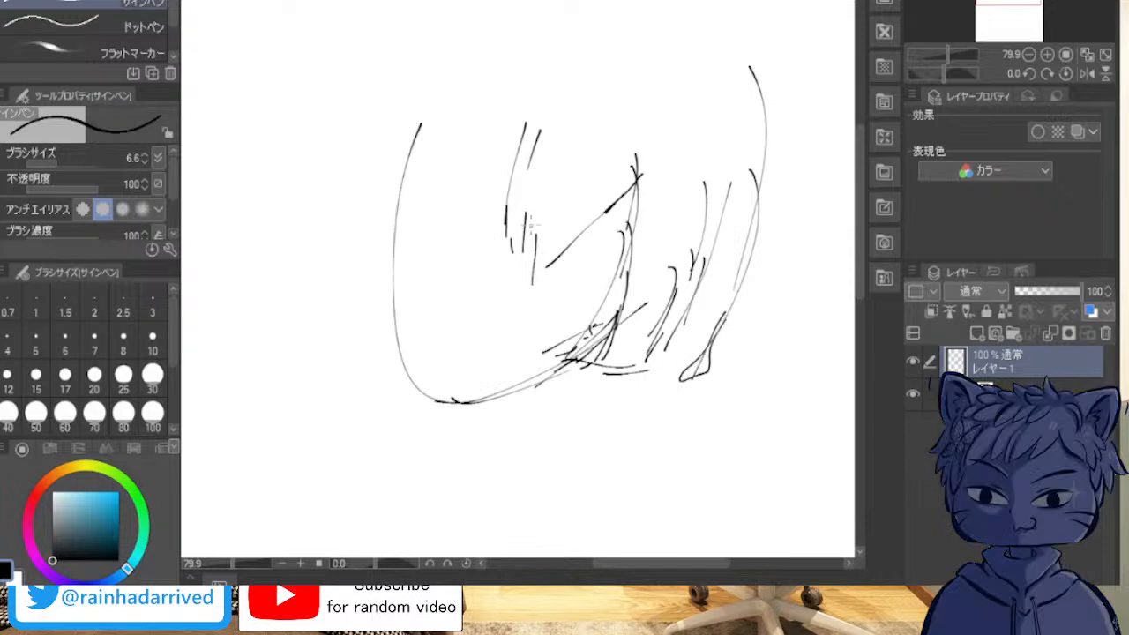
# Step: Sketch the left part of the fringe with slanted strokes and a curved side lock along the left temple
pyautogui.moveTo(575, 81)
pyautogui.mouseDown()
pyautogui.moveTo(486, 141)
pyautogui.moveTo(424, 210)
pyautogui.mouseUp()
pyautogui.moveTo(536, 124); pyautogui.dragTo(404, 213)
pyautogui.moveTo(480, 178); pyautogui.dragTo(394, 225)
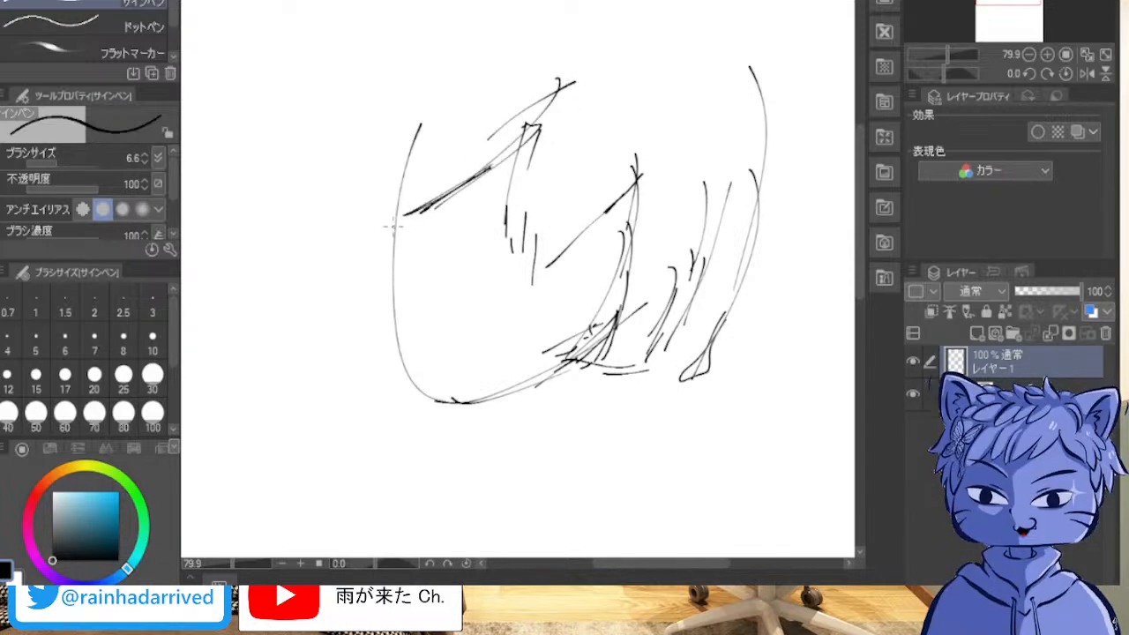
pyautogui.moveTo(450, 89); pyautogui.dragTo(375, 269)
pyautogui.moveTo(420, 127); pyautogui.dragTo(377, 305)
pyautogui.moveTo(397, 220); pyautogui.dragTo(386, 312)
pyautogui.moveTo(431, 120); pyautogui.dragTo(388, 284)
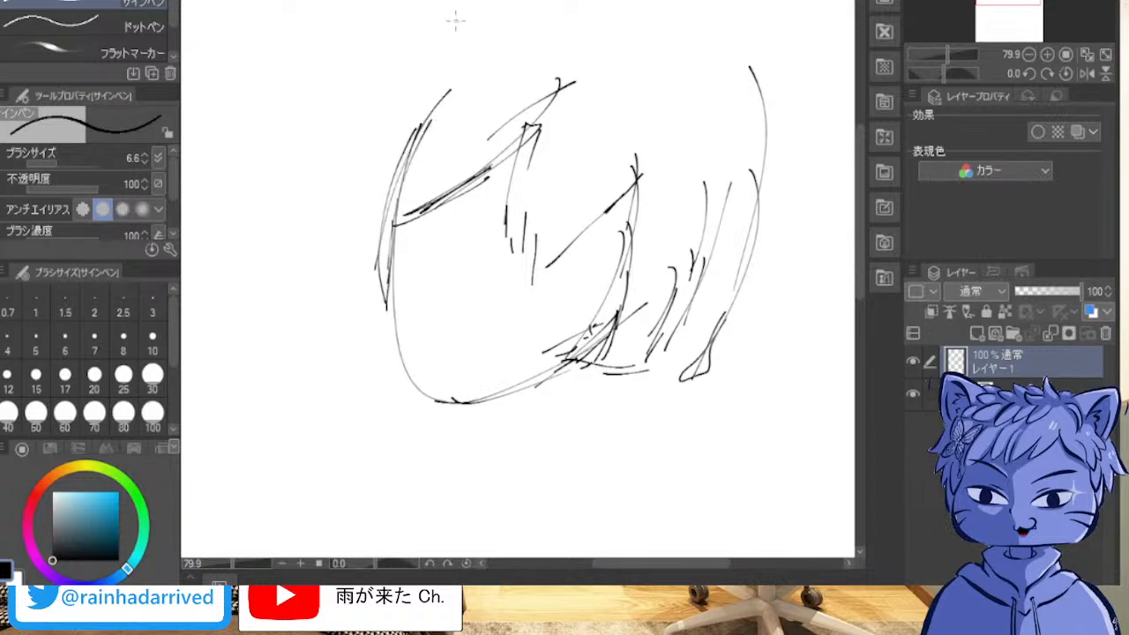
# Step: Draw the long hair lock left of the face with sweeping strands tapering to a tip below the chin
pyautogui.moveTo(450, 2)
pyautogui.mouseDown()
pyautogui.moveTo(371, 132)
pyautogui.moveTo(341, 219)
pyautogui.mouseUp()
pyautogui.moveTo(332, 280); pyautogui.dragTo(332, 309)
pyautogui.moveTo(348, 234); pyautogui.dragTo(305, 464)
pyautogui.moveTo(370, 134); pyautogui.dragTo(297, 393)
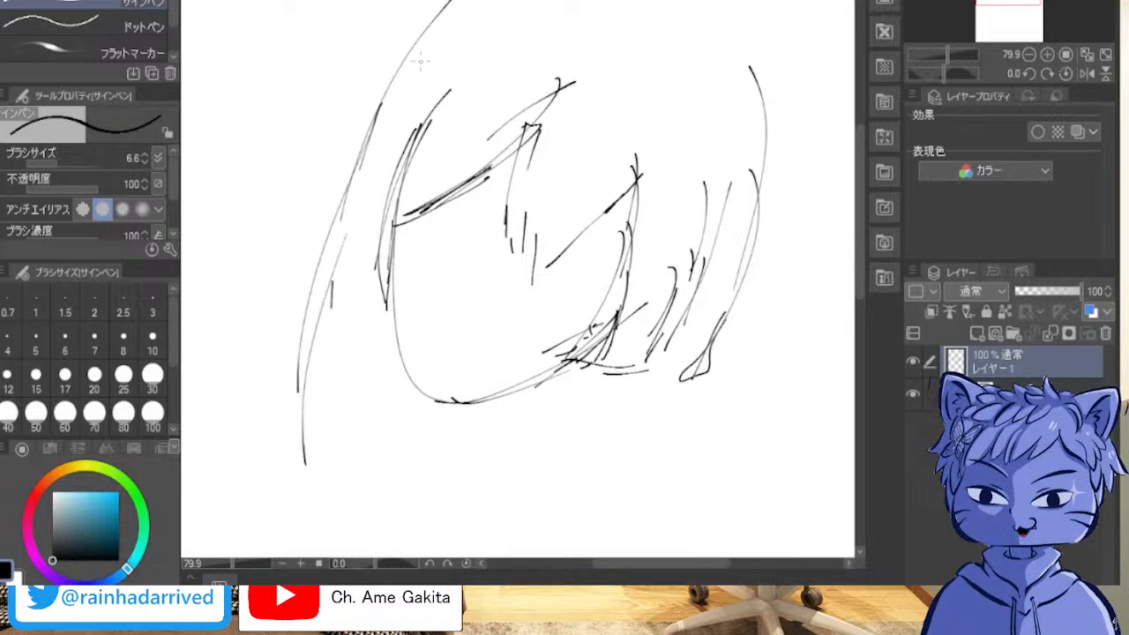
pyautogui.moveTo(392, 212); pyautogui.dragTo(317, 454)
pyautogui.moveTo(319, 379); pyautogui.dragTo(311, 459)
pyautogui.moveTo(351, 261); pyautogui.dragTo(316, 378)
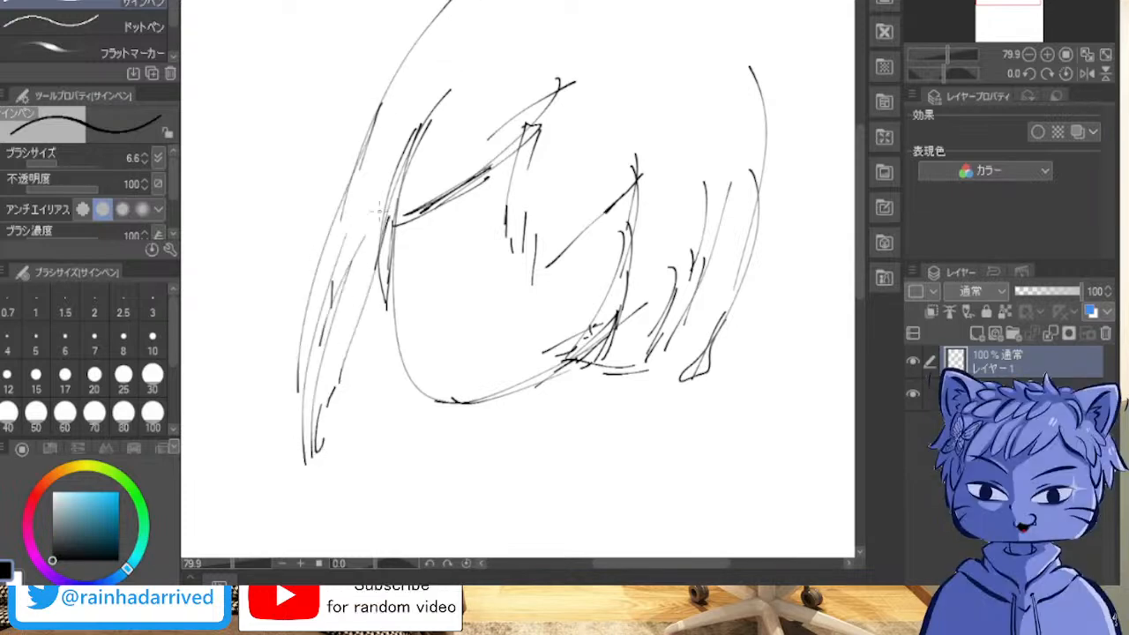
# Step: Add the outer layer of the left hair with curved strands running from the top of the head downward
pyautogui.moveTo(300, 337); pyautogui.dragTo(296, 364)
pyautogui.moveTo(325, 173); pyautogui.dragTo(282, 313)
pyautogui.moveTo(356, 92); pyautogui.dragTo(291, 265)
pyautogui.moveTo(364, 64); pyautogui.dragTo(296, 210)
pyautogui.moveTo(415, 0); pyautogui.dragTo(334, 99)
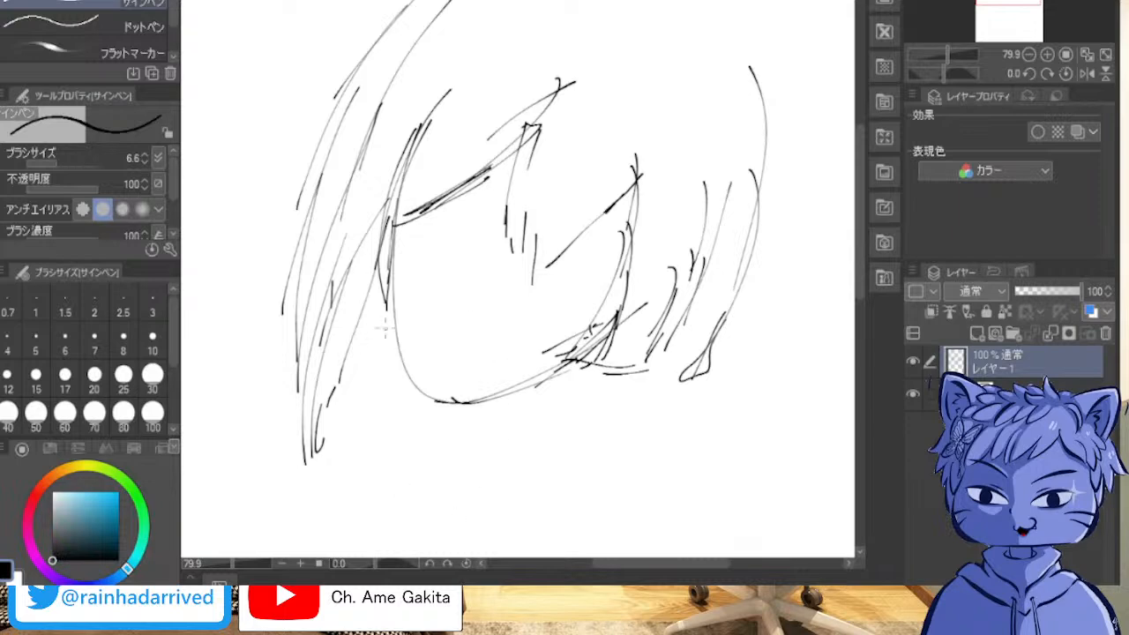
# Step: Rework the left cheek and chin with straighter, more angular overlapping strokes joining the jaw underside
pyautogui.moveTo(379, 302); pyautogui.dragTo(401, 420)
pyautogui.moveTo(381, 343); pyautogui.dragTo(434, 479)
pyautogui.moveTo(403, 386); pyautogui.dragTo(446, 478)
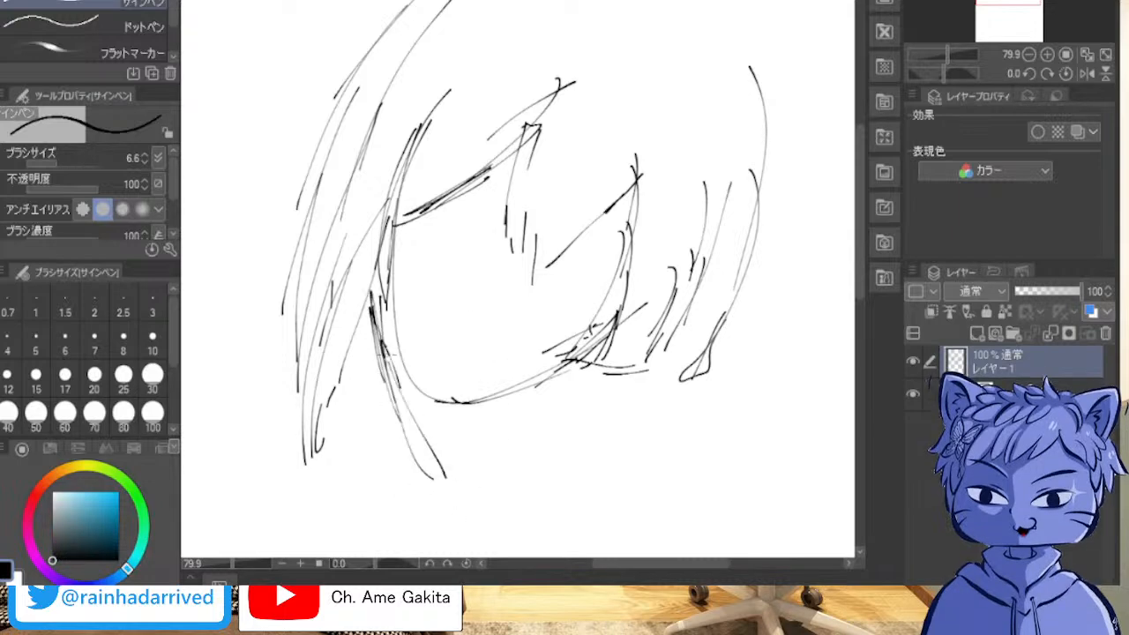
pyautogui.moveTo(383, 353); pyautogui.dragTo(412, 423)
pyautogui.moveTo(394, 273); pyautogui.dragTo(379, 344)
pyautogui.moveTo(395, 240)
pyautogui.mouseDown()
pyautogui.moveTo(408, 427)
pyautogui.moveTo(500, 433)
pyautogui.moveTo(543, 415)
pyautogui.mouseUp()
pyautogui.moveTo(577, 367); pyautogui.dragTo(425, 434)
pyautogui.moveTo(564, 379); pyautogui.dragTo(477, 418)
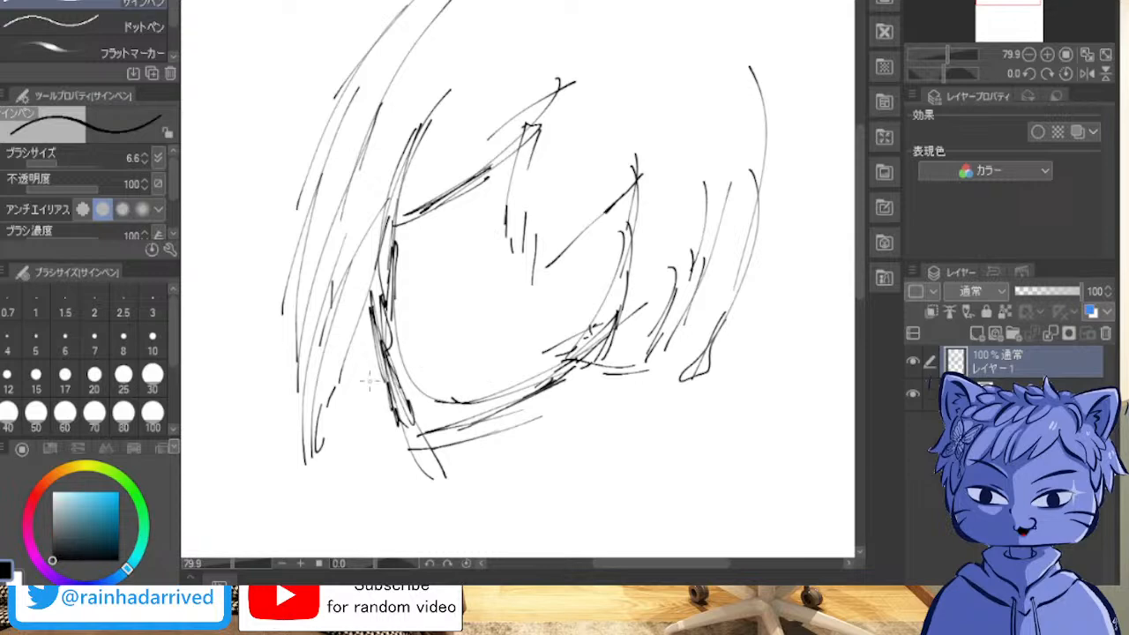
pyautogui.moveTo(388, 402)
pyautogui.mouseDown()
pyautogui.moveTo(509, 409)
pyautogui.moveTo(560, 385)
pyautogui.mouseUp()
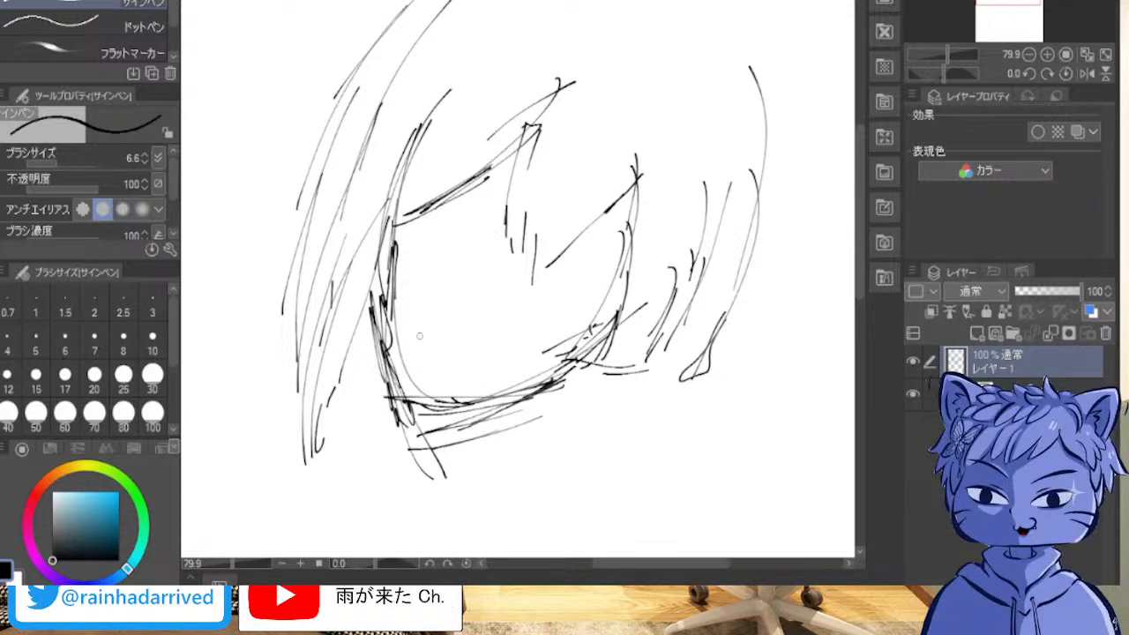
# Step: Erase the surplus lines inside the left cheek and below the chin, and reinforce the angular left jaw edge
pyautogui.moveTo(378, 243)
pyautogui.mouseDown()
pyautogui.moveTo(383, 314)
pyautogui.moveTo(391, 236)
pyautogui.moveTo(386, 345)
pyautogui.moveTo(421, 388)
pyautogui.mouseUp()
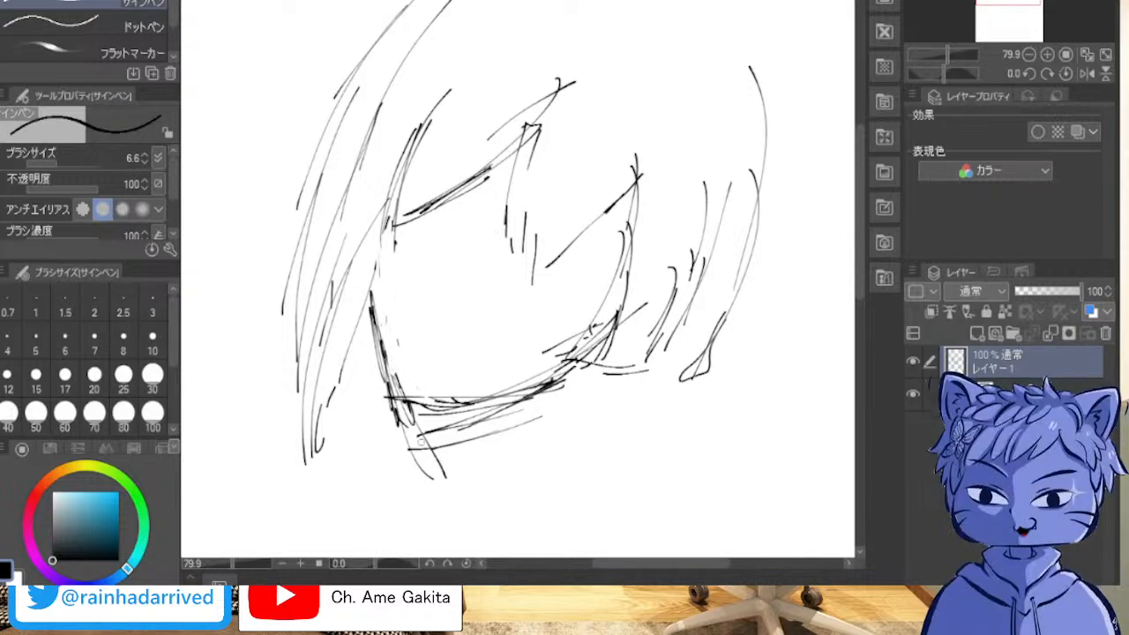
pyautogui.moveTo(423, 440)
pyautogui.mouseDown()
pyautogui.moveTo(410, 409)
pyautogui.moveTo(393, 416)
pyautogui.moveTo(408, 456)
pyautogui.moveTo(437, 430)
pyautogui.moveTo(502, 425)
pyautogui.moveTo(502, 408)
pyautogui.moveTo(529, 420)
pyautogui.mouseUp()
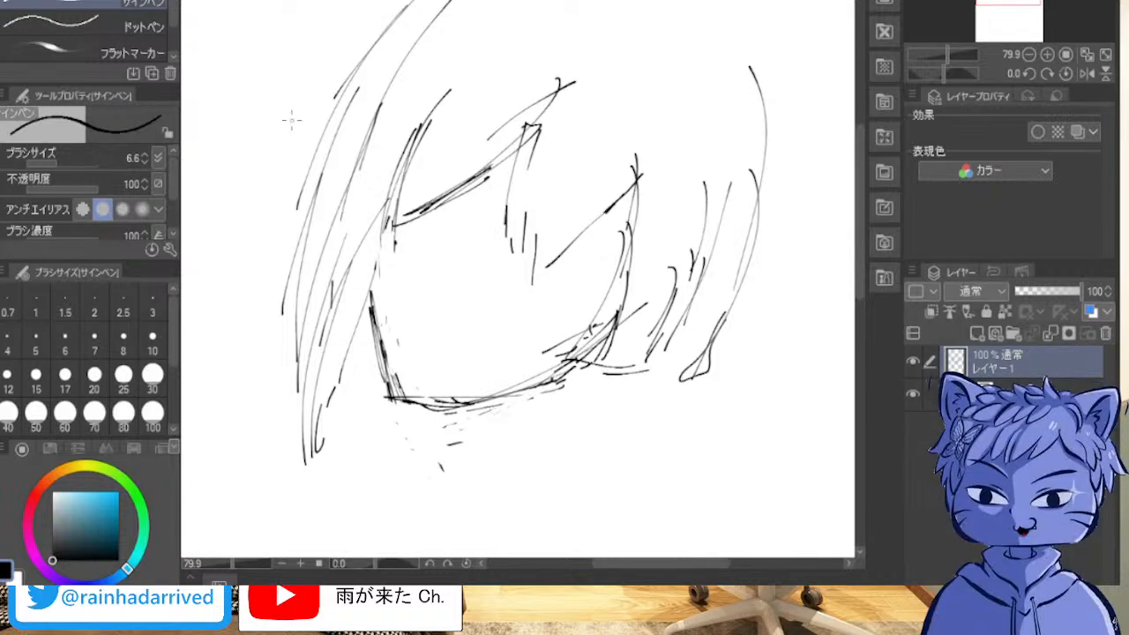
pyautogui.moveTo(375, 287); pyautogui.dragTo(370, 363)
pyautogui.moveTo(369, 320); pyautogui.dragTo(399, 416)
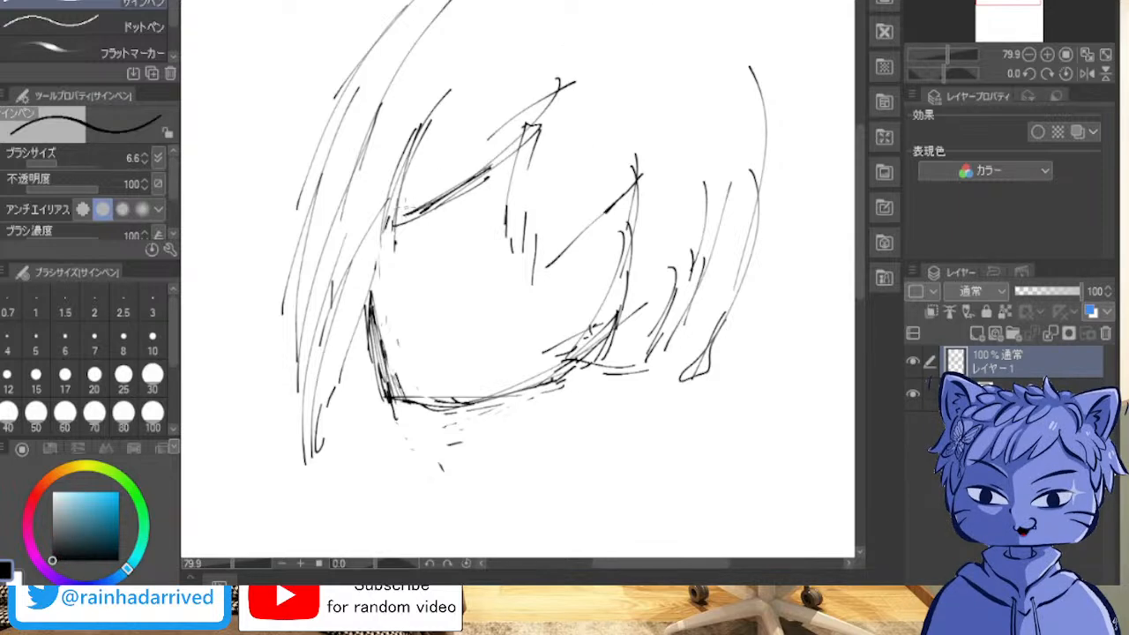
# Step: Strengthen the slanted fringe edges and the inner edge of the left hair lock with short overlapping strokes
pyautogui.moveTo(391, 212)
pyautogui.mouseDown()
pyautogui.moveTo(465, 181)
pyautogui.moveTo(525, 141)
pyautogui.moveTo(432, 200)
pyautogui.moveTo(540, 124)
pyautogui.moveTo(416, 191)
pyautogui.mouseUp()
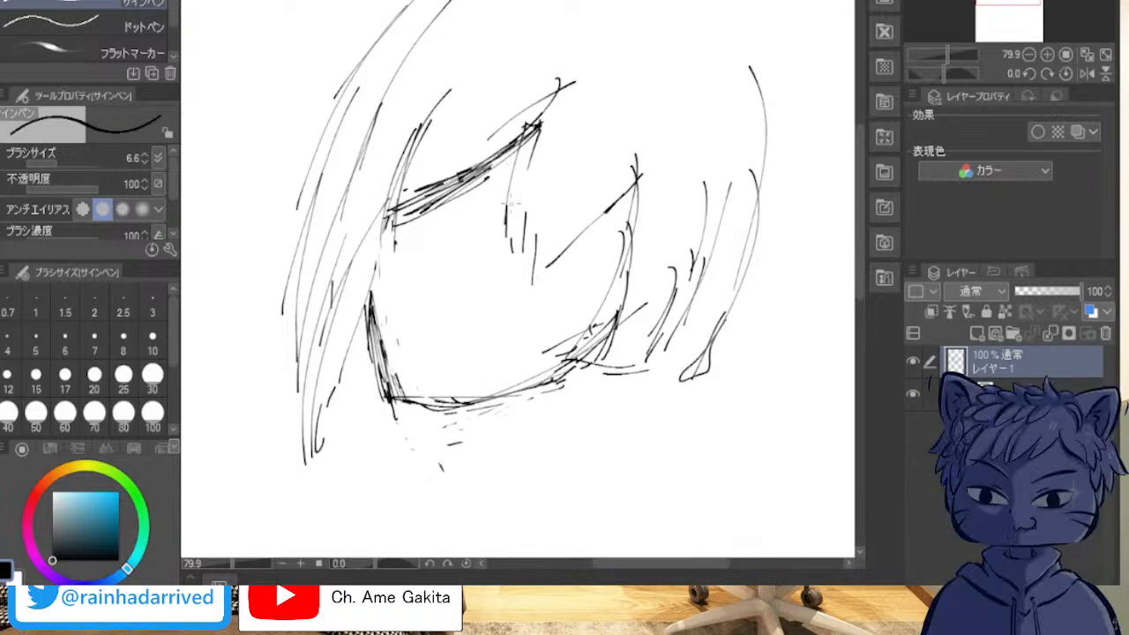
pyautogui.moveTo(521, 175)
pyautogui.mouseDown()
pyautogui.moveTo(496, 236)
pyautogui.moveTo(500, 261)
pyautogui.moveTo(550, 256)
pyautogui.moveTo(652, 203)
pyautogui.moveTo(623, 215)
pyautogui.mouseUp()
pyautogui.moveTo(547, 141); pyautogui.dragTo(476, 171)
pyautogui.moveTo(446, 120)
pyautogui.mouseDown()
pyautogui.moveTo(370, 239)
pyautogui.moveTo(370, 225)
pyautogui.moveTo(327, 408)
pyautogui.mouseUp()
pyautogui.moveTo(328, 404)
pyautogui.mouseDown()
pyautogui.moveTo(376, 277)
pyautogui.moveTo(358, 322)
pyautogui.mouseUp()
pyautogui.moveTo(421, 1); pyautogui.dragTo(387, 42)
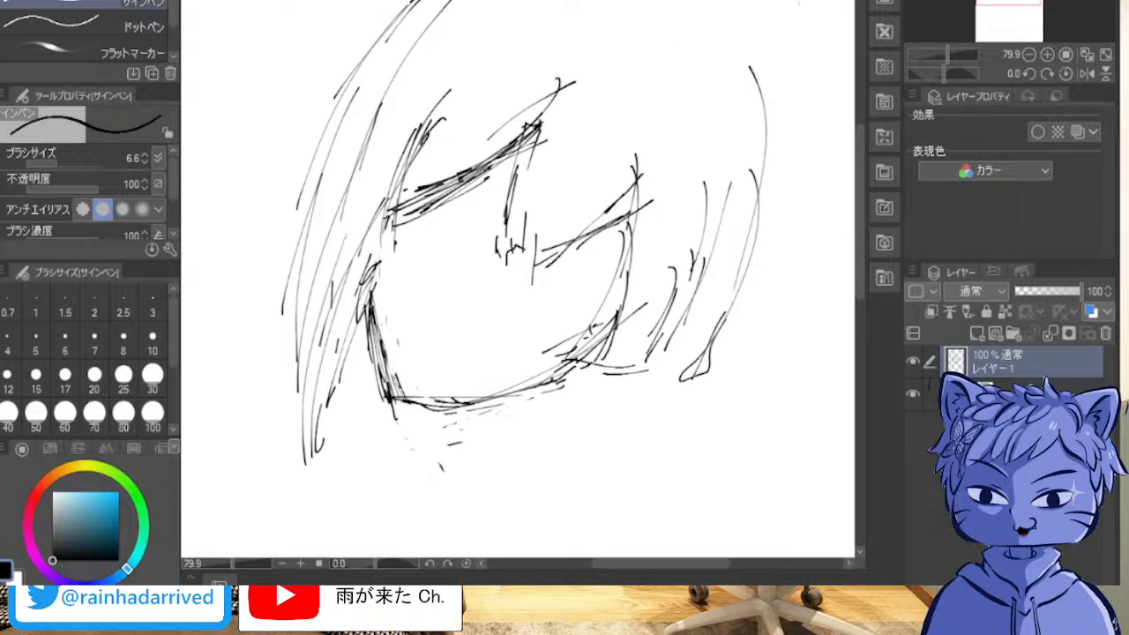
# Step: Sketch the upper right curve of the head with short strokes and one long inner hair strand
pyautogui.moveTo(775, 112)
pyautogui.mouseDown()
pyautogui.moveTo(757, 70)
pyautogui.moveTo(770, 81)
pyautogui.mouseUp()
pyautogui.moveTo(750, 42); pyautogui.dragTo(768, 79)
pyautogui.moveTo(716, 2); pyautogui.dragTo(755, 54)
pyautogui.moveTo(684, 2); pyautogui.dragTo(716, 76)
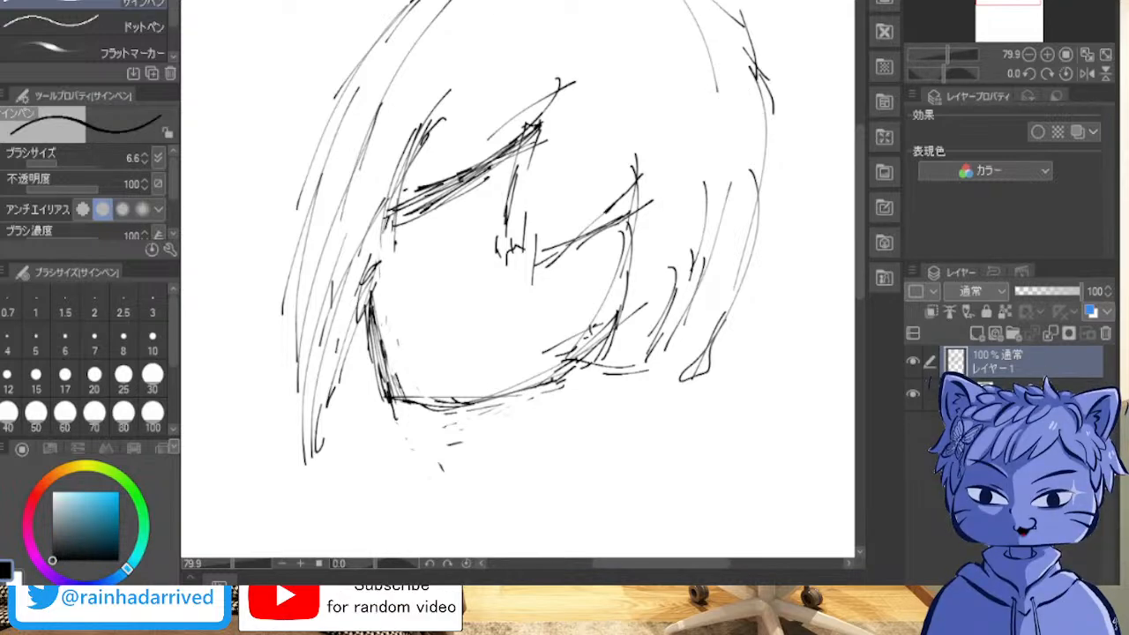
# Step: Reinforce the outer contour of the left hair with short overlapping strokes from the crown downward
pyautogui.moveTo(400, 1)
pyautogui.mouseDown()
pyautogui.moveTo(363, 43)
pyautogui.moveTo(331, 111)
pyautogui.moveTo(368, 33)
pyautogui.moveTo(363, 41)
pyautogui.mouseUp()
pyautogui.moveTo(360, 36); pyautogui.dragTo(298, 173)
pyautogui.moveTo(307, 134)
pyautogui.mouseDown()
pyautogui.moveTo(279, 240)
pyautogui.moveTo(277, 279)
pyautogui.mouseUp()
pyautogui.moveTo(286, 225); pyautogui.dragTo(287, 327)
pyautogui.moveTo(286, 303); pyautogui.dragTo(292, 337)
pyautogui.moveTo(314, 189); pyautogui.dragTo(288, 309)
pyautogui.moveTo(361, 69); pyautogui.dragTo(349, 88)
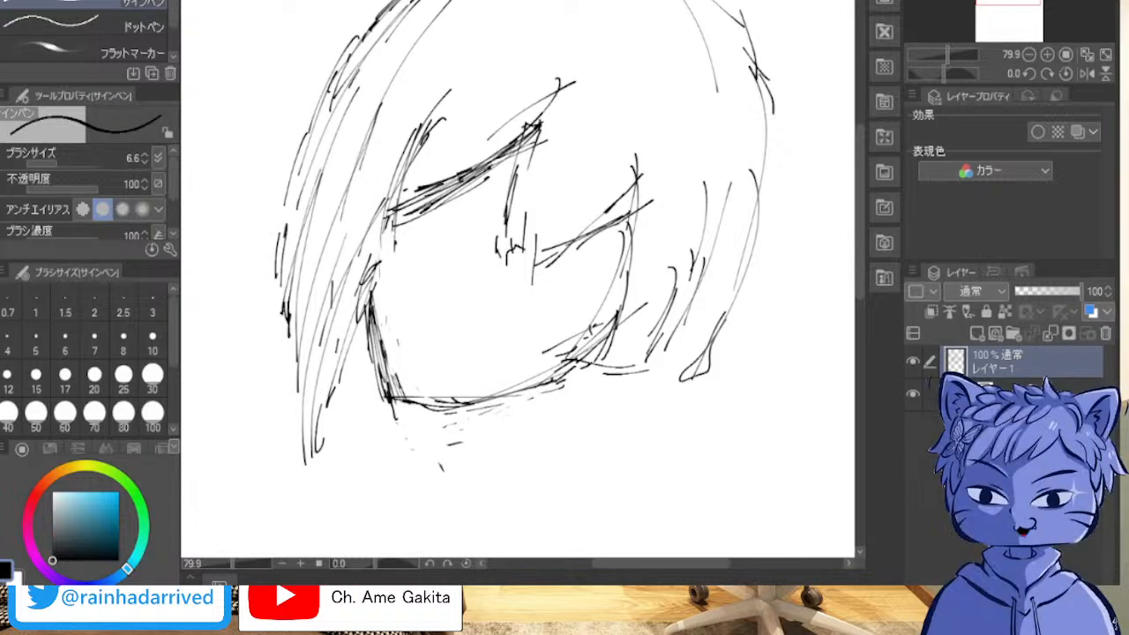
# Step: Thicken the right contour of the hair from the crown down the side with short overlapping strokes
pyautogui.moveTo(701, 2); pyautogui.dragTo(723, 16)
pyautogui.moveTo(732, 28); pyautogui.dragTo(743, 55)
pyautogui.moveTo(739, 34); pyautogui.dragTo(757, 60)
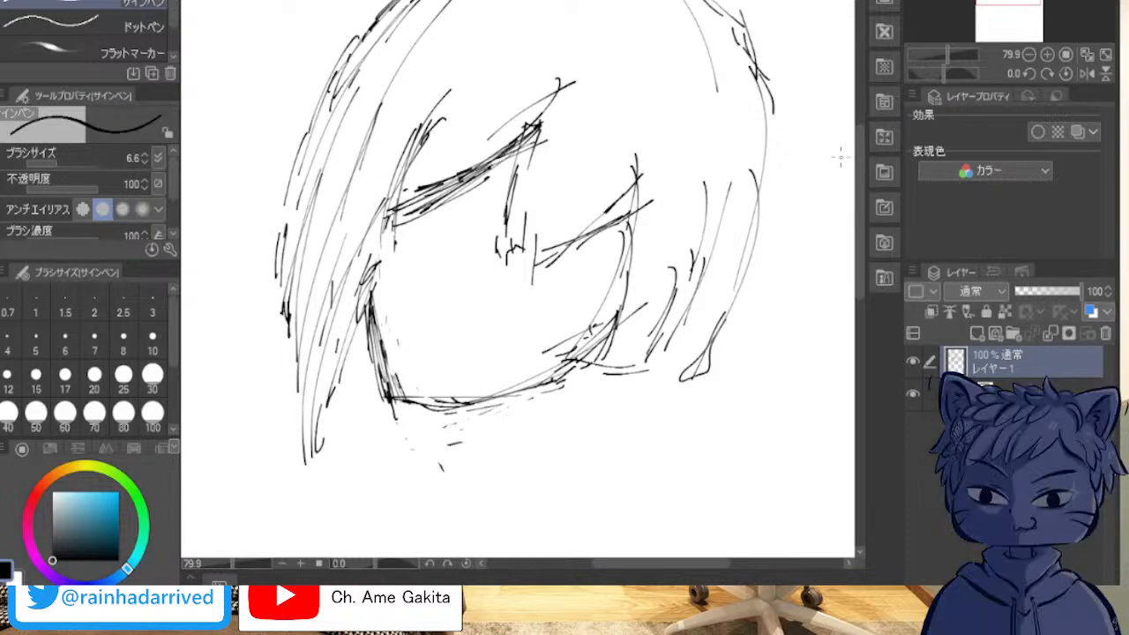
pyautogui.moveTo(760, 84)
pyautogui.mouseDown()
pyautogui.moveTo(734, 185)
pyautogui.moveTo(743, 208)
pyautogui.mouseUp()
pyautogui.moveTo(748, 224); pyautogui.dragTo(733, 266)
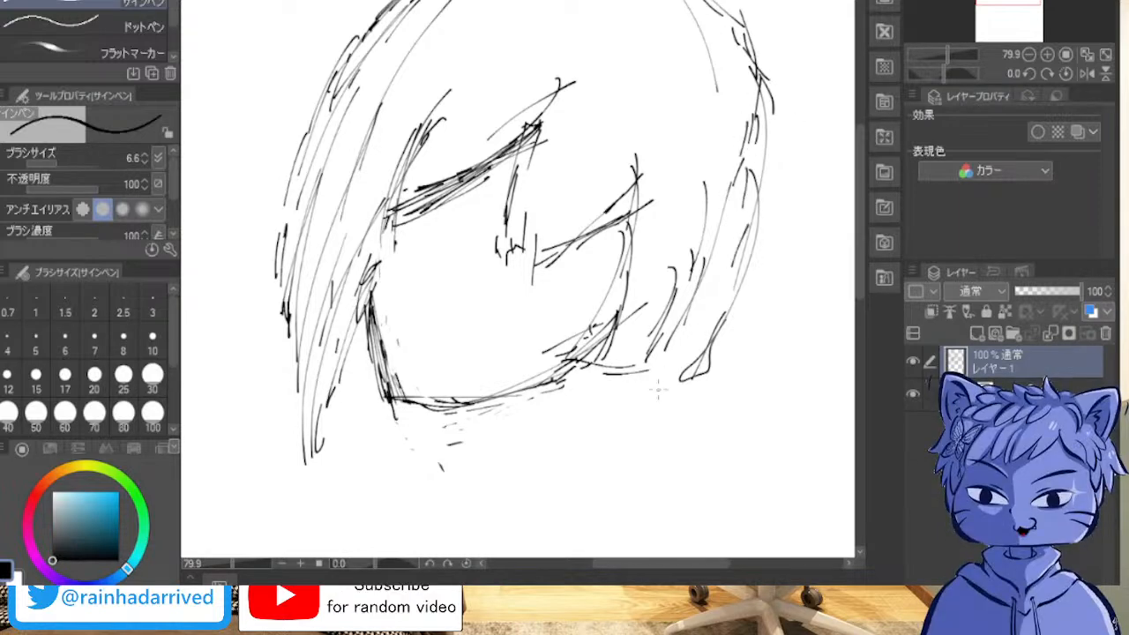
# Step: Draw the lower right hair edge curving inward to meet the jaw corner with dense diagonal strokes
pyautogui.moveTo(638, 381); pyautogui.dragTo(631, 385)
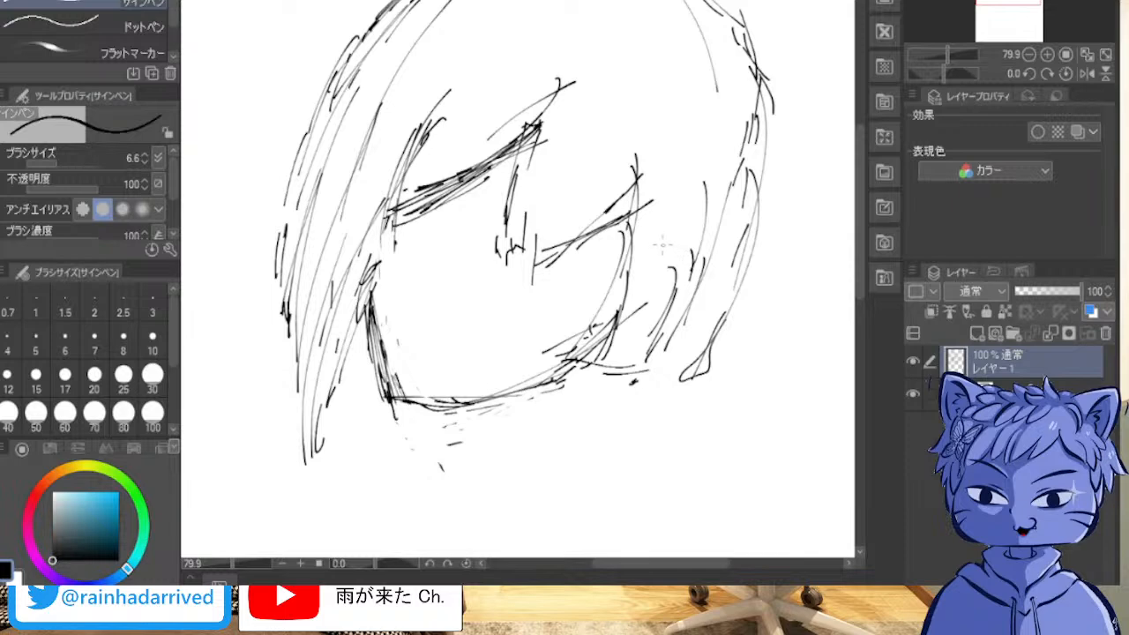
pyautogui.moveTo(736, 294)
pyautogui.mouseDown()
pyautogui.moveTo(617, 373)
pyautogui.moveTo(673, 349)
pyautogui.moveTo(757, 236)
pyautogui.moveTo(736, 267)
pyautogui.mouseUp()
pyautogui.moveTo(754, 223)
pyautogui.mouseDown()
pyautogui.moveTo(675, 323)
pyautogui.moveTo(603, 374)
pyautogui.moveTo(690, 320)
pyautogui.moveTo(629, 362)
pyautogui.mouseUp()
pyautogui.moveTo(739, 263)
pyautogui.mouseDown()
pyautogui.moveTo(705, 305)
pyautogui.moveTo(626, 360)
pyautogui.mouseUp()
pyautogui.moveTo(683, 323); pyautogui.dragTo(623, 374)
pyautogui.moveTo(722, 296); pyautogui.dragTo(656, 351)
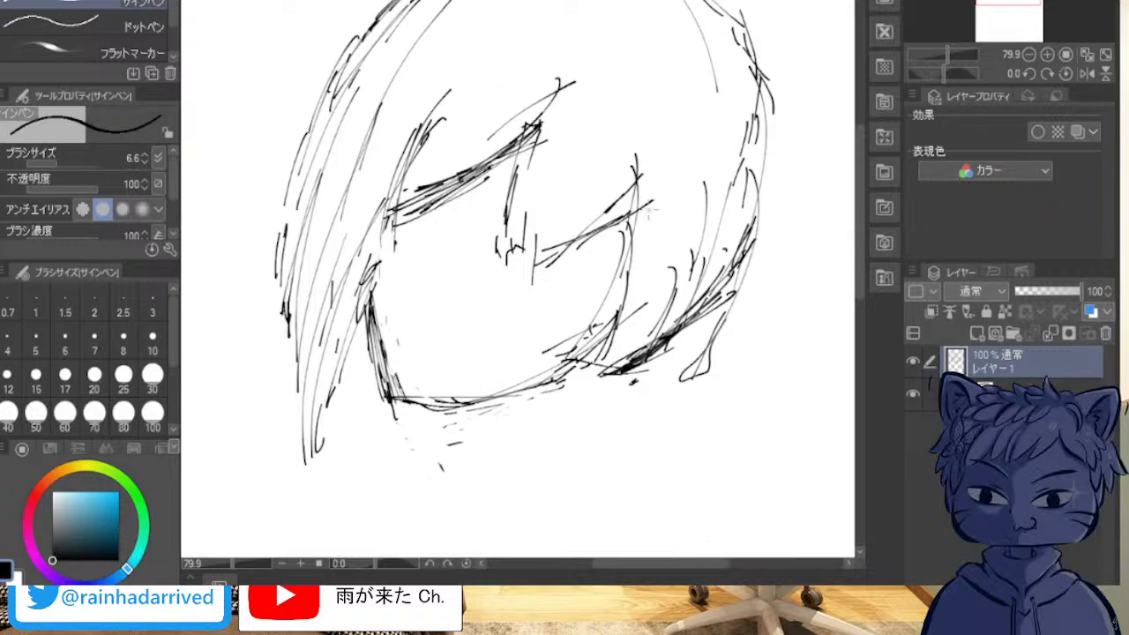
# Step: Darken the right cheek edge and the jaw corner with dense overlapping strokes down from the fringe
pyautogui.moveTo(629, 201); pyautogui.dragTo(621, 358)
pyautogui.moveTo(643, 305); pyautogui.dragTo(623, 351)
pyautogui.moveTo(637, 249); pyautogui.dragTo(618, 351)
pyautogui.moveTo(643, 306); pyautogui.dragTo(609, 374)
pyautogui.moveTo(642, 333); pyautogui.dragTo(543, 392)
pyautogui.moveTo(623, 359)
pyautogui.mouseDown()
pyautogui.moveTo(529, 399)
pyautogui.moveTo(554, 379)
pyautogui.mouseUp()
pyautogui.moveTo(595, 350); pyautogui.dragTo(514, 395)
pyautogui.moveTo(632, 325); pyautogui.dragTo(584, 362)
pyautogui.moveTo(640, 288); pyautogui.dragTo(628, 315)
pyautogui.moveTo(637, 196); pyautogui.dragTo(633, 302)
pyautogui.moveTo(631, 249); pyautogui.dragTo(624, 316)
pyautogui.moveTo(633, 201); pyautogui.dragTo(633, 287)
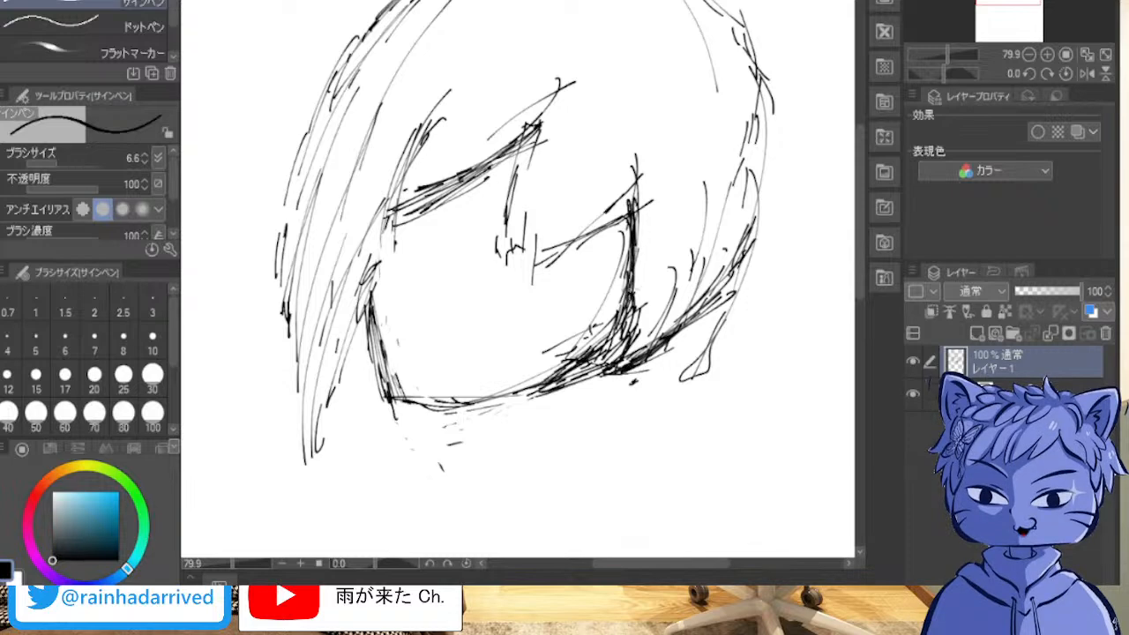
pyautogui.moveTo(629, 226); pyautogui.dragTo(631, 330)
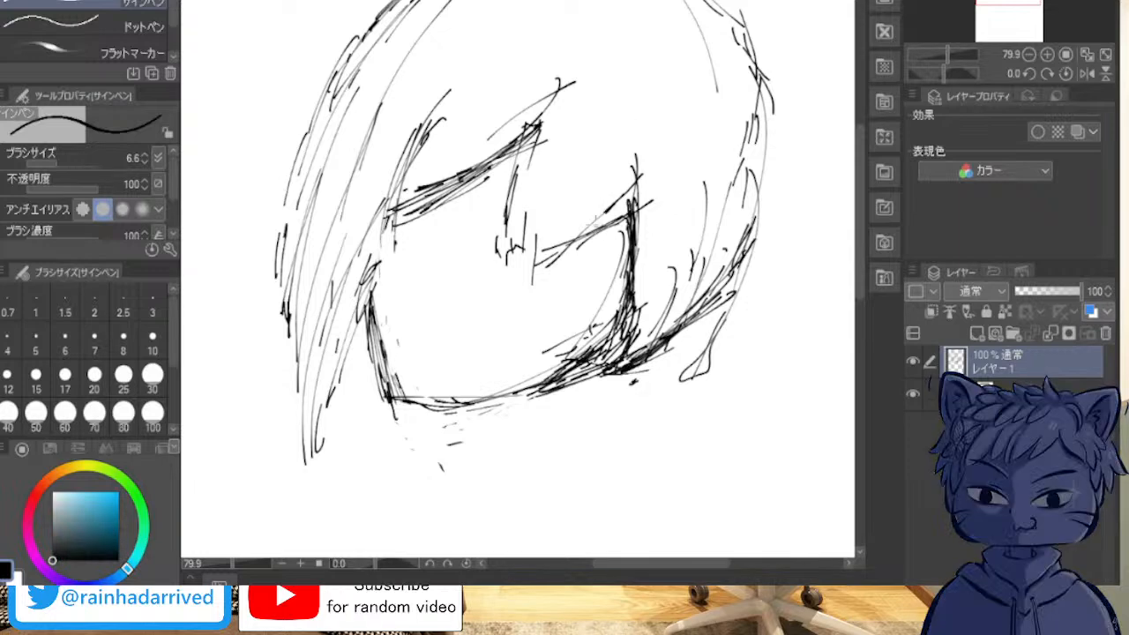
# Step: Clean up the stray strokes of the middle fringe lock and redraw its near-vertical edge as one firm line
pyautogui.moveTo(540, 122); pyautogui.dragTo(517, 258)
pyautogui.moveTo(519, 188)
pyautogui.mouseDown()
pyautogui.moveTo(502, 209)
pyautogui.moveTo(503, 280)
pyautogui.moveTo(508, 252)
pyautogui.moveTo(526, 291)
pyautogui.moveTo(598, 306)
pyautogui.moveTo(540, 315)
pyautogui.moveTo(548, 265)
pyautogui.moveTo(570, 250)
pyautogui.moveTo(535, 258)
pyautogui.mouseUp()
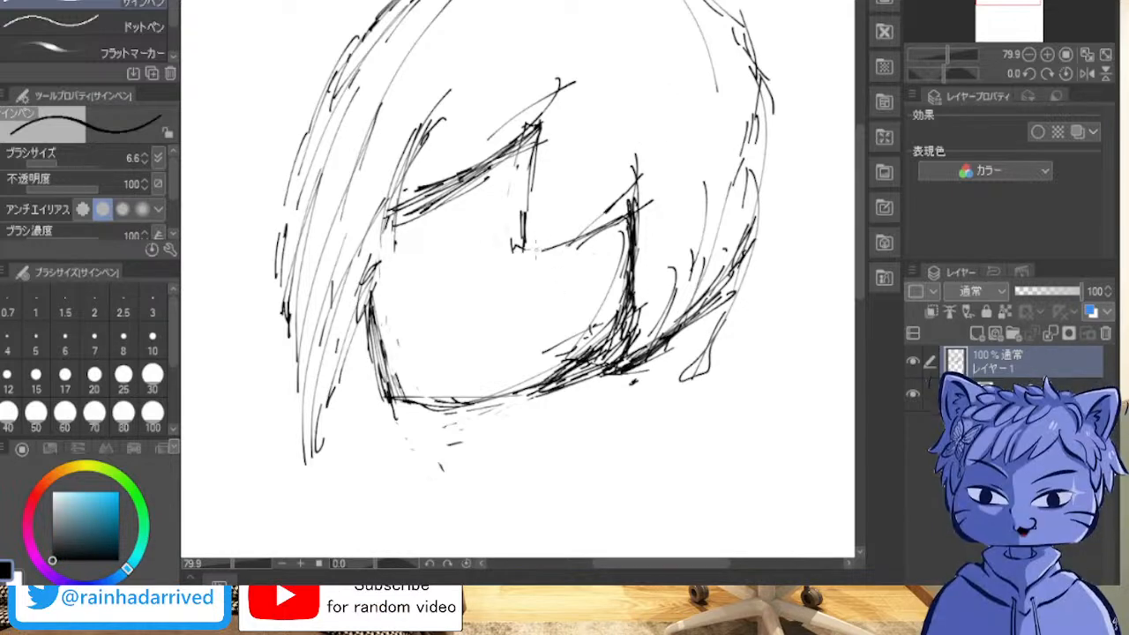
pyautogui.moveTo(533, 190); pyautogui.dragTo(524, 254)
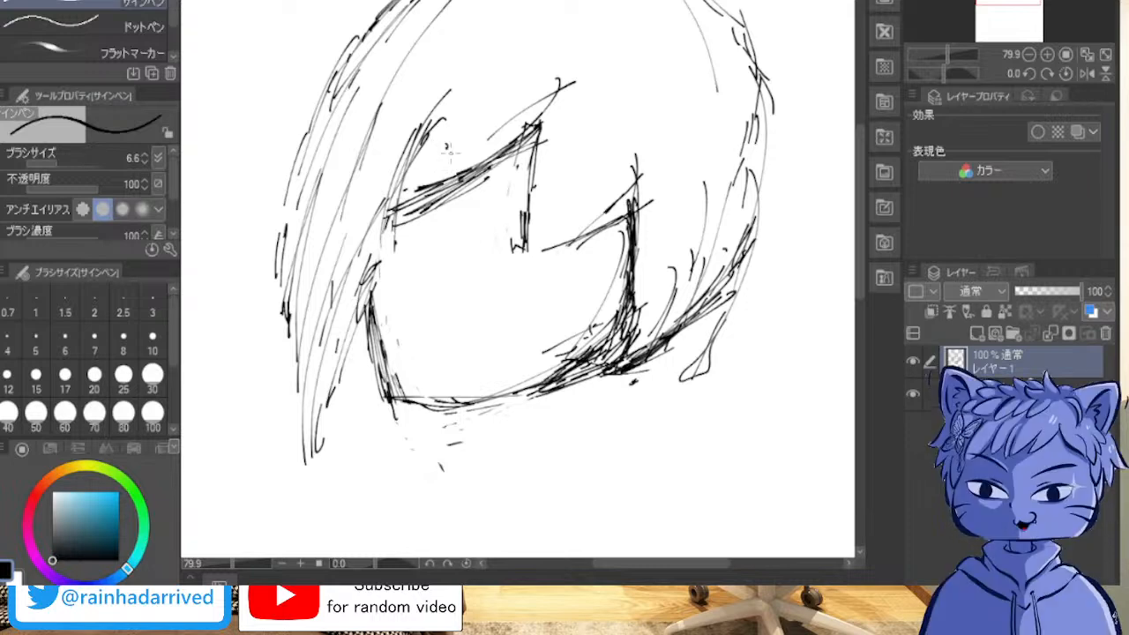
# Step: Try a heavy diagonal stroke across the left fringe lock, check the sketch at different rotations, and undo the stroke
pyautogui.moveTo(481, 192)
pyautogui.mouseDown()
pyautogui.moveTo(424, 122)
pyautogui.moveTo(470, 177)
pyautogui.mouseUp()
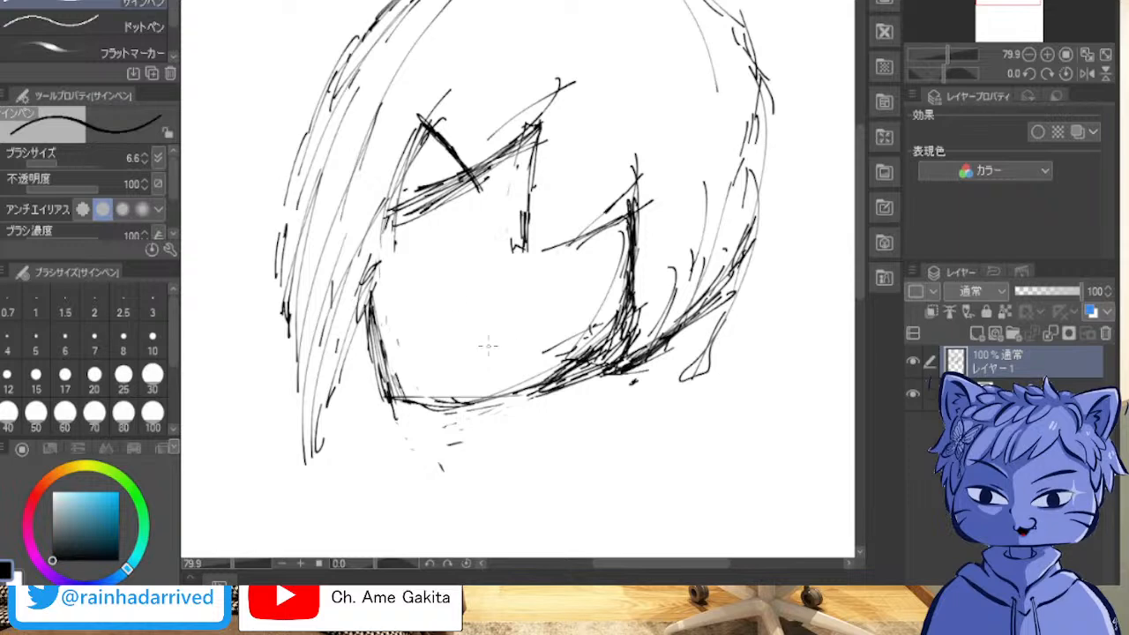
pyautogui.scroll(2, 515, 314)
pyautogui.scroll(-3, 515, 279)
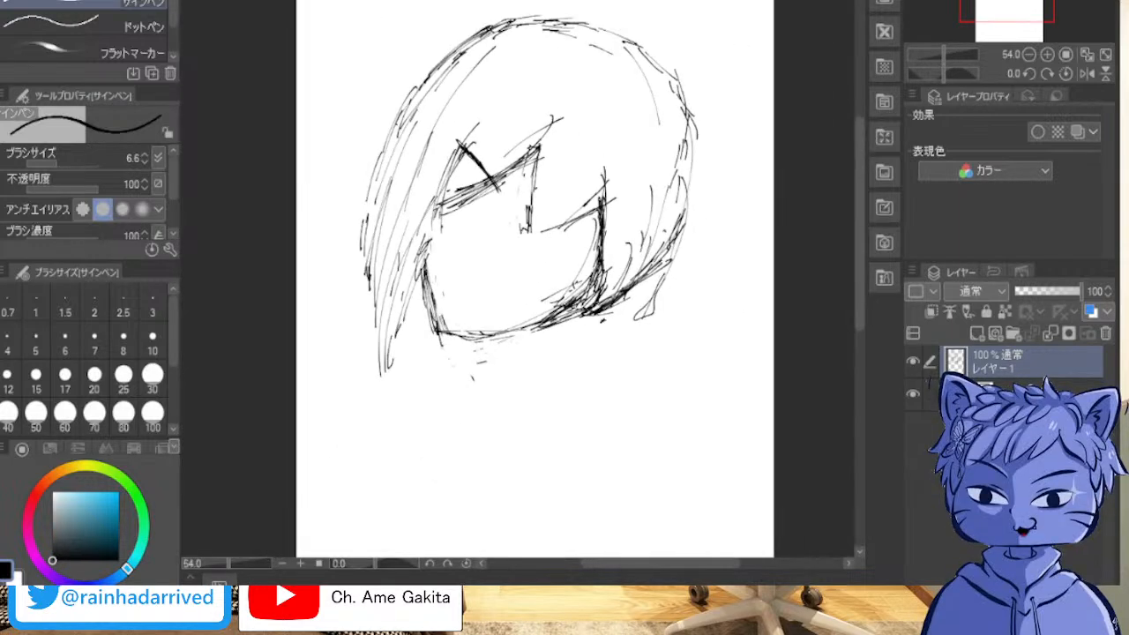
pyautogui.scroll(4, 839, 83)
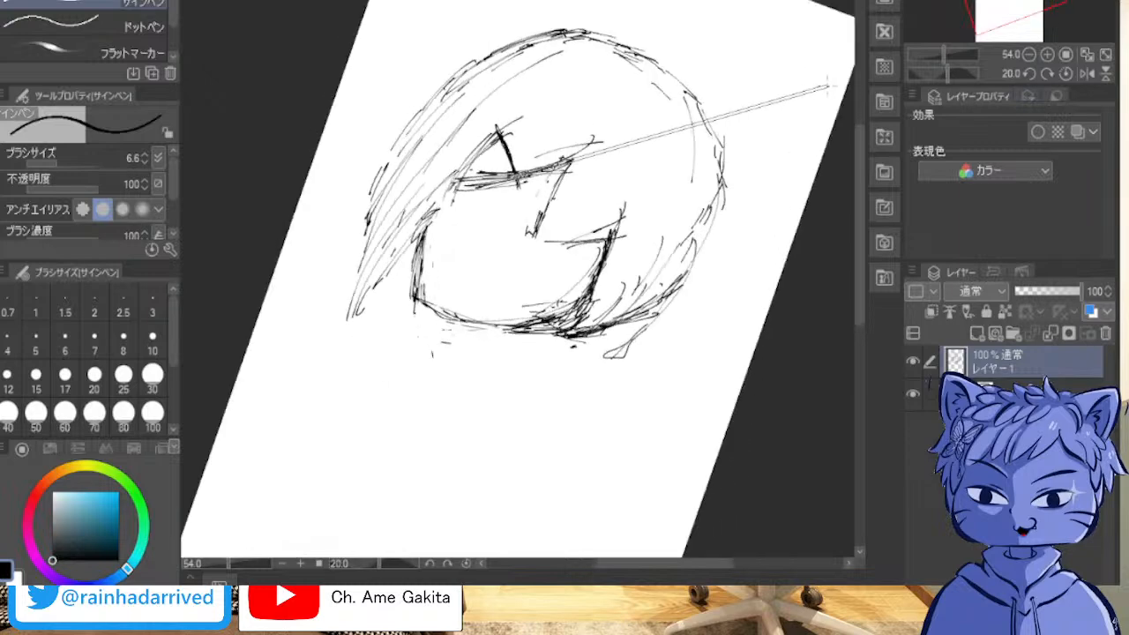
pyautogui.scroll(-11, 824, 93)
pyautogui.scroll(-1, 824, 94)
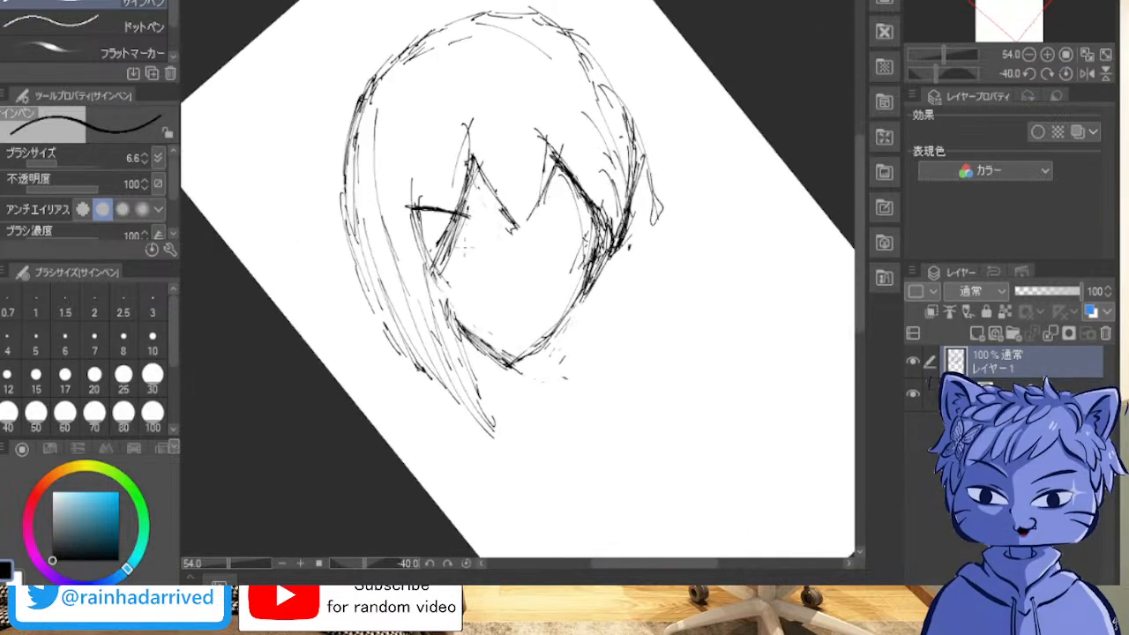
pyautogui.scroll(2, 476, 247)
pyautogui.scroll(1, 477, 247)
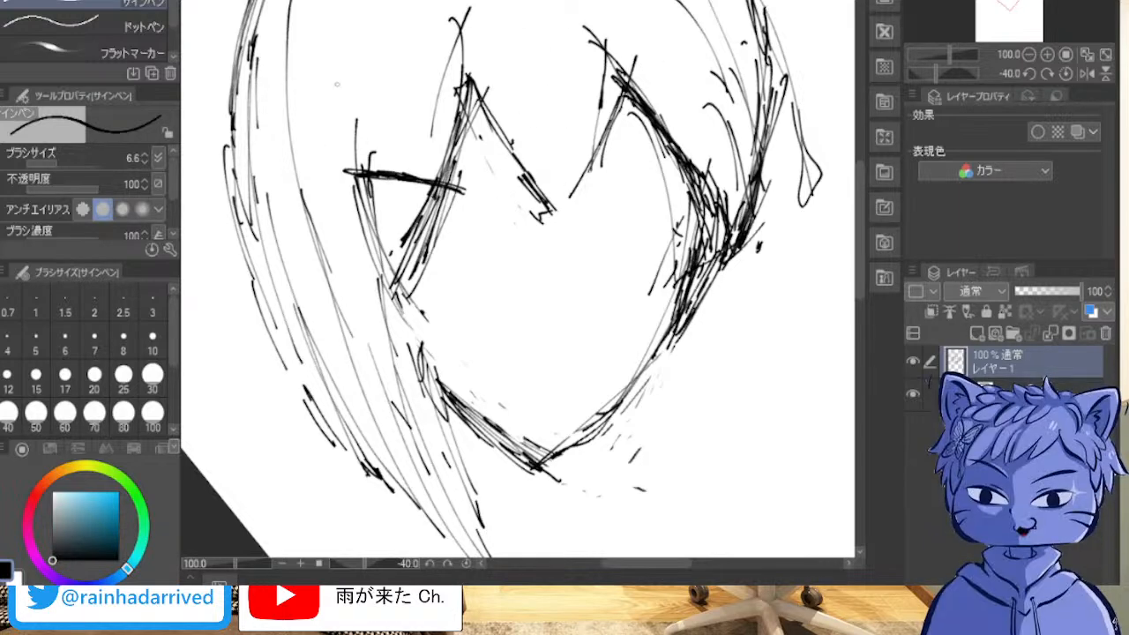
pyautogui.hotkey('ctrl', 'z')
pyautogui.hotkey('ctrl', 'z')
pyautogui.hotkey('ctrl', 'z')
pyautogui.hotkey('ctrl', 'z')
pyautogui.hotkey('ctrl', 'z')
pyautogui.hotkey('ctrl', 'z')
pyautogui.hotkey('ctrl', 'z')
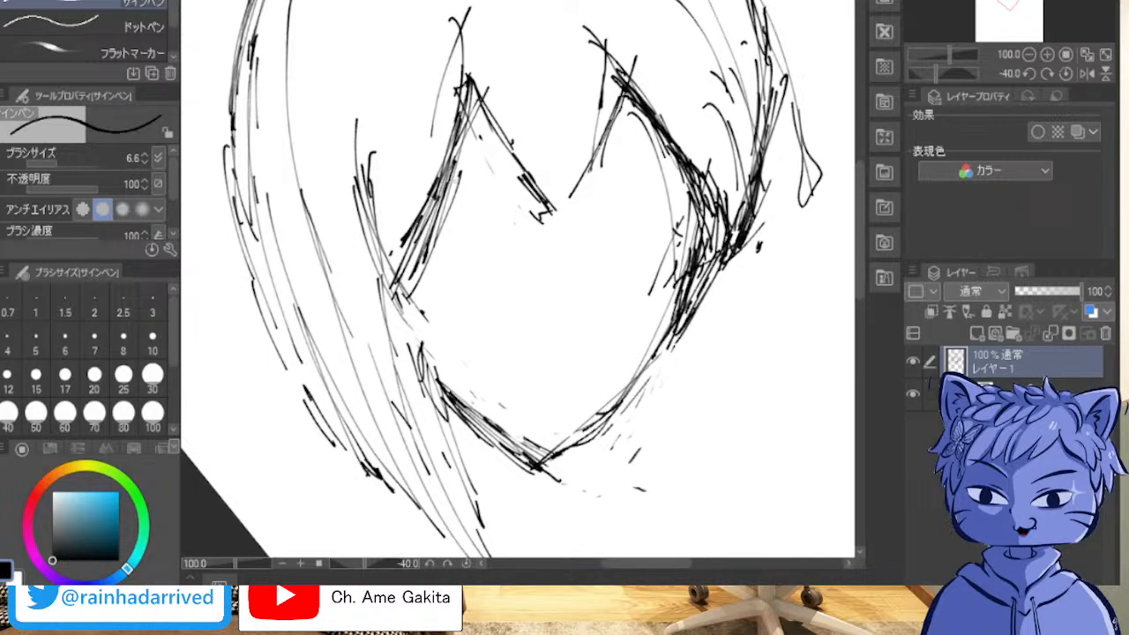
# Step: Draw both eyebrows as thick, near-horizontal overlapping strokes crossing the fringe locks, with the right brow slanting down toward the nose bridge
pyautogui.moveTo(471, 179); pyautogui.dragTo(323, 176)
pyautogui.moveTo(374, 174)
pyautogui.mouseDown()
pyautogui.moveTo(490, 196)
pyautogui.moveTo(396, 173)
pyautogui.mouseUp()
pyautogui.moveTo(555, 186)
pyautogui.mouseDown()
pyautogui.moveTo(622, 170)
pyautogui.moveTo(600, 165)
pyautogui.moveTo(683, 169)
pyautogui.moveTo(575, 174)
pyautogui.moveTo(544, 188)
pyautogui.mouseUp()
pyautogui.moveTo(554, 188); pyautogui.dragTo(668, 168)
pyautogui.moveTo(671, 163)
pyautogui.mouseDown()
pyautogui.moveTo(598, 170)
pyautogui.moveTo(688, 152)
pyautogui.moveTo(637, 161)
pyautogui.mouseUp()
pyautogui.moveTo(572, 177)
pyautogui.mouseDown()
pyautogui.moveTo(533, 188)
pyautogui.moveTo(699, 160)
pyautogui.moveTo(580, 178)
pyautogui.moveTo(687, 164)
pyautogui.mouseUp()
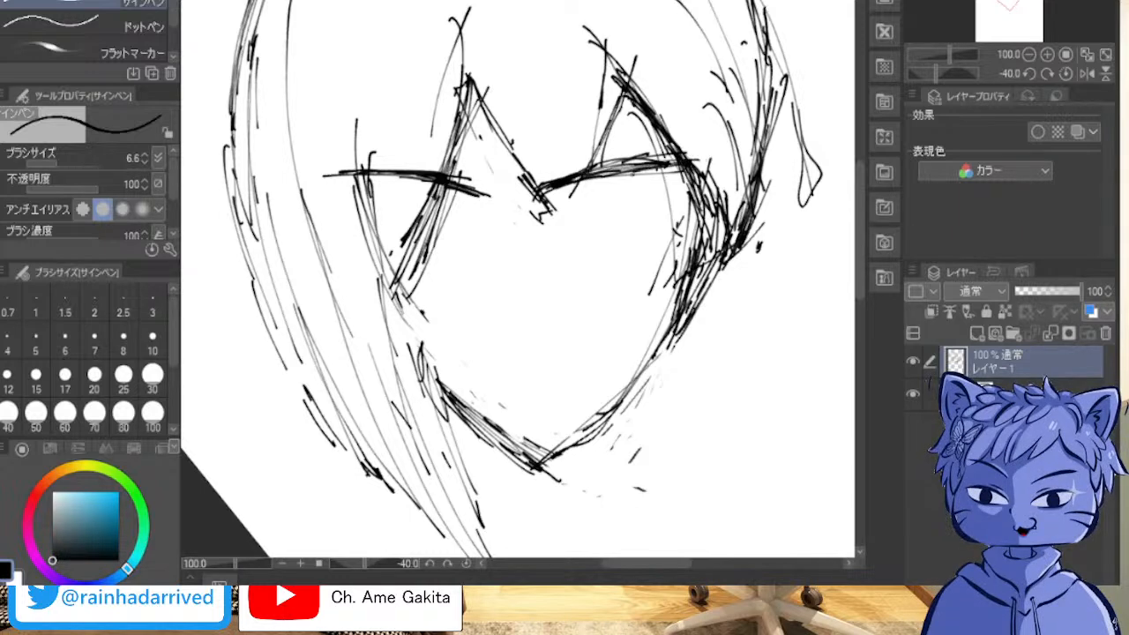
# Step: Sketch the right eye with a thick upper lid below the brow and a slightly curved lower lid line
pyautogui.moveTo(558, 231); pyautogui.dragTo(647, 216)
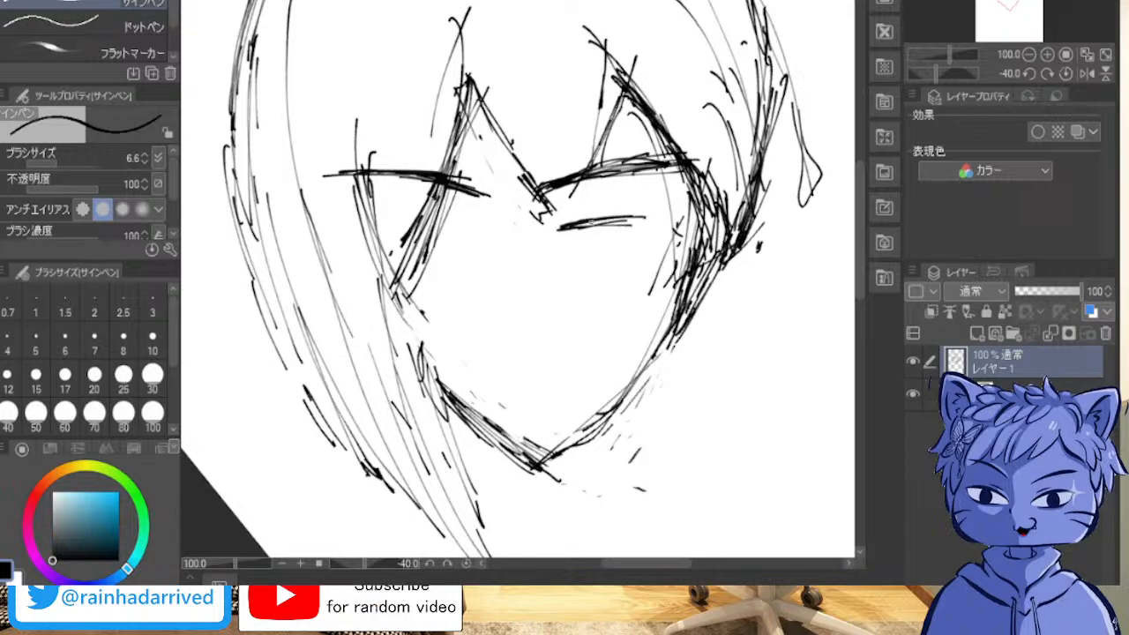
pyautogui.moveTo(561, 226)
pyautogui.mouseDown()
pyautogui.moveTo(690, 202)
pyautogui.moveTo(604, 213)
pyautogui.moveTo(687, 210)
pyautogui.moveTo(665, 203)
pyautogui.moveTo(632, 208)
pyautogui.moveTo(695, 212)
pyautogui.moveTo(671, 247)
pyautogui.mouseUp()
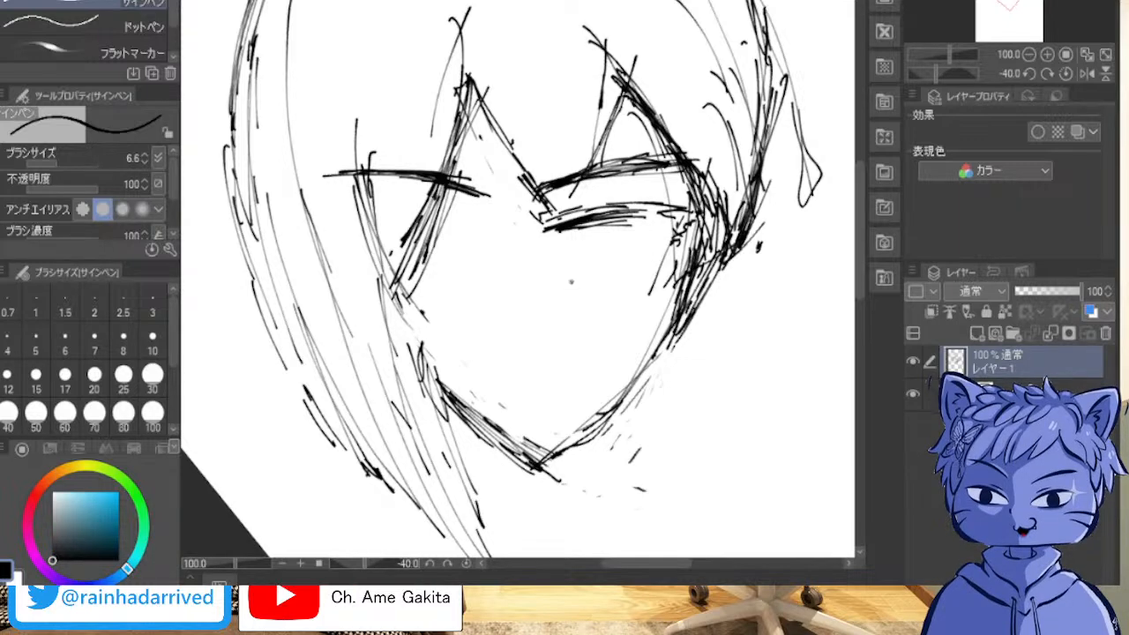
pyautogui.moveTo(573, 231); pyautogui.dragTo(541, 247)
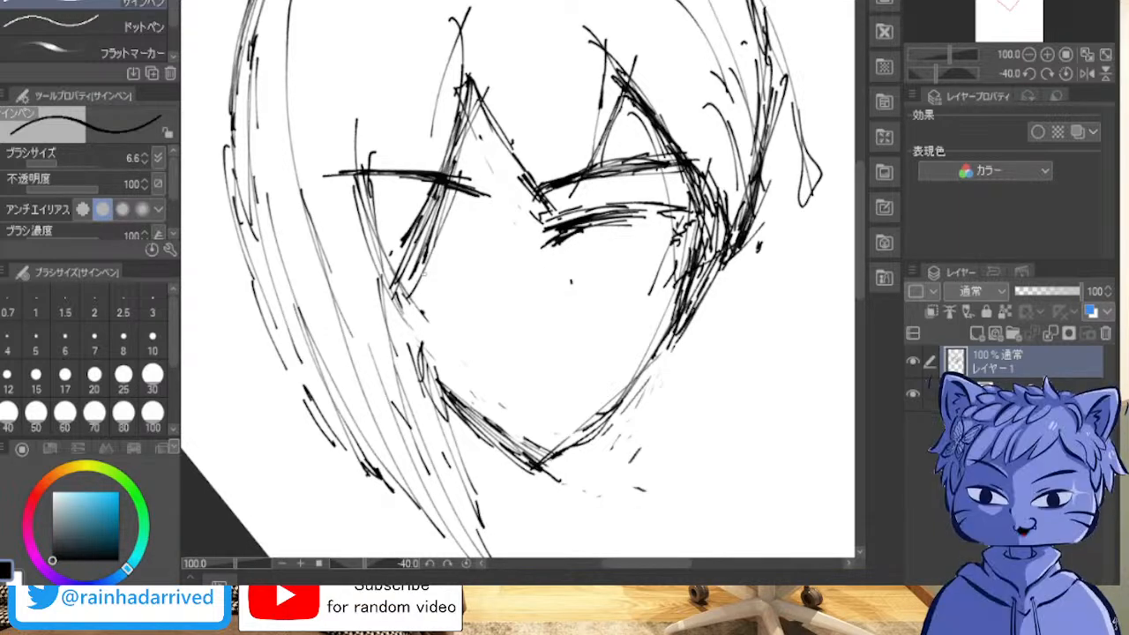
pyautogui.moveTo(579, 305)
pyautogui.mouseDown()
pyautogui.moveTo(592, 309)
pyautogui.moveTo(579, 290)
pyautogui.moveTo(593, 294)
pyautogui.mouseUp()
pyautogui.moveTo(666, 270)
pyautogui.mouseDown()
pyautogui.moveTo(575, 288)
pyautogui.moveTo(669, 278)
pyautogui.mouseUp()
# Step: Sketch the left eye with an upper lid line through the fringe lock and a darker lower lid line
pyautogui.moveTo(371, 220)
pyautogui.mouseDown()
pyautogui.moveTo(475, 234)
pyautogui.moveTo(385, 223)
pyautogui.mouseUp()
pyautogui.moveTo(346, 235)
pyautogui.mouseDown()
pyautogui.moveTo(452, 228)
pyautogui.moveTo(344, 223)
pyautogui.mouseUp()
pyautogui.moveTo(471, 284)
pyautogui.mouseDown()
pyautogui.moveTo(416, 295)
pyautogui.moveTo(445, 302)
pyautogui.moveTo(451, 289)
pyautogui.moveTo(401, 302)
pyautogui.mouseUp()
pyautogui.moveTo(466, 286); pyautogui.dragTo(388, 301)
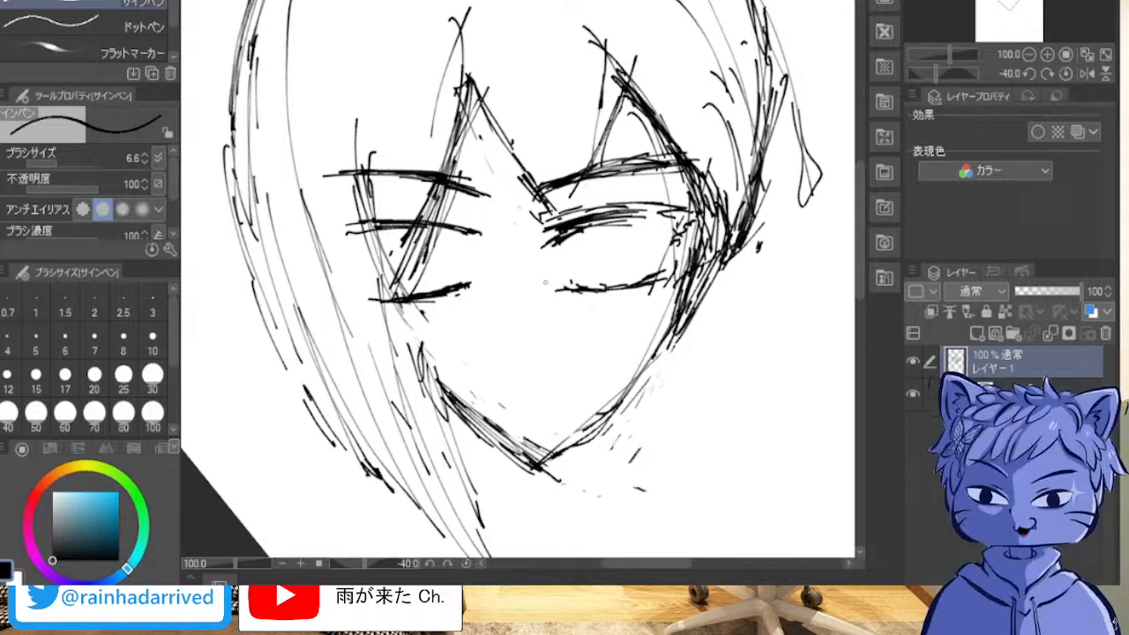
# Step: Mark the nose with one short slanted stroke and draw the mouth below it as a thick, slightly rising line
pyautogui.moveTo(518, 303); pyautogui.dragTo(516, 310)
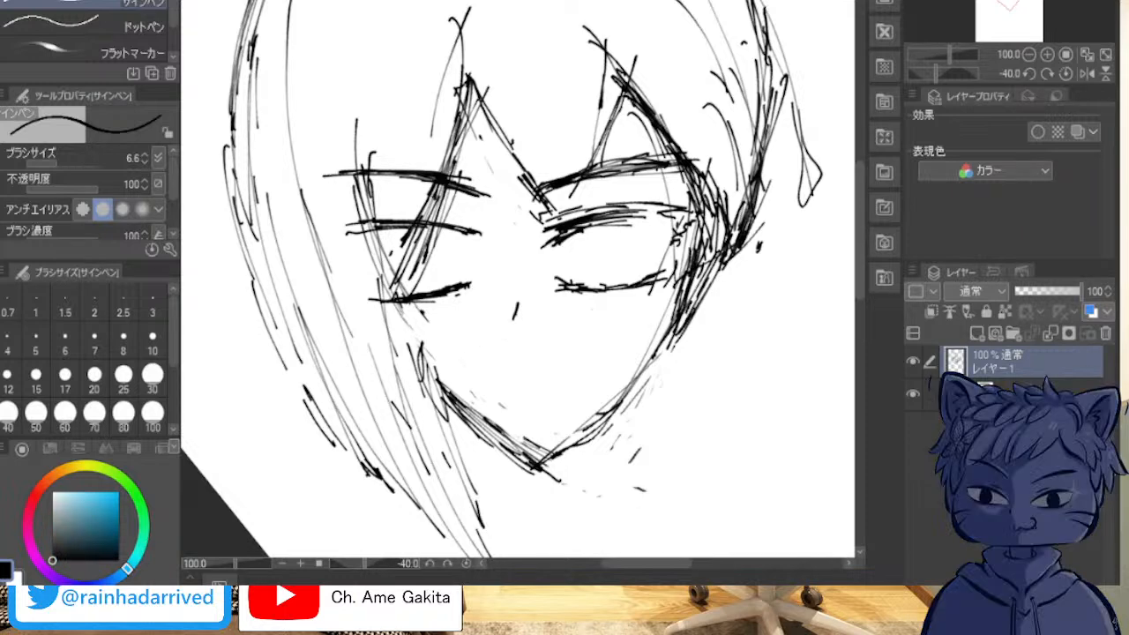
pyautogui.moveTo(492, 377)
pyautogui.mouseDown()
pyautogui.moveTo(534, 365)
pyautogui.moveTo(517, 367)
pyautogui.mouseUp()
pyautogui.moveTo(475, 369); pyautogui.dragTo(538, 362)
pyautogui.moveTo(468, 370)
pyautogui.mouseDown()
pyautogui.moveTo(560, 364)
pyautogui.moveTo(484, 371)
pyautogui.moveTo(505, 372)
pyautogui.mouseUp()
pyautogui.moveTo(547, 367)
pyautogui.mouseDown()
pyautogui.moveTo(568, 359)
pyautogui.moveTo(497, 373)
pyautogui.mouseUp()
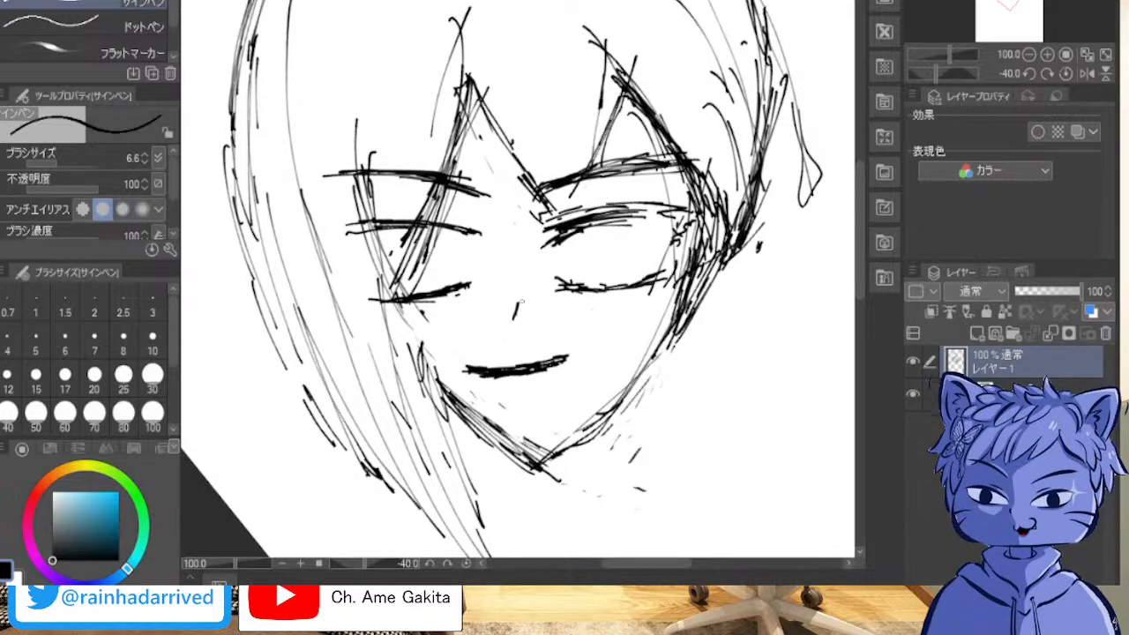
# Step: Thicken the left jaw line with long overlapping strokes running down to the chin
pyautogui.moveTo(420, 388)
pyautogui.mouseDown()
pyautogui.moveTo(510, 470)
pyautogui.moveTo(536, 473)
pyautogui.mouseUp()
pyautogui.moveTo(471, 425); pyautogui.dragTo(536, 473)
pyautogui.moveTo(420, 380)
pyautogui.mouseDown()
pyautogui.moveTo(517, 448)
pyautogui.moveTo(455, 408)
pyautogui.moveTo(504, 455)
pyautogui.mouseUp()
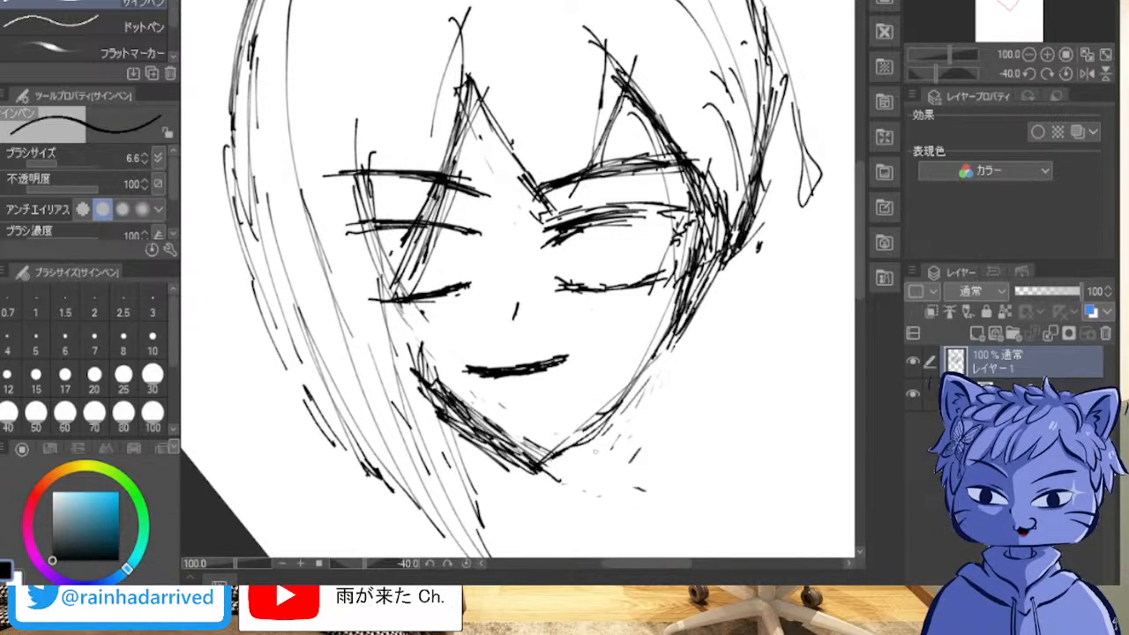
# Step: Darken the right jaw line from the cheek down to the chin with short overlapping diagonal strokes
pyautogui.moveTo(617, 414); pyautogui.dragTo(539, 461)
pyautogui.moveTo(625, 401); pyautogui.dragTo(534, 465)
pyautogui.moveTo(601, 421); pyautogui.dragTo(559, 451)
pyautogui.moveTo(668, 345); pyautogui.dragTo(605, 418)
pyautogui.moveTo(615, 411); pyautogui.dragTo(534, 461)
pyautogui.moveTo(610, 407); pyautogui.dragTo(549, 453)
pyautogui.moveTo(607, 417); pyautogui.dragTo(573, 447)
pyautogui.moveTo(653, 371); pyautogui.dragTo(612, 400)
pyautogui.moveTo(637, 376); pyautogui.dragTo(602, 412)
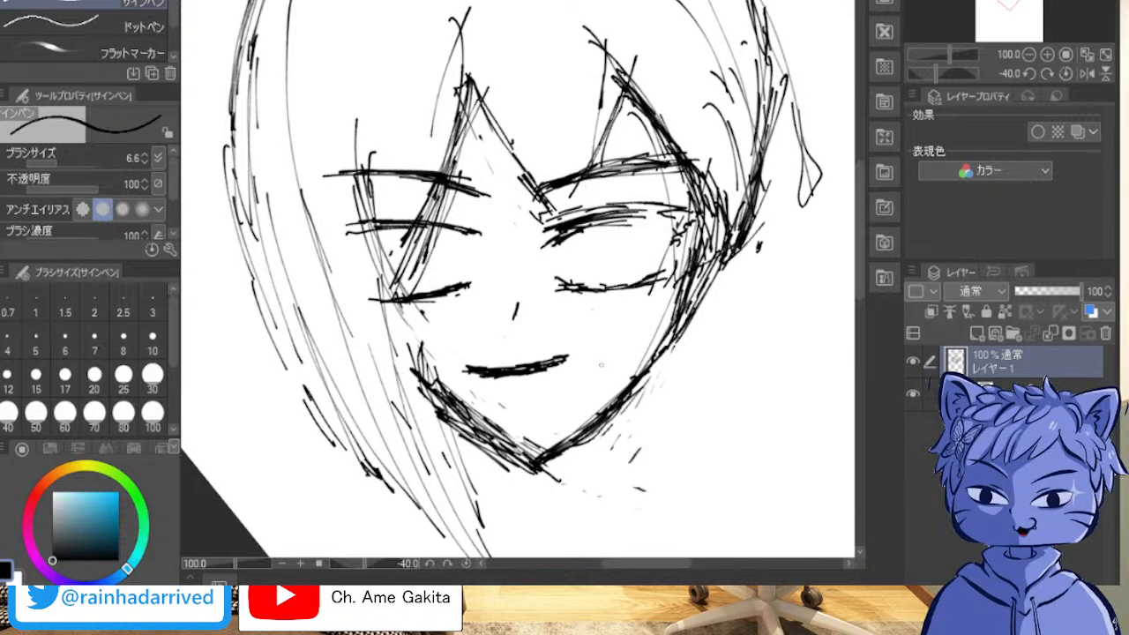
# Step: Erase the inner strokes of the left jaw, leaving only a thin outer contour from the cheek to the chin
pyautogui.moveTo(443, 385); pyautogui.dragTo(471, 421)
pyautogui.moveTo(419, 371); pyautogui.dragTo(481, 432)
pyautogui.moveTo(436, 396); pyautogui.dragTo(509, 446)
pyautogui.moveTo(450, 391); pyautogui.dragTo(531, 462)
pyautogui.moveTo(465, 424); pyautogui.dragTo(513, 452)
pyautogui.moveTo(455, 415); pyautogui.dragTo(490, 444)
pyautogui.moveTo(439, 392); pyautogui.dragTo(489, 441)
pyautogui.moveTo(487, 420); pyautogui.dragTo(537, 452)
pyautogui.moveTo(524, 439); pyautogui.dragTo(536, 443)
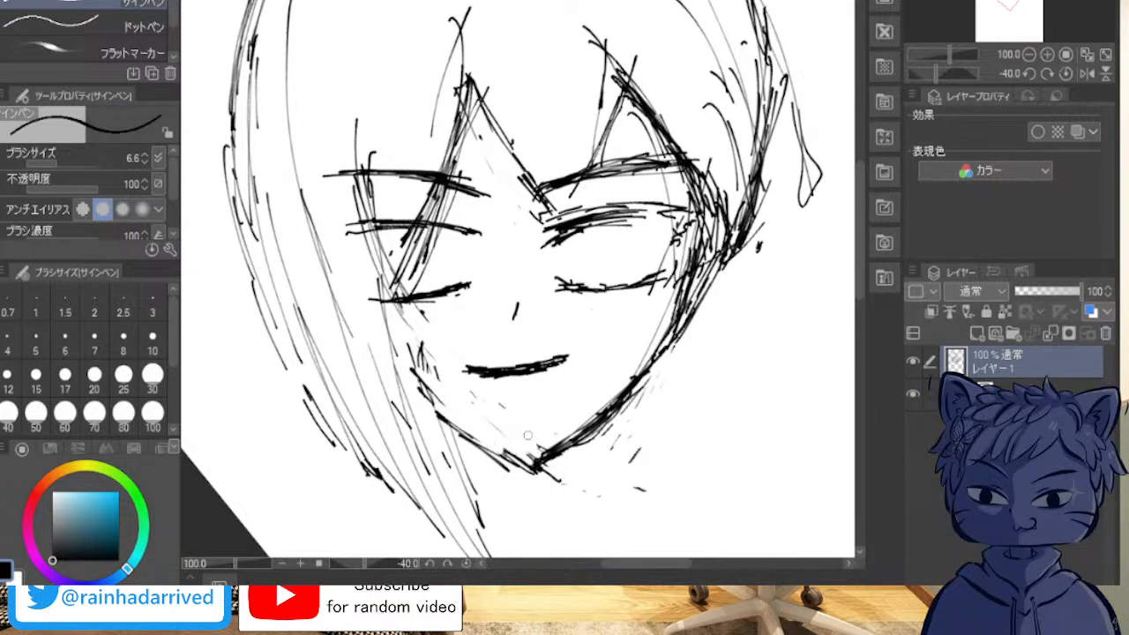
pyautogui.moveTo(459, 388)
pyautogui.mouseDown()
pyautogui.moveTo(410, 343)
pyautogui.moveTo(454, 405)
pyautogui.moveTo(438, 394)
pyautogui.moveTo(427, 383)
pyautogui.moveTo(508, 448)
pyautogui.mouseUp()
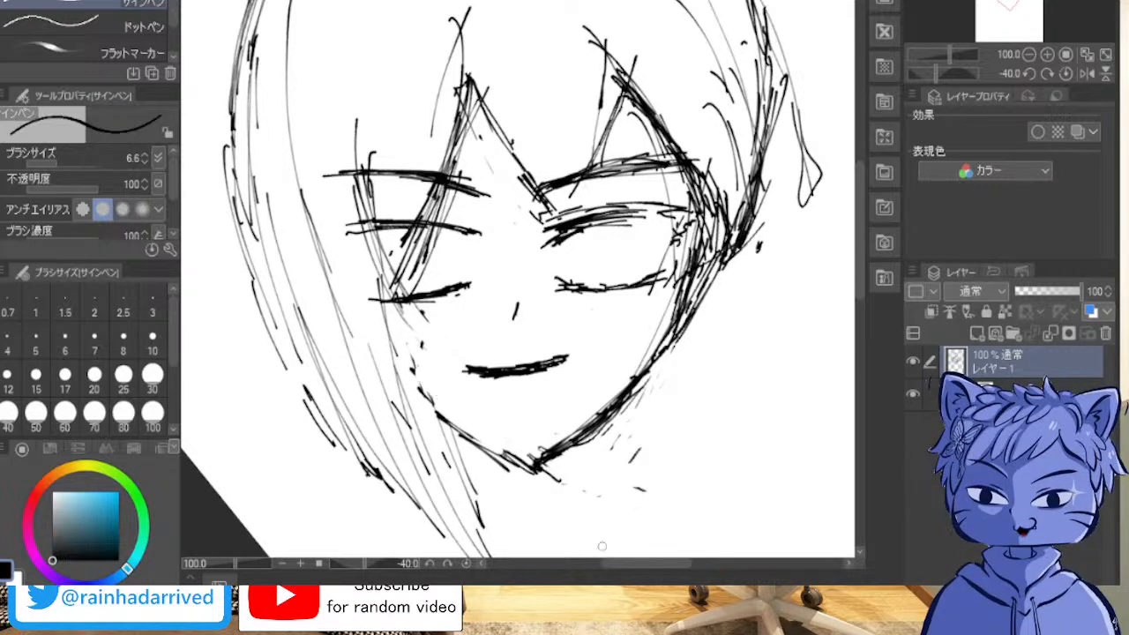
# Step: Erase the stray marks below the right jaw and the pointed chin tip, and redraw the chin with a short flat stroke
pyautogui.moveTo(640, 482)
pyautogui.mouseDown()
pyautogui.moveTo(617, 485)
pyautogui.moveTo(637, 438)
pyautogui.moveTo(629, 423)
pyautogui.mouseUp()
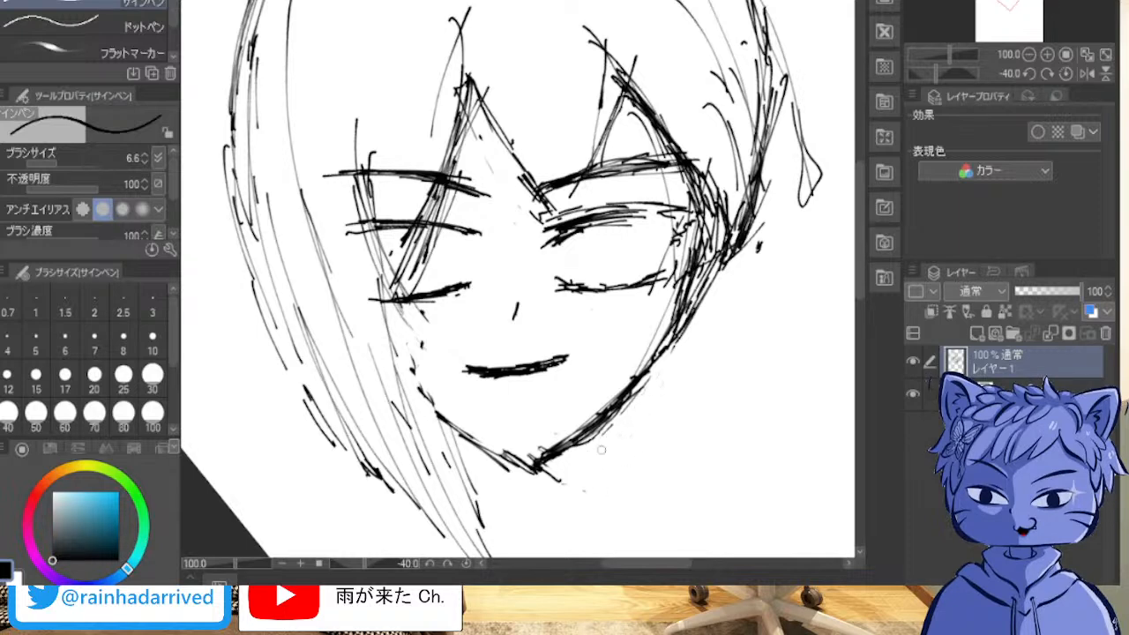
pyautogui.moveTo(573, 467); pyautogui.dragTo(530, 484)
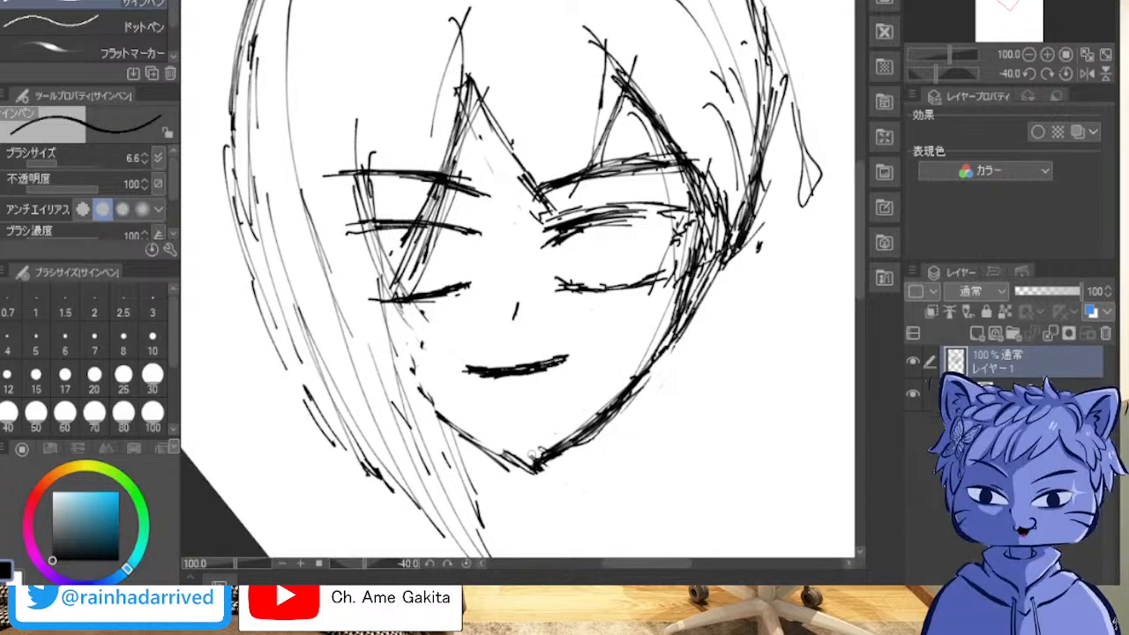
pyautogui.moveTo(534, 477)
pyautogui.mouseDown()
pyautogui.moveTo(541, 469)
pyautogui.moveTo(518, 470)
pyautogui.moveTo(533, 470)
pyautogui.mouseUp()
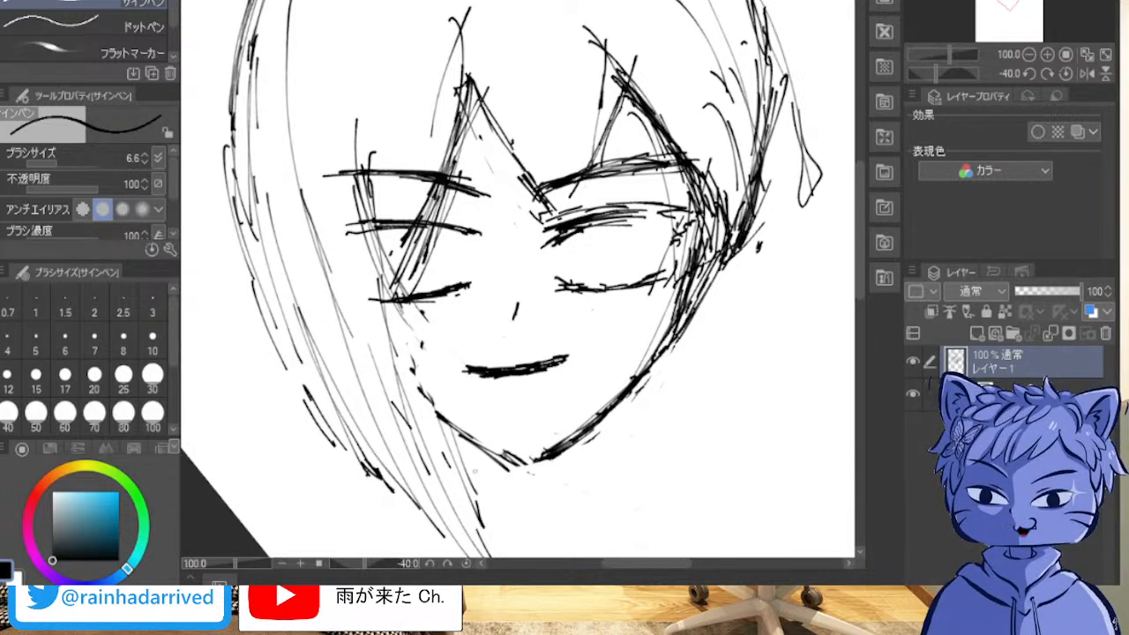
pyautogui.moveTo(507, 458)
pyautogui.mouseDown()
pyautogui.moveTo(537, 469)
pyautogui.moveTo(551, 460)
pyautogui.mouseUp()
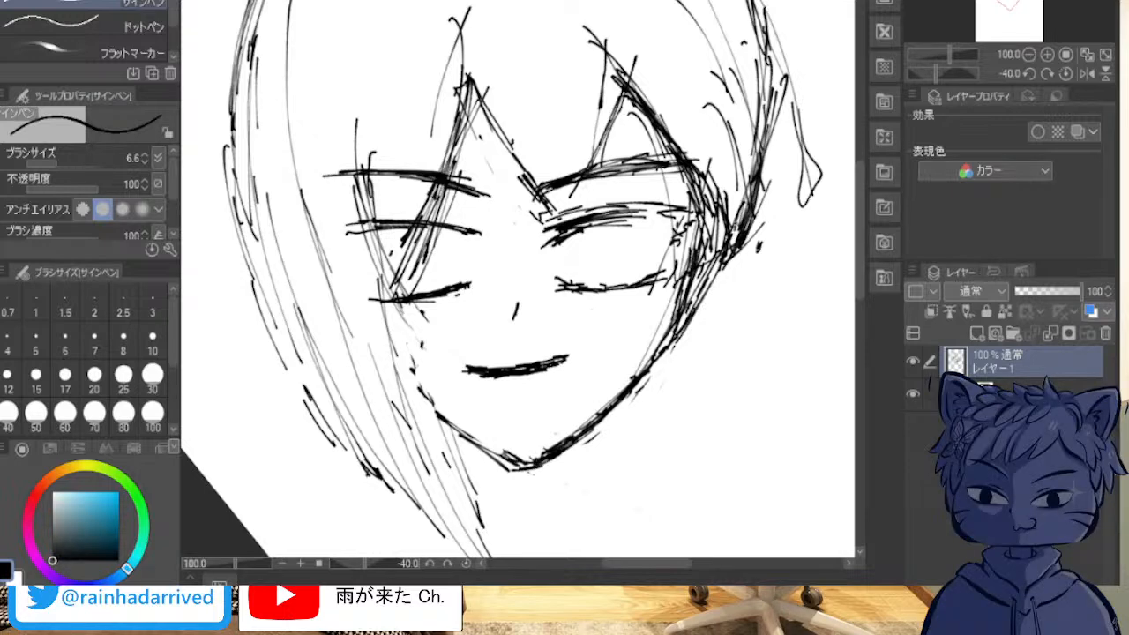
# Step: Darken the right fringe edge and the side hair down to the cheek corner with dense strokes
pyautogui.moveTo(607, 67)
pyautogui.mouseDown()
pyautogui.moveTo(639, 88)
pyautogui.moveTo(706, 176)
pyautogui.moveTo(710, 276)
pyautogui.mouseUp()
pyautogui.moveTo(724, 224); pyautogui.dragTo(704, 288)
pyautogui.moveTo(747, 222); pyautogui.dragTo(715, 288)
pyautogui.moveTo(712, 194); pyautogui.dragTo(711, 274)
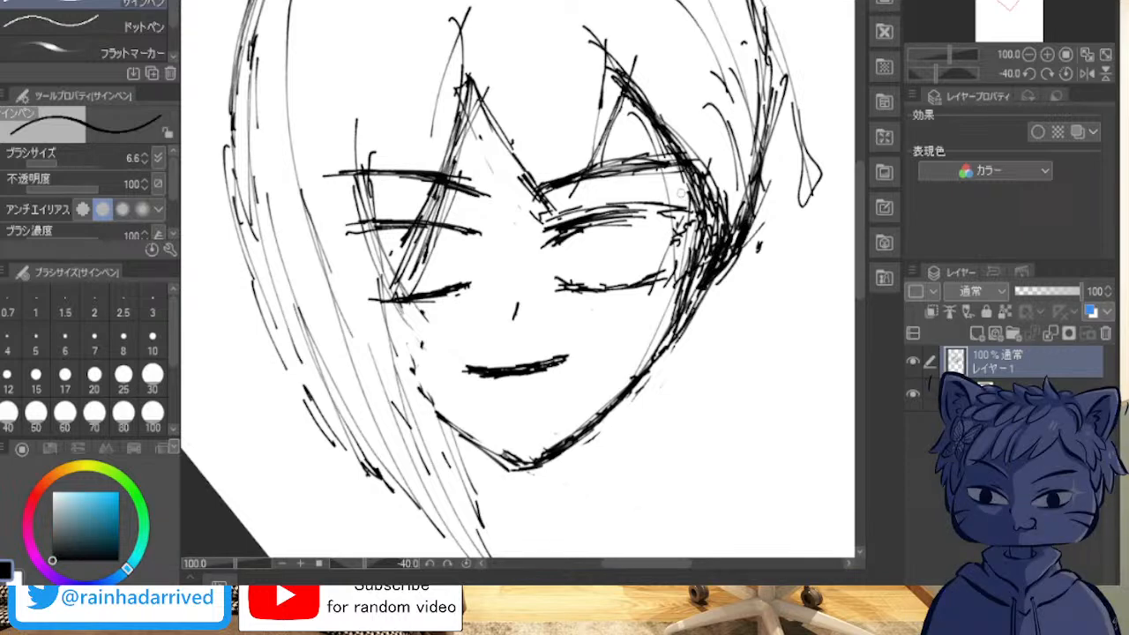
# Step: Erase the dense scribble between the right fringe lock and the side hair to open up the temple area
pyautogui.moveTo(687, 186); pyautogui.dragTo(704, 220)
pyautogui.moveTo(681, 150); pyautogui.dragTo(713, 219)
pyautogui.moveTo(717, 184)
pyautogui.mouseDown()
pyautogui.moveTo(723, 229)
pyautogui.moveTo(711, 224)
pyautogui.moveTo(697, 275)
pyautogui.moveTo(702, 243)
pyautogui.moveTo(689, 270)
pyautogui.mouseUp()
pyautogui.moveTo(699, 224)
pyautogui.mouseDown()
pyautogui.moveTo(685, 270)
pyautogui.moveTo(664, 264)
pyautogui.moveTo(677, 272)
pyautogui.moveTo(674, 309)
pyautogui.mouseUp()
pyautogui.moveTo(701, 270); pyautogui.dragTo(689, 295)
pyautogui.moveTo(743, 214)
pyautogui.mouseDown()
pyautogui.moveTo(747, 247)
pyautogui.moveTo(717, 288)
pyautogui.moveTo(723, 256)
pyautogui.moveTo(707, 207)
pyautogui.mouseUp()
pyautogui.moveTo(713, 95); pyautogui.dragTo(705, 167)
pyautogui.moveTo(683, 250); pyautogui.dragTo(690, 274)
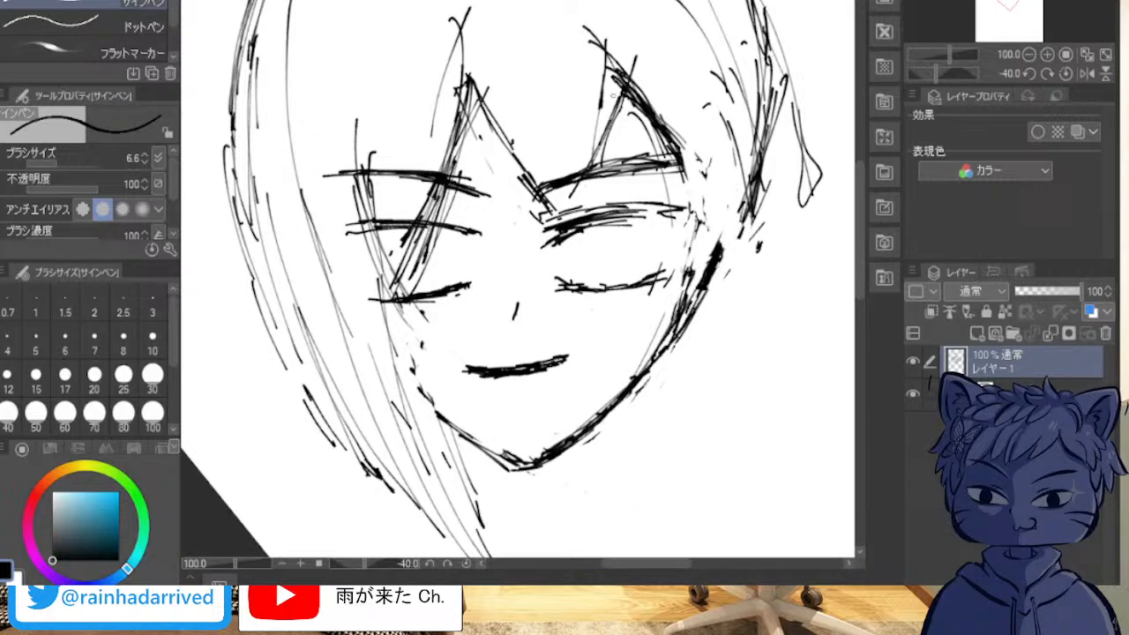
# Step: Redraw the right fringe edge and temple, and add short flowing strokes in the side hair down to the cheek corner
pyautogui.moveTo(607, 71); pyautogui.dragTo(637, 100)
pyautogui.moveTo(664, 138); pyautogui.dragTo(691, 217)
pyautogui.moveTo(688, 187); pyautogui.dragTo(720, 251)
pyautogui.moveTo(694, 233); pyautogui.dragTo(712, 249)
pyautogui.moveTo(693, 211); pyautogui.dragTo(706, 248)
pyautogui.moveTo(702, 231)
pyautogui.mouseDown()
pyautogui.moveTo(687, 270)
pyautogui.moveTo(712, 273)
pyautogui.moveTo(741, 182)
pyautogui.mouseUp()
pyautogui.moveTo(724, 224)
pyautogui.mouseDown()
pyautogui.moveTo(737, 174)
pyautogui.moveTo(726, 166)
pyautogui.mouseUp()
pyautogui.moveTo(695, 108)
pyautogui.mouseDown()
pyautogui.moveTo(648, 49)
pyautogui.moveTo(668, 47)
pyautogui.mouseUp()
pyautogui.moveTo(677, 58); pyautogui.dragTo(692, 69)
pyautogui.moveTo(706, 108); pyautogui.dragTo(729, 210)
pyautogui.moveTo(730, 203); pyautogui.dragTo(721, 244)
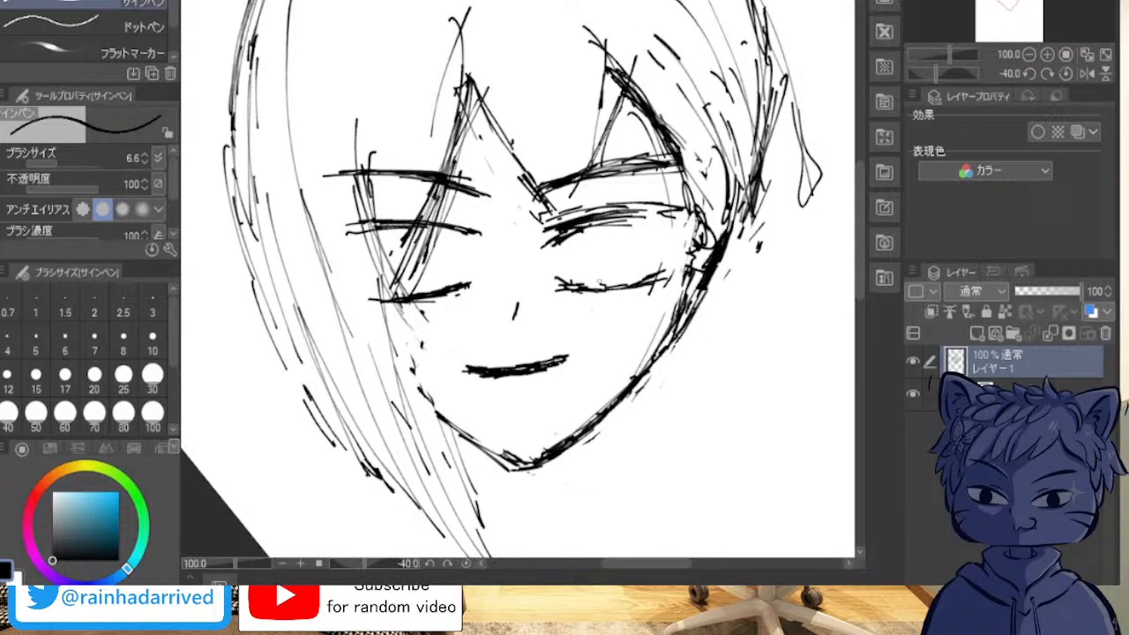
# Step: Erase the inner strokes of the right cheek to thin its contour down to the jaw
pyautogui.moveTo(660, 312)
pyautogui.mouseDown()
pyautogui.moveTo(686, 275)
pyautogui.moveTo(697, 222)
pyautogui.moveTo(691, 274)
pyautogui.moveTo(695, 261)
pyautogui.mouseUp()
pyautogui.moveTo(687, 284); pyautogui.dragTo(652, 357)
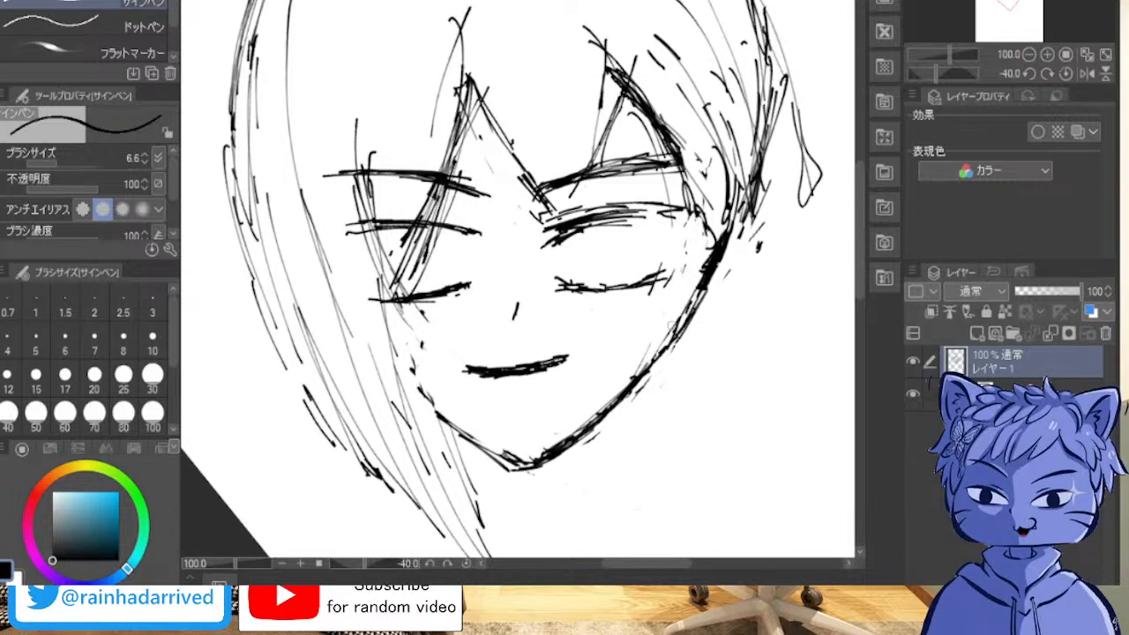
pyautogui.moveTo(671, 320)
pyautogui.mouseDown()
pyautogui.moveTo(653, 367)
pyautogui.moveTo(703, 276)
pyautogui.mouseUp()
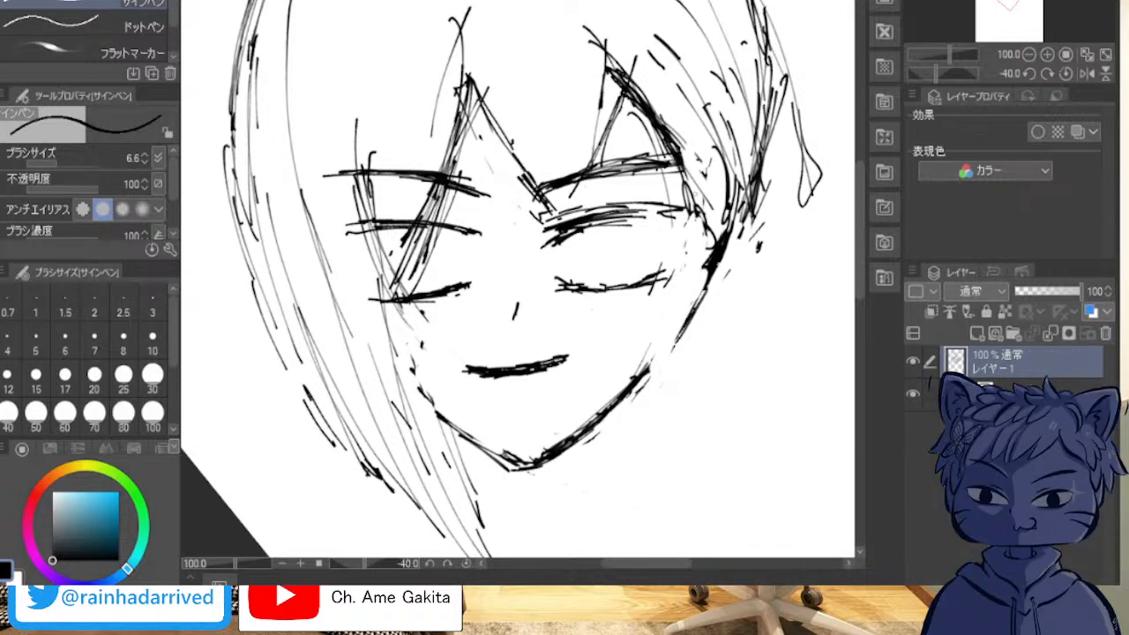
# Step: Redraw the right face contour from the fringe lock down the temple and cheek to join the jaw line
pyautogui.moveTo(681, 170)
pyautogui.mouseDown()
pyautogui.moveTo(699, 251)
pyautogui.moveTo(679, 255)
pyautogui.moveTo(711, 234)
pyautogui.moveTo(692, 280)
pyautogui.moveTo(718, 226)
pyautogui.moveTo(678, 300)
pyautogui.moveTo(730, 192)
pyautogui.moveTo(719, 215)
pyautogui.mouseUp()
pyautogui.moveTo(722, 168); pyautogui.dragTo(700, 268)
pyautogui.moveTo(710, 242); pyautogui.dragTo(679, 301)
pyautogui.moveTo(680, 300)
pyautogui.mouseDown()
pyautogui.moveTo(728, 209)
pyautogui.moveTo(675, 313)
pyautogui.moveTo(715, 229)
pyautogui.moveTo(720, 185)
pyautogui.mouseUp()
pyautogui.moveTo(726, 240)
pyautogui.mouseDown()
pyautogui.moveTo(692, 313)
pyautogui.moveTo(686, 303)
pyautogui.moveTo(664, 381)
pyautogui.mouseUp()
pyautogui.moveTo(682, 314); pyautogui.dragTo(657, 358)
pyautogui.moveTo(686, 295); pyautogui.dragTo(661, 383)
# Step: Sketch a side hair lock outside the right cheek with repeated diagonal strokes tapering down beside the jaw
pyautogui.moveTo(701, 316); pyautogui.dragTo(716, 273)
pyautogui.moveTo(753, 213); pyautogui.dragTo(734, 297)
pyautogui.moveTo(744, 249); pyautogui.dragTo(704, 343)
pyautogui.moveTo(725, 305)
pyautogui.mouseDown()
pyautogui.moveTo(694, 362)
pyautogui.moveTo(724, 301)
pyautogui.mouseUp()
pyautogui.moveTo(693, 357)
pyautogui.mouseDown()
pyautogui.moveTo(738, 263)
pyautogui.moveTo(757, 176)
pyautogui.moveTo(746, 226)
pyautogui.mouseUp()
pyautogui.moveTo(743, 230); pyautogui.dragTo(704, 326)
pyautogui.moveTo(732, 284); pyautogui.dragTo(690, 350)
pyautogui.moveTo(733, 230); pyautogui.dragTo(713, 310)
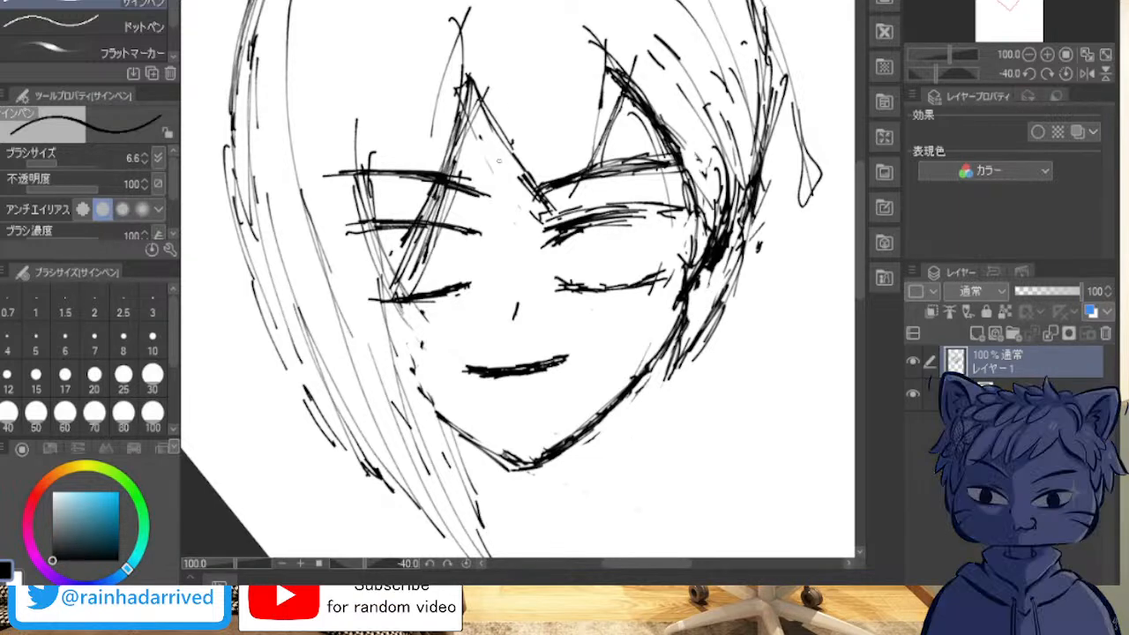
# Step: Add a new layer above the sketch and lower the sketch layer's opacity to 54%
pyautogui.click(976, 333)
pyautogui.moveTo(1080, 291); pyautogui.dragTo(1050, 292)
pyautogui.click(1014, 393)
# Step: Set the pen size to 11, test it on the left fringe peak, and make the empty layer レイヤー2 active
pyautogui.moveTo(518, 291); pyautogui.dragTo(662, 284)
pyautogui.scroll(-1, 733, 75)
pyautogui.moveTo(617, 194); pyautogui.dragTo(560, 366)
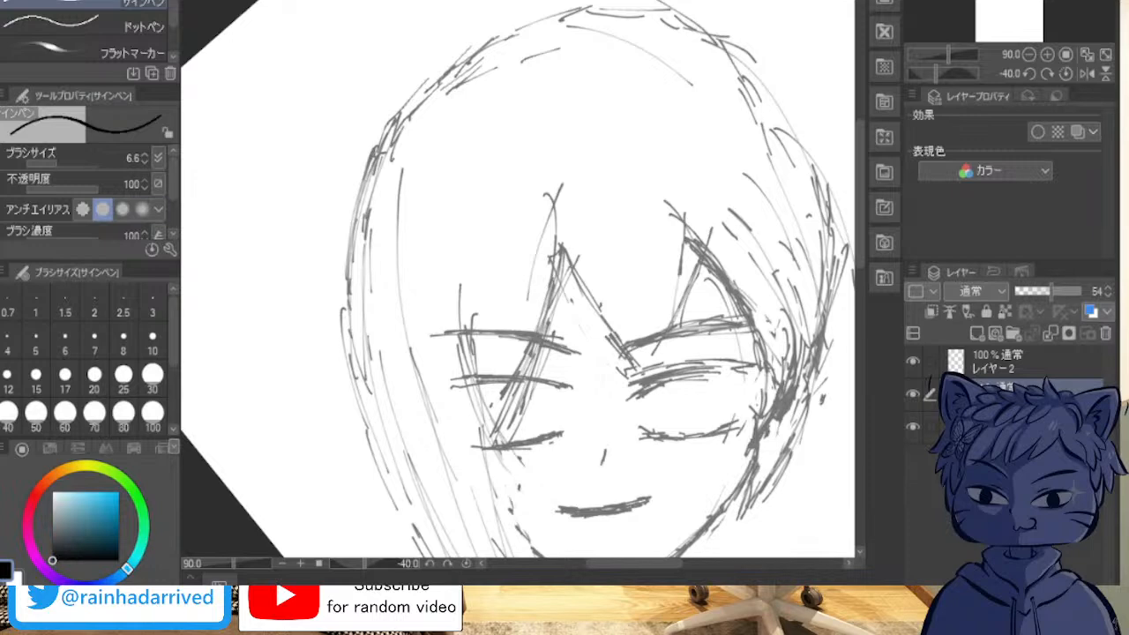
pyautogui.press(']')
pyautogui.press(']')
pyautogui.press(']')
pyautogui.press(']')
pyautogui.press(']')
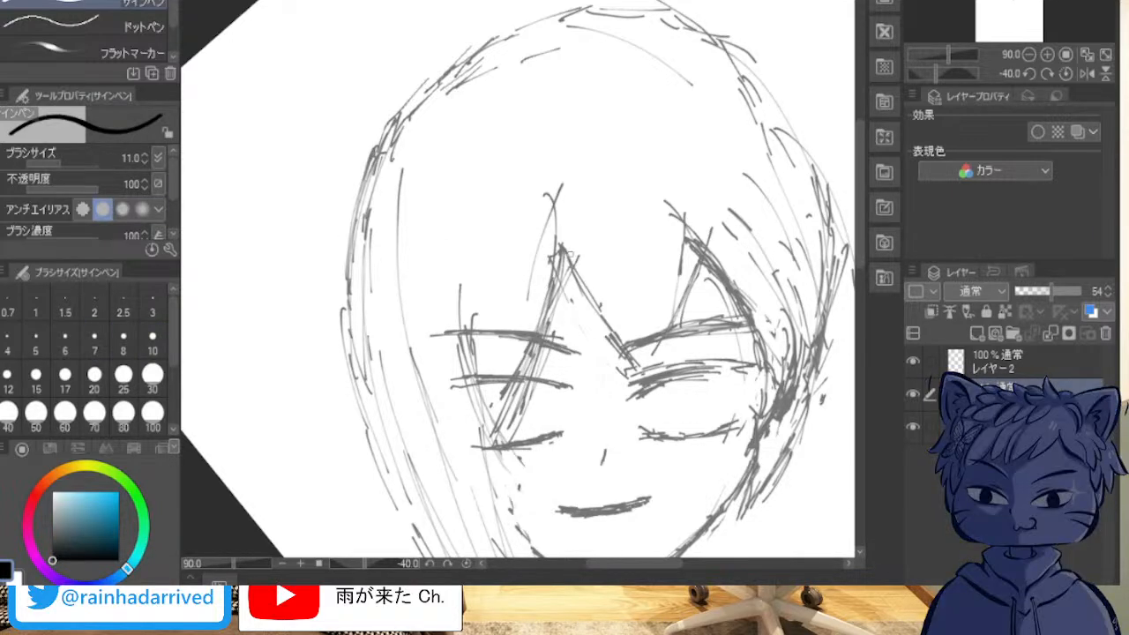
pyautogui.moveTo(574, 243); pyautogui.dragTo(546, 348)
pyautogui.moveTo(563, 279); pyautogui.dragTo(552, 329)
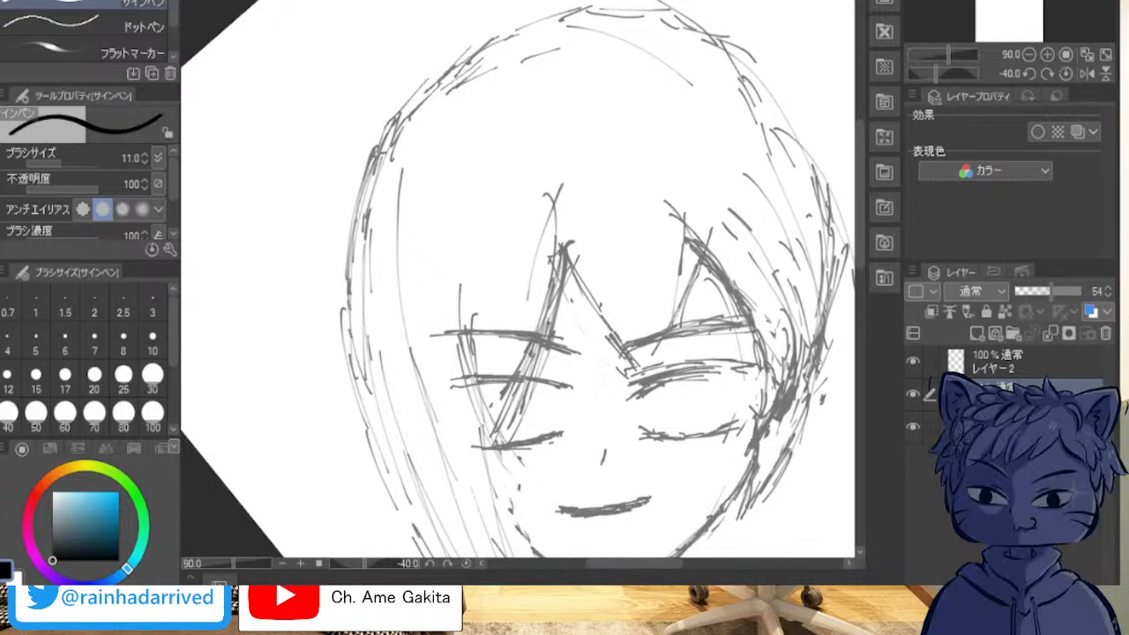
pyautogui.click(1024, 362)
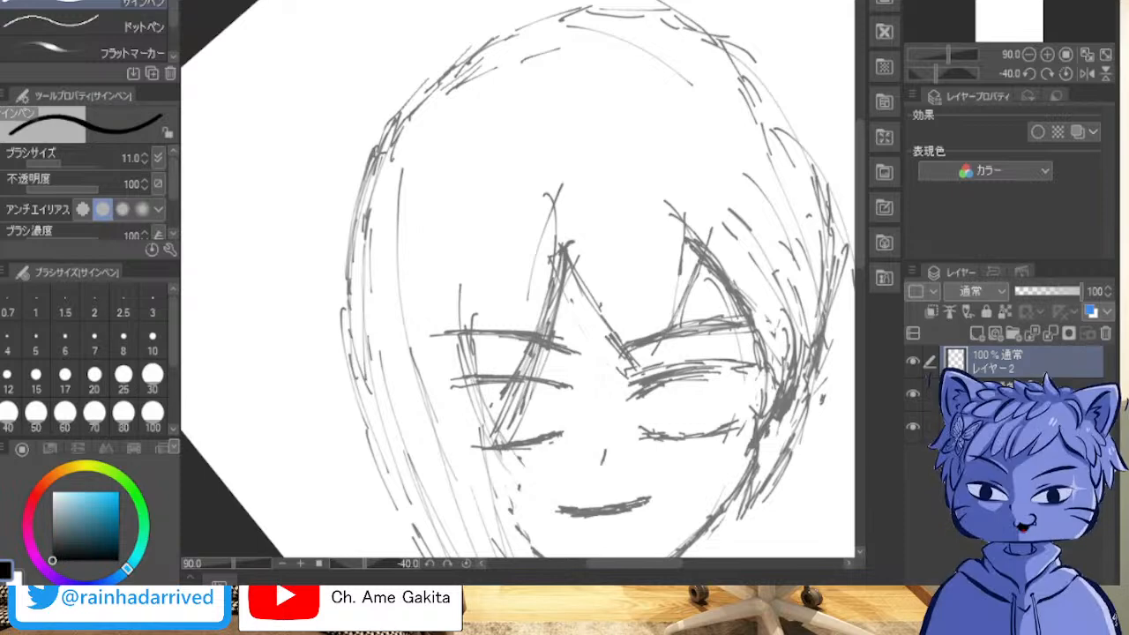
pyautogui.moveTo(556, 245); pyautogui.dragTo(527, 323)
pyautogui.hotkey('ctrl', 'z')
pyautogui.hotkey('ctrl', 'z')
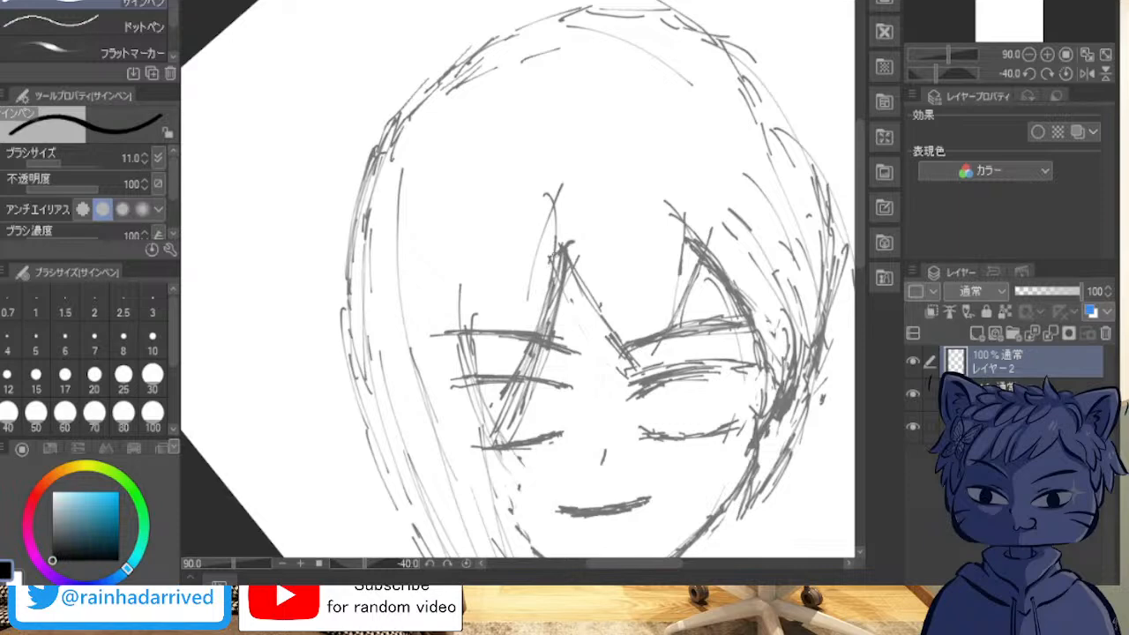
pyautogui.moveTo(558, 254); pyautogui.dragTo(496, 427)
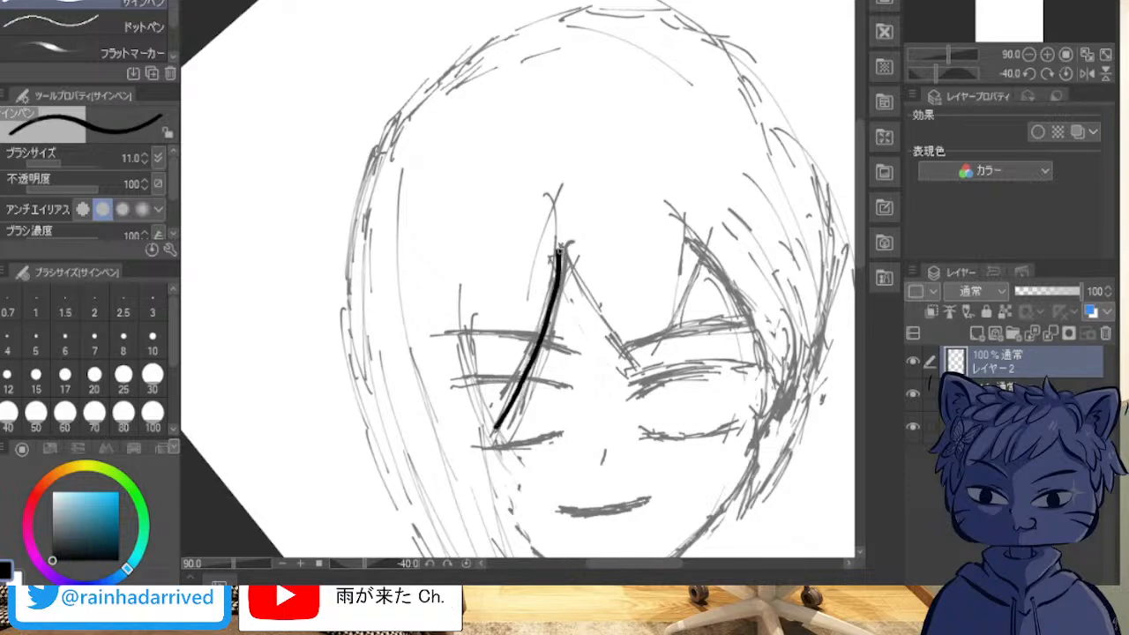
pyautogui.hotkey('ctrl', 'z')
# Step: Ink the left fringe lock's edge as a thick curved line tapering from the peak down toward the left eye
pyautogui.moveTo(561, 244)
pyautogui.mouseDown()
pyautogui.moveTo(485, 411)
pyautogui.moveTo(559, 244)
pyautogui.moveTo(529, 343)
pyautogui.mouseUp()
pyautogui.moveTo(549, 268)
pyautogui.mouseDown()
pyautogui.moveTo(523, 359)
pyautogui.moveTo(539, 310)
pyautogui.moveTo(521, 365)
pyautogui.mouseUp()
pyautogui.moveTo(536, 319); pyautogui.dragTo(515, 362)
pyautogui.moveTo(548, 255)
pyautogui.mouseDown()
pyautogui.moveTo(534, 325)
pyautogui.moveTo(482, 419)
pyautogui.mouseUp()
pyautogui.moveTo(504, 381); pyautogui.dragTo(476, 423)
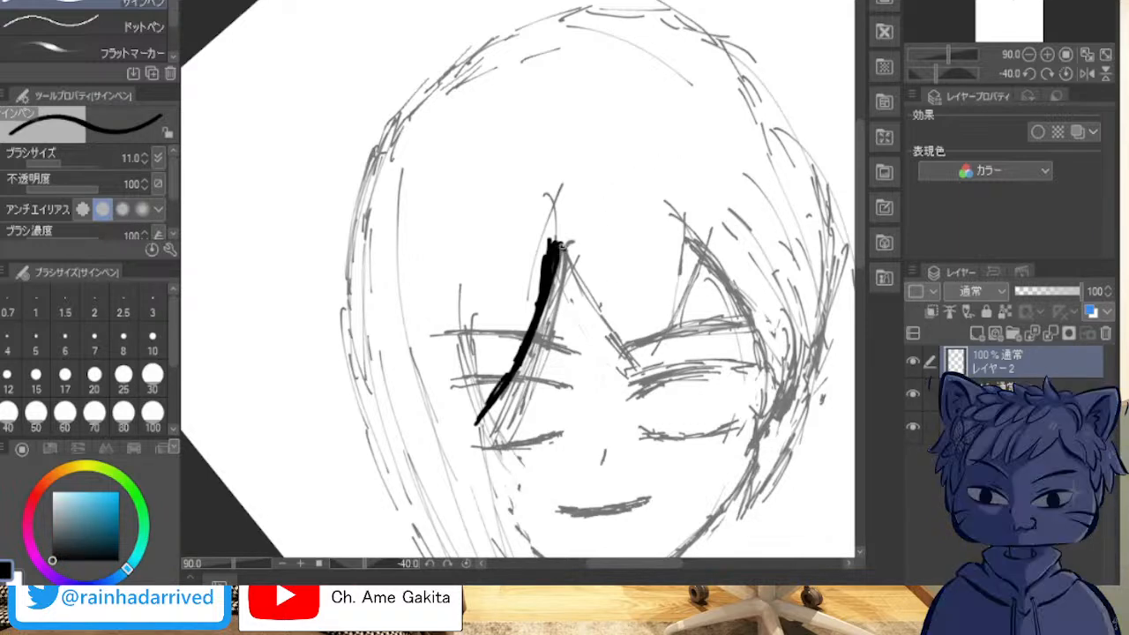
# Step: Ink the middle fringe lock's left edge from the left peak down to a pointed tip, with a second line beneath it
pyautogui.moveTo(557, 249); pyautogui.dragTo(613, 309)
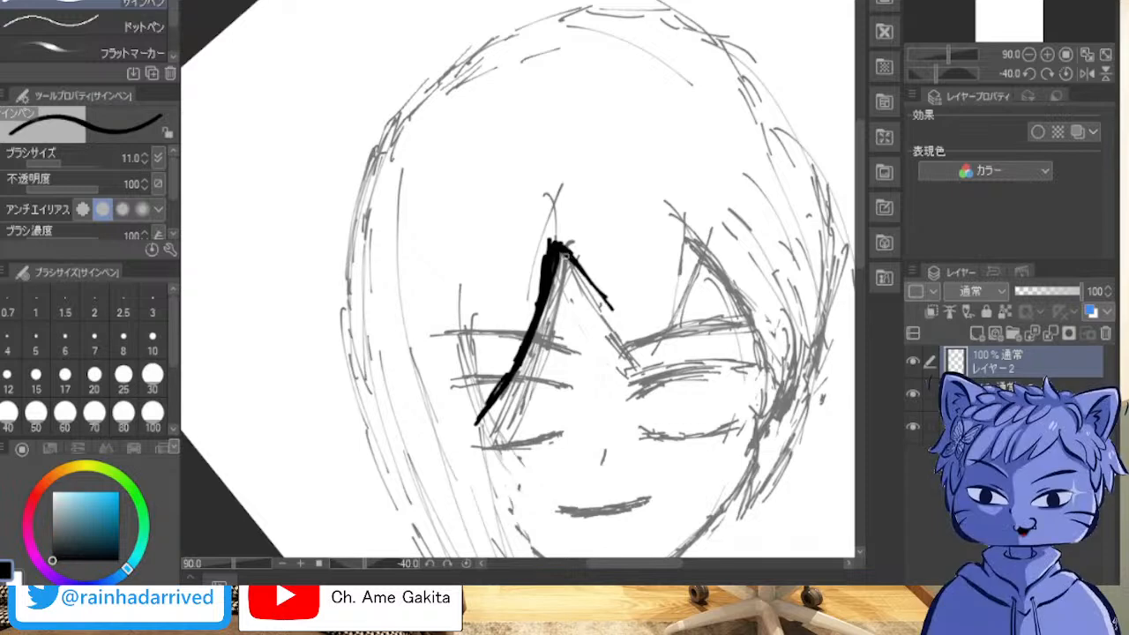
pyautogui.moveTo(559, 254); pyautogui.dragTo(630, 320)
pyautogui.moveTo(589, 280)
pyautogui.mouseDown()
pyautogui.moveTo(619, 319)
pyautogui.moveTo(585, 290)
pyautogui.moveTo(594, 306)
pyautogui.moveTo(637, 329)
pyautogui.mouseUp()
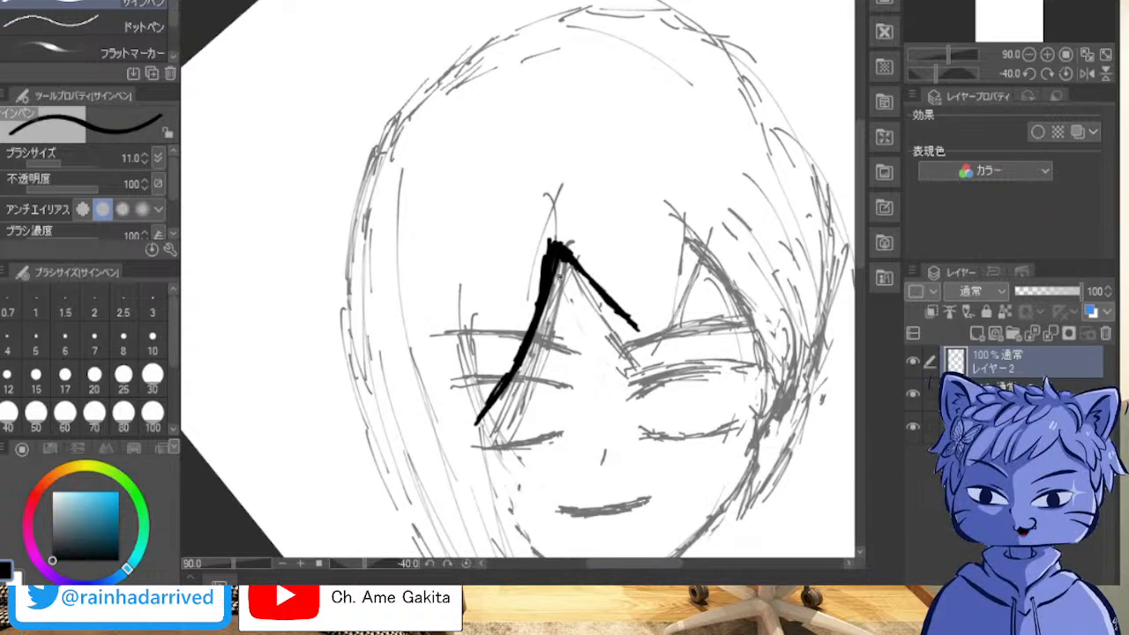
pyautogui.moveTo(561, 280)
pyautogui.mouseDown()
pyautogui.moveTo(616, 311)
pyautogui.moveTo(557, 285)
pyautogui.moveTo(619, 323)
pyautogui.moveTo(555, 284)
pyautogui.moveTo(617, 319)
pyautogui.mouseUp()
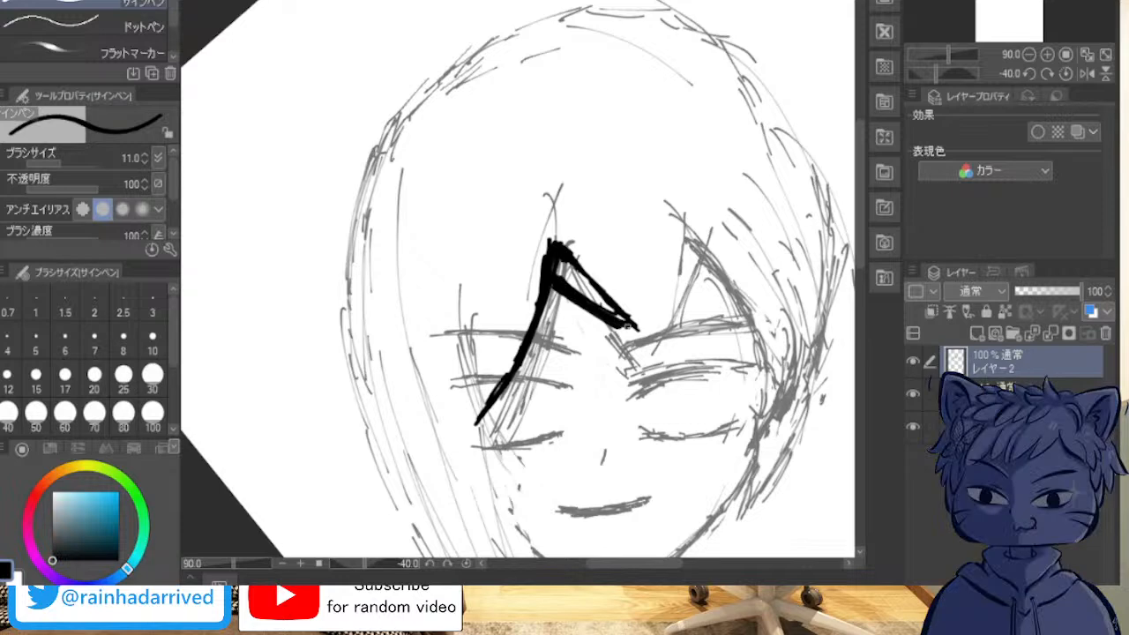
pyautogui.moveTo(628, 320); pyautogui.dragTo(669, 340)
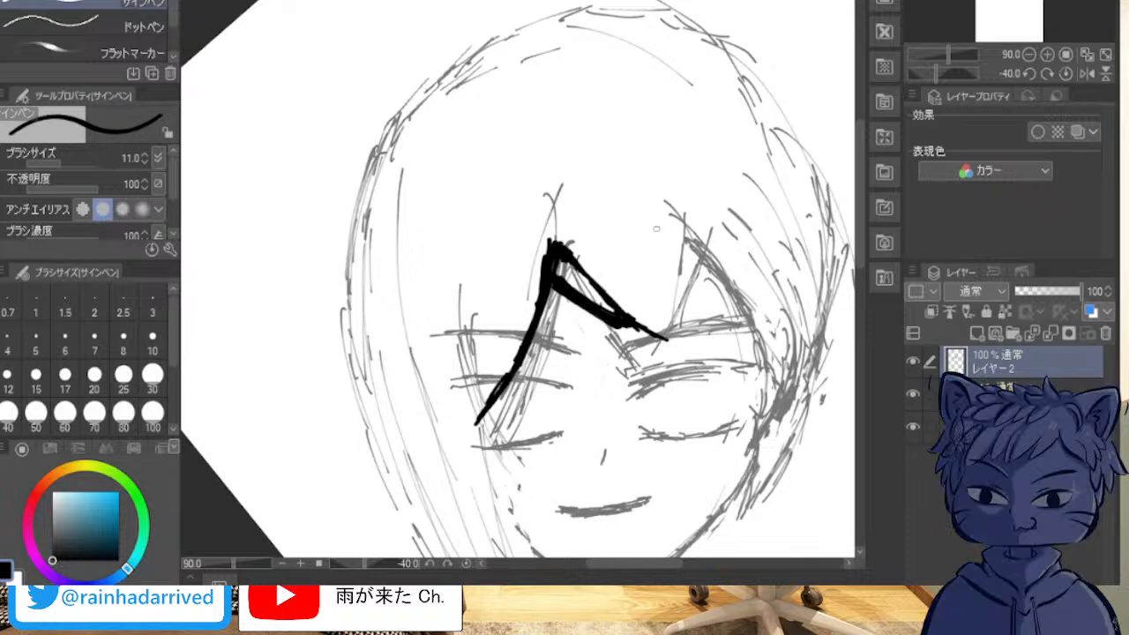
# Step: Ink the right fringe peak with a near-vertical line up from the middle tip and a thick curve down toward the temple
pyautogui.moveTo(672, 214)
pyautogui.mouseDown()
pyautogui.moveTo(678, 302)
pyautogui.moveTo(665, 335)
pyautogui.moveTo(667, 228)
pyautogui.moveTo(666, 256)
pyautogui.mouseUp()
pyautogui.moveTo(667, 309)
pyautogui.mouseDown()
pyautogui.moveTo(668, 334)
pyautogui.moveTo(657, 334)
pyautogui.moveTo(671, 342)
pyautogui.moveTo(670, 217)
pyautogui.moveTo(664, 255)
pyautogui.mouseUp()
pyautogui.moveTo(670, 319)
pyautogui.mouseDown()
pyautogui.moveTo(672, 218)
pyautogui.moveTo(724, 258)
pyautogui.mouseUp()
pyautogui.moveTo(680, 222); pyautogui.dragTo(743, 302)
pyautogui.moveTo(711, 258); pyautogui.dragTo(755, 327)
pyautogui.moveTo(673, 228); pyautogui.dragTo(751, 302)
pyautogui.moveTo(715, 254)
pyautogui.mouseDown()
pyautogui.moveTo(760, 327)
pyautogui.moveTo(764, 370)
pyautogui.mouseUp()
pyautogui.moveTo(753, 321); pyautogui.dragTo(762, 367)
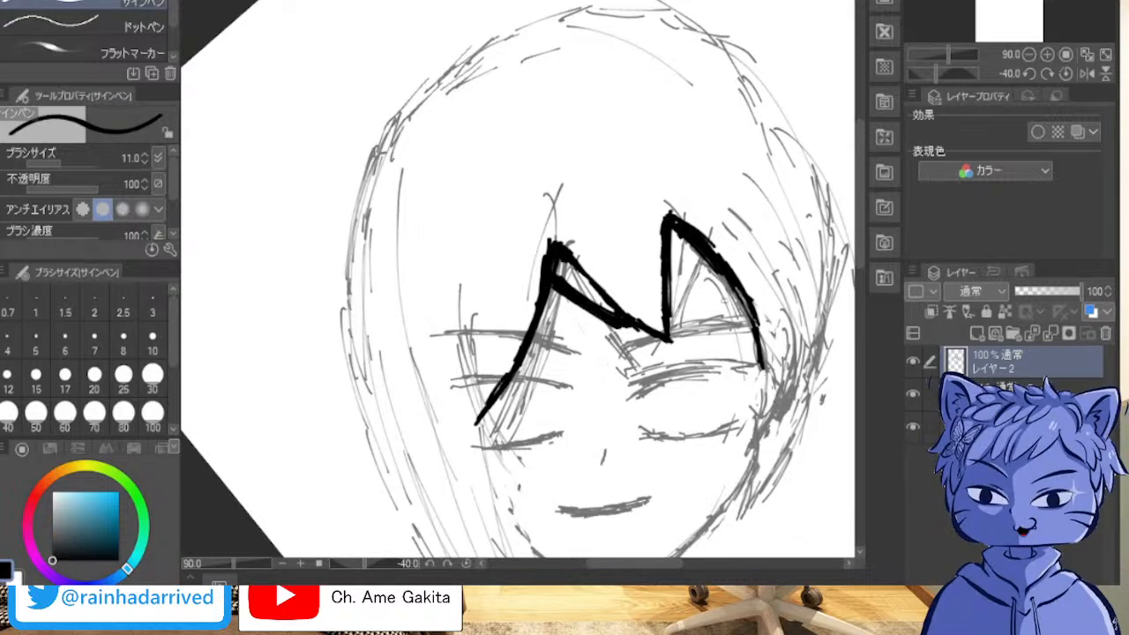
pyautogui.moveTo(839, 384); pyautogui.dragTo(676, 69)
pyautogui.scroll(1, 734, 46)
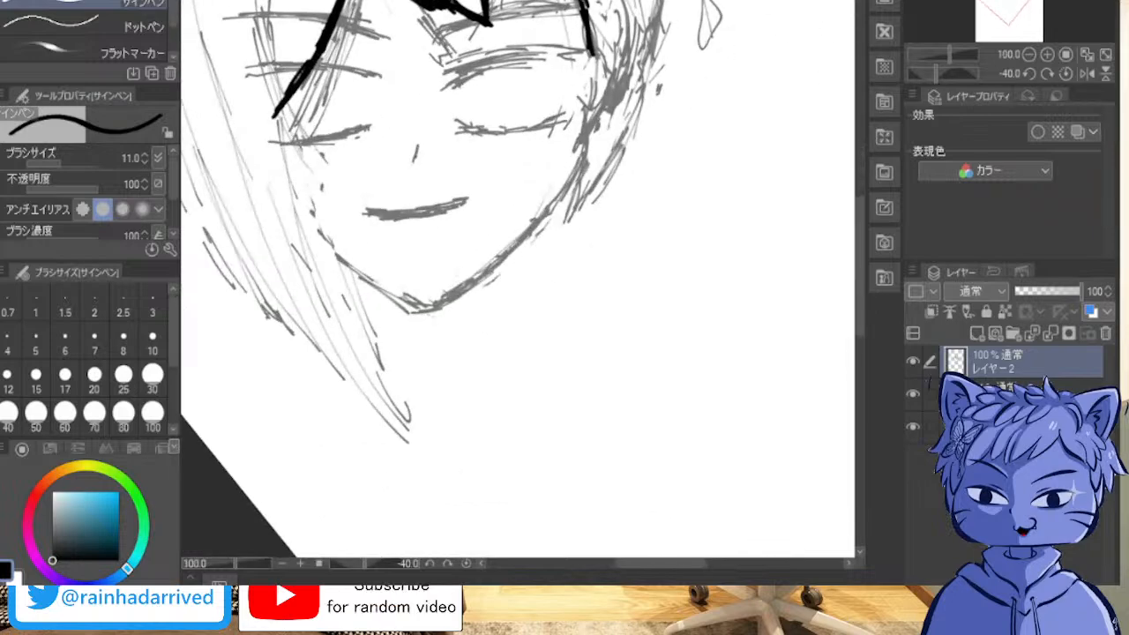
pyautogui.moveTo(530, 176); pyautogui.dragTo(491, 442)
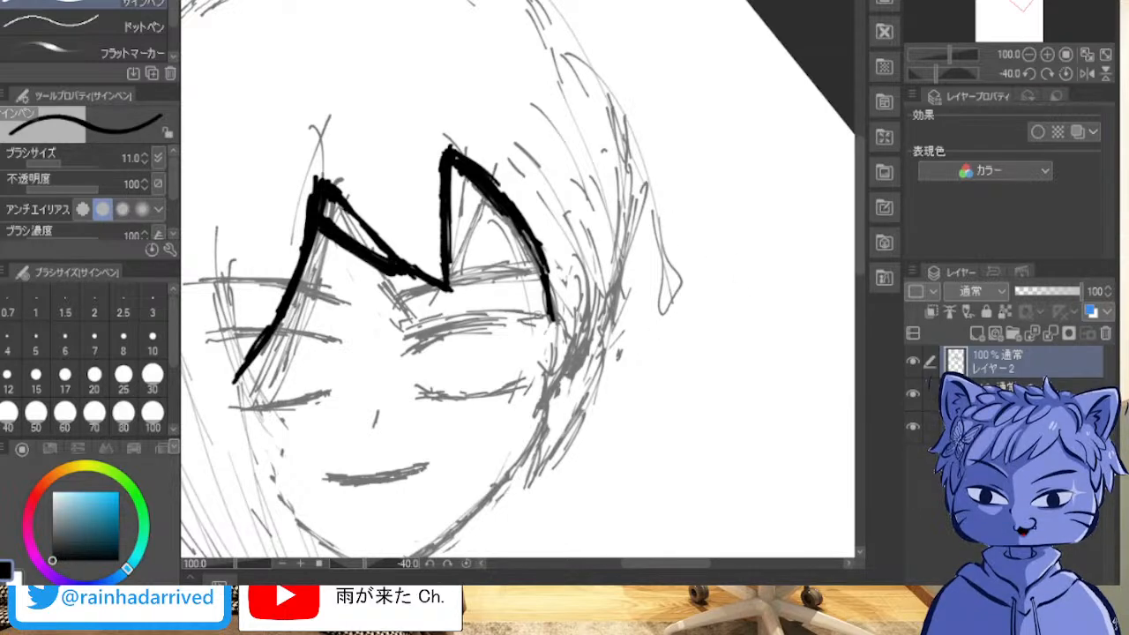
# Step: Ink the right temple lock, extending the fringe line down to a pointed tip at the jaw with a short inner strand beside it
pyautogui.moveTo(554, 307)
pyautogui.mouseDown()
pyautogui.moveTo(558, 355)
pyautogui.moveTo(554, 321)
pyautogui.moveTo(527, 296)
pyautogui.moveTo(576, 293)
pyautogui.moveTo(564, 283)
pyautogui.moveTo(567, 337)
pyautogui.moveTo(563, 283)
pyautogui.moveTo(547, 331)
pyautogui.moveTo(558, 372)
pyautogui.mouseUp()
pyautogui.moveTo(547, 296)
pyautogui.mouseDown()
pyautogui.moveTo(550, 353)
pyautogui.moveTo(568, 285)
pyautogui.moveTo(564, 335)
pyautogui.moveTo(547, 358)
pyautogui.moveTo(549, 336)
pyautogui.moveTo(547, 358)
pyautogui.moveTo(569, 306)
pyautogui.mouseUp()
pyautogui.moveTo(566, 266)
pyautogui.mouseDown()
pyautogui.moveTo(568, 277)
pyautogui.moveTo(568, 266)
pyautogui.mouseUp()
pyautogui.moveTo(553, 350)
pyautogui.mouseDown()
pyautogui.moveTo(557, 405)
pyautogui.moveTo(538, 486)
pyautogui.moveTo(575, 383)
pyautogui.mouseUp()
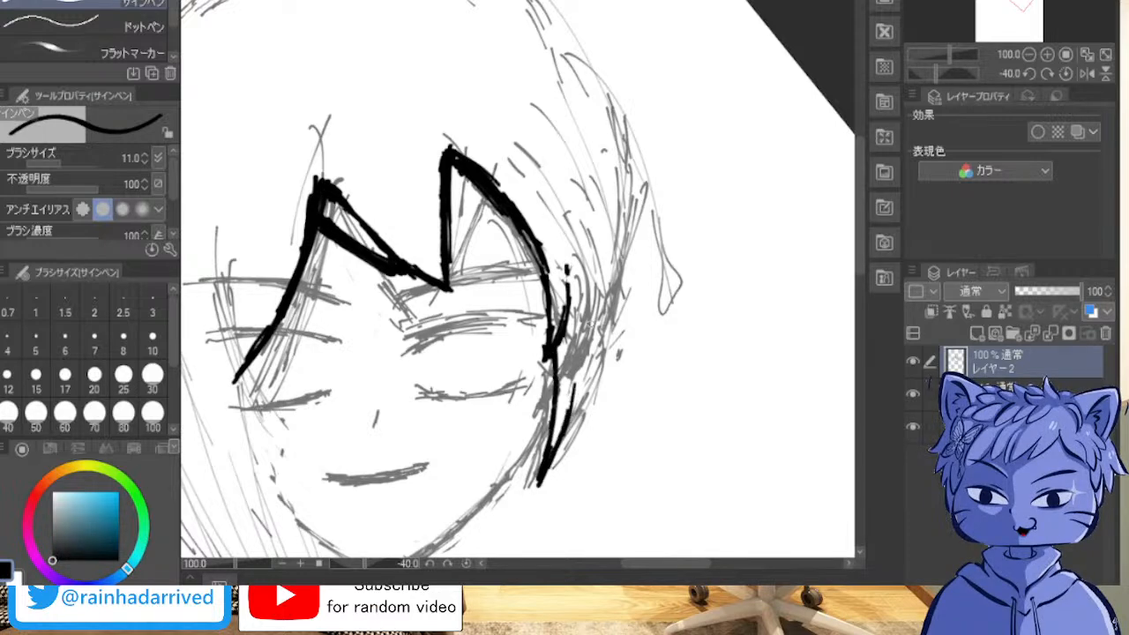
# Step: Ink the hair's right outer contour from the upper side of the head down to the pointed tip beside the jaw
pyautogui.moveTo(607, 264)
pyautogui.mouseDown()
pyautogui.moveTo(590, 400)
pyautogui.moveTo(594, 380)
pyautogui.moveTo(551, 471)
pyautogui.moveTo(577, 413)
pyautogui.moveTo(579, 427)
pyautogui.moveTo(587, 371)
pyautogui.mouseUp()
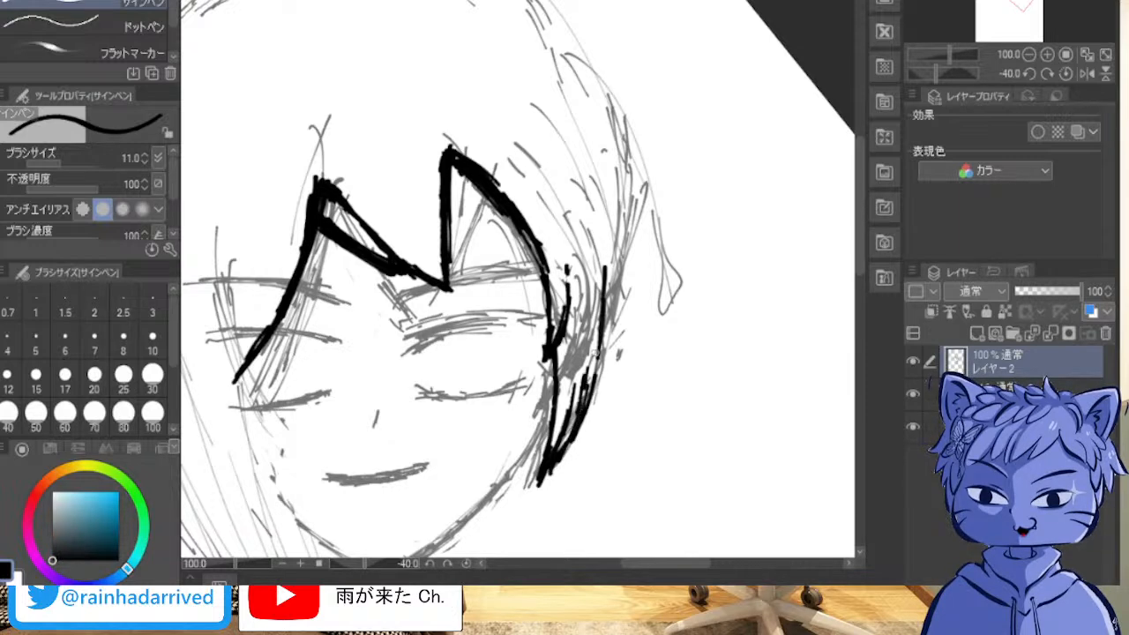
pyautogui.moveTo(600, 129)
pyautogui.mouseDown()
pyautogui.moveTo(621, 263)
pyautogui.moveTo(604, 371)
pyautogui.moveTo(623, 168)
pyautogui.moveTo(635, 223)
pyautogui.moveTo(579, 37)
pyautogui.moveTo(593, 65)
pyautogui.mouseUp()
pyautogui.moveTo(556, 25); pyautogui.dragTo(593, 79)
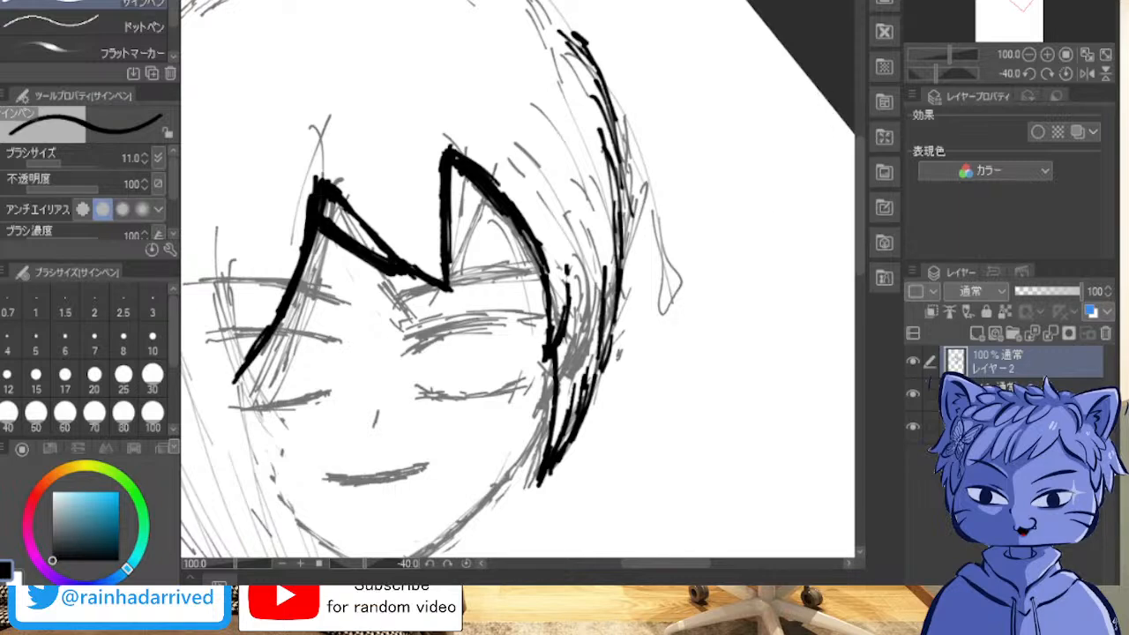
# Step: Extend the left fringe lock's pointed tip down to the outer corner of the left eye and thicken its lower end
pyautogui.moveTo(529, 221)
pyautogui.mouseDown()
pyautogui.moveTo(636, 311)
pyautogui.moveTo(488, 373)
pyautogui.mouseUp()
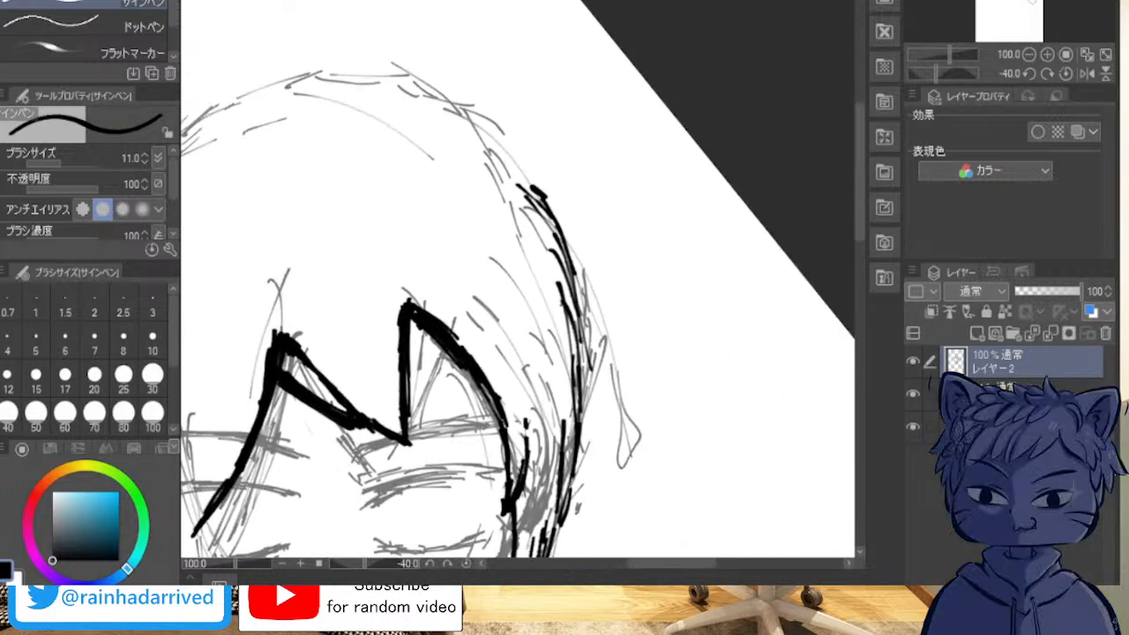
pyautogui.moveTo(441, 264)
pyautogui.mouseDown()
pyautogui.moveTo(570, 180)
pyautogui.moveTo(754, 421)
pyautogui.moveTo(436, 199)
pyautogui.moveTo(522, 104)
pyautogui.mouseUp()
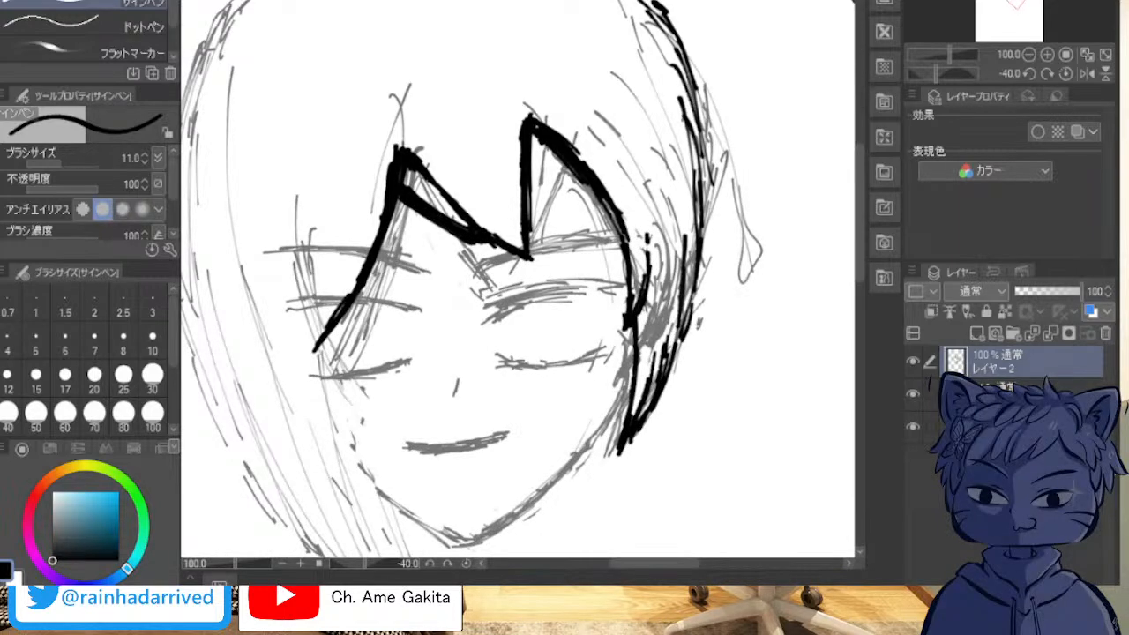
pyautogui.moveTo(477, 318); pyautogui.dragTo(559, 234)
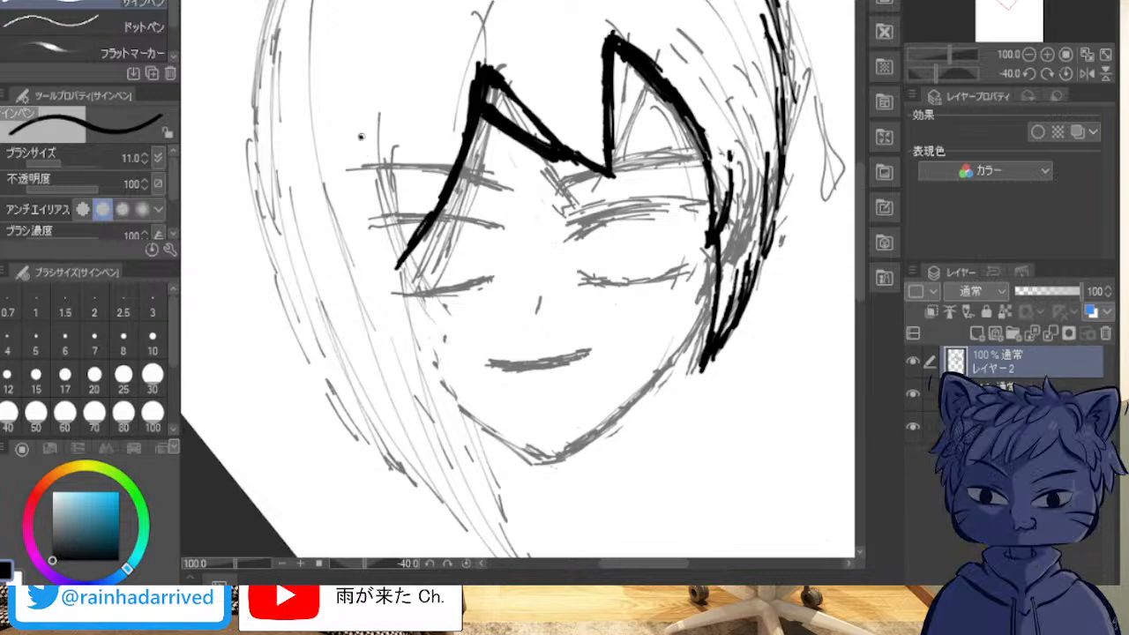
pyautogui.moveTo(361, 137); pyautogui.dragTo(437, 304)
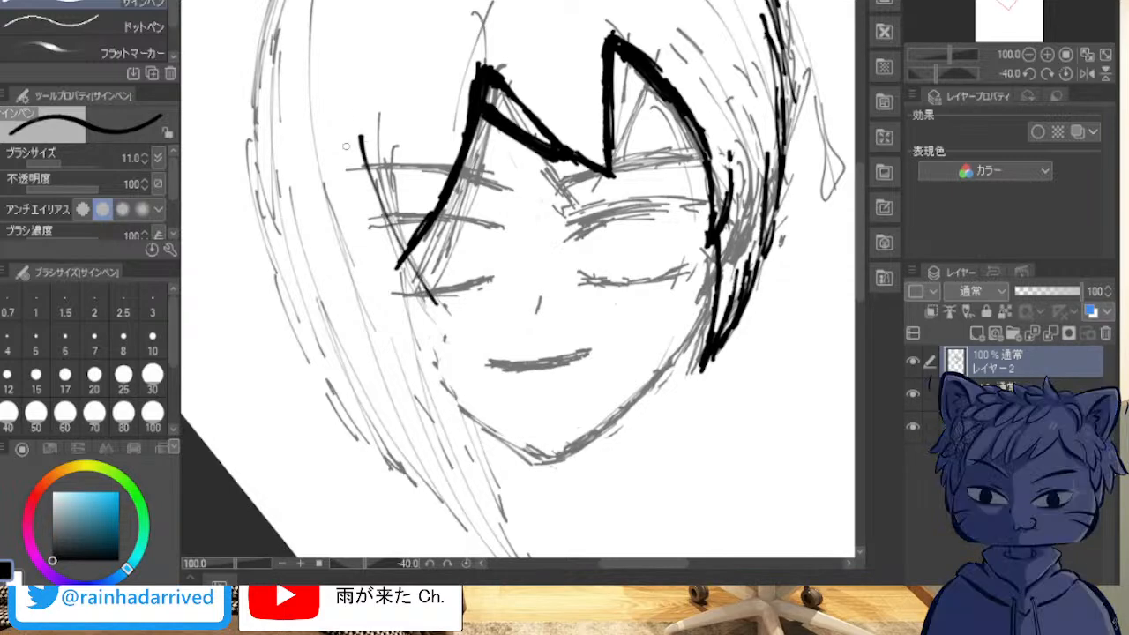
pyautogui.hotkey('ctrl', 'z')
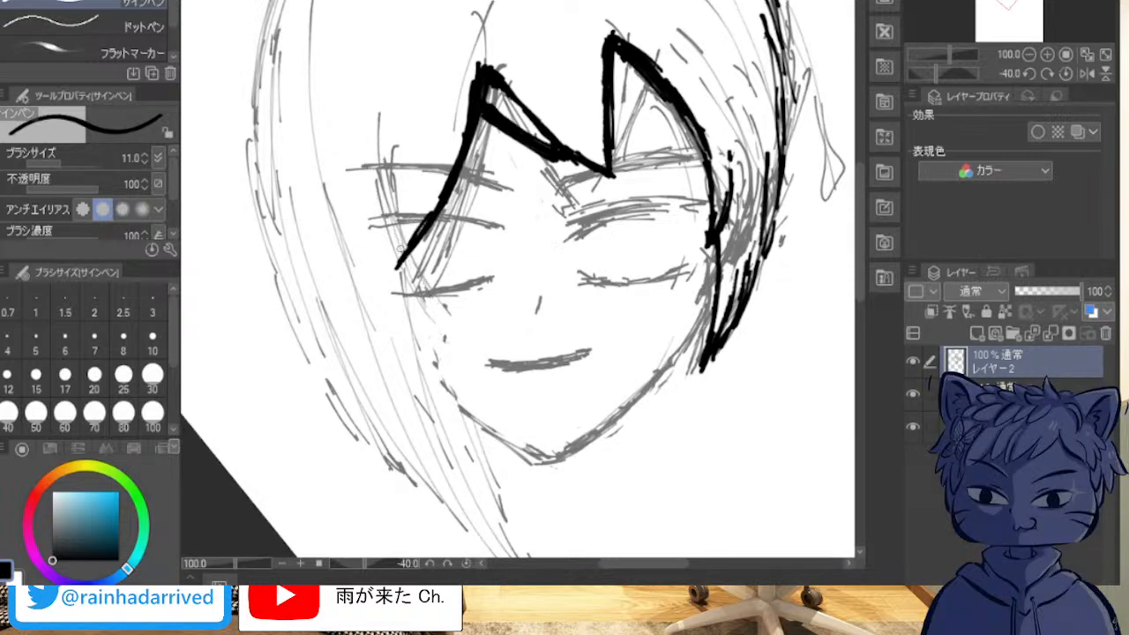
pyautogui.moveTo(400, 259); pyautogui.dragTo(389, 288)
pyautogui.moveTo(422, 226); pyautogui.dragTo(392, 288)
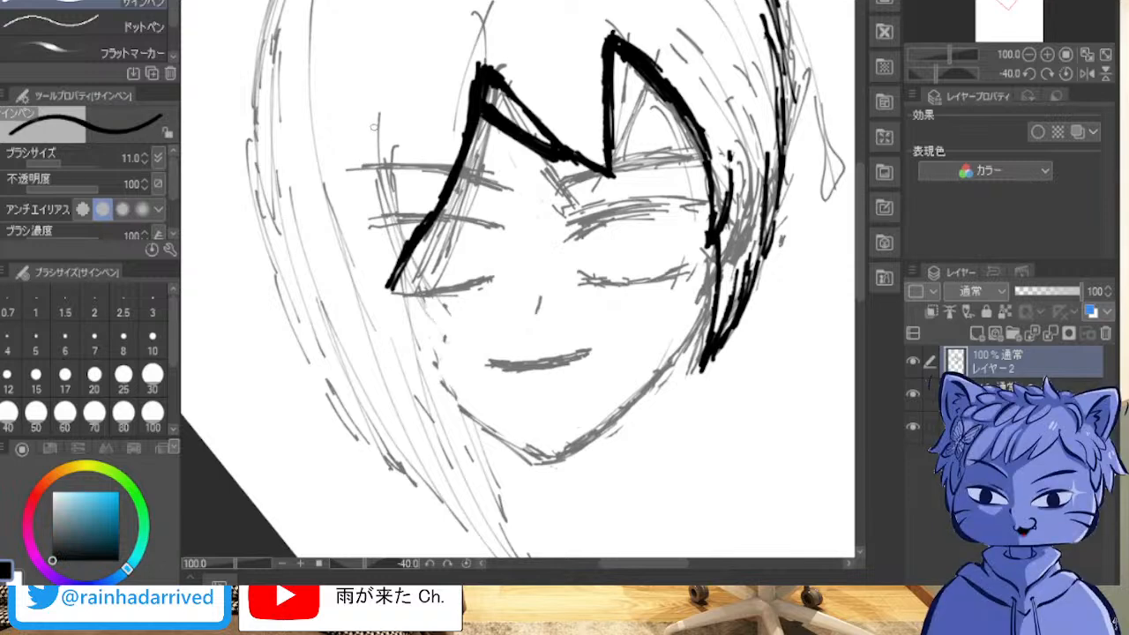
pyautogui.moveTo(362, 121); pyautogui.dragTo(404, 220)
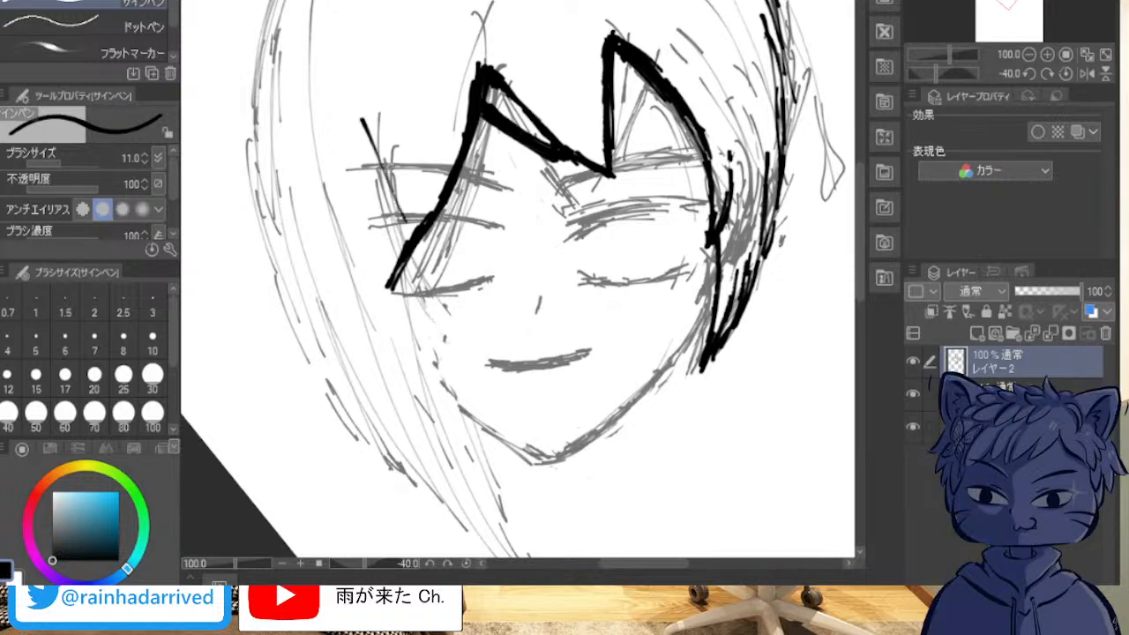
pyautogui.hotkey('ctrl', 'z')
pyautogui.moveTo(385, 143); pyautogui.dragTo(404, 228)
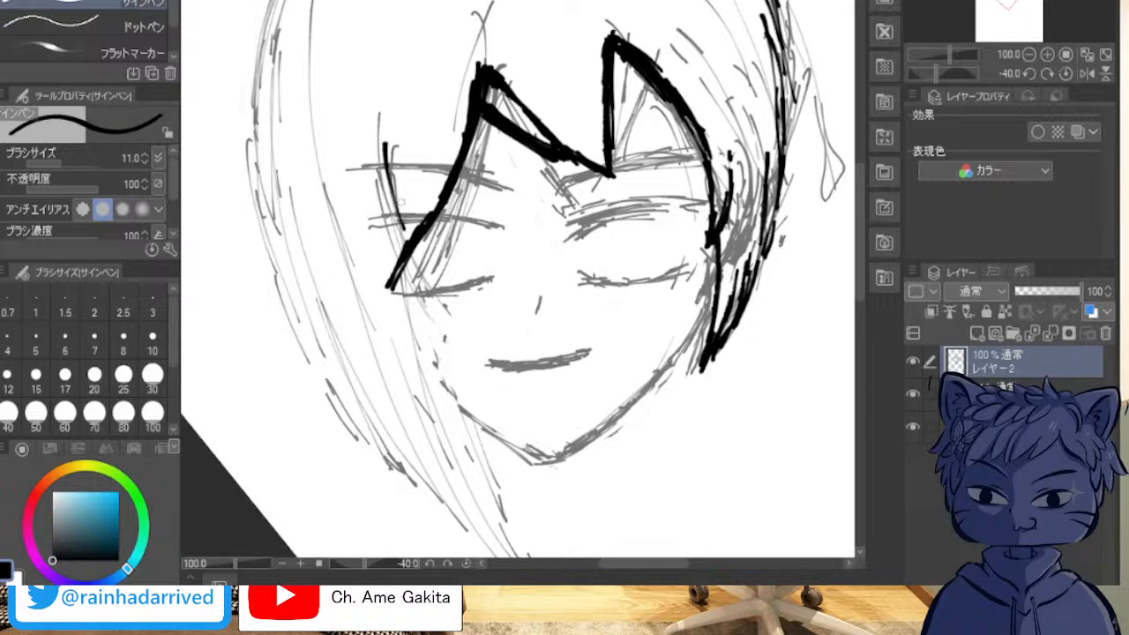
pyautogui.hotkey('ctrl', 'z')
pyautogui.moveTo(370, 152); pyautogui.dragTo(398, 259)
pyautogui.hotkey('ctrl', 'z')
# Step: Ink the upper part of the left side lock's inner edge as a slanted line across the left eyebrow's outer end
pyautogui.scroll(-1, 348, 168)
pyautogui.scroll(1, 347, 168)
pyautogui.scroll(-1, 406, 158)
pyautogui.scroll(1, 407, 159)
pyautogui.scroll(3, 407, 159)
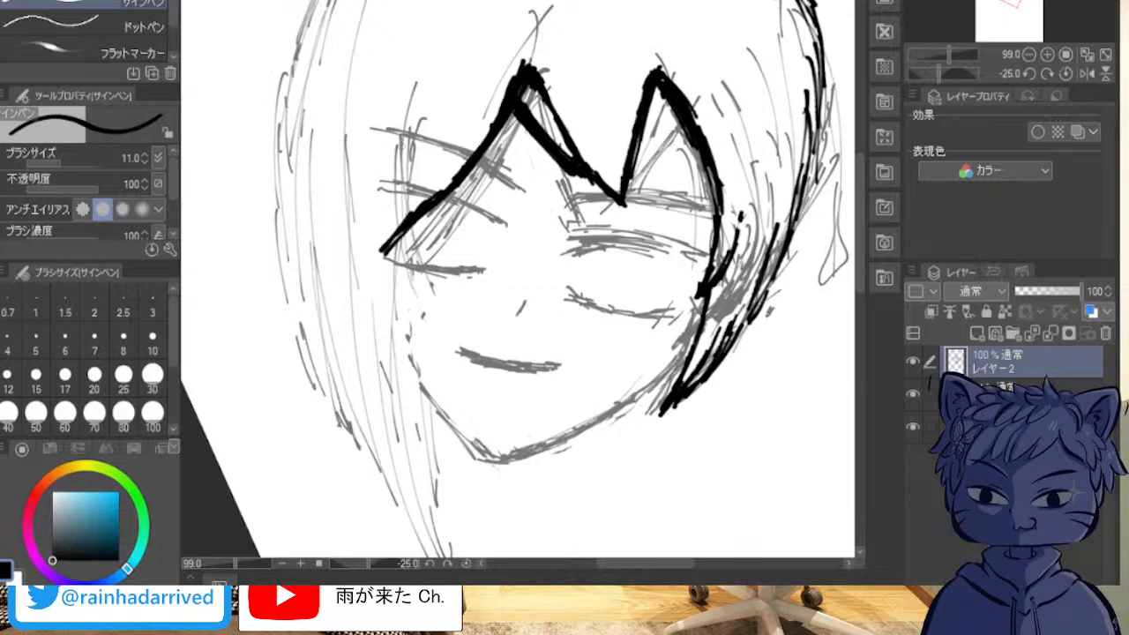
pyautogui.moveTo(399, 117); pyautogui.dragTo(403, 205)
pyautogui.hotkey('ctrl', 'z')
pyautogui.moveTo(422, 115); pyautogui.dragTo(384, 222)
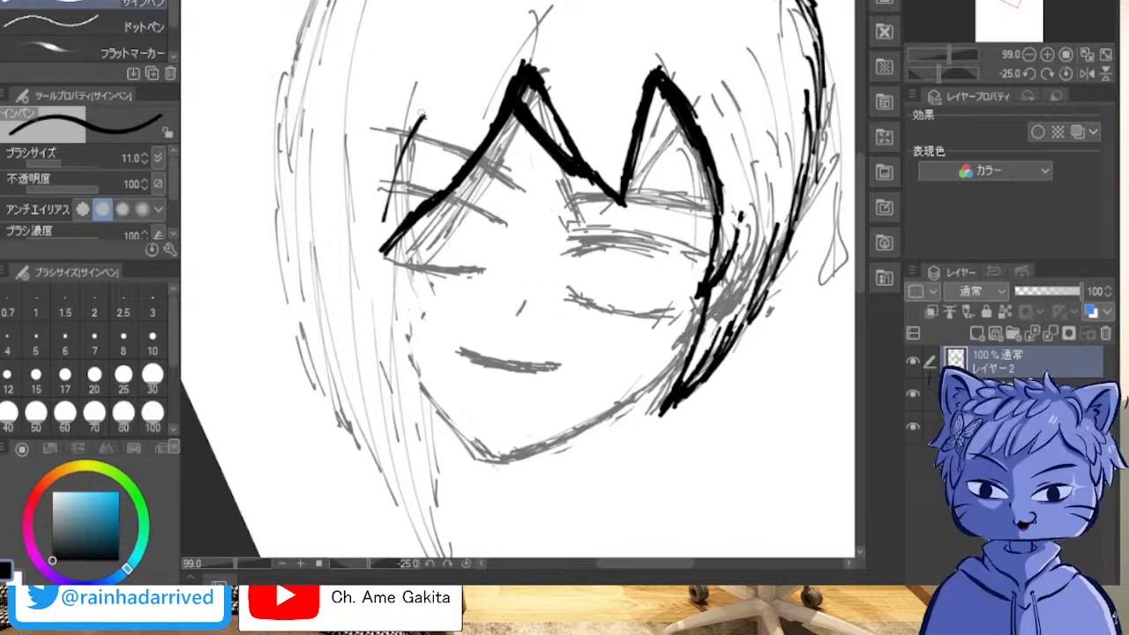
pyautogui.moveTo(418, 109); pyautogui.dragTo(376, 293)
pyautogui.moveTo(386, 194)
pyautogui.mouseDown()
pyautogui.moveTo(379, 343)
pyautogui.moveTo(390, 393)
pyautogui.mouseUp()
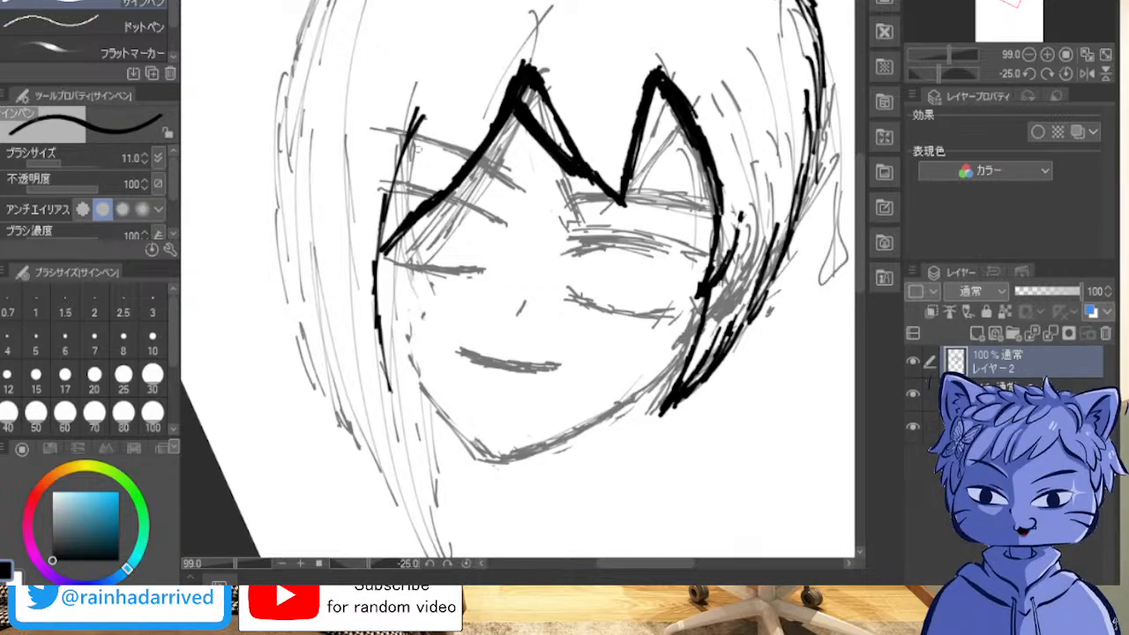
pyautogui.hotkey('ctrl', 'z')
pyautogui.hotkey('ctrl', 'z')
pyautogui.hotkey('ctrl', 'z')
pyautogui.hotkey('ctrl', 'z')
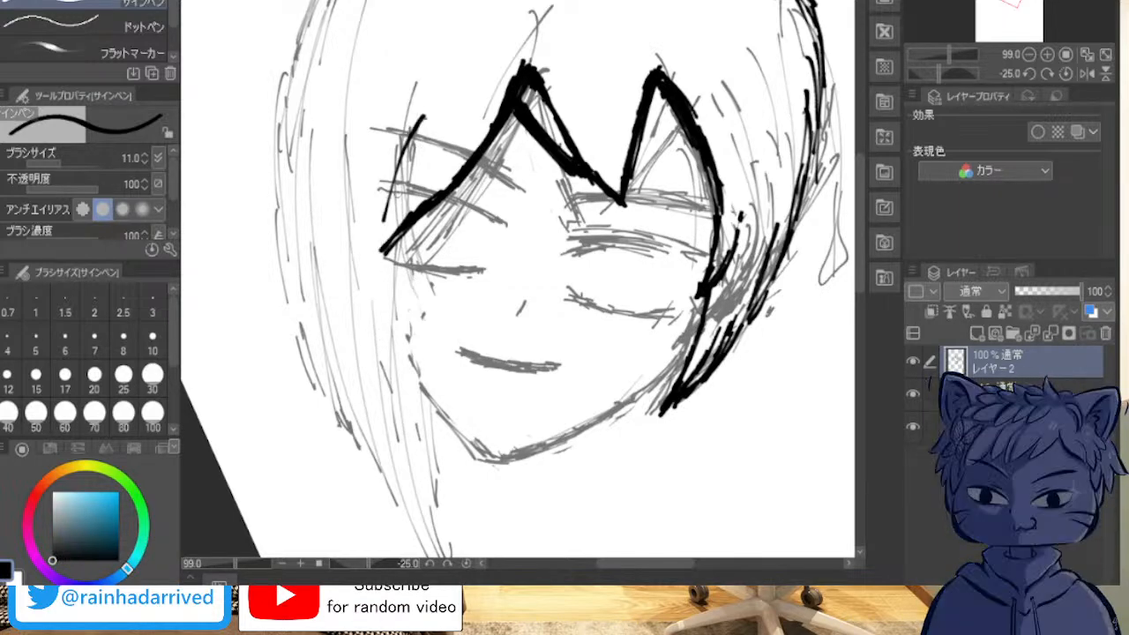
# Step: Continue the left side lock's inner edge down along the cheek to a pointed tip at the jaw and thicken the whole line
pyautogui.moveTo(397, 187)
pyautogui.mouseDown()
pyautogui.moveTo(390, 294)
pyautogui.moveTo(387, 239)
pyautogui.moveTo(409, 363)
pyautogui.moveTo(400, 338)
pyautogui.moveTo(402, 355)
pyautogui.moveTo(424, 408)
pyautogui.mouseUp()
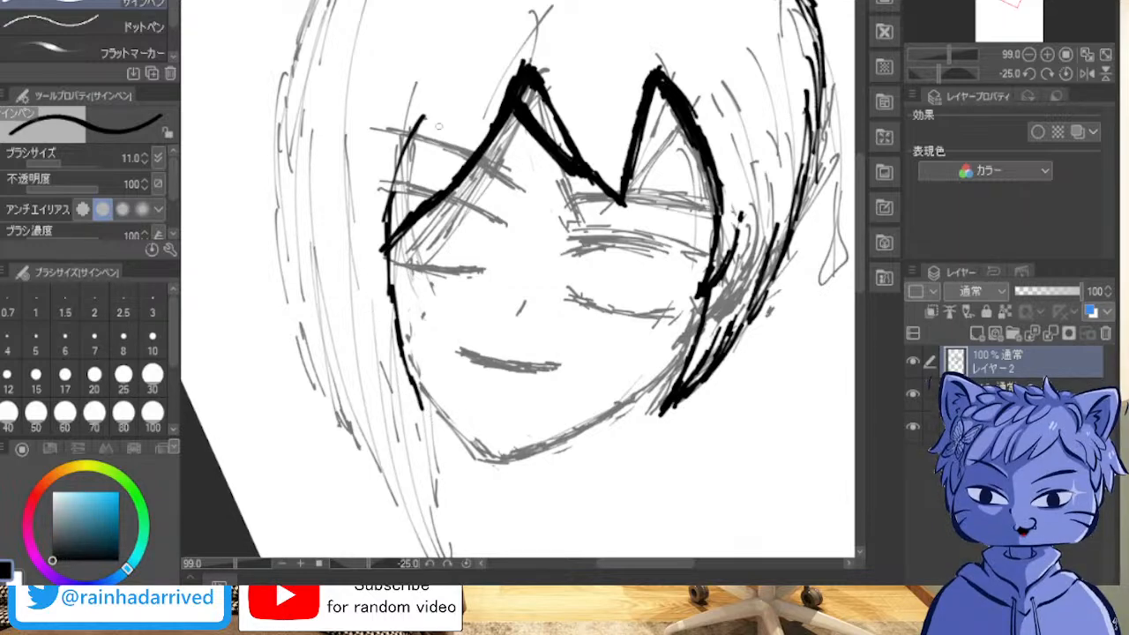
pyautogui.moveTo(430, 110); pyautogui.dragTo(396, 188)
pyautogui.moveTo(409, 148); pyautogui.dragTo(388, 262)
pyautogui.moveTo(388, 221)
pyautogui.mouseDown()
pyautogui.moveTo(389, 327)
pyautogui.moveTo(423, 415)
pyautogui.moveTo(388, 212)
pyautogui.moveTo(396, 162)
pyautogui.moveTo(431, 102)
pyautogui.mouseUp()
pyautogui.moveTo(403, 157); pyautogui.dragTo(430, 99)
pyautogui.moveTo(387, 205)
pyautogui.mouseDown()
pyautogui.moveTo(387, 289)
pyautogui.moveTo(402, 355)
pyautogui.moveTo(391, 274)
pyautogui.moveTo(421, 427)
pyautogui.mouseUp()
pyautogui.moveTo(385, 369); pyautogui.dragTo(431, 441)
pyautogui.moveTo(417, 396); pyautogui.dragTo(429, 437)
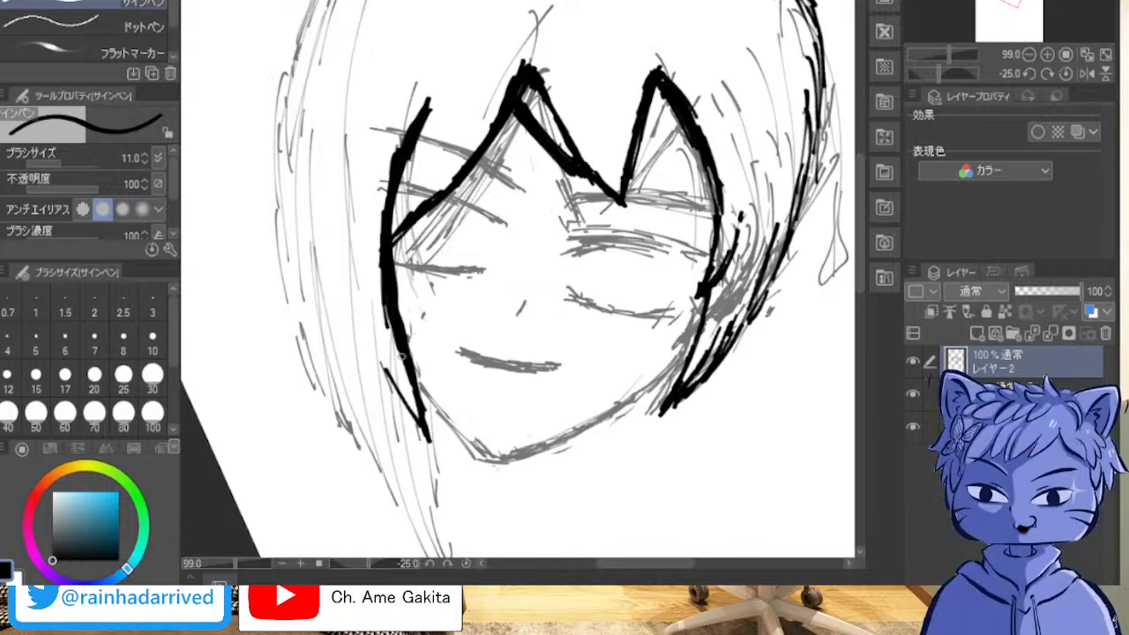
# Step: Ink the left side lock's outer edge from the pointed jaw tip up past the left eye to brow height
pyautogui.moveTo(373, 332)
pyautogui.mouseDown()
pyautogui.moveTo(395, 400)
pyautogui.moveTo(426, 437)
pyautogui.mouseUp()
pyautogui.moveTo(393, 379); pyautogui.dragTo(408, 406)
pyautogui.moveTo(379, 346); pyautogui.dragTo(393, 374)
pyautogui.moveTo(369, 320)
pyautogui.mouseDown()
pyautogui.moveTo(405, 413)
pyautogui.moveTo(388, 358)
pyautogui.mouseUp()
pyautogui.moveTo(356, 284); pyautogui.dragTo(388, 366)
pyautogui.moveTo(347, 255); pyautogui.dragTo(385, 365)
pyautogui.moveTo(350, 231); pyautogui.dragTo(376, 318)
pyautogui.moveTo(350, 187); pyautogui.dragTo(363, 300)
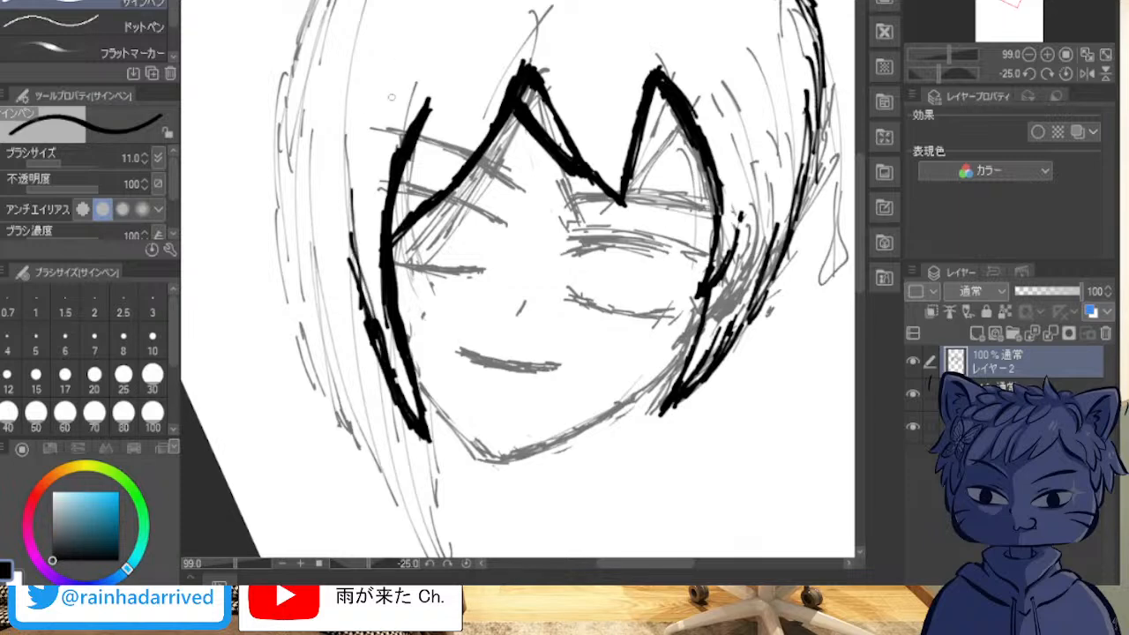
# Step: Extend the left side lock's outer edge up above the brow with a slight inward curve, thickening and smoothing the line
pyautogui.moveTo(393, 86); pyautogui.dragTo(354, 222)
pyautogui.moveTo(394, 71); pyautogui.dragTo(356, 220)
pyautogui.moveTo(389, 60); pyautogui.dragTo(353, 224)
pyautogui.moveTo(381, 94); pyautogui.dragTo(351, 238)
pyautogui.moveTo(363, 114); pyautogui.dragTo(355, 219)
pyautogui.moveTo(353, 235); pyautogui.dragTo(370, 337)
pyautogui.moveTo(353, 257); pyautogui.dragTo(353, 157)
pyautogui.moveTo(352, 215); pyautogui.dragTo(360, 142)
pyautogui.moveTo(362, 139); pyautogui.dragTo(379, 93)
pyautogui.moveTo(358, 167); pyautogui.dragTo(371, 104)
pyautogui.moveTo(379, 92)
pyautogui.mouseDown()
pyautogui.moveTo(391, 64)
pyautogui.moveTo(382, 92)
pyautogui.mouseUp()
pyautogui.moveTo(355, 162); pyautogui.dragTo(353, 268)
pyautogui.moveTo(351, 228); pyautogui.dragTo(361, 290)
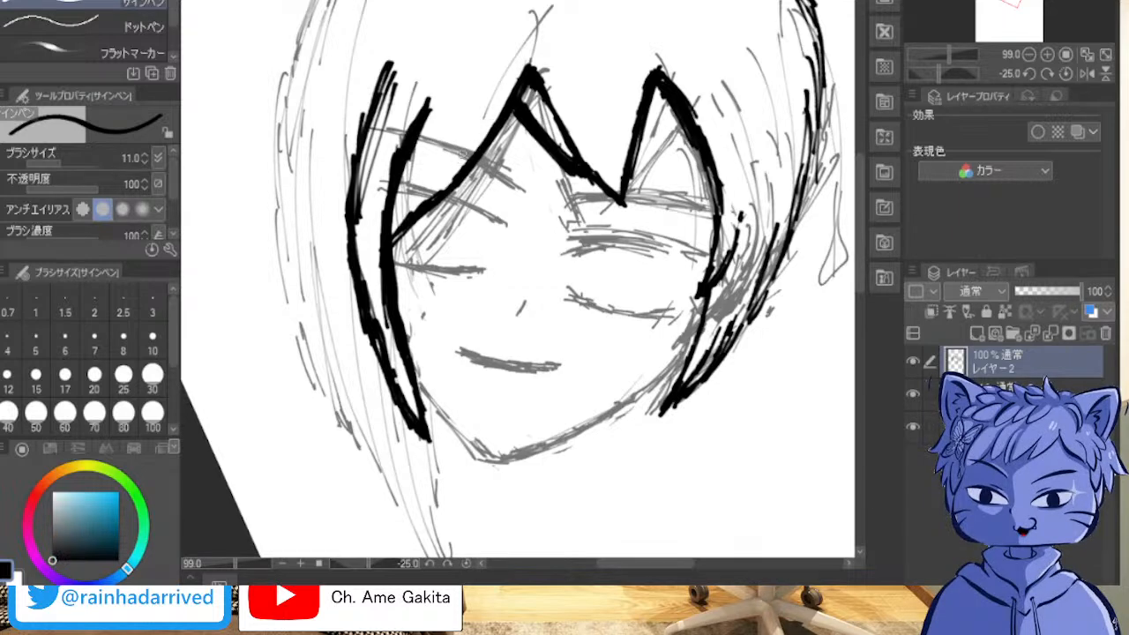
# Step: Trim the thick fringe and left side lock lines so they become thinner and taper cleanly toward their upper ends
pyautogui.moveTo(447, 186); pyautogui.dragTo(404, 224)
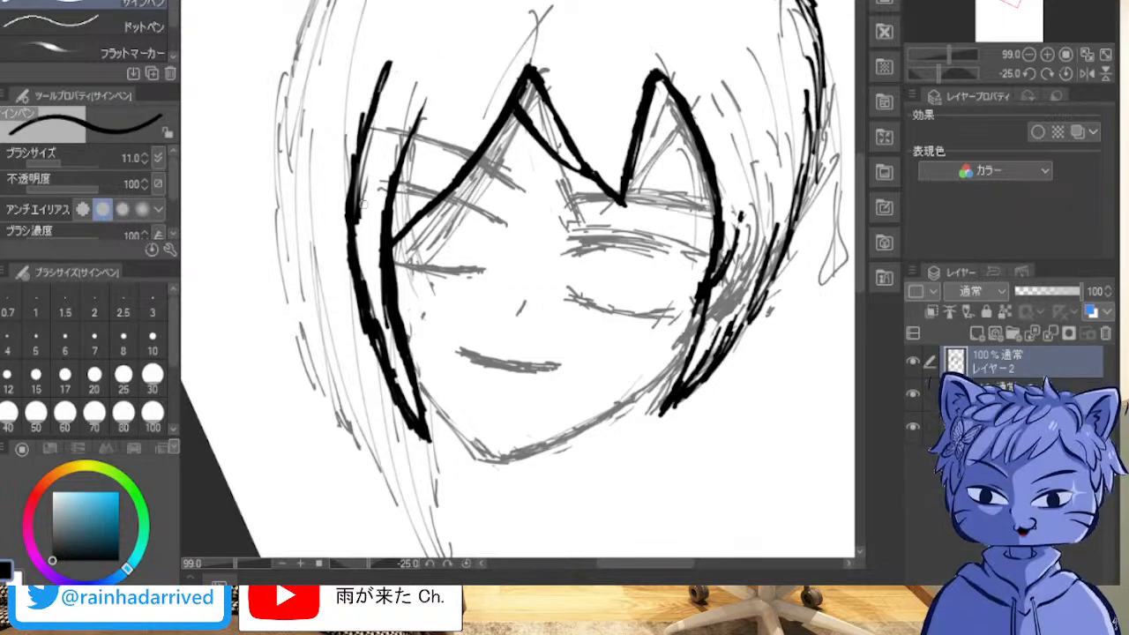
pyautogui.moveTo(361, 213)
pyautogui.mouseDown()
pyautogui.moveTo(390, 62)
pyautogui.moveTo(378, 109)
pyautogui.mouseUp()
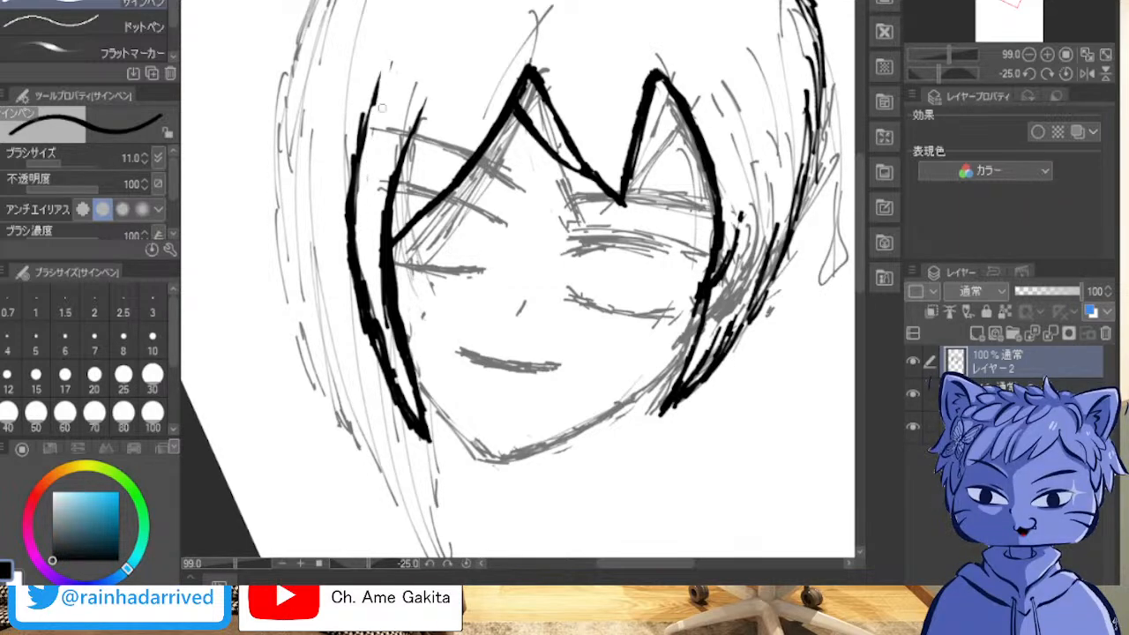
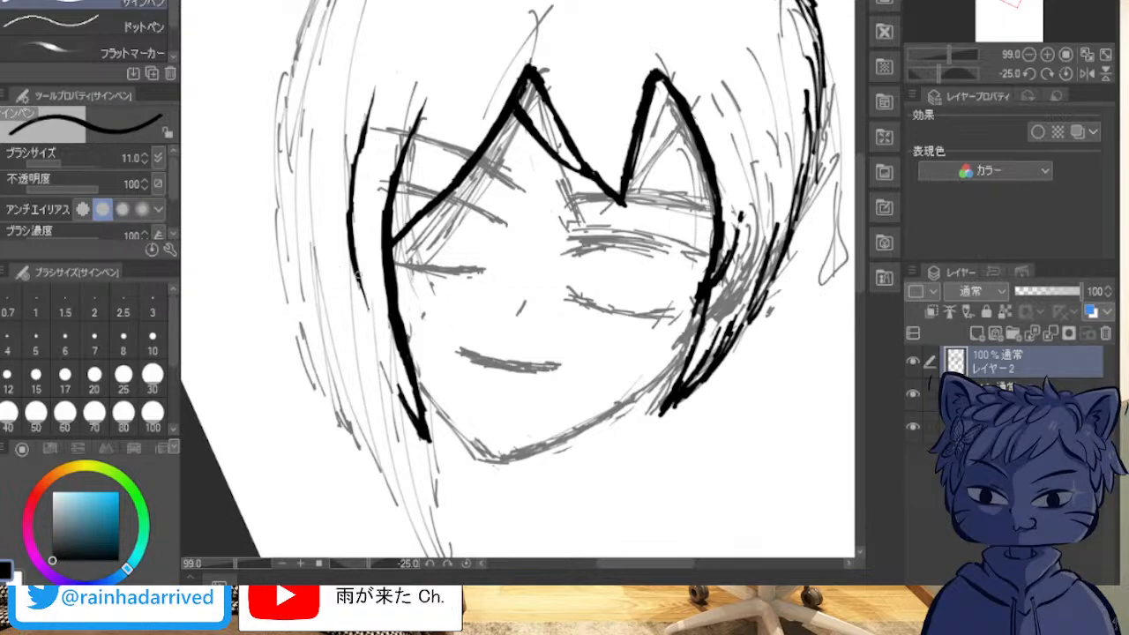
# Step: Finish the left side lock's outer edge down to its jaw tip and ink the jawline around the chin to the right hair tip
pyautogui.moveTo(358, 281)
pyautogui.mouseDown()
pyautogui.moveTo(400, 392)
pyautogui.moveTo(399, 379)
pyautogui.mouseUp()
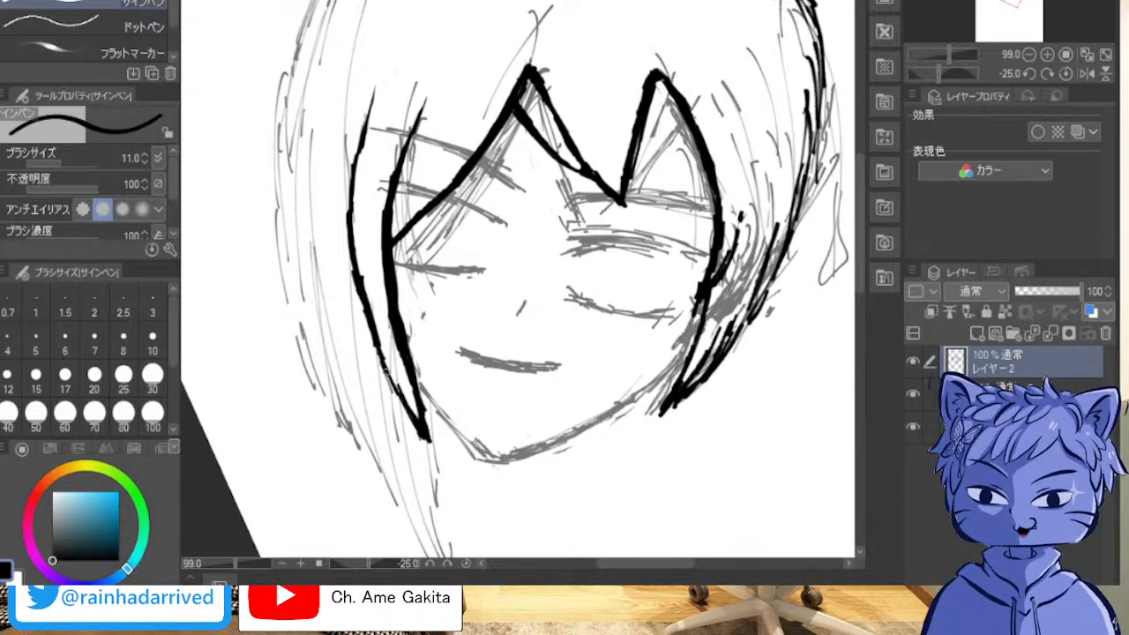
pyautogui.moveTo(380, 347); pyautogui.dragTo(428, 432)
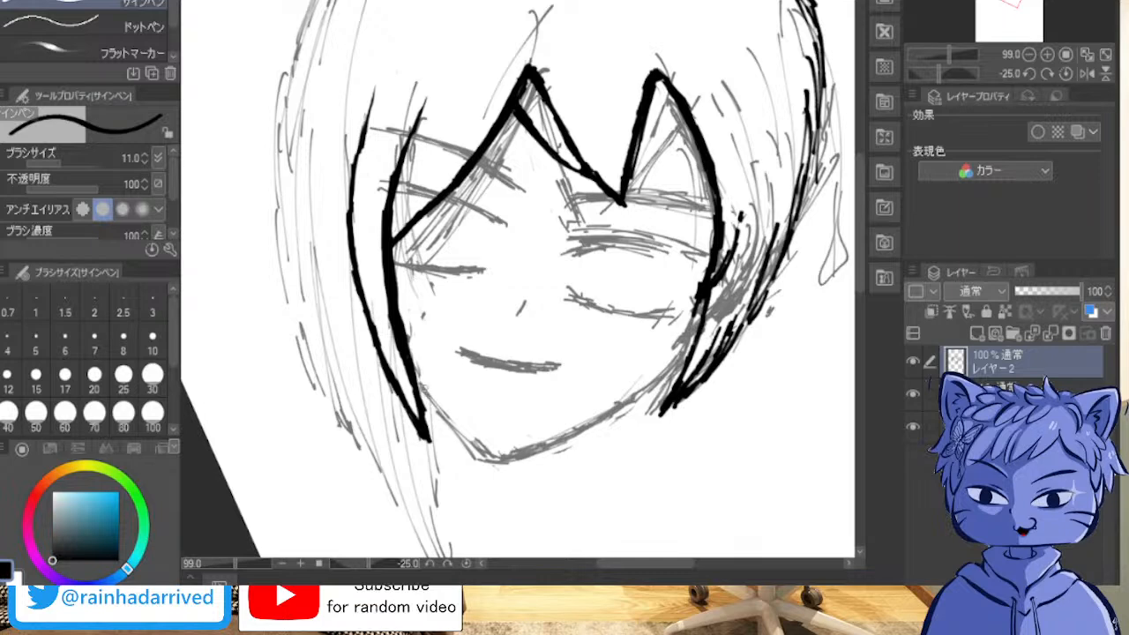
pyautogui.moveTo(420, 385); pyautogui.dragTo(490, 463)
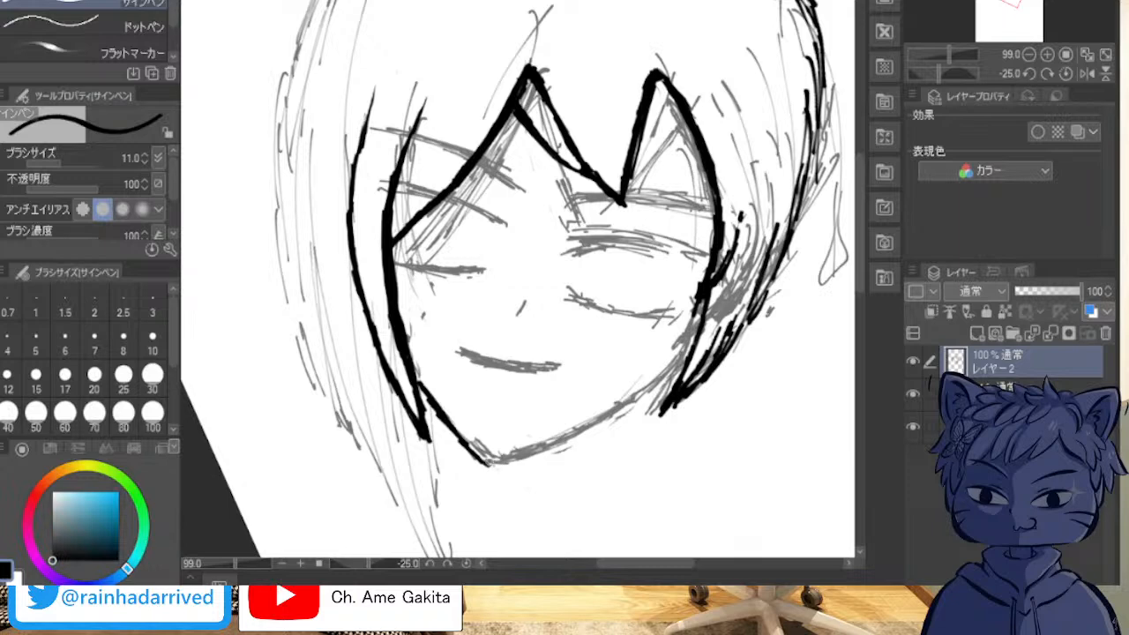
pyautogui.moveTo(484, 461); pyautogui.dragTo(594, 425)
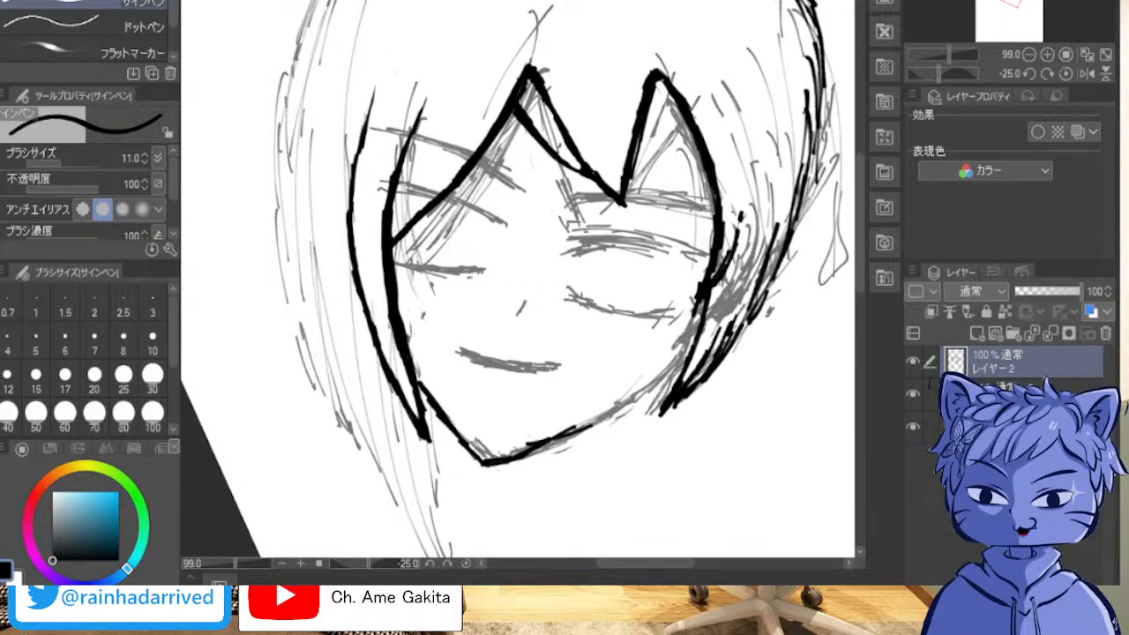
pyautogui.moveTo(688, 358); pyautogui.dragTo(589, 424)
pyautogui.moveTo(638, 390)
pyautogui.mouseDown()
pyautogui.moveTo(562, 437)
pyautogui.moveTo(483, 462)
pyautogui.mouseUp()
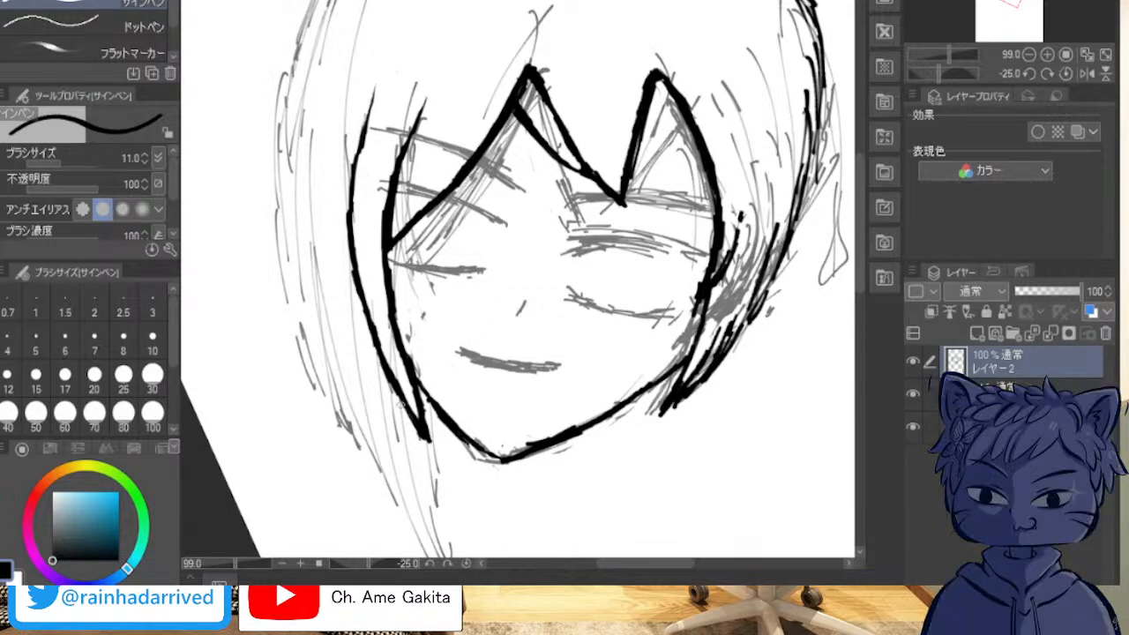
pyautogui.moveTo(398, 401); pyautogui.dragTo(477, 556)
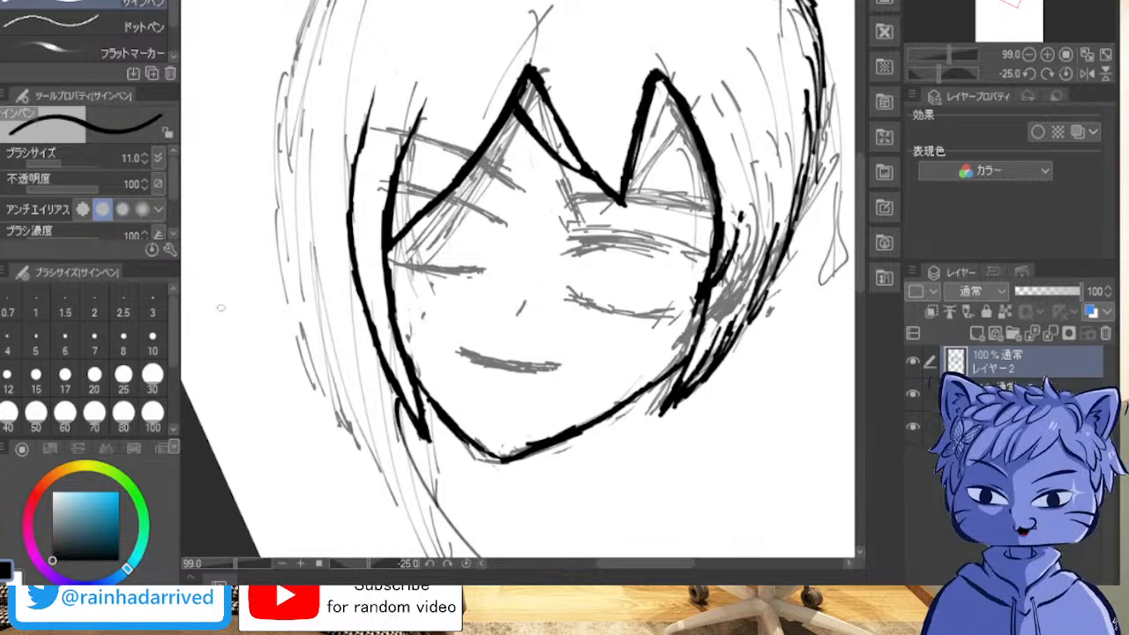
pyautogui.hotkey('ctrl', 'z')
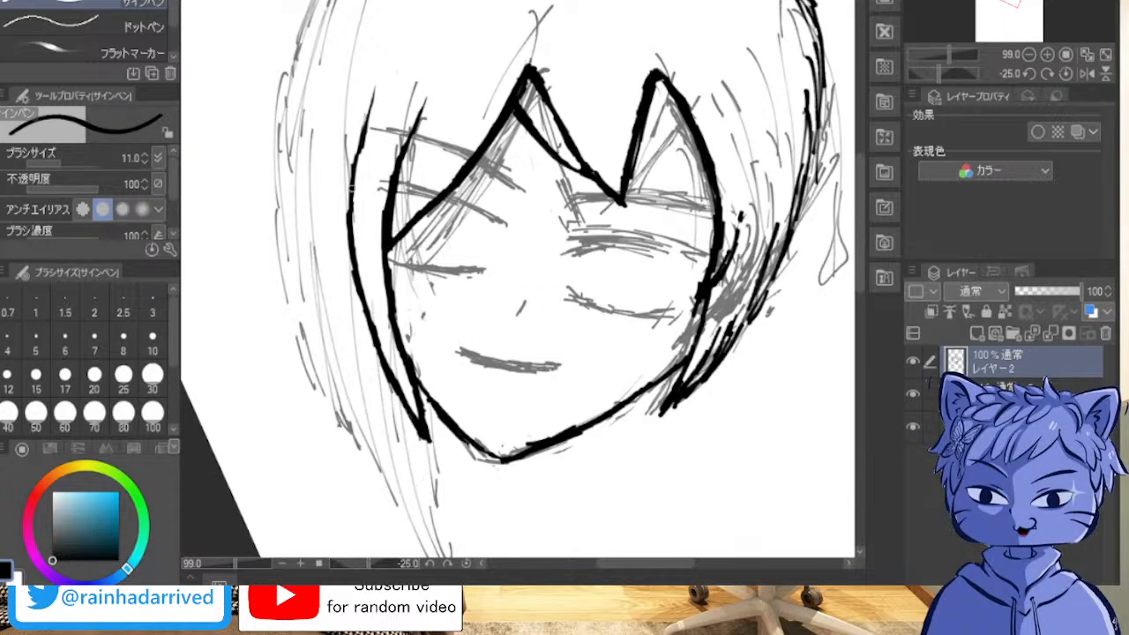
pyautogui.scroll(-2, 300, 308)
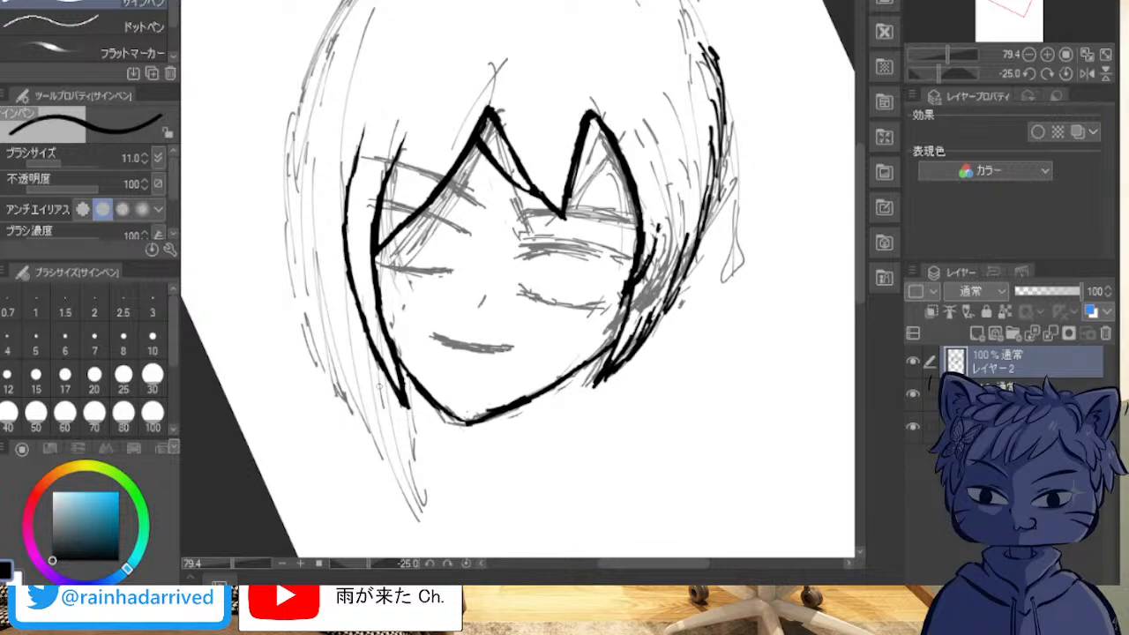
pyautogui.moveTo(385, 378); pyautogui.dragTo(418, 532)
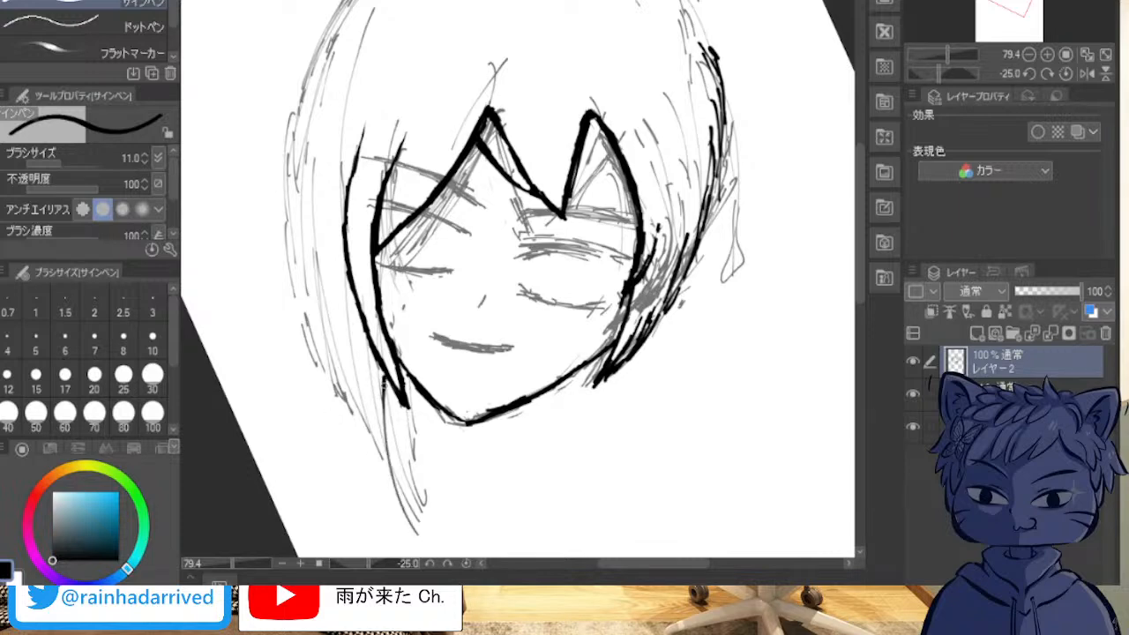
pyautogui.hotkey('ctrl', 'z')
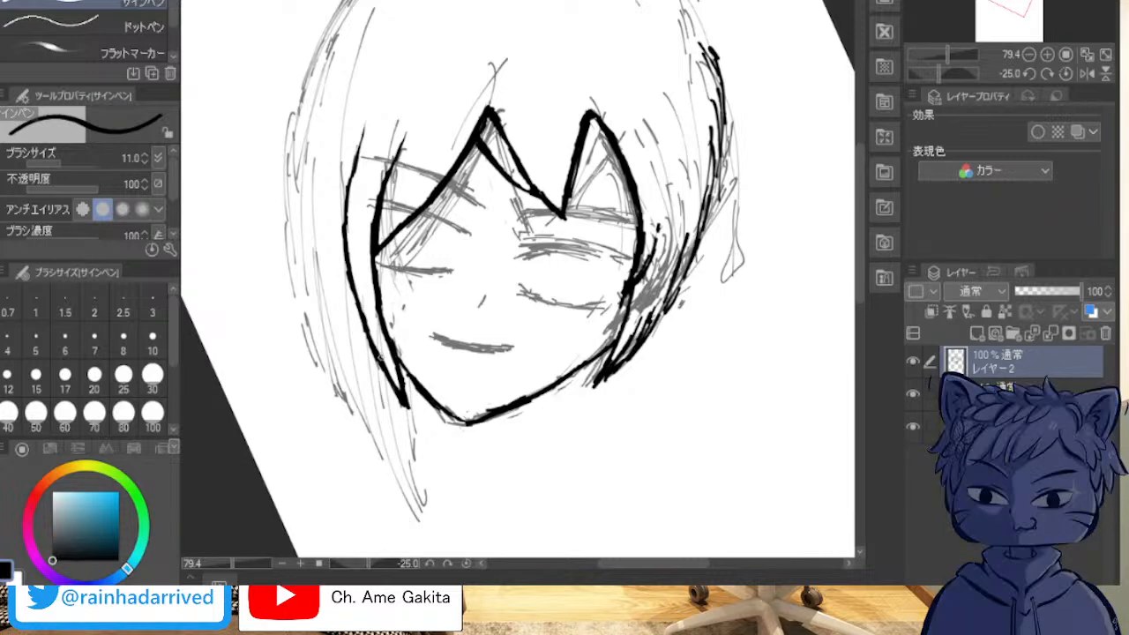
pyautogui.moveTo(378, 361); pyautogui.dragTo(420, 516)
pyautogui.hotkey('ctrl', 'z')
pyautogui.moveTo(380, 371); pyautogui.dragTo(402, 512)
pyautogui.hotkey('ctrl', 'z')
pyautogui.moveTo(381, 376); pyautogui.dragTo(418, 539)
pyautogui.hotkey('ctrl', 'z')
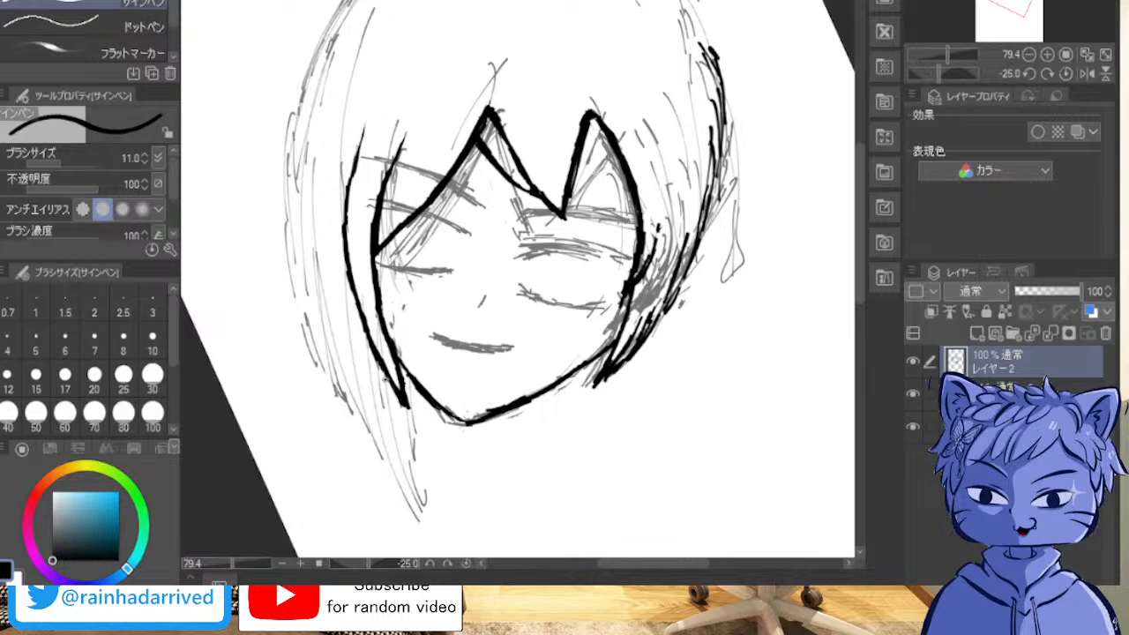
pyautogui.moveTo(387, 380)
pyautogui.mouseDown()
pyautogui.moveTo(401, 508)
pyautogui.moveTo(416, 542)
pyautogui.mouseUp()
pyautogui.hotkey('ctrl', 'z')
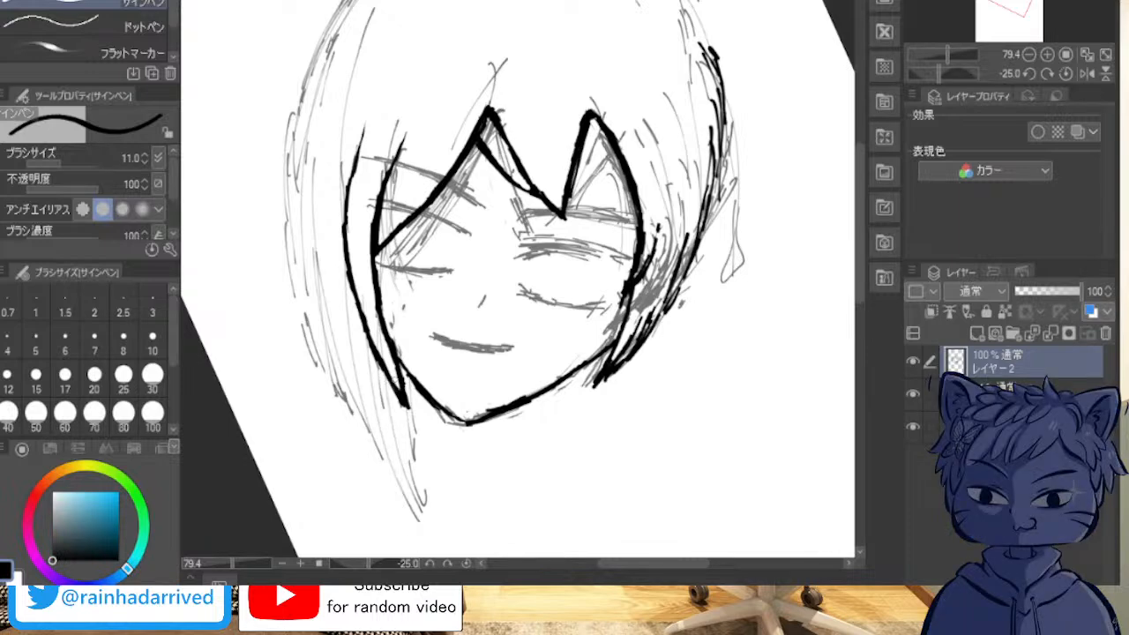
pyautogui.moveTo(386, 374); pyautogui.dragTo(465, 496)
pyautogui.hotkey('ctrl', 'z')
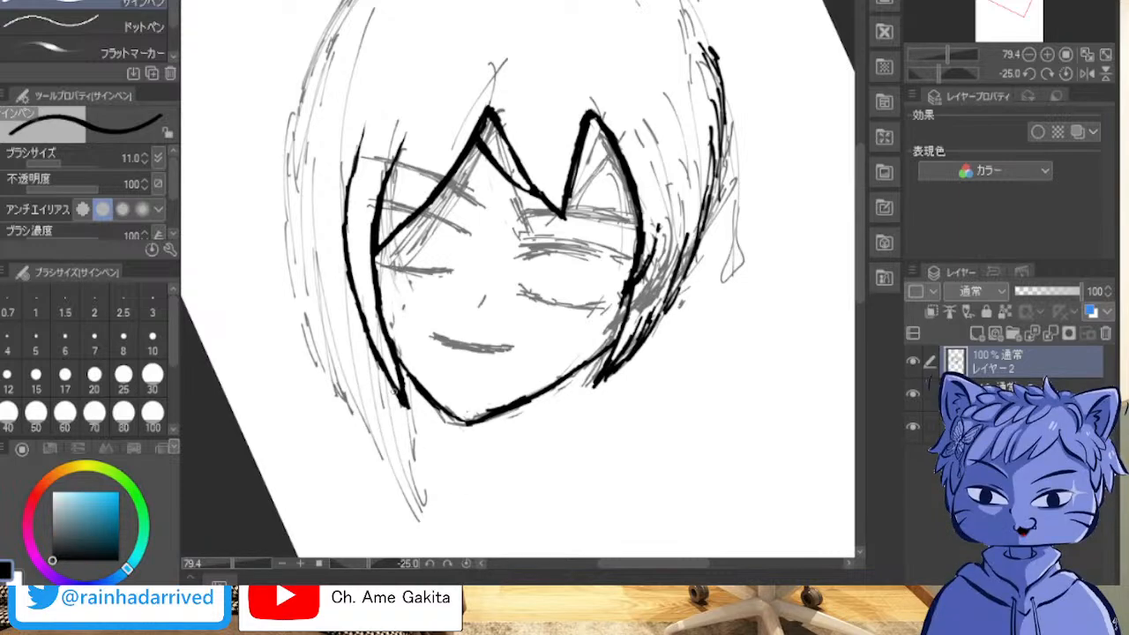
pyautogui.moveTo(383, 365); pyautogui.dragTo(427, 466)
# Step: Ink a long slanted line for the left back hair's lower edge and rough strands down to its outer corner
pyautogui.moveTo(421, 475)
pyautogui.mouseDown()
pyautogui.moveTo(216, 244)
pyautogui.moveTo(233, 269)
pyautogui.mouseUp()
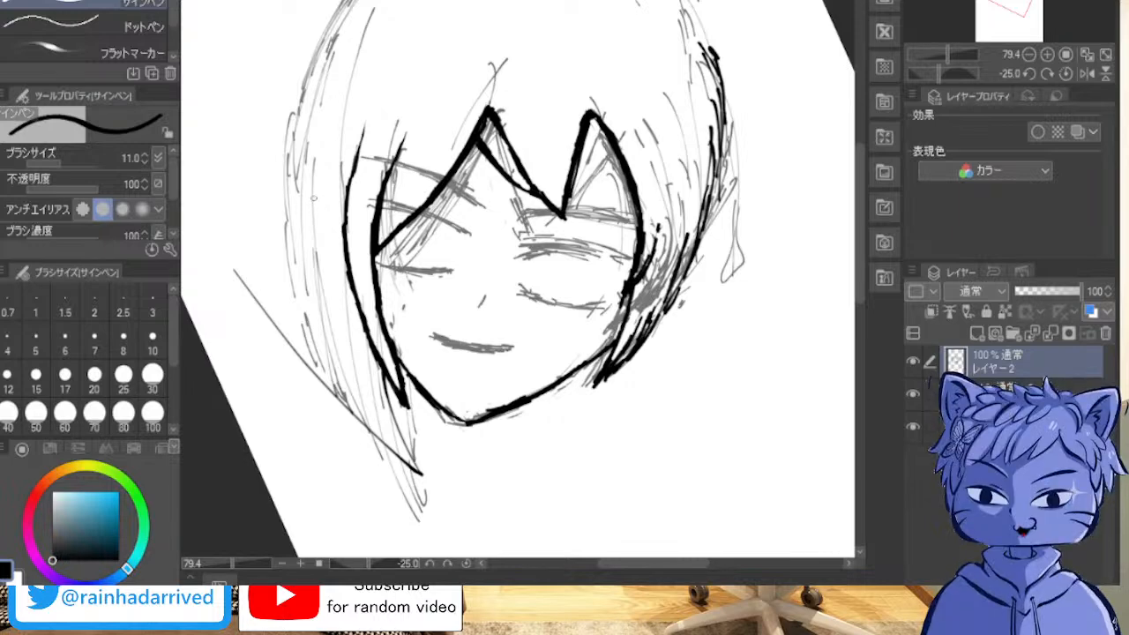
pyautogui.moveTo(311, 182); pyautogui.dragTo(309, 256)
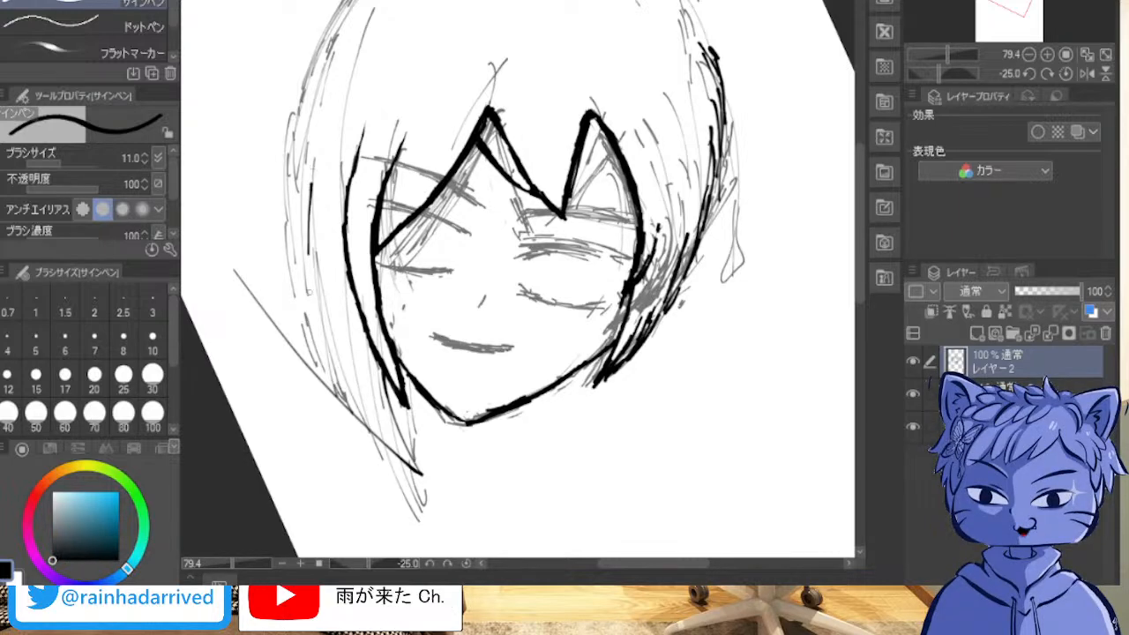
pyautogui.moveTo(307, 191)
pyautogui.mouseDown()
pyautogui.moveTo(320, 346)
pyautogui.moveTo(343, 408)
pyautogui.mouseUp()
pyautogui.moveTo(318, 321)
pyautogui.mouseDown()
pyautogui.moveTo(349, 431)
pyautogui.moveTo(335, 414)
pyautogui.mouseUp()
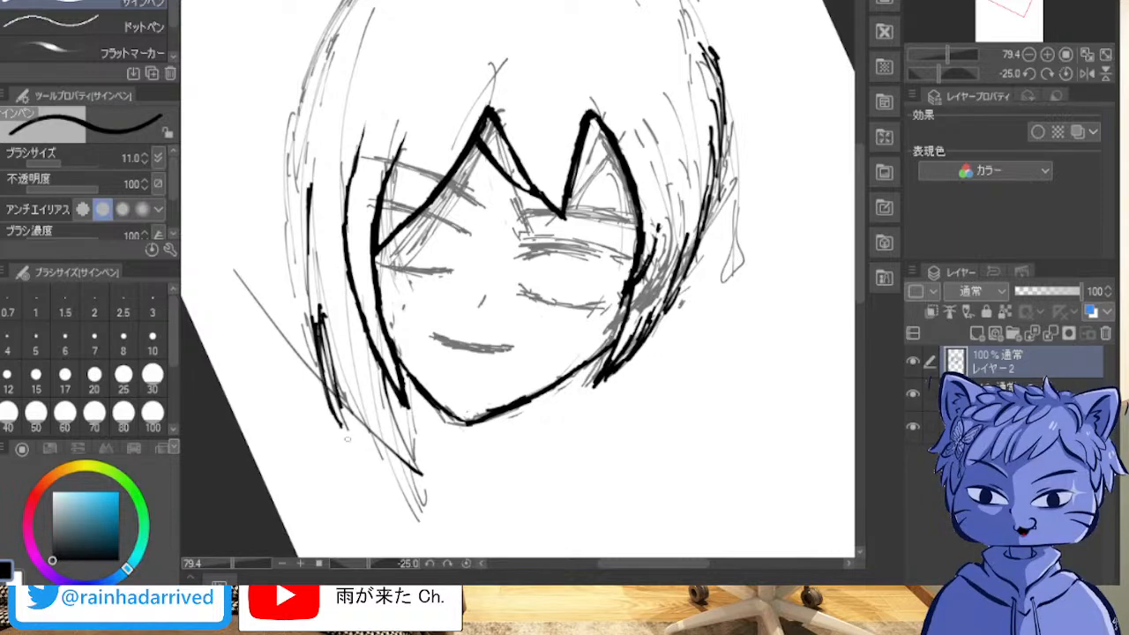
pyautogui.moveTo(340, 338); pyautogui.dragTo(358, 431)
pyautogui.moveTo(341, 369); pyautogui.dragTo(351, 442)
pyautogui.moveTo(343, 378); pyautogui.dragTo(351, 426)
pyautogui.moveTo(332, 302)
pyautogui.mouseDown()
pyautogui.moveTo(347, 393)
pyautogui.moveTo(332, 385)
pyautogui.moveTo(351, 459)
pyautogui.mouseUp()
pyautogui.moveTo(348, 384); pyautogui.dragTo(348, 425)
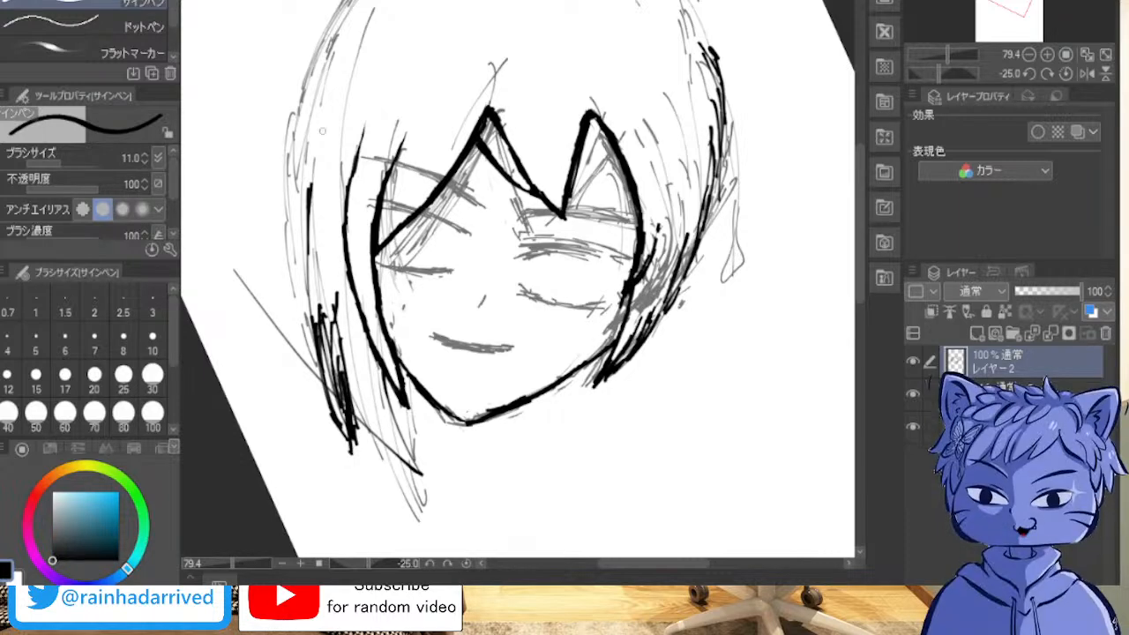
# Step: Erase the slanted line's excess outside the left hair and the surplus upright strands above the outer corner
pyautogui.moveTo(239, 277)
pyautogui.mouseDown()
pyautogui.moveTo(291, 363)
pyautogui.moveTo(265, 313)
pyautogui.moveTo(306, 362)
pyautogui.mouseUp()
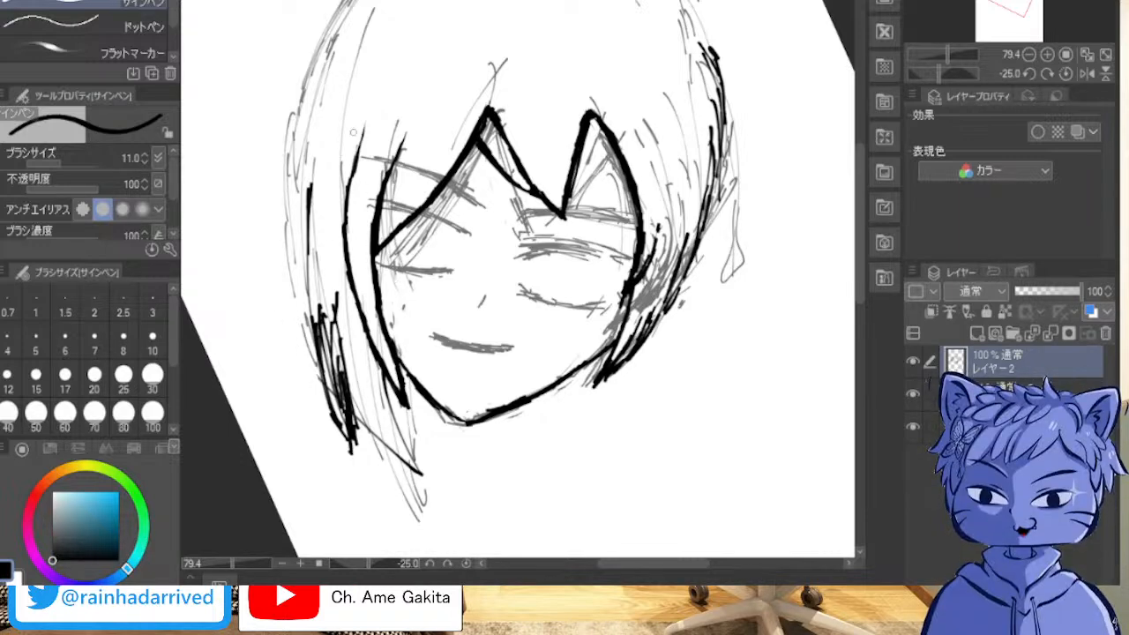
pyautogui.moveTo(310, 187)
pyautogui.mouseDown()
pyautogui.moveTo(308, 274)
pyautogui.moveTo(302, 226)
pyautogui.moveTo(319, 299)
pyautogui.moveTo(311, 218)
pyautogui.mouseUp()
pyautogui.moveTo(320, 282)
pyautogui.mouseDown()
pyautogui.moveTo(338, 344)
pyautogui.moveTo(335, 280)
pyautogui.moveTo(350, 375)
pyautogui.moveTo(317, 328)
pyautogui.moveTo(323, 344)
pyautogui.moveTo(330, 319)
pyautogui.moveTo(334, 367)
pyautogui.mouseUp()
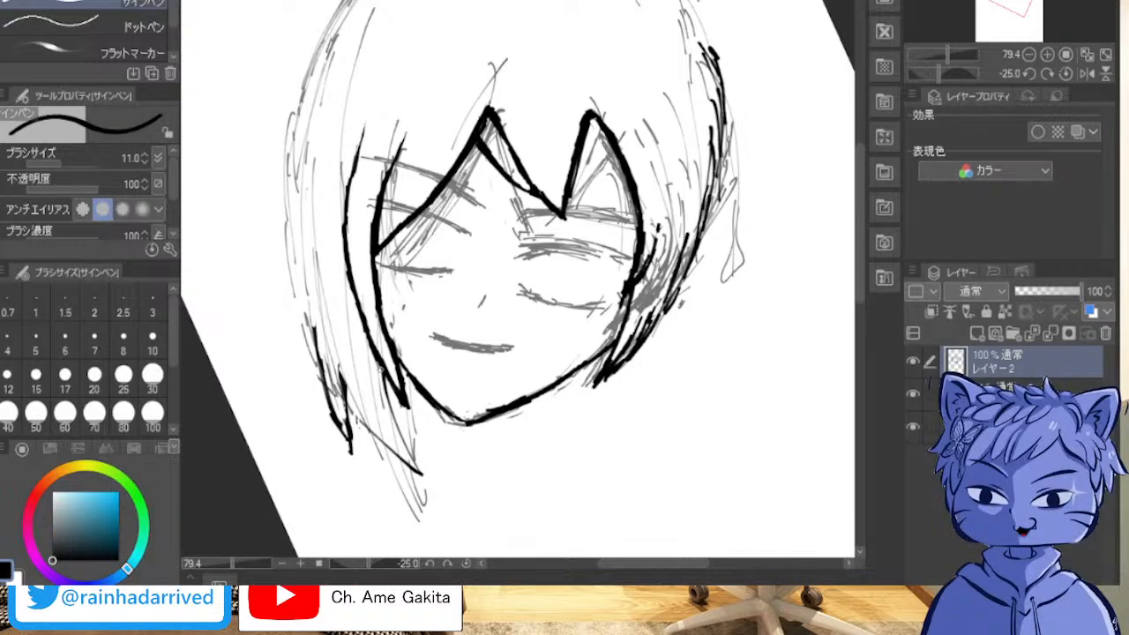
# Step: Ink the back hair's inner edge from the left side lock down to a pointed tip and thicken its slanted lower edge
pyautogui.moveTo(381, 368)
pyautogui.mouseDown()
pyautogui.moveTo(404, 400)
pyautogui.moveTo(410, 459)
pyautogui.mouseUp()
pyautogui.moveTo(391, 418); pyautogui.dragTo(419, 473)
pyautogui.moveTo(344, 405)
pyautogui.mouseDown()
pyautogui.moveTo(351, 452)
pyautogui.moveTo(408, 460)
pyautogui.moveTo(359, 424)
pyautogui.moveTo(389, 444)
pyautogui.mouseUp()
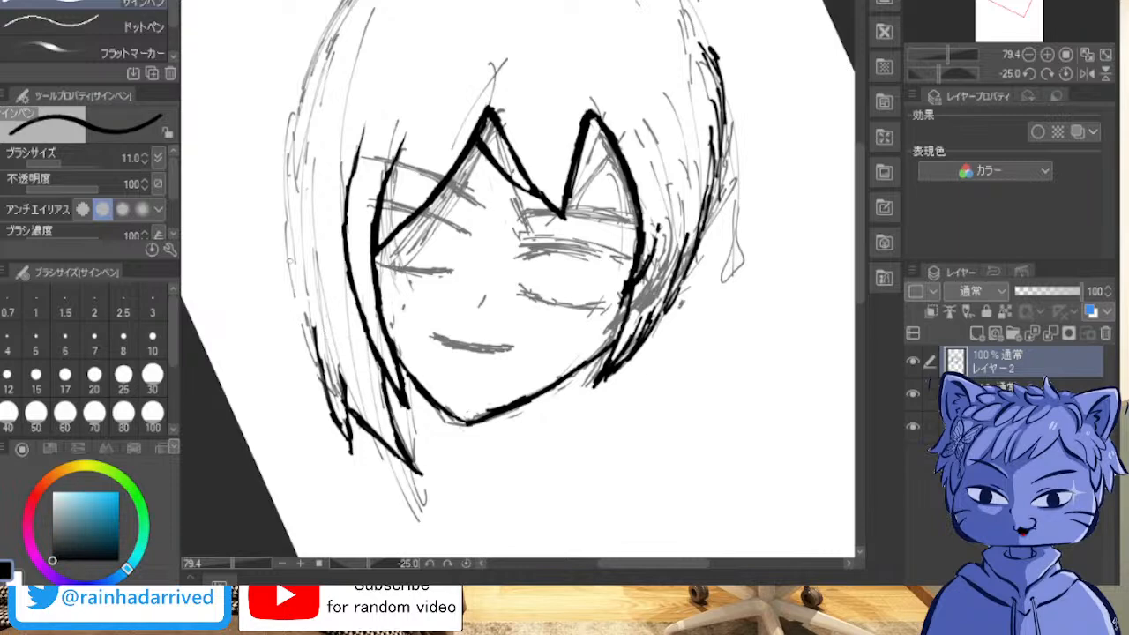
# Step: Clean up the notch beside the outer left hair spike and redraw the spike's outer edge from its pointed tip upward
pyautogui.moveTo(341, 351)
pyautogui.mouseDown()
pyautogui.moveTo(351, 434)
pyautogui.moveTo(342, 356)
pyautogui.mouseUp()
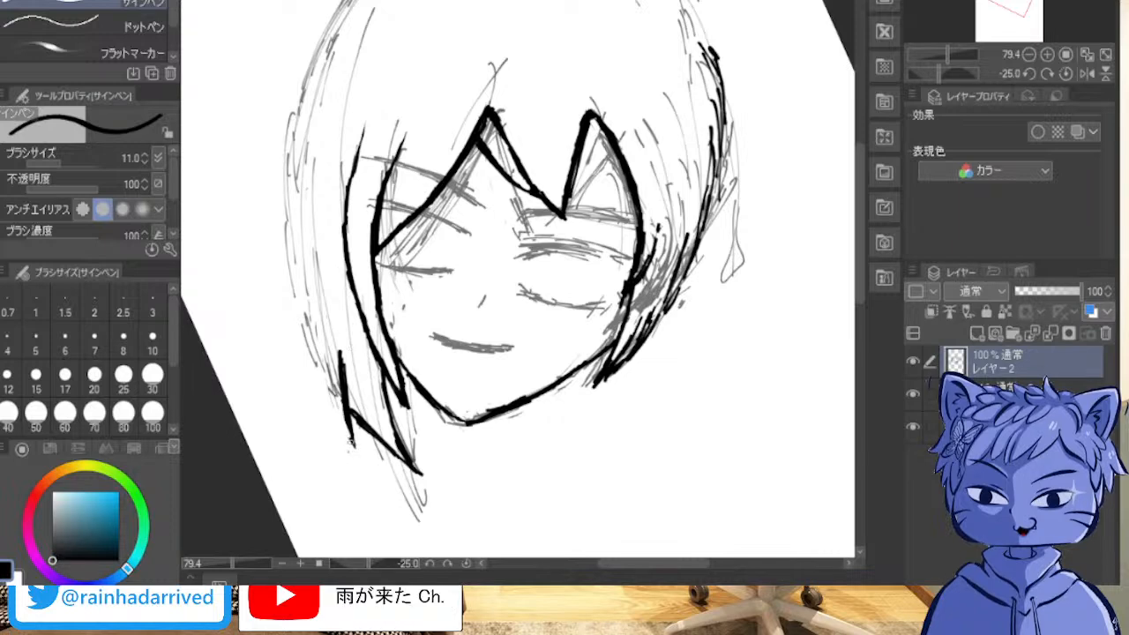
pyautogui.moveTo(340, 421); pyautogui.dragTo(356, 453)
pyautogui.moveTo(324, 396)
pyautogui.mouseDown()
pyautogui.moveTo(352, 448)
pyautogui.moveTo(293, 319)
pyautogui.mouseUp()
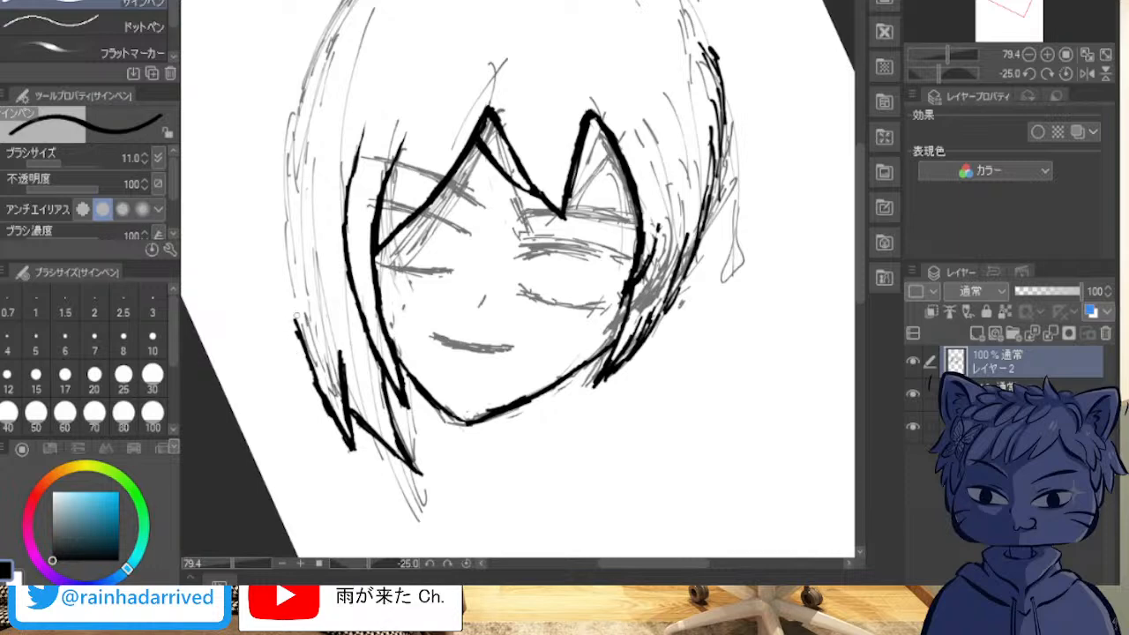
# Step: Ink the left hair's outer contour with overlapping strokes from the lower spike up past the fringe toward the crown
pyautogui.moveTo(289, 286); pyautogui.dragTo(327, 418)
pyautogui.moveTo(287, 288); pyautogui.dragTo(309, 367)
pyautogui.moveTo(283, 267)
pyautogui.mouseDown()
pyautogui.moveTo(292, 315)
pyautogui.moveTo(328, 399)
pyautogui.mouseUp()
pyautogui.moveTo(308, 341); pyautogui.dragTo(330, 399)
pyautogui.moveTo(284, 264); pyautogui.dragTo(309, 344)
pyautogui.moveTo(280, 237); pyautogui.dragTo(298, 309)
pyautogui.moveTo(279, 212); pyautogui.dragTo(291, 308)
pyautogui.moveTo(279, 164); pyautogui.dragTo(288, 264)
pyautogui.moveTo(277, 133); pyautogui.dragTo(288, 261)
pyautogui.moveTo(293, 110); pyautogui.dragTo(282, 256)
pyautogui.moveTo(301, 70); pyautogui.dragTo(280, 224)
pyautogui.moveTo(312, 35); pyautogui.dragTo(284, 217)
pyautogui.moveTo(327, 1)
pyautogui.mouseDown()
pyautogui.moveTo(281, 169)
pyautogui.moveTo(293, 108)
pyautogui.mouseUp()
pyautogui.moveTo(346, 2)
pyautogui.mouseDown()
pyautogui.moveTo(296, 97)
pyautogui.moveTo(298, 85)
pyautogui.mouseUp()
pyautogui.moveTo(344, 2); pyautogui.dragTo(302, 77)
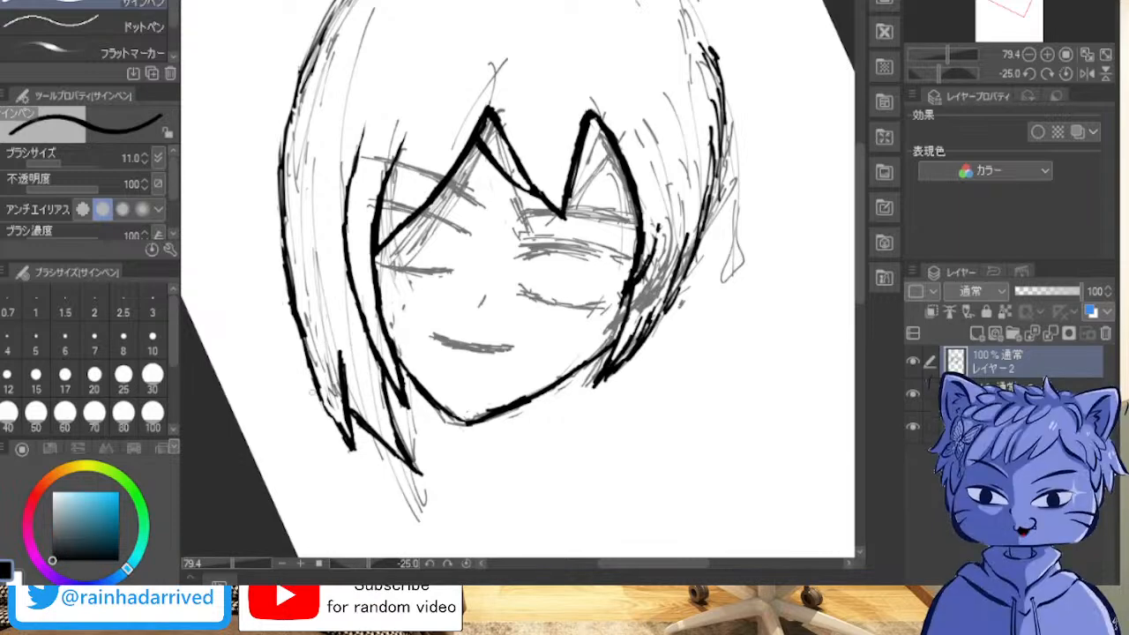
# Step: Thicken and smooth the left hair contour at the lower spike and along its upper curve
pyautogui.moveTo(320, 397)
pyautogui.mouseDown()
pyautogui.moveTo(339, 430)
pyautogui.moveTo(288, 290)
pyautogui.moveTo(321, 399)
pyautogui.moveTo(303, 345)
pyautogui.moveTo(348, 441)
pyautogui.mouseUp()
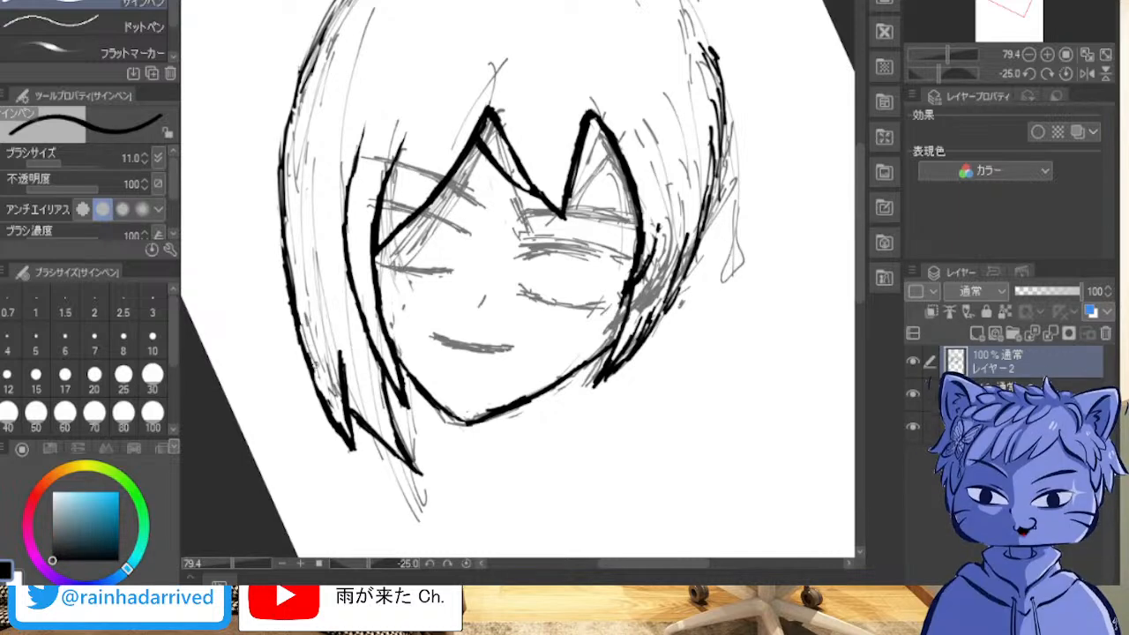
pyautogui.moveTo(328, 411); pyautogui.dragTo(336, 399)
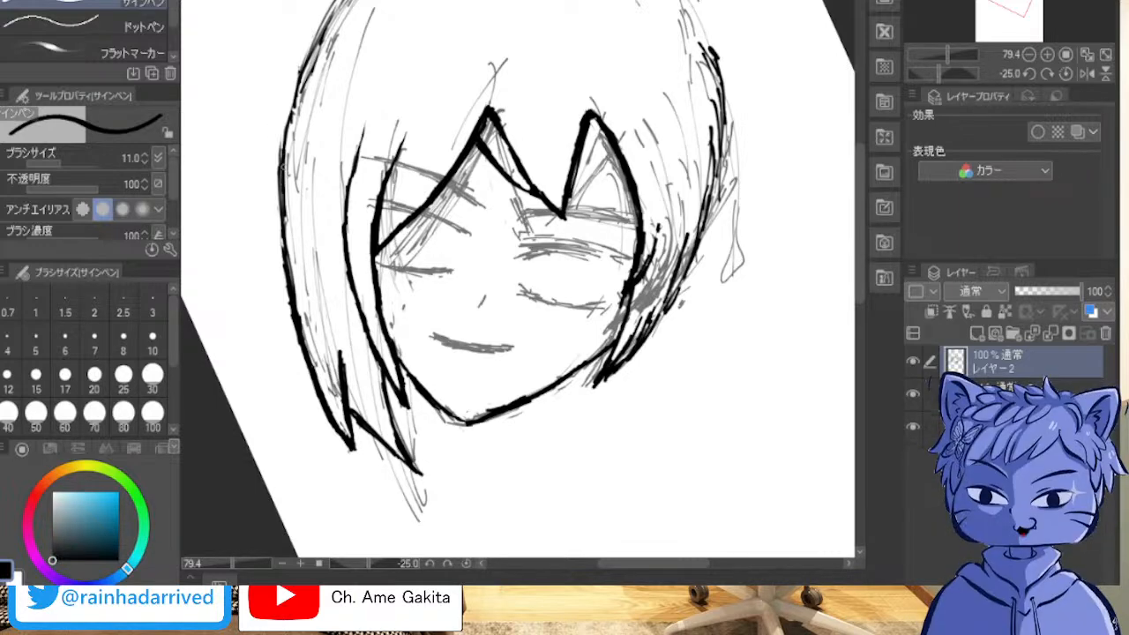
pyautogui.moveTo(282, 163)
pyautogui.mouseDown()
pyautogui.moveTo(295, 72)
pyautogui.moveTo(341, 1)
pyautogui.mouseUp()
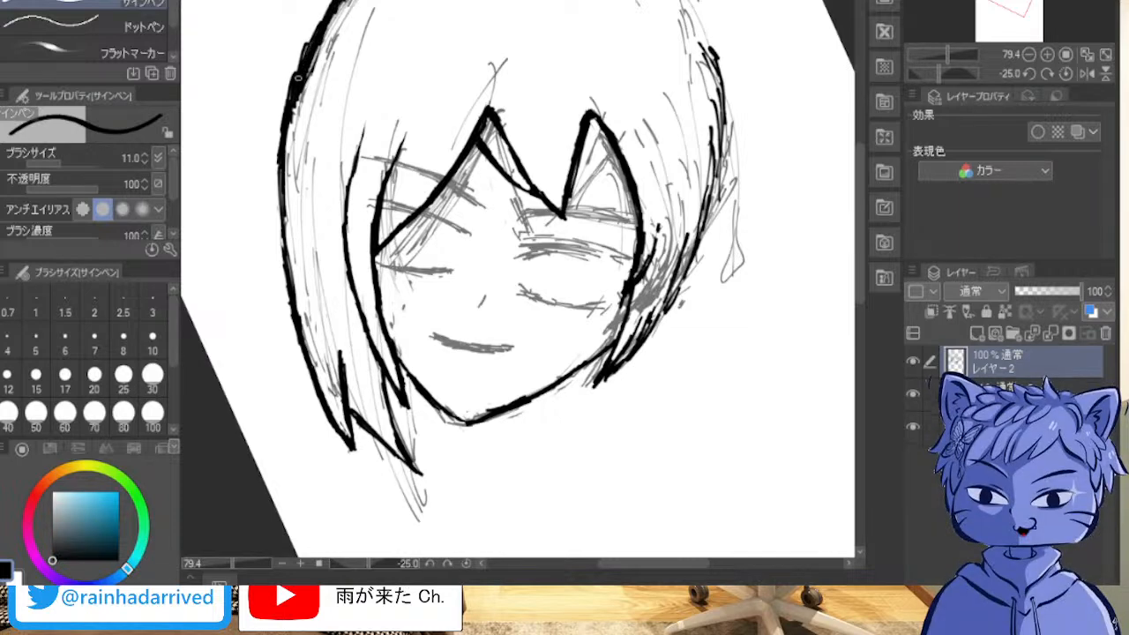
pyautogui.moveTo(311, 45); pyautogui.dragTo(328, 2)
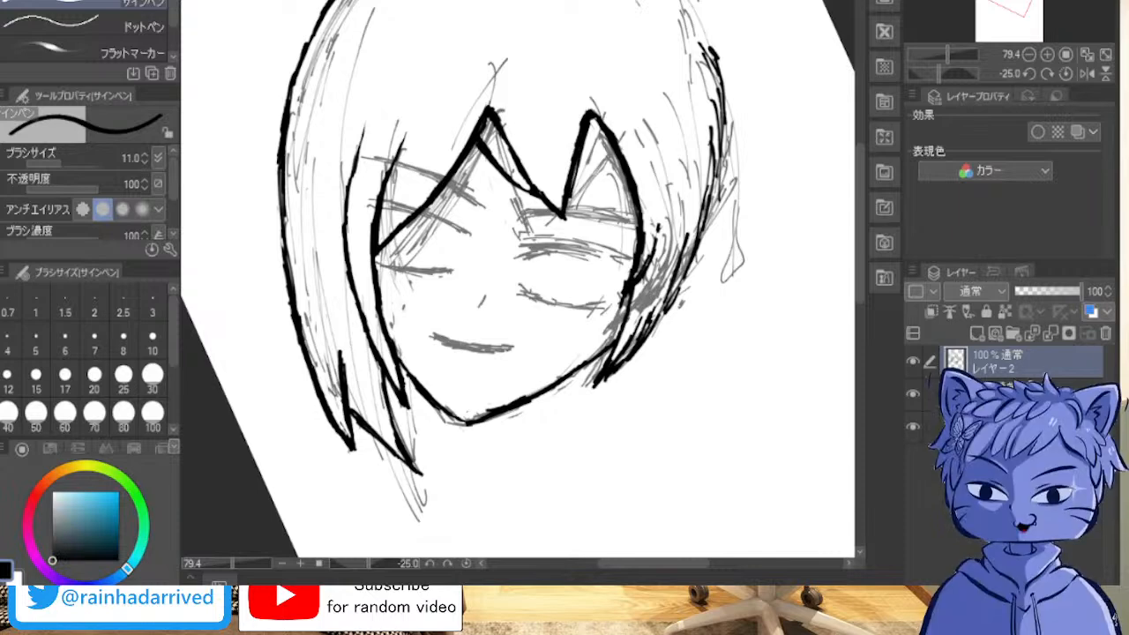
# Step: Ink the top of the head with overlapping strokes, joining the left hair contour over the crown to the right hair outline
pyautogui.moveTo(529, 221)
pyautogui.mouseDown()
pyautogui.moveTo(394, 365)
pyautogui.moveTo(511, 428)
pyautogui.mouseUp()
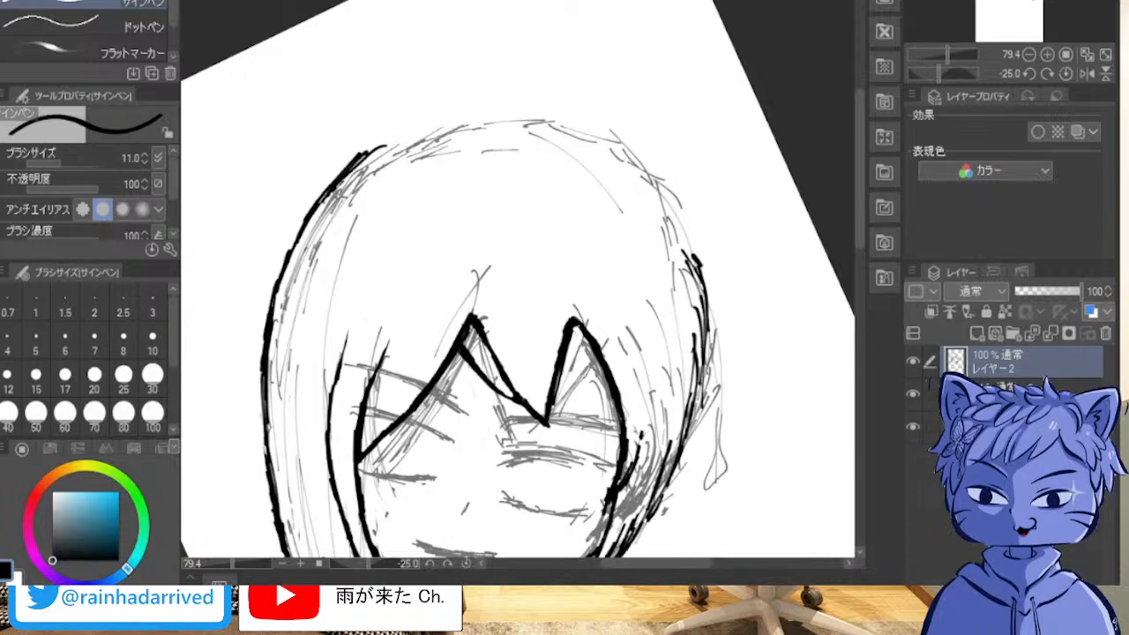
pyautogui.moveTo(615, 177)
pyautogui.mouseDown()
pyautogui.moveTo(558, 146)
pyautogui.moveTo(492, 144)
pyautogui.mouseUp()
pyautogui.scroll(-1, 602, 225)
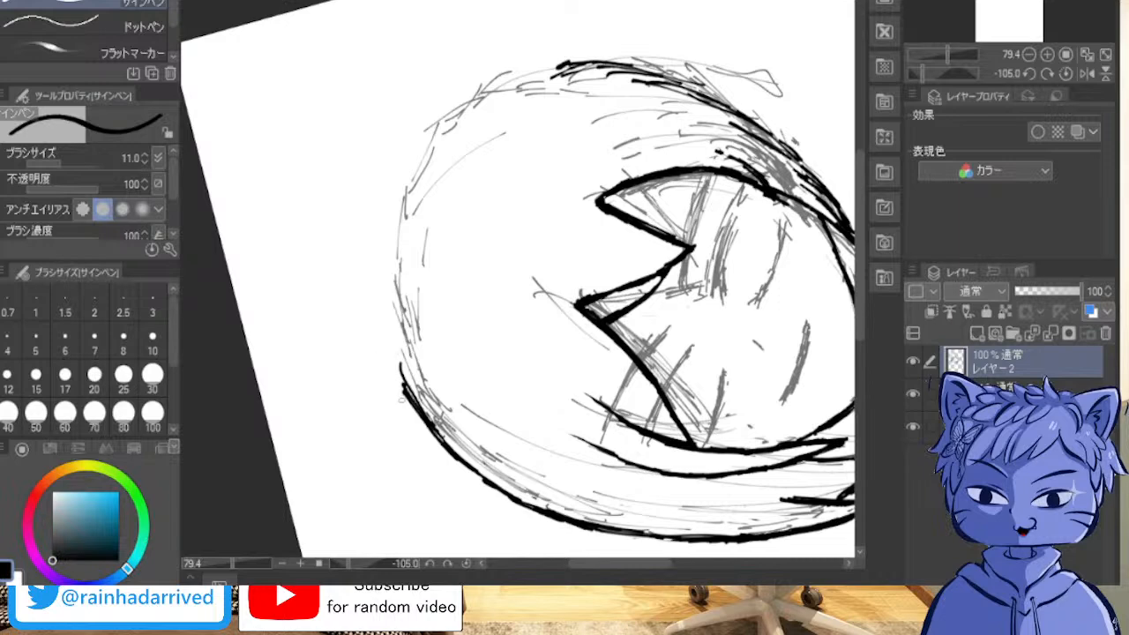
pyautogui.moveTo(404, 402); pyautogui.dragTo(395, 288)
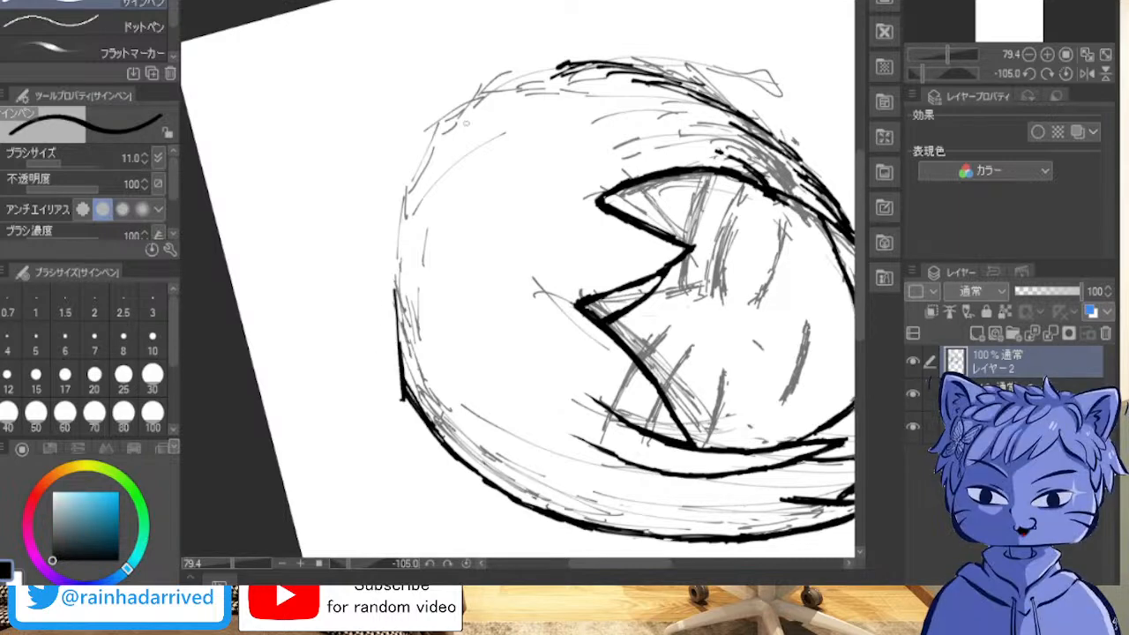
pyautogui.moveTo(501, 93); pyautogui.dragTo(407, 180)
pyautogui.moveTo(464, 108); pyautogui.dragTo(386, 242)
pyautogui.moveTo(432, 124); pyautogui.dragTo(388, 251)
pyautogui.moveTo(390, 208)
pyautogui.mouseDown()
pyautogui.moveTo(389, 328)
pyautogui.moveTo(386, 304)
pyautogui.moveTo(411, 415)
pyautogui.mouseUp()
pyautogui.moveTo(399, 375)
pyautogui.mouseDown()
pyautogui.moveTo(407, 394)
pyautogui.moveTo(390, 275)
pyautogui.moveTo(387, 317)
pyautogui.moveTo(388, 249)
pyautogui.moveTo(397, 203)
pyautogui.moveTo(435, 147)
pyautogui.mouseUp()
pyautogui.moveTo(397, 192); pyautogui.dragTo(420, 157)
pyautogui.moveTo(417, 159); pyautogui.dragTo(450, 113)
pyautogui.moveTo(401, 181)
pyautogui.mouseDown()
pyautogui.moveTo(423, 137)
pyautogui.moveTo(516, 69)
pyautogui.mouseUp()
pyautogui.moveTo(463, 100)
pyautogui.mouseDown()
pyautogui.moveTo(552, 58)
pyautogui.moveTo(593, 50)
pyautogui.moveTo(614, 60)
pyautogui.moveTo(593, 51)
pyautogui.moveTo(548, 61)
pyautogui.mouseUp()
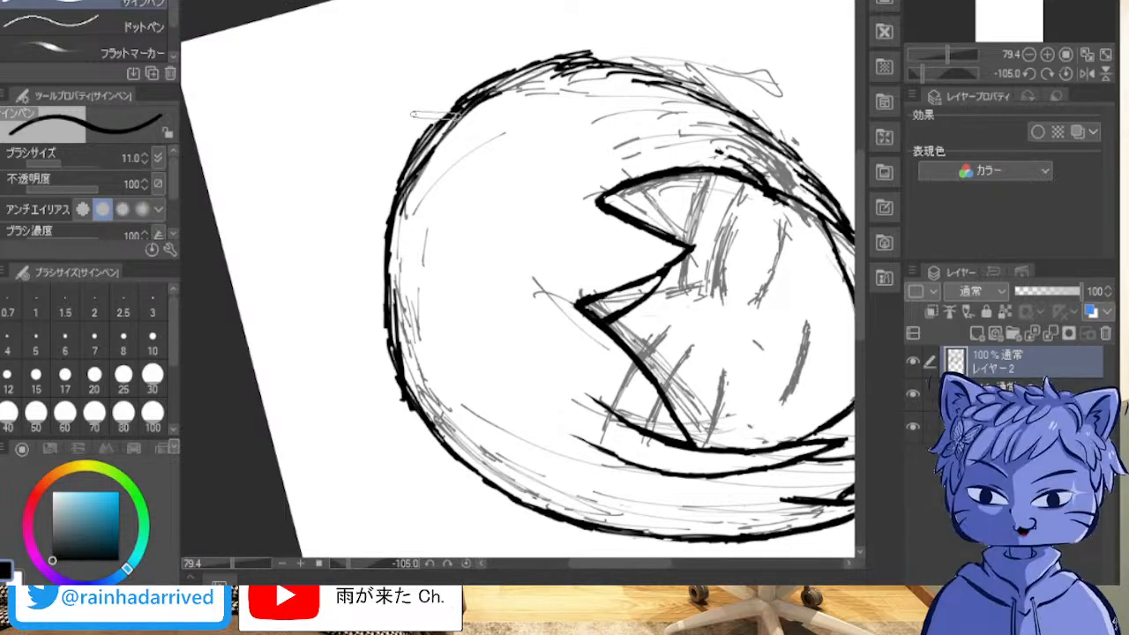
# Step: Trim the bump where the crown outline meets the left hair contour into one smooth curve
pyautogui.press('^')
pyautogui.press('-')
pyautogui.press('-')
pyautogui.press('-')
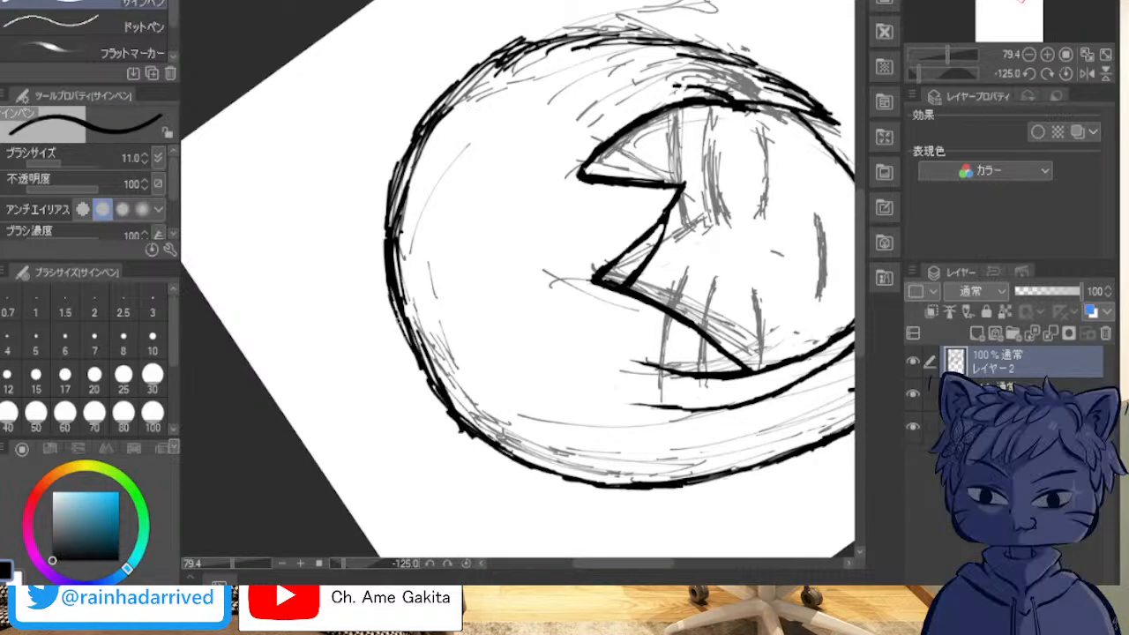
pyautogui.moveTo(449, 403); pyautogui.dragTo(481, 438)
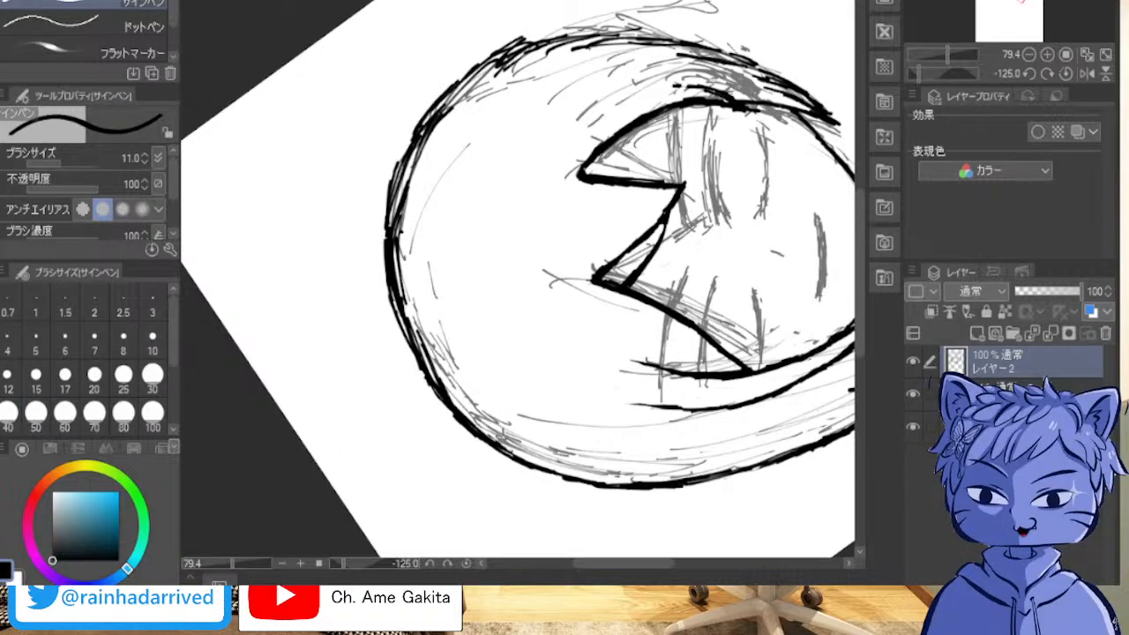
# Step: Hide the sketch layer and even out the rough stretch of the left hair's outer contour
pyautogui.click(914, 394)
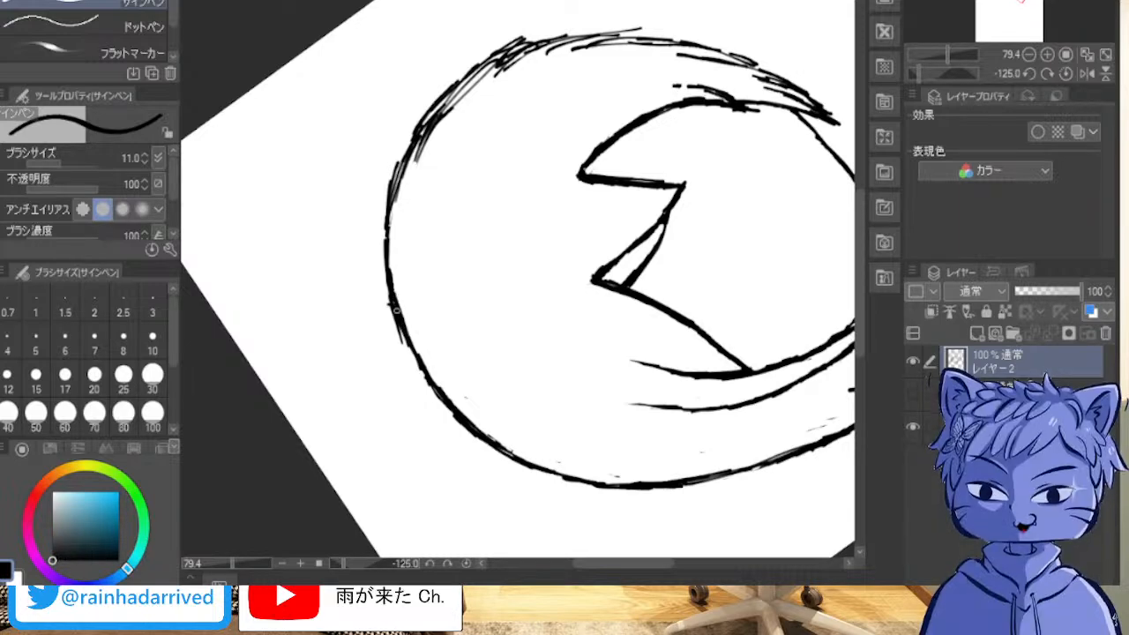
pyautogui.moveTo(401, 300); pyautogui.dragTo(413, 353)
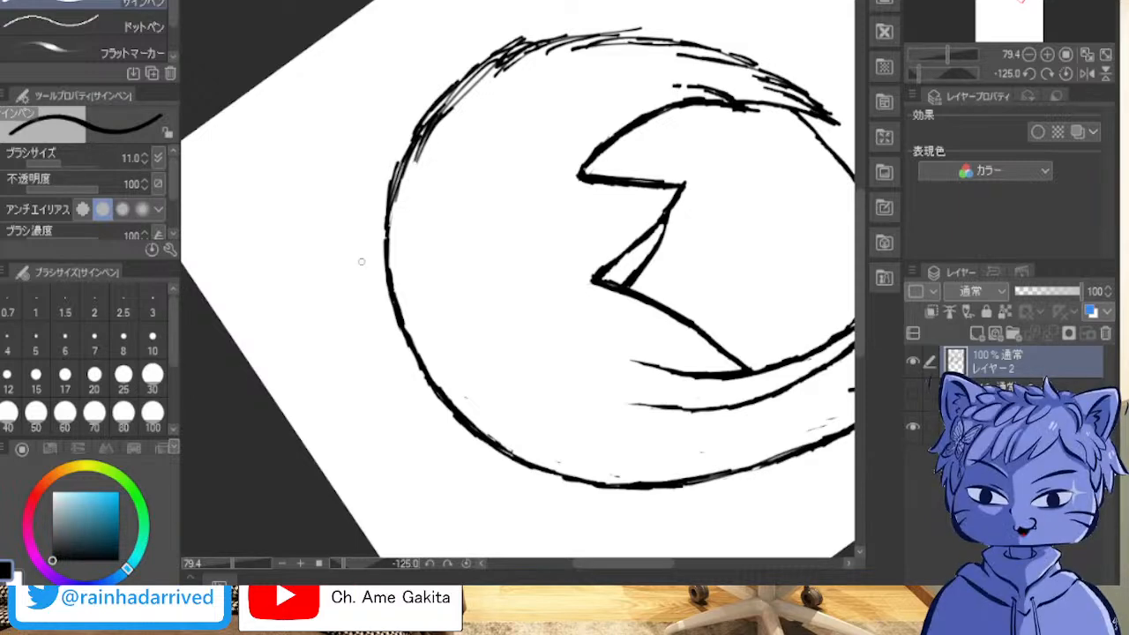
# Step: Erase the stray marks between the left hair's outer contour and the inner line of the lower spike
pyautogui.scroll(-2, 370, 167)
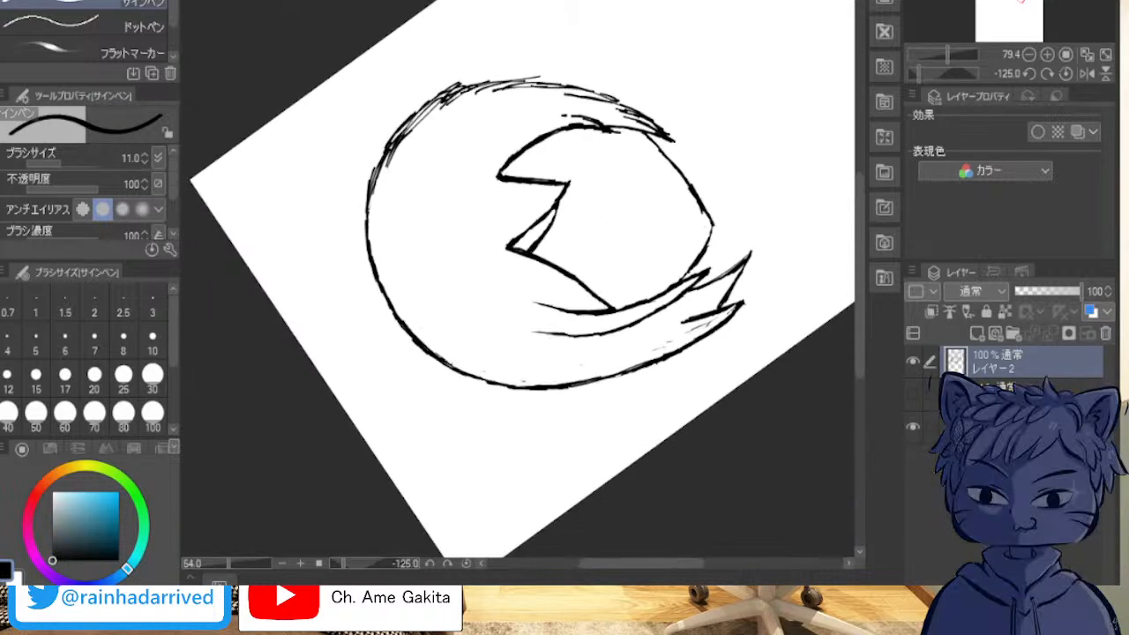
pyautogui.keyDown('shift'); pyautogui.scroll(4, 332, 176); pyautogui.keyUp('shift')
pyautogui.keyDown('shift'); pyautogui.scroll(-20, 347, 178); pyautogui.keyUp('shift')
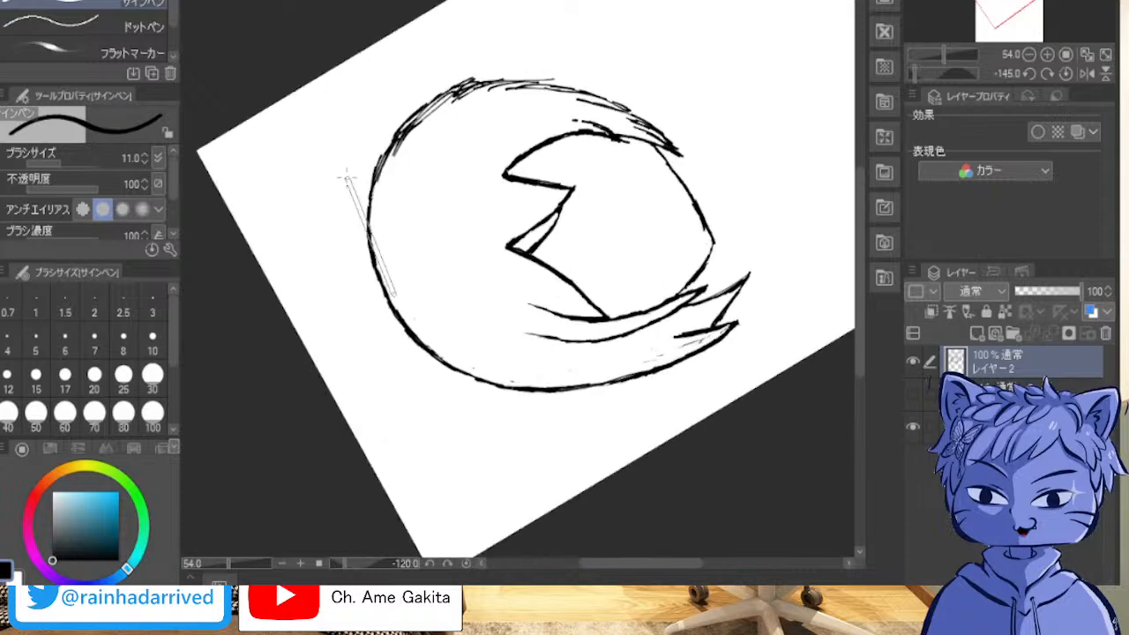
pyautogui.scroll(6, 386, 175)
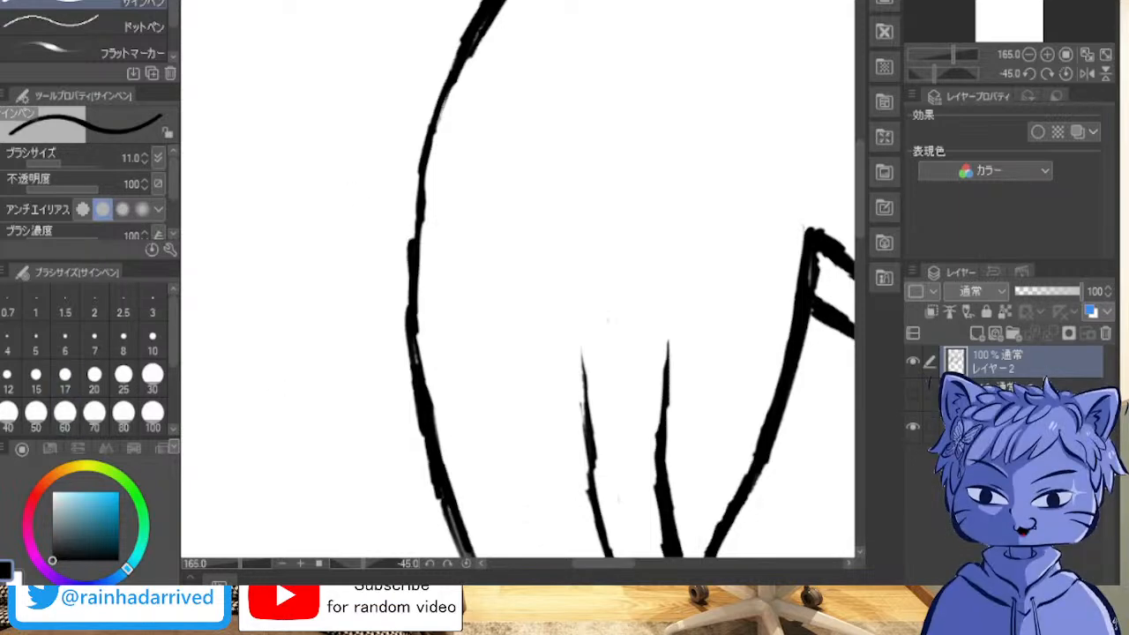
pyautogui.moveTo(565, 317)
pyautogui.mouseDown()
pyautogui.moveTo(826, 117)
pyautogui.moveTo(208, 438)
pyautogui.moveTo(350, 451)
pyautogui.moveTo(441, 96)
pyautogui.mouseUp()
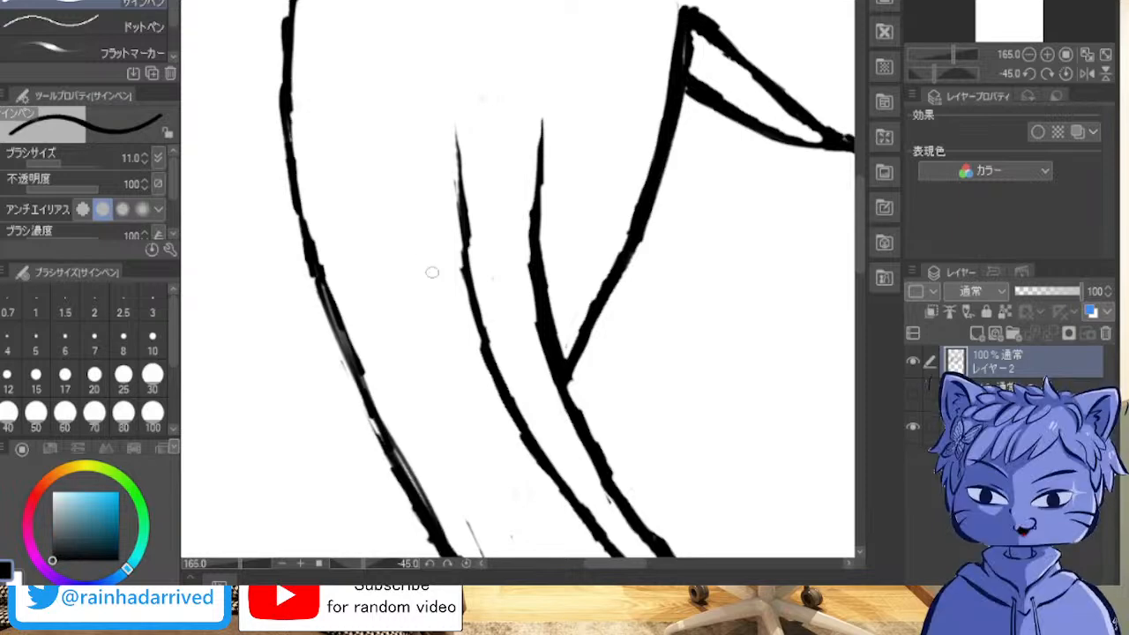
pyautogui.scroll(-1, 425, 275)
pyautogui.moveTo(530, 353)
pyautogui.mouseDown()
pyautogui.moveTo(400, 267)
pyautogui.moveTo(368, 149)
pyautogui.moveTo(404, 96)
pyautogui.moveTo(529, 163)
pyautogui.mouseUp()
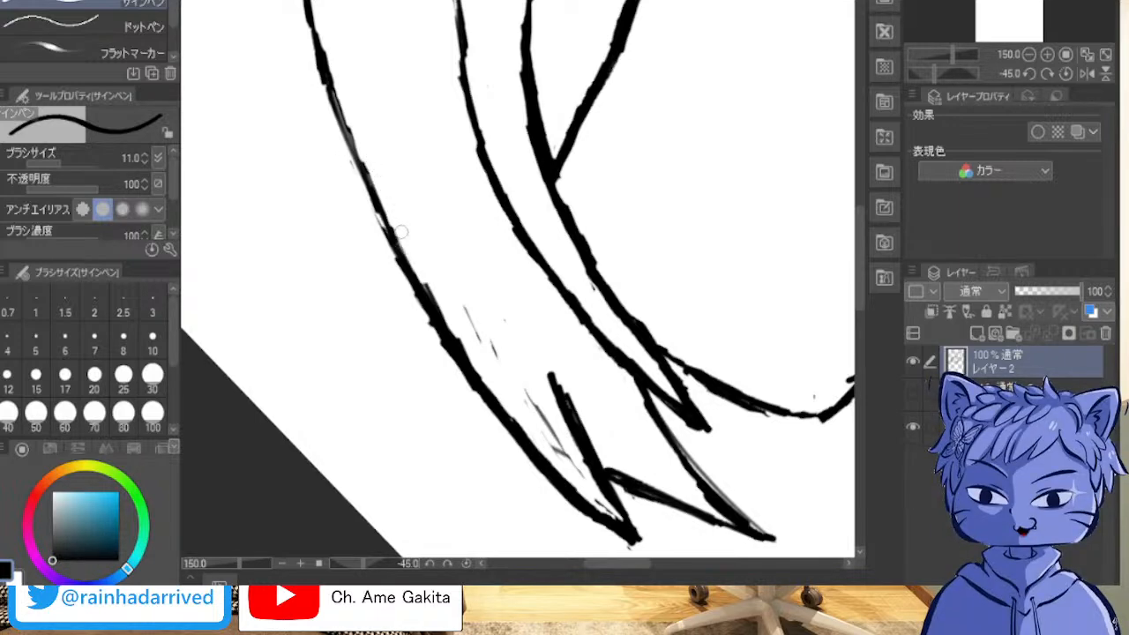
pyautogui.moveTo(482, 344); pyautogui.dragTo(557, 453)
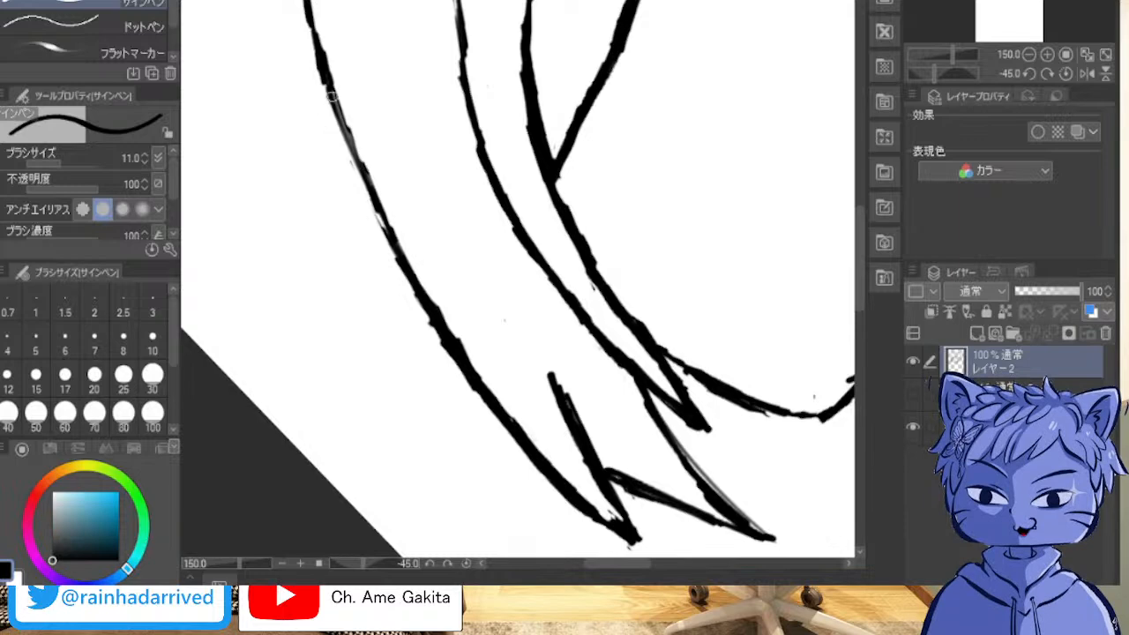
# Step: Ink over the pale gaps in the left hair contour above the lower spike with overlapping strokes
pyautogui.moveTo(331, 93); pyautogui.dragTo(372, 186)
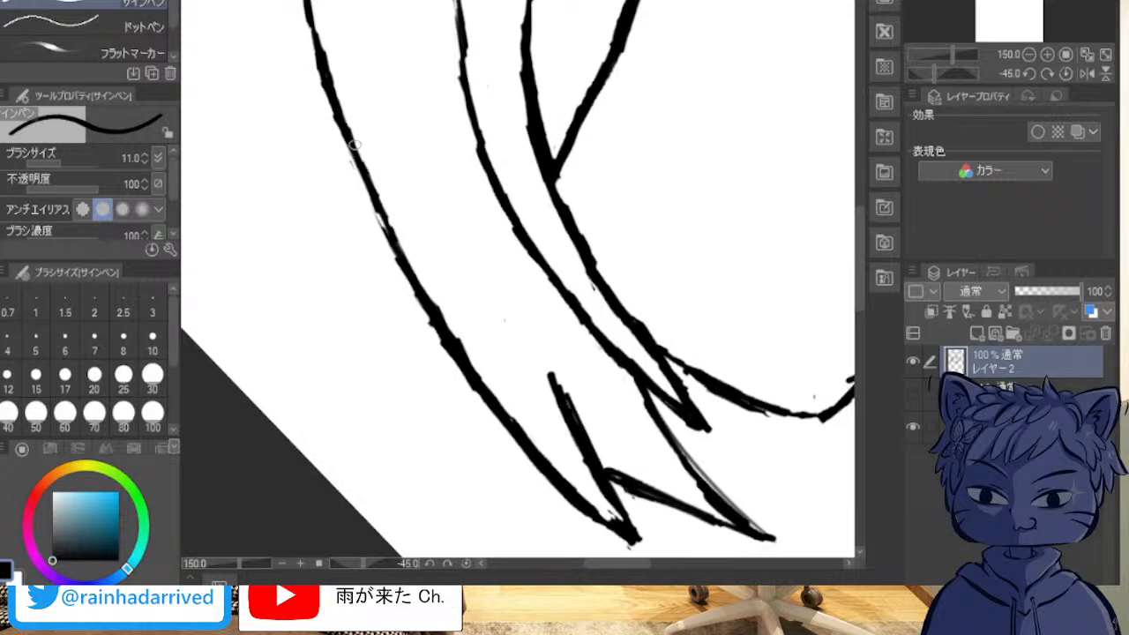
pyautogui.moveTo(354, 137); pyautogui.dragTo(404, 252)
pyautogui.moveTo(361, 175); pyautogui.dragTo(385, 222)
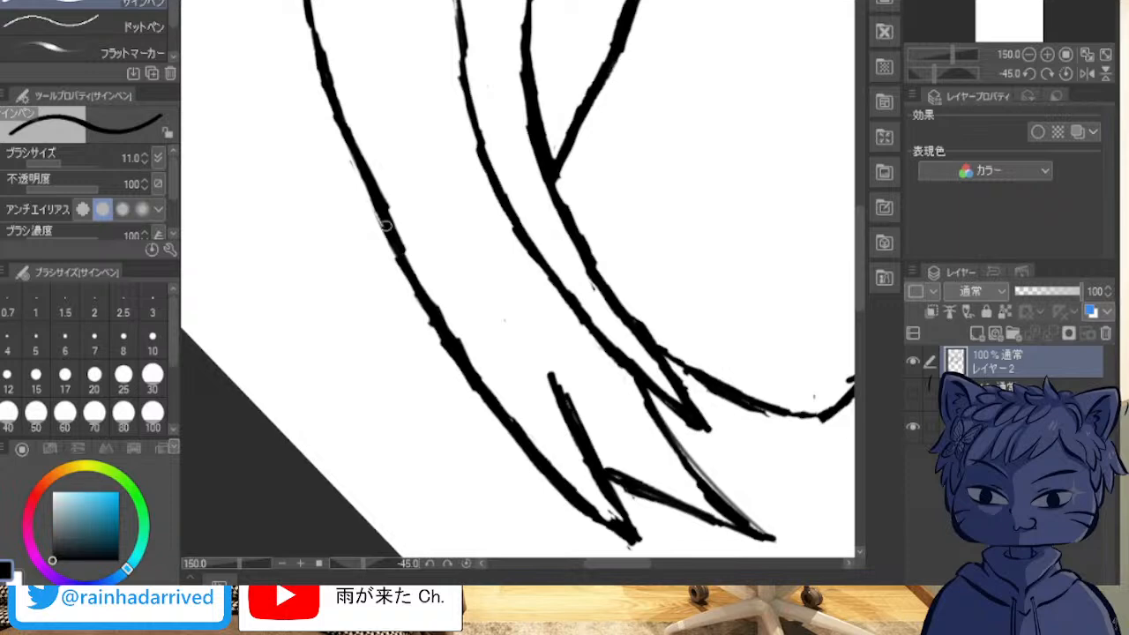
pyautogui.moveTo(346, 143); pyautogui.dragTo(379, 212)
pyautogui.moveTo(328, 104); pyautogui.dragTo(354, 173)
pyautogui.moveTo(316, 57)
pyautogui.mouseDown()
pyautogui.moveTo(306, 21)
pyautogui.moveTo(327, 97)
pyautogui.mouseUp()
pyautogui.moveTo(396, 244); pyautogui.dragTo(467, 352)
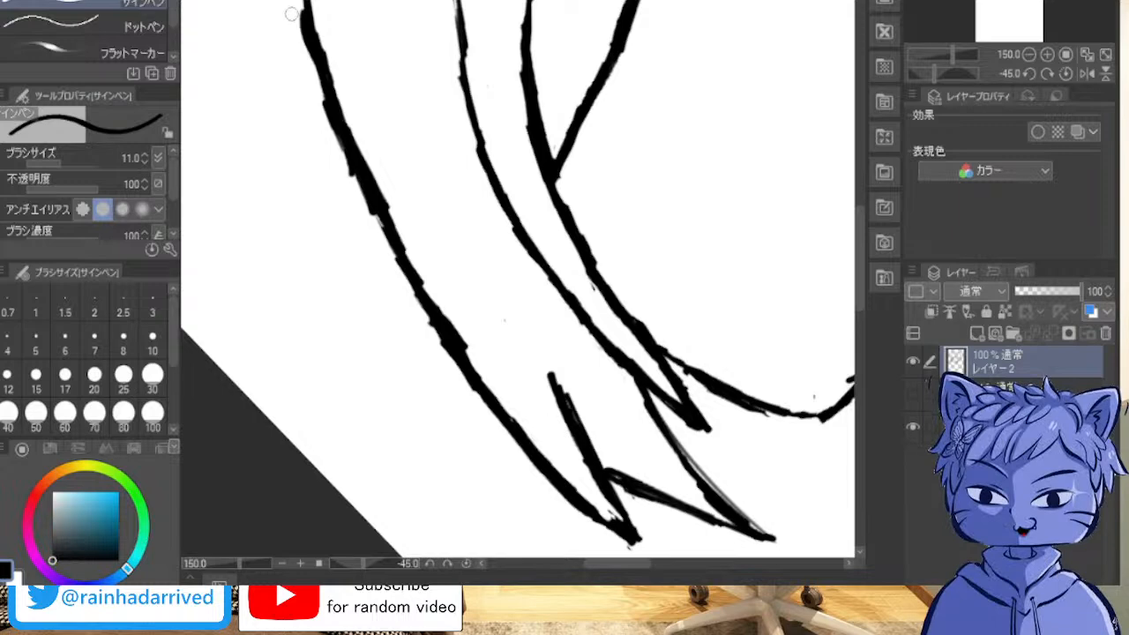
# Step: Trim the outer edge of the thickened hair contour above the lower spike into a thin, even line
pyautogui.moveTo(304, 48); pyautogui.dragTo(304, 17)
pyautogui.moveTo(326, 96); pyautogui.dragTo(313, 58)
pyautogui.moveTo(338, 132); pyautogui.dragTo(325, 93)
pyautogui.moveTo(345, 149)
pyautogui.mouseDown()
pyautogui.moveTo(331, 120)
pyautogui.moveTo(336, 133)
pyautogui.mouseUp()
pyautogui.moveTo(358, 179); pyautogui.dragTo(345, 153)
pyautogui.moveTo(366, 199); pyautogui.dragTo(348, 172)
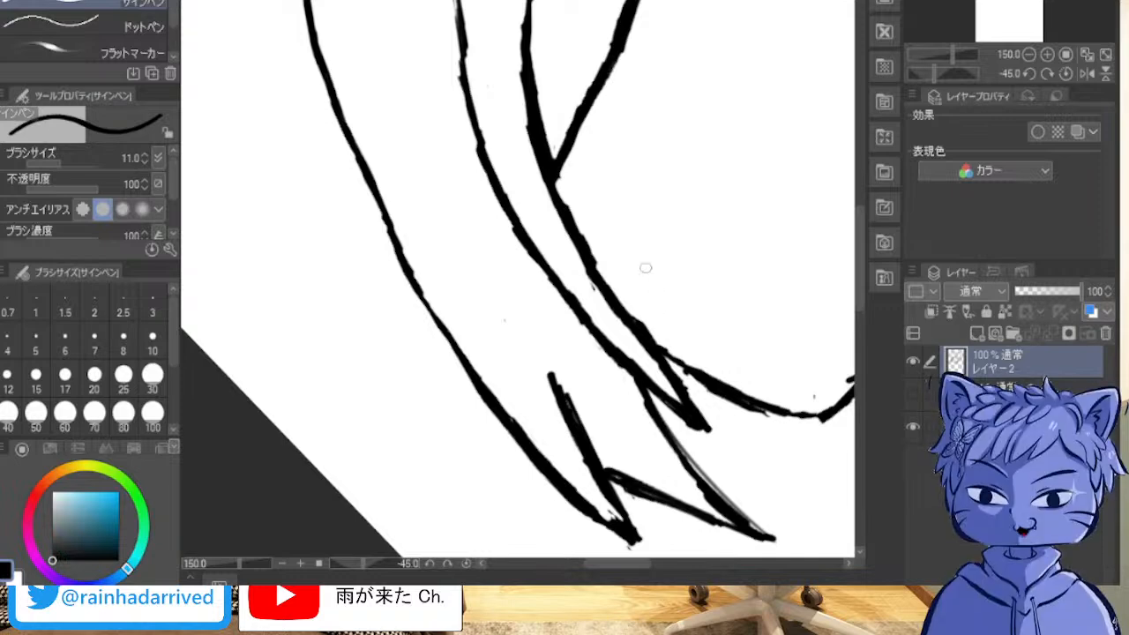
# Step: Build up the outward bend of the left hair contour with overlapping strokes, trim its inner edge, and undo the last two strokes
pyautogui.moveTo(494, 115); pyautogui.dragTo(691, 453)
pyautogui.moveTo(794, 72)
pyautogui.mouseDown()
pyautogui.moveTo(742, 377)
pyautogui.moveTo(558, 322)
pyautogui.moveTo(538, 211)
pyautogui.mouseUp()
pyautogui.scroll(2, 302, 278)
pyautogui.scroll(-11, 302, 278)
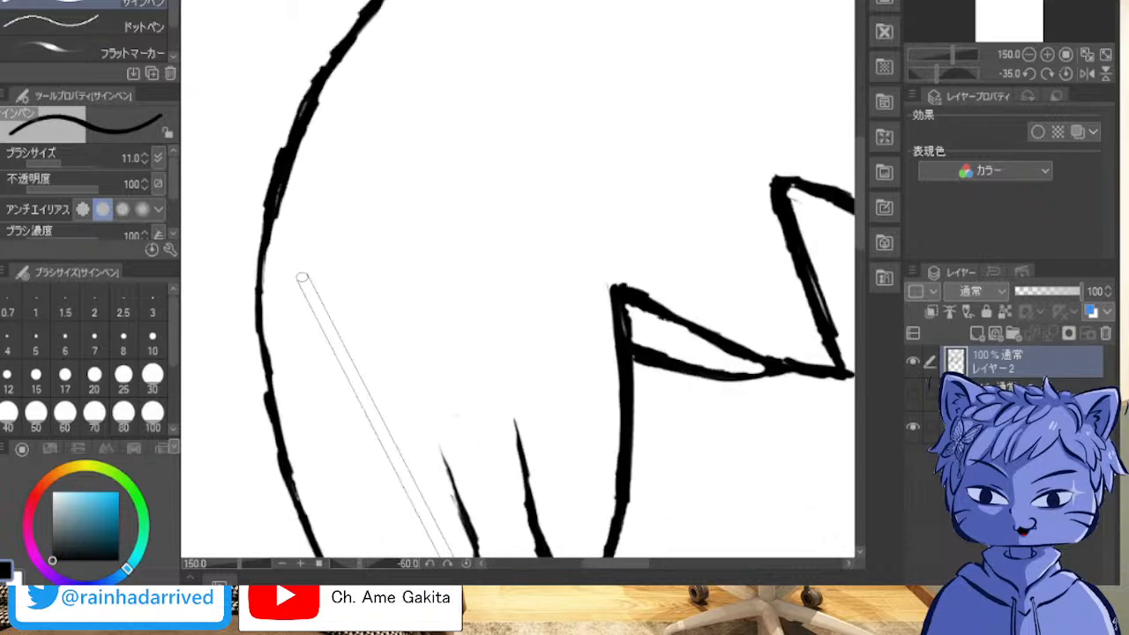
pyautogui.scroll(2, 311, 286)
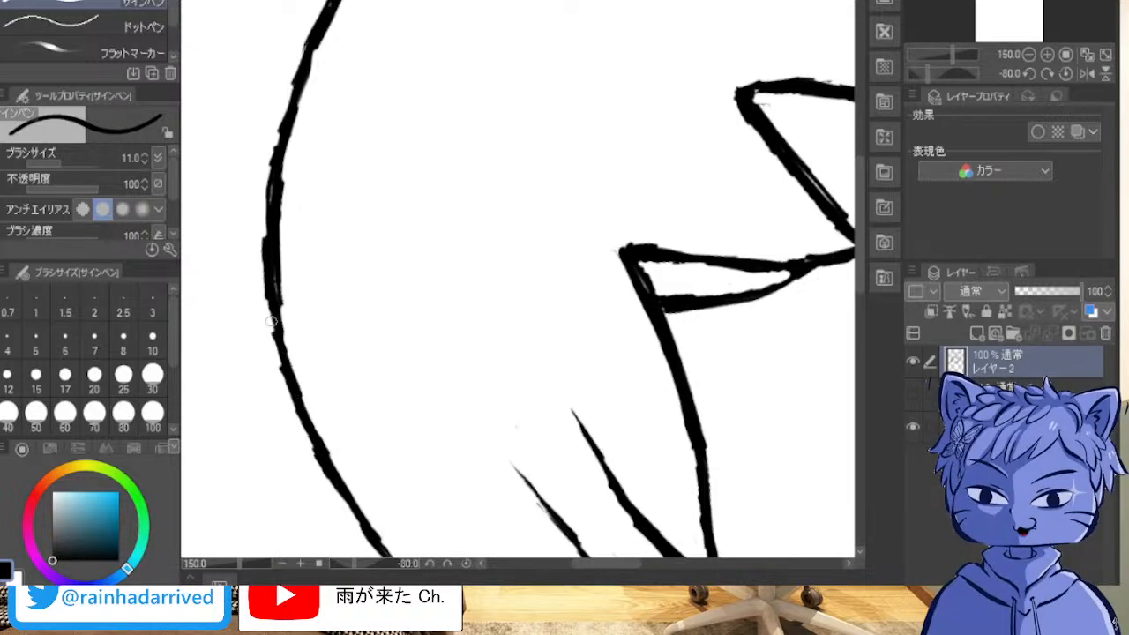
pyautogui.moveTo(263, 255)
pyautogui.mouseDown()
pyautogui.moveTo(271, 297)
pyautogui.moveTo(262, 160)
pyautogui.moveTo(274, 176)
pyautogui.moveTo(313, 19)
pyautogui.mouseUp()
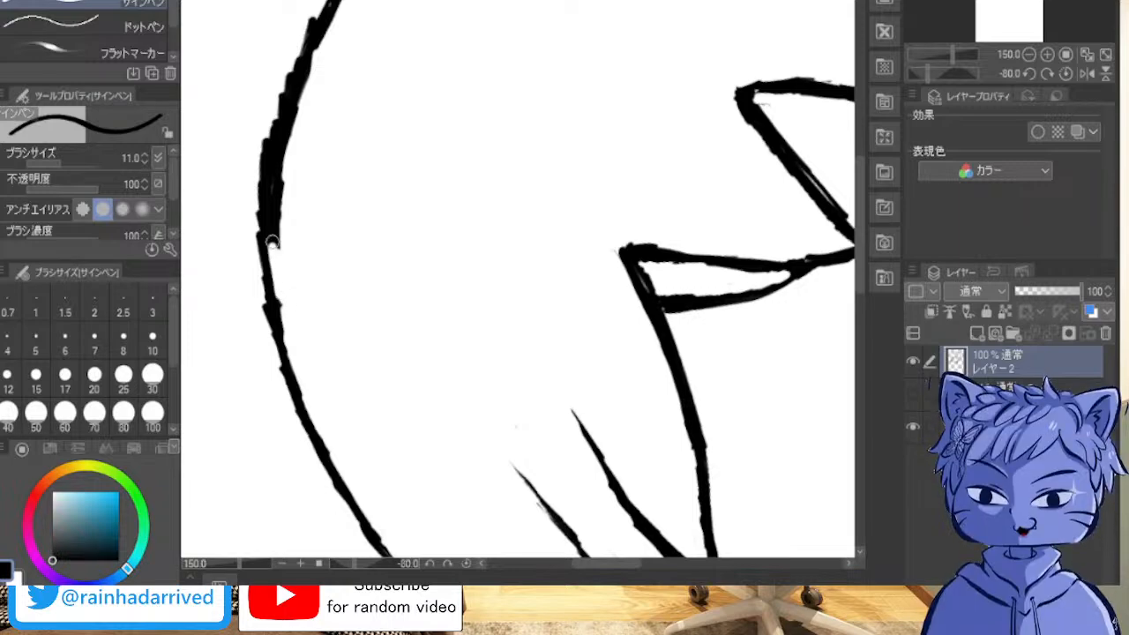
pyautogui.moveTo(274, 208); pyautogui.dragTo(271, 156)
pyautogui.hotkey('ctrl', 'z')
pyautogui.hotkey('ctrl', 'z')
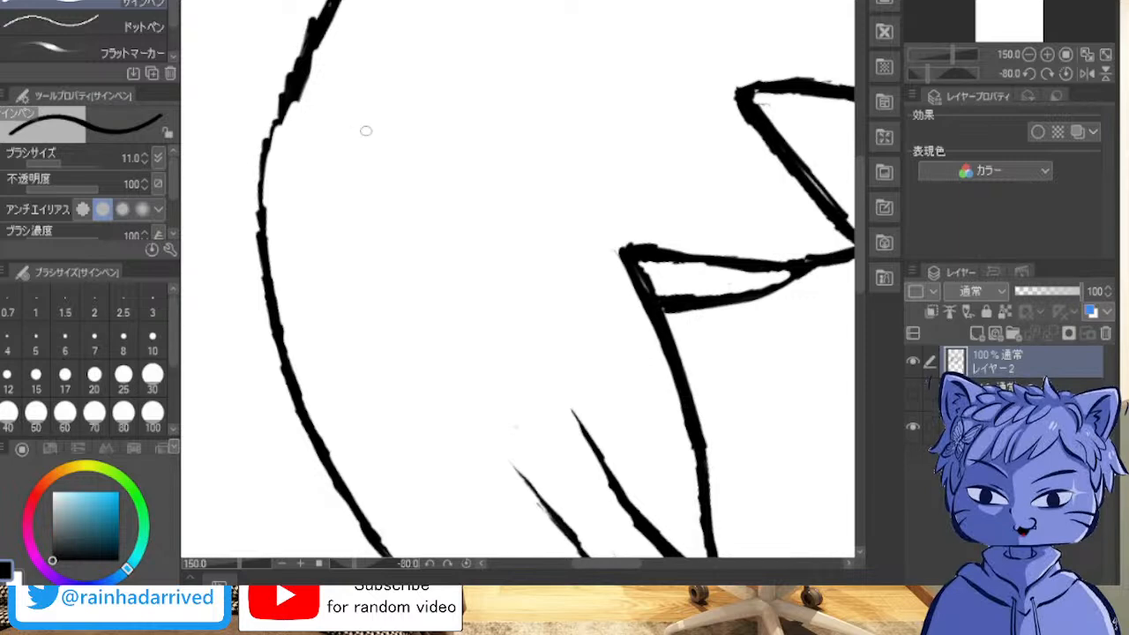
# Step: Redraw the thin stretch of the hair contour's bend and trim both edges into one smooth line
pyautogui.moveTo(293, 113); pyautogui.dragTo(253, 196)
pyautogui.moveTo(264, 146)
pyautogui.mouseDown()
pyautogui.moveTo(253, 196)
pyautogui.moveTo(282, 105)
pyautogui.moveTo(259, 228)
pyautogui.moveTo(262, 180)
pyautogui.moveTo(260, 218)
pyautogui.moveTo(300, 78)
pyautogui.moveTo(256, 194)
pyautogui.moveTo(269, 277)
pyautogui.mouseUp()
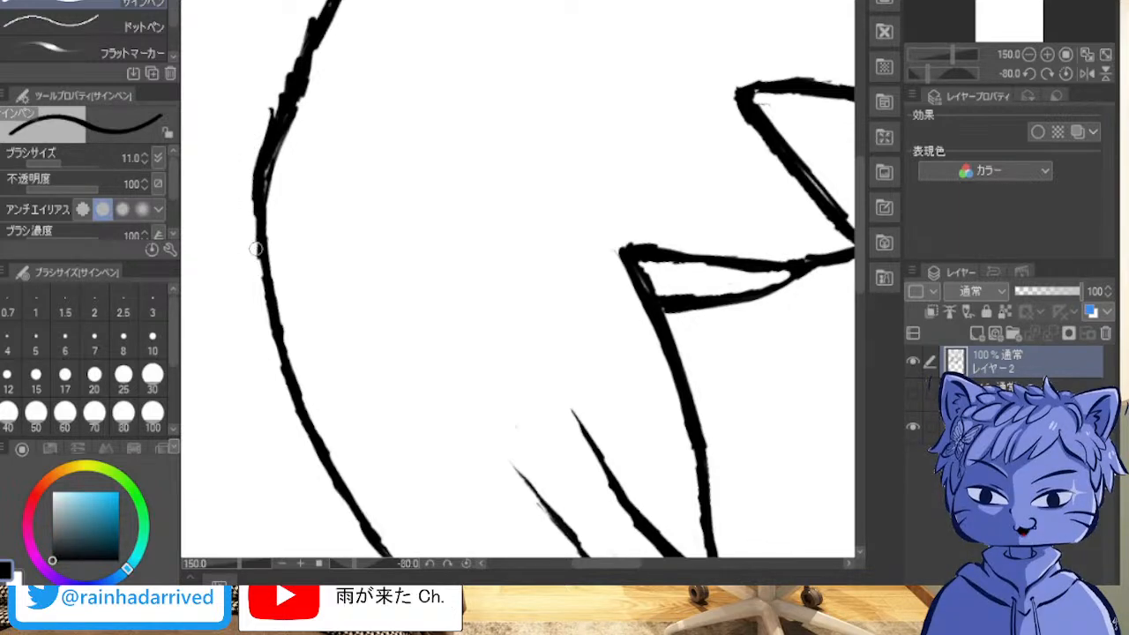
pyautogui.moveTo(255, 258)
pyautogui.mouseDown()
pyautogui.moveTo(254, 193)
pyautogui.moveTo(248, 216)
pyautogui.moveTo(271, 108)
pyautogui.mouseUp()
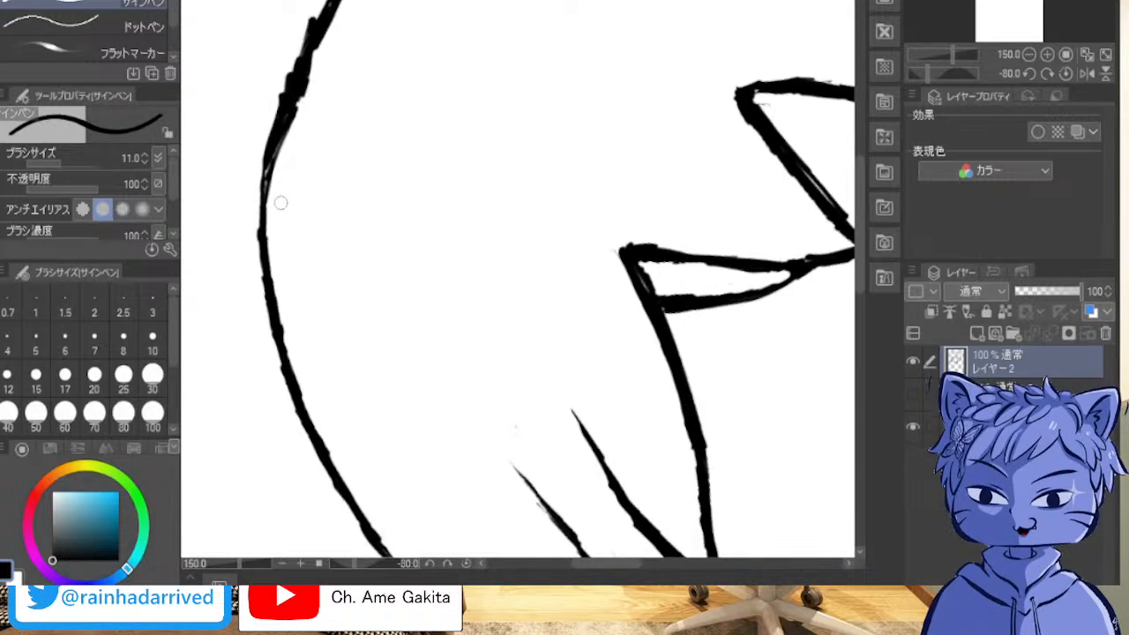
pyautogui.moveTo(272, 201)
pyautogui.mouseDown()
pyautogui.moveTo(280, 137)
pyautogui.moveTo(309, 80)
pyautogui.mouseUp()
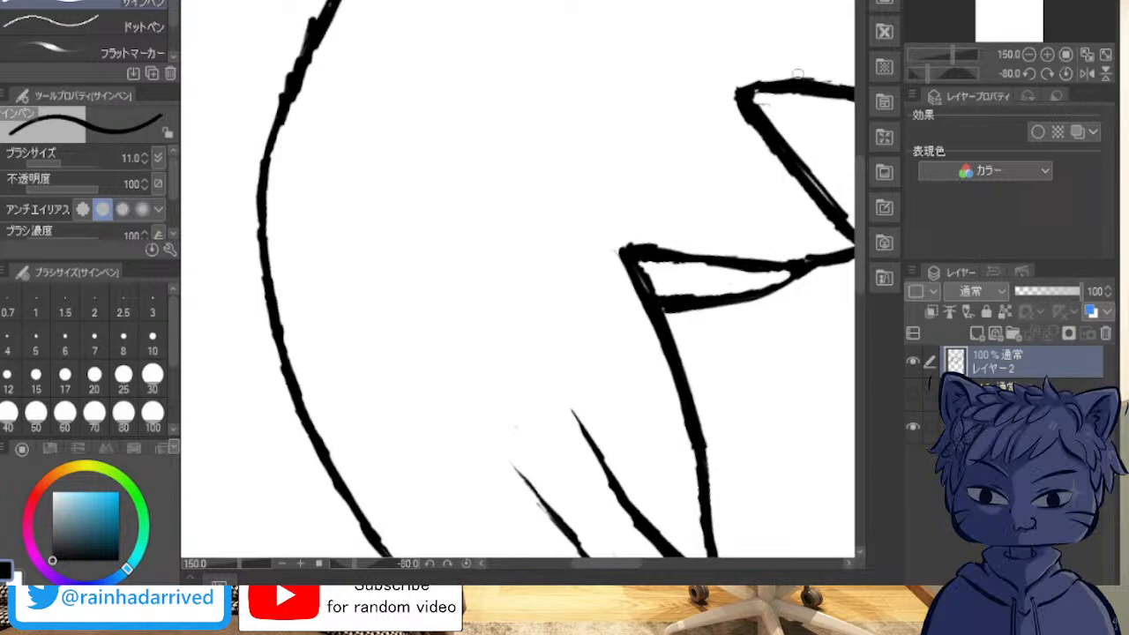
# Step: Erase the lumpy, overlapping stretch of the hair contour just before the crown
pyautogui.moveTo(406, 185)
pyautogui.mouseDown()
pyautogui.moveTo(404, 216)
pyautogui.moveTo(695, 291)
pyautogui.moveTo(700, 475)
pyautogui.moveTo(287, 570)
pyautogui.mouseUp()
pyautogui.moveTo(397, 414)
pyautogui.mouseDown()
pyautogui.moveTo(417, 387)
pyautogui.moveTo(411, 249)
pyautogui.moveTo(729, 84)
pyautogui.moveTo(752, 115)
pyautogui.moveTo(732, 150)
pyautogui.moveTo(748, 151)
pyautogui.mouseUp()
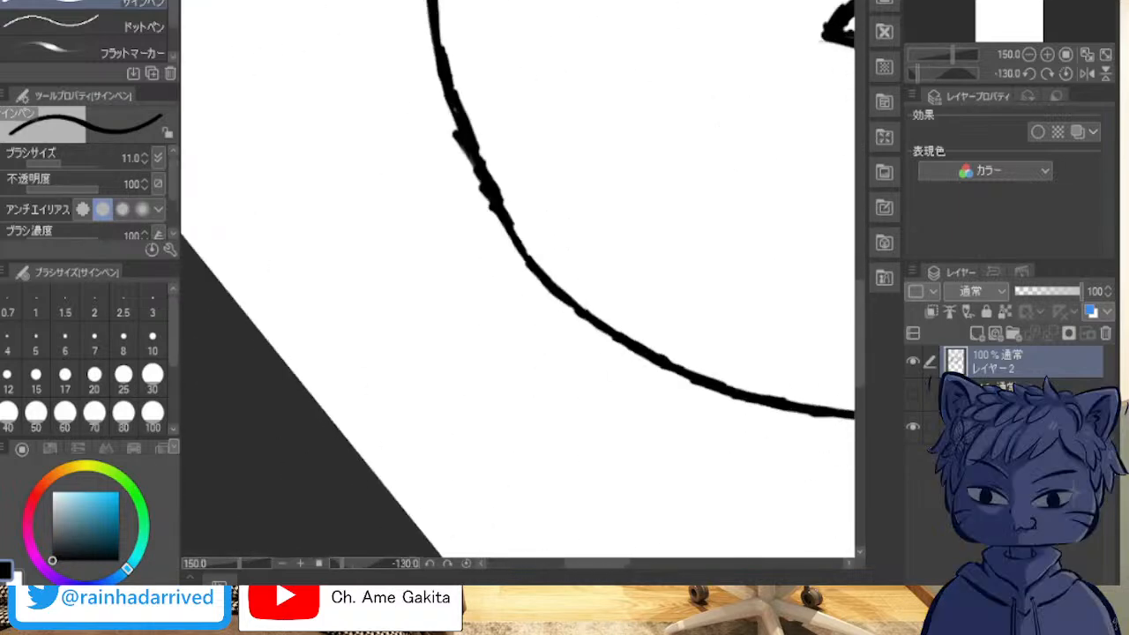
pyautogui.moveTo(388, 265); pyautogui.dragTo(606, 108)
pyautogui.moveTo(758, 300); pyautogui.dragTo(292, 349)
pyautogui.moveTo(653, 371); pyautogui.dragTo(674, 391)
pyautogui.moveTo(397, 221); pyautogui.dragTo(723, 431)
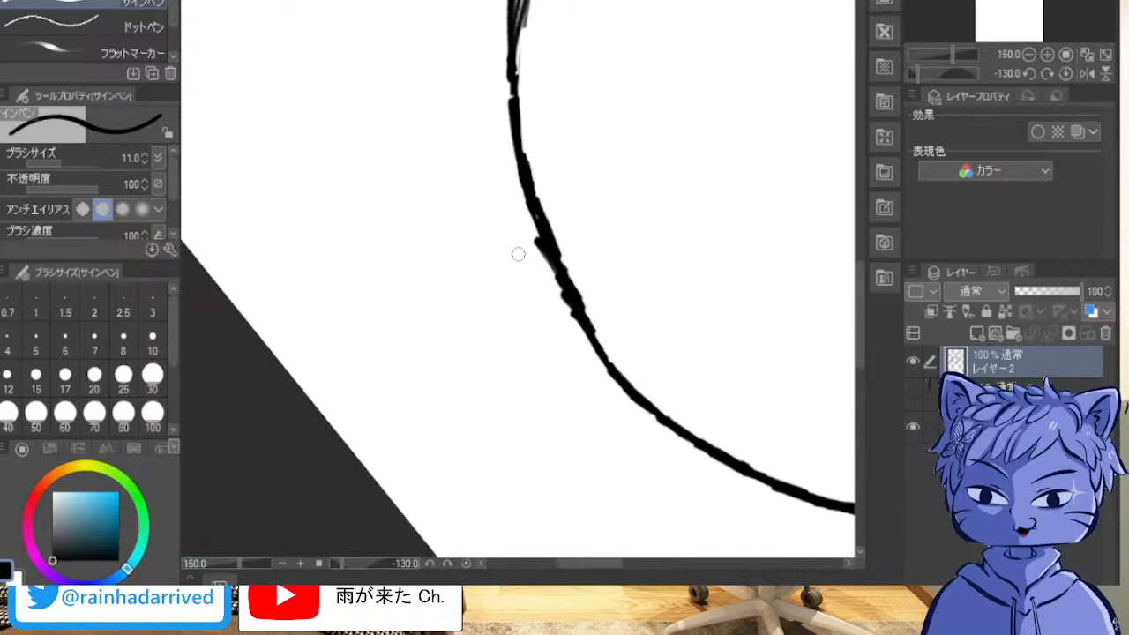
pyautogui.moveTo(573, 267)
pyautogui.mouseDown()
pyautogui.moveTo(559, 243)
pyautogui.moveTo(560, 284)
pyautogui.moveTo(545, 236)
pyautogui.moveTo(585, 323)
pyautogui.mouseUp()
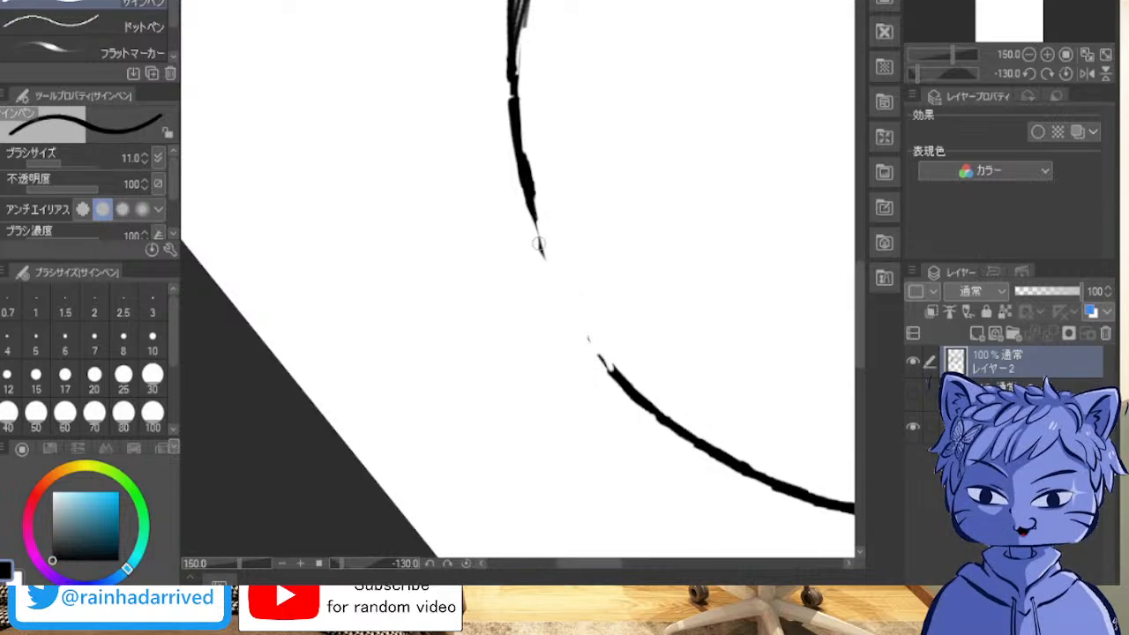
# Step: Redraw the erased stretch of contour with overlapping curved strokes that reconnect both ends
pyautogui.moveTo(527, 197)
pyautogui.mouseDown()
pyautogui.moveTo(571, 317)
pyautogui.moveTo(567, 307)
pyautogui.moveTo(623, 388)
pyautogui.moveTo(569, 270)
pyautogui.moveTo(563, 306)
pyautogui.mouseUp()
pyautogui.moveTo(537, 221)
pyautogui.mouseDown()
pyautogui.moveTo(594, 355)
pyautogui.moveTo(593, 342)
pyautogui.mouseUp()
pyautogui.moveTo(560, 284)
pyautogui.mouseDown()
pyautogui.moveTo(617, 381)
pyautogui.moveTo(531, 146)
pyautogui.mouseUp()
pyautogui.moveTo(519, 107); pyautogui.dragTo(531, 179)
pyautogui.moveTo(524, 127); pyautogui.dragTo(543, 255)
pyautogui.moveTo(531, 188); pyautogui.dragTo(566, 291)
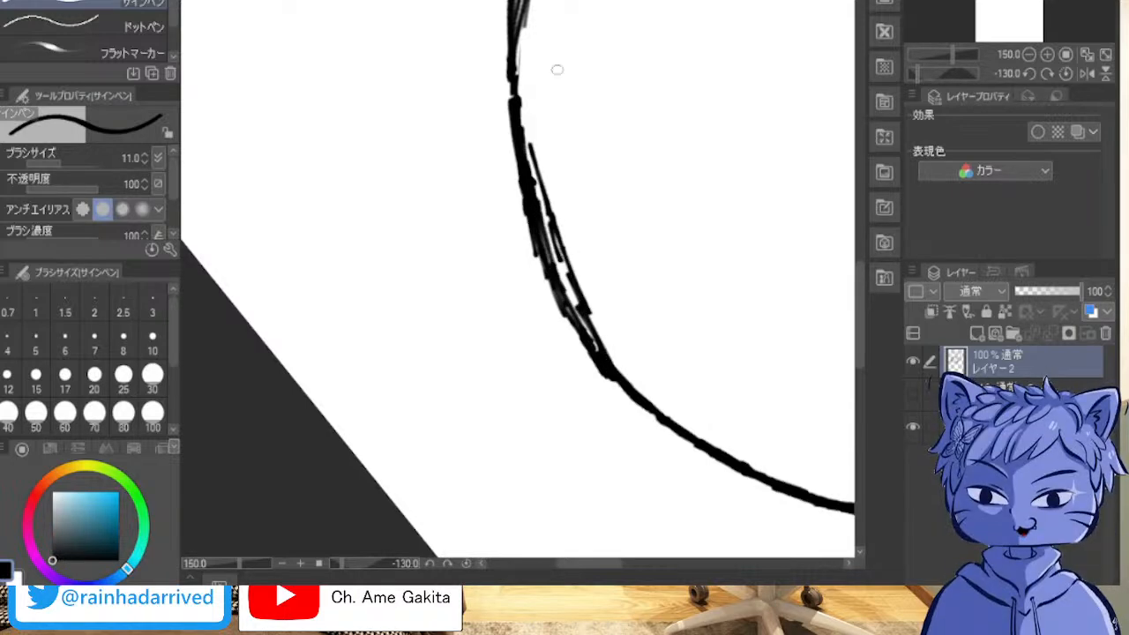
# Step: Erase the stray strokes along the inner and outer edges of the redrawn curve
pyautogui.moveTo(548, 146); pyautogui.dragTo(549, 210)
pyautogui.moveTo(541, 150)
pyautogui.mouseDown()
pyautogui.moveTo(565, 261)
pyautogui.moveTo(612, 361)
pyautogui.moveTo(566, 252)
pyautogui.moveTo(567, 278)
pyautogui.moveTo(625, 379)
pyautogui.mouseUp()
pyautogui.moveTo(530, 249); pyautogui.dragTo(523, 194)
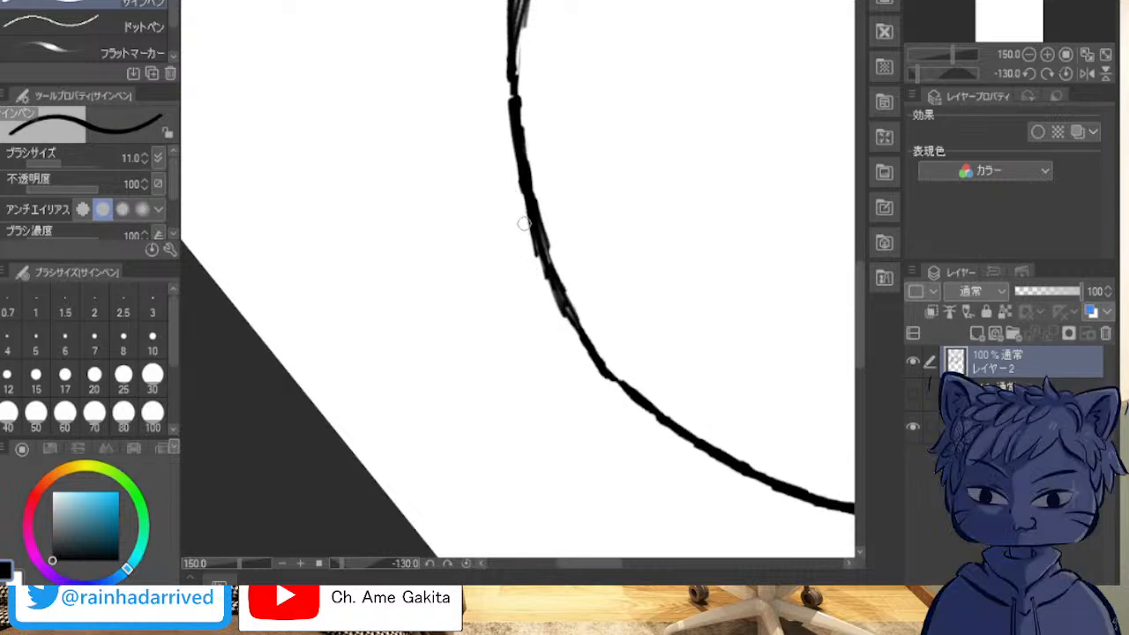
pyautogui.moveTo(515, 154); pyautogui.dragTo(519, 192)
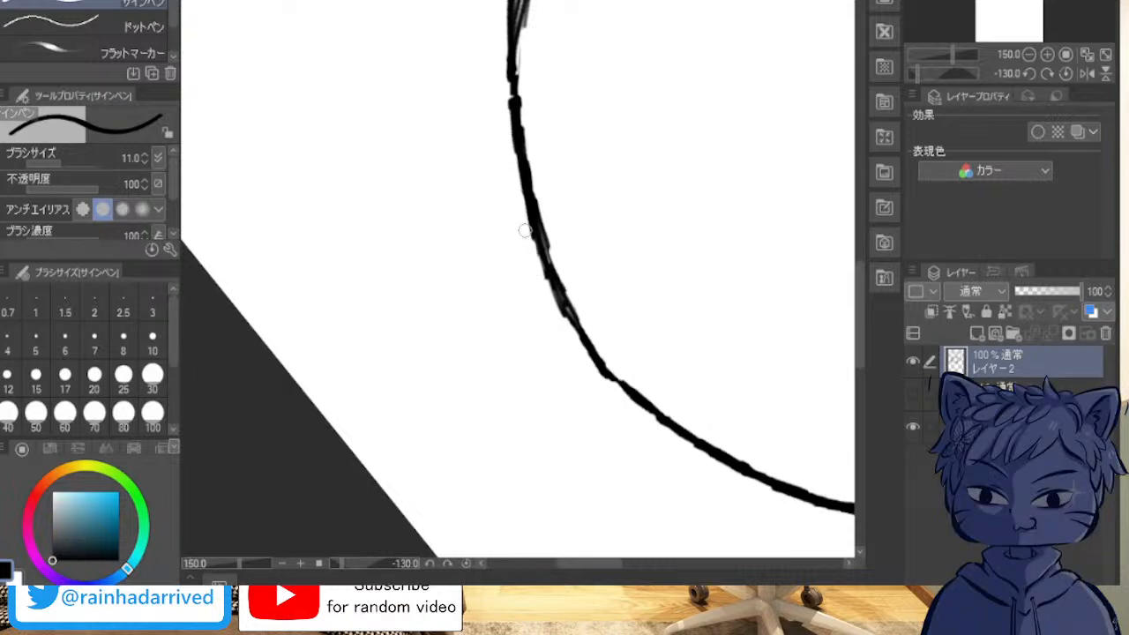
pyautogui.moveTo(572, 349); pyautogui.dragTo(529, 148)
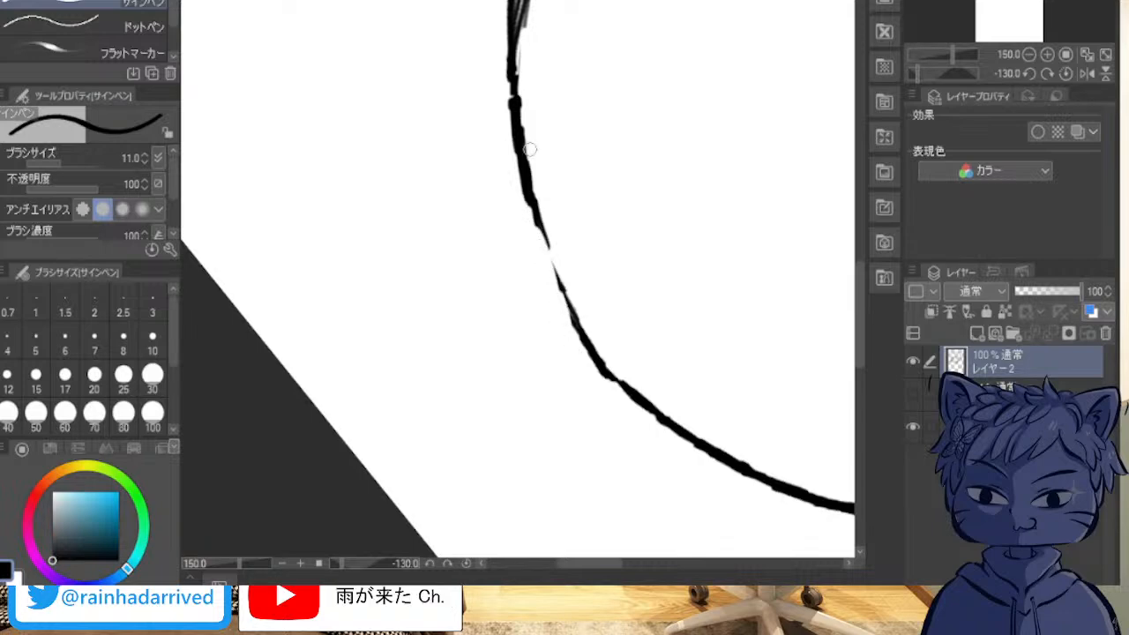
# Step: Close the gap in the redrawn curve and blend it into the adjoining contour as an even line
pyautogui.moveTo(540, 234)
pyautogui.mouseDown()
pyautogui.moveTo(547, 278)
pyautogui.moveTo(536, 223)
pyautogui.moveTo(571, 313)
pyautogui.moveTo(543, 227)
pyautogui.moveTo(563, 284)
pyautogui.mouseUp()
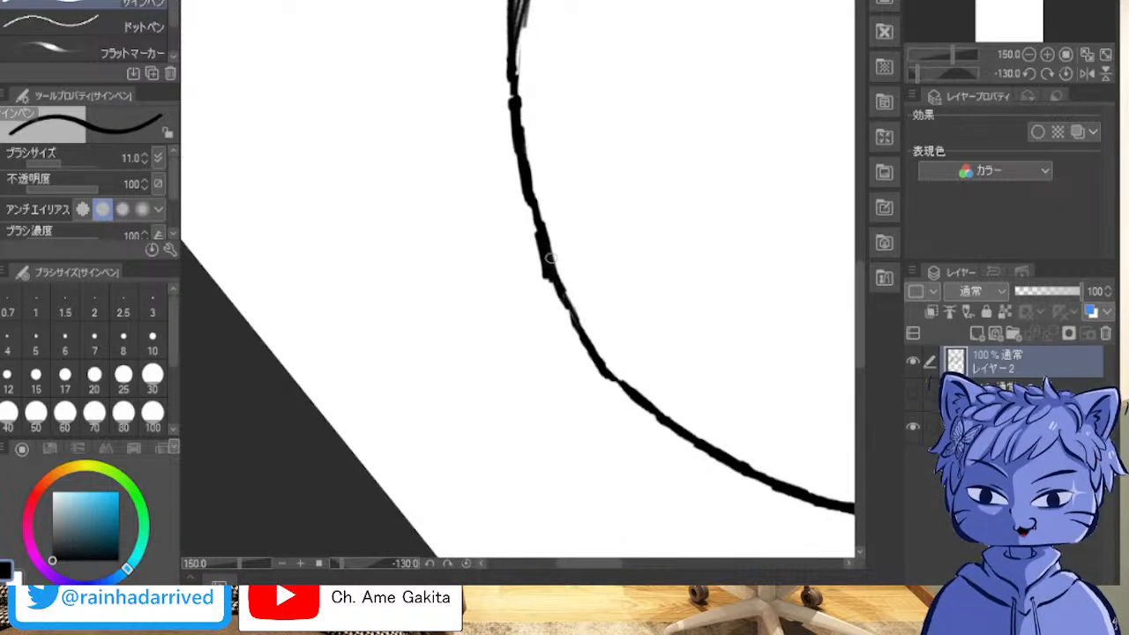
pyautogui.moveTo(536, 206)
pyautogui.mouseDown()
pyautogui.moveTo(572, 314)
pyautogui.moveTo(548, 262)
pyautogui.moveTo(644, 411)
pyautogui.mouseUp()
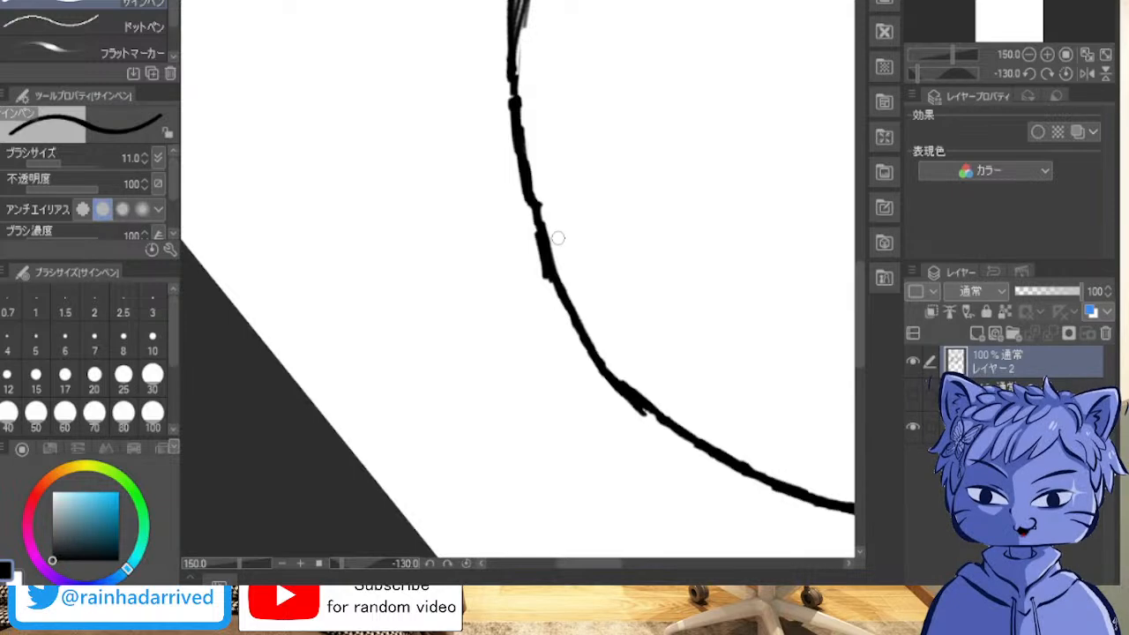
pyautogui.moveTo(646, 409); pyautogui.dragTo(731, 469)
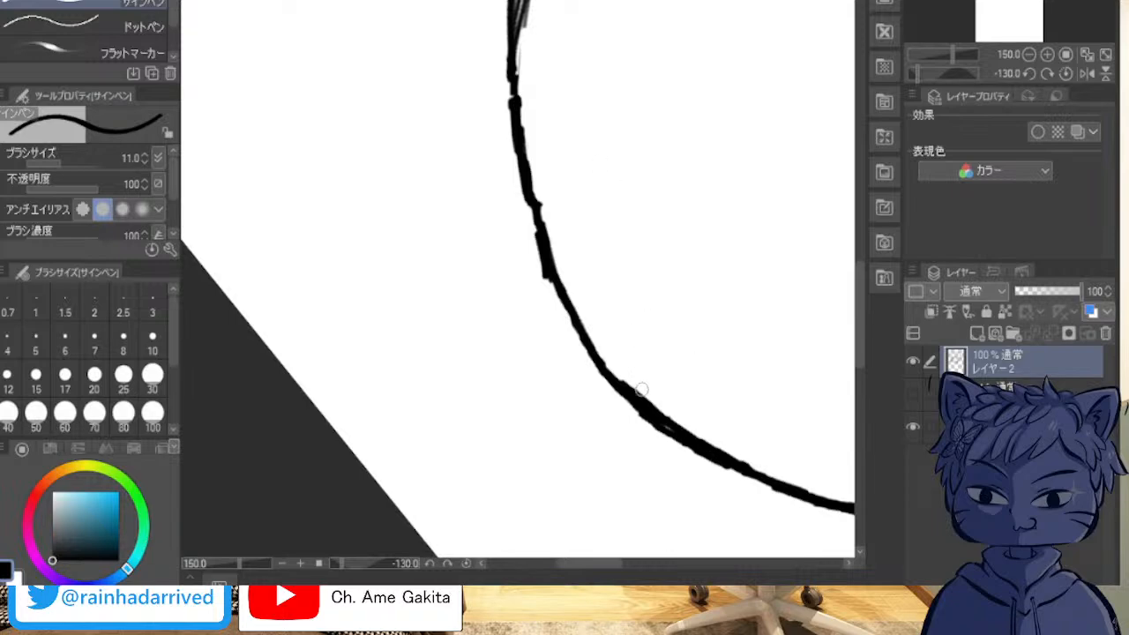
pyautogui.moveTo(632, 387); pyautogui.dragTo(741, 457)
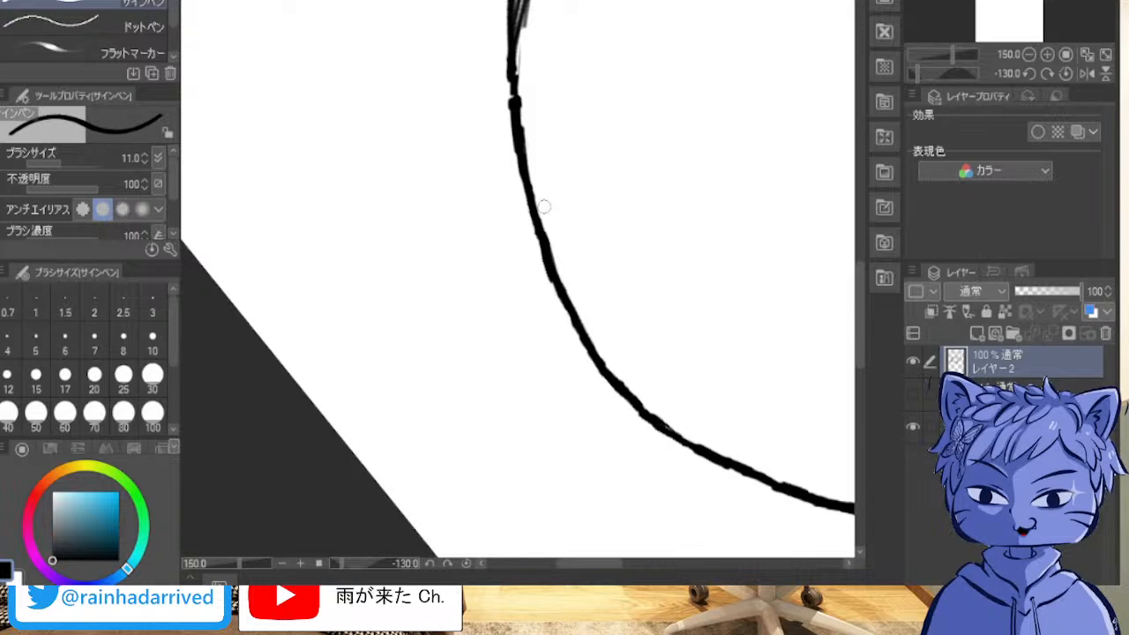
# Step: Ink a bold continuous line through the loose sketchy strokes of the crown outline, joining the cleaned hair contour
pyautogui.keyDown('shift'); pyautogui.scroll(2, 554, 154); pyautogui.keyUp('shift')
pyautogui.keyDown('shift'); pyautogui.scroll(-11, 553, 127); pyautogui.keyUp('shift')
pyautogui.keyDown('shift'); pyautogui.scroll(2, 553, 127); pyautogui.keyUp('shift')
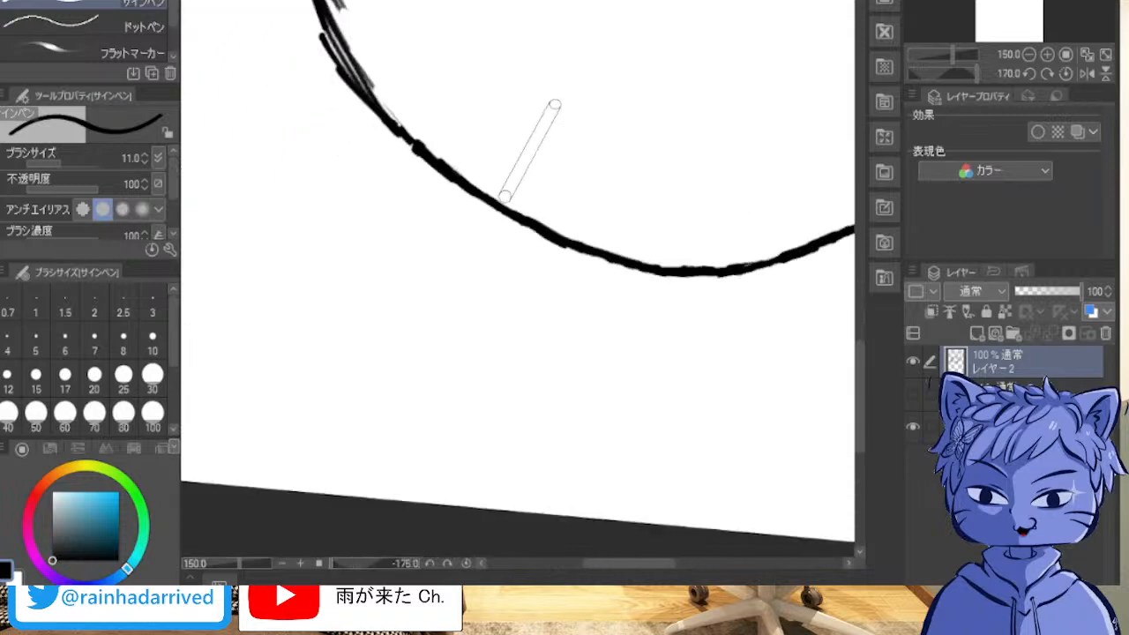
pyautogui.scroll(10, 518, 279)
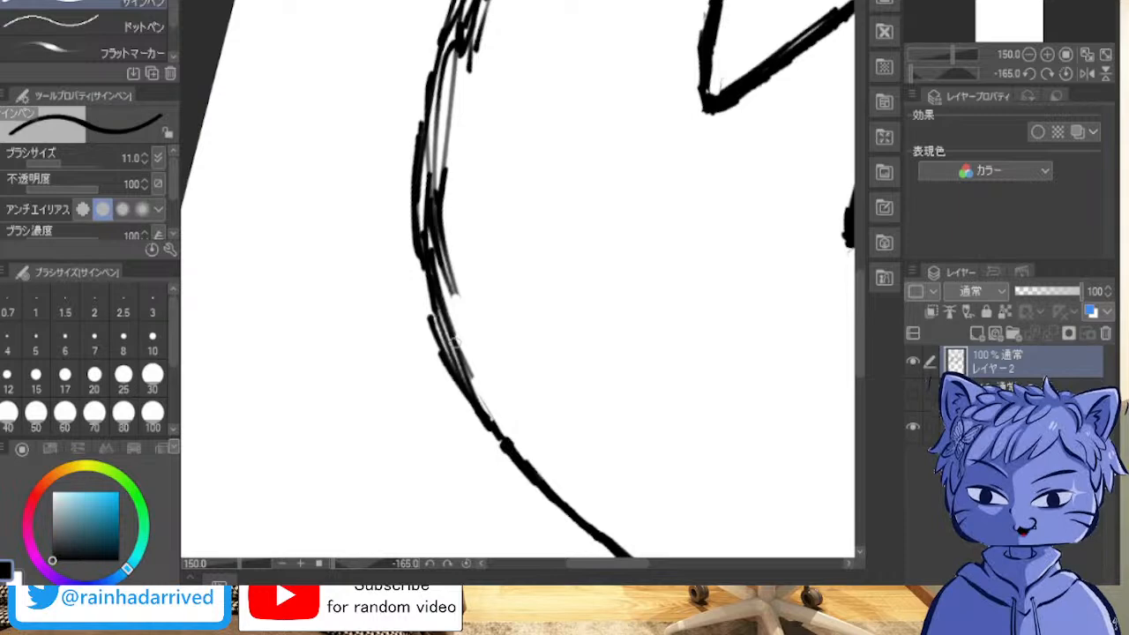
pyautogui.moveTo(504, 444)
pyautogui.mouseDown()
pyautogui.moveTo(452, 330)
pyautogui.moveTo(452, 353)
pyautogui.moveTo(439, 265)
pyautogui.moveTo(436, 181)
pyautogui.moveTo(462, 26)
pyautogui.moveTo(448, 70)
pyautogui.mouseUp()
pyautogui.moveTo(482, 7)
pyautogui.mouseDown()
pyautogui.moveTo(439, 163)
pyautogui.moveTo(463, 22)
pyautogui.moveTo(438, 141)
pyautogui.moveTo(441, 310)
pyautogui.moveTo(432, 230)
pyautogui.moveTo(467, 372)
pyautogui.moveTo(518, 460)
pyautogui.mouseUp()
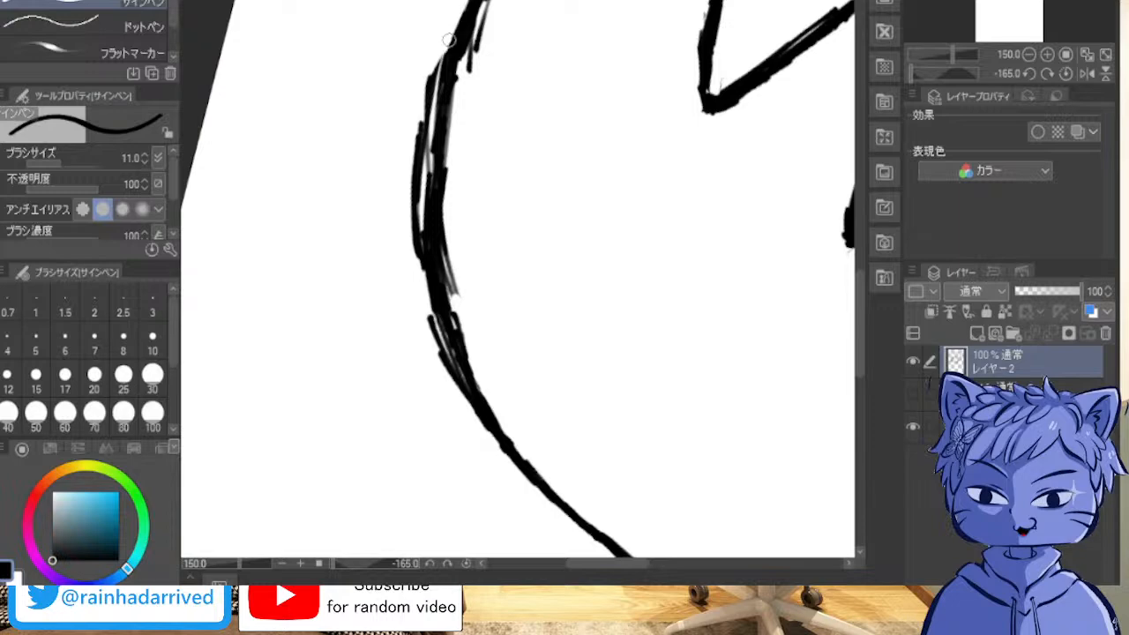
# Step: Erase the stray strokes along the outer edge of the head contour curve, from its upper bend down to the lower slope
pyautogui.moveTo(426, 103); pyautogui.dragTo(411, 238)
pyautogui.moveTo(411, 154)
pyautogui.mouseDown()
pyautogui.moveTo(413, 238)
pyautogui.moveTo(418, 228)
pyautogui.mouseUp()
pyautogui.moveTo(424, 130); pyautogui.dragTo(417, 217)
pyautogui.moveTo(422, 138); pyautogui.dragTo(422, 209)
pyautogui.moveTo(423, 136)
pyautogui.mouseDown()
pyautogui.moveTo(427, 300)
pyautogui.moveTo(453, 396)
pyautogui.mouseUp()
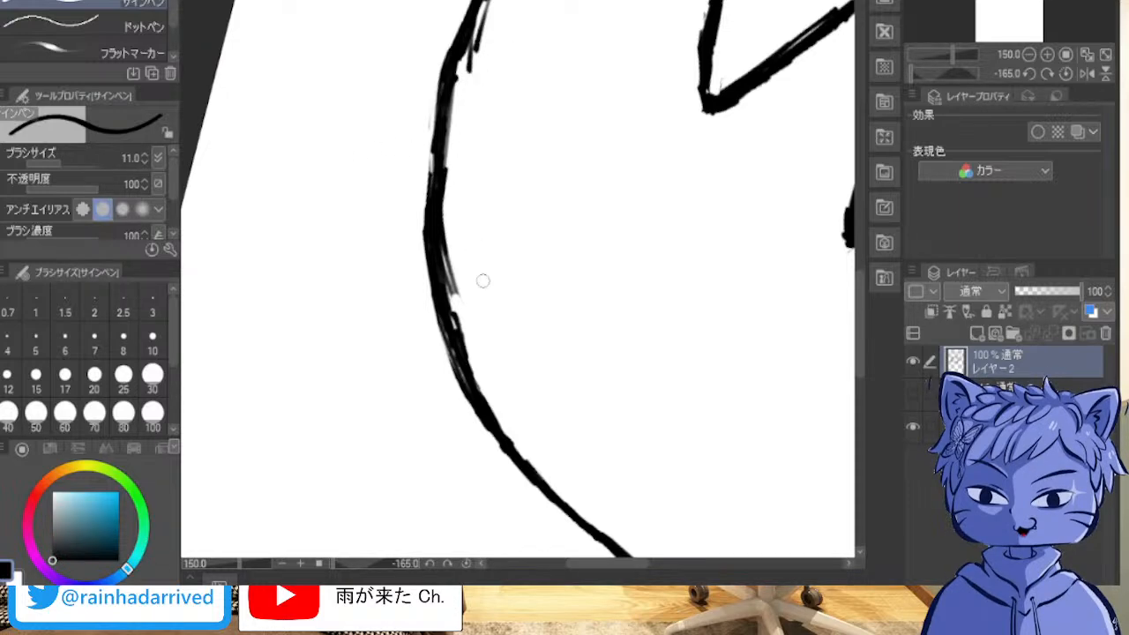
# Step: Erase the stray strokes inside the head contour curve and even out its lower stretch into a thinner, solid line
pyautogui.moveTo(472, 290)
pyautogui.mouseDown()
pyautogui.moveTo(456, 292)
pyautogui.moveTo(450, 175)
pyautogui.moveTo(448, 200)
pyautogui.mouseUp()
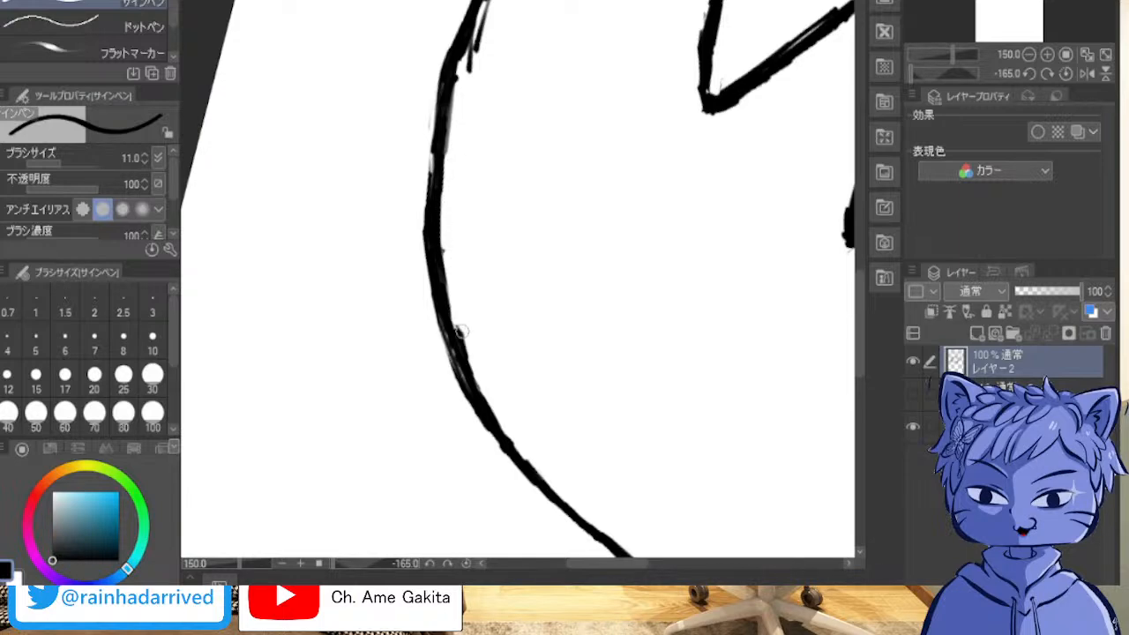
pyautogui.moveTo(472, 303)
pyautogui.mouseDown()
pyautogui.moveTo(475, 357)
pyautogui.moveTo(463, 329)
pyautogui.moveTo(461, 342)
pyautogui.moveTo(502, 425)
pyautogui.mouseUp()
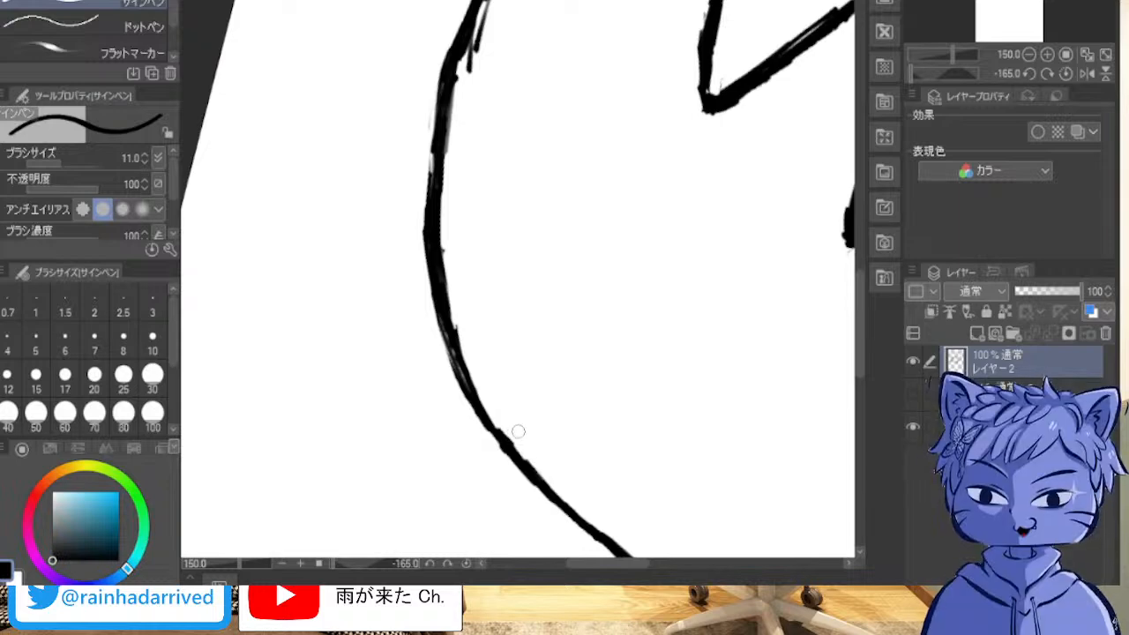
pyautogui.moveTo(481, 53)
pyautogui.mouseDown()
pyautogui.moveTo(476, 22)
pyautogui.moveTo(473, 33)
pyautogui.moveTo(484, 7)
pyautogui.mouseUp()
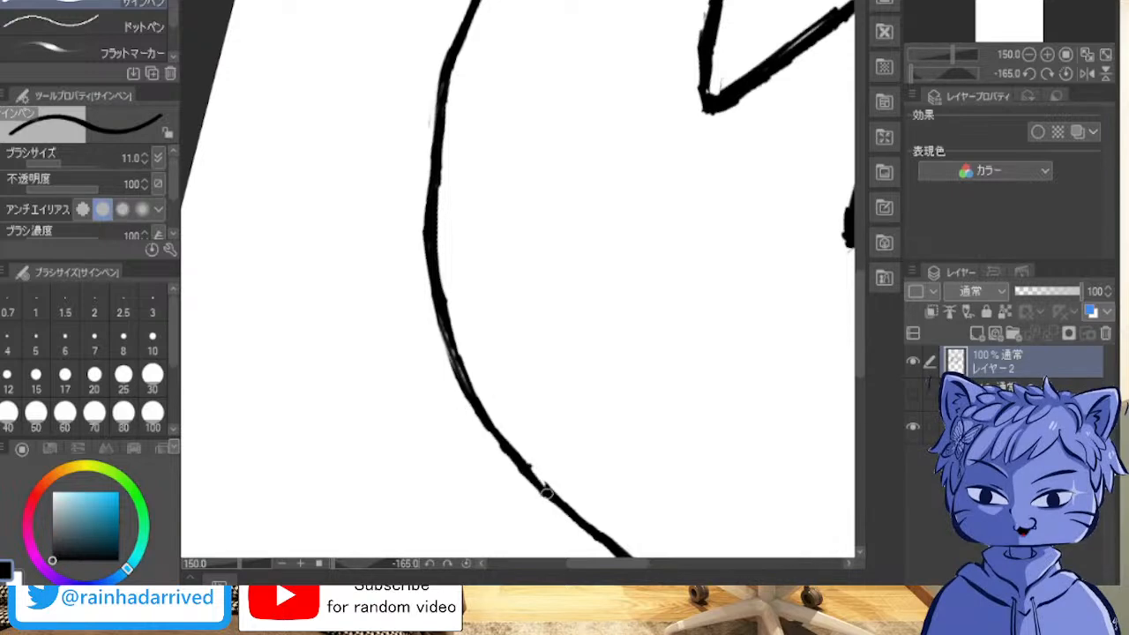
pyautogui.moveTo(447, 319)
pyautogui.mouseDown()
pyautogui.moveTo(465, 389)
pyautogui.moveTo(448, 336)
pyautogui.moveTo(494, 434)
pyautogui.moveTo(500, 442)
pyautogui.moveTo(473, 398)
pyautogui.moveTo(552, 500)
pyautogui.mouseUp()
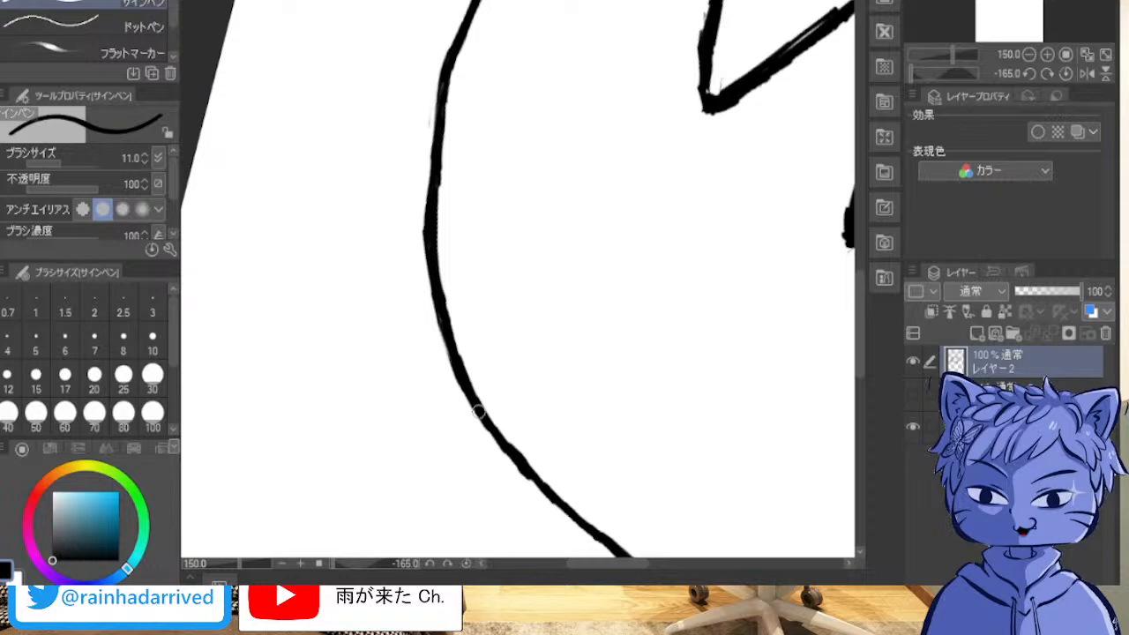
# Step: Replace the loose strokes at the lower end of the outer hair contour with one clean line ending in a pointed hair tip
pyautogui.scroll(2, 516, 200)
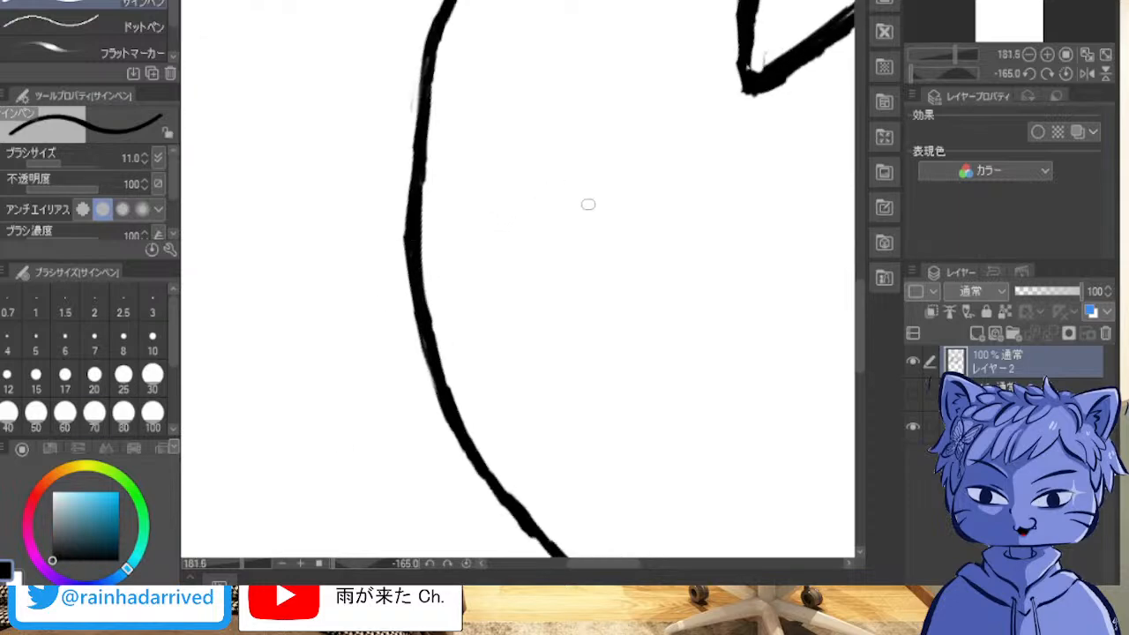
pyautogui.scroll(-1, 519, 219)
pyautogui.scroll(-3, 688, 182)
pyautogui.scroll(7, 697, 180)
pyautogui.scroll(4, 674, 177)
pyautogui.moveTo(423, 380); pyautogui.dragTo(843, 529)
pyautogui.moveTo(264, 353)
pyautogui.mouseDown()
pyautogui.moveTo(843, 190)
pyautogui.moveTo(265, 371)
pyautogui.moveTo(25, 479)
pyautogui.mouseUp()
pyautogui.moveTo(518, 278); pyautogui.dragTo(574, 333)
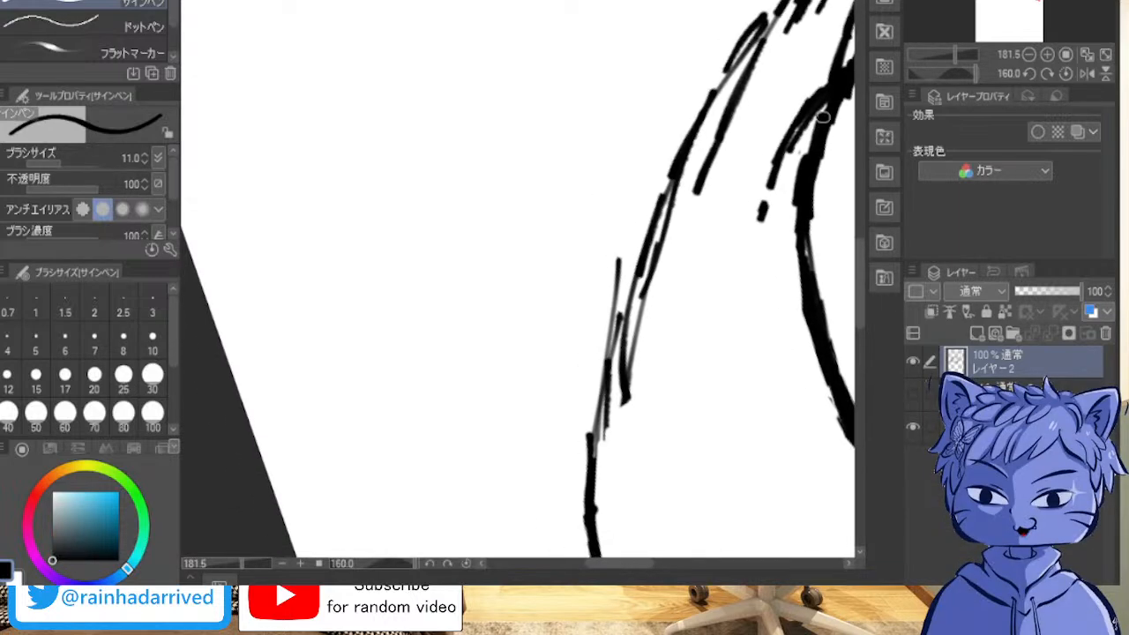
pyautogui.moveTo(697, 195)
pyautogui.mouseDown()
pyautogui.moveTo(811, 360)
pyautogui.moveTo(193, 302)
pyautogui.moveTo(155, 510)
pyautogui.mouseUp()
pyautogui.scroll(-3, 692, 148)
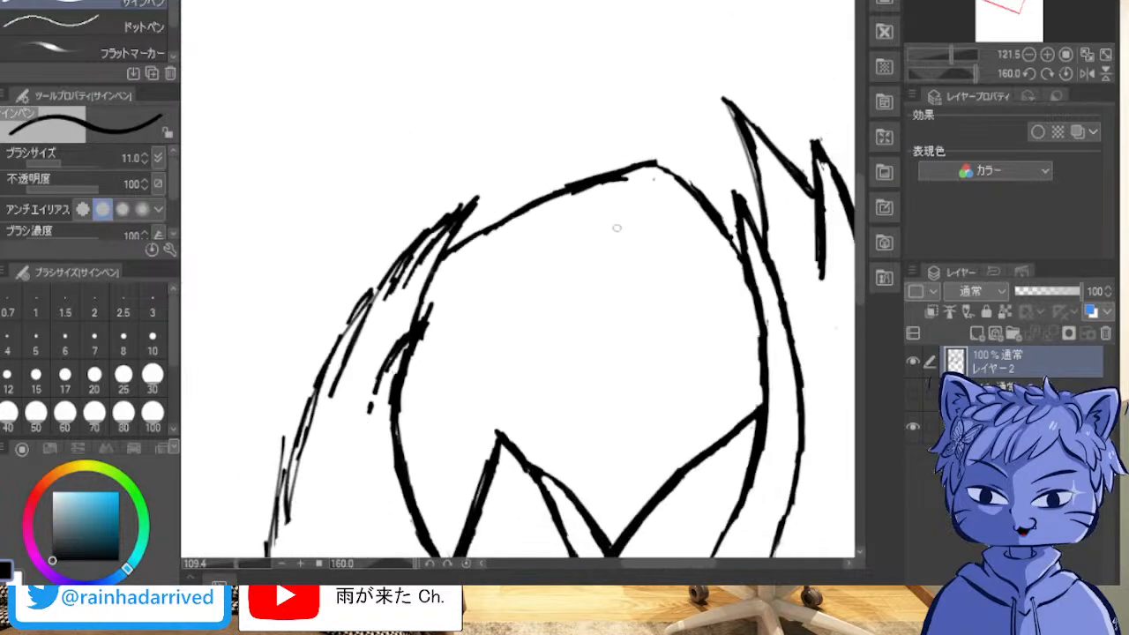
pyautogui.moveTo(529, 212)
pyautogui.mouseDown()
pyautogui.moveTo(433, 488)
pyautogui.moveTo(727, 76)
pyautogui.moveTo(722, 54)
pyautogui.mouseUp()
pyautogui.scroll(2, 603, 233)
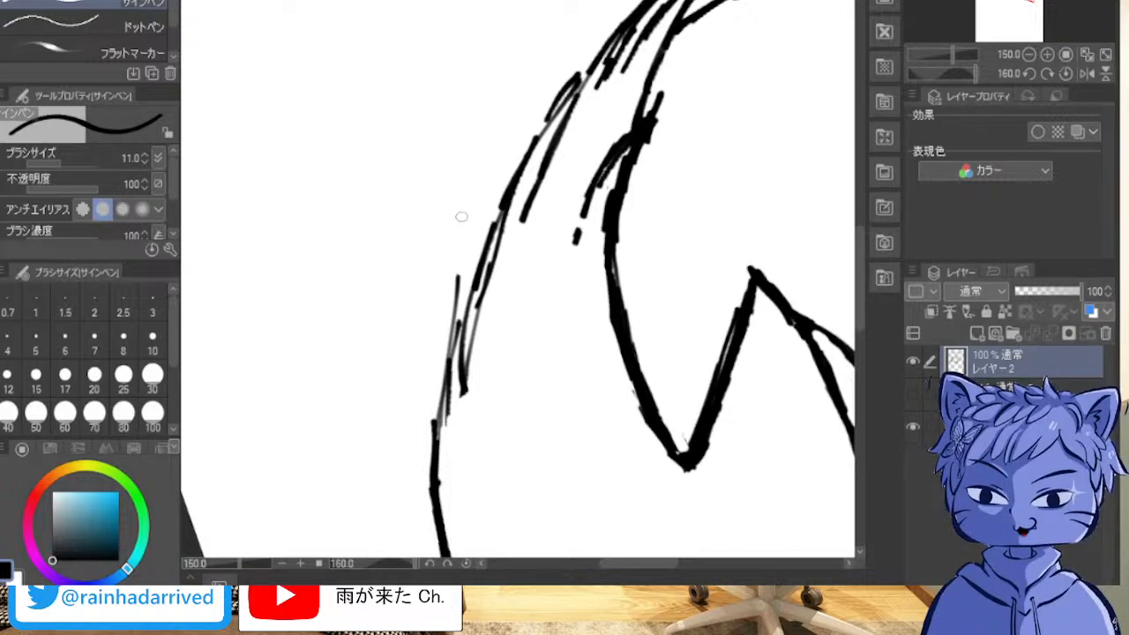
pyautogui.moveTo(460, 310)
pyautogui.mouseDown()
pyautogui.moveTo(455, 283)
pyautogui.moveTo(436, 423)
pyautogui.moveTo(461, 269)
pyautogui.moveTo(470, 408)
pyautogui.mouseUp()
pyautogui.moveTo(469, 408)
pyautogui.mouseDown()
pyautogui.moveTo(474, 325)
pyautogui.moveTo(465, 394)
pyautogui.mouseUp()
pyautogui.moveTo(465, 393)
pyautogui.mouseDown()
pyautogui.moveTo(480, 282)
pyautogui.moveTo(468, 336)
pyautogui.moveTo(446, 348)
pyautogui.moveTo(442, 439)
pyautogui.moveTo(467, 288)
pyautogui.moveTo(445, 388)
pyautogui.moveTo(450, 354)
pyautogui.mouseUp()
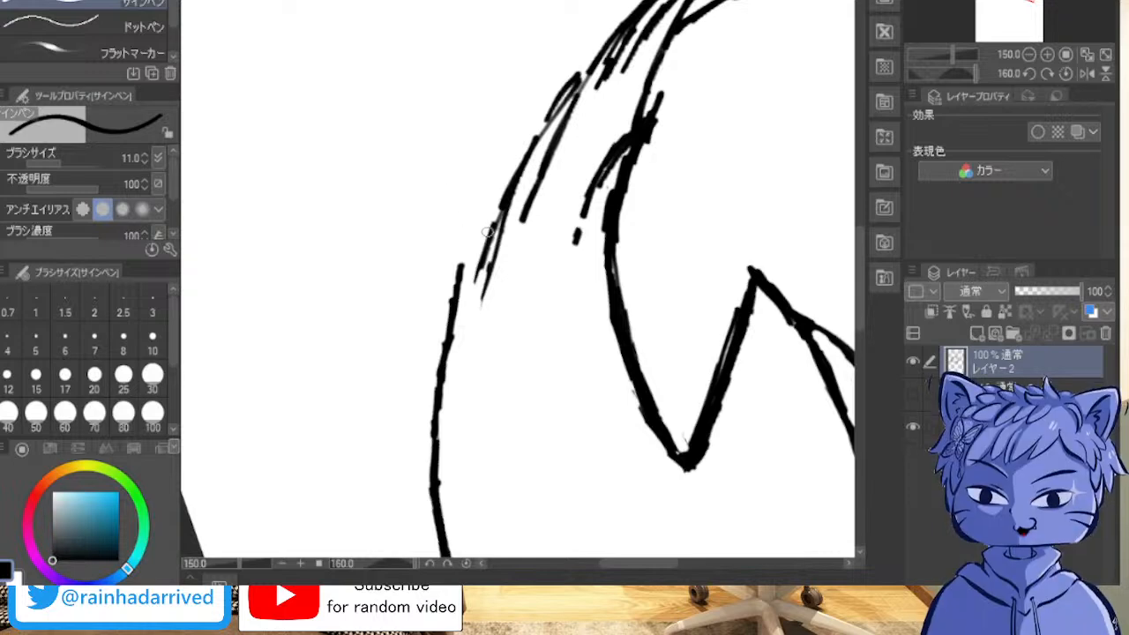
pyautogui.moveTo(462, 267); pyautogui.dragTo(479, 403)
pyautogui.moveTo(469, 318); pyautogui.dragTo(479, 400)
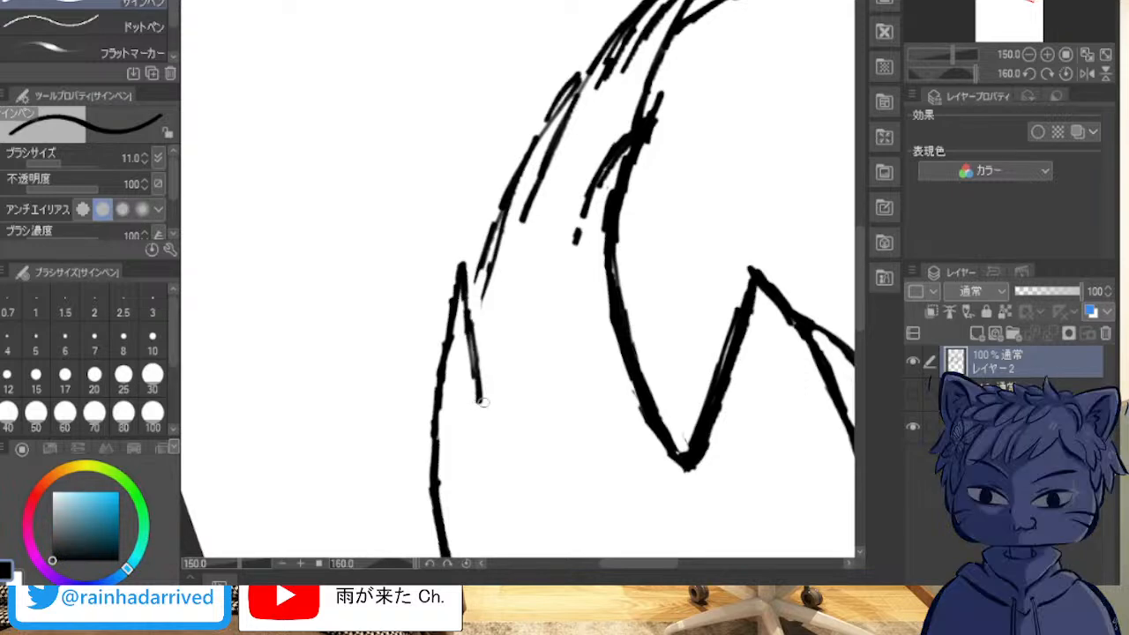
# Step: Ink the outer hair contour upward from the new hair tip as one solid curve, merging the loose parallel strokes
pyautogui.moveTo(469, 321); pyautogui.dragTo(508, 187)
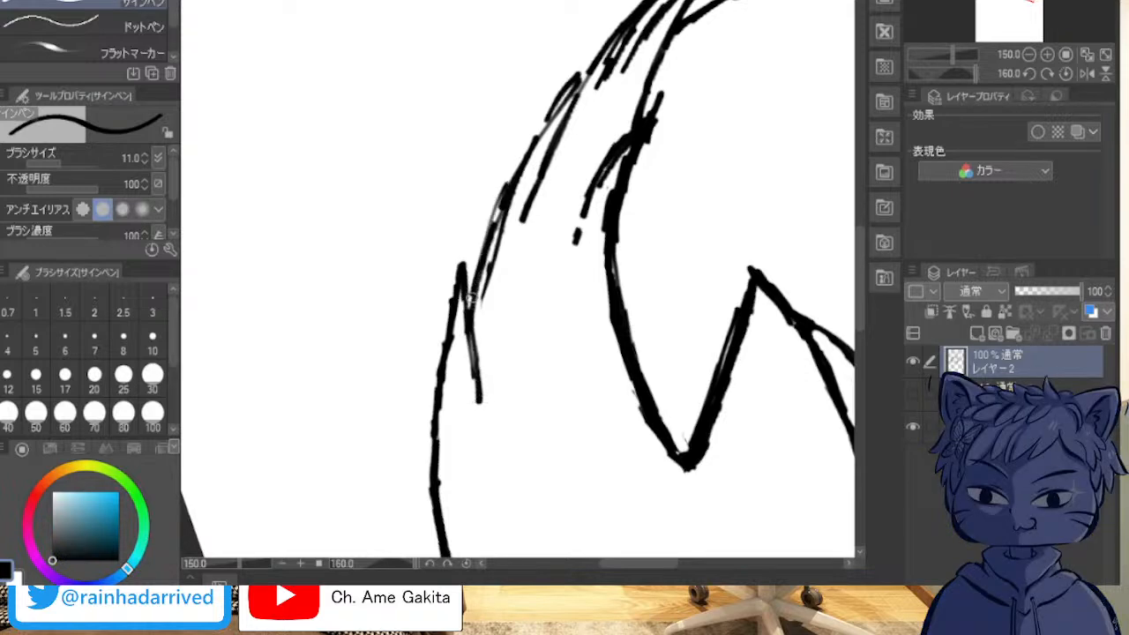
pyautogui.moveTo(498, 230); pyautogui.dragTo(543, 128)
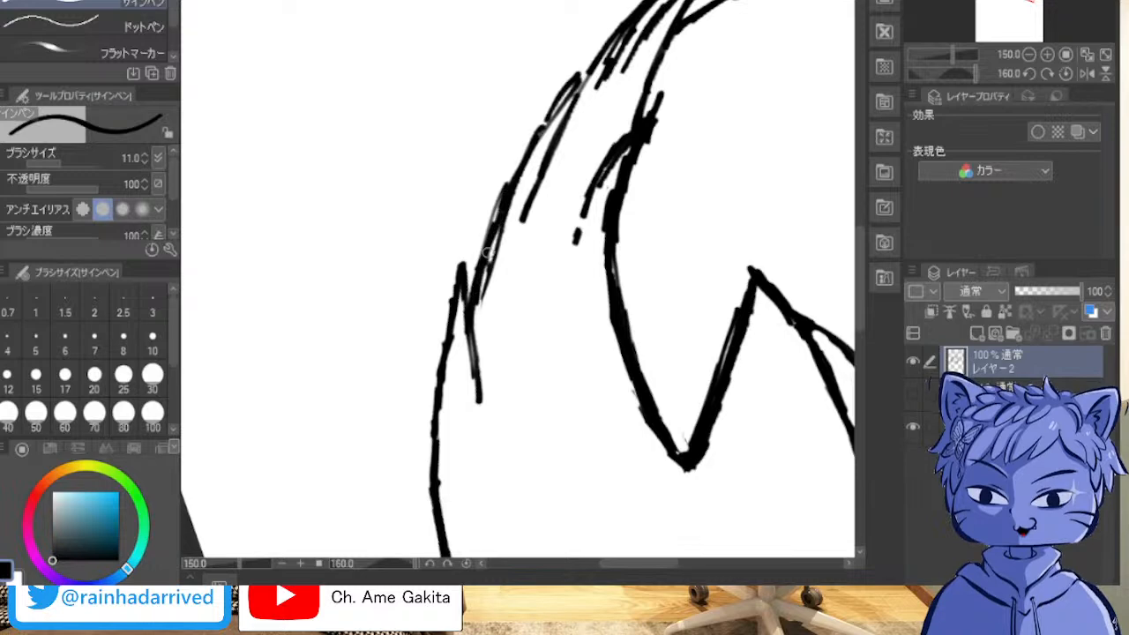
pyautogui.moveTo(501, 226); pyautogui.dragTo(524, 167)
pyautogui.moveTo(505, 213); pyautogui.dragTo(532, 138)
pyautogui.moveTo(504, 207); pyautogui.dragTo(548, 107)
pyautogui.moveTo(515, 183); pyautogui.dragTo(571, 84)
pyautogui.moveTo(547, 123)
pyautogui.mouseDown()
pyautogui.moveTo(585, 72)
pyautogui.moveTo(500, 208)
pyautogui.moveTo(517, 162)
pyautogui.mouseUp()
pyautogui.moveTo(501, 211); pyautogui.dragTo(534, 135)
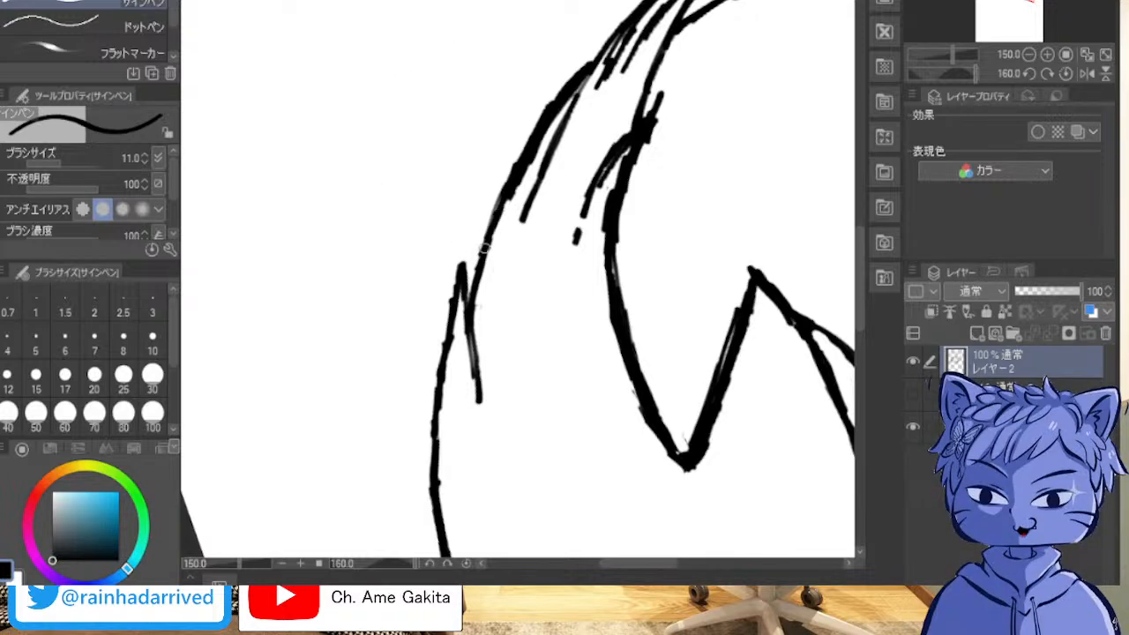
# Step: Thin the inked outer hair contour and redraw the inner strand line so it joins the contour above
pyautogui.moveTo(482, 271); pyautogui.dragTo(521, 170)
pyautogui.moveTo(494, 235); pyautogui.dragTo(530, 154)
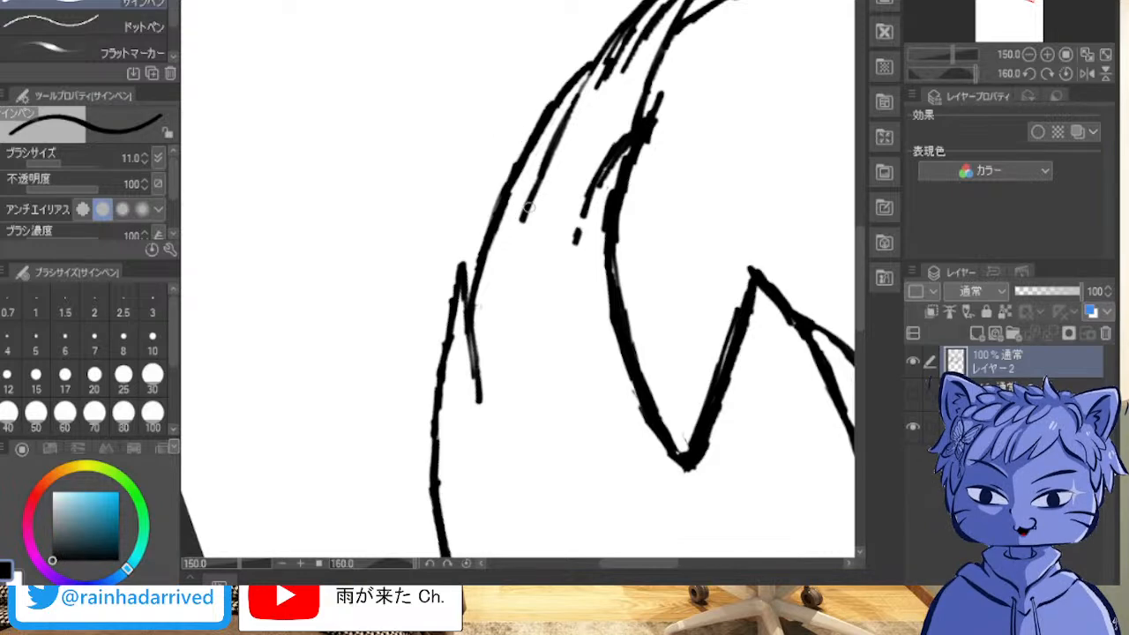
pyautogui.moveTo(529, 209); pyautogui.dragTo(518, 234)
pyautogui.moveTo(537, 182)
pyautogui.mouseDown()
pyautogui.moveTo(561, 118)
pyautogui.moveTo(554, 143)
pyautogui.moveTo(612, 41)
pyautogui.mouseUp()
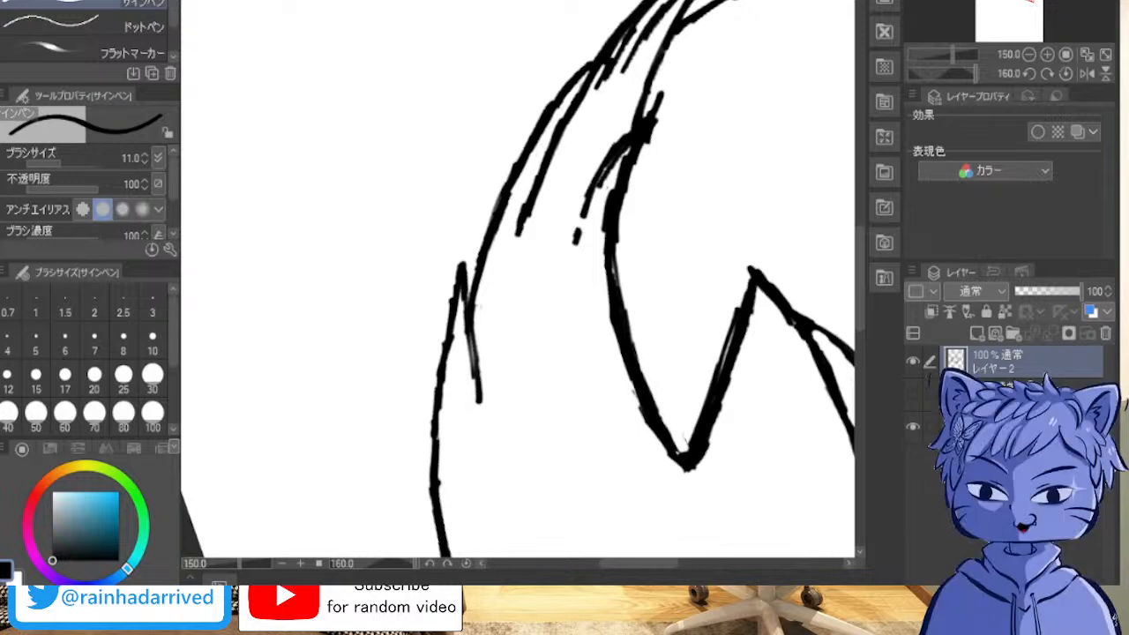
# Step: Erase the excess thickness and rough strokes along the straight inner side of the large fringe spike
pyautogui.moveTo(705, 53); pyautogui.dragTo(590, 7)
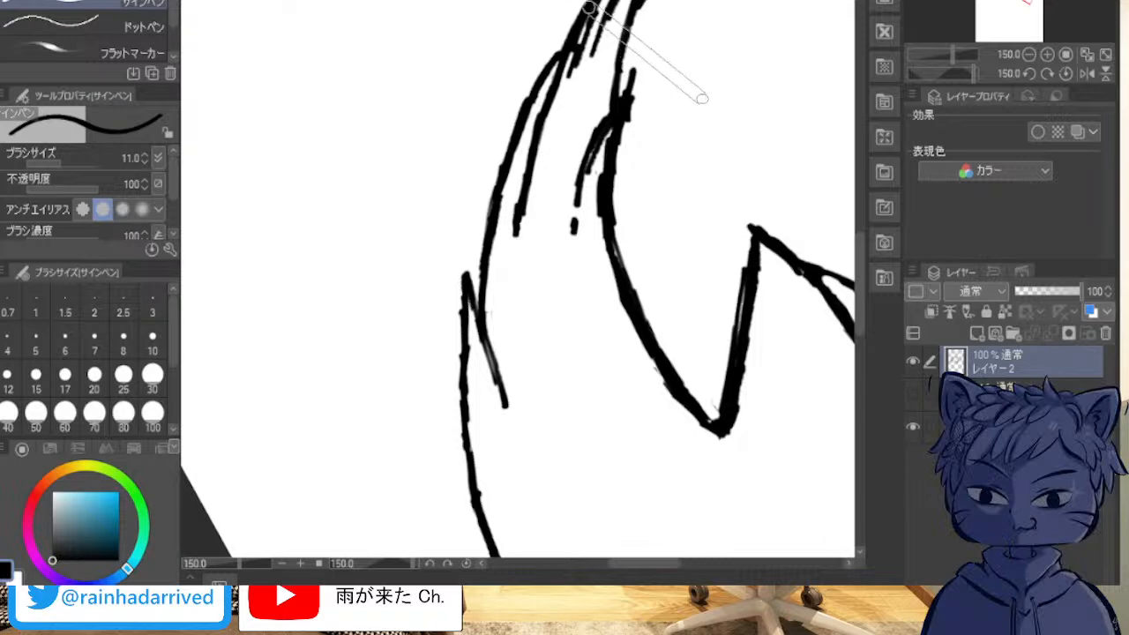
pyautogui.moveTo(666, 37); pyautogui.dragTo(704, 63)
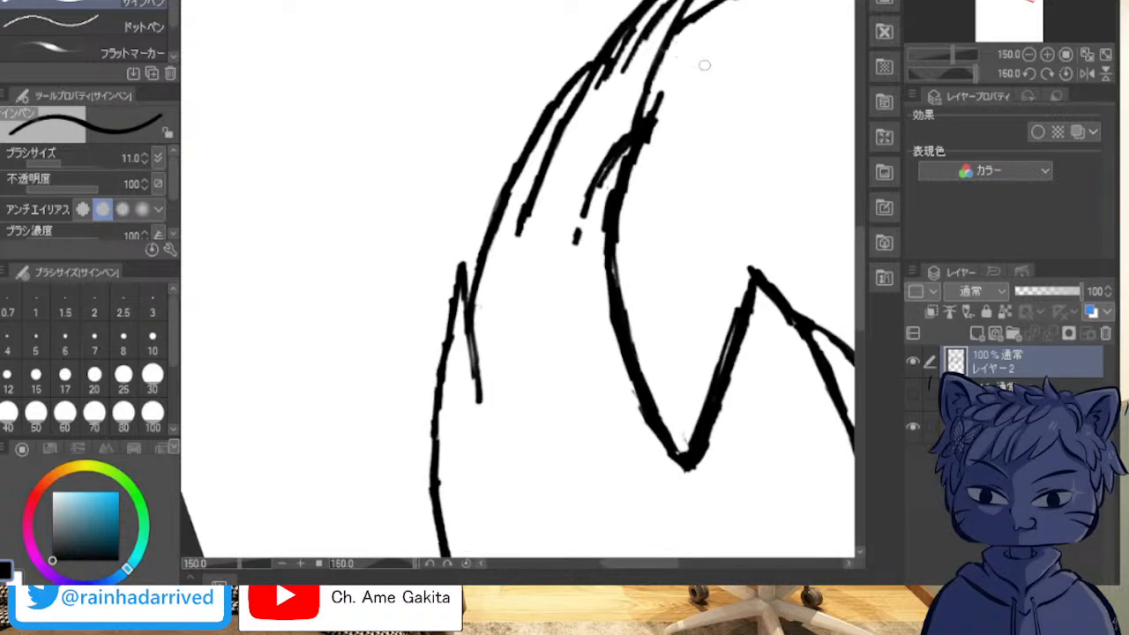
pyautogui.hotkey('shift', '6')
pyautogui.hotkey('shift', '6')
pyautogui.hotkey('shift', '6')
pyautogui.hotkey('shift', '6')
pyautogui.hotkey('shift', '6')
pyautogui.hotkey('shift', '6')
pyautogui.hotkey('shift', '6')
pyautogui.hotkey('shift', '6')
pyautogui.hotkey('shift', '6')
pyautogui.hotkey('shift', '6')
pyautogui.hotkey('shift', '6')
pyautogui.hotkey('shift', '6')
pyautogui.hotkey('shift', '6')
pyautogui.hotkey('shift', '6')
pyautogui.hotkey('shift', '6')
pyautogui.hotkey('shift', '6')
pyautogui.hotkey('shift', '6')
pyautogui.hotkey('shift', '6')
pyautogui.hotkey('shift', '6')
pyautogui.hotkey('shift', '6')
pyautogui.hotkey('shift', '6')
pyautogui.hotkey('shift', '6')
pyautogui.hotkey('shift', '6')
pyautogui.hotkey('shift', '6')
pyautogui.hotkey('shift', '6')
pyautogui.hotkey('shift', '6')
pyautogui.hotkey('shift', '6')
pyautogui.hotkey('shift', '6')
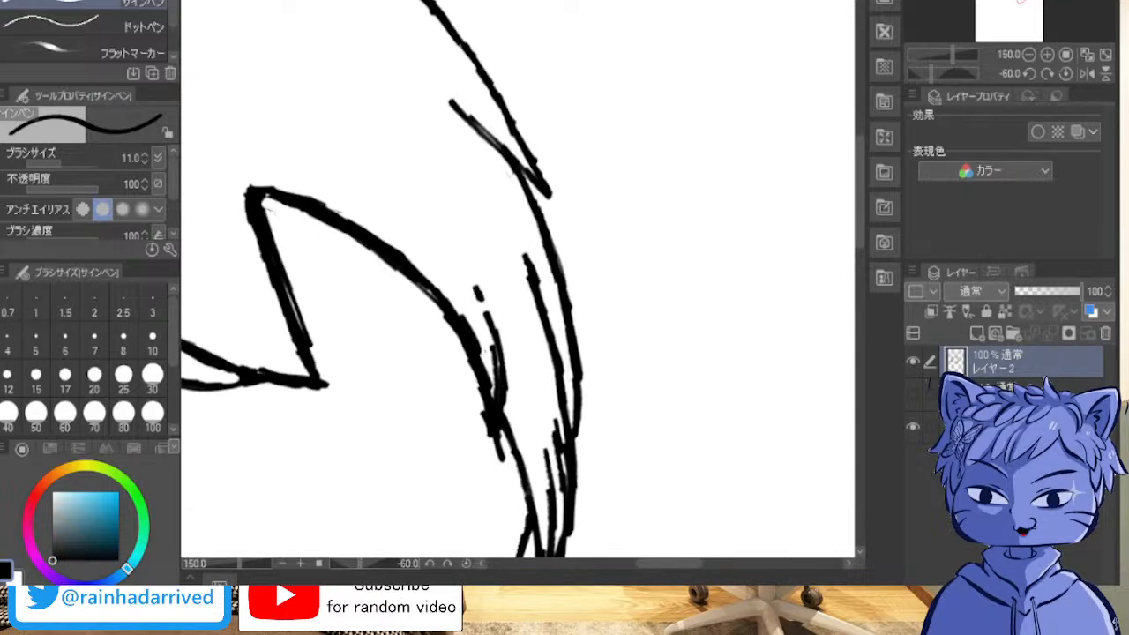
pyautogui.moveTo(529, 397); pyautogui.dragTo(496, 185)
pyautogui.moveTo(423, 265)
pyautogui.mouseDown()
pyautogui.moveTo(627, 230)
pyautogui.moveTo(748, 355)
pyautogui.moveTo(653, 456)
pyautogui.mouseUp()
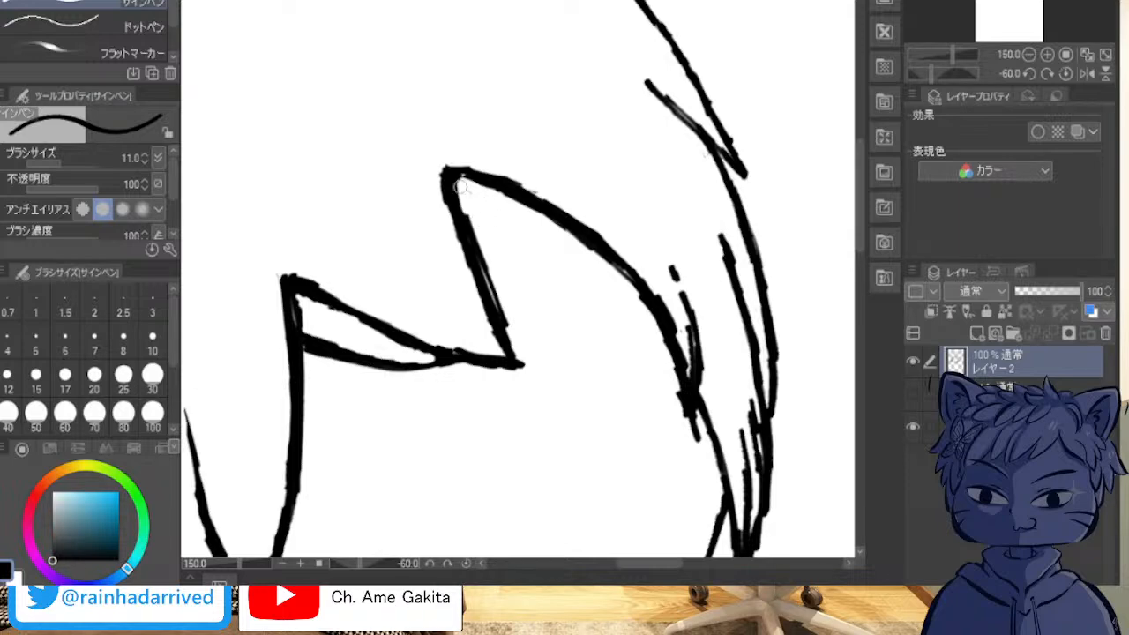
pyautogui.moveTo(457, 180); pyautogui.dragTo(484, 288)
pyautogui.moveTo(471, 227)
pyautogui.mouseDown()
pyautogui.moveTo(496, 308)
pyautogui.moveTo(479, 239)
pyautogui.mouseUp()
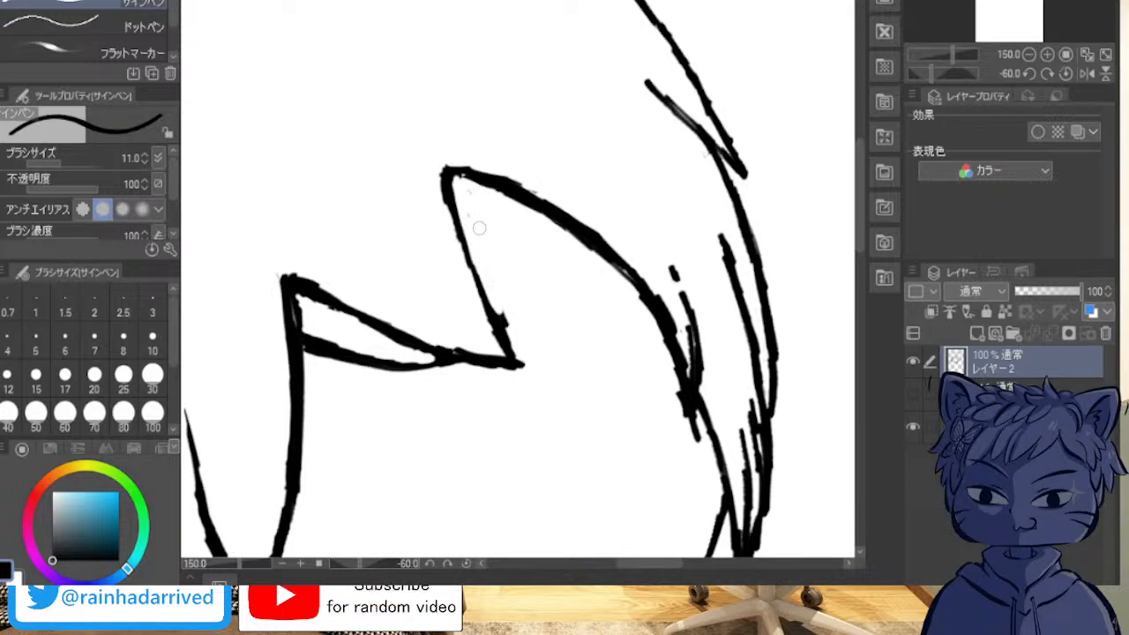
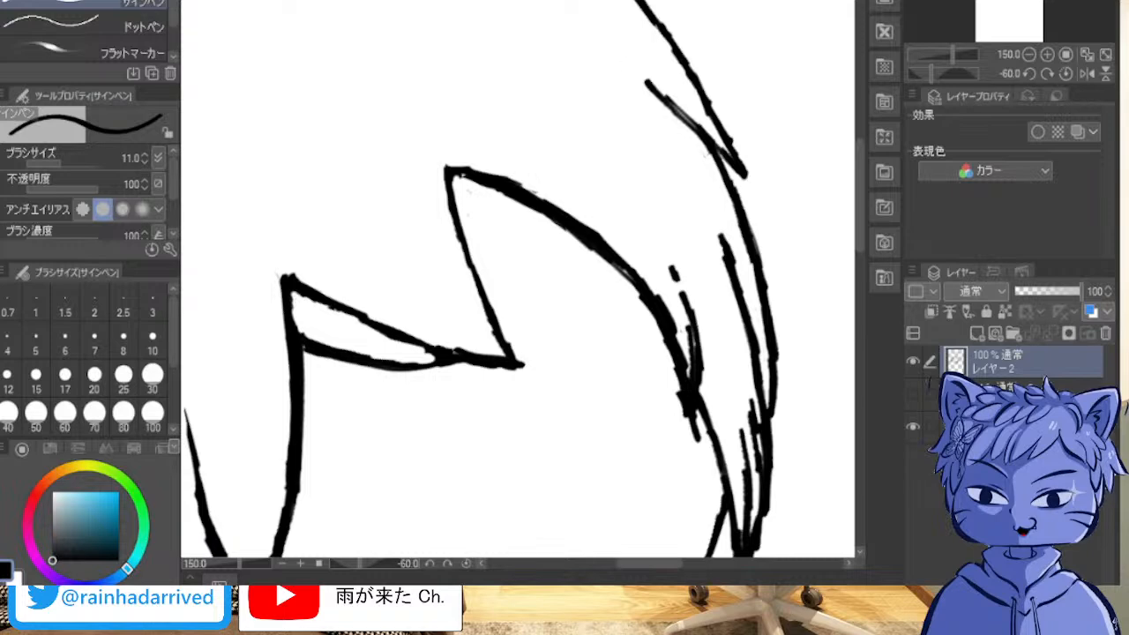
# Step: Show the hidden sketch layer beneath the inked hair and face outlines
pyautogui.scroll(5, 411, 209)
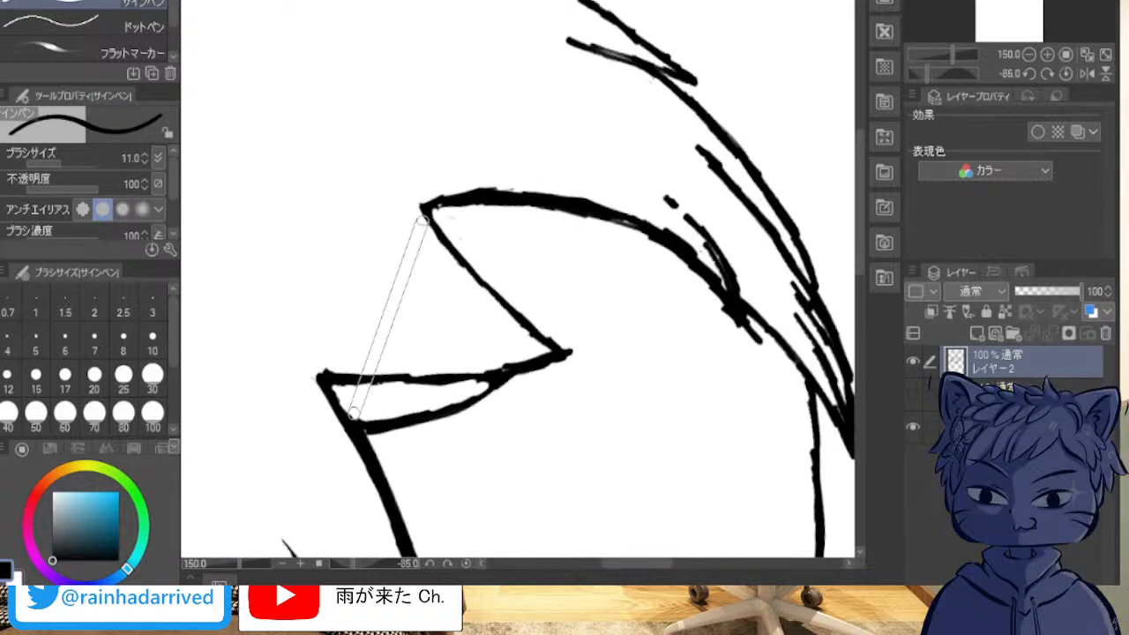
pyautogui.scroll(-4, 421, 209)
pyautogui.scroll(-9, 420, 209)
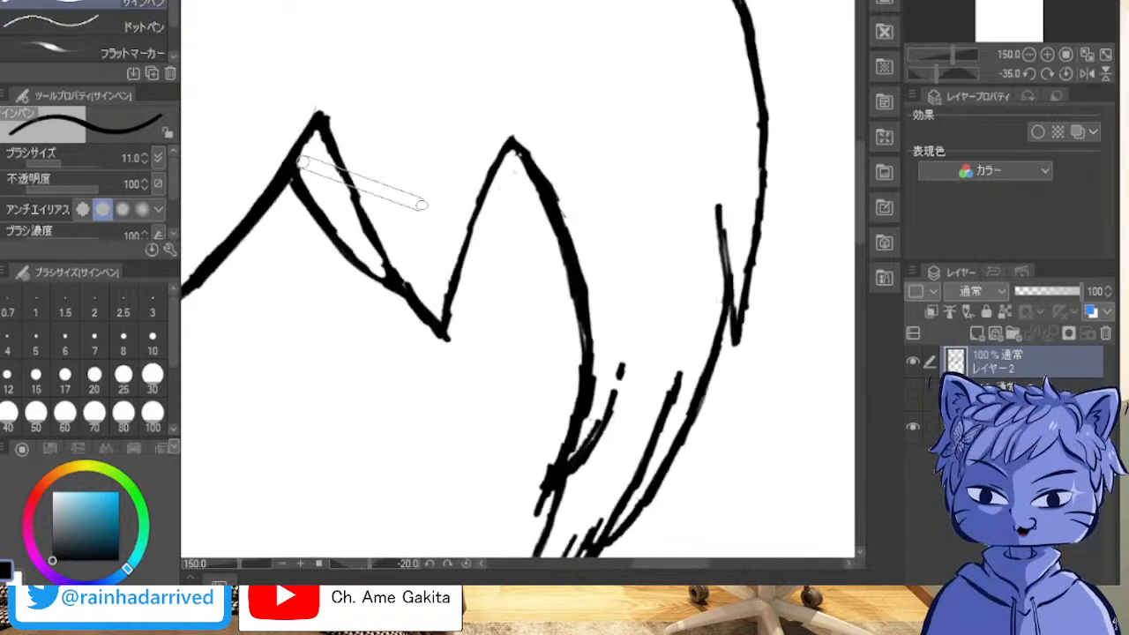
pyautogui.scroll(-5, 501, 156)
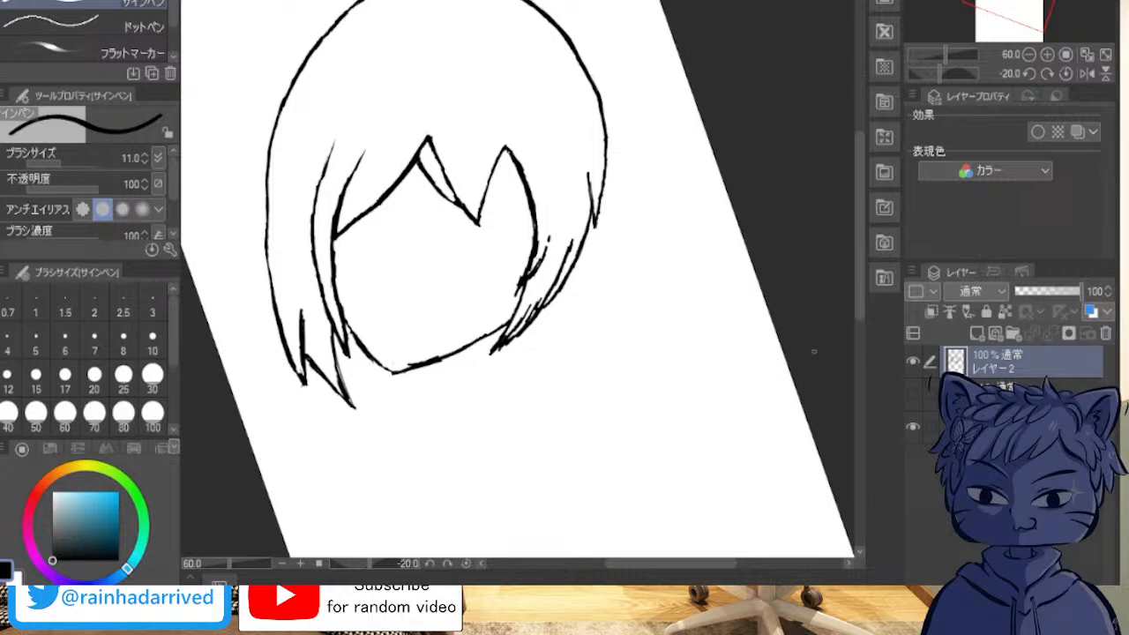
pyautogui.click(913, 395)
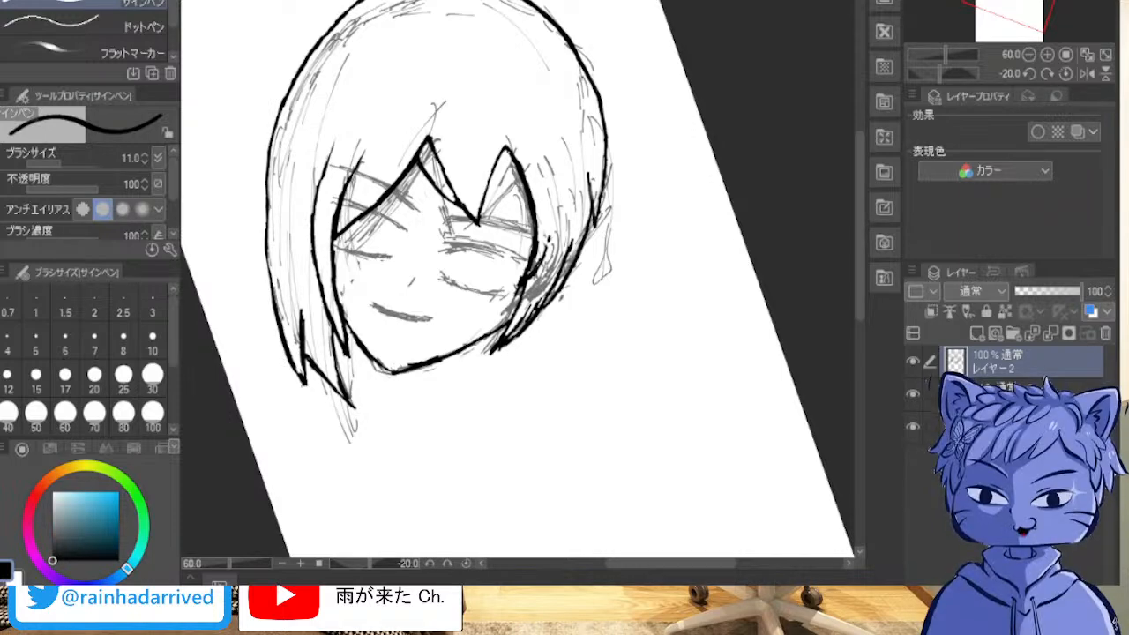
pyautogui.moveTo(430, 153); pyautogui.dragTo(419, 326)
pyautogui.press('^')
pyautogui.press('^')
pyautogui.hotkey('ctrl', 'z')
# Step: Add a new layer above the inked hair and hide the hair line-art layer so only the sketch shows
pyautogui.press('-')
pyautogui.press('-')
pyautogui.press('-')
pyautogui.press('-')
pyautogui.press('-')
pyautogui.press('-')
pyautogui.press('-')
pyautogui.press('-')
pyautogui.press('-')
pyautogui.press('-')
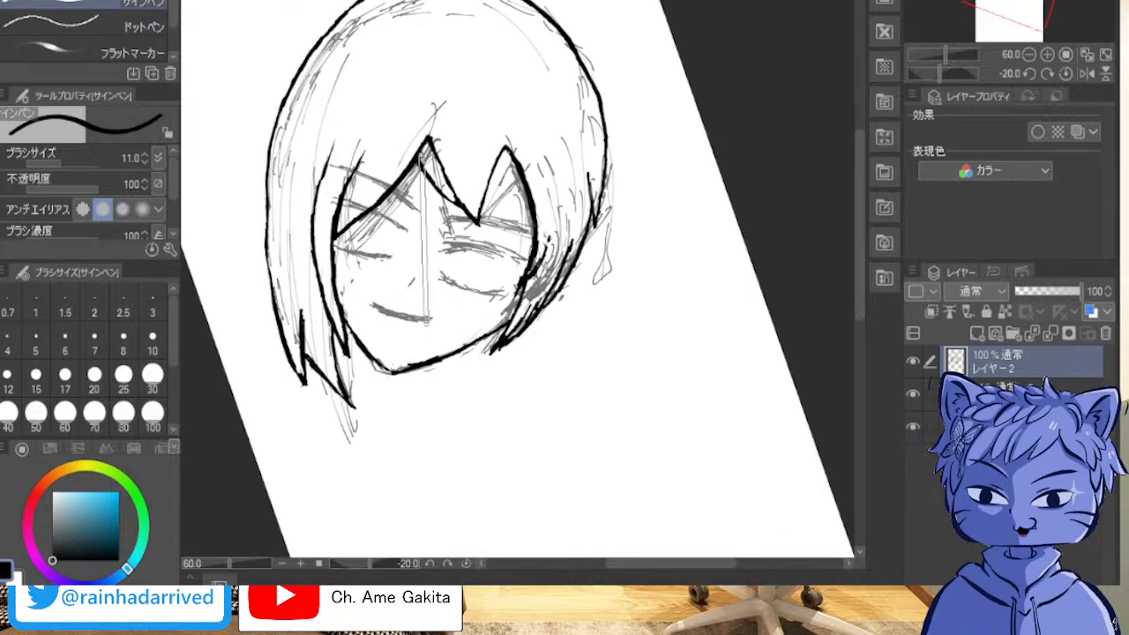
pyautogui.press('-')
pyautogui.press('-')
pyautogui.press('-')
pyautogui.press('-')
pyautogui.press('-')
pyautogui.press('-')
pyautogui.press('-')
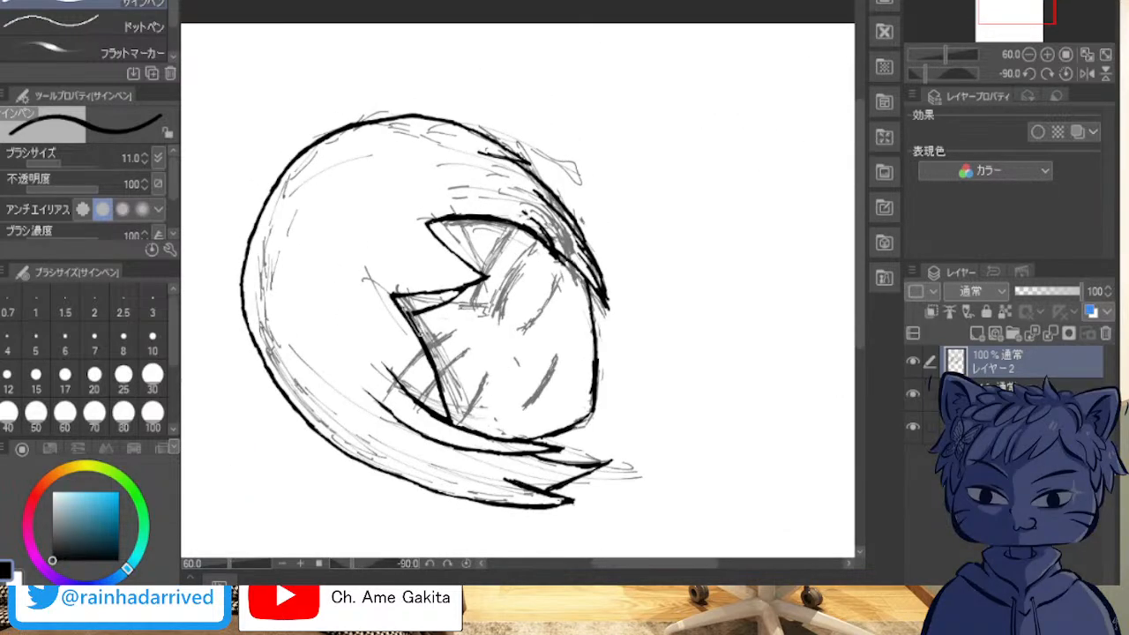
pyautogui.scroll(5, 411, 308)
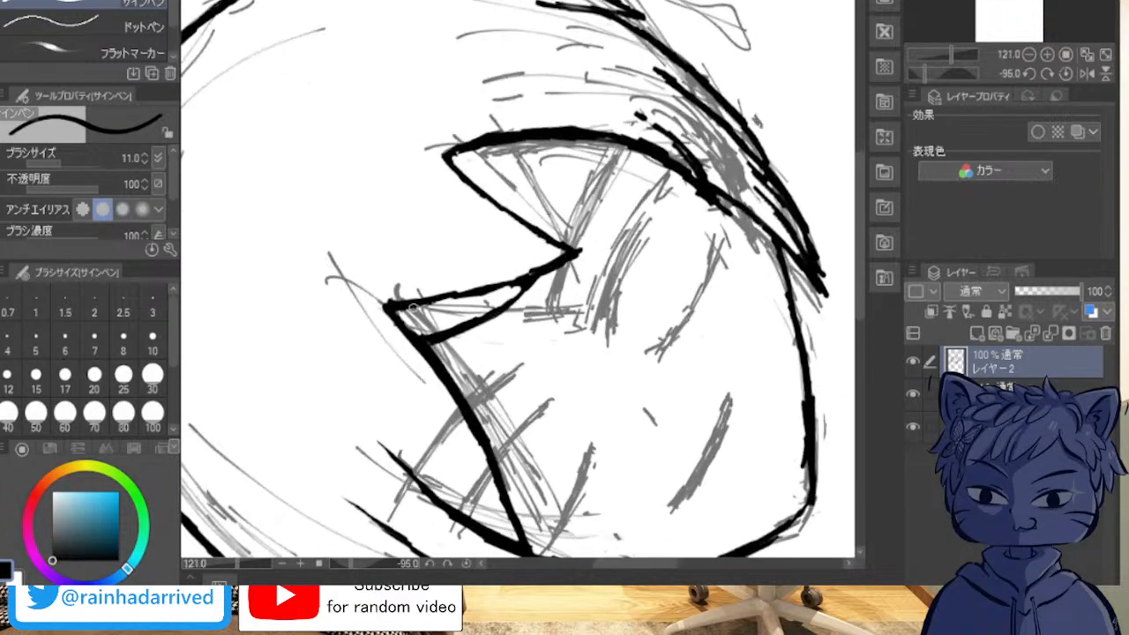
pyautogui.hotkey('ctrl', 'shift', 'n')
pyautogui.click(913, 361)
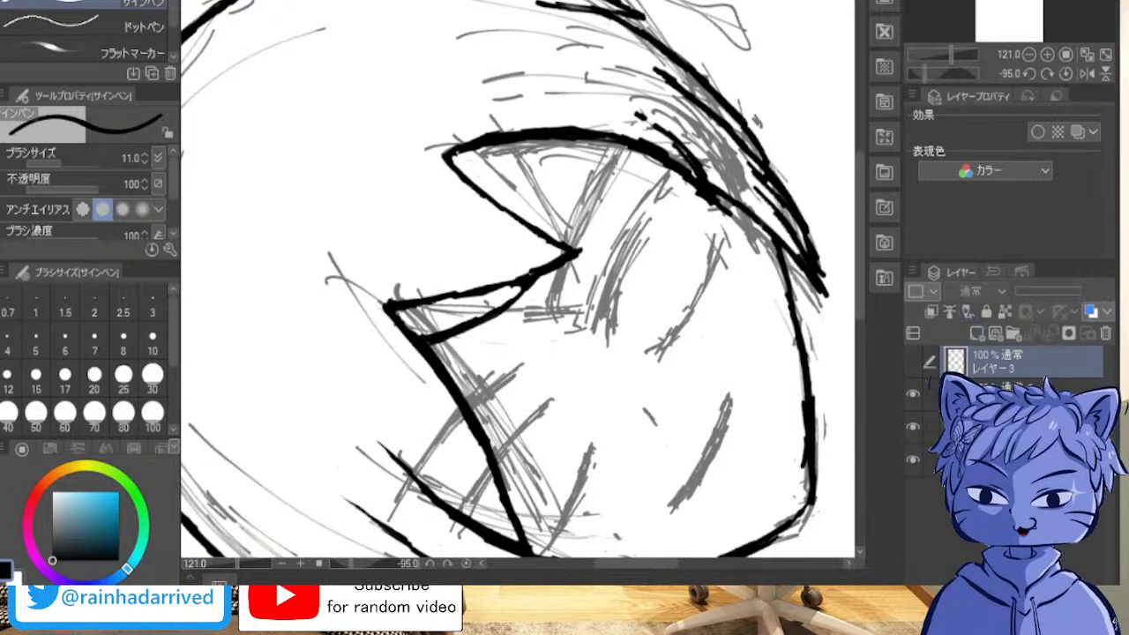
pyautogui.click(913, 361)
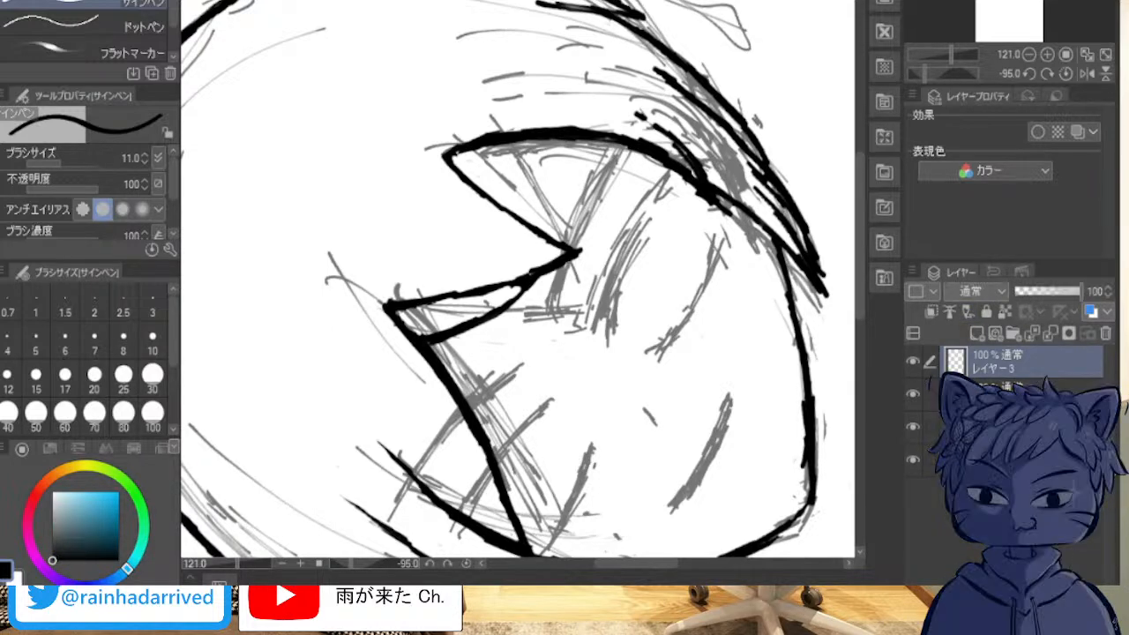
pyautogui.click(913, 393)
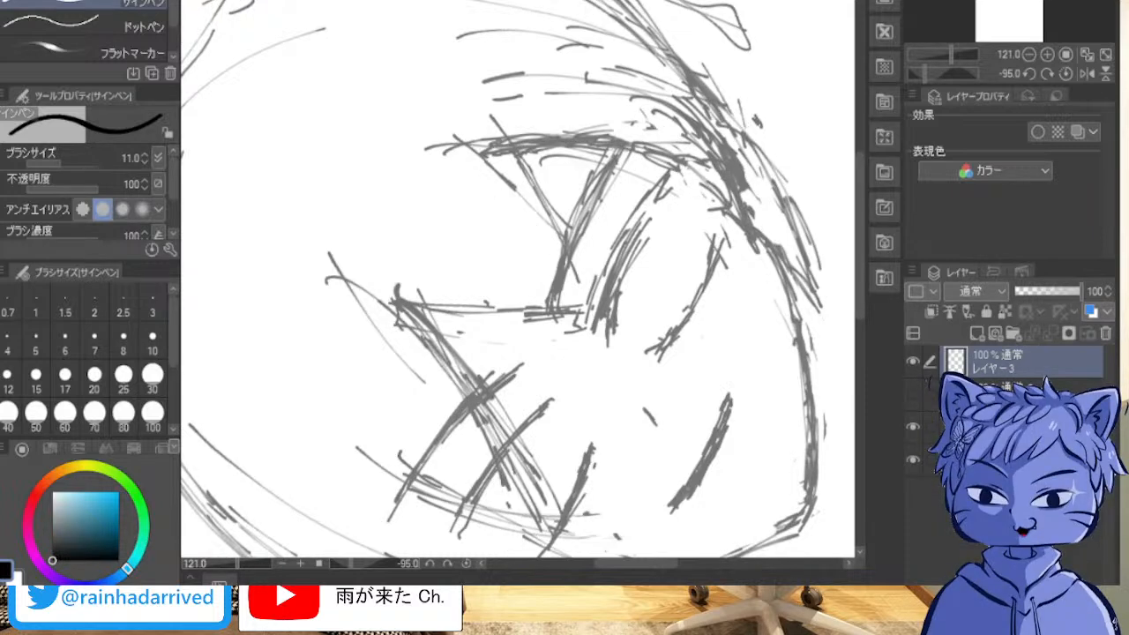
# Step: Ink the viewer's-right eyebrow over the sketch on the new layer as one bold, smooth line tapering toward its outer end
pyautogui.moveTo(551, 309); pyautogui.dragTo(607, 168)
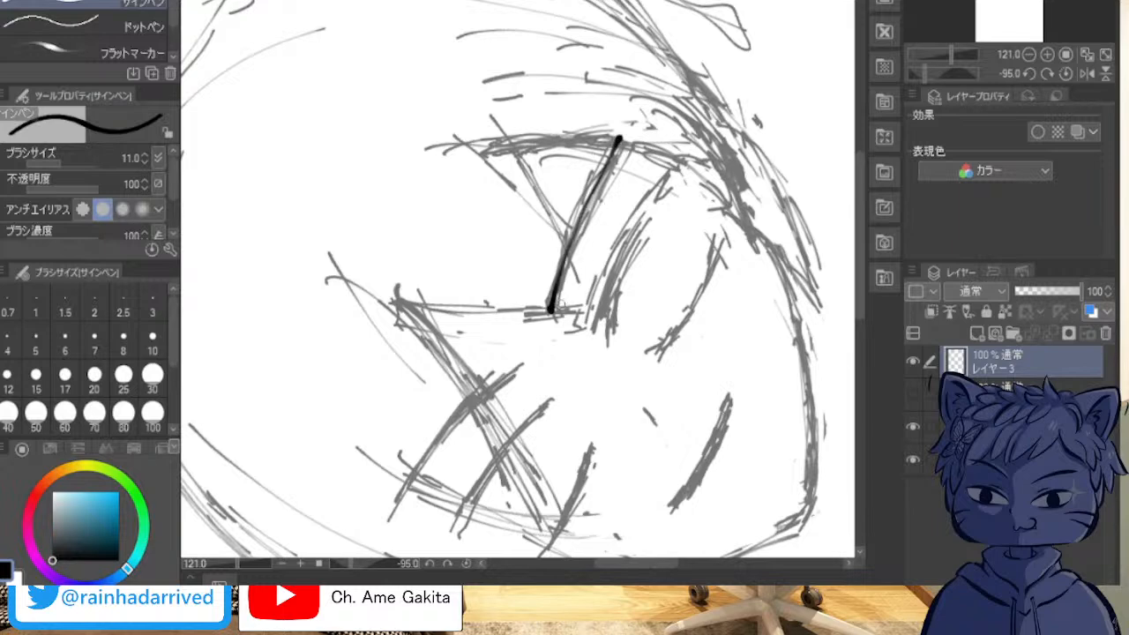
pyautogui.moveTo(553, 310); pyautogui.dragTo(559, 277)
pyautogui.moveTo(570, 232)
pyautogui.mouseDown()
pyautogui.moveTo(556, 292)
pyautogui.moveTo(595, 191)
pyautogui.moveTo(575, 242)
pyautogui.mouseUp()
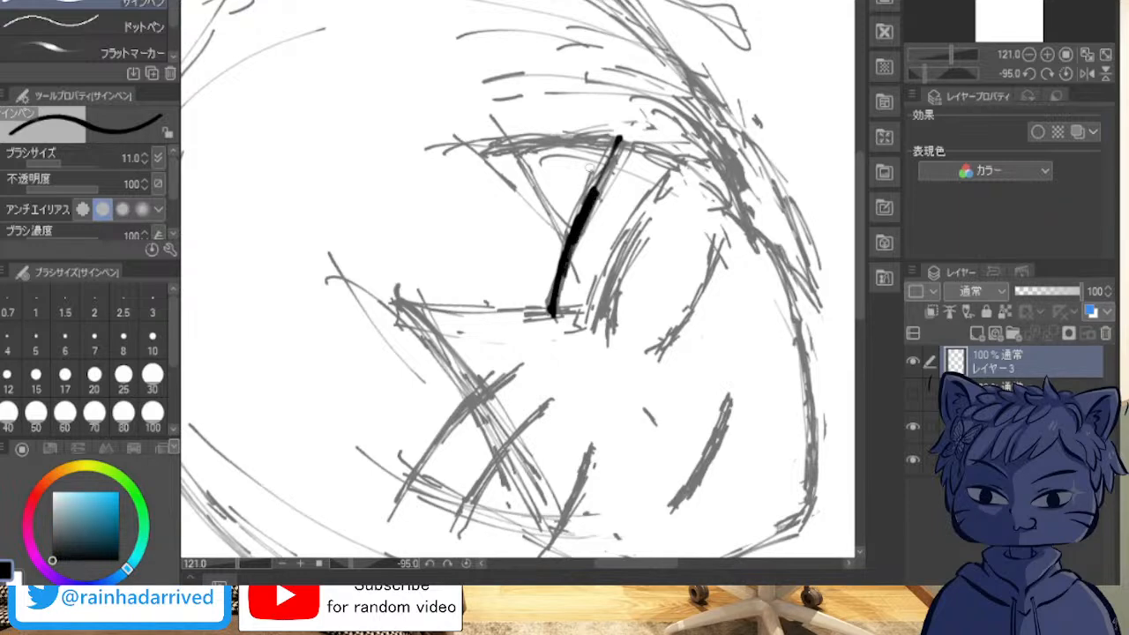
pyautogui.scroll(5, 422, 238)
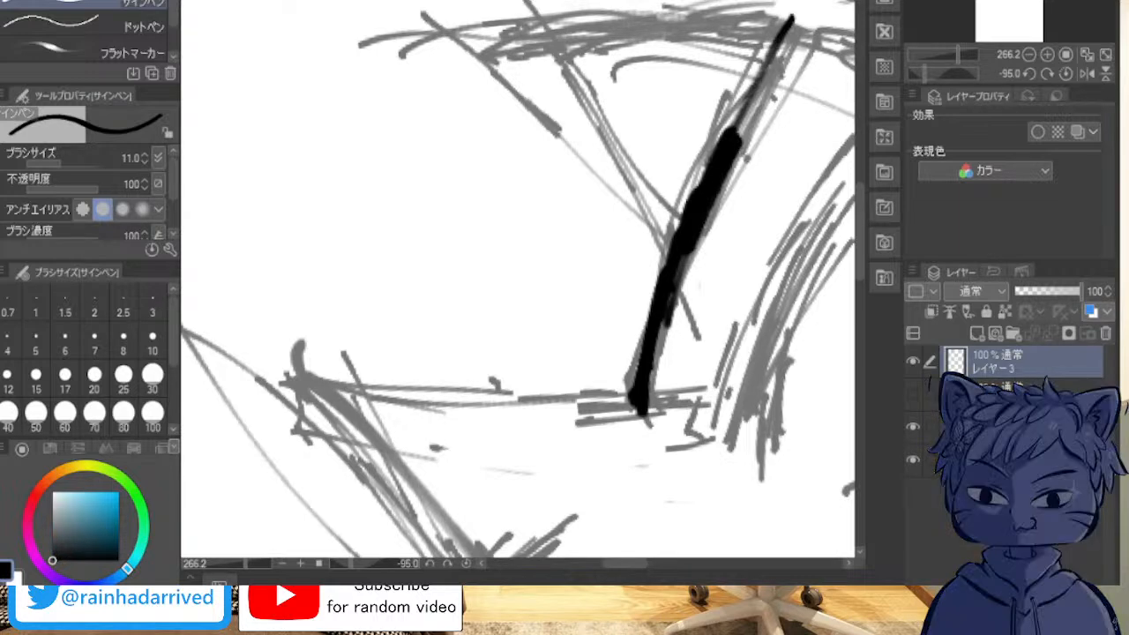
pyautogui.moveTo(748, 144)
pyautogui.mouseDown()
pyautogui.moveTo(706, 225)
pyautogui.moveTo(680, 320)
pyautogui.mouseUp()
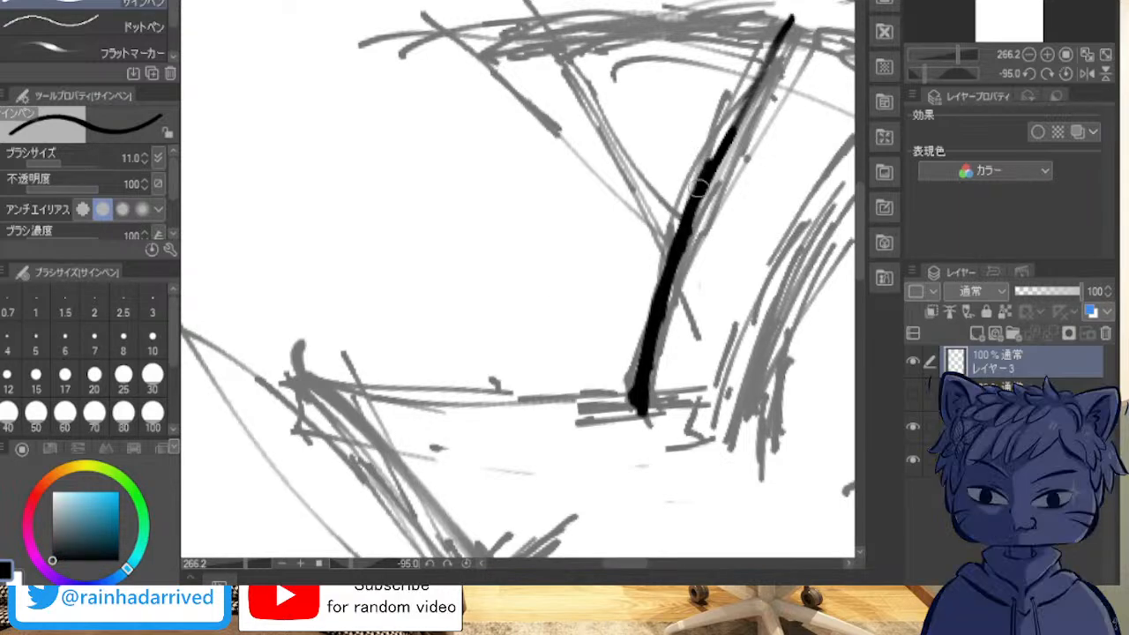
pyautogui.moveTo(708, 183); pyautogui.dragTo(734, 115)
pyautogui.moveTo(712, 169); pyautogui.dragTo(744, 102)
pyautogui.moveTo(725, 147); pyautogui.dragTo(774, 41)
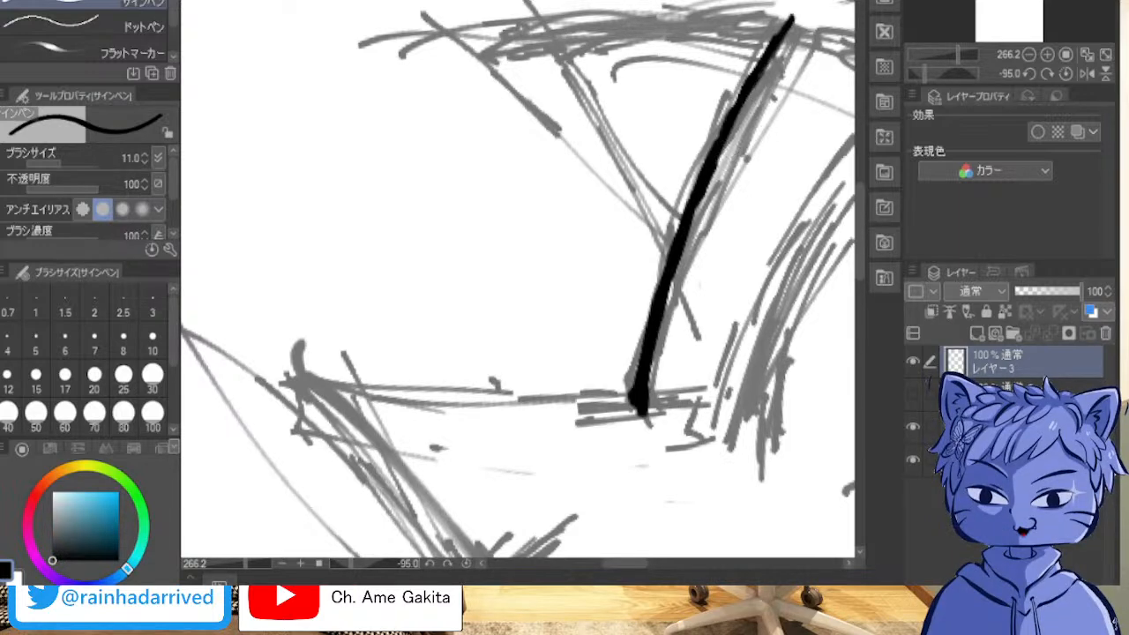
# Step: Ink the viewer's-left eyebrow over the sketch as a thick, smooth curve with a narrower outer end
pyautogui.moveTo(640, 405); pyautogui.dragTo(318, 247)
pyautogui.moveTo(618, 512); pyautogui.dragTo(353, 71)
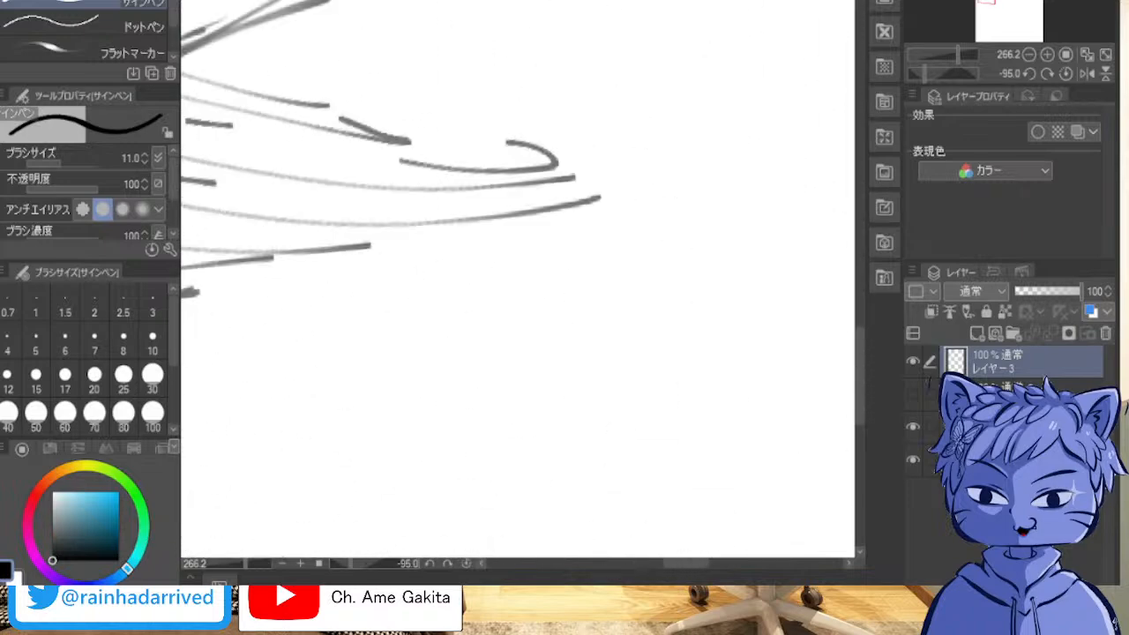
pyautogui.moveTo(529, 512); pyautogui.dragTo(494, 71)
pyautogui.moveTo(424, 88); pyautogui.dragTo(670, 494)
pyautogui.moveTo(529, 97)
pyautogui.mouseDown()
pyautogui.moveTo(571, 476)
pyautogui.moveTo(567, 452)
pyautogui.moveTo(597, 502)
pyautogui.mouseUp()
pyautogui.moveTo(565, 194); pyautogui.dragTo(533, 438)
pyautogui.moveTo(583, 265); pyautogui.dragTo(460, 357)
pyautogui.moveTo(529, 533)
pyautogui.mouseDown()
pyautogui.moveTo(272, 549)
pyautogui.moveTo(231, 353)
pyautogui.moveTo(437, 11)
pyautogui.moveTo(732, 461)
pyautogui.mouseUp()
pyautogui.moveTo(617, 220)
pyautogui.mouseDown()
pyautogui.moveTo(417, 296)
pyautogui.moveTo(288, 306)
pyautogui.moveTo(590, 465)
pyautogui.moveTo(305, 488)
pyautogui.mouseUp()
pyautogui.moveTo(397, 496)
pyautogui.mouseDown()
pyautogui.moveTo(635, 561)
pyautogui.moveTo(347, 527)
pyautogui.moveTo(249, 270)
pyautogui.moveTo(513, 3)
pyautogui.mouseUp()
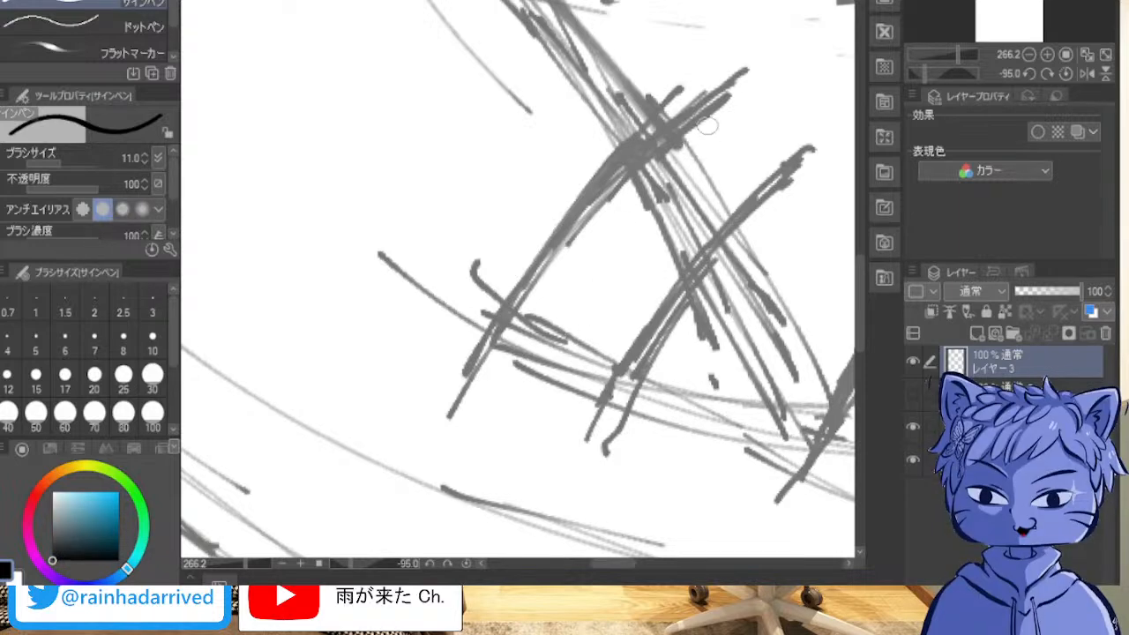
pyautogui.moveTo(737, 80); pyautogui.dragTo(686, 121)
pyautogui.moveTo(738, 79); pyautogui.dragTo(624, 181)
pyautogui.moveTo(448, 417); pyautogui.dragTo(640, 137)
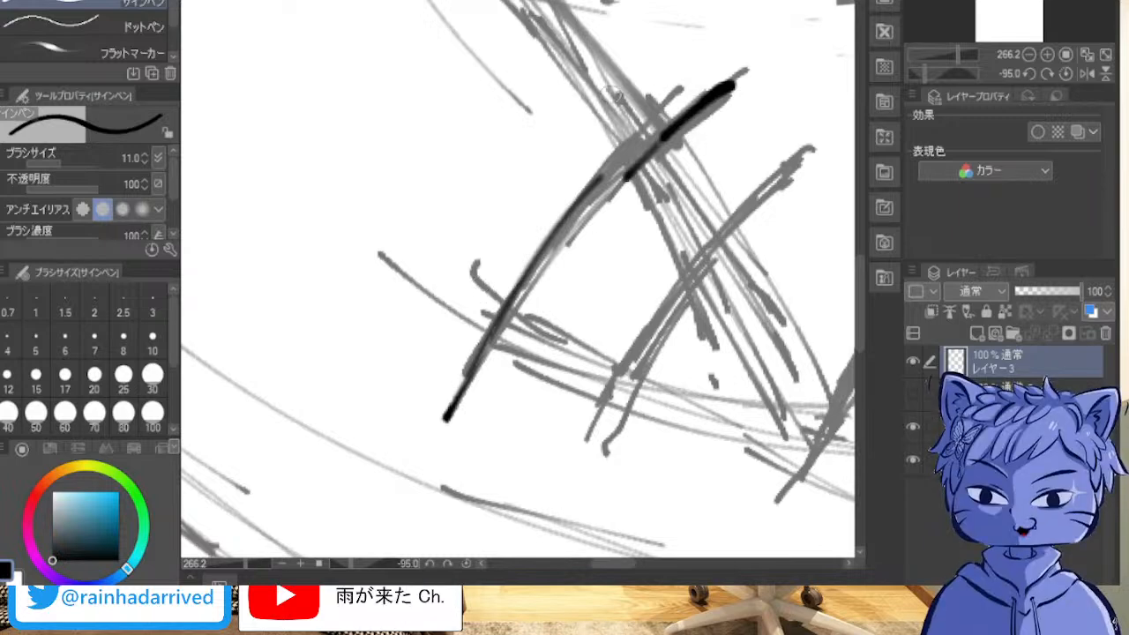
pyautogui.moveTo(632, 174)
pyautogui.mouseDown()
pyautogui.moveTo(662, 140)
pyautogui.moveTo(588, 195)
pyautogui.moveTo(656, 129)
pyautogui.moveTo(611, 171)
pyautogui.moveTo(725, 86)
pyautogui.moveTo(683, 111)
pyautogui.moveTo(723, 89)
pyautogui.moveTo(559, 235)
pyautogui.moveTo(588, 202)
pyautogui.moveTo(565, 224)
pyautogui.moveTo(444, 420)
pyautogui.mouseUp()
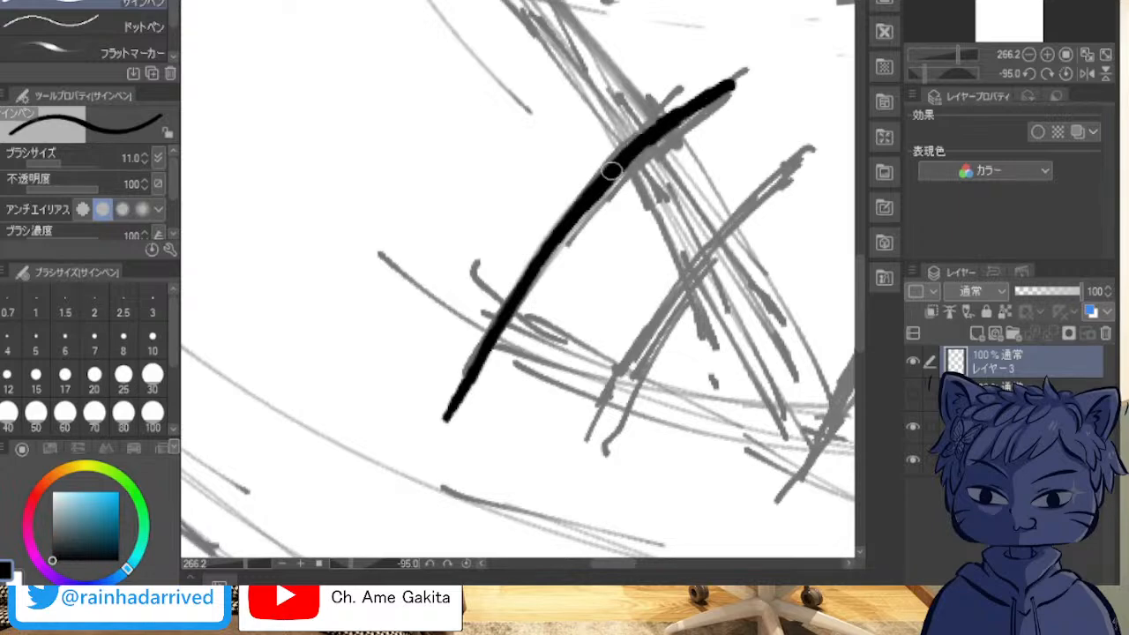
pyautogui.moveTo(711, 89); pyautogui.dragTo(734, 79)
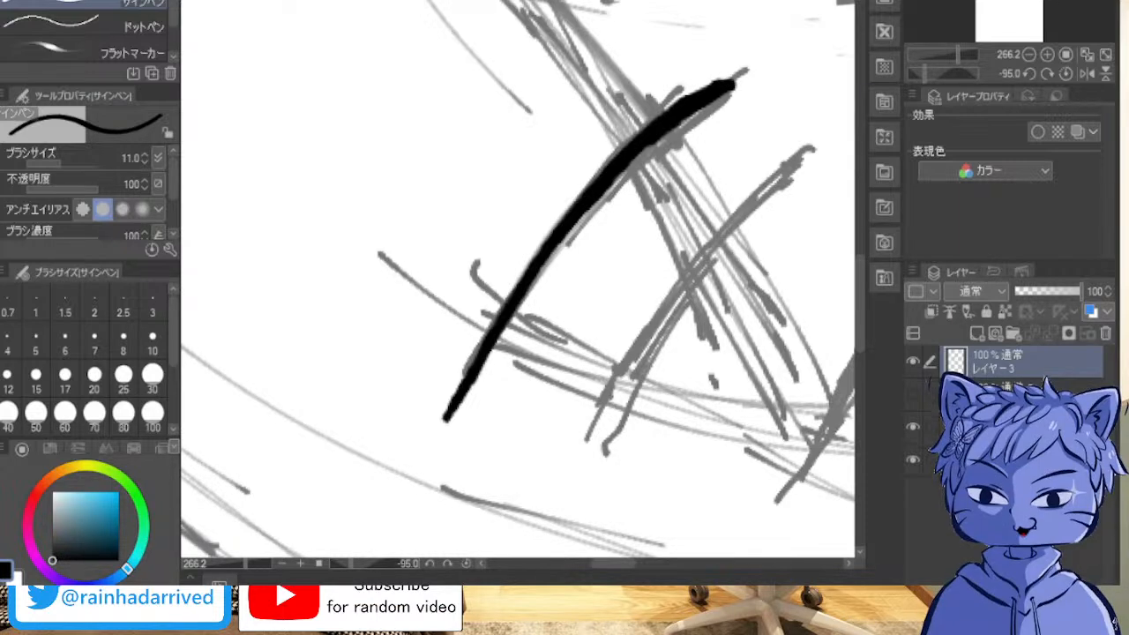
pyautogui.moveTo(800, 168); pyautogui.dragTo(697, 243)
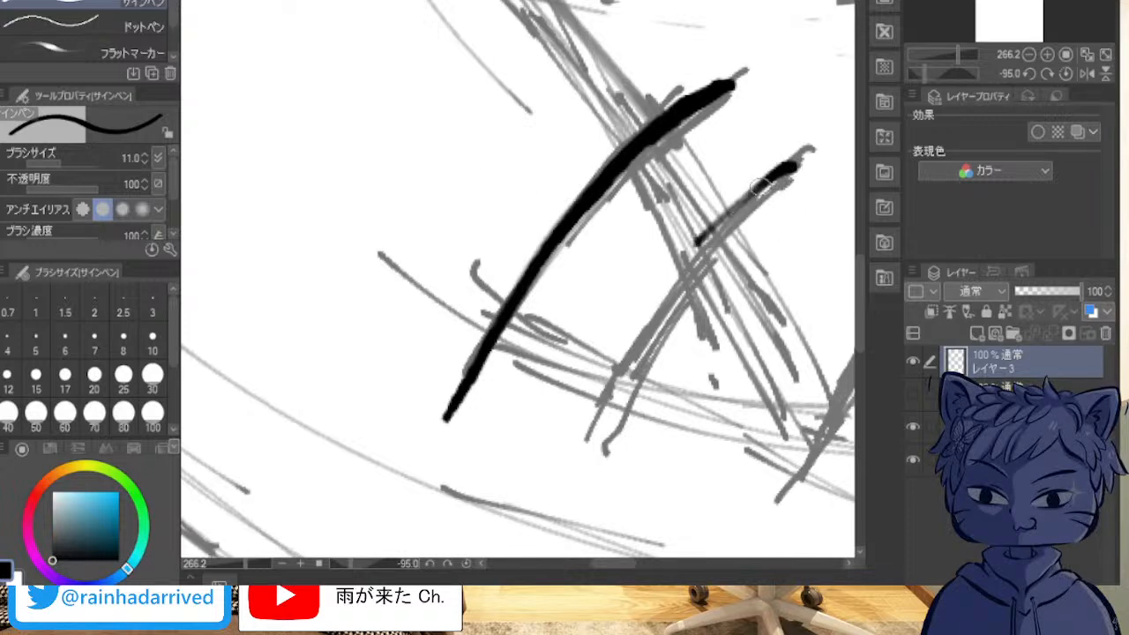
pyautogui.hotkey('ctrl', 'z')
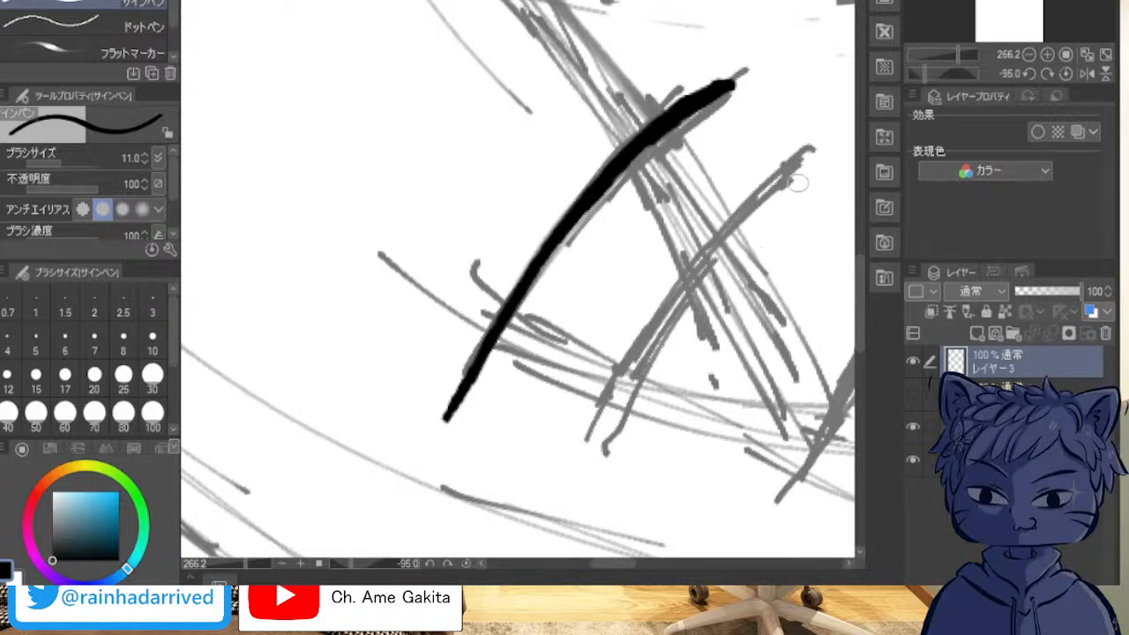
pyautogui.moveTo(803, 159)
pyautogui.mouseDown()
pyautogui.moveTo(727, 217)
pyautogui.moveTo(609, 434)
pyautogui.mouseUp()
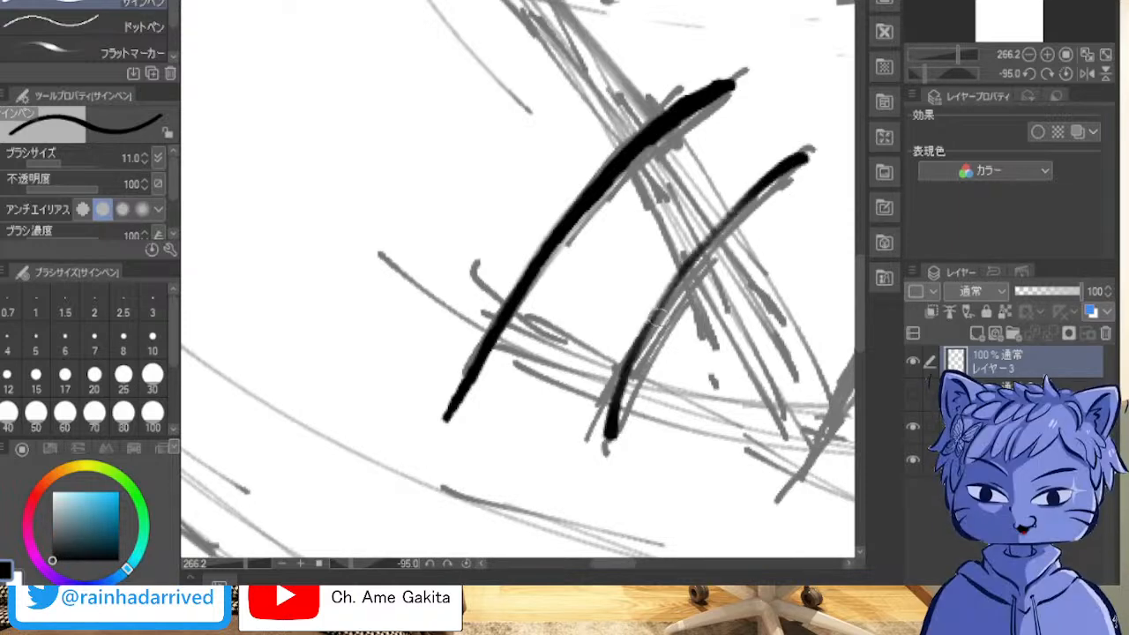
pyautogui.hotkey('ctrl', 'z')
pyautogui.moveTo(808, 155)
pyautogui.mouseDown()
pyautogui.moveTo(755, 182)
pyautogui.moveTo(624, 344)
pyautogui.moveTo(607, 426)
pyautogui.mouseUp()
pyautogui.hotkey('ctrl', 'z')
pyautogui.moveTo(808, 152)
pyautogui.mouseDown()
pyautogui.moveTo(617, 397)
pyautogui.moveTo(590, 453)
pyautogui.mouseUp()
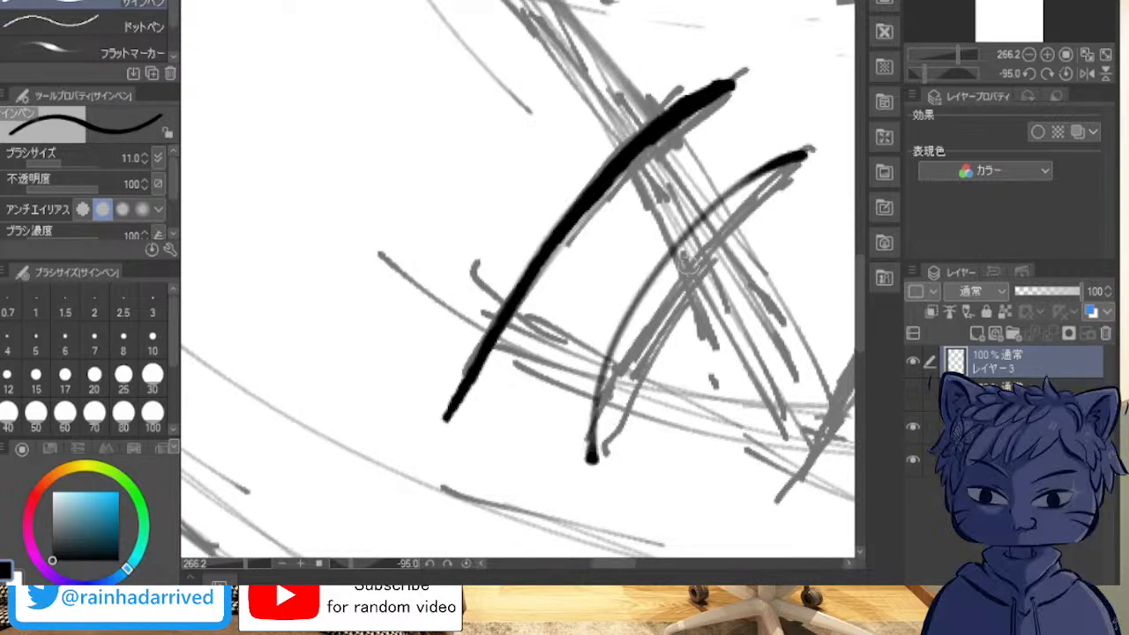
pyautogui.hotkey('ctrl', 'z')
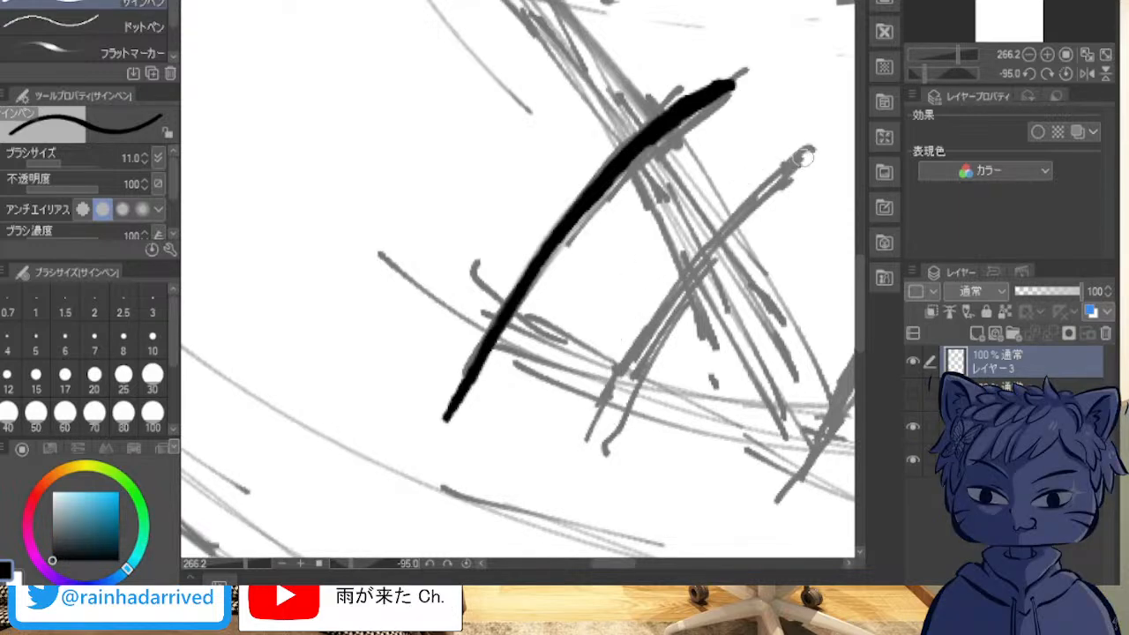
pyautogui.moveTo(600, 437)
pyautogui.mouseDown()
pyautogui.moveTo(785, 160)
pyautogui.moveTo(816, 146)
pyautogui.mouseUp()
pyautogui.hotkey('ctrl', 'z')
pyautogui.moveTo(582, 439)
pyautogui.mouseDown()
pyautogui.moveTo(592, 407)
pyautogui.moveTo(816, 150)
pyautogui.mouseUp()
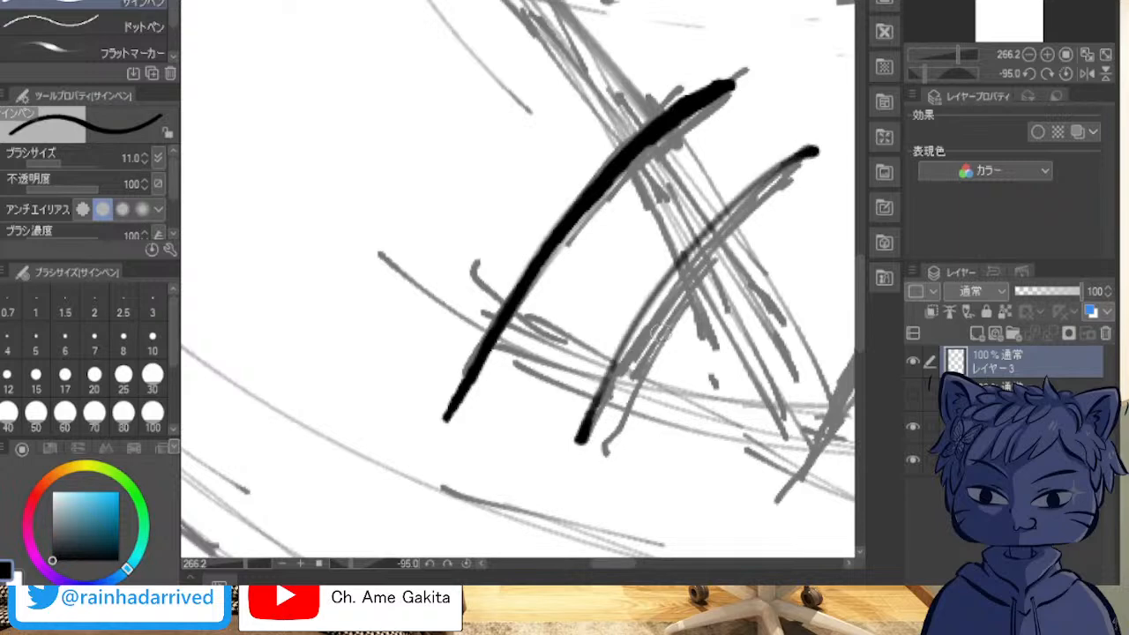
pyautogui.hotkey('ctrl', 'z')
pyautogui.moveTo(604, 448)
pyautogui.mouseDown()
pyautogui.moveTo(622, 333)
pyautogui.moveTo(803, 146)
pyautogui.mouseUp()
pyautogui.hotkey('ctrl', 'z')
# Step: Ink the upper eyelid line below the viewer's-left eyebrow as a single curved stroke along the sketch
pyautogui.moveTo(610, 448)
pyautogui.mouseDown()
pyautogui.moveTo(759, 196)
pyautogui.moveTo(801, 173)
pyautogui.mouseUp()
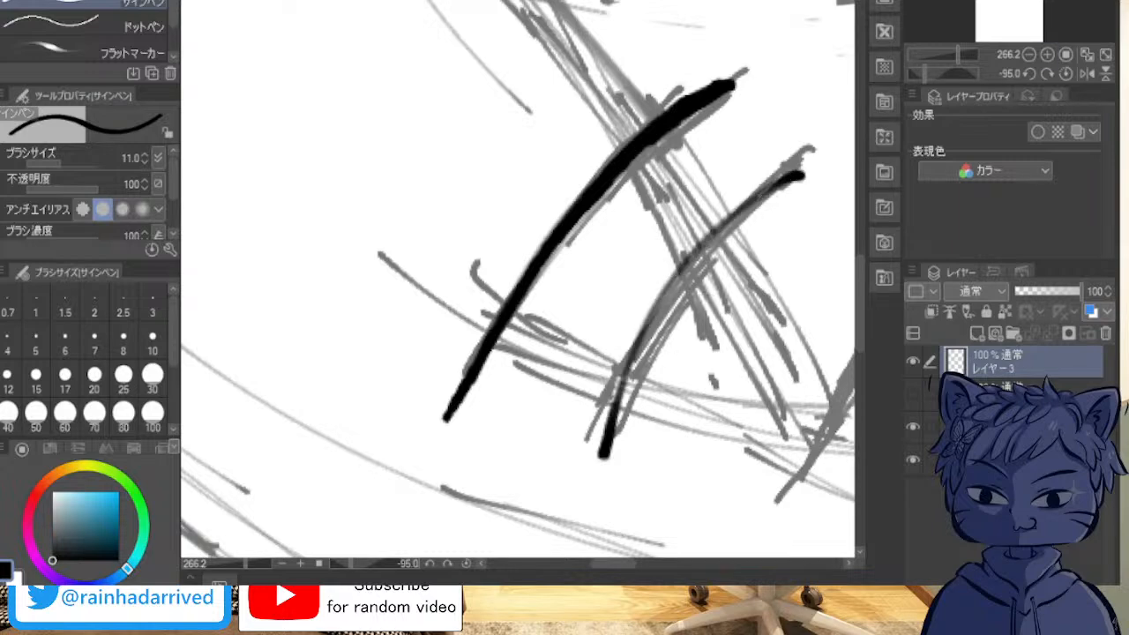
pyautogui.moveTo(724, 119)
pyautogui.mouseDown()
pyautogui.moveTo(710, 278)
pyautogui.moveTo(397, 549)
pyautogui.mouseUp()
pyautogui.moveTo(617, 362)
pyautogui.mouseDown()
pyautogui.moveTo(243, 531)
pyautogui.moveTo(256, 370)
pyautogui.moveTo(512, 20)
pyautogui.moveTo(758, 185)
pyautogui.mouseUp()
pyautogui.moveTo(485, 114)
pyautogui.mouseDown()
pyautogui.moveTo(529, 503)
pyautogui.moveTo(220, 529)
pyautogui.moveTo(291, 229)
pyautogui.moveTo(673, 180)
pyautogui.moveTo(706, 521)
pyautogui.moveTo(264, 476)
pyautogui.moveTo(212, 71)
pyautogui.moveTo(477, 130)
pyautogui.mouseUp()
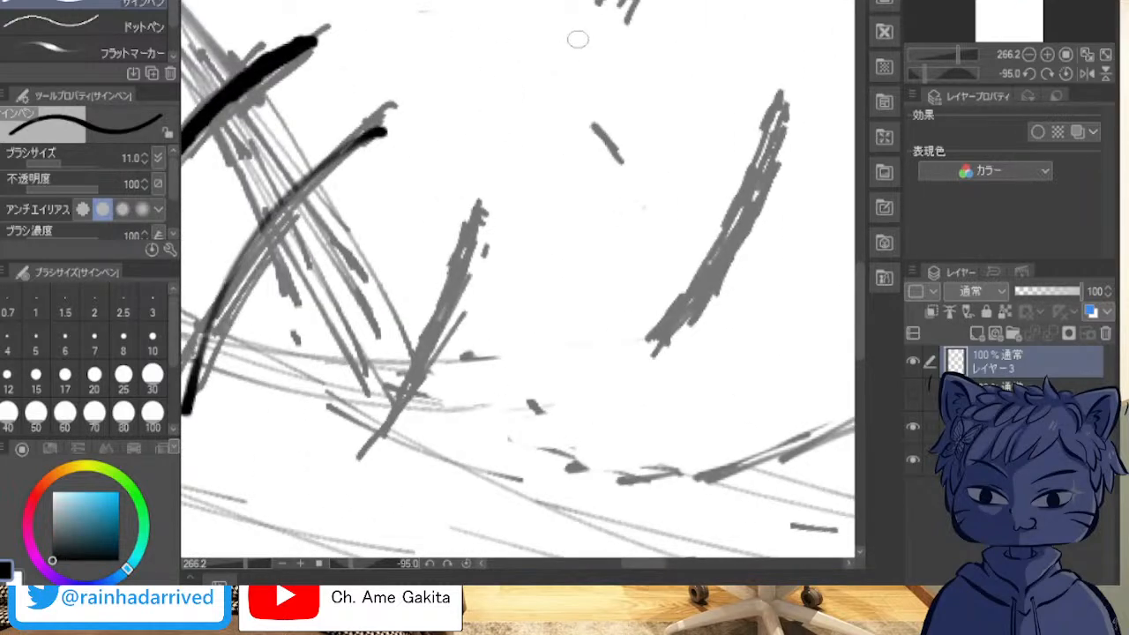
pyautogui.press('x')
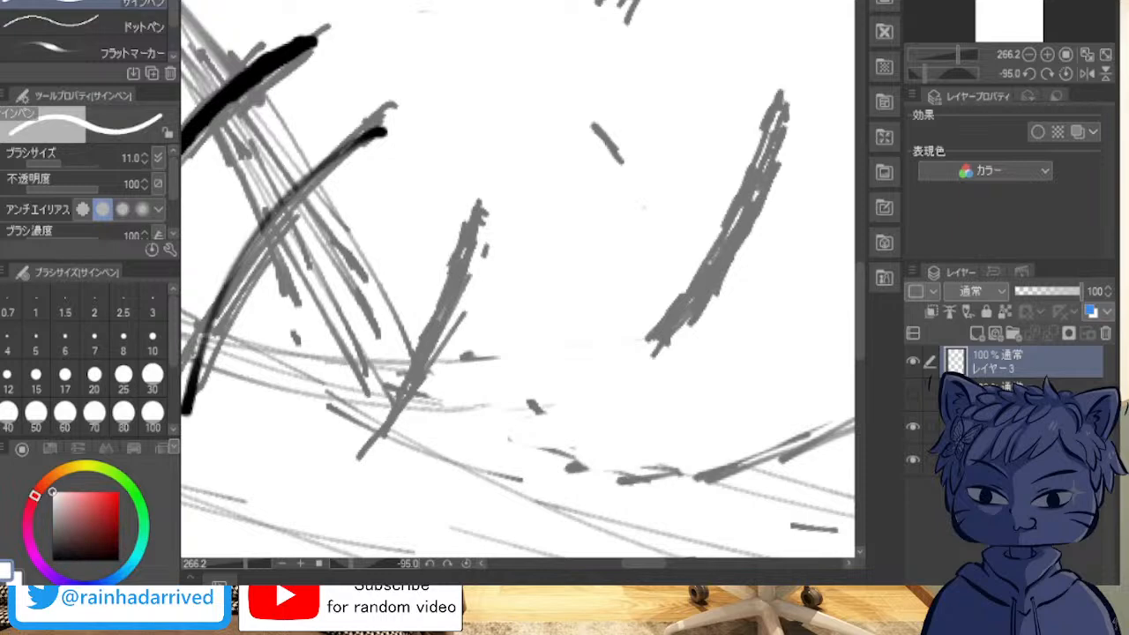
pyautogui.press('x')
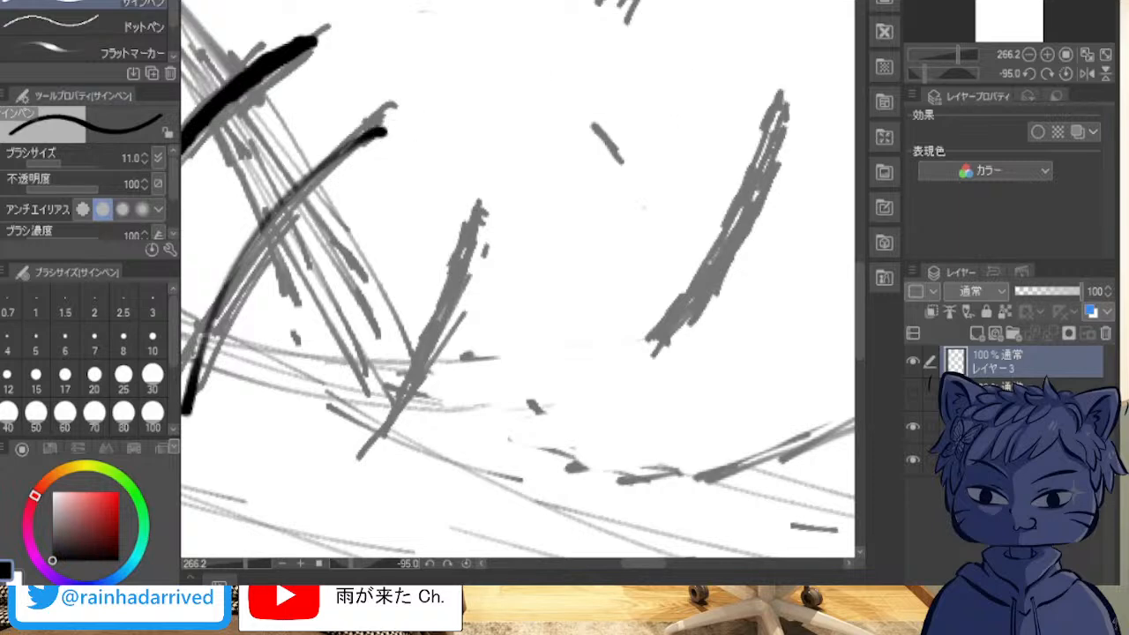
# Step: Ink the viewer's-right upper eyelid along the sketch and thicken it into an even, bold curve
pyautogui.press('space')
pyautogui.moveTo(521, 132); pyautogui.dragTo(536, 518)
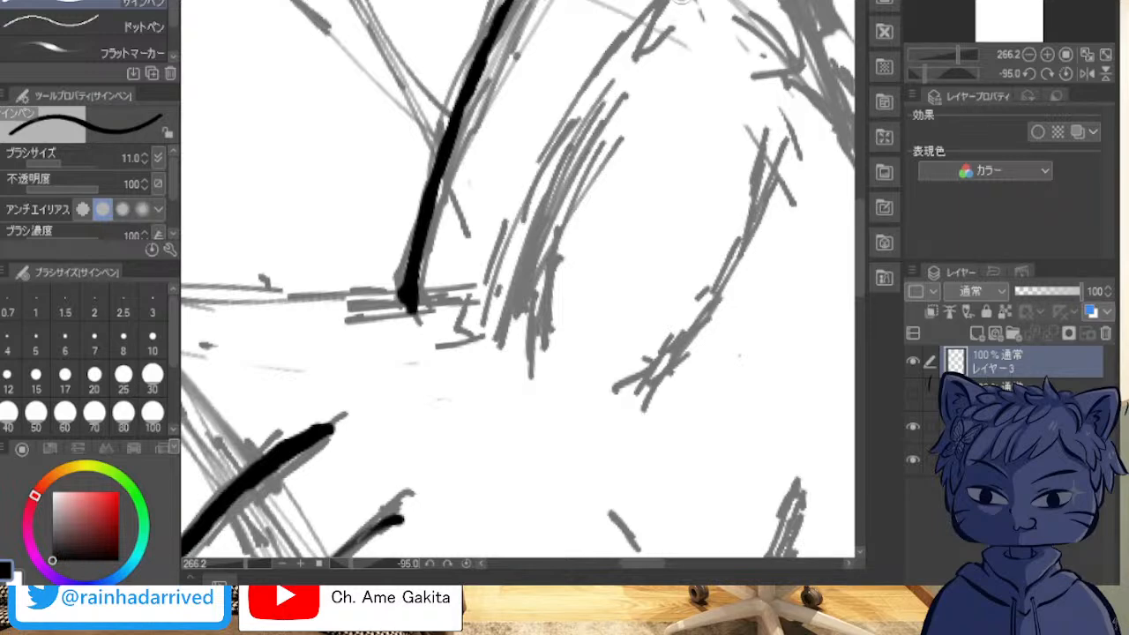
pyautogui.moveTo(683, 3)
pyautogui.mouseDown()
pyautogui.moveTo(626, 40)
pyautogui.moveTo(492, 330)
pyautogui.mouseUp()
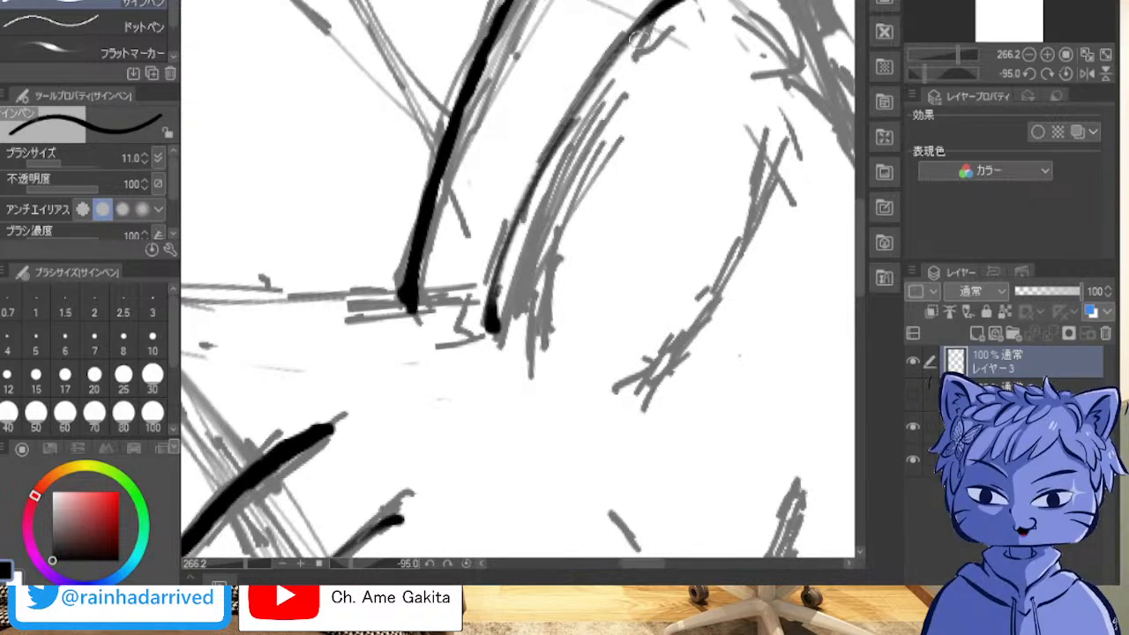
pyautogui.moveTo(644, 26)
pyautogui.mouseDown()
pyautogui.moveTo(564, 121)
pyautogui.moveTo(597, 76)
pyautogui.moveTo(552, 149)
pyautogui.mouseUp()
pyautogui.moveTo(597, 77)
pyautogui.mouseDown()
pyautogui.moveTo(536, 185)
pyautogui.moveTo(562, 122)
pyautogui.moveTo(496, 294)
pyautogui.moveTo(507, 266)
pyautogui.mouseUp()
pyautogui.moveTo(493, 304); pyautogui.dragTo(520, 217)
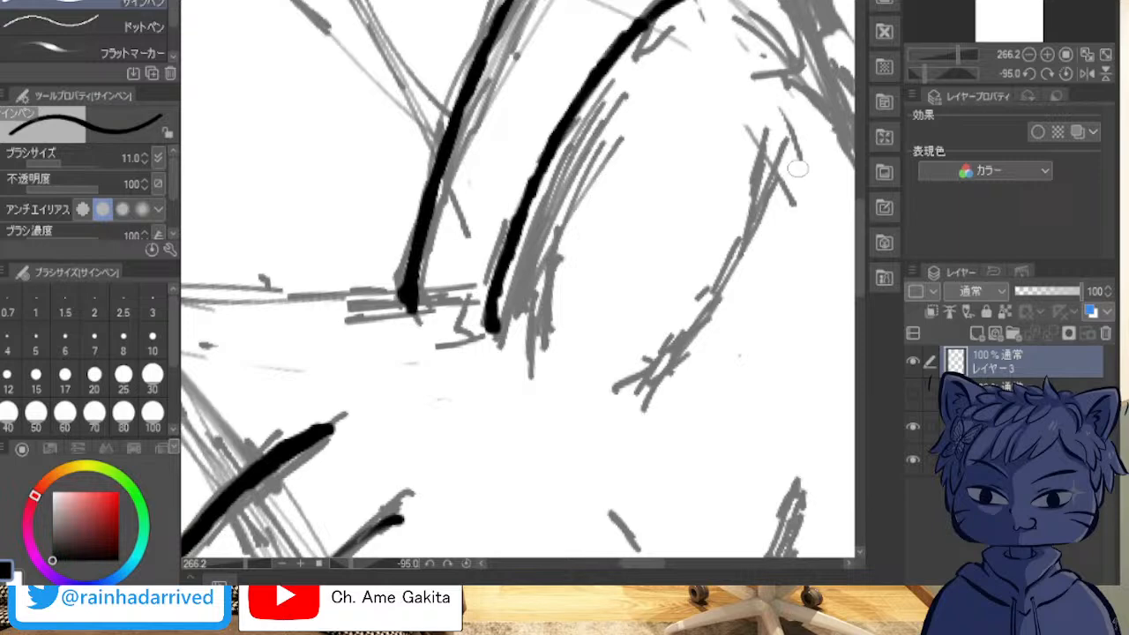
# Step: Ink the viewer's-right lower eyelid along the sketch and join it around the outer corner to the upper eyelid in a smooth curve
pyautogui.moveTo(780, 151)
pyautogui.mouseDown()
pyautogui.moveTo(706, 347)
pyautogui.moveTo(670, 389)
pyautogui.moveTo(705, 350)
pyautogui.moveTo(637, 405)
pyautogui.moveTo(684, 374)
pyautogui.moveTo(738, 284)
pyautogui.mouseUp()
pyautogui.moveTo(771, 210); pyautogui.dragTo(717, 321)
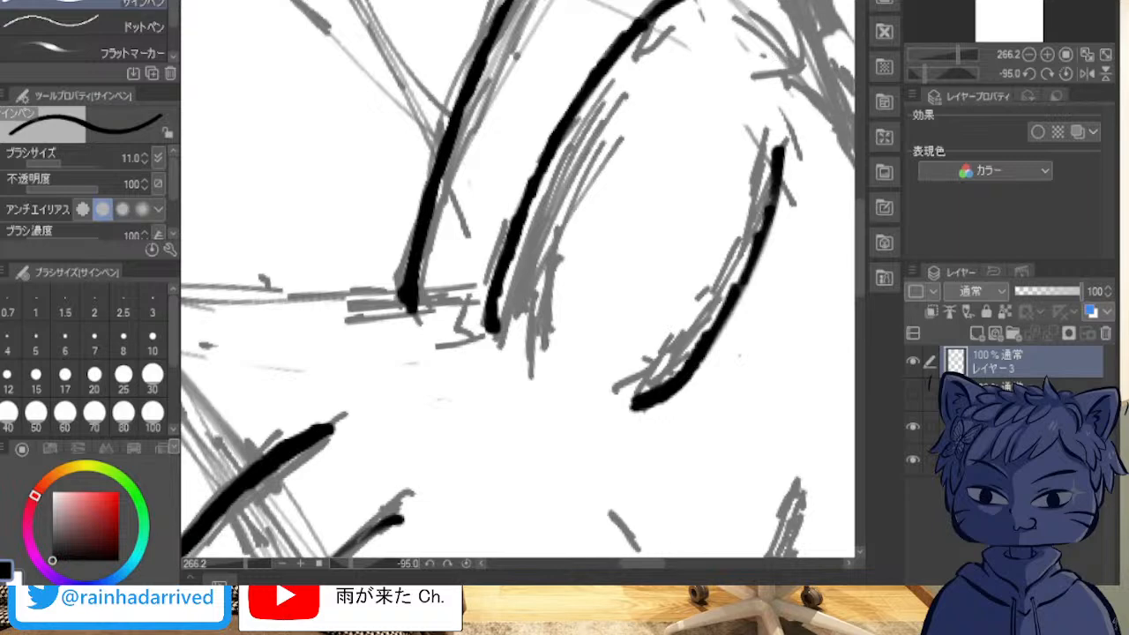
pyautogui.moveTo(700, 9)
pyautogui.mouseDown()
pyautogui.moveTo(686, 3)
pyautogui.moveTo(750, 64)
pyautogui.mouseUp()
pyautogui.moveTo(688, 2)
pyautogui.mouseDown()
pyautogui.moveTo(743, 77)
pyautogui.moveTo(731, 44)
pyautogui.moveTo(746, 92)
pyautogui.mouseUp()
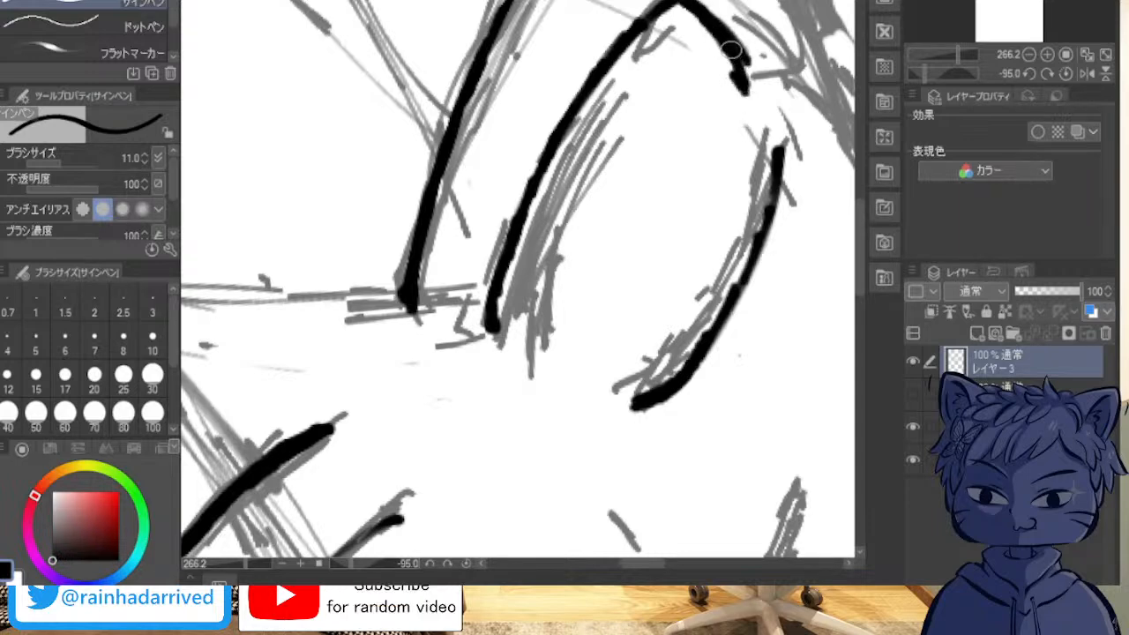
pyautogui.moveTo(736, 51); pyautogui.dragTo(750, 120)
pyautogui.moveTo(738, 78); pyautogui.dragTo(748, 137)
pyautogui.moveTo(749, 252)
pyautogui.mouseDown()
pyautogui.moveTo(754, 156)
pyautogui.moveTo(748, 264)
pyautogui.mouseUp()
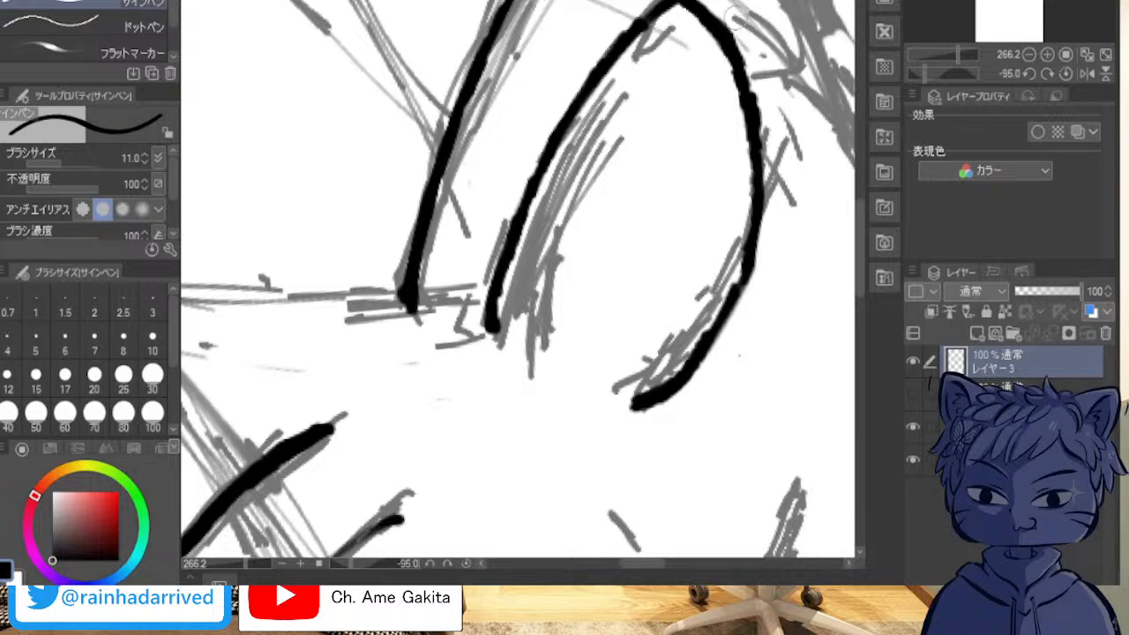
pyautogui.moveTo(722, 11)
pyautogui.mouseDown()
pyautogui.moveTo(759, 113)
pyautogui.moveTo(756, 88)
pyautogui.moveTo(766, 166)
pyautogui.mouseUp()
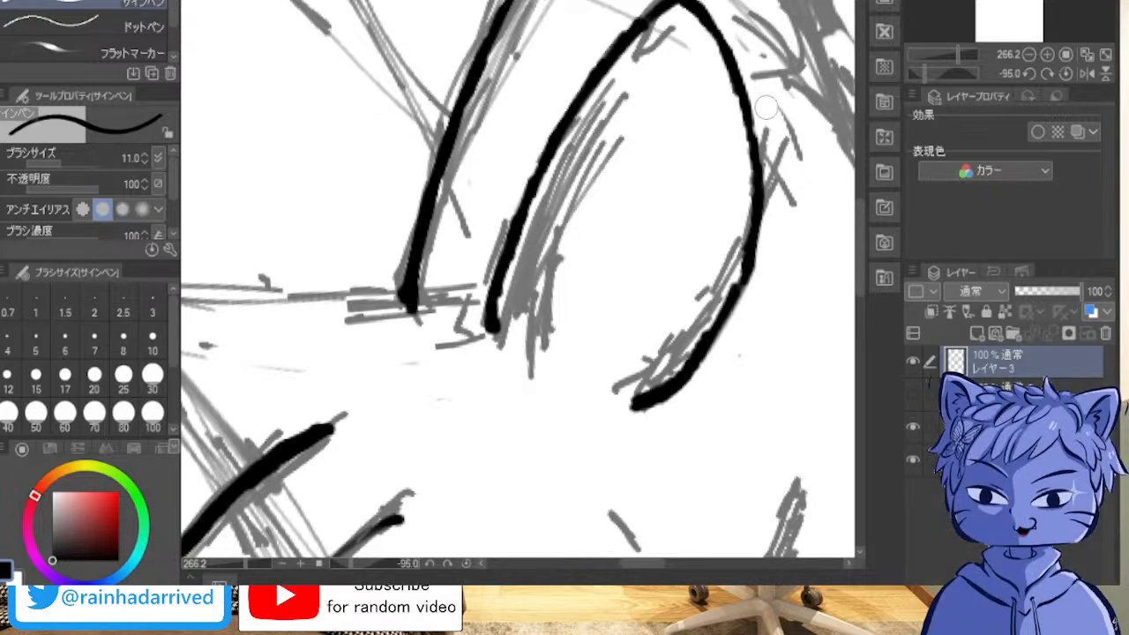
# Step: Thicken the viewer's-left upper eyelid line along its full length into an even, bold curve
pyautogui.moveTo(564, 494); pyautogui.dragTo(505, 68)
pyautogui.moveTo(441, 309); pyautogui.dragTo(565, 244)
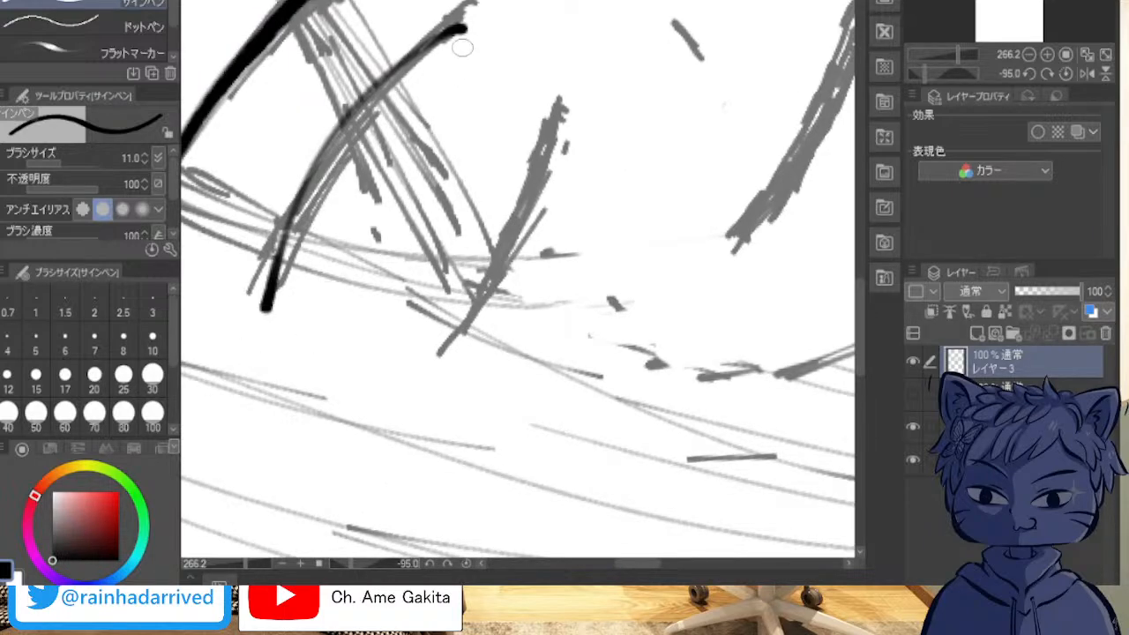
pyautogui.moveTo(459, 33)
pyautogui.mouseDown()
pyautogui.moveTo(430, 43)
pyautogui.moveTo(441, 41)
pyautogui.moveTo(325, 143)
pyautogui.moveTo(295, 187)
pyautogui.moveTo(325, 152)
pyautogui.moveTo(273, 263)
pyautogui.mouseUp()
pyautogui.moveTo(300, 198); pyautogui.dragTo(267, 301)
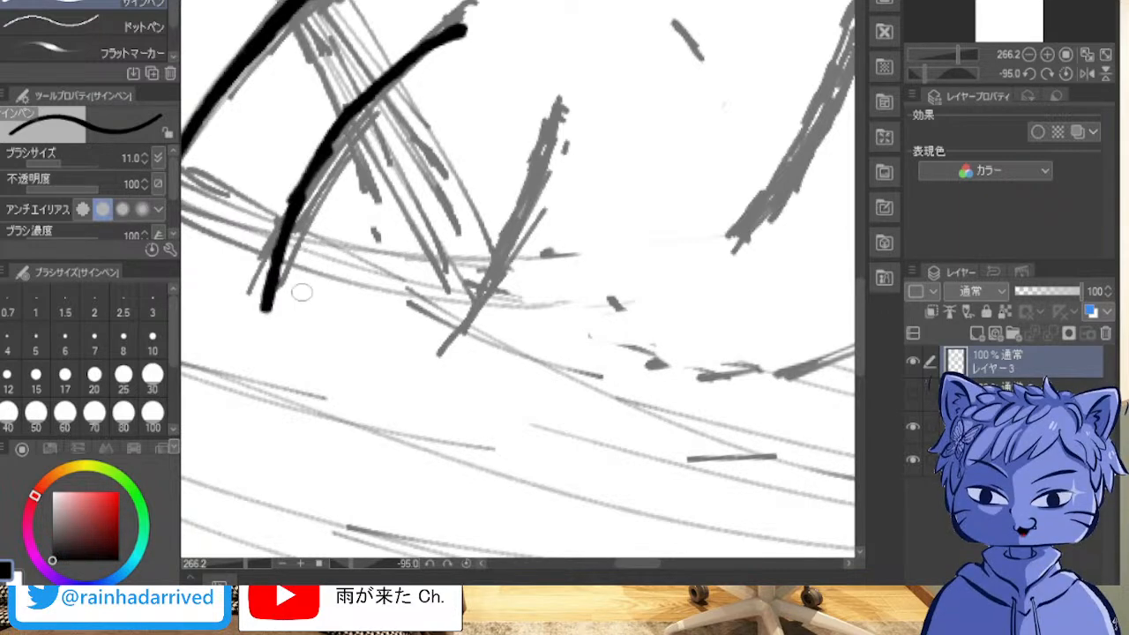
pyautogui.moveTo(332, 248); pyautogui.dragTo(336, 239)
pyautogui.hotkey('shift', '6')
pyautogui.hotkey('shift', '6')
pyautogui.hotkey('shift', '6')
pyautogui.hotkey('shift', '6')
pyautogui.hotkey('shift', '6')
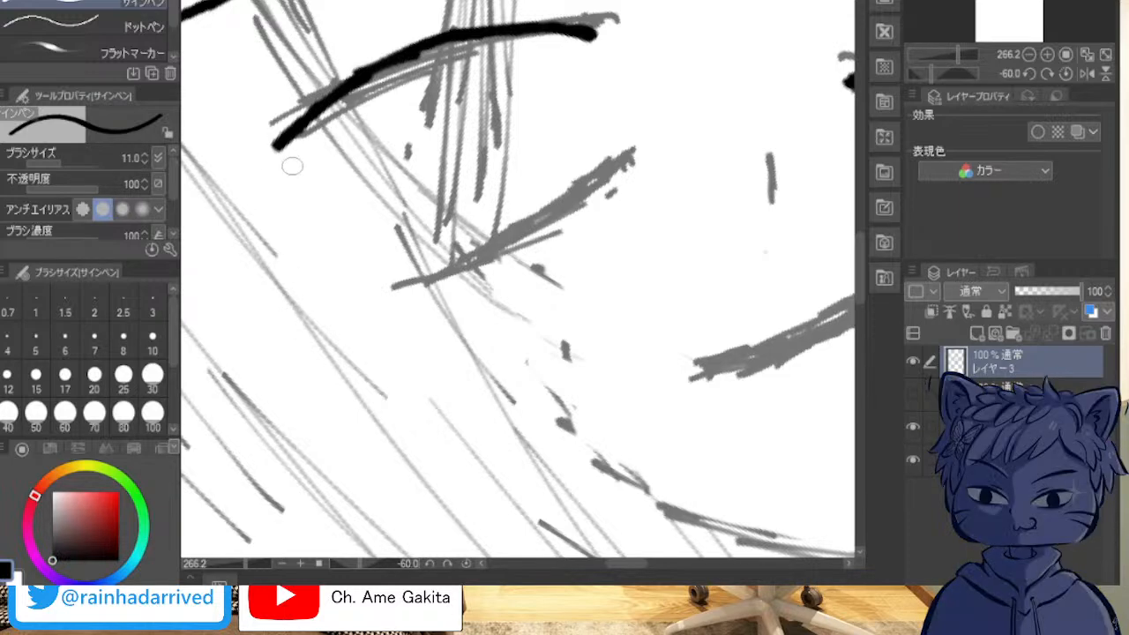
pyautogui.moveTo(279, 145); pyautogui.dragTo(338, 188)
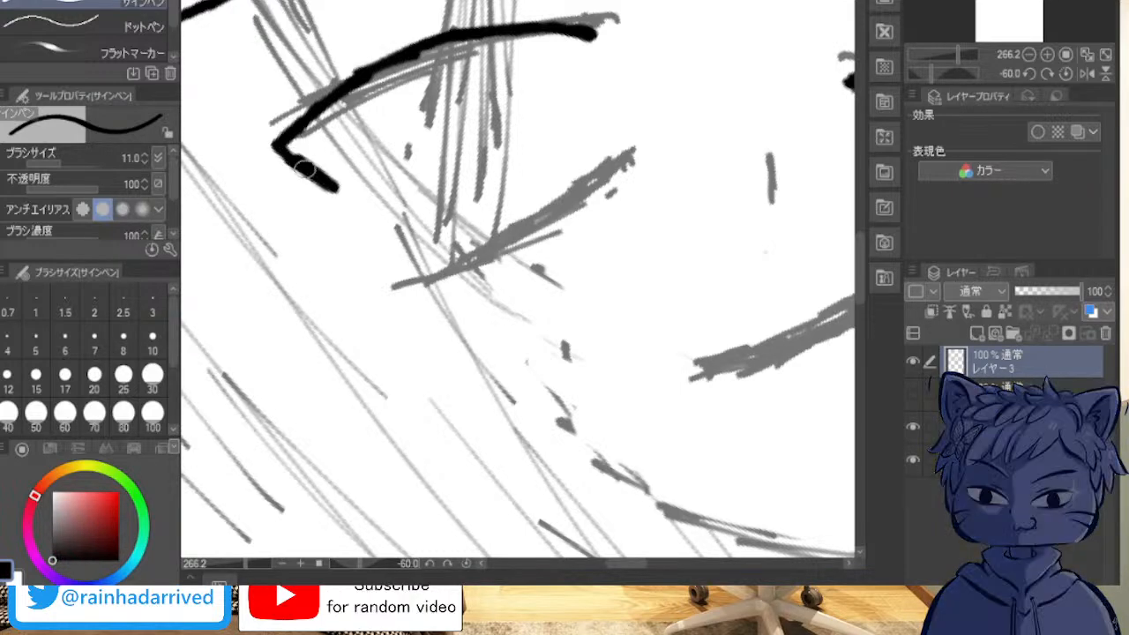
pyautogui.moveTo(283, 148); pyautogui.dragTo(428, 231)
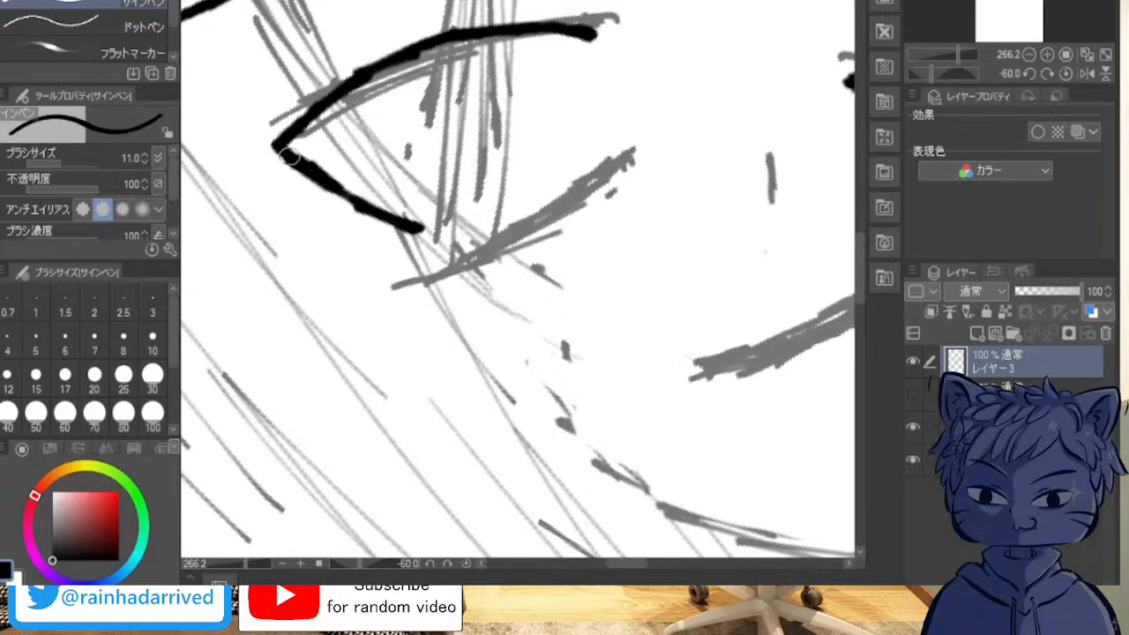
pyautogui.moveTo(348, 196)
pyautogui.mouseDown()
pyautogui.moveTo(292, 165)
pyautogui.moveTo(307, 157)
pyautogui.moveTo(366, 187)
pyautogui.moveTo(340, 189)
pyautogui.moveTo(415, 236)
pyautogui.moveTo(465, 248)
pyautogui.mouseUp()
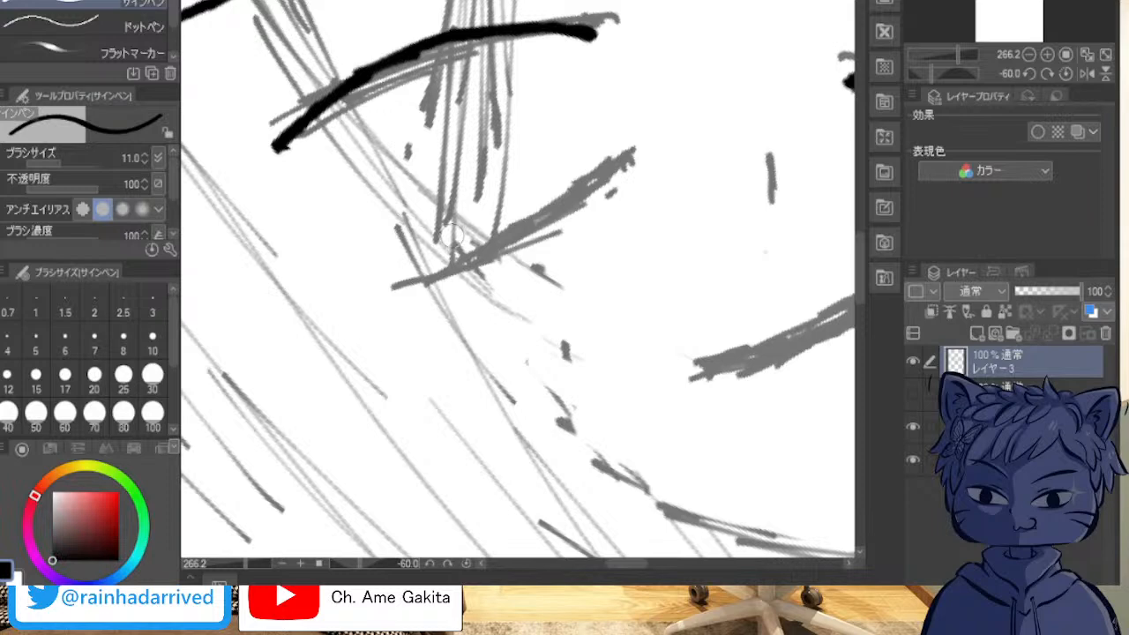
# Step: Ink the outer side of the viewer's-left eye as a thick curve running down from the upper eyelid's outer corner
pyautogui.scroll(1, 452, 235)
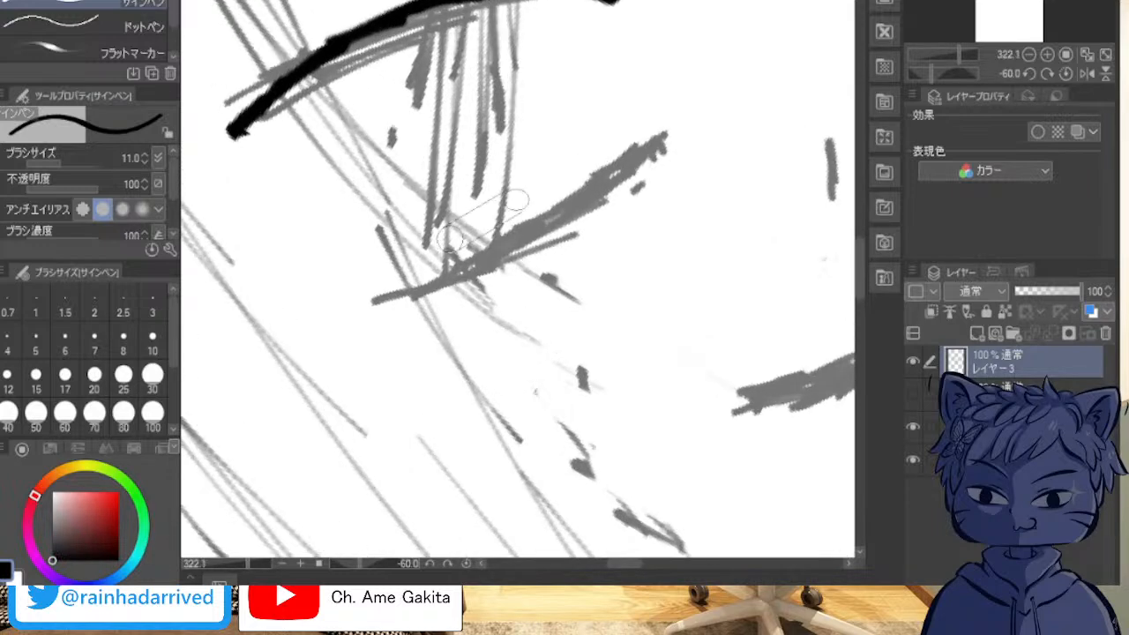
pyautogui.press('^')
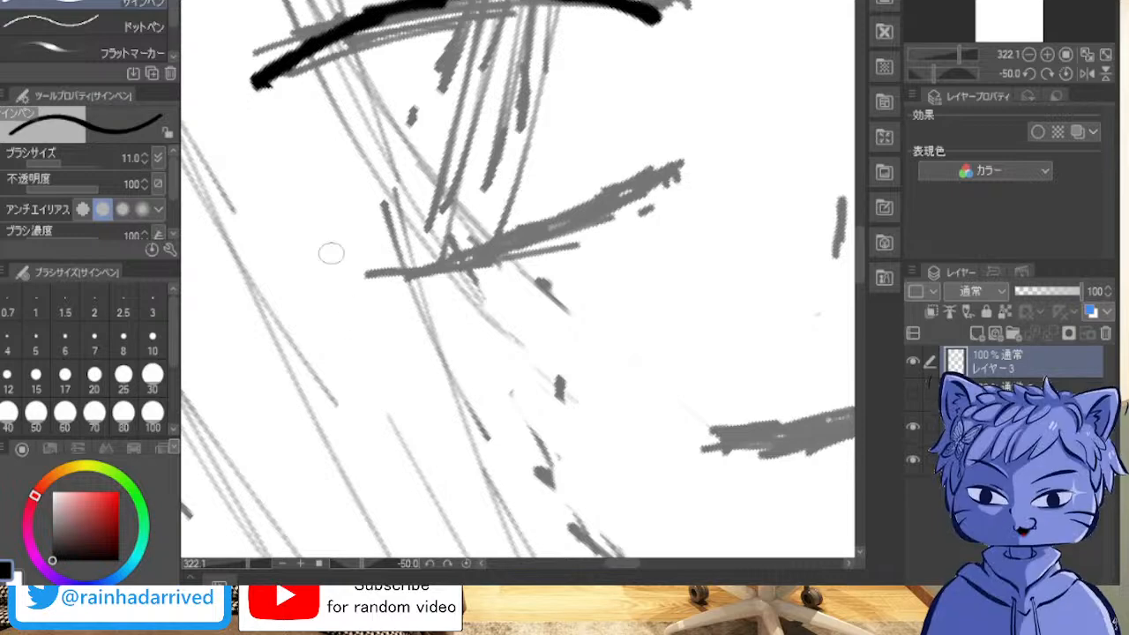
pyautogui.moveTo(254, 84); pyautogui.dragTo(361, 198)
pyautogui.moveTo(284, 133); pyautogui.dragTo(303, 147)
pyautogui.moveTo(257, 91); pyautogui.dragTo(406, 232)
pyautogui.moveTo(307, 165); pyautogui.dragTo(333, 182)
pyautogui.moveTo(276, 137); pyautogui.dragTo(308, 159)
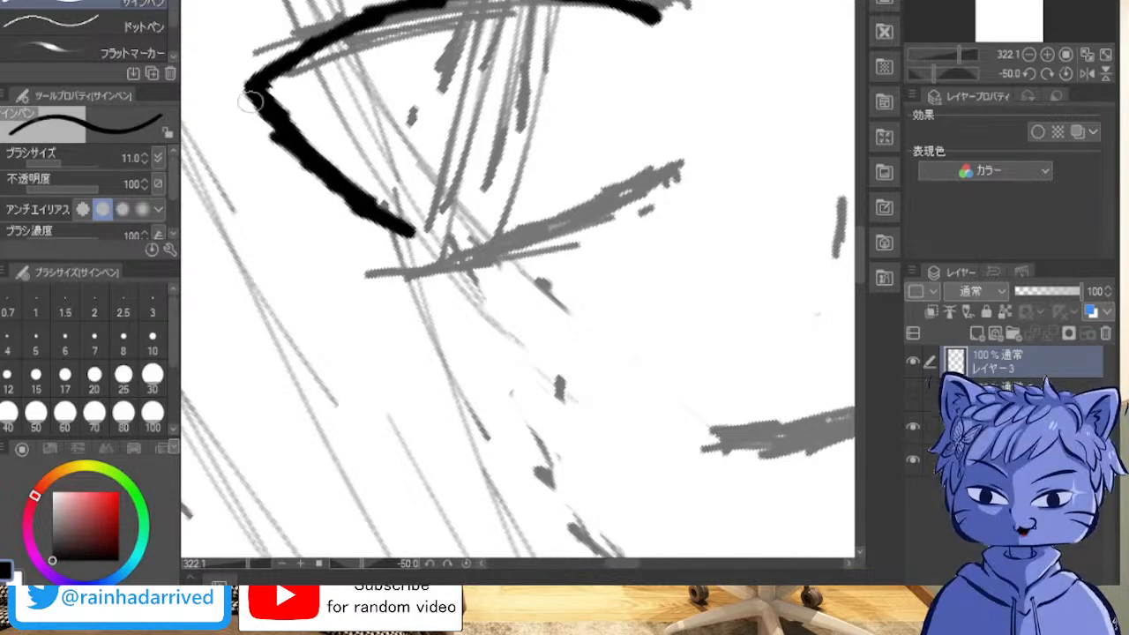
pyautogui.moveTo(253, 100); pyautogui.dragTo(310, 165)
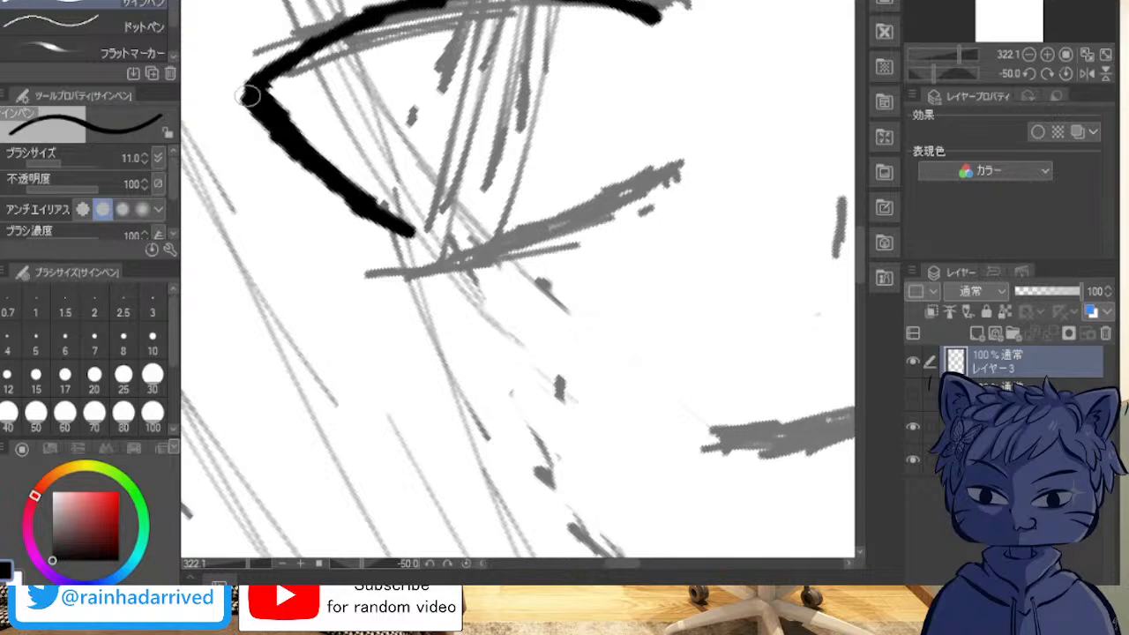
pyautogui.moveTo(251, 101); pyautogui.dragTo(437, 236)
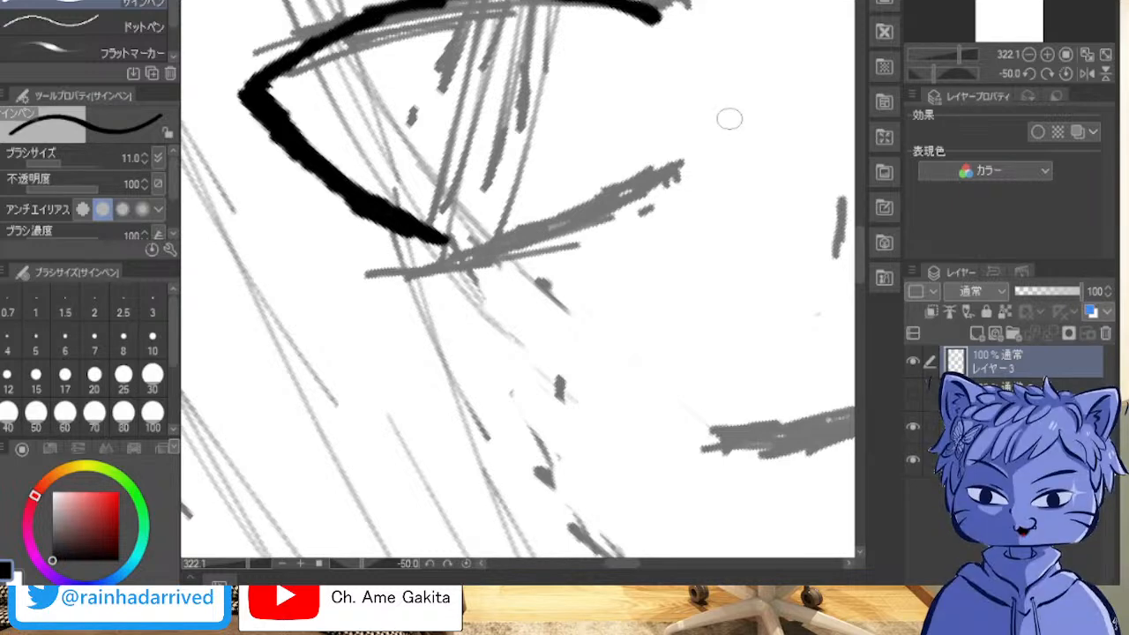
# Step: Continue the viewer's-left lower eyelid toward the inner corner along the sketch as a bold, rising curve
pyautogui.moveTo(446, 236); pyautogui.dragTo(537, 241)
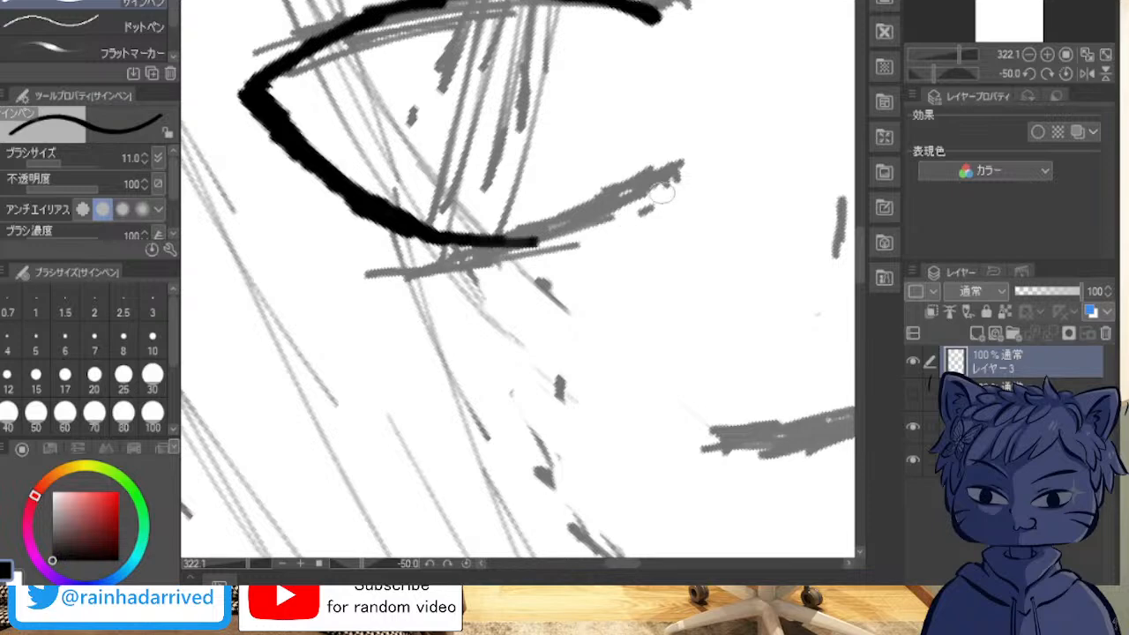
pyautogui.moveTo(680, 166); pyautogui.dragTo(564, 217)
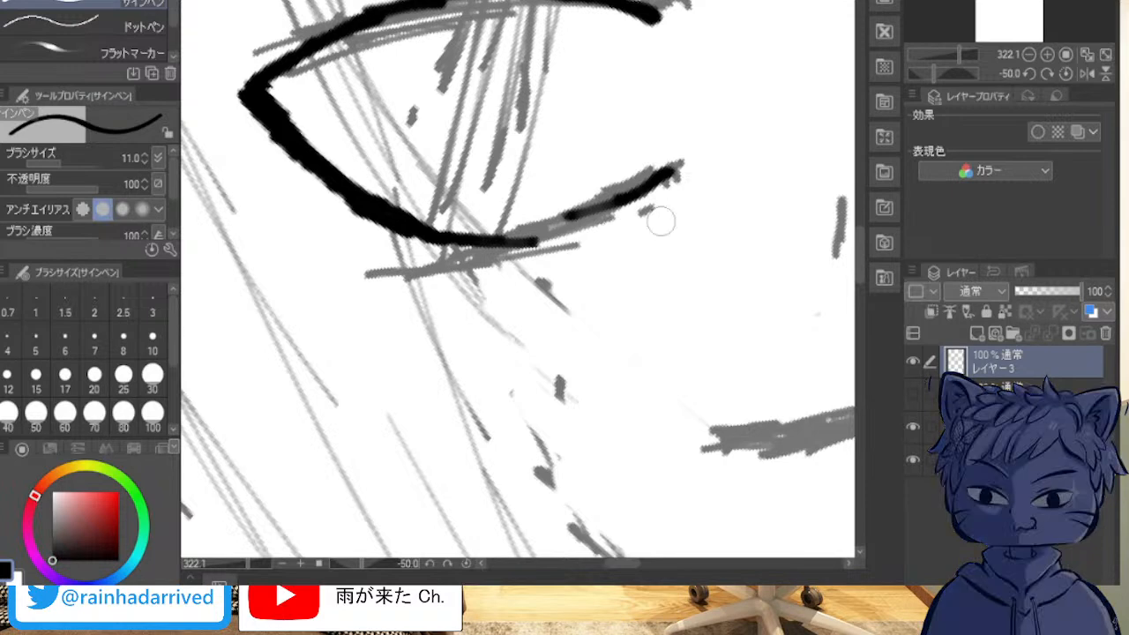
pyautogui.moveTo(647, 214)
pyautogui.mouseDown()
pyautogui.moveTo(664, 182)
pyautogui.moveTo(589, 214)
pyautogui.moveTo(680, 172)
pyautogui.moveTo(651, 162)
pyautogui.mouseUp()
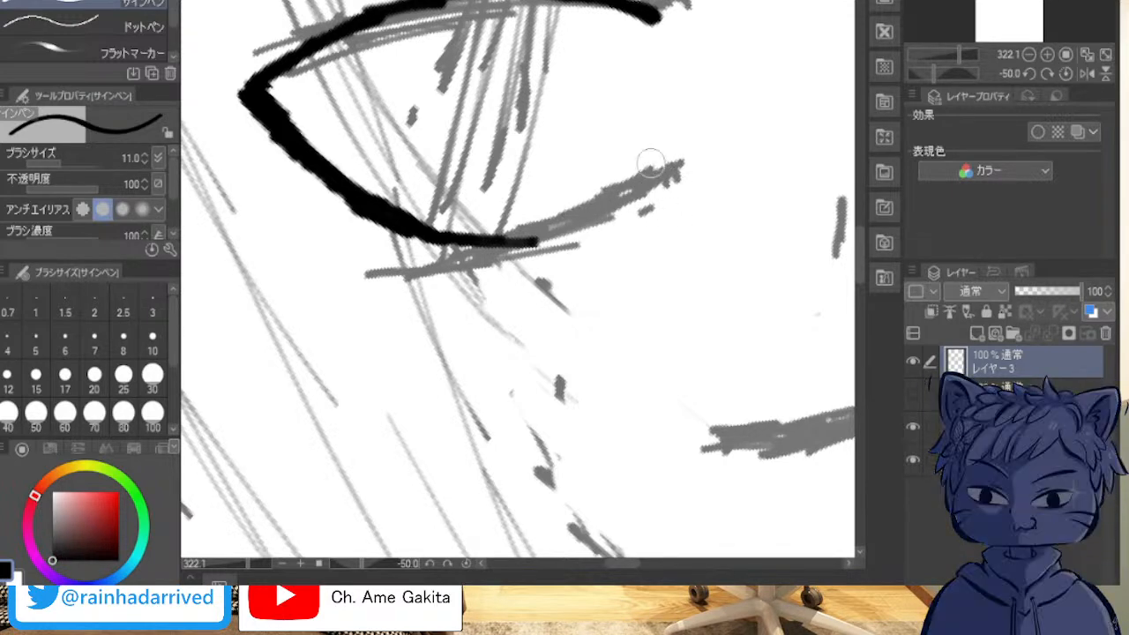
pyautogui.moveTo(473, 246)
pyautogui.mouseDown()
pyautogui.moveTo(677, 167)
pyautogui.moveTo(511, 235)
pyautogui.moveTo(565, 216)
pyautogui.moveTo(521, 208)
pyautogui.moveTo(512, 227)
pyautogui.moveTo(602, 202)
pyautogui.mouseUp()
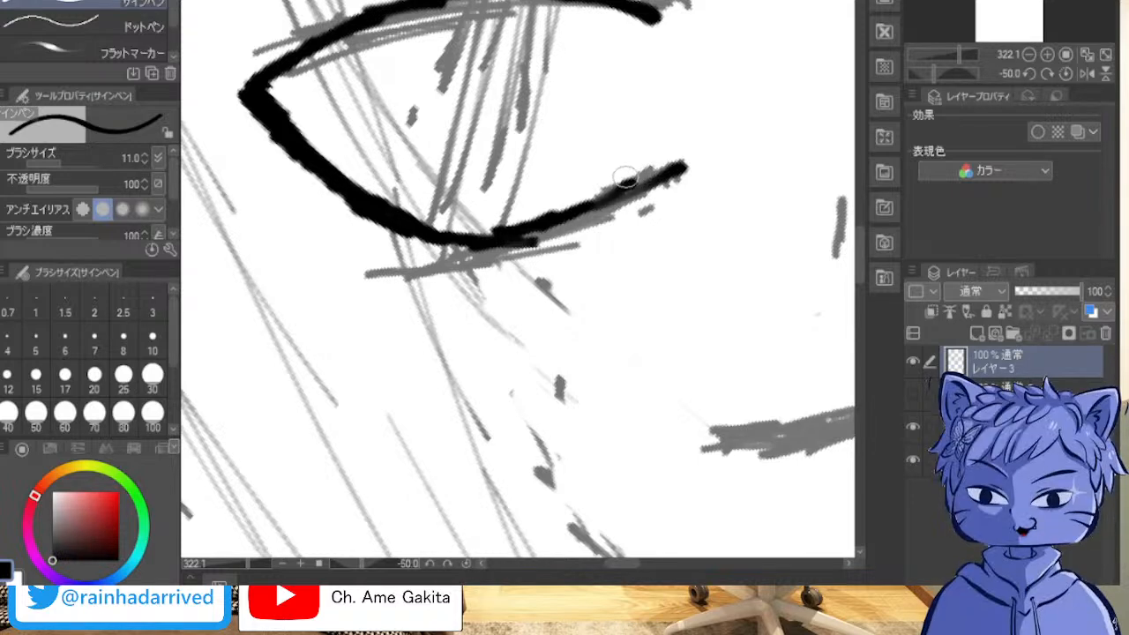
pyautogui.moveTo(635, 184)
pyautogui.mouseDown()
pyautogui.moveTo(668, 168)
pyautogui.moveTo(588, 214)
pyautogui.moveTo(607, 206)
pyautogui.moveTo(478, 241)
pyautogui.moveTo(680, 163)
pyautogui.moveTo(623, 178)
pyautogui.mouseUp()
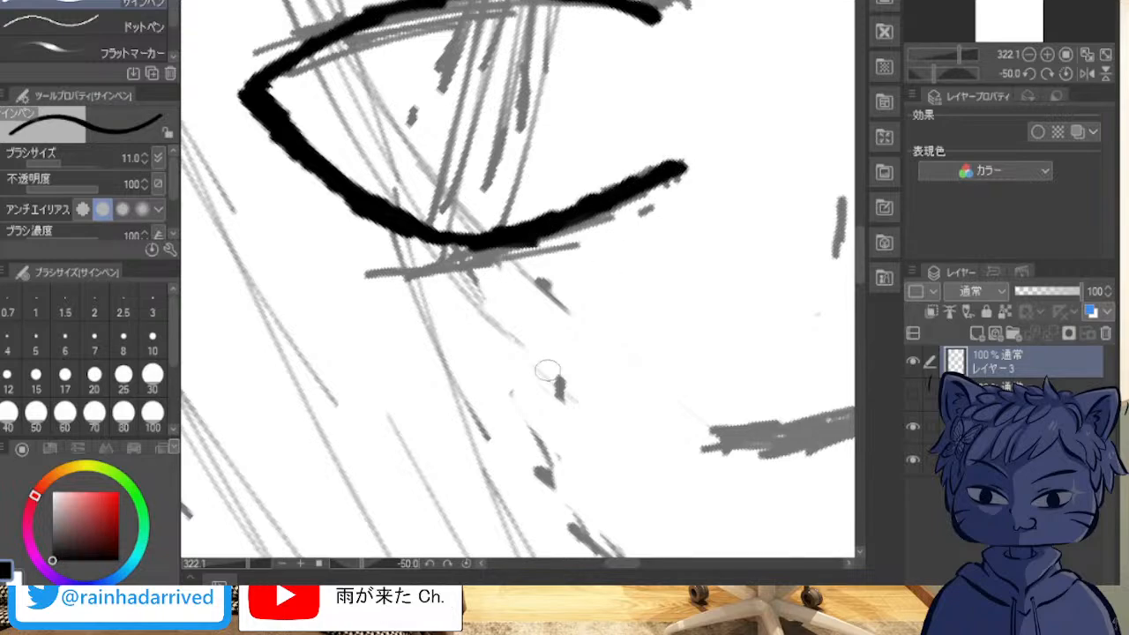
# Step: Examine the inked eyes across the whole face against the hair line art and the sketch by toggling the layers' visibility
pyautogui.press('-')
pyautogui.press('-')
pyautogui.press('-')
pyautogui.press('-')
pyautogui.press('-')
pyautogui.press('^')
pyautogui.press('^')
pyautogui.press('^')
pyautogui.press('^')
pyautogui.press('^')
pyautogui.press('^')
pyautogui.press('^')
pyautogui.press('^')
pyautogui.press('^')
pyautogui.press('^')
pyautogui.press('^')
pyautogui.press('^')
pyautogui.press('^')
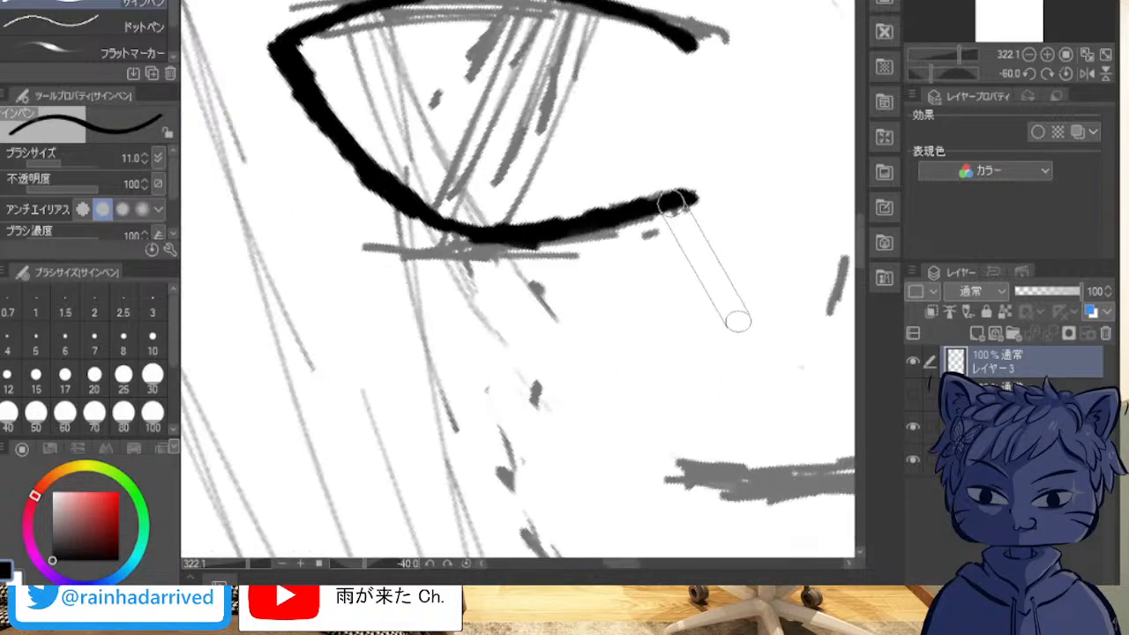
pyautogui.scroll(-5, 797, 221)
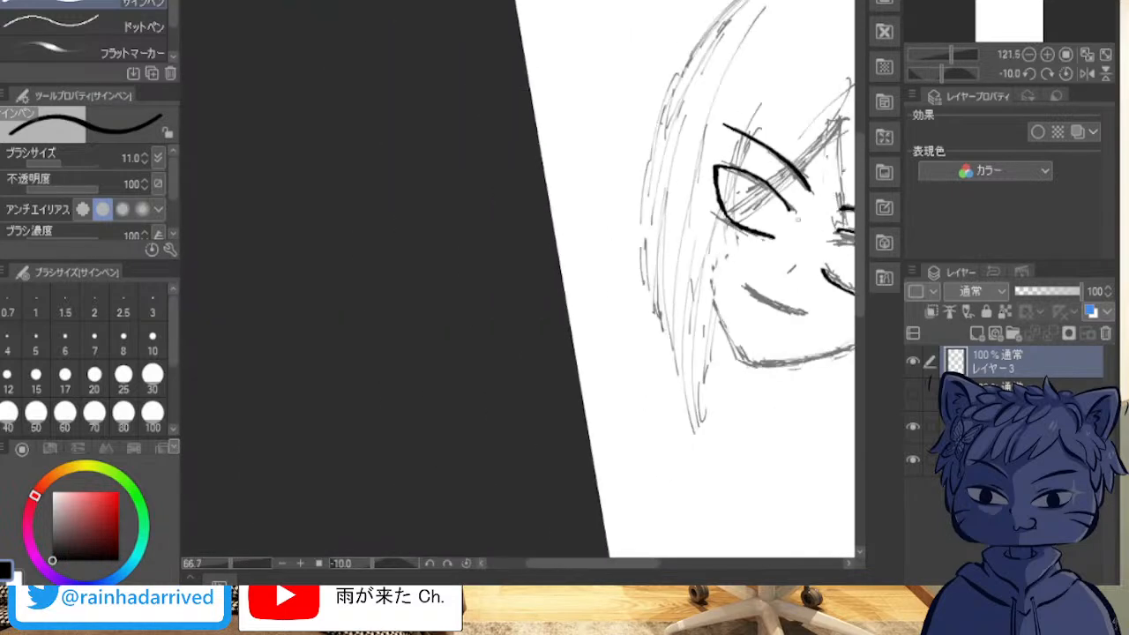
pyautogui.moveTo(797, 222); pyautogui.dragTo(558, 221)
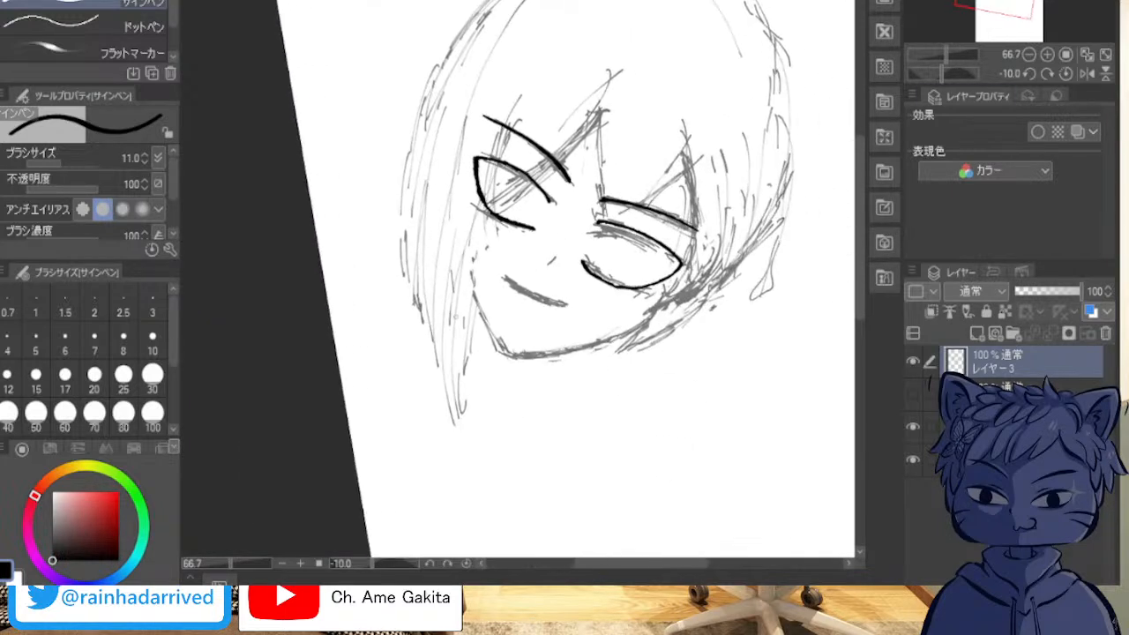
pyautogui.scroll(1, 516, 296)
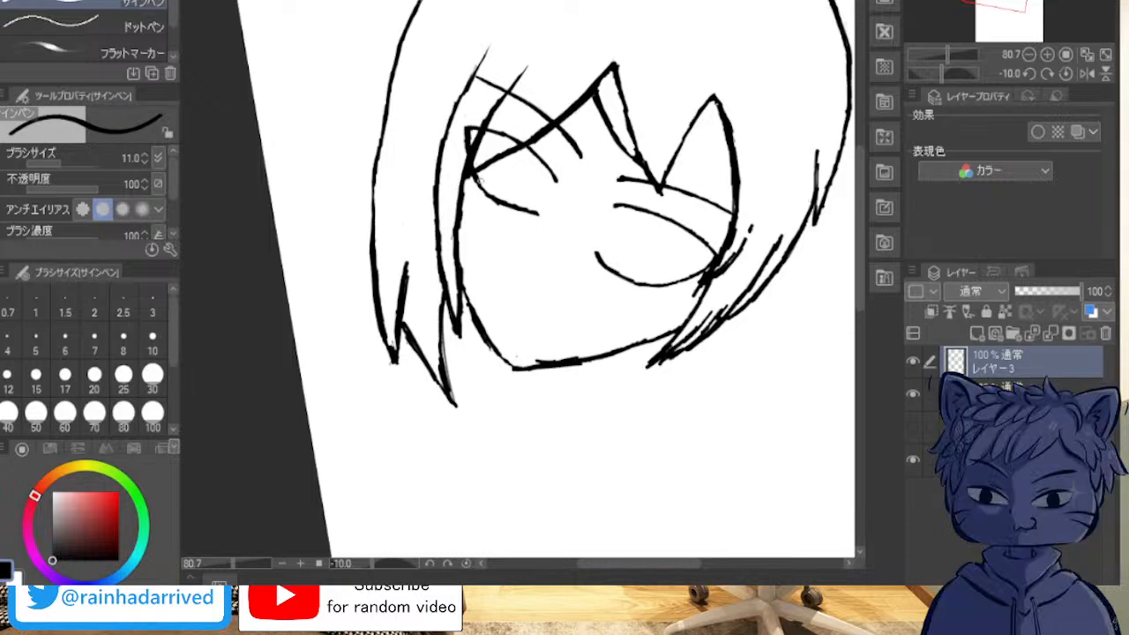
pyautogui.scroll(5, 493, 189)
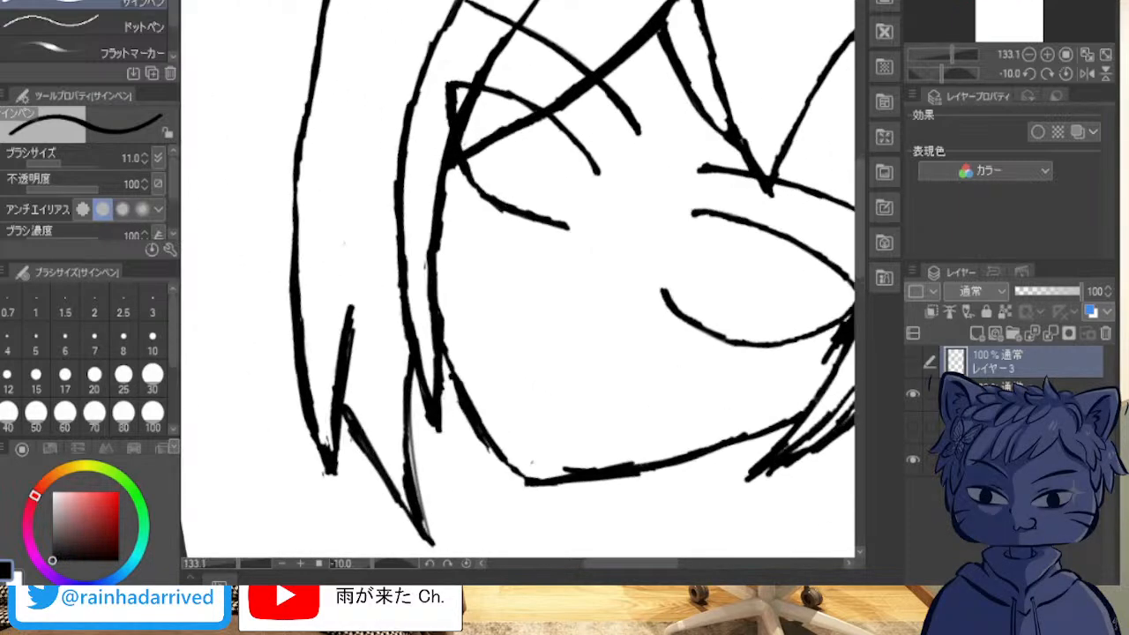
pyautogui.click(914, 427)
pyautogui.click(913, 394)
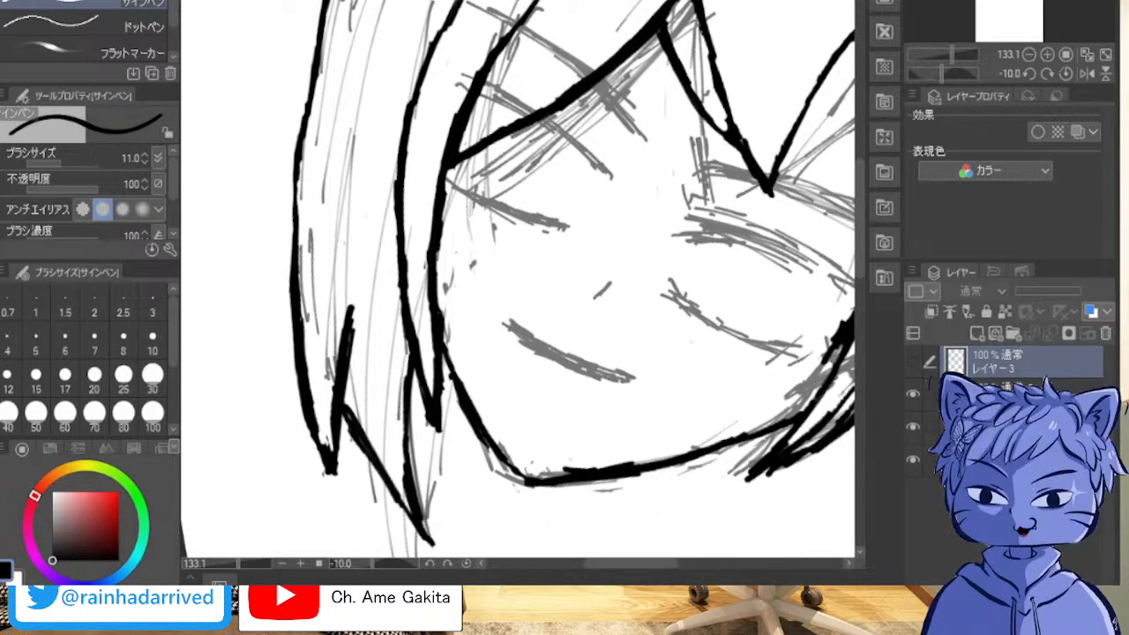
pyautogui.click(913, 362)
pyautogui.click(913, 394)
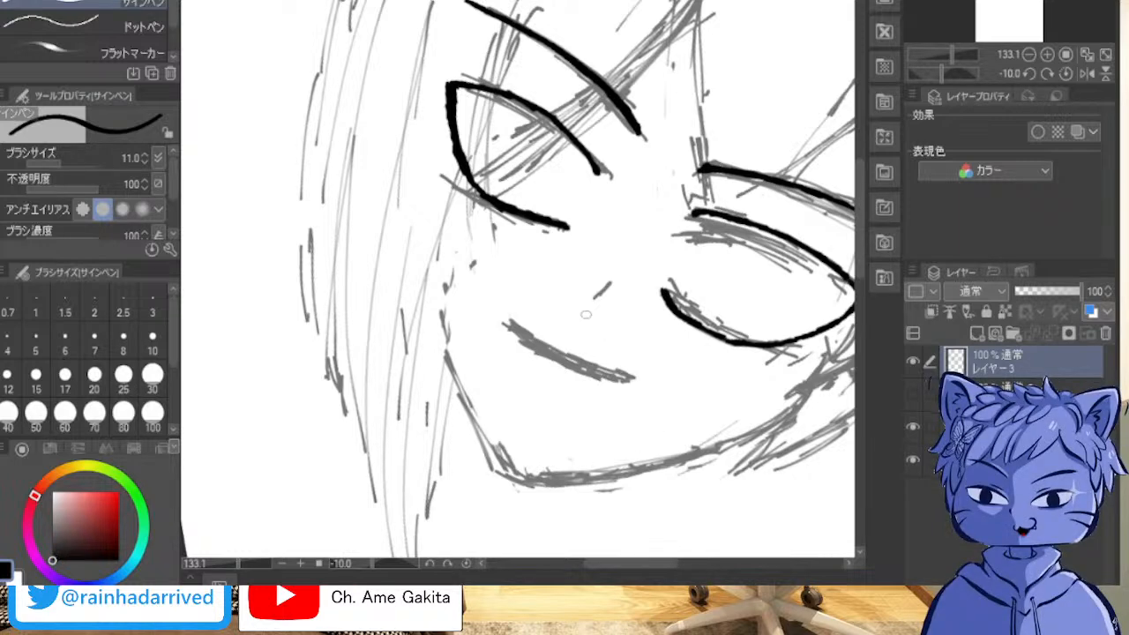
# Step: Ink the nose as a short slanted line and the mouth as a short, thick curve just below the sketched mouth
pyautogui.moveTo(600, 281); pyautogui.dragTo(578, 323)
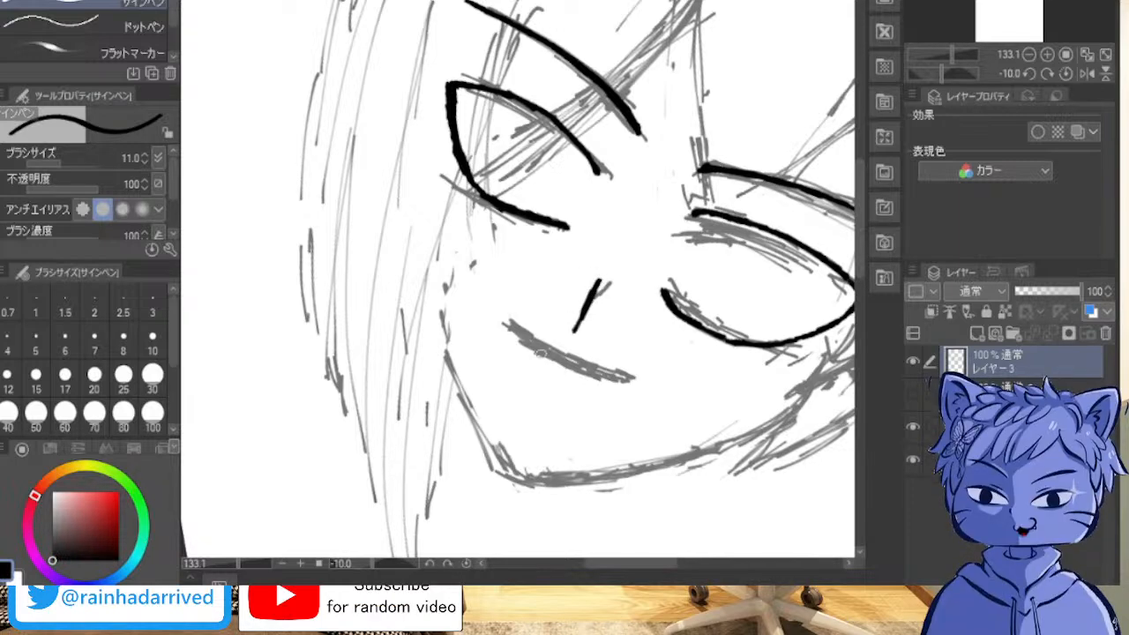
pyautogui.moveTo(514, 365); pyautogui.dragTo(568, 397)
pyautogui.moveTo(515, 363)
pyautogui.mouseDown()
pyautogui.moveTo(581, 397)
pyautogui.moveTo(515, 363)
pyautogui.moveTo(581, 401)
pyautogui.moveTo(514, 367)
pyautogui.mouseUp()
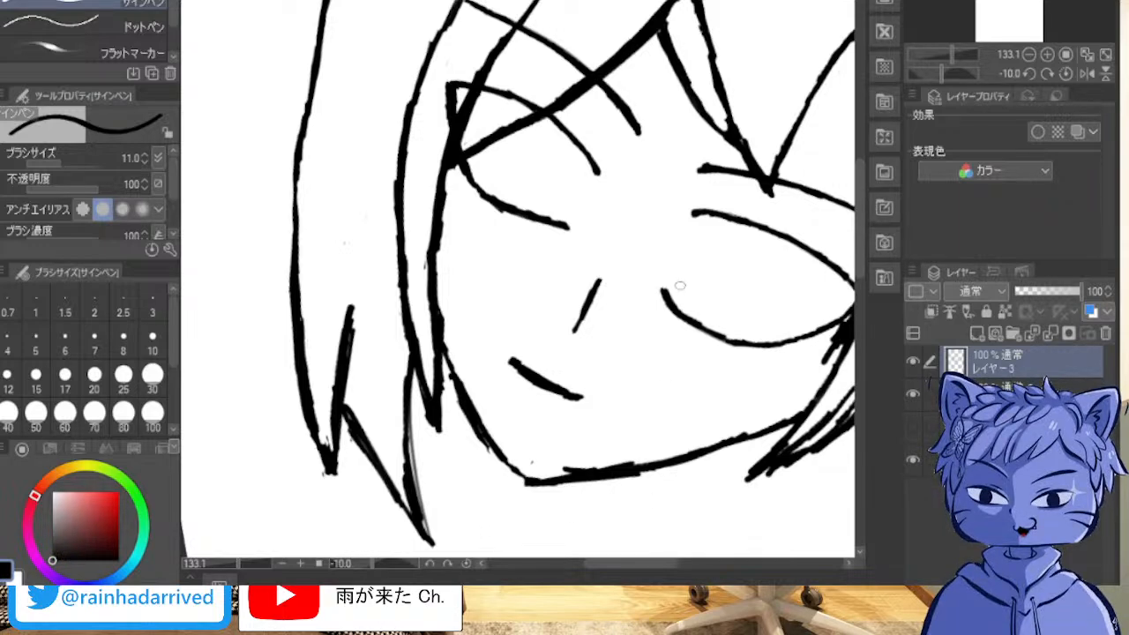
pyautogui.moveTo(519, 363)
pyautogui.mouseDown()
pyautogui.moveTo(529, 463)
pyautogui.moveTo(731, 374)
pyautogui.moveTo(732, 341)
pyautogui.moveTo(670, 382)
pyautogui.moveTo(570, 404)
pyautogui.moveTo(523, 356)
pyautogui.mouseUp()
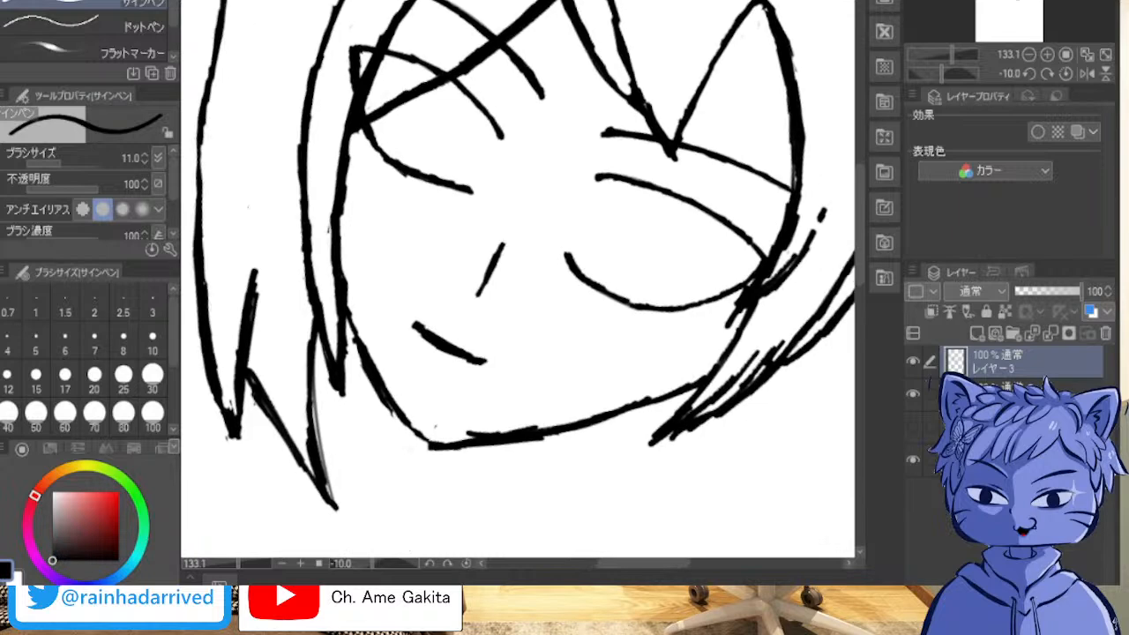
# Step: Try to straighten the inner end of the viewer's-right lower eyelid with thick strokes, and erase the attempt
pyautogui.scroll(1, 522, 356)
pyautogui.scroll(3, 521, 355)
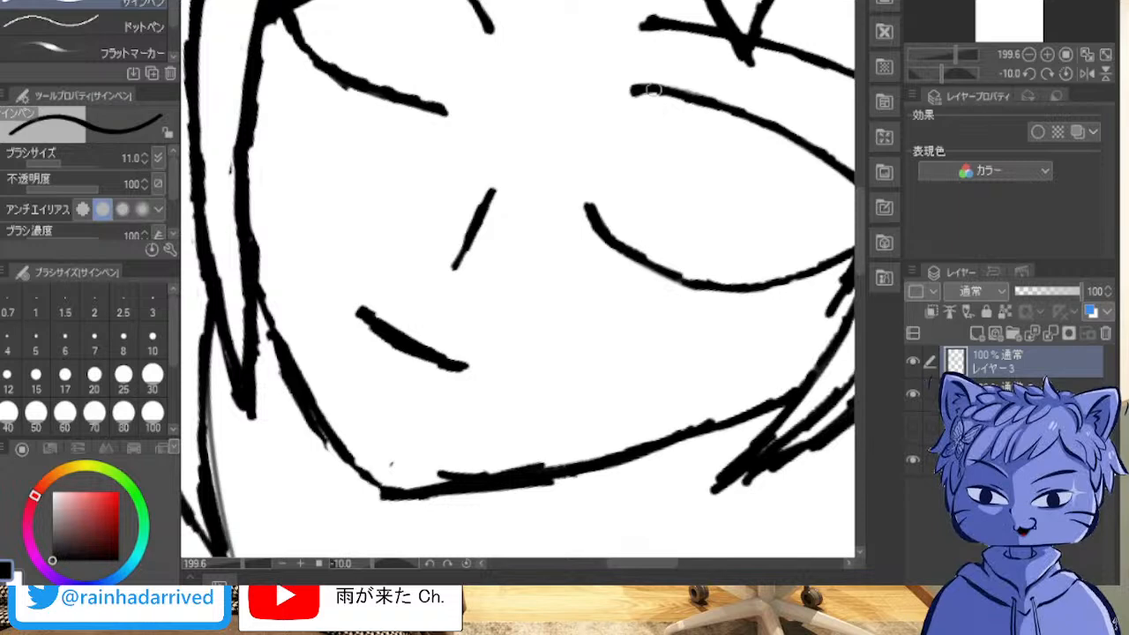
pyautogui.moveTo(636, 282)
pyautogui.mouseDown()
pyautogui.moveTo(402, 290)
pyautogui.moveTo(417, 264)
pyautogui.moveTo(395, 265)
pyautogui.mouseUp()
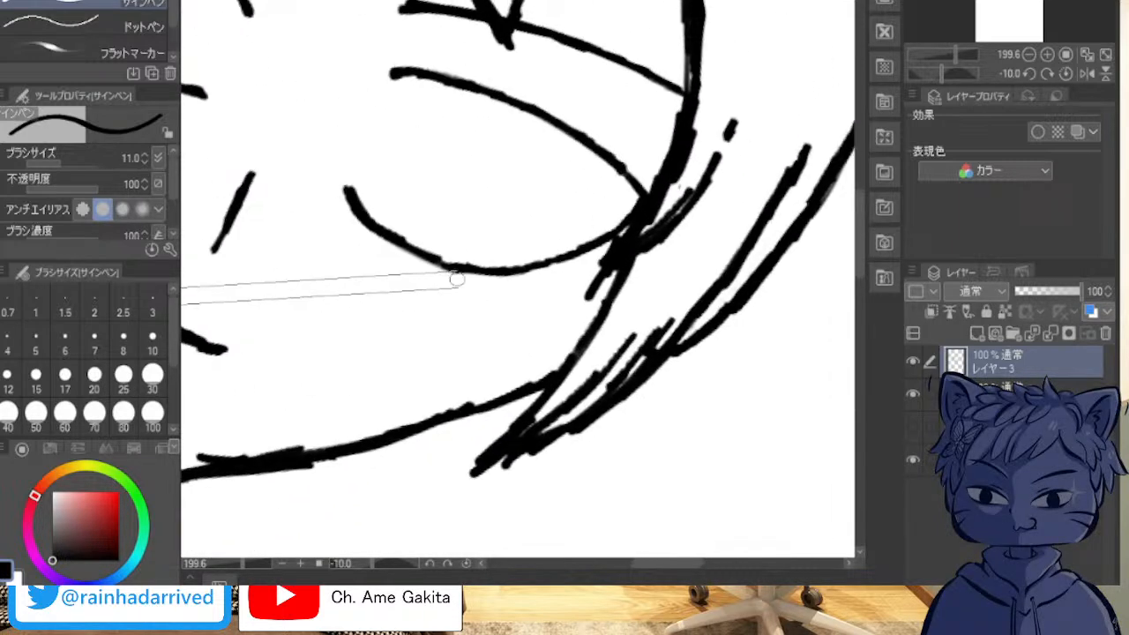
pyautogui.scroll(-7, 398, 240)
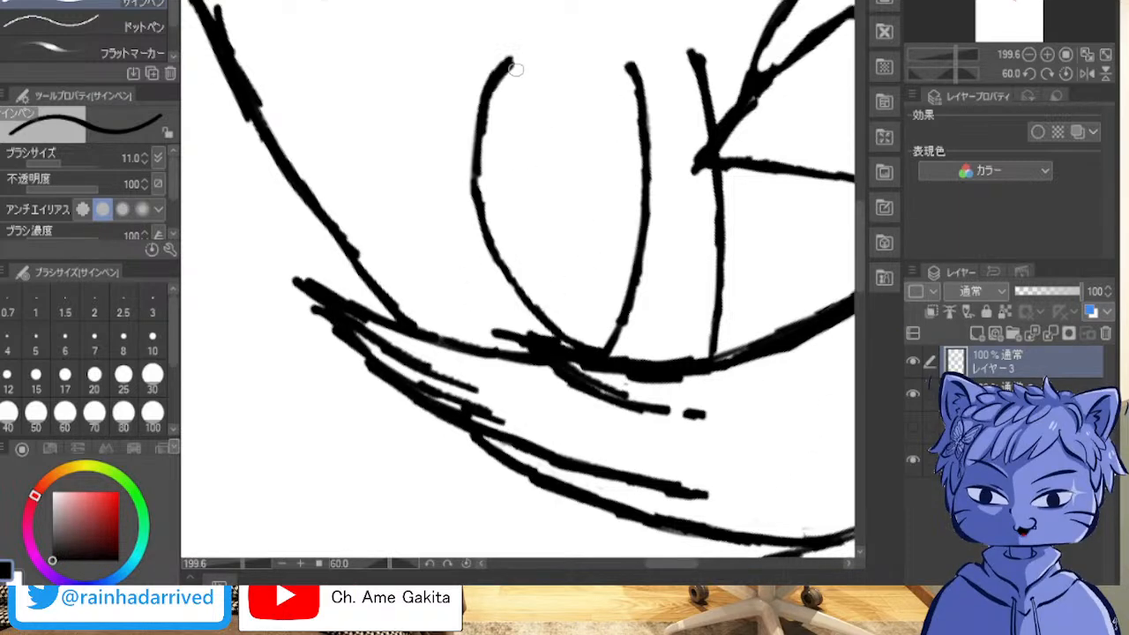
pyautogui.moveTo(516, 80); pyautogui.dragTo(500, 153)
pyautogui.moveTo(508, 79)
pyautogui.mouseDown()
pyautogui.moveTo(490, 215)
pyautogui.moveTo(486, 182)
pyautogui.moveTo(491, 260)
pyautogui.mouseUp()
pyautogui.moveTo(490, 225)
pyautogui.mouseDown()
pyautogui.moveTo(486, 176)
pyautogui.moveTo(515, 62)
pyautogui.mouseUp()
pyautogui.moveTo(481, 196)
pyautogui.mouseDown()
pyautogui.moveTo(477, 230)
pyautogui.moveTo(492, 248)
pyautogui.moveTo(515, 68)
pyautogui.moveTo(484, 203)
pyautogui.mouseUp()
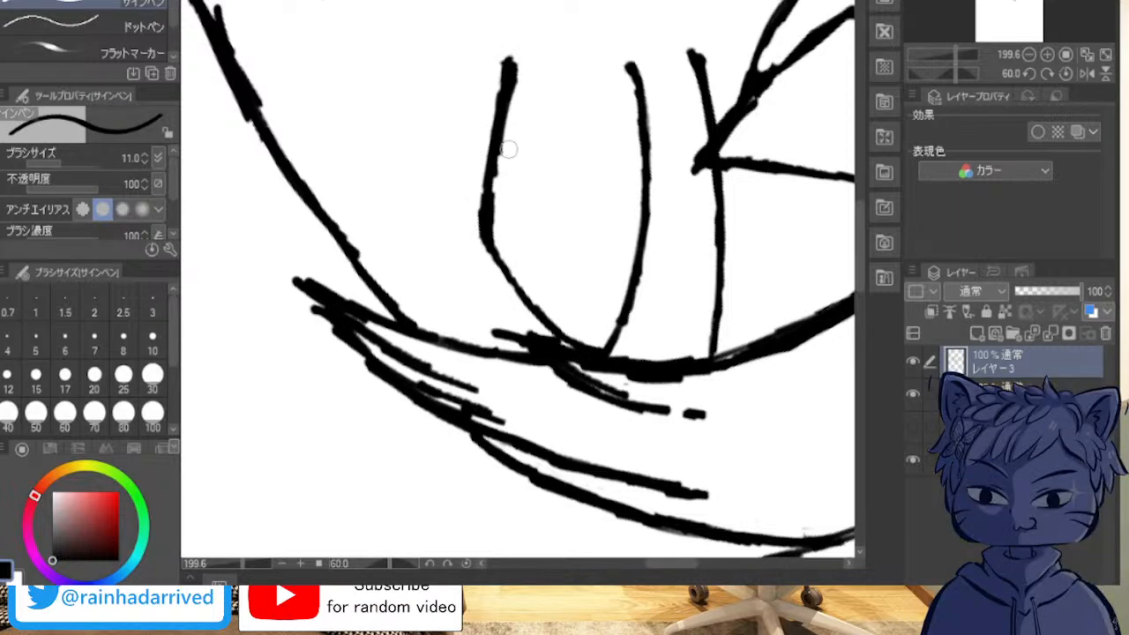
pyautogui.moveTo(496, 181)
pyautogui.mouseDown()
pyautogui.moveTo(506, 62)
pyautogui.moveTo(491, 159)
pyautogui.moveTo(494, 128)
pyautogui.moveTo(479, 167)
pyautogui.moveTo(488, 210)
pyautogui.mouseUp()
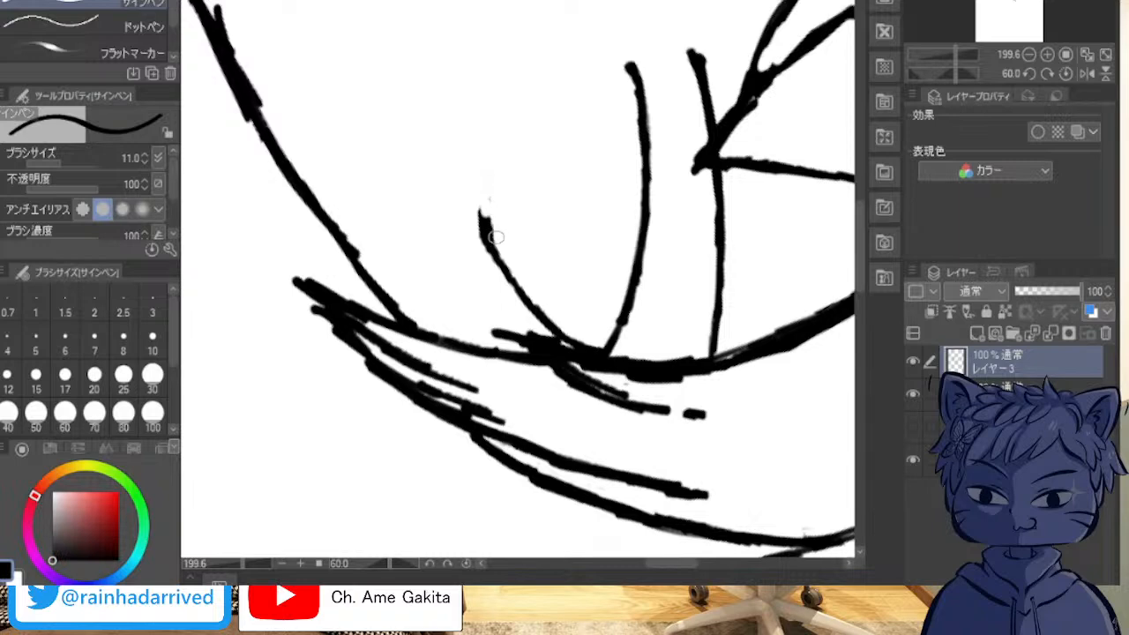
# Step: Redraw the inner end of the viewer's-right lower eyelid as a smooth curve tapering to a thin tip
pyautogui.moveTo(499, 162); pyautogui.dragTo(494, 214)
pyautogui.moveTo(507, 109)
pyautogui.mouseDown()
pyautogui.moveTo(498, 185)
pyautogui.moveTo(509, 98)
pyautogui.moveTo(489, 235)
pyautogui.mouseUp()
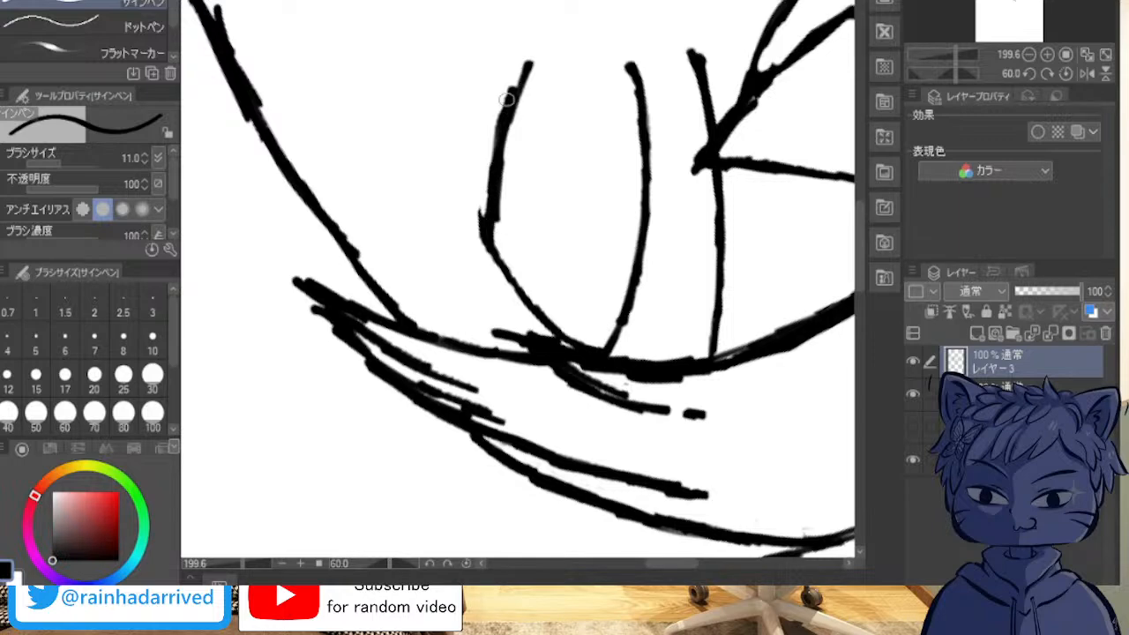
pyautogui.moveTo(506, 92)
pyautogui.mouseDown()
pyautogui.moveTo(479, 202)
pyautogui.moveTo(483, 254)
pyautogui.mouseUp()
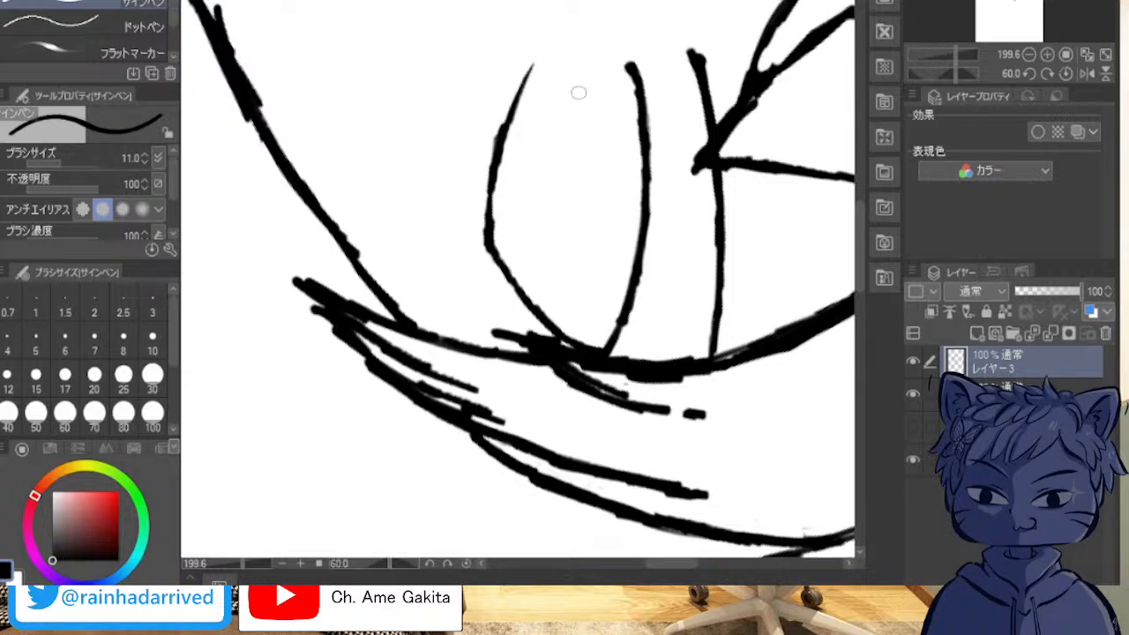
# Step: Clean up the doubled stroke and stray mark along the jawline beside the chin on the face line-art layer
pyautogui.scroll(-9, 528, 158)
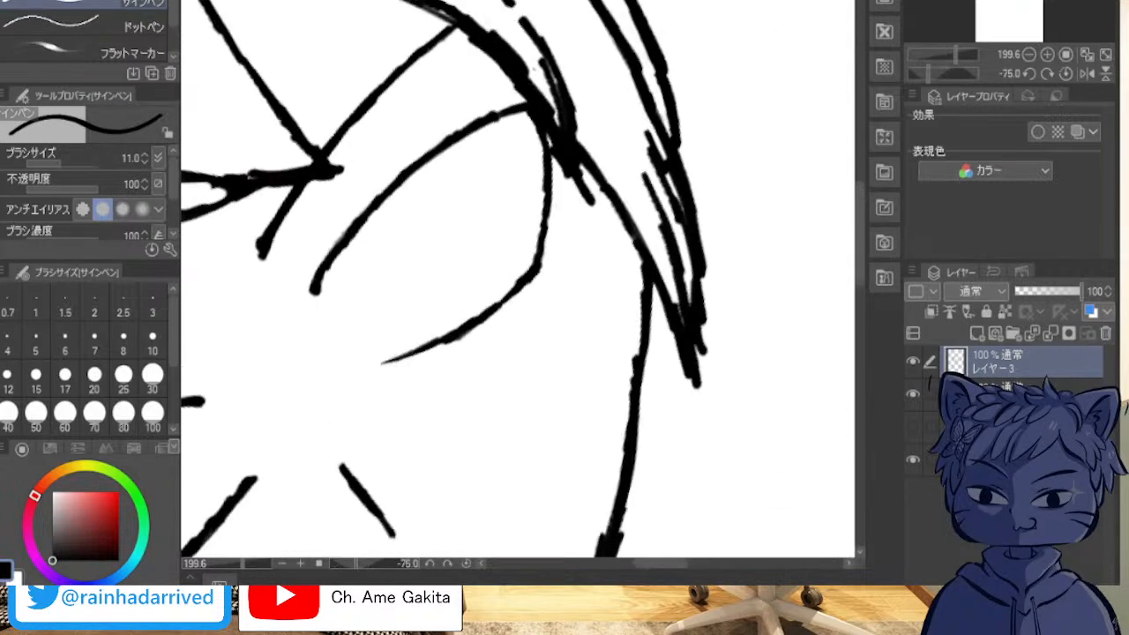
pyautogui.moveTo(670, 530); pyautogui.dragTo(629, 78)
pyautogui.scroll(1, 668, 99)
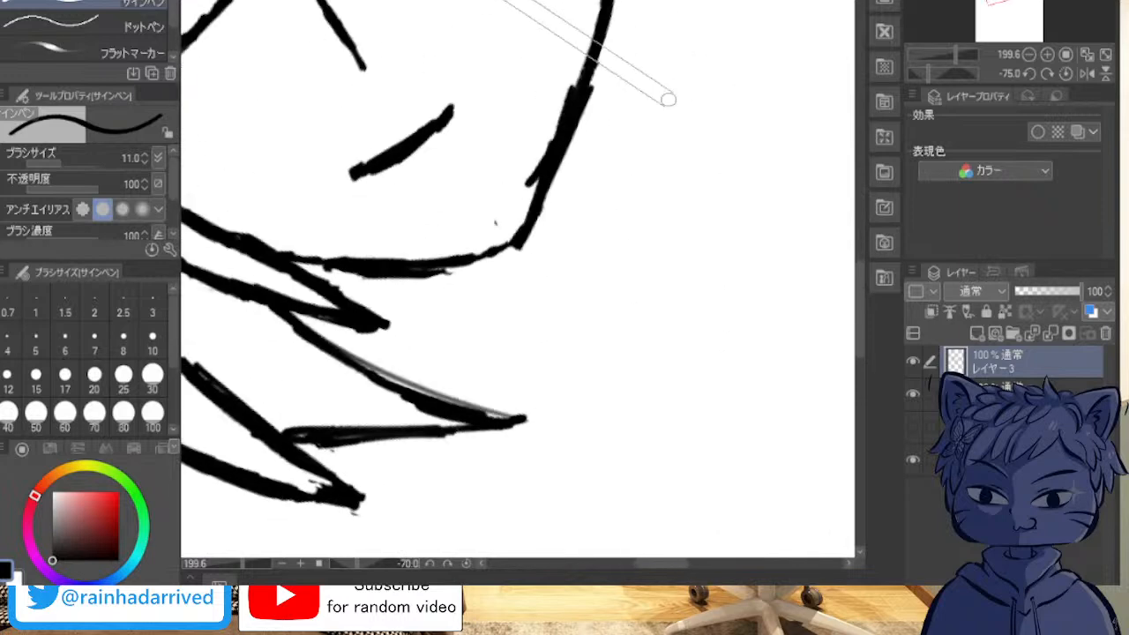
pyautogui.scroll(11, 668, 98)
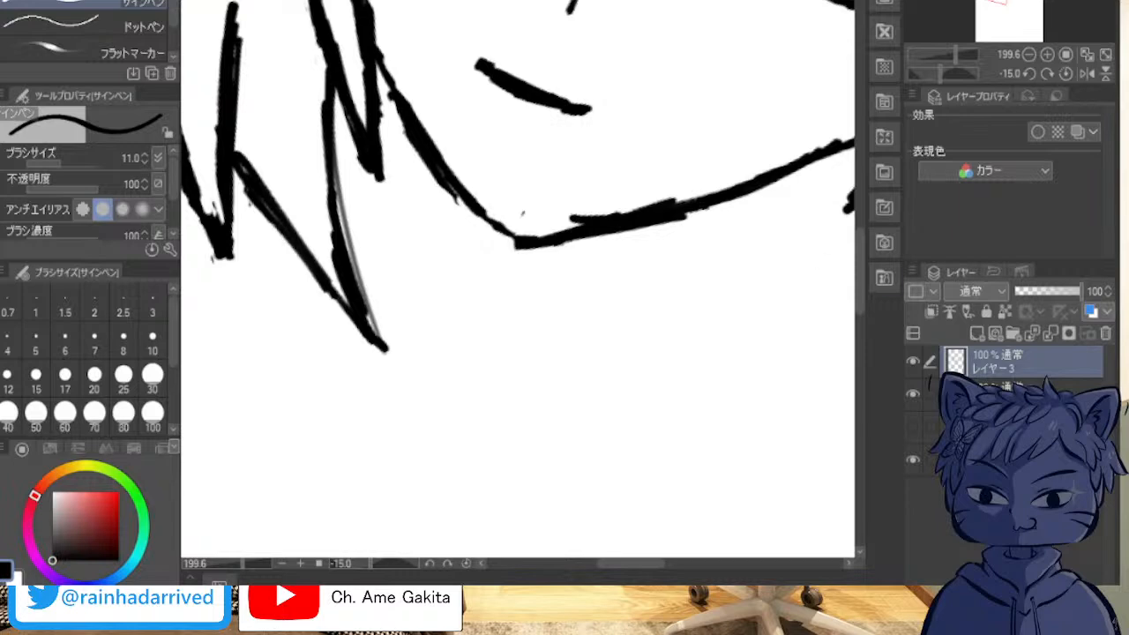
pyautogui.click(1010, 391)
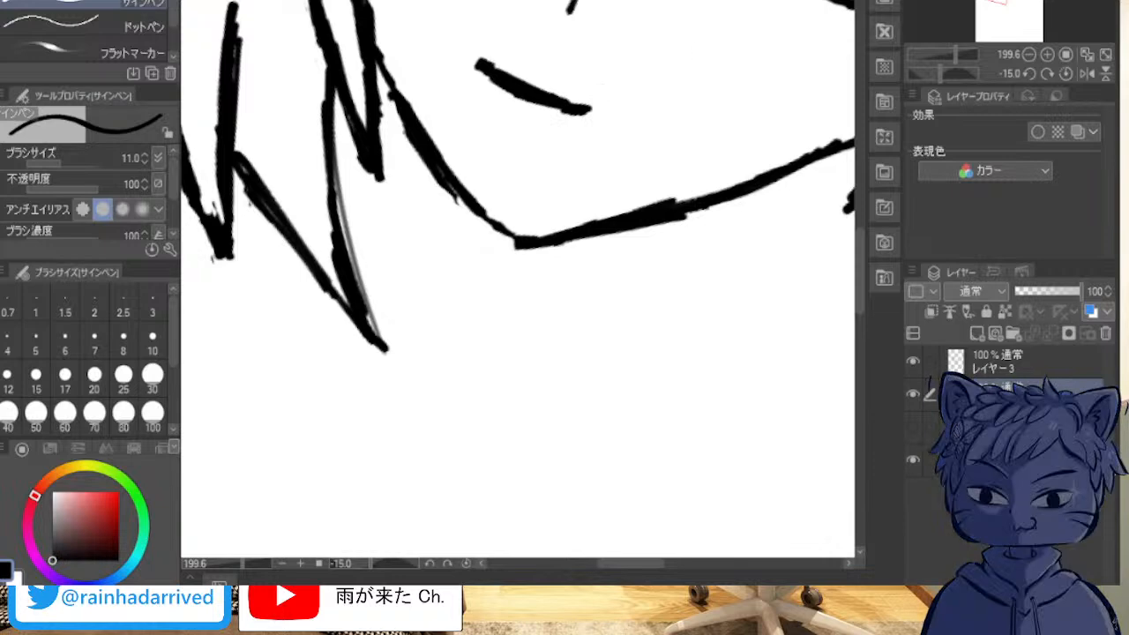
# Step: Examine the balance of the face, eyes and hair outlines at different zoom levels and canvas rotations
pyautogui.scroll(-7, 709, 56)
pyautogui.moveTo(726, 53)
pyautogui.mouseDown()
pyautogui.moveTo(529, 221)
pyautogui.moveTo(526, 337)
pyautogui.moveTo(536, 364)
pyautogui.mouseUp()
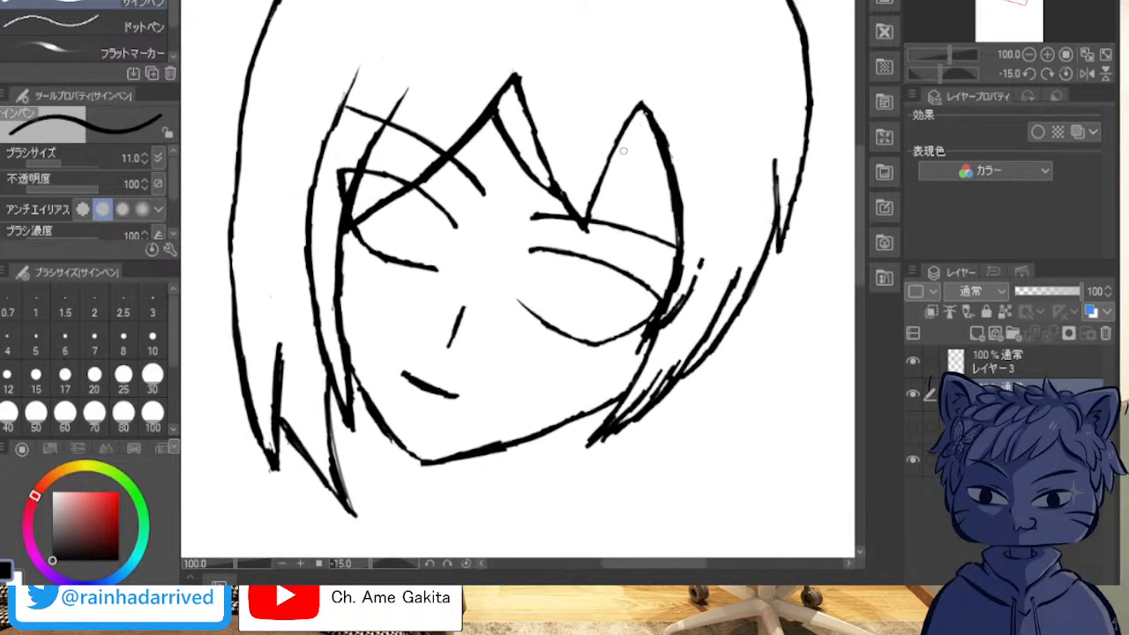
pyautogui.moveTo(623, 145)
pyautogui.mouseDown()
pyautogui.moveTo(450, 461)
pyautogui.moveTo(461, 460)
pyautogui.moveTo(365, 404)
pyautogui.moveTo(394, 431)
pyautogui.mouseUp()
pyautogui.moveTo(525, 265)
pyautogui.mouseDown()
pyautogui.moveTo(535, 383)
pyautogui.moveTo(530, 323)
pyautogui.mouseUp()
pyautogui.moveTo(801, 101); pyautogui.dragTo(399, 489)
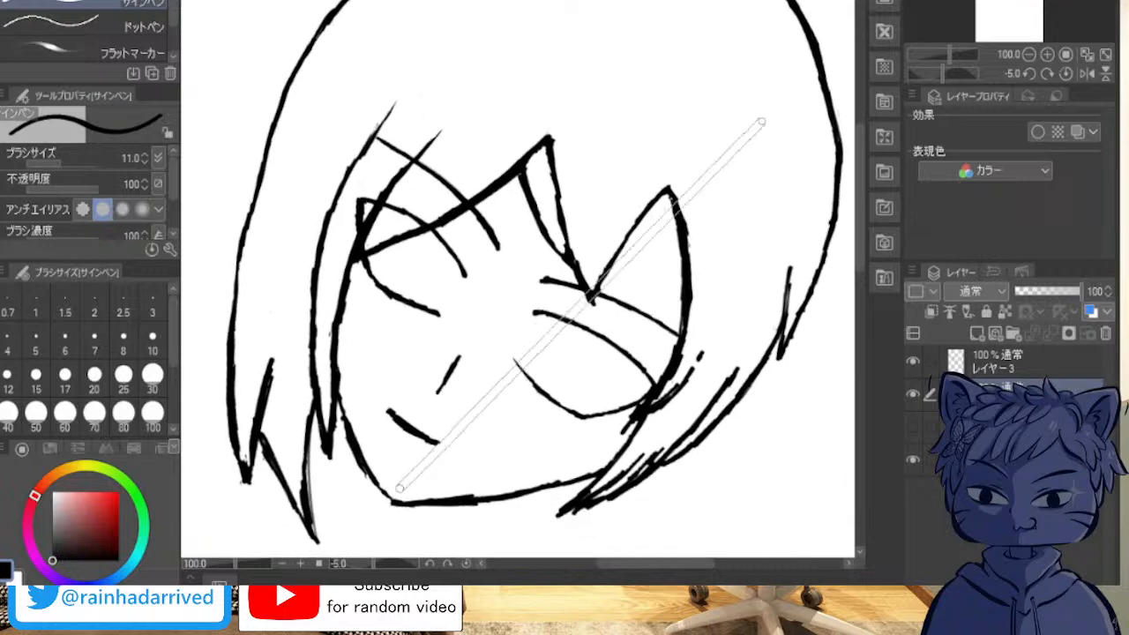
pyautogui.press('-')
pyautogui.press('-')
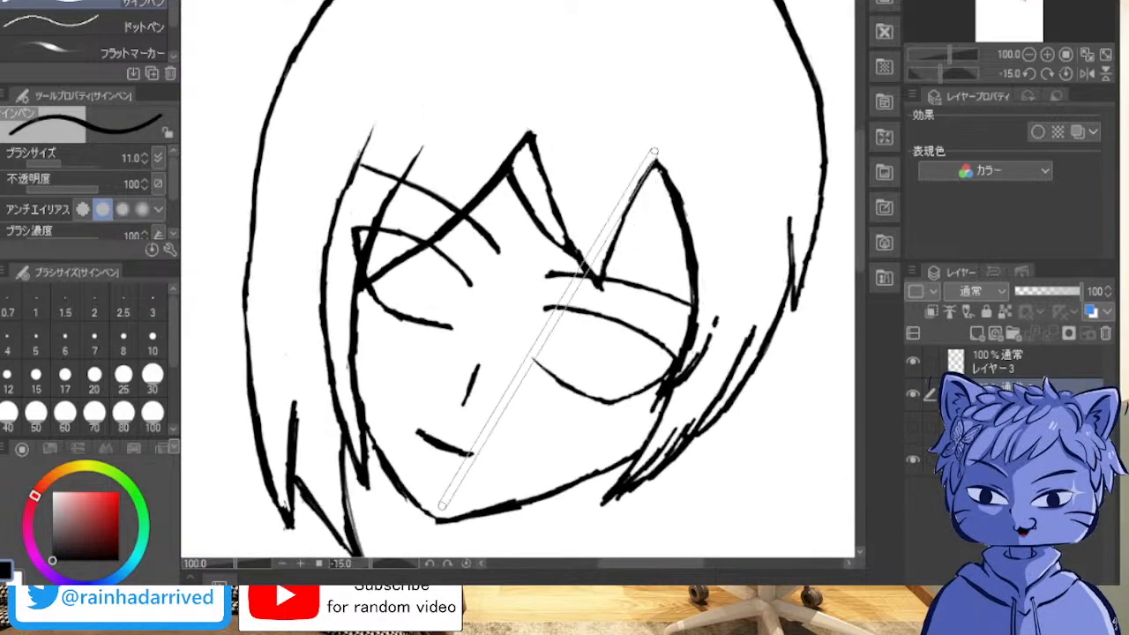
pyautogui.scroll(-3, 663, 143)
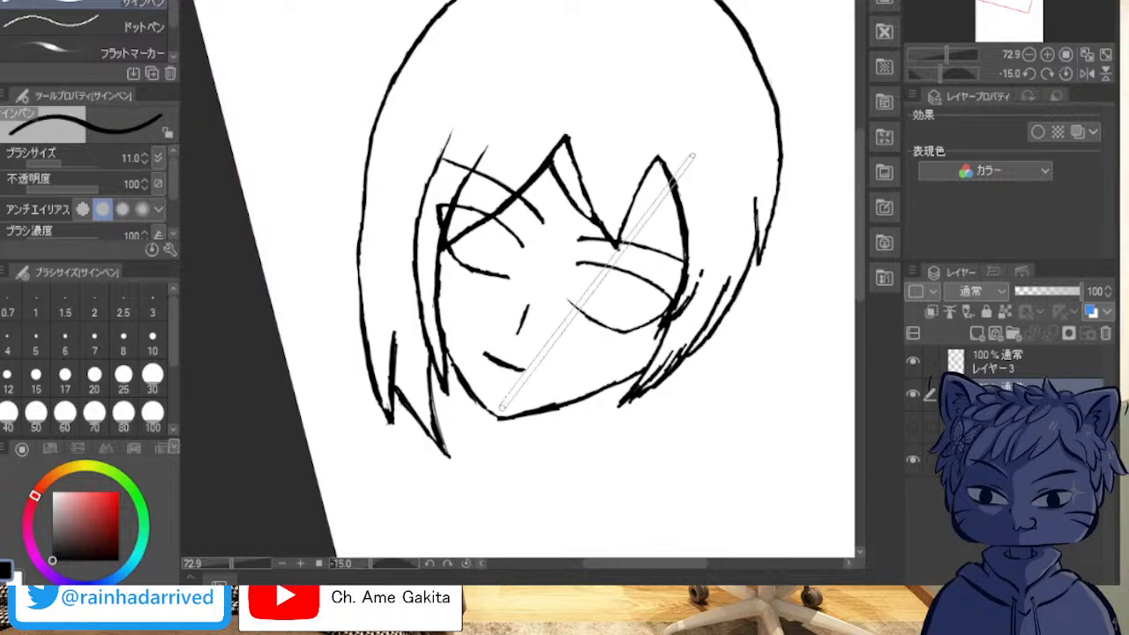
pyautogui.scroll(-11, 589, 270)
pyautogui.scroll(-3, 381, 325)
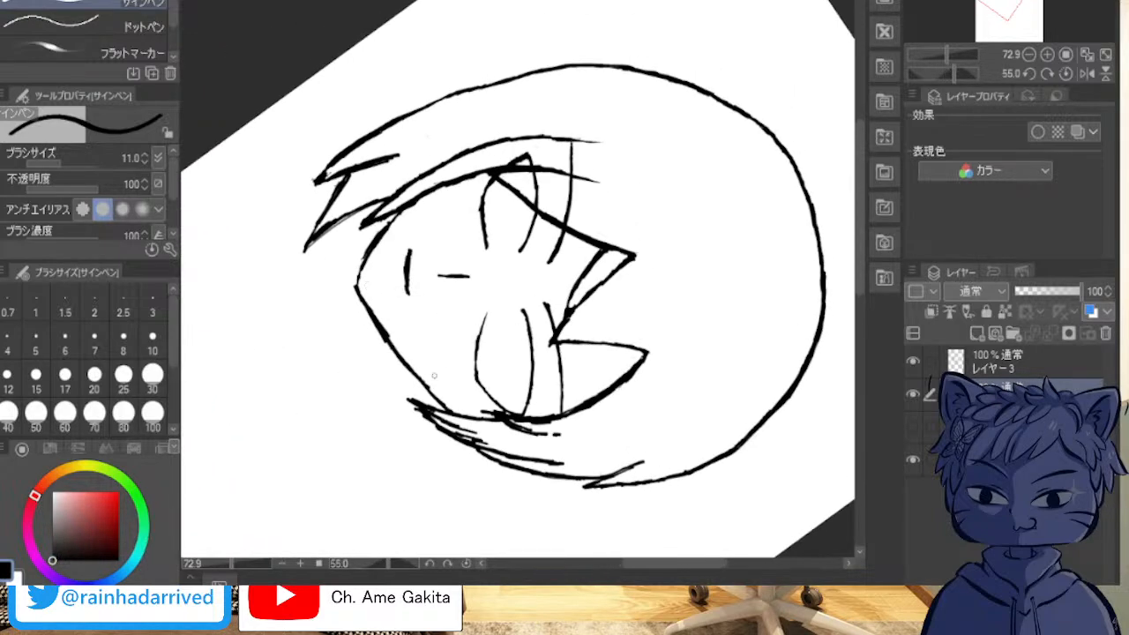
# Step: Try to thicken the inner side of the viewer's-right lower eyelid with repeated strokes on the face line-art layer
pyautogui.scroll(6, 433, 373)
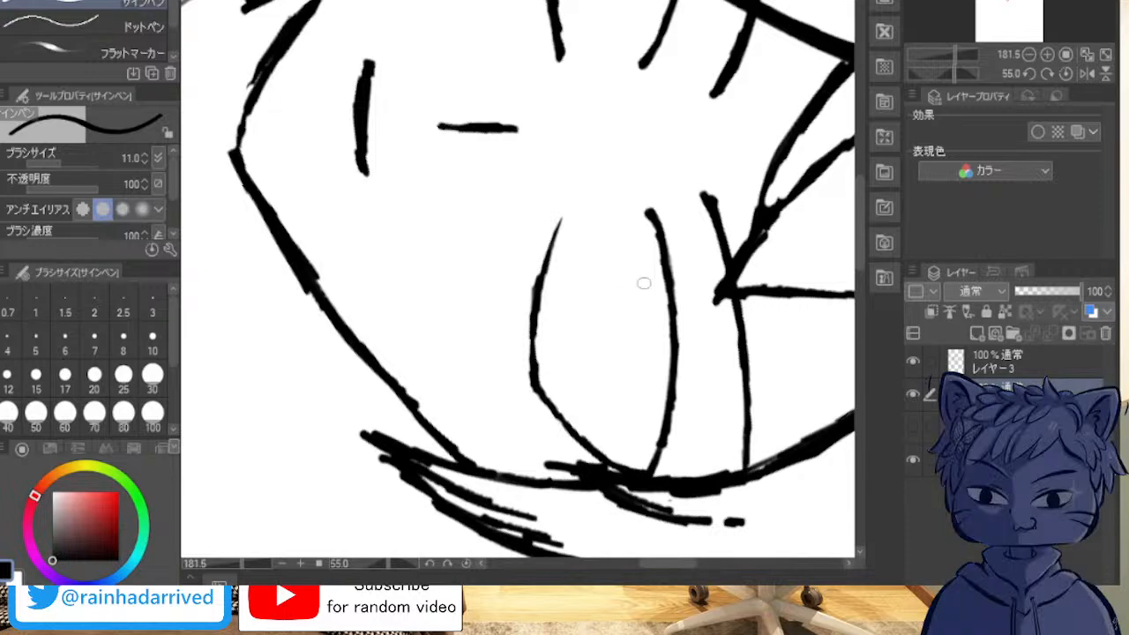
pyautogui.moveTo(538, 296)
pyautogui.mouseDown()
pyautogui.moveTo(546, 392)
pyautogui.moveTo(539, 328)
pyautogui.mouseUp()
pyautogui.moveTo(553, 406)
pyautogui.mouseDown()
pyautogui.moveTo(539, 318)
pyautogui.moveTo(558, 226)
pyautogui.moveTo(547, 283)
pyautogui.moveTo(554, 368)
pyautogui.moveTo(547, 357)
pyautogui.moveTo(550, 403)
pyautogui.moveTo(567, 429)
pyautogui.mouseUp()
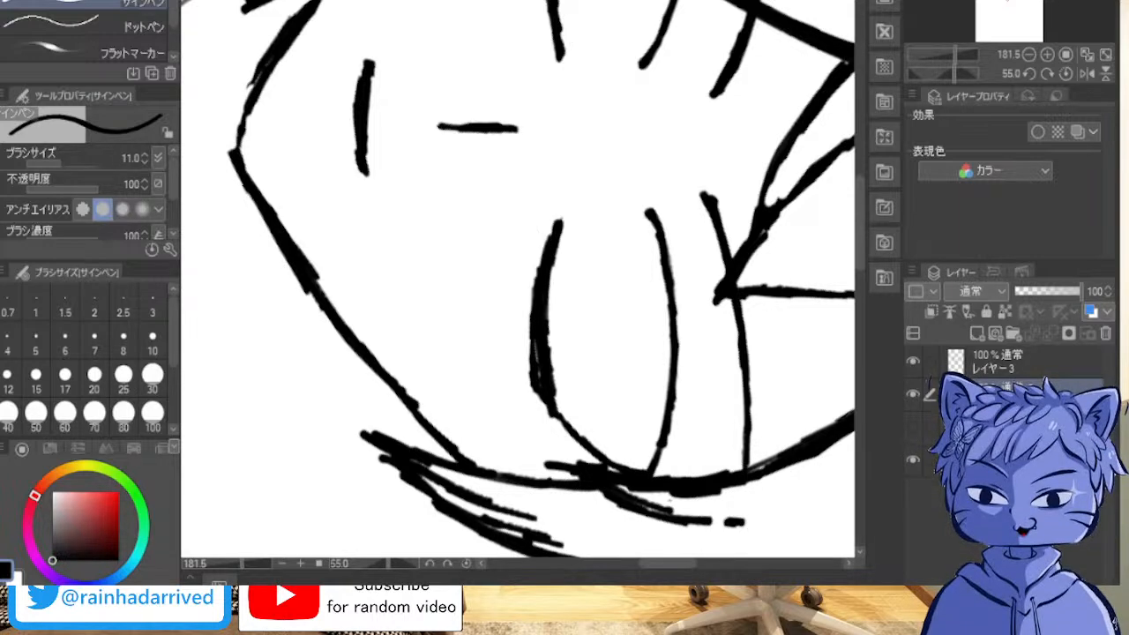
pyautogui.moveTo(563, 226)
pyautogui.mouseDown()
pyautogui.moveTo(554, 266)
pyautogui.moveTo(539, 269)
pyautogui.moveTo(558, 408)
pyautogui.moveTo(549, 398)
pyautogui.mouseUp()
pyautogui.moveTo(541, 322); pyautogui.dragTo(553, 402)
pyautogui.moveTo(542, 290); pyautogui.dragTo(545, 379)
pyautogui.moveTo(540, 322); pyautogui.dragTo(547, 390)
pyautogui.moveTo(541, 298); pyautogui.dragTo(543, 377)
# Step: Smooth the inner edge of the thick section of the jawline near the chin
pyautogui.moveTo(272, 195); pyautogui.dragTo(290, 234)
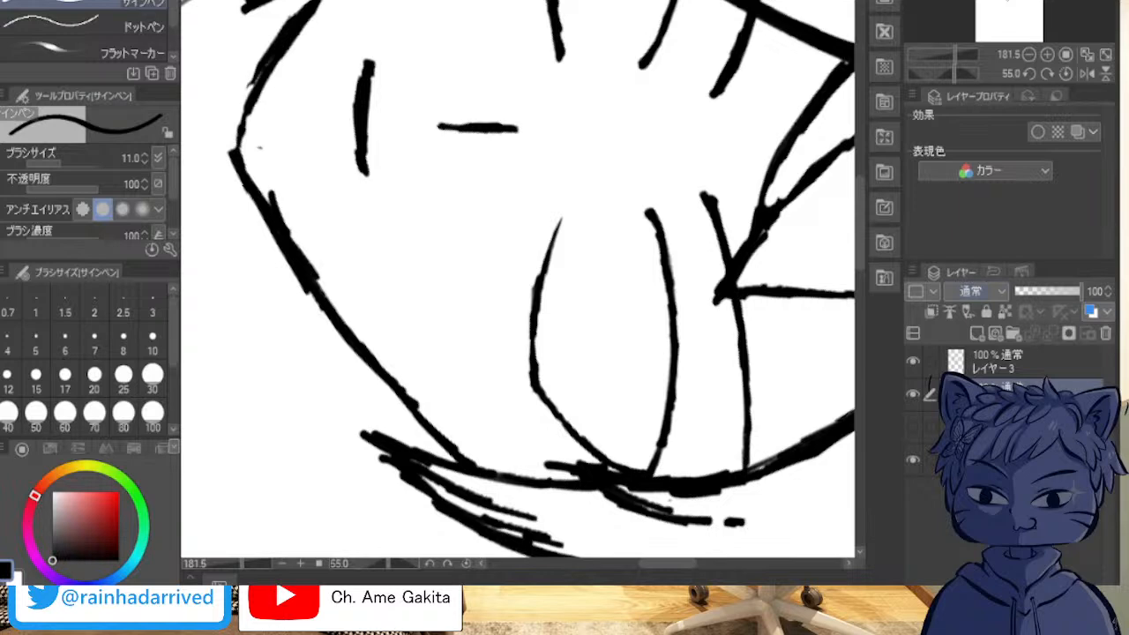
pyautogui.moveTo(273, 186)
pyautogui.mouseDown()
pyautogui.moveTo(325, 289)
pyautogui.moveTo(309, 251)
pyautogui.mouseUp()
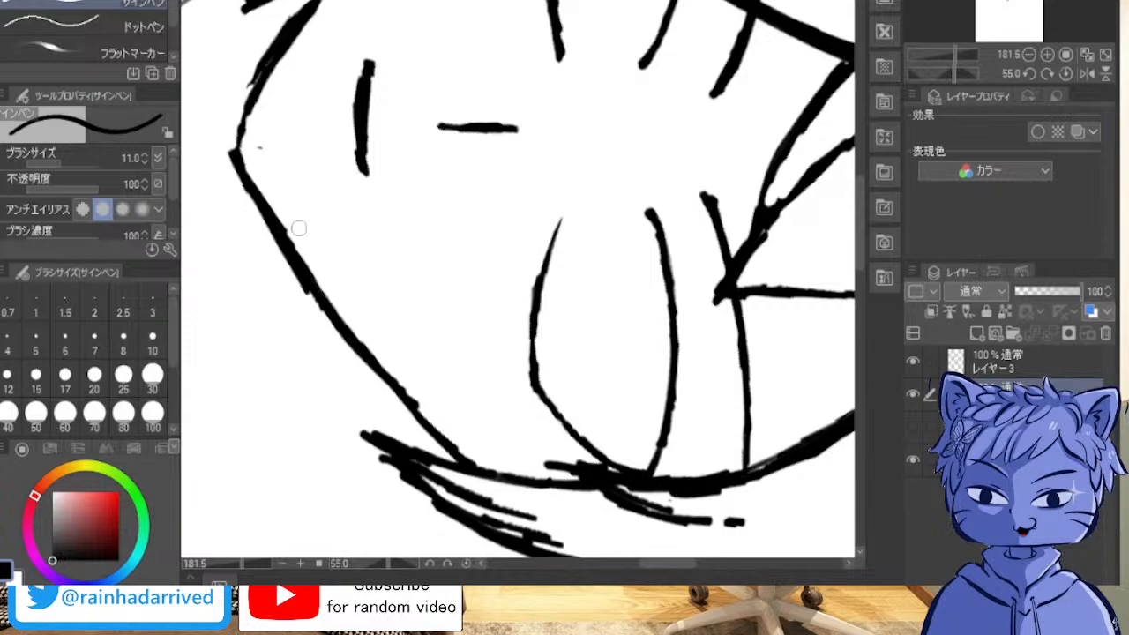
# Step: On レイヤー3, redraw the viewer's-right lower eyelid's inner curve slightly closer to the upper eyelid, and erase the old line
pyautogui.click(1023, 362)
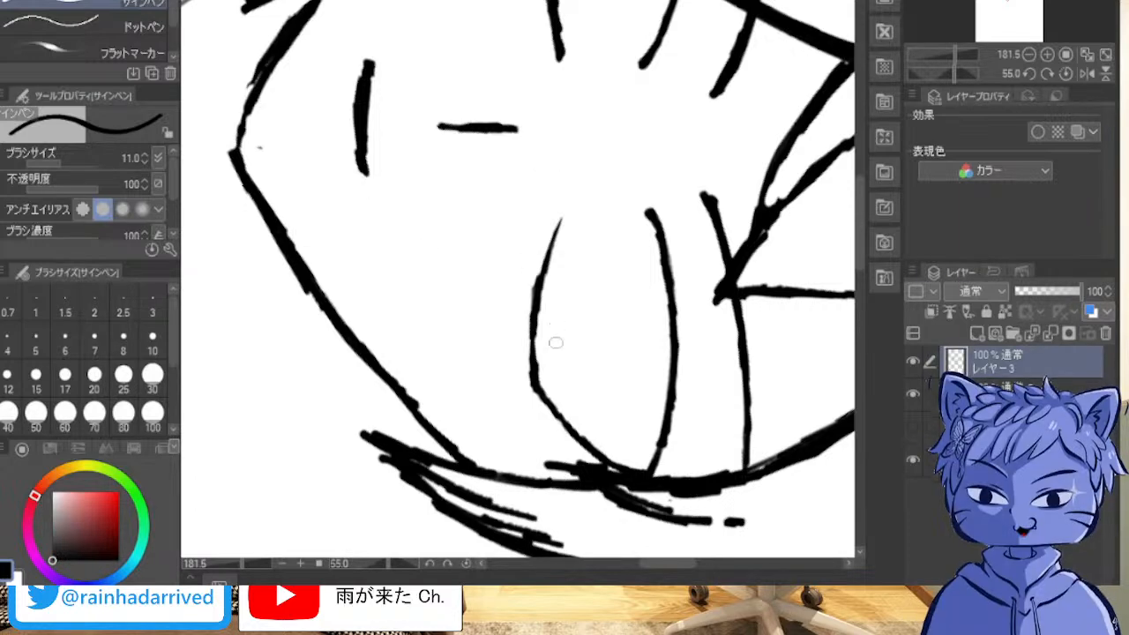
pyautogui.moveTo(540, 280); pyautogui.dragTo(557, 413)
pyautogui.moveTo(545, 344); pyautogui.dragTo(553, 384)
pyautogui.moveTo(541, 312); pyautogui.dragTo(545, 351)
pyautogui.moveTo(540, 267); pyautogui.dragTo(539, 295)
pyautogui.moveTo(549, 239); pyautogui.dragTo(542, 265)
pyautogui.moveTo(561, 221); pyautogui.dragTo(547, 269)
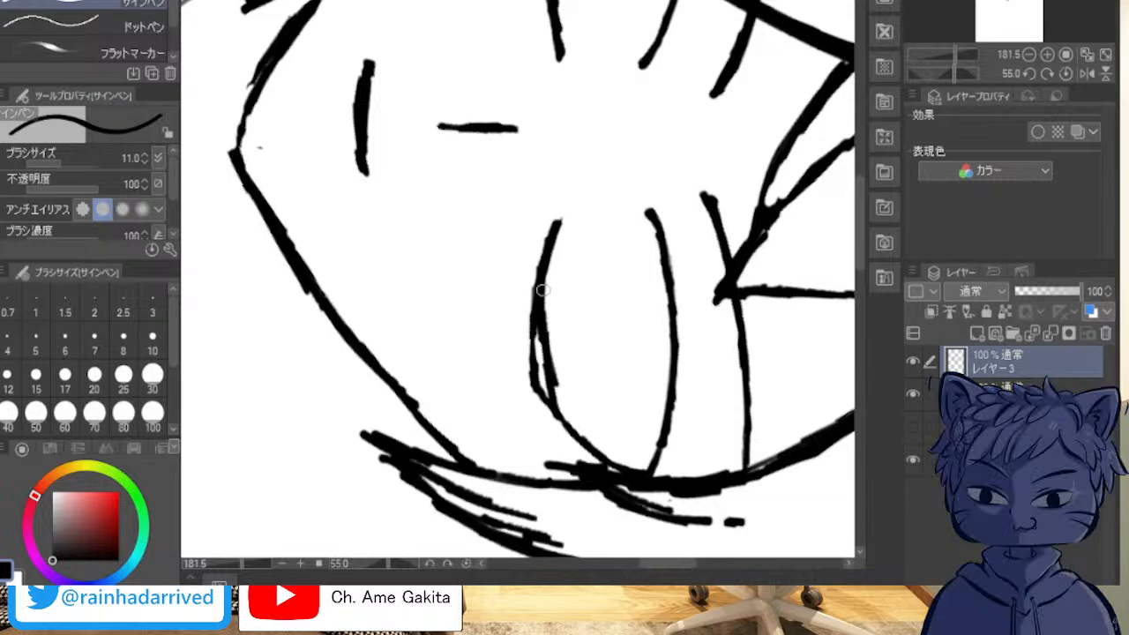
pyautogui.moveTo(538, 328); pyautogui.dragTo(562, 416)
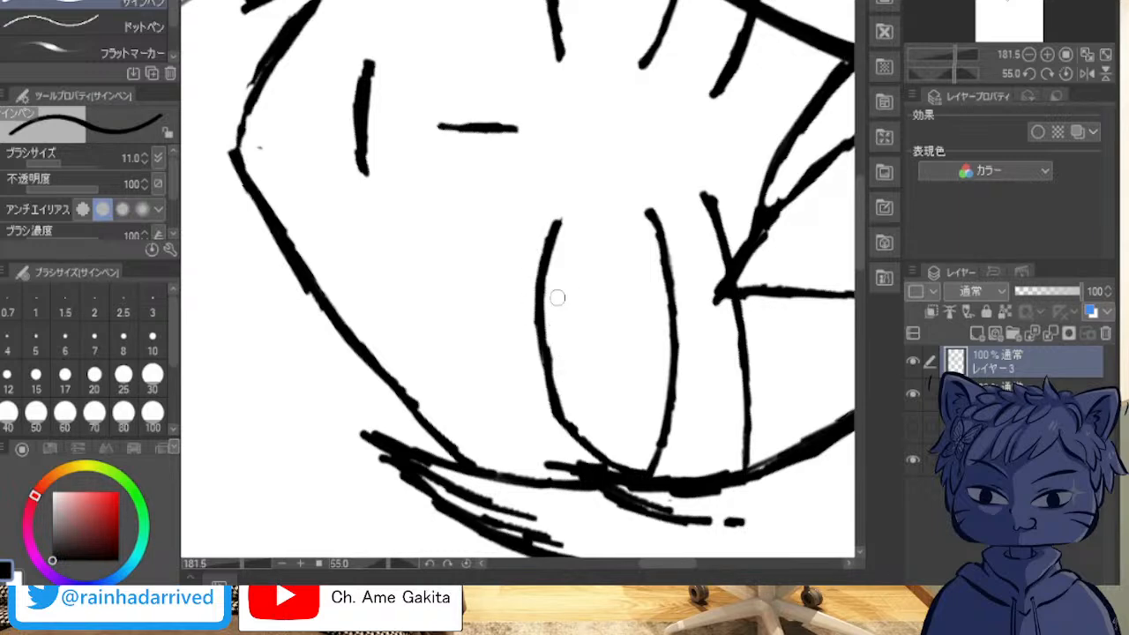
# Step: Check the whole head at a reduced zoom, and add a new raster layer above レイヤー3
pyautogui.moveTo(496, 256); pyautogui.dragTo(585, 223)
pyautogui.scroll(-6, 721, 188)
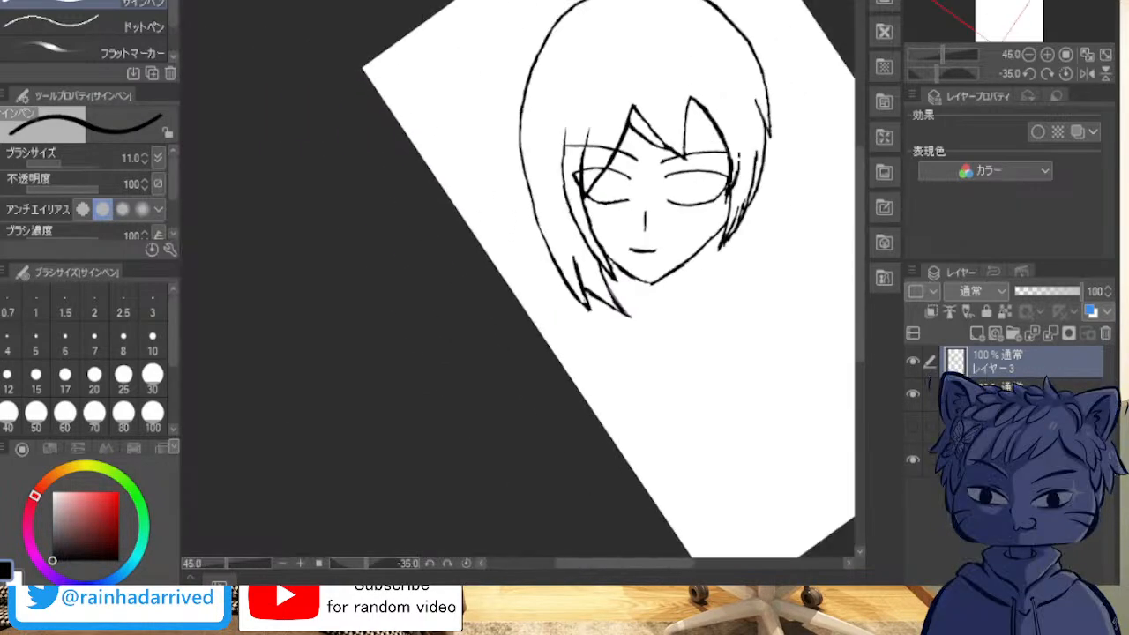
pyautogui.moveTo(645, 212); pyautogui.dragTo(567, 257)
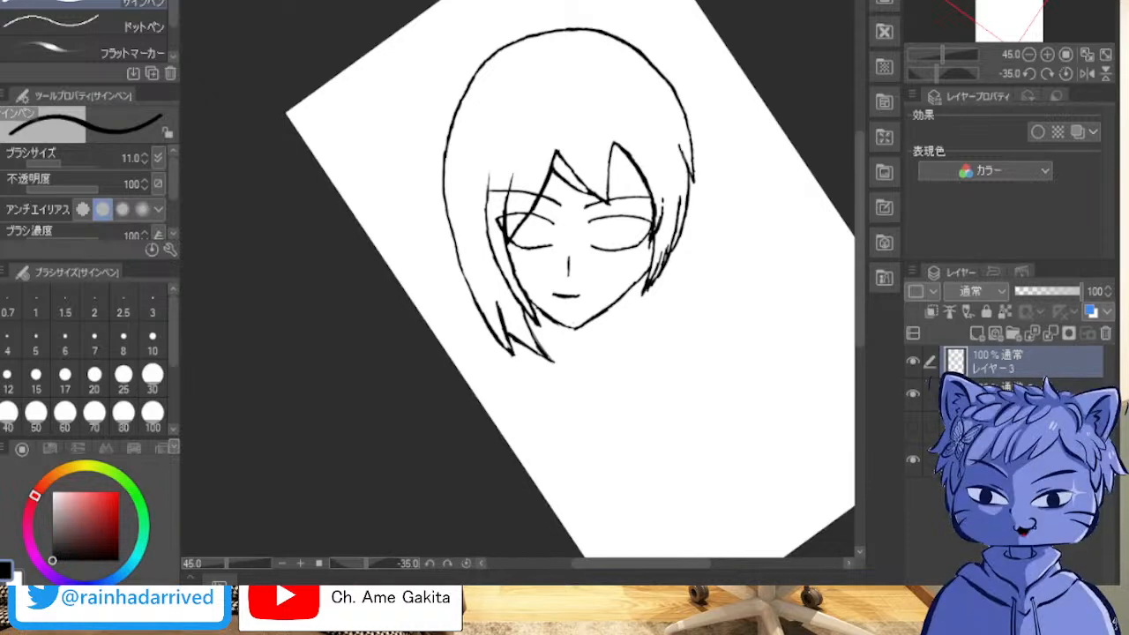
pyautogui.moveTo(529, 291); pyautogui.dragTo(575, 288)
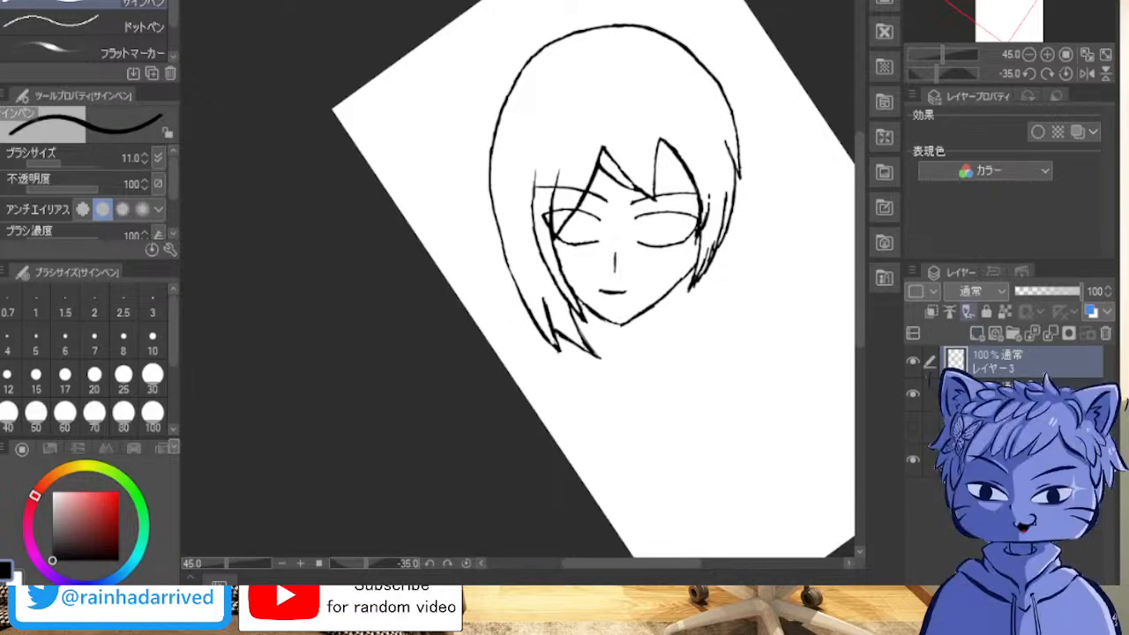
pyautogui.click(976, 332)
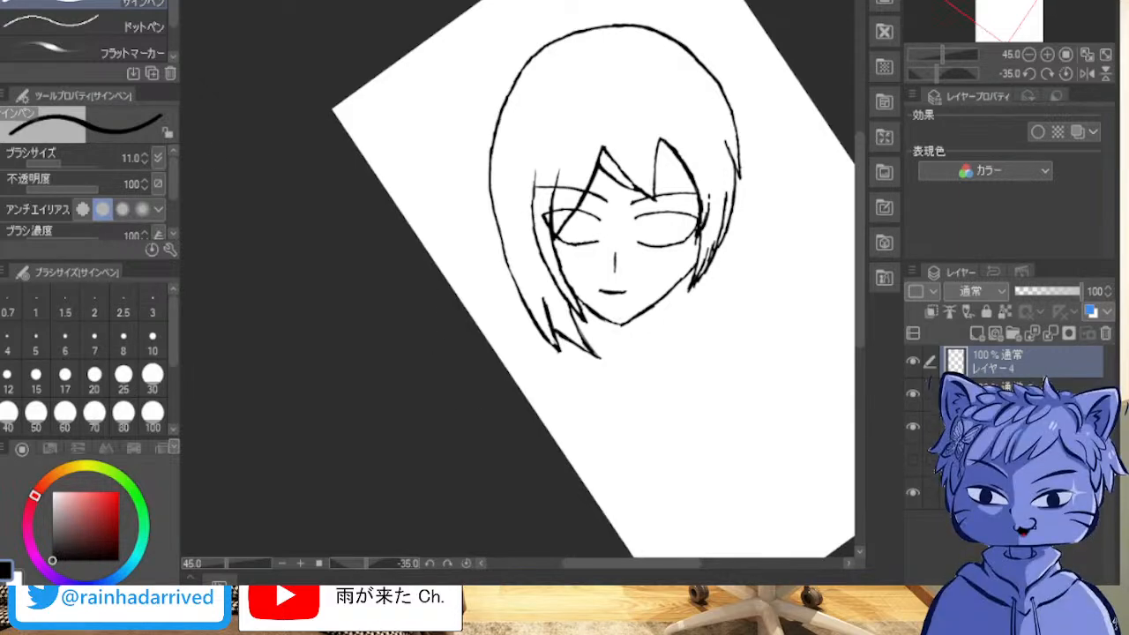
# Step: Ink the viewer's-left side of the neck as a slanted line running down from the jaw past the hair tip
pyautogui.scroll(5, 534, 385)
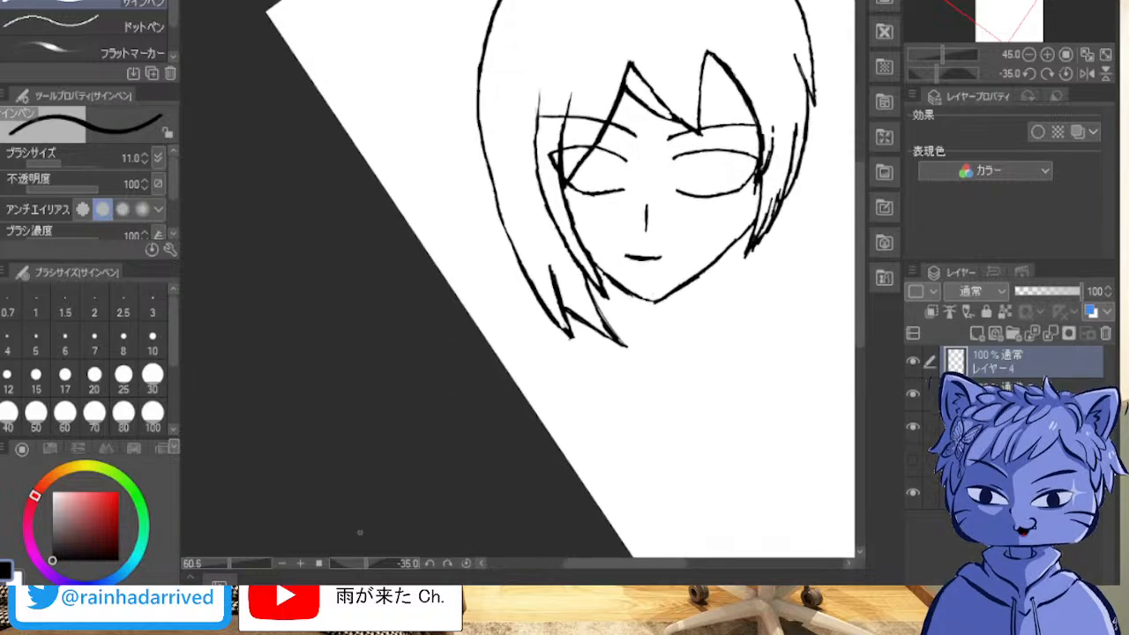
pyautogui.moveTo(547, 238); pyautogui.dragTo(452, 391)
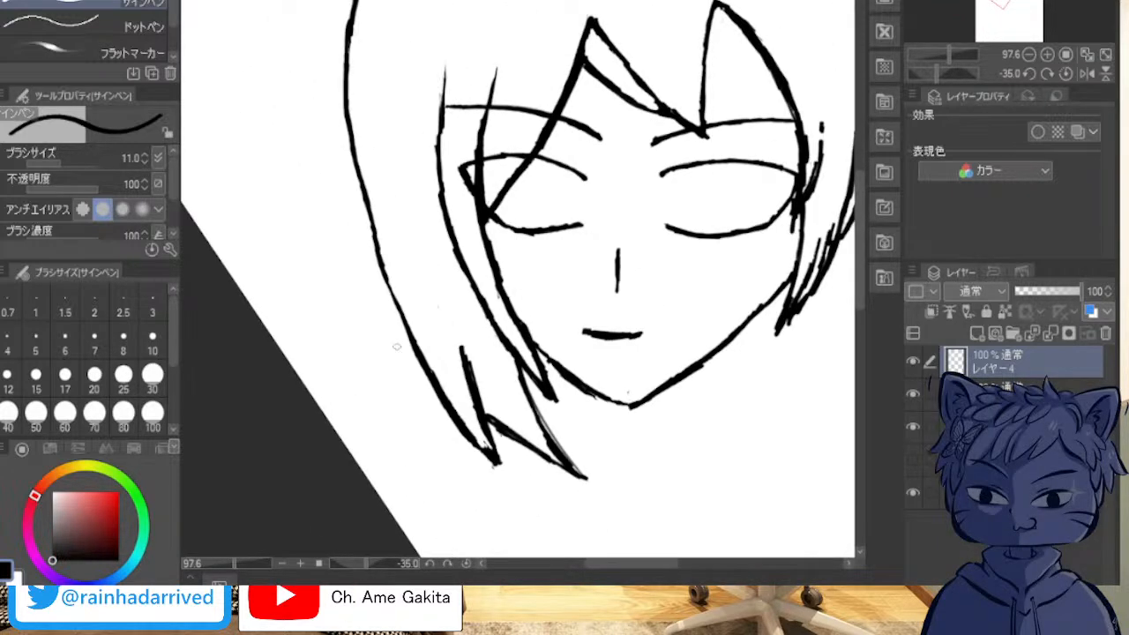
pyautogui.moveTo(575, 387); pyautogui.dragTo(558, 448)
pyautogui.moveTo(568, 408); pyautogui.dragTo(537, 515)
pyautogui.moveTo(572, 432); pyautogui.dragTo(532, 517)
pyautogui.moveTo(584, 411); pyautogui.dragTo(566, 436)
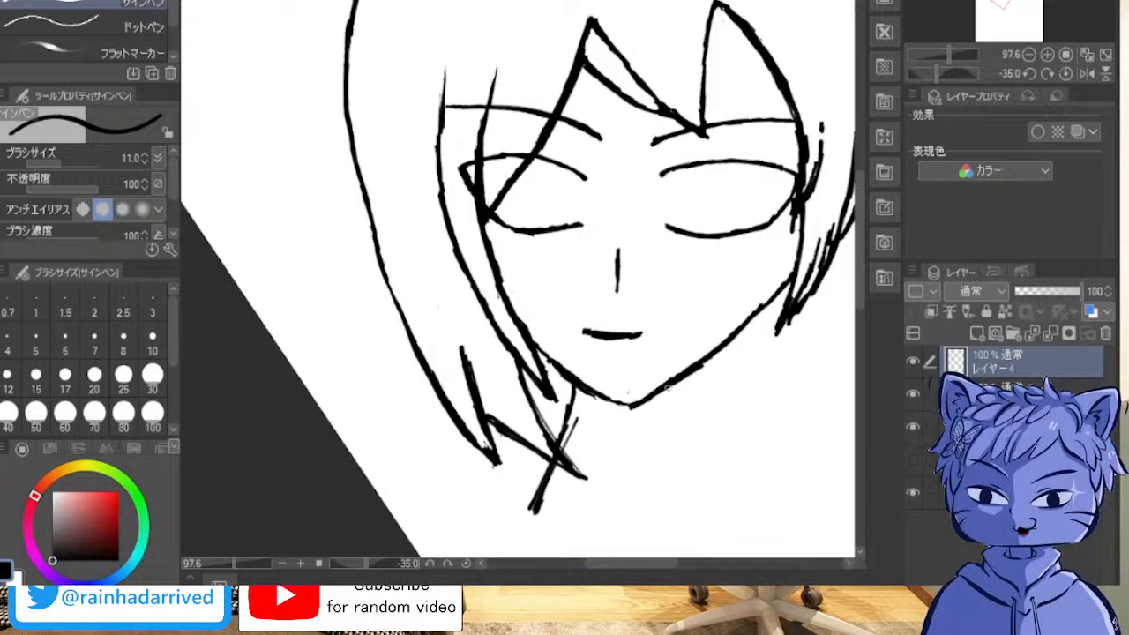
# Step: Ink the viewer's-right side of the neck as a near-vertical line from the jaw, flaring slightly outward at its lower end
pyautogui.moveTo(699, 369); pyautogui.dragTo(696, 422)
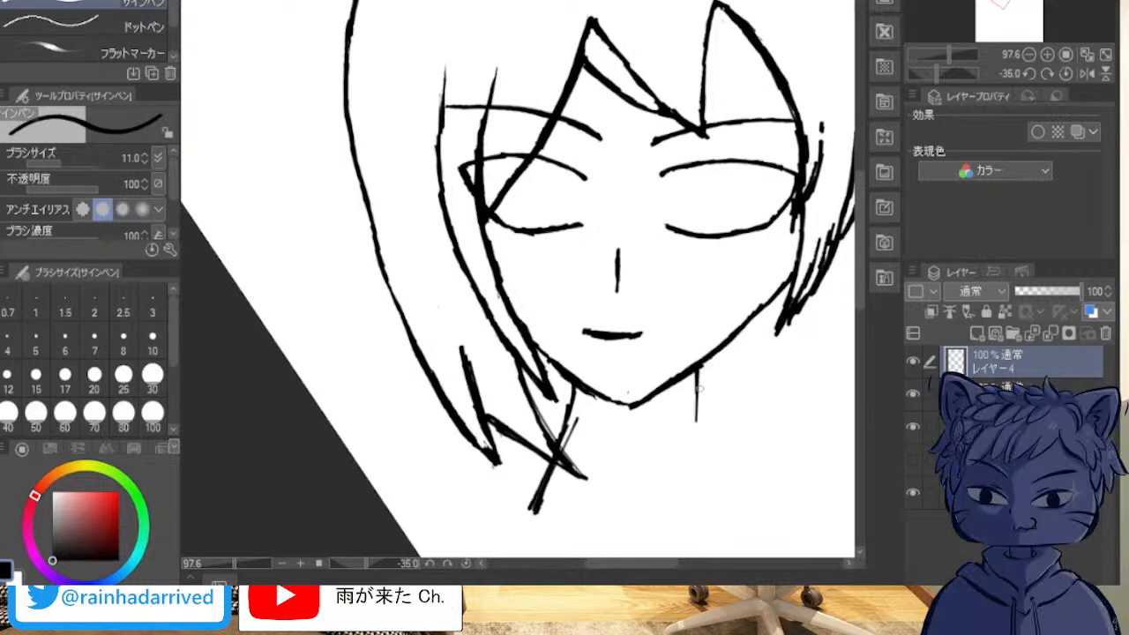
pyautogui.moveTo(697, 372); pyautogui.dragTo(706, 499)
pyautogui.moveTo(699, 427); pyautogui.dragTo(714, 511)
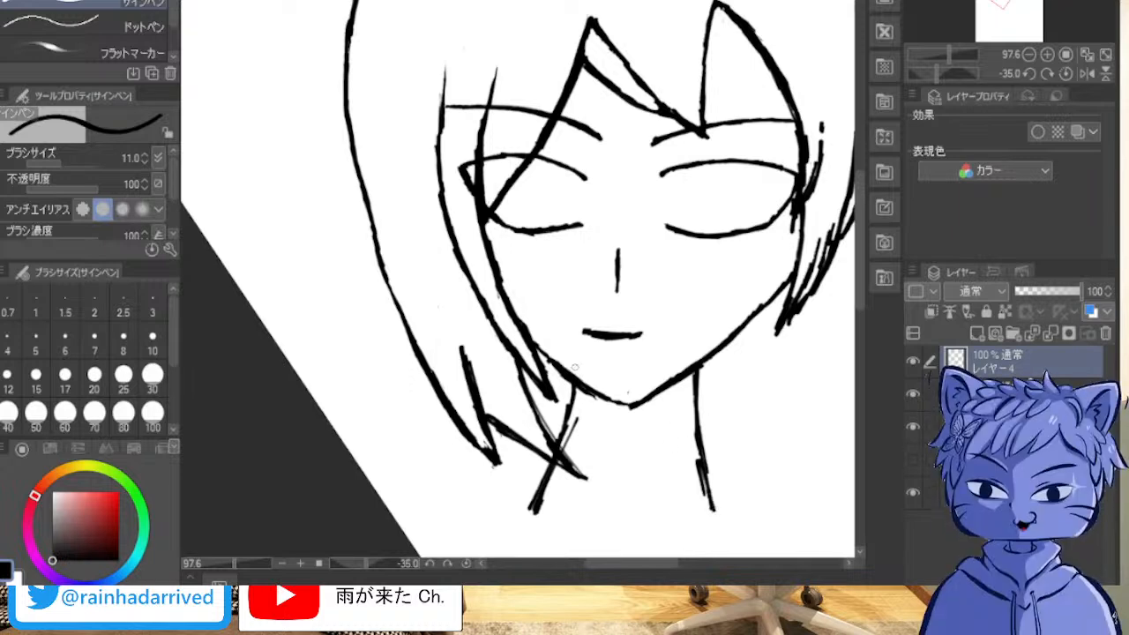
# Step: Redraw the viewer's-left neck line slightly farther out, erase the earlier line, and trim its lower end near the hair tip
pyautogui.moveTo(558, 371); pyautogui.dragTo(539, 478)
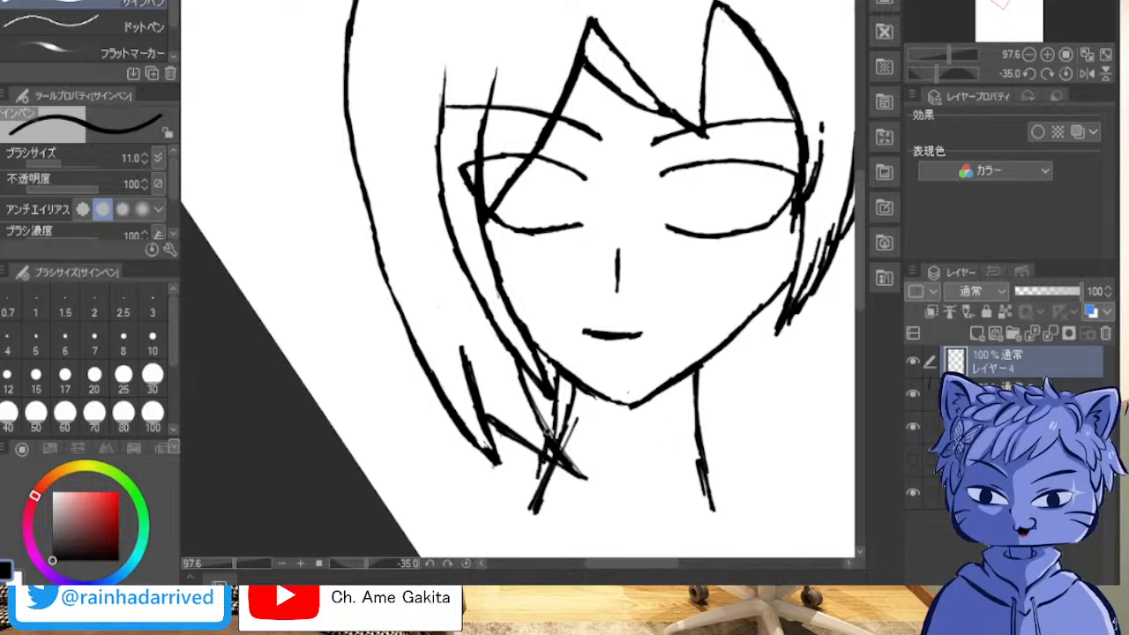
pyautogui.moveTo(547, 439); pyautogui.dragTo(542, 462)
pyautogui.moveTo(560, 374); pyautogui.dragTo(536, 514)
pyautogui.moveTo(562, 425); pyautogui.dragTo(555, 441)
pyautogui.moveTo(564, 396); pyautogui.dragTo(558, 434)
pyautogui.moveTo(566, 403); pyautogui.dragTo(563, 371)
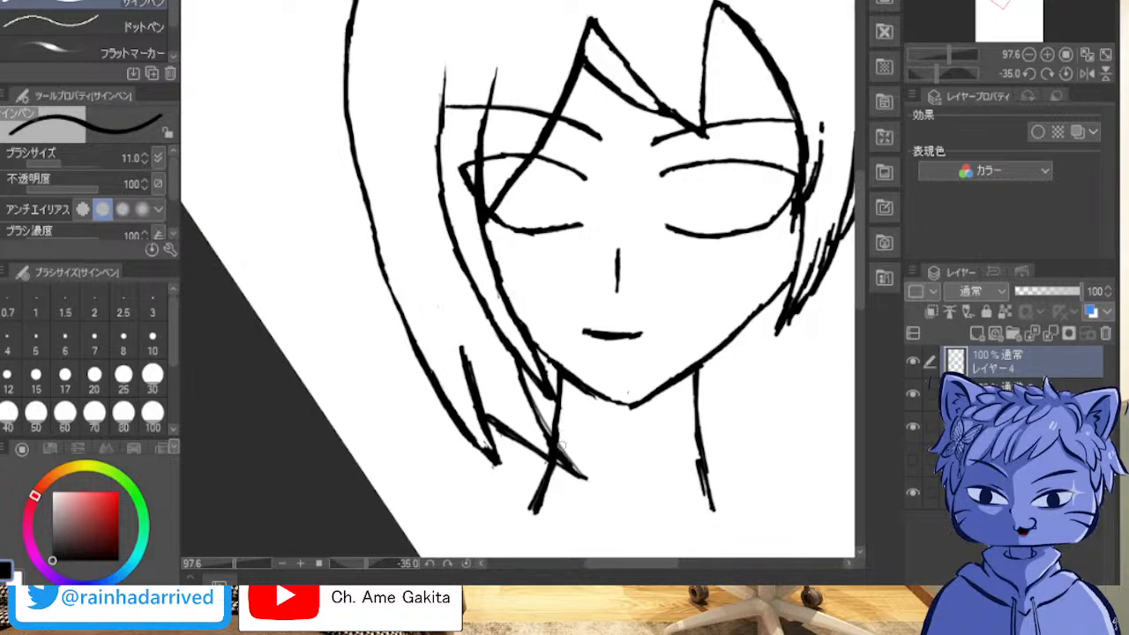
pyautogui.moveTo(546, 492)
pyautogui.mouseDown()
pyautogui.moveTo(533, 492)
pyautogui.moveTo(526, 513)
pyautogui.moveTo(542, 487)
pyautogui.mouseUp()
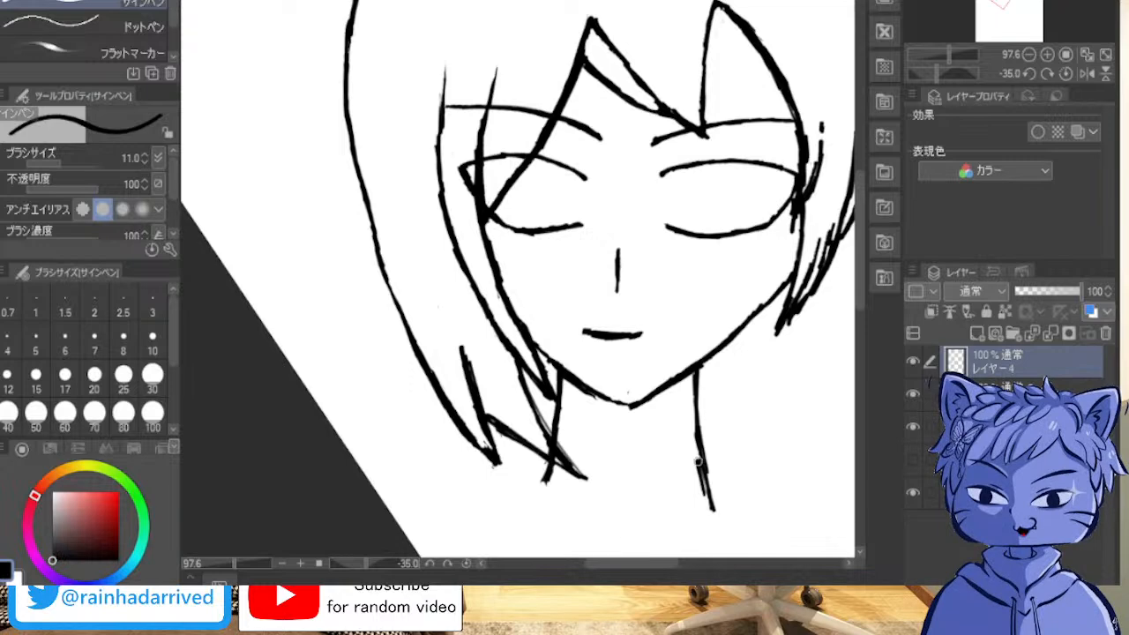
# Step: Erase the doubled stroke beside the viewer's-right neck line and trim its lower end to one clean thin line
pyautogui.moveTo(697, 493); pyautogui.dragTo(695, 452)
pyautogui.moveTo(700, 496); pyautogui.dragTo(694, 443)
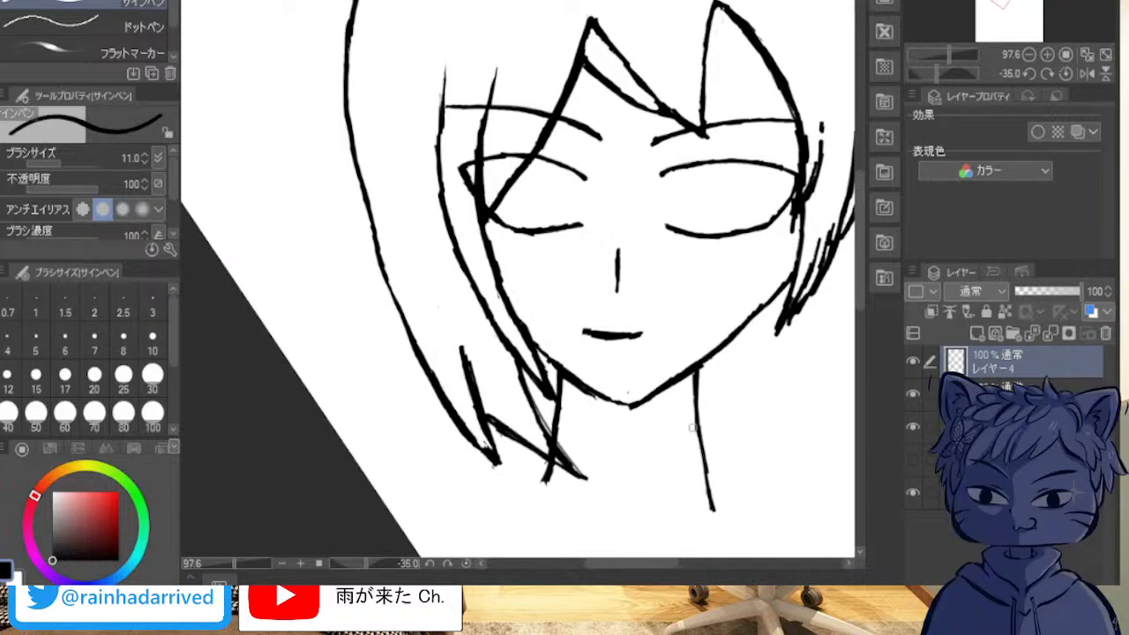
pyautogui.moveTo(722, 509)
pyautogui.mouseDown()
pyautogui.moveTo(707, 487)
pyautogui.moveTo(703, 504)
pyautogui.mouseUp()
# Step: Ink the collar's viewer's-right side as a thick curve bulging outward from the neck line and bending back inward
pyautogui.moveTo(520, 353)
pyautogui.mouseDown()
pyautogui.moveTo(518, 248)
pyautogui.moveTo(527, 242)
pyautogui.mouseUp()
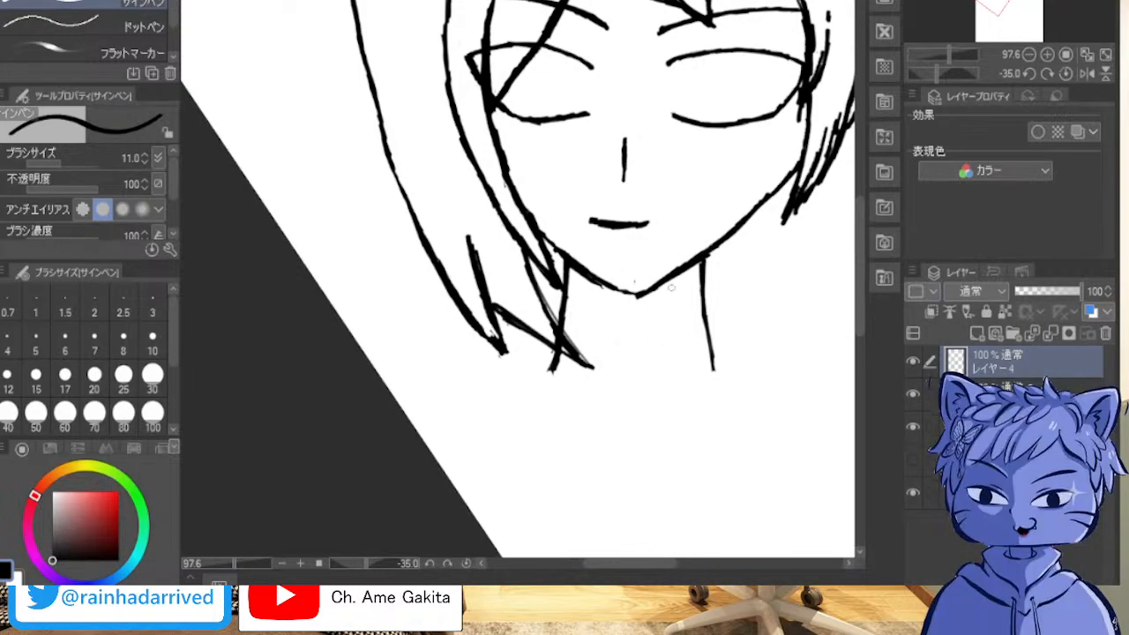
pyautogui.moveTo(706, 291)
pyautogui.mouseDown()
pyautogui.moveTo(736, 309)
pyautogui.moveTo(758, 351)
pyautogui.mouseUp()
pyautogui.moveTo(712, 295)
pyautogui.mouseDown()
pyautogui.moveTo(739, 316)
pyautogui.moveTo(727, 307)
pyautogui.moveTo(750, 355)
pyautogui.moveTo(749, 331)
pyautogui.moveTo(731, 398)
pyautogui.mouseUp()
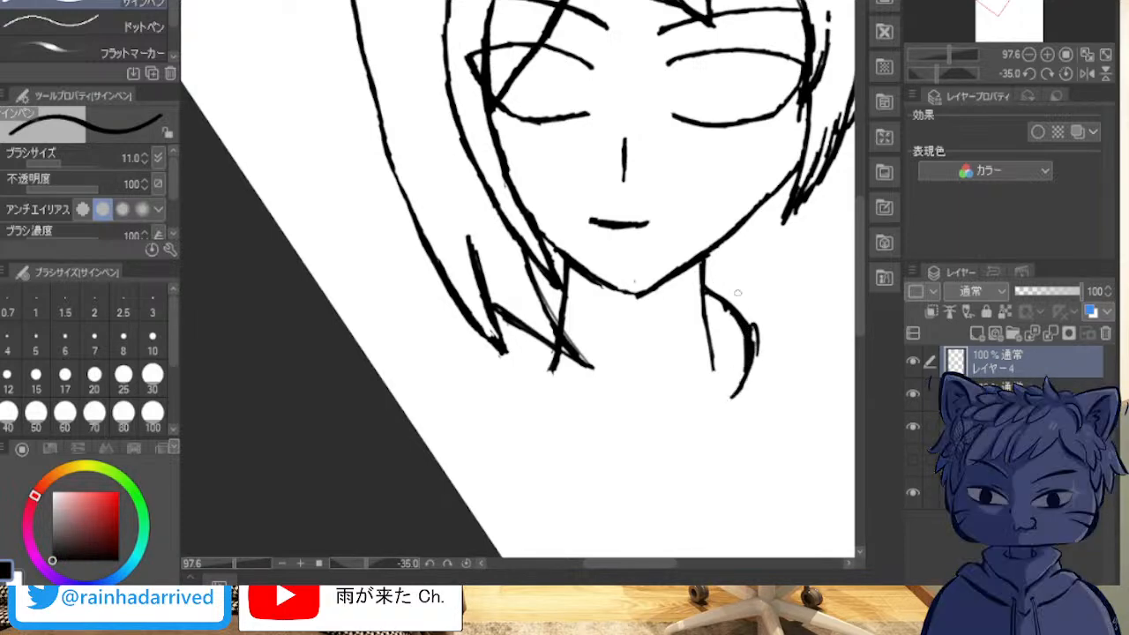
pyautogui.moveTo(713, 287)
pyautogui.mouseDown()
pyautogui.moveTo(747, 318)
pyautogui.moveTo(757, 358)
pyautogui.moveTo(720, 408)
pyautogui.mouseUp()
pyautogui.moveTo(738, 316)
pyautogui.mouseDown()
pyautogui.moveTo(727, 387)
pyautogui.moveTo(737, 371)
pyautogui.moveTo(686, 439)
pyautogui.mouseUp()
# Step: Extend the viewer's-right collar edge diagonally down toward the centre, ending at the point of the V-neck
pyautogui.moveTo(717, 402); pyautogui.dragTo(621, 482)
pyautogui.moveTo(676, 436); pyautogui.dragTo(644, 461)
pyautogui.moveTo(727, 393); pyautogui.dragTo(630, 476)
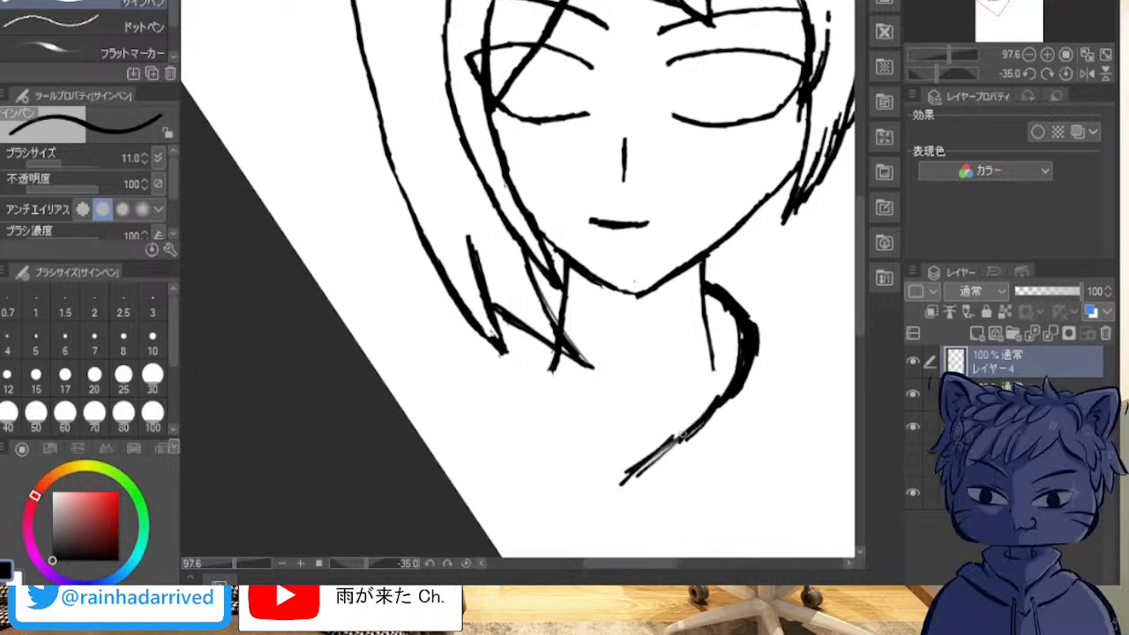
pyautogui.moveTo(678, 441); pyautogui.dragTo(623, 483)
pyautogui.moveTo(685, 438); pyautogui.dragTo(624, 483)
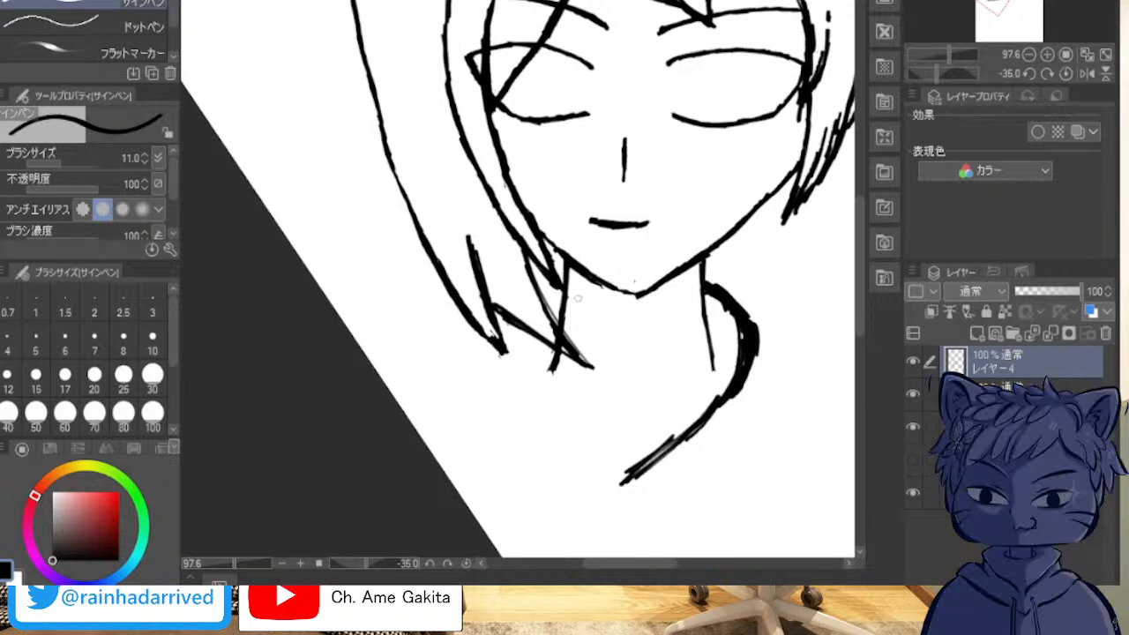
# Step: Ink the viewer's-left collar edge as a diagonal from below the hair tip down to the V-neck point
pyautogui.moveTo(520, 335); pyautogui.dragTo(568, 420)
pyautogui.moveTo(539, 368); pyautogui.dragTo(606, 461)
pyautogui.moveTo(564, 411); pyautogui.dragTo(623, 482)
pyautogui.moveTo(589, 440); pyautogui.dragTo(622, 477)
pyautogui.moveTo(542, 371); pyautogui.dragTo(600, 446)
pyautogui.moveTo(526, 346); pyautogui.dragTo(561, 413)
# Step: Thicken both collar edges toward the V-neck point and add a short line running down from it
pyautogui.moveTo(523, 338); pyautogui.dragTo(589, 450)
pyautogui.moveTo(528, 351)
pyautogui.mouseDown()
pyautogui.moveTo(564, 419)
pyautogui.moveTo(511, 329)
pyautogui.moveTo(587, 446)
pyautogui.mouseUp()
pyautogui.moveTo(542, 381); pyautogui.dragTo(620, 474)
pyautogui.moveTo(556, 398); pyautogui.dragTo(614, 475)
pyautogui.moveTo(570, 427); pyautogui.dragTo(617, 478)
pyautogui.moveTo(549, 378)
pyautogui.mouseDown()
pyautogui.moveTo(578, 419)
pyautogui.moveTo(520, 339)
pyautogui.moveTo(628, 500)
pyautogui.mouseUp()
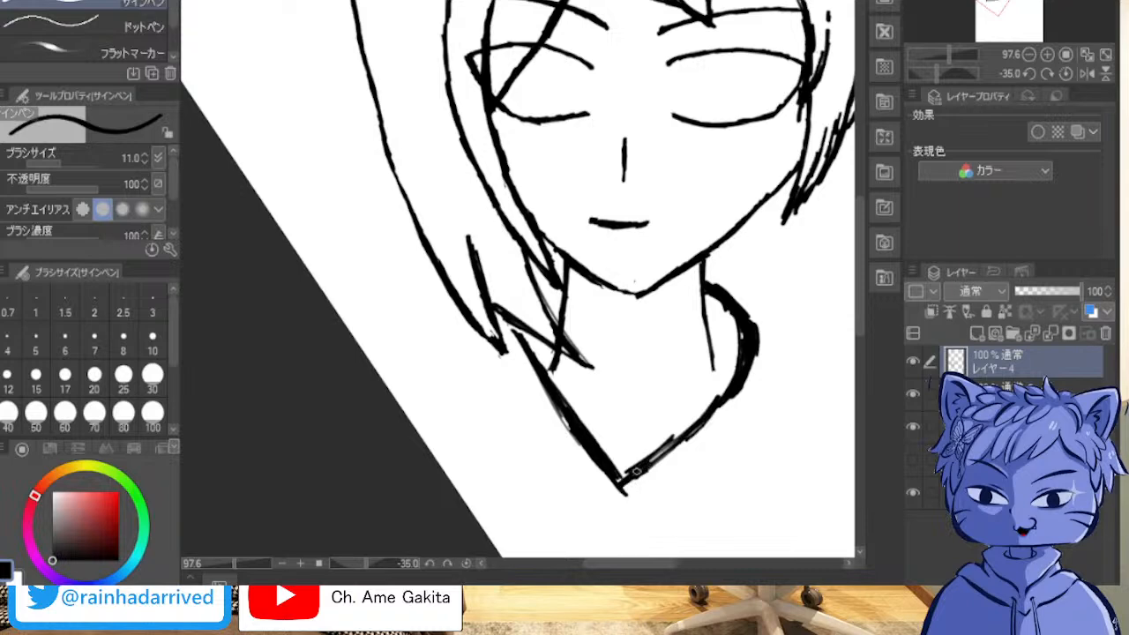
pyautogui.moveTo(657, 460); pyautogui.dragTo(730, 399)
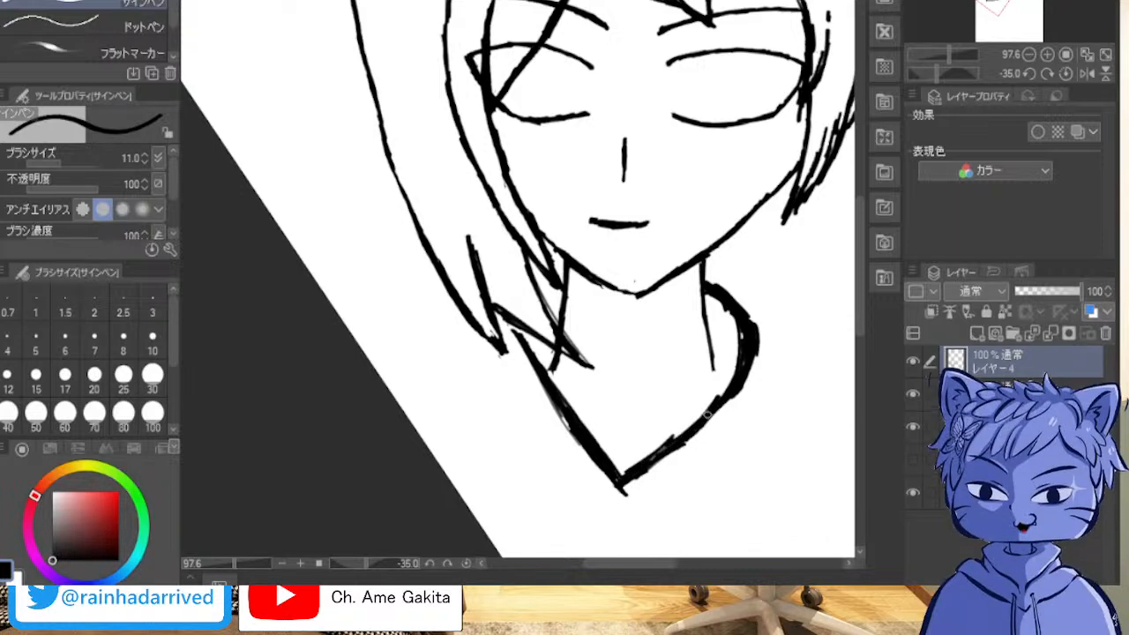
pyautogui.moveTo(666, 454); pyautogui.dragTo(706, 425)
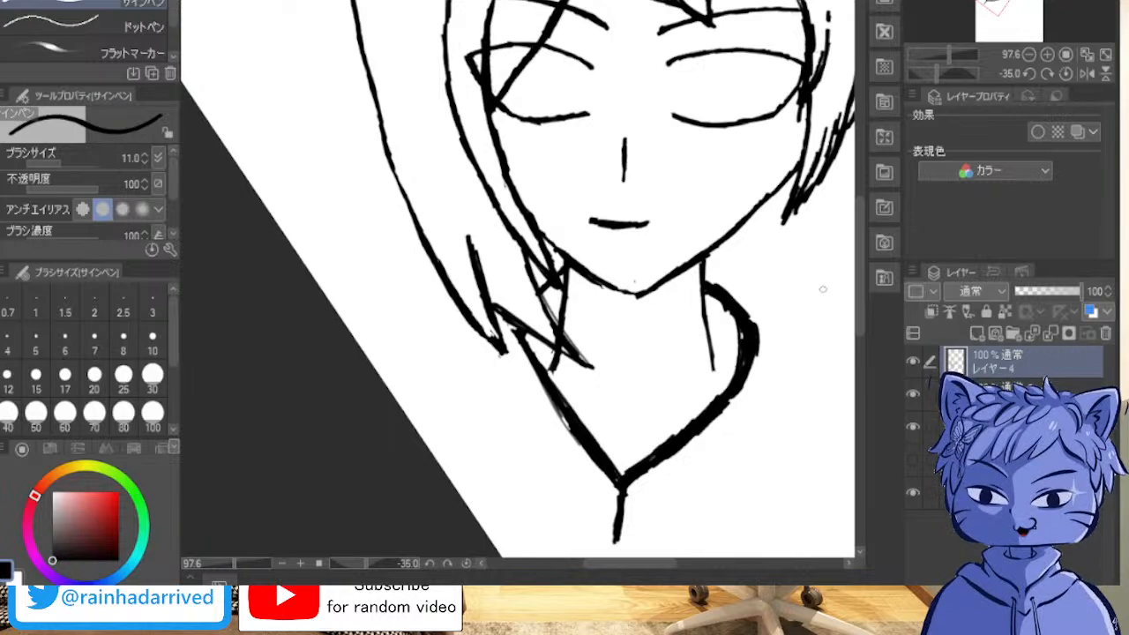
# Step: Add a new raster layer above レイヤー4
pyautogui.press('^')
pyautogui.press('^')
pyautogui.press('^')
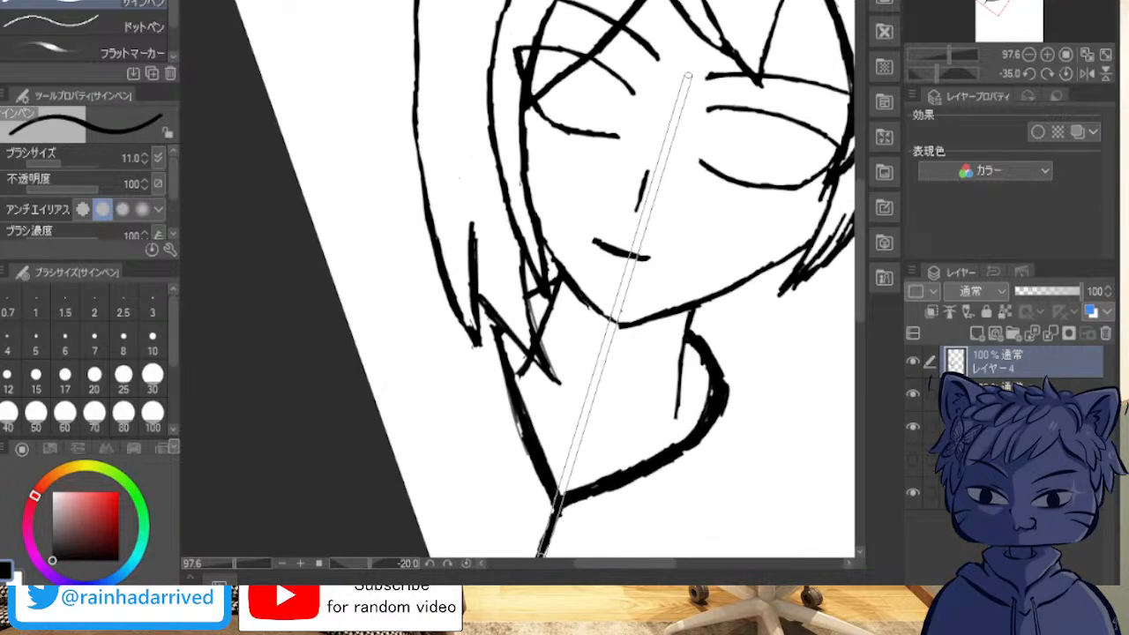
pyautogui.scroll(5, 732, 176)
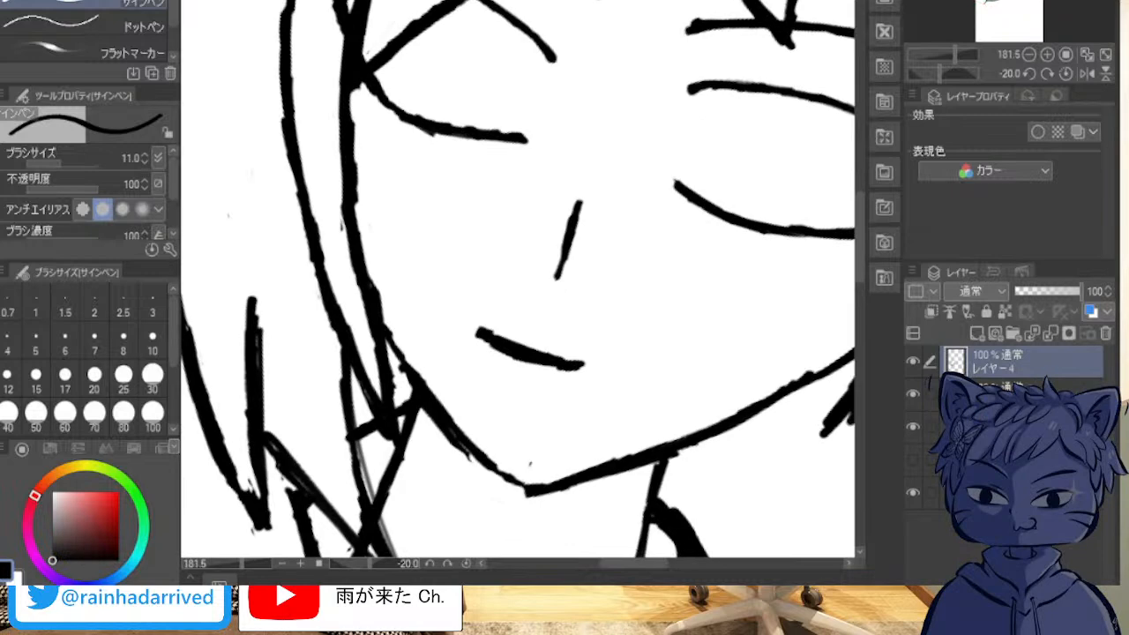
pyautogui.click(977, 334)
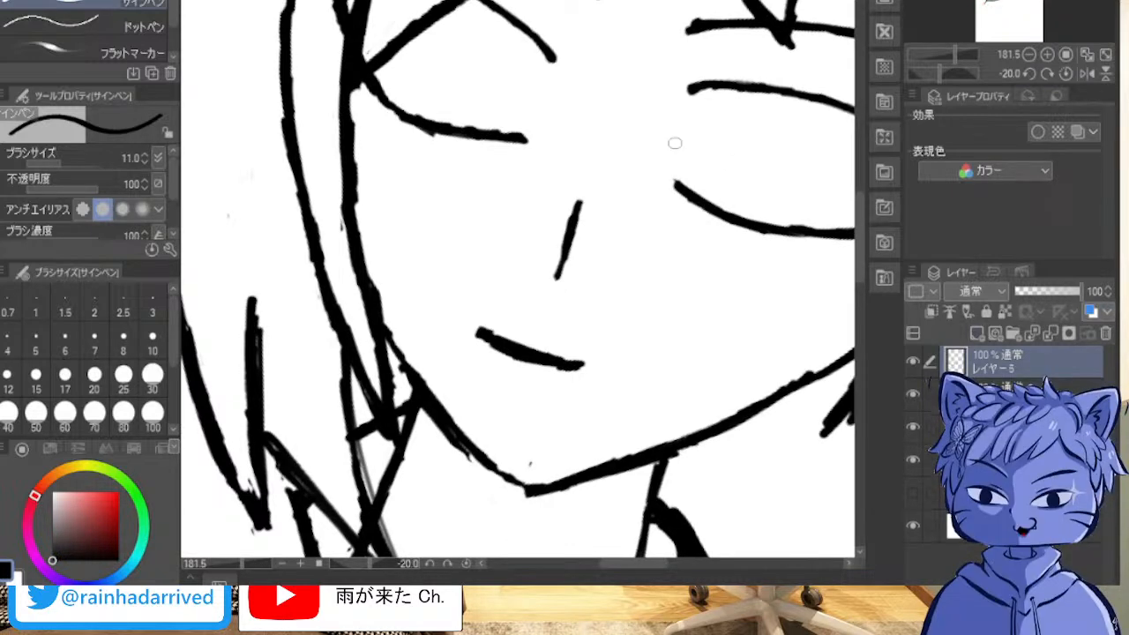
# Step: Outline the iris of the viewer's-left eye as a tall oval spanning from the upper to the lower eyelid
pyautogui.press('-')
pyautogui.press('-')
pyautogui.press('-')
pyautogui.scroll(4, 759, 88)
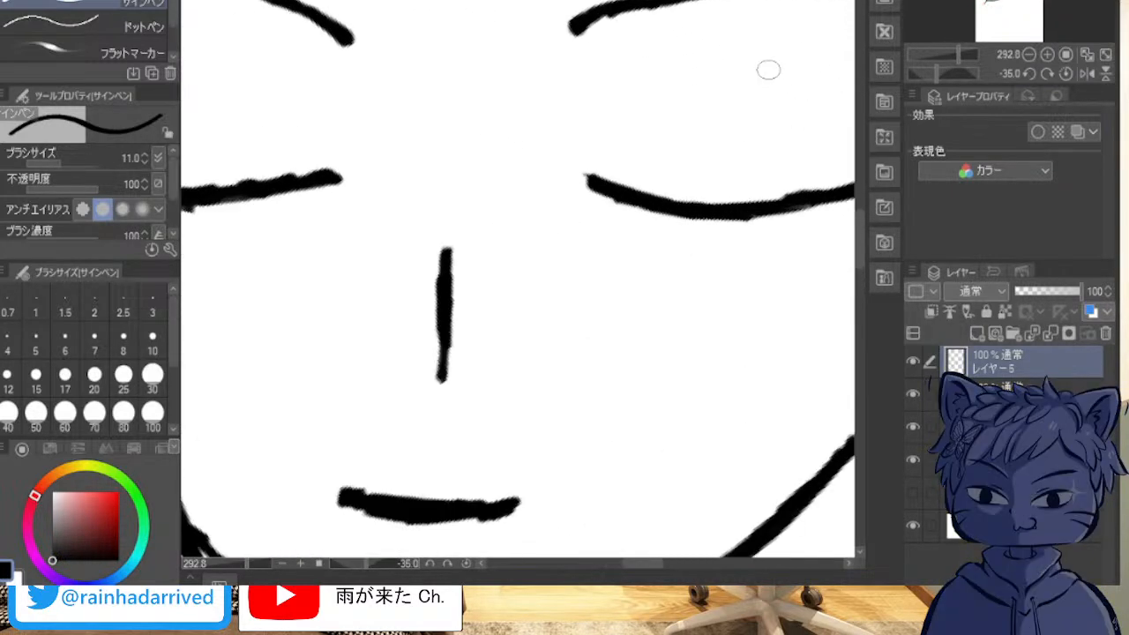
pyautogui.moveTo(494, 132); pyautogui.dragTo(409, 354)
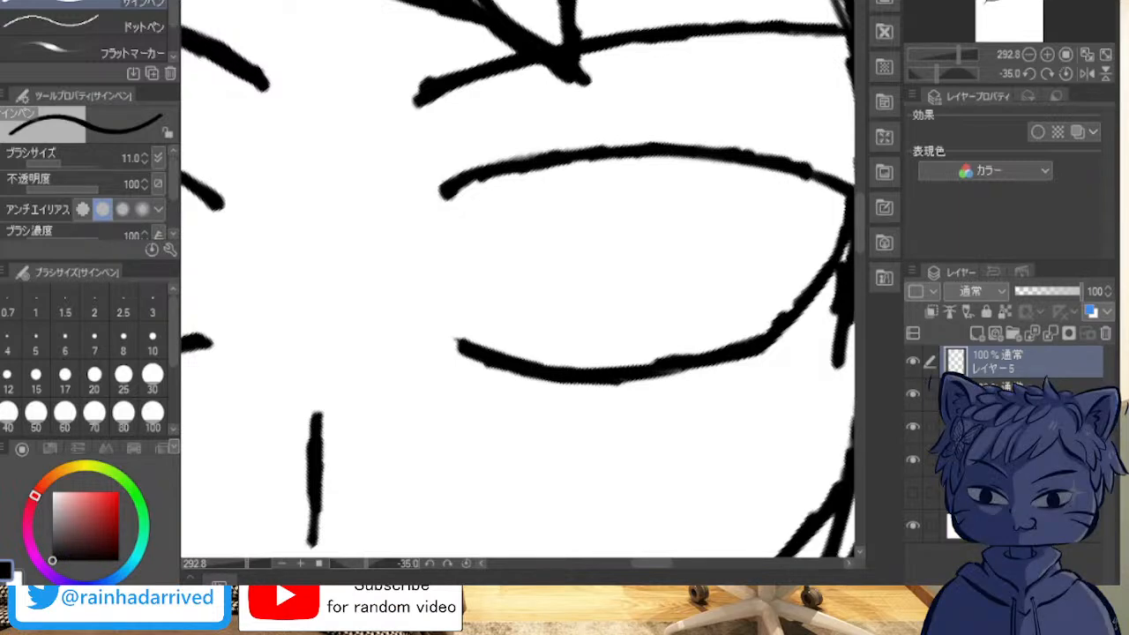
pyautogui.moveTo(379, 397); pyautogui.dragTo(453, 454)
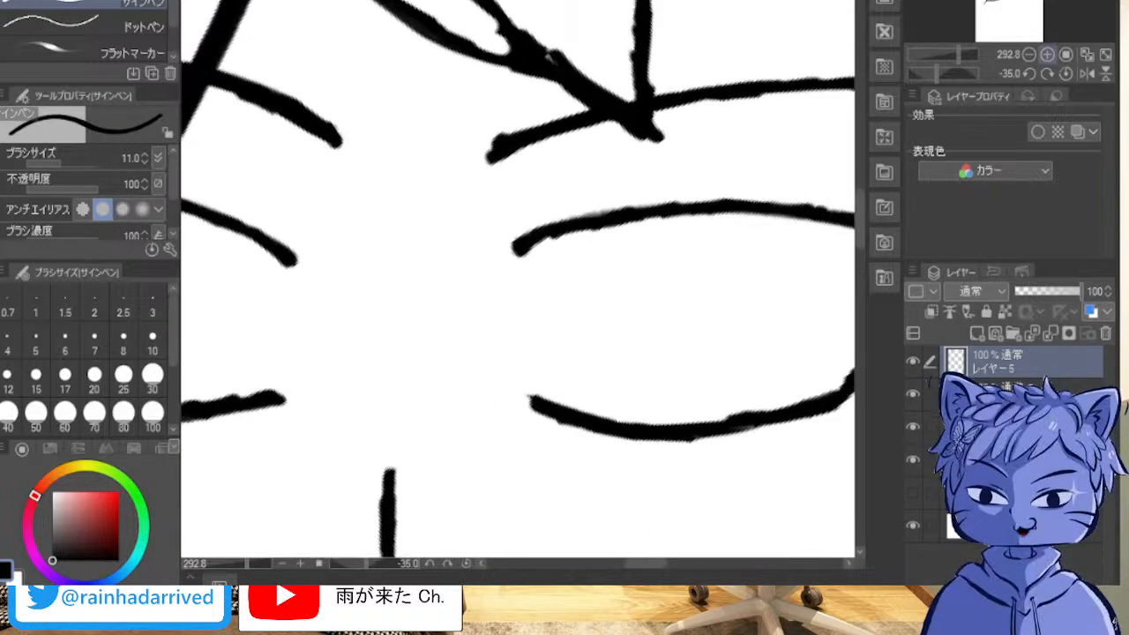
pyautogui.moveTo(353, 309); pyautogui.dragTo(734, 251)
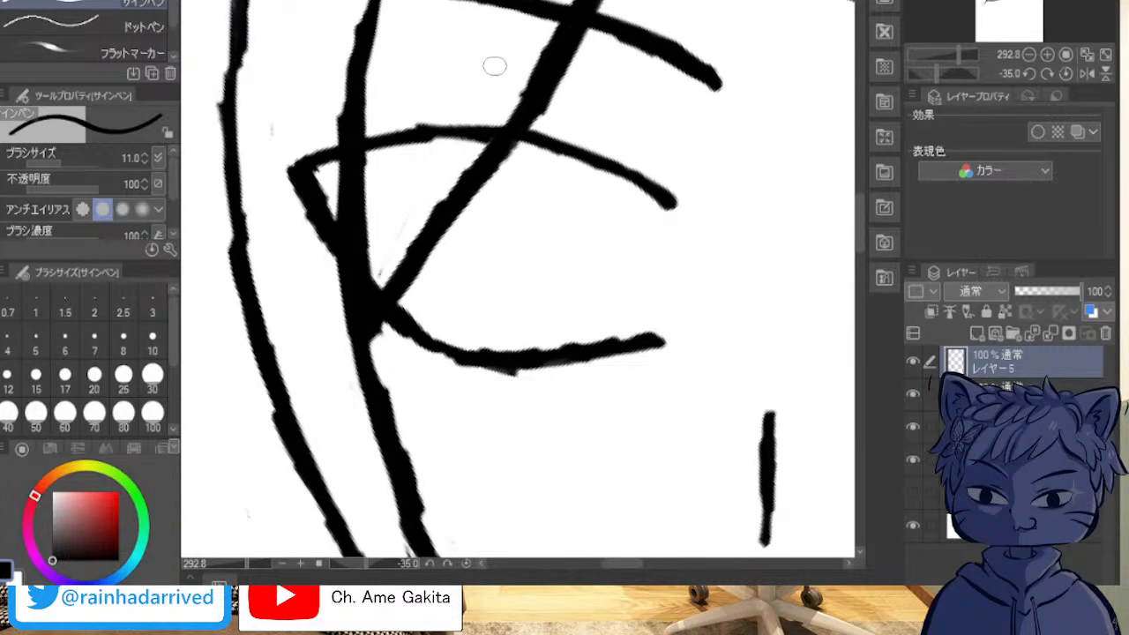
pyautogui.moveTo(466, 141)
pyautogui.mouseDown()
pyautogui.moveTo(432, 187)
pyautogui.moveTo(424, 226)
pyautogui.mouseUp()
pyautogui.moveTo(450, 164); pyautogui.dragTo(425, 231)
pyautogui.moveTo(420, 274)
pyautogui.mouseDown()
pyautogui.moveTo(432, 334)
pyautogui.moveTo(422, 272)
pyautogui.moveTo(463, 151)
pyautogui.moveTo(492, 146)
pyautogui.moveTo(461, 167)
pyautogui.moveTo(468, 146)
pyautogui.moveTo(495, 143)
pyautogui.moveTo(536, 164)
pyautogui.moveTo(528, 150)
pyautogui.moveTo(542, 165)
pyautogui.moveTo(543, 240)
pyautogui.moveTo(527, 291)
pyautogui.moveTo(475, 340)
pyautogui.mouseUp()
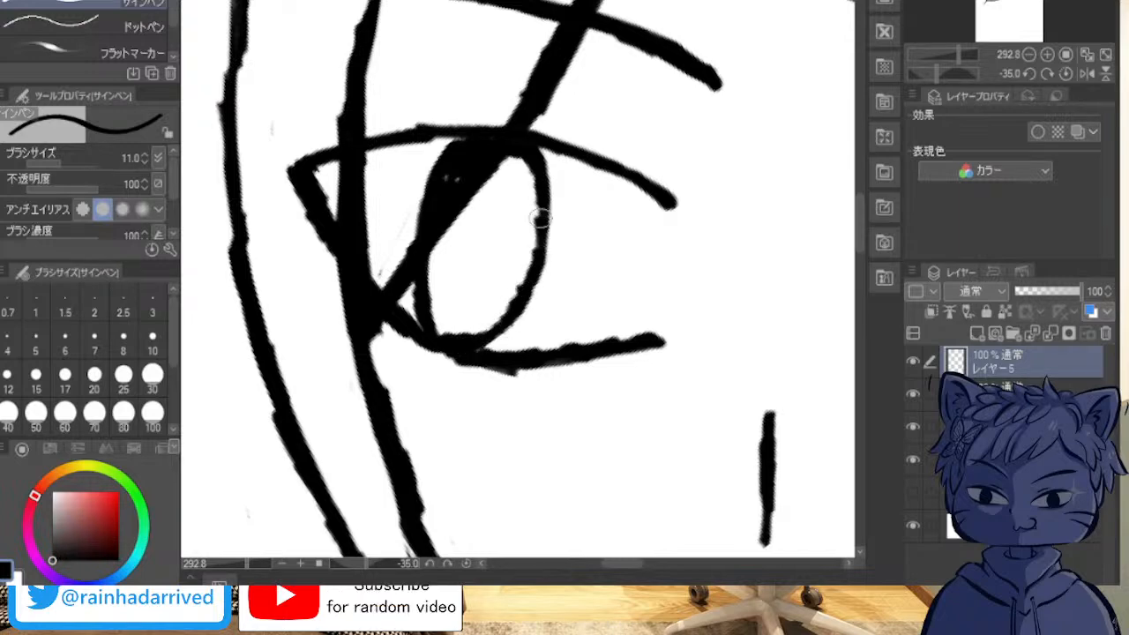
# Step: Widen the viewer's-left iris outline with thicker sides and fill its interior solid black
pyautogui.moveTo(538, 163)
pyautogui.mouseDown()
pyautogui.moveTo(560, 249)
pyautogui.moveTo(559, 221)
pyautogui.moveTo(512, 329)
pyautogui.mouseUp()
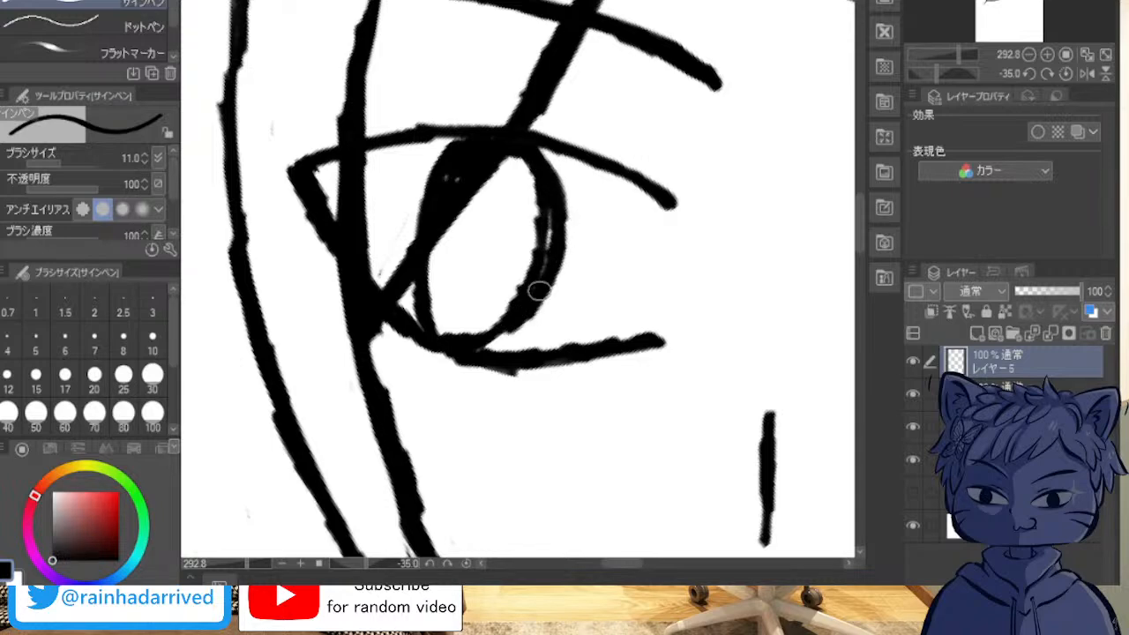
pyautogui.moveTo(549, 219); pyautogui.dragTo(549, 245)
pyautogui.moveTo(482, 334); pyautogui.dragTo(460, 336)
pyautogui.moveTo(432, 212)
pyautogui.mouseDown()
pyautogui.moveTo(429, 191)
pyautogui.moveTo(408, 260)
pyautogui.moveTo(414, 313)
pyautogui.moveTo(419, 239)
pyautogui.mouseUp()
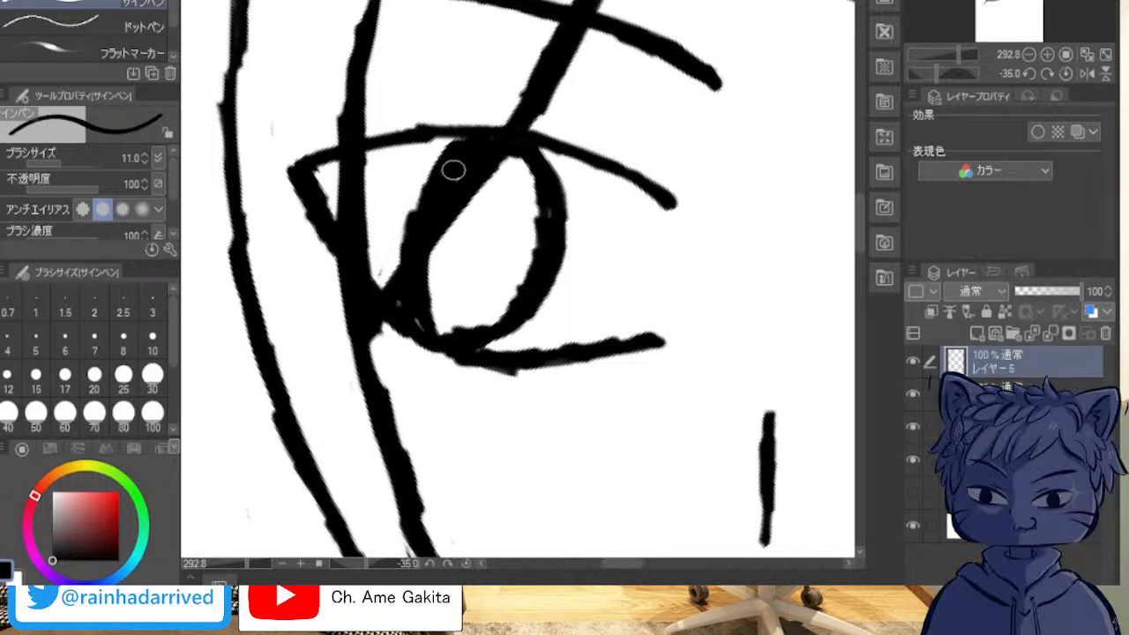
pyautogui.moveTo(447, 170)
pyautogui.mouseDown()
pyautogui.moveTo(414, 209)
pyautogui.moveTo(450, 144)
pyautogui.moveTo(434, 201)
pyautogui.moveTo(507, 163)
pyautogui.moveTo(482, 186)
pyautogui.moveTo(508, 159)
pyautogui.moveTo(542, 197)
pyautogui.moveTo(532, 226)
pyautogui.moveTo(530, 196)
pyautogui.moveTo(514, 181)
pyautogui.moveTo(527, 200)
pyautogui.moveTo(526, 264)
pyautogui.moveTo(485, 314)
pyautogui.moveTo(441, 313)
pyautogui.moveTo(453, 331)
pyautogui.moveTo(408, 305)
pyautogui.moveTo(430, 236)
pyautogui.moveTo(449, 313)
pyautogui.moveTo(522, 300)
pyautogui.moveTo(537, 212)
pyautogui.moveTo(527, 178)
pyautogui.moveTo(504, 173)
pyautogui.moveTo(526, 240)
pyautogui.moveTo(497, 302)
pyautogui.moveTo(464, 308)
pyautogui.moveTo(444, 283)
pyautogui.moveTo(462, 200)
pyautogui.moveTo(445, 271)
pyautogui.moveTo(454, 282)
pyautogui.moveTo(457, 269)
pyautogui.moveTo(436, 295)
pyautogui.mouseUp()
pyautogui.moveTo(456, 240)
pyautogui.mouseDown()
pyautogui.moveTo(498, 280)
pyautogui.moveTo(512, 268)
pyautogui.moveTo(466, 302)
pyautogui.moveTo(483, 280)
pyautogui.moveTo(457, 262)
pyautogui.moveTo(453, 232)
pyautogui.moveTo(467, 203)
pyautogui.moveTo(488, 190)
pyautogui.moveTo(516, 200)
pyautogui.moveTo(523, 228)
pyautogui.moveTo(519, 253)
pyautogui.moveTo(498, 264)
pyautogui.moveTo(470, 256)
pyautogui.moveTo(472, 197)
pyautogui.moveTo(492, 183)
pyautogui.moveTo(517, 220)
pyautogui.moveTo(506, 248)
pyautogui.moveTo(469, 244)
pyautogui.moveTo(471, 213)
pyautogui.moveTo(483, 242)
pyautogui.moveTo(506, 212)
pyautogui.moveTo(495, 195)
pyautogui.moveTo(479, 203)
pyautogui.moveTo(478, 226)
pyautogui.moveTo(515, 251)
pyautogui.moveTo(537, 221)
pyautogui.mouseUp()
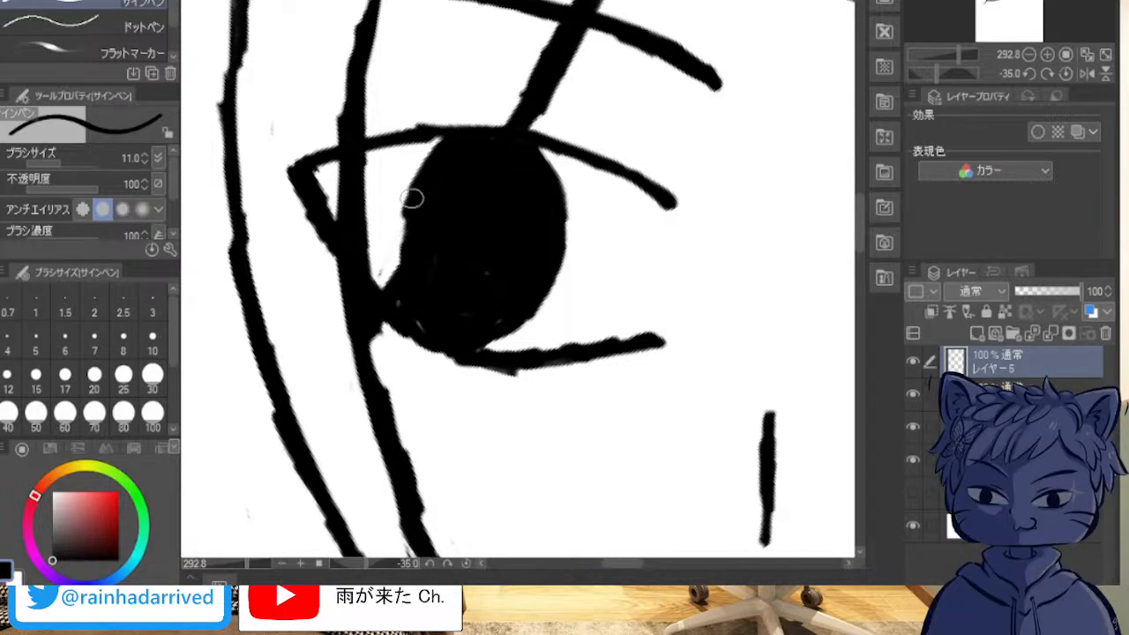
pyautogui.moveTo(412, 199)
pyautogui.mouseDown()
pyautogui.moveTo(399, 296)
pyautogui.moveTo(448, 334)
pyautogui.mouseUp()
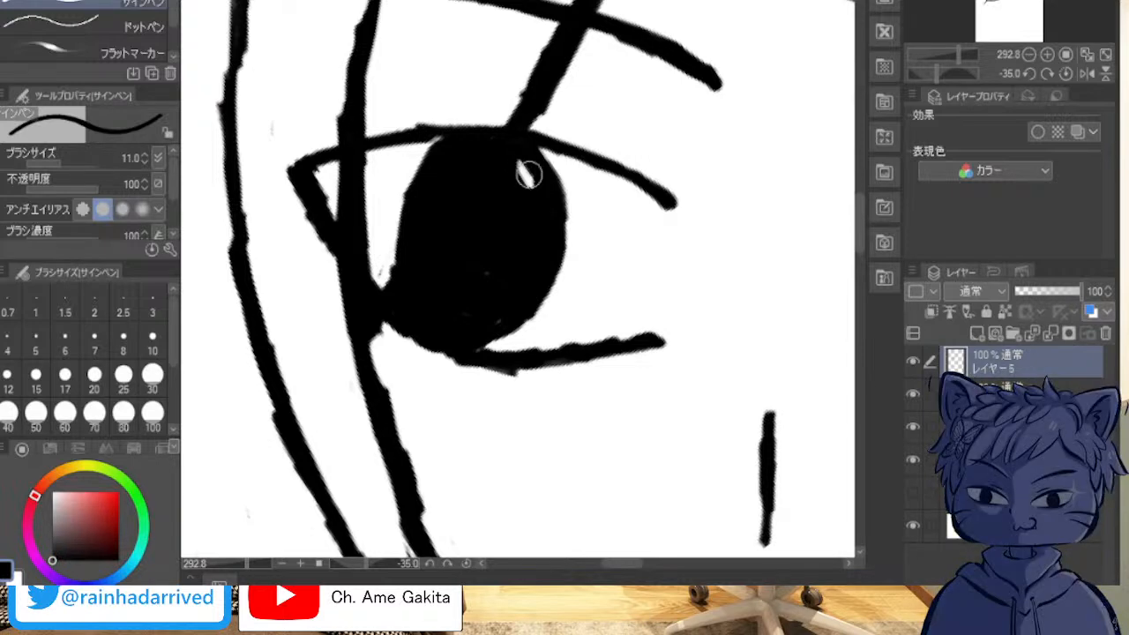
# Step: Cut three small white highlights into the black iris, one near its upper inner edge and two near its lower edges
pyautogui.moveTo(531, 180); pyautogui.dragTo(534, 210)
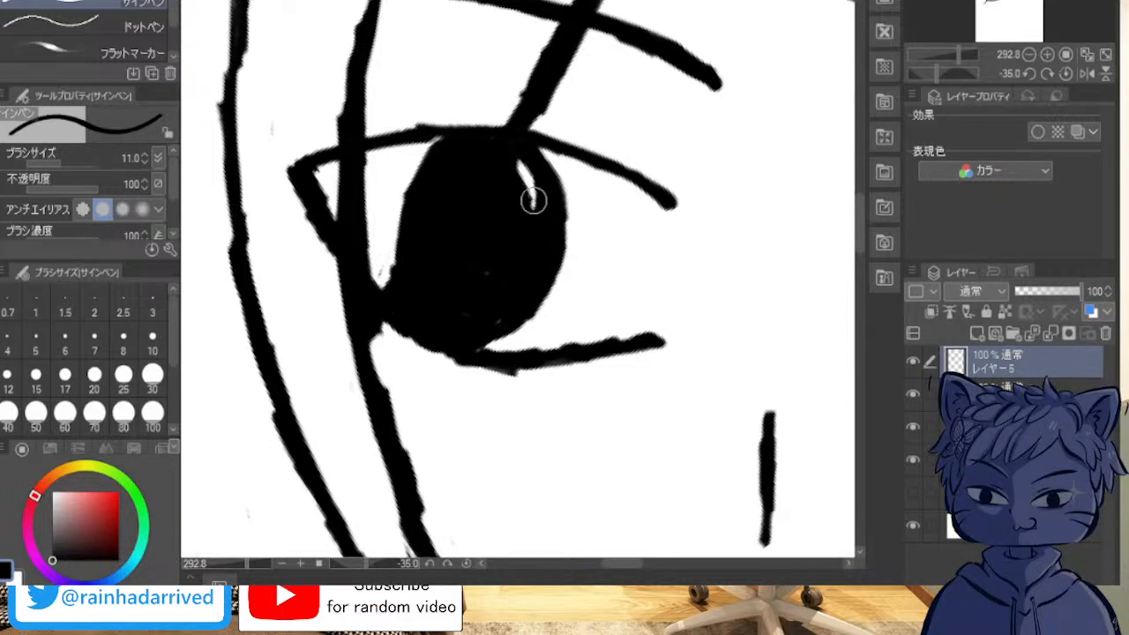
pyautogui.moveTo(417, 285); pyautogui.dragTo(429, 308)
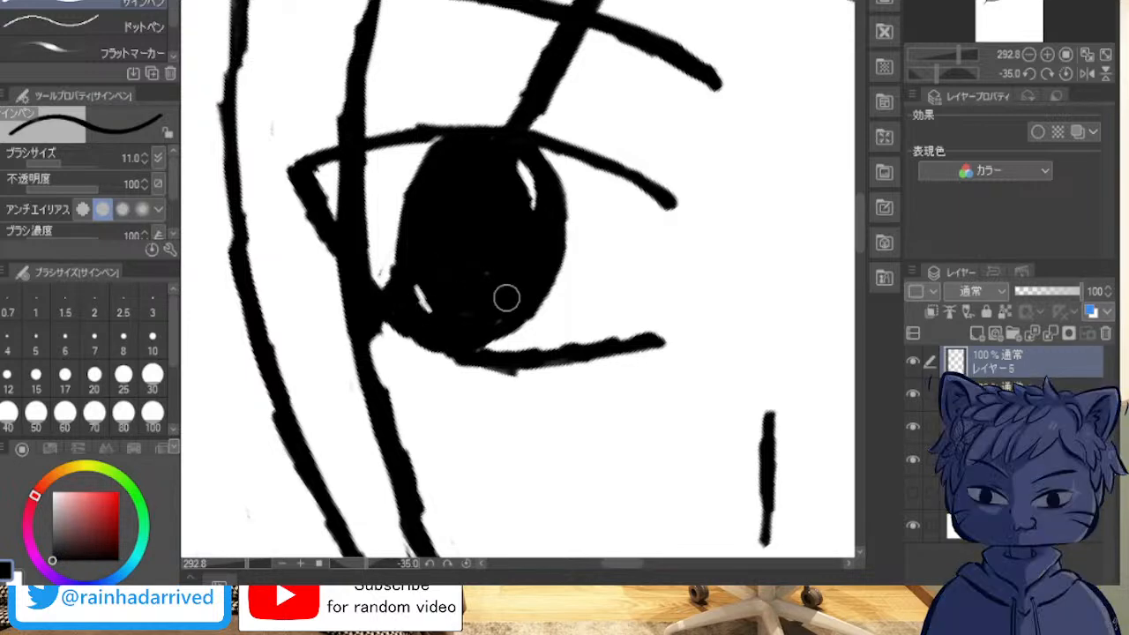
pyautogui.moveTo(514, 278); pyautogui.dragTo(506, 294)
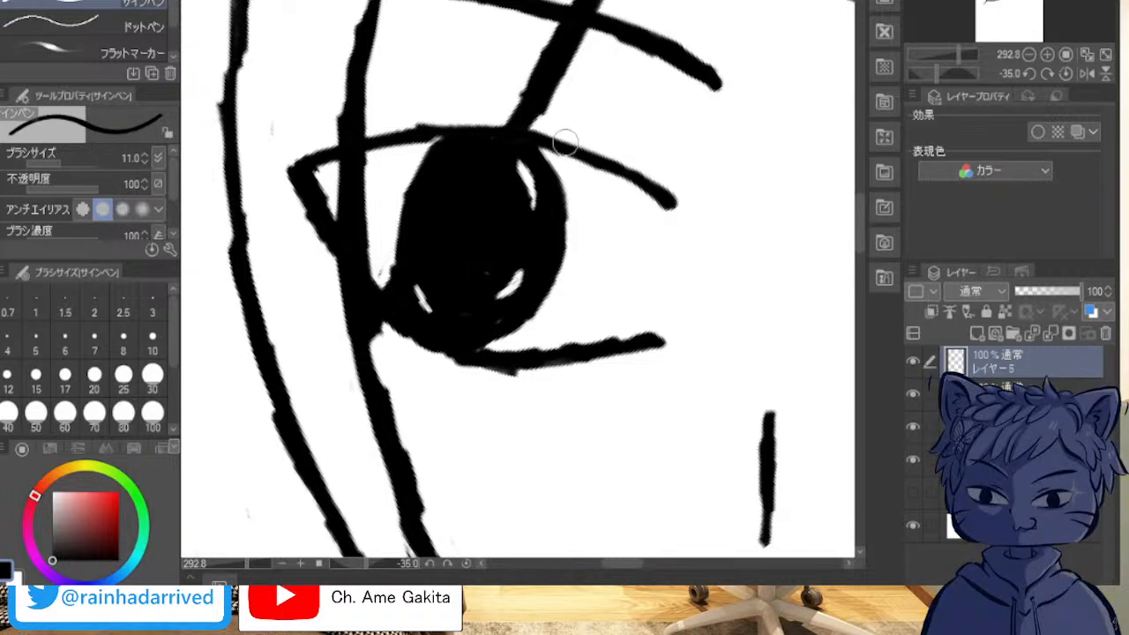
# Step: Ink the outer side of the viewer's-right iris as a thick curve bowing outward between the upper and lower eyelids
pyautogui.scroll(-3, 653, 331)
pyautogui.moveTo(673, 413)
pyautogui.mouseDown()
pyautogui.moveTo(402, 299)
pyautogui.moveTo(322, 338)
pyautogui.mouseUp()
pyautogui.scroll(3, 373, 270)
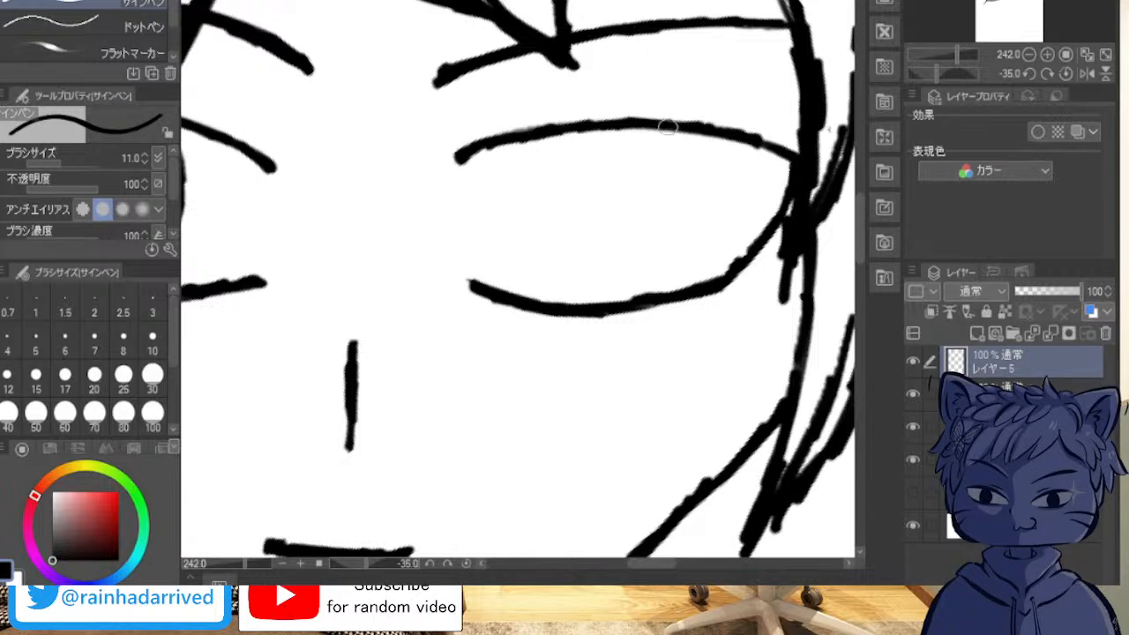
pyautogui.moveTo(668, 131); pyautogui.dragTo(688, 195)
pyautogui.moveTo(655, 289)
pyautogui.mouseDown()
pyautogui.moveTo(681, 259)
pyautogui.moveTo(688, 223)
pyautogui.mouseUp()
pyautogui.moveTo(680, 160); pyautogui.dragTo(690, 214)
pyautogui.moveTo(679, 139)
pyautogui.mouseDown()
pyautogui.moveTo(691, 178)
pyautogui.moveTo(683, 232)
pyautogui.moveTo(658, 284)
pyautogui.moveTo(692, 230)
pyautogui.mouseUp()
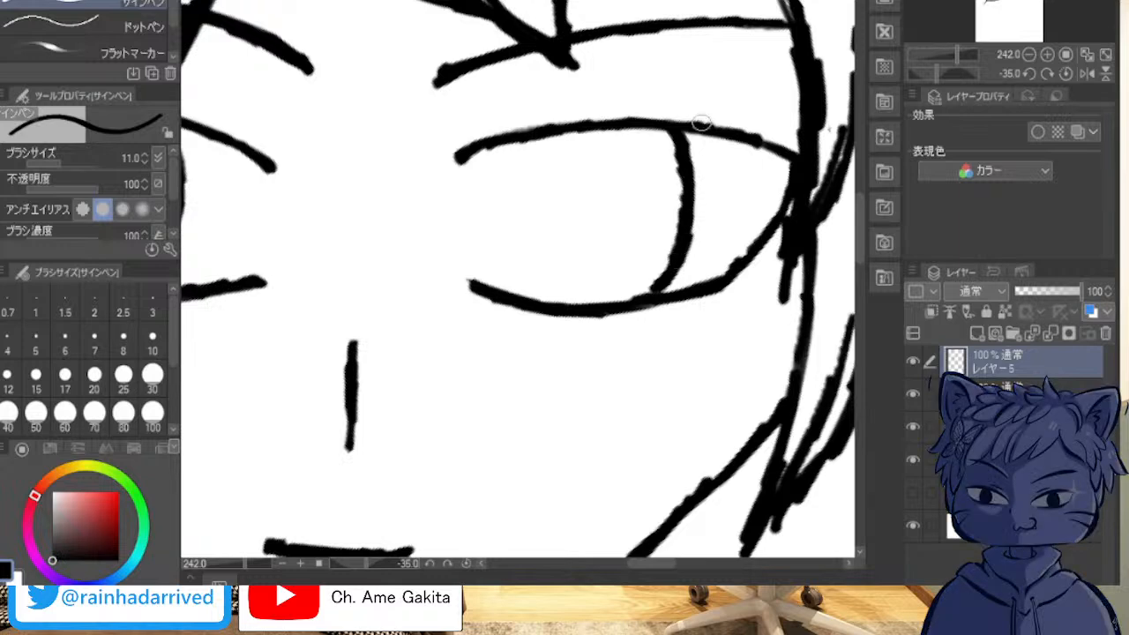
# Step: Ink the inner side of the viewer's-right iris as a curve between the eyelids and refine it to a thinner line
pyautogui.moveTo(558, 134)
pyautogui.mouseDown()
pyautogui.moveTo(532, 260)
pyautogui.moveTo(561, 297)
pyautogui.moveTo(540, 260)
pyautogui.moveTo(547, 231)
pyautogui.moveTo(536, 214)
pyautogui.moveTo(566, 303)
pyautogui.moveTo(544, 224)
pyautogui.moveTo(555, 149)
pyautogui.mouseUp()
pyautogui.moveTo(538, 230); pyautogui.dragTo(564, 308)
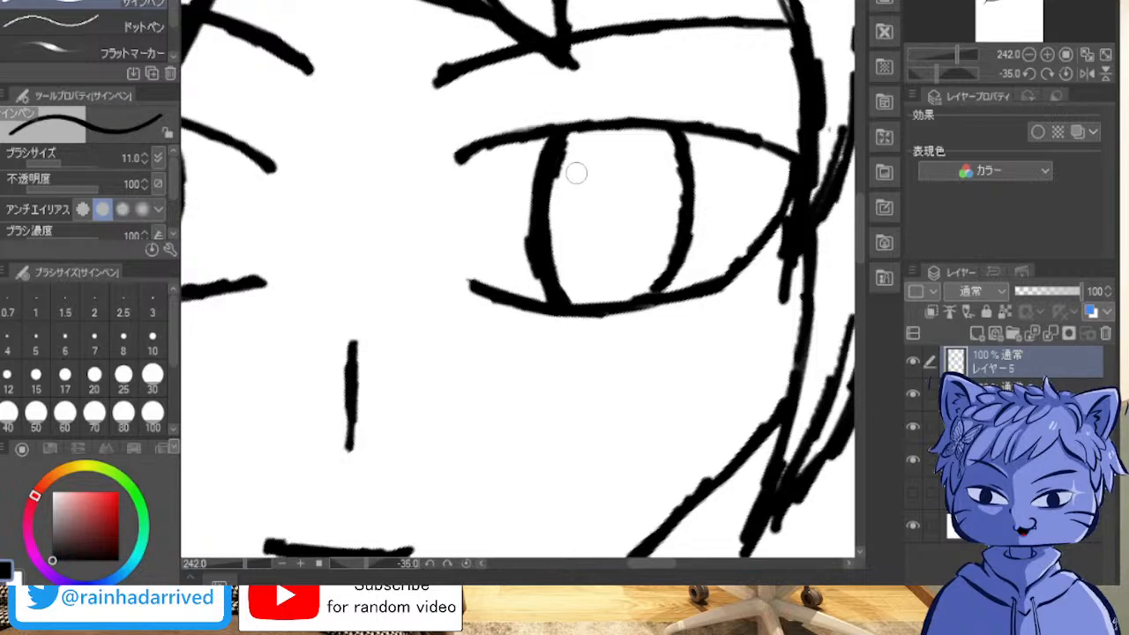
pyautogui.moveTo(557, 155)
pyautogui.mouseDown()
pyautogui.moveTo(538, 244)
pyautogui.moveTo(542, 263)
pyautogui.moveTo(550, 226)
pyautogui.moveTo(567, 291)
pyautogui.mouseUp()
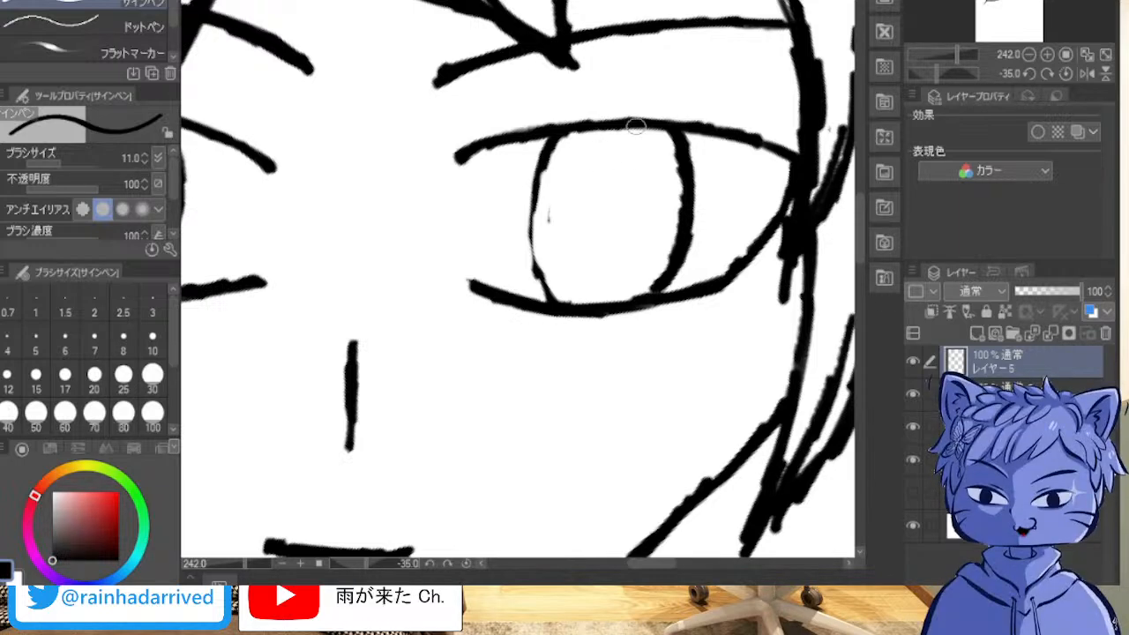
pyautogui.moveTo(539, 249)
pyautogui.mouseDown()
pyautogui.moveTo(543, 173)
pyautogui.moveTo(547, 286)
pyautogui.mouseUp()
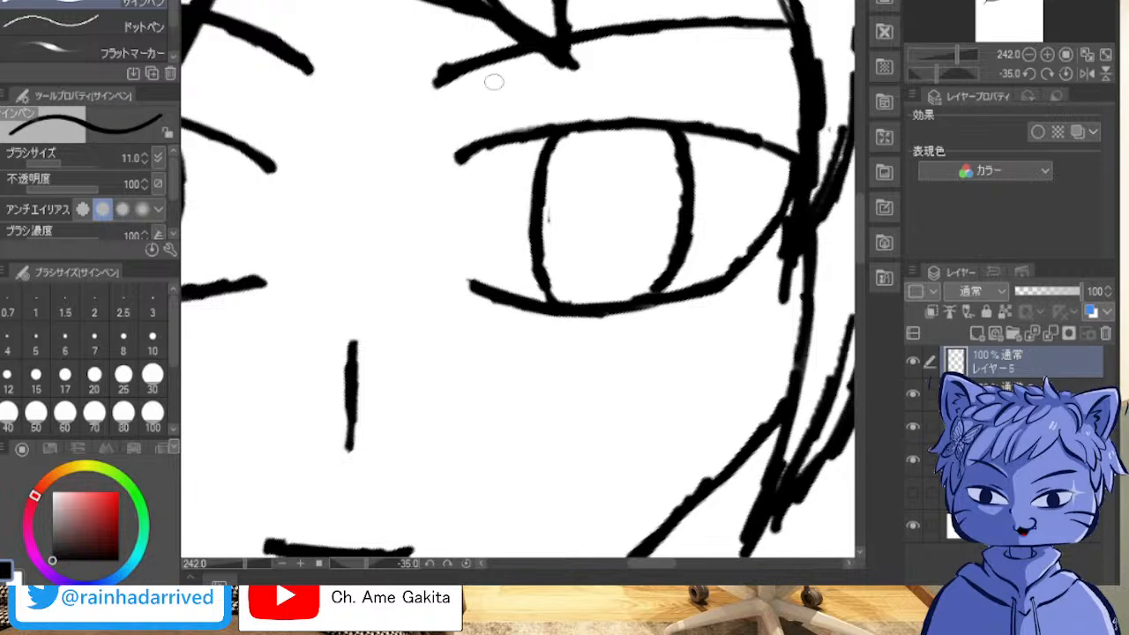
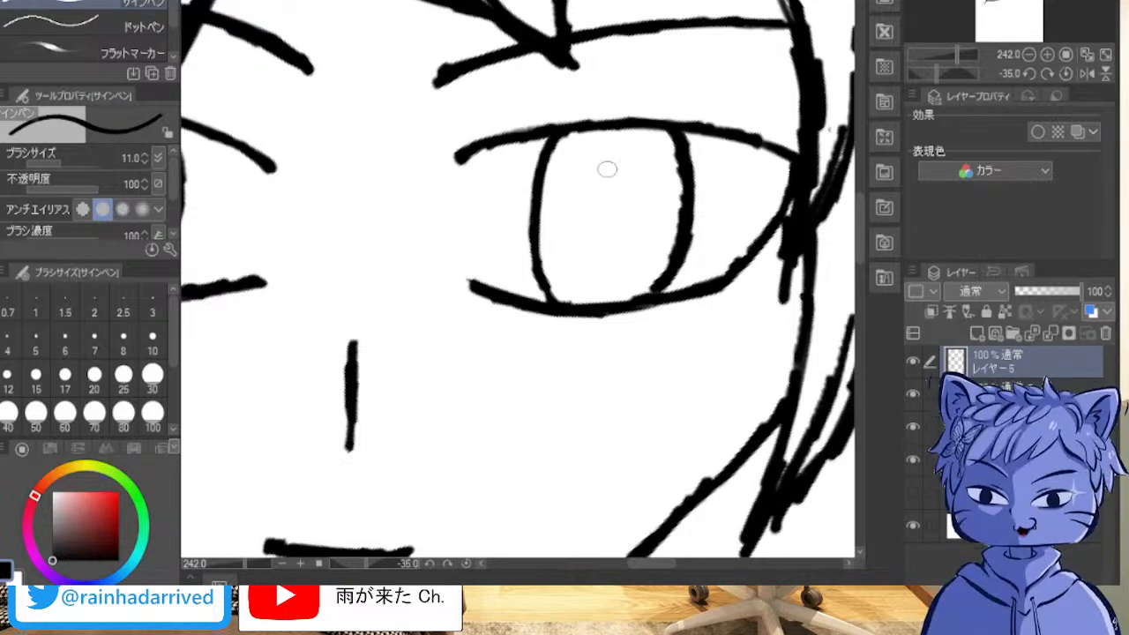
# Step: Draw a solid black vertical oval pupil in the centre of the viewer's-right iris
pyautogui.moveTo(604, 173)
pyautogui.mouseDown()
pyautogui.moveTo(600, 247)
pyautogui.moveTo(608, 171)
pyautogui.moveTo(597, 234)
pyautogui.mouseUp()
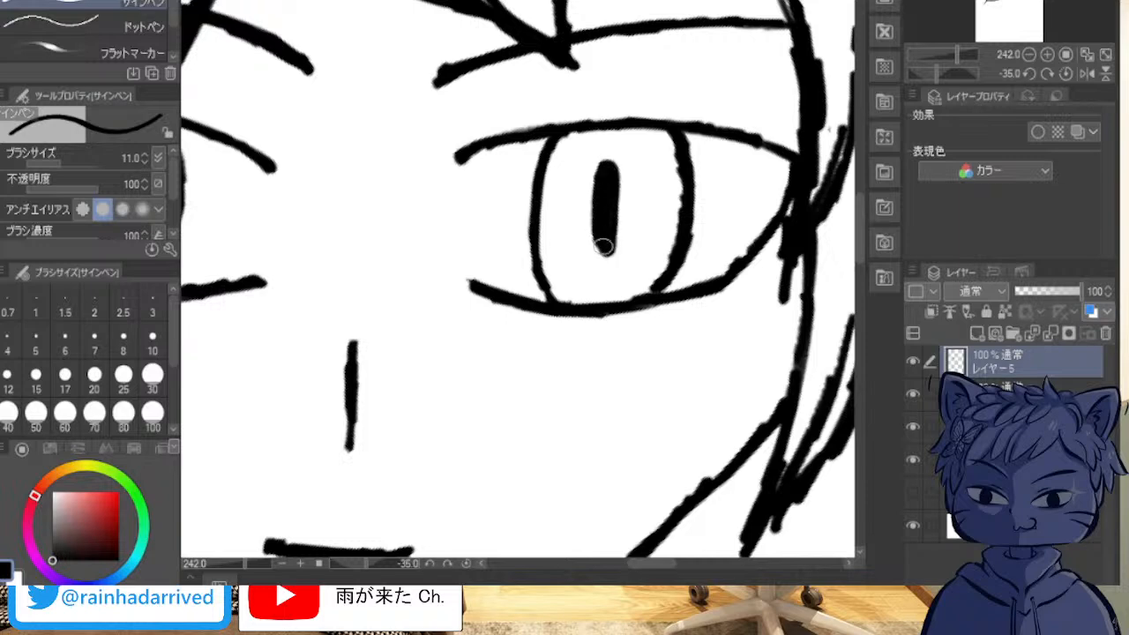
pyautogui.moveTo(621, 194)
pyautogui.mouseDown()
pyautogui.moveTo(603, 249)
pyautogui.moveTo(599, 186)
pyautogui.moveTo(616, 188)
pyautogui.moveTo(602, 245)
pyautogui.moveTo(606, 168)
pyautogui.moveTo(613, 214)
pyautogui.moveTo(592, 220)
pyautogui.moveTo(605, 165)
pyautogui.moveTo(614, 252)
pyautogui.moveTo(596, 229)
pyautogui.moveTo(610, 171)
pyautogui.moveTo(619, 206)
pyautogui.moveTo(599, 248)
pyautogui.moveTo(600, 189)
pyautogui.moveTo(621, 188)
pyautogui.moveTo(617, 260)
pyautogui.moveTo(608, 179)
pyautogui.moveTo(601, 228)
pyautogui.mouseUp()
pyautogui.moveTo(622, 185)
pyautogui.mouseDown()
pyautogui.moveTo(612, 211)
pyautogui.moveTo(610, 171)
pyautogui.moveTo(620, 207)
pyautogui.moveTo(606, 240)
pyautogui.moveTo(612, 178)
pyautogui.moveTo(620, 215)
pyautogui.moveTo(606, 257)
pyautogui.moveTo(602, 178)
pyautogui.mouseUp()
pyautogui.moveTo(615, 243)
pyautogui.mouseDown()
pyautogui.moveTo(613, 286)
pyautogui.moveTo(605, 202)
pyautogui.moveTo(617, 185)
pyautogui.moveTo(622, 249)
pyautogui.moveTo(619, 241)
pyautogui.moveTo(601, 262)
pyautogui.moveTo(601, 189)
pyautogui.mouseUp()
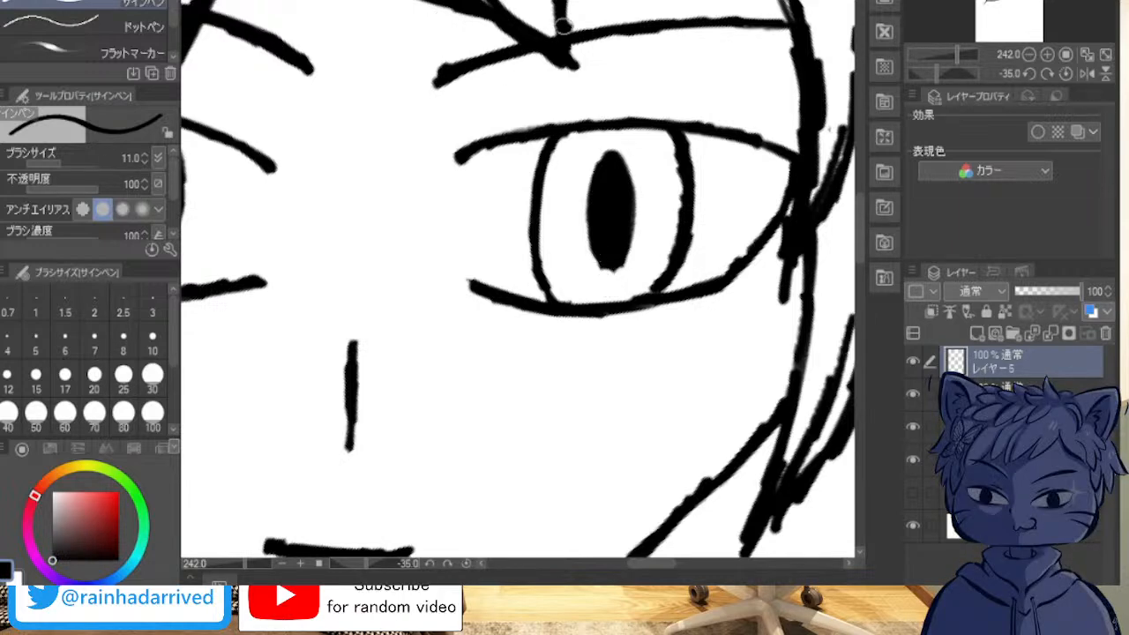
pyautogui.moveTo(625, 135)
pyautogui.mouseDown()
pyautogui.moveTo(632, 146)
pyautogui.moveTo(660, 143)
pyautogui.mouseUp()
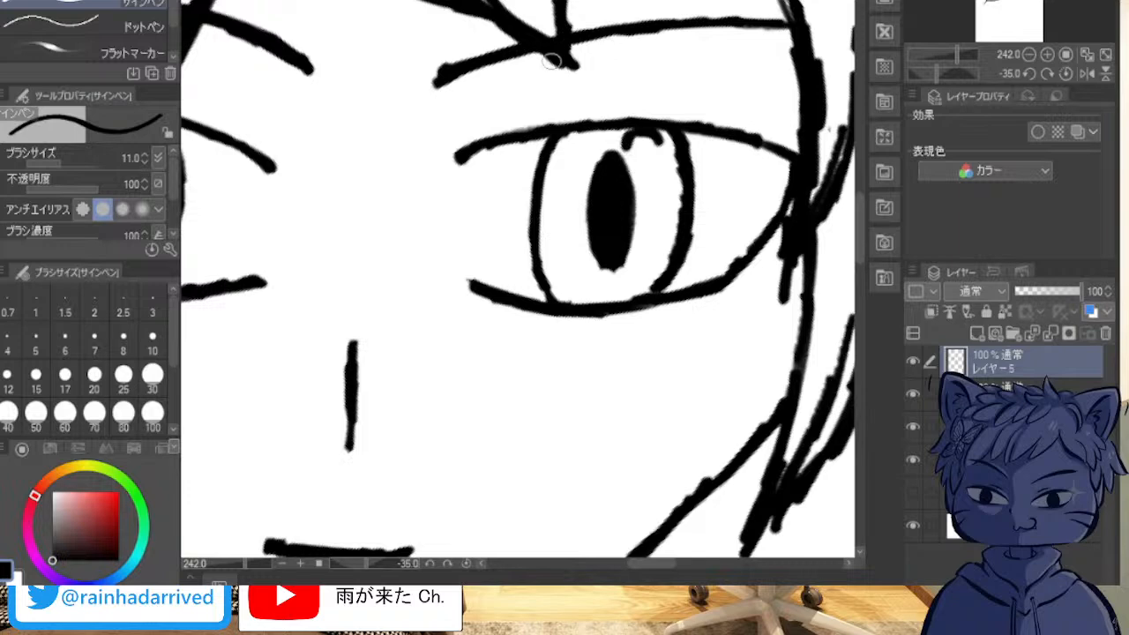
pyautogui.hotkey('ctrl', 'z')
pyautogui.hotkey('ctrl', 'z')
pyautogui.hotkey('ctrl', 'z')
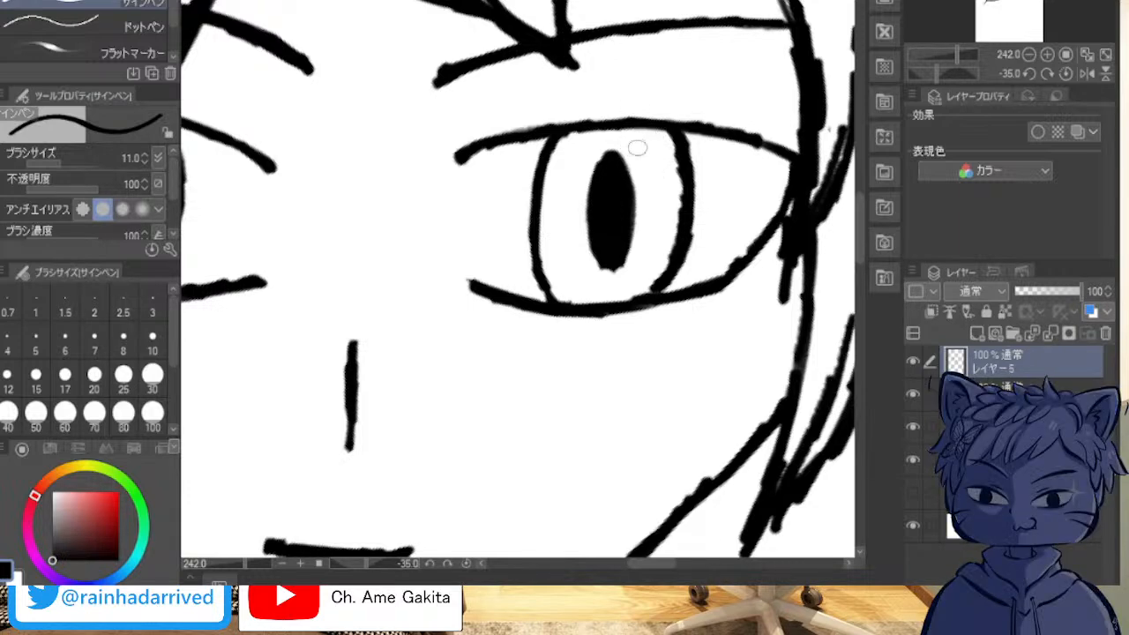
pyautogui.moveTo(633, 136); pyautogui.dragTo(631, 150)
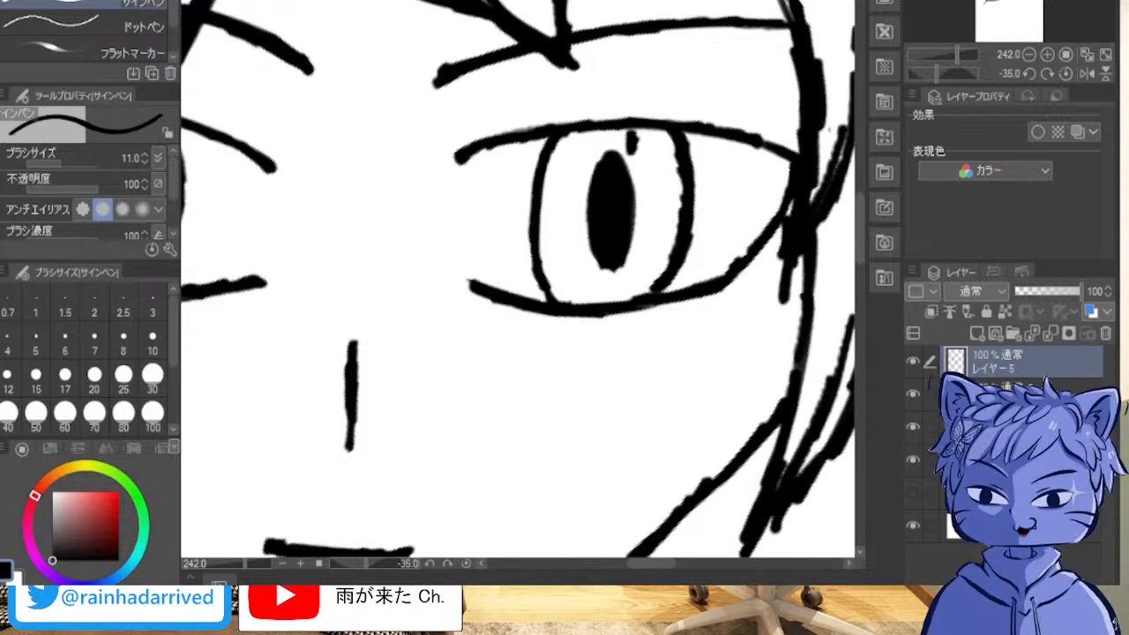
pyautogui.hotkey('ctrl', 'z')
pyautogui.hotkey('ctrl', 'z')
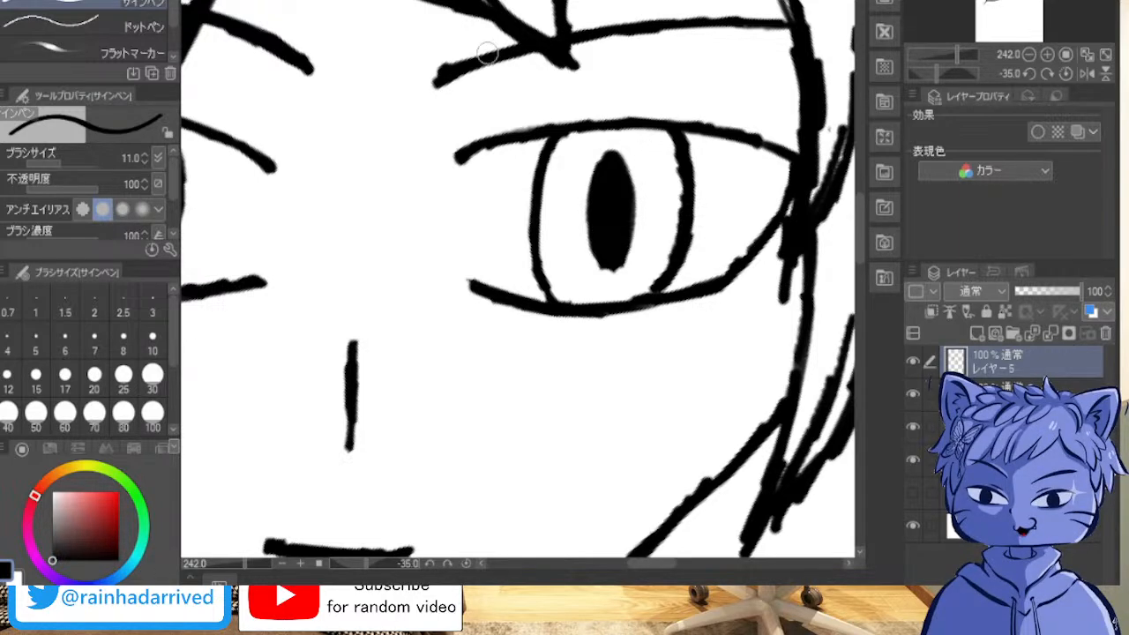
# Step: Add a small white highlight dot near the upper end of the viewer's-right pupil
pyautogui.click(612, 173)
pyautogui.moveTo(547, 290)
pyautogui.mouseDown()
pyautogui.moveTo(597, 258)
pyautogui.moveTo(671, 280)
pyautogui.mouseUp()
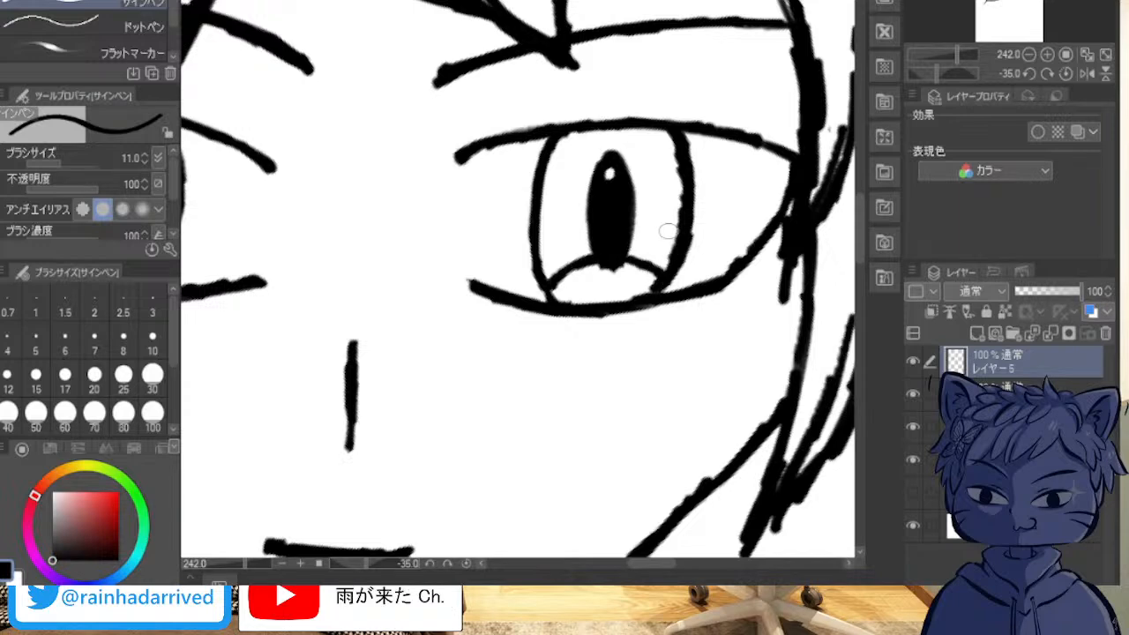
pyautogui.moveTo(662, 141)
pyautogui.mouseDown()
pyautogui.moveTo(667, 163)
pyautogui.moveTo(642, 159)
pyautogui.moveTo(665, 150)
pyautogui.moveTo(653, 163)
pyautogui.moveTo(672, 143)
pyautogui.mouseUp()
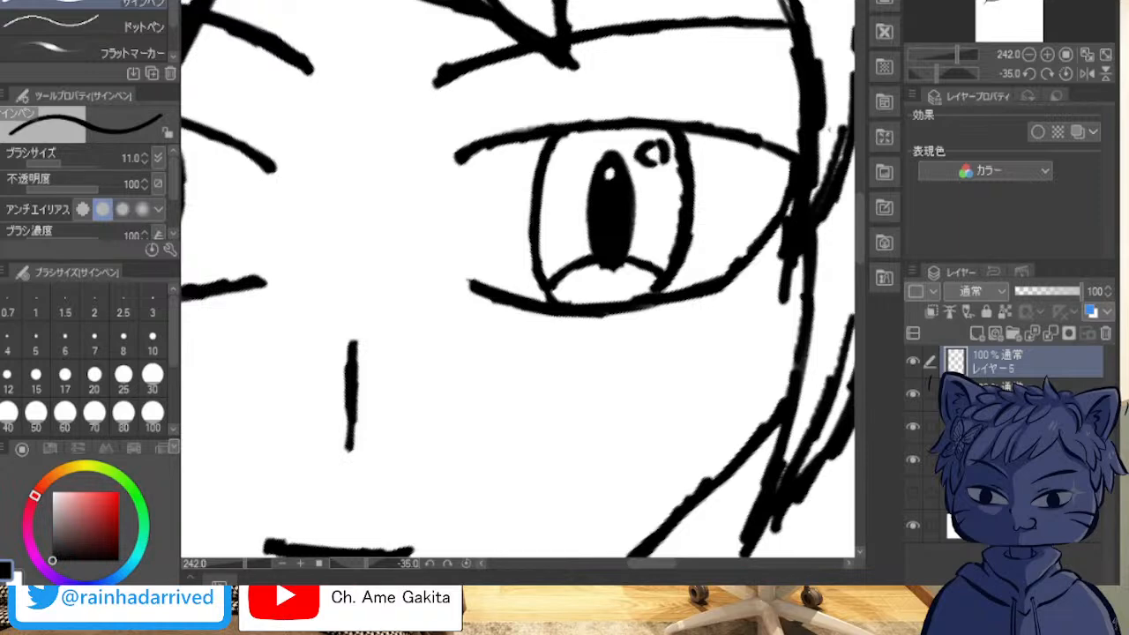
pyautogui.hotkey('ctrl', 'z')
pyautogui.hotkey('ctrl', 'z')
pyautogui.hotkey('ctrl', 'z')
pyautogui.hotkey('ctrl', 'z')
pyautogui.hotkey('ctrl', 'z')
pyautogui.hotkey('ctrl', 'z')
pyautogui.hotkey('ctrl', 'z')
pyautogui.hotkey('ctrl', 'z')
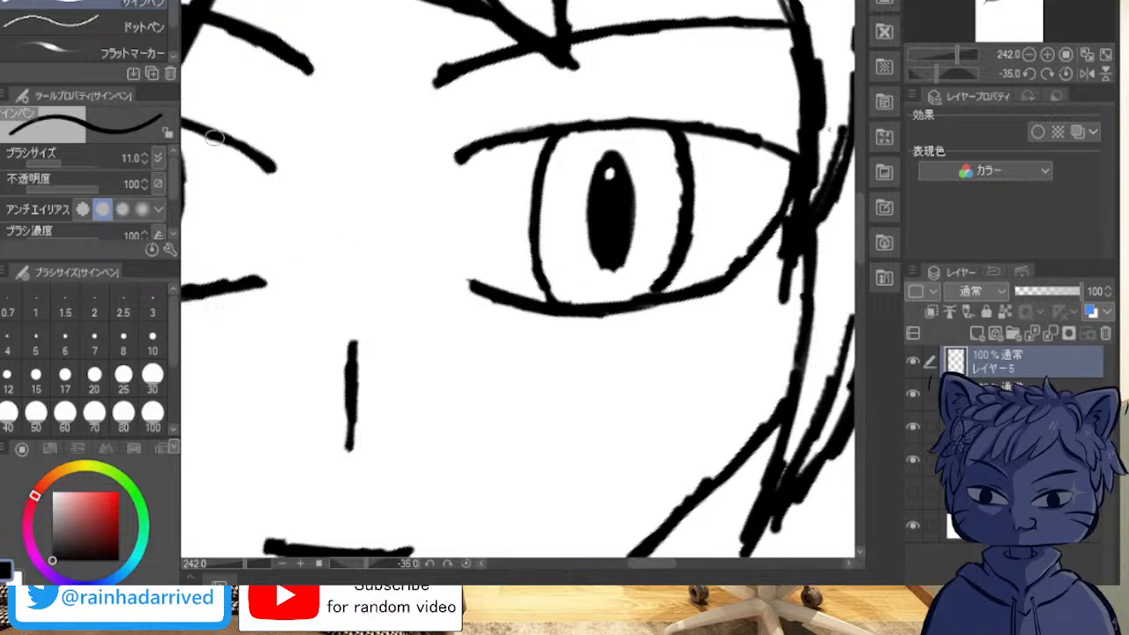
# Step: Reduce the brush size to 6 and ink a thin arc on each side of the pupil across the lower iris
pyautogui.press('[')
pyautogui.press('[')
pyautogui.press('[')
pyautogui.press('[')
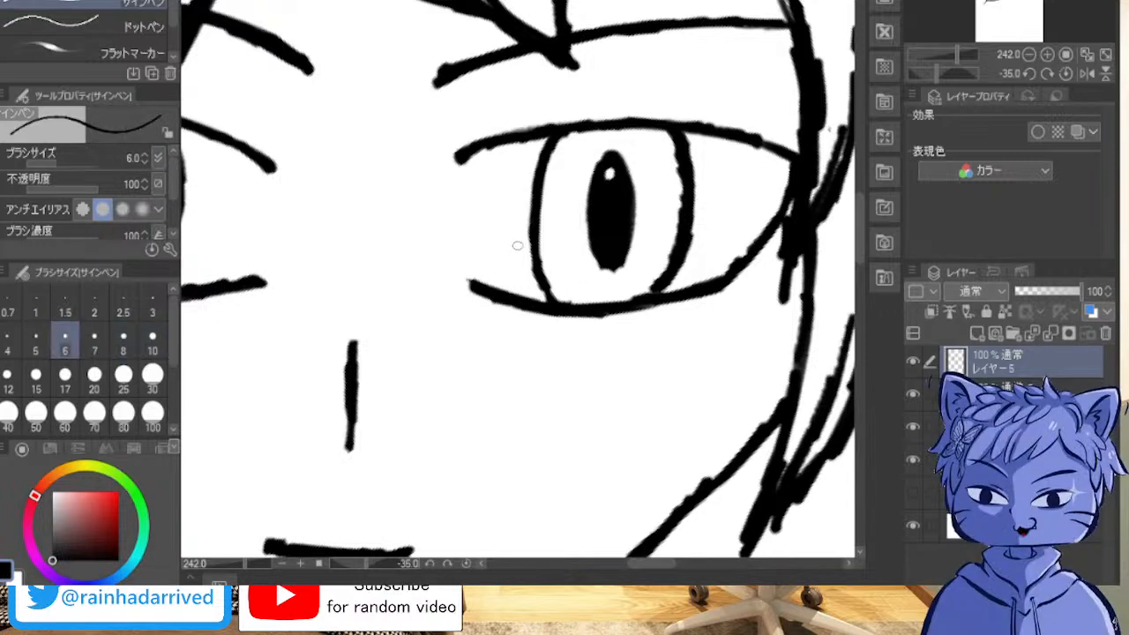
pyautogui.moveTo(547, 283)
pyautogui.mouseDown()
pyautogui.moveTo(591, 267)
pyautogui.moveTo(662, 275)
pyautogui.mouseUp()
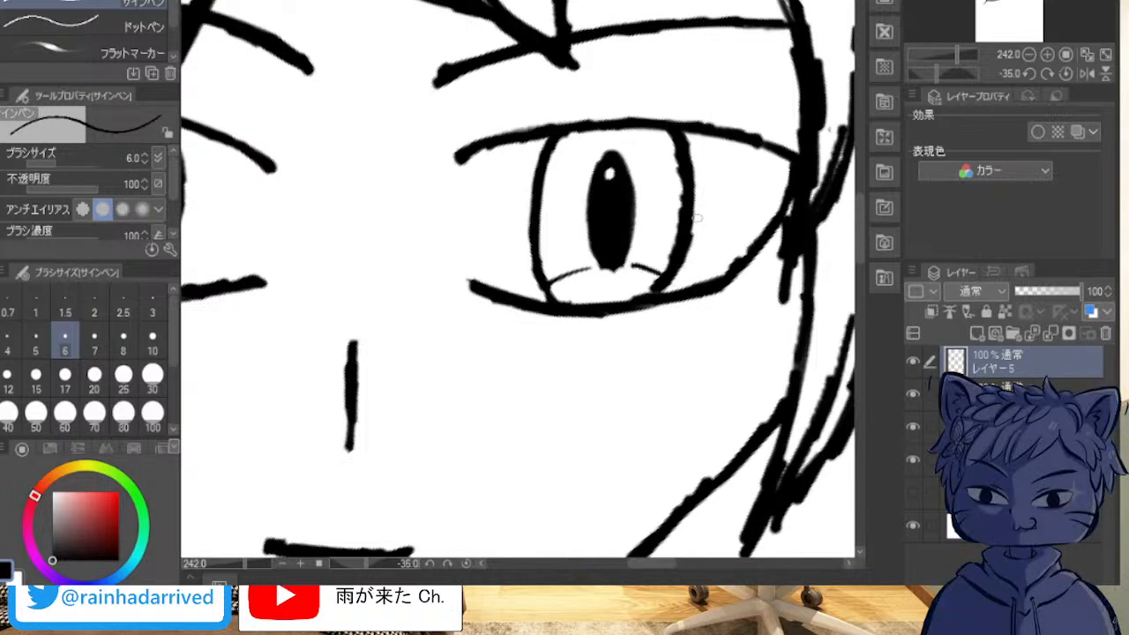
# Step: Outline a small slanted oval highlight in the upper outer part of the viewer's-right iris
pyautogui.moveTo(651, 130); pyautogui.dragTo(646, 166)
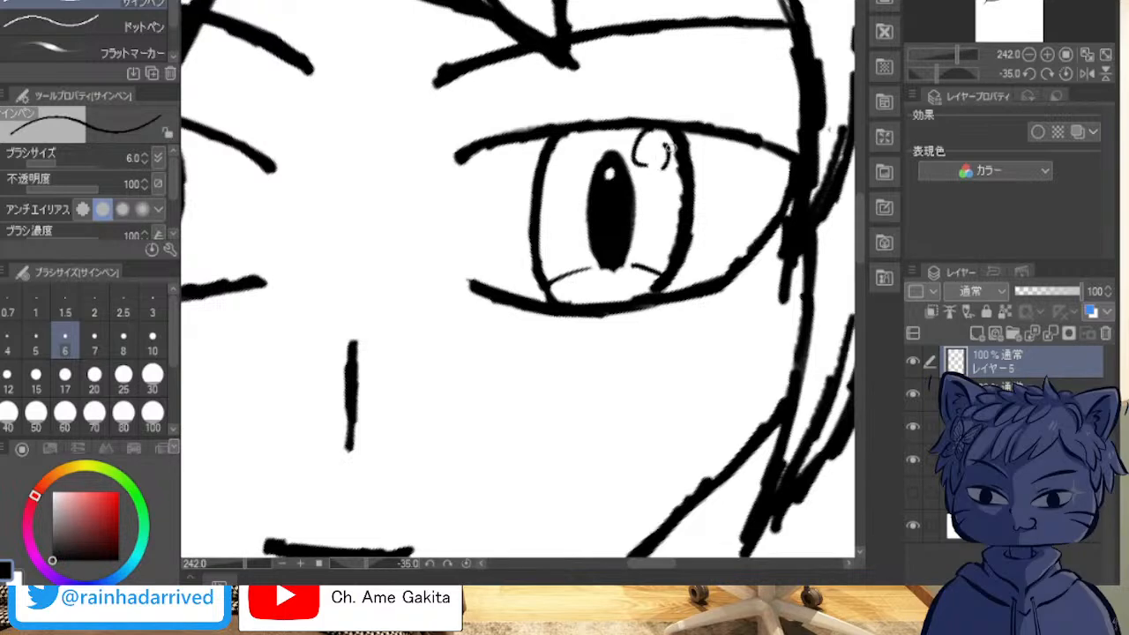
pyautogui.hotkey('ctrl', 'z')
pyautogui.moveTo(660, 131)
pyautogui.mouseDown()
pyautogui.moveTo(660, 169)
pyautogui.moveTo(676, 158)
pyautogui.moveTo(675, 149)
pyautogui.moveTo(653, 166)
pyautogui.moveTo(667, 162)
pyautogui.moveTo(660, 138)
pyautogui.mouseUp()
pyautogui.hotkey('ctrl', 'z')
pyautogui.hotkey('ctrl', 'z')
pyautogui.hotkey('ctrl', 'z')
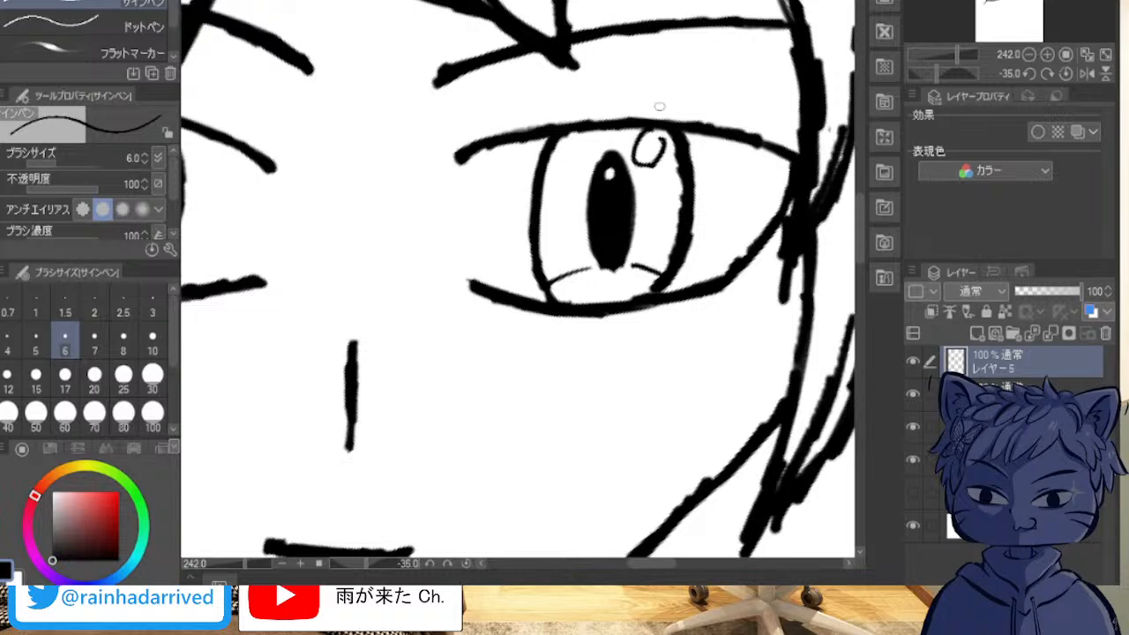
# Step: Create a new layer and draw thin strand lines over the crown, fringe and long viewer's-left side of the hair
pyautogui.scroll(-8, 436, 300)
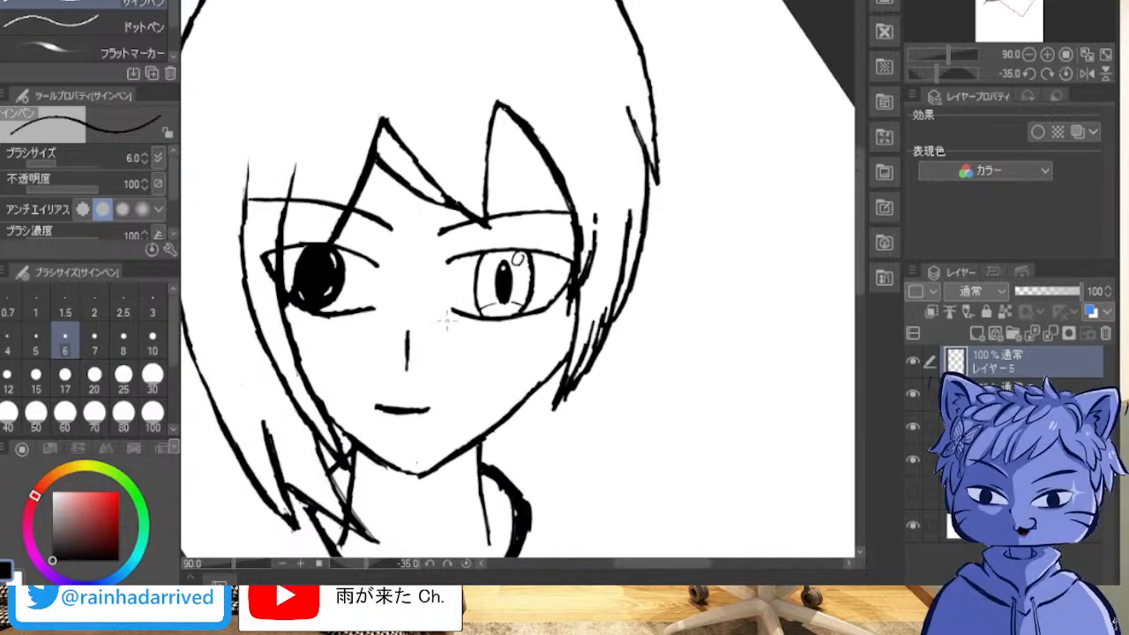
pyautogui.moveTo(437, 319); pyautogui.dragTo(633, 369)
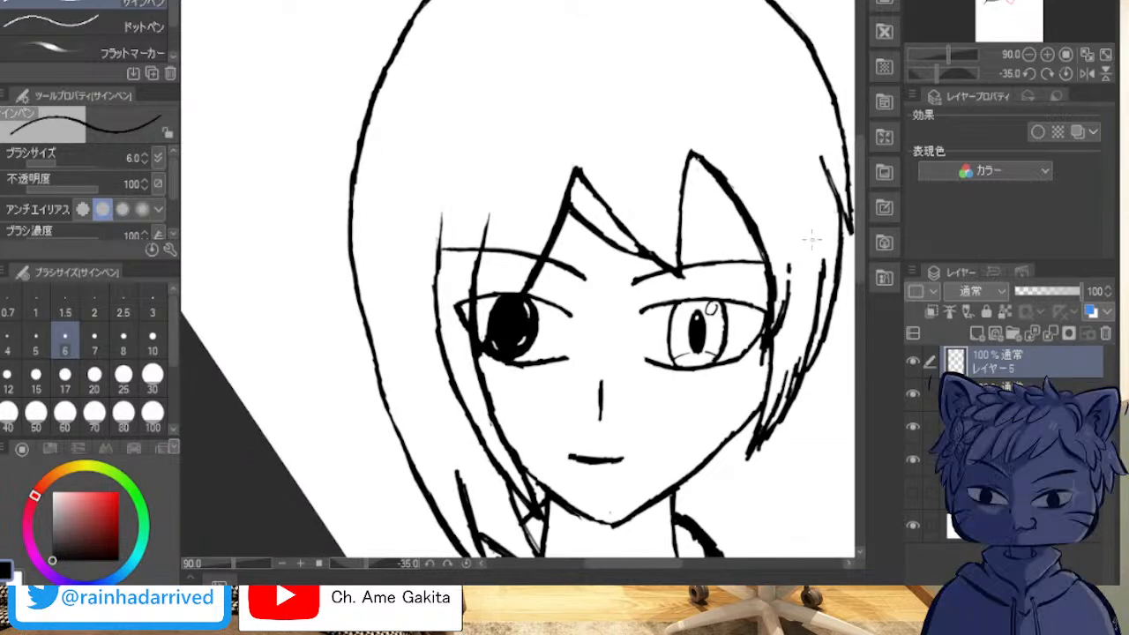
pyautogui.click(976, 334)
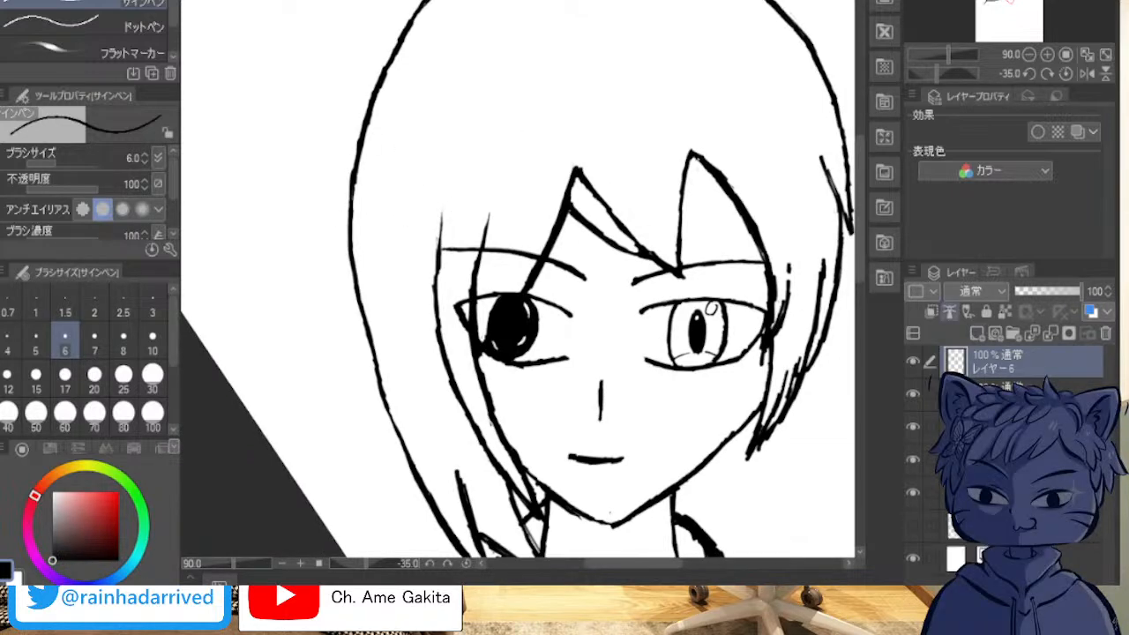
pyautogui.moveTo(405, 216); pyautogui.dragTo(467, 520)
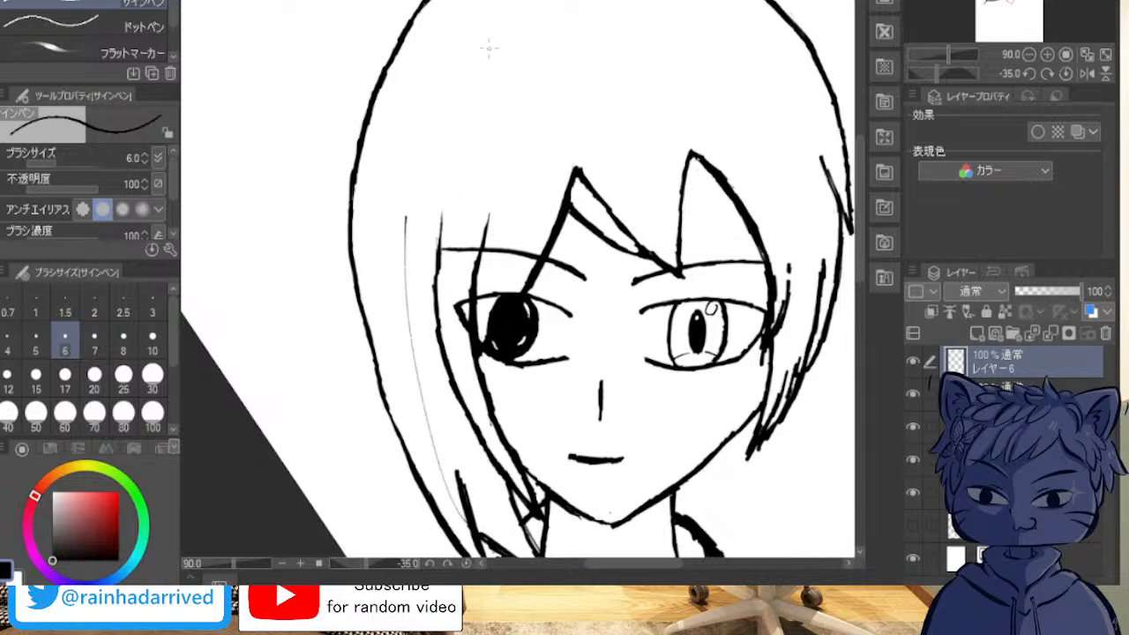
pyautogui.moveTo(457, 104); pyautogui.dragTo(430, 180)
pyautogui.moveTo(606, 97); pyautogui.dragTo(614, 170)
pyautogui.moveTo(716, 71)
pyautogui.mouseDown()
pyautogui.moveTo(759, 126)
pyautogui.moveTo(779, 185)
pyautogui.mouseUp()
pyautogui.moveTo(797, 201); pyautogui.dragTo(802, 227)
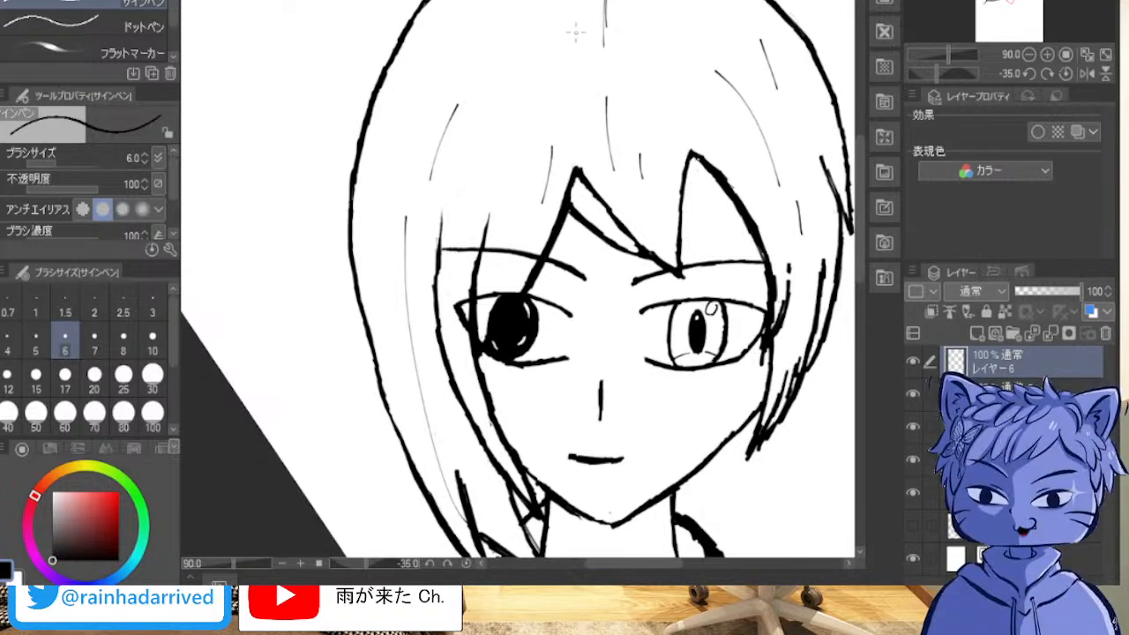
pyautogui.moveTo(543, 1); pyautogui.dragTo(521, 122)
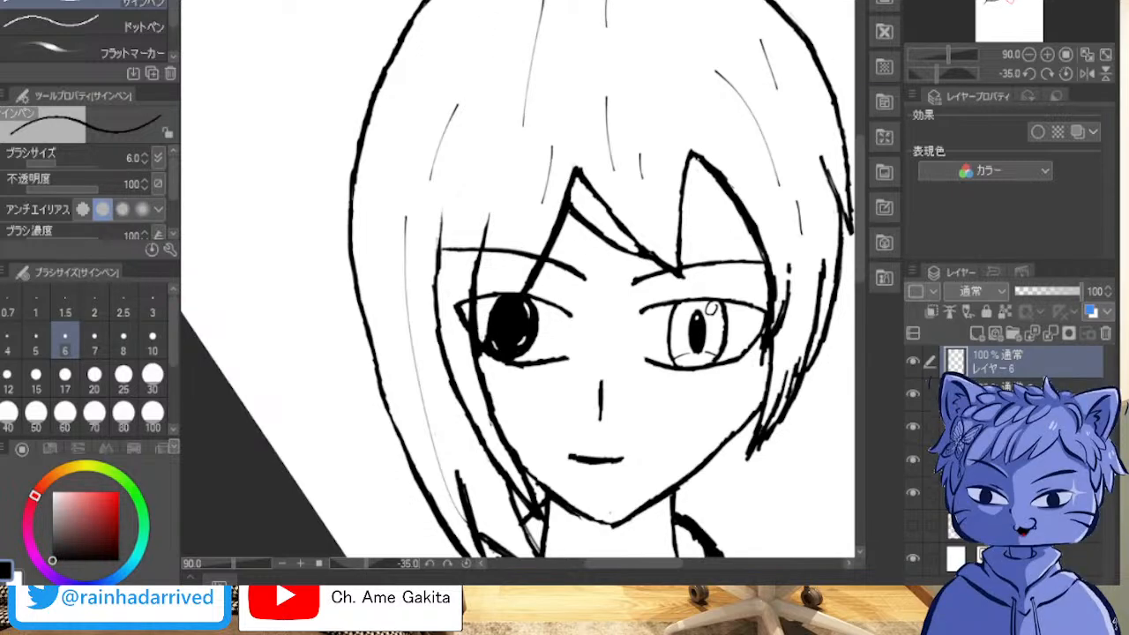
# Step: Create another new layer and sketch a long thin line curving down from the collar's viewer's-right side
pyautogui.scroll(-1, 503, 305)
pyautogui.moveTo(503, 305)
pyautogui.mouseDown()
pyautogui.moveTo(311, 390)
pyautogui.moveTo(343, 177)
pyautogui.moveTo(377, 141)
pyautogui.mouseUp()
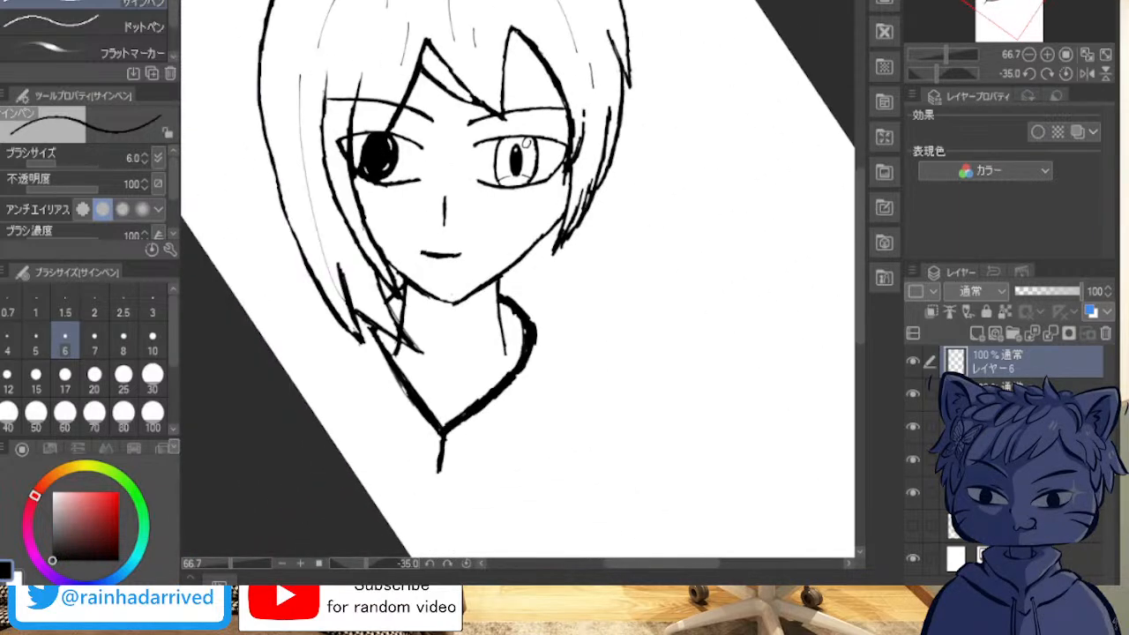
pyautogui.click(977, 334)
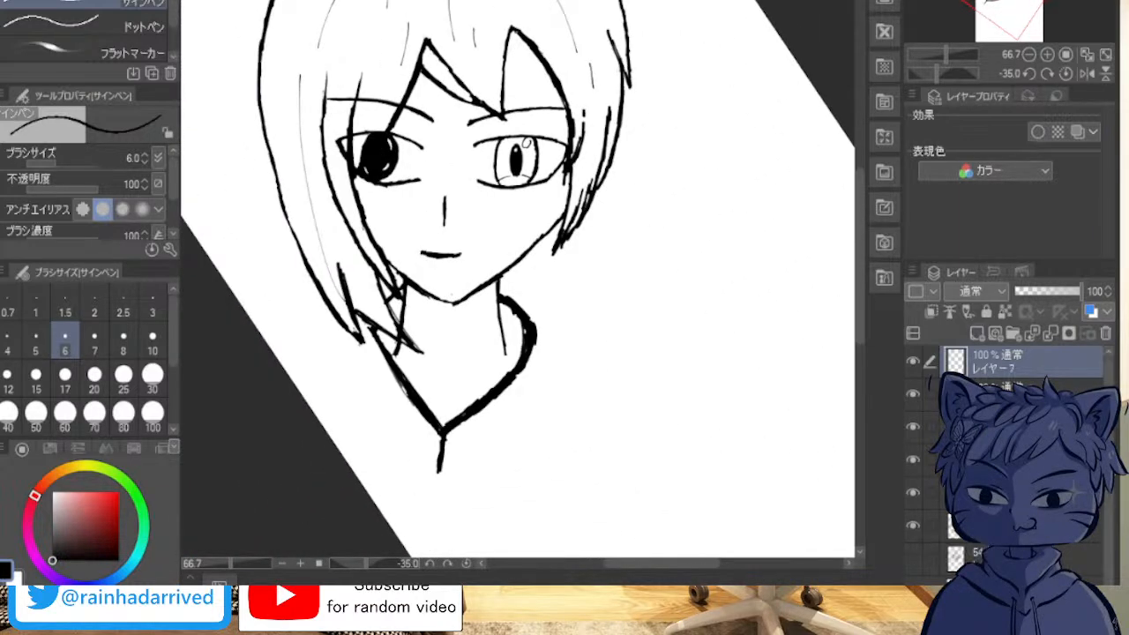
pyautogui.moveTo(526, 333)
pyautogui.mouseDown()
pyautogui.moveTo(564, 362)
pyautogui.moveTo(555, 409)
pyautogui.moveTo(548, 382)
pyautogui.moveTo(593, 533)
pyautogui.mouseUp()
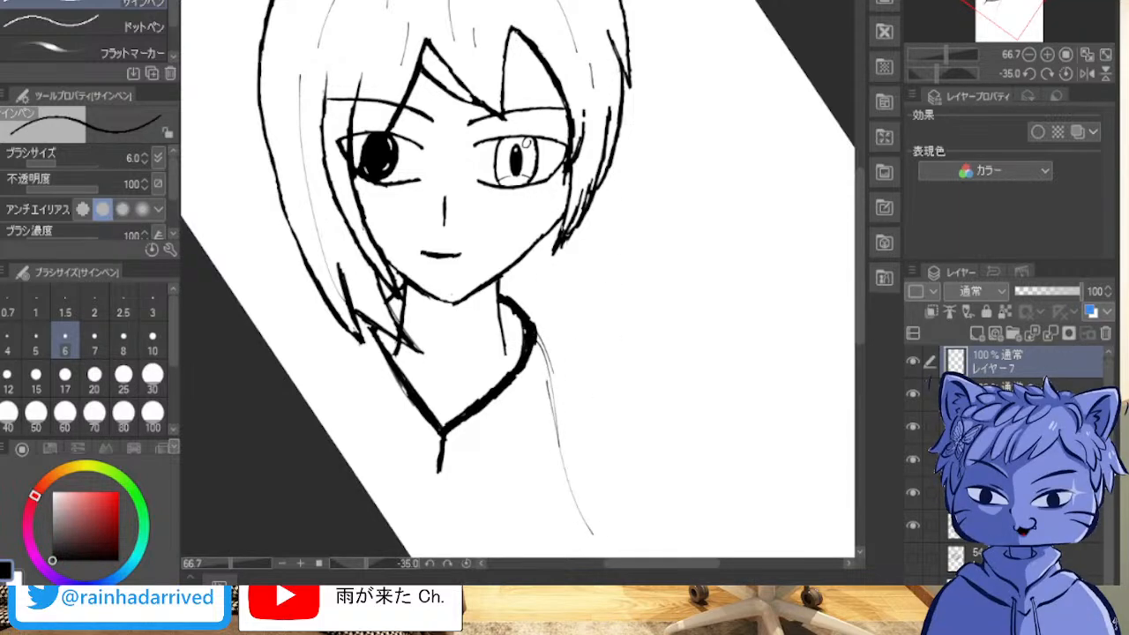
# Step: Sketch a narrow pointed shape from below the viewer's-right jaw past the collar, building up its edges with repeated strokes
pyautogui.moveTo(542, 237); pyautogui.dragTo(578, 371)
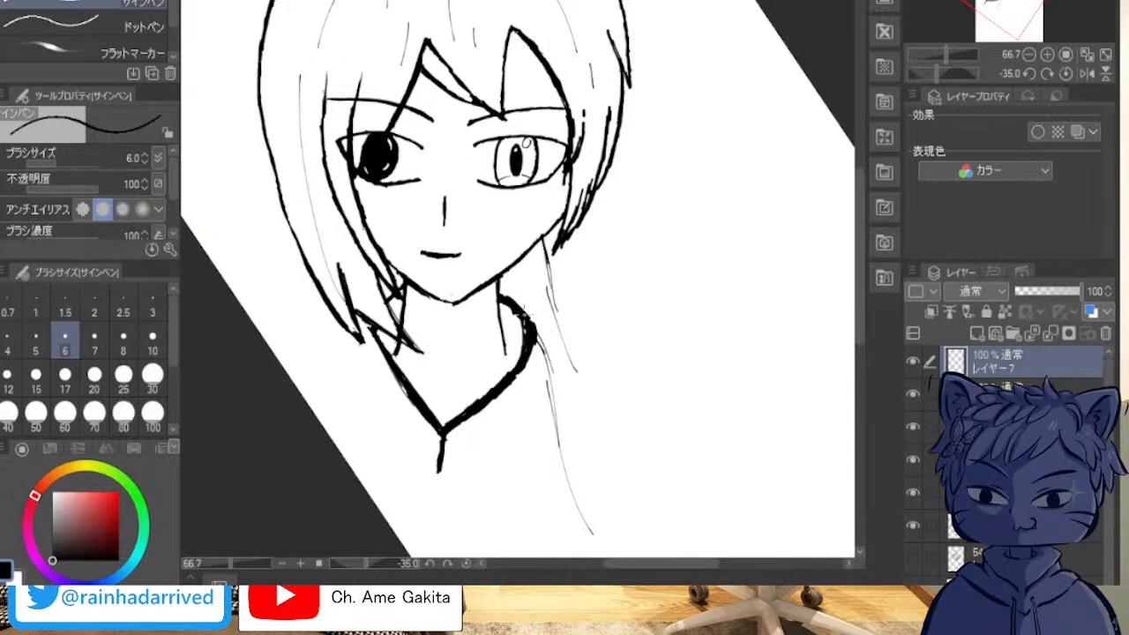
pyautogui.moveTo(541, 347); pyautogui.dragTo(577, 389)
pyautogui.moveTo(540, 344)
pyautogui.mouseDown()
pyautogui.moveTo(600, 420)
pyautogui.moveTo(584, 390)
pyautogui.mouseUp()
pyautogui.moveTo(553, 312); pyautogui.dragTo(568, 351)
pyautogui.moveTo(537, 244); pyautogui.dragTo(541, 298)
pyautogui.moveTo(535, 256); pyautogui.dragTo(547, 335)
pyautogui.moveTo(529, 281); pyautogui.dragTo(587, 396)
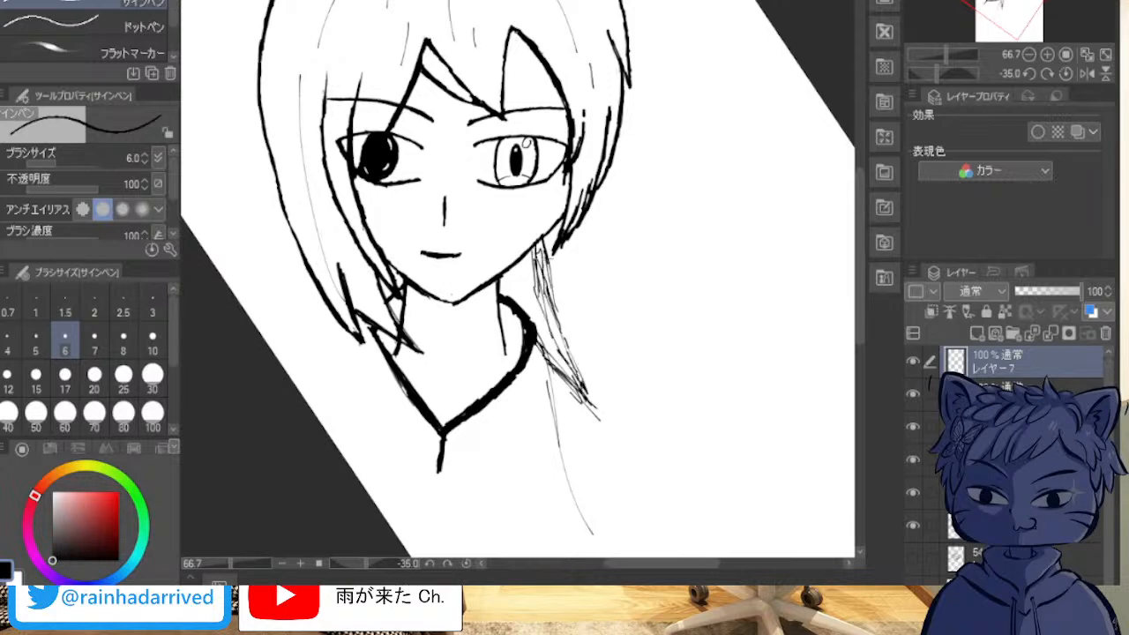
pyautogui.moveTo(539, 254); pyautogui.dragTo(545, 270)
pyautogui.moveTo(544, 295)
pyautogui.mouseDown()
pyautogui.moveTo(553, 341)
pyautogui.moveTo(589, 395)
pyautogui.mouseUp()
pyautogui.moveTo(581, 374)
pyautogui.mouseDown()
pyautogui.moveTo(597, 394)
pyautogui.moveTo(585, 393)
pyautogui.mouseUp()
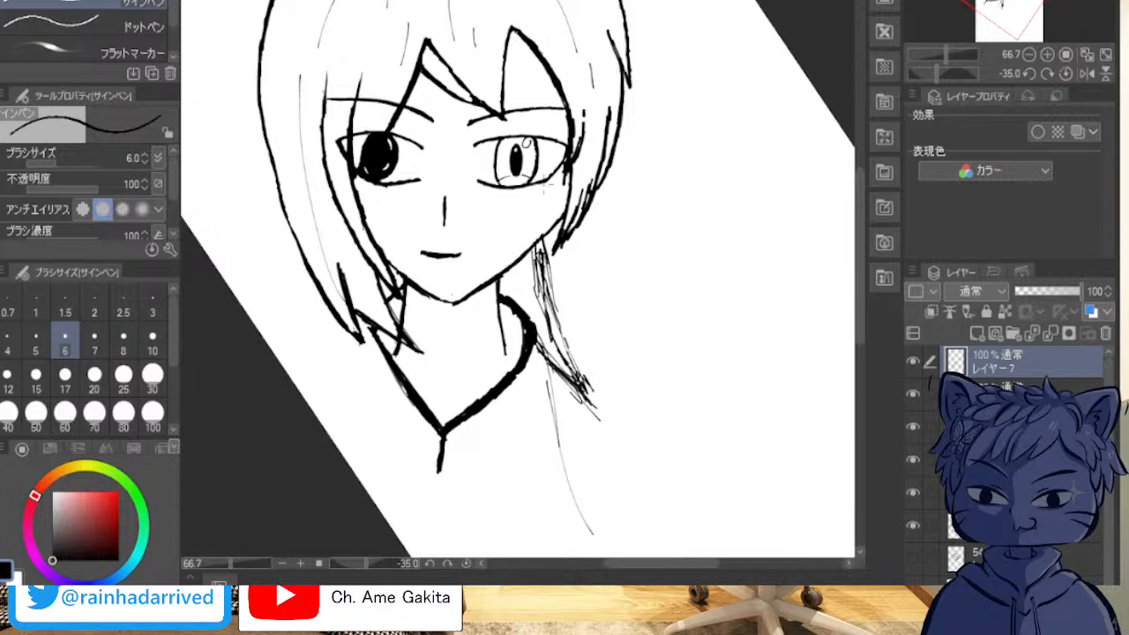
# Step: Sketch an upturned pointed tip extending outward from the lower end of the shape beside the collar
pyautogui.scroll(3, 457, 336)
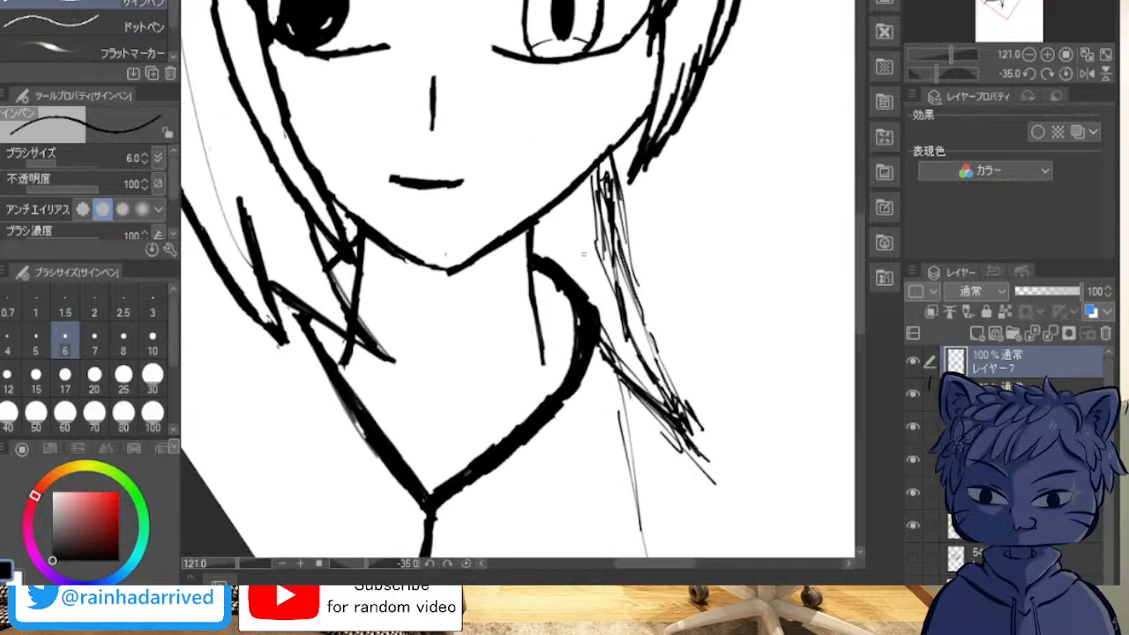
pyautogui.moveTo(669, 403); pyautogui.dragTo(749, 383)
pyautogui.moveTo(676, 410); pyautogui.dragTo(727, 392)
pyautogui.moveTo(676, 401)
pyautogui.mouseDown()
pyautogui.moveTo(743, 392)
pyautogui.moveTo(701, 436)
pyautogui.mouseUp()
pyautogui.moveTo(750, 382)
pyautogui.mouseDown()
pyautogui.moveTo(678, 447)
pyautogui.moveTo(755, 383)
pyautogui.mouseUp()
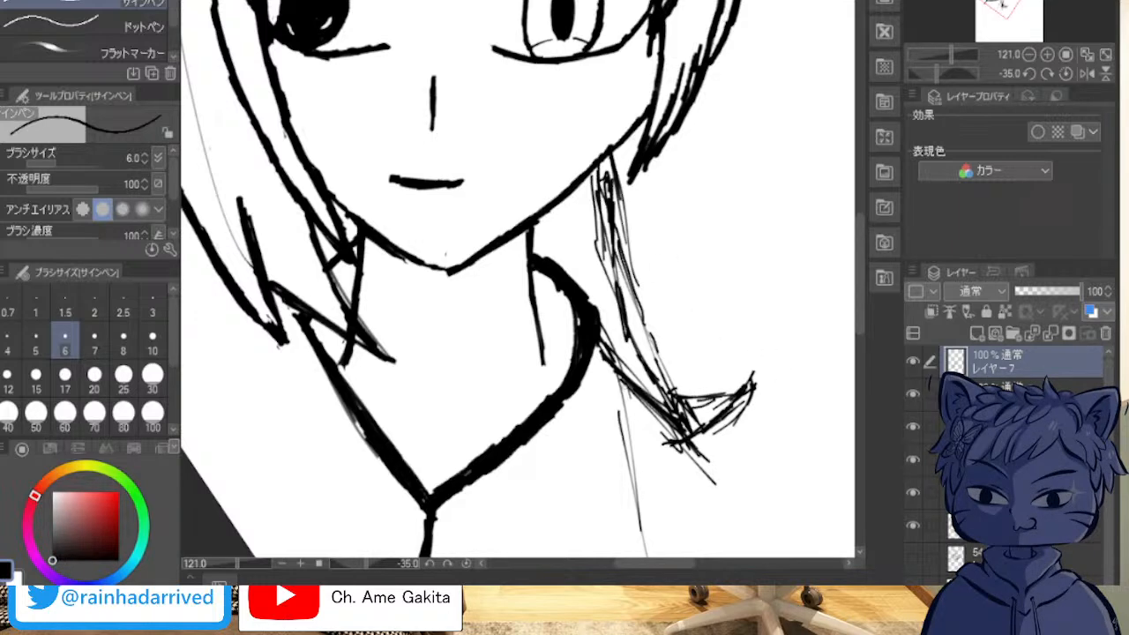
# Step: Draw the lower edge of the shape as a curve from the collar's lower viewer's-right side to the tip
pyautogui.moveTo(637, 370); pyautogui.dragTo(690, 396)
pyautogui.moveTo(590, 389)
pyautogui.mouseDown()
pyautogui.moveTo(649, 407)
pyautogui.moveTo(641, 413)
pyautogui.mouseUp()
pyautogui.moveTo(575, 396)
pyautogui.mouseDown()
pyautogui.moveTo(628, 410)
pyautogui.moveTo(678, 445)
pyautogui.moveTo(648, 432)
pyautogui.moveTo(664, 441)
pyautogui.mouseUp()
pyautogui.moveTo(627, 426)
pyautogui.mouseDown()
pyautogui.moveTo(692, 446)
pyautogui.moveTo(670, 443)
pyautogui.mouseUp()
pyautogui.moveTo(591, 404); pyautogui.dragTo(673, 443)
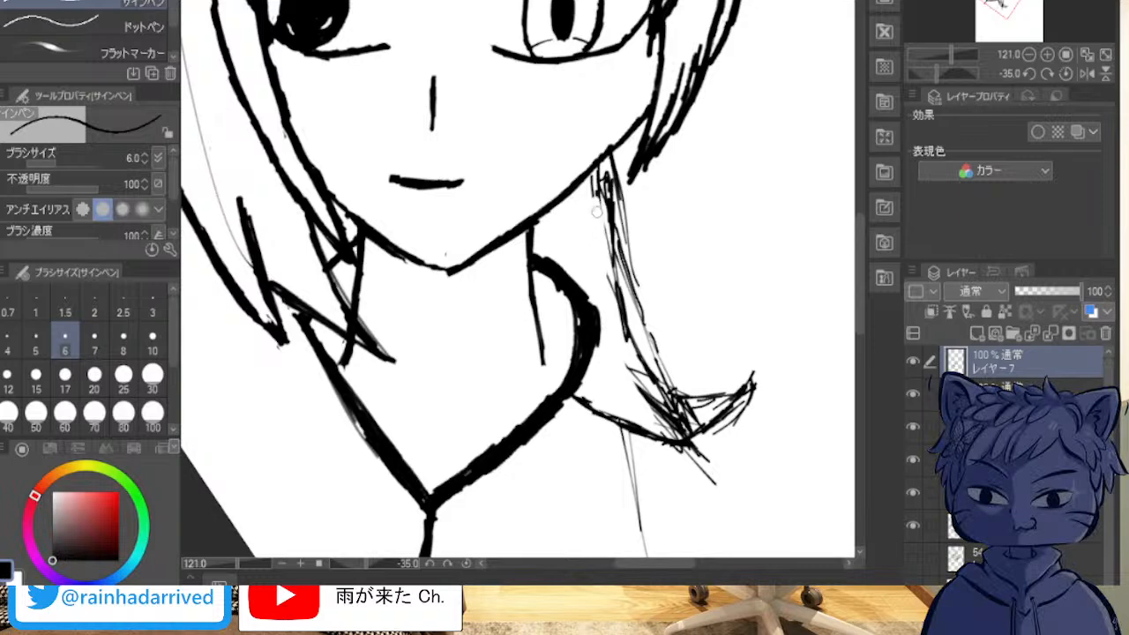
# Step: Erase the steep sketch strokes running from the viewer's-right jaw down to the upturned tip
pyautogui.moveTo(604, 172); pyautogui.dragTo(621, 300)
pyautogui.moveTo(614, 261)
pyautogui.mouseDown()
pyautogui.moveTo(623, 328)
pyautogui.moveTo(671, 397)
pyautogui.moveTo(631, 380)
pyautogui.moveTo(685, 410)
pyautogui.moveTo(664, 412)
pyautogui.moveTo(684, 426)
pyautogui.moveTo(671, 432)
pyautogui.moveTo(666, 420)
pyautogui.moveTo(709, 452)
pyautogui.moveTo(699, 463)
pyautogui.moveTo(710, 478)
pyautogui.moveTo(697, 455)
pyautogui.mouseUp()
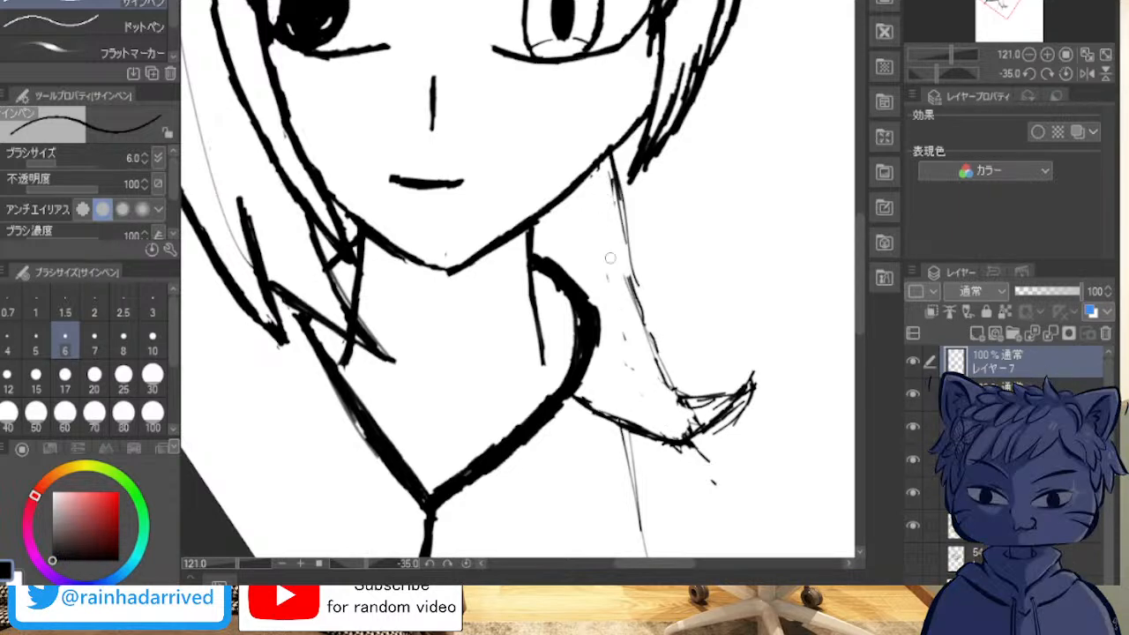
pyautogui.moveTo(607, 197)
pyautogui.mouseDown()
pyautogui.moveTo(614, 179)
pyautogui.moveTo(621, 187)
pyautogui.moveTo(614, 166)
pyautogui.moveTo(638, 321)
pyautogui.moveTo(668, 366)
pyautogui.mouseUp()
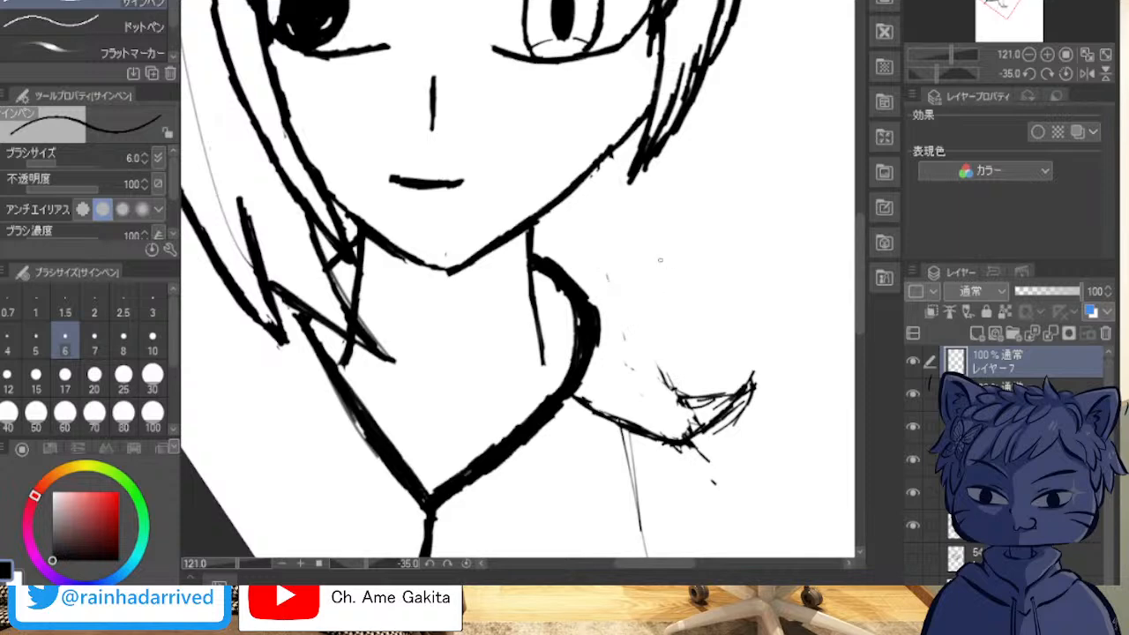
# Step: Redraw the shape's upper edge as a diagonal line from the viewer's-right jaw down to the upturned tip
pyautogui.moveTo(575, 191); pyautogui.dragTo(622, 289)
pyautogui.moveTo(584, 232)
pyautogui.mouseDown()
pyautogui.moveTo(678, 371)
pyautogui.moveTo(580, 249)
pyautogui.mouseUp()
pyautogui.moveTo(639, 341)
pyautogui.mouseDown()
pyautogui.moveTo(565, 222)
pyautogui.moveTo(597, 256)
pyautogui.mouseUp()
pyautogui.moveTo(570, 200); pyautogui.dragTo(653, 341)
pyautogui.moveTo(607, 284)
pyautogui.mouseDown()
pyautogui.moveTo(692, 394)
pyautogui.moveTo(731, 402)
pyautogui.mouseUp()
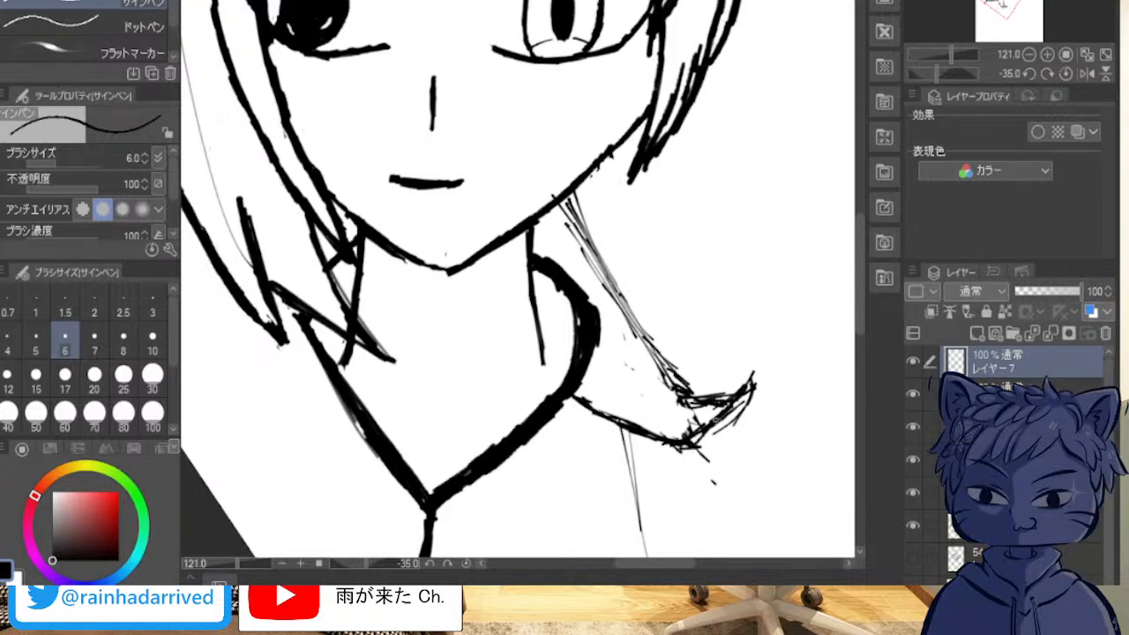
# Step: Draw an inner fold line from the outer bend of the collar down to the tip of the shape
pyautogui.moveTo(702, 434); pyautogui.dragTo(694, 442)
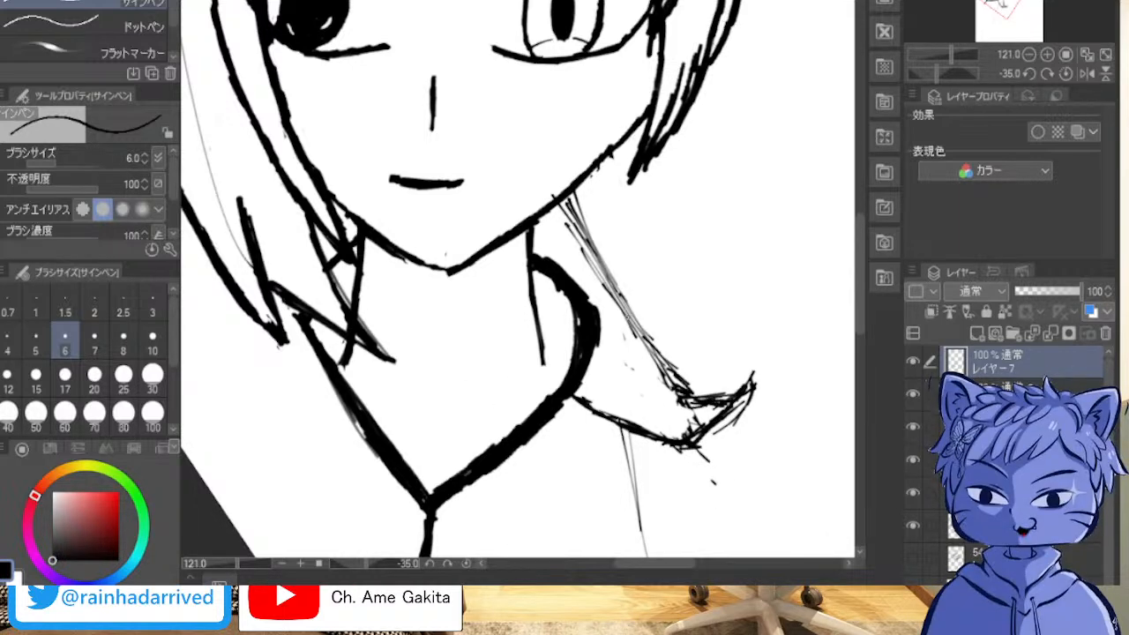
pyautogui.moveTo(601, 348)
pyautogui.mouseDown()
pyautogui.moveTo(655, 404)
pyautogui.moveTo(708, 422)
pyautogui.moveTo(632, 379)
pyautogui.moveTo(671, 402)
pyautogui.mouseUp()
pyautogui.moveTo(621, 369); pyautogui.dragTo(731, 431)
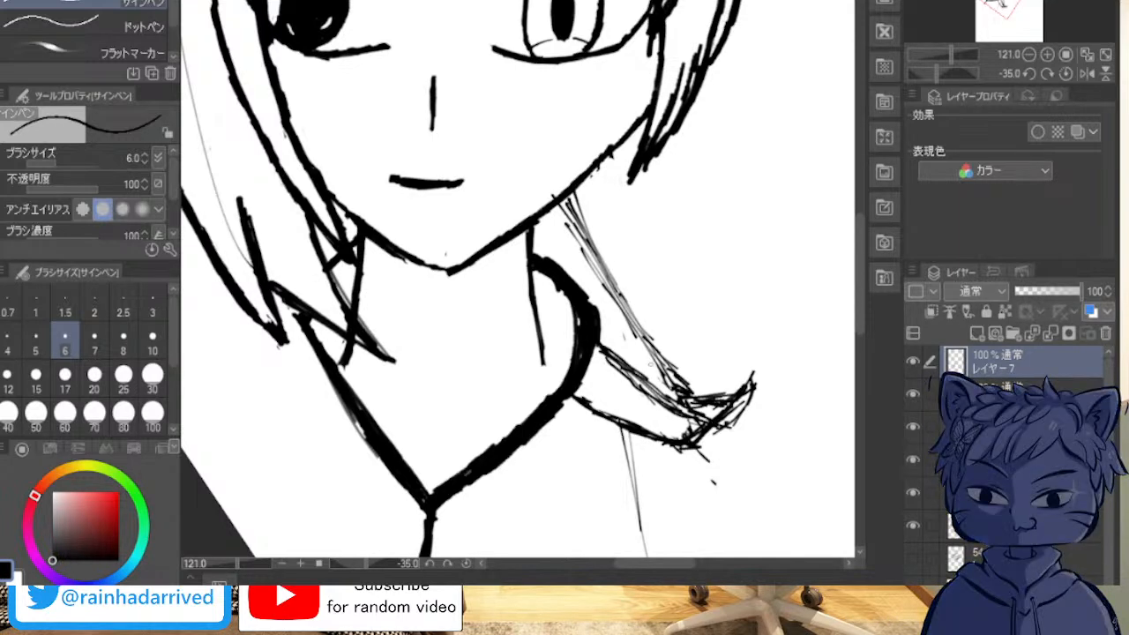
# Step: Rework the strokes along the shape's upper edge so it curves into the upturned tip, clearing the excess hatching
pyautogui.moveTo(675, 372)
pyautogui.mouseDown()
pyautogui.moveTo(726, 398)
pyautogui.moveTo(718, 389)
pyautogui.mouseUp()
pyautogui.moveTo(650, 340); pyautogui.dragTo(714, 388)
pyautogui.moveTo(634, 316); pyautogui.dragTo(708, 388)
pyautogui.moveTo(636, 339); pyautogui.dragTo(711, 391)
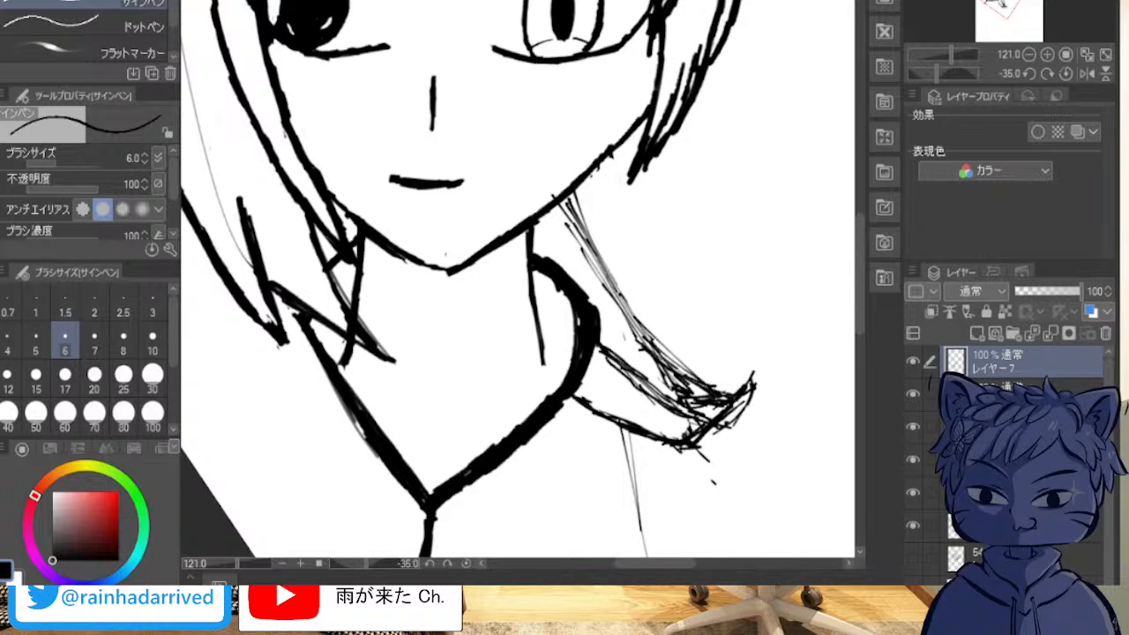
pyautogui.moveTo(640, 339); pyautogui.dragTo(732, 396)
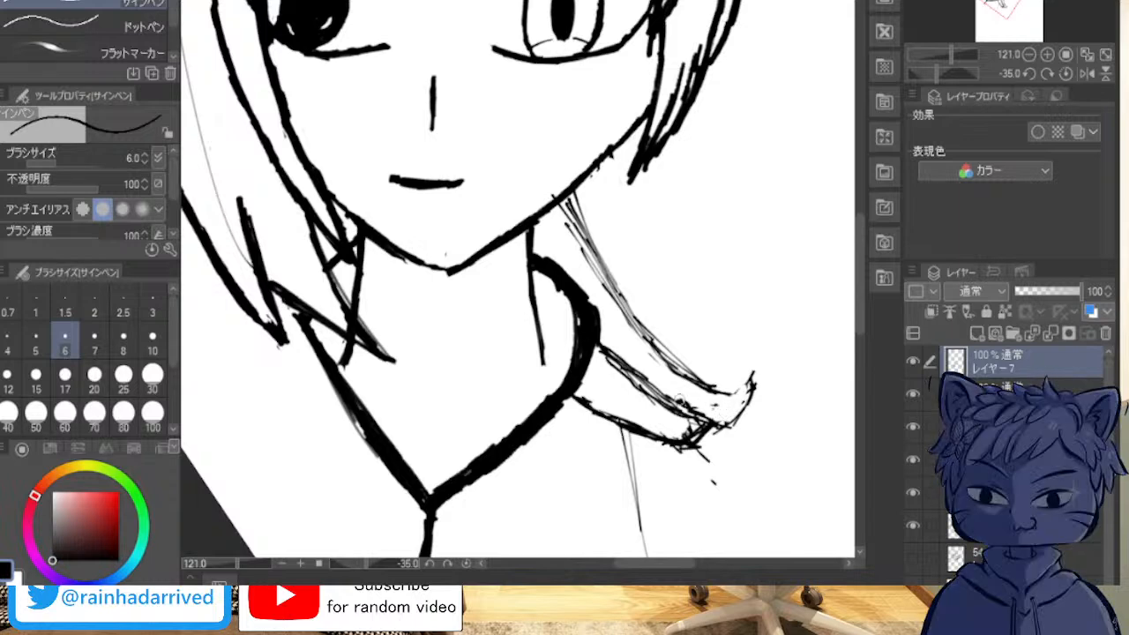
# Step: Erase the shape's lower curve from the collar to the tip, keeping the inner fold line as its lower boundary
pyautogui.moveTo(593, 417)
pyautogui.mouseDown()
pyautogui.moveTo(693, 451)
pyautogui.moveTo(657, 433)
pyautogui.moveTo(706, 465)
pyautogui.moveTo(722, 494)
pyautogui.moveTo(671, 448)
pyautogui.moveTo(716, 443)
pyautogui.moveTo(689, 428)
pyautogui.mouseUp()
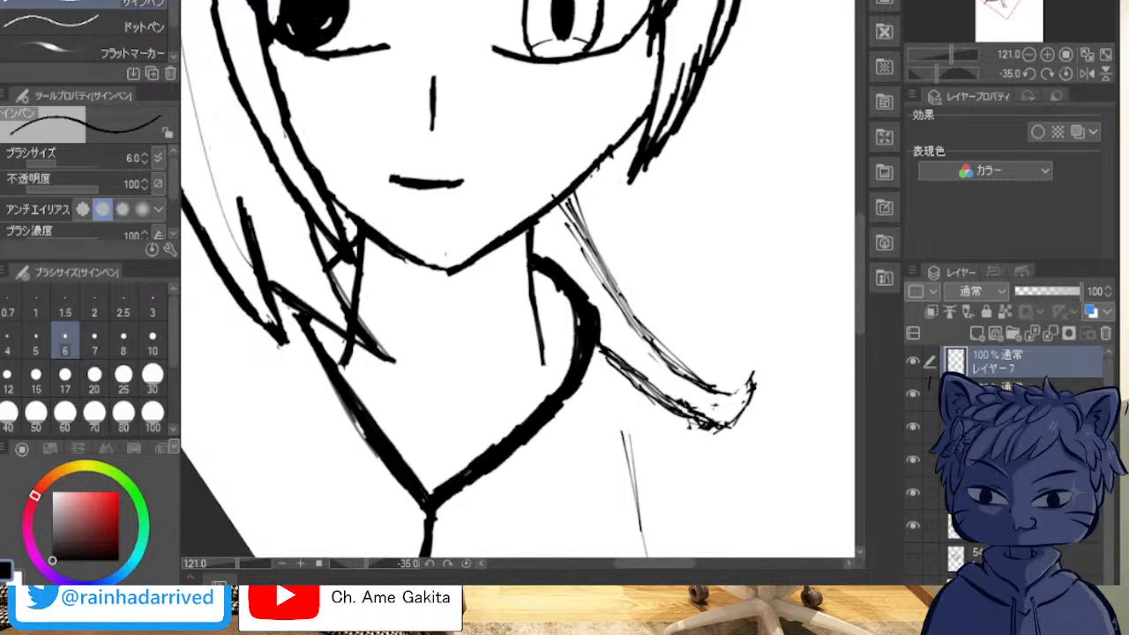
pyautogui.scroll(-1, 413, 432)
pyautogui.scroll(-5, 416, 430)
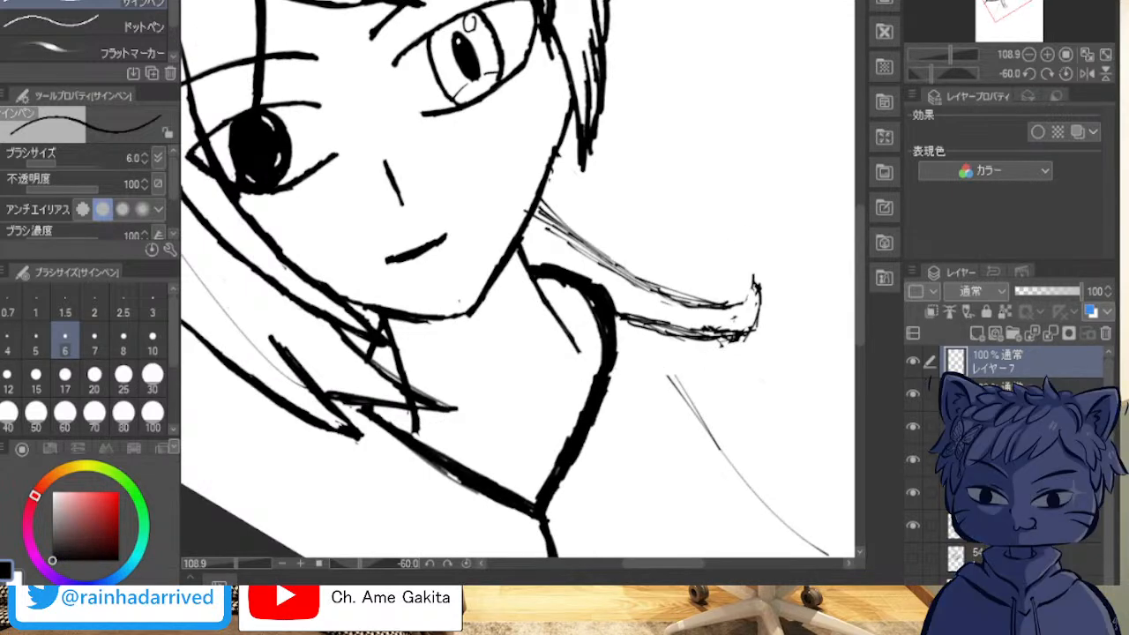
pyautogui.moveTo(615, 366); pyautogui.dragTo(748, 357)
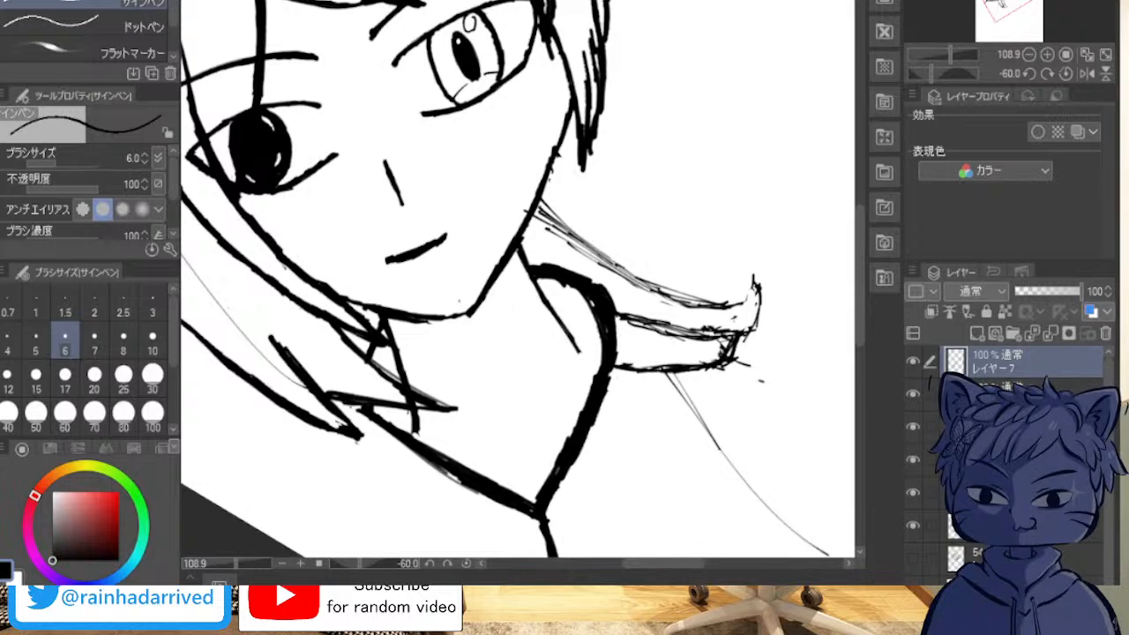
pyautogui.hotkey('ctrl', 'z')
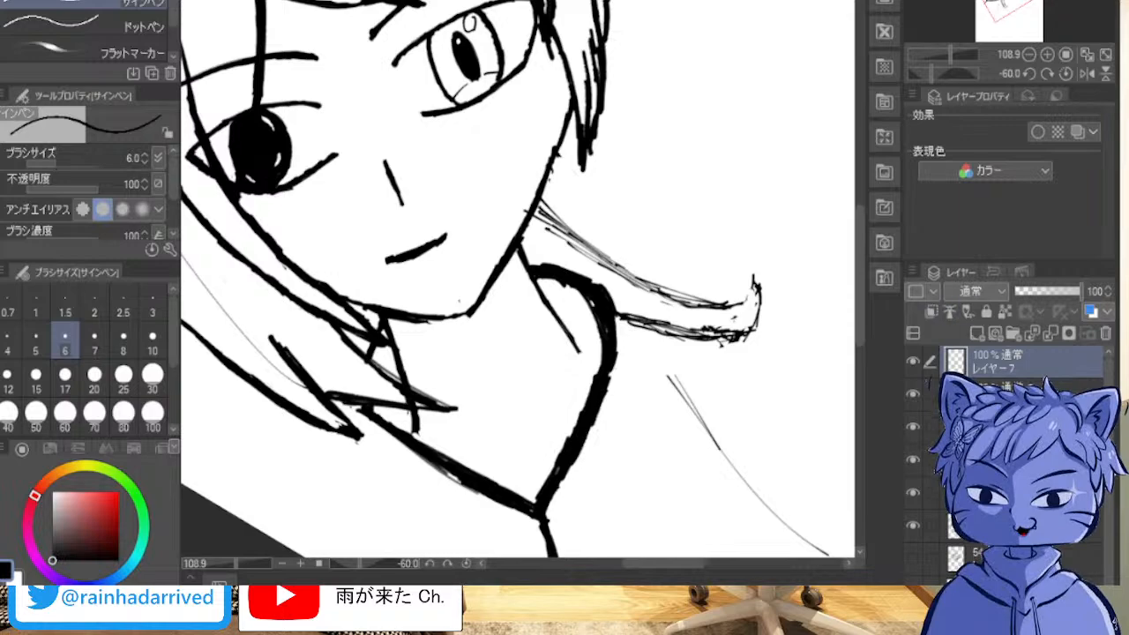
# Step: Select the line-art layers together and reposition and resize the whole drawing on the page with a scale/rotate transform
pyautogui.scroll(13, 770, 212)
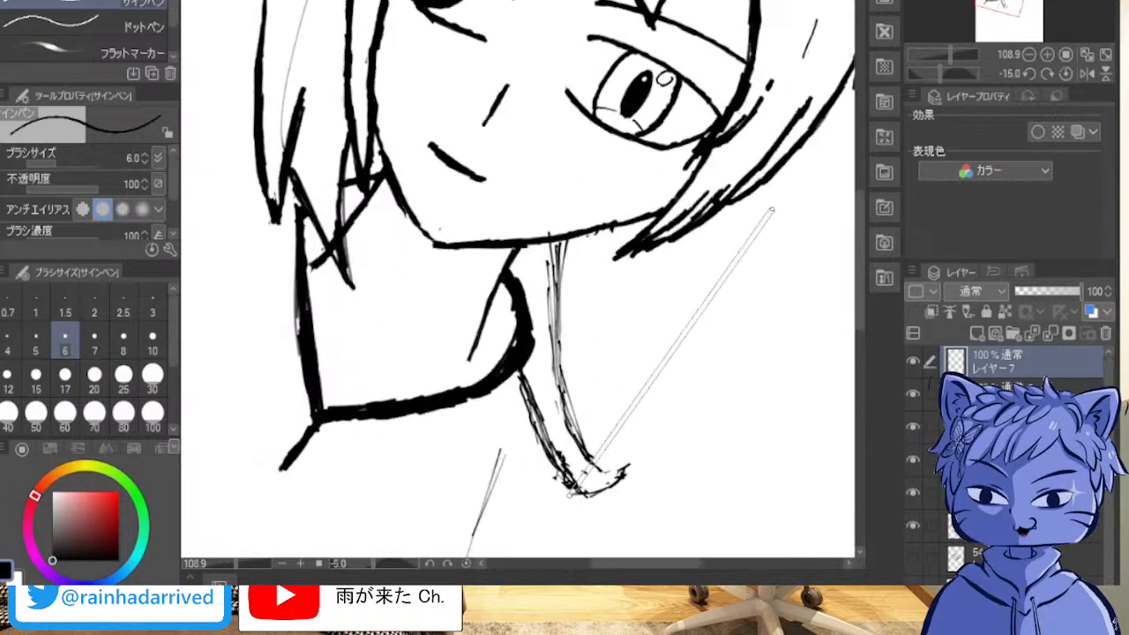
pyautogui.scroll(3, 770, 212)
pyautogui.scroll(-3, 770, 212)
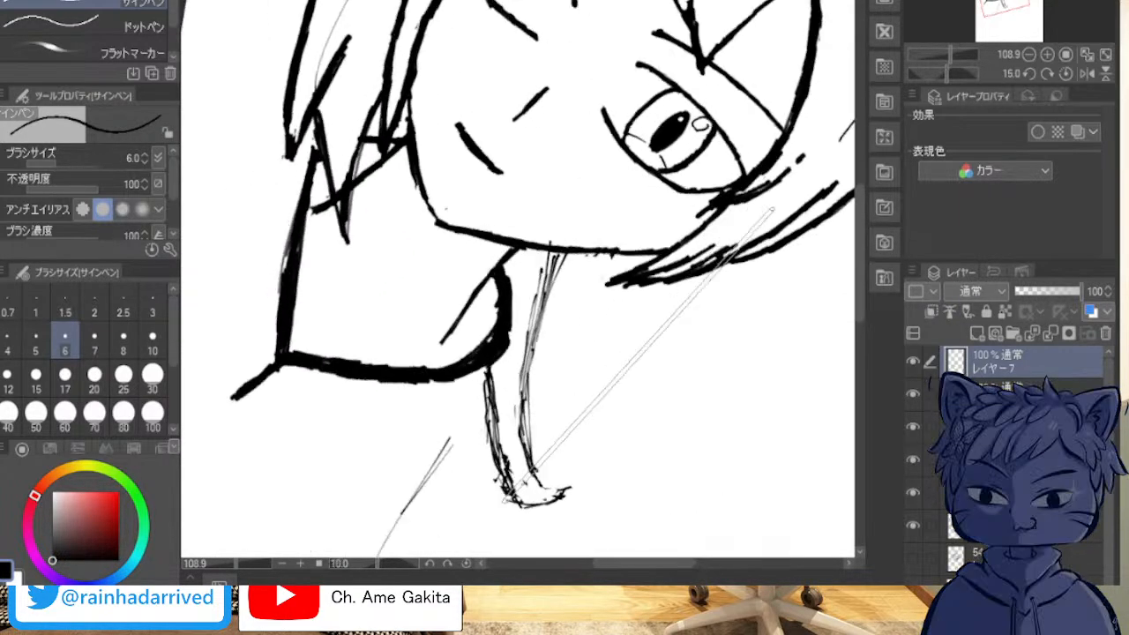
pyautogui.scroll(-2, 773, 210)
pyautogui.scroll(1, 773, 210)
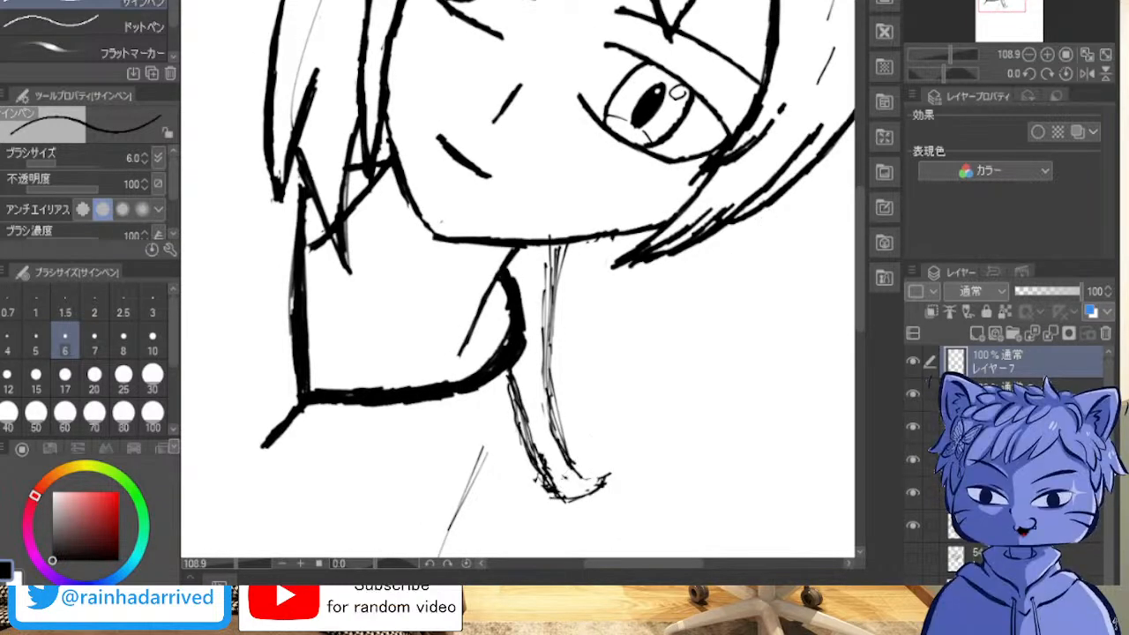
pyautogui.keyDown('shift'); pyautogui.click(1006, 527); pyautogui.keyUp('shift')
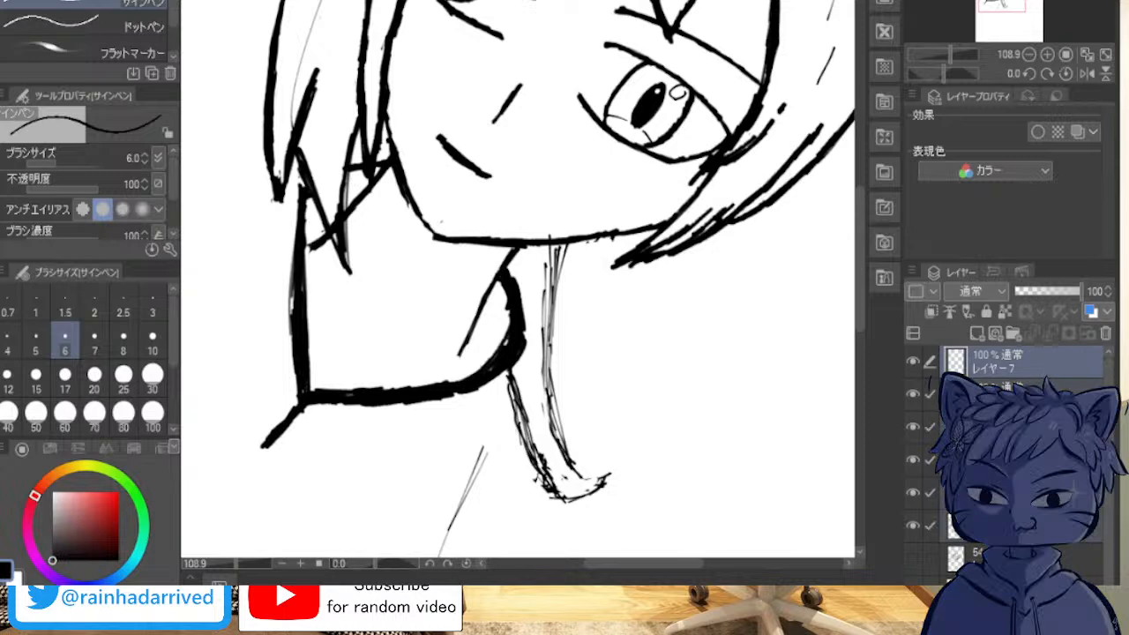
pyautogui.hotkey('ctrl', 't')
pyautogui.scroll(-5, 518, 283)
pyautogui.moveTo(706, 265); pyautogui.dragTo(499, 293)
pyautogui.moveTo(706, 353)
pyautogui.mouseDown()
pyautogui.moveTo(751, 229)
pyautogui.moveTo(751, 199)
pyautogui.moveTo(752, 226)
pyautogui.mouseUp()
pyautogui.moveTo(556, 247); pyautogui.dragTo(590, 250)
pyautogui.moveTo(781, 309); pyautogui.dragTo(885, 351)
pyautogui.moveTo(610, 239); pyautogui.dragTo(564, 228)
pyautogui.moveTo(838, 343); pyautogui.dragTo(873, 355)
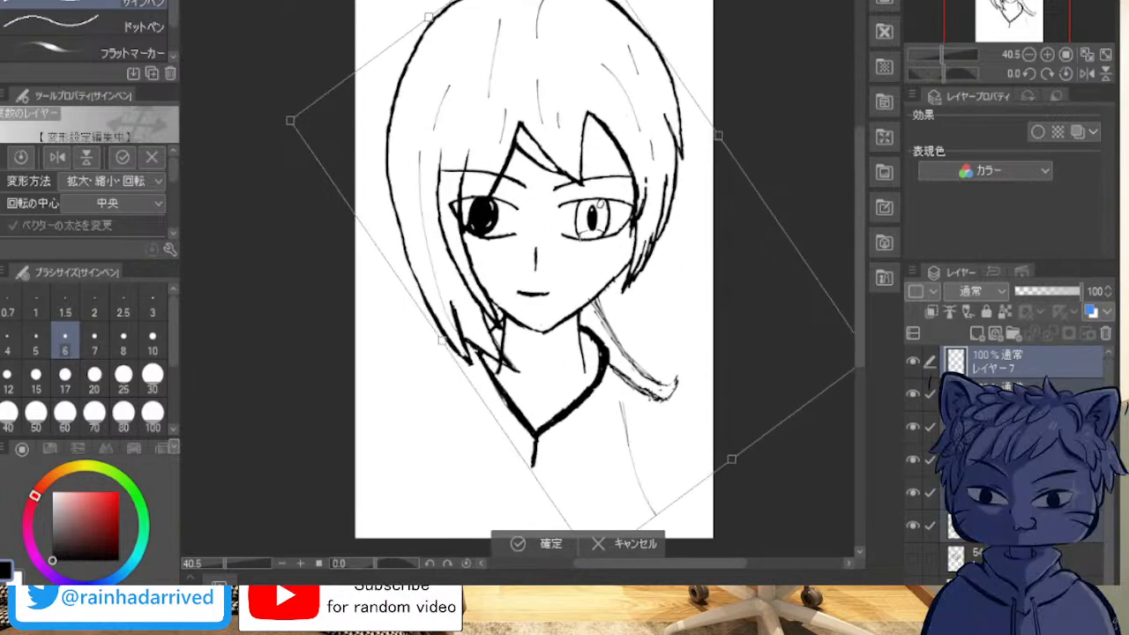
# Step: Enlarge the transformed drawing slightly, recentre it on the page, and apply the transform
pyautogui.moveTo(582, 238); pyautogui.dragTo(575, 236)
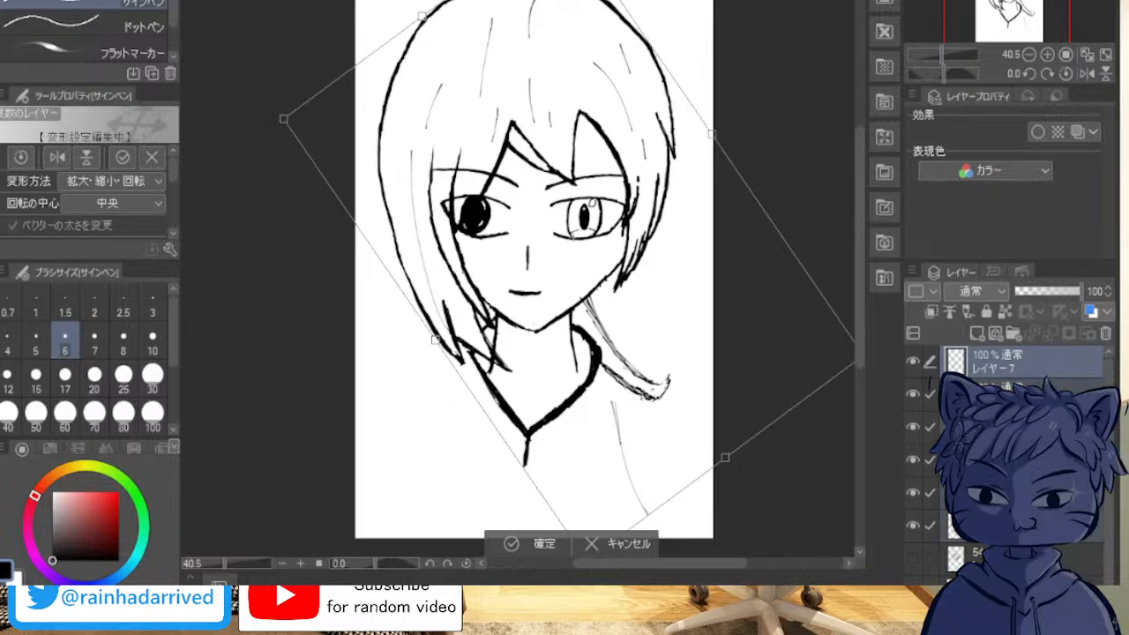
pyautogui.moveTo(283, 118); pyautogui.dragTo(257, 108)
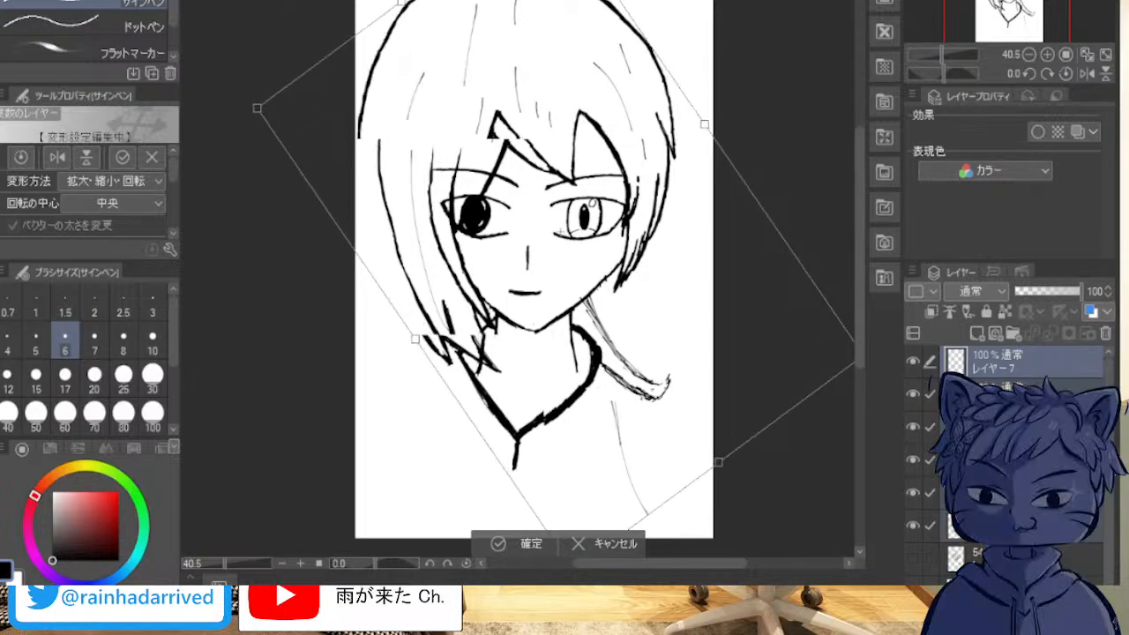
pyautogui.moveTo(561, 231); pyautogui.dragTo(578, 241)
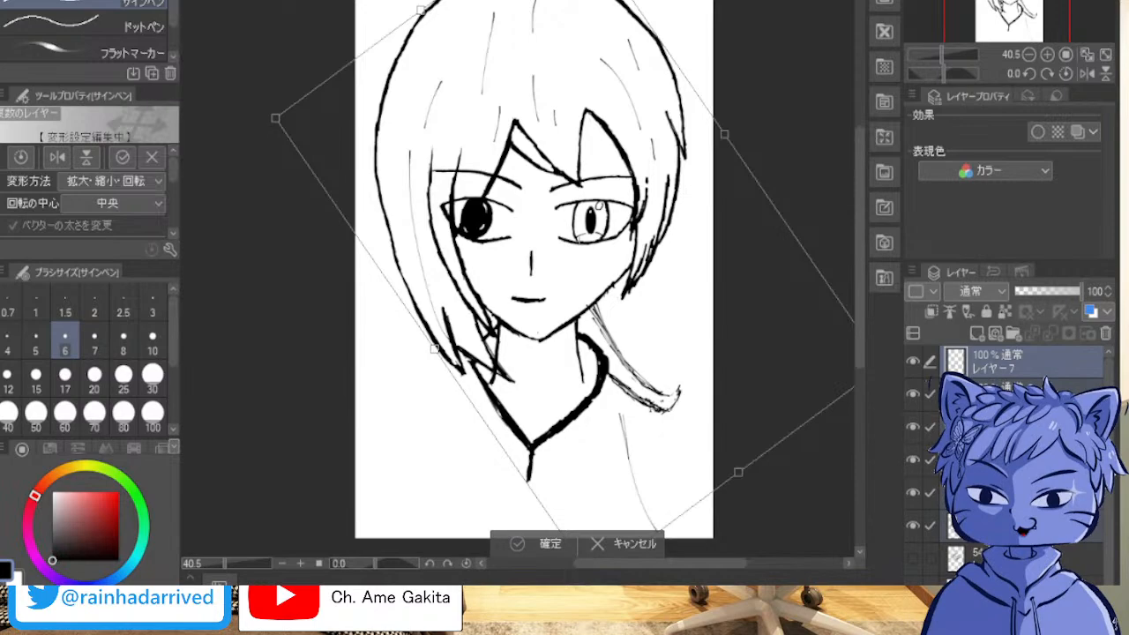
pyautogui.press('Return')
# Step: Add a new layer above the line art and set the pen's brush size to 9
pyautogui.scroll(3, 726, 158)
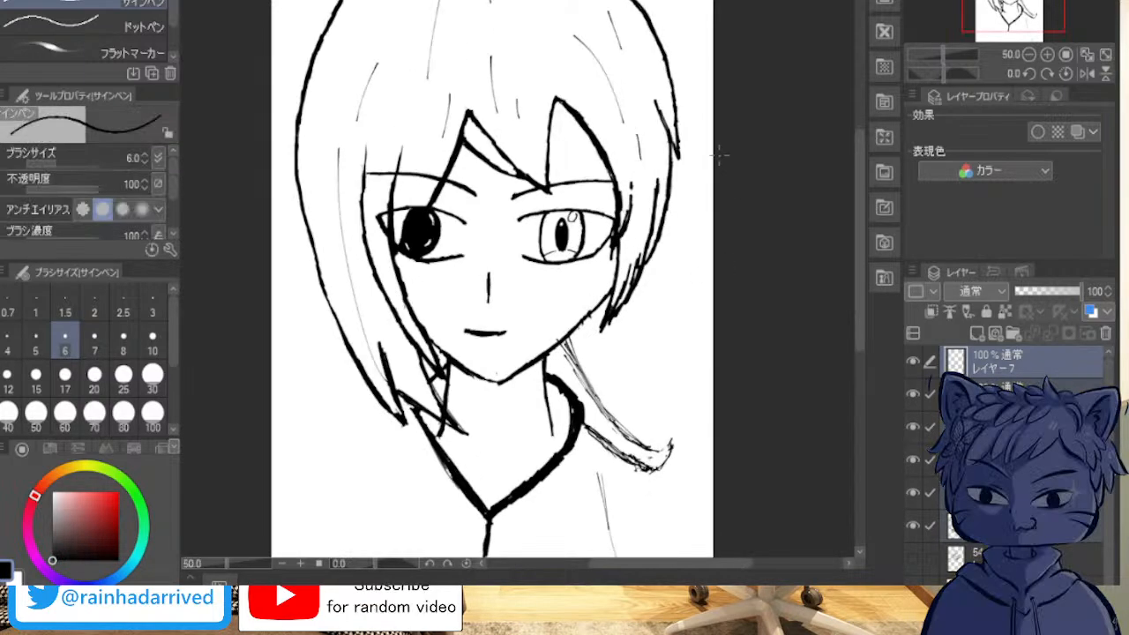
pyautogui.scroll(-3, 678, 205)
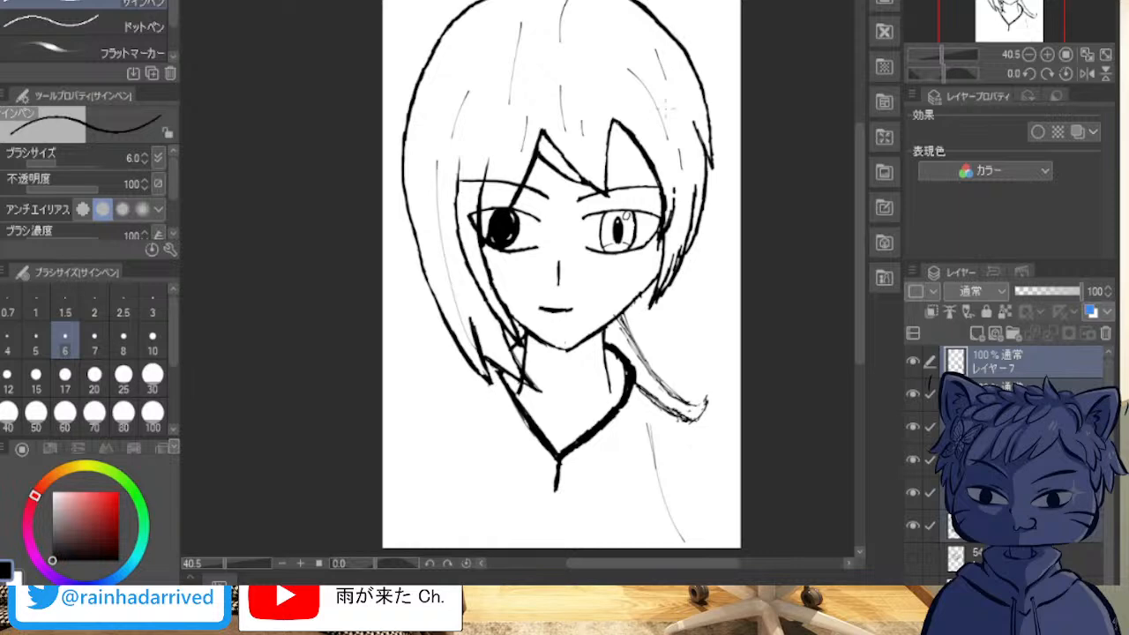
pyautogui.click(977, 332)
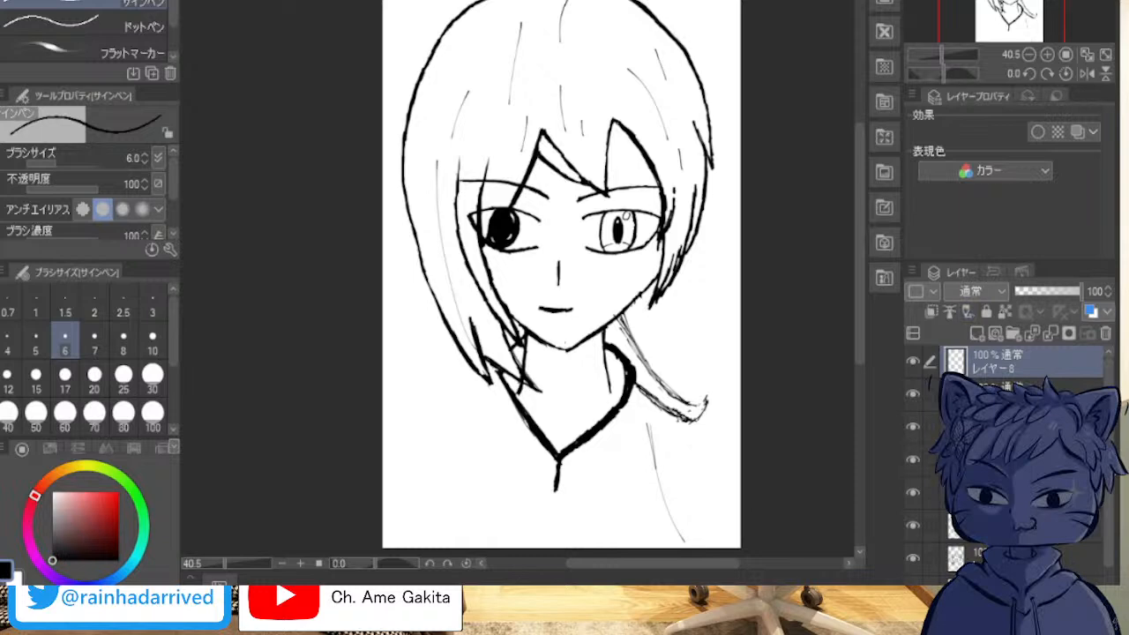
pyautogui.moveTo(523, 2); pyautogui.dragTo(538, 68)
pyautogui.hotkey('ctrl', 'z')
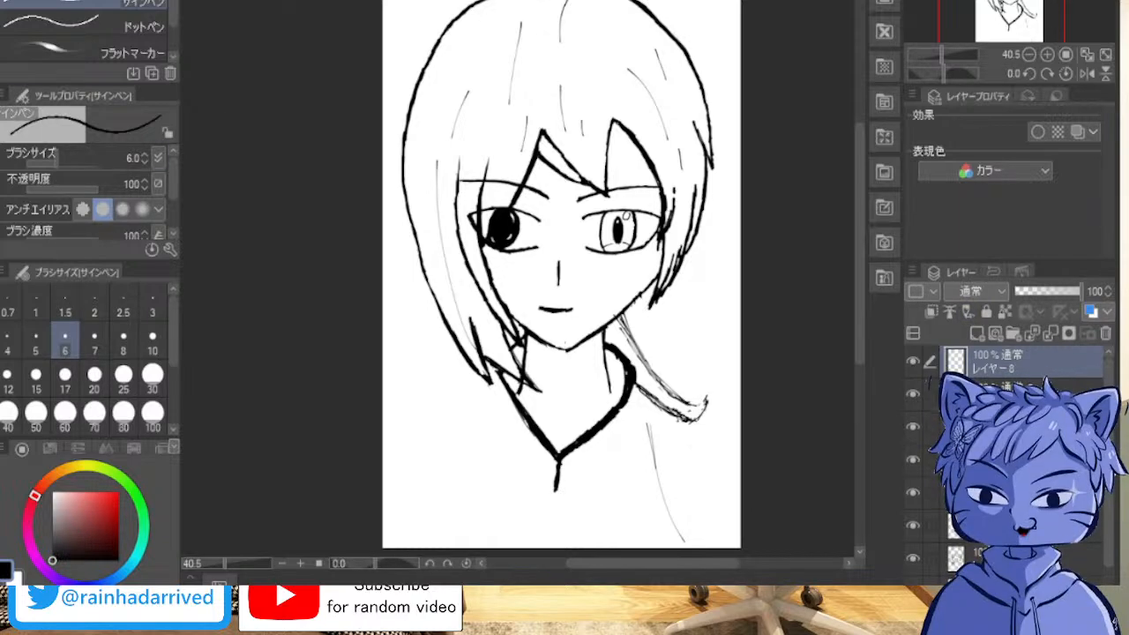
pyautogui.press(']')
pyautogui.press(']')
pyautogui.press(']')
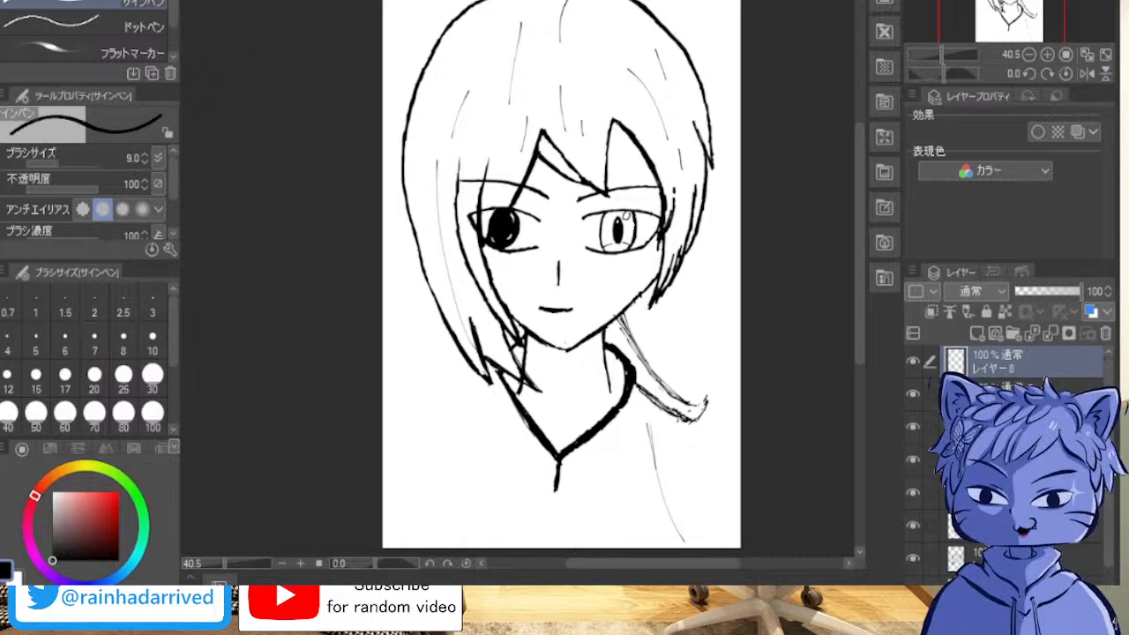
# Step: Try several short strand strokes at the crown of the head, undoing each one
pyautogui.moveTo(535, 43)
pyautogui.mouseDown()
pyautogui.moveTo(523, 2)
pyautogui.moveTo(512, 21)
pyautogui.moveTo(554, 89)
pyautogui.mouseUp()
pyautogui.hotkey('ctrl', 'z')
pyautogui.hotkey('ctrl', 'z')
pyautogui.moveTo(535, 33)
pyautogui.mouseDown()
pyautogui.moveTo(521, 1)
pyautogui.moveTo(533, 2)
pyautogui.mouseUp()
pyautogui.hotkey('ctrl', 'z')
pyautogui.moveTo(533, 6); pyautogui.dragTo(543, 51)
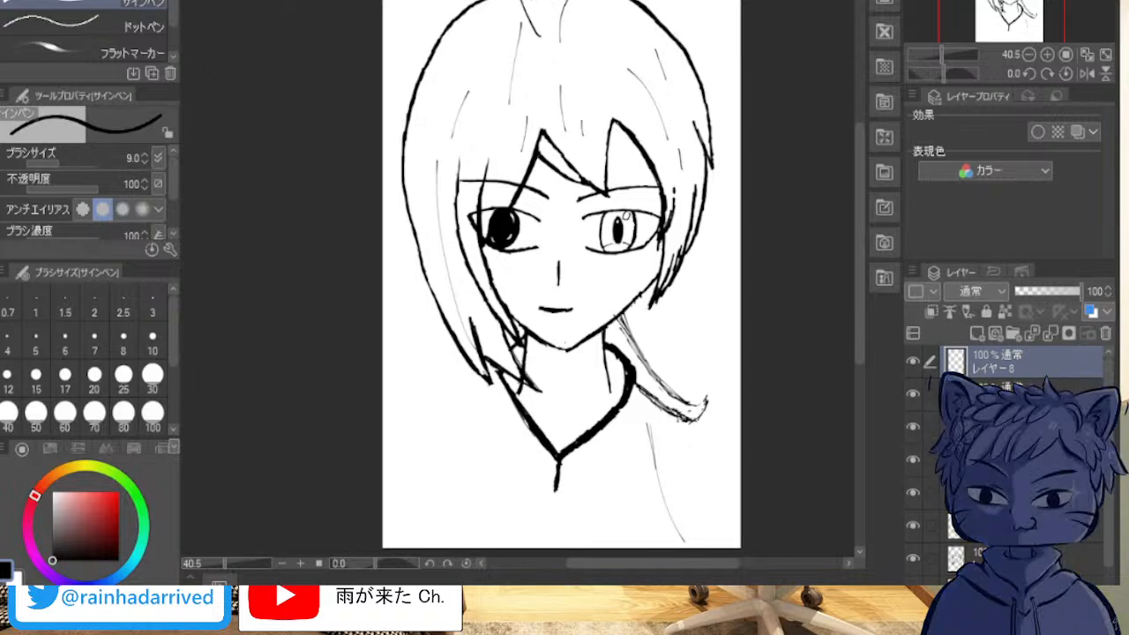
pyautogui.hotkey('ctrl', 'z')
pyautogui.moveTo(542, 12); pyautogui.dragTo(496, 0)
pyautogui.hotkey('ctrl', 'z')
# Step: Draw a curved strand line from above the crown down into the hair as one edge of a tuft
pyautogui.hotkey('ctrl', 'z')
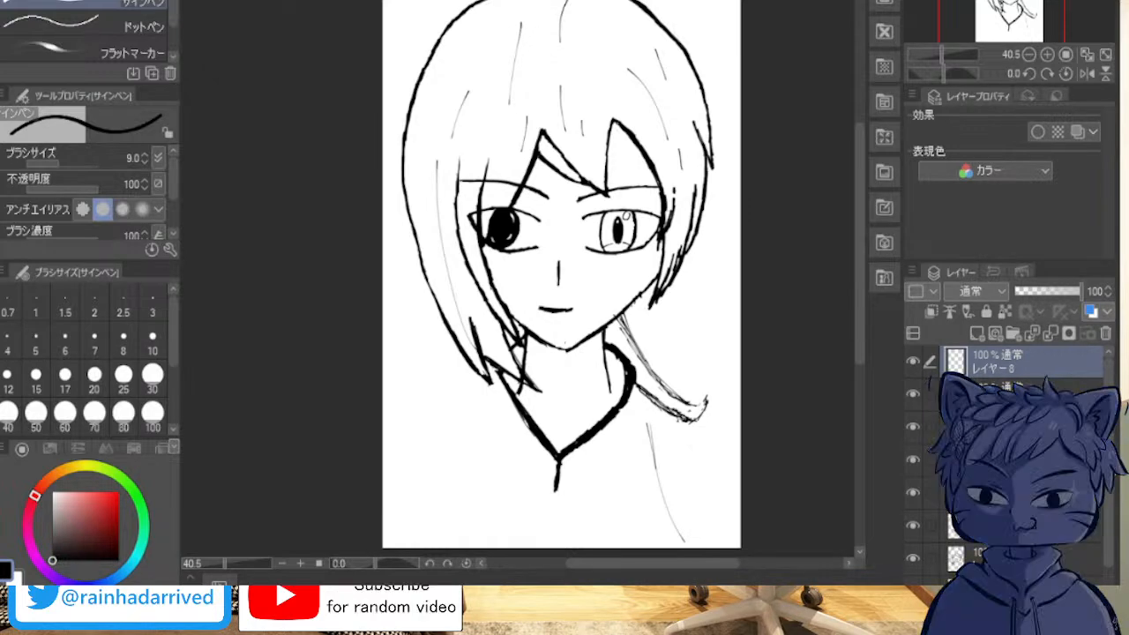
pyautogui.moveTo(501, 1); pyautogui.dragTo(552, 53)
pyautogui.moveTo(519, 1); pyautogui.dragTo(572, 57)
pyautogui.hotkey('ctrl', 'z')
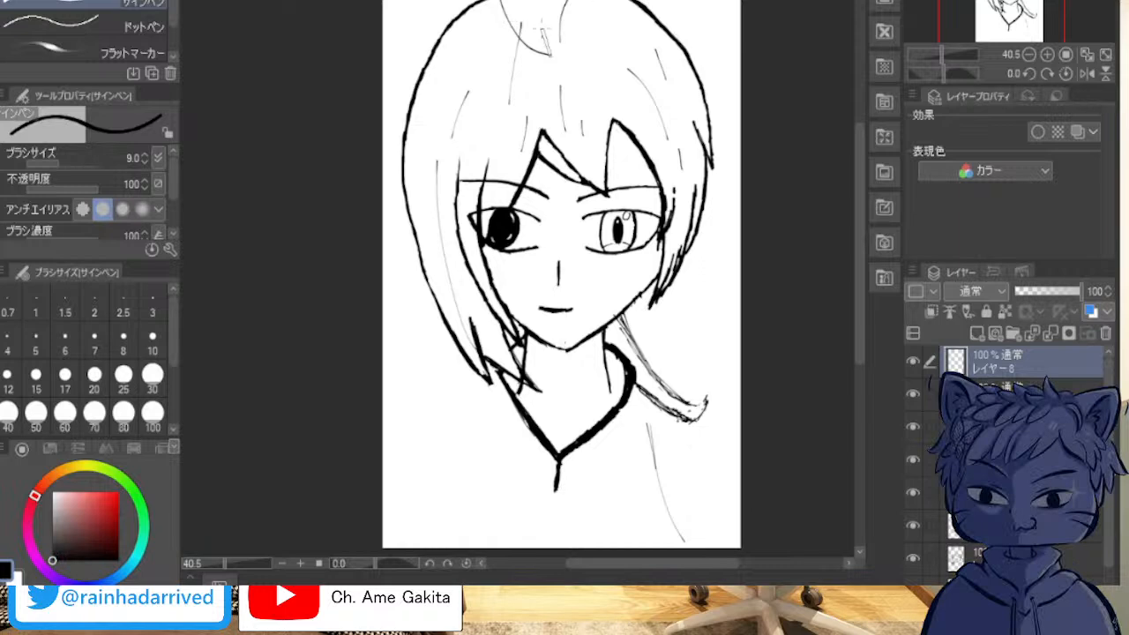
# Step: Draw the tuft's second edge as a thick curve from its tip above the head down into the hair
pyautogui.press('^')
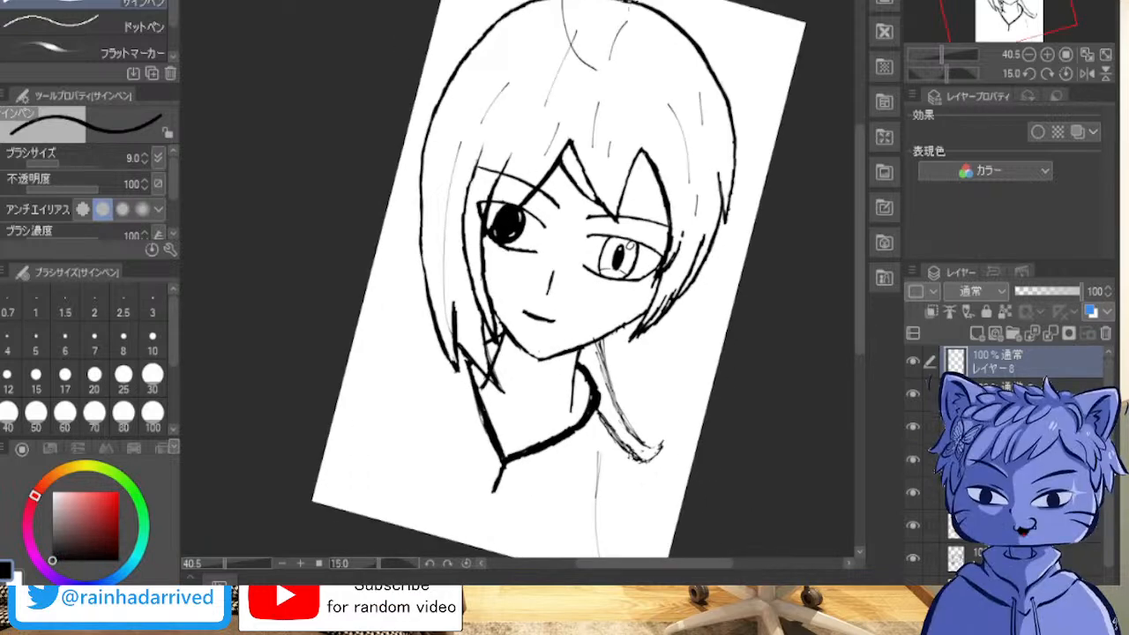
pyautogui.scroll(5, 750, 40)
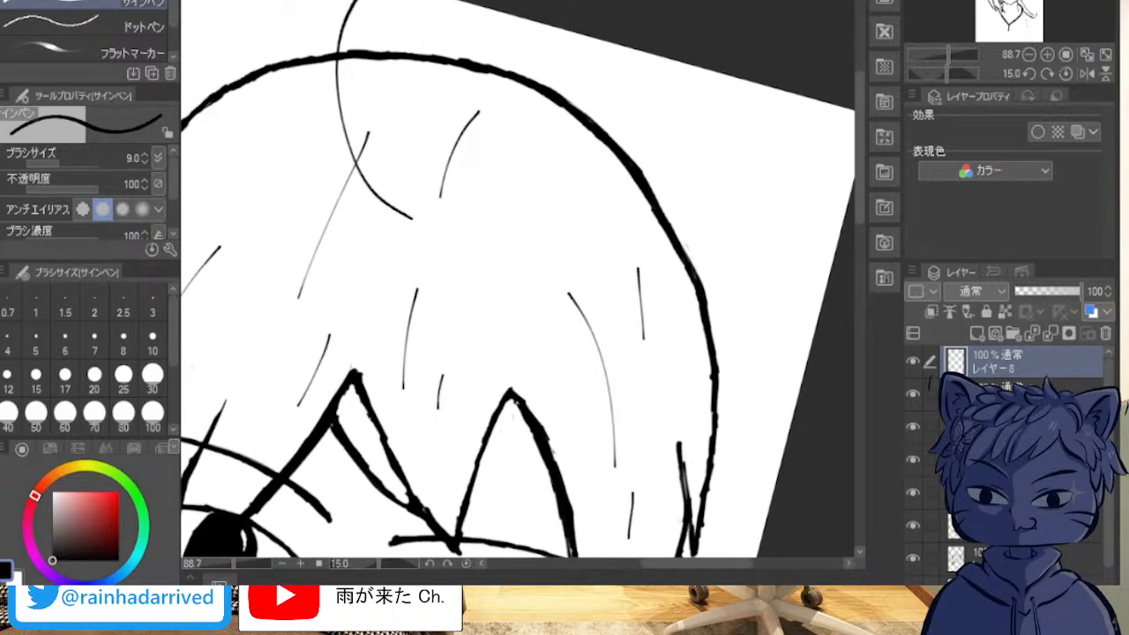
pyautogui.moveTo(363, 2); pyautogui.dragTo(389, 90)
pyautogui.hotkey('ctrl', 'z')
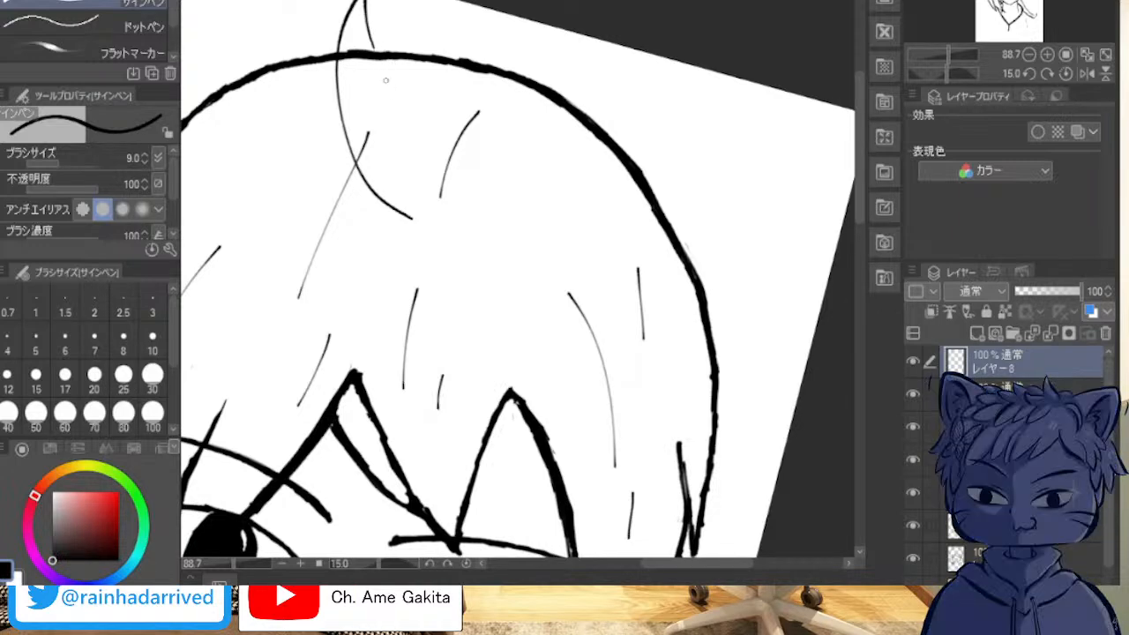
pyautogui.hotkey('ctrl', 'z')
pyautogui.moveTo(411, 177)
pyautogui.mouseDown()
pyautogui.moveTo(361, 49)
pyautogui.moveTo(367, 9)
pyautogui.moveTo(372, 79)
pyautogui.mouseUp()
pyautogui.moveTo(361, 2)
pyautogui.mouseDown()
pyautogui.moveTo(391, 129)
pyautogui.moveTo(369, 74)
pyautogui.moveTo(383, 113)
pyautogui.mouseUp()
pyautogui.moveTo(367, 58); pyautogui.dragTo(414, 180)
pyautogui.moveTo(387, 124); pyautogui.dragTo(414, 183)
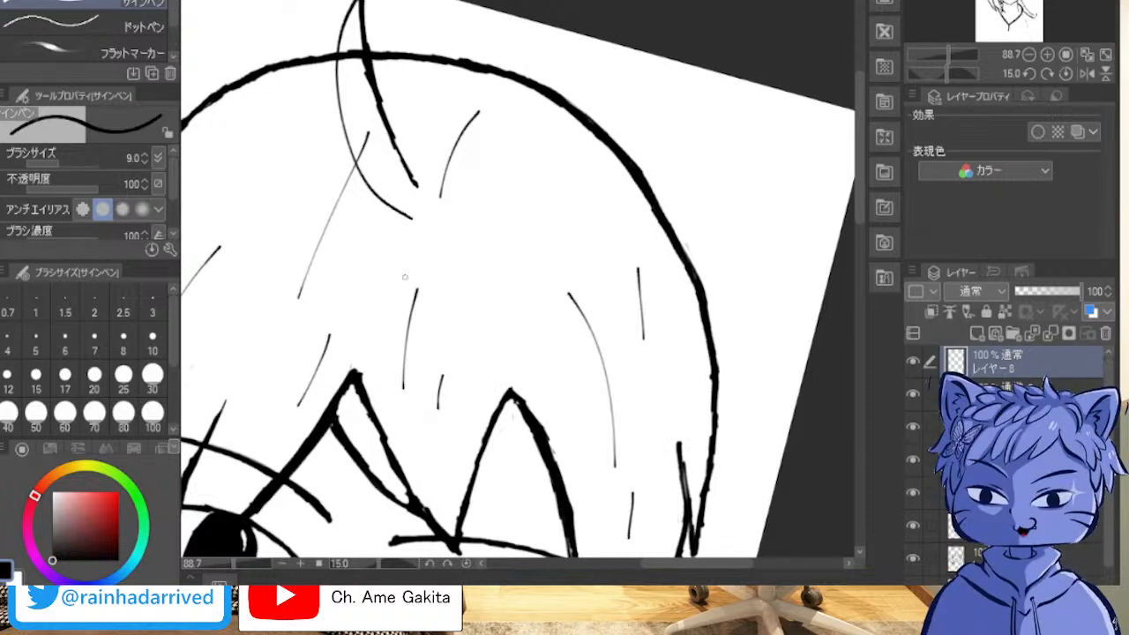
# Step: Close the tuft's lower end and thicken its viewer's-right edge, adding a short strand mark below it
pyautogui.moveTo(397, 276); pyautogui.dragTo(404, 255)
pyautogui.moveTo(382, 206); pyautogui.dragTo(420, 191)
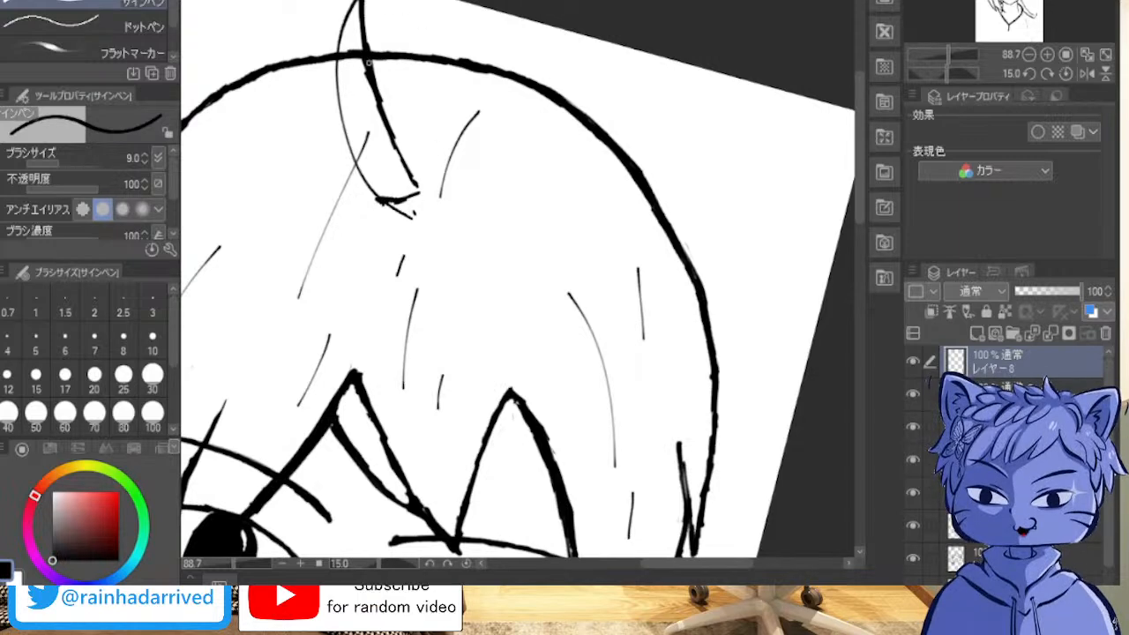
pyautogui.moveTo(366, 72); pyautogui.dragTo(394, 160)
pyautogui.moveTo(372, 103); pyautogui.dragTo(412, 182)
pyautogui.moveTo(366, 57); pyautogui.dragTo(386, 150)
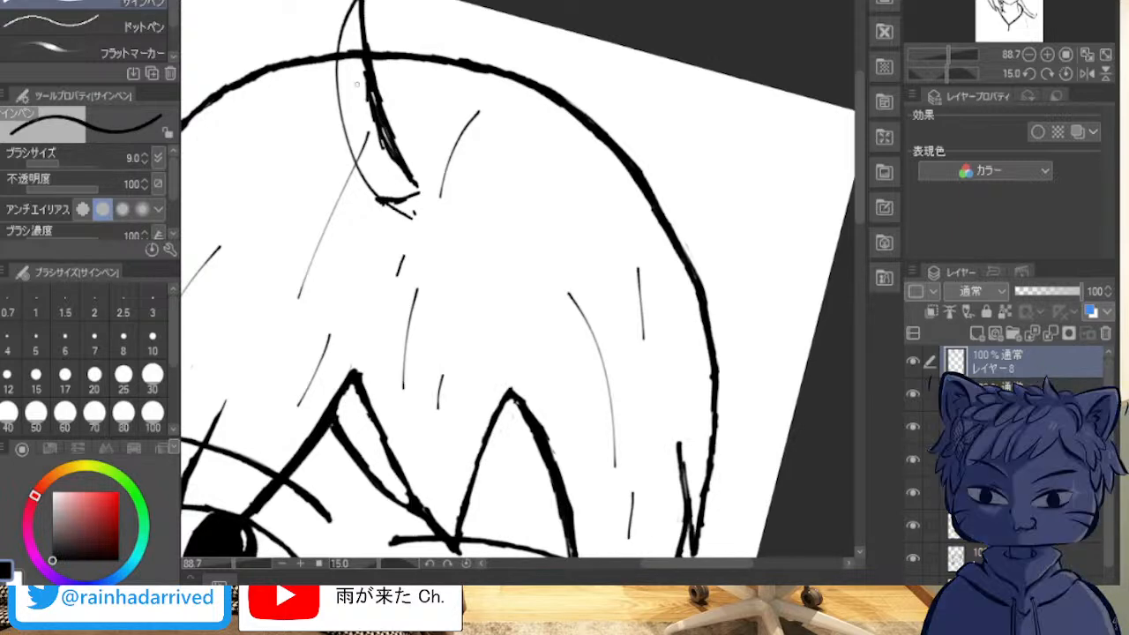
# Step: Erase the tuft's closing stroke and excess thickening, and redraw the lower end of its viewer's-left curve
pyautogui.moveTo(413, 218)
pyautogui.mouseDown()
pyautogui.moveTo(376, 200)
pyautogui.moveTo(416, 215)
pyautogui.moveTo(399, 203)
pyautogui.moveTo(413, 187)
pyautogui.moveTo(418, 200)
pyautogui.mouseUp()
pyautogui.moveTo(383, 120); pyautogui.dragTo(376, 72)
pyautogui.moveTo(372, 31)
pyautogui.mouseDown()
pyautogui.moveTo(398, 155)
pyautogui.moveTo(396, 131)
pyautogui.mouseUp()
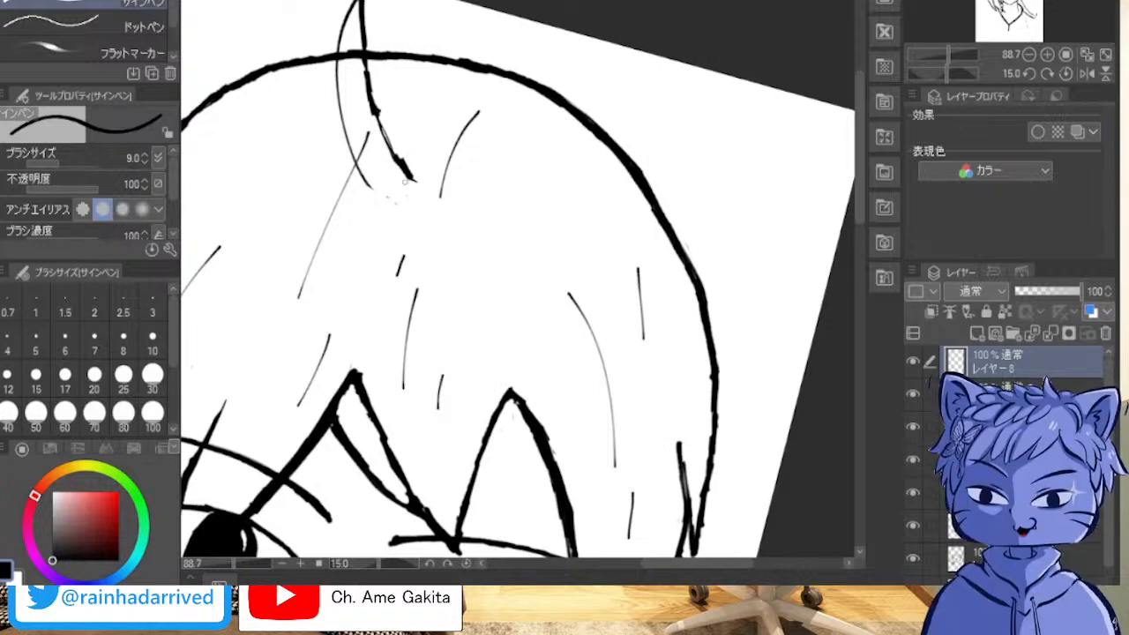
pyautogui.moveTo(363, 183); pyautogui.dragTo(385, 188)
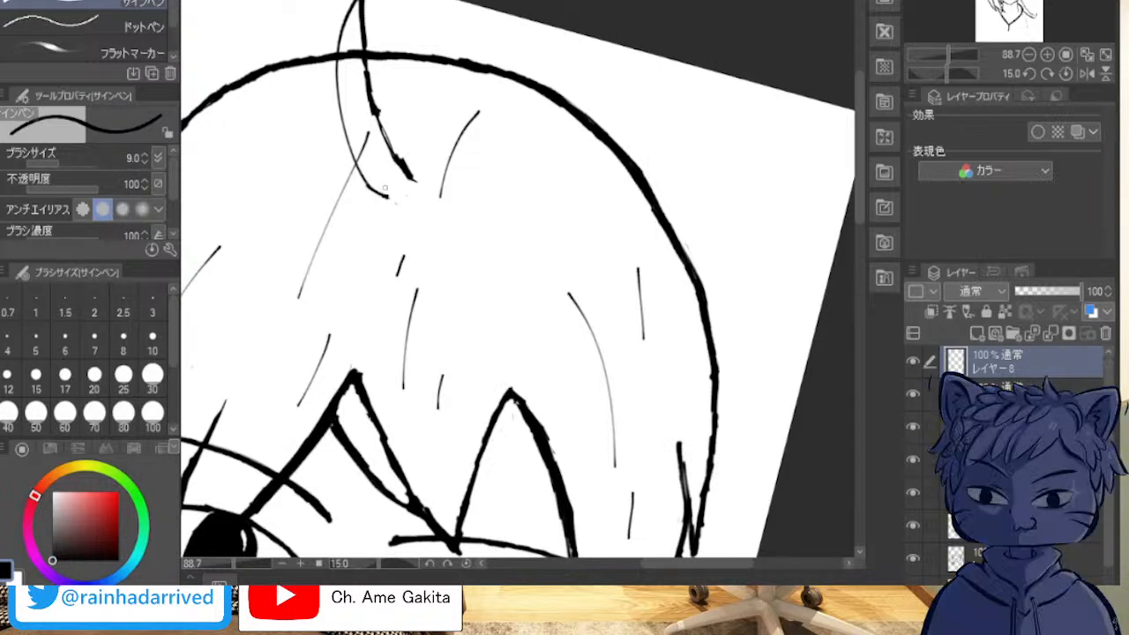
# Step: Handwrite a signature in the blank area below the hair tips on the viewer's-left side of the page
pyautogui.scroll(-3, 238, 257)
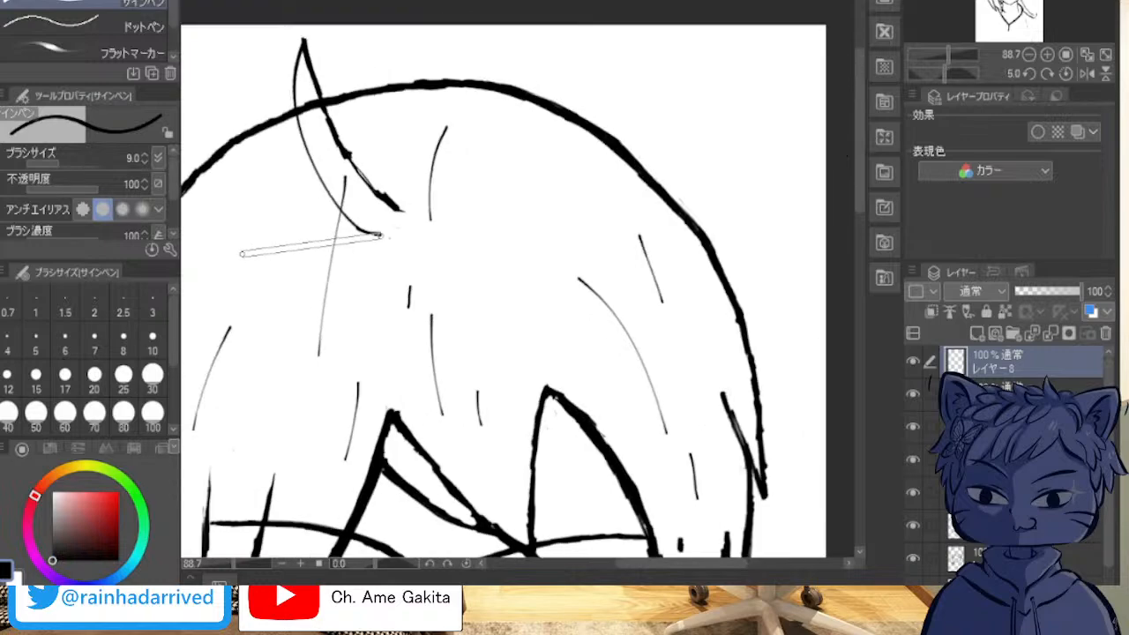
pyautogui.scroll(-1, 241, 254)
pyautogui.scroll(-6, 783, 97)
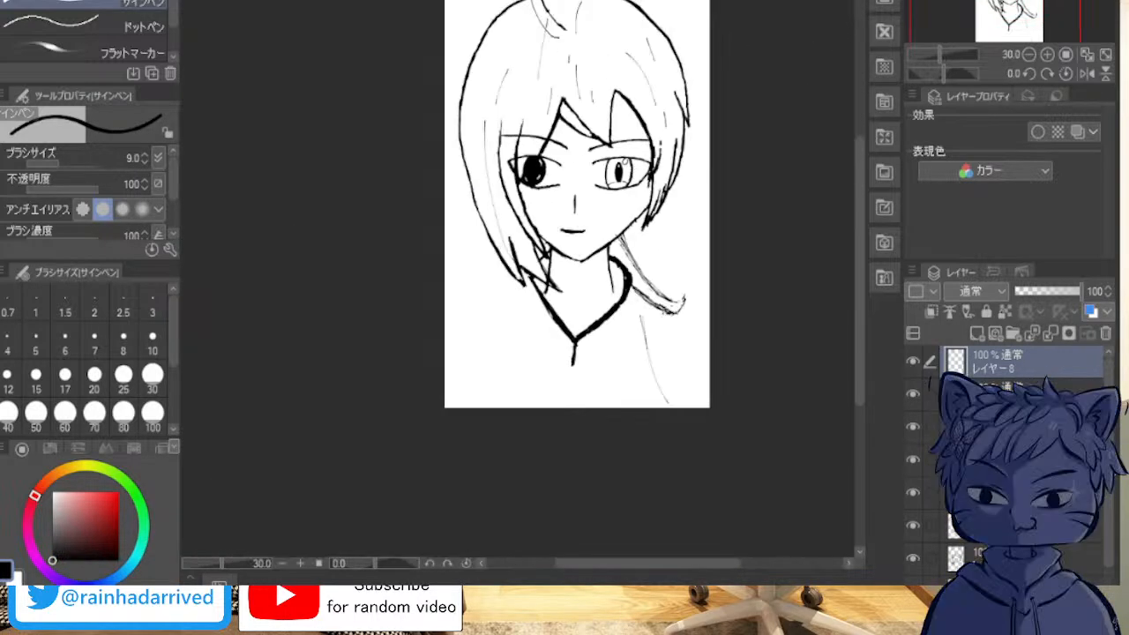
pyautogui.scroll(3, 455, 247)
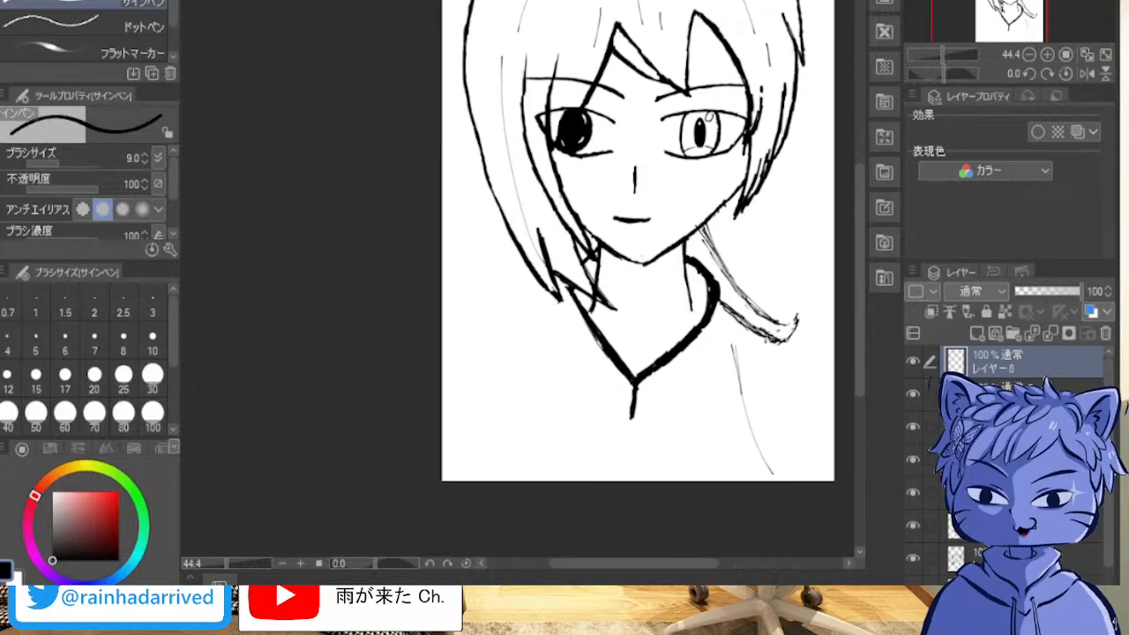
pyautogui.scroll(2, 657, 206)
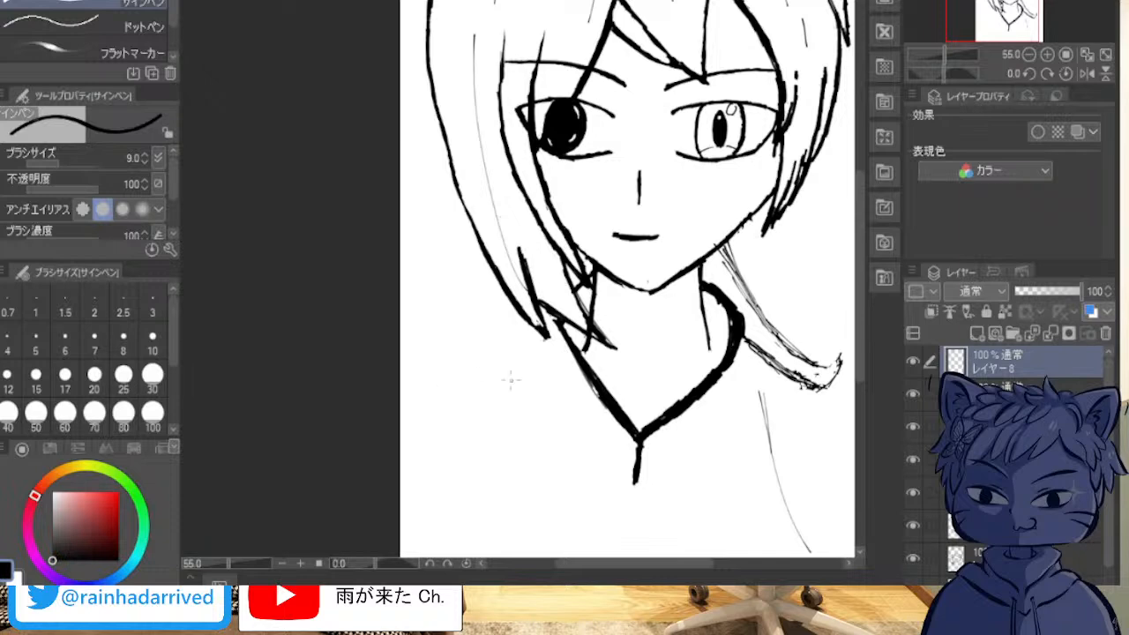
pyautogui.moveTo(406, 371)
pyautogui.mouseDown()
pyautogui.moveTo(447, 373)
pyautogui.moveTo(428, 401)
pyautogui.moveTo(461, 401)
pyautogui.moveTo(487, 380)
pyautogui.moveTo(459, 458)
pyautogui.moveTo(448, 436)
pyautogui.moveTo(481, 395)
pyautogui.mouseUp()
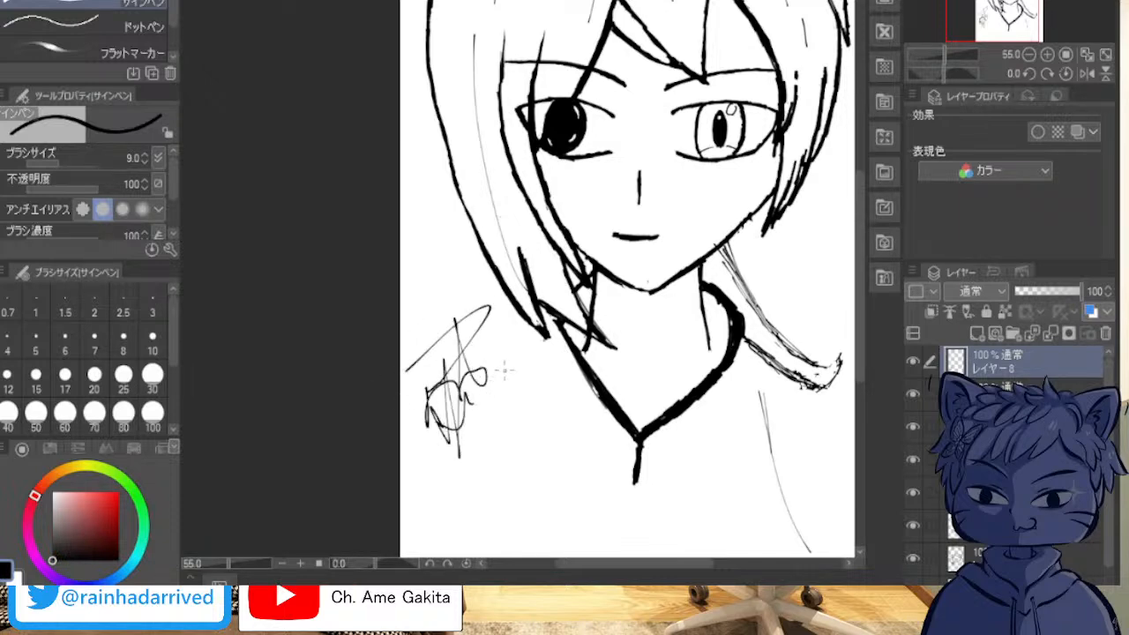
# Step: Clear the existing signature and start handwriting it anew below the hair tips on the viewer's-left side of the page
pyautogui.press('Delete')
pyautogui.moveTo(409, 363)
pyautogui.mouseDown()
pyautogui.moveTo(425, 390)
pyautogui.moveTo(429, 364)
pyautogui.moveTo(422, 381)
pyautogui.moveTo(502, 352)
pyautogui.moveTo(454, 333)
pyautogui.moveTo(465, 454)
pyautogui.mouseUp()
pyautogui.moveTo(446, 404)
pyautogui.mouseDown()
pyautogui.moveTo(471, 437)
pyautogui.moveTo(498, 416)
pyautogui.mouseUp()
pyautogui.moveTo(424, 526)
pyautogui.mouseDown()
pyautogui.moveTo(453, 537)
pyautogui.moveTo(434, 550)
pyautogui.moveTo(460, 488)
pyautogui.moveTo(513, 500)
pyautogui.moveTo(548, 529)
pyautogui.mouseUp()
pyautogui.hotkey('ctrl', 'z')
pyautogui.hotkey('ctrl', 'z')
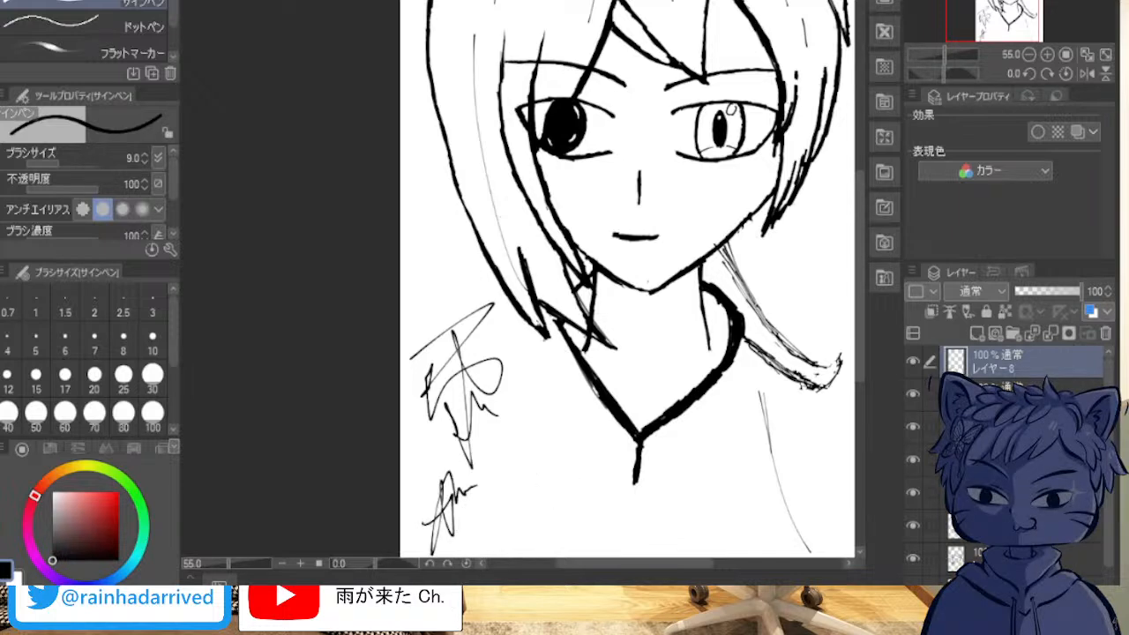
# Step: Handwrite the signature's third and fourth characters along the page's lower edge, and undo the strokes of the fourth
pyautogui.moveTo(477, 500); pyautogui.dragTo(523, 504)
pyautogui.moveTo(505, 452); pyautogui.dragTo(528, 557)
pyautogui.moveTo(501, 527)
pyautogui.mouseDown()
pyautogui.moveTo(535, 507)
pyautogui.moveTo(510, 556)
pyautogui.mouseUp()
pyautogui.moveTo(521, 524); pyautogui.dragTo(570, 537)
pyautogui.moveTo(574, 491); pyautogui.dragTo(600, 481)
pyautogui.moveTo(586, 460); pyautogui.dragTo(582, 540)
pyautogui.moveTo(592, 512); pyautogui.dragTo(621, 517)
pyautogui.moveTo(605, 541); pyautogui.dragTo(639, 513)
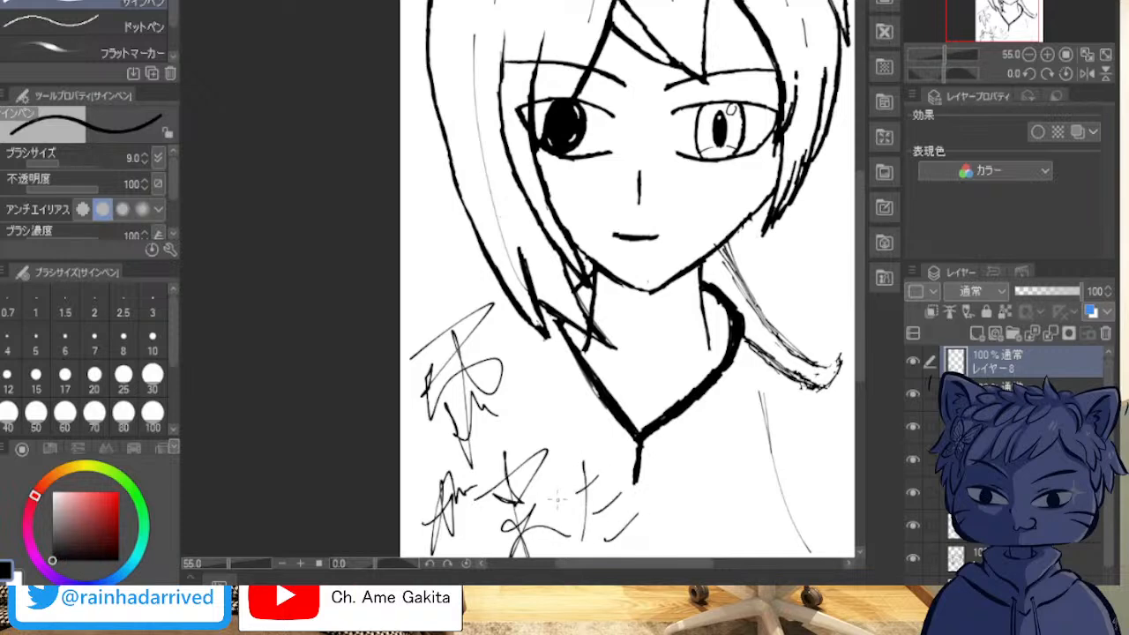
pyautogui.hotkey('ctrl', 'z')
pyautogui.hotkey('ctrl', 'z')
pyautogui.hotkey('ctrl', 'z')
pyautogui.hotkey('ctrl', 'z')
pyautogui.hotkey('ctrl', 'z')
# Step: Rewrite the signature's last character below the collar, undoing its first version and redrawing it with longer strokes
pyautogui.moveTo(569, 491)
pyautogui.mouseDown()
pyautogui.moveTo(611, 459)
pyautogui.moveTo(584, 531)
pyautogui.moveTo(609, 496)
pyautogui.mouseUp()
pyautogui.moveTo(607, 484); pyautogui.dragTo(634, 527)
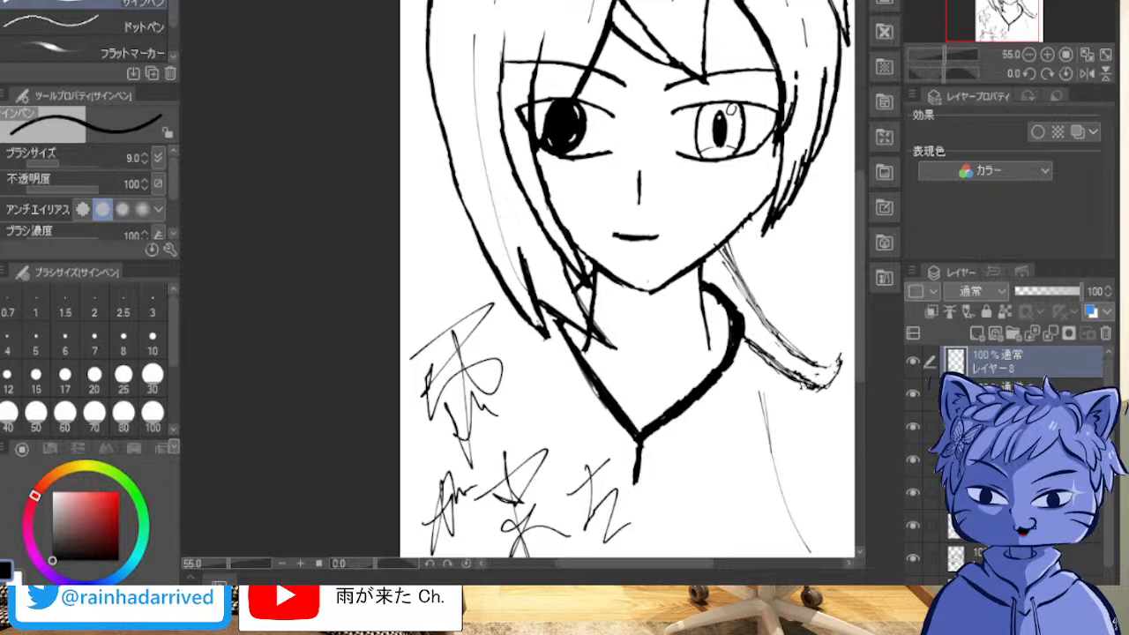
pyautogui.hotkey('ctrl', 'z')
pyautogui.hotkey('ctrl', 'z')
pyautogui.hotkey('ctrl', 'z')
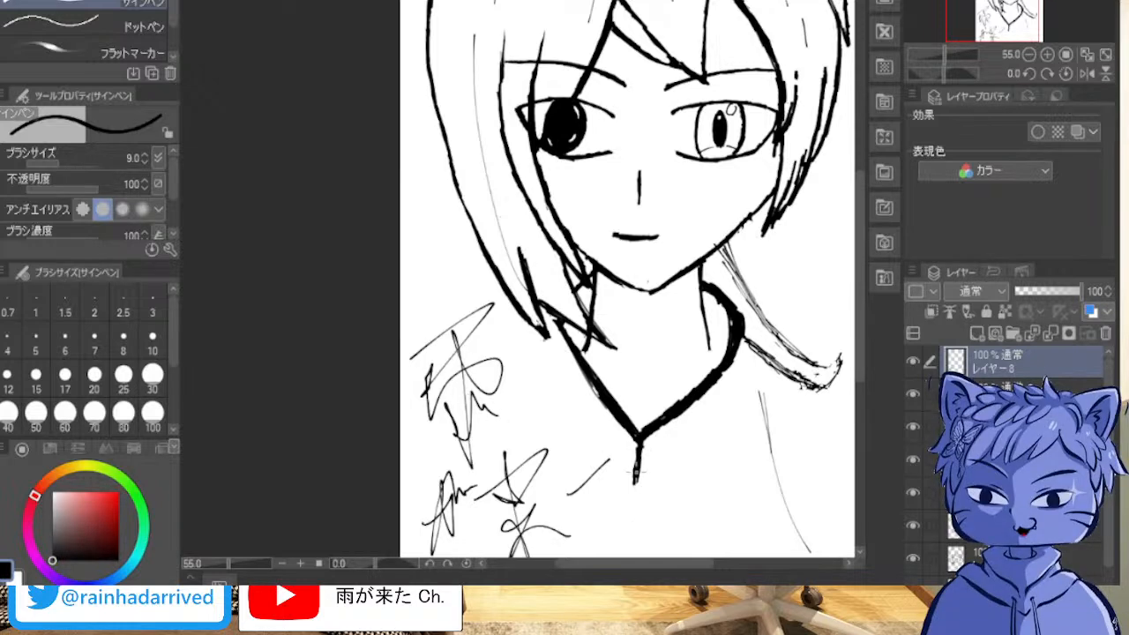
pyautogui.moveTo(588, 467); pyautogui.dragTo(584, 539)
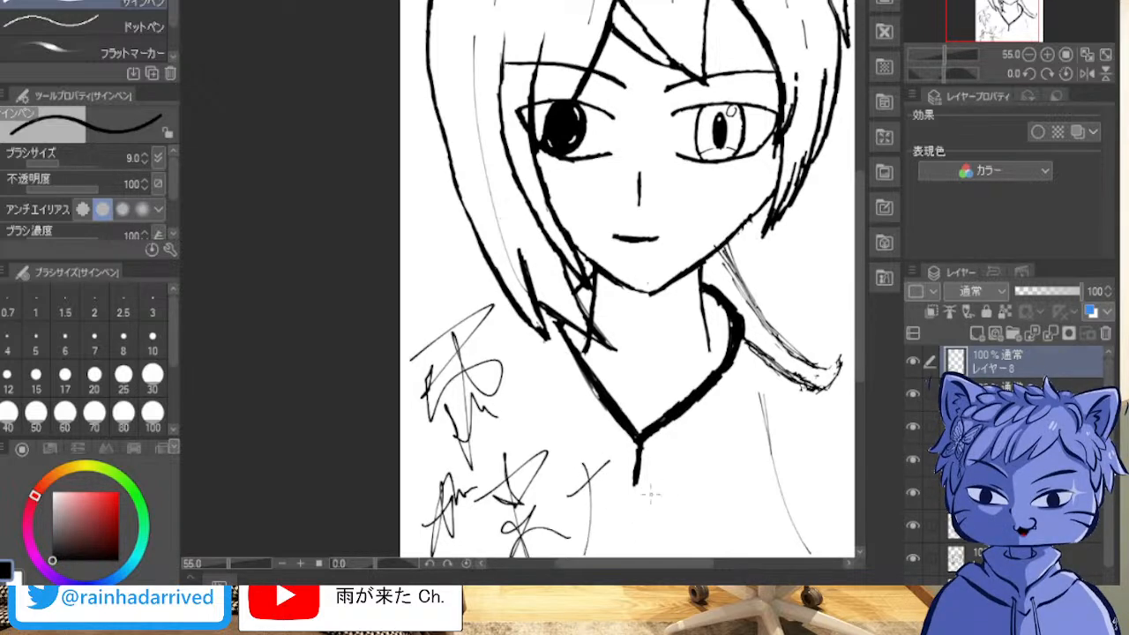
pyautogui.moveTo(601, 497); pyautogui.dragTo(628, 538)
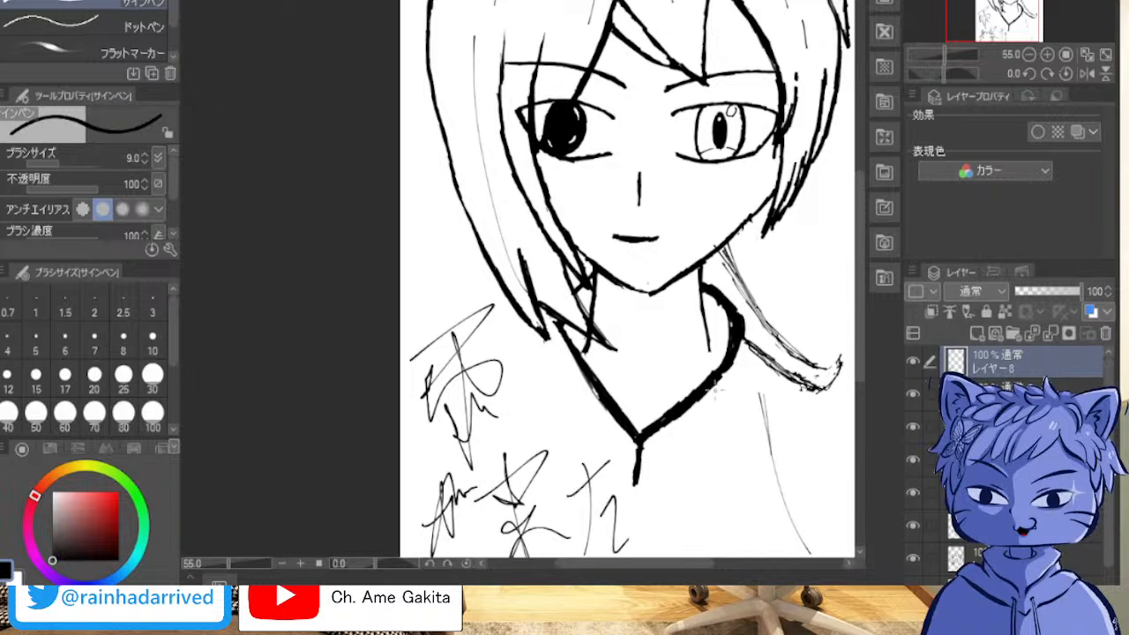
# Step: Undo all strokes of the handwritten signature, leaving the area below the hair tips blank
pyautogui.scroll(-1, 757, 254)
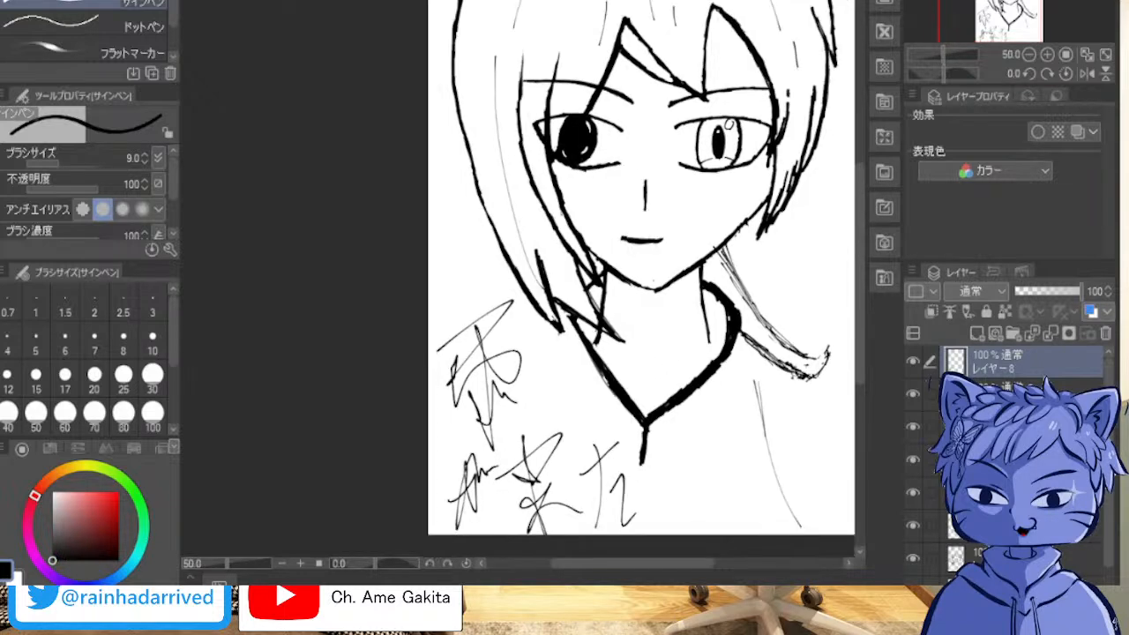
pyautogui.moveTo(757, 254); pyautogui.dragTo(538, 235)
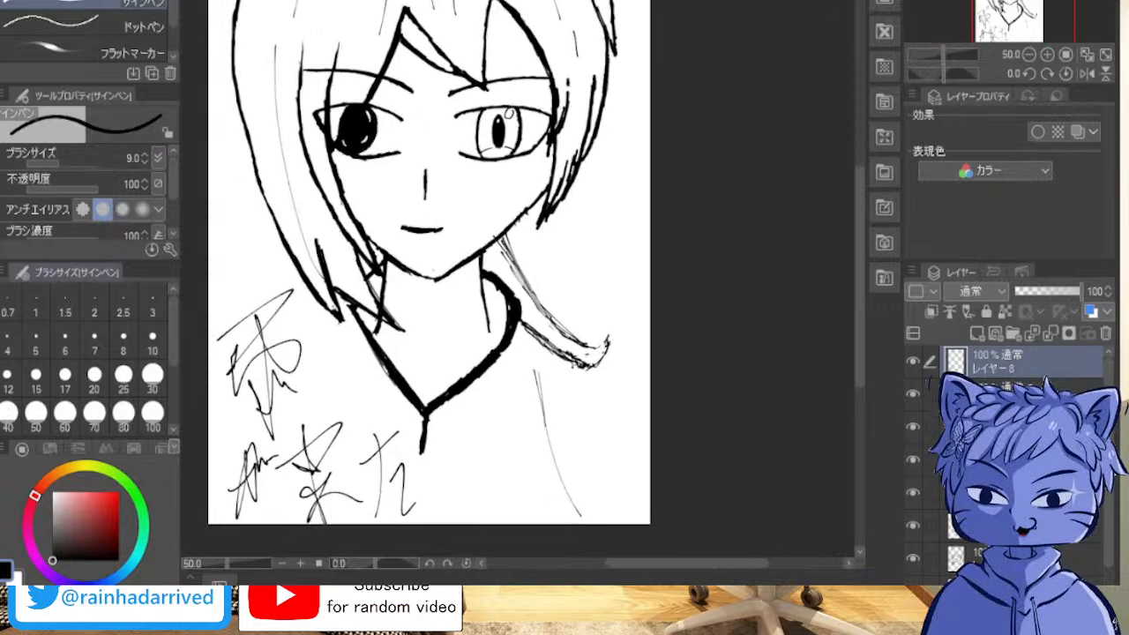
pyautogui.hotkey('ctrl', 'z')
pyautogui.hotkey('ctrl', 'z')
pyautogui.hotkey('ctrl', 'z')
pyautogui.hotkey('ctrl', 'z')
pyautogui.hotkey('ctrl', 'z')
pyautogui.hotkey('ctrl', 'z')
pyautogui.hotkey('ctrl', 'z')
pyautogui.hotkey('ctrl', 'z')
pyautogui.hotkey('ctrl', 'z')
pyautogui.hotkey('ctrl', 'z')
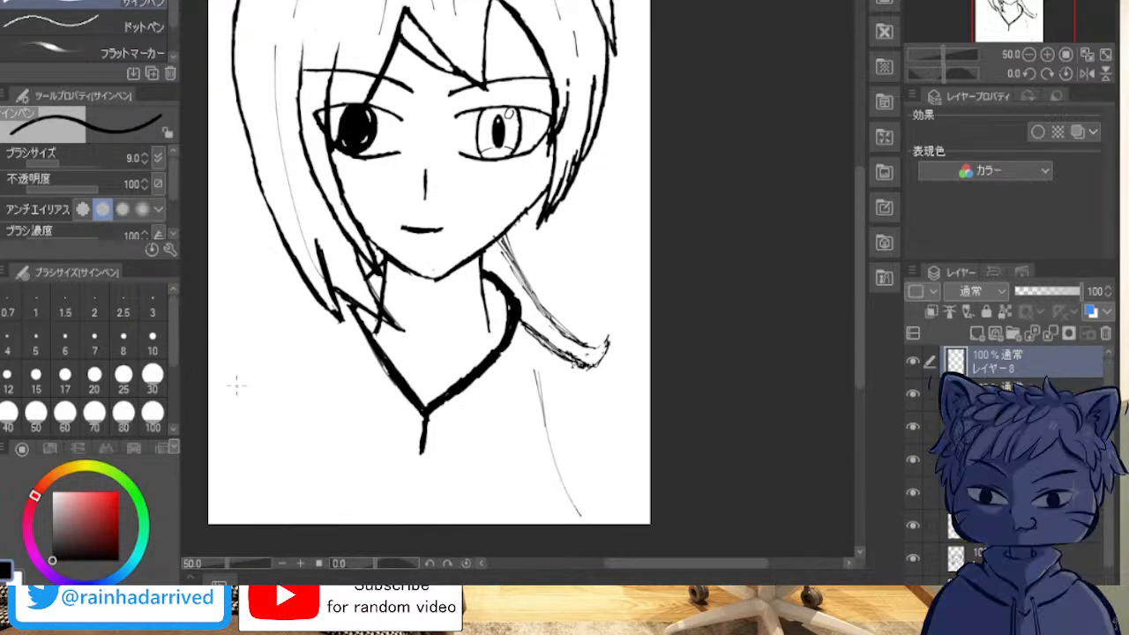
# Step: Handwrite the signature's large first character just below the hair tips on the viewer's-left side
pyautogui.moveTo(227, 368); pyautogui.dragTo(302, 290)
pyautogui.moveTo(236, 393); pyautogui.dragTo(256, 446)
pyautogui.moveTo(249, 370); pyautogui.dragTo(297, 408)
pyautogui.moveTo(250, 343); pyautogui.dragTo(287, 447)
pyautogui.moveTo(245, 381); pyautogui.dragTo(268, 419)
pyautogui.moveTo(267, 378); pyautogui.dragTo(285, 425)
# Step: Handwrite the signature's remaining three characters in a row along the page's lower edge, beneath the first one
pyautogui.moveTo(264, 464); pyautogui.dragTo(252, 521)
pyautogui.moveTo(242, 481); pyautogui.dragTo(249, 522)
pyautogui.moveTo(261, 457); pyautogui.dragTo(279, 490)
pyautogui.moveTo(274, 455)
pyautogui.mouseDown()
pyautogui.moveTo(283, 464)
pyautogui.moveTo(344, 428)
pyautogui.mouseUp()
pyautogui.moveTo(319, 464)
pyautogui.mouseDown()
pyautogui.moveTo(344, 454)
pyautogui.moveTo(335, 517)
pyautogui.mouseUp()
pyautogui.moveTo(323, 494)
pyautogui.mouseDown()
pyautogui.moveTo(349, 476)
pyautogui.moveTo(365, 498)
pyautogui.mouseUp()
pyautogui.moveTo(374, 443); pyautogui.dragTo(394, 436)
pyautogui.moveTo(384, 428); pyautogui.dragTo(377, 494)
pyautogui.moveTo(388, 452); pyautogui.dragTo(400, 457)
pyautogui.moveTo(388, 486)
pyautogui.mouseDown()
pyautogui.moveTo(399, 494)
pyautogui.moveTo(409, 476)
pyautogui.mouseUp()
pyautogui.hotkey('ctrl', 'z')
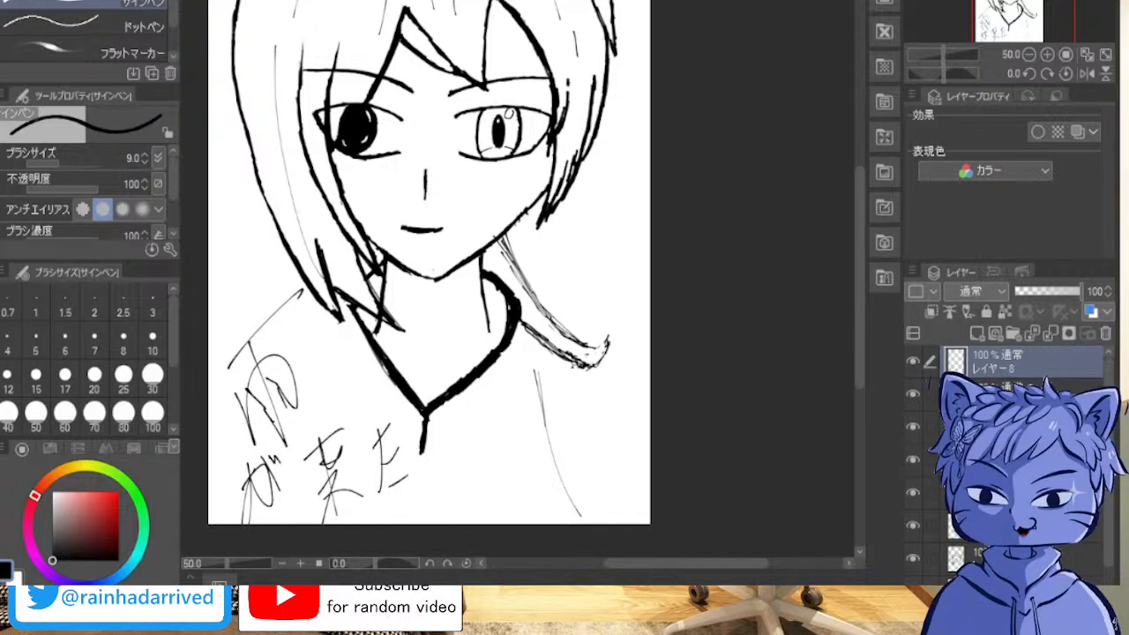
# Step: Review the whole signed drawing, from the hair tuft down to the signature
pyautogui.press('-')
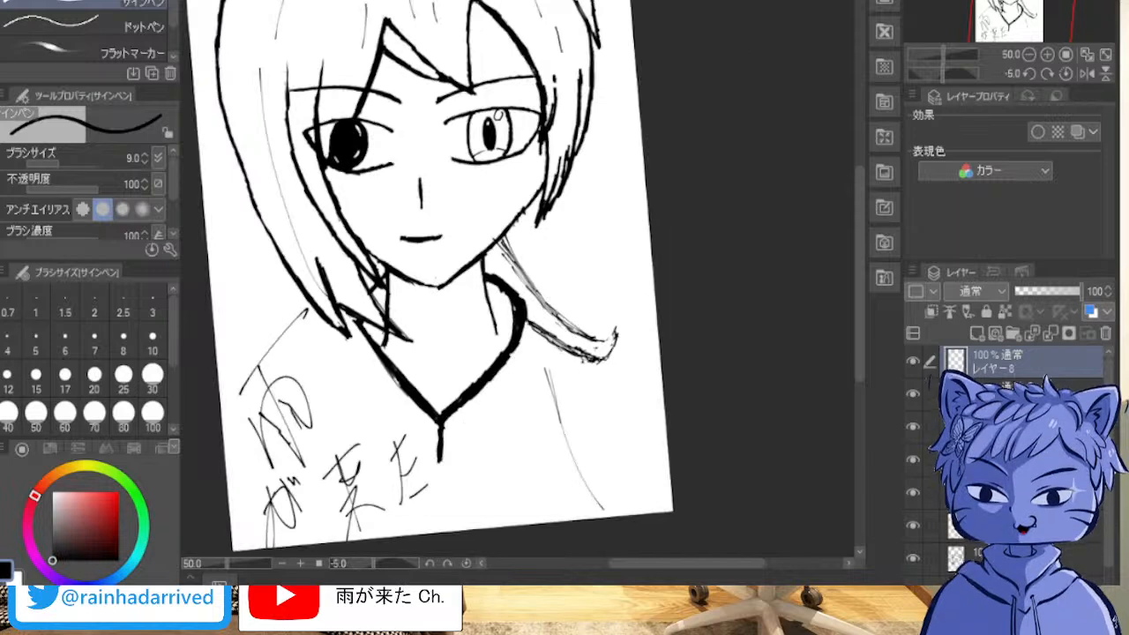
pyautogui.press('^')
pyautogui.moveTo(582, 230); pyautogui.dragTo(618, 321)
pyautogui.scroll(-1, 733, 167)
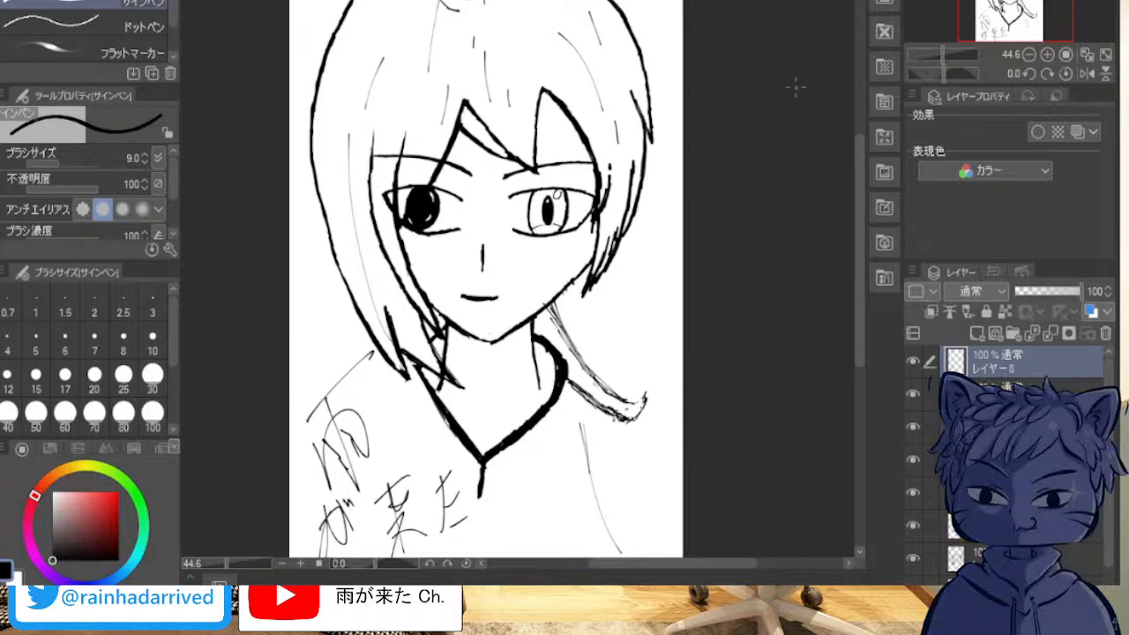
pyautogui.moveTo(491, 335); pyautogui.dragTo(504, 393)
pyautogui.scroll(-2, 496, 221)
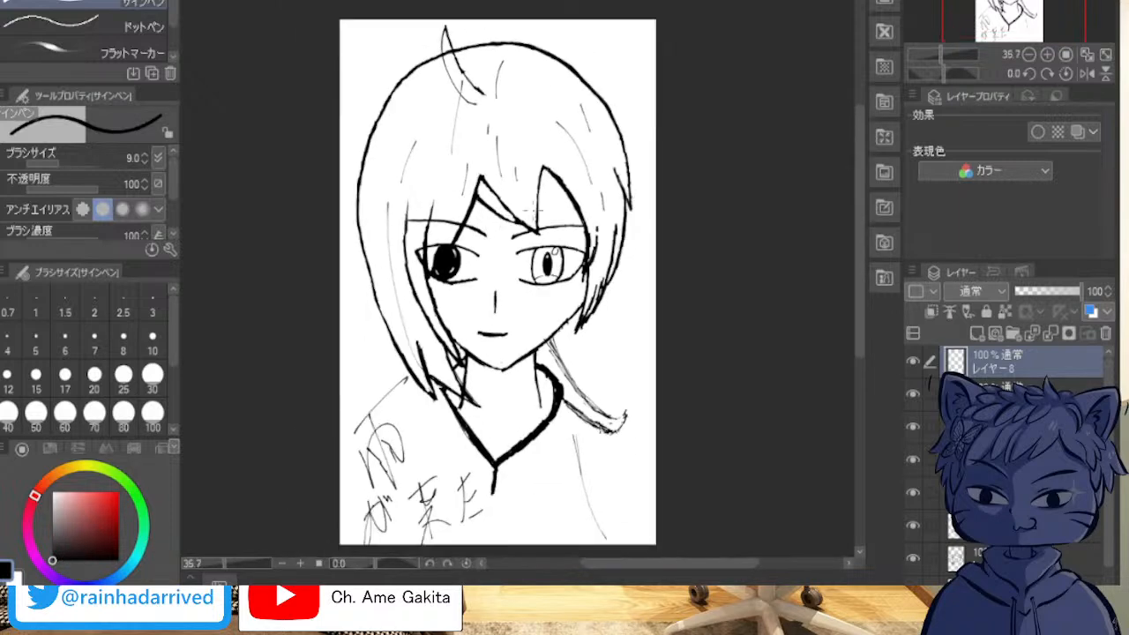
pyautogui.moveTo(516, 214); pyautogui.dragTo(479, 162)
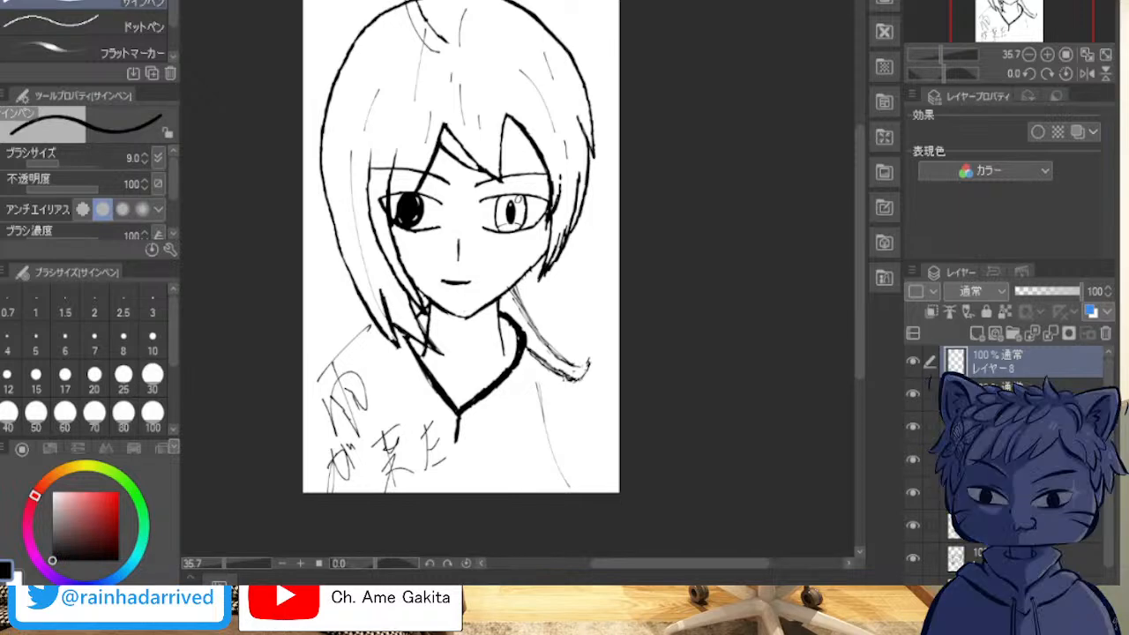
# Step: Create blank landscape and portrait canvases, and bring the blank portrait canvas to the front
pyautogui.press('Return')
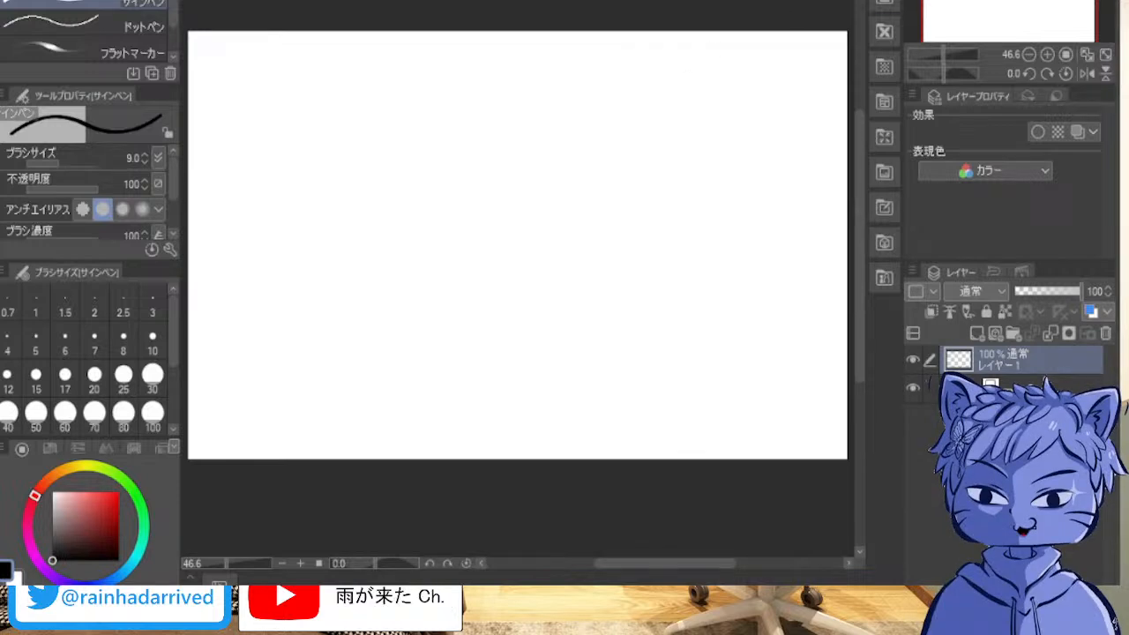
pyautogui.press('Return')
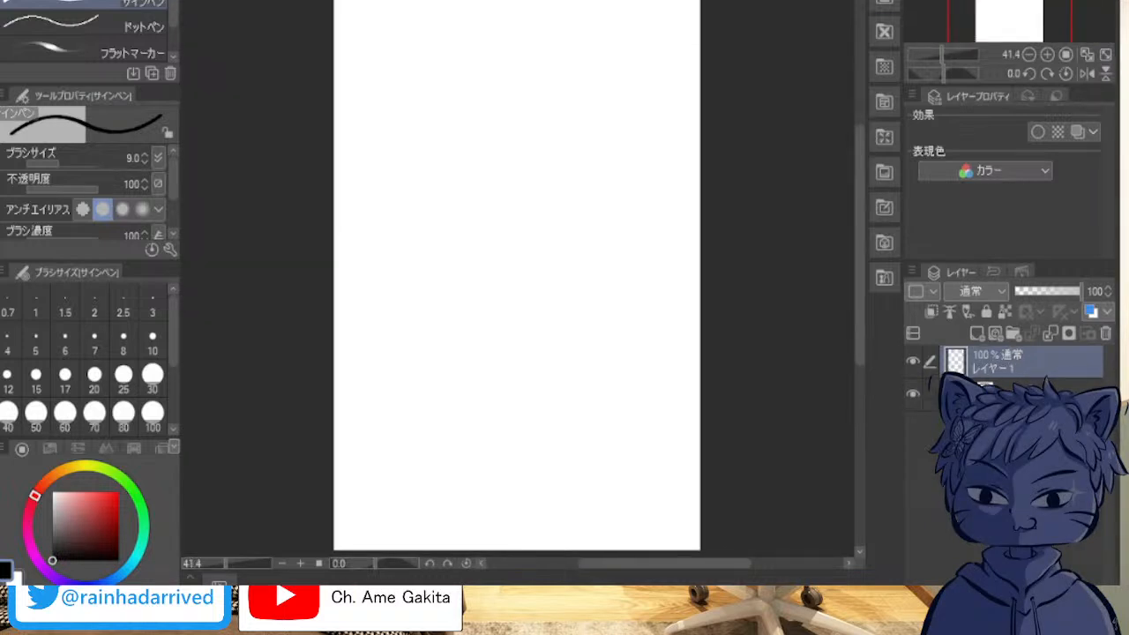
pyautogui.hotkey('ctrl', 'Tab')
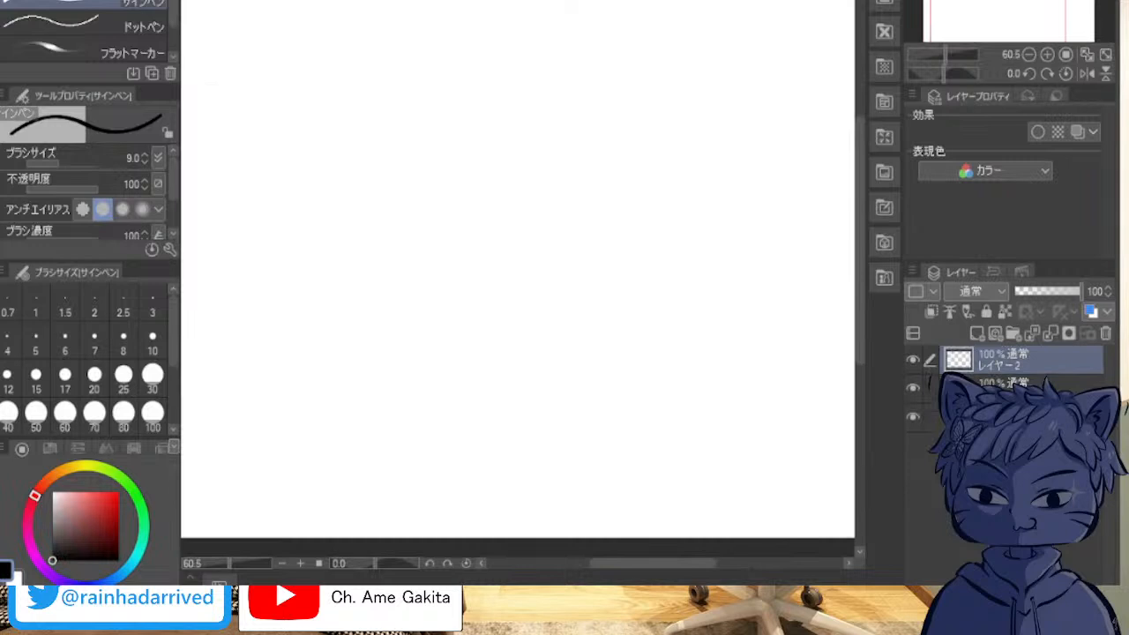
pyautogui.hotkey('ctrl', 'Tab')
pyautogui.hotkey('ctrl', 'Tab')
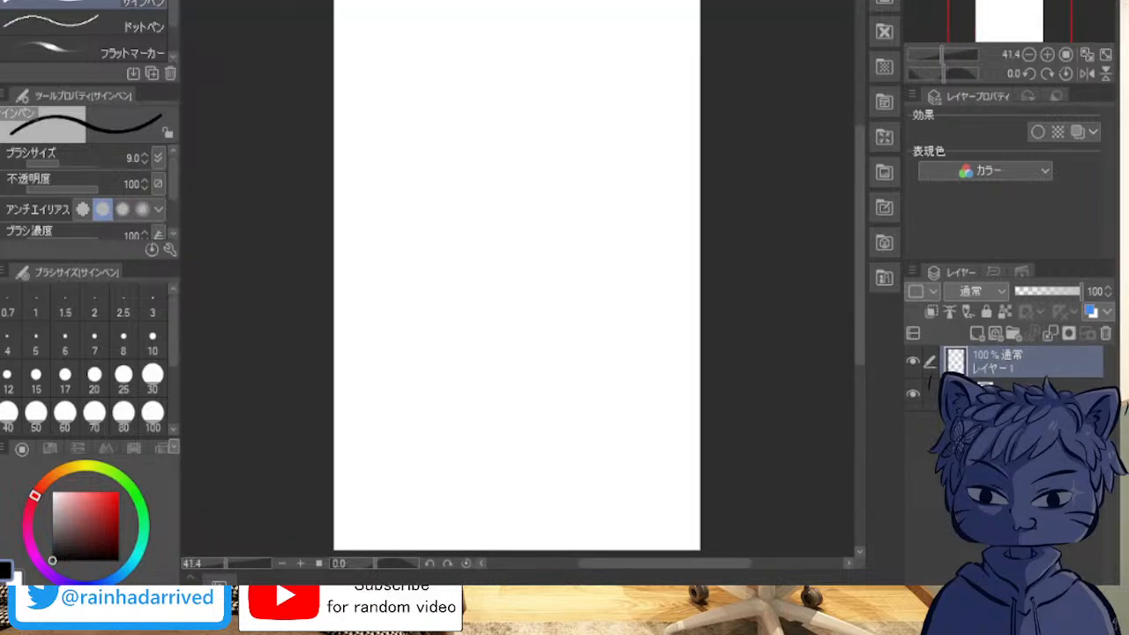
pyautogui.hotkey('ctrl', 'Tab')
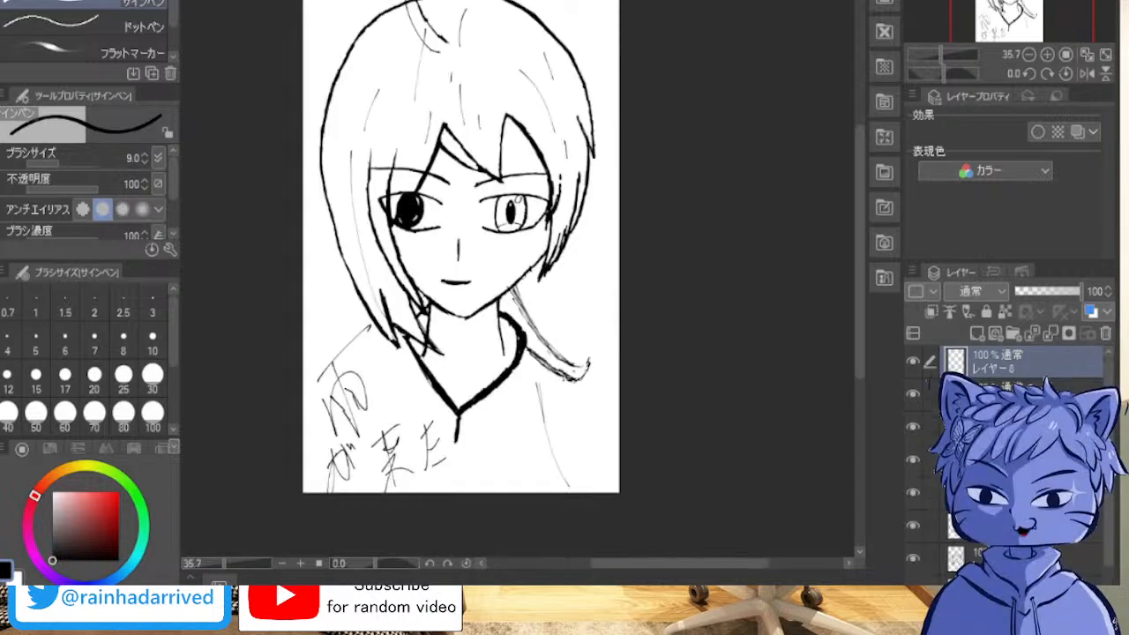
pyautogui.hotkey('ctrl', 'Tab')
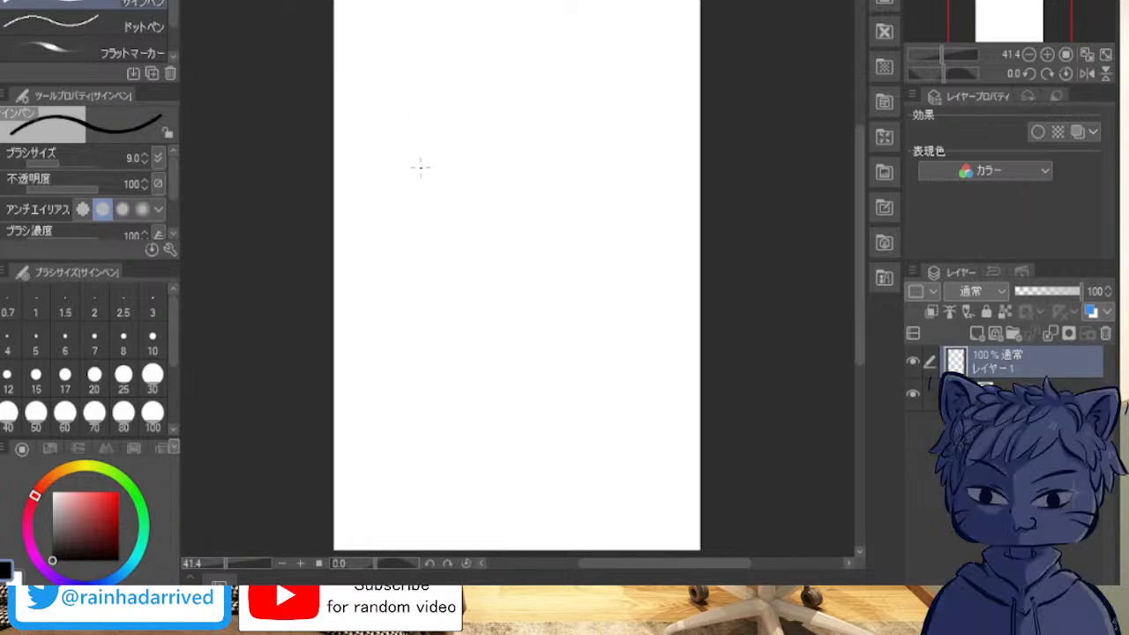
pyautogui.moveTo(420, 143); pyautogui.dragTo(458, 266)
pyautogui.moveTo(431, 203); pyautogui.dragTo(463, 271)
pyautogui.hotkey('ctrl', 'z')
pyautogui.hotkey('ctrl', 'z')
# Step: Sketch a face outline on the portrait canvas: a viewer's-left cheek line, the chin, and a layered viewer's-right cheek
pyautogui.moveTo(393, 150)
pyautogui.mouseDown()
pyautogui.moveTo(404, 257)
pyautogui.moveTo(507, 320)
pyautogui.moveTo(565, 277)
pyautogui.mouseUp()
pyautogui.moveTo(517, 314); pyautogui.dragTo(578, 261)
pyautogui.moveTo(602, 158); pyautogui.dragTo(606, 188)
pyautogui.moveTo(601, 182); pyautogui.dragTo(599, 220)
pyautogui.moveTo(581, 259); pyautogui.dragTo(590, 211)
pyautogui.moveTo(599, 147); pyautogui.dragTo(596, 210)
pyautogui.moveTo(594, 170); pyautogui.dragTo(588, 249)
pyautogui.moveTo(598, 150)
pyautogui.mouseDown()
pyautogui.moveTo(603, 206)
pyautogui.moveTo(578, 251)
pyautogui.mouseUp()
# Step: Build up the viewer's-left cheek and both jaw lines with overlapping strokes that meet at a pointed chin
pyautogui.moveTo(411, 153); pyautogui.dragTo(409, 261)
pyautogui.moveTo(419, 199); pyautogui.dragTo(425, 261)
pyautogui.moveTo(418, 166)
pyautogui.mouseDown()
pyautogui.moveTo(421, 247)
pyautogui.moveTo(475, 307)
pyautogui.mouseUp()
pyautogui.moveTo(434, 271); pyautogui.dragTo(445, 284)
pyautogui.moveTo(463, 300); pyautogui.dragTo(490, 317)
pyautogui.moveTo(483, 307); pyautogui.dragTo(510, 324)
pyautogui.moveTo(418, 252)
pyautogui.mouseDown()
pyautogui.moveTo(484, 316)
pyautogui.moveTo(514, 326)
pyautogui.moveTo(531, 328)
pyautogui.moveTo(575, 270)
pyautogui.mouseUp()
pyautogui.moveTo(519, 314)
pyautogui.mouseDown()
pyautogui.moveTo(572, 274)
pyautogui.moveTo(544, 298)
pyautogui.mouseUp()
pyautogui.moveTo(510, 323); pyautogui.dragTo(588, 252)
pyautogui.moveTo(602, 160); pyautogui.dragTo(594, 264)
pyautogui.moveTo(411, 149); pyautogui.dragTo(420, 244)
pyautogui.moveTo(412, 221)
pyautogui.mouseDown()
pyautogui.moveTo(420, 260)
pyautogui.moveTo(436, 270)
pyautogui.mouseUp()
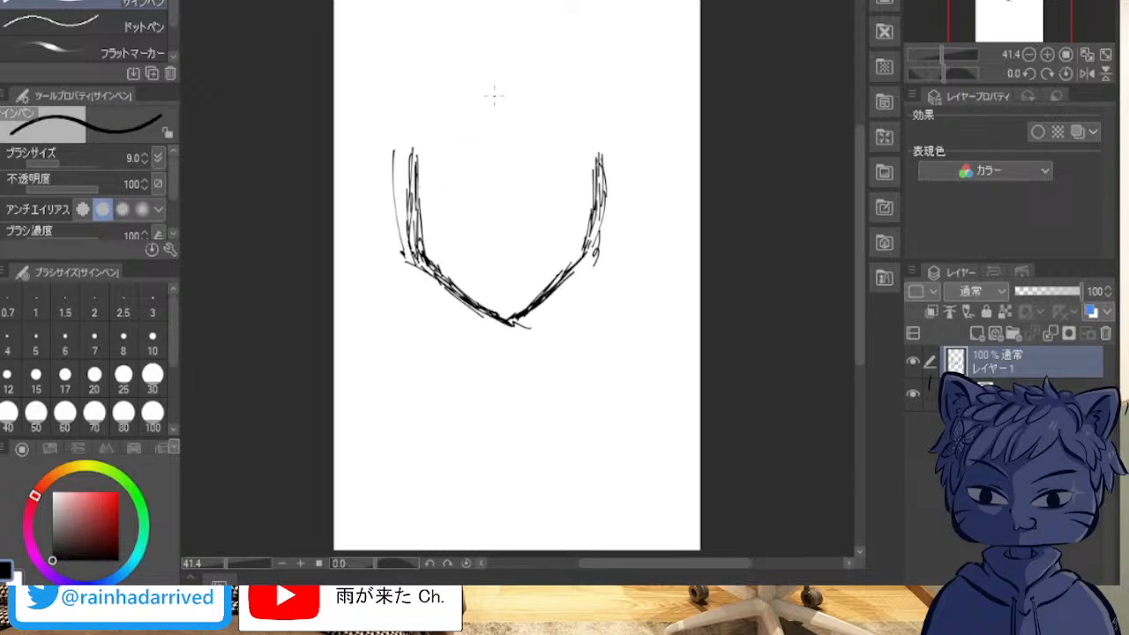
# Step: Darken the viewer's-left cheek and jaw line down to the chin with repeated overlapping strokes
pyautogui.moveTo(416, 167); pyautogui.dragTo(424, 258)
pyautogui.moveTo(419, 218); pyautogui.dragTo(422, 254)
pyautogui.moveTo(418, 152); pyautogui.dragTo(421, 244)
pyautogui.moveTo(412, 196); pyautogui.dragTo(418, 252)
pyautogui.moveTo(412, 231)
pyautogui.mouseDown()
pyautogui.moveTo(422, 263)
pyautogui.moveTo(455, 292)
pyautogui.mouseUp()
pyautogui.moveTo(439, 283); pyautogui.dragTo(484, 311)
pyautogui.moveTo(461, 301)
pyautogui.mouseDown()
pyautogui.moveTo(525, 332)
pyautogui.moveTo(526, 308)
pyautogui.moveTo(588, 250)
pyautogui.mouseUp()
pyautogui.moveTo(538, 316)
pyautogui.mouseDown()
pyautogui.moveTo(564, 282)
pyautogui.moveTo(524, 321)
pyautogui.mouseUp()
pyautogui.moveTo(524, 323)
pyautogui.mouseDown()
pyautogui.moveTo(508, 327)
pyautogui.moveTo(525, 316)
pyautogui.mouseUp()
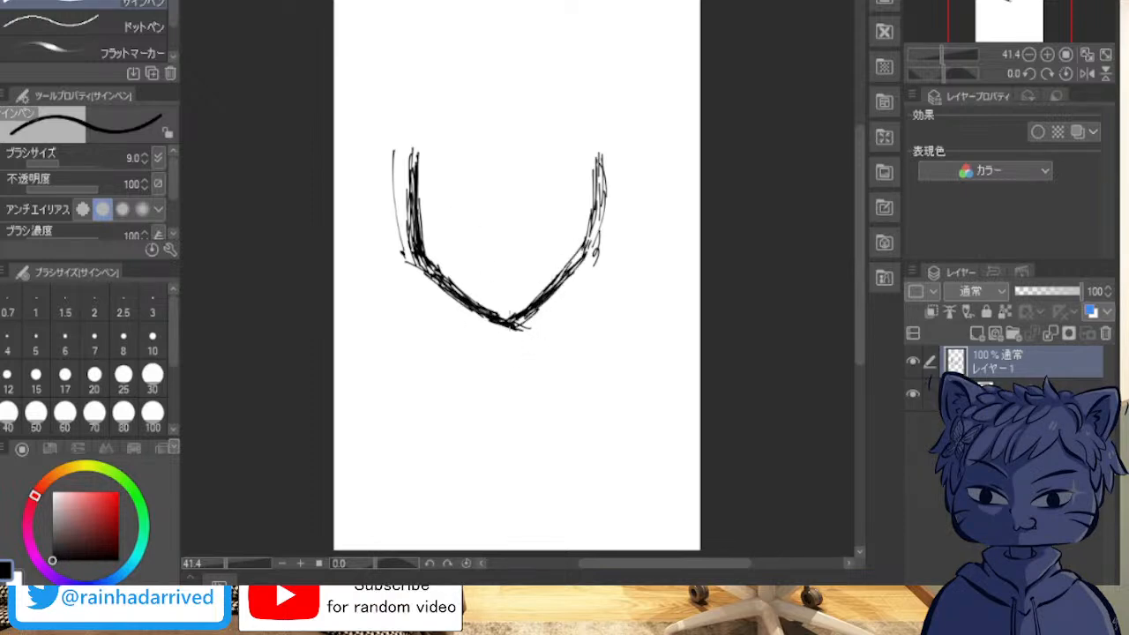
# Step: Darken the viewer's-right jaw and cheek line with overlapping strokes from the chin up to the cheek's upper end
pyautogui.moveTo(582, 255); pyautogui.dragTo(522, 323)
pyautogui.moveTo(557, 287); pyautogui.dragTo(583, 256)
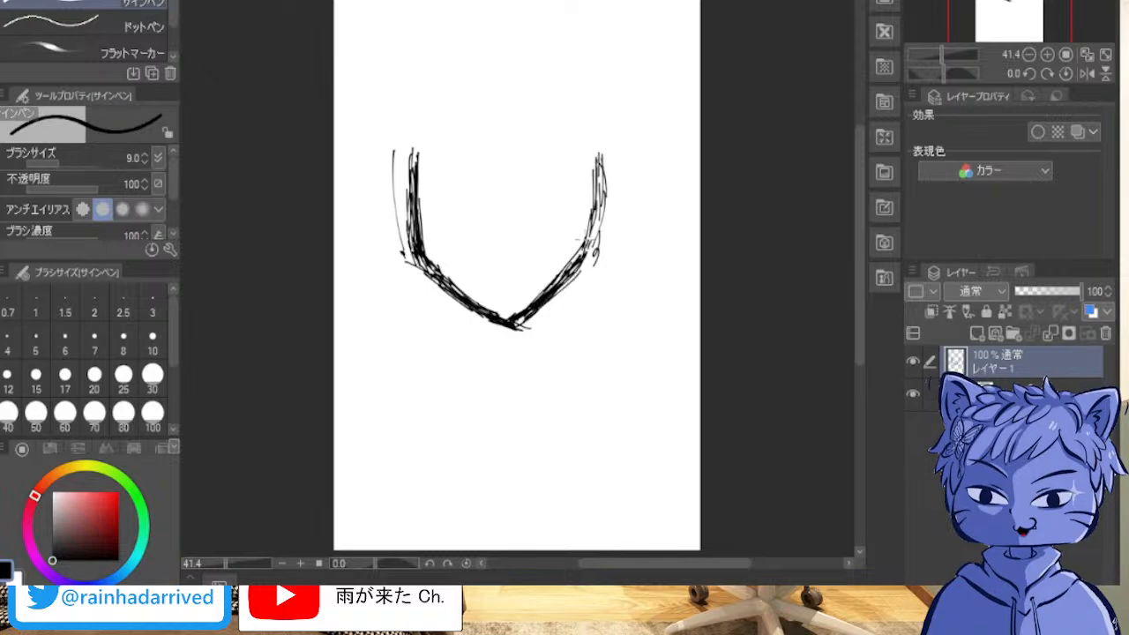
pyautogui.moveTo(588, 170)
pyautogui.mouseDown()
pyautogui.moveTo(598, 252)
pyautogui.moveTo(606, 177)
pyautogui.moveTo(587, 228)
pyautogui.moveTo(589, 174)
pyautogui.moveTo(586, 243)
pyautogui.mouseUp()
pyautogui.moveTo(585, 193)
pyautogui.mouseDown()
pyautogui.moveTo(571, 283)
pyautogui.moveTo(585, 235)
pyautogui.mouseUp()
pyautogui.moveTo(602, 159); pyautogui.dragTo(582, 242)
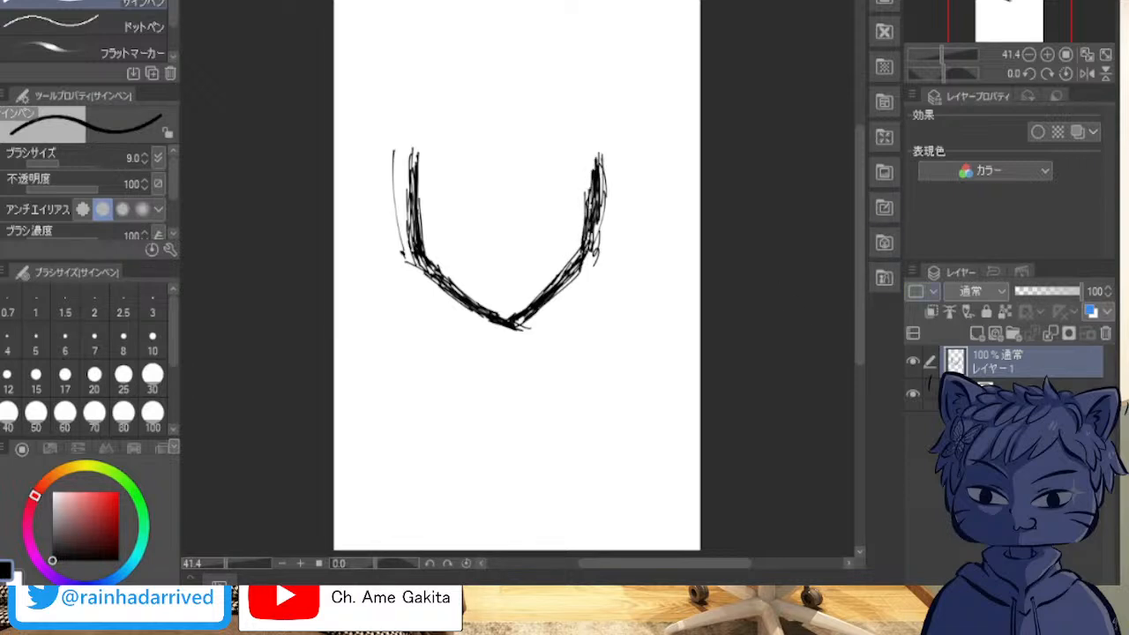
# Step: Add a new layer and draw a long thin curve from above the viewer's-left cheek down past the jaw, discarding a first pair
pyautogui.click(976, 333)
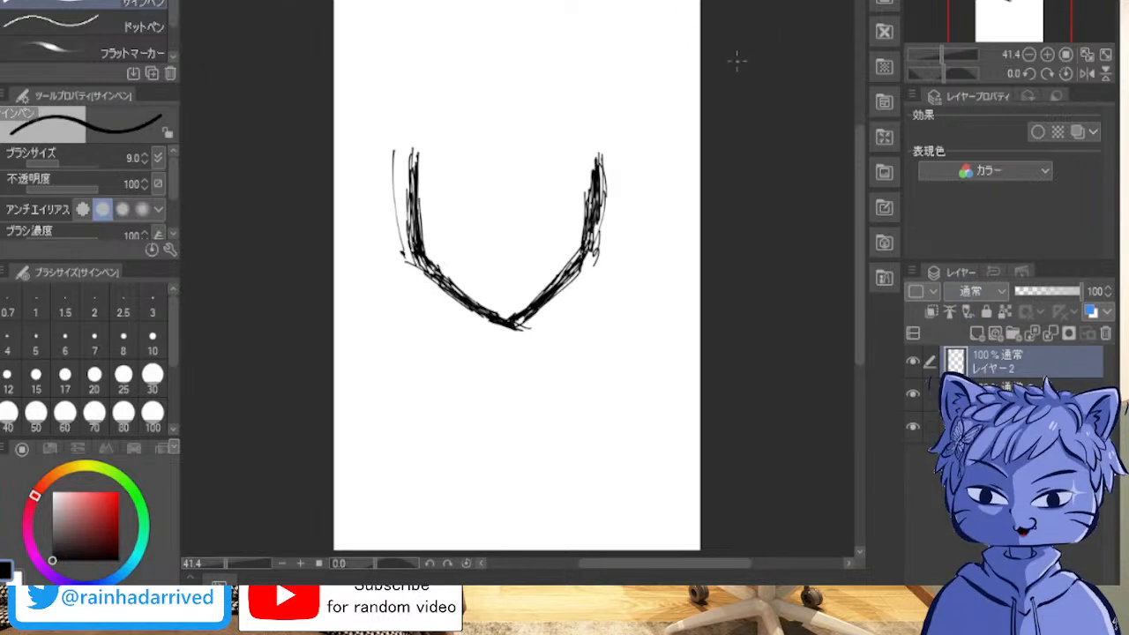
pyautogui.moveTo(460, 82)
pyautogui.mouseDown()
pyautogui.moveTo(431, 136)
pyautogui.moveTo(450, 355)
pyautogui.mouseUp()
pyautogui.moveTo(537, 78); pyautogui.dragTo(622, 356)
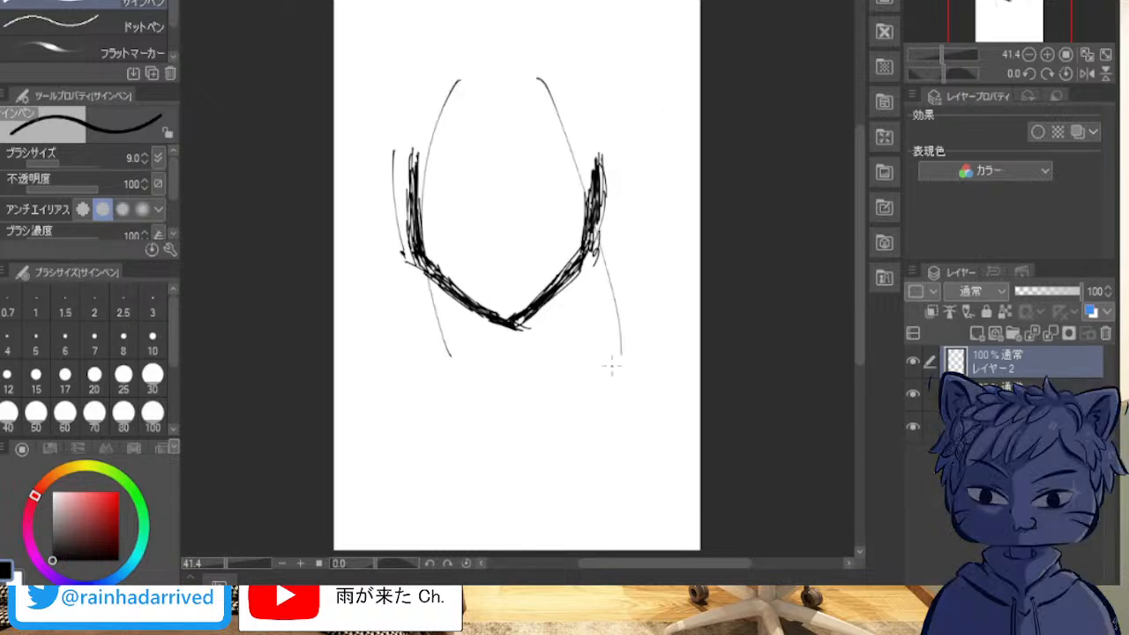
pyautogui.hotkey('ctrl', 'z')
pyautogui.hotkey('ctrl', 'z')
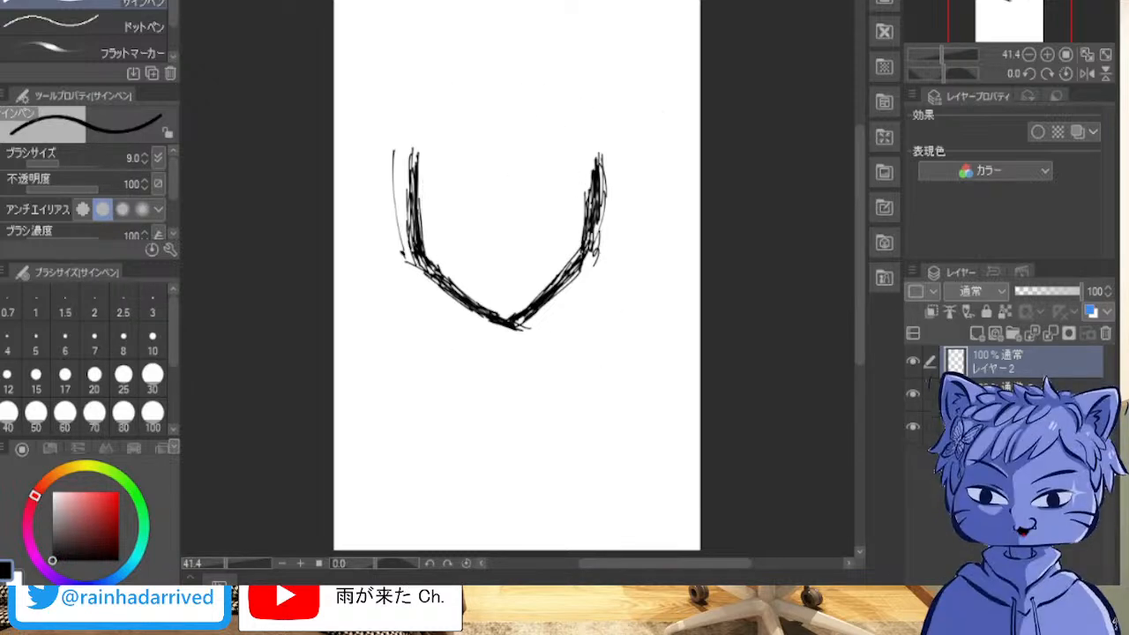
pyautogui.moveTo(438, 76); pyautogui.dragTo(415, 356)
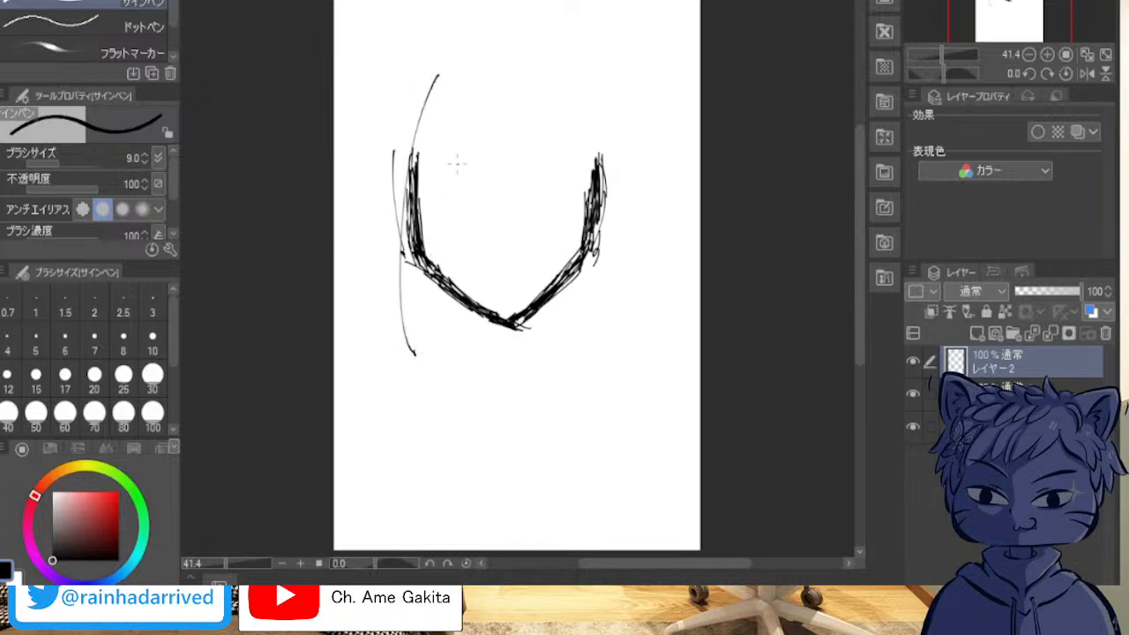
# Step: Try several long thin curves down the viewer's-right side of the face to match the opposite one, undoing each attempt
pyautogui.moveTo(558, 76); pyautogui.dragTo(586, 333)
pyautogui.hotkey('ctrl', 'z')
pyautogui.moveTo(565, 76)
pyautogui.mouseDown()
pyautogui.moveTo(578, 94)
pyautogui.moveTo(593, 340)
pyautogui.mouseUp()
pyautogui.hotkey('ctrl', 'z')
pyautogui.moveTo(561, 76); pyautogui.dragTo(593, 368)
pyautogui.hotkey('ctrl', 'z')
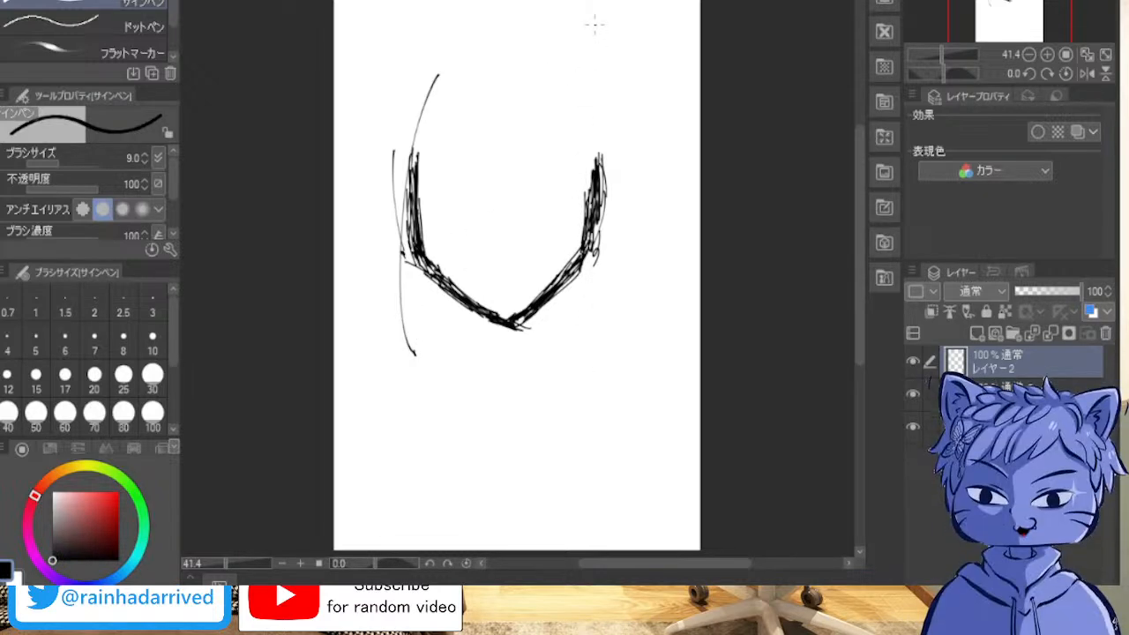
pyautogui.moveTo(534, 91)
pyautogui.mouseDown()
pyautogui.moveTo(574, 190)
pyautogui.moveTo(565, 386)
pyautogui.mouseUp()
pyautogui.hotkey('ctrl', 'z')
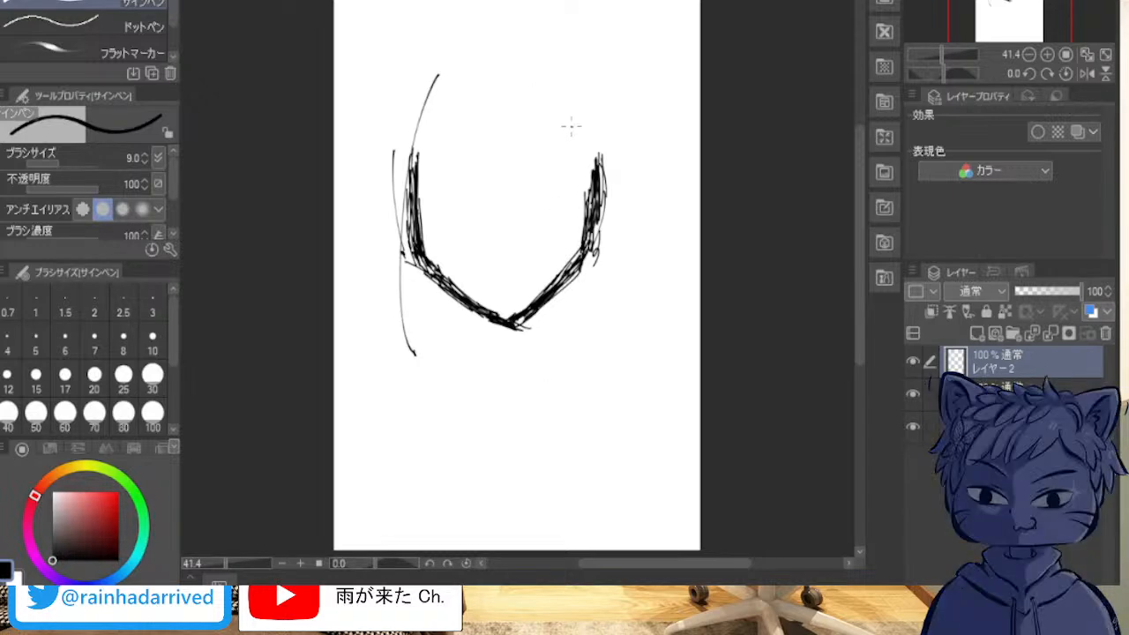
pyautogui.moveTo(554, 71); pyautogui.dragTo(576, 355)
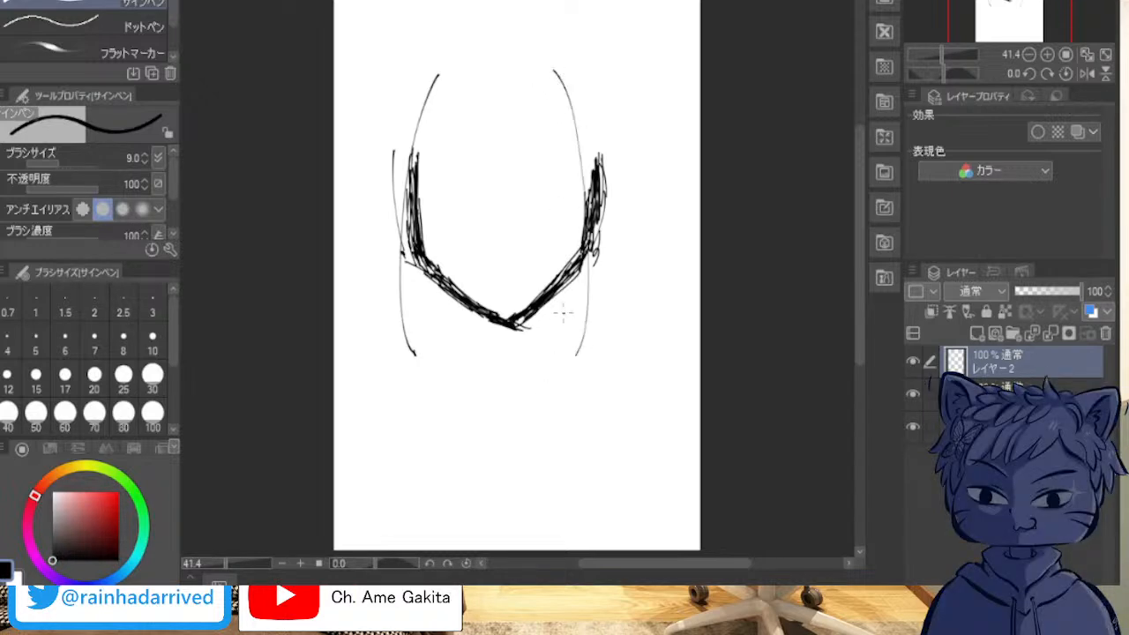
pyautogui.hotkey('ctrl', 'z')
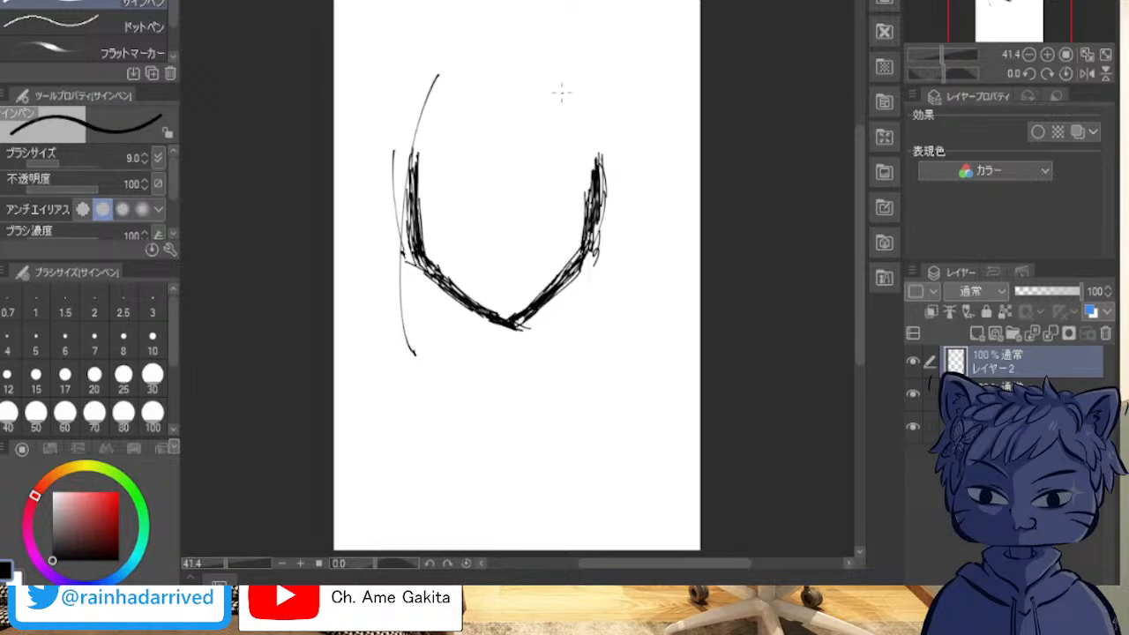
pyautogui.moveTo(555, 75); pyautogui.dragTo(580, 157)
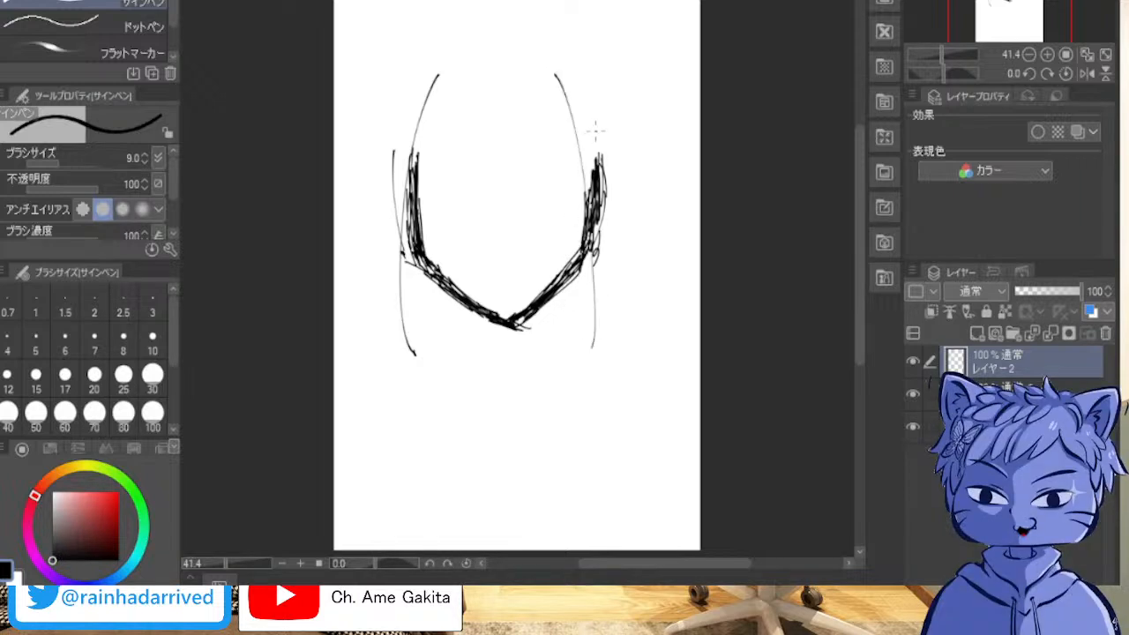
pyautogui.hotkey('ctrl', 'z')
# Step: Draw the long inner curve down the viewer's-right side of the face and sketch jagged hair tips at its lower end
pyautogui.moveTo(565, 83); pyautogui.dragTo(580, 385)
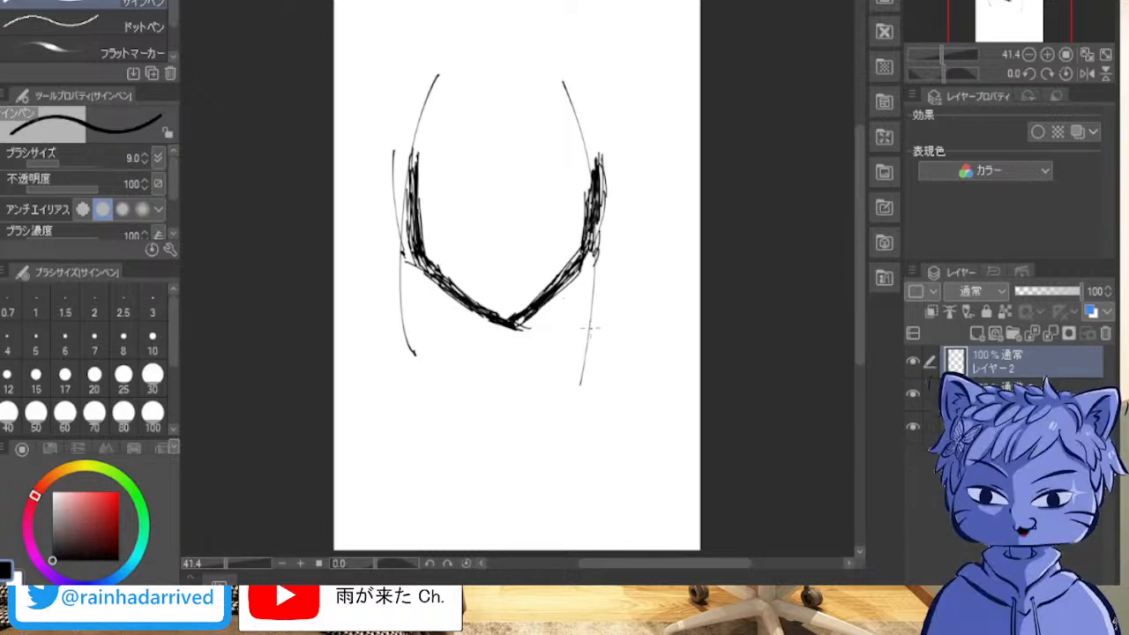
pyautogui.moveTo(593, 317); pyautogui.dragTo(569, 358)
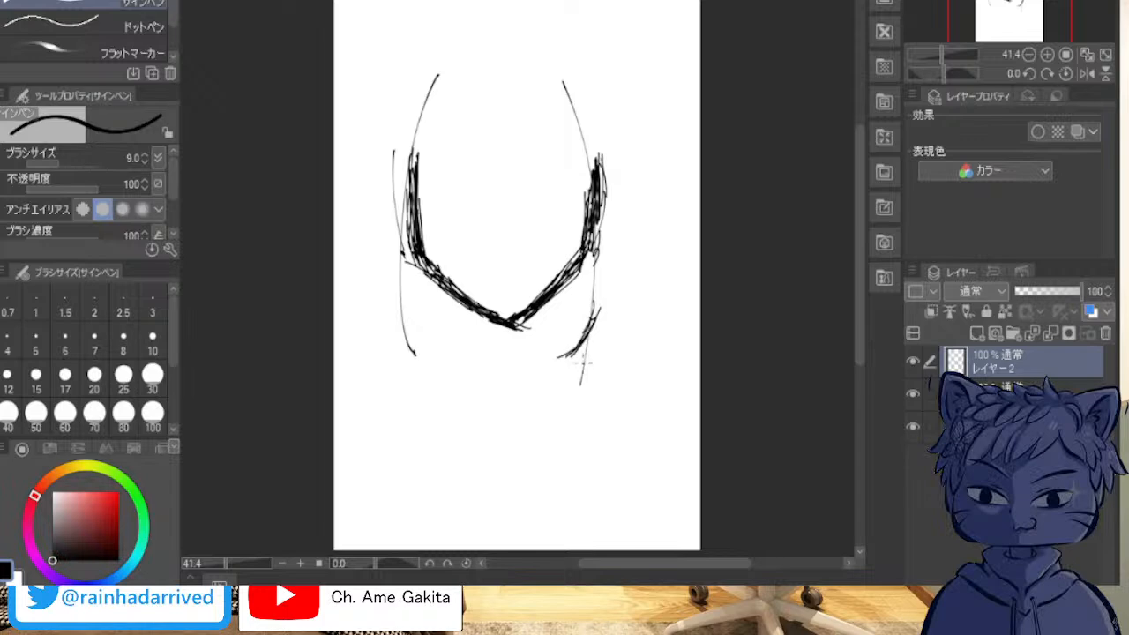
pyautogui.moveTo(609, 300)
pyautogui.mouseDown()
pyautogui.moveTo(594, 346)
pyautogui.moveTo(574, 366)
pyautogui.moveTo(605, 326)
pyautogui.moveTo(592, 356)
pyautogui.mouseUp()
pyautogui.moveTo(614, 337); pyautogui.dragTo(596, 359)
pyautogui.moveTo(628, 281)
pyautogui.mouseDown()
pyautogui.moveTo(621, 349)
pyautogui.moveTo(628, 274)
pyautogui.moveTo(570, 374)
pyautogui.mouseUp()
pyautogui.moveTo(605, 331)
pyautogui.mouseDown()
pyautogui.moveTo(577, 365)
pyautogui.moveTo(600, 339)
pyautogui.moveTo(585, 373)
pyautogui.mouseUp()
pyautogui.moveTo(628, 316); pyautogui.dragTo(591, 371)
pyautogui.moveTo(628, 297); pyautogui.dragTo(624, 270)
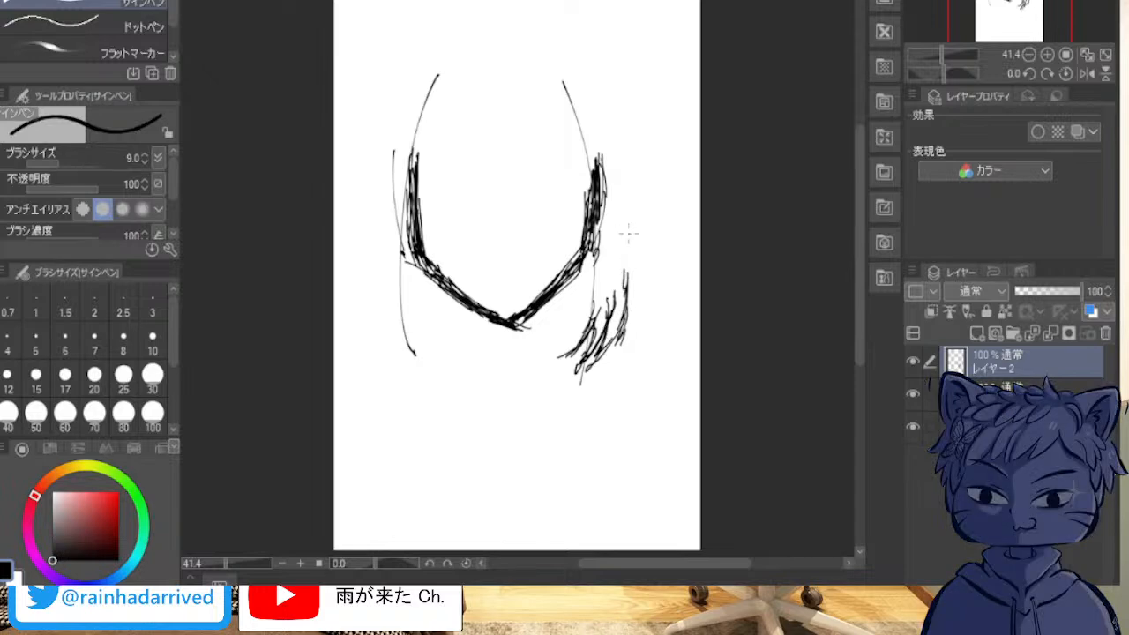
# Step: Sketch the outer edge of the viewer's-right side lock with overlapping strokes from above the cheek down to the hair tips
pyautogui.moveTo(581, 53); pyautogui.dragTo(608, 119)
pyautogui.moveTo(572, 63); pyautogui.dragTo(616, 173)
pyautogui.moveTo(597, 124); pyautogui.dragTo(613, 171)
pyautogui.moveTo(594, 96); pyautogui.dragTo(624, 287)
pyautogui.moveTo(624, 279); pyautogui.dragTo(615, 311)
pyautogui.moveTo(602, 157); pyautogui.dragTo(622, 268)
pyautogui.moveTo(593, 98); pyautogui.dragTo(615, 173)
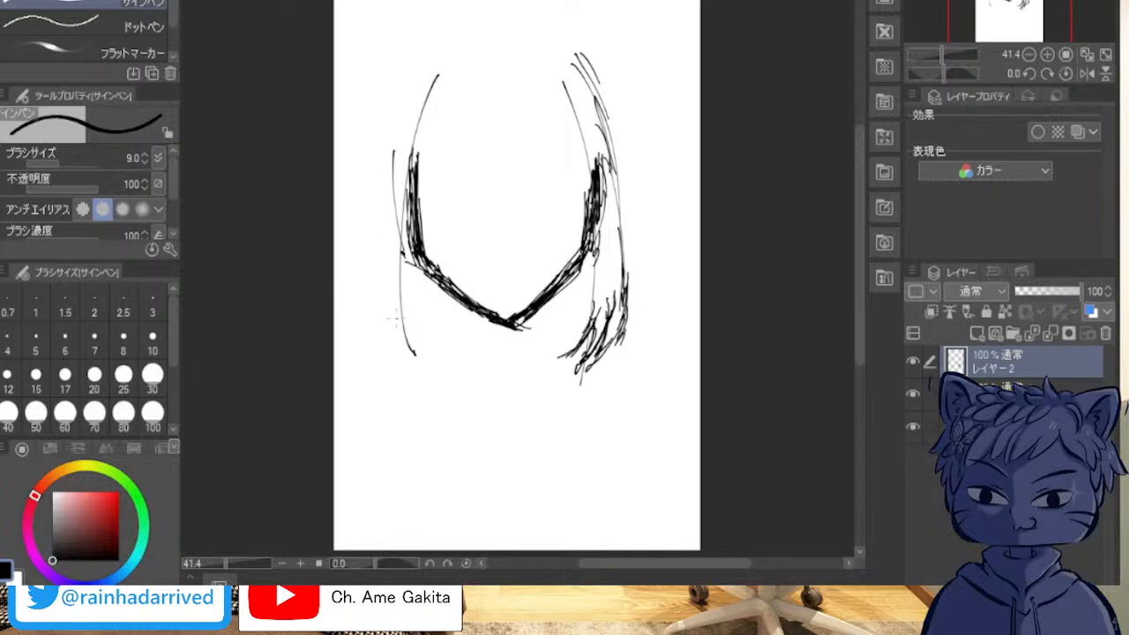
# Step: Sketch jagged hair tips at the lower end of the viewer's-left side lock
pyautogui.moveTo(404, 313)
pyautogui.mouseDown()
pyautogui.moveTo(427, 363)
pyautogui.moveTo(406, 345)
pyautogui.moveTo(432, 364)
pyautogui.moveTo(417, 354)
pyautogui.mouseUp()
pyautogui.moveTo(396, 322)
pyautogui.mouseDown()
pyautogui.moveTo(425, 376)
pyautogui.moveTo(411, 354)
pyautogui.mouseUp()
pyautogui.moveTo(390, 326)
pyautogui.mouseDown()
pyautogui.moveTo(404, 339)
pyautogui.moveTo(392, 371)
pyautogui.moveTo(406, 362)
pyautogui.moveTo(412, 374)
pyautogui.mouseUp()
pyautogui.moveTo(381, 317); pyautogui.dragTo(399, 362)
pyautogui.moveTo(389, 350); pyautogui.dragTo(404, 359)
# Step: Sketch the outer edge of the viewer's-left side lock with overlapping strokes between its tips and the temple
pyautogui.moveTo(383, 315)
pyautogui.mouseDown()
pyautogui.moveTo(396, 352)
pyautogui.moveTo(374, 188)
pyautogui.mouseUp()
pyautogui.moveTo(402, 82)
pyautogui.mouseDown()
pyautogui.moveTo(378, 296)
pyautogui.moveTo(386, 108)
pyautogui.mouseUp()
pyautogui.moveTo(408, 71); pyautogui.dragTo(385, 240)
pyautogui.moveTo(397, 127); pyautogui.dragTo(381, 247)
pyautogui.moveTo(420, 60)
pyautogui.mouseDown()
pyautogui.moveTo(398, 95)
pyautogui.moveTo(412, 80)
pyautogui.moveTo(401, 124)
pyautogui.mouseUp()
pyautogui.moveTo(407, 92); pyautogui.dragTo(394, 157)
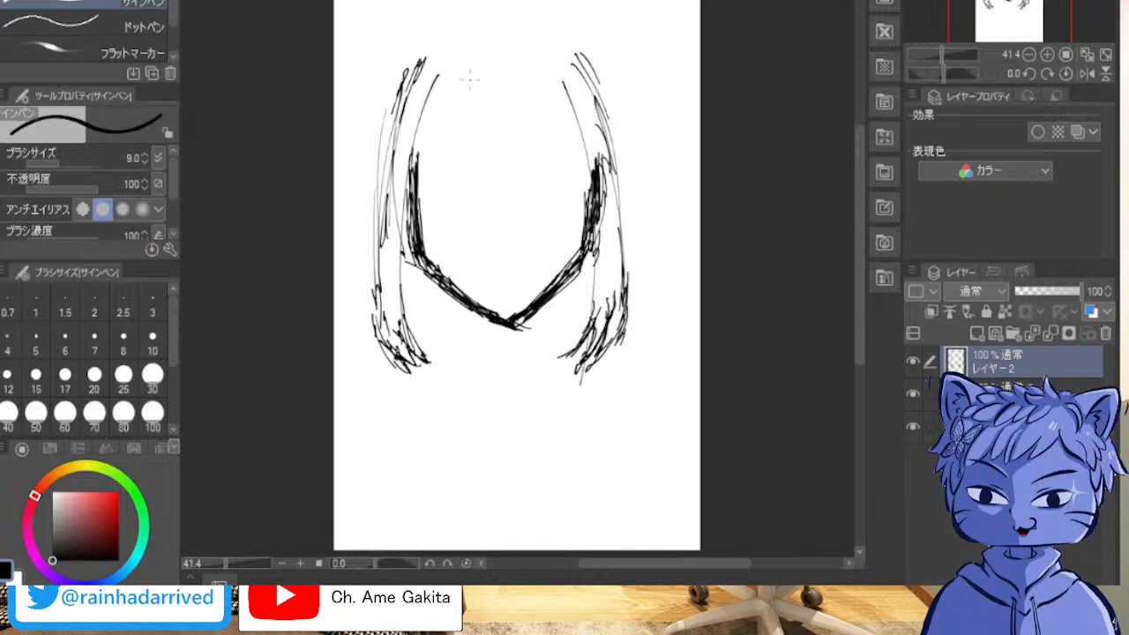
# Step: Sketch the viewer's-left part of the bangs as a slanting lock from the forehead down to the temple
pyautogui.moveTo(423, 124)
pyautogui.mouseDown()
pyautogui.moveTo(459, 81)
pyautogui.moveTo(416, 130)
pyautogui.mouseUp()
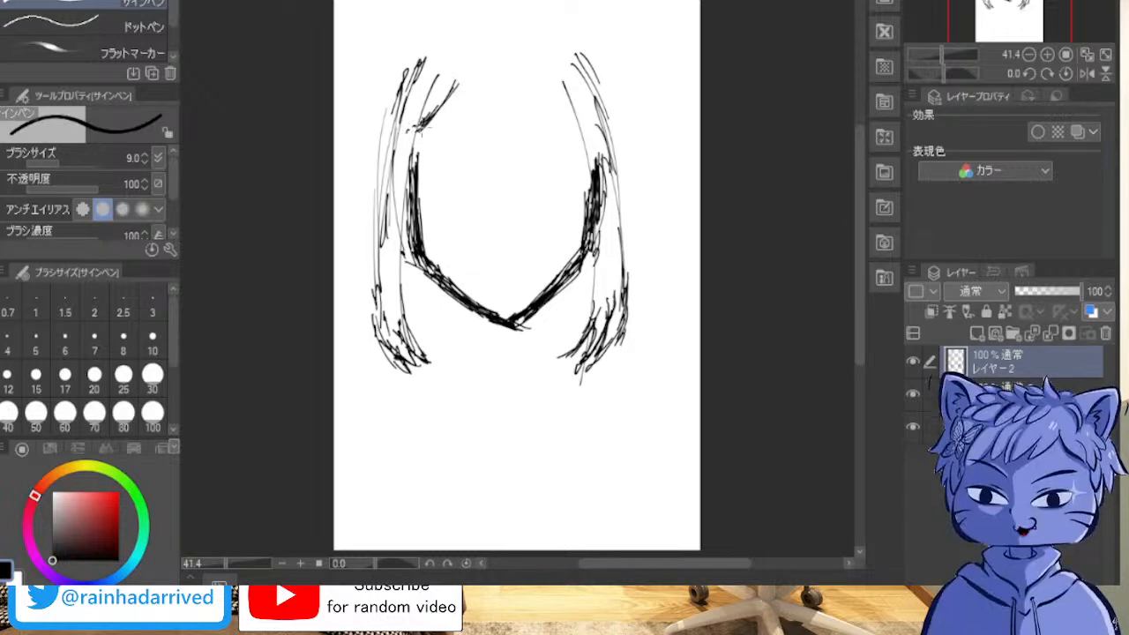
pyautogui.moveTo(434, 115)
pyautogui.mouseDown()
pyautogui.moveTo(415, 152)
pyautogui.moveTo(423, 157)
pyautogui.moveTo(437, 132)
pyautogui.mouseUp()
pyautogui.moveTo(467, 81)
pyautogui.mouseDown()
pyautogui.moveTo(442, 113)
pyautogui.moveTo(421, 167)
pyautogui.mouseUp()
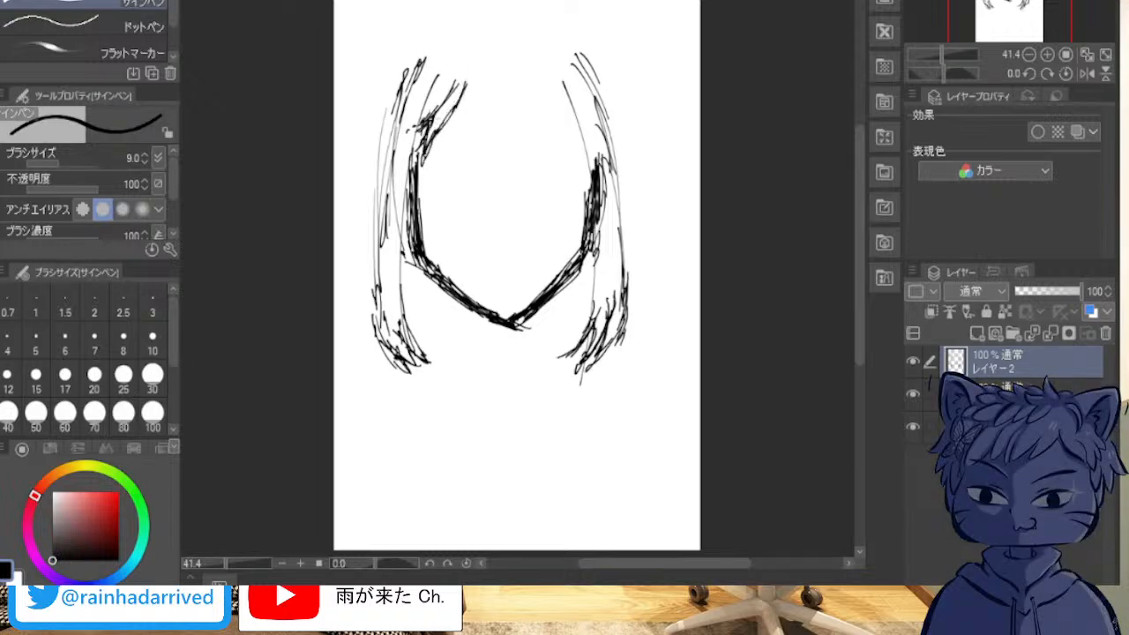
pyautogui.moveTo(471, 77)
pyautogui.mouseDown()
pyautogui.moveTo(457, 105)
pyautogui.moveTo(486, 55)
pyautogui.mouseUp()
pyautogui.moveTo(464, 97); pyautogui.dragTo(477, 74)
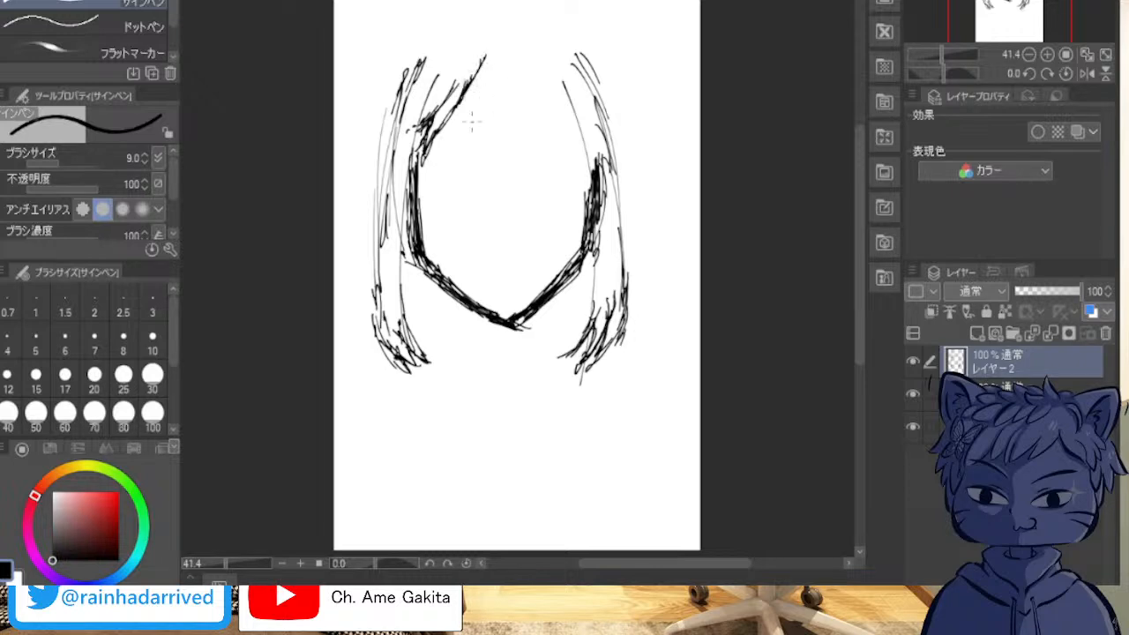
pyautogui.moveTo(475, 76); pyautogui.dragTo(465, 170)
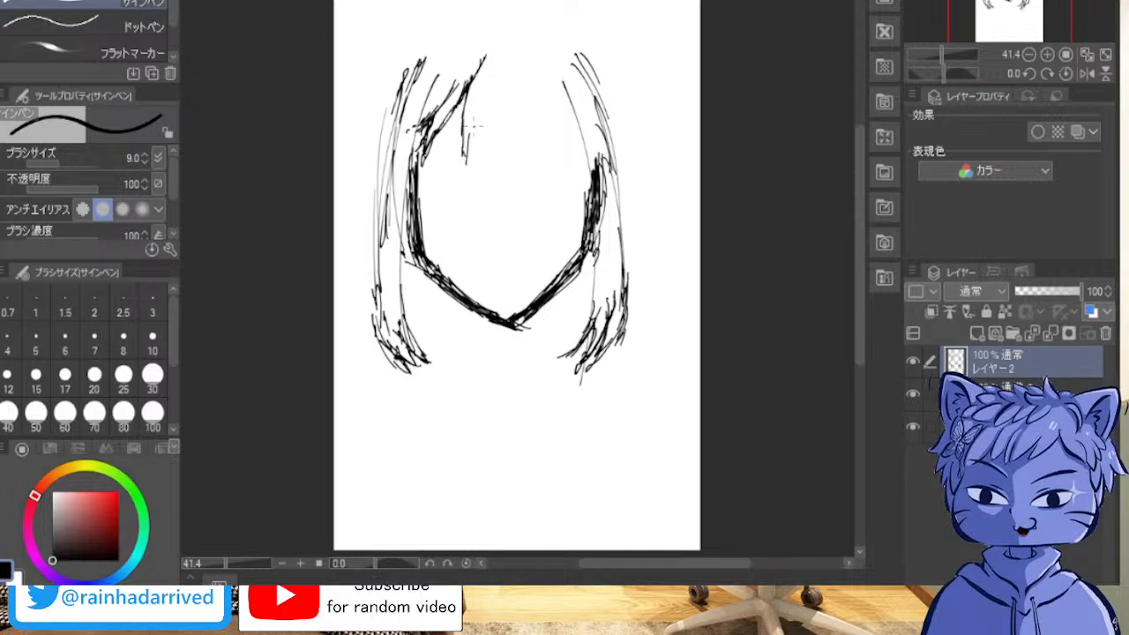
# Step: Sketch the pointed strands of the middle bangs across the forehead
pyautogui.moveTo(481, 106)
pyautogui.mouseDown()
pyautogui.moveTo(462, 163)
pyautogui.moveTo(483, 152)
pyautogui.mouseUp()
pyautogui.moveTo(496, 140); pyautogui.dragTo(490, 161)
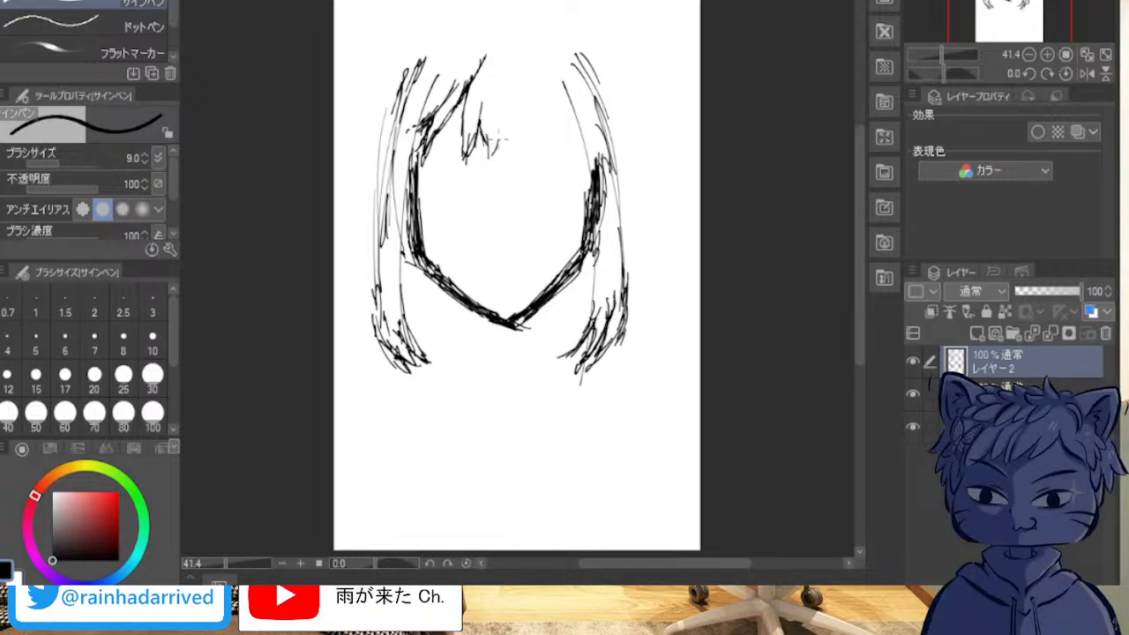
pyautogui.moveTo(503, 111); pyautogui.dragTo(499, 138)
pyautogui.moveTo(501, 88); pyautogui.dragTo(500, 101)
pyautogui.moveTo(508, 146); pyautogui.dragTo(507, 150)
pyautogui.moveTo(515, 77); pyautogui.dragTo(515, 162)
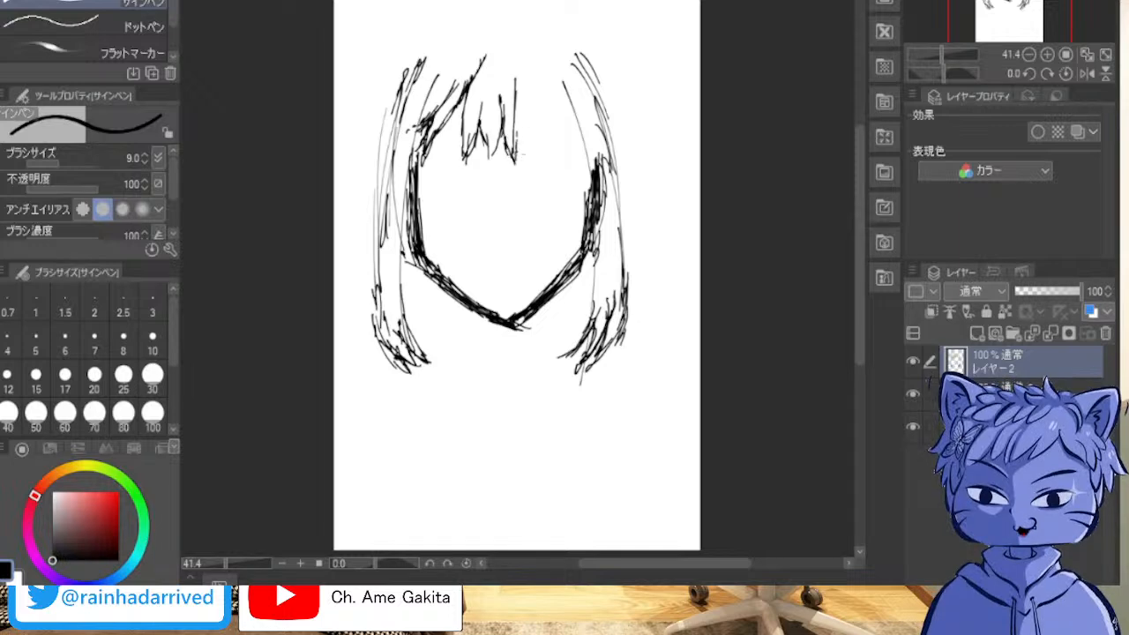
pyautogui.moveTo(518, 71); pyautogui.dragTo(521, 153)
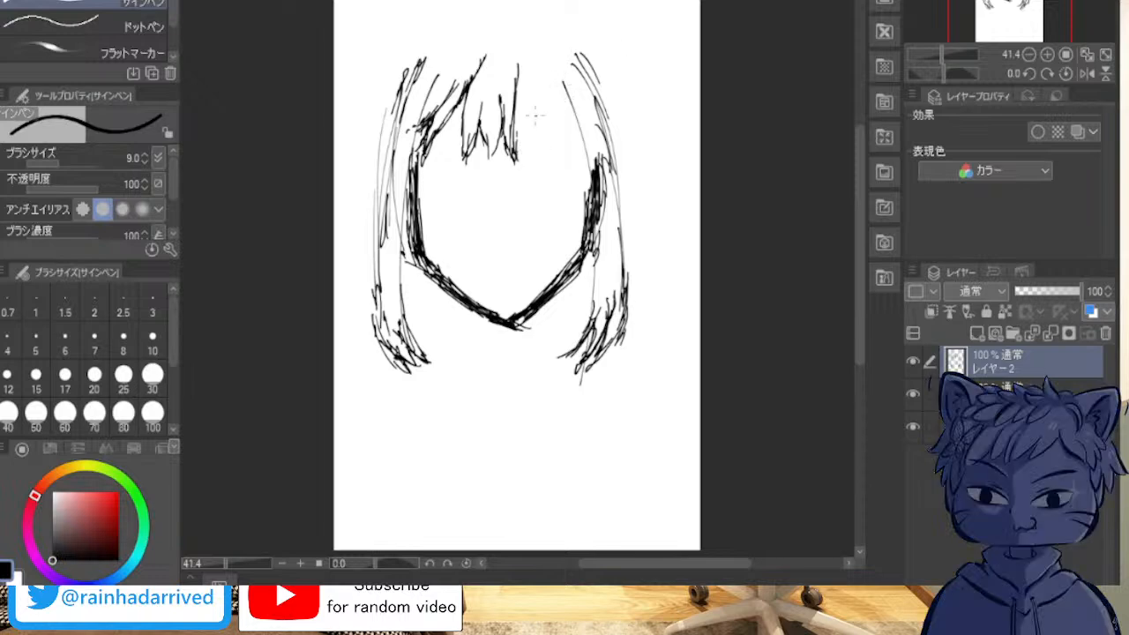
pyautogui.moveTo(528, 78)
pyautogui.mouseDown()
pyautogui.moveTo(529, 155)
pyautogui.moveTo(517, 159)
pyautogui.moveTo(526, 113)
pyautogui.moveTo(532, 132)
pyautogui.moveTo(517, 161)
pyautogui.mouseUp()
pyautogui.moveTo(528, 119); pyautogui.dragTo(531, 58)
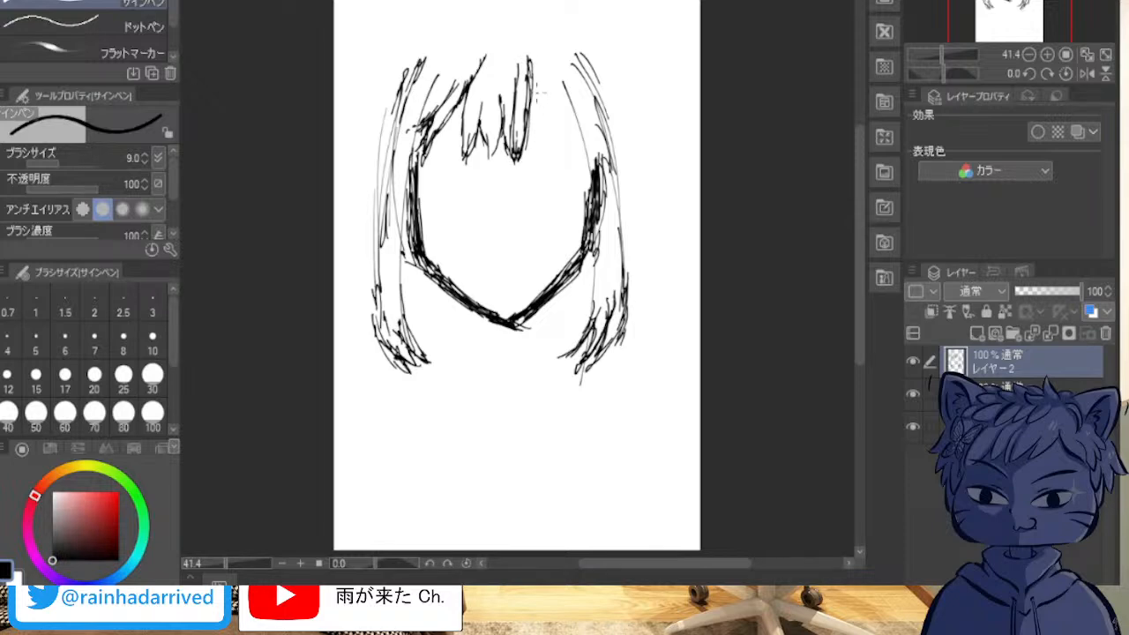
# Step: Sketch the viewer's-right bangs down to the temple and extend the viewer's-left bang line up to the hair parting
pyautogui.moveTo(533, 76); pyautogui.dragTo(558, 177)
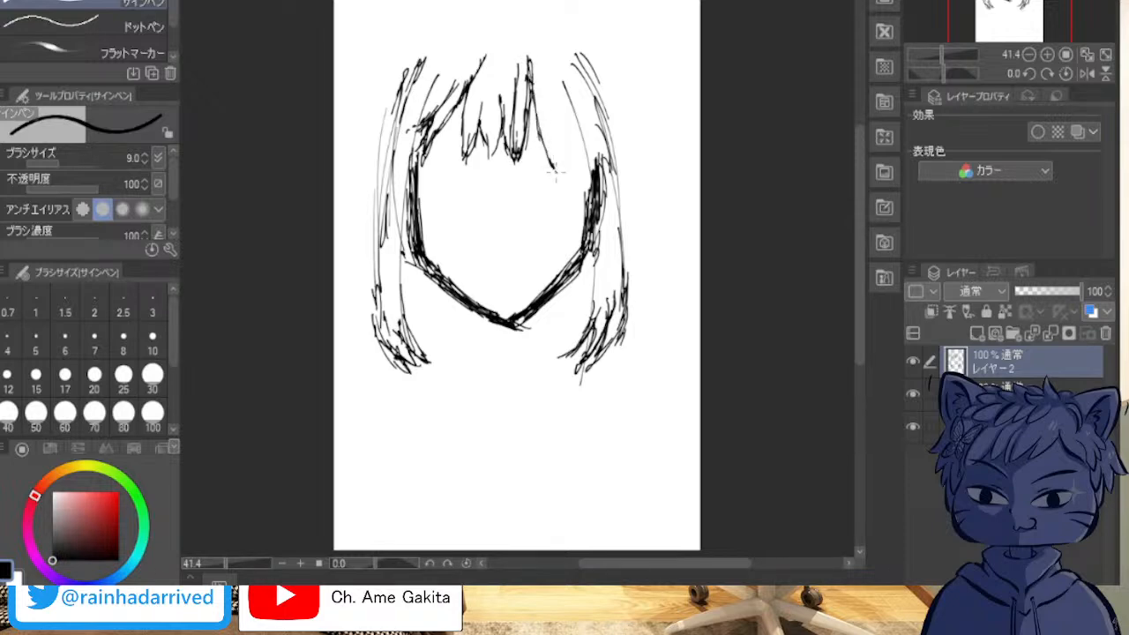
pyautogui.moveTo(549, 100); pyautogui.dragTo(559, 165)
pyautogui.moveTo(554, 122); pyautogui.dragTo(564, 175)
pyautogui.moveTo(550, 80); pyautogui.dragTo(579, 185)
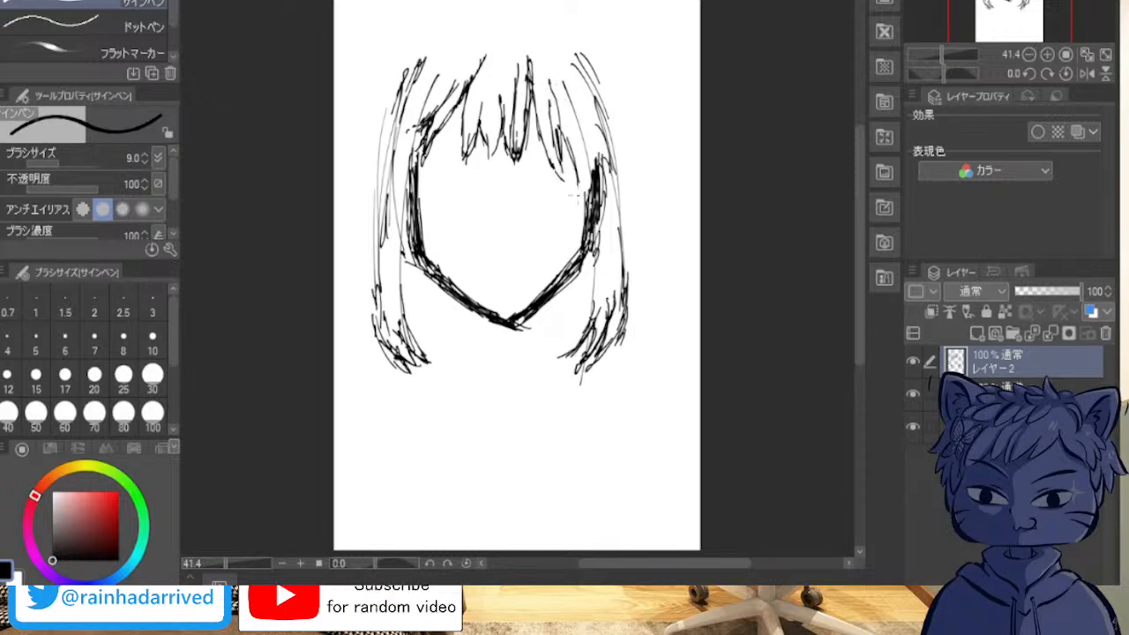
pyautogui.moveTo(583, 142); pyautogui.dragTo(584, 210)
pyautogui.moveTo(583, 163); pyautogui.dragTo(585, 190)
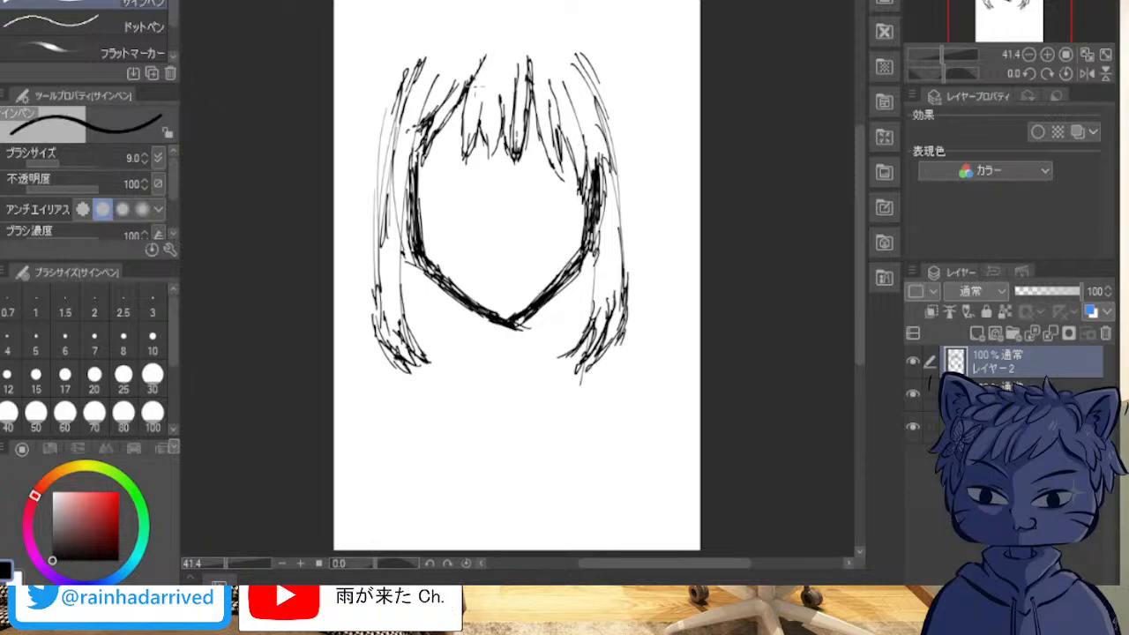
pyautogui.moveTo(469, 143); pyautogui.dragTo(475, 81)
pyautogui.moveTo(488, 34)
pyautogui.mouseDown()
pyautogui.moveTo(466, 116)
pyautogui.moveTo(488, 35)
pyautogui.moveTo(500, 32)
pyautogui.mouseUp()
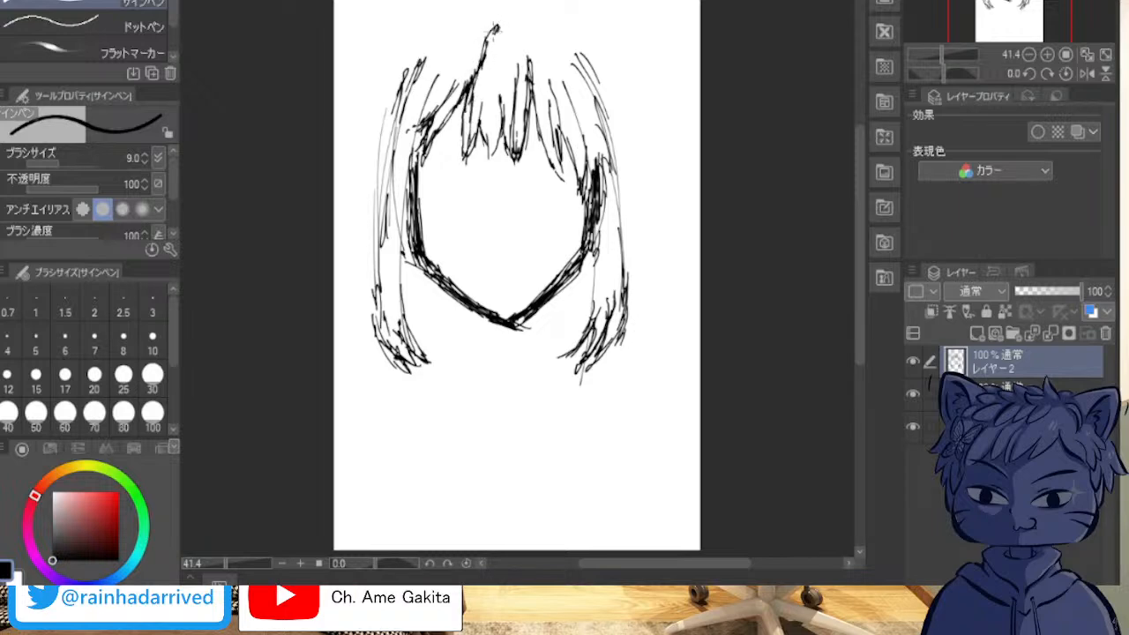
# Step: Draw the arc of the crown over the head and darken the hair outline down the viewer's-right side
pyautogui.moveTo(407, 71)
pyautogui.mouseDown()
pyautogui.moveTo(424, 43)
pyautogui.moveTo(500, 7)
pyautogui.moveTo(479, 10)
pyautogui.moveTo(593, 39)
pyautogui.moveTo(612, 86)
pyautogui.moveTo(608, 120)
pyautogui.moveTo(600, 113)
pyautogui.mouseUp()
pyautogui.moveTo(612, 65); pyautogui.dragTo(606, 104)
pyautogui.moveTo(565, 23)
pyautogui.mouseDown()
pyautogui.moveTo(586, 58)
pyautogui.moveTo(610, 48)
pyautogui.mouseUp()
pyautogui.moveTo(603, 44)
pyautogui.mouseDown()
pyautogui.moveTo(618, 118)
pyautogui.moveTo(618, 78)
pyautogui.mouseUp()
pyautogui.moveTo(610, 80); pyautogui.dragTo(623, 116)
pyautogui.moveTo(609, 93)
pyautogui.mouseDown()
pyautogui.moveTo(588, 106)
pyautogui.moveTo(611, 109)
pyautogui.mouseUp()
pyautogui.moveTo(607, 104); pyautogui.dragTo(627, 133)
pyautogui.moveTo(616, 99); pyautogui.dragTo(628, 150)
pyautogui.moveTo(611, 64); pyautogui.dragTo(618, 87)
pyautogui.moveTo(618, 91); pyautogui.dragTo(621, 132)
# Step: Reinforce the upper crown outline with short overlapping strokes toward the viewer's right
pyautogui.moveTo(568, 23); pyautogui.dragTo(588, 52)
pyautogui.moveTo(567, 25); pyautogui.dragTo(579, 47)
pyautogui.moveTo(543, 18)
pyautogui.mouseDown()
pyautogui.moveTo(564, 28)
pyautogui.moveTo(556, 32)
pyautogui.mouseUp()
pyautogui.moveTo(533, 9); pyautogui.dragTo(552, 25)
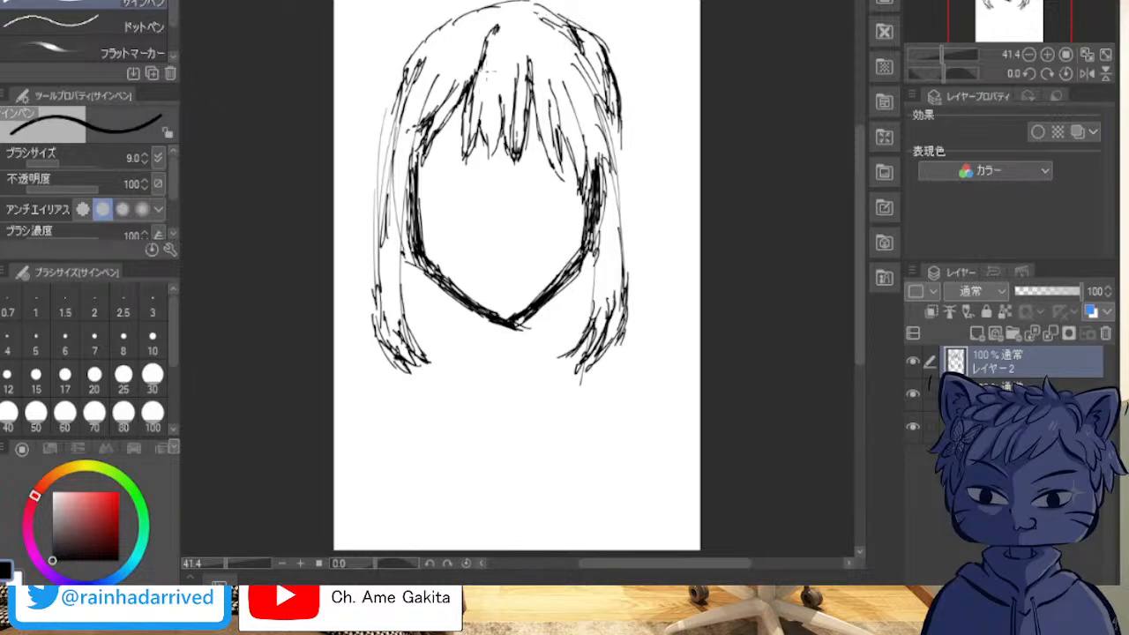
pyautogui.moveTo(556, 27)
pyautogui.mouseDown()
pyautogui.moveTo(519, 22)
pyautogui.moveTo(445, 46)
pyautogui.moveTo(457, 23)
pyautogui.moveTo(535, 5)
pyautogui.mouseUp()
pyautogui.moveTo(597, 39)
pyautogui.mouseDown()
pyautogui.moveTo(514, 15)
pyautogui.moveTo(423, 49)
pyautogui.moveTo(407, 80)
pyautogui.moveTo(558, 29)
pyautogui.mouseUp()
# Step: Sketch a pigtail hanging from the viewer's-left side of the crown, ending in jagged tips beside the cheek
pyautogui.moveTo(447, 37)
pyautogui.mouseDown()
pyautogui.moveTo(408, 36)
pyautogui.moveTo(362, 110)
pyautogui.mouseUp()
pyautogui.moveTo(388, 54); pyautogui.dragTo(363, 116)
pyautogui.moveTo(383, 78); pyautogui.dragTo(352, 137)
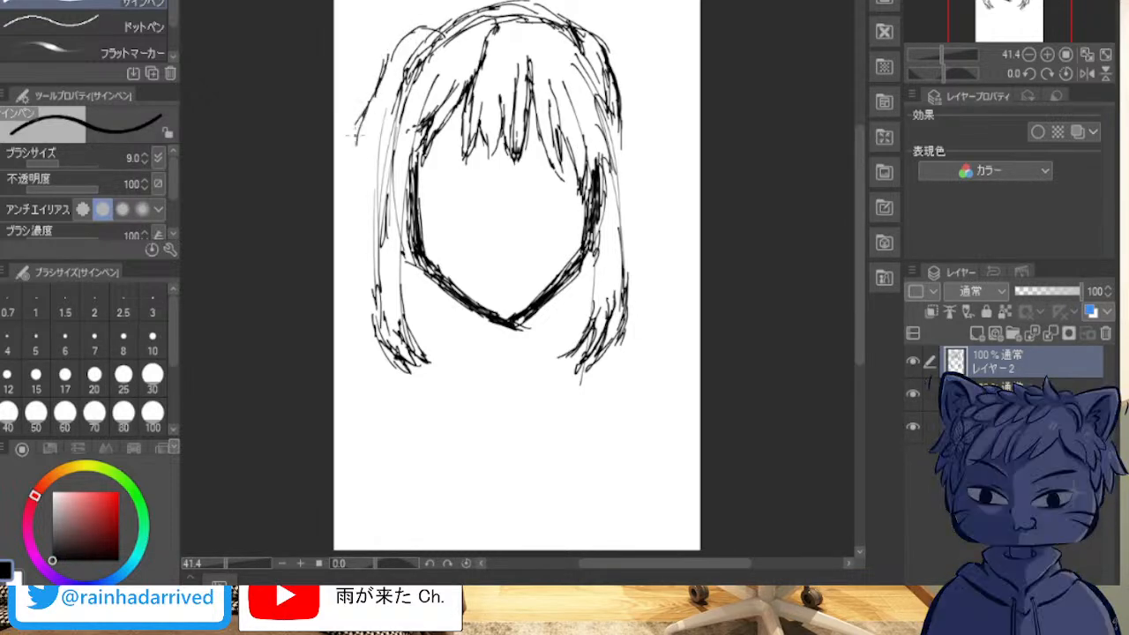
pyautogui.moveTo(443, 38)
pyautogui.mouseDown()
pyautogui.moveTo(394, 36)
pyautogui.moveTo(374, 76)
pyautogui.mouseUp()
pyautogui.moveTo(387, 50)
pyautogui.mouseDown()
pyautogui.moveTo(370, 94)
pyautogui.moveTo(377, 86)
pyautogui.mouseUp()
pyautogui.moveTo(443, 36); pyautogui.dragTo(381, 55)
pyautogui.moveTo(394, 49)
pyautogui.mouseDown()
pyautogui.moveTo(380, 96)
pyautogui.moveTo(353, 125)
pyautogui.moveTo(344, 219)
pyautogui.mouseUp()
pyautogui.moveTo(351, 201); pyautogui.dragTo(340, 256)
pyautogui.moveTo(376, 217); pyautogui.dragTo(359, 254)
pyautogui.moveTo(362, 245); pyautogui.dragTo(350, 259)
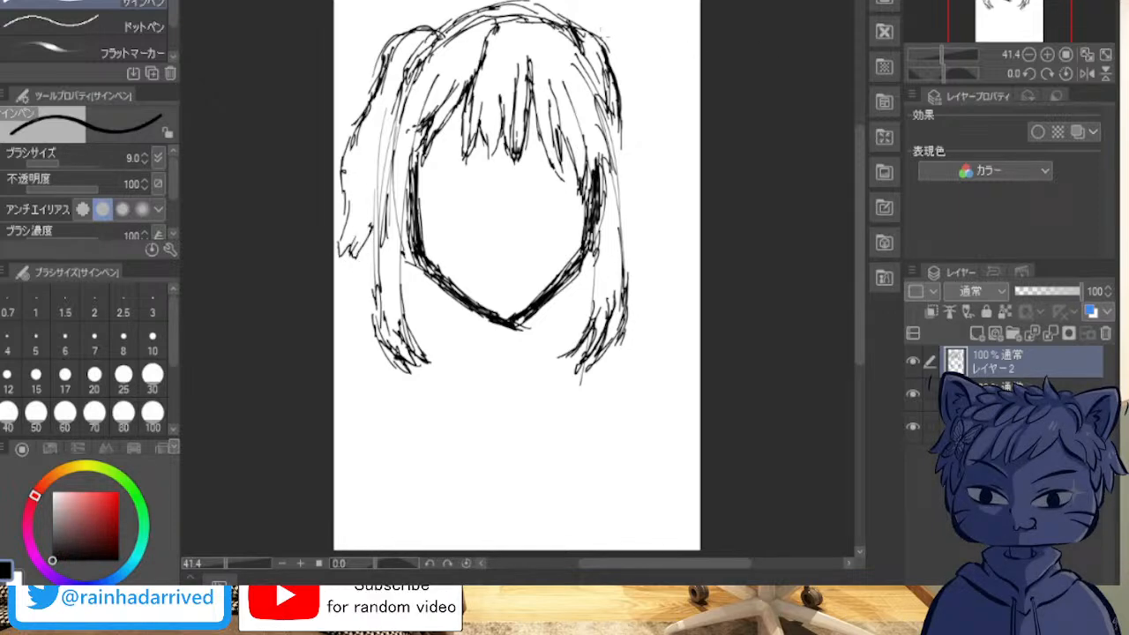
# Step: Sketch a matching pigtail with jagged tips on the viewer's-right side and touch up the viewer's-left side lock's end
pyautogui.moveTo(604, 39); pyautogui.dragTo(634, 88)
pyautogui.moveTo(596, 34); pyautogui.dragTo(635, 62)
pyautogui.moveTo(621, 49); pyautogui.dragTo(647, 122)
pyautogui.moveTo(588, 30)
pyautogui.mouseDown()
pyautogui.moveTo(616, 50)
pyautogui.moveTo(655, 135)
pyautogui.moveTo(660, 222)
pyautogui.moveTo(622, 190)
pyautogui.mouseUp()
pyautogui.moveTo(601, 58)
pyautogui.mouseDown()
pyautogui.moveTo(640, 162)
pyautogui.moveTo(627, 212)
pyautogui.moveTo(636, 257)
pyautogui.mouseUp()
pyautogui.moveTo(626, 208); pyautogui.dragTo(630, 251)
pyautogui.moveTo(635, 213)
pyautogui.mouseDown()
pyautogui.moveTo(648, 245)
pyautogui.moveTo(658, 235)
pyautogui.mouseUp()
pyautogui.moveTo(662, 127); pyautogui.dragTo(662, 252)
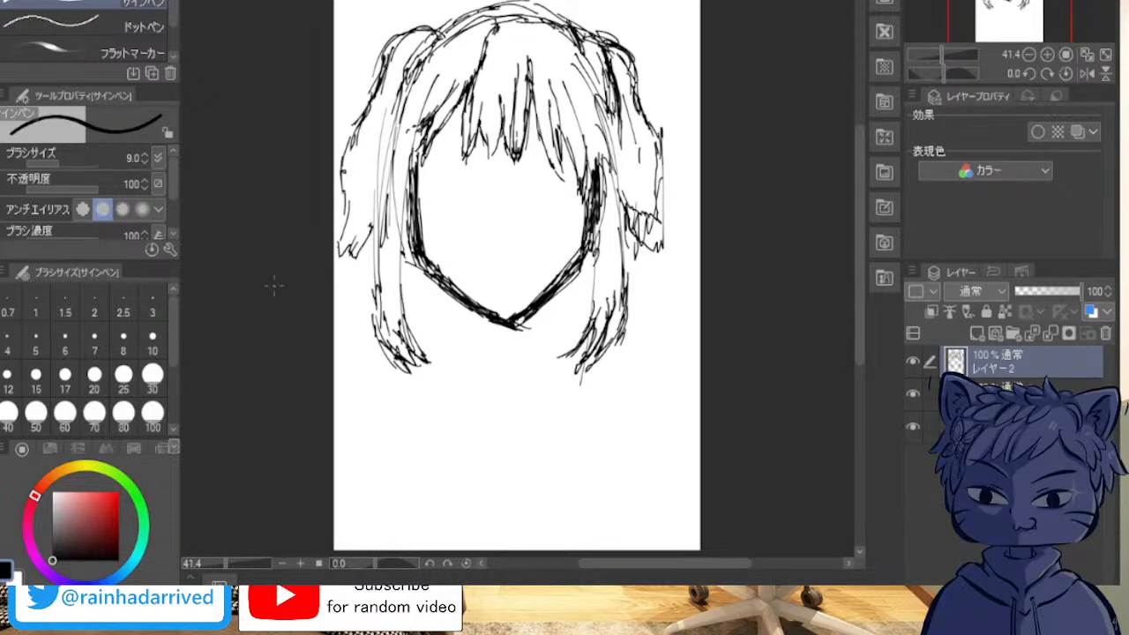
pyautogui.moveTo(377, 347); pyautogui.dragTo(374, 360)
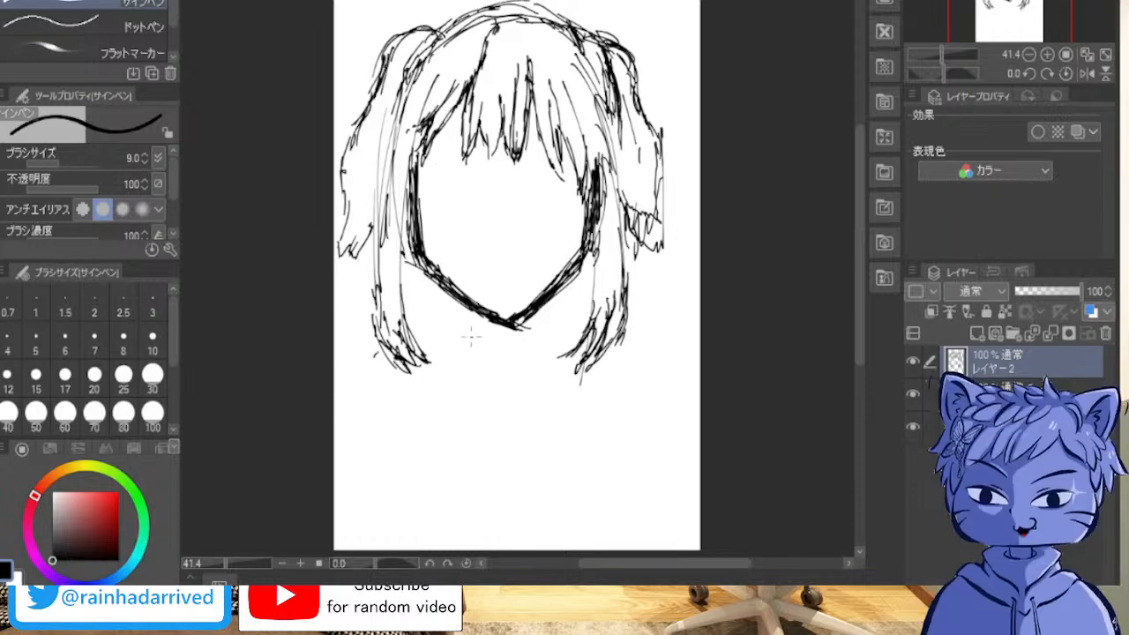
# Step: Sketch both sides of the neck below the chin and the start of the collar beside it
pyautogui.moveTo(480, 319); pyautogui.dragTo(475, 353)
pyautogui.moveTo(478, 323); pyautogui.dragTo(451, 399)
pyautogui.moveTo(540, 307); pyautogui.dragTo(546, 393)
pyautogui.moveTo(532, 315)
pyautogui.mouseDown()
pyautogui.moveTo(545, 355)
pyautogui.moveTo(527, 362)
pyautogui.moveTo(556, 388)
pyautogui.moveTo(535, 328)
pyautogui.moveTo(473, 344)
pyautogui.moveTo(461, 367)
pyautogui.mouseUp()
pyautogui.moveTo(482, 328)
pyautogui.mouseDown()
pyautogui.moveTo(460, 381)
pyautogui.moveTo(469, 408)
pyautogui.mouseUp()
# Step: Sketch the V-shaped collar meeting below the neck, with a short vertical line under its point
pyautogui.moveTo(459, 344)
pyautogui.mouseDown()
pyautogui.moveTo(450, 395)
pyautogui.moveTo(494, 441)
pyautogui.mouseUp()
pyautogui.moveTo(547, 342)
pyautogui.mouseDown()
pyautogui.moveTo(568, 365)
pyautogui.moveTo(514, 457)
pyautogui.mouseUp()
pyautogui.moveTo(535, 410); pyautogui.dragTo(501, 457)
pyautogui.moveTo(514, 440)
pyautogui.mouseDown()
pyautogui.moveTo(491, 466)
pyautogui.moveTo(508, 460)
pyautogui.moveTo(500, 512)
pyautogui.mouseUp()
pyautogui.moveTo(456, 354)
pyautogui.mouseDown()
pyautogui.moveTo(453, 383)
pyautogui.moveTo(492, 456)
pyautogui.moveTo(501, 453)
pyautogui.mouseUp()
pyautogui.moveTo(566, 386); pyautogui.dragTo(524, 443)
pyautogui.moveTo(553, 406); pyautogui.dragTo(513, 457)
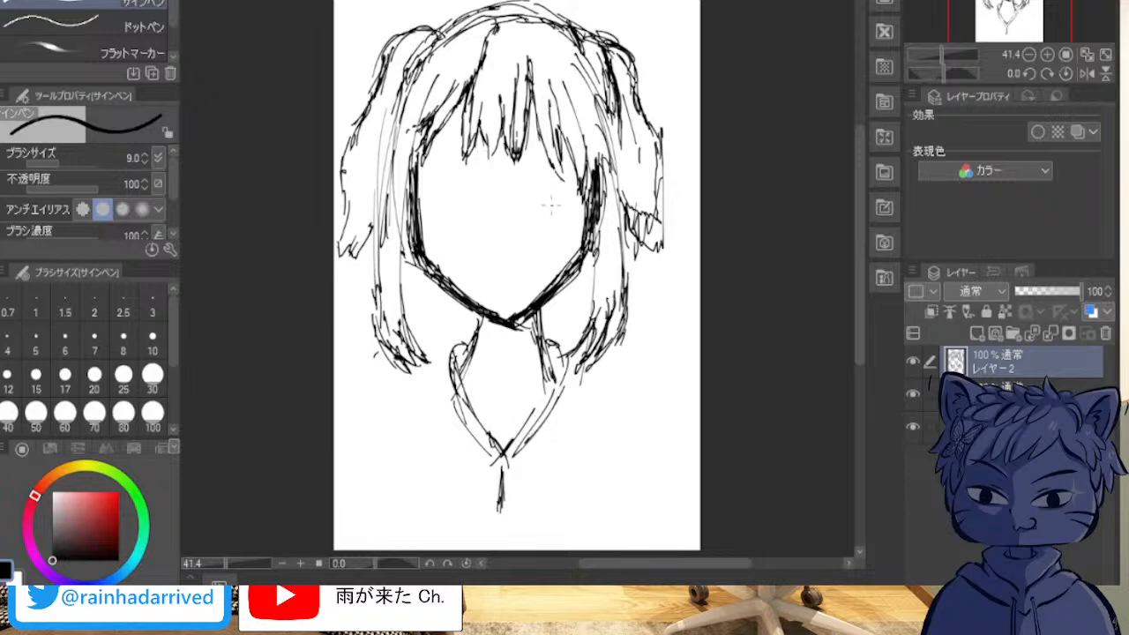
# Step: Sketch the upper lash lines, the short arcs above them and the lower eyelids of both eyes
pyautogui.moveTo(529, 187)
pyautogui.mouseDown()
pyautogui.moveTo(549, 172)
pyautogui.moveTo(575, 183)
pyautogui.moveTo(554, 171)
pyautogui.moveTo(582, 179)
pyautogui.mouseUp()
pyautogui.moveTo(528, 188)
pyautogui.mouseDown()
pyautogui.moveTo(565, 169)
pyautogui.moveTo(581, 183)
pyautogui.moveTo(533, 183)
pyautogui.moveTo(576, 179)
pyautogui.mouseUp()
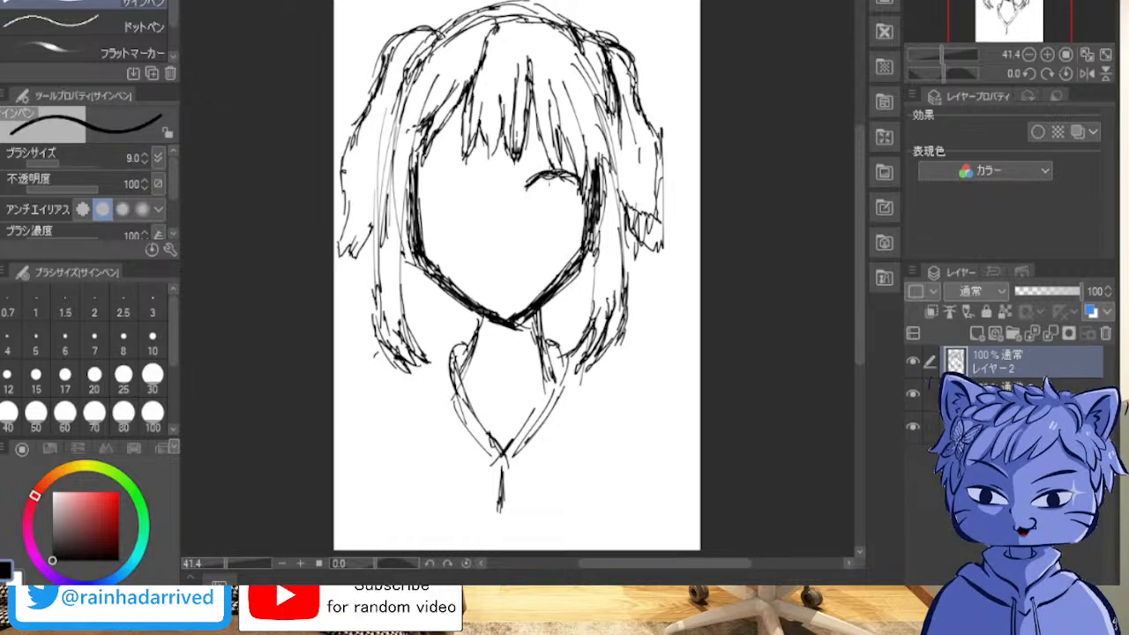
pyautogui.moveTo(454, 180)
pyautogui.mouseDown()
pyautogui.moveTo(473, 181)
pyautogui.moveTo(450, 173)
pyautogui.moveTo(429, 187)
pyautogui.moveTo(436, 175)
pyautogui.mouseUp()
pyautogui.moveTo(422, 190); pyautogui.dragTo(473, 180)
pyautogui.moveTo(422, 195)
pyautogui.mouseDown()
pyautogui.moveTo(472, 180)
pyautogui.moveTo(432, 167)
pyautogui.mouseUp()
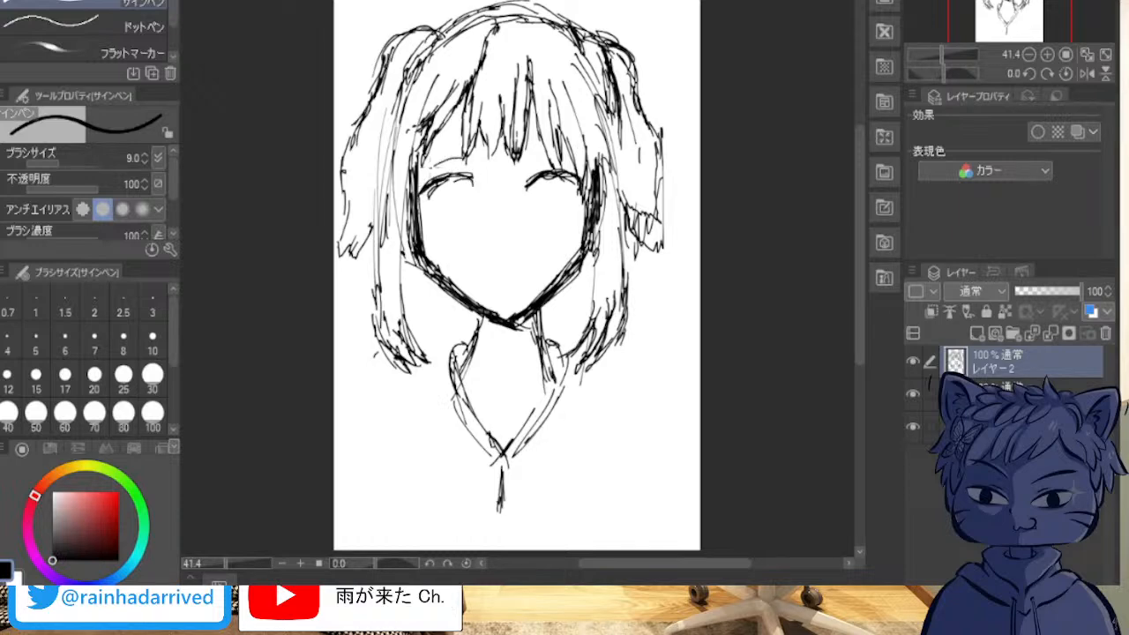
pyautogui.moveTo(540, 154); pyautogui.dragTo(585, 165)
pyautogui.moveTo(415, 196)
pyautogui.mouseDown()
pyautogui.moveTo(436, 177)
pyautogui.moveTo(427, 205)
pyautogui.moveTo(460, 216)
pyautogui.moveTo(441, 216)
pyautogui.mouseUp()
pyautogui.moveTo(591, 192); pyautogui.dragTo(558, 214)
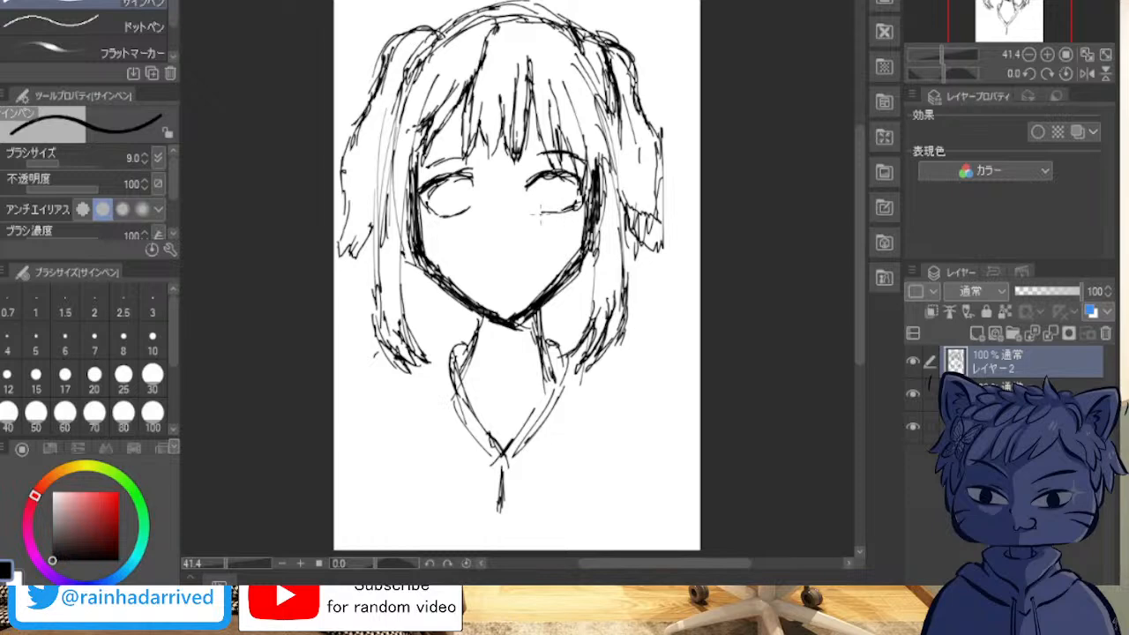
# Step: Draw round irises in both eyes and add pupil detail to the viewer's-right eye
pyautogui.moveTo(448, 183); pyautogui.dragTo(444, 212)
pyautogui.moveTo(564, 177); pyautogui.dragTo(556, 208)
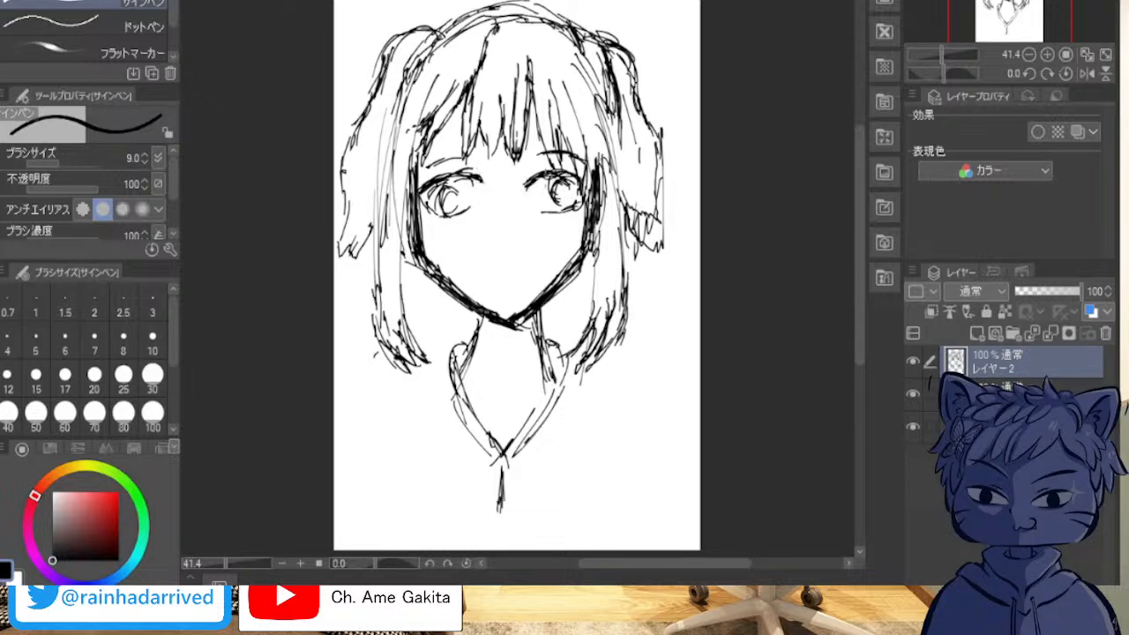
pyautogui.moveTo(548, 174); pyautogui.dragTo(540, 195)
pyautogui.moveTo(546, 180); pyautogui.dragTo(561, 205)
pyautogui.moveTo(553, 196); pyautogui.dragTo(546, 209)
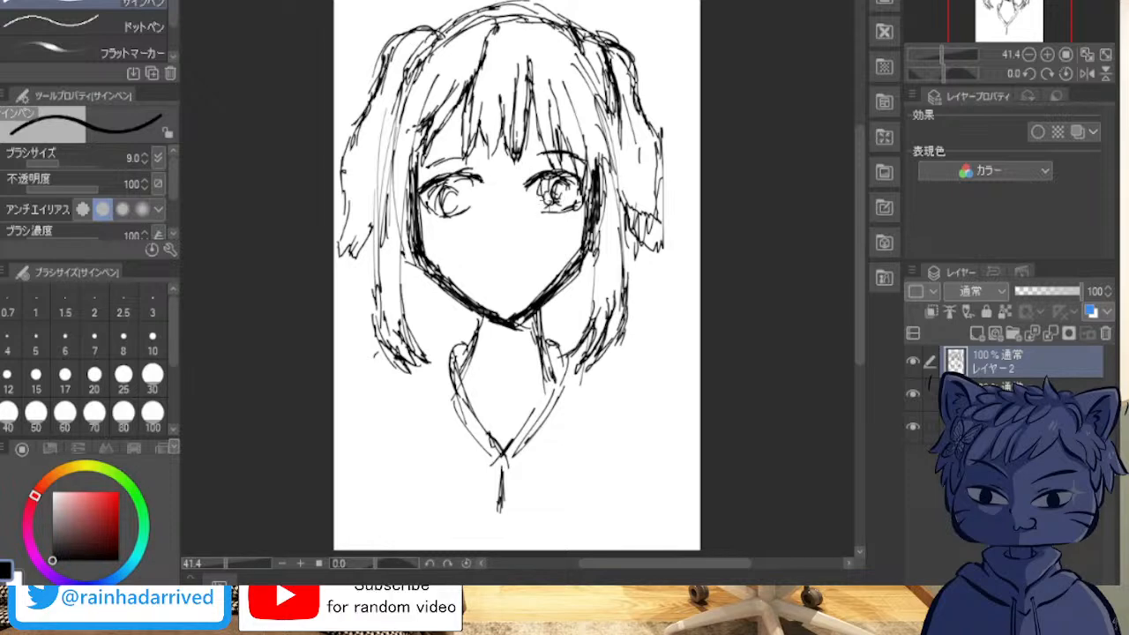
# Step: Refine the viewer's-left iris and both brow and lash lines, and add a small nose and a slight smile
pyautogui.moveTo(448, 188)
pyautogui.mouseDown()
pyautogui.moveTo(468, 213)
pyautogui.moveTo(482, 158)
pyautogui.moveTo(417, 172)
pyautogui.mouseUp()
pyautogui.moveTo(475, 164)
pyautogui.mouseDown()
pyautogui.moveTo(487, 154)
pyautogui.moveTo(553, 177)
pyautogui.mouseUp()
pyautogui.moveTo(542, 173); pyautogui.dragTo(551, 183)
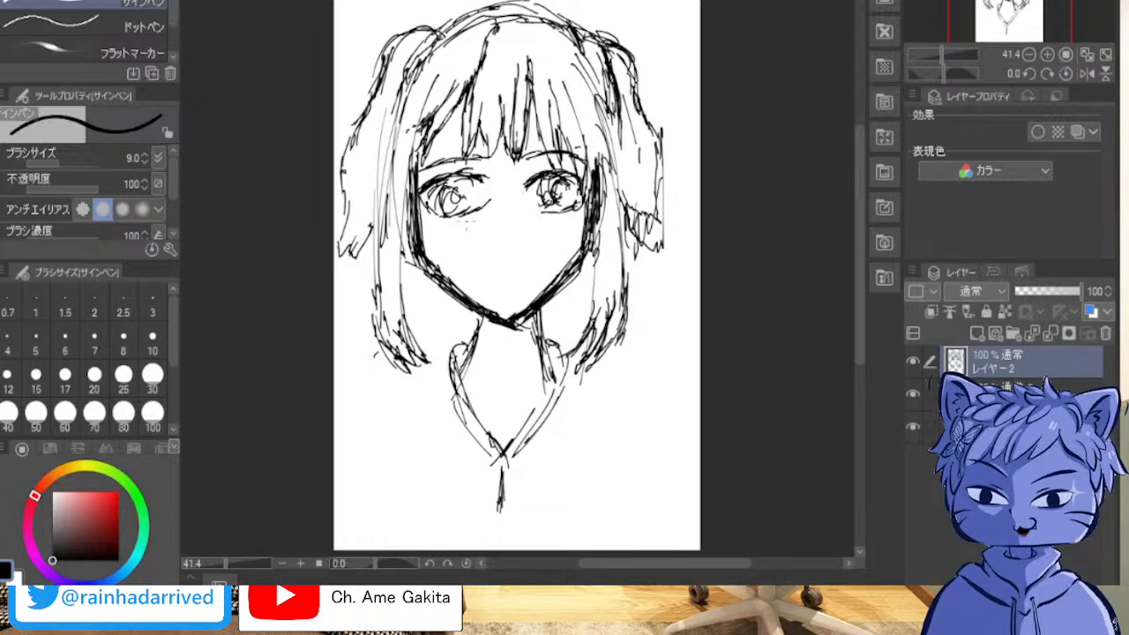
pyautogui.moveTo(531, 187)
pyautogui.mouseDown()
pyautogui.moveTo(548, 174)
pyautogui.moveTo(541, 209)
pyautogui.moveTo(504, 240)
pyautogui.mouseUp()
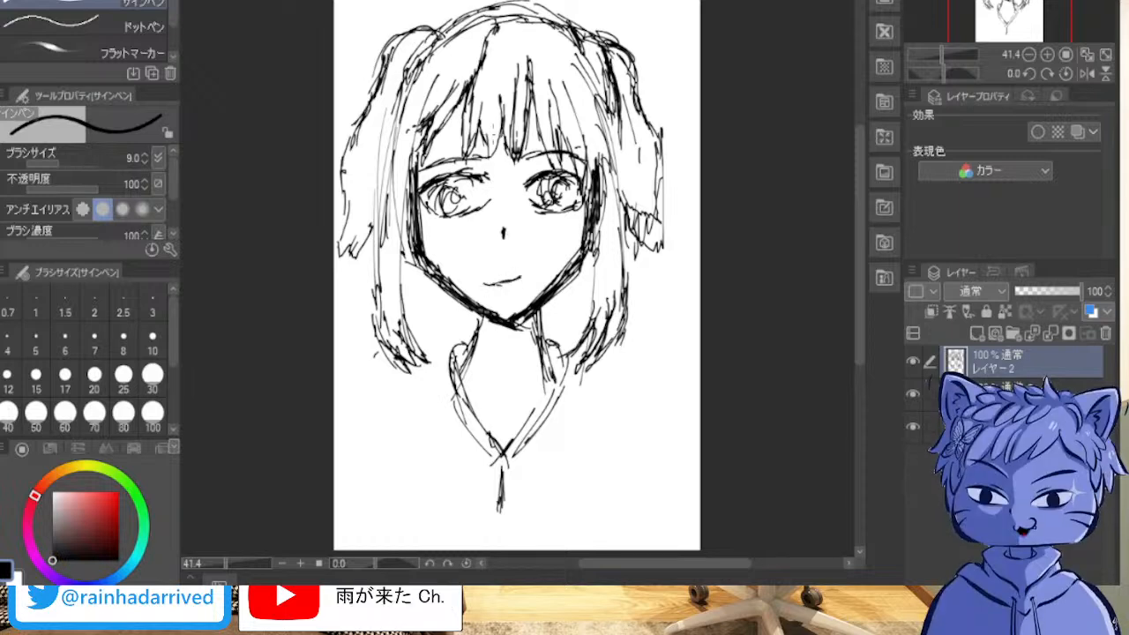
# Step: Select both sketch layers together and lower their opacity to 40%
pyautogui.moveTo(1081, 291); pyautogui.dragTo(1037, 292)
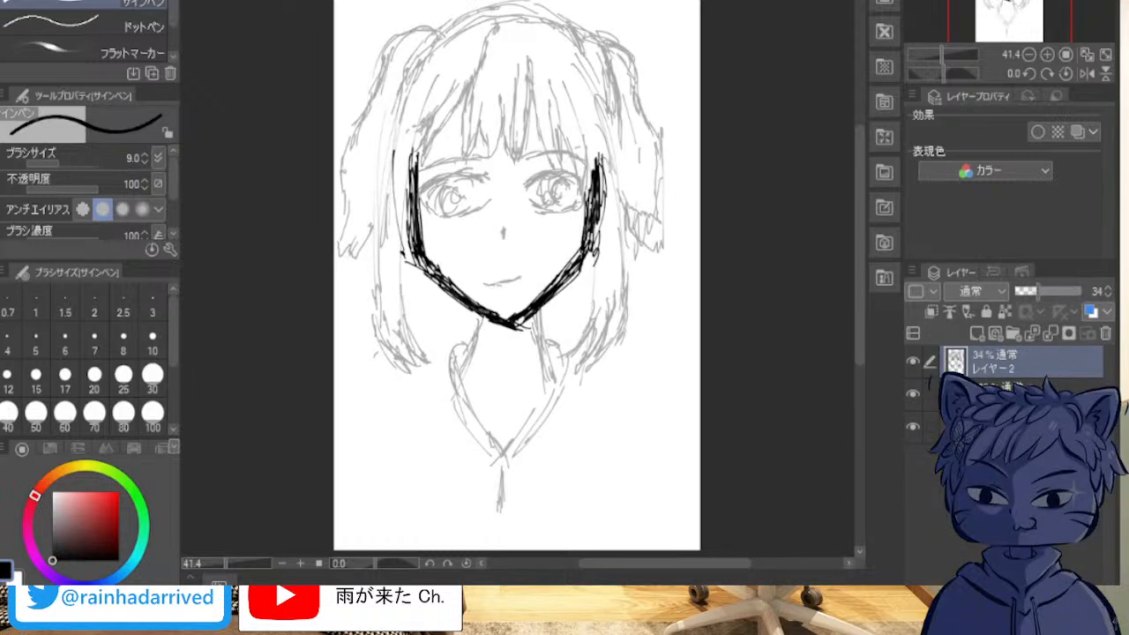
pyautogui.hotkey('ctrl', 'z')
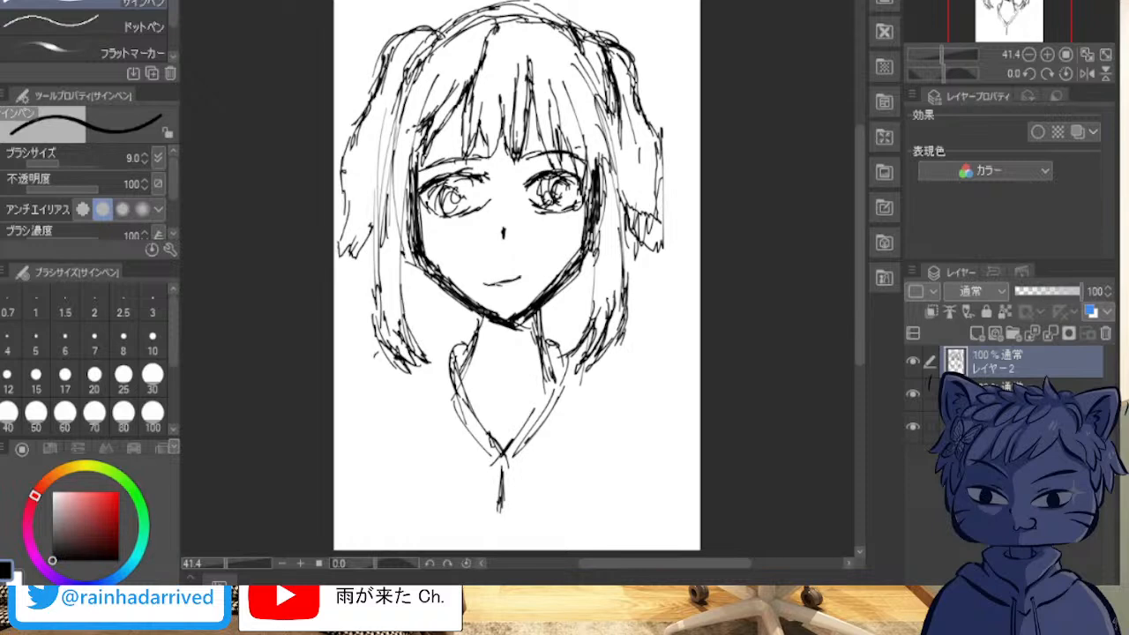
pyautogui.click(931, 394)
pyautogui.moveTo(1080, 291); pyautogui.dragTo(1042, 291)
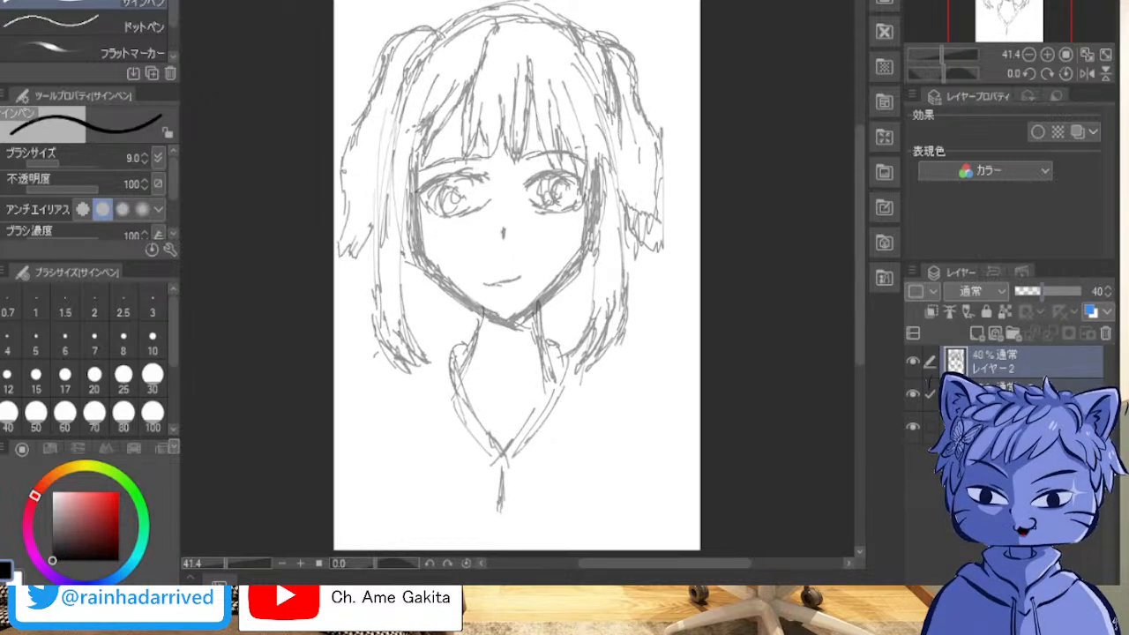
# Step: Add a new layer above the faded sketch and set the pen's brush size to 11
pyautogui.click(976, 334)
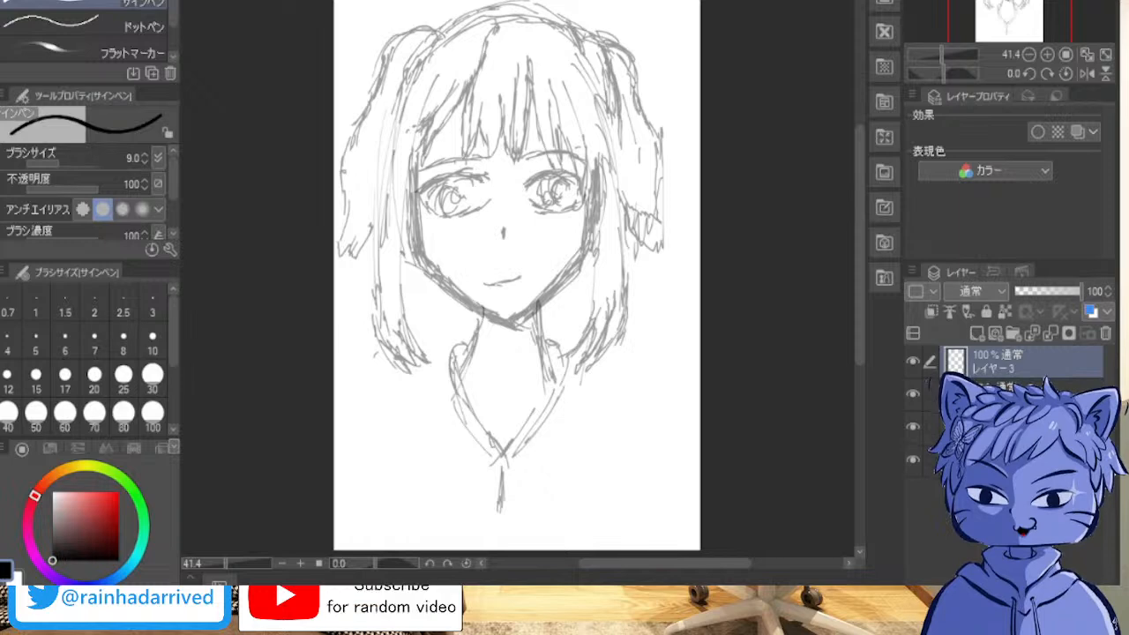
pyautogui.press(']')
pyautogui.press(']')
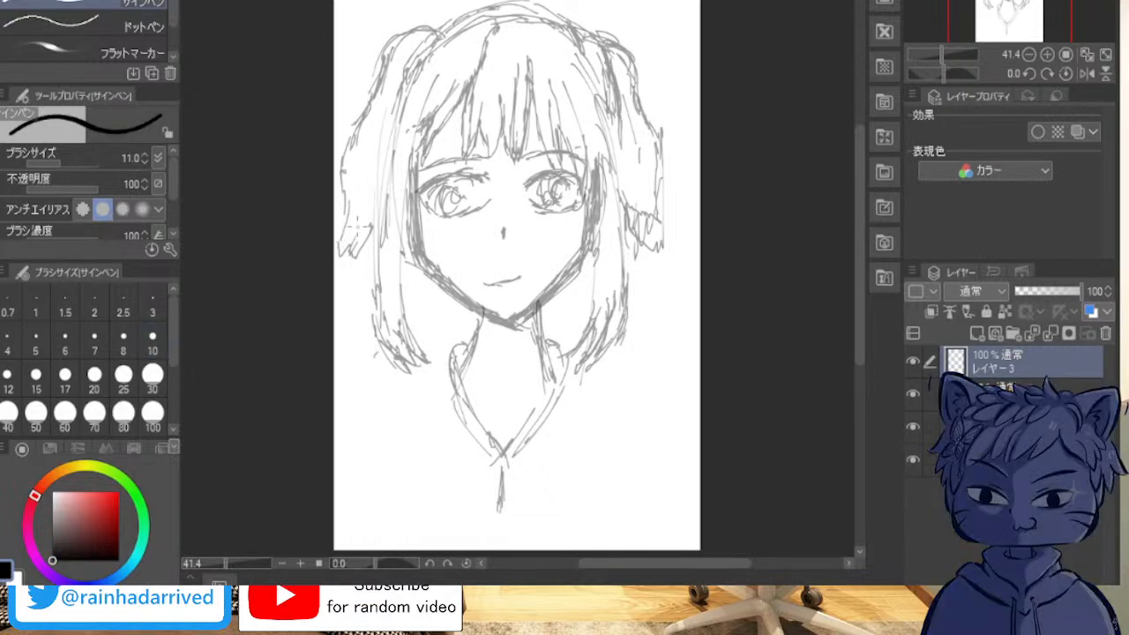
pyautogui.scroll(3, 378, 187)
pyautogui.scroll(5, 378, 187)
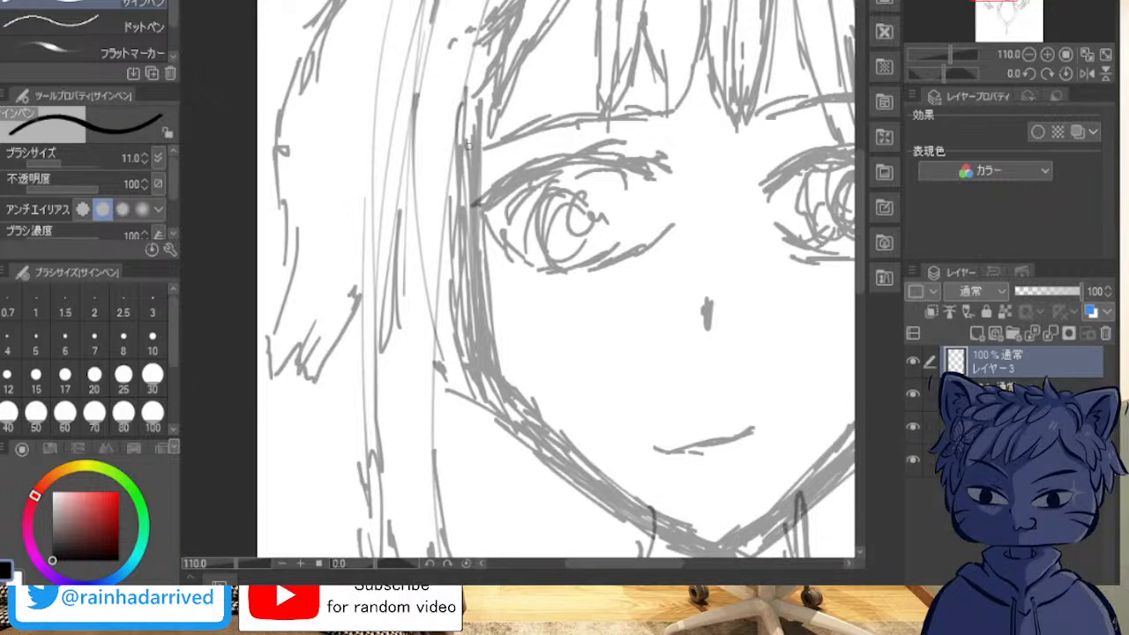
pyautogui.moveTo(471, 143); pyautogui.dragTo(473, 179)
pyautogui.moveTo(468, 132); pyautogui.dragTo(470, 176)
pyautogui.hotkey('ctrl', 'z')
pyautogui.hotkey('ctrl', 'z')
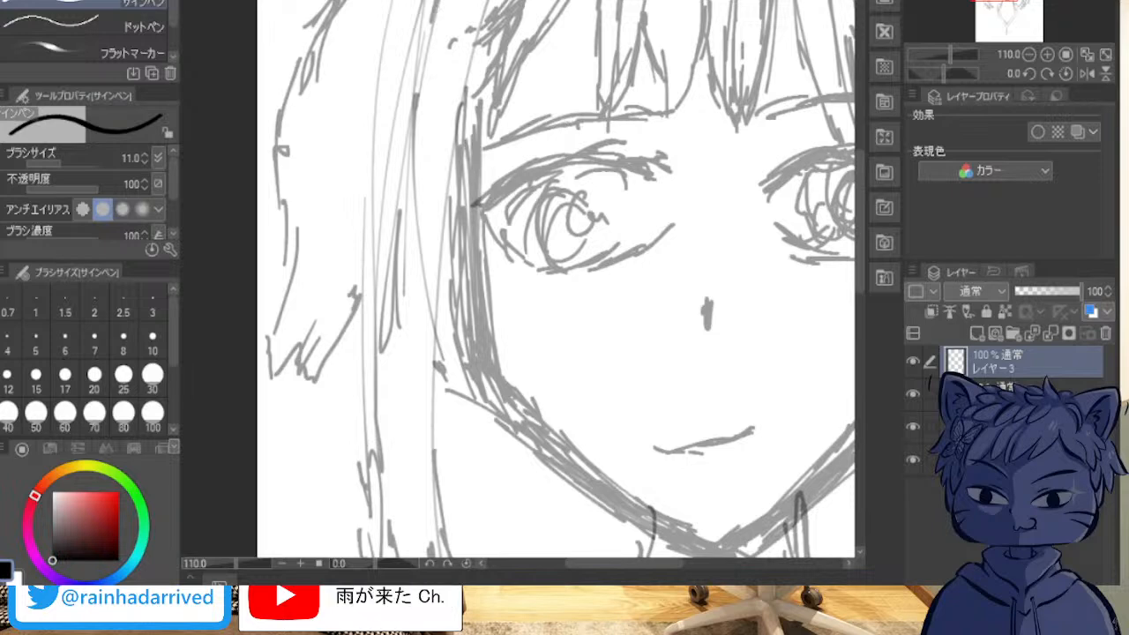
pyautogui.moveTo(604, 140); pyautogui.dragTo(655, 186)
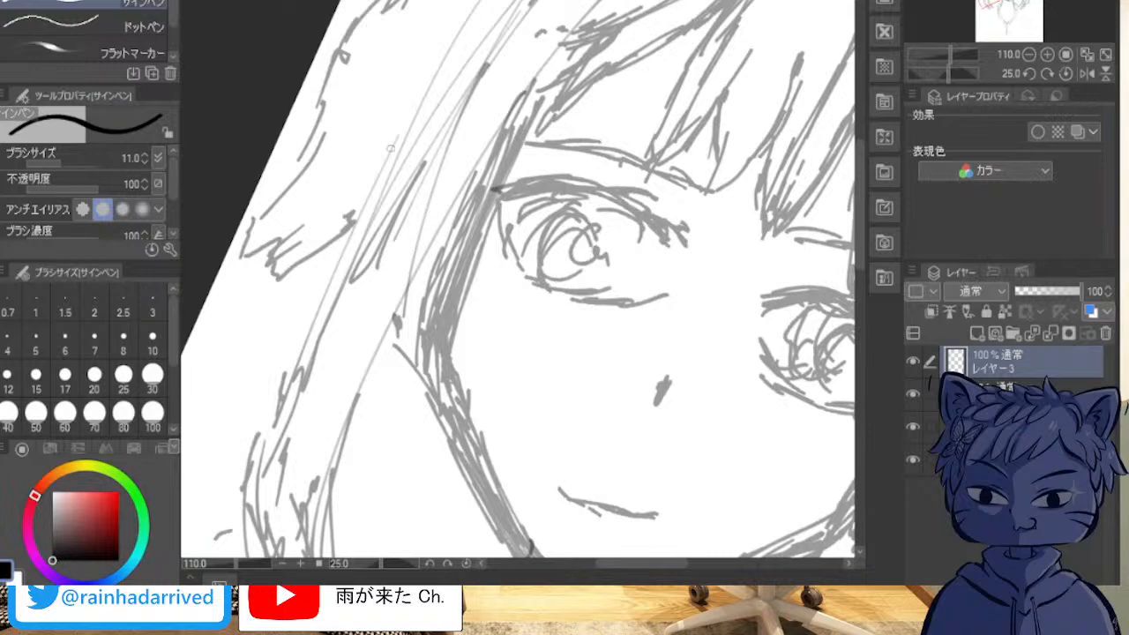
pyautogui.moveTo(504, 139); pyautogui.dragTo(504, 142)
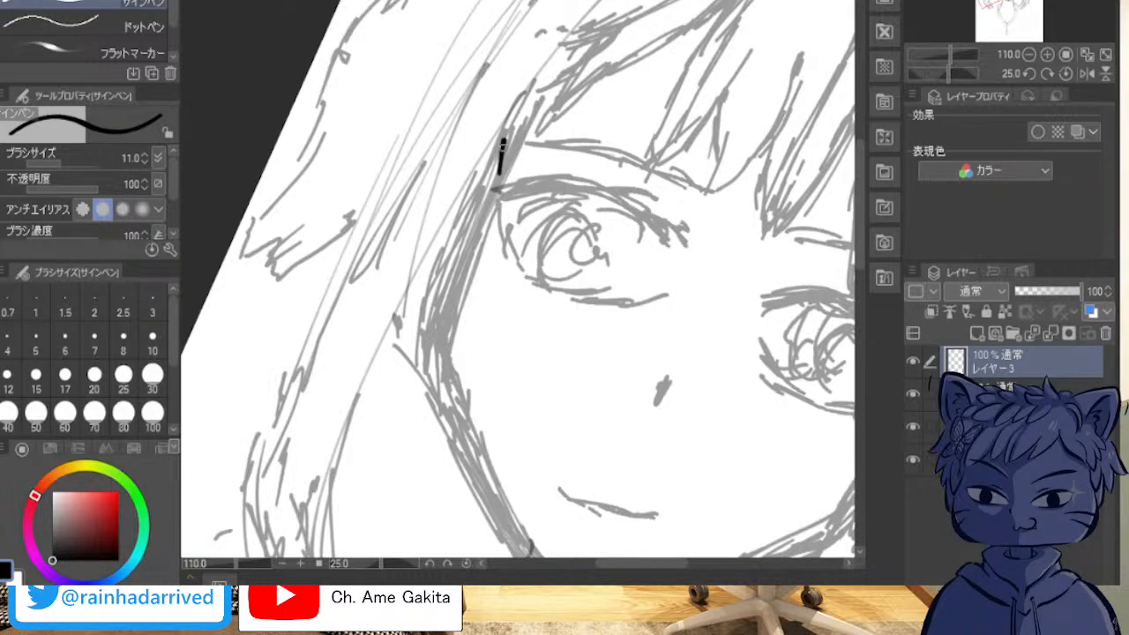
pyautogui.hotkey('ctrl', 'z')
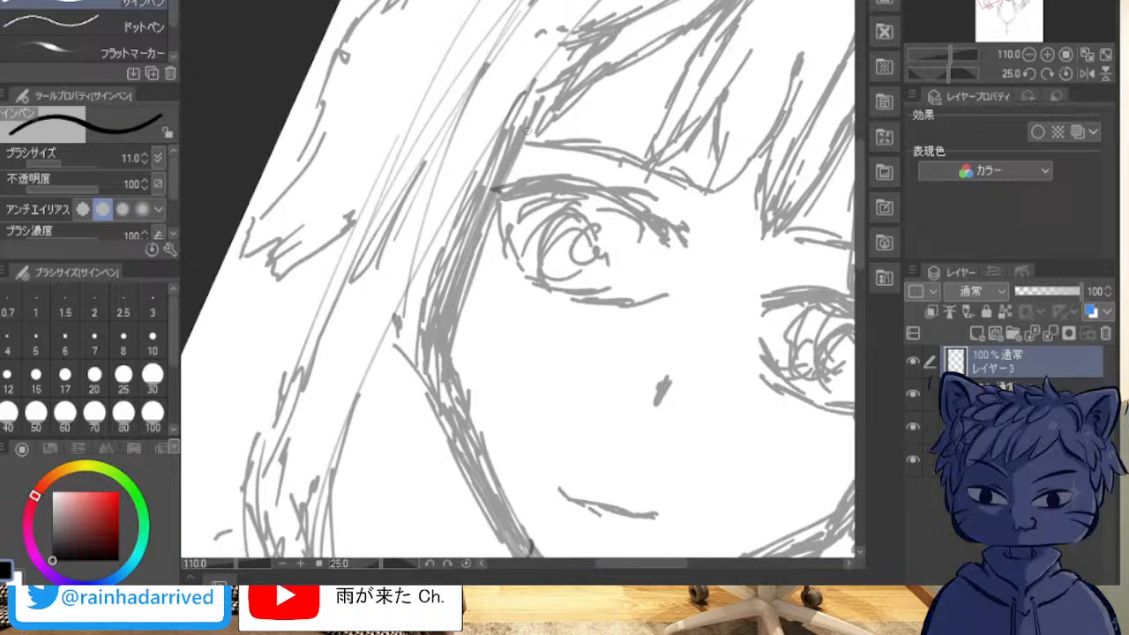
# Step: Ink a thick black face contour beside the viewer's-left eye, following the sketched temple and cheek line
pyautogui.moveTo(524, 112); pyautogui.dragTo(459, 224)
pyautogui.moveTo(433, 342)
pyautogui.mouseDown()
pyautogui.moveTo(445, 281)
pyautogui.moveTo(501, 141)
pyautogui.moveTo(446, 260)
pyautogui.moveTo(431, 344)
pyautogui.mouseUp()
pyautogui.moveTo(439, 300)
pyautogui.mouseDown()
pyautogui.moveTo(450, 262)
pyautogui.moveTo(432, 331)
pyautogui.moveTo(458, 236)
pyautogui.moveTo(511, 124)
pyautogui.moveTo(498, 134)
pyautogui.moveTo(521, 112)
pyautogui.moveTo(462, 231)
pyautogui.moveTo(483, 164)
pyautogui.moveTo(464, 210)
pyautogui.moveTo(523, 104)
pyautogui.moveTo(465, 213)
pyautogui.moveTo(431, 356)
pyautogui.moveTo(447, 315)
pyautogui.moveTo(447, 353)
pyautogui.moveTo(451, 292)
pyautogui.moveTo(440, 312)
pyautogui.moveTo(461, 233)
pyautogui.moveTo(433, 303)
pyautogui.moveTo(426, 353)
pyautogui.moveTo(525, 107)
pyautogui.mouseUp()
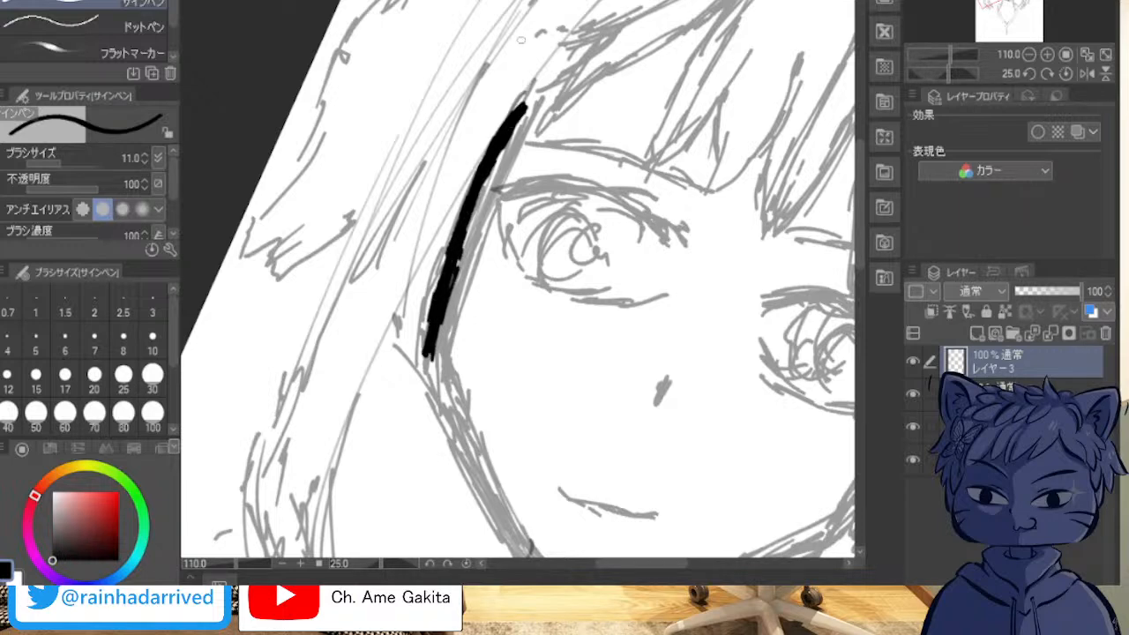
pyautogui.moveTo(433, 359)
pyautogui.mouseDown()
pyautogui.moveTo(458, 231)
pyautogui.moveTo(490, 164)
pyautogui.moveTo(519, 137)
pyautogui.mouseUp()
pyautogui.scroll(3, 417, 160)
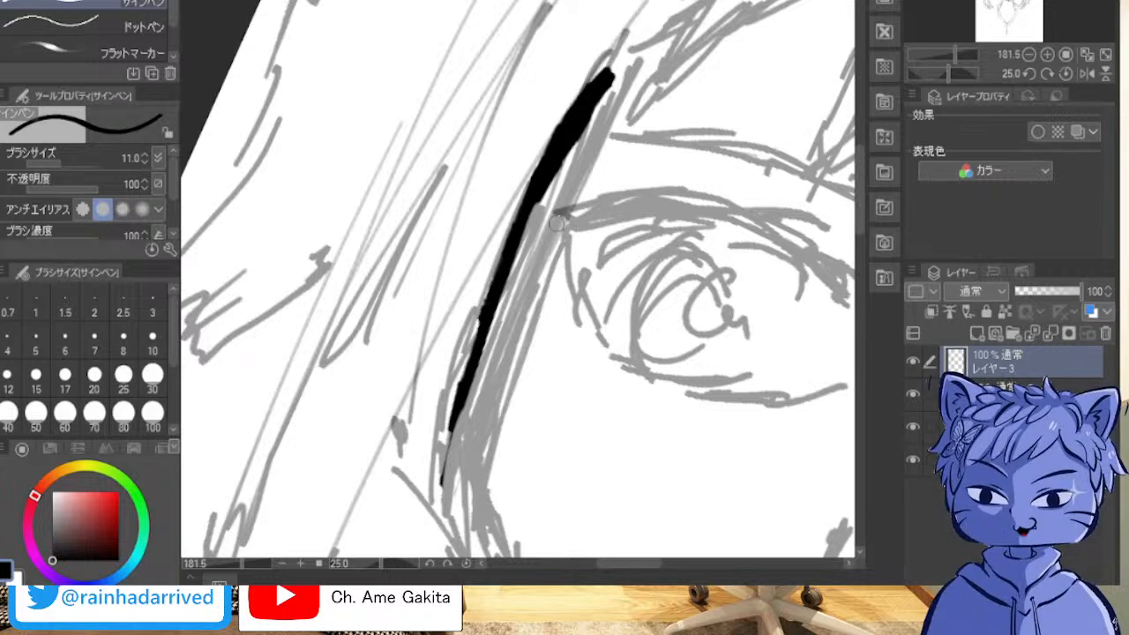
# Step: Trim the inner edge of the temple contour to a thinner, even line and fill out its lower end
pyautogui.moveTo(567, 172)
pyautogui.mouseDown()
pyautogui.moveTo(609, 93)
pyautogui.moveTo(589, 124)
pyautogui.moveTo(594, 107)
pyautogui.mouseUp()
pyautogui.moveTo(562, 167); pyautogui.dragTo(537, 212)
pyautogui.moveTo(599, 104)
pyautogui.mouseDown()
pyautogui.moveTo(611, 81)
pyautogui.moveTo(564, 165)
pyautogui.moveTo(578, 128)
pyautogui.mouseUp()
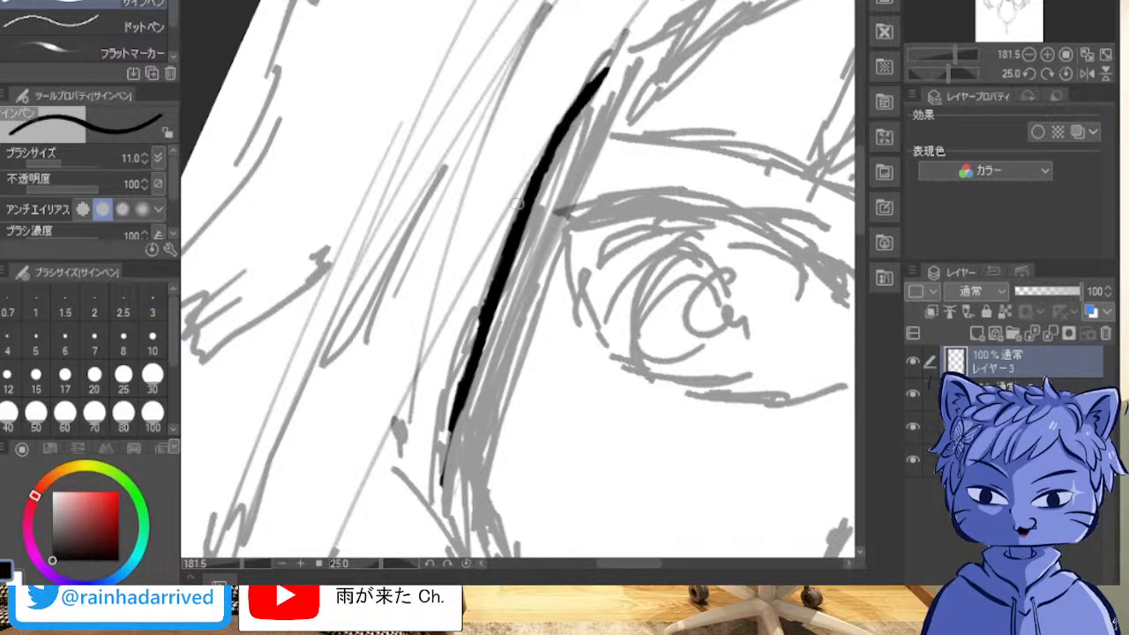
pyautogui.moveTo(454, 428)
pyautogui.mouseDown()
pyautogui.moveTo(444, 485)
pyautogui.moveTo(445, 466)
pyautogui.mouseUp()
pyautogui.moveTo(473, 339); pyautogui.dragTo(466, 378)
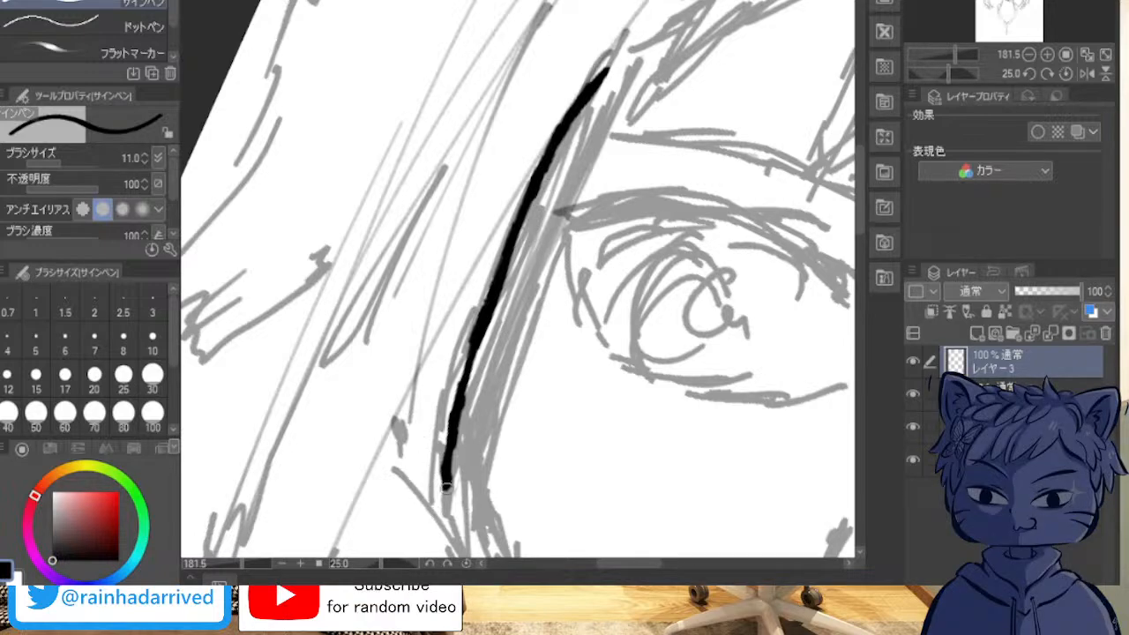
pyautogui.moveTo(672, 384); pyautogui.dragTo(525, 410)
pyautogui.moveTo(995, 8)
pyautogui.mouseDown()
pyautogui.moveTo(974, 16)
pyautogui.moveTo(995, 33)
pyautogui.moveTo(1031, 24)
pyautogui.moveTo(1001, 2)
pyautogui.moveTo(1013, 4)
pyautogui.moveTo(970, 4)
pyautogui.moveTo(997, 16)
pyautogui.moveTo(1013, 1)
pyautogui.mouseUp()
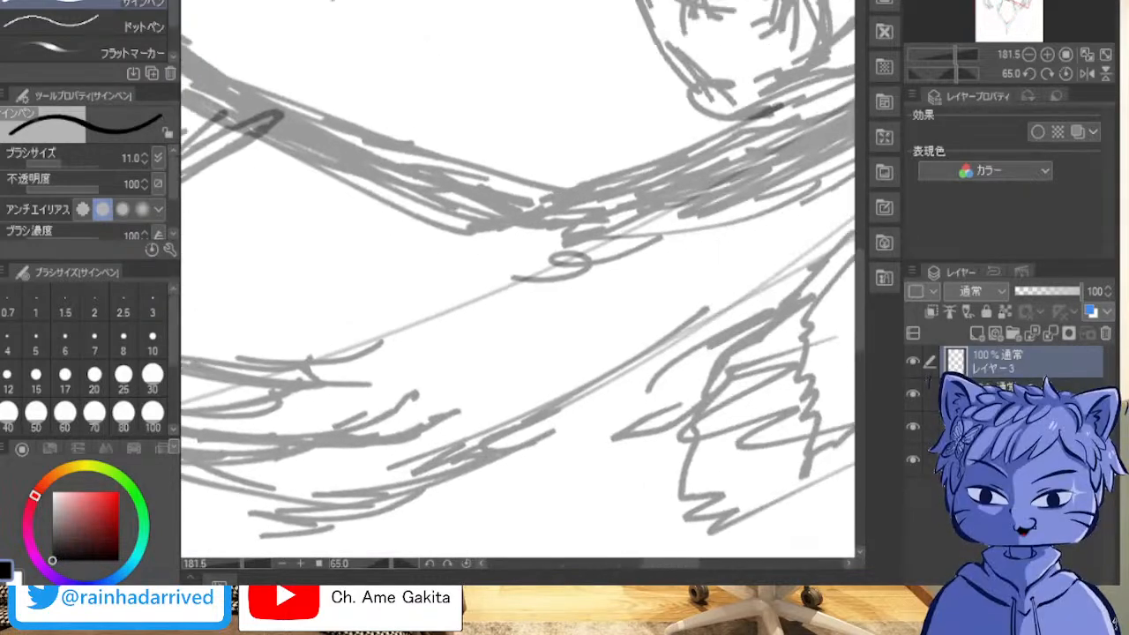
pyautogui.press('space')
pyautogui.moveTo(406, 141); pyautogui.dragTo(628, 423)
pyautogui.moveTo(494, 177); pyautogui.dragTo(526, 442)
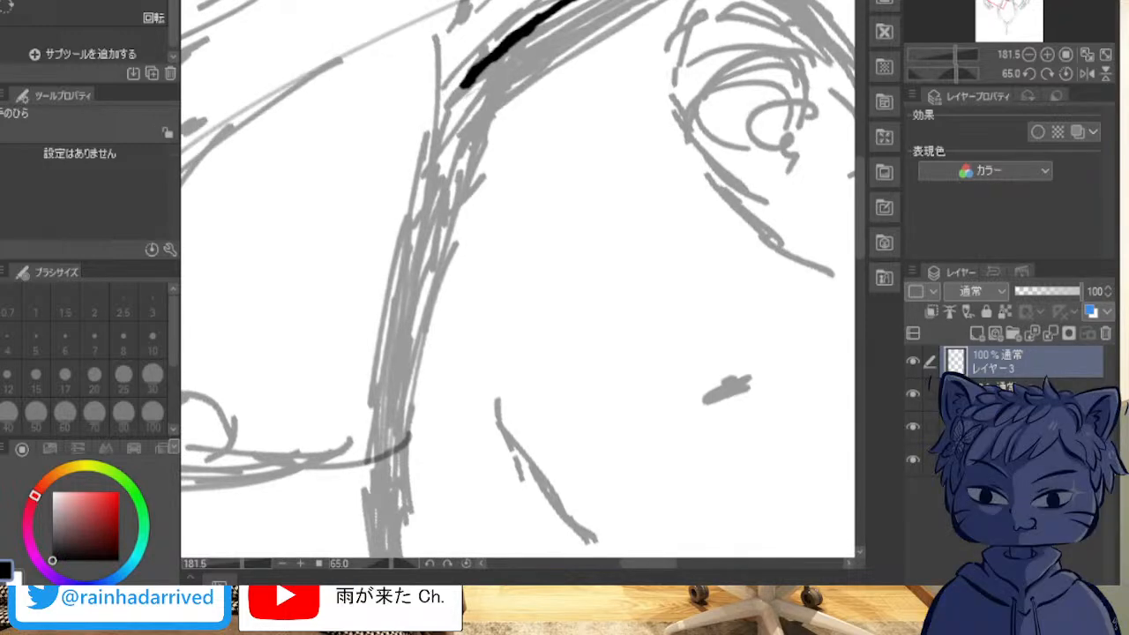
pyautogui.press('p')
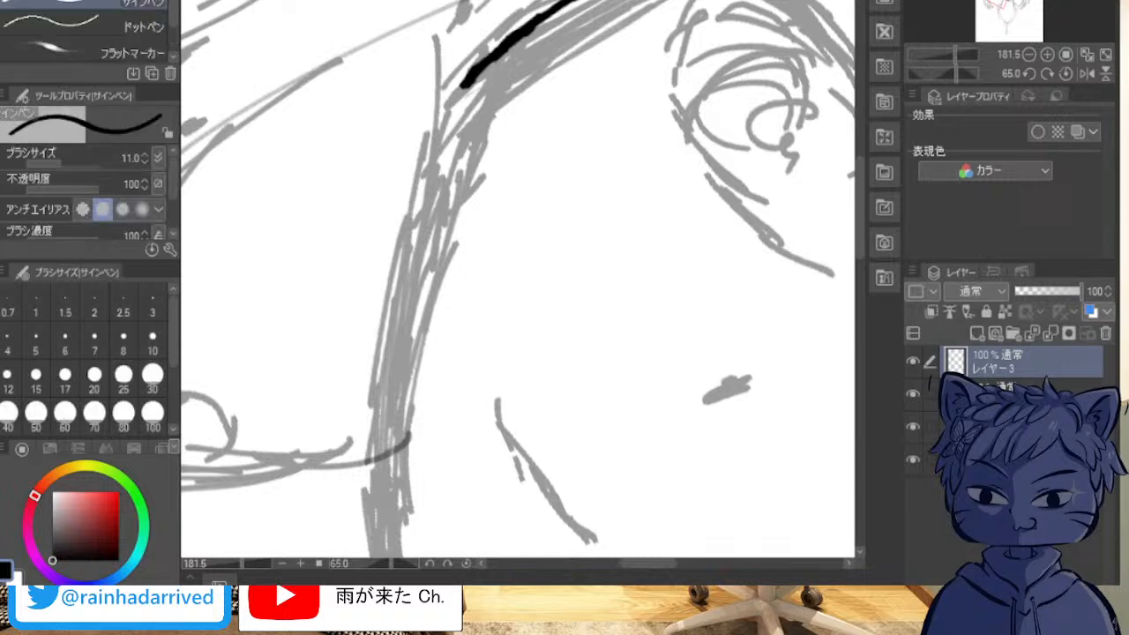
pyautogui.moveTo(467, 88); pyautogui.dragTo(448, 160)
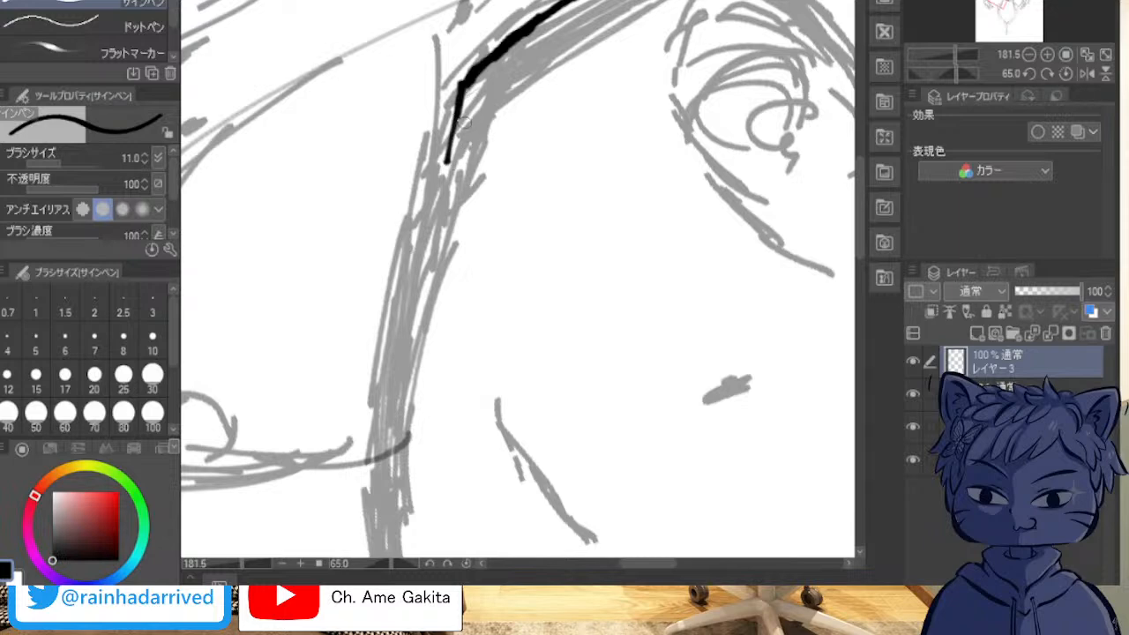
pyautogui.hotkey('ctrl', 'z')
pyautogui.hotkey('ctrl', 'z')
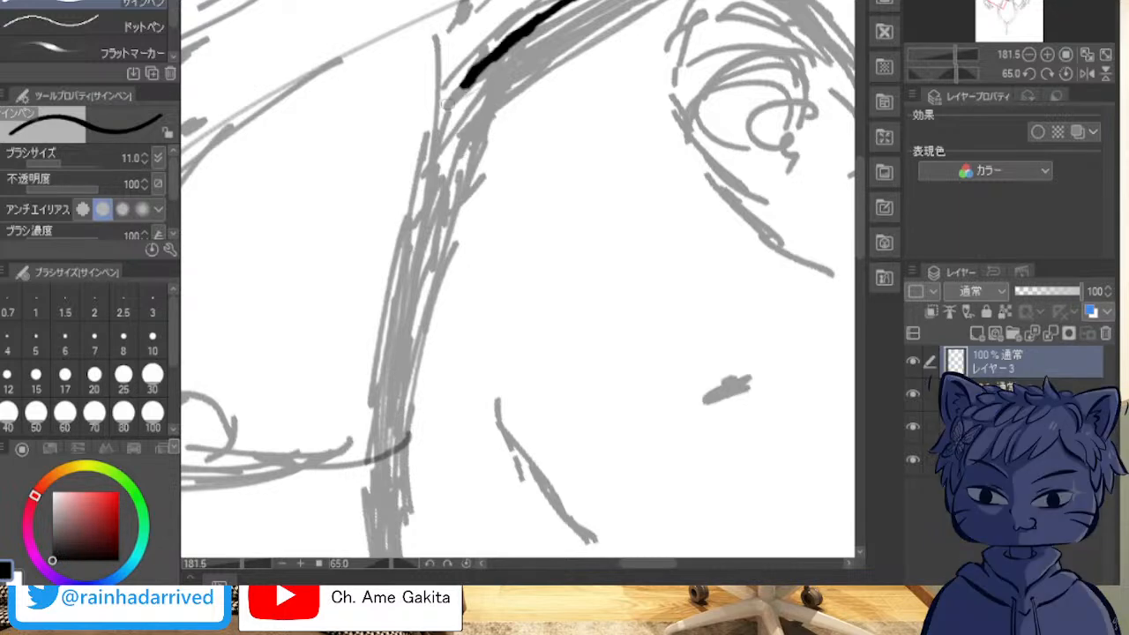
# Step: Continue the inked contour from the cheek down the viewer's-left jaw and smooth the bumps along its edges
pyautogui.moveTo(461, 88); pyautogui.dragTo(397, 333)
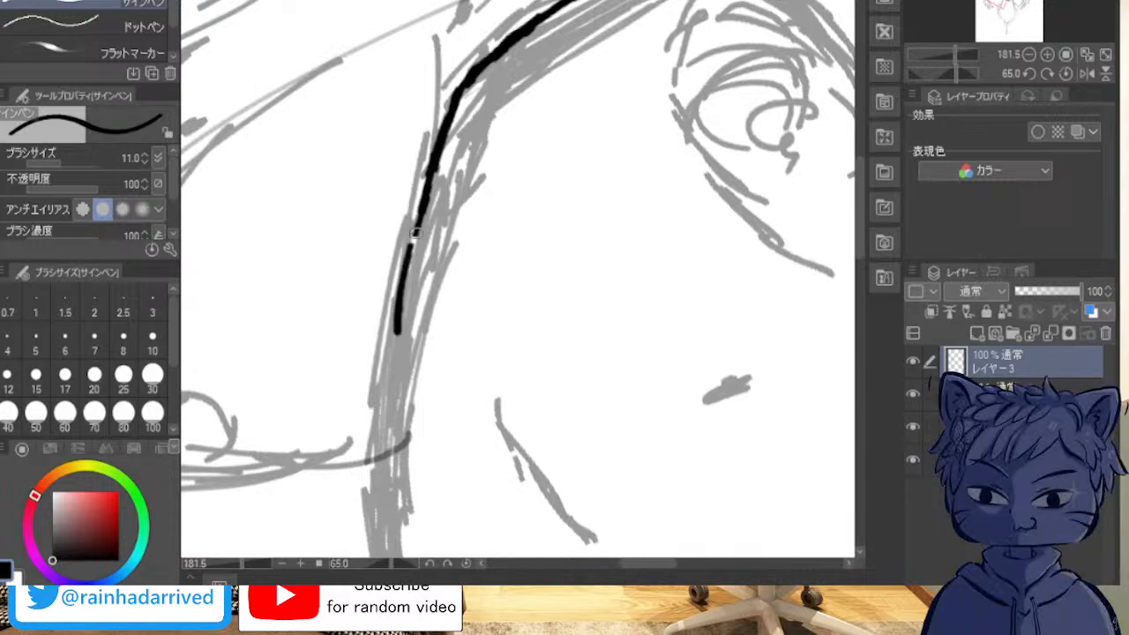
pyautogui.moveTo(409, 269); pyautogui.dragTo(392, 371)
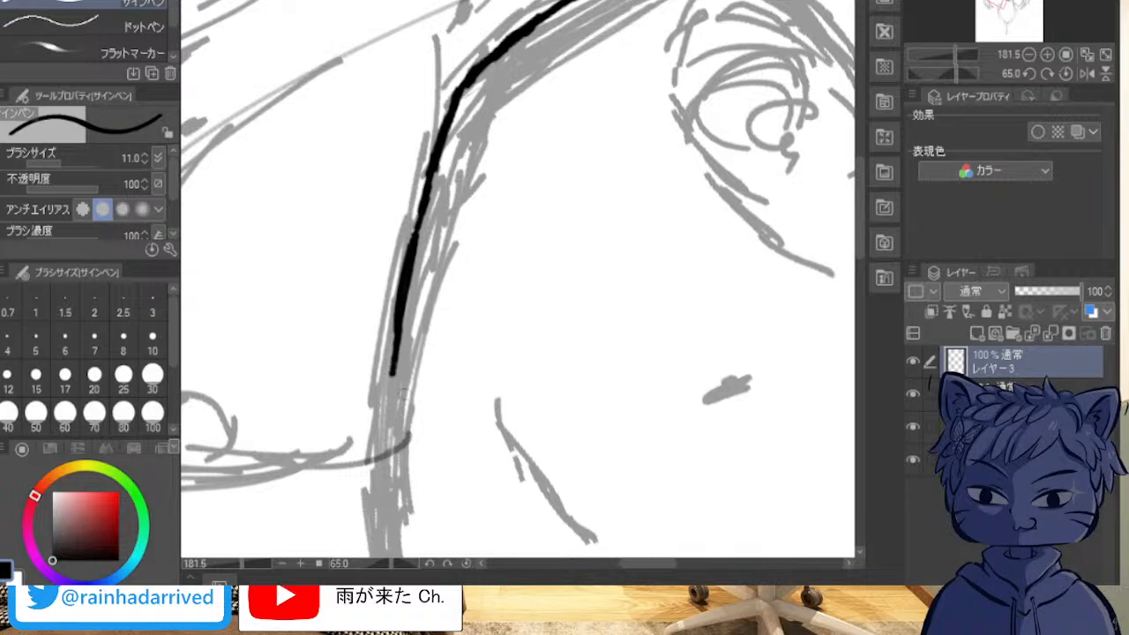
pyautogui.moveTo(381, 463); pyautogui.dragTo(415, 265)
pyautogui.moveTo(400, 349); pyautogui.dragTo(426, 211)
pyautogui.moveTo(403, 317); pyautogui.dragTo(436, 156)
pyautogui.moveTo(424, 212)
pyautogui.mouseDown()
pyautogui.moveTo(449, 99)
pyautogui.moveTo(456, 107)
pyautogui.moveTo(490, 56)
pyautogui.moveTo(444, 145)
pyautogui.mouseUp()
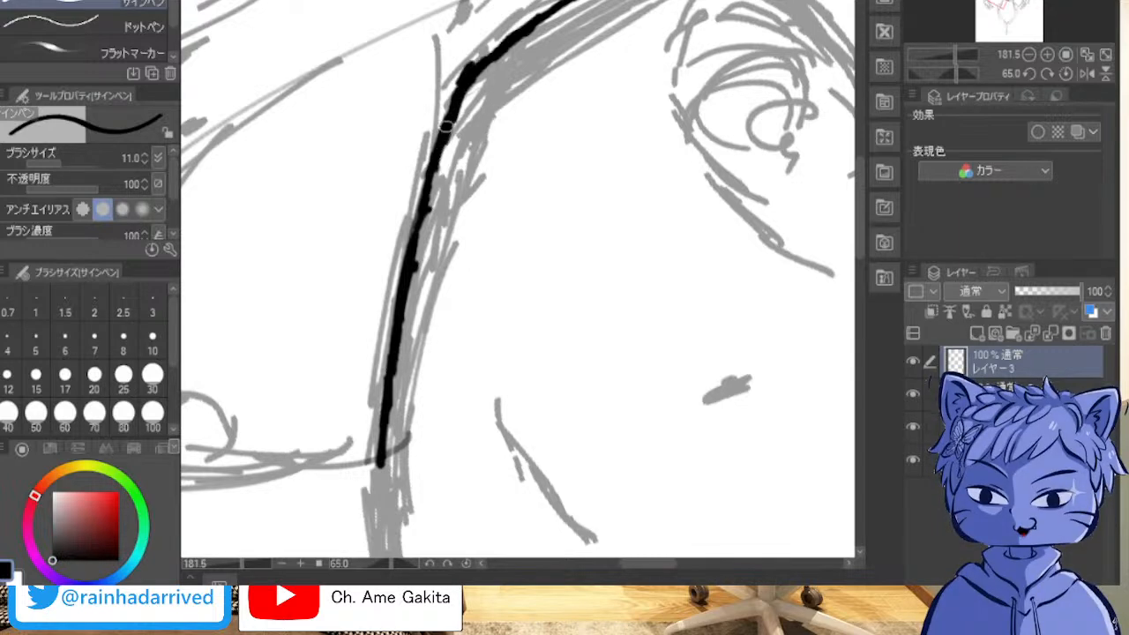
pyautogui.moveTo(422, 198); pyautogui.dragTo(409, 252)
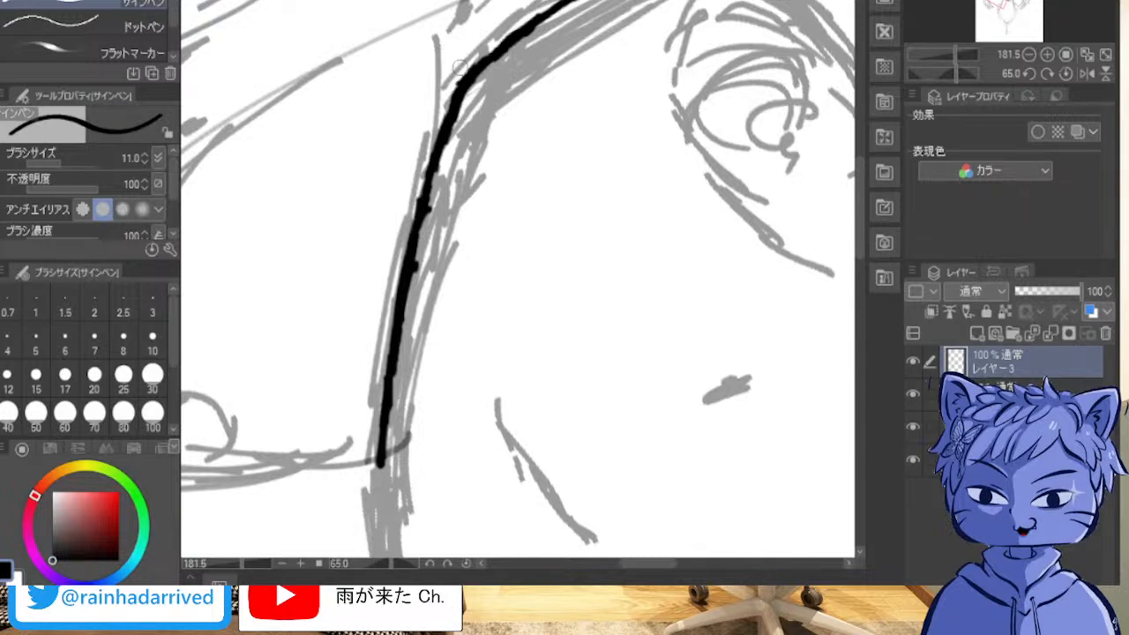
pyautogui.moveTo(435, 202)
pyautogui.mouseDown()
pyautogui.moveTo(419, 257)
pyautogui.moveTo(427, 222)
pyautogui.mouseUp()
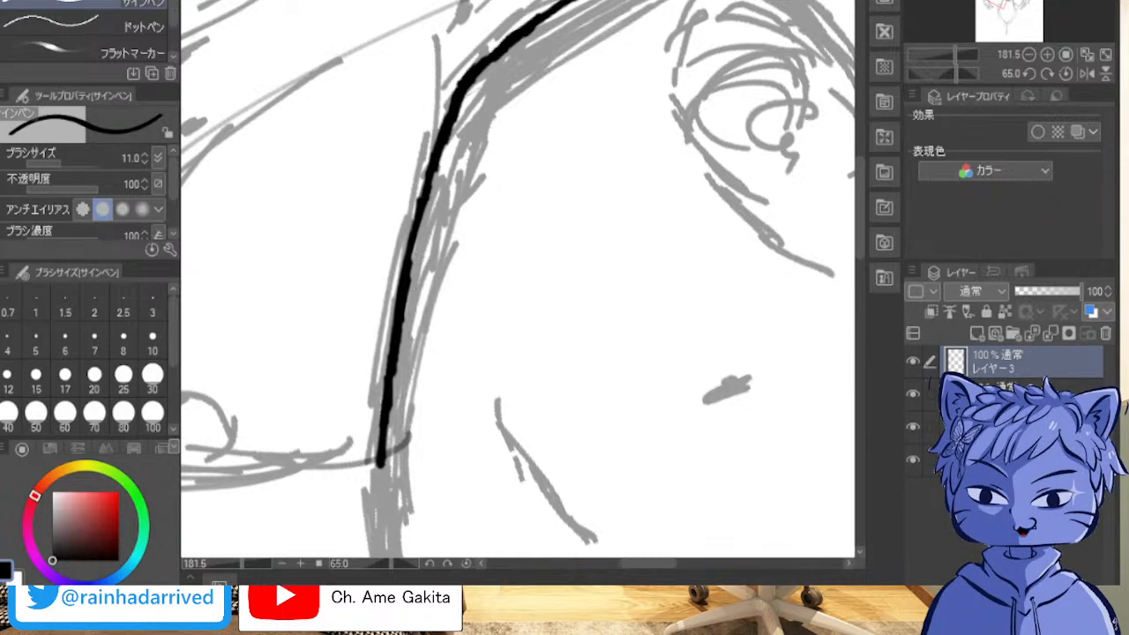
# Step: Extend the inked viewer's-left jawline down to the chin, following the sketch
pyautogui.moveTo(424, 371); pyautogui.dragTo(617, 280)
pyautogui.moveTo(529, 397); pyautogui.dragTo(573, 168)
pyautogui.moveTo(529, 265); pyautogui.dragTo(494, 264)
pyautogui.scroll(-5, 518, 281)
pyautogui.moveTo(353, 115); pyautogui.dragTo(706, 468)
pyautogui.moveTo(437, 151); pyautogui.dragTo(461, 161)
pyautogui.scroll(3, 379, 384)
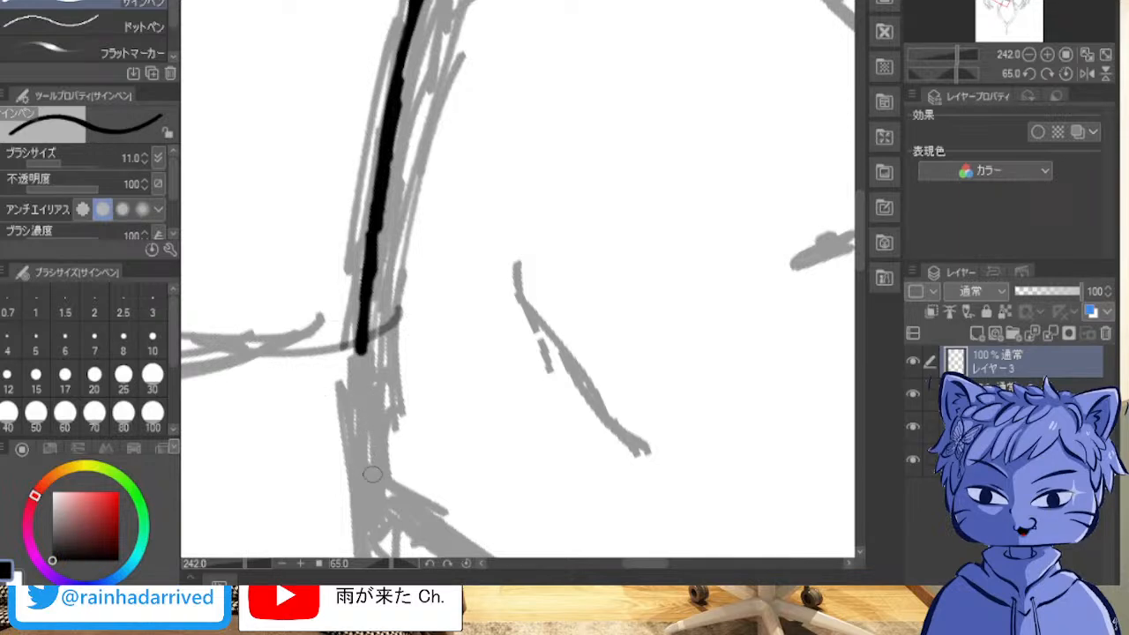
pyautogui.moveTo(378, 477); pyautogui.dragTo(358, 353)
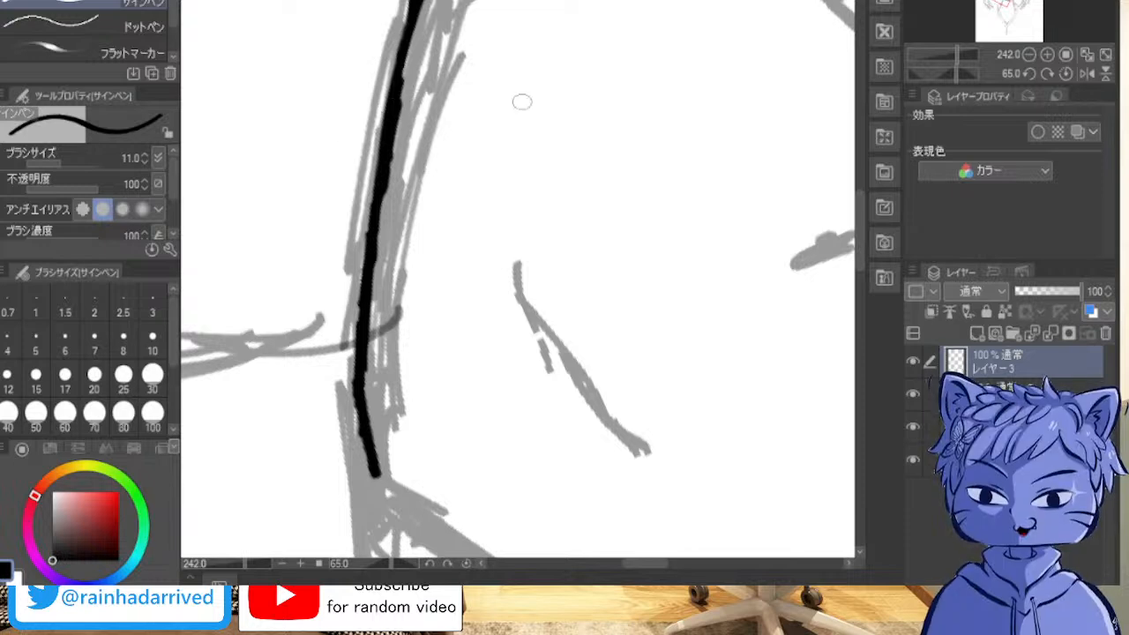
# Step: Ink the tip of the chin, curving the line around toward the viewer's-right jaw
pyautogui.scroll(10, 402, 169)
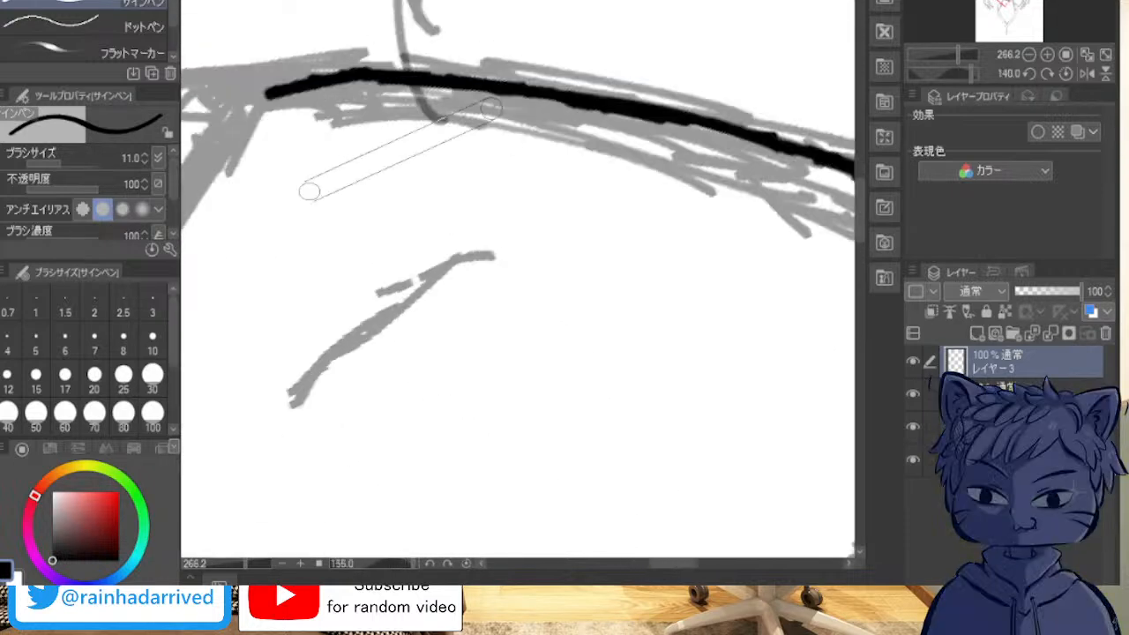
pyautogui.moveTo(424, 291)
pyautogui.mouseDown()
pyautogui.moveTo(374, 313)
pyautogui.moveTo(515, 244)
pyautogui.moveTo(702, 215)
pyautogui.mouseUp()
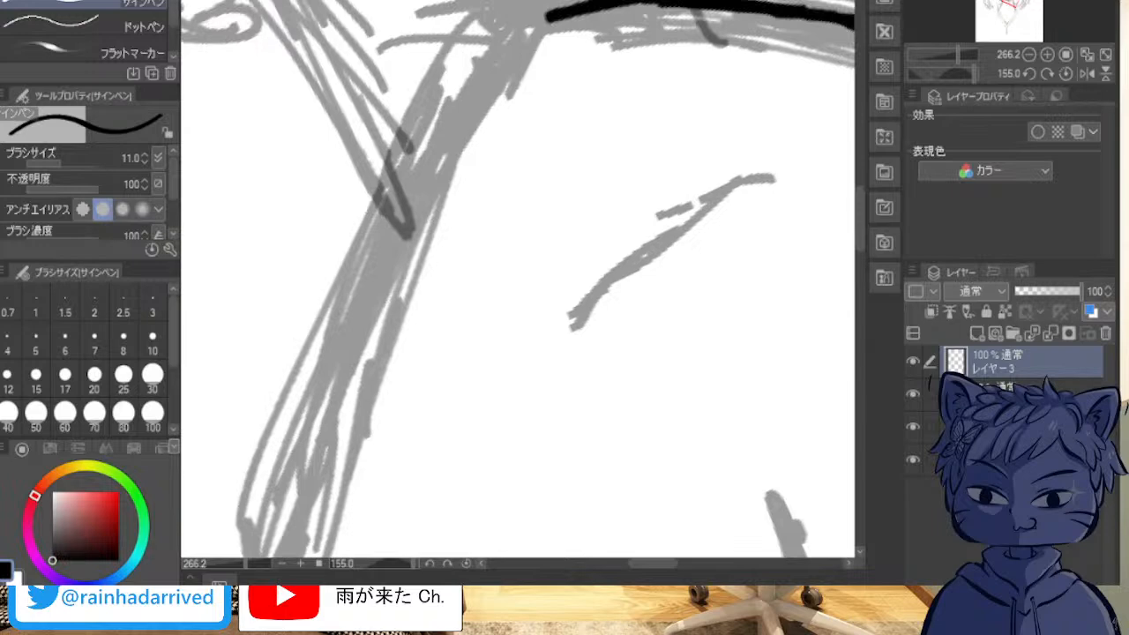
pyautogui.moveTo(554, 17); pyautogui.dragTo(500, 69)
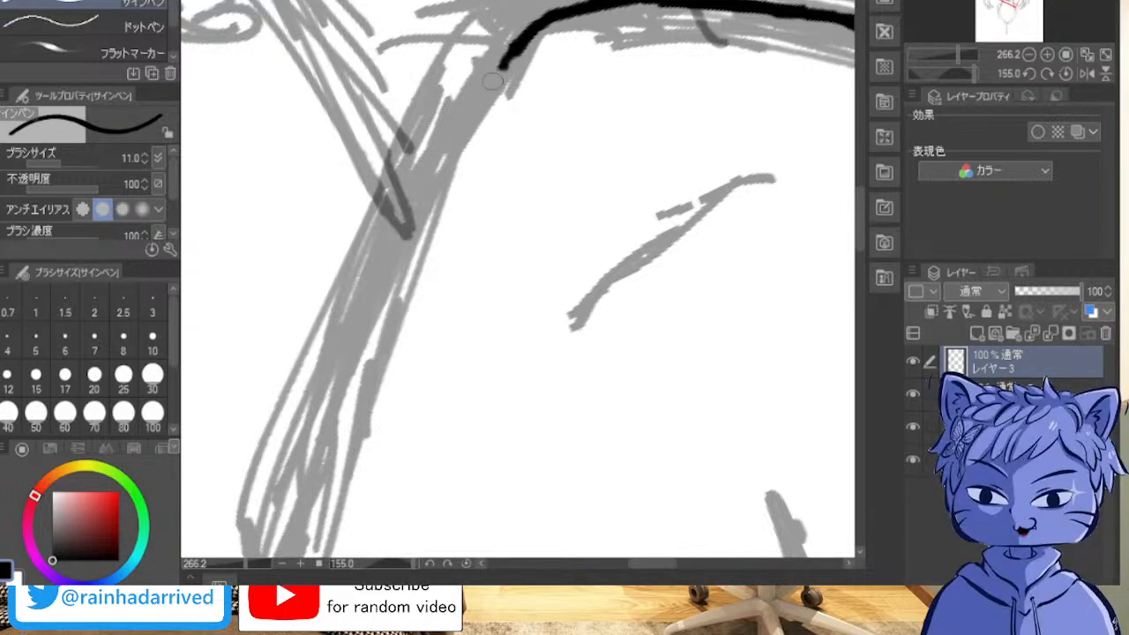
pyautogui.moveTo(481, 104)
pyautogui.mouseDown()
pyautogui.moveTo(455, 173)
pyautogui.moveTo(473, 121)
pyautogui.mouseUp()
pyautogui.moveTo(512, 48)
pyautogui.mouseDown()
pyautogui.moveTo(489, 76)
pyautogui.moveTo(462, 157)
pyautogui.mouseUp()
pyautogui.moveTo(491, 78); pyautogui.dragTo(450, 169)
pyautogui.moveTo(478, 105); pyautogui.dragTo(443, 192)
pyautogui.moveTo(461, 141); pyautogui.dragTo(427, 228)
pyautogui.moveTo(445, 185); pyautogui.dragTo(415, 275)
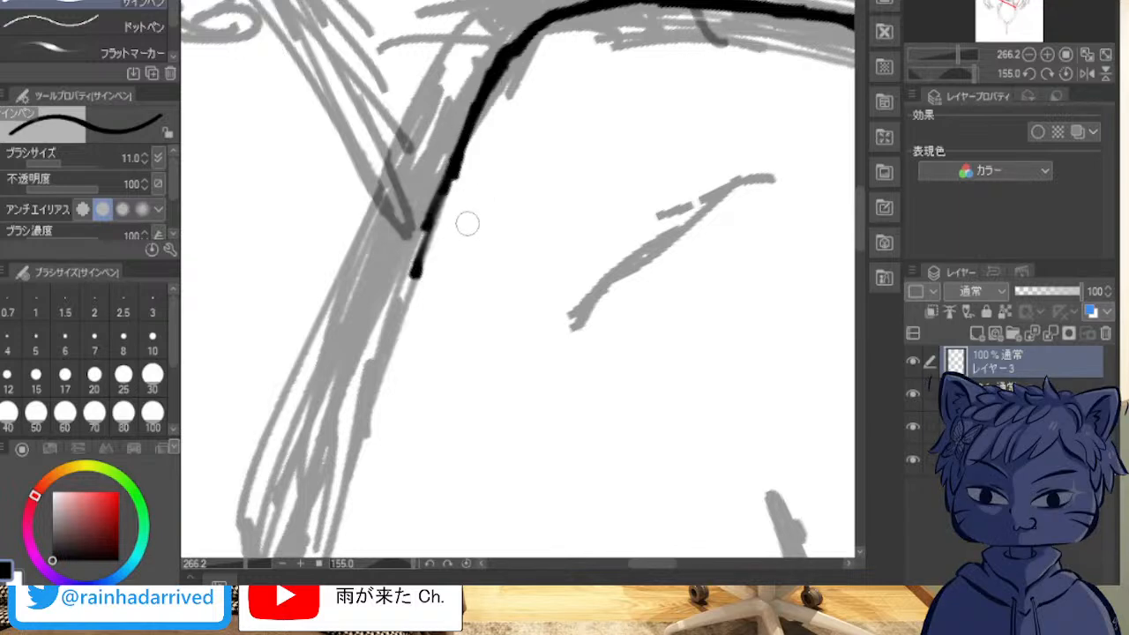
pyautogui.hotkey('ctrl', 'z')
pyautogui.hotkey('ctrl', 'z')
pyautogui.hotkey('ctrl', 'z')
pyautogui.hotkey('ctrl', 'z')
pyautogui.hotkey('ctrl', 'z')
pyautogui.hotkey('ctrl', 'z')
pyautogui.hotkey('ctrl', 'z')
pyautogui.hotkey('ctrl', 'z')
pyautogui.hotkey('ctrl', 'z')
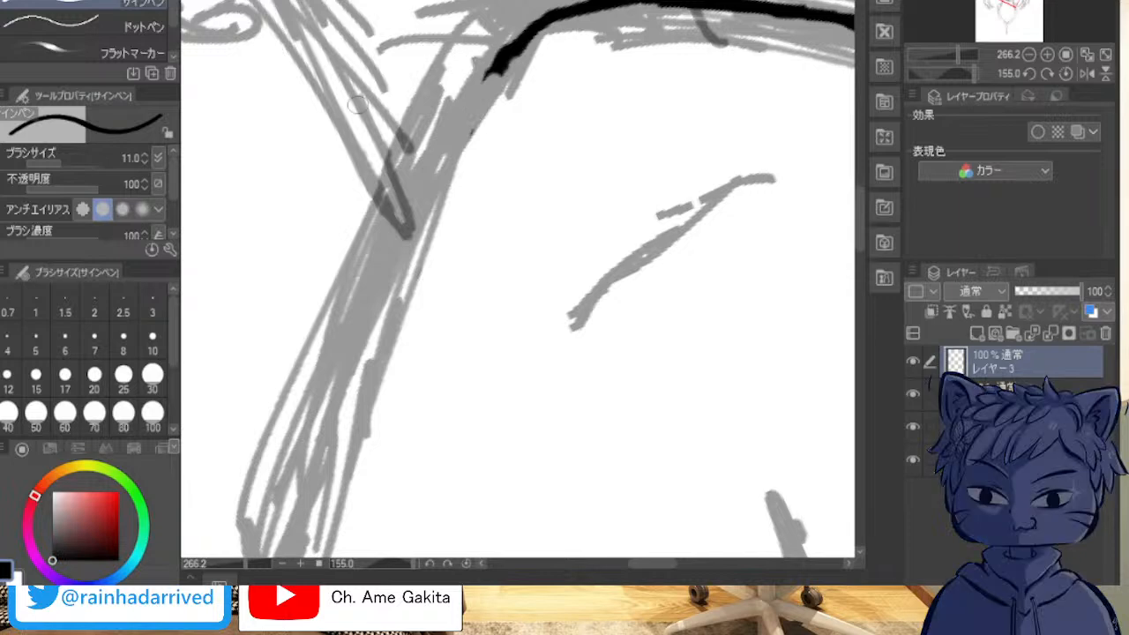
# Step: Ink the lower part of the viewer's-right jaw and blend it smoothly into the chin curve
pyautogui.moveTo(490, 77); pyautogui.dragTo(447, 138)
pyautogui.moveTo(378, 297); pyautogui.dragTo(449, 137)
pyautogui.moveTo(476, 88)
pyautogui.mouseDown()
pyautogui.moveTo(533, 22)
pyautogui.moveTo(561, 9)
pyautogui.mouseUp()
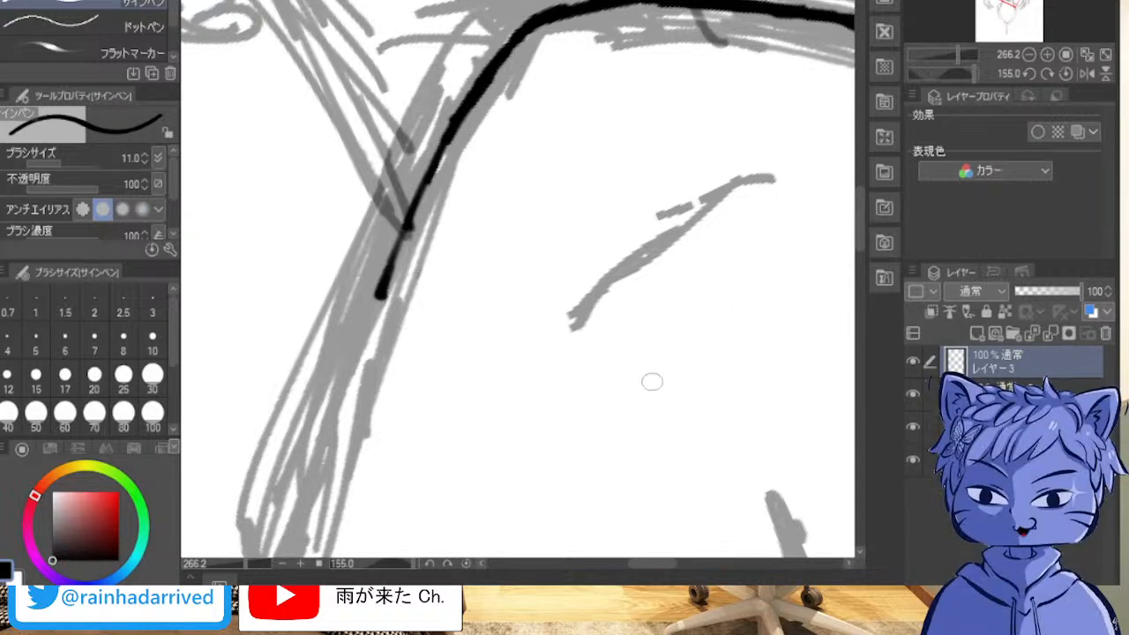
# Step: Build the inked contour up the viewer's-right jaw toward the cheek with overlapping strokes
pyautogui.moveTo(518, 300); pyautogui.dragTo(565, 278)
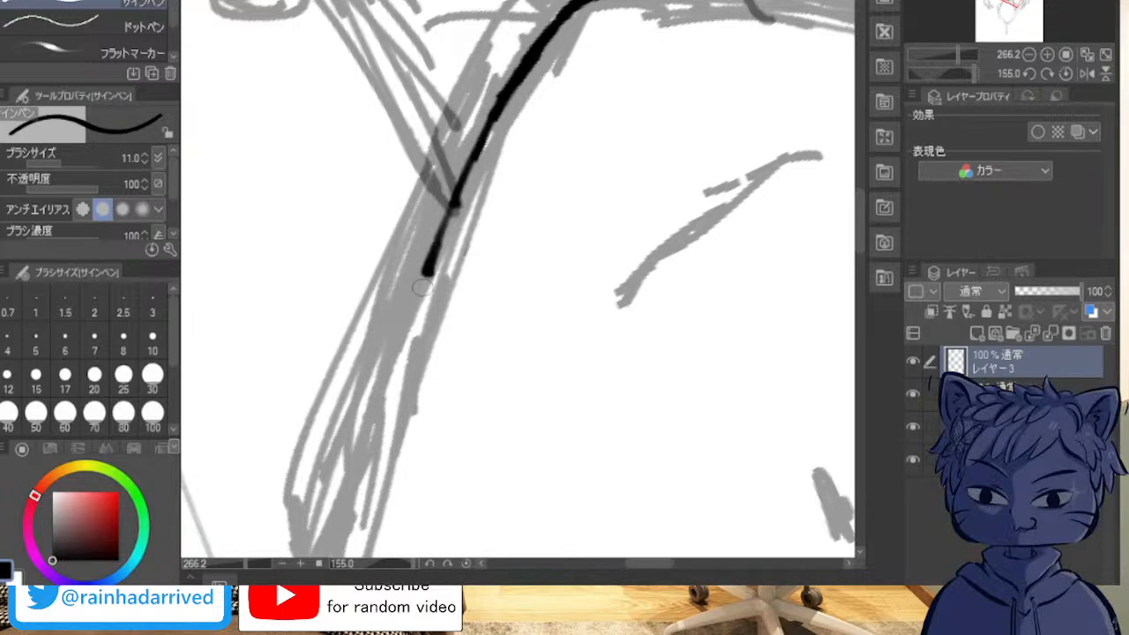
pyautogui.moveTo(343, 521); pyautogui.dragTo(371, 407)
pyautogui.moveTo(360, 485); pyautogui.dragTo(391, 358)
pyautogui.moveTo(404, 307); pyautogui.dragTo(408, 298)
pyautogui.moveTo(395, 353); pyautogui.dragTo(427, 282)
pyautogui.moveTo(384, 394)
pyautogui.mouseDown()
pyautogui.moveTo(392, 358)
pyautogui.moveTo(371, 424)
pyautogui.mouseUp()
pyautogui.moveTo(406, 327)
pyautogui.mouseDown()
pyautogui.moveTo(362, 449)
pyautogui.moveTo(397, 317)
pyautogui.moveTo(450, 212)
pyautogui.moveTo(409, 318)
pyautogui.mouseUp()
pyautogui.moveTo(441, 240); pyautogui.dragTo(402, 338)
pyautogui.moveTo(397, 344); pyautogui.dragTo(365, 475)
pyautogui.moveTo(385, 402); pyautogui.dragTo(364, 483)
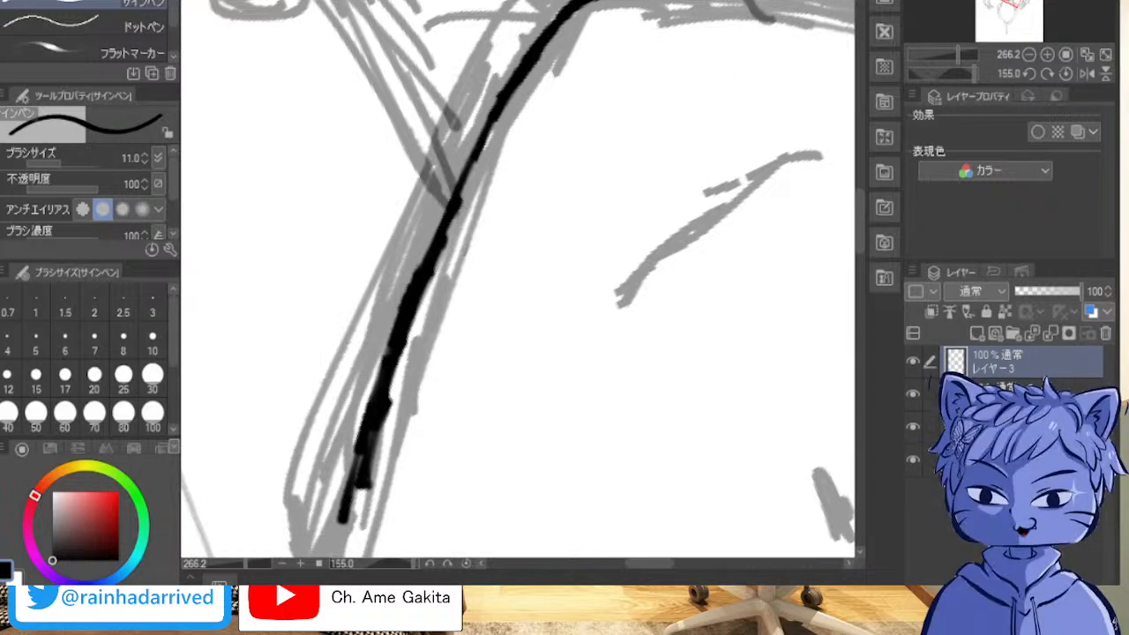
pyautogui.moveTo(423, 494)
pyautogui.mouseDown()
pyautogui.moveTo(452, 479)
pyautogui.moveTo(580, 270)
pyautogui.moveTo(530, 86)
pyautogui.mouseUp()
pyautogui.moveTo(573, 370); pyautogui.dragTo(388, 126)
pyautogui.moveTo(706, 176)
pyautogui.mouseDown()
pyautogui.moveTo(659, 199)
pyautogui.moveTo(243, 224)
pyautogui.moveTo(295, 348)
pyautogui.moveTo(618, 488)
pyautogui.mouseUp()
pyautogui.moveTo(423, 229); pyautogui.dragTo(619, 344)
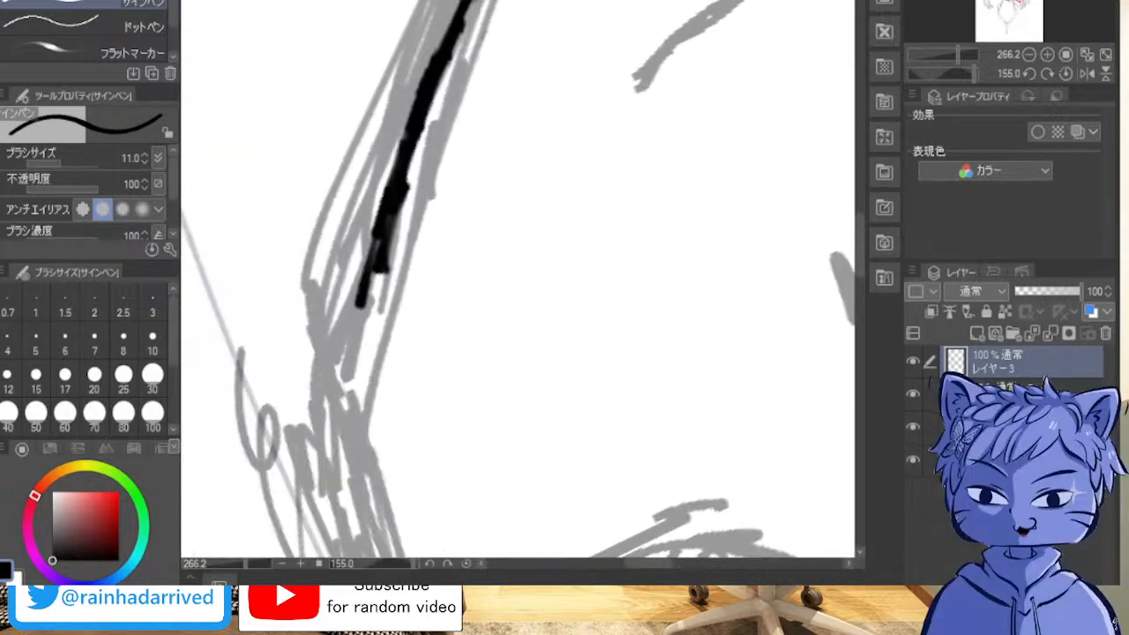
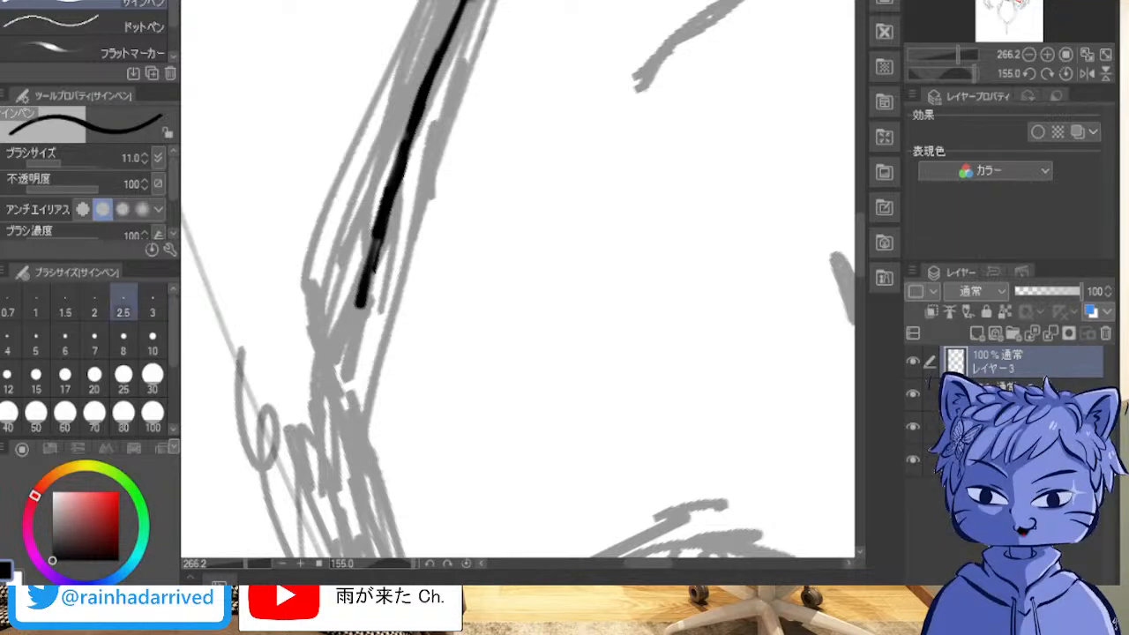
# Step: Ink the bend where the viewer's-right jaw turns up into the cheek, layering overlapping strokes along the sketch
pyautogui.press('^')
pyautogui.press('^')
pyautogui.press('^')
pyautogui.moveTo(397, 62)
pyautogui.mouseDown()
pyautogui.moveTo(525, 11)
pyautogui.moveTo(195, 424)
pyautogui.moveTo(817, 556)
pyautogui.moveTo(793, 206)
pyautogui.moveTo(1036, 7)
pyautogui.moveTo(559, 57)
pyautogui.mouseUp()
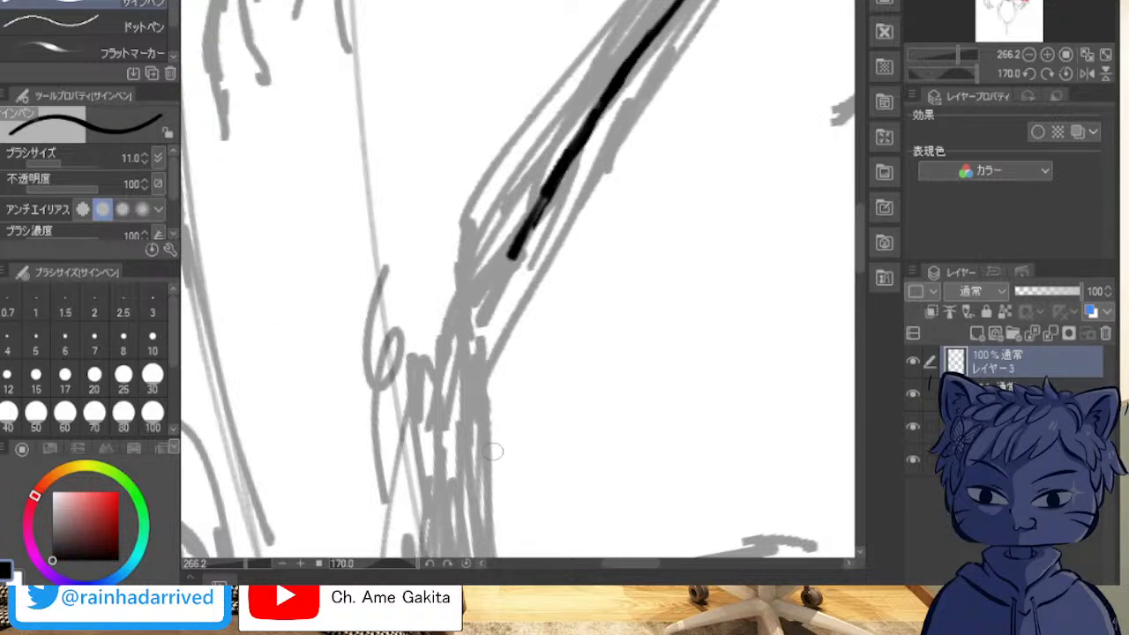
pyautogui.moveTo(455, 477); pyautogui.dragTo(456, 335)
pyautogui.moveTo(453, 398); pyautogui.dragTo(471, 300)
pyautogui.moveTo(508, 257); pyautogui.dragTo(474, 342)
pyautogui.moveTo(491, 275); pyautogui.dragTo(469, 346)
pyautogui.moveTo(548, 188); pyautogui.dragTo(497, 298)
pyautogui.moveTo(524, 236); pyautogui.dragTo(491, 366)
pyautogui.moveTo(490, 310); pyautogui.dragTo(465, 424)
pyautogui.moveTo(482, 340)
pyautogui.mouseDown()
pyautogui.moveTo(463, 464)
pyautogui.moveTo(470, 512)
pyautogui.mouseUp()
pyautogui.moveTo(464, 468); pyautogui.dragTo(470, 524)
pyautogui.moveTo(483, 279); pyautogui.dragTo(475, 331)
pyautogui.moveTo(532, 208); pyautogui.dragTo(512, 242)
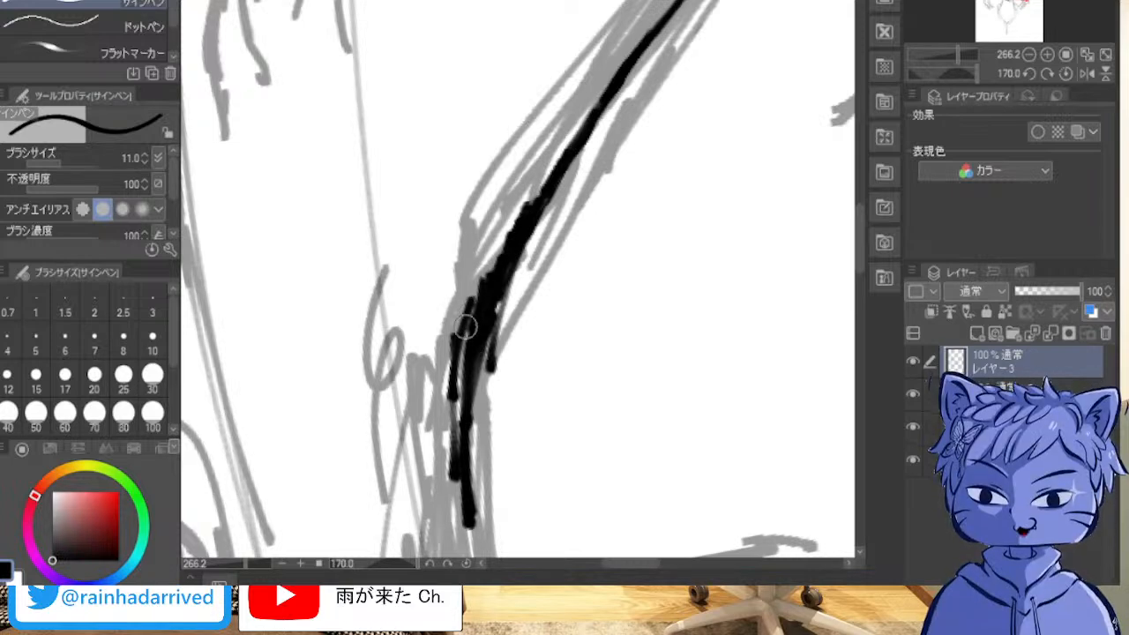
# Step: Trim the rough edges of the inked viewer's-right jaw bend into one smooth, even line
pyautogui.moveTo(527, 198)
pyautogui.mouseDown()
pyautogui.moveTo(481, 291)
pyautogui.moveTo(452, 395)
pyautogui.moveTo(452, 495)
pyautogui.mouseUp()
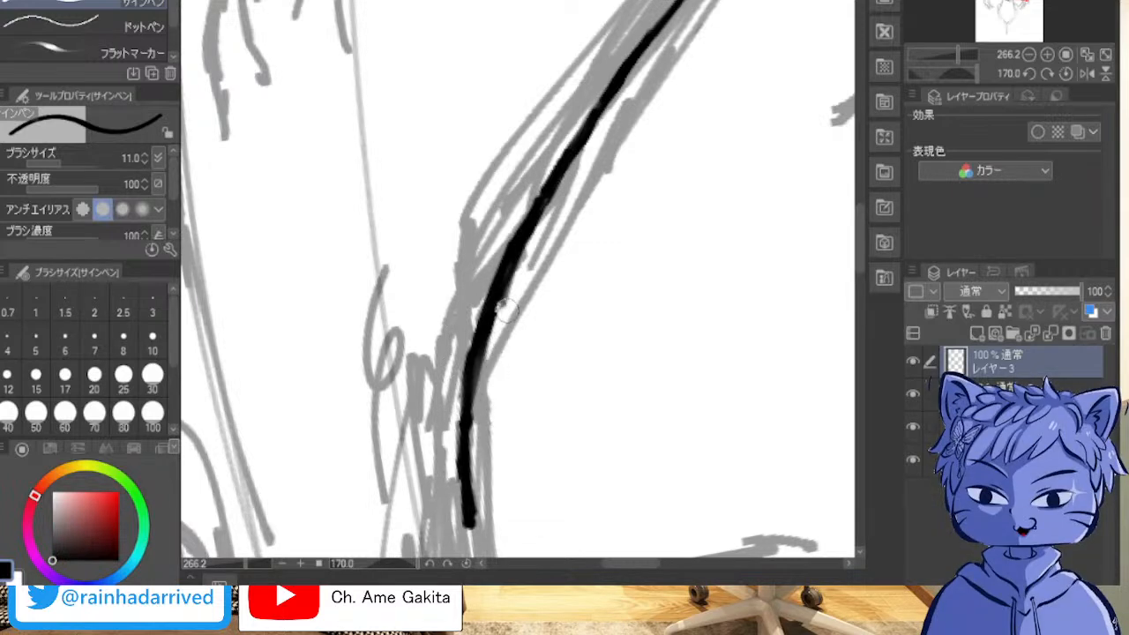
pyautogui.moveTo(523, 274); pyautogui.dragTo(530, 250)
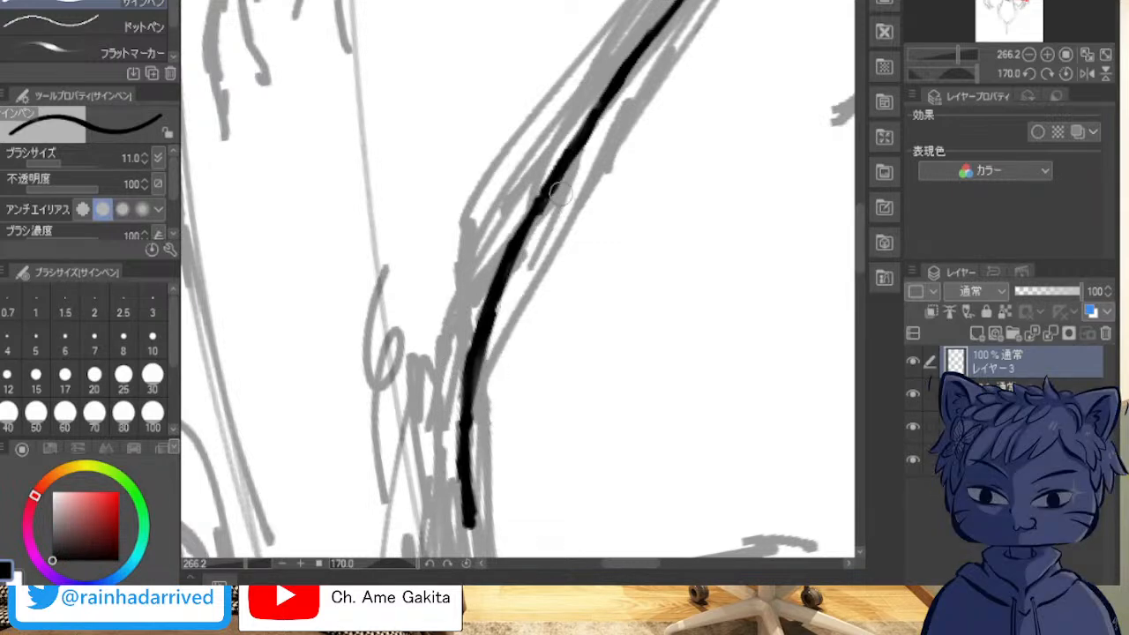
pyautogui.moveTo(490, 363)
pyautogui.mouseDown()
pyautogui.moveTo(497, 330)
pyautogui.moveTo(494, 343)
pyautogui.mouseUp()
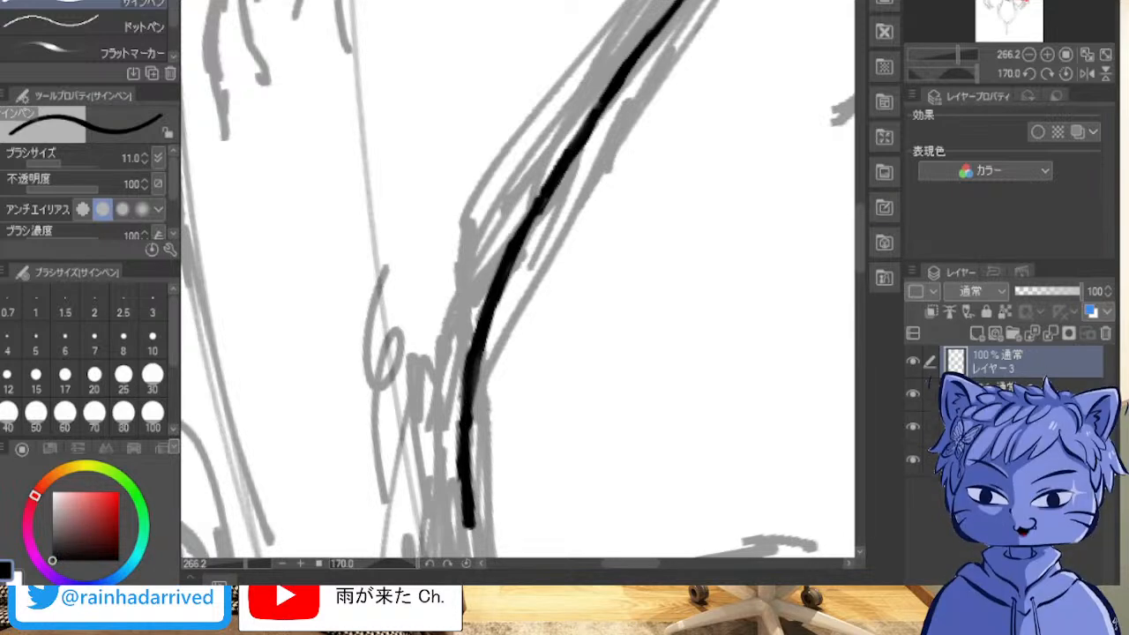
# Step: Extend the inked viewer's-right cheek contour up past the eye with overlapping strokes
pyautogui.moveTo(529, 309)
pyautogui.mouseDown()
pyautogui.moveTo(724, 221)
pyautogui.moveTo(827, 199)
pyautogui.moveTo(551, 142)
pyautogui.moveTo(531, 9)
pyautogui.moveTo(516, 229)
pyautogui.mouseUp()
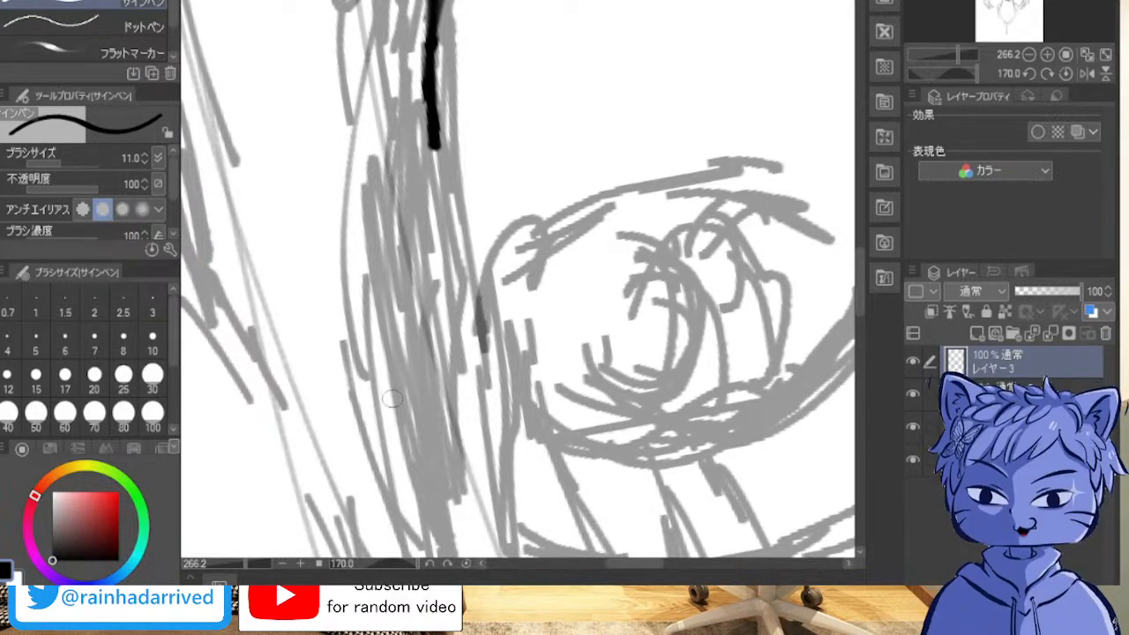
pyautogui.moveTo(432, 151); pyautogui.dragTo(447, 283)
pyautogui.moveTo(429, 150); pyautogui.dragTo(447, 282)
pyautogui.moveTo(435, 170); pyautogui.dragTo(454, 326)
pyautogui.moveTo(441, 216); pyautogui.dragTo(467, 386)
pyautogui.moveTo(446, 284)
pyautogui.mouseDown()
pyautogui.moveTo(471, 402)
pyautogui.moveTo(518, 517)
pyautogui.mouseUp()
pyautogui.moveTo(454, 366); pyautogui.dragTo(489, 460)
pyautogui.moveTo(438, 295); pyautogui.dragTo(486, 459)
pyautogui.moveTo(477, 415); pyautogui.dragTo(528, 556)
pyautogui.moveTo(508, 512); pyautogui.dragTo(527, 558)
pyautogui.moveTo(481, 412); pyautogui.dragTo(524, 533)
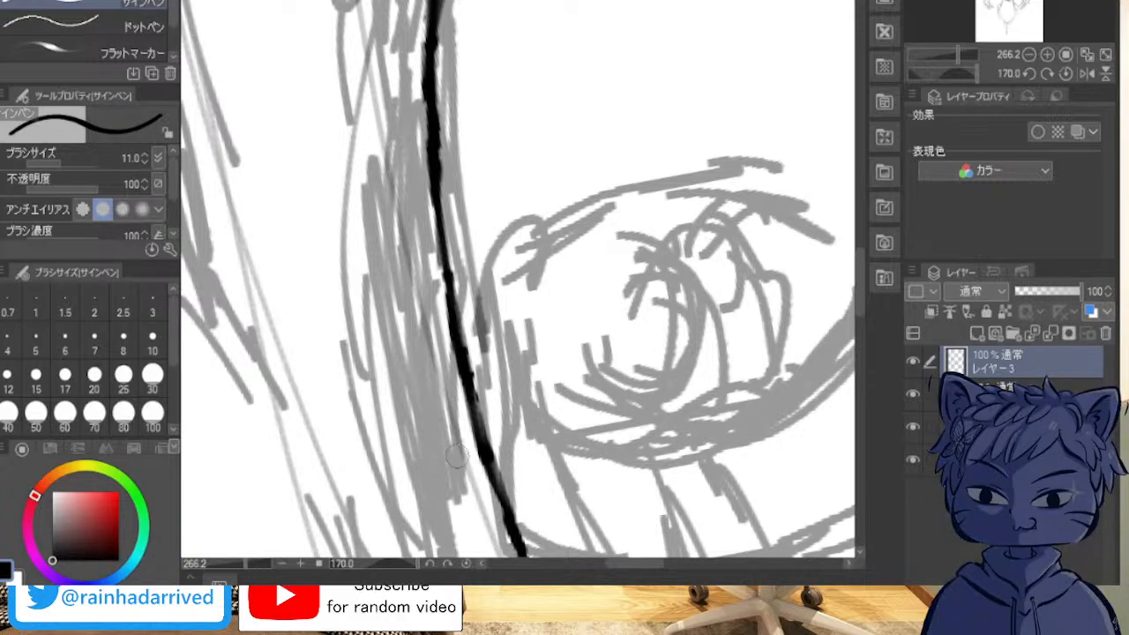
# Step: Check the inked face contour as a whole and add a new layer above it for the hair
pyautogui.scroll(-20, 578, 411)
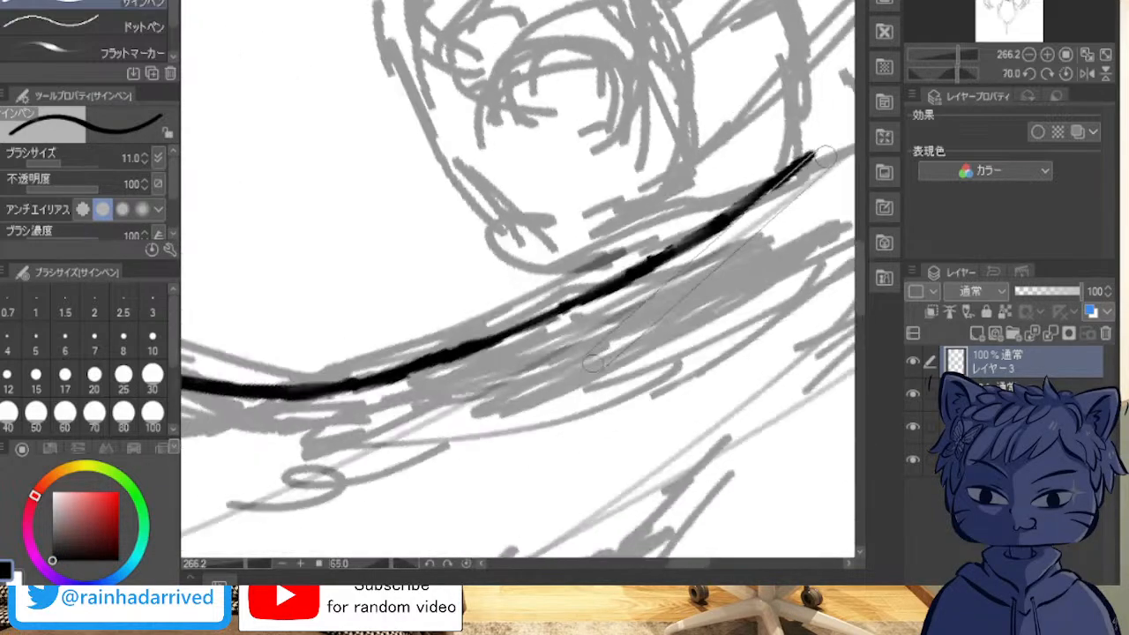
pyautogui.scroll(-5, 592, 362)
pyautogui.moveTo(202, 273); pyautogui.dragTo(737, 133)
pyautogui.scroll(-6, 744, 157)
pyautogui.scroll(6, 746, 160)
pyautogui.scroll(-11, 642, 190)
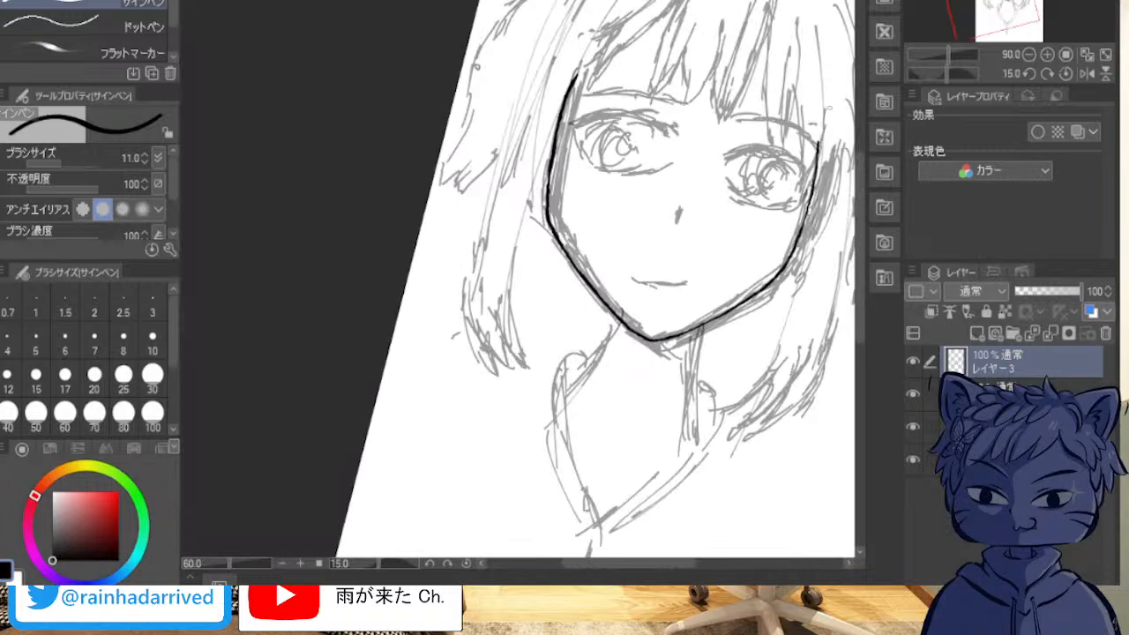
pyautogui.moveTo(642, 191); pyautogui.dragTo(539, 182)
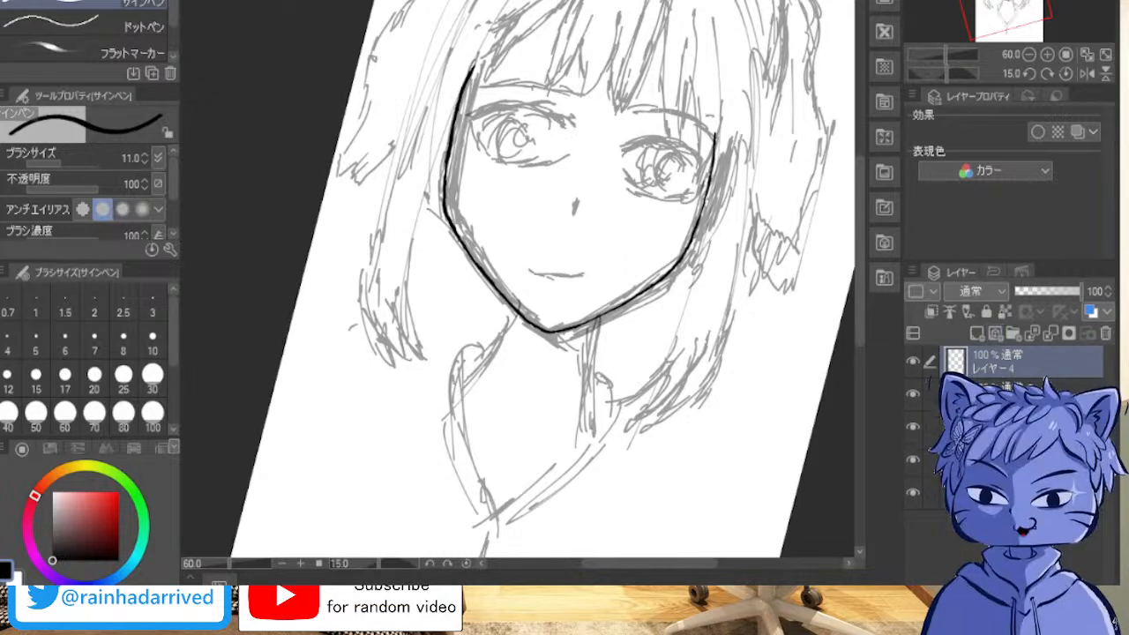
# Step: Ink the inner edge of the viewer's-left hanging hair lock, curving down to its pointed tip
pyautogui.scroll(5, 495, 97)
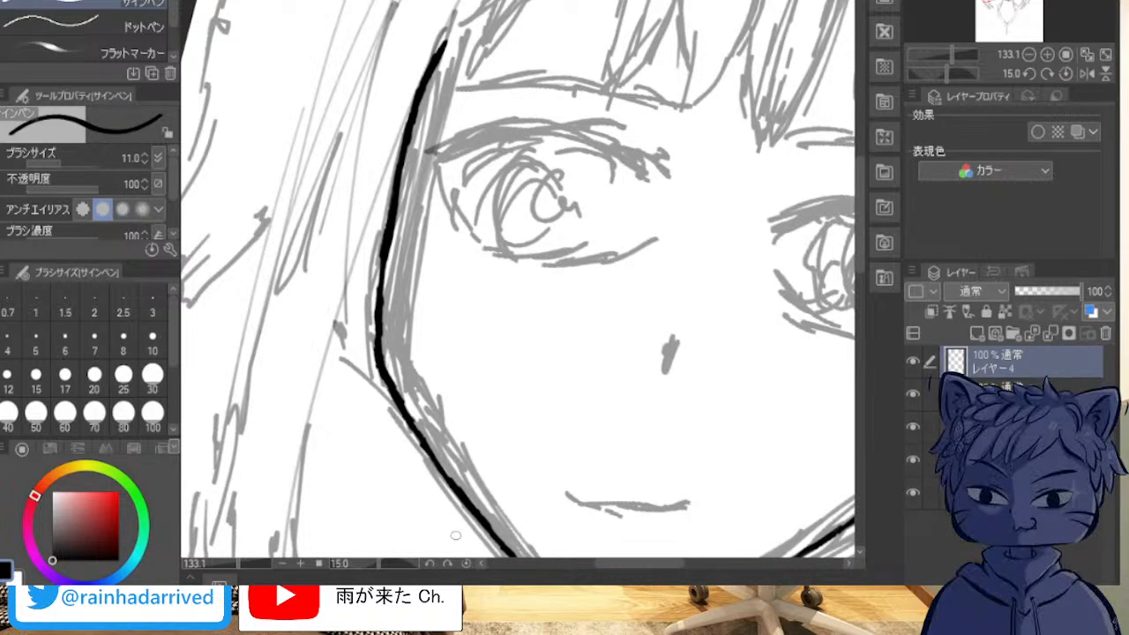
pyautogui.moveTo(531, 552); pyautogui.dragTo(811, 201)
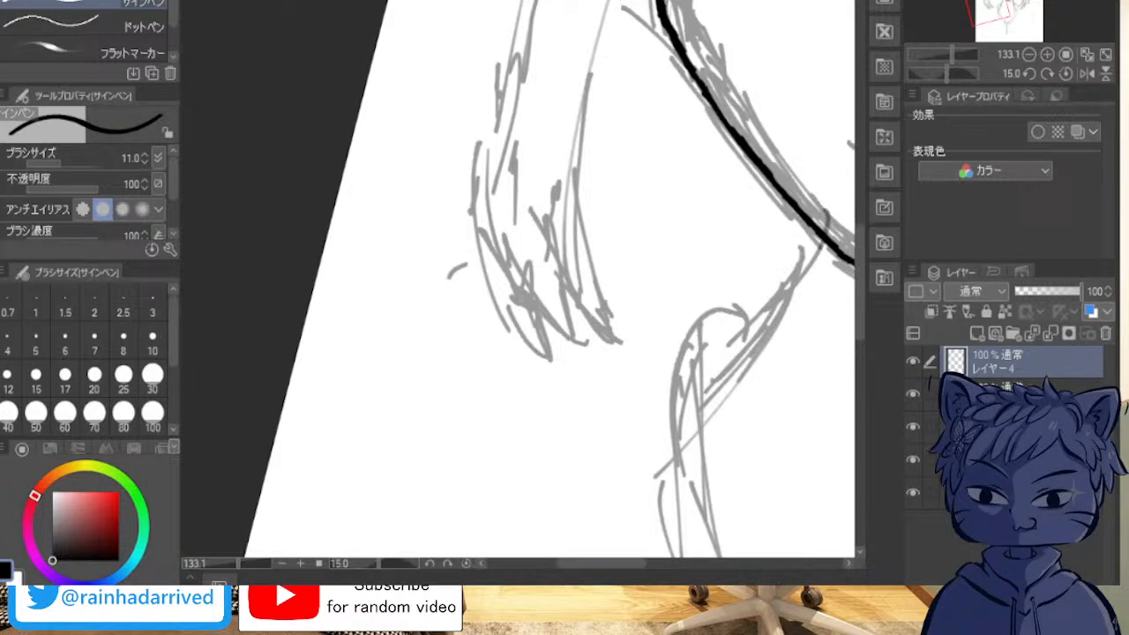
pyautogui.moveTo(604, 309)
pyautogui.mouseDown()
pyautogui.moveTo(615, 328)
pyautogui.moveTo(569, 168)
pyautogui.mouseUp()
pyautogui.moveTo(592, 275); pyautogui.dragTo(576, 207)
pyautogui.moveTo(576, 132); pyautogui.dragTo(583, 251)
pyautogui.moveTo(571, 165)
pyautogui.mouseDown()
pyautogui.moveTo(602, 289)
pyautogui.moveTo(579, 228)
pyautogui.moveTo(622, 333)
pyautogui.mouseUp()
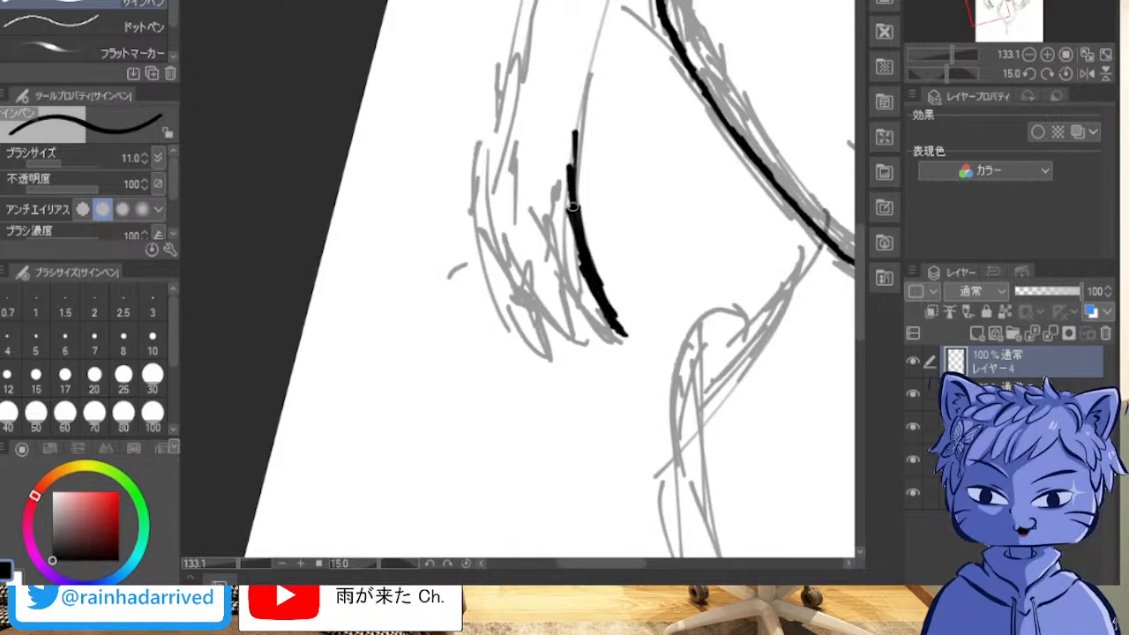
pyautogui.moveTo(573, 203)
pyautogui.mouseDown()
pyautogui.moveTo(578, 88)
pyautogui.moveTo(574, 212)
pyautogui.mouseUp()
pyautogui.moveTo(576, 129); pyautogui.dragTo(582, 54)
pyautogui.moveTo(579, 95); pyautogui.dragTo(575, 202)
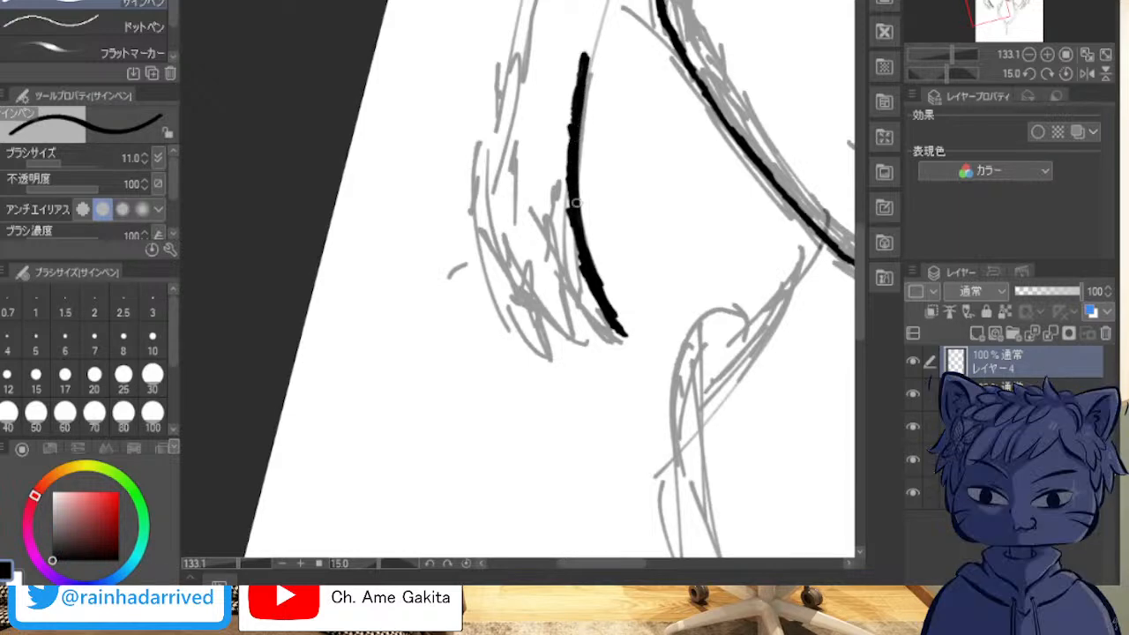
# Step: Close the first pointed tip of the viewer's-left lock with a second curve and ink another pointed tip beside it
pyautogui.moveTo(525, 151)
pyautogui.mouseDown()
pyautogui.moveTo(543, 250)
pyautogui.moveTo(582, 297)
pyautogui.moveTo(553, 275)
pyautogui.moveTo(620, 332)
pyautogui.moveTo(532, 232)
pyautogui.mouseUp()
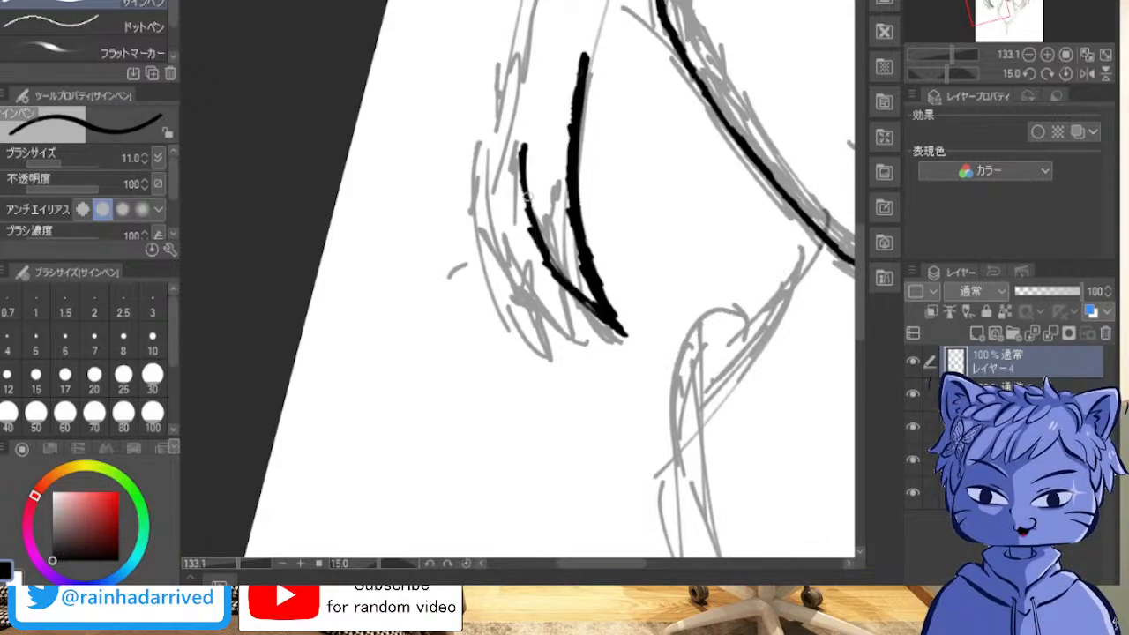
pyautogui.moveTo(535, 232)
pyautogui.mouseDown()
pyautogui.moveTo(517, 139)
pyautogui.moveTo(522, 179)
pyautogui.mouseUp()
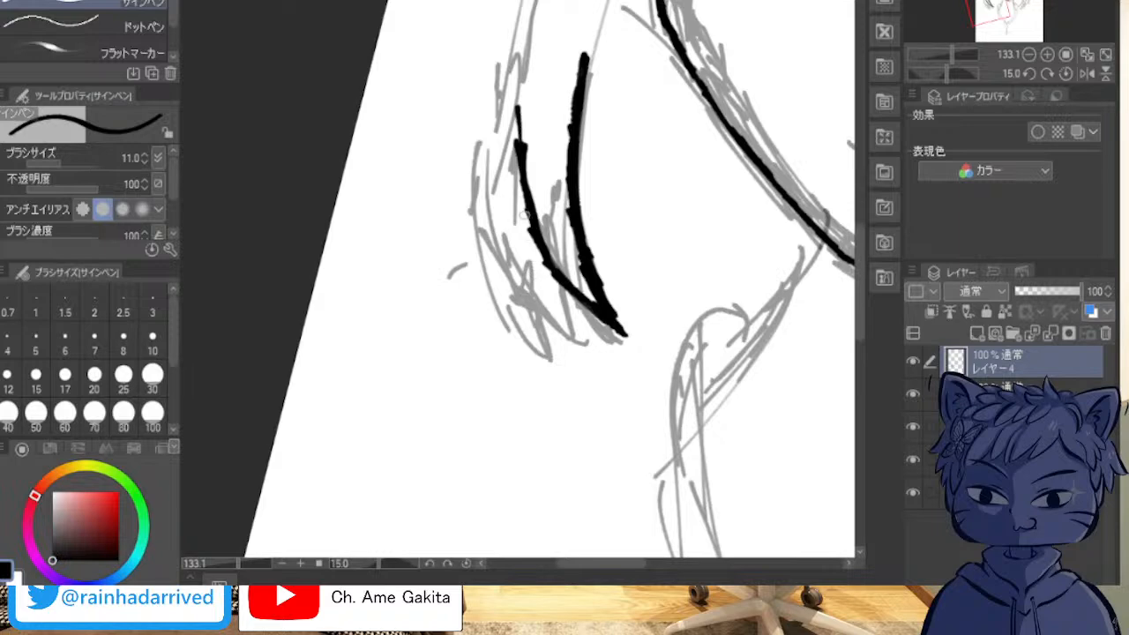
pyautogui.moveTo(545, 266)
pyautogui.mouseDown()
pyautogui.moveTo(582, 349)
pyautogui.moveTo(541, 289)
pyautogui.moveTo(576, 370)
pyautogui.mouseUp()
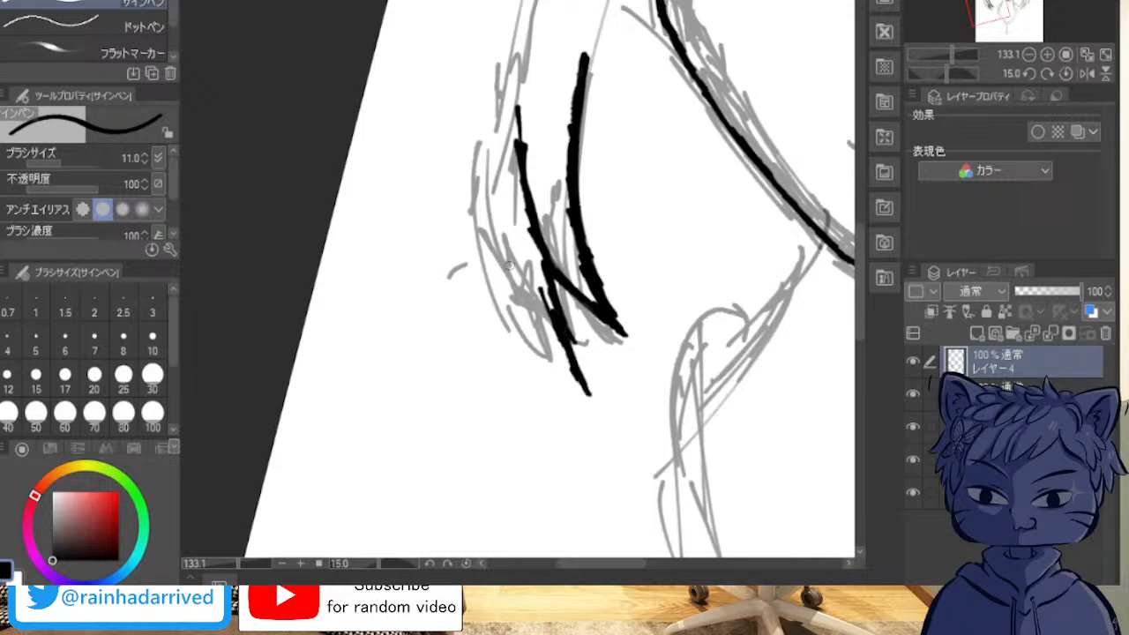
pyautogui.moveTo(479, 192)
pyautogui.mouseDown()
pyautogui.moveTo(516, 294)
pyautogui.moveTo(488, 209)
pyautogui.moveTo(523, 305)
pyautogui.moveTo(583, 392)
pyautogui.mouseUp()
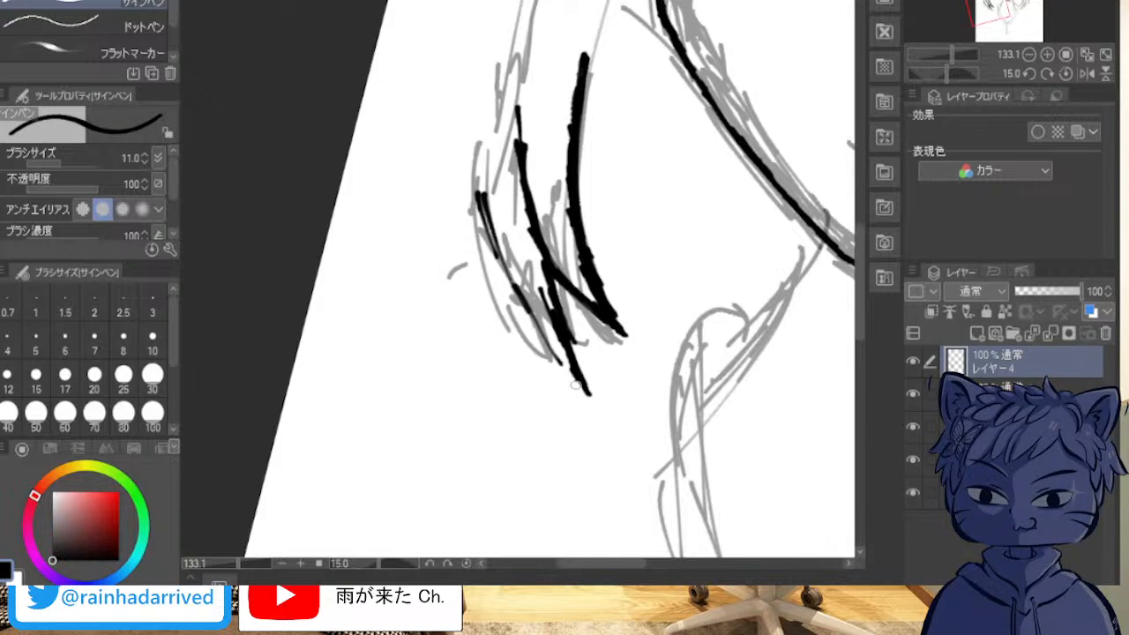
pyautogui.moveTo(540, 342)
pyautogui.mouseDown()
pyautogui.moveTo(495, 255)
pyautogui.moveTo(483, 182)
pyautogui.moveTo(494, 233)
pyautogui.moveTo(559, 363)
pyautogui.mouseUp()
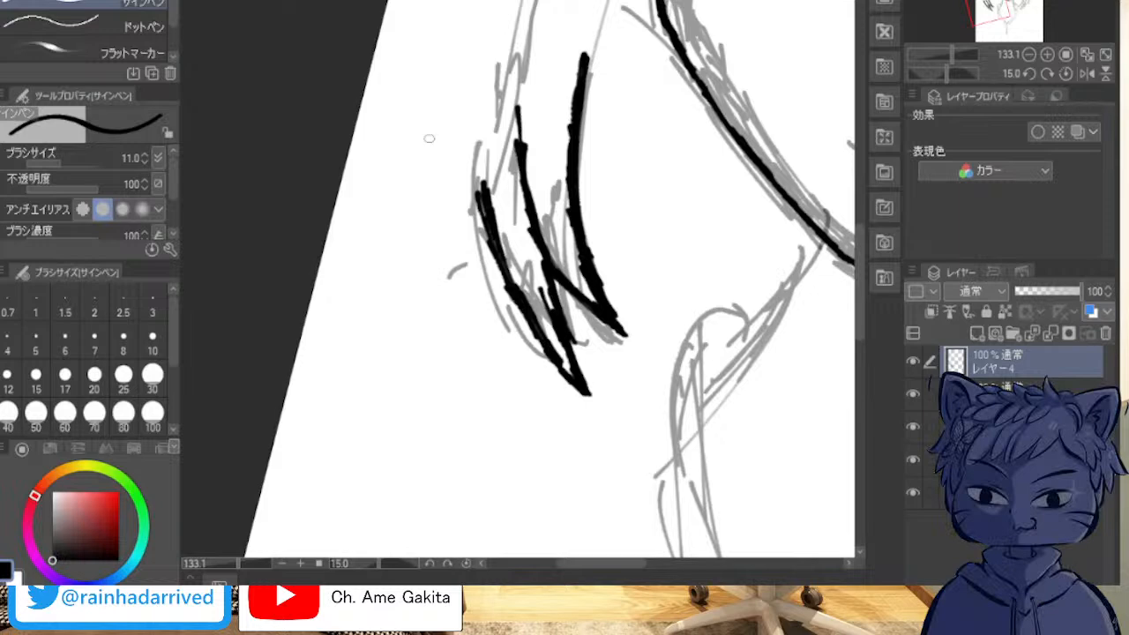
# Step: Trim and re-ink the outer line of the lock's second pointed tip to even out its thickness
pyautogui.scroll(3, 428, 265)
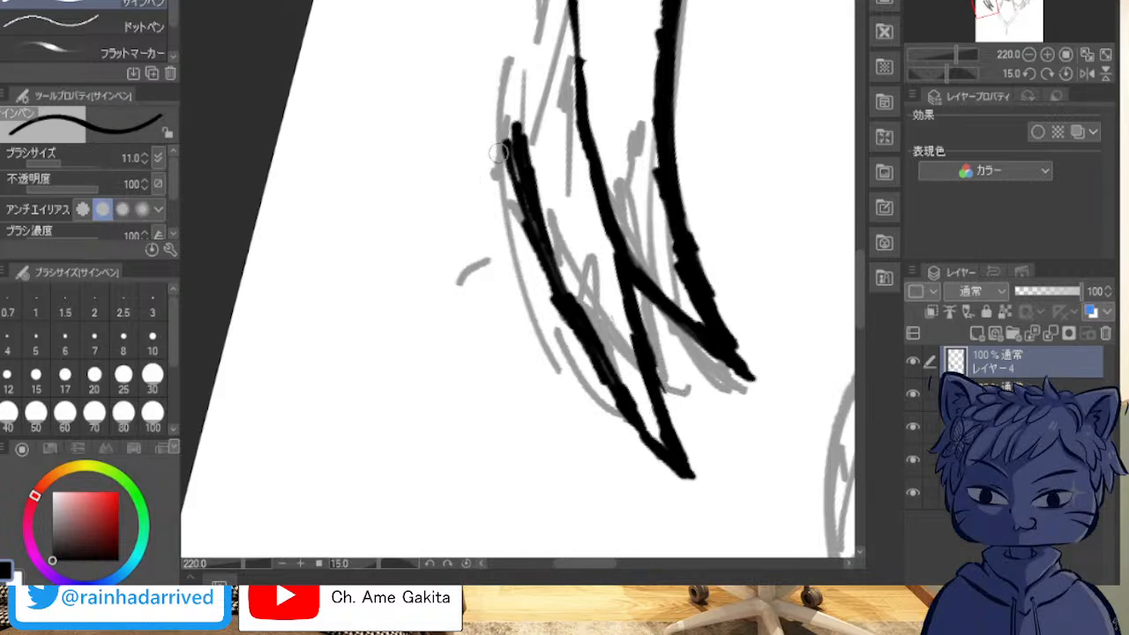
pyautogui.moveTo(531, 134)
pyautogui.mouseDown()
pyautogui.moveTo(538, 215)
pyautogui.moveTo(531, 183)
pyautogui.mouseUp()
pyautogui.moveTo(564, 249); pyautogui.dragTo(552, 229)
pyautogui.moveTo(575, 267)
pyautogui.mouseDown()
pyautogui.moveTo(595, 336)
pyautogui.moveTo(653, 434)
pyautogui.mouseUp()
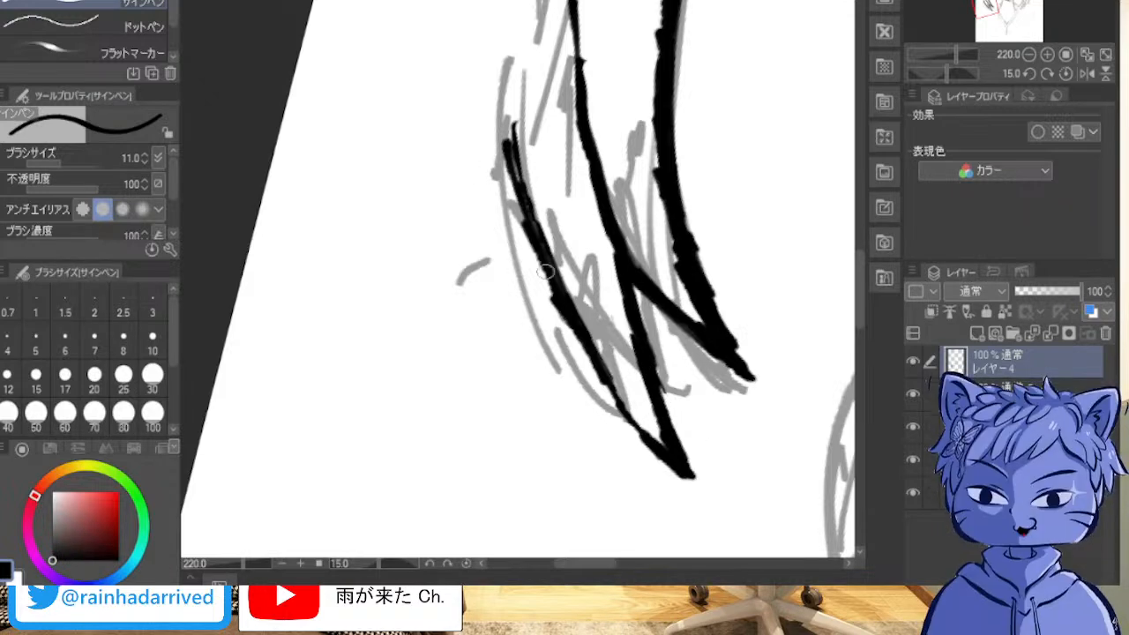
pyautogui.moveTo(522, 145); pyautogui.dragTo(540, 231)
pyautogui.moveTo(518, 168); pyautogui.dragTo(539, 243)
pyautogui.moveTo(510, 147); pyautogui.dragTo(520, 190)
pyautogui.moveTo(608, 390); pyautogui.dragTo(648, 441)
pyautogui.moveTo(590, 366); pyautogui.dragTo(609, 402)
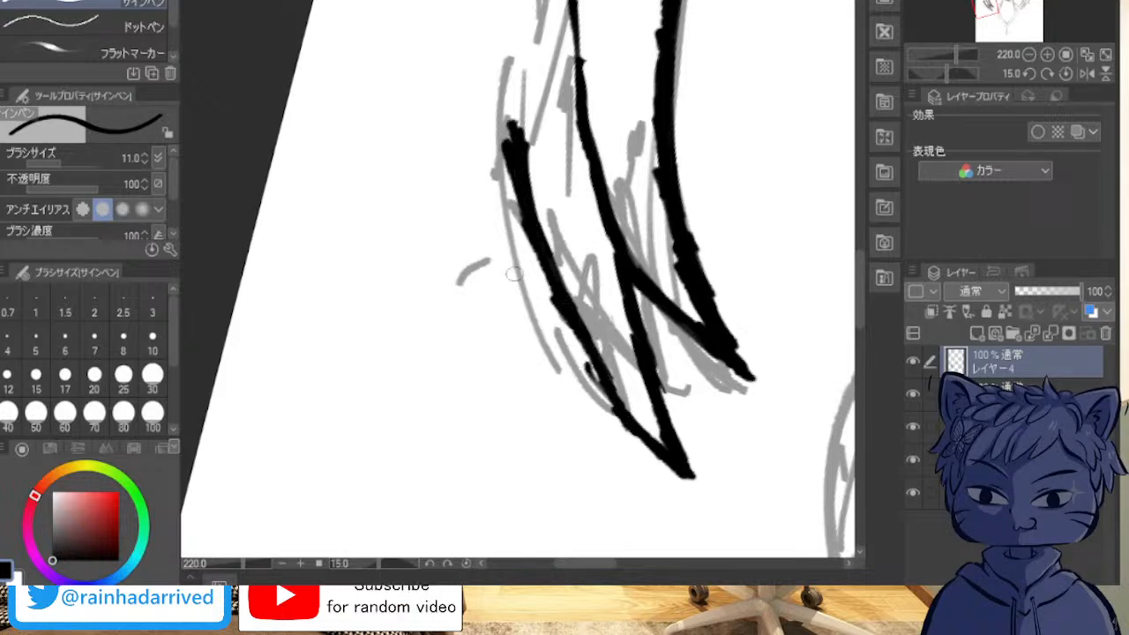
# Step: Erase the uneven upper part of the second tip's outer line and redraw it as a longer, smoother curve
pyautogui.moveTo(584, 374)
pyautogui.mouseDown()
pyautogui.moveTo(604, 404)
pyautogui.moveTo(592, 380)
pyautogui.mouseUp()
pyautogui.moveTo(584, 315); pyautogui.dragTo(608, 388)
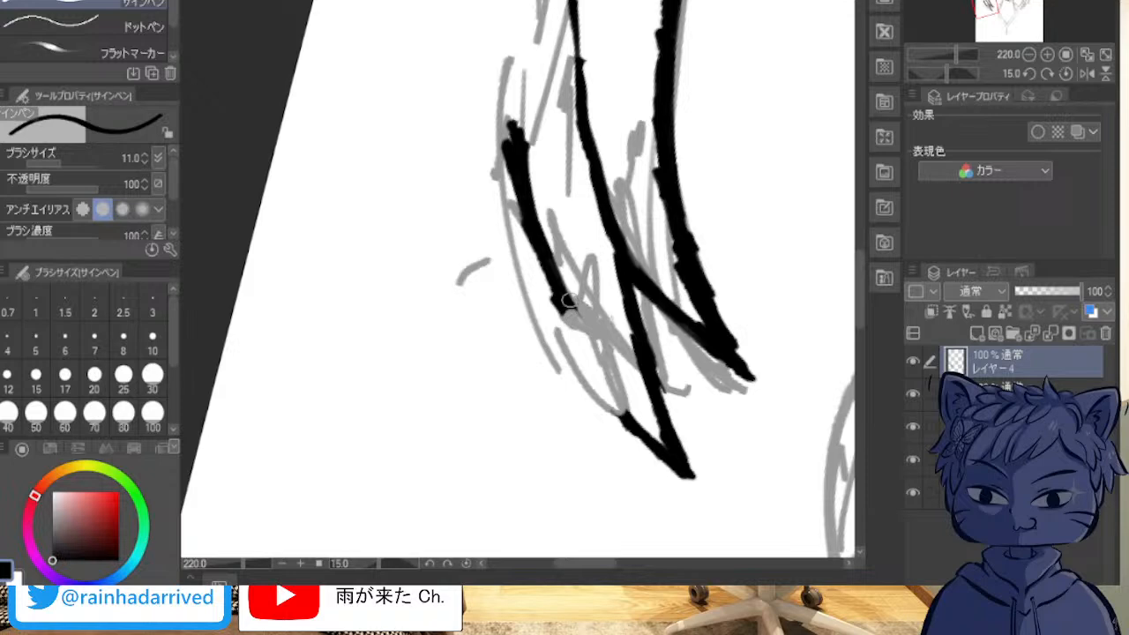
pyautogui.moveTo(572, 319)
pyautogui.mouseDown()
pyautogui.moveTo(630, 426)
pyautogui.moveTo(596, 371)
pyautogui.mouseUp()
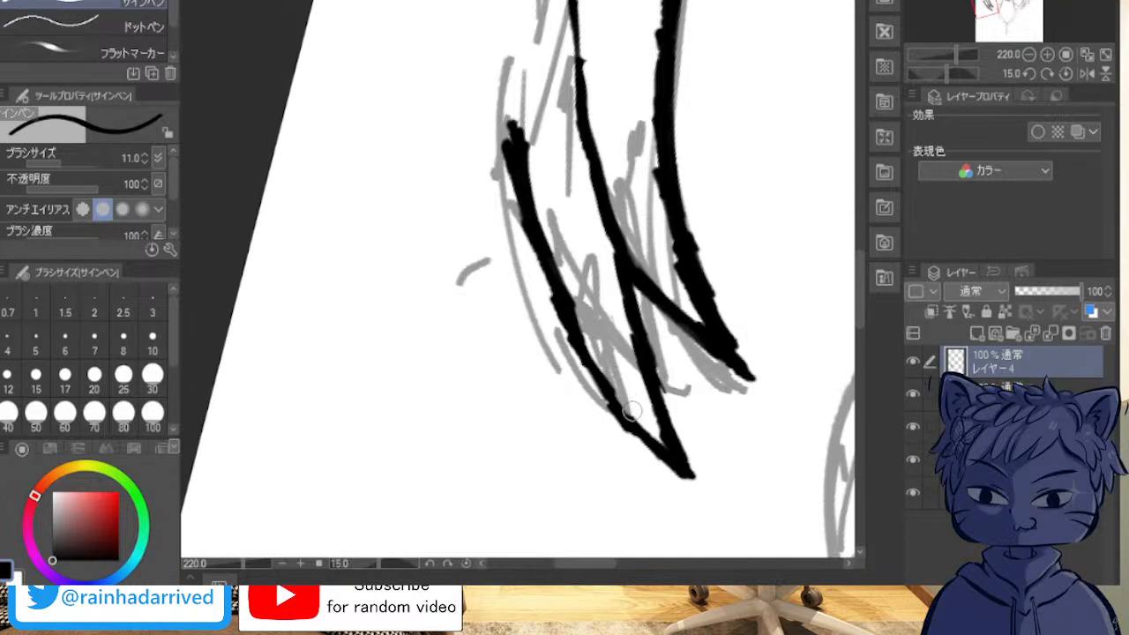
pyautogui.moveTo(596, 368)
pyautogui.mouseDown()
pyautogui.moveTo(528, 225)
pyautogui.moveTo(500, 89)
pyautogui.mouseUp()
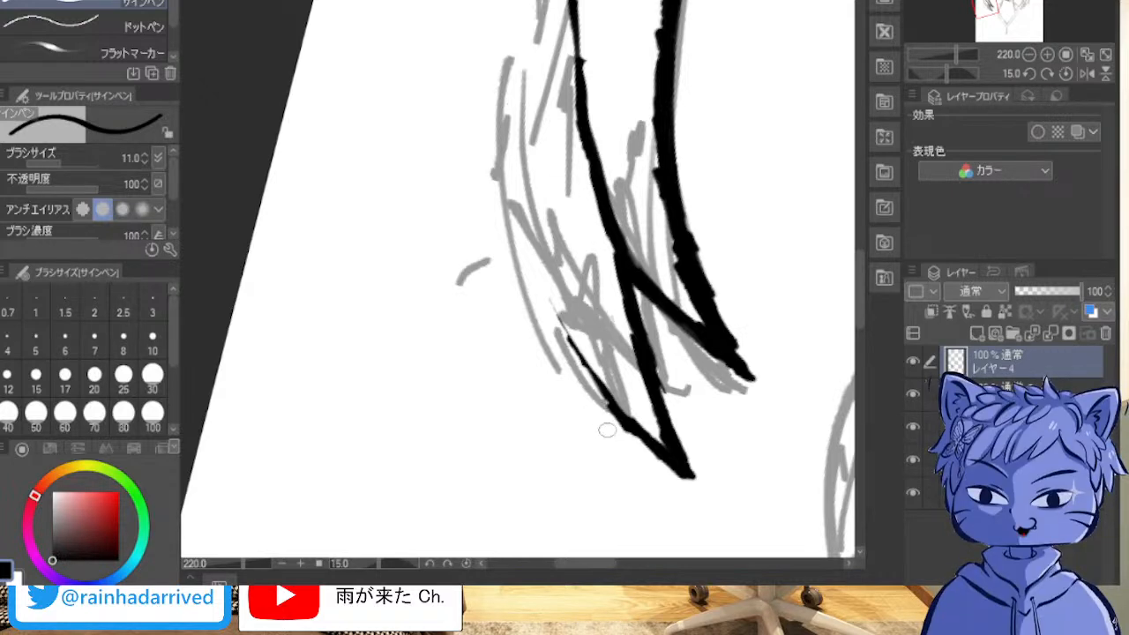
pyautogui.moveTo(605, 398)
pyautogui.mouseDown()
pyautogui.moveTo(554, 331)
pyautogui.moveTo(512, 83)
pyautogui.mouseUp()
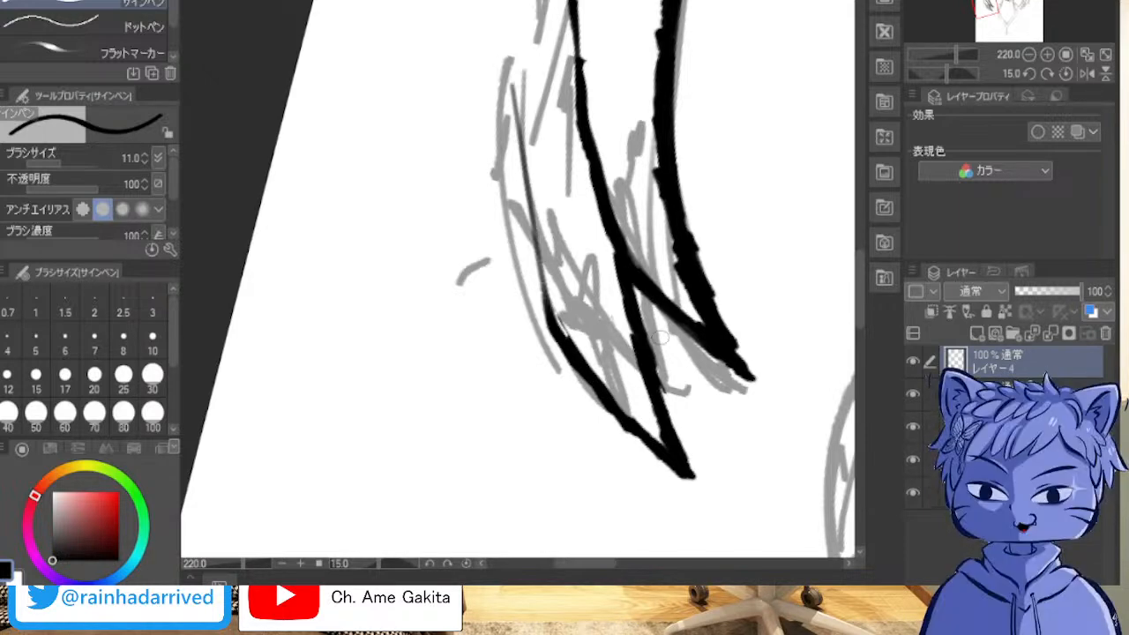
pyautogui.moveTo(558, 331)
pyautogui.mouseDown()
pyautogui.moveTo(529, 231)
pyautogui.moveTo(515, 90)
pyautogui.moveTo(517, 187)
pyautogui.moveTo(553, 310)
pyautogui.moveTo(512, 161)
pyautogui.mouseUp()
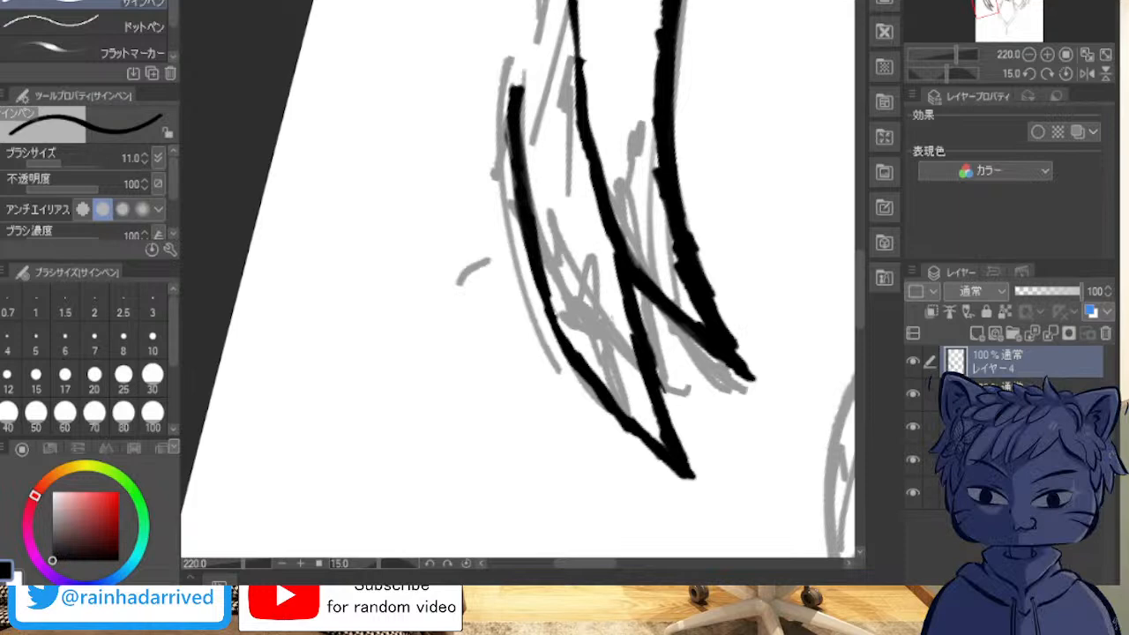
# Step: Ink a third, outermost pointed tip on the viewer's-left lock and rough in its long outer contour
pyautogui.moveTo(560, 362)
pyautogui.mouseDown()
pyautogui.moveTo(577, 429)
pyautogui.moveTo(576, 470)
pyautogui.mouseUp()
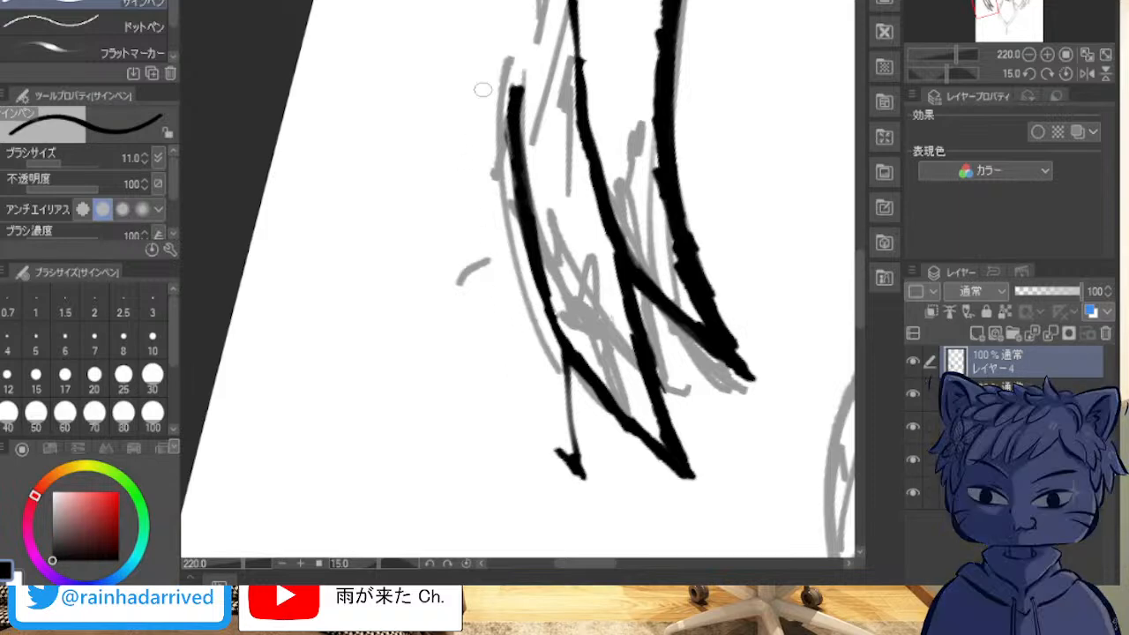
pyautogui.moveTo(491, 2)
pyautogui.mouseDown()
pyautogui.moveTo(492, 357)
pyautogui.moveTo(525, 422)
pyautogui.mouseUp()
pyautogui.moveTo(503, 375)
pyautogui.mouseDown()
pyautogui.moveTo(517, 404)
pyautogui.moveTo(577, 480)
pyautogui.moveTo(475, 303)
pyautogui.moveTo(500, 359)
pyautogui.moveTo(482, 308)
pyautogui.moveTo(472, 198)
pyautogui.mouseUp()
pyautogui.moveTo(482, 146)
pyautogui.mouseDown()
pyautogui.moveTo(482, 270)
pyautogui.moveTo(501, 336)
pyautogui.mouseUp()
pyautogui.moveTo(490, 285)
pyautogui.mouseDown()
pyautogui.moveTo(506, 343)
pyautogui.moveTo(477, 327)
pyautogui.moveTo(492, 388)
pyautogui.moveTo(523, 428)
pyautogui.mouseUp()
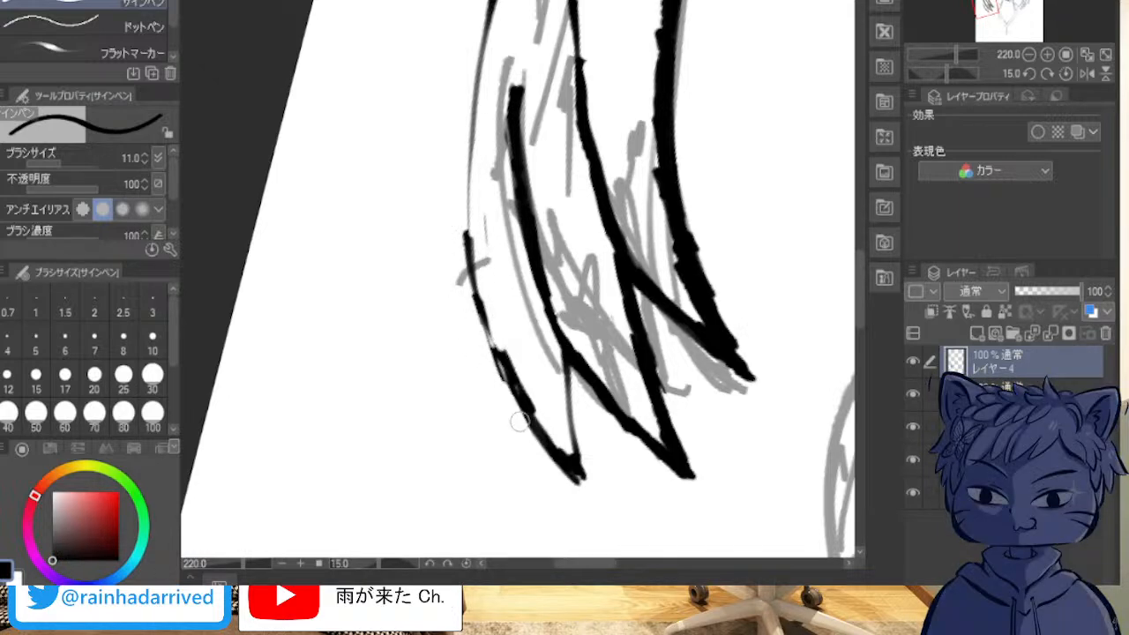
pyautogui.moveTo(512, 329); pyautogui.dragTo(527, 391)
pyautogui.moveTo(505, 340)
pyautogui.mouseDown()
pyautogui.moveTo(536, 421)
pyautogui.moveTo(569, 457)
pyautogui.moveTo(526, 376)
pyautogui.moveTo(552, 433)
pyautogui.moveTo(525, 392)
pyautogui.mouseUp()
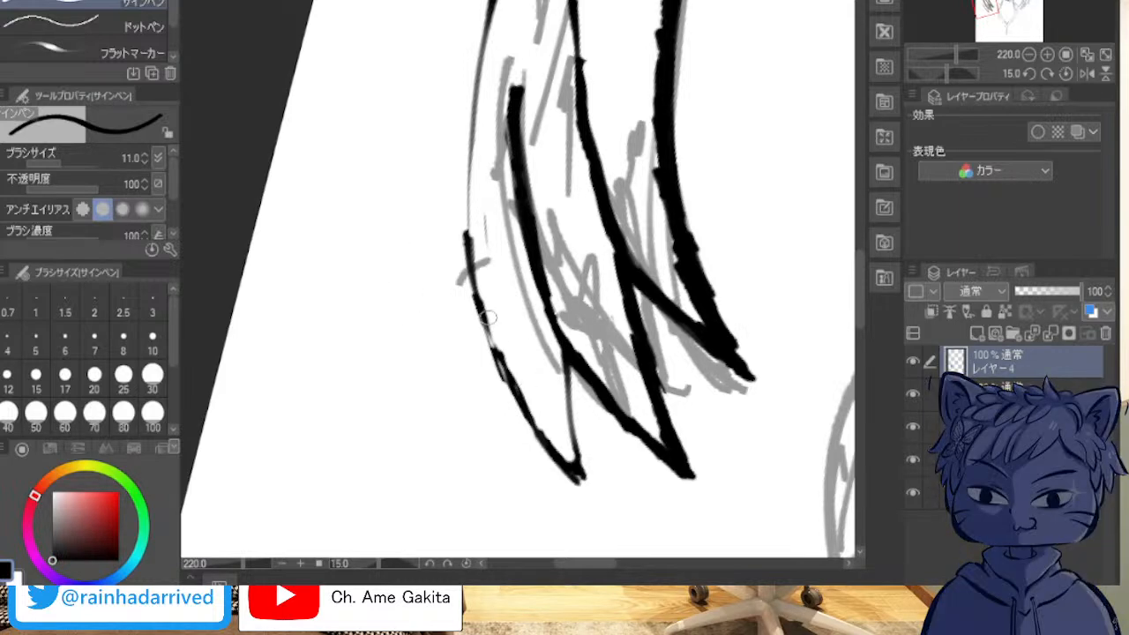
# Step: Thicken the outer contour of the viewer's-left lock from its lower curve upward into a solid line
pyautogui.moveTo(485, 333); pyautogui.dragTo(467, 272)
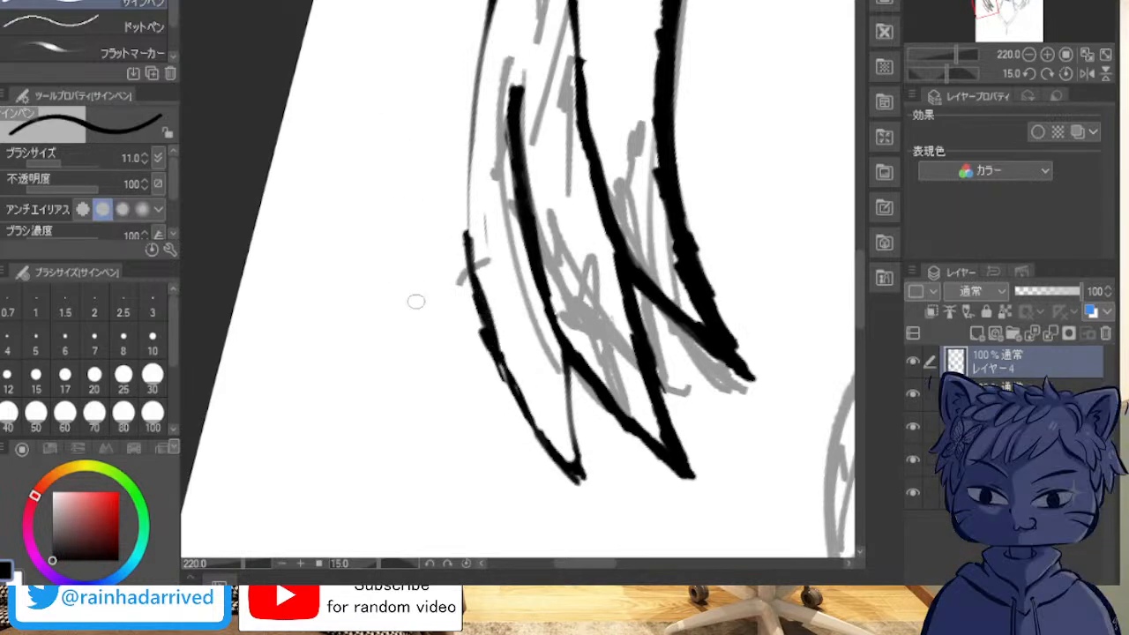
pyautogui.moveTo(502, 353)
pyautogui.mouseDown()
pyautogui.moveTo(528, 420)
pyautogui.moveTo(480, 291)
pyautogui.mouseUp()
pyautogui.moveTo(492, 333); pyautogui.dragTo(468, 200)
pyautogui.moveTo(472, 264); pyautogui.dragTo(472, 122)
pyautogui.moveTo(468, 243); pyautogui.dragTo(472, 80)
pyautogui.moveTo(466, 173); pyautogui.dragTo(484, 26)
pyautogui.moveTo(477, 110); pyautogui.dragTo(487, 1)
pyautogui.moveTo(482, 50)
pyautogui.mouseDown()
pyautogui.moveTo(491, 4)
pyautogui.moveTo(468, 109)
pyautogui.mouseUp()
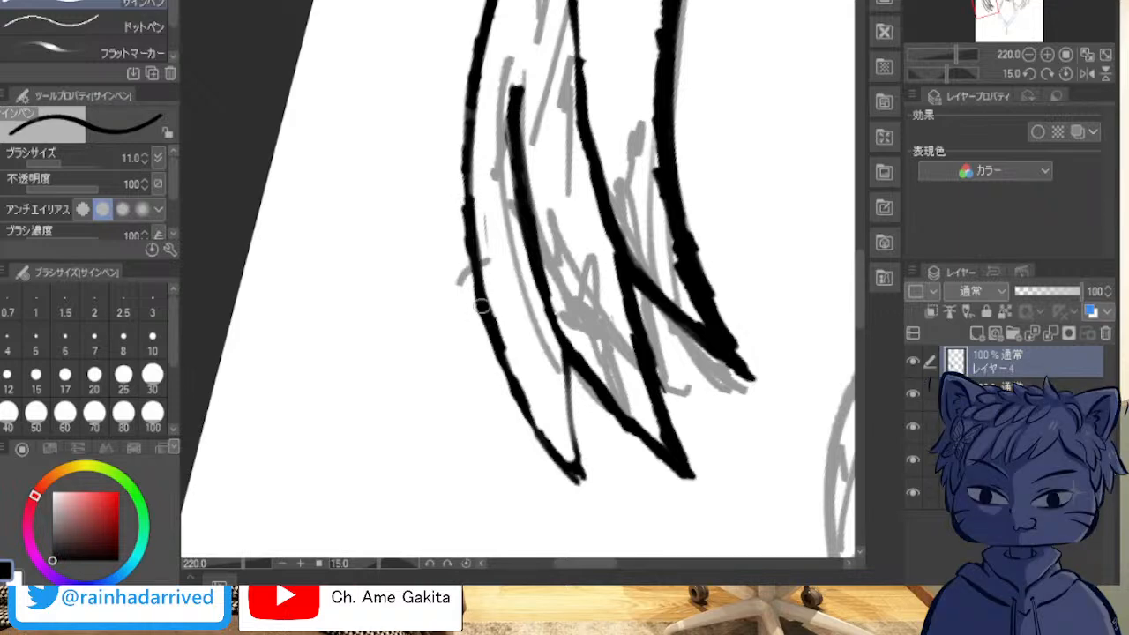
# Step: Continue the outer contour of the viewer's-left lock up alongside the face, joining it to the inked lower curve
pyautogui.moveTo(706, 71)
pyautogui.mouseDown()
pyautogui.moveTo(344, 10)
pyautogui.moveTo(264, 215)
pyautogui.moveTo(469, 551)
pyautogui.moveTo(682, 318)
pyautogui.moveTo(470, 362)
pyautogui.moveTo(436, 575)
pyautogui.moveTo(455, 581)
pyautogui.mouseUp()
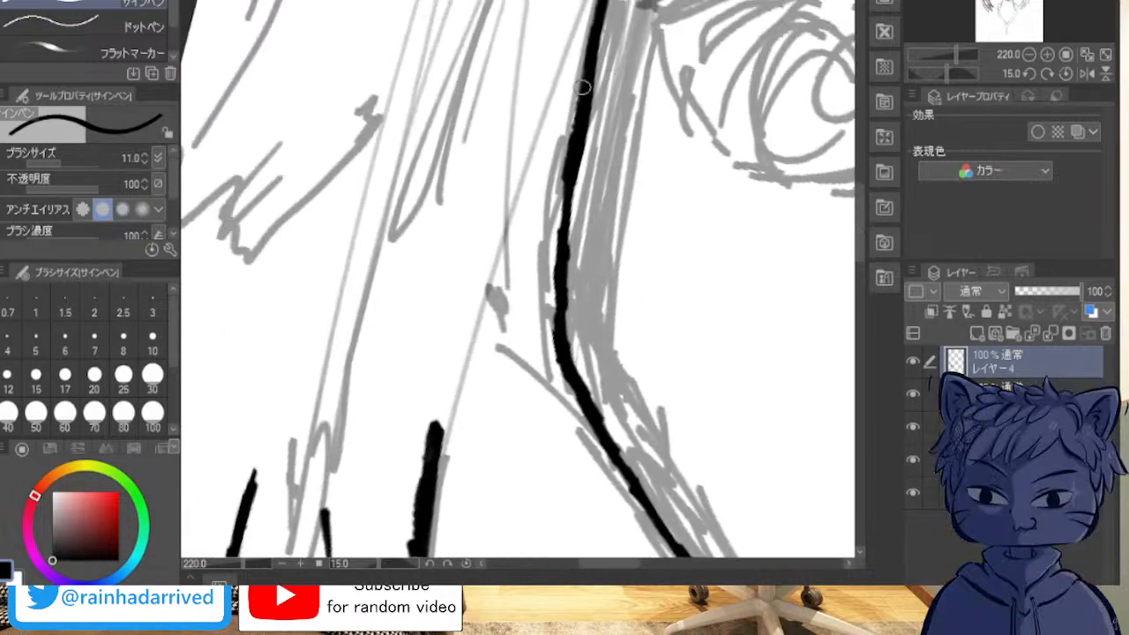
pyautogui.scroll(-5, 523, 89)
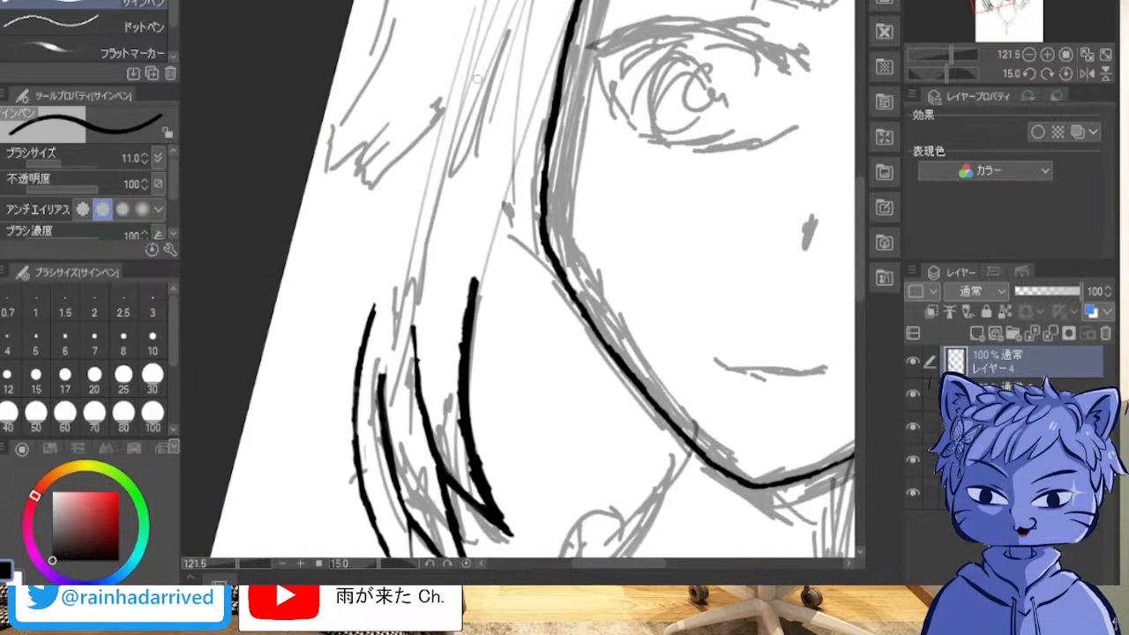
pyautogui.moveTo(487, 11)
pyautogui.mouseDown()
pyautogui.moveTo(446, 157)
pyautogui.moveTo(429, 180)
pyautogui.mouseUp()
pyautogui.moveTo(473, 52); pyautogui.dragTo(424, 203)
pyautogui.moveTo(476, 30); pyautogui.dragTo(429, 176)
pyautogui.moveTo(472, 56); pyautogui.dragTo(395, 263)
pyautogui.moveTo(371, 327)
pyautogui.mouseDown()
pyautogui.moveTo(407, 203)
pyautogui.moveTo(425, 184)
pyautogui.mouseUp()
# Step: Reinforce the upper part of the viewer's-left lock's outer contour with overlapping strokes to blend the joins
pyautogui.moveTo(403, 242); pyautogui.dragTo(445, 136)
pyautogui.moveTo(450, 112)
pyautogui.mouseDown()
pyautogui.moveTo(426, 187)
pyautogui.moveTo(484, 1)
pyautogui.mouseUp()
pyautogui.moveTo(478, 46); pyautogui.dragTo(456, 111)
pyautogui.moveTo(474, 67); pyautogui.dragTo(417, 226)
pyautogui.moveTo(438, 169); pyautogui.dragTo(412, 240)
pyautogui.moveTo(429, 183)
pyautogui.mouseDown()
pyautogui.moveTo(398, 242)
pyautogui.moveTo(403, 213)
pyautogui.moveTo(373, 333)
pyautogui.moveTo(415, 203)
pyautogui.mouseUp()
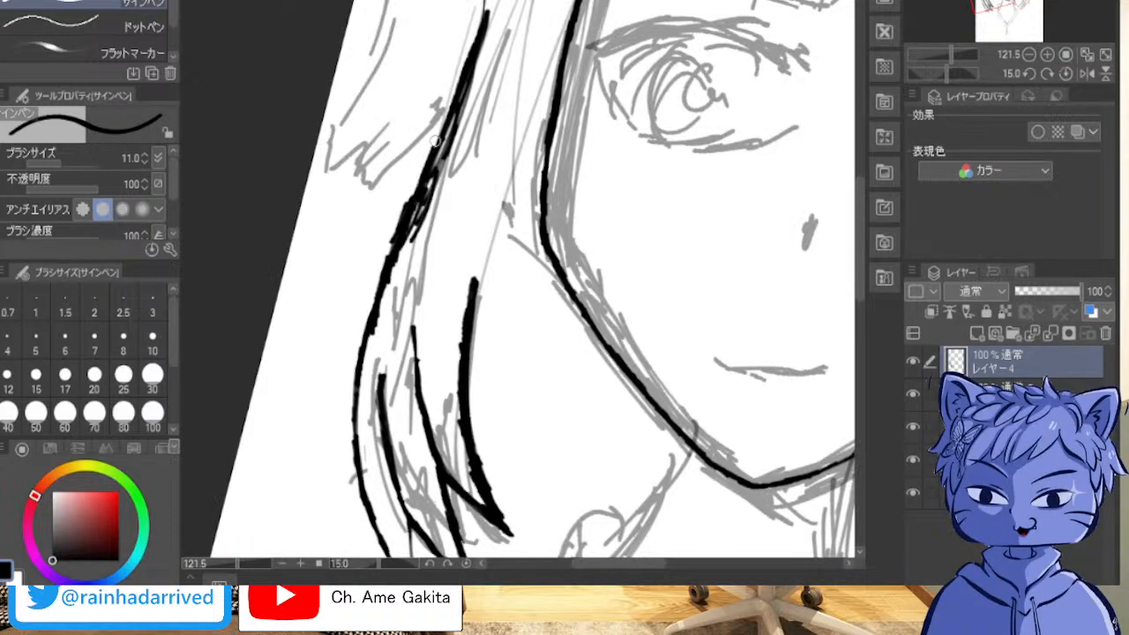
# Step: Trim the thick joins on the upper outer contour of the viewer's-left lock into a thinner line
pyautogui.moveTo(452, 175); pyautogui.dragTo(392, 287)
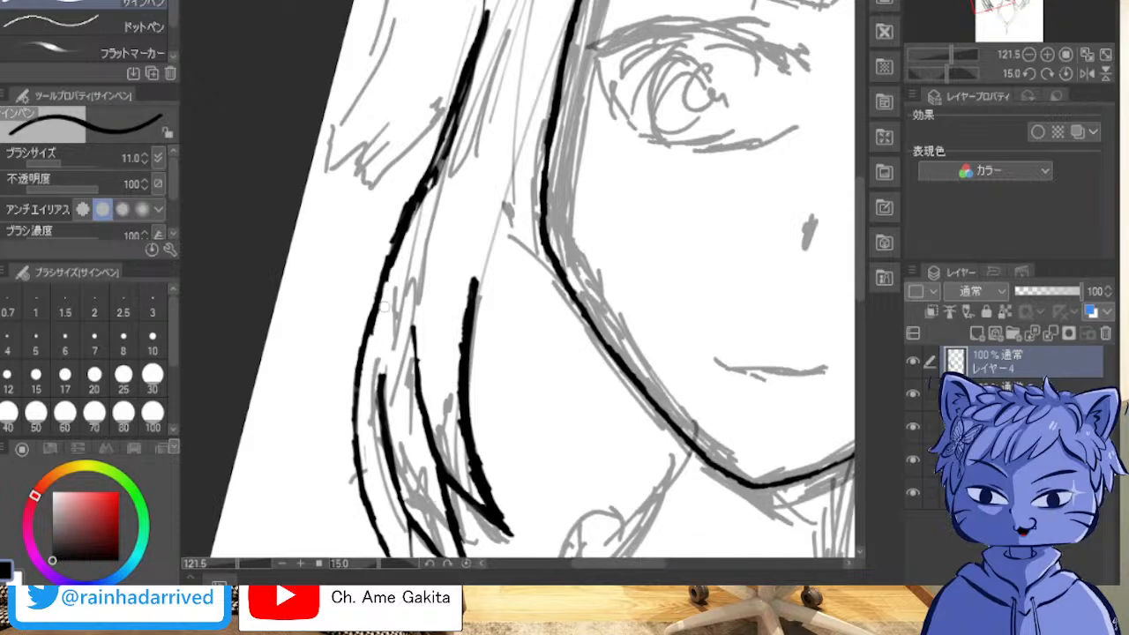
pyautogui.moveTo(406, 252)
pyautogui.mouseDown()
pyautogui.moveTo(445, 160)
pyautogui.moveTo(426, 201)
pyautogui.mouseUp()
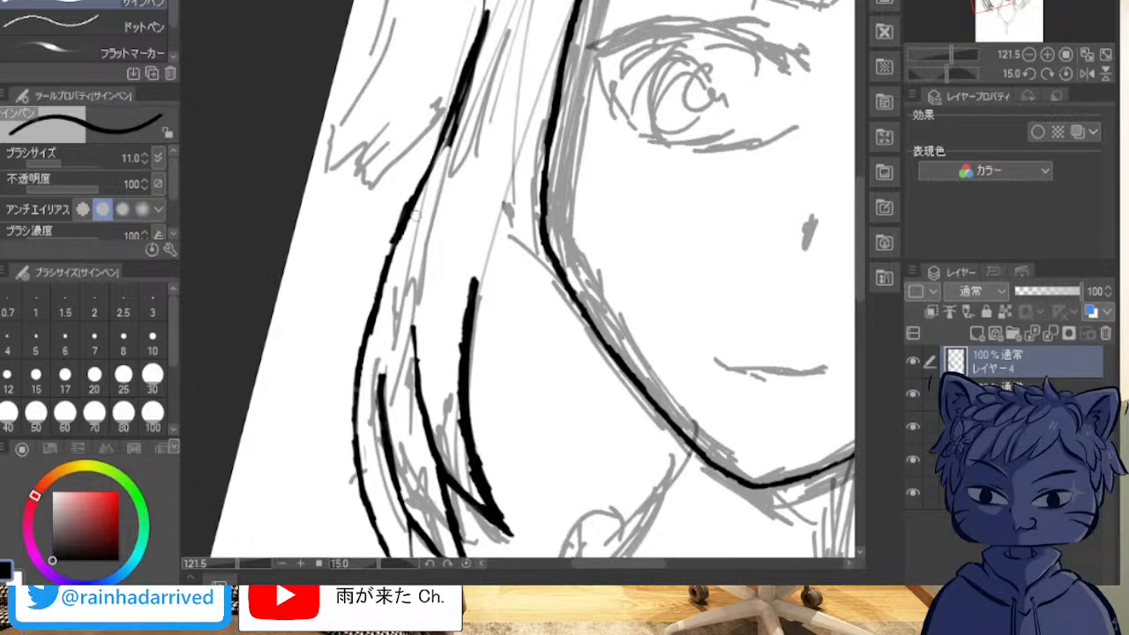
pyautogui.moveTo(450, 150); pyautogui.dragTo(503, 3)
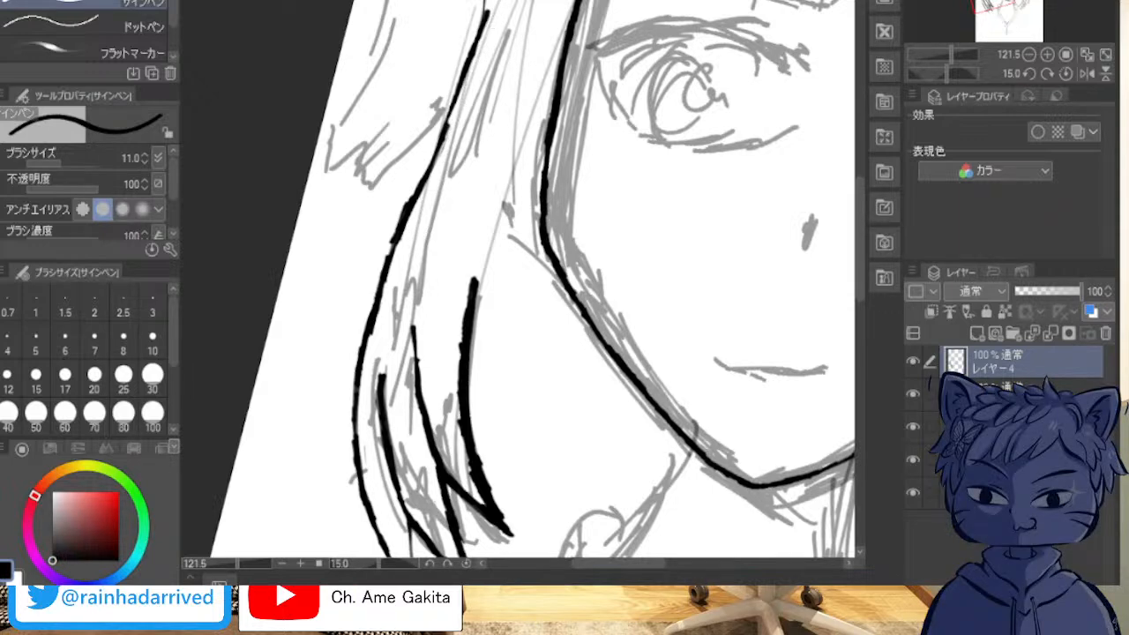
# Step: Re-ink the upper end of the viewer's-left lock's outer contour and its middle bend with short overlapping strokes
pyautogui.moveTo(481, 16); pyautogui.dragTo(458, 84)
pyautogui.moveTo(485, 12); pyautogui.dragTo(454, 109)
pyautogui.moveTo(478, 42); pyautogui.dragTo(439, 165)
pyautogui.moveTo(389, 249); pyautogui.dragTo(395, 218)
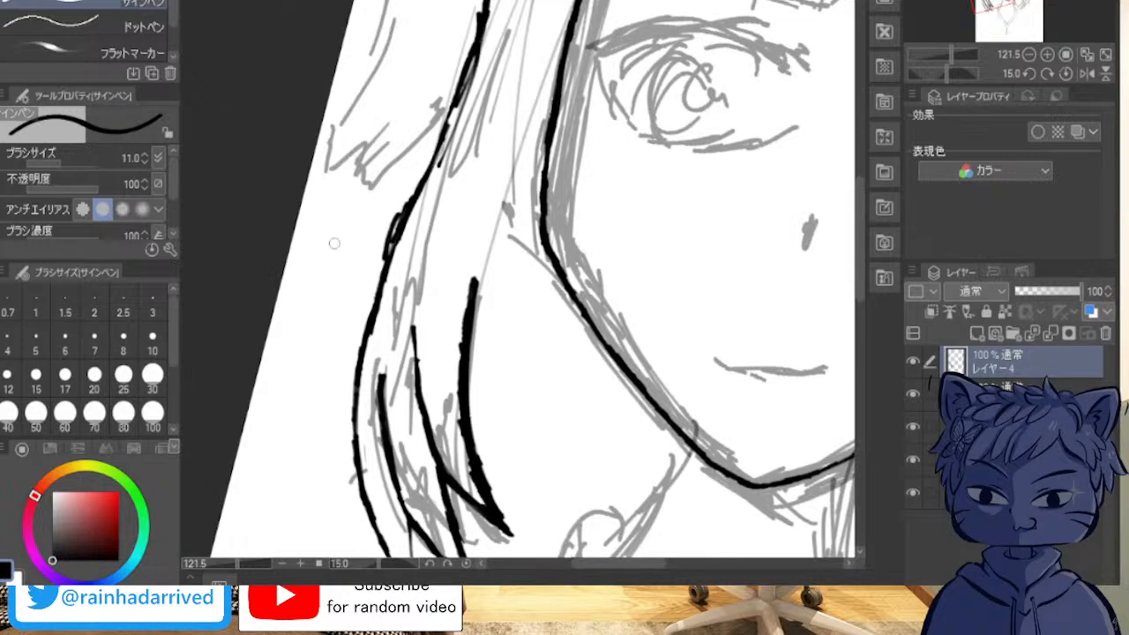
# Step: Erase the uneven middle section of the lock's outer contour, redraw it as one smooth curve, and trim the excess ink above it
pyautogui.moveTo(394, 224)
pyautogui.mouseDown()
pyautogui.moveTo(386, 269)
pyautogui.moveTo(386, 256)
pyautogui.mouseUp()
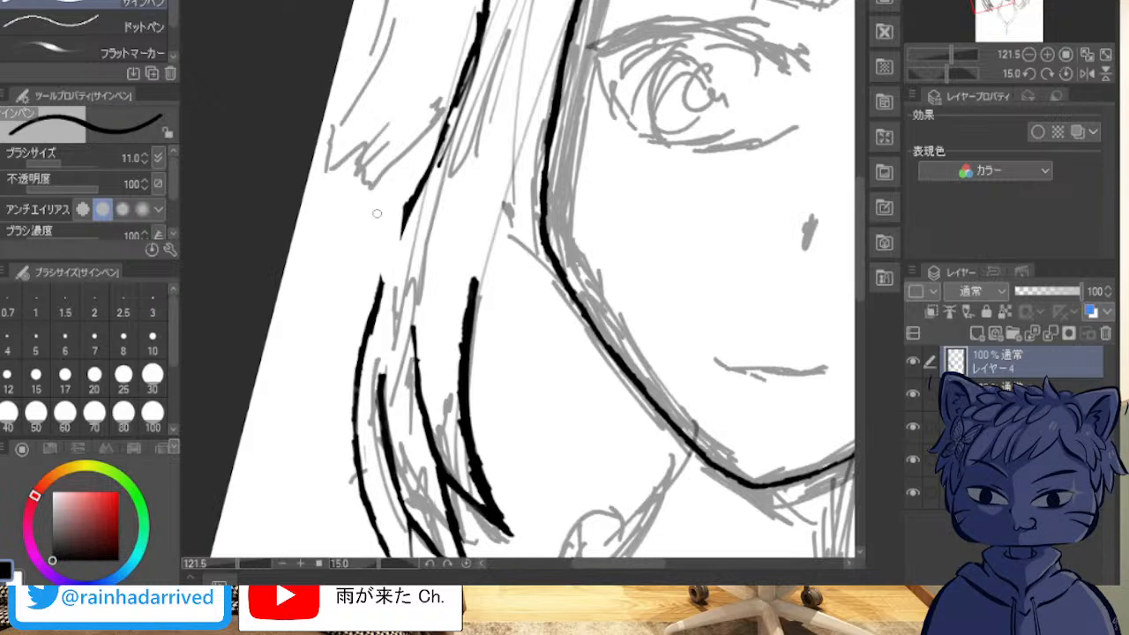
pyautogui.scroll(3, 377, 212)
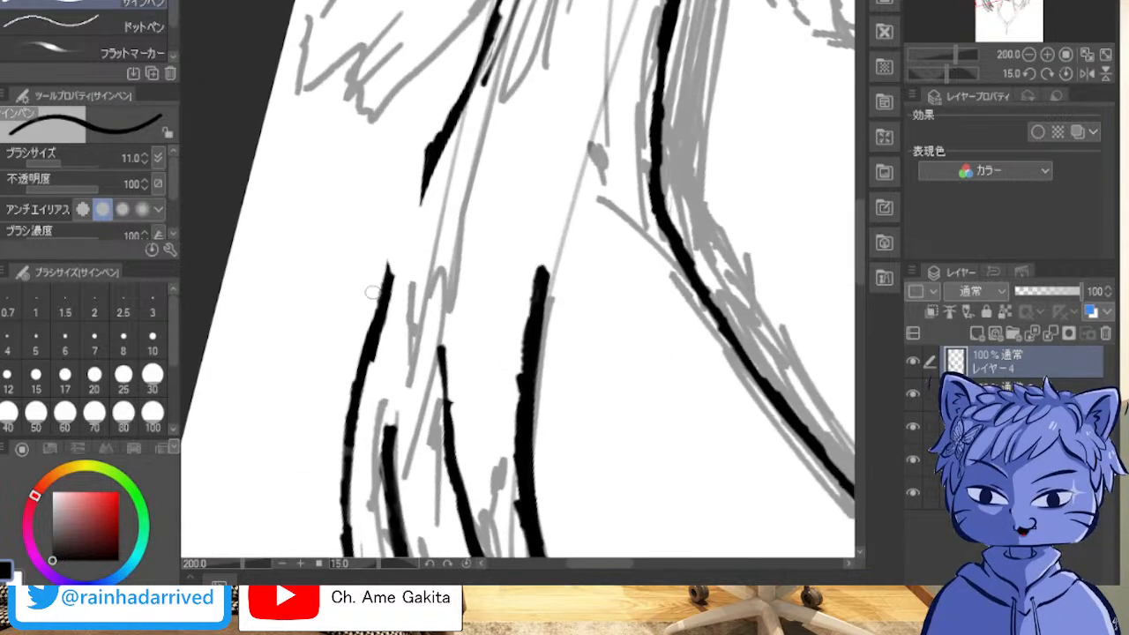
pyautogui.moveTo(438, 149)
pyautogui.mouseDown()
pyautogui.moveTo(393, 253)
pyautogui.moveTo(432, 156)
pyautogui.mouseUp()
pyautogui.moveTo(397, 246); pyautogui.dragTo(411, 202)
pyautogui.moveTo(391, 284); pyautogui.dragTo(433, 154)
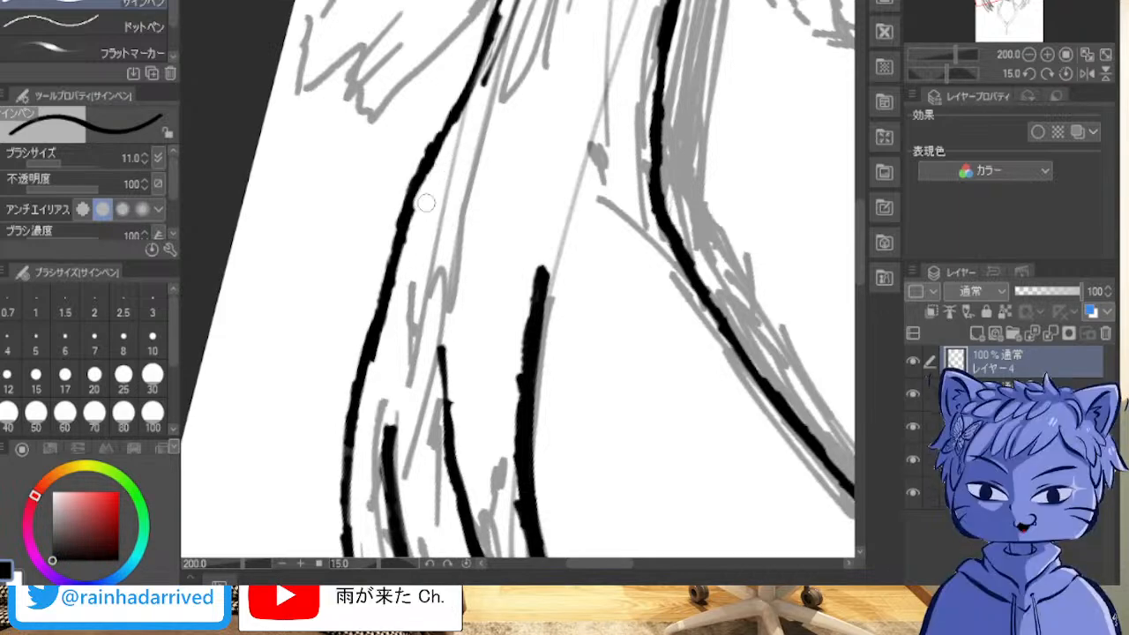
pyautogui.moveTo(490, 80)
pyautogui.mouseDown()
pyautogui.moveTo(526, 7)
pyautogui.moveTo(508, 28)
pyautogui.mouseUp()
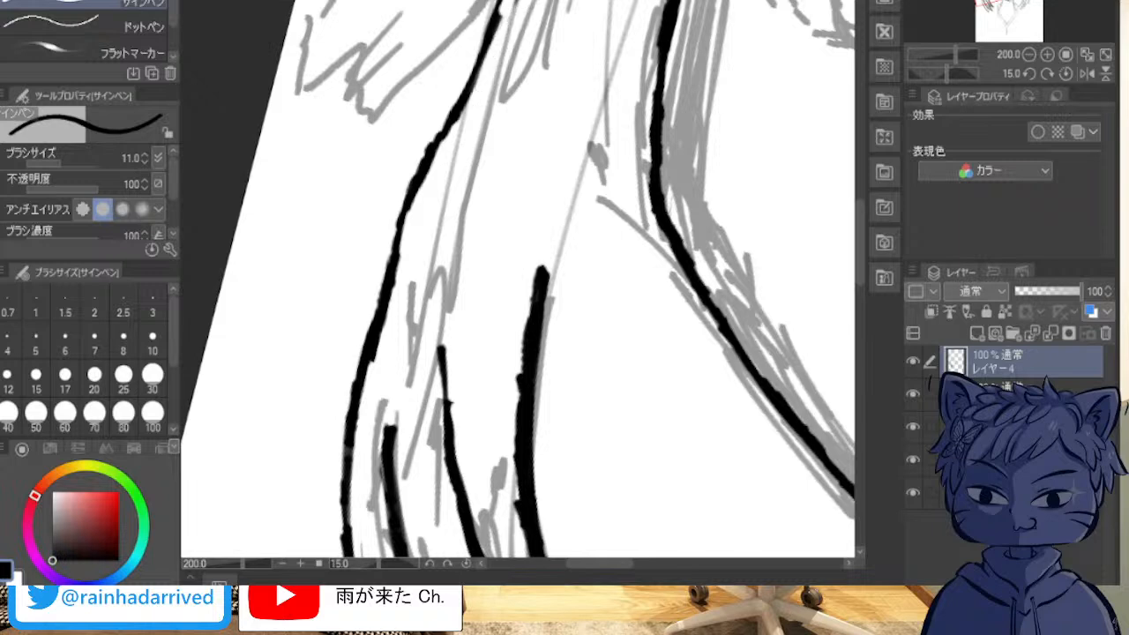
# Step: Erase the jagged upper end of the lock's outer contour and re-ink it up past the eye toward the top of the head
pyautogui.moveTo(706, 220)
pyautogui.mouseDown()
pyautogui.moveTo(337, 357)
pyautogui.moveTo(360, 343)
pyautogui.moveTo(443, 422)
pyautogui.moveTo(561, 454)
pyautogui.mouseUp()
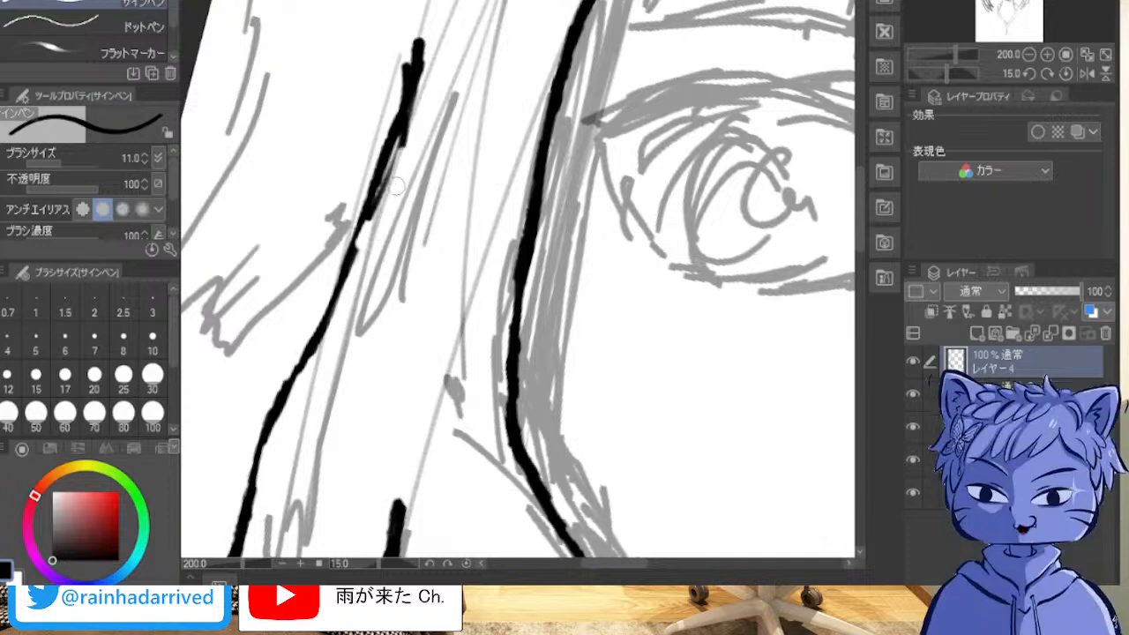
pyautogui.moveTo(386, 188)
pyautogui.mouseDown()
pyautogui.moveTo(417, 75)
pyautogui.moveTo(372, 213)
pyautogui.moveTo(361, 206)
pyautogui.moveTo(364, 239)
pyautogui.moveTo(354, 236)
pyautogui.moveTo(367, 277)
pyautogui.moveTo(351, 265)
pyautogui.moveTo(331, 279)
pyautogui.moveTo(352, 315)
pyautogui.moveTo(354, 292)
pyautogui.moveTo(331, 312)
pyautogui.moveTo(353, 329)
pyautogui.mouseUp()
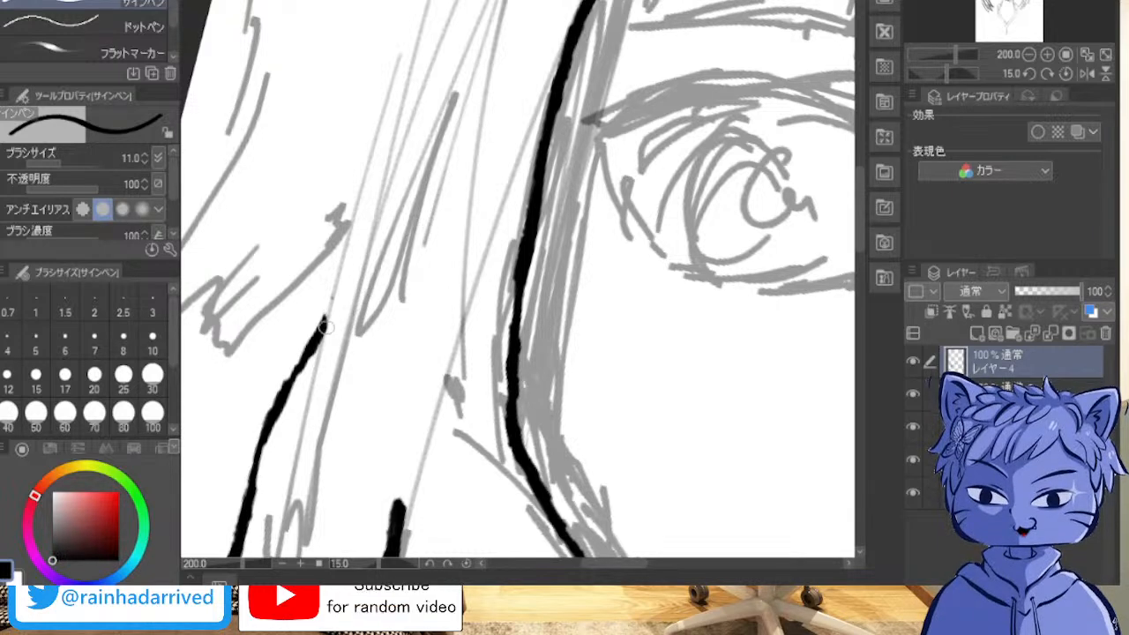
pyautogui.moveTo(325, 328); pyautogui.dragTo(377, 222)
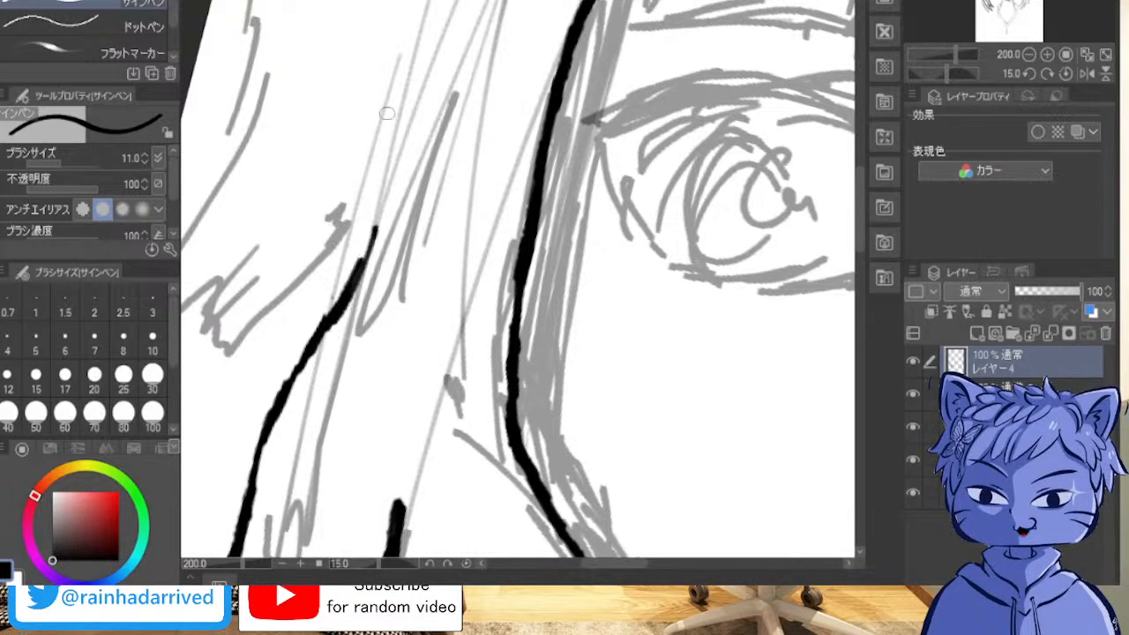
pyautogui.scroll(-5, 414, 99)
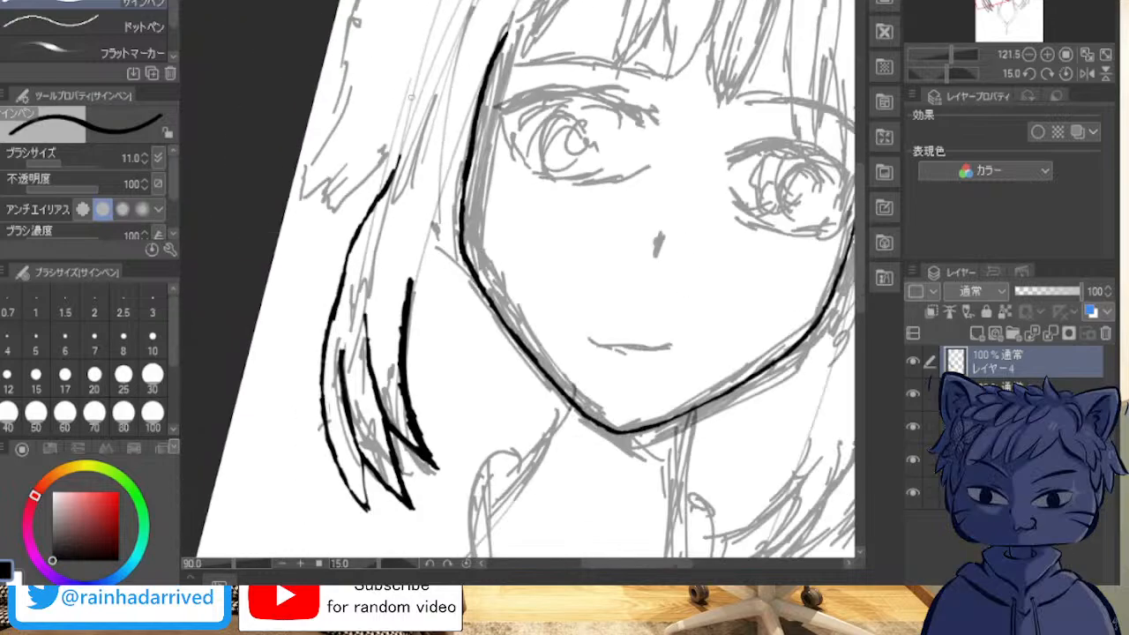
pyautogui.moveTo(547, 265); pyautogui.dragTo(477, 357)
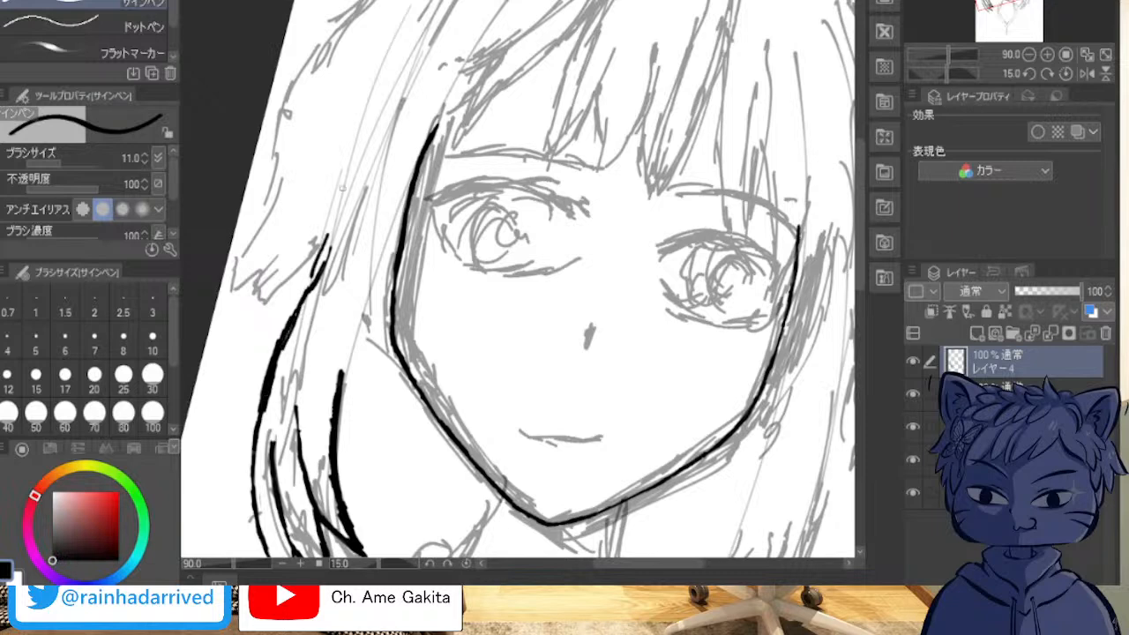
pyautogui.moveTo(359, 115)
pyautogui.mouseDown()
pyautogui.moveTo(332, 230)
pyautogui.moveTo(347, 159)
pyautogui.mouseUp()
pyautogui.moveTo(367, 111)
pyautogui.mouseDown()
pyautogui.moveTo(418, 14)
pyautogui.moveTo(363, 112)
pyautogui.moveTo(336, 201)
pyautogui.mouseUp()
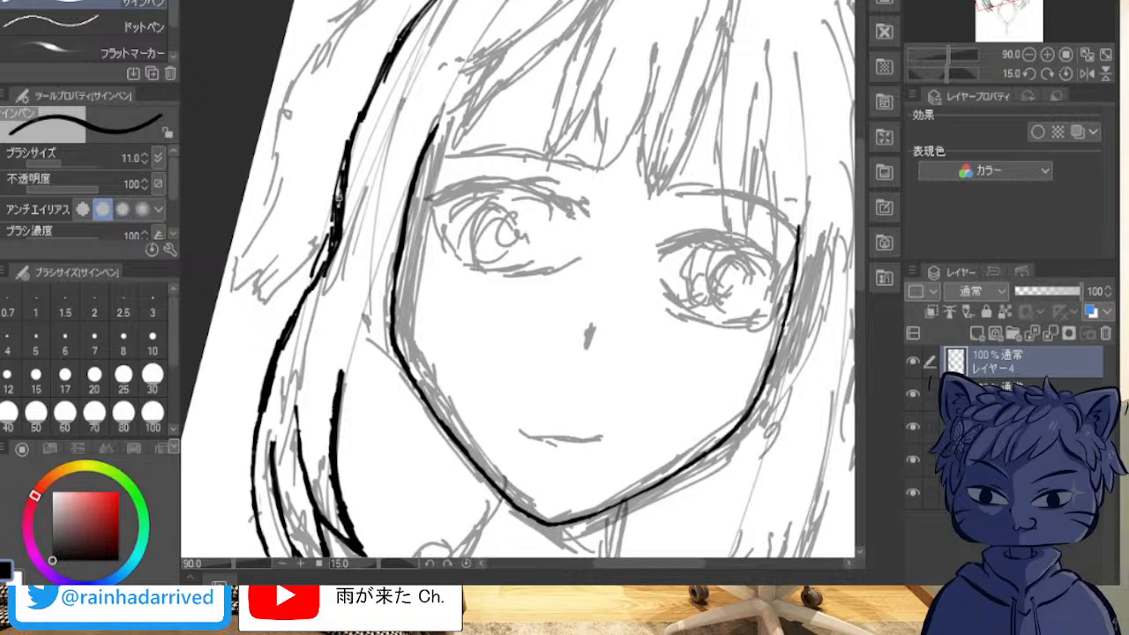
# Step: Build up the outer contour's bend beside the viewer's-left eye with overlapping strokes along its outer side
pyautogui.moveTo(342, 184); pyautogui.dragTo(333, 214)
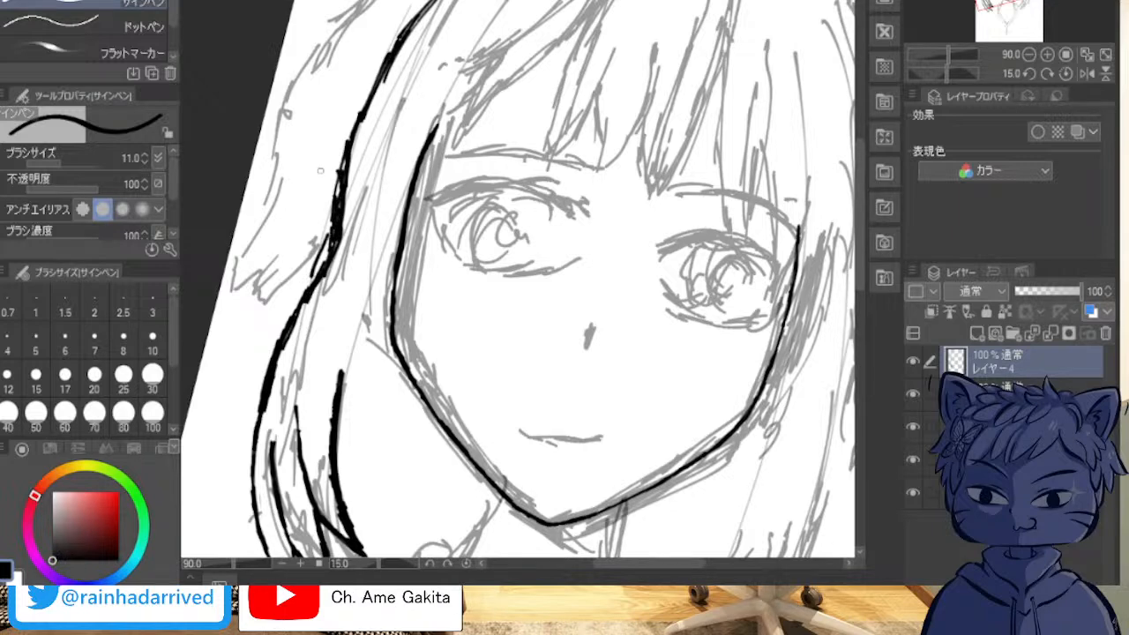
pyautogui.moveTo(343, 163); pyautogui.dragTo(296, 307)
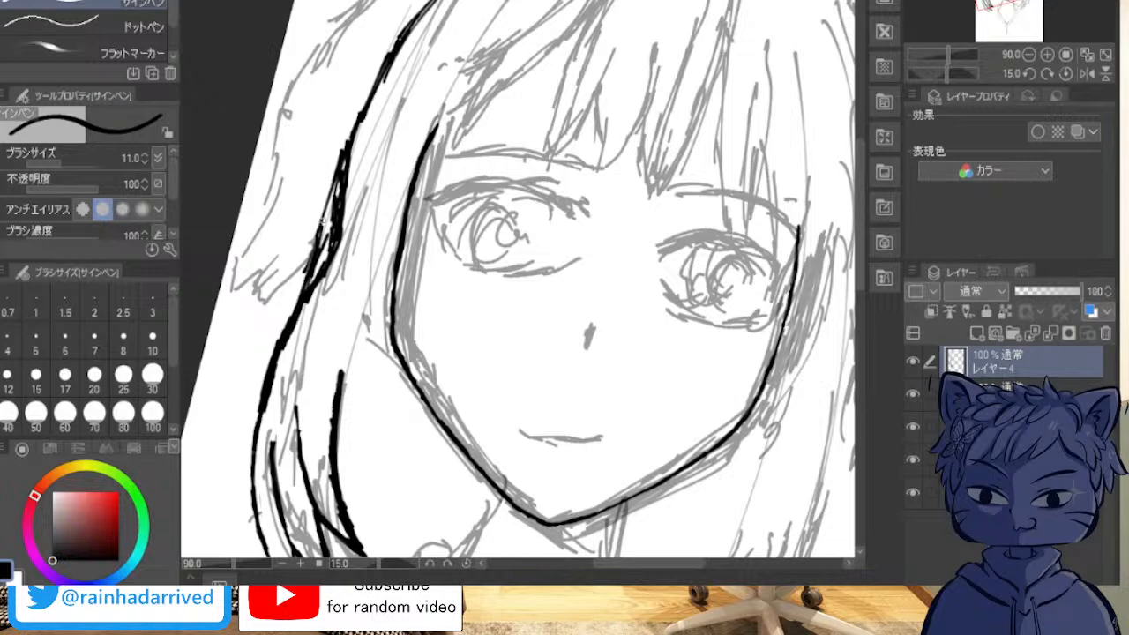
pyautogui.moveTo(323, 235); pyautogui.dragTo(345, 155)
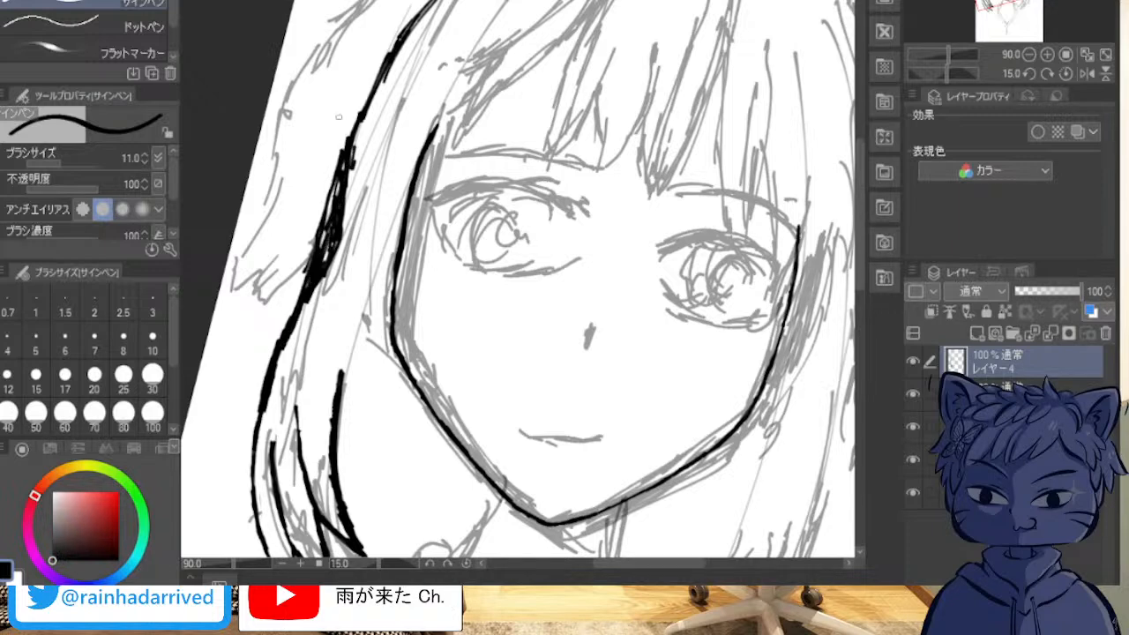
pyautogui.scroll(5, 320, 195)
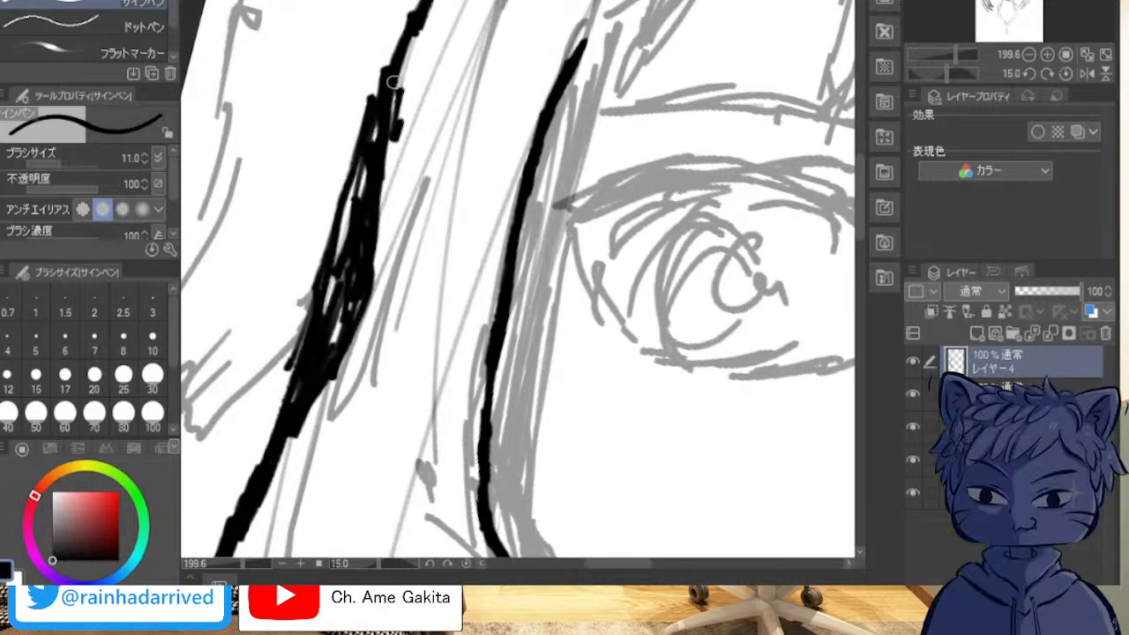
pyautogui.moveTo(367, 159); pyautogui.dragTo(335, 296)
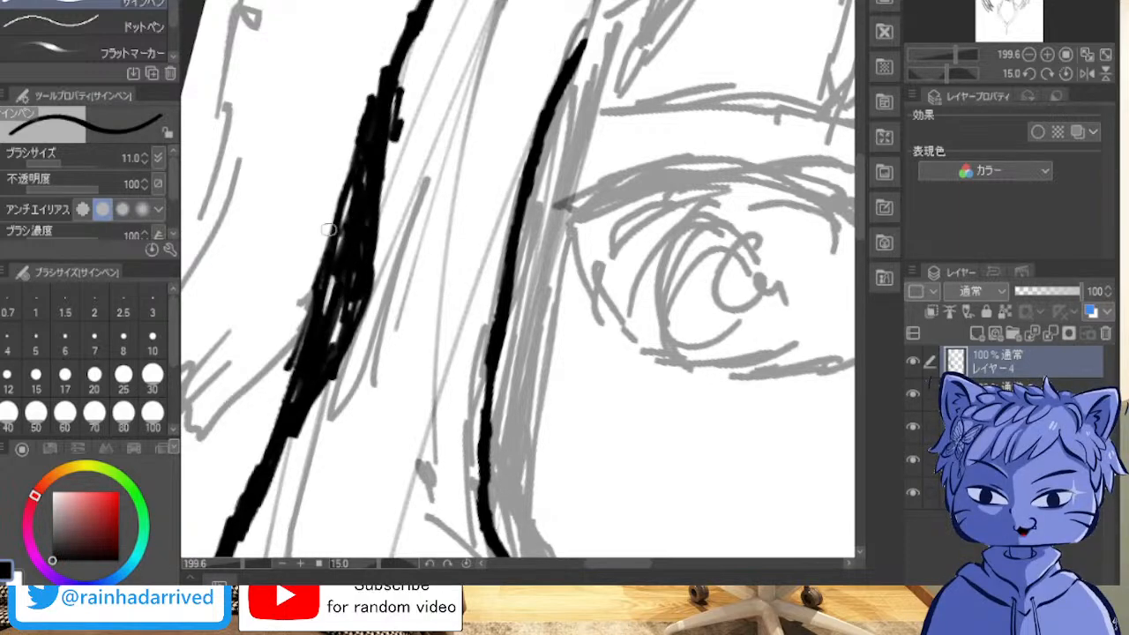
pyautogui.moveTo(362, 130)
pyautogui.mouseDown()
pyautogui.moveTo(387, 59)
pyautogui.moveTo(339, 184)
pyautogui.moveTo(339, 230)
pyautogui.mouseUp()
# Step: Erase the surplus ink on both sides of the thickened bend beside the eye to leave a slim contour
pyautogui.moveTo(344, 150)
pyautogui.mouseDown()
pyautogui.moveTo(313, 332)
pyautogui.moveTo(273, 433)
pyautogui.mouseUp()
pyautogui.moveTo(386, 169)
pyautogui.mouseDown()
pyautogui.moveTo(408, 94)
pyautogui.moveTo(402, 119)
pyautogui.moveTo(393, 97)
pyautogui.moveTo(367, 310)
pyautogui.moveTo(342, 375)
pyautogui.moveTo(334, 361)
pyautogui.moveTo(300, 371)
pyautogui.moveTo(340, 236)
pyautogui.moveTo(333, 296)
pyautogui.moveTo(349, 248)
pyautogui.moveTo(377, 88)
pyautogui.moveTo(330, 317)
pyautogui.moveTo(362, 287)
pyautogui.moveTo(353, 250)
pyautogui.moveTo(325, 338)
pyautogui.moveTo(217, 544)
pyautogui.mouseUp()
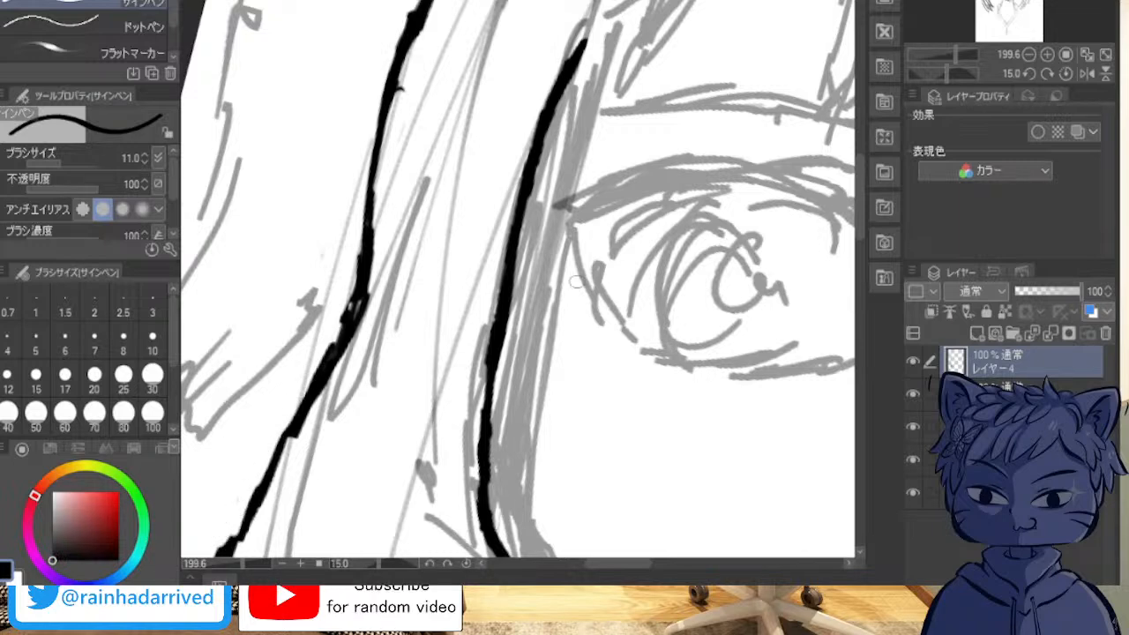
pyautogui.moveTo(628, 220)
pyautogui.mouseDown()
pyautogui.moveTo(780, 246)
pyautogui.moveTo(592, 123)
pyautogui.moveTo(515, 104)
pyautogui.mouseUp()
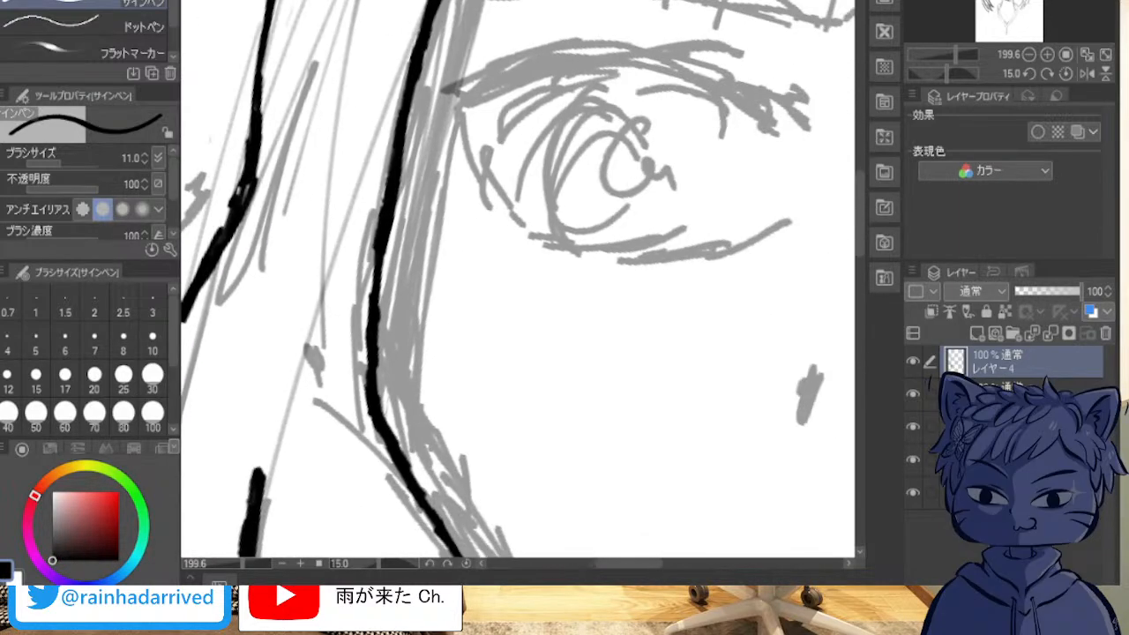
pyautogui.moveTo(459, 203); pyautogui.dragTo(620, 353)
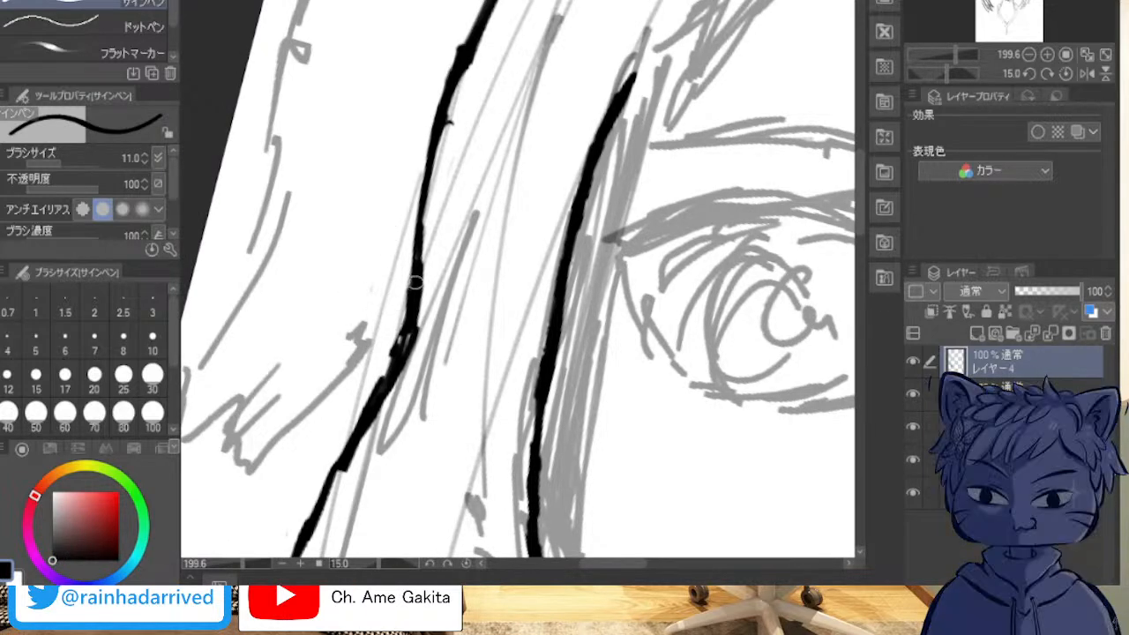
# Step: Fill the gaps in the bend and thicken the contour above it with short overlapping strokes
pyautogui.moveTo(380, 398); pyautogui.dragTo(308, 529)
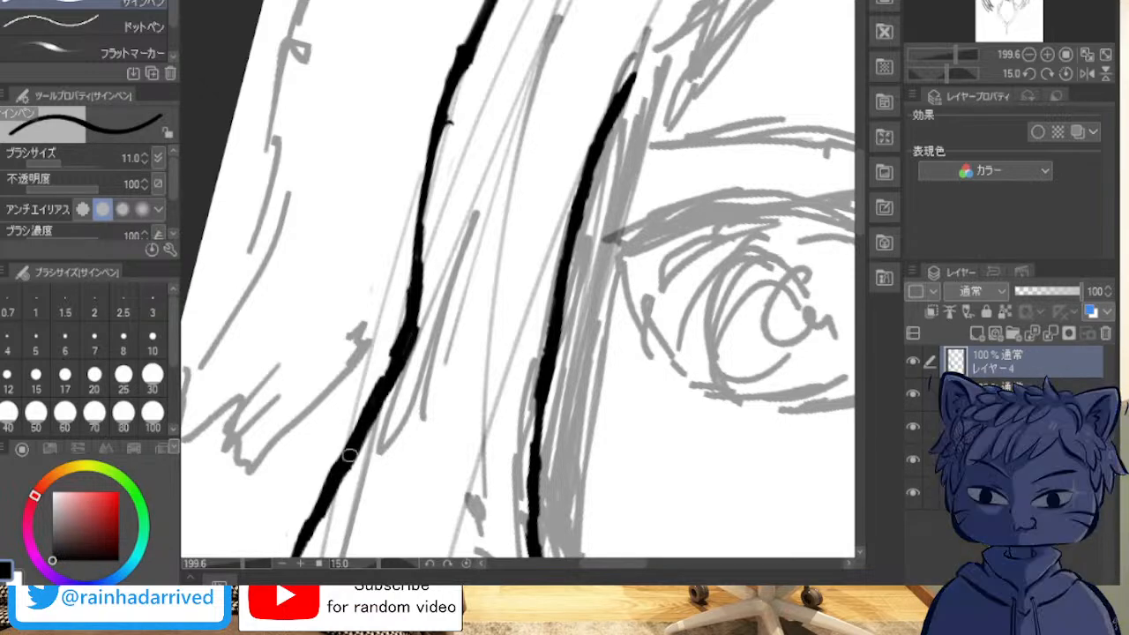
pyautogui.moveTo(389, 374); pyautogui.dragTo(411, 327)
pyautogui.moveTo(427, 215)
pyautogui.mouseDown()
pyautogui.moveTo(441, 146)
pyautogui.moveTo(424, 256)
pyautogui.moveTo(439, 171)
pyautogui.mouseUp()
pyautogui.moveTo(438, 189); pyautogui.dragTo(471, 62)
pyautogui.moveTo(451, 124); pyautogui.dragTo(472, 55)
pyautogui.moveTo(438, 146); pyautogui.dragTo(459, 99)
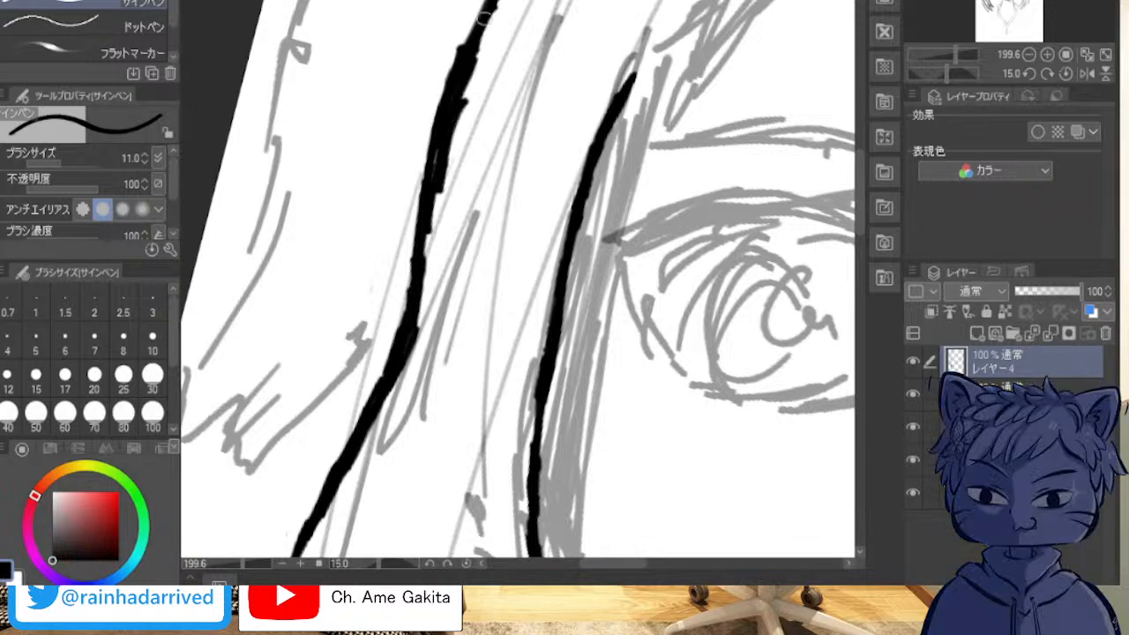
pyautogui.moveTo(481, 4); pyautogui.dragTo(468, 46)
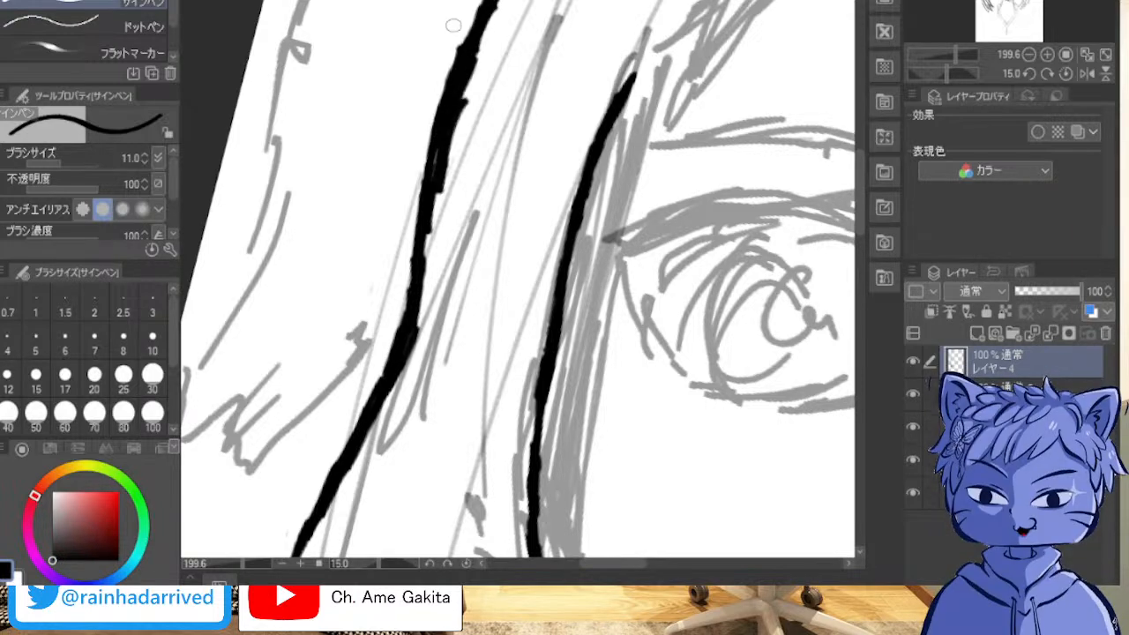
# Step: Trim the bumps along the inner edge of the outer contour beside the eye and smooth its bend
pyautogui.moveTo(449, 189)
pyautogui.mouseDown()
pyautogui.moveTo(438, 253)
pyautogui.moveTo(448, 143)
pyautogui.moveTo(449, 160)
pyautogui.mouseUp()
pyautogui.moveTo(467, 94)
pyautogui.mouseDown()
pyautogui.moveTo(459, 138)
pyautogui.moveTo(479, 60)
pyautogui.moveTo(461, 111)
pyautogui.mouseUp()
pyautogui.moveTo(472, 55)
pyautogui.mouseDown()
pyautogui.moveTo(449, 141)
pyautogui.moveTo(465, 85)
pyautogui.mouseUp()
pyautogui.moveTo(433, 261); pyautogui.dragTo(430, 289)
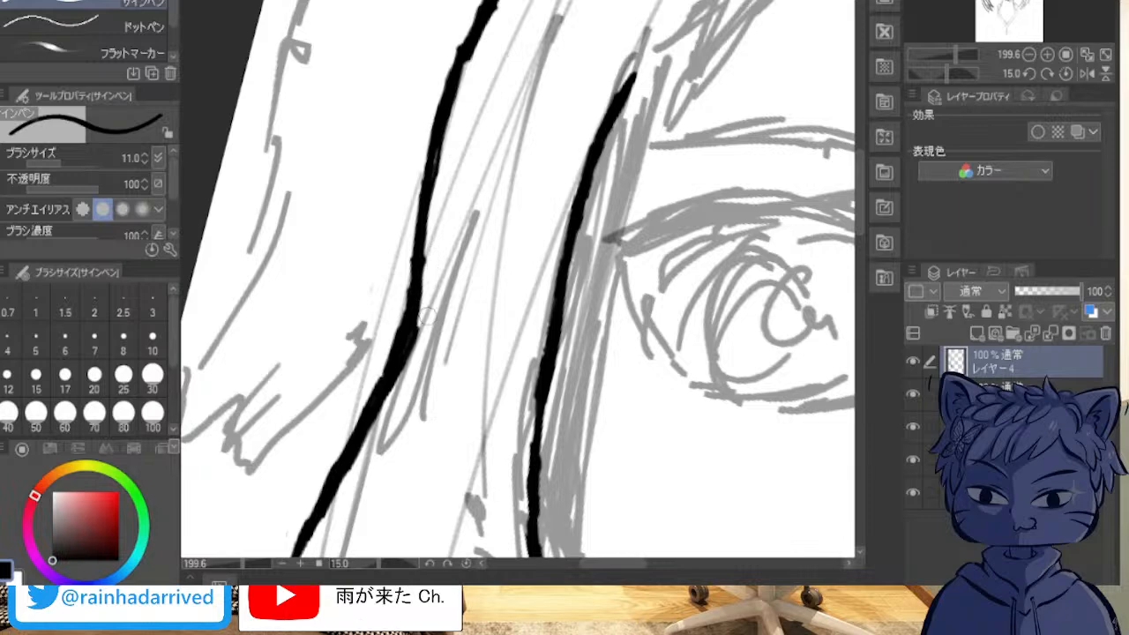
pyautogui.moveTo(420, 333)
pyautogui.mouseDown()
pyautogui.moveTo(413, 297)
pyautogui.moveTo(378, 368)
pyautogui.mouseUp()
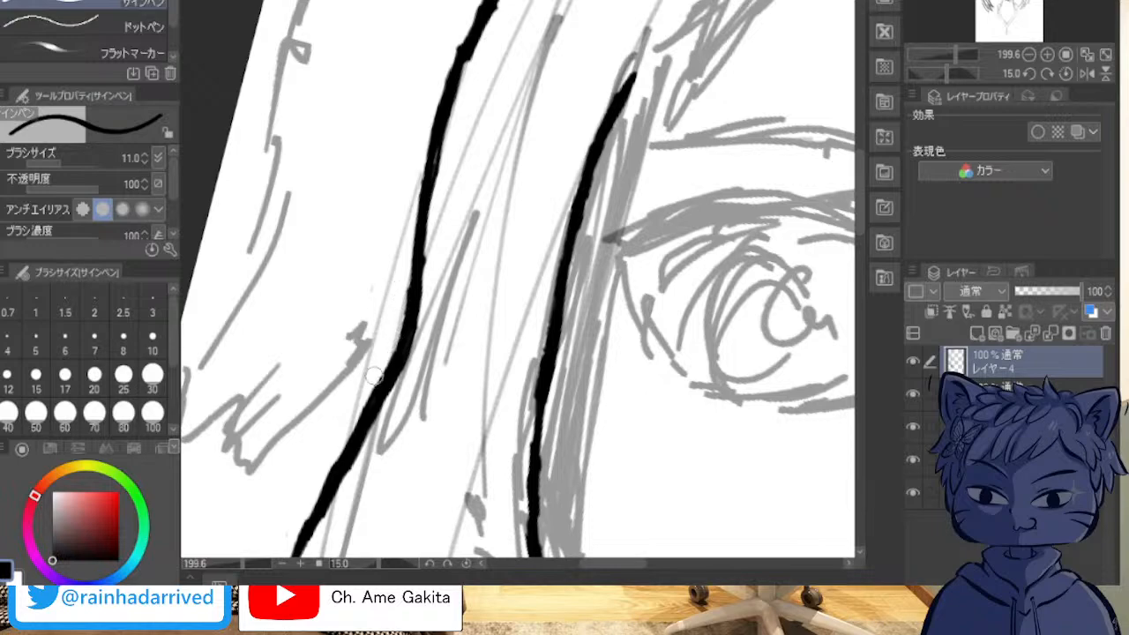
# Step: Fill in the outer contour's upper curve above eye level, then trim its inner edge to an even line
pyautogui.moveTo(609, 89)
pyautogui.mouseDown()
pyautogui.moveTo(589, 83)
pyautogui.moveTo(321, 426)
pyautogui.moveTo(469, 548)
pyautogui.moveTo(658, 436)
pyautogui.moveTo(547, 323)
pyautogui.mouseUp()
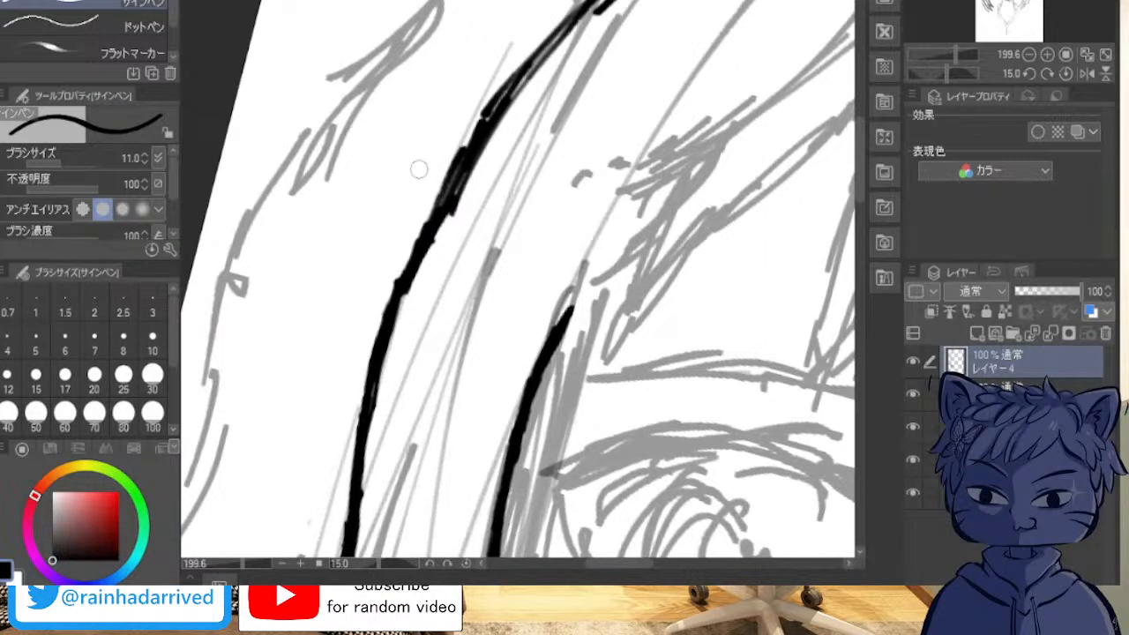
pyautogui.moveTo(400, 284)
pyautogui.mouseDown()
pyautogui.moveTo(485, 129)
pyautogui.moveTo(474, 133)
pyautogui.moveTo(534, 60)
pyautogui.moveTo(480, 119)
pyautogui.moveTo(556, 36)
pyautogui.moveTo(467, 133)
pyautogui.moveTo(391, 301)
pyautogui.moveTo(413, 238)
pyautogui.mouseUp()
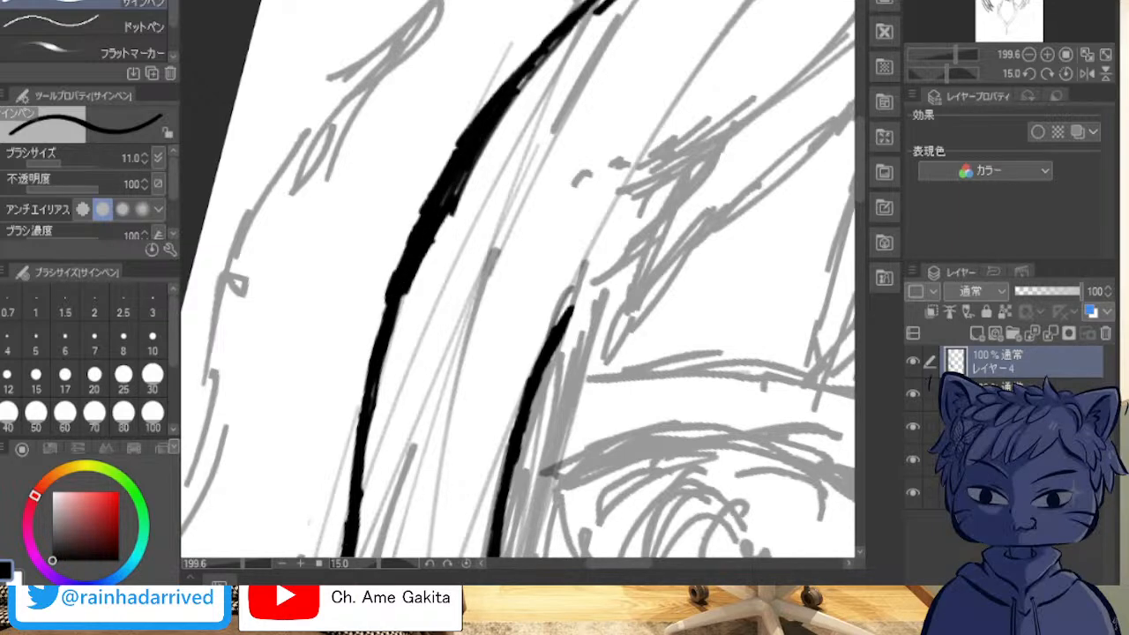
pyautogui.moveTo(395, 334)
pyautogui.mouseDown()
pyautogui.moveTo(405, 282)
pyautogui.moveTo(405, 299)
pyautogui.moveTo(472, 154)
pyautogui.moveTo(439, 216)
pyautogui.moveTo(536, 85)
pyautogui.moveTo(418, 258)
pyautogui.moveTo(482, 141)
pyautogui.moveTo(597, 7)
pyautogui.mouseUp()
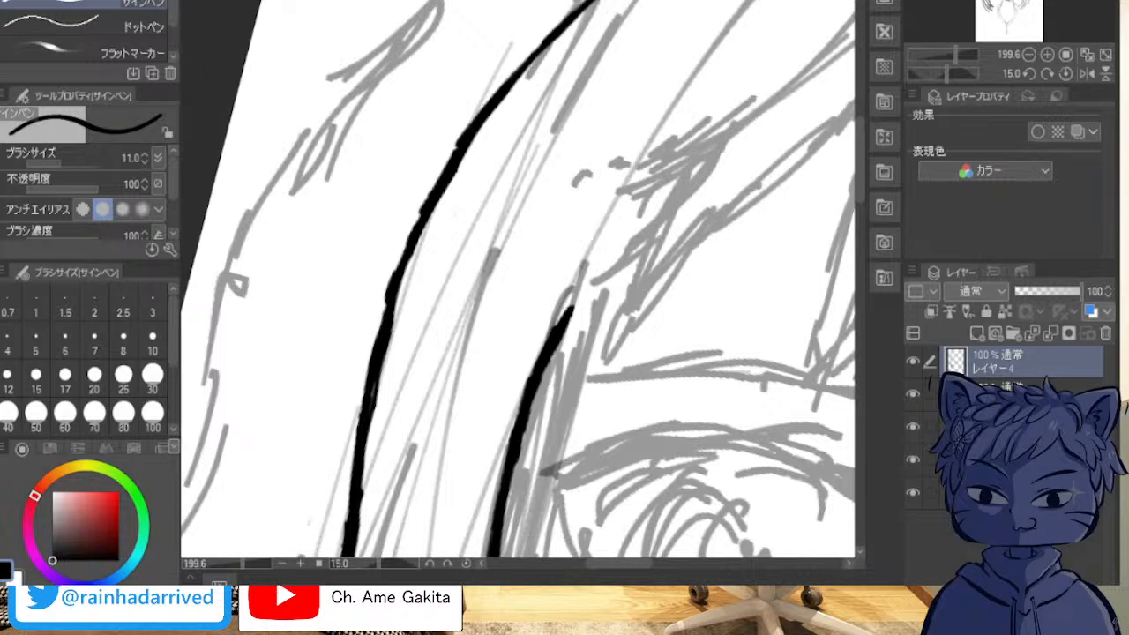
# Step: Ink the upper edge of the bangs strand sweeping above the nearer eye, then trim its thick spot to a slim line
pyautogui.scroll(-4, 695, 79)
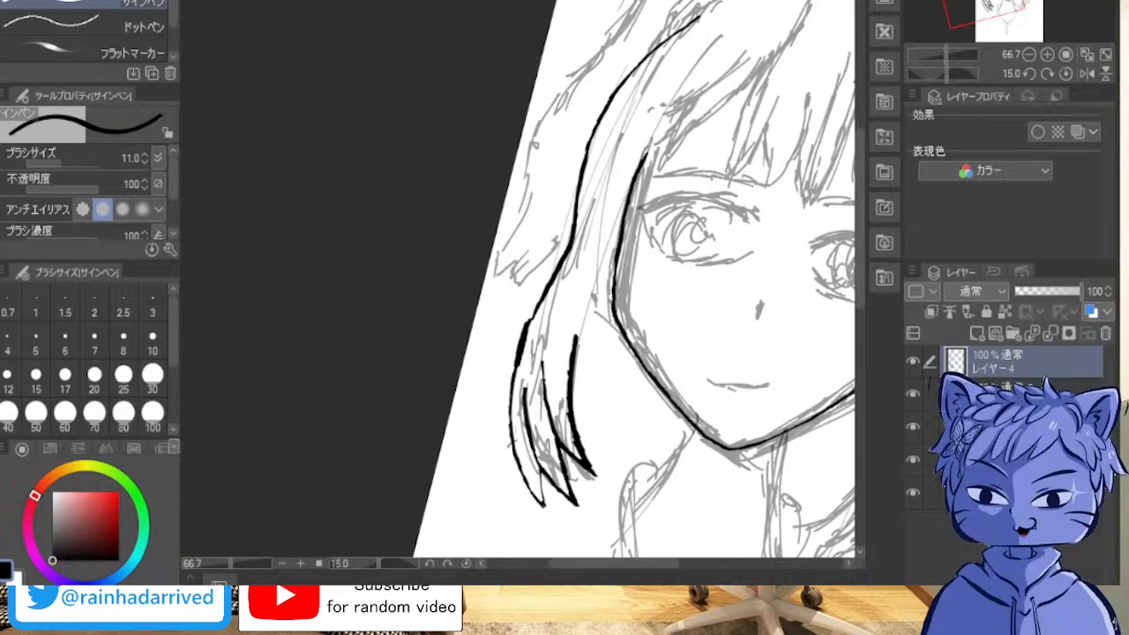
pyautogui.scroll(1, 771, 146)
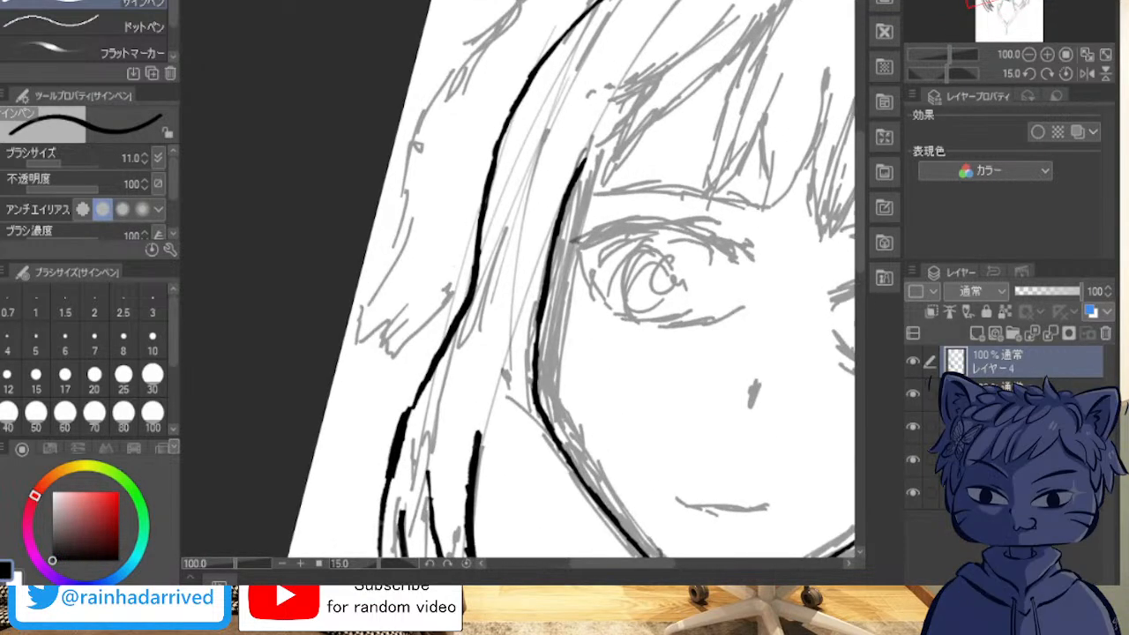
pyautogui.moveTo(771, 146); pyautogui.dragTo(515, 143)
pyautogui.moveTo(515, 397)
pyautogui.mouseDown()
pyautogui.moveTo(520, 417)
pyautogui.moveTo(403, 61)
pyautogui.moveTo(758, 399)
pyautogui.moveTo(488, 316)
pyautogui.moveTo(586, 413)
pyautogui.mouseUp()
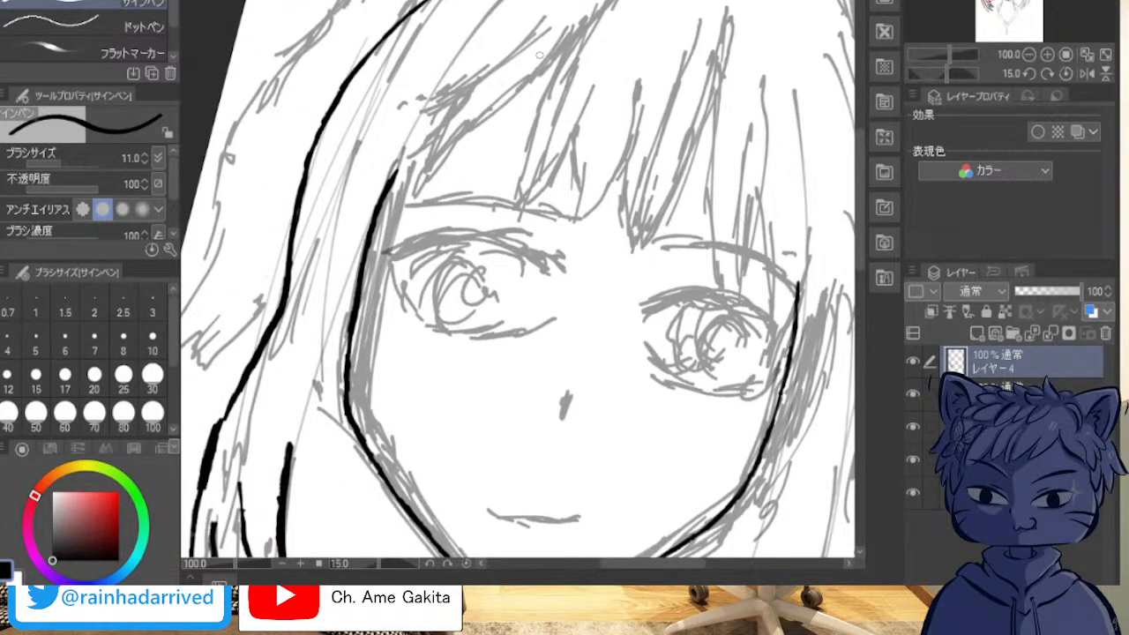
pyautogui.moveTo(546, 29); pyautogui.dragTo(438, 102)
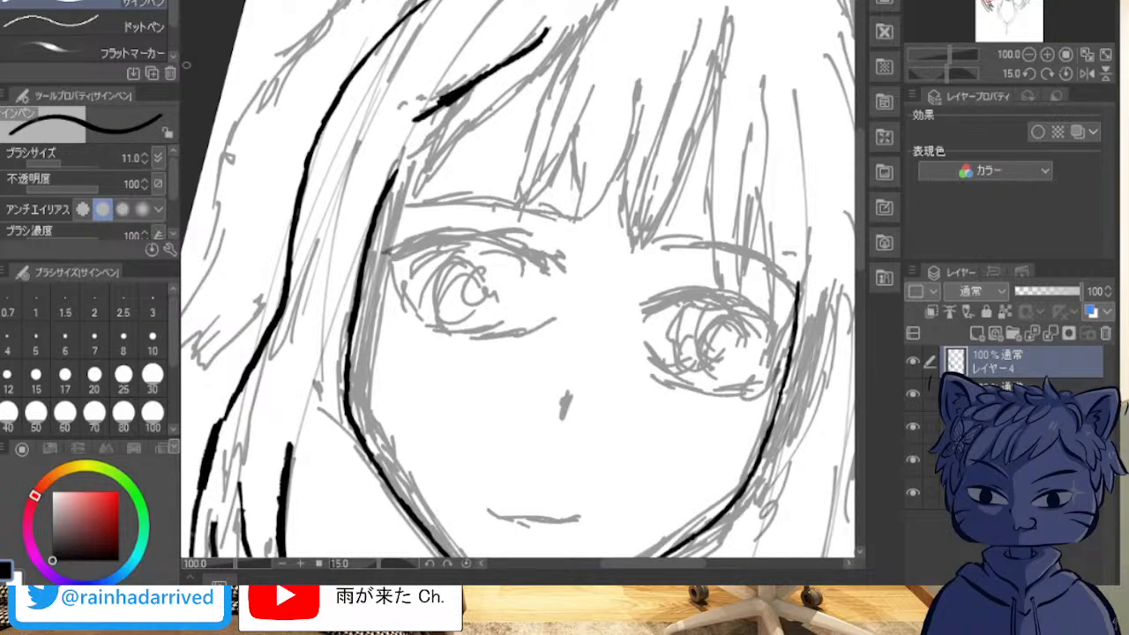
pyautogui.scroll(5, 380, 84)
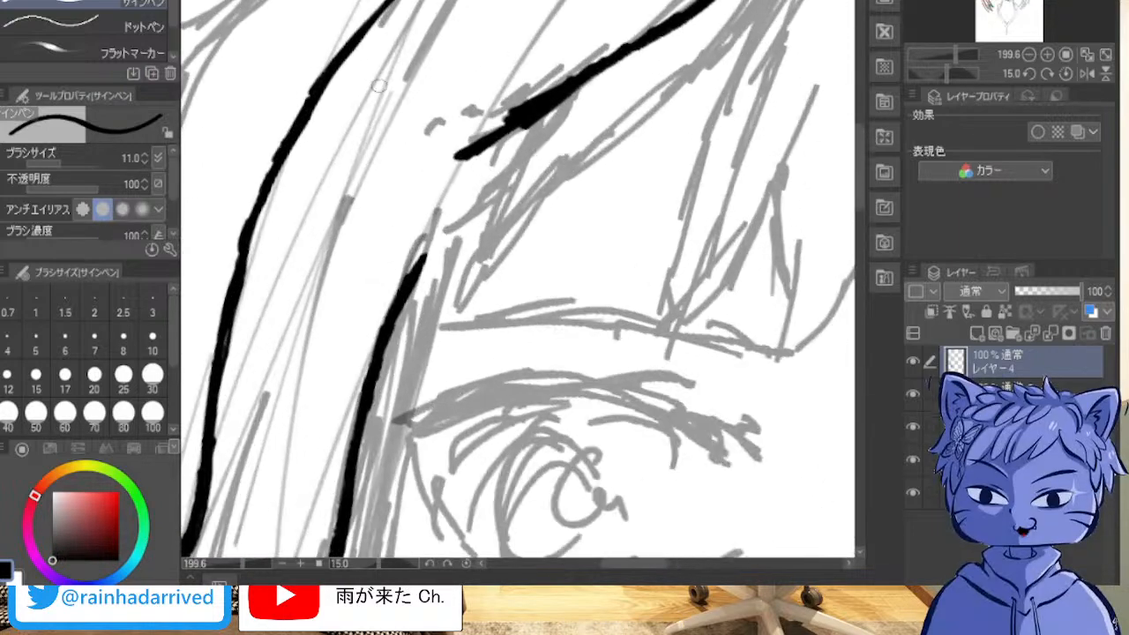
pyautogui.moveTo(535, 88); pyautogui.dragTo(512, 111)
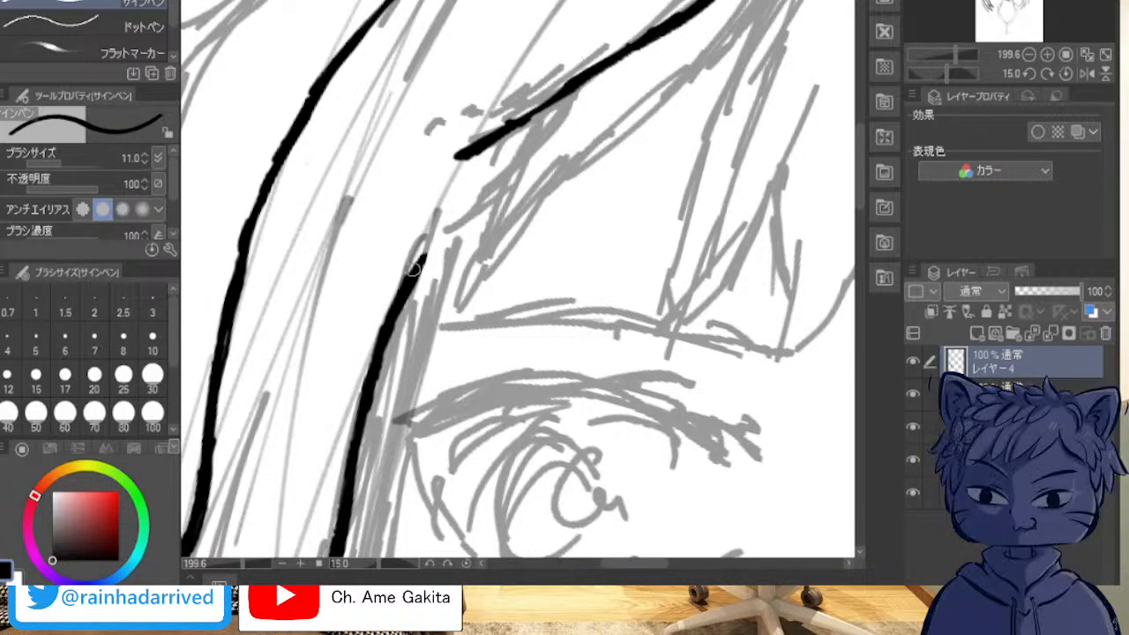
# Step: Extend the inner side contour beside the eye up through the bangs strand's end to a short spur, evening its thickness
pyautogui.moveTo(421, 262); pyautogui.dragTo(458, 157)
pyautogui.moveTo(443, 205); pyautogui.dragTo(561, 38)
pyautogui.moveTo(484, 141); pyautogui.dragTo(579, 22)
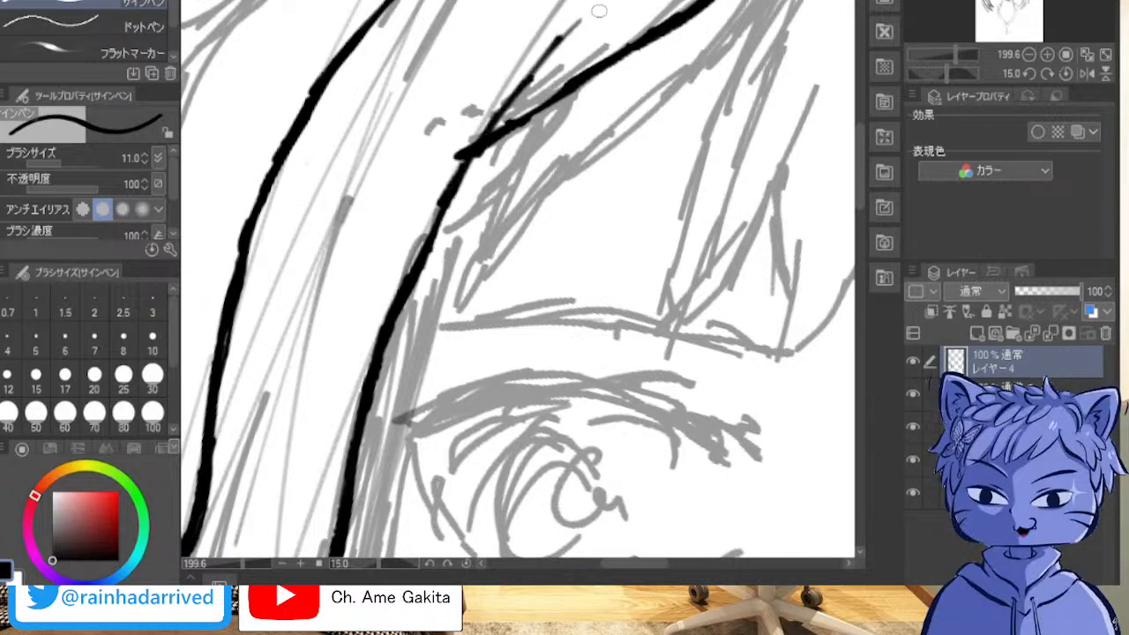
pyautogui.moveTo(531, 78); pyautogui.dragTo(568, 34)
pyautogui.moveTo(496, 127); pyautogui.dragTo(554, 49)
pyautogui.moveTo(477, 148)
pyautogui.mouseDown()
pyautogui.moveTo(516, 86)
pyautogui.moveTo(442, 210)
pyautogui.moveTo(403, 309)
pyautogui.mouseUp()
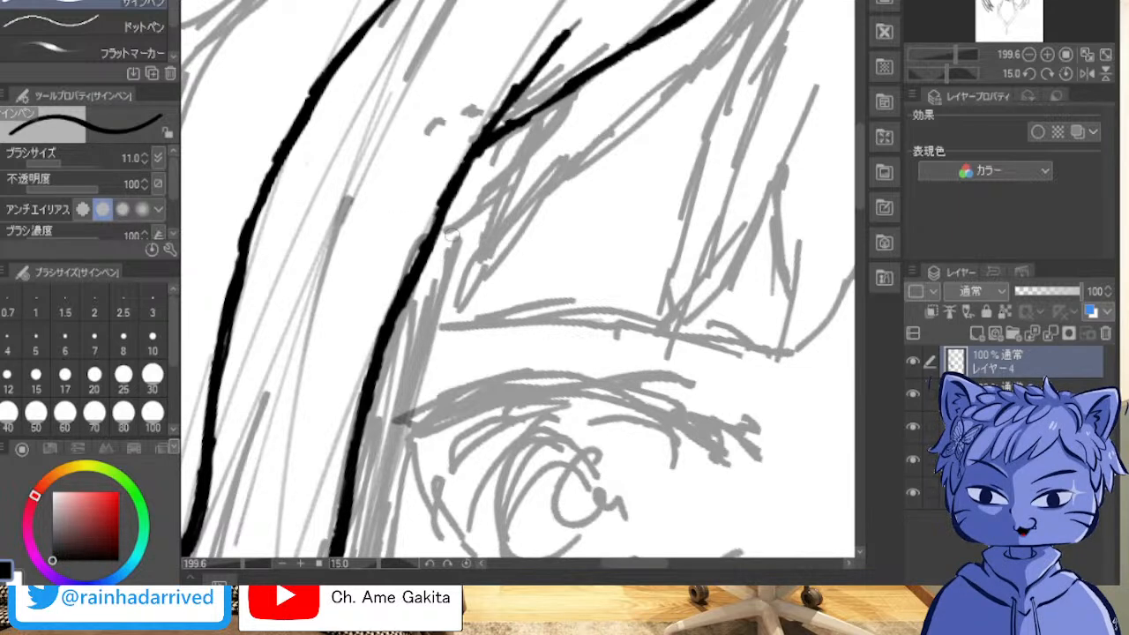
# Step: Ink the short slanted line from the strand's upper edge down to its pointed tip and slim its lower end
pyautogui.moveTo(544, 122); pyautogui.dragTo(479, 245)
pyautogui.moveTo(507, 185); pyautogui.dragTo(465, 269)
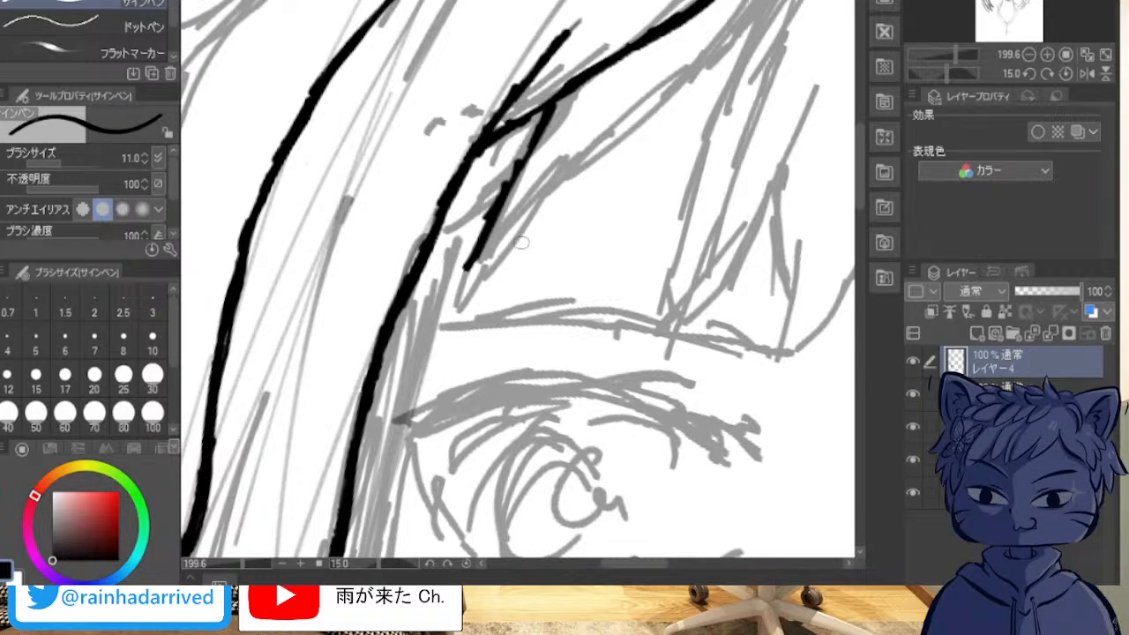
pyautogui.moveTo(543, 124); pyautogui.dragTo(486, 220)
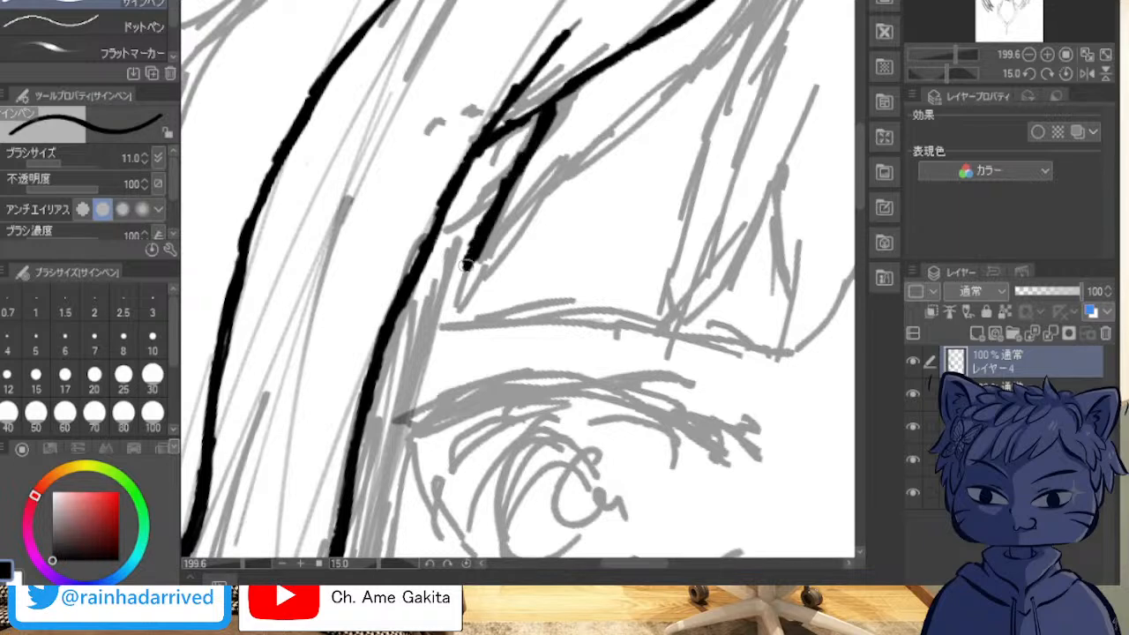
pyautogui.moveTo(469, 269); pyautogui.dragTo(528, 210)
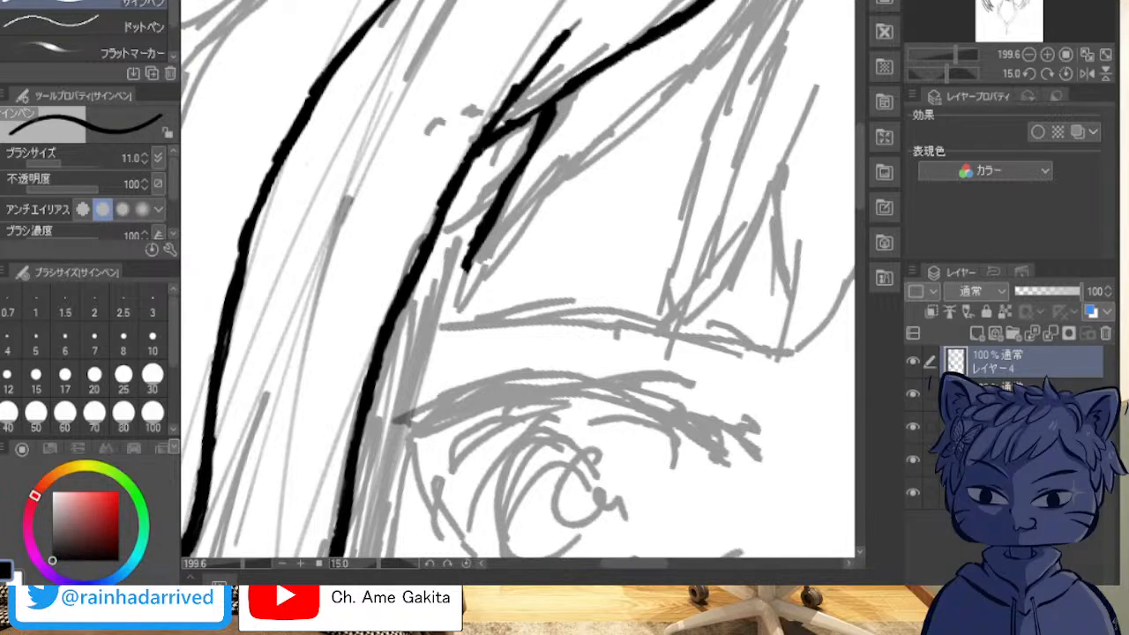
# Step: Ink the strand's long lower edge down to the pointed tip with overlapping strokes and thicken its lower half
pyautogui.moveTo(790, 2); pyautogui.dragTo(711, 66)
pyautogui.moveTo(771, 18); pyautogui.dragTo(668, 101)
pyautogui.moveTo(725, 51)
pyautogui.mouseDown()
pyautogui.moveTo(670, 101)
pyautogui.moveTo(739, 38)
pyautogui.moveTo(633, 126)
pyautogui.moveTo(707, 77)
pyautogui.moveTo(609, 152)
pyautogui.mouseUp()
pyautogui.moveTo(644, 120); pyautogui.dragTo(466, 270)
pyautogui.moveTo(532, 219)
pyautogui.mouseDown()
pyautogui.moveTo(474, 266)
pyautogui.moveTo(583, 175)
pyautogui.mouseUp()
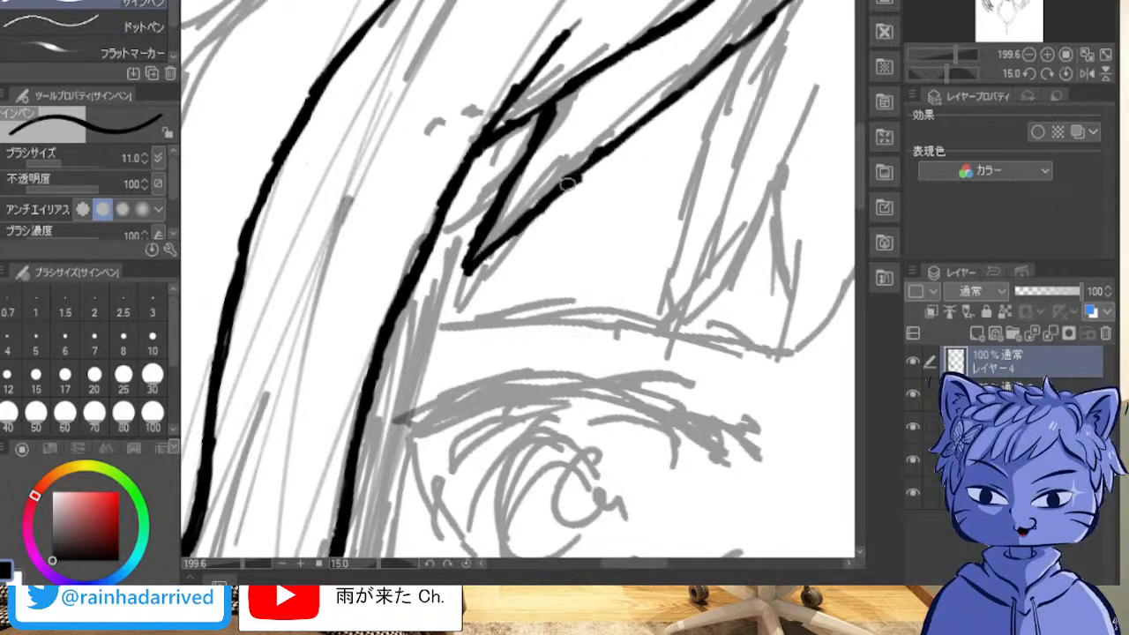
pyautogui.moveTo(475, 264); pyautogui.dragTo(572, 175)
pyautogui.moveTo(538, 209); pyautogui.dragTo(609, 150)
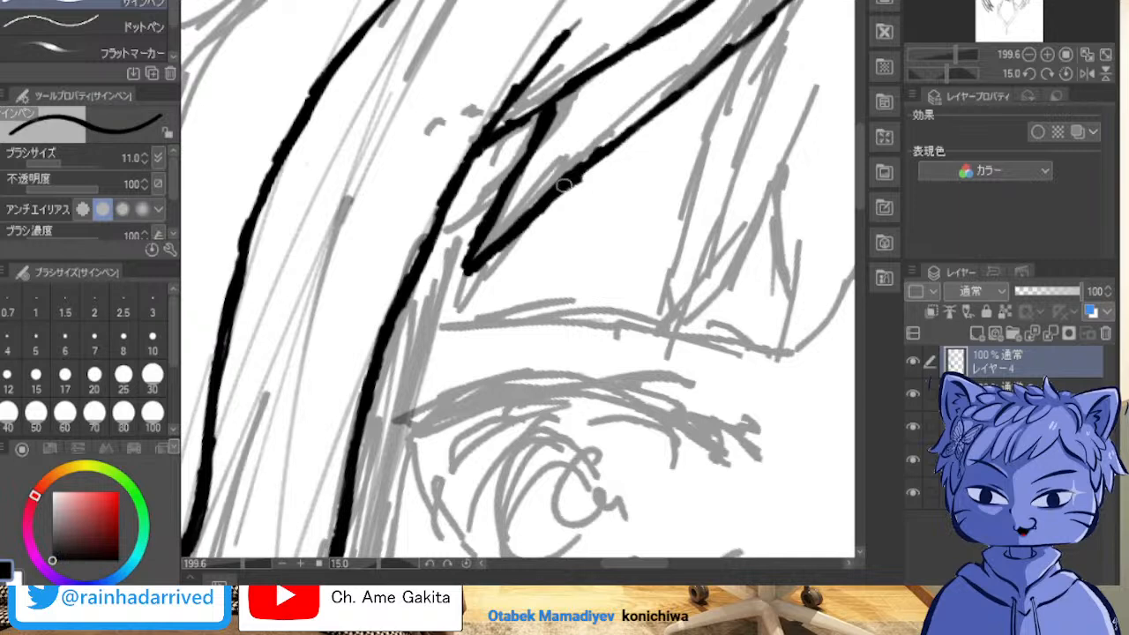
pyautogui.moveTo(559, 194); pyautogui.dragTo(626, 140)
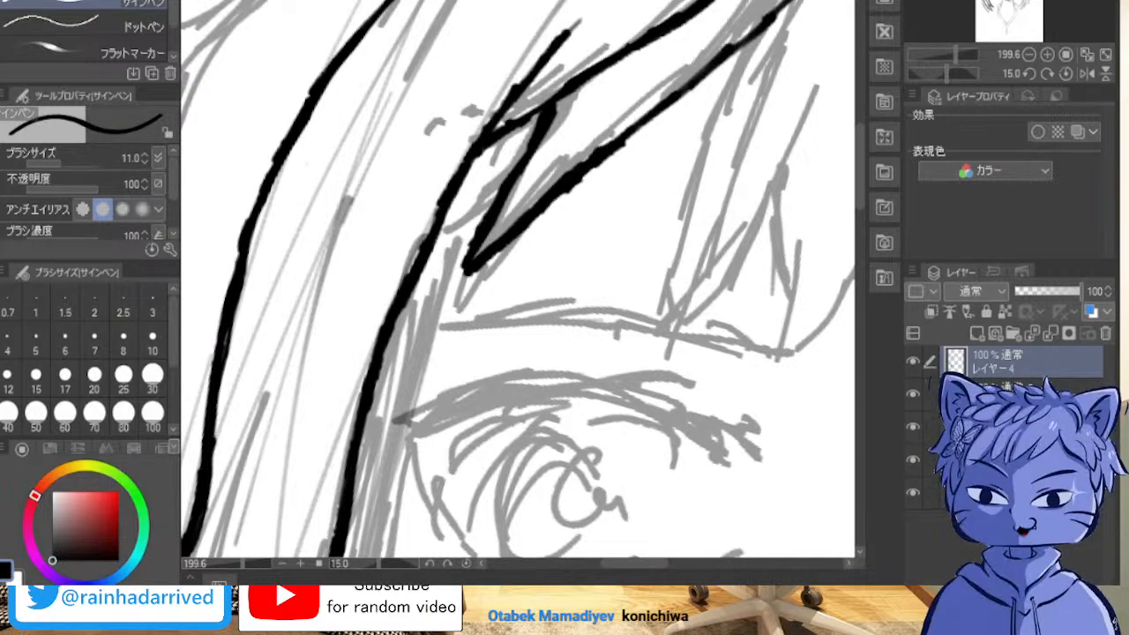
# Step: Extend the strand's long lower edge upward along the sketched hair line and thicken where the strokes join
pyautogui.moveTo(653, 229)
pyautogui.mouseDown()
pyautogui.moveTo(576, 243)
pyautogui.moveTo(360, 368)
pyautogui.moveTo(365, 352)
pyautogui.moveTo(390, 402)
pyautogui.moveTo(426, 412)
pyautogui.mouseUp()
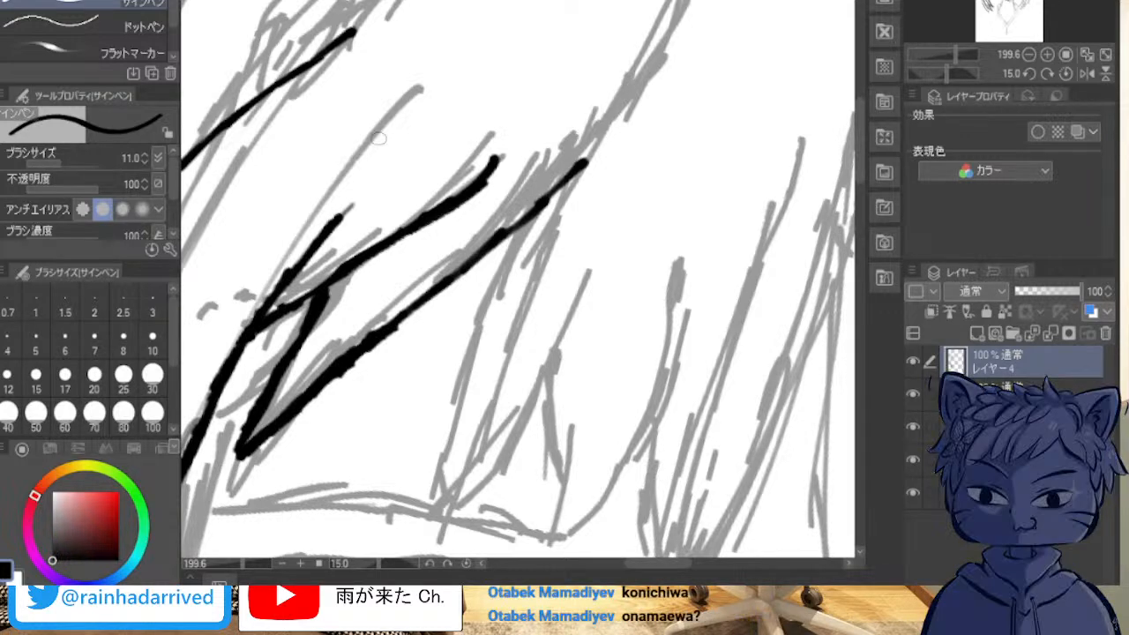
pyautogui.moveTo(390, 327)
pyautogui.mouseDown()
pyautogui.moveTo(530, 212)
pyautogui.moveTo(690, 2)
pyautogui.mouseUp()
pyautogui.moveTo(628, 79)
pyautogui.mouseDown()
pyautogui.moveTo(692, 2)
pyautogui.moveTo(586, 161)
pyautogui.mouseUp()
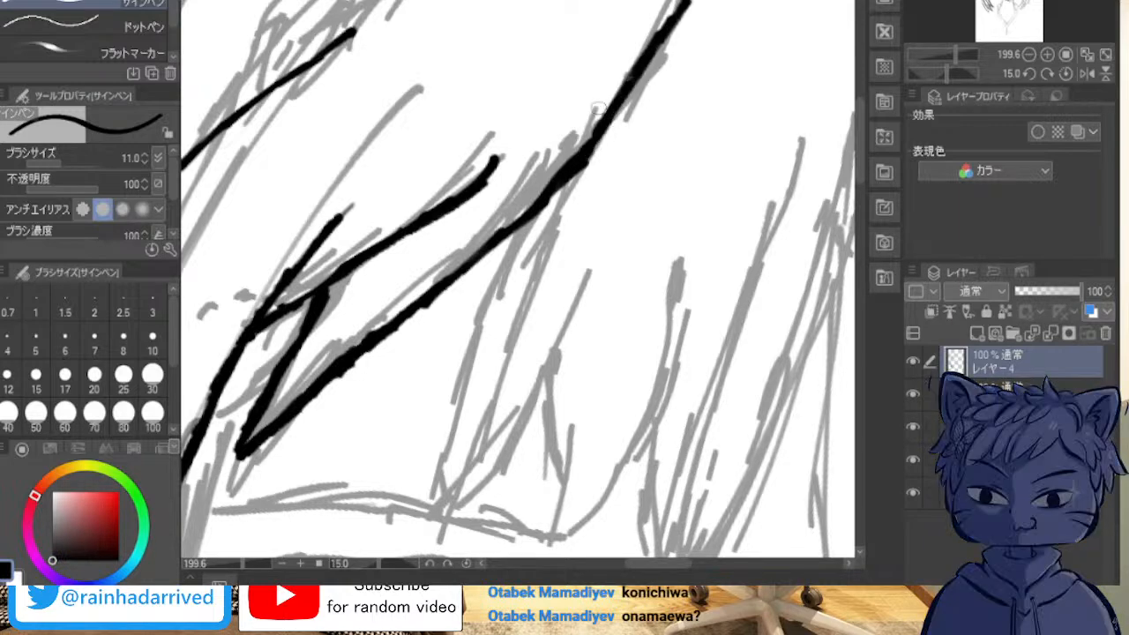
# Step: Ink the outer edge of the next bangs lock from the long strand down to the sketched eyebrow and smooth its bumps
pyautogui.moveTo(530, 231); pyautogui.dragTo(491, 301)
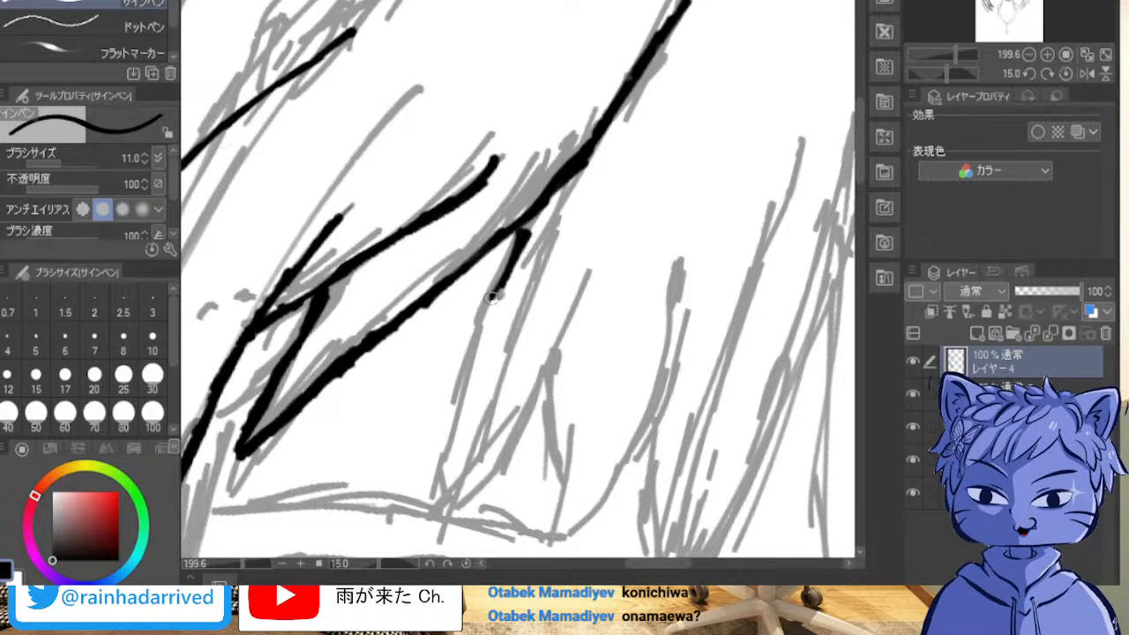
pyautogui.moveTo(520, 236); pyautogui.dragTo(469, 342)
pyautogui.moveTo(485, 304); pyautogui.dragTo(468, 367)
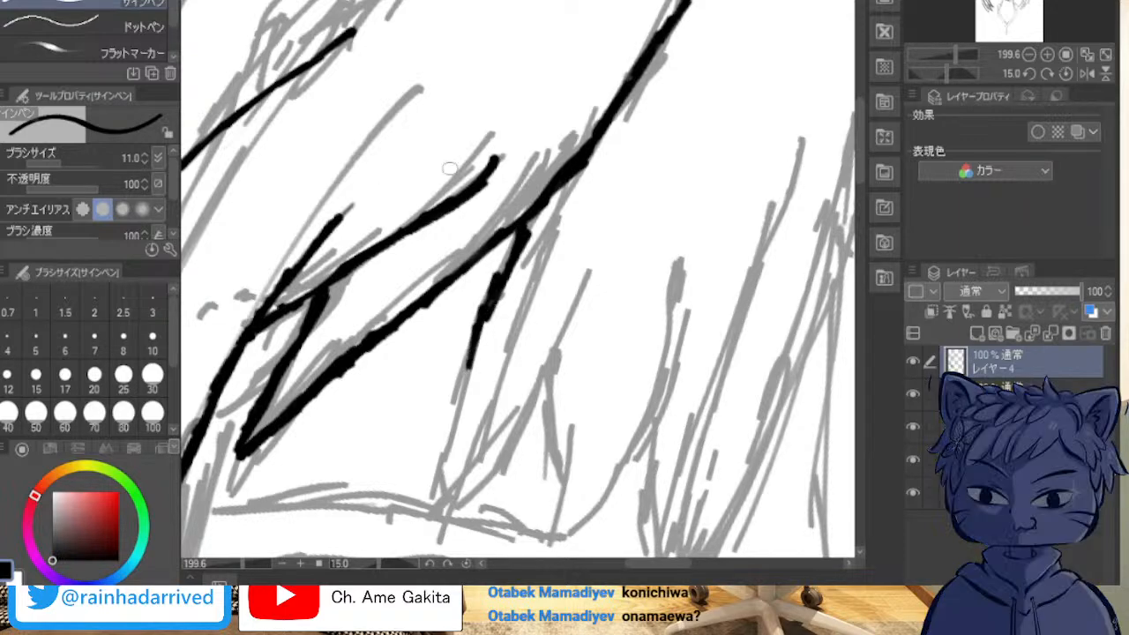
pyautogui.moveTo(496, 303)
pyautogui.mouseDown()
pyautogui.moveTo(396, 152)
pyautogui.moveTo(364, 122)
pyautogui.moveTo(358, 141)
pyautogui.mouseUp()
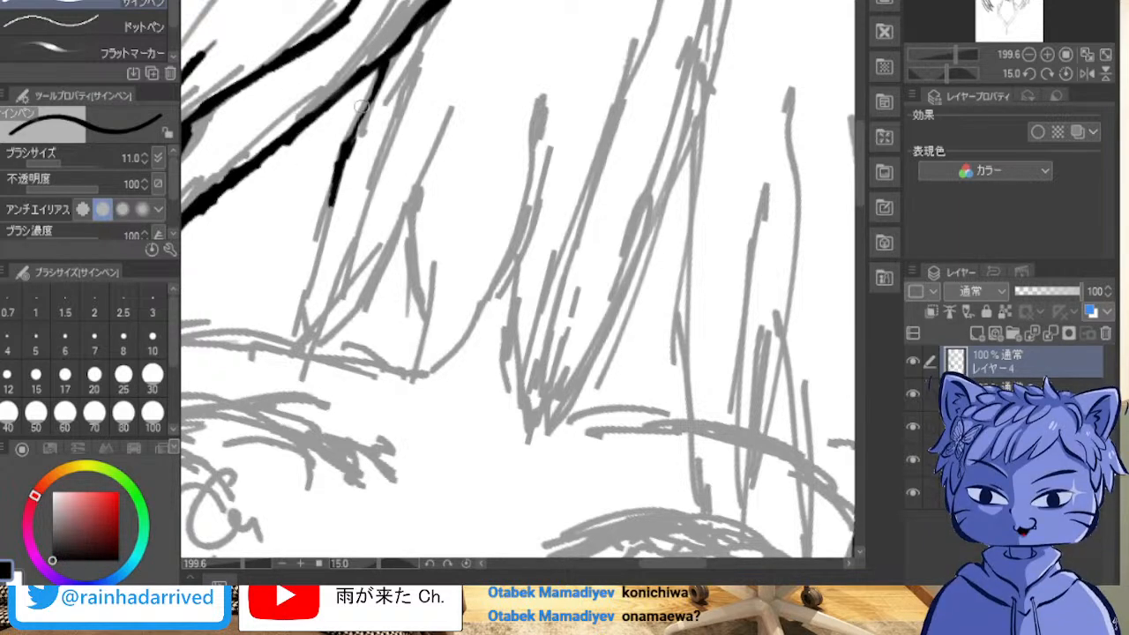
pyautogui.moveTo(374, 100)
pyautogui.mouseDown()
pyautogui.moveTo(344, 143)
pyautogui.moveTo(386, 60)
pyautogui.moveTo(299, 291)
pyautogui.mouseUp()
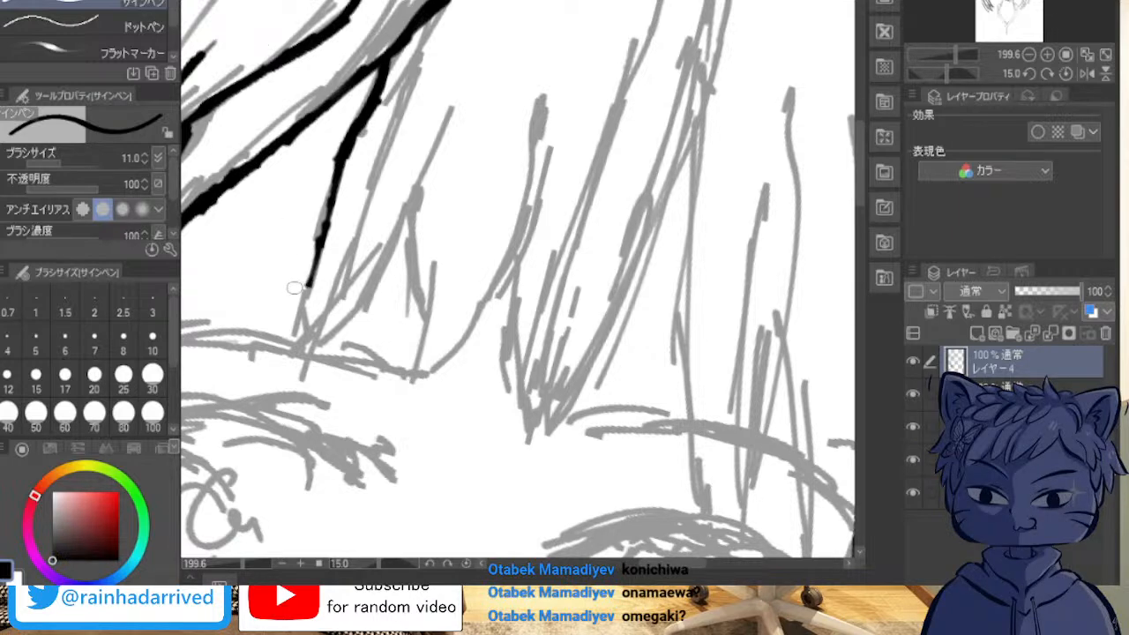
pyautogui.moveTo(343, 189)
pyautogui.mouseDown()
pyautogui.moveTo(305, 307)
pyautogui.moveTo(308, 257)
pyautogui.moveTo(309, 333)
pyautogui.mouseUp()
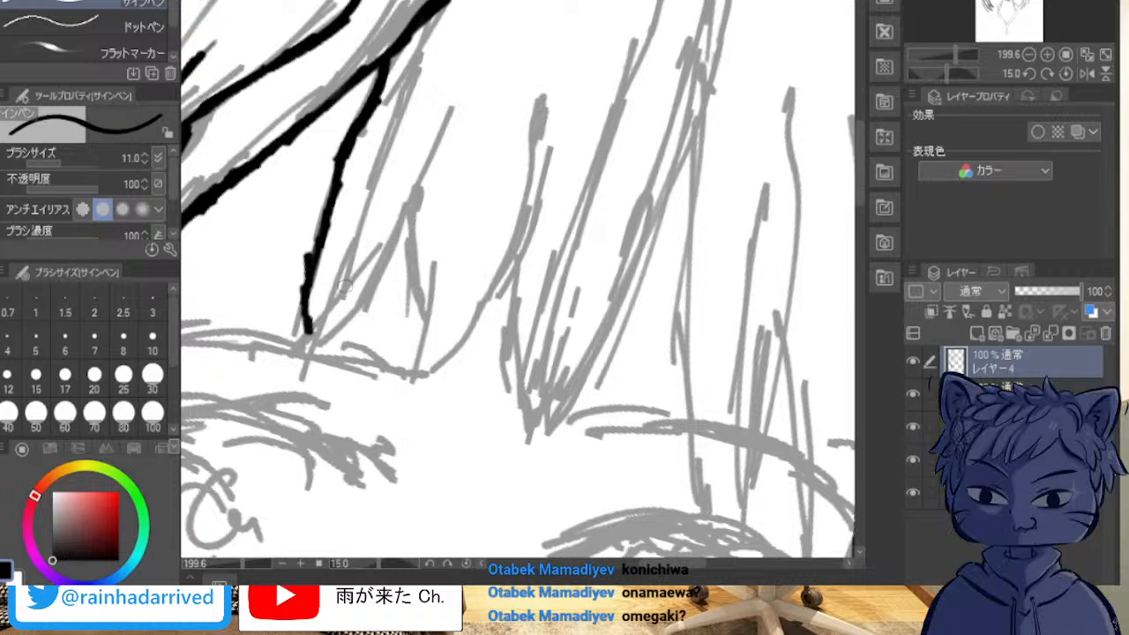
pyautogui.moveTo(340, 172)
pyautogui.mouseDown()
pyautogui.moveTo(310, 288)
pyautogui.moveTo(323, 200)
pyautogui.moveTo(317, 233)
pyautogui.moveTo(316, 224)
pyautogui.moveTo(306, 337)
pyautogui.mouseUp()
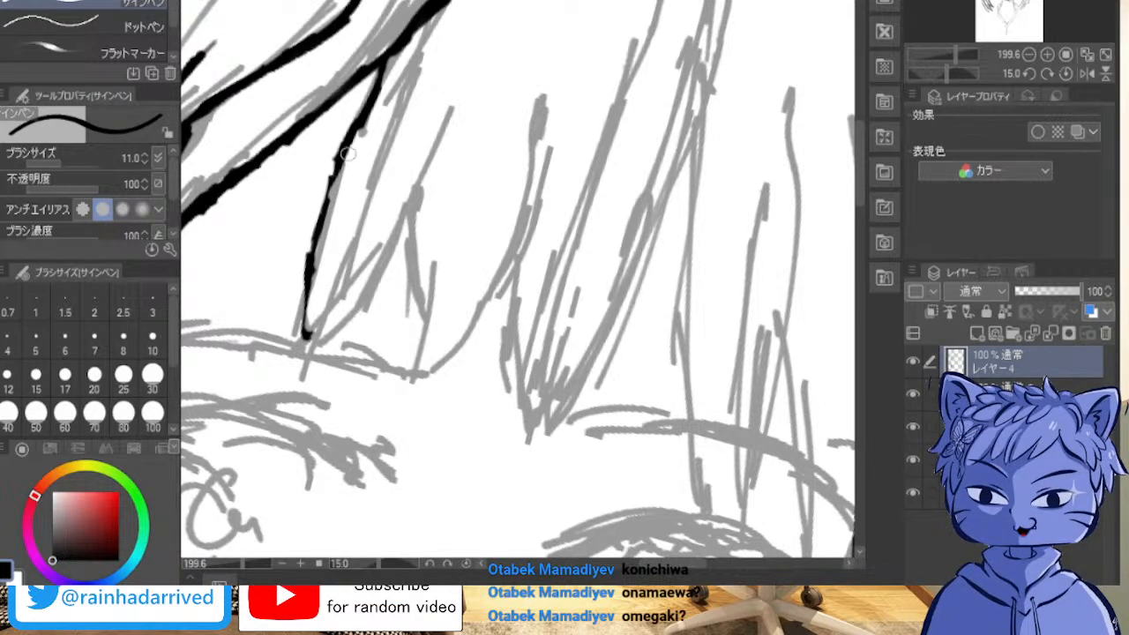
pyautogui.moveTo(336, 161); pyautogui.dragTo(329, 188)
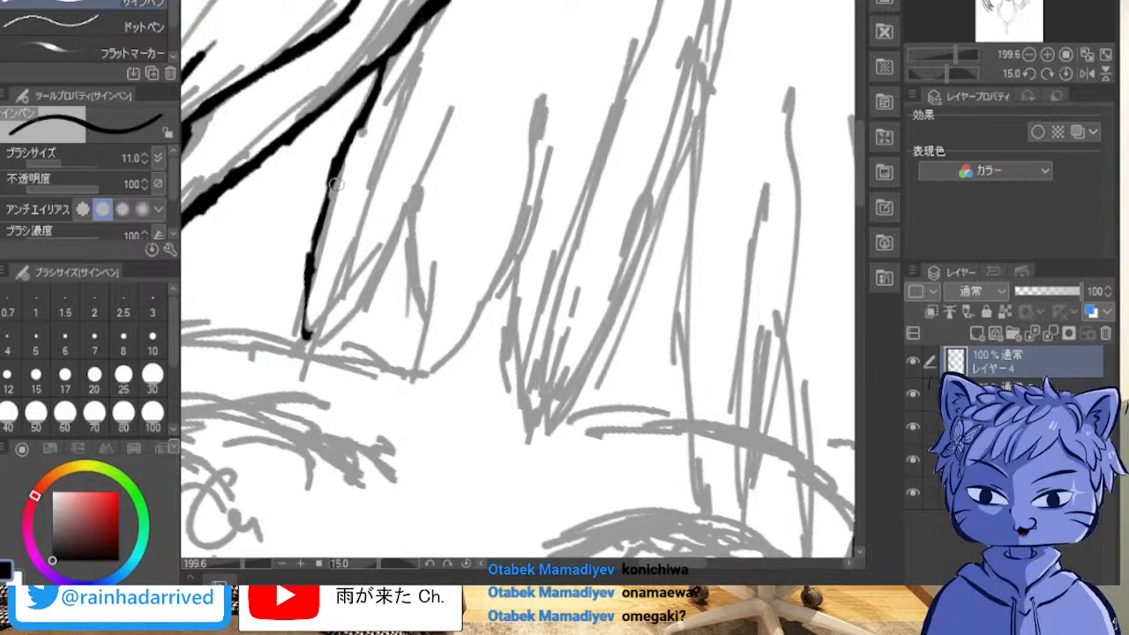
# Step: Close the lock in a sharp tip at the eyebrow, ink its inner edge up along the sketch, and even both edges
pyautogui.moveTo(329, 182)
pyautogui.mouseDown()
pyautogui.moveTo(306, 285)
pyautogui.moveTo(324, 344)
pyautogui.moveTo(357, 296)
pyautogui.mouseUp()
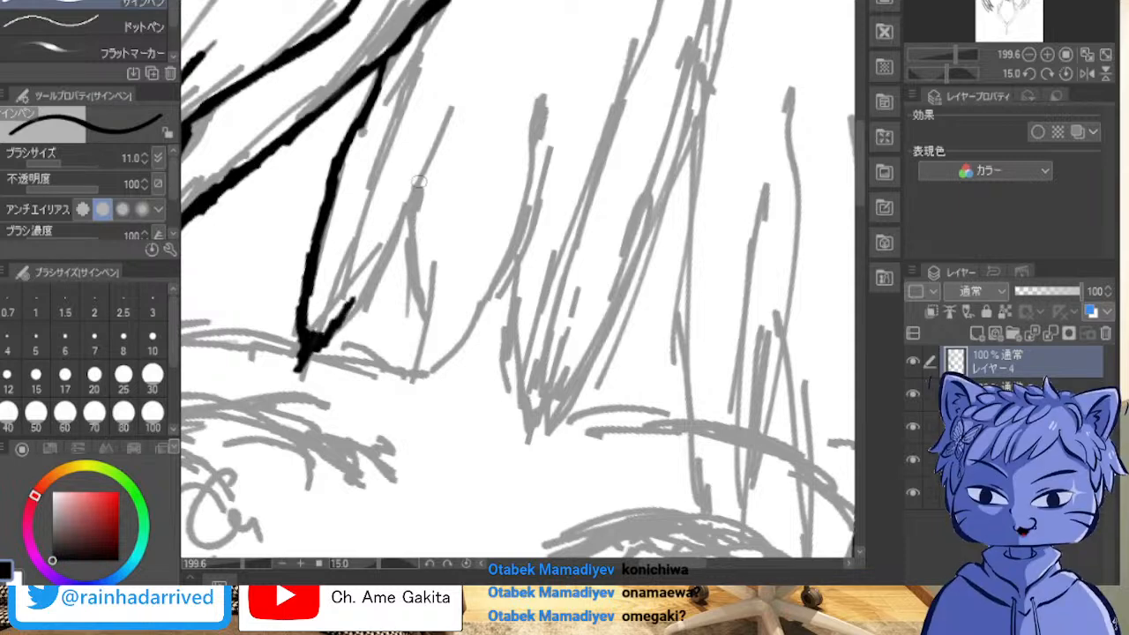
pyautogui.moveTo(457, 111)
pyautogui.mouseDown()
pyautogui.moveTo(367, 301)
pyautogui.moveTo(409, 205)
pyautogui.moveTo(337, 325)
pyautogui.moveTo(365, 292)
pyautogui.moveTo(300, 367)
pyautogui.mouseUp()
pyautogui.moveTo(355, 304)
pyautogui.mouseDown()
pyautogui.moveTo(468, 92)
pyautogui.moveTo(455, 122)
pyautogui.mouseUp()
pyautogui.moveTo(386, 247)
pyautogui.mouseDown()
pyautogui.moveTo(371, 276)
pyautogui.moveTo(383, 254)
pyautogui.mouseUp()
pyautogui.moveTo(348, 312); pyautogui.dragTo(313, 364)
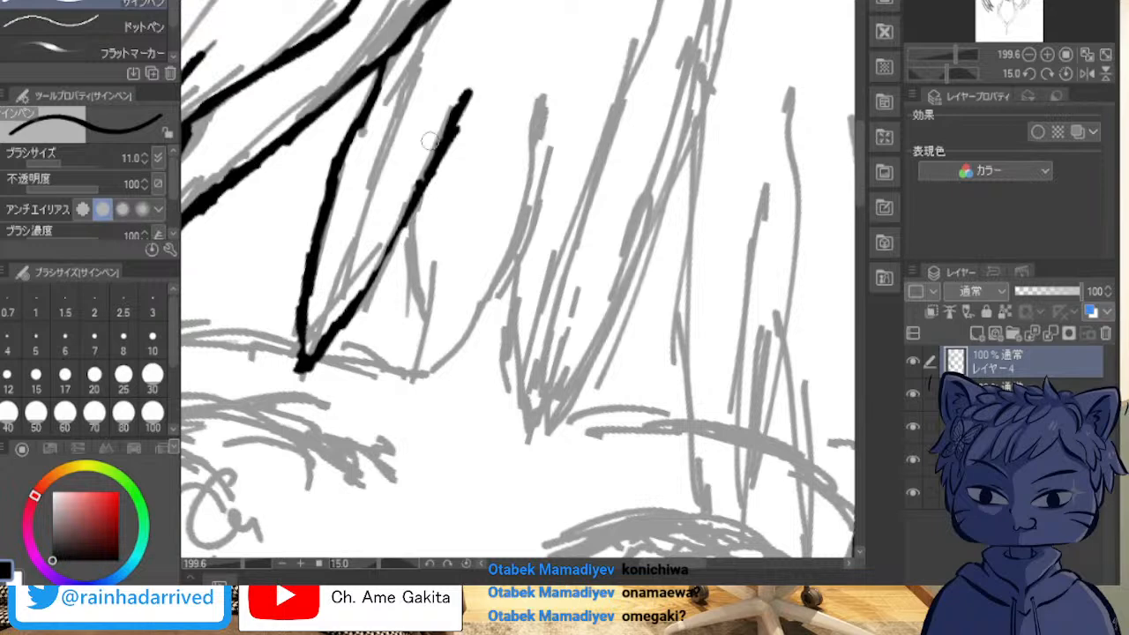
pyautogui.moveTo(361, 303)
pyautogui.mouseDown()
pyautogui.moveTo(402, 229)
pyautogui.moveTo(302, 375)
pyautogui.moveTo(315, 356)
pyautogui.mouseUp()
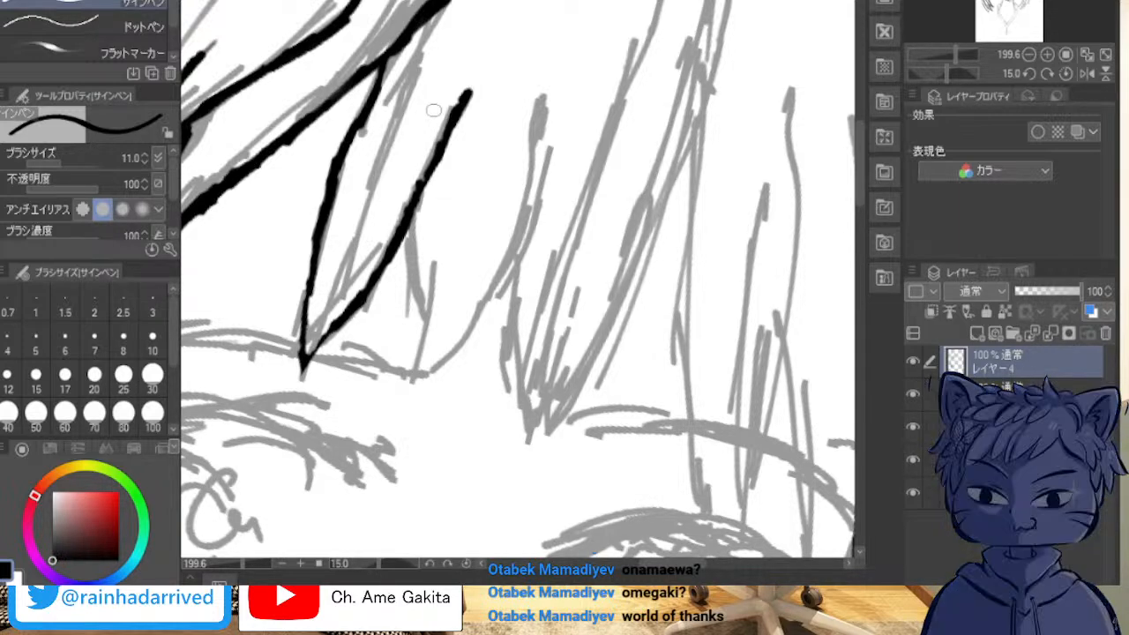
# Step: Ink a short line branching downward from the middle of the lock's inner edge
pyautogui.moveTo(415, 217); pyautogui.dragTo(402, 325)
pyautogui.hotkey('ctrl', 'z')
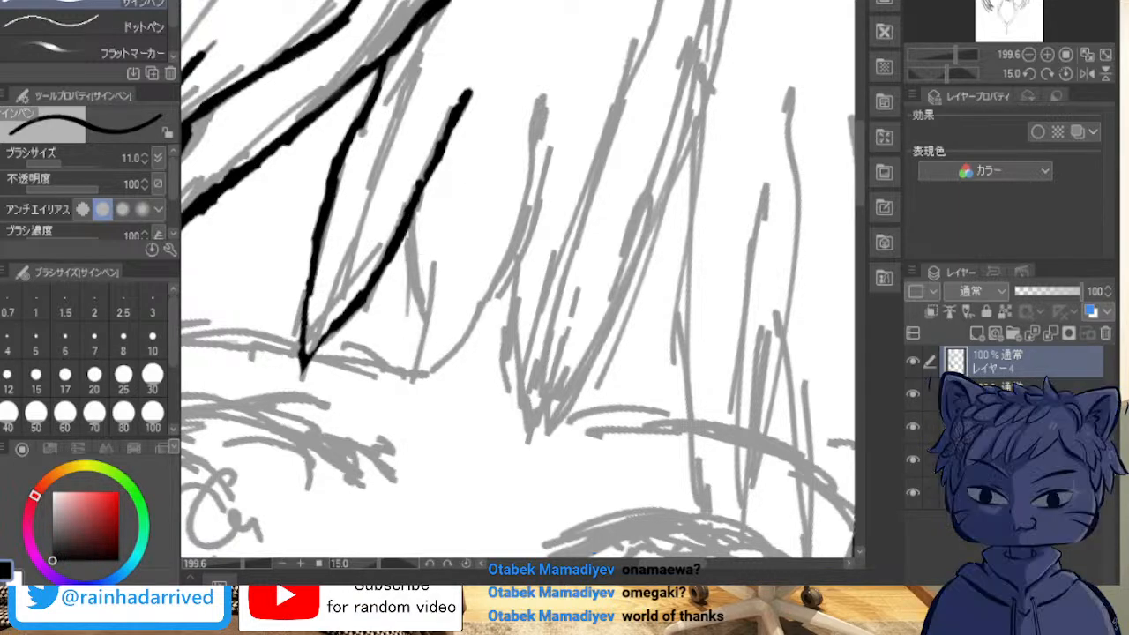
pyautogui.moveTo(406, 228)
pyautogui.mouseDown()
pyautogui.moveTo(430, 297)
pyautogui.moveTo(417, 249)
pyautogui.moveTo(427, 410)
pyautogui.mouseUp()
pyautogui.hotkey('ctrl', 'z')
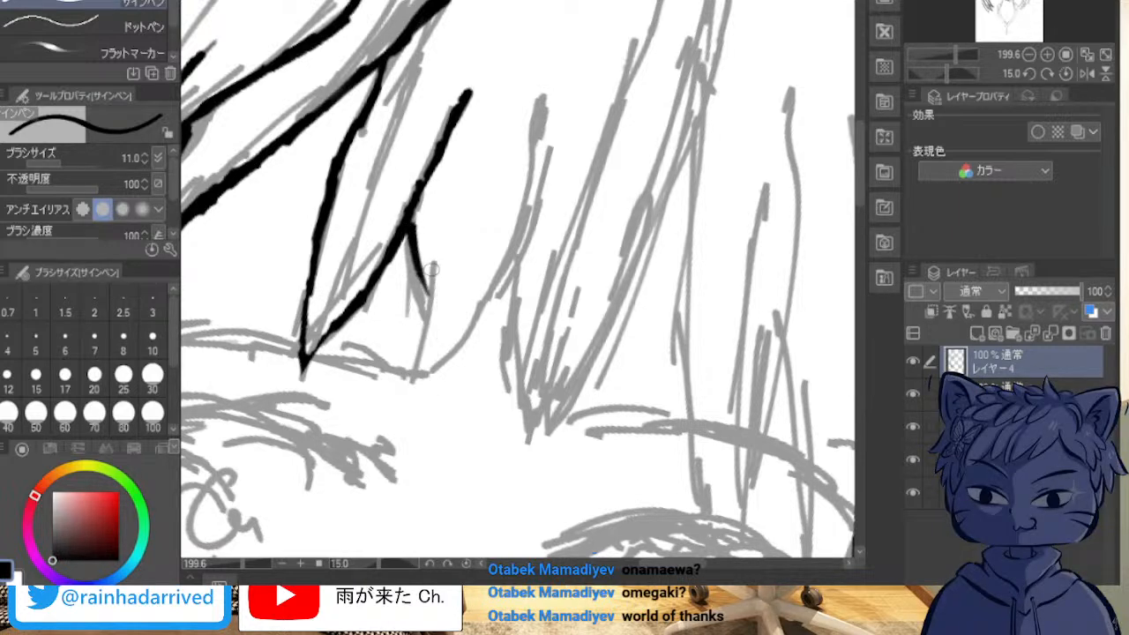
pyautogui.moveTo(439, 264); pyautogui.dragTo(430, 342)
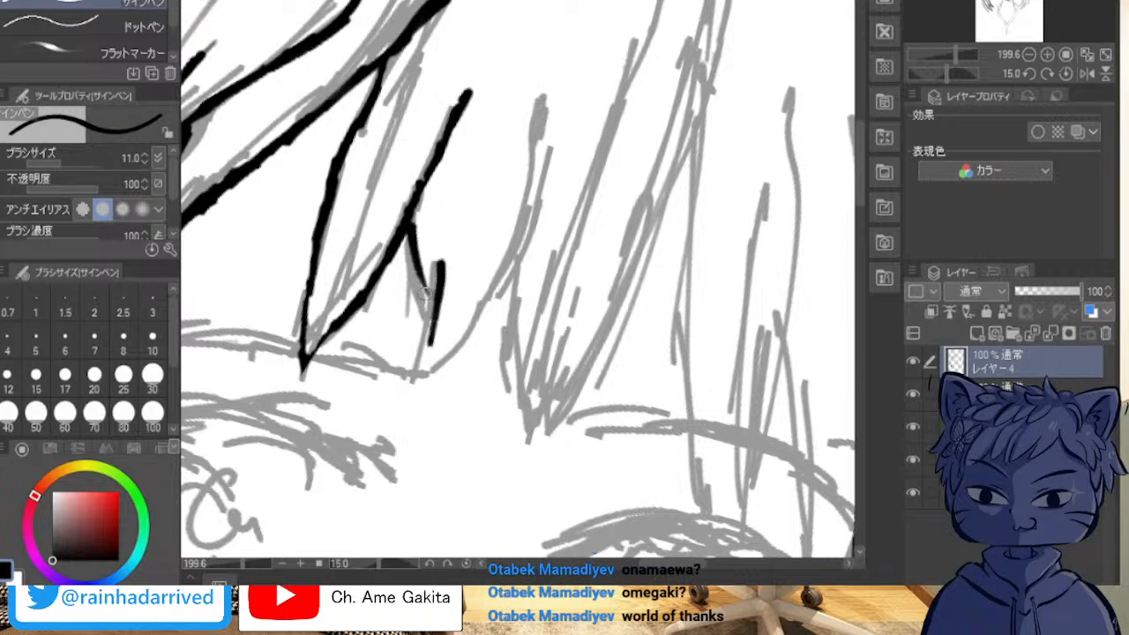
pyautogui.hotkey('ctrl', 'z')
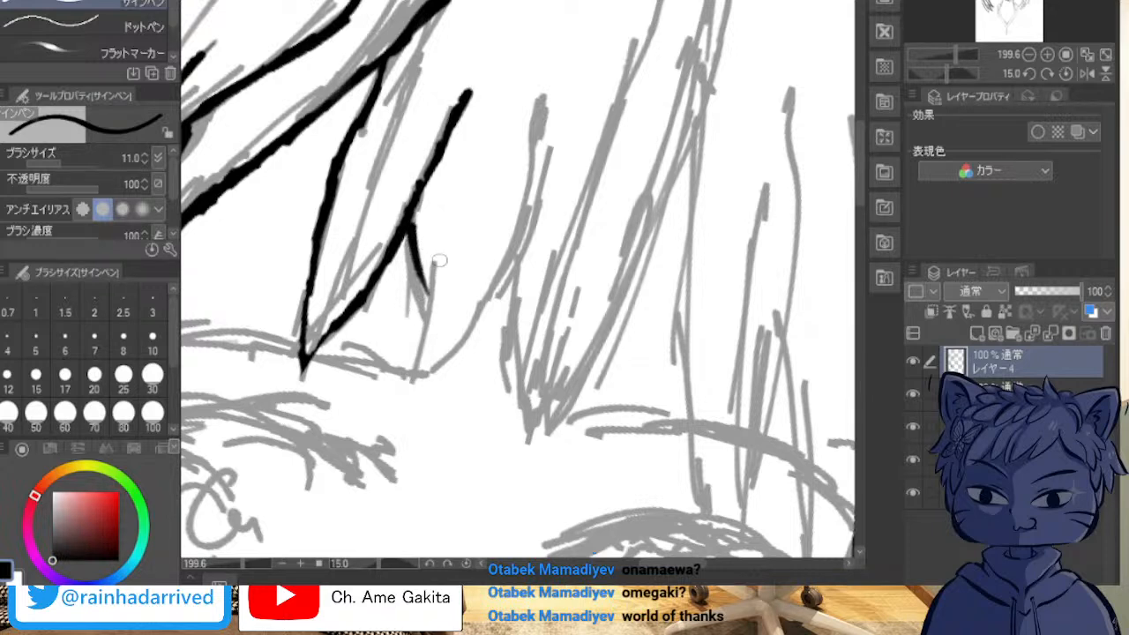
pyautogui.moveTo(440, 260); pyautogui.dragTo(406, 343)
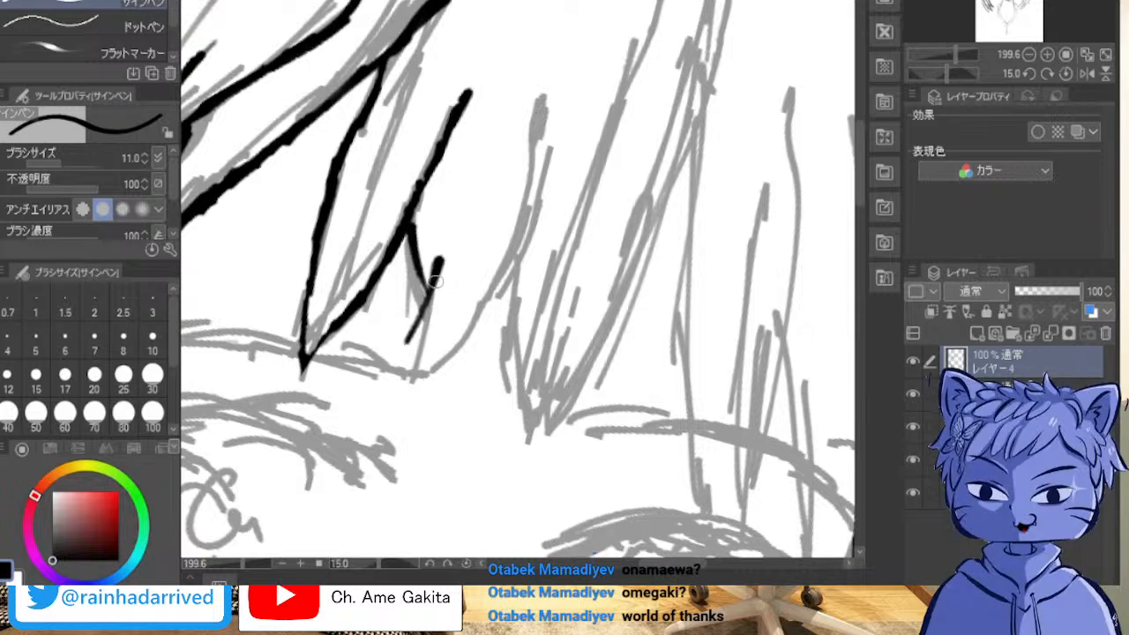
pyautogui.hotkey('ctrl', 'z')
# Step: Ink the neighbouring curved lock down to its tip and back up along the sketch, thickening its lower curve
pyautogui.moveTo(436, 263)
pyautogui.mouseDown()
pyautogui.moveTo(416, 348)
pyautogui.moveTo(431, 351)
pyautogui.moveTo(413, 374)
pyautogui.moveTo(490, 300)
pyautogui.moveTo(544, 132)
pyautogui.mouseUp()
pyautogui.moveTo(460, 340); pyautogui.dragTo(510, 283)
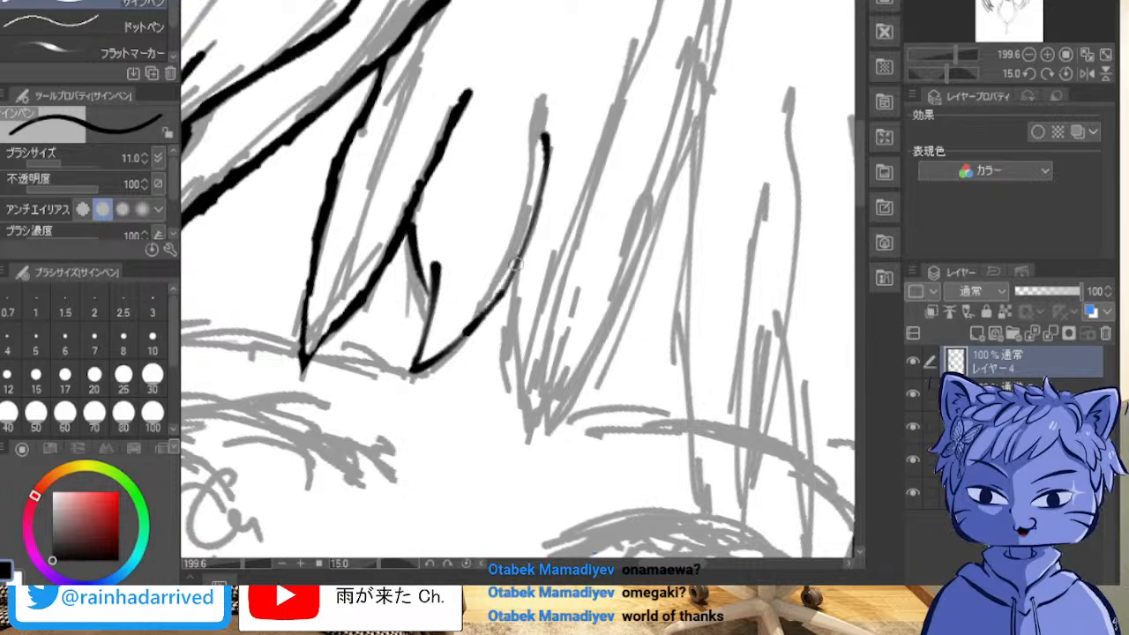
pyautogui.hotkey('ctrl', 'z')
pyautogui.moveTo(475, 330)
pyautogui.mouseDown()
pyautogui.moveTo(507, 280)
pyautogui.moveTo(471, 326)
pyautogui.moveTo(511, 277)
pyautogui.mouseUp()
pyautogui.hotkey('ctrl', 'z')
pyautogui.hotkey('ctrl', 'z')
pyautogui.moveTo(473, 330); pyautogui.dragTo(528, 267)
pyautogui.hotkey('ctrl', 'z')
pyautogui.moveTo(483, 328); pyautogui.dragTo(517, 275)
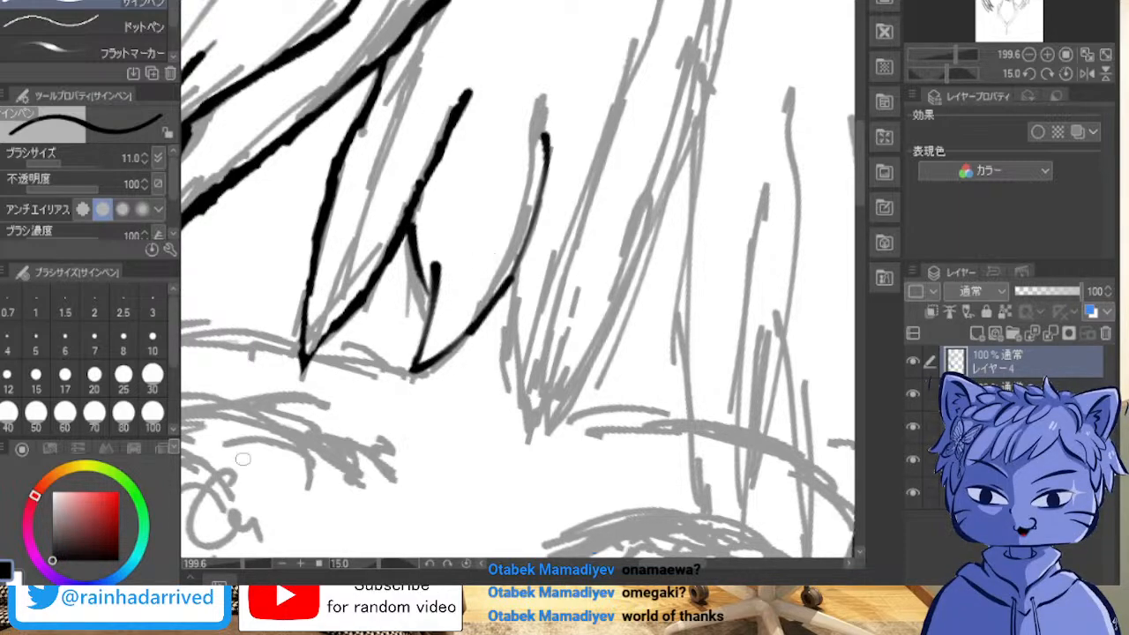
# Step: Ink the narrow pointed lock beside the curved one and the near edge of the following lock down to its tip above the eyebrow
pyautogui.moveTo(734, 90); pyautogui.dragTo(697, 79)
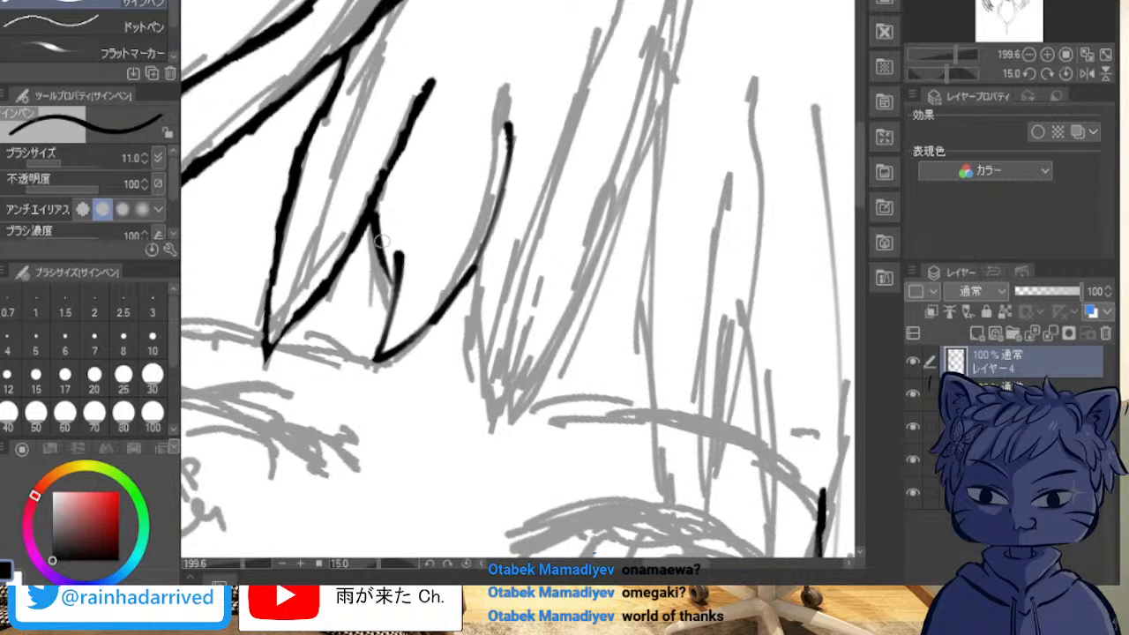
pyautogui.moveTo(483, 262)
pyautogui.mouseDown()
pyautogui.moveTo(459, 387)
pyautogui.moveTo(468, 373)
pyautogui.moveTo(471, 387)
pyautogui.moveTo(463, 381)
pyautogui.moveTo(517, 305)
pyautogui.moveTo(500, 339)
pyautogui.moveTo(504, 295)
pyautogui.moveTo(478, 408)
pyautogui.mouseUp()
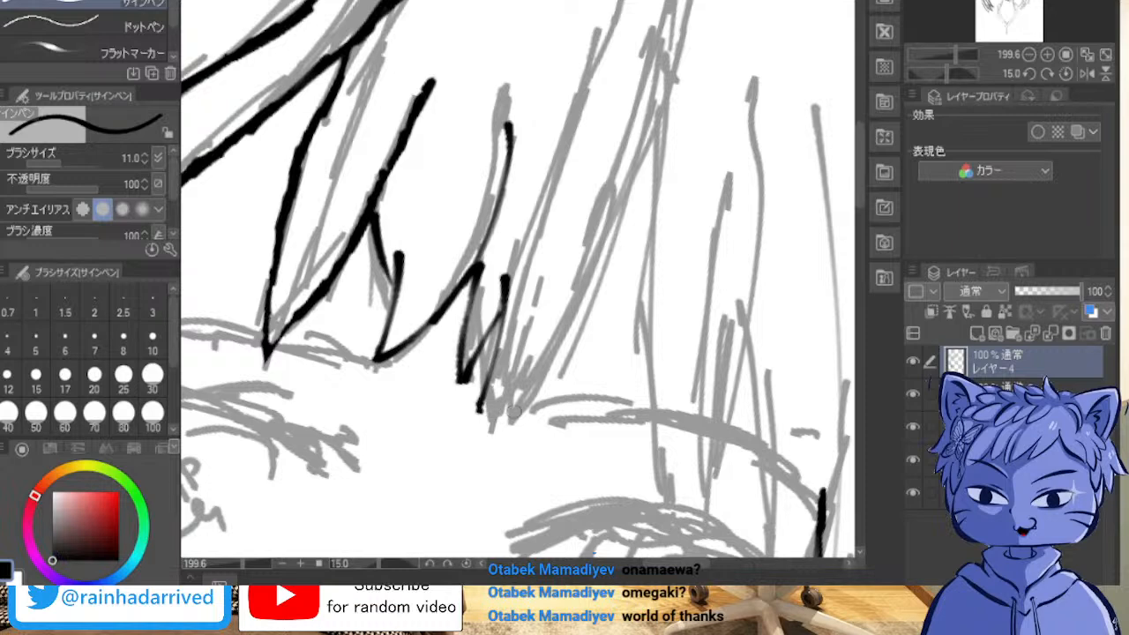
pyautogui.hotkey('ctrl', 'z')
pyautogui.hotkey('ctrl', 'z')
pyautogui.moveTo(499, 311); pyautogui.dragTo(476, 398)
pyautogui.hotkey('ctrl', 'z')
pyautogui.moveTo(508, 280); pyautogui.dragTo(473, 404)
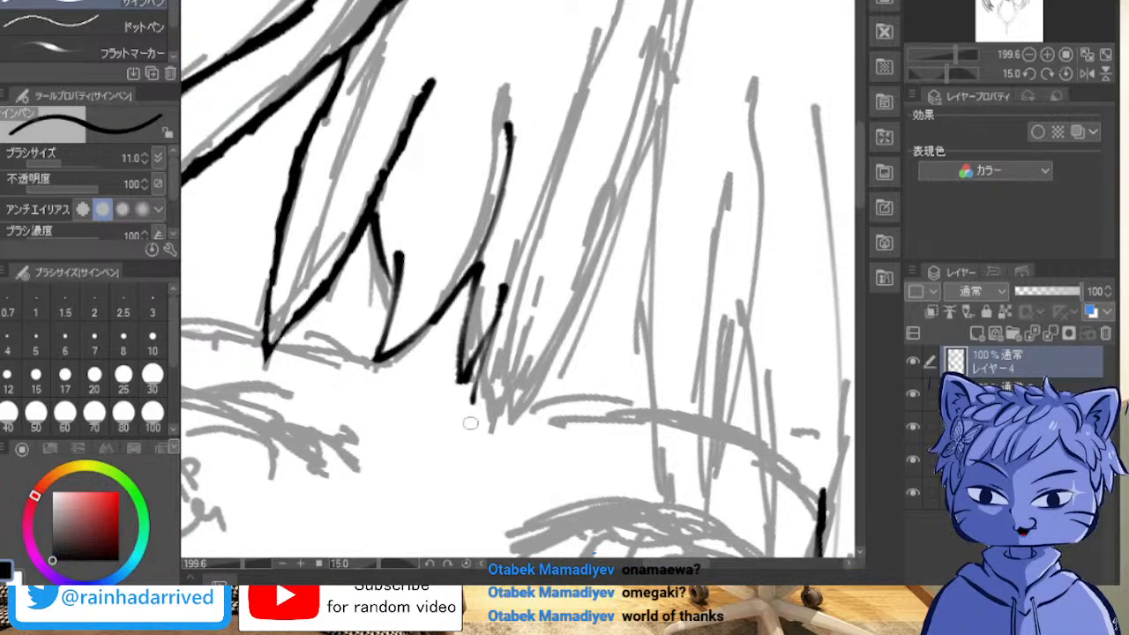
pyautogui.moveTo(517, 240); pyautogui.dragTo(473, 420)
pyautogui.hotkey('ctrl', 'z')
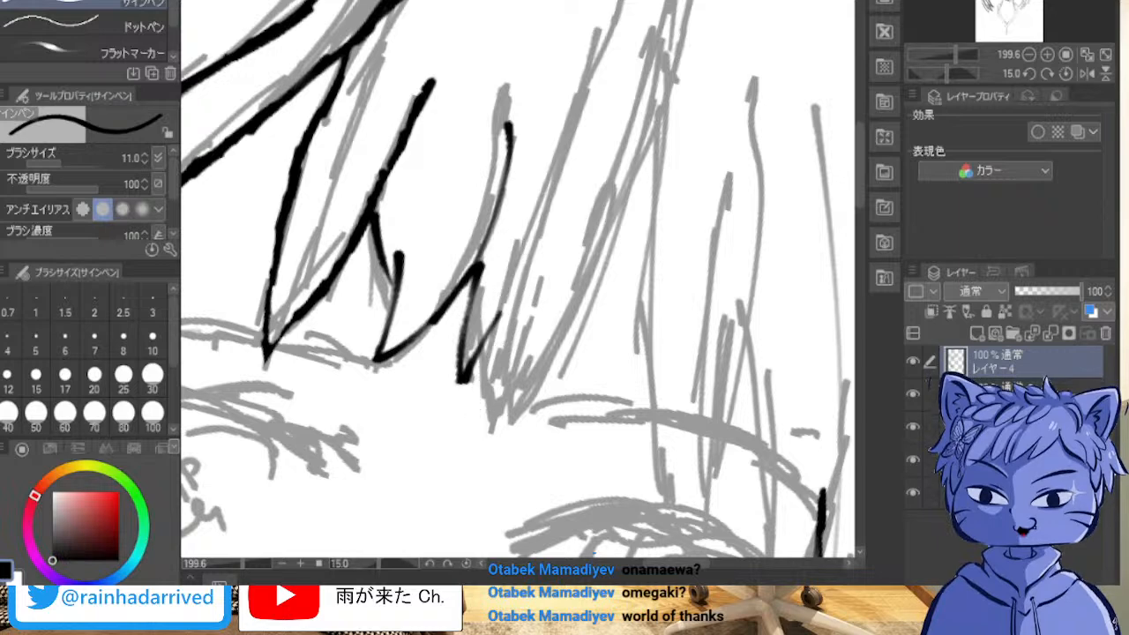
pyautogui.moveTo(516, 258)
pyautogui.mouseDown()
pyautogui.moveTo(482, 427)
pyautogui.moveTo(532, 367)
pyautogui.moveTo(509, 414)
pyautogui.moveTo(569, 304)
pyautogui.mouseUp()
pyautogui.hotkey('ctrl', 'z')
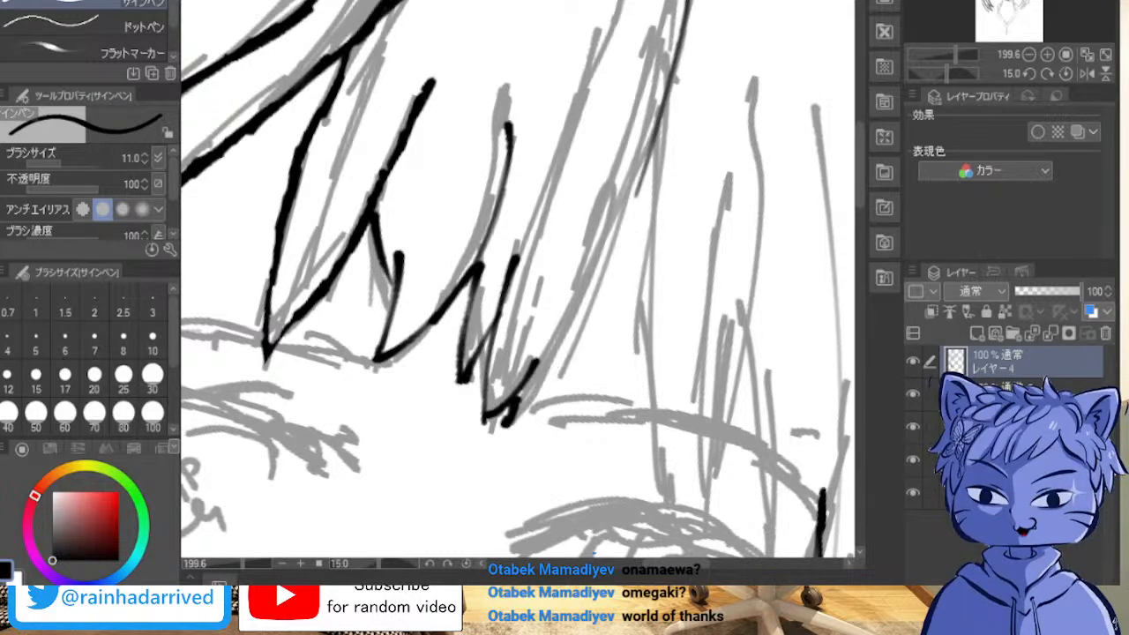
# Step: Ink the far edge of that lock from its tip up along the sketch to the thin long strand, evening its thickness
pyautogui.moveTo(537, 397); pyautogui.dragTo(585, 319)
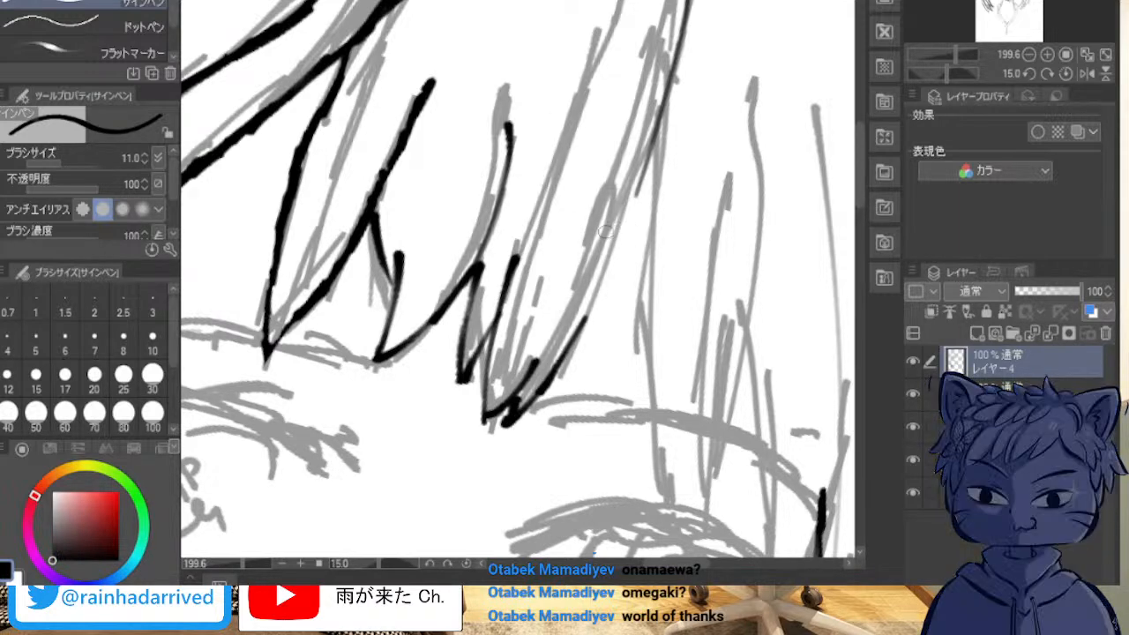
pyautogui.moveTo(582, 329); pyautogui.dragTo(618, 260)
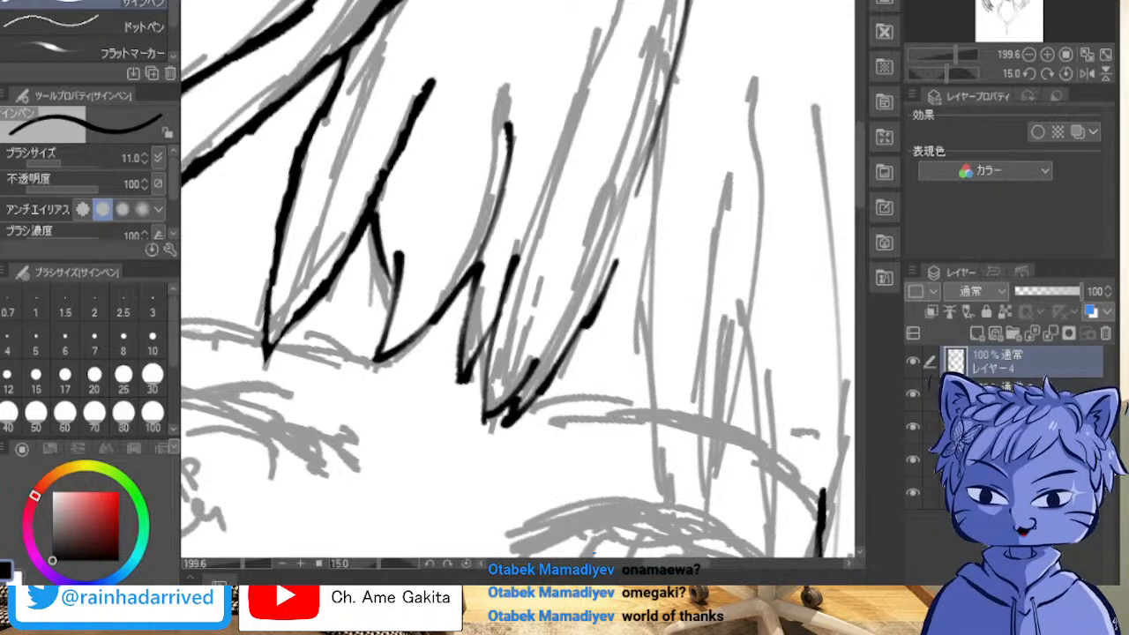
pyautogui.hotkey('ctrl', 'z')
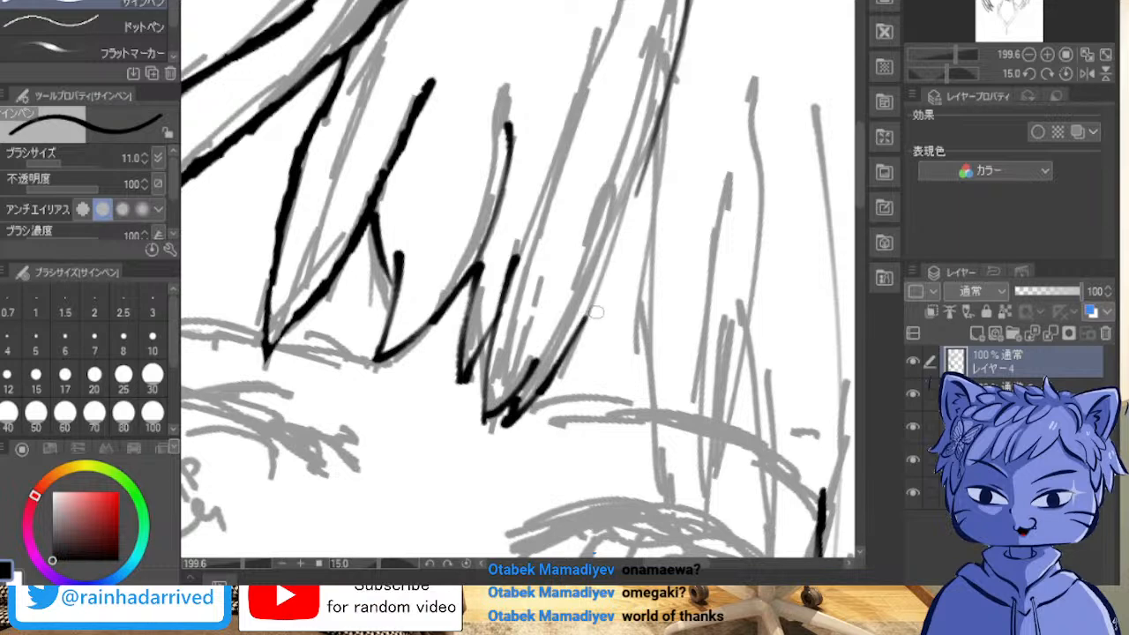
pyautogui.moveTo(584, 322); pyautogui.dragTo(668, 111)
pyautogui.moveTo(612, 257); pyautogui.dragTo(635, 196)
pyautogui.moveTo(606, 272); pyautogui.dragTo(633, 208)
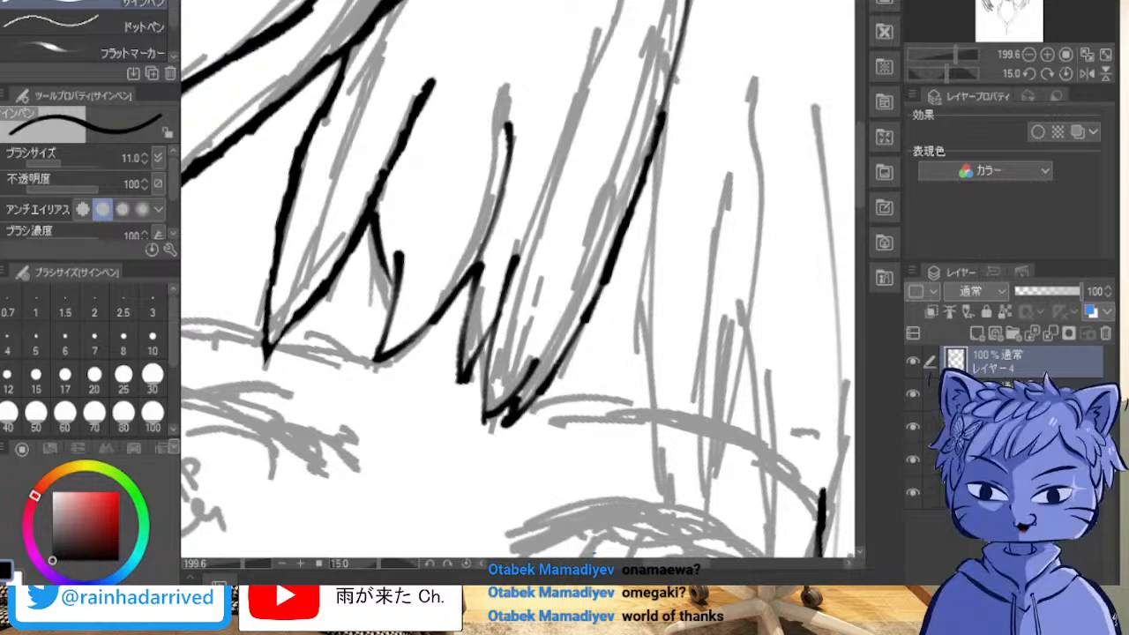
# Step: Ink the long edge of the next lock from the strand junction down to the sketched upper eyelid
pyautogui.scroll(1, 517, 278)
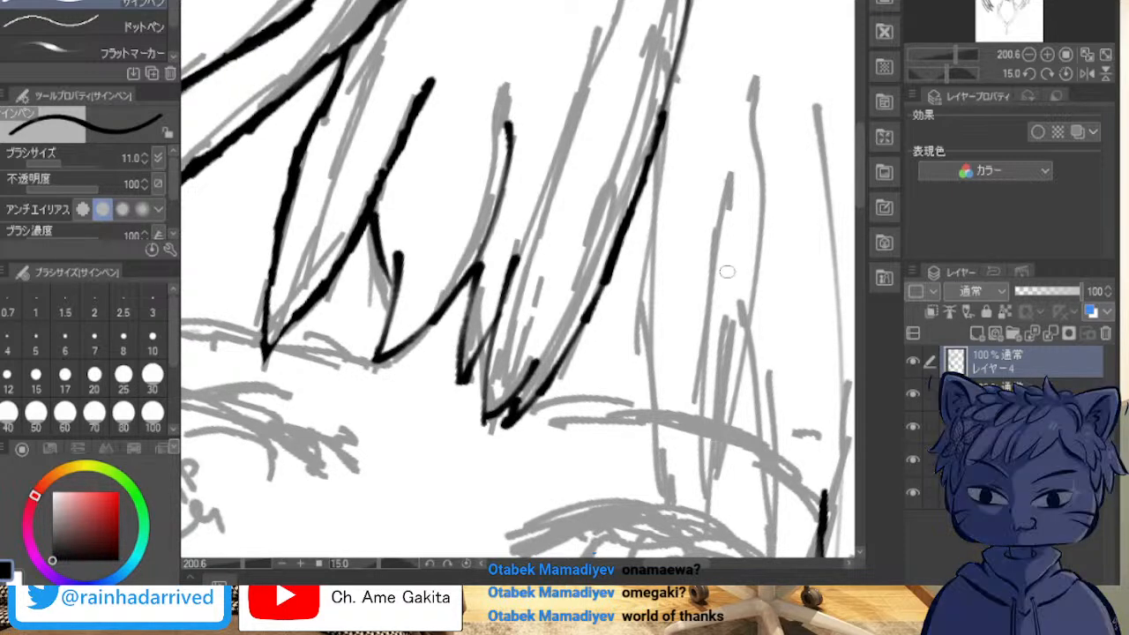
pyautogui.moveTo(671, 353)
pyautogui.mouseDown()
pyautogui.moveTo(485, 196)
pyautogui.moveTo(378, 381)
pyautogui.moveTo(455, 319)
pyautogui.moveTo(537, 327)
pyautogui.mouseUp()
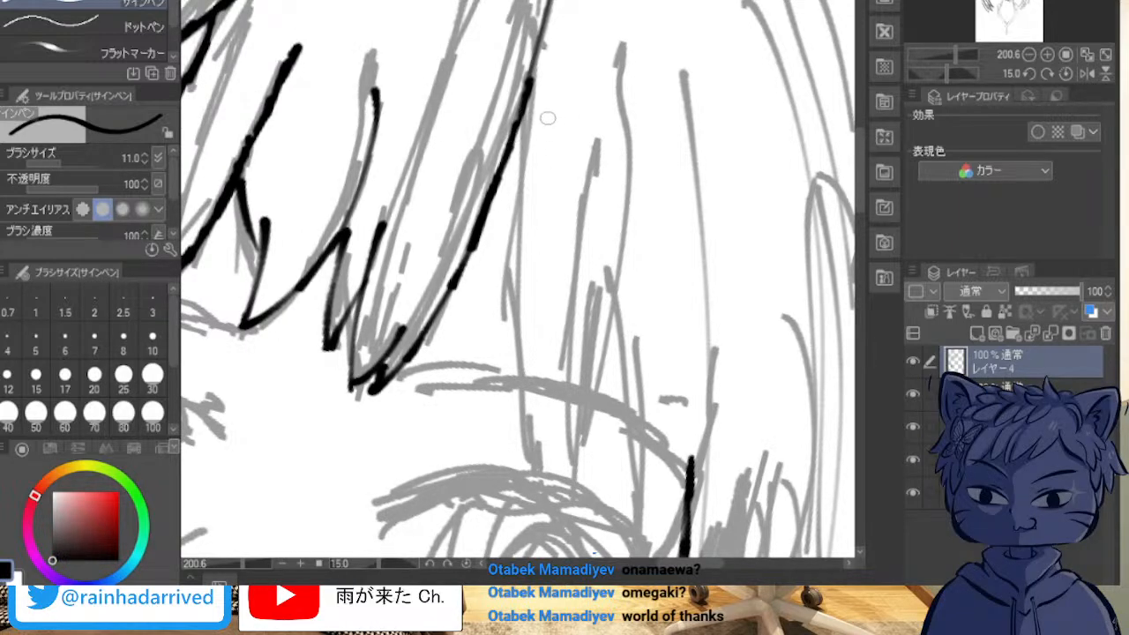
pyautogui.moveTo(532, 84)
pyautogui.mouseDown()
pyautogui.moveTo(514, 265)
pyautogui.moveTo(517, 448)
pyautogui.mouseUp()
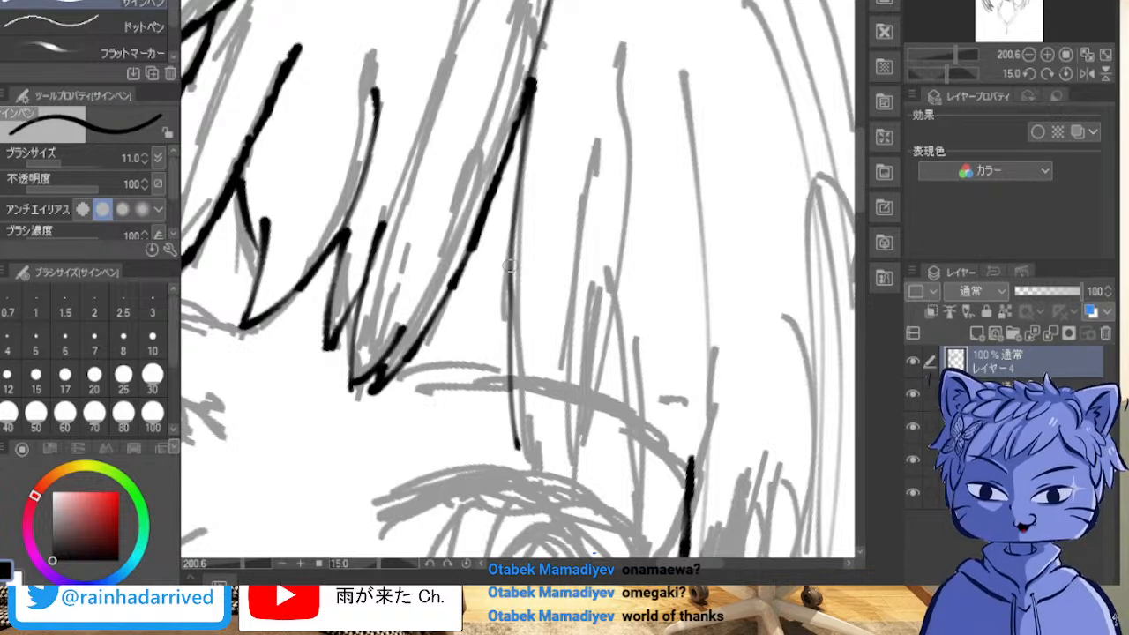
pyautogui.hotkey('ctrl', 'z')
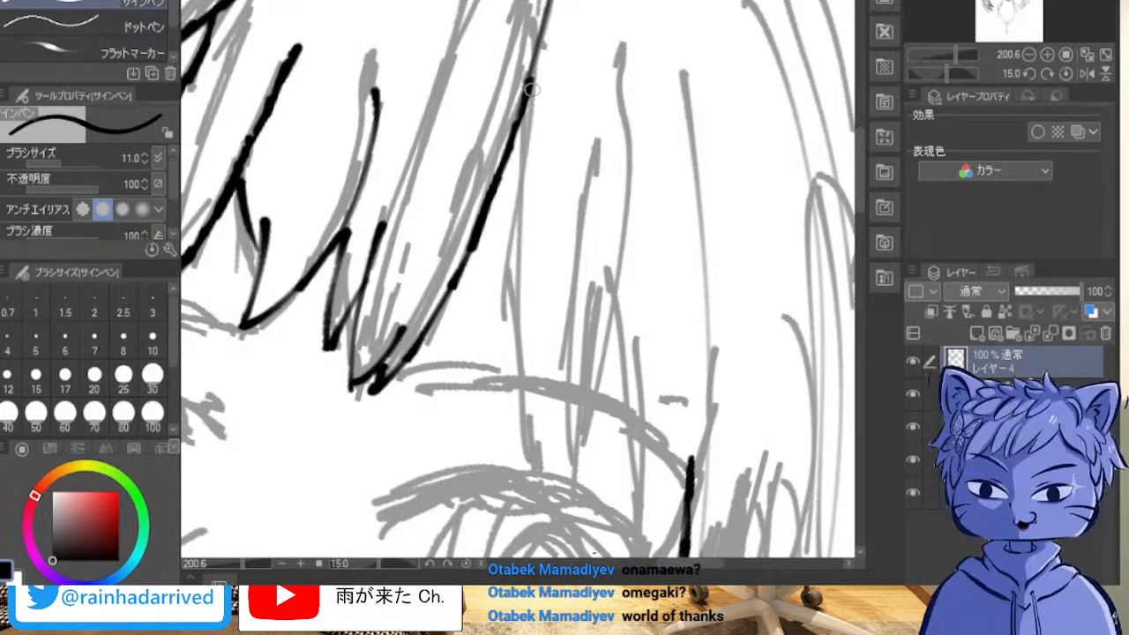
pyautogui.moveTo(532, 85); pyautogui.dragTo(534, 495)
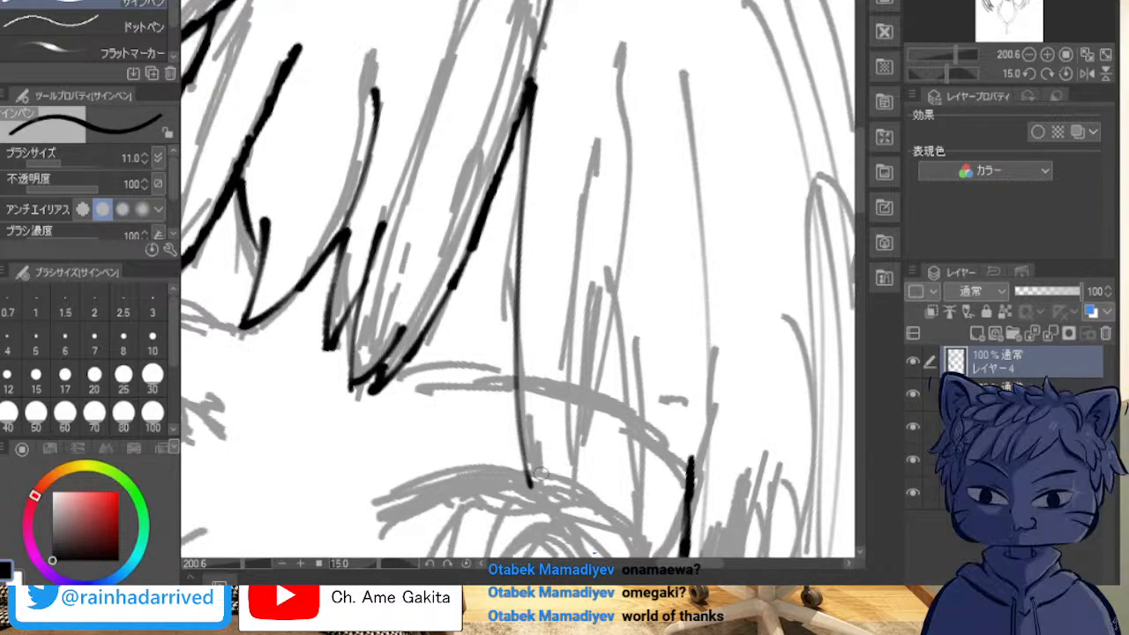
pyautogui.moveTo(525, 448); pyautogui.dragTo(557, 521)
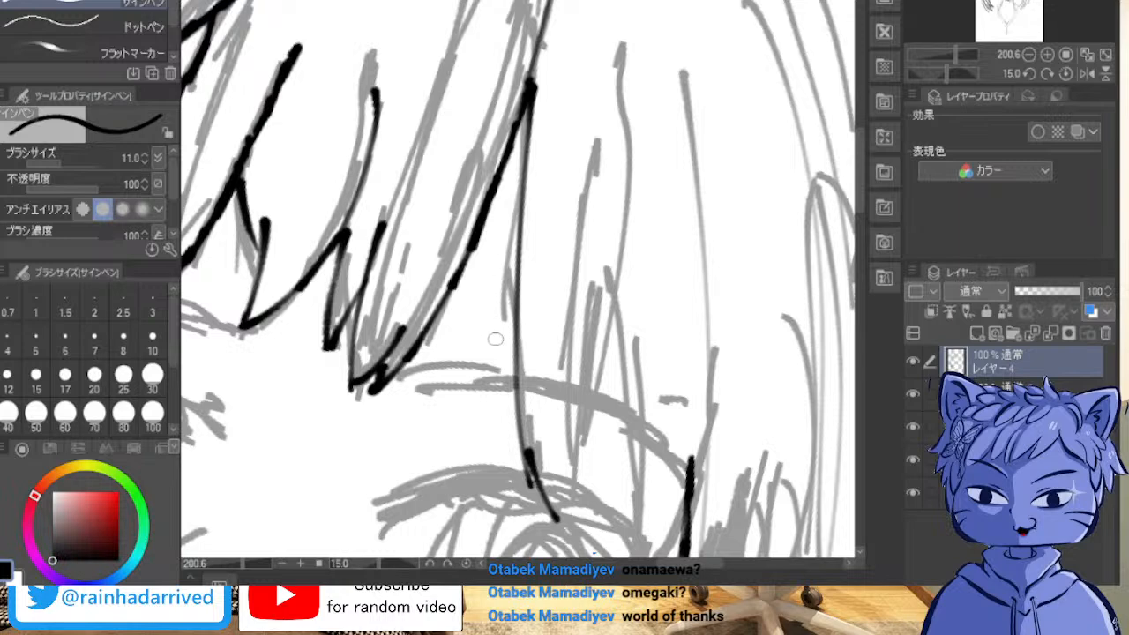
pyautogui.hotkey('ctrl', 'z')
# Step: Ink the opposite edge of the long lock and join both edges in a sharp tip at the eyelid
pyautogui.moveTo(532, 485); pyautogui.dragTo(600, 252)
pyautogui.moveTo(632, 177); pyautogui.dragTo(598, 254)
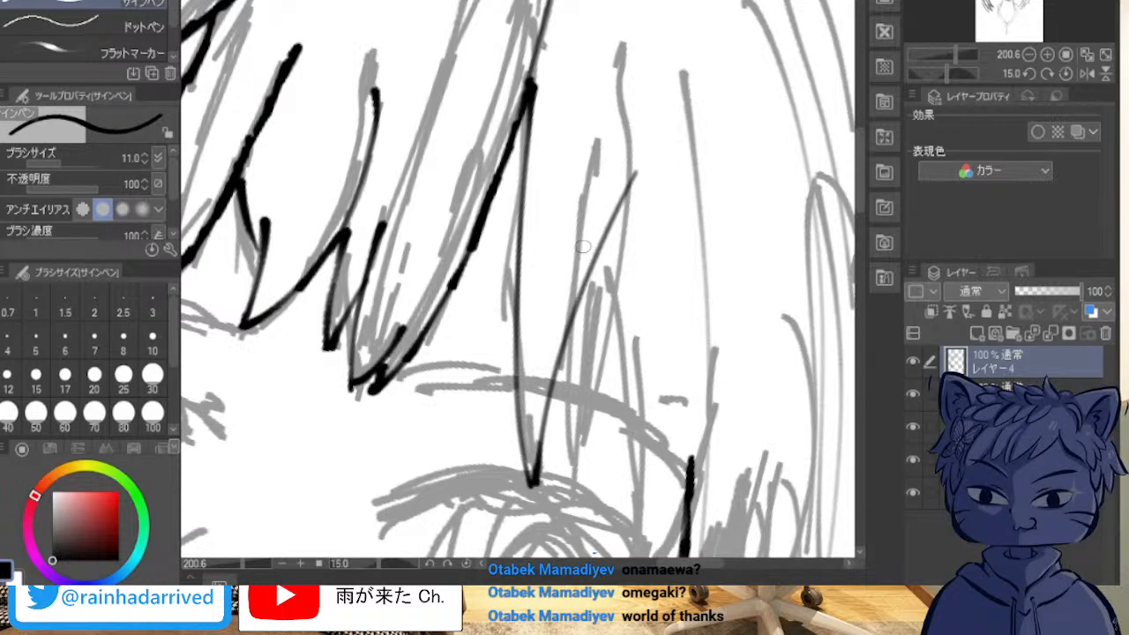
pyautogui.hotkey('ctrl', 'z')
pyautogui.moveTo(603, 141); pyautogui.dragTo(558, 476)
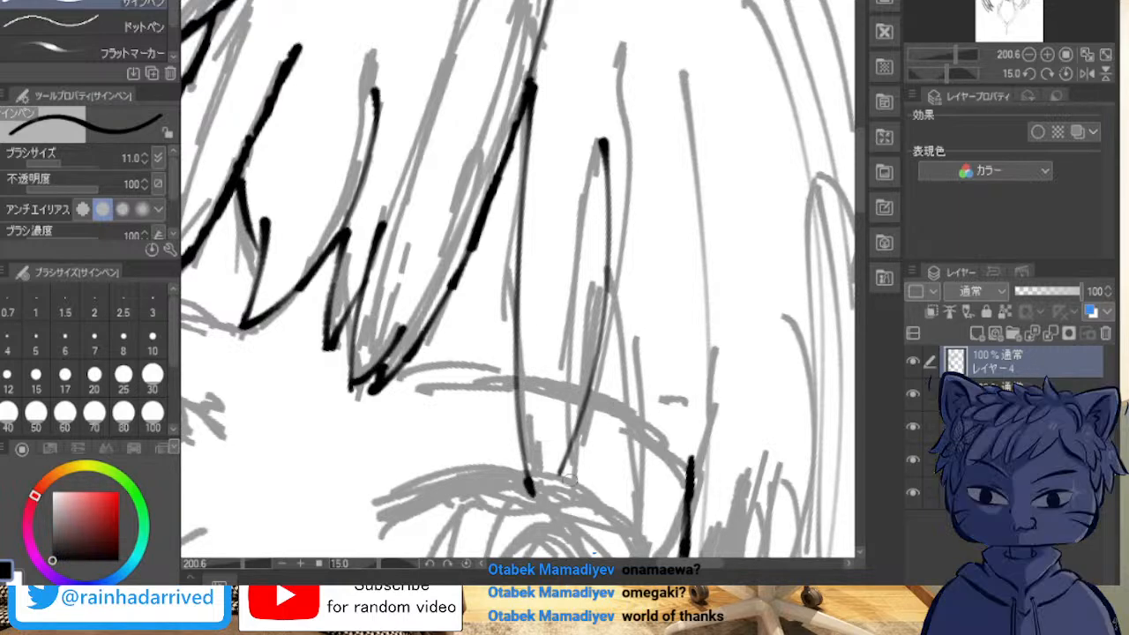
pyautogui.moveTo(534, 488)
pyautogui.mouseDown()
pyautogui.moveTo(575, 440)
pyautogui.moveTo(554, 478)
pyautogui.mouseUp()
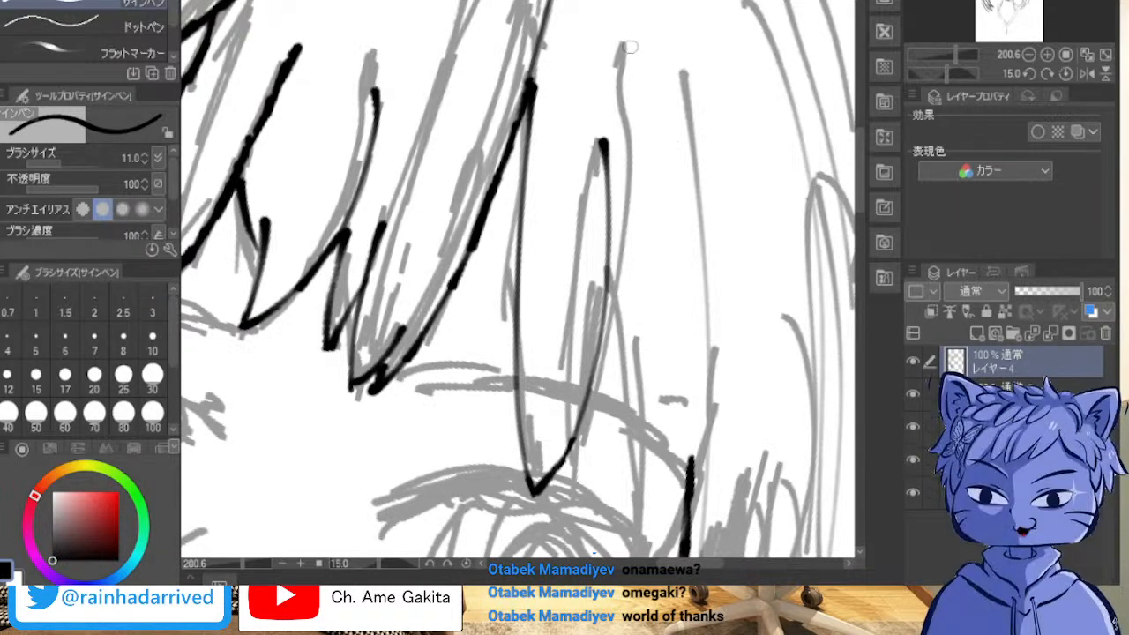
# Step: Replace the upper part of that edge with a longer line along the outer sketched strand and thicken its lower curve
pyautogui.moveTo(625, 48); pyautogui.dragTo(583, 299)
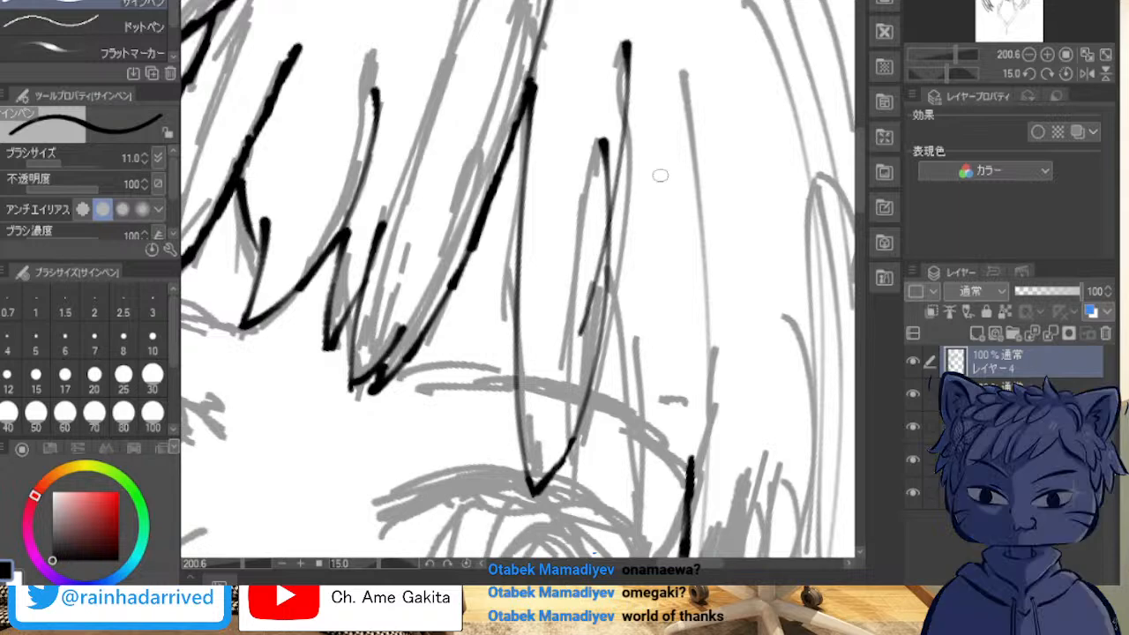
pyautogui.hotkey('ctrl', 'z')
pyautogui.moveTo(628, 29); pyautogui.dragTo(617, 315)
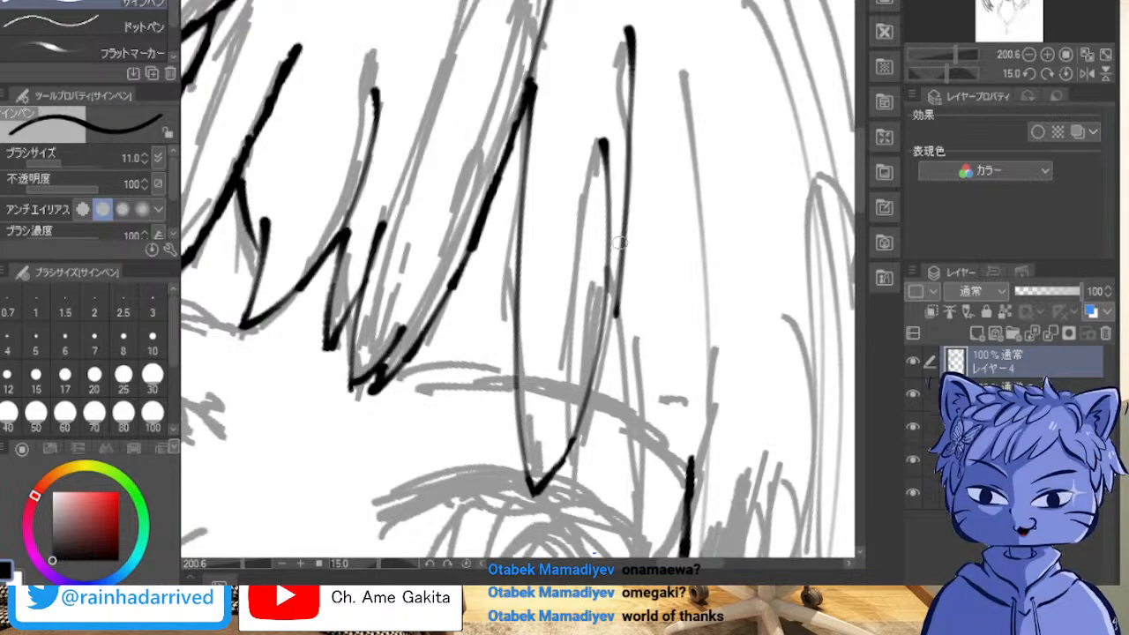
pyautogui.moveTo(593, 372)
pyautogui.mouseDown()
pyautogui.moveTo(616, 294)
pyautogui.moveTo(595, 383)
pyautogui.moveTo(601, 365)
pyautogui.mouseUp()
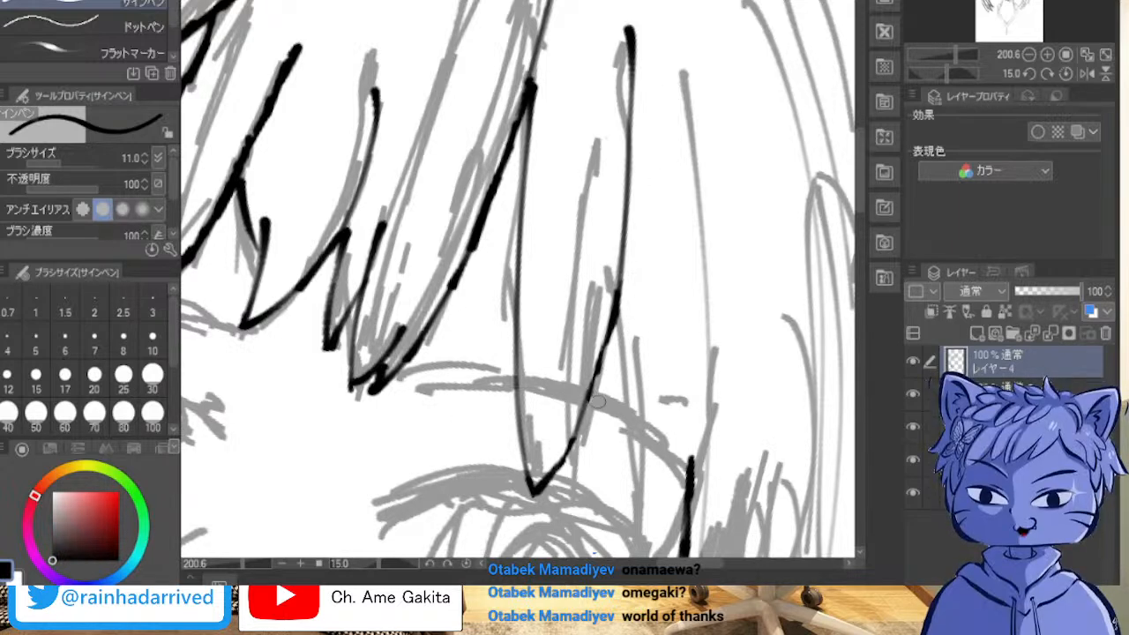
pyautogui.moveTo(607, 351); pyautogui.dragTo(574, 446)
pyautogui.moveTo(596, 389); pyautogui.dragTo(557, 462)
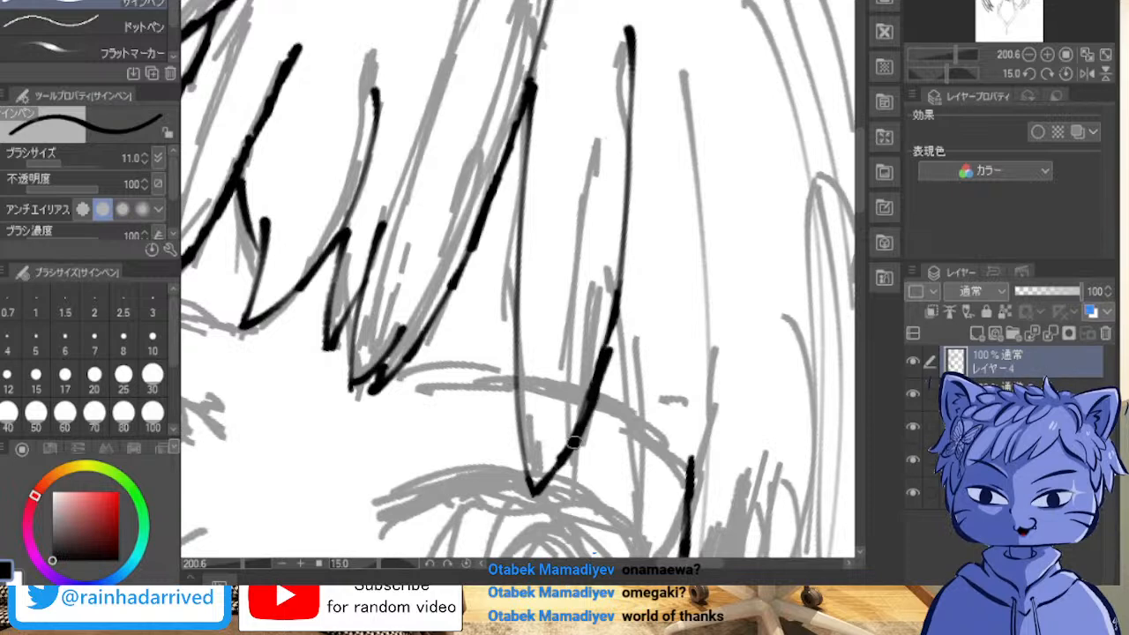
pyautogui.moveTo(597, 379); pyautogui.dragTo(614, 328)
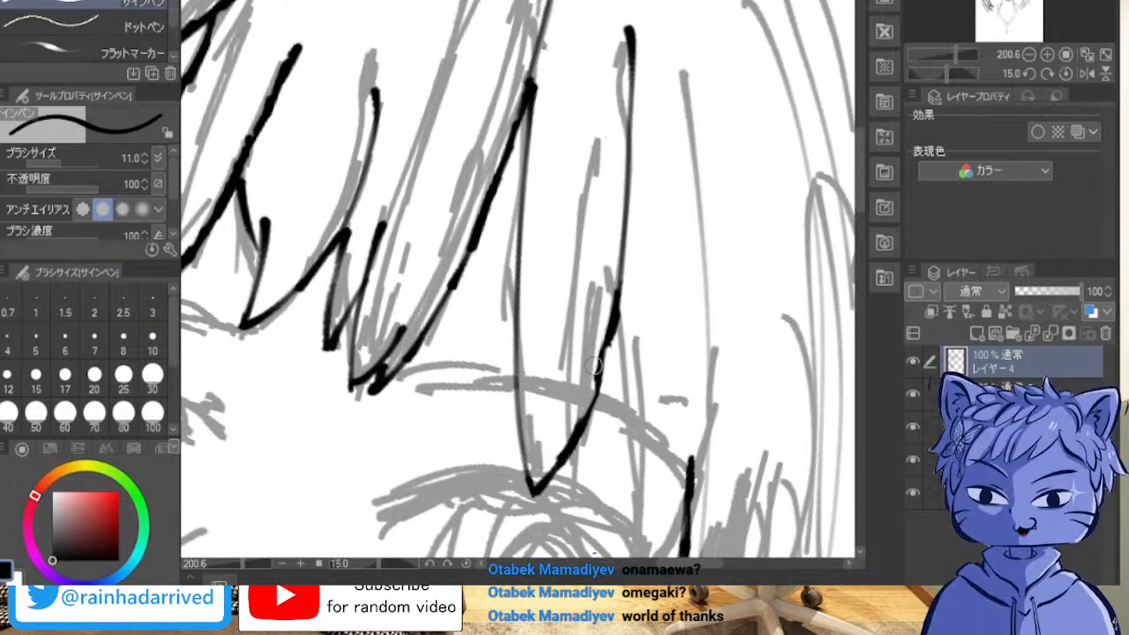
# Step: Erase the uneven middle stretch of the lock's lower edge and re-ink it smoothly between the tip and the upper line
pyautogui.moveTo(603, 369); pyautogui.dragTo(585, 415)
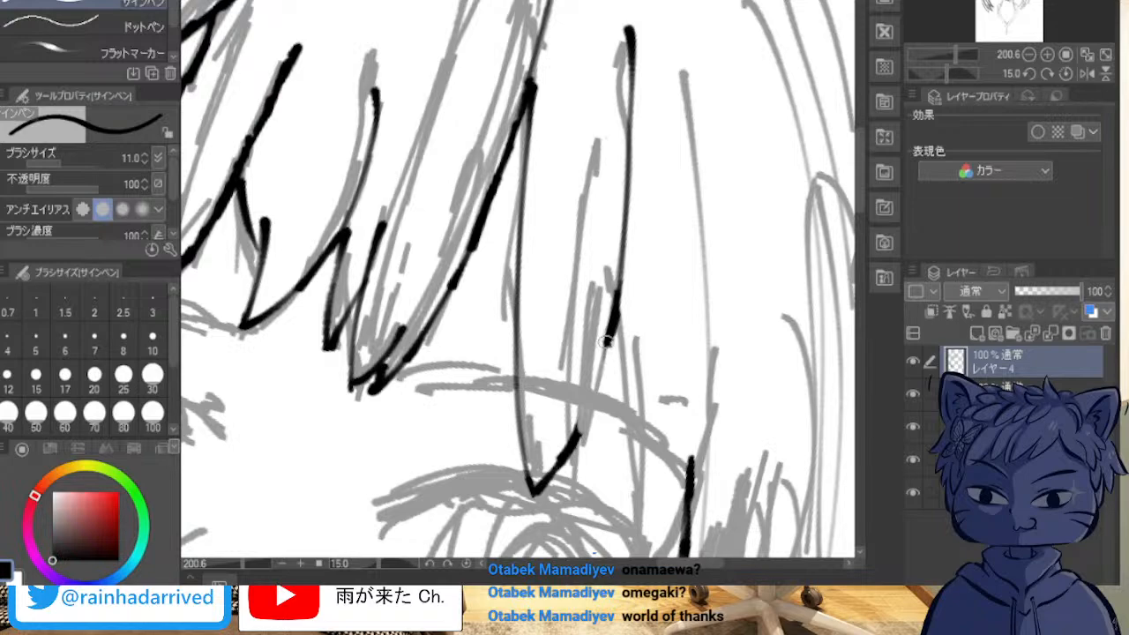
pyautogui.moveTo(609, 340); pyautogui.dragTo(601, 374)
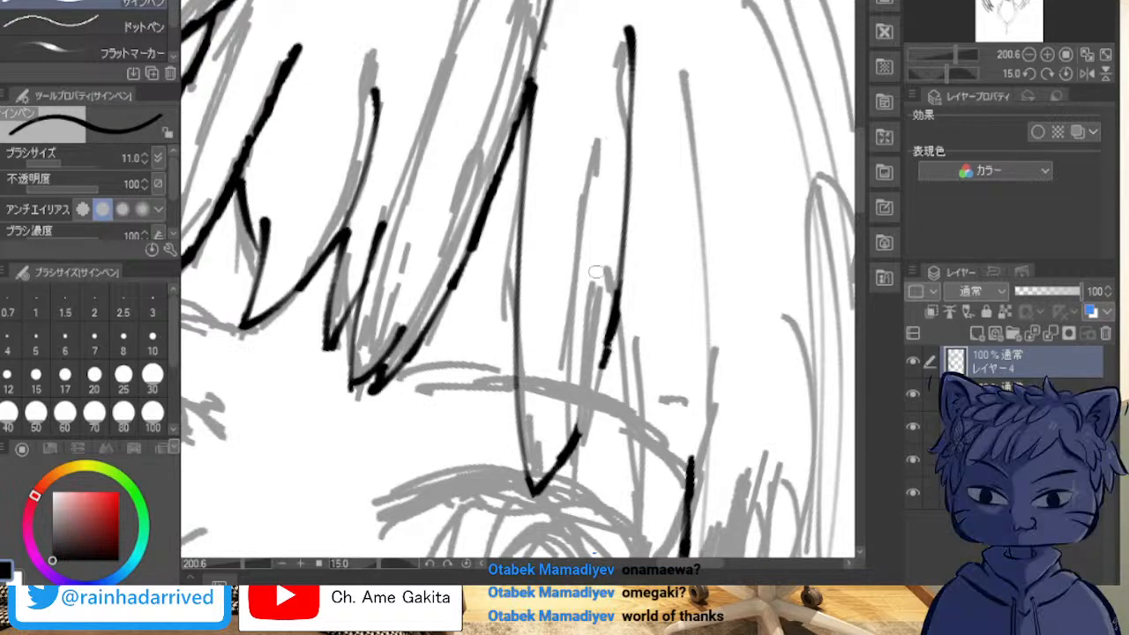
pyautogui.press('^')
pyautogui.press('^')
pyautogui.press('^')
pyautogui.press('^')
pyautogui.press('^')
pyautogui.press('^')
pyautogui.press('^')
pyautogui.press('^')
pyautogui.press('^')
pyautogui.press('^')
pyautogui.press('^')
pyautogui.press('^')
pyautogui.press('^')
pyautogui.press('^')
pyautogui.press('^')
pyautogui.press('^')
pyautogui.press('^')
pyautogui.press('^')
pyautogui.press('^')
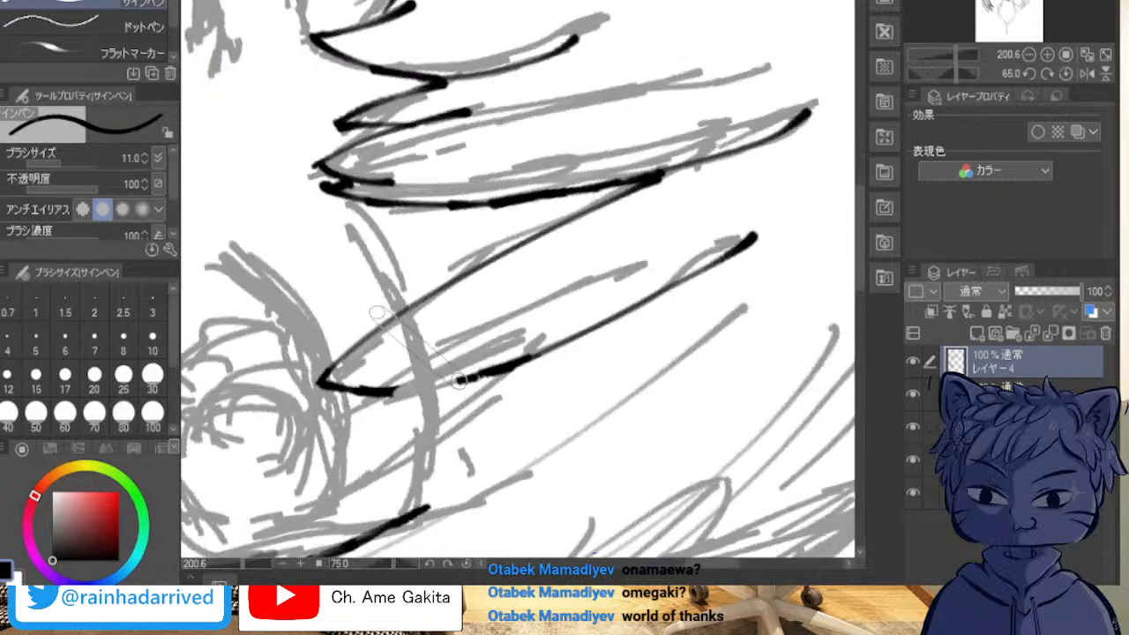
pyautogui.press('^')
pyautogui.press('^')
pyautogui.press('^')
pyautogui.press('^')
pyautogui.press('^')
pyautogui.press('^')
pyautogui.scroll(3, 355, 270)
pyautogui.press('^')
pyautogui.press('^')
pyautogui.press('^')
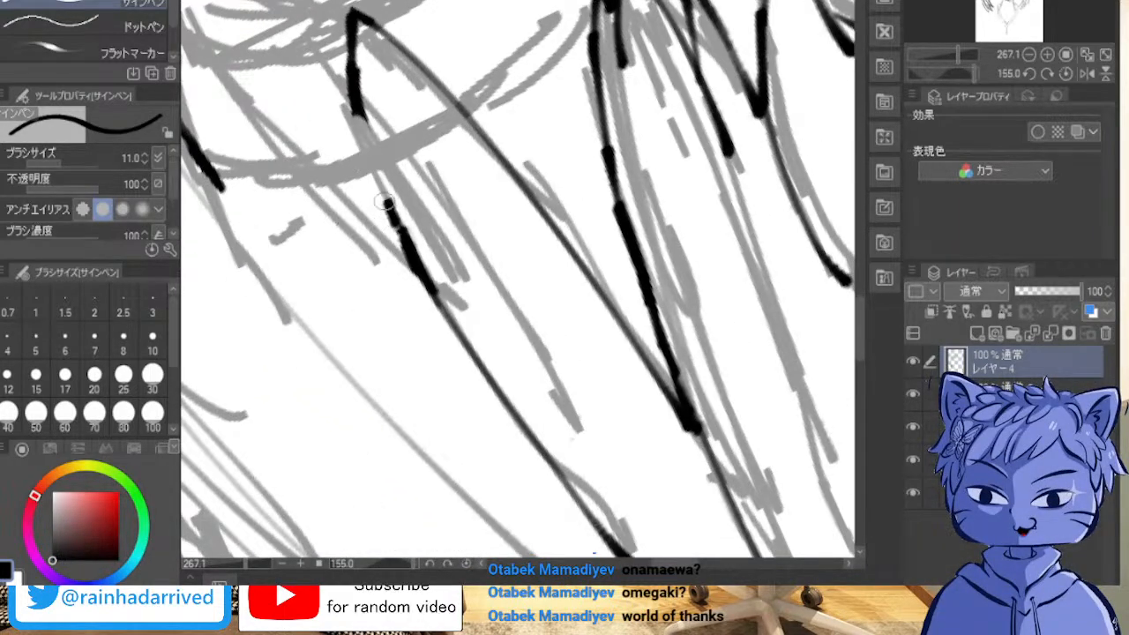
pyautogui.moveTo(362, 134)
pyautogui.mouseDown()
pyautogui.moveTo(369, 180)
pyautogui.moveTo(407, 246)
pyautogui.moveTo(353, 107)
pyautogui.moveTo(366, 170)
pyautogui.moveTo(413, 260)
pyautogui.mouseUp()
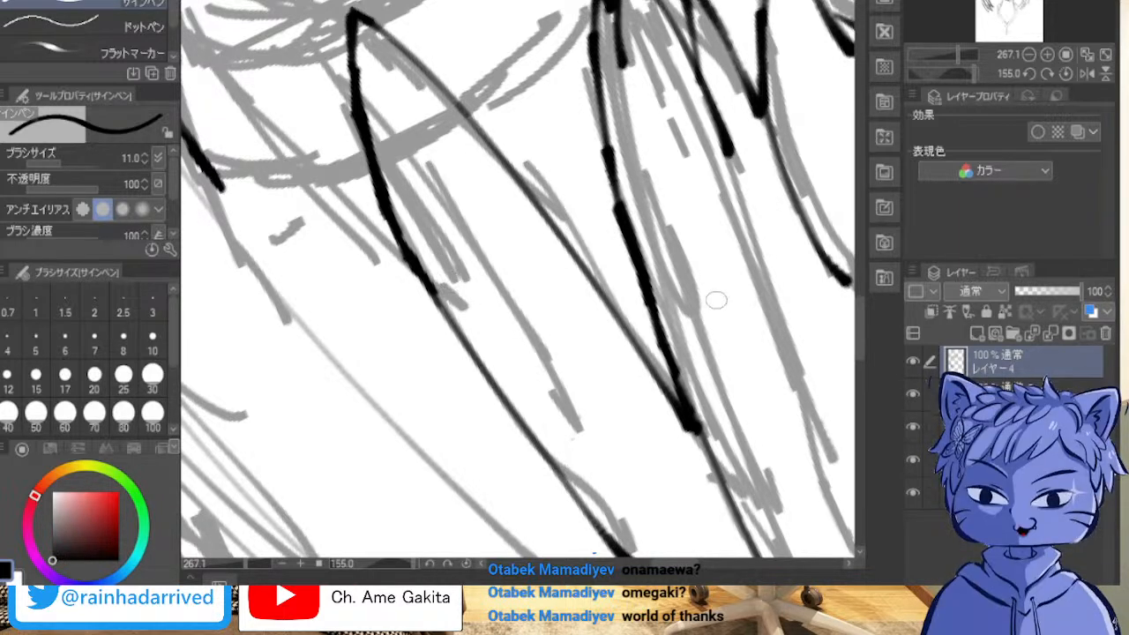
# Step: Ink the slim lock from the long lock's edge down to a tip at the eye's outer corner and back up to the face contour
pyautogui.scroll(-4, 715, 305)
pyautogui.scroll(-2, 727, 305)
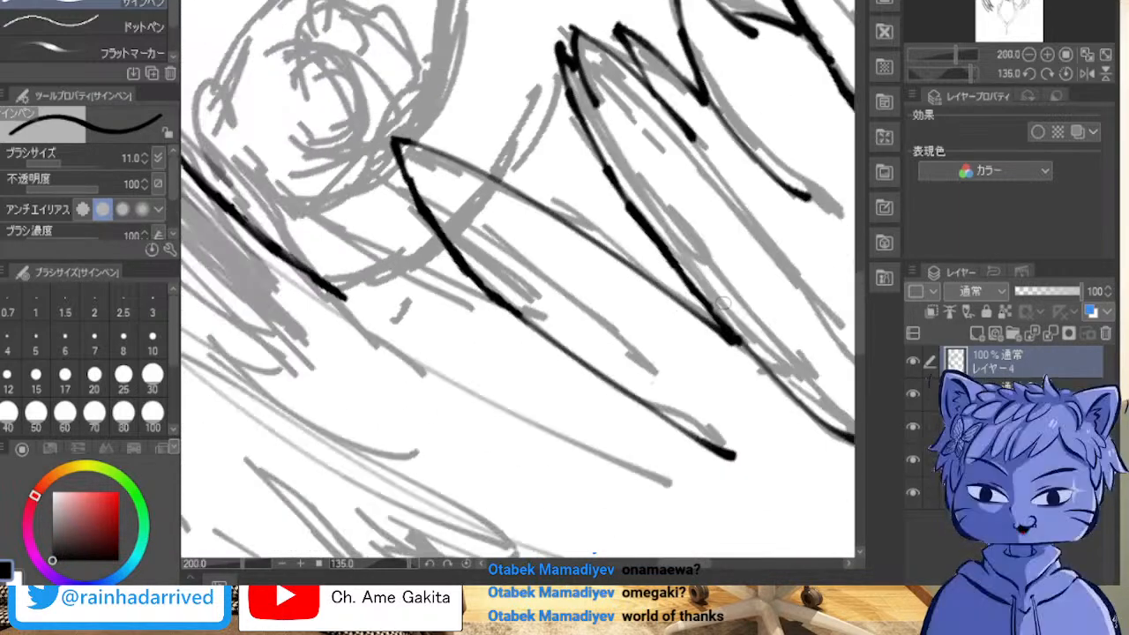
pyautogui.scroll(-14, 727, 304)
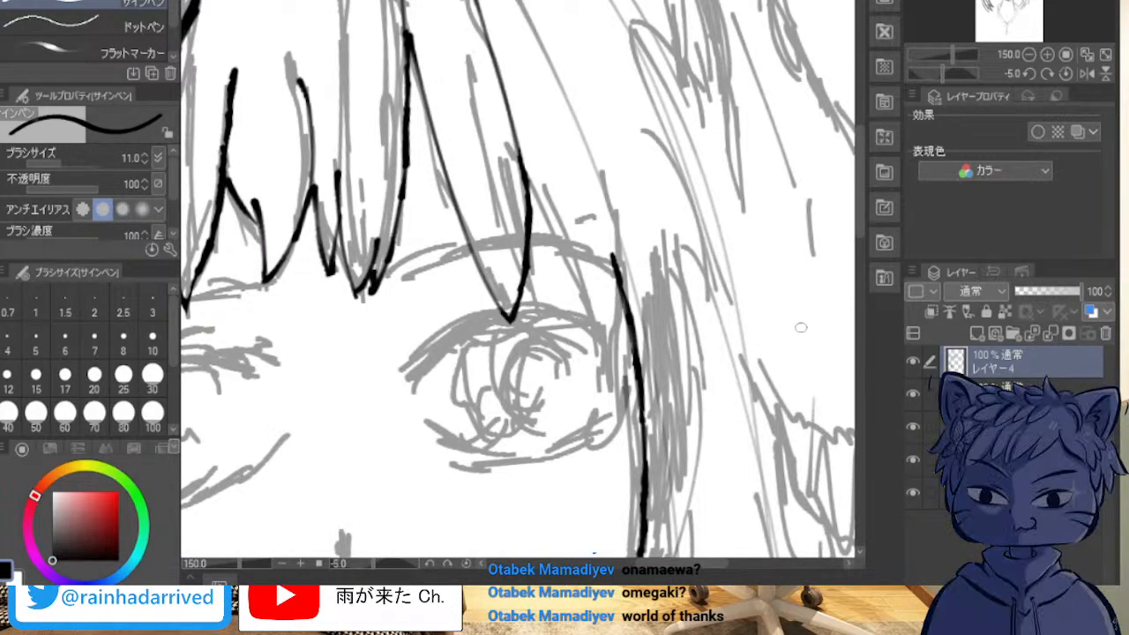
pyautogui.scroll(2, 821, 252)
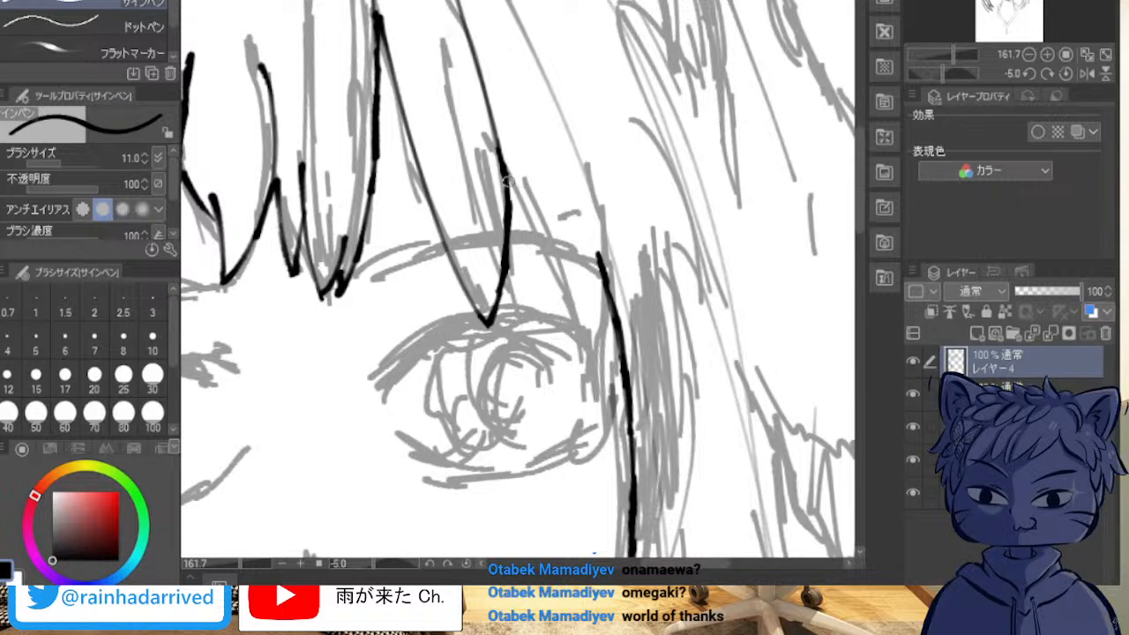
pyautogui.moveTo(504, 164); pyautogui.dragTo(537, 235)
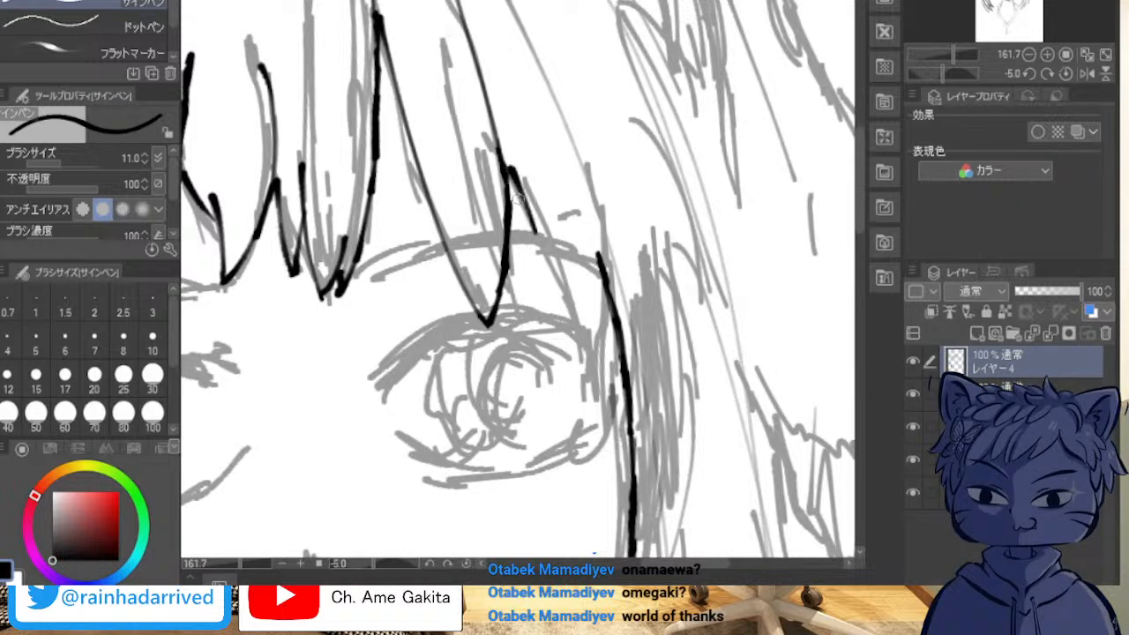
pyautogui.moveTo(509, 168); pyautogui.dragTo(525, 227)
pyautogui.moveTo(505, 157)
pyautogui.mouseDown()
pyautogui.moveTo(571, 303)
pyautogui.moveTo(593, 399)
pyautogui.mouseUp()
pyautogui.moveTo(613, 305); pyautogui.dragTo(589, 418)
pyautogui.moveTo(605, 366)
pyautogui.mouseDown()
pyautogui.moveTo(590, 410)
pyautogui.moveTo(608, 345)
pyautogui.mouseUp()
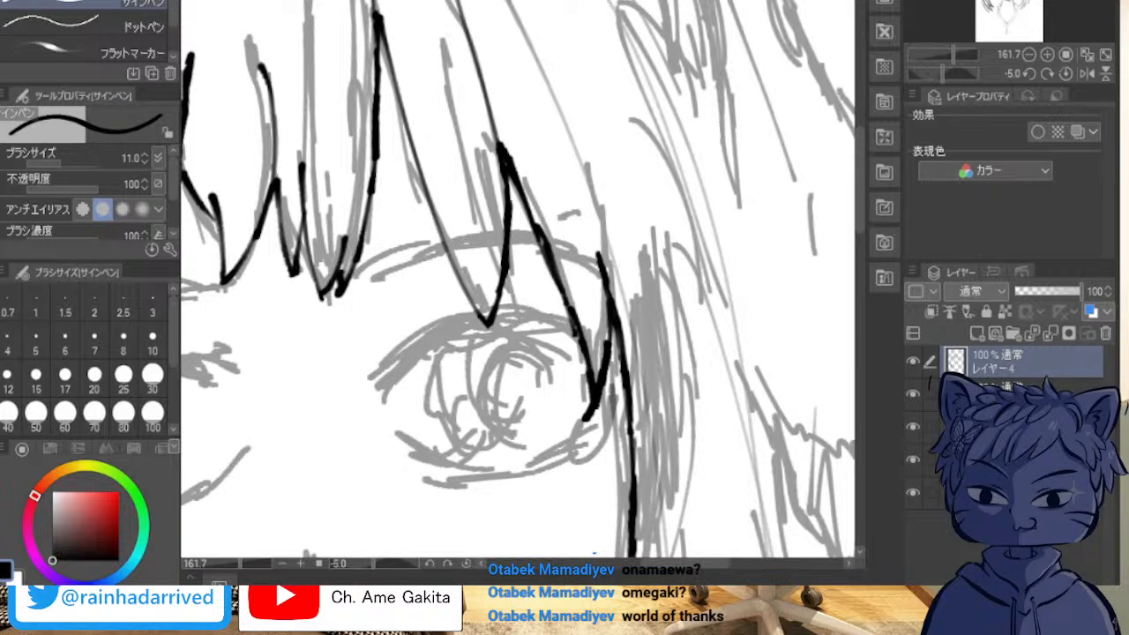
# Step: Ink the long strand edge from the slim lock's inner end up along the outer sketched line, as one smooth stroke
pyautogui.moveTo(511, 2); pyautogui.dragTo(535, 79)
pyautogui.hotkey('ctrl', 'z')
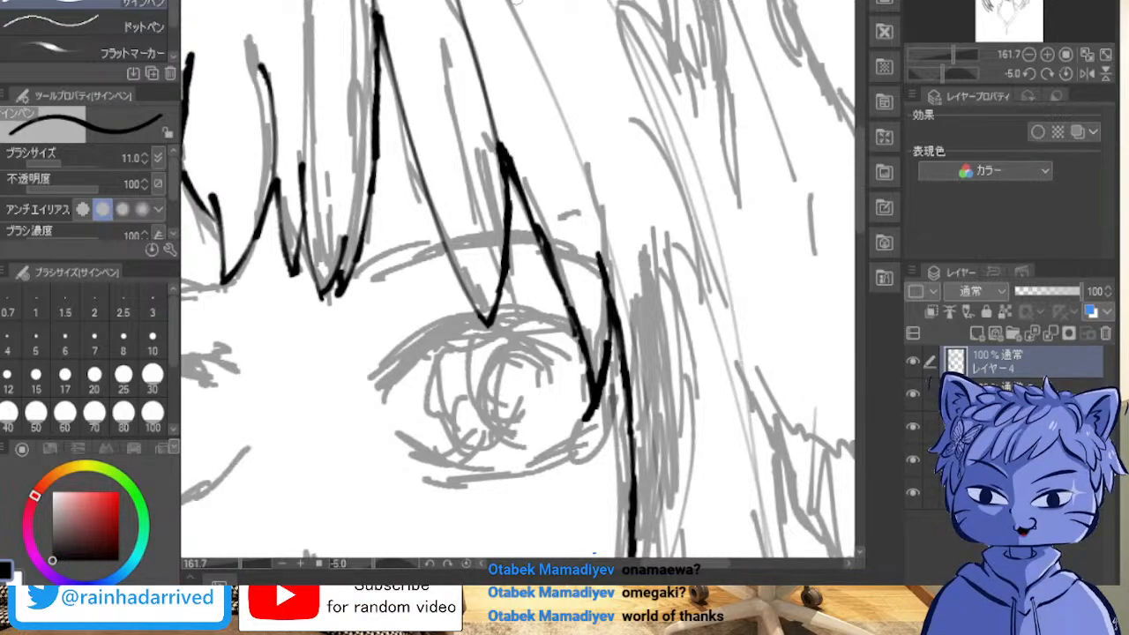
pyautogui.press('^')
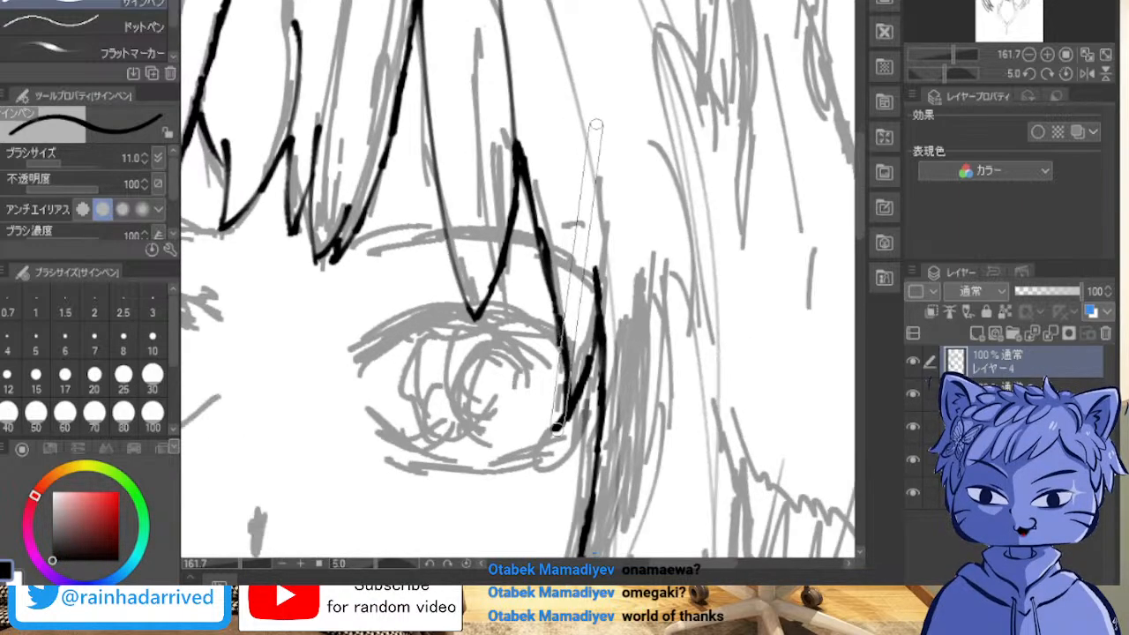
pyautogui.press('^')
pyautogui.press('^')
pyautogui.press('^')
pyautogui.press('^')
pyautogui.press('^')
pyautogui.press('^')
pyautogui.press('^')
pyautogui.press('^')
pyautogui.press('^')
pyautogui.press('^')
pyautogui.press('^')
pyautogui.press('^')
pyautogui.press('^')
pyautogui.press('^')
pyautogui.press('^')
pyautogui.press('^')
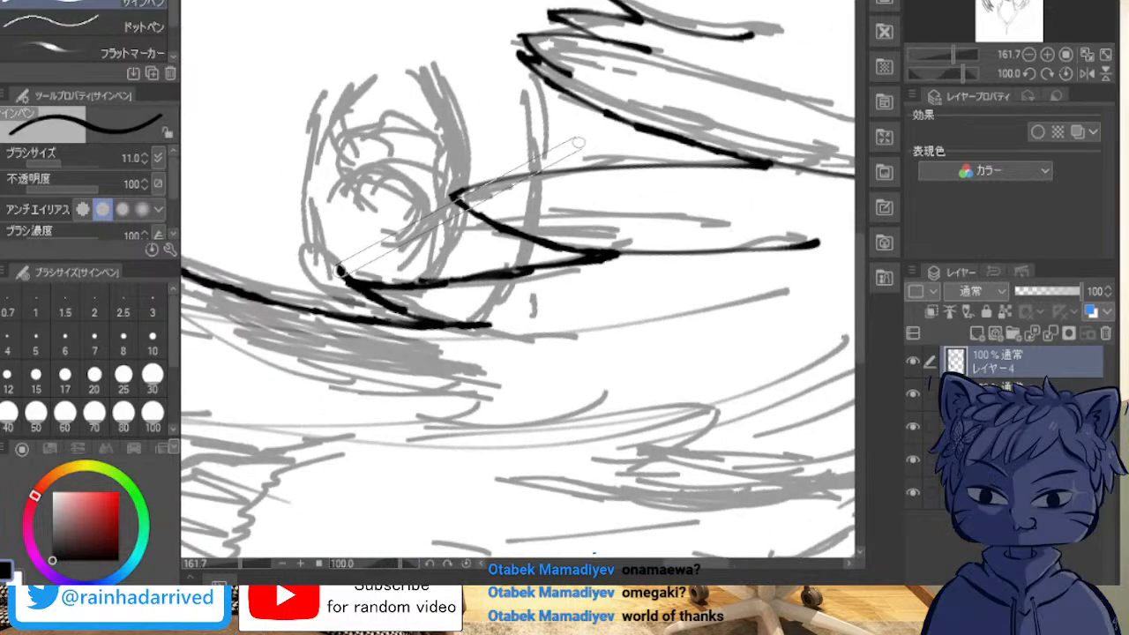
pyautogui.press('^')
pyautogui.press('^')
pyautogui.press('^')
pyautogui.press('^')
pyautogui.press('^')
pyautogui.press('^')
pyautogui.press('^')
pyautogui.press('^')
pyautogui.press('^')
pyautogui.press('^')
pyautogui.press('^')
pyautogui.press('^')
pyautogui.press('^')
pyautogui.press('^')
pyautogui.press('^')
pyautogui.press('^')
pyautogui.press('^')
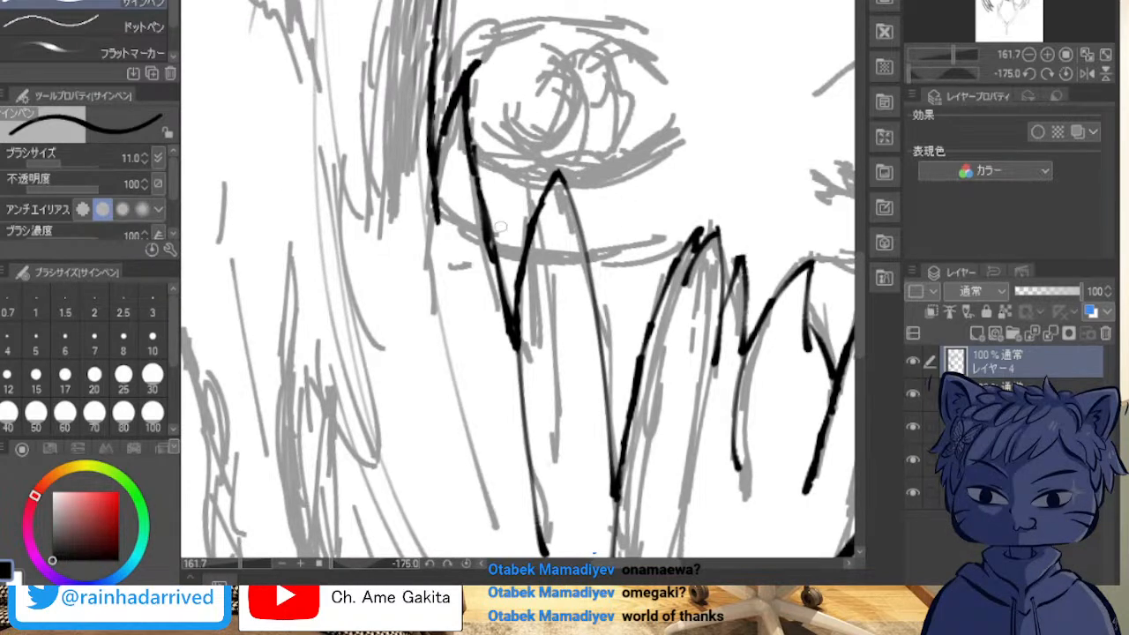
pyautogui.moveTo(436, 217); pyautogui.dragTo(438, 313)
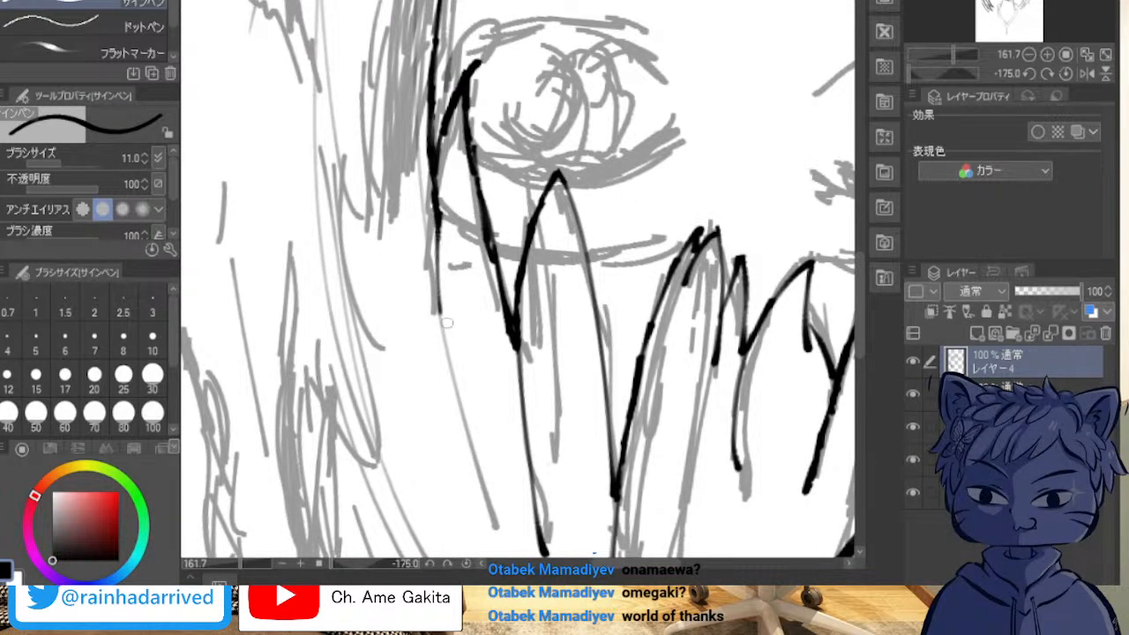
pyautogui.moveTo(442, 256); pyautogui.dragTo(474, 439)
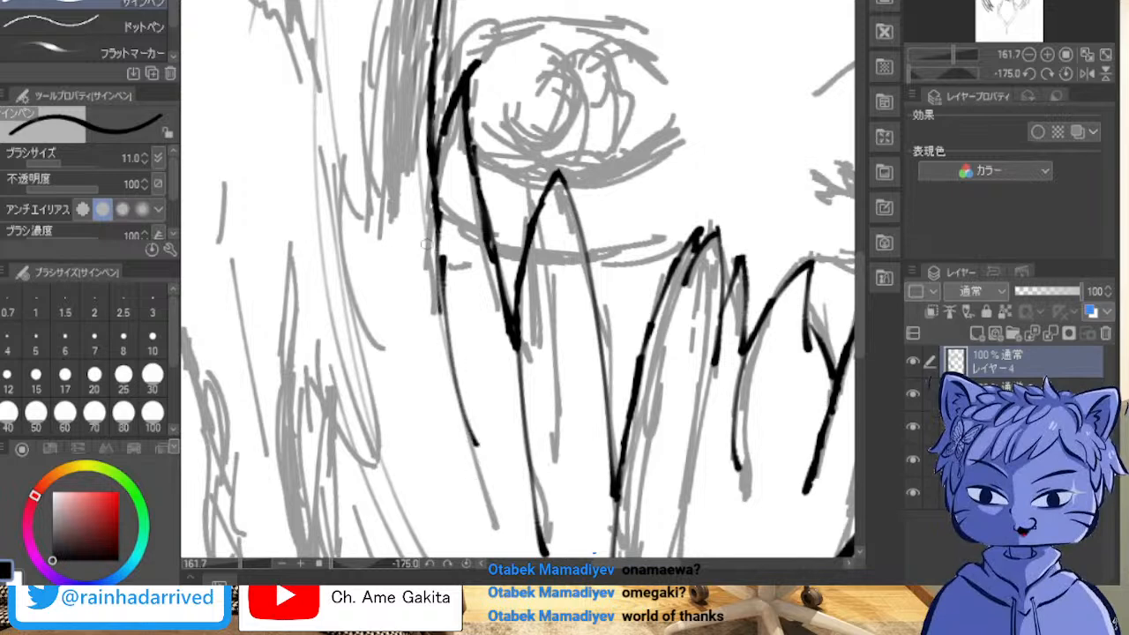
pyautogui.hotkey('ctrl', 'z')
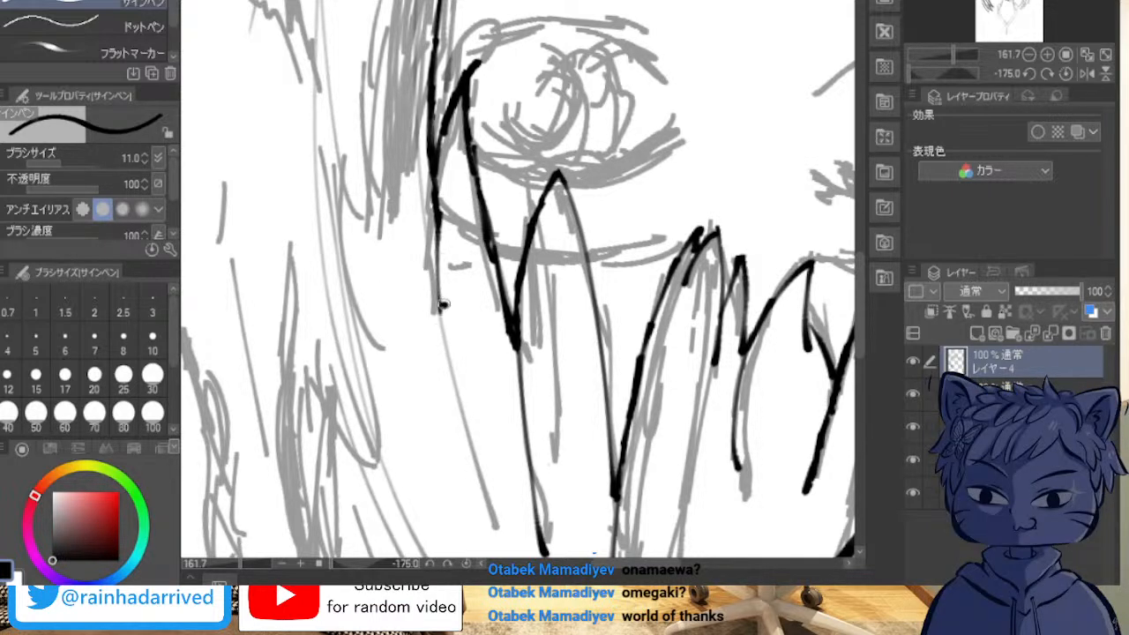
pyautogui.moveTo(443, 305); pyautogui.dragTo(477, 485)
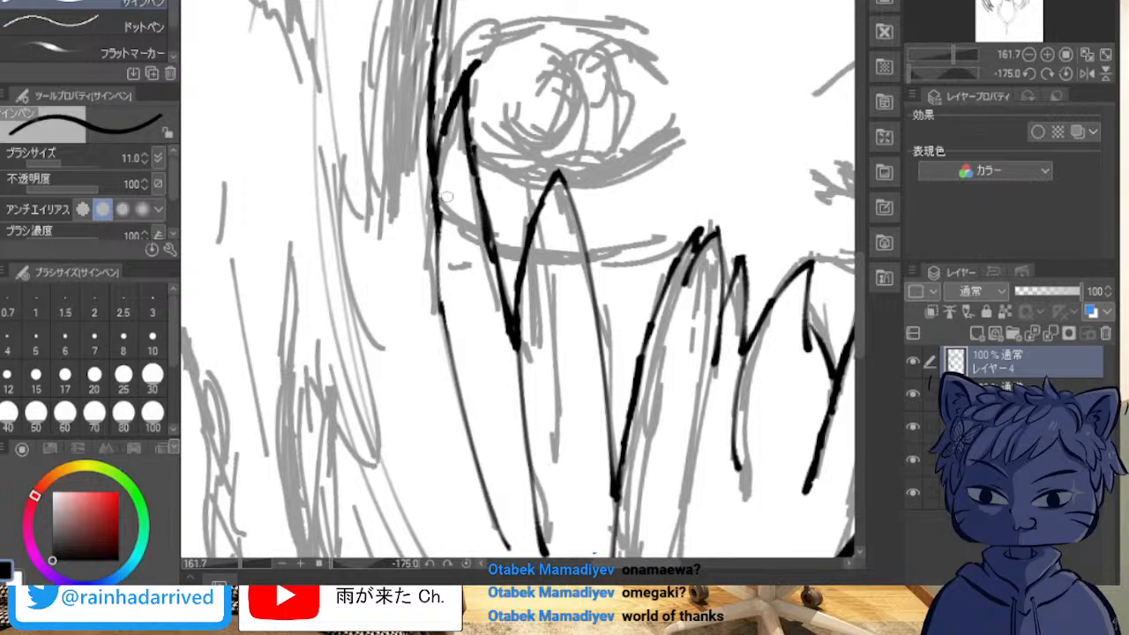
pyautogui.press('-')
pyautogui.press('-')
pyautogui.press('-')
pyautogui.press('-')
pyautogui.press('-')
pyautogui.press('-')
pyautogui.press('-')
pyautogui.press('-')
pyautogui.press('-')
pyautogui.press('-')
pyautogui.press('-')
pyautogui.press('-')
pyautogui.press('-')
pyautogui.press('-')
pyautogui.press('-')
pyautogui.press('-')
pyautogui.press('-')
pyautogui.press('-')
pyautogui.press('-')
pyautogui.press('-')
pyautogui.press('-')
pyautogui.press('-')
pyautogui.press('-')
pyautogui.press('-')
pyautogui.press('-')
pyautogui.press('-')
pyautogui.press('-')
pyautogui.press('-')
pyautogui.press('-')
pyautogui.press('-')
pyautogui.press('-')
pyautogui.press('-')
pyautogui.press('-')
pyautogui.press('-')
pyautogui.press('-')
pyautogui.press('-')
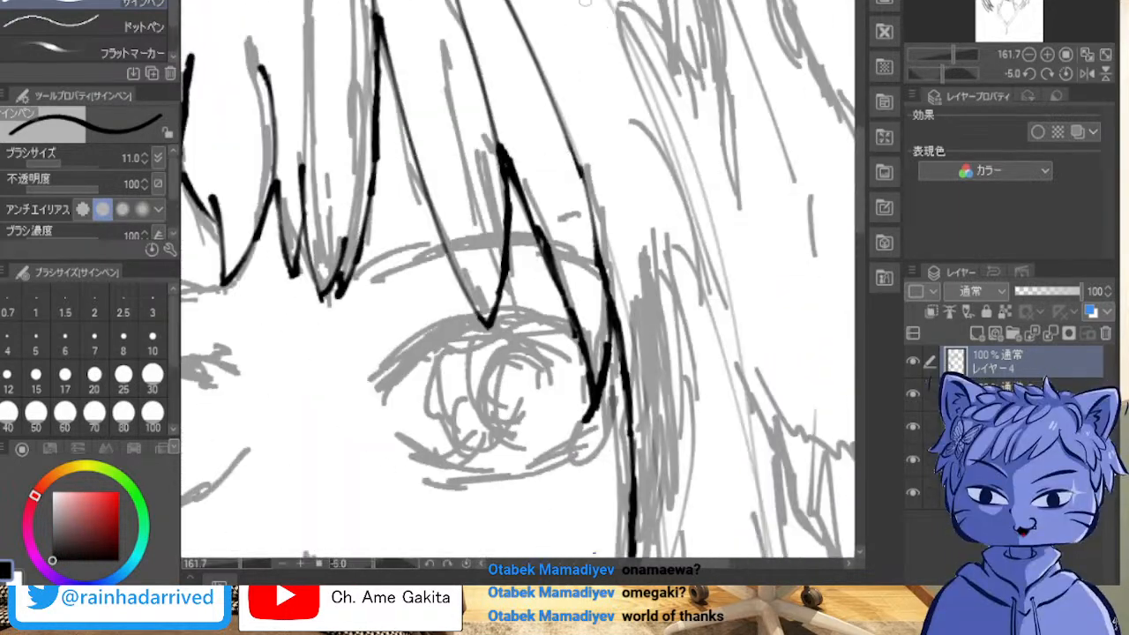
# Step: Examine the inked bangs, the face contour and the uninked side hair and neck sketch around it
pyautogui.scroll(-6, 569, 104)
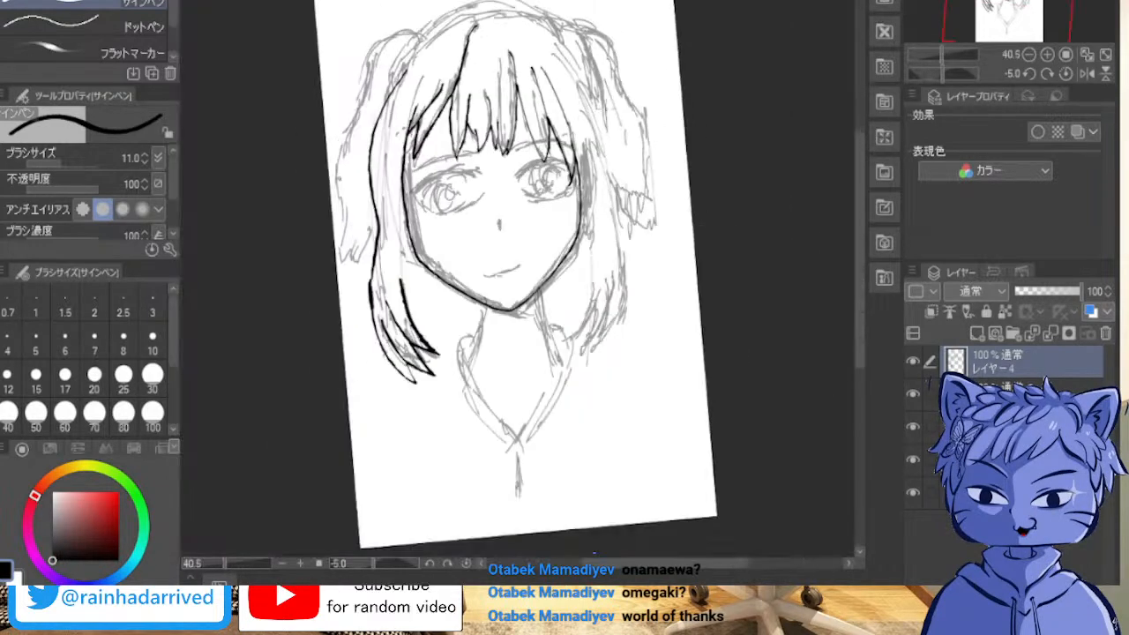
pyautogui.scroll(3, 593, 102)
pyautogui.moveTo(593, 101); pyautogui.dragTo(634, 124)
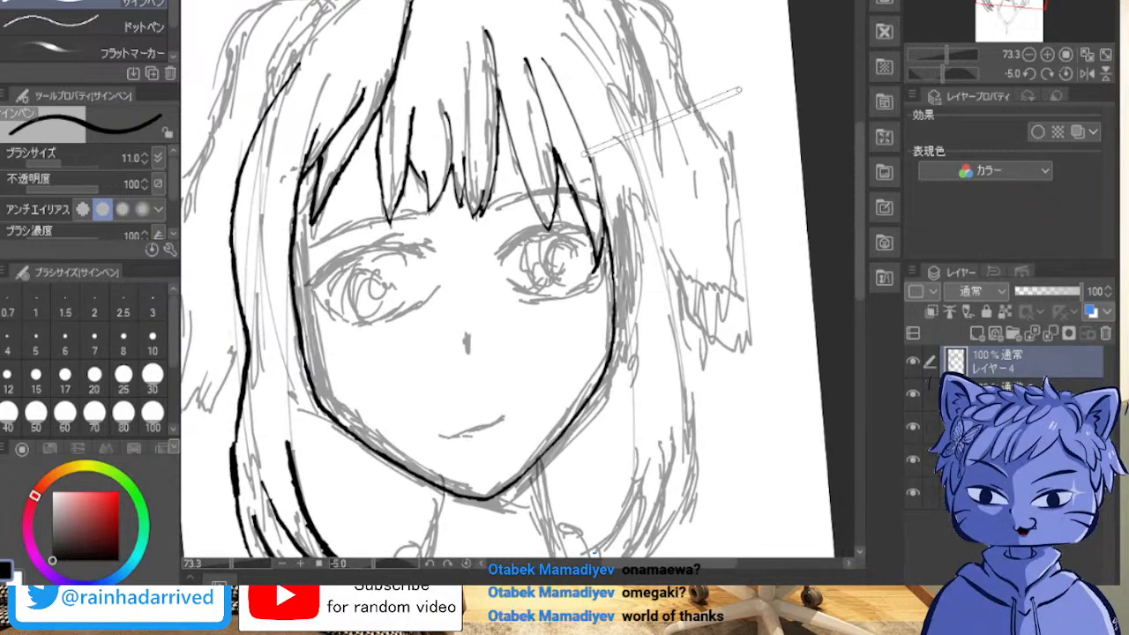
pyautogui.press('^')
pyautogui.press('^')
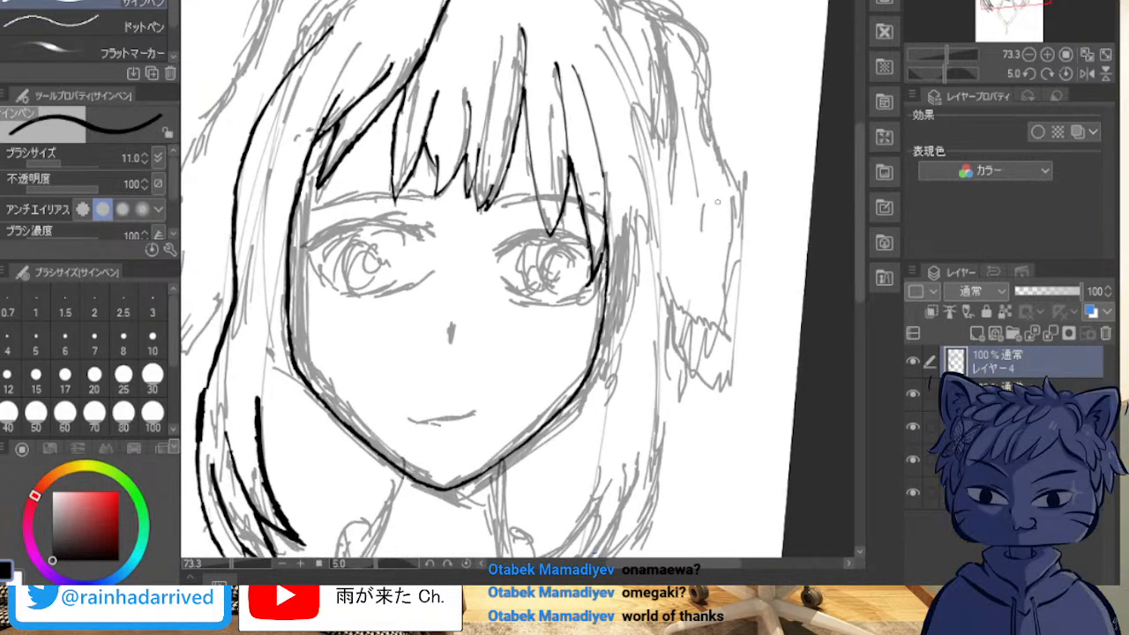
pyautogui.scroll(5, 717, 202)
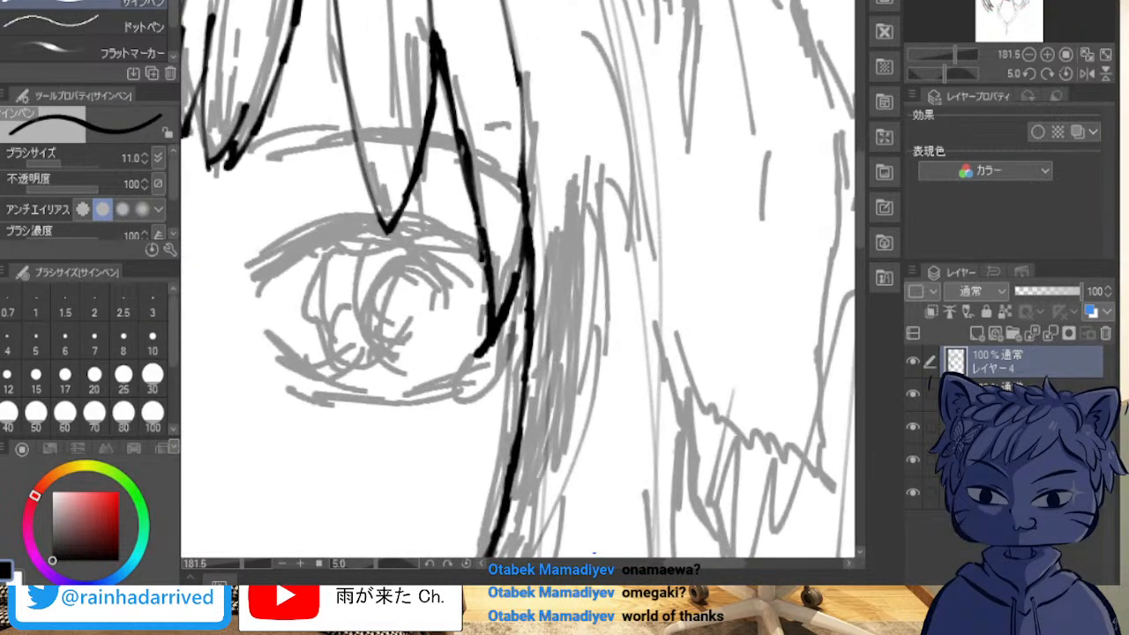
pyautogui.moveTo(521, 494)
pyautogui.mouseDown()
pyautogui.moveTo(671, 396)
pyautogui.moveTo(601, 113)
pyautogui.moveTo(570, 75)
pyautogui.moveTo(564, 146)
pyautogui.mouseUp()
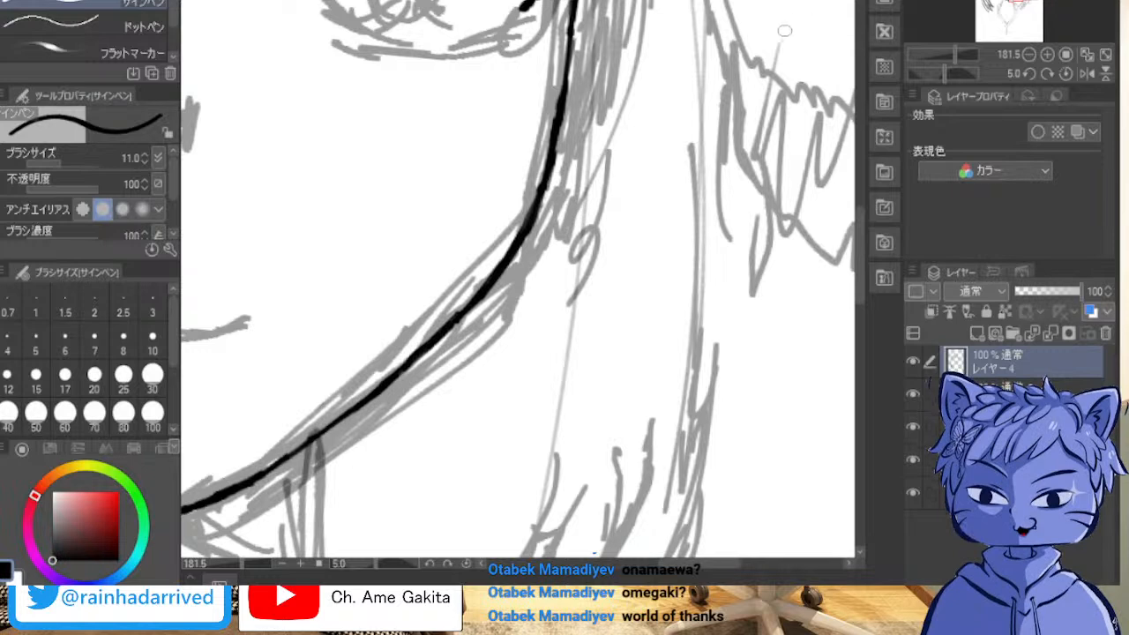
pyautogui.scroll(-3, 792, 28)
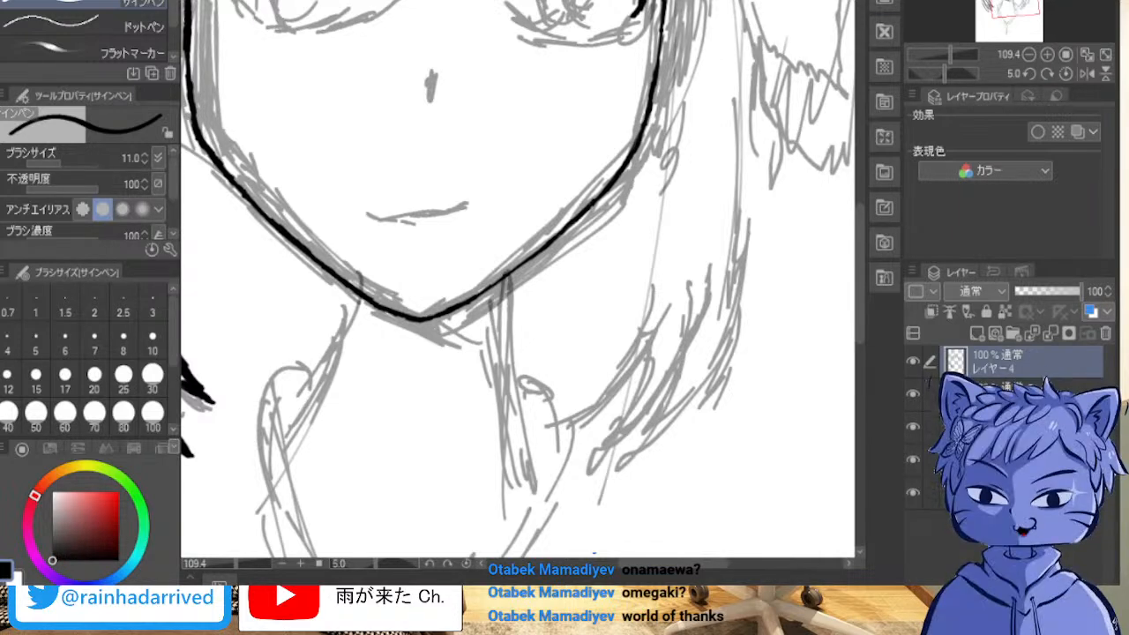
pyautogui.scroll(3, 794, 97)
pyautogui.moveTo(582, 159); pyautogui.dragTo(303, 320)
pyautogui.moveTo(309, 225)
pyautogui.mouseDown()
pyautogui.moveTo(208, 234)
pyautogui.moveTo(484, 240)
pyautogui.moveTo(481, 552)
pyautogui.moveTo(370, 528)
pyautogui.moveTo(613, 364)
pyautogui.mouseUp()
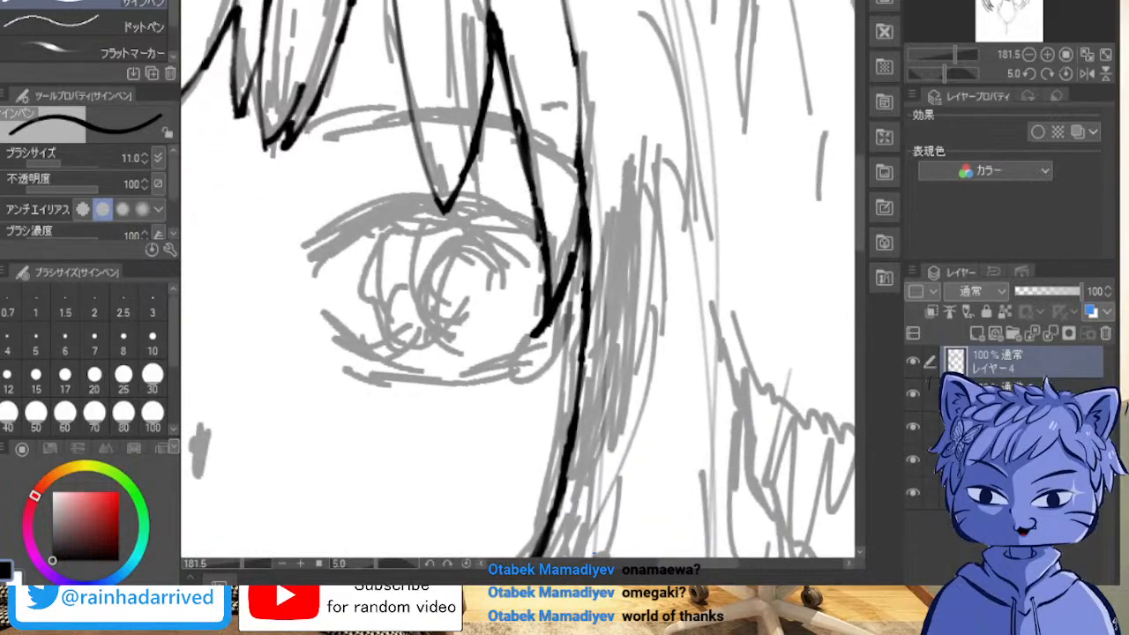
pyautogui.scroll(-3, 768, 53)
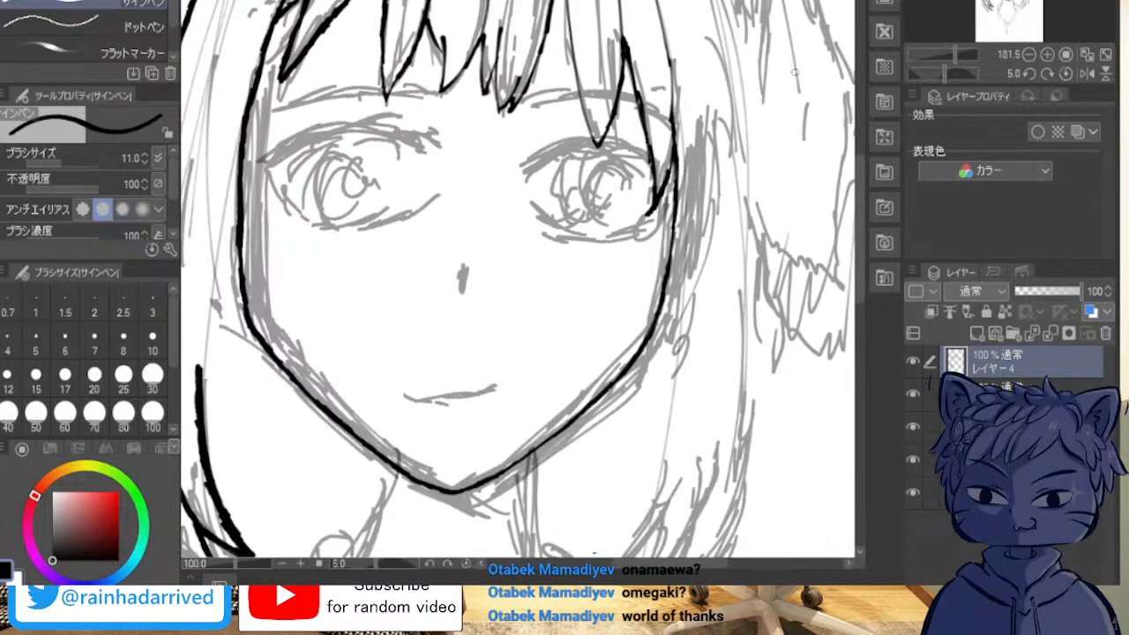
pyautogui.moveTo(530, 379); pyautogui.dragTo(514, 187)
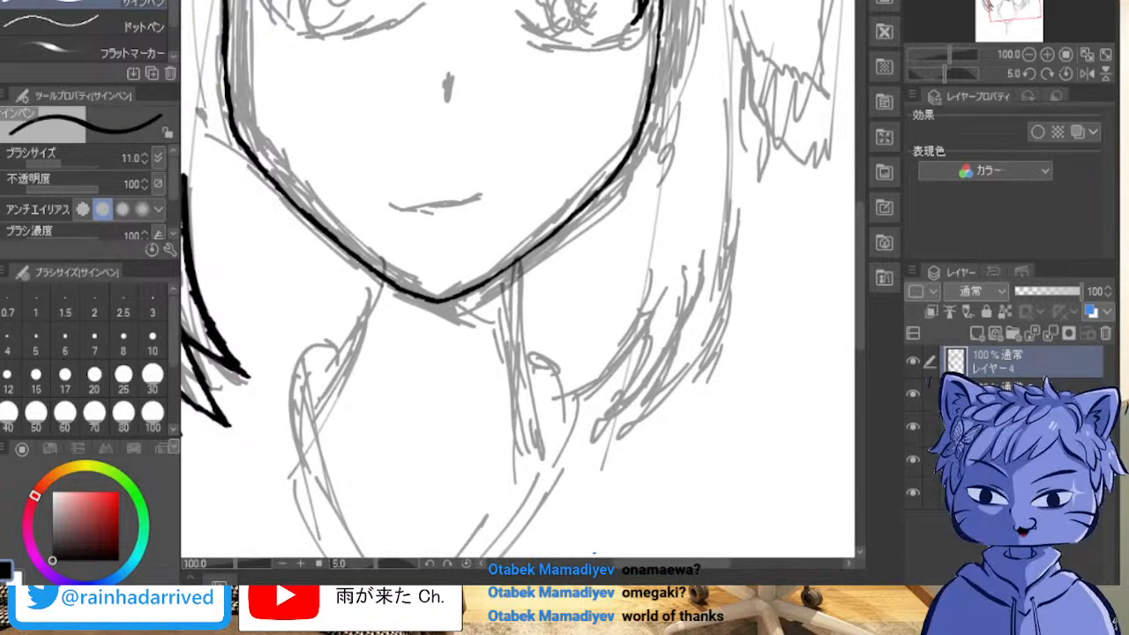
# Step: Ink the long side lock's inner edge up from its existing line to the face contour beside the eye, thickening the contour there
pyautogui.moveTo(441, 230); pyautogui.dragTo(628, 425)
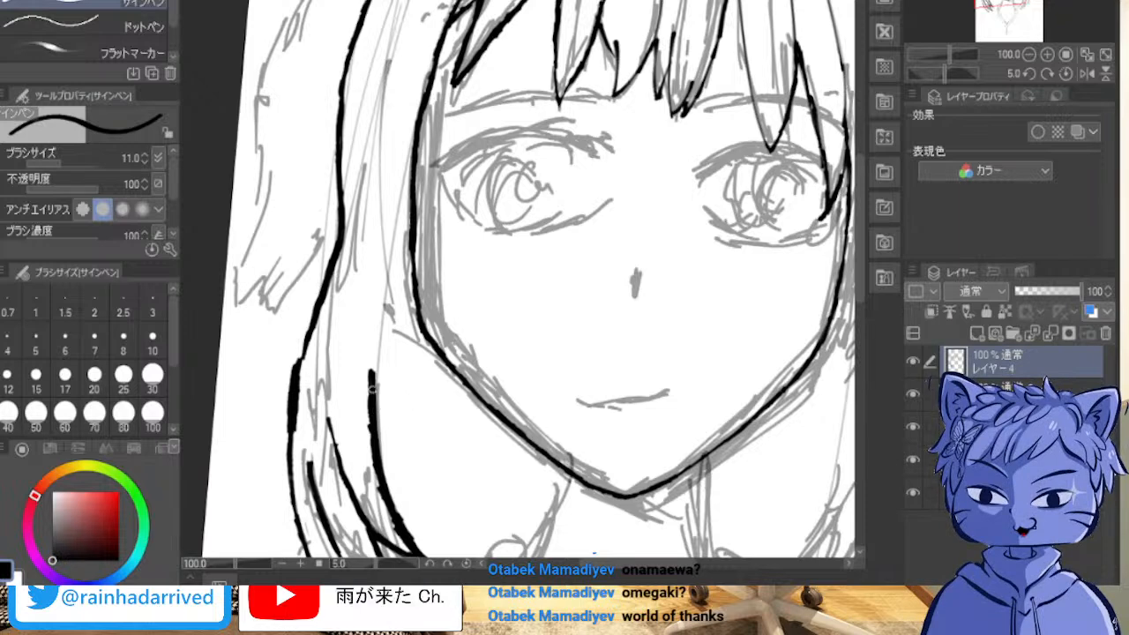
pyautogui.moveTo(373, 382); pyautogui.dragTo(404, 226)
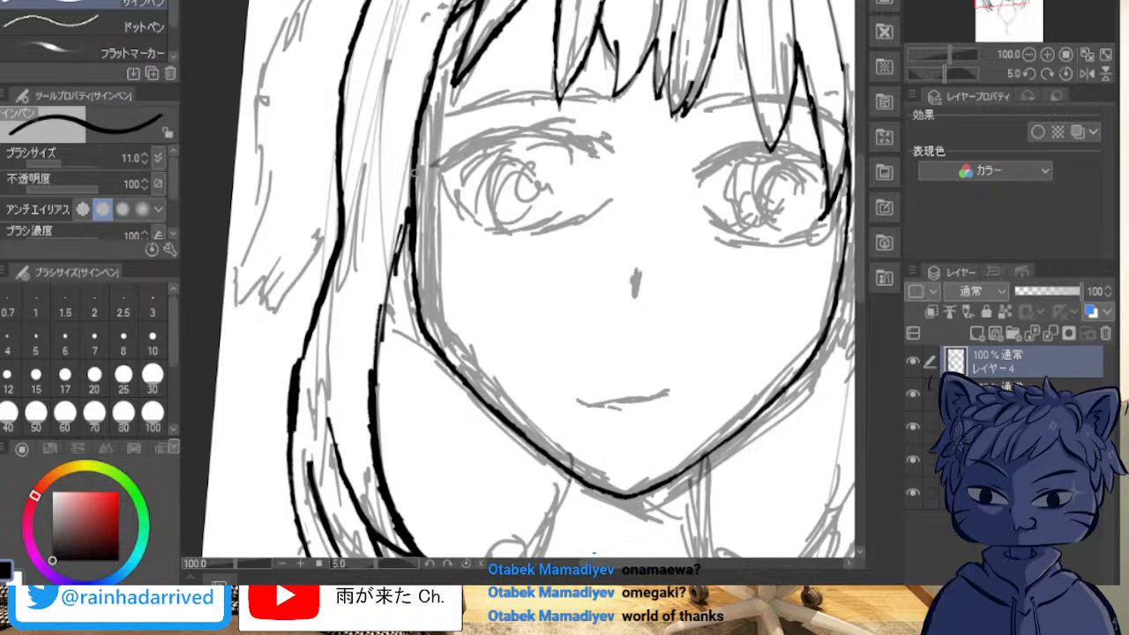
pyautogui.moveTo(416, 161); pyautogui.dragTo(413, 203)
pyautogui.moveTo(417, 160)
pyautogui.mouseDown()
pyautogui.moveTo(414, 204)
pyautogui.moveTo(416, 141)
pyautogui.moveTo(413, 247)
pyautogui.mouseUp()
pyautogui.moveTo(416, 182); pyautogui.dragTo(405, 305)
pyautogui.moveTo(415, 241); pyautogui.dragTo(391, 361)
pyautogui.moveTo(410, 280); pyautogui.dragTo(383, 445)
pyautogui.moveTo(386, 379); pyautogui.dragTo(381, 433)
pyautogui.moveTo(393, 360); pyautogui.dragTo(383, 420)
pyautogui.moveTo(395, 328)
pyautogui.mouseDown()
pyautogui.moveTo(381, 448)
pyautogui.moveTo(383, 379)
pyautogui.mouseUp()
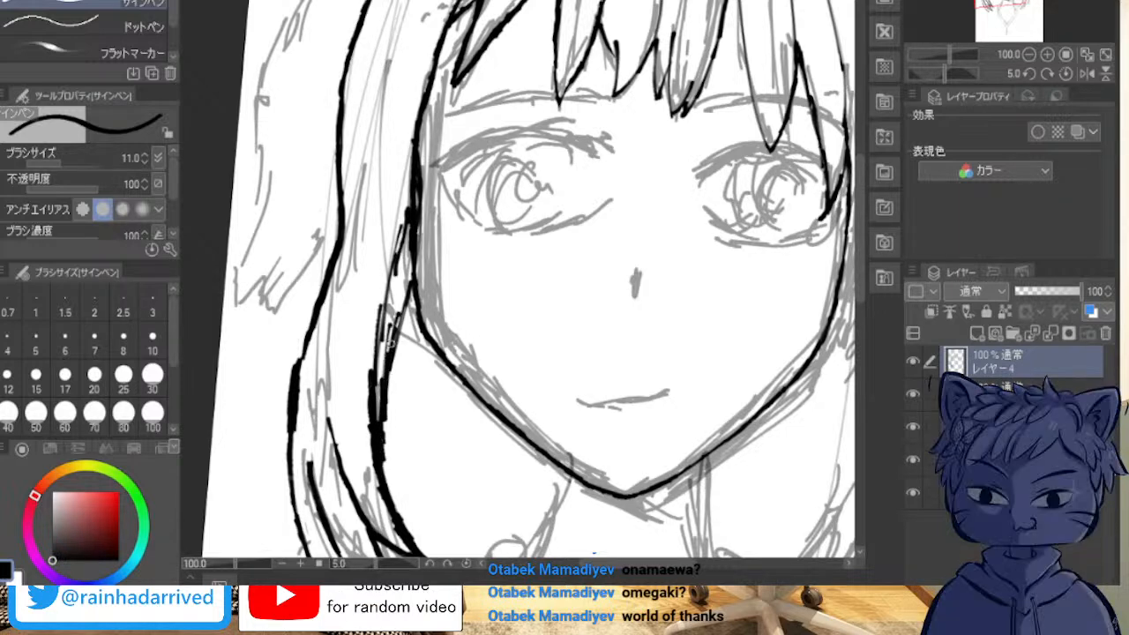
pyautogui.moveTo(414, 274); pyautogui.dragTo(395, 332)
# Step: Erase the stray doubled strokes along the side lock's inner edge, thin its uneven middle stretch and re-ink it as one smooth curve
pyautogui.scroll(2, 303, 190)
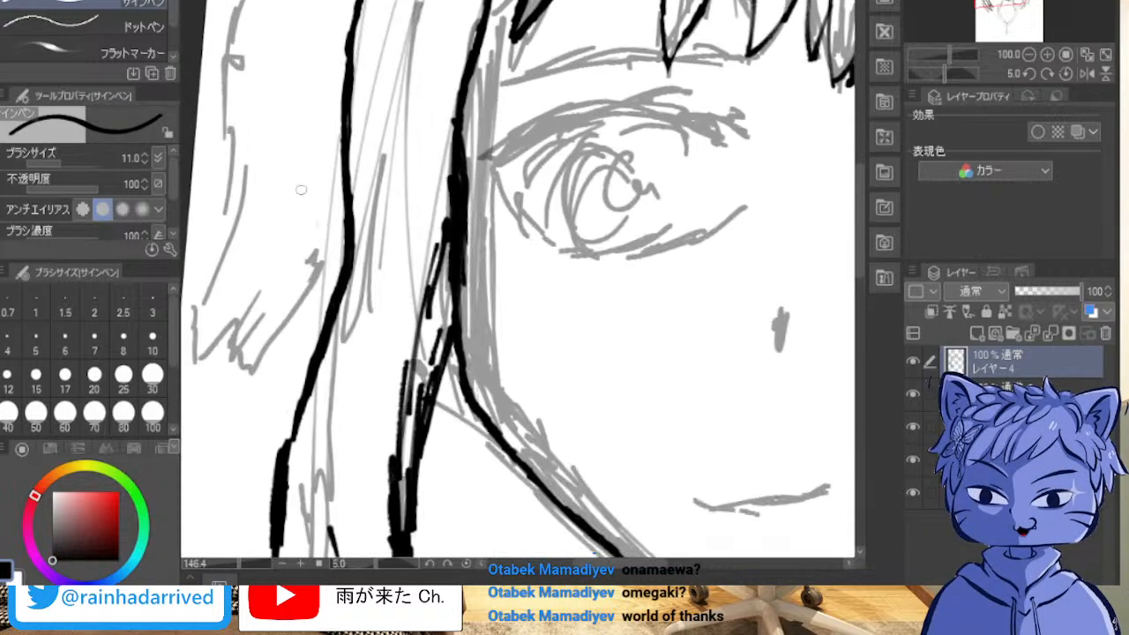
pyautogui.scroll(2, 302, 190)
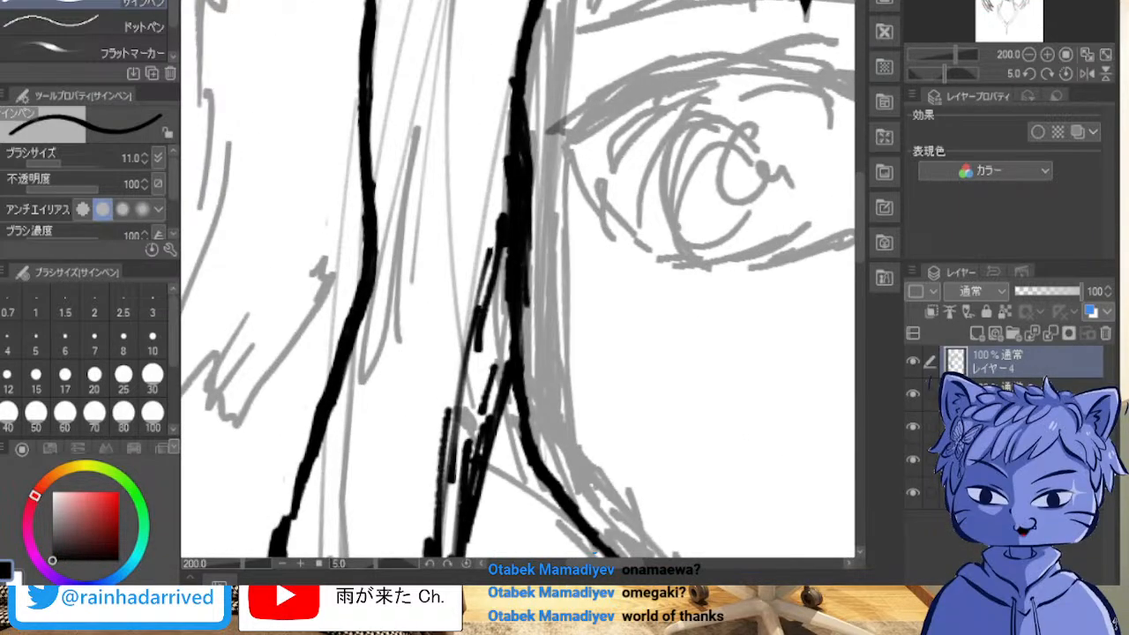
pyautogui.moveTo(520, 291)
pyautogui.mouseDown()
pyautogui.moveTo(448, 226)
pyautogui.moveTo(397, 142)
pyautogui.mouseUp()
pyautogui.scroll(-1, 724, 97)
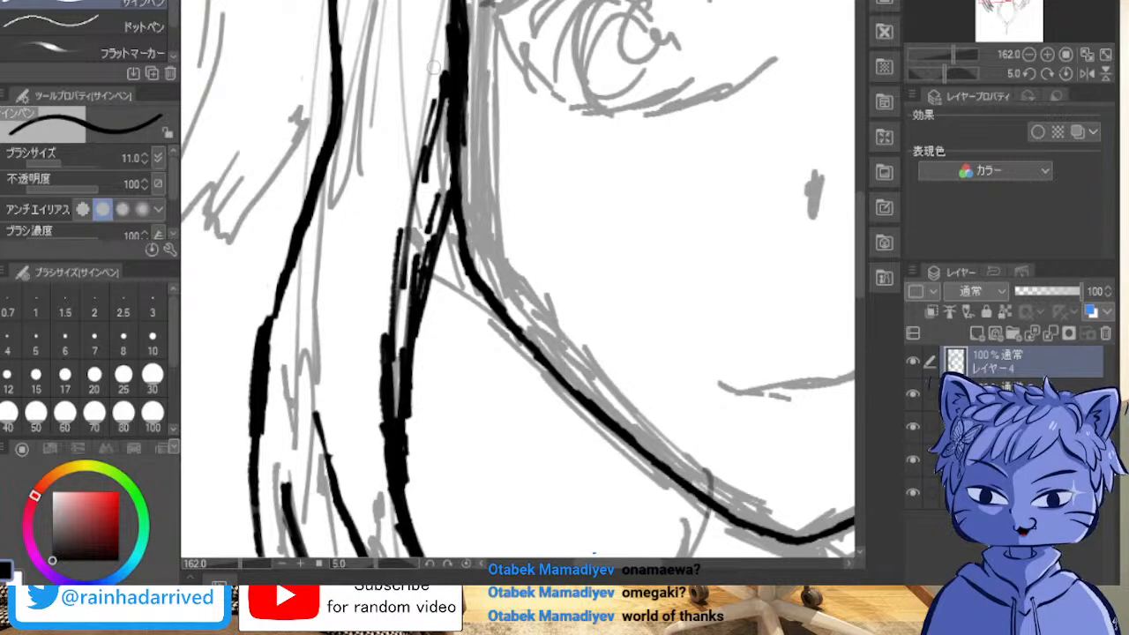
pyautogui.moveTo(438, 59)
pyautogui.mouseDown()
pyautogui.moveTo(424, 155)
pyautogui.moveTo(437, 80)
pyautogui.moveTo(433, 117)
pyautogui.mouseUp()
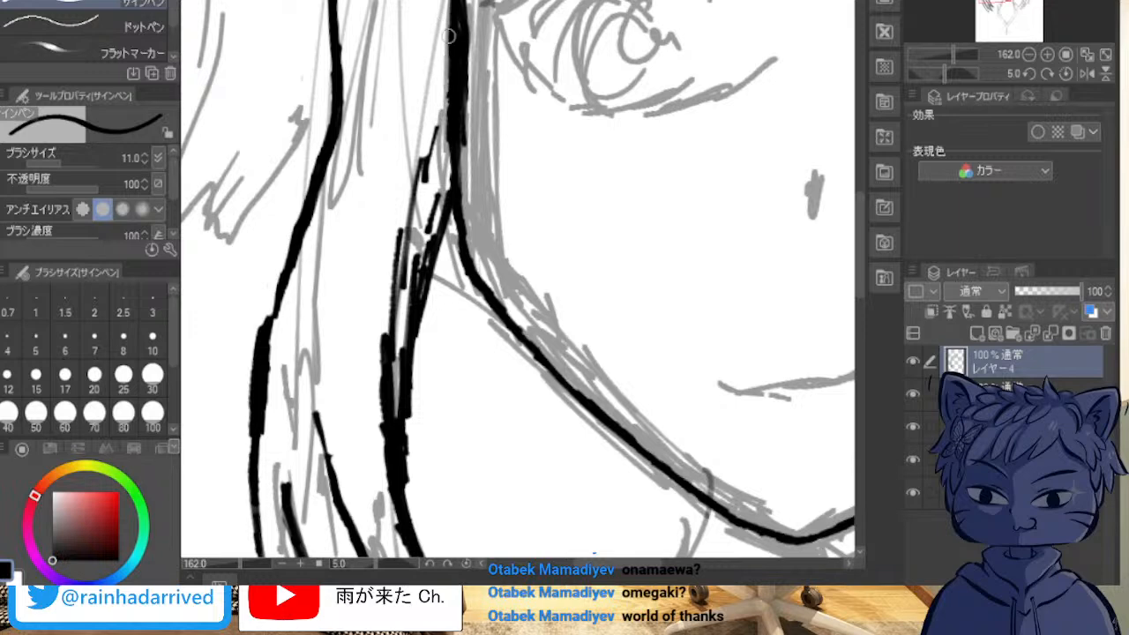
pyautogui.moveTo(432, 141)
pyautogui.mouseDown()
pyautogui.moveTo(416, 181)
pyautogui.moveTo(420, 263)
pyautogui.moveTo(409, 291)
pyautogui.moveTo(404, 247)
pyautogui.moveTo(385, 344)
pyautogui.moveTo(388, 375)
pyautogui.moveTo(390, 330)
pyautogui.moveTo(383, 443)
pyautogui.mouseUp()
pyautogui.moveTo(384, 392)
pyautogui.mouseDown()
pyautogui.moveTo(385, 450)
pyautogui.moveTo(386, 402)
pyautogui.mouseUp()
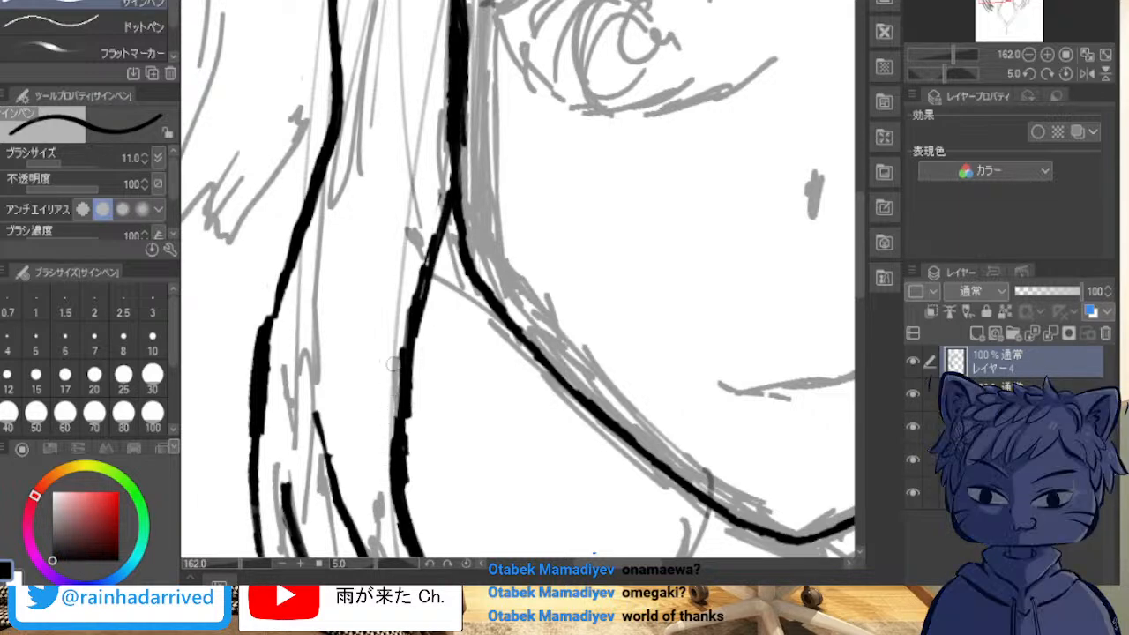
pyautogui.moveTo(411, 378)
pyautogui.mouseDown()
pyautogui.moveTo(403, 454)
pyautogui.moveTo(400, 377)
pyautogui.moveTo(439, 262)
pyautogui.mouseUp()
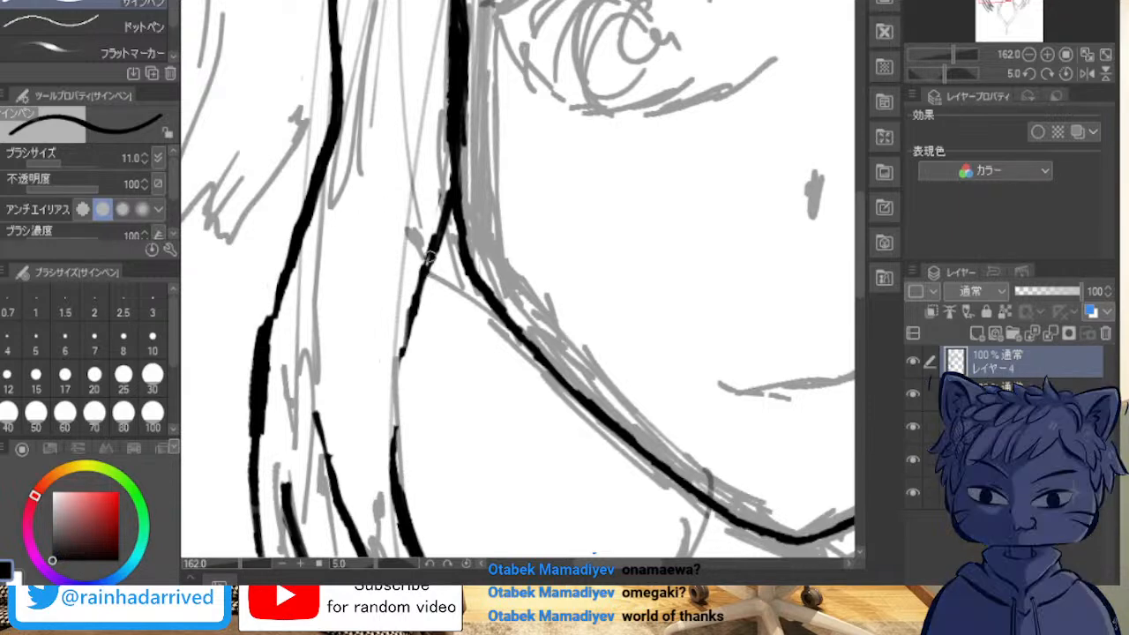
pyautogui.moveTo(407, 328); pyautogui.dragTo(395, 467)
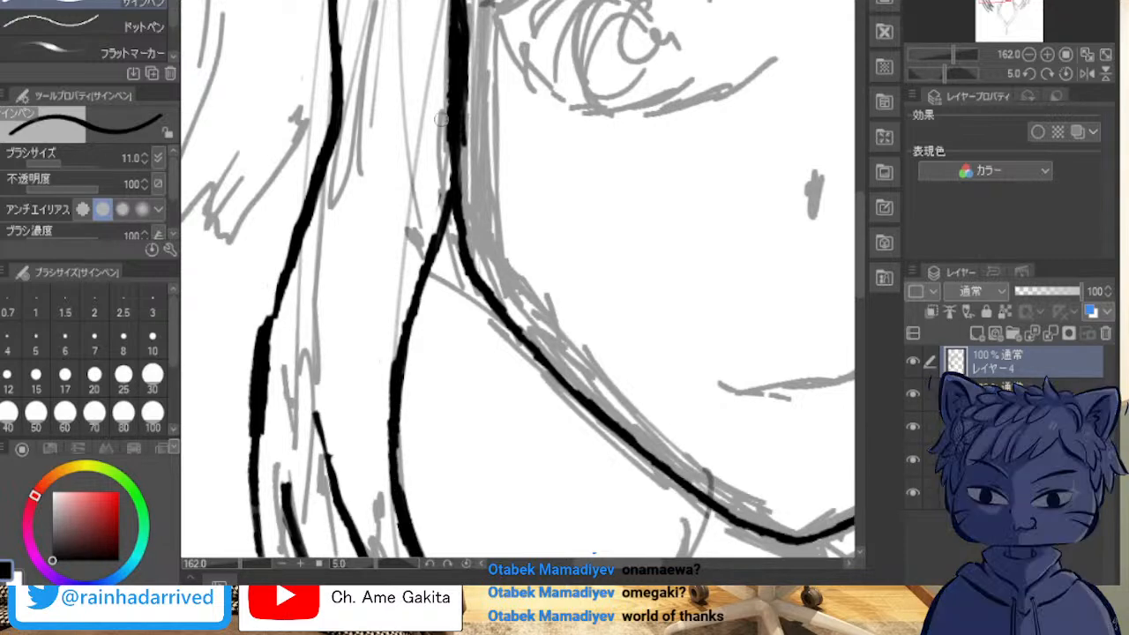
# Step: Ink both edges of the innermost lock end on the opposite side hair, running from a shared pointed tip beside the collar sketch
pyautogui.scroll(-6, 452, 102)
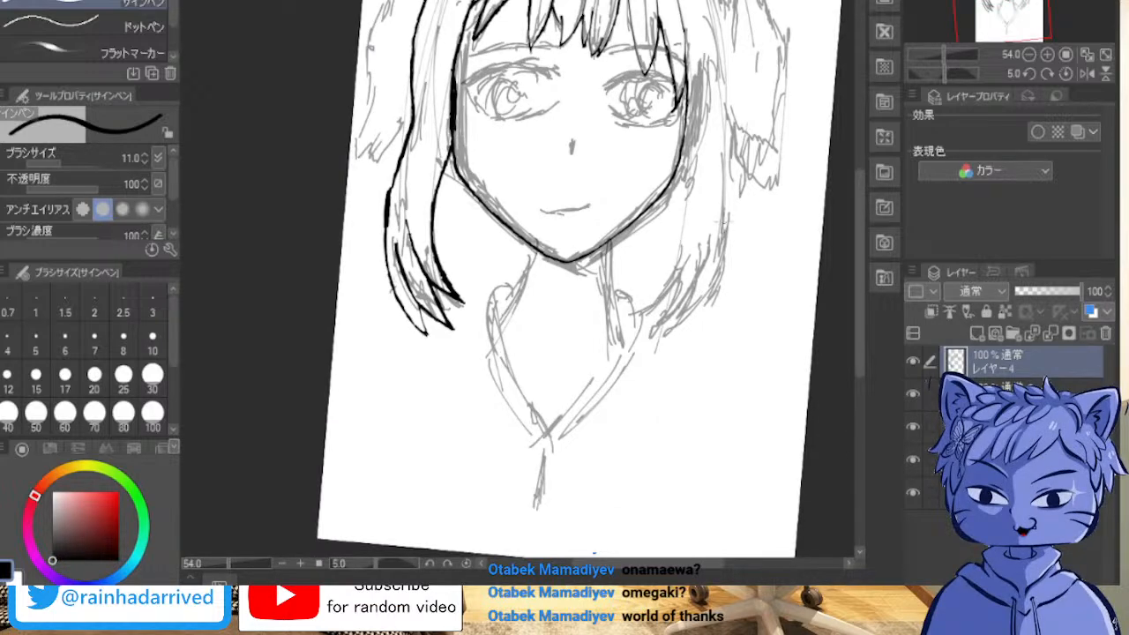
pyautogui.scroll(-14, 662, 232)
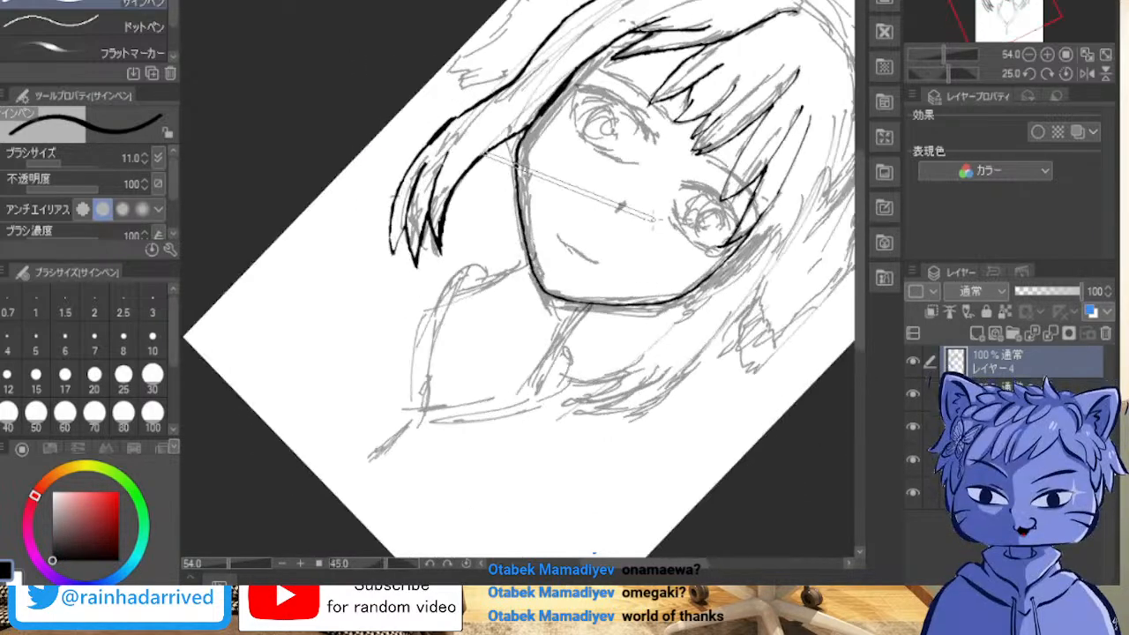
pyautogui.scroll(-20, 658, 228)
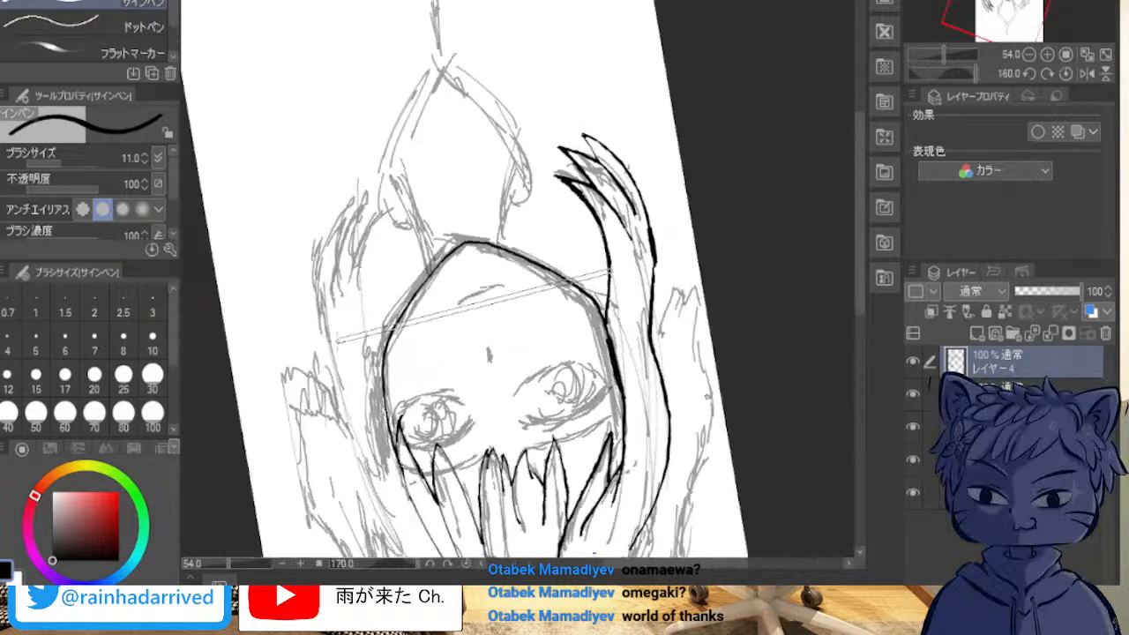
pyautogui.scroll(5, 311, 344)
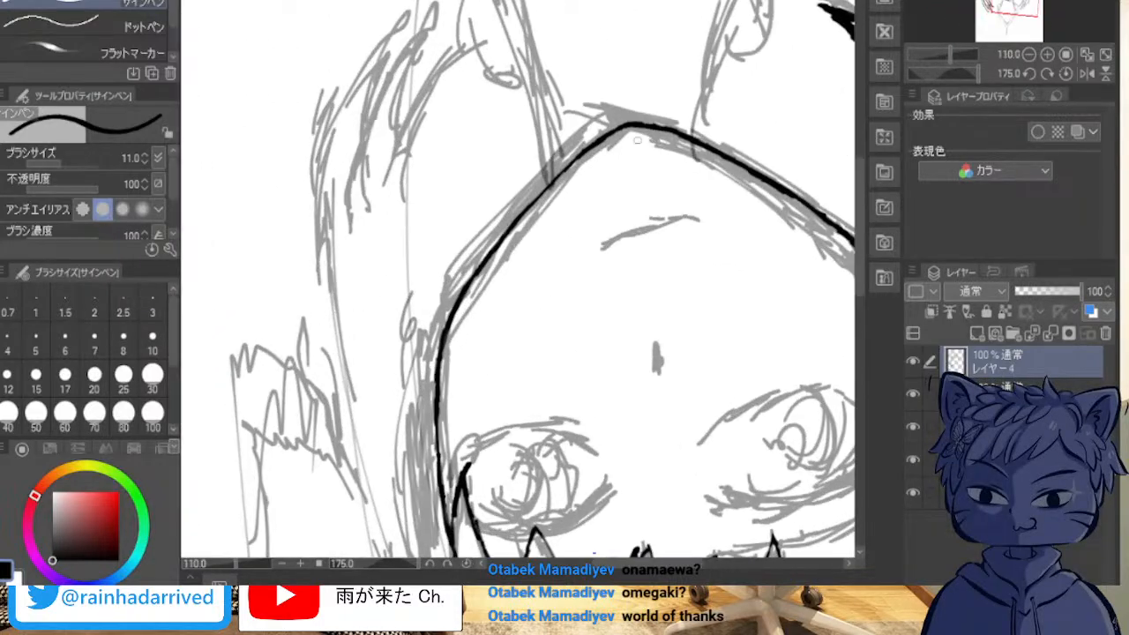
pyautogui.moveTo(459, 309)
pyautogui.mouseDown()
pyautogui.moveTo(400, 105)
pyautogui.moveTo(496, 352)
pyautogui.moveTo(781, 549)
pyautogui.moveTo(1060, 549)
pyautogui.moveTo(565, 470)
pyautogui.mouseUp()
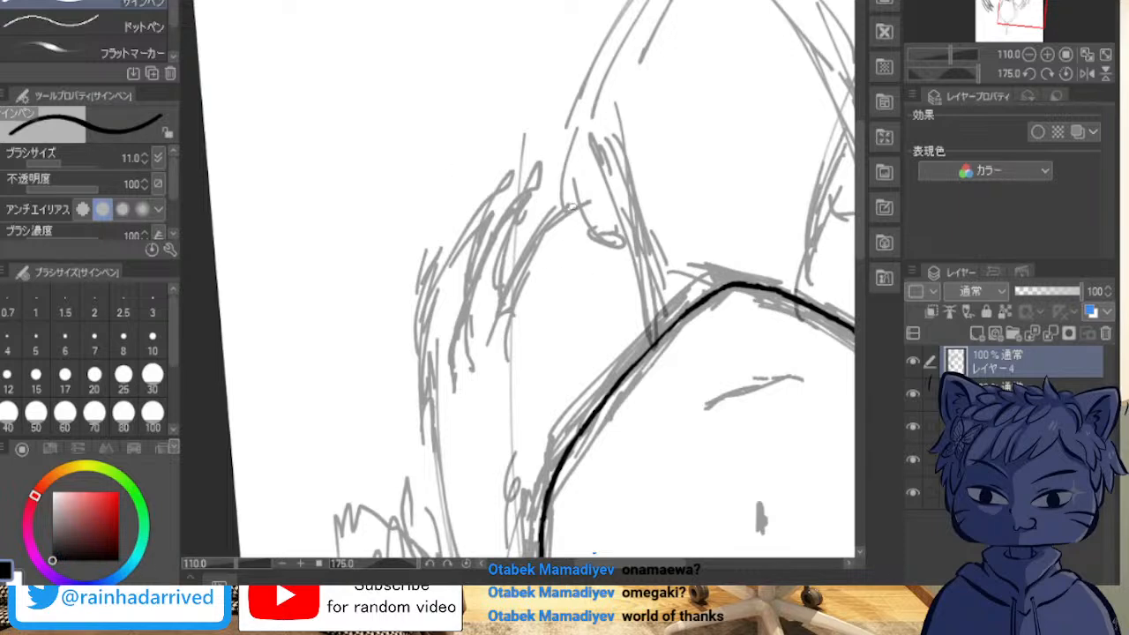
pyautogui.moveTo(541, 249); pyautogui.dragTo(517, 303)
pyautogui.moveTo(575, 208); pyautogui.dragTo(505, 313)
pyautogui.moveTo(522, 272)
pyautogui.mouseDown()
pyautogui.moveTo(562, 213)
pyautogui.moveTo(517, 324)
pyautogui.moveTo(513, 310)
pyautogui.moveTo(505, 362)
pyautogui.mouseUp()
pyautogui.moveTo(586, 192); pyautogui.dragTo(534, 240)
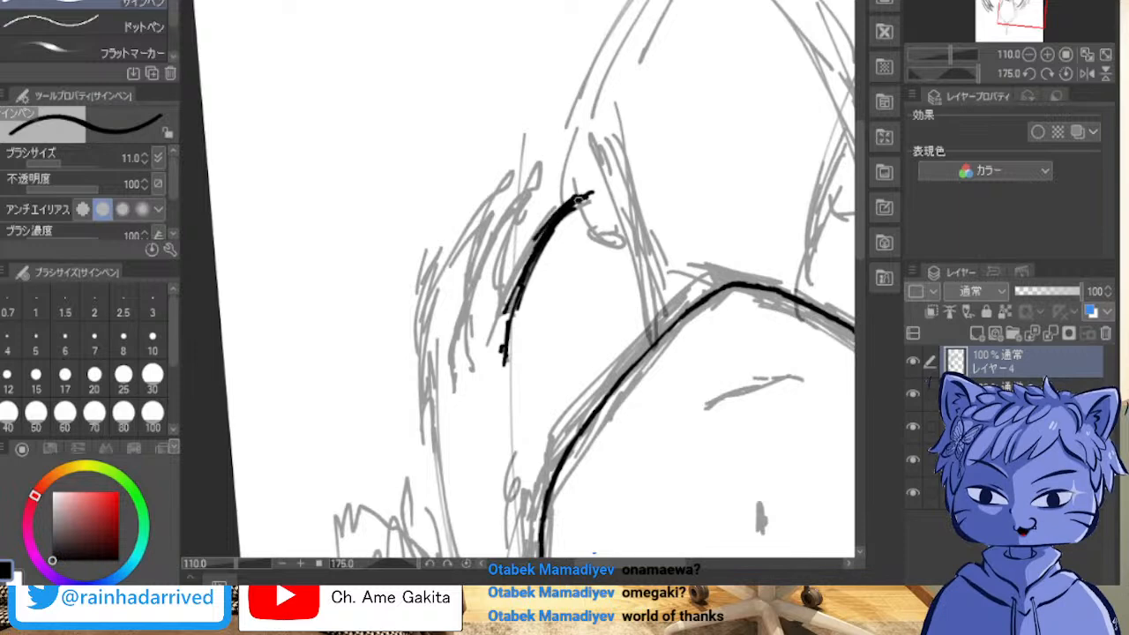
pyautogui.moveTo(566, 200)
pyautogui.mouseDown()
pyautogui.moveTo(526, 240)
pyautogui.moveTo(483, 323)
pyautogui.mouseUp()
pyautogui.moveTo(510, 265); pyautogui.dragTo(479, 330)
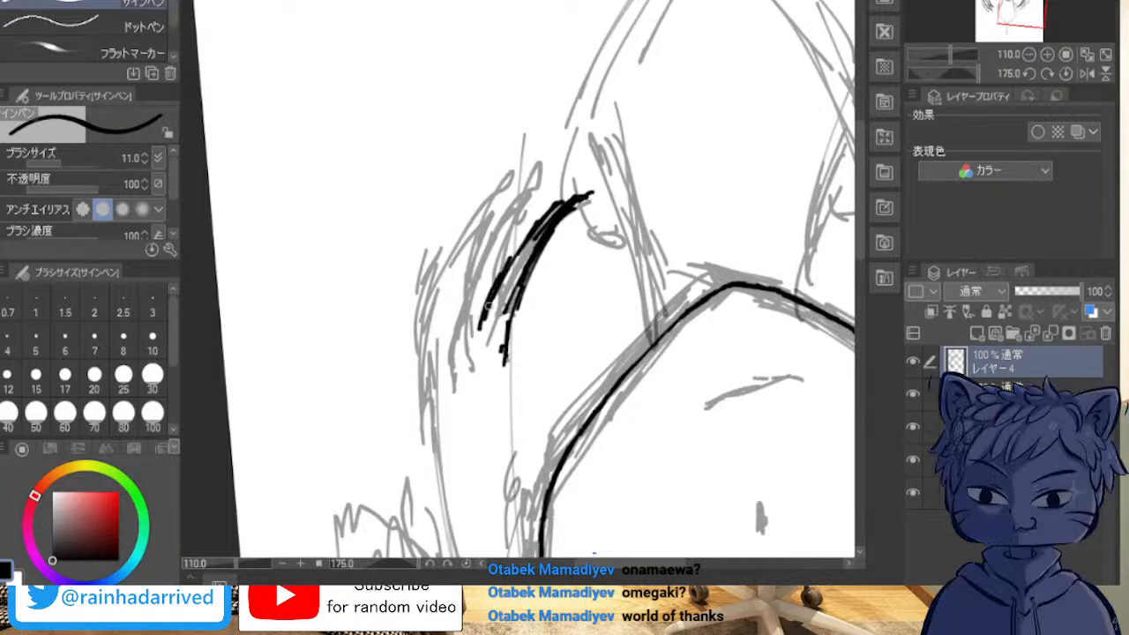
# Step: Thicken both edges of the innermost lock end and extend its shared pointed tip outward
pyautogui.moveTo(565, 201); pyautogui.dragTo(514, 255)
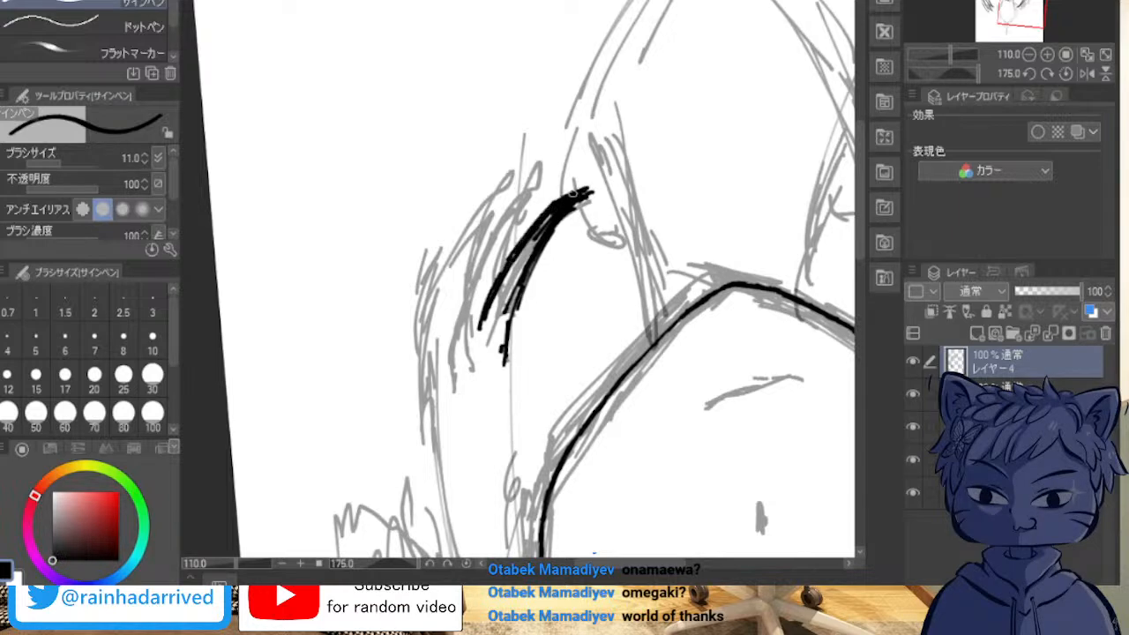
pyautogui.moveTo(615, 183); pyautogui.dragTo(576, 208)
pyautogui.moveTo(527, 282); pyautogui.dragTo(508, 355)
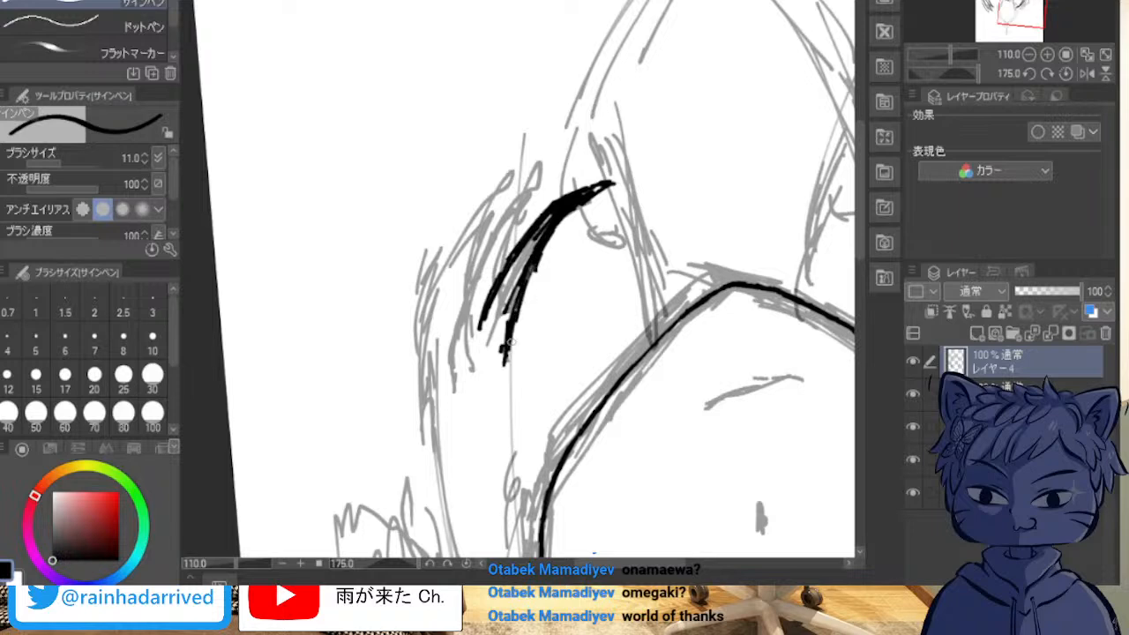
# Step: Erase the excess ink around the innermost lock's tip, shaping it into a sharp point with a gap between the two edges
pyautogui.scroll(5, 507, 156)
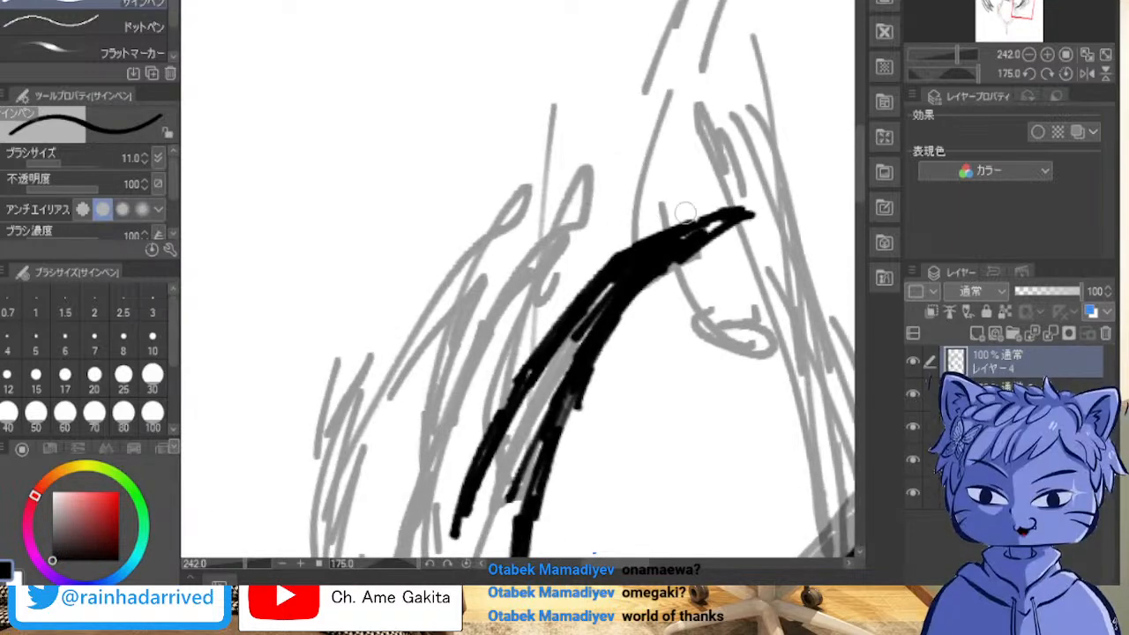
pyautogui.moveTo(747, 213); pyautogui.dragTo(664, 309)
pyautogui.moveTo(741, 215); pyautogui.dragTo(672, 283)
pyautogui.moveTo(737, 214)
pyautogui.mouseDown()
pyautogui.moveTo(679, 263)
pyautogui.moveTo(706, 232)
pyautogui.moveTo(640, 267)
pyautogui.moveTo(578, 339)
pyautogui.moveTo(632, 269)
pyautogui.moveTo(723, 214)
pyautogui.mouseUp()
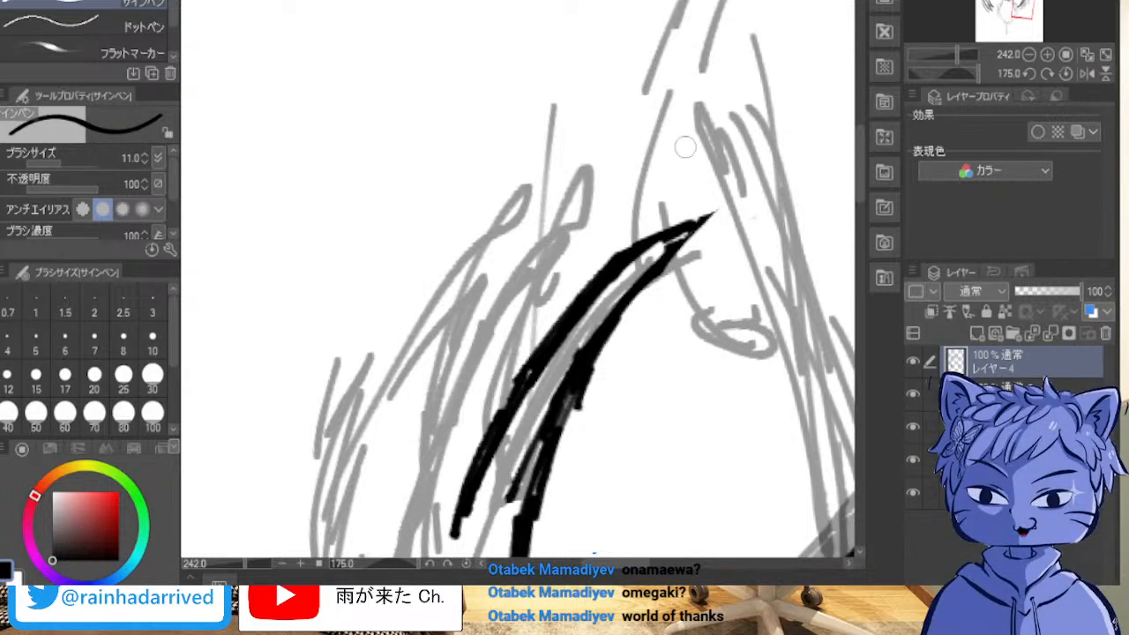
# Step: Even out both edges of the innermost lock end and erase the doubled strokes along the edge nearest the face
pyautogui.moveTo(684, 232)
pyautogui.mouseDown()
pyautogui.moveTo(700, 217)
pyautogui.moveTo(628, 304)
pyautogui.moveTo(565, 446)
pyautogui.mouseUp()
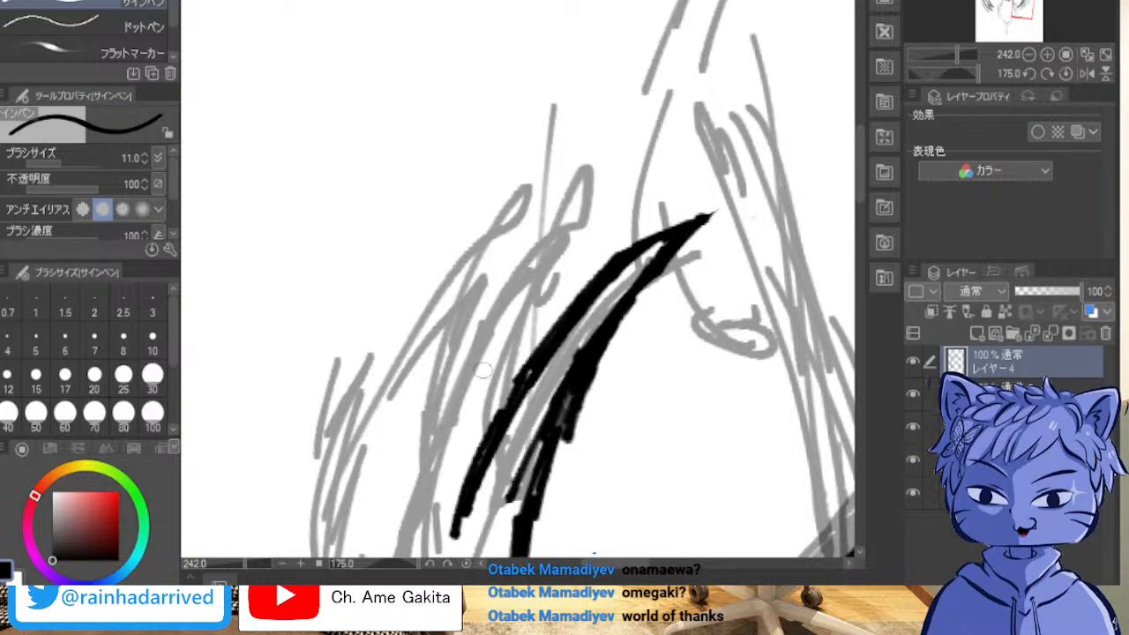
pyautogui.moveTo(472, 496)
pyautogui.mouseDown()
pyautogui.moveTo(517, 385)
pyautogui.moveTo(499, 417)
pyautogui.moveTo(535, 359)
pyautogui.mouseUp()
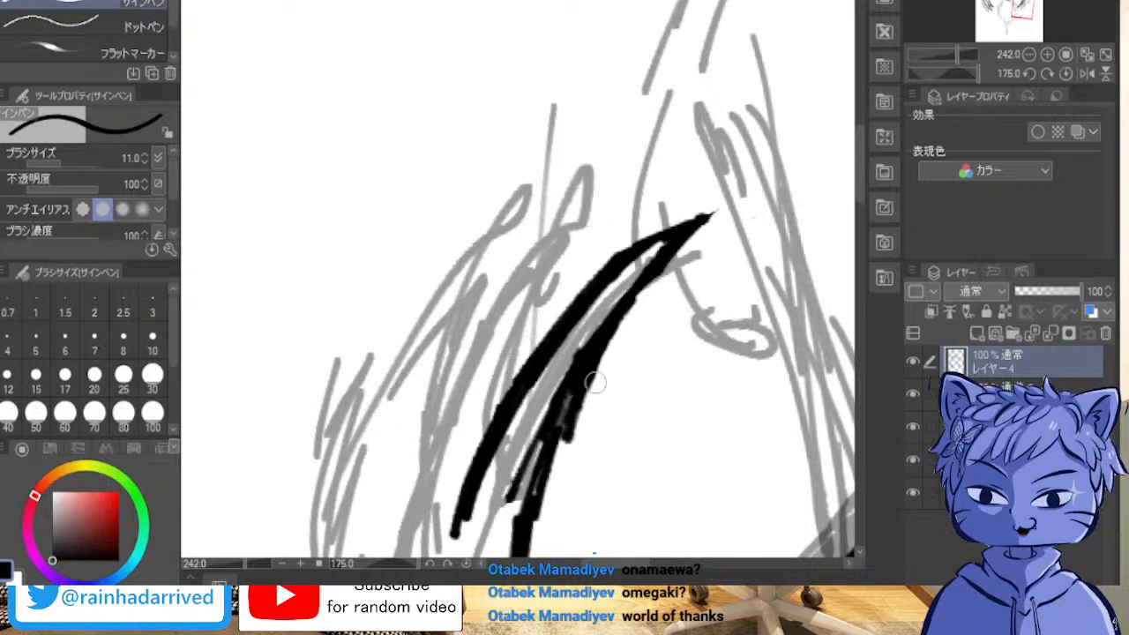
pyautogui.moveTo(593, 342); pyautogui.dragTo(554, 416)
pyautogui.moveTo(606, 322)
pyautogui.mouseDown()
pyautogui.moveTo(555, 387)
pyautogui.moveTo(542, 461)
pyautogui.mouseUp()
pyautogui.moveTo(549, 414); pyautogui.dragTo(512, 501)
pyautogui.moveTo(1023, 9)
pyautogui.mouseDown()
pyautogui.moveTo(969, 0)
pyautogui.moveTo(1024, 7)
pyautogui.mouseUp()
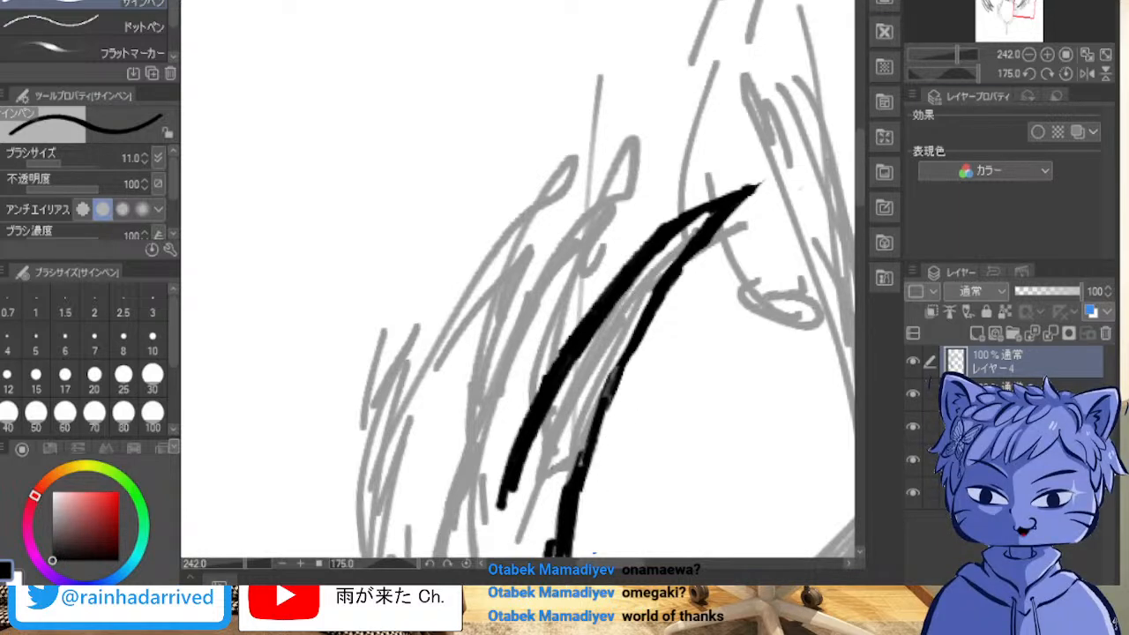
pyautogui.moveTo(1024, 7)
pyautogui.mouseDown()
pyautogui.moveTo(989, 2)
pyautogui.moveTo(1024, 3)
pyautogui.moveTo(1033, 21)
pyautogui.moveTo(1020, 3)
pyautogui.mouseUp()
pyautogui.moveTo(520, 264); pyautogui.dragTo(625, 353)
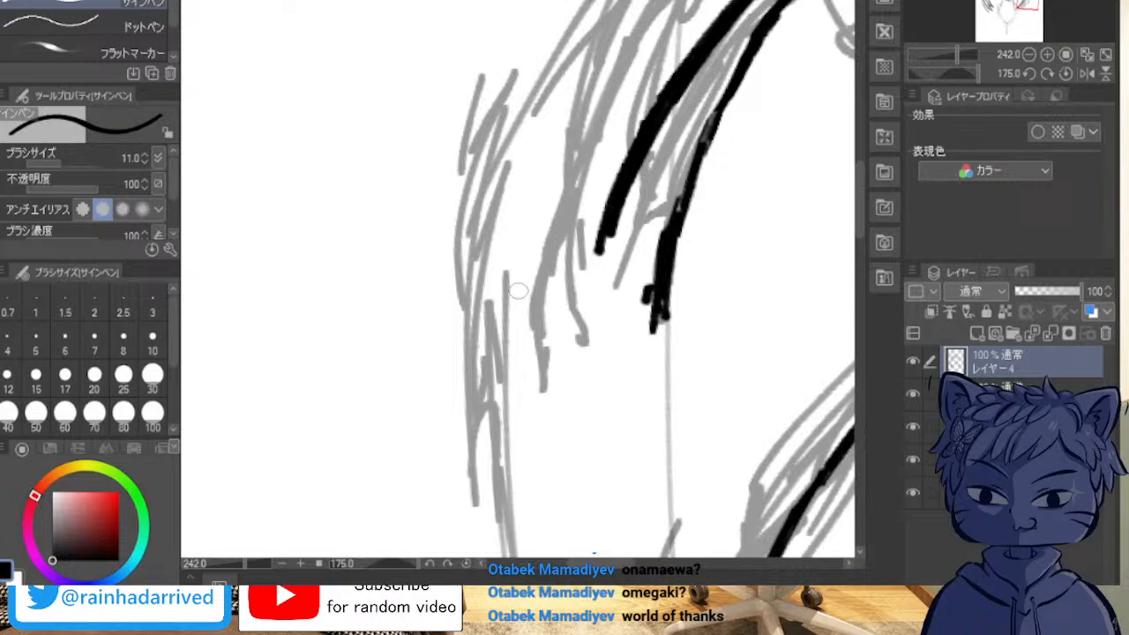
pyautogui.moveTo(527, 401)
pyautogui.mouseDown()
pyautogui.moveTo(529, 351)
pyautogui.moveTo(622, 76)
pyautogui.mouseUp()
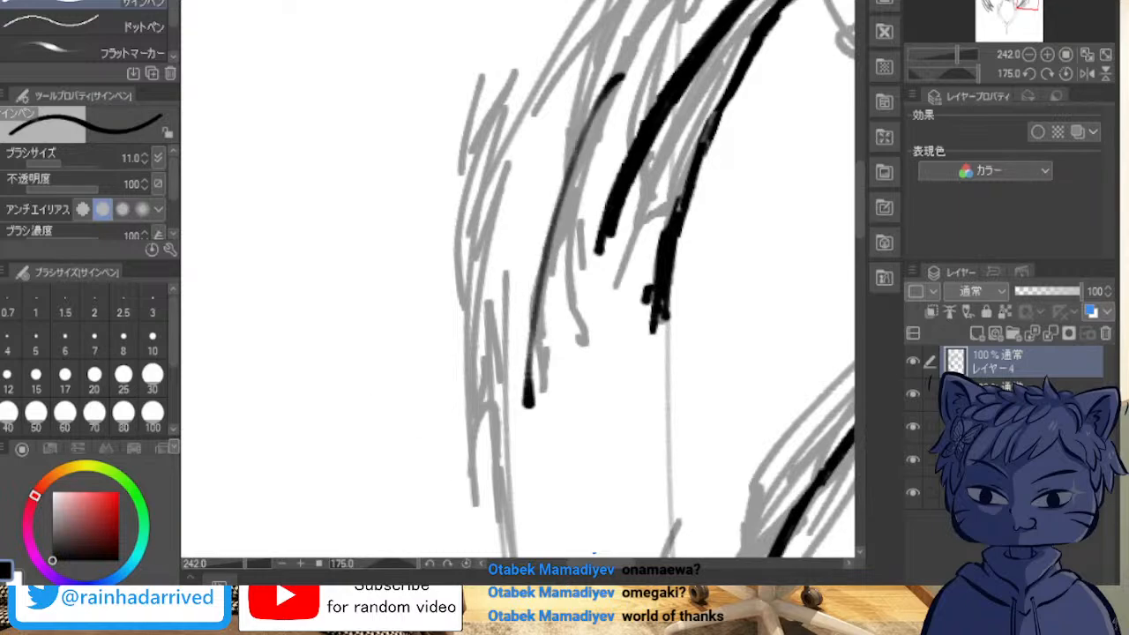
pyautogui.hotkey('ctrl', 'z')
pyautogui.scroll(-2, 518, 279)
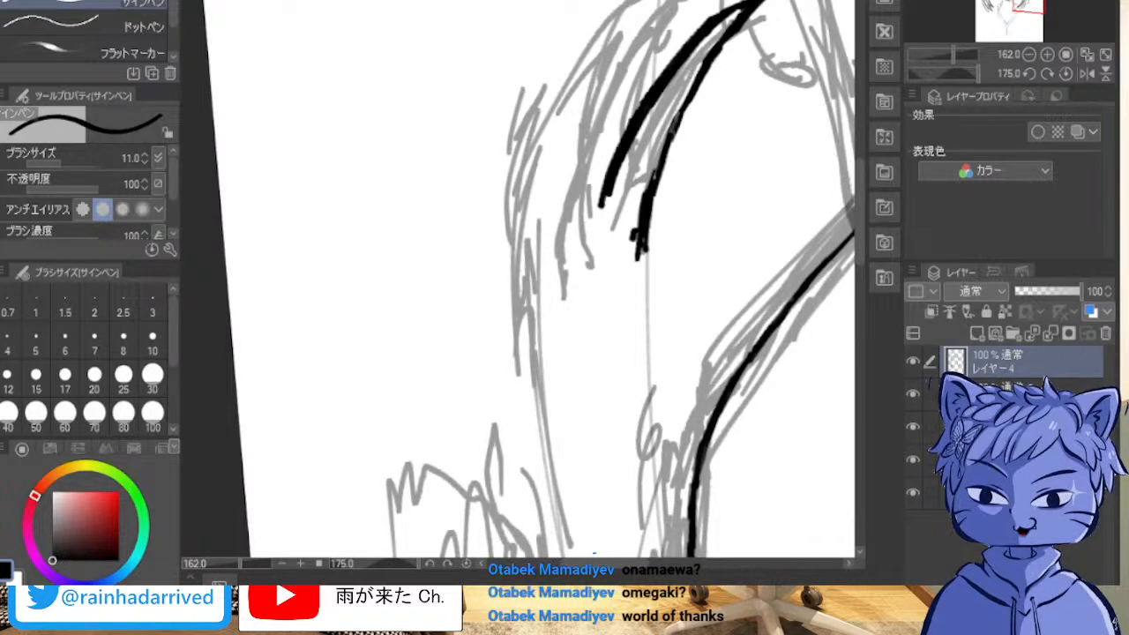
pyautogui.moveTo(586, 159); pyautogui.dragTo(536, 276)
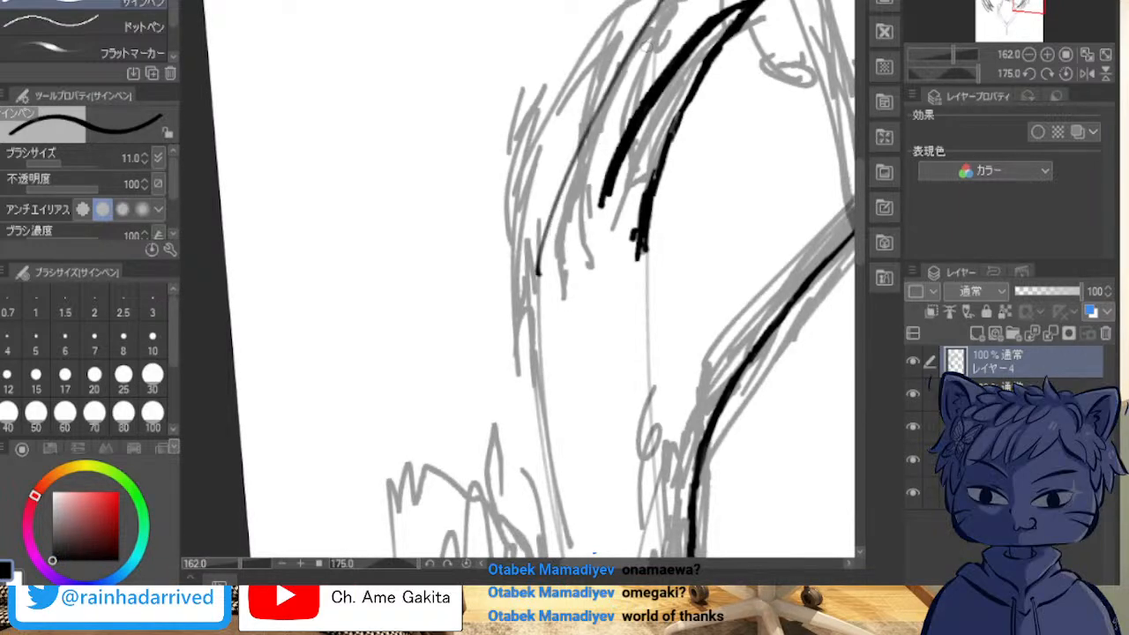
pyautogui.hotkey('ctrl', 'z')
# Step: Ink the second lock end beside the first, with a long outer edge and a short inner edge meeting at its tip
pyautogui.moveTo(658, 4); pyautogui.dragTo(576, 262)
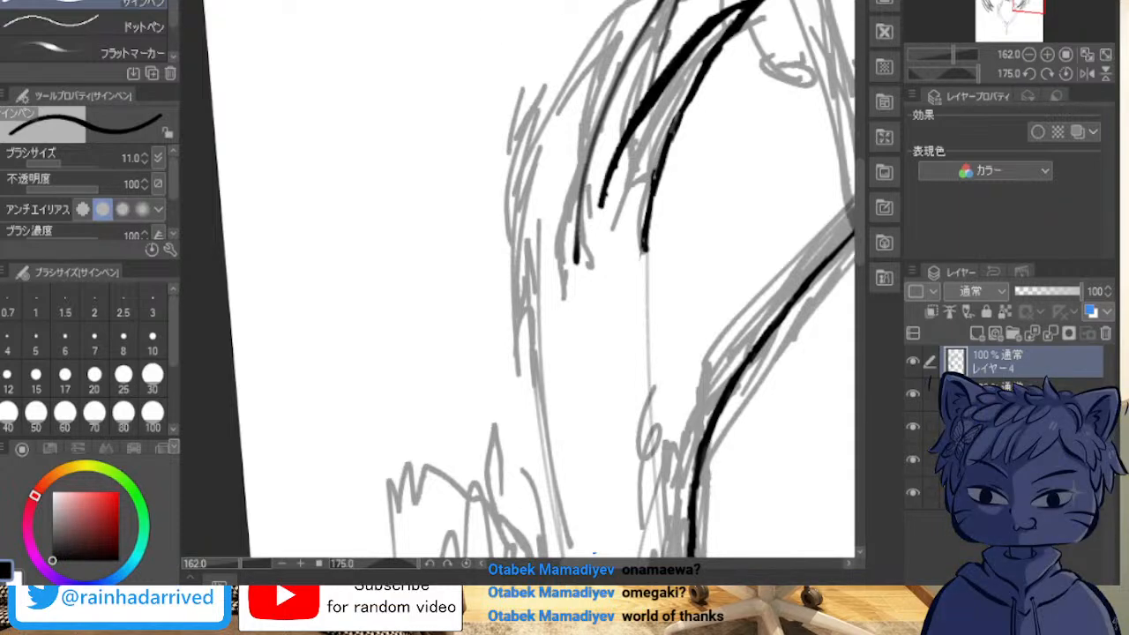
pyautogui.scroll(2, 596, 3)
pyautogui.scroll(-1, 658, 19)
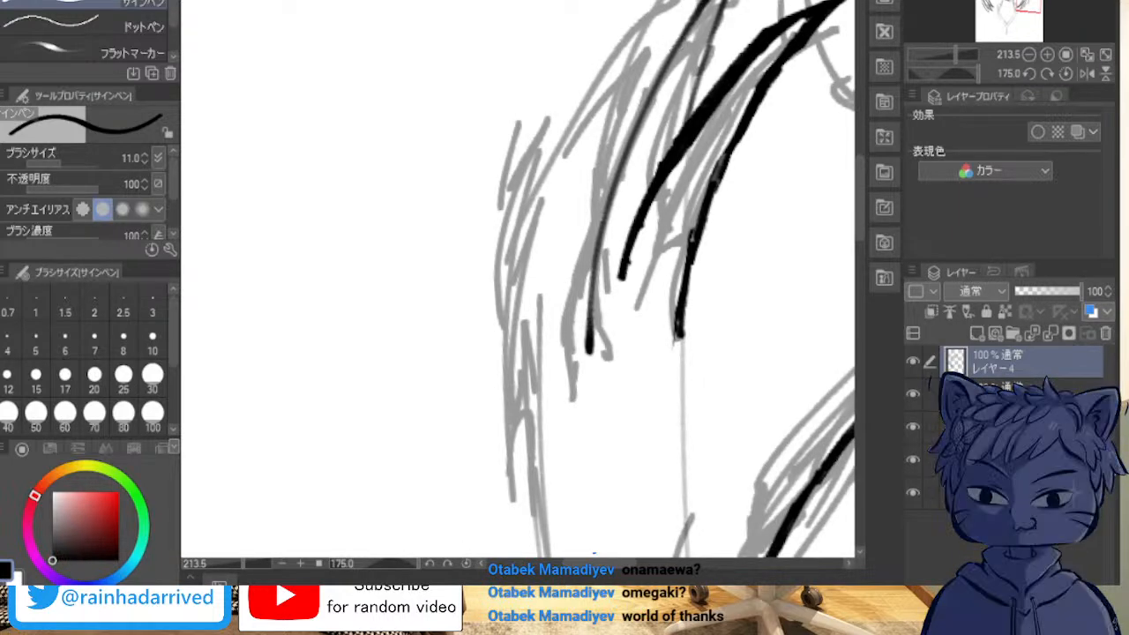
pyautogui.moveTo(722, 7); pyautogui.dragTo(691, 113)
pyautogui.moveTo(723, 21); pyautogui.dragTo(732, 7)
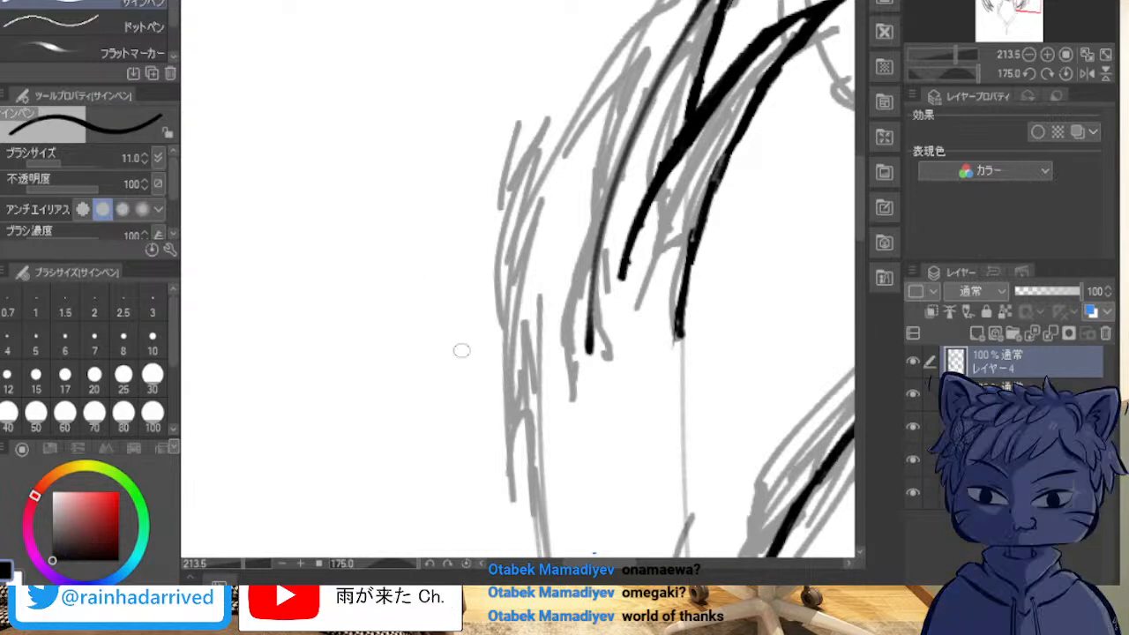
# Step: Thicken and lengthen the root end of the second lock's long edge, trimming its side so the line tapers to a fine point
pyautogui.moveTo(583, 323)
pyautogui.mouseDown()
pyautogui.moveTo(584, 405)
pyautogui.moveTo(607, 234)
pyautogui.mouseUp()
pyautogui.moveTo(599, 277); pyautogui.dragTo(619, 182)
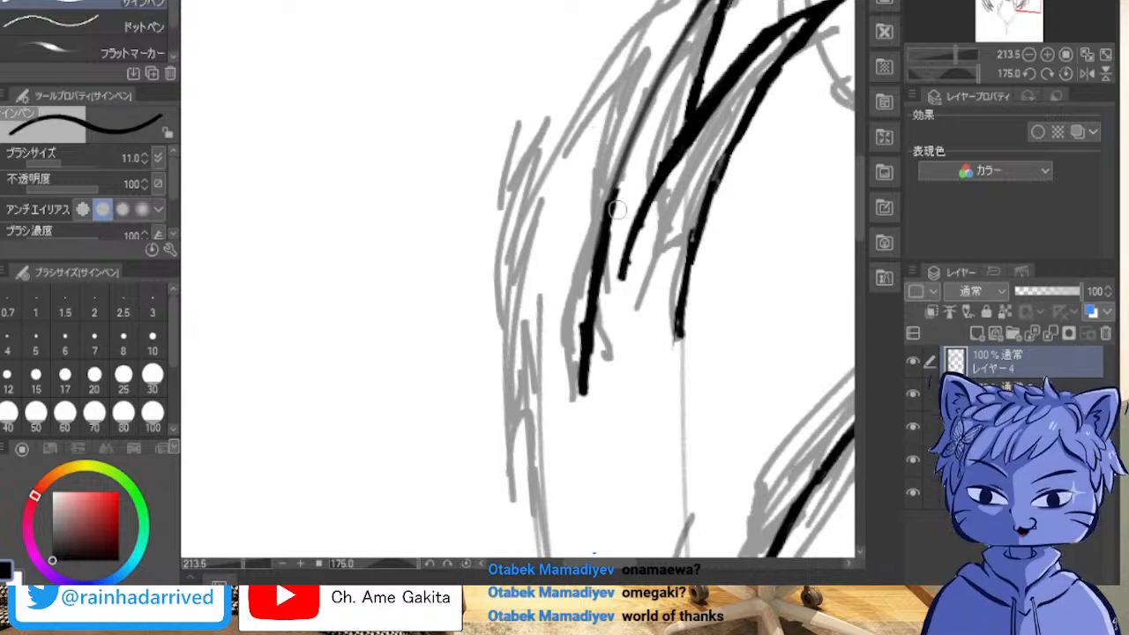
pyautogui.moveTo(615, 208); pyautogui.dragTo(597, 360)
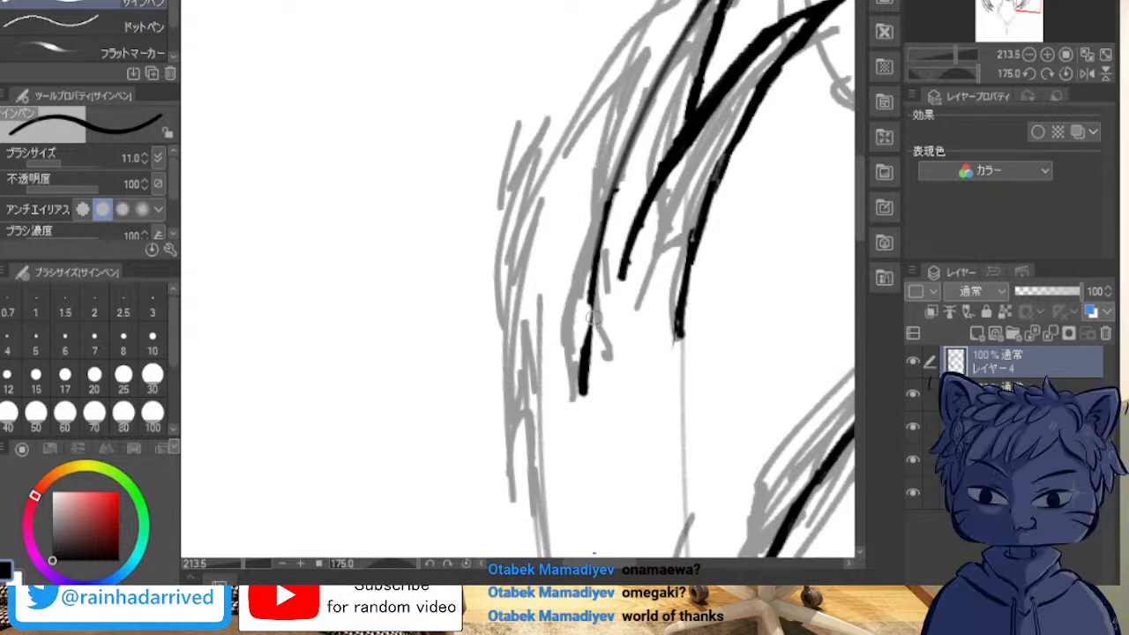
pyautogui.moveTo(596, 302)
pyautogui.mouseDown()
pyautogui.moveTo(587, 357)
pyautogui.moveTo(591, 339)
pyautogui.mouseUp()
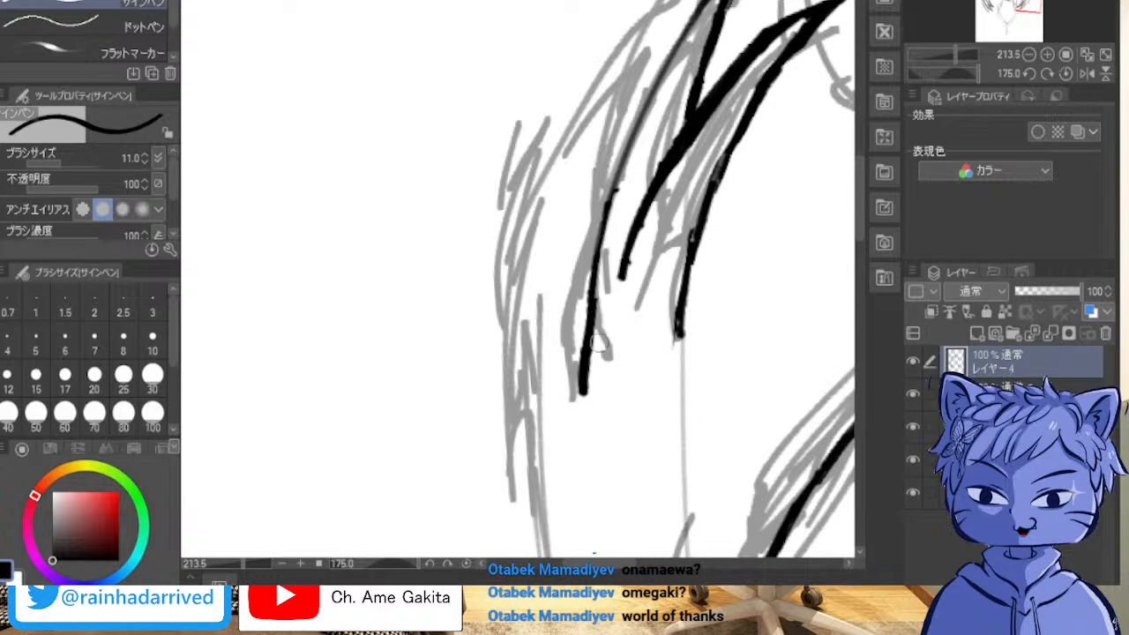
pyautogui.moveTo(603, 307); pyautogui.dragTo(591, 393)
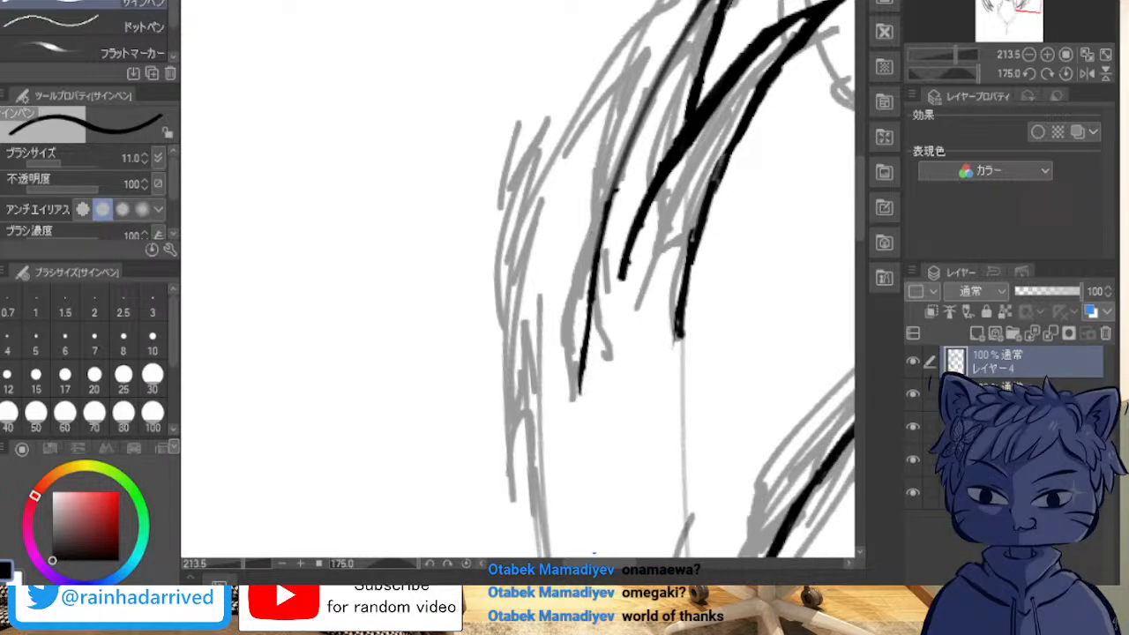
pyautogui.scroll(-2, 519, 279)
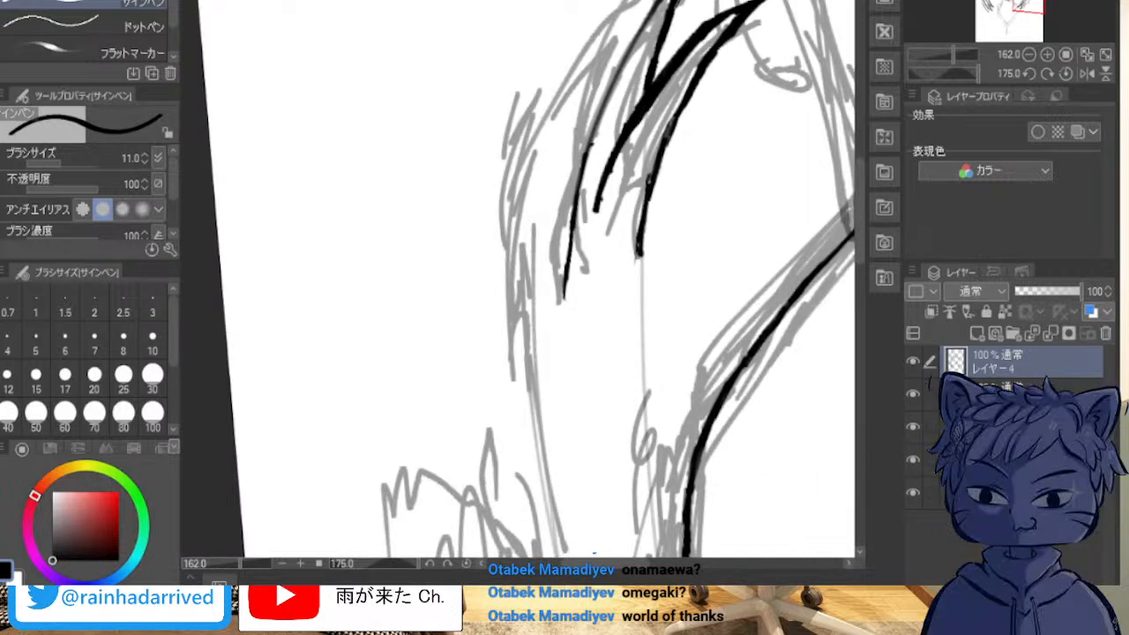
# Step: Ink the outermost third lock end, with a short inner edge reaching the second lock and a long outer edge following the hair's outline
pyautogui.moveTo(565, 279)
pyautogui.mouseDown()
pyautogui.moveTo(414, 144)
pyautogui.moveTo(585, 491)
pyautogui.moveTo(635, 535)
pyautogui.mouseUp()
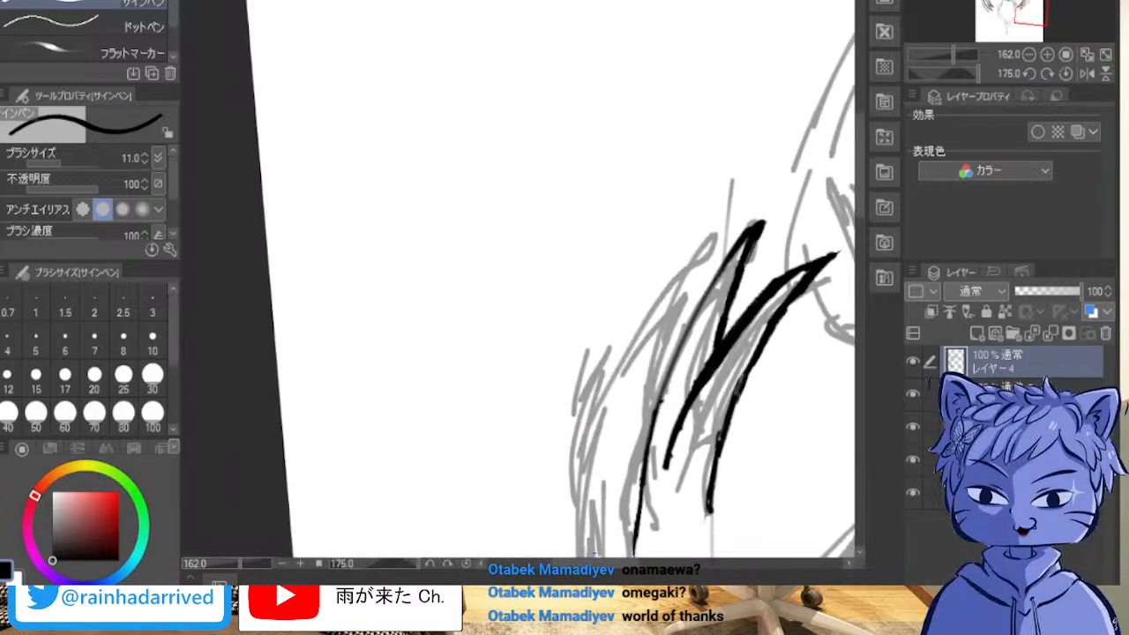
pyautogui.moveTo(600, 353)
pyautogui.mouseDown()
pyautogui.moveTo(646, 349)
pyautogui.moveTo(523, 181)
pyautogui.mouseUp()
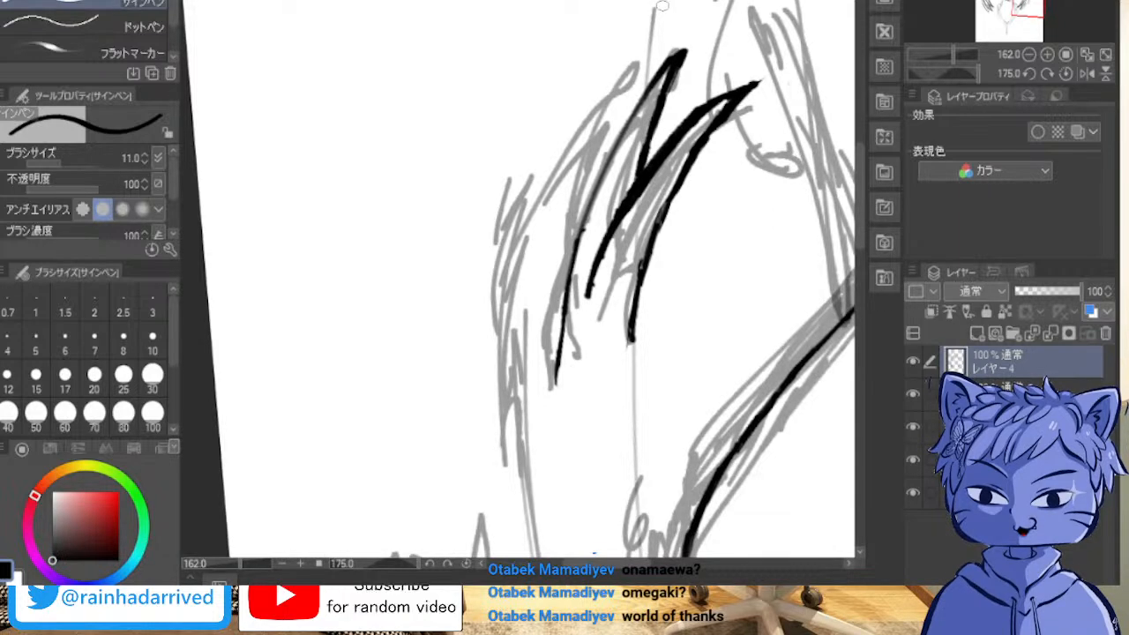
pyautogui.moveTo(676, 2); pyautogui.dragTo(611, 159)
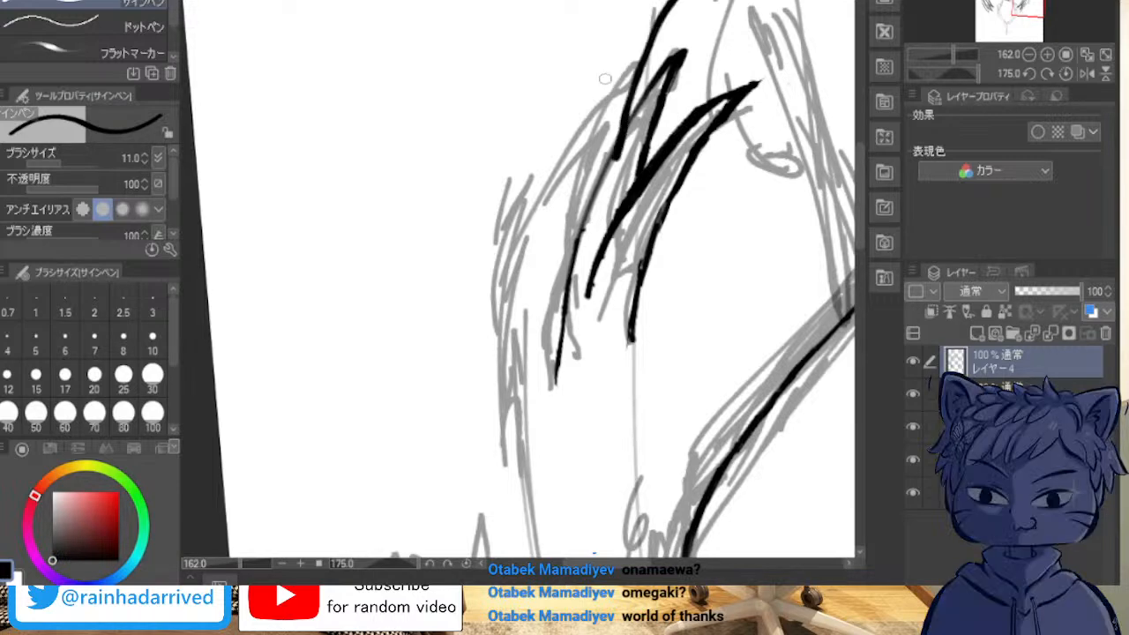
pyautogui.hotkey('ctrl', 'z')
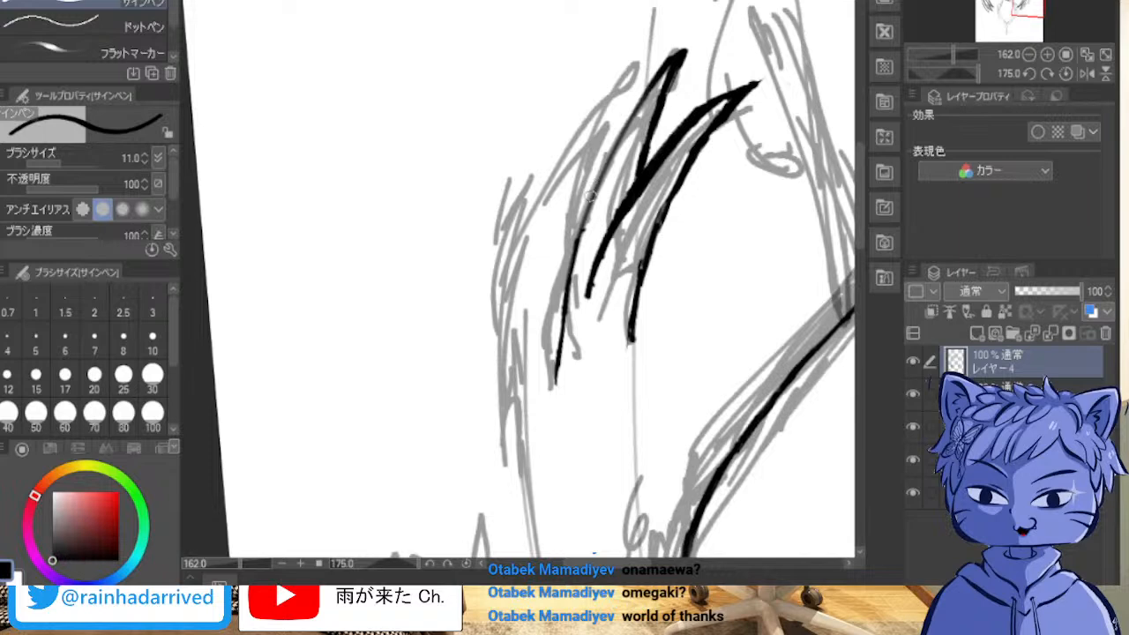
pyautogui.moveTo(591, 193)
pyautogui.mouseDown()
pyautogui.moveTo(649, 6)
pyautogui.moveTo(582, 92)
pyautogui.moveTo(543, 361)
pyautogui.mouseUp()
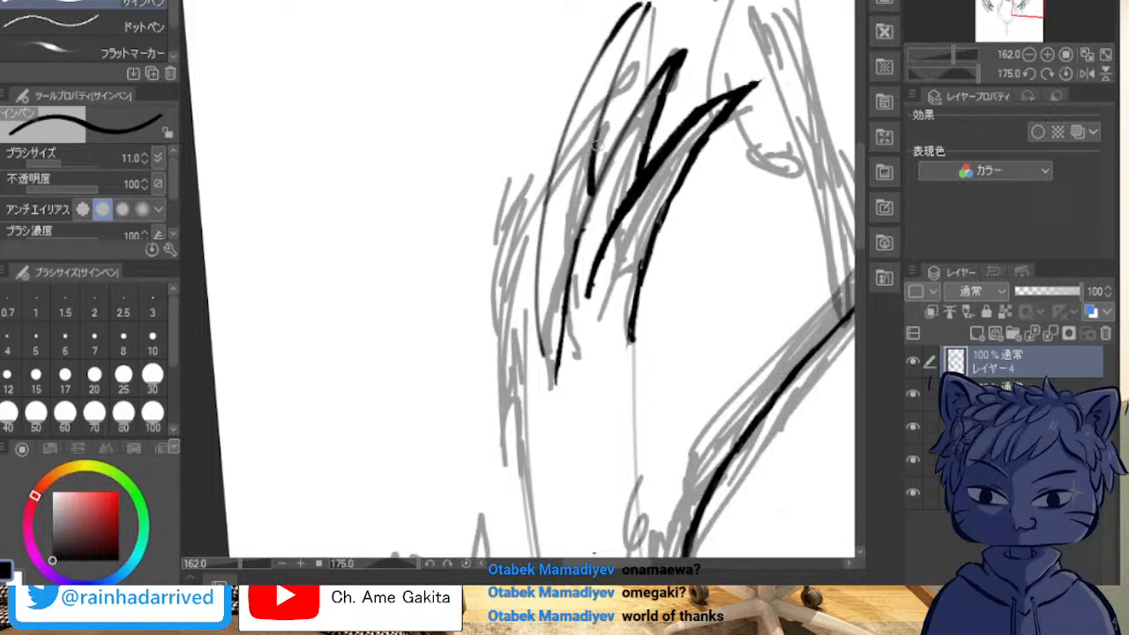
pyautogui.hotkey('ctrl', 'z')
pyautogui.moveTo(647, 5)
pyautogui.mouseDown()
pyautogui.moveTo(620, 20)
pyautogui.moveTo(500, 407)
pyautogui.mouseUp()
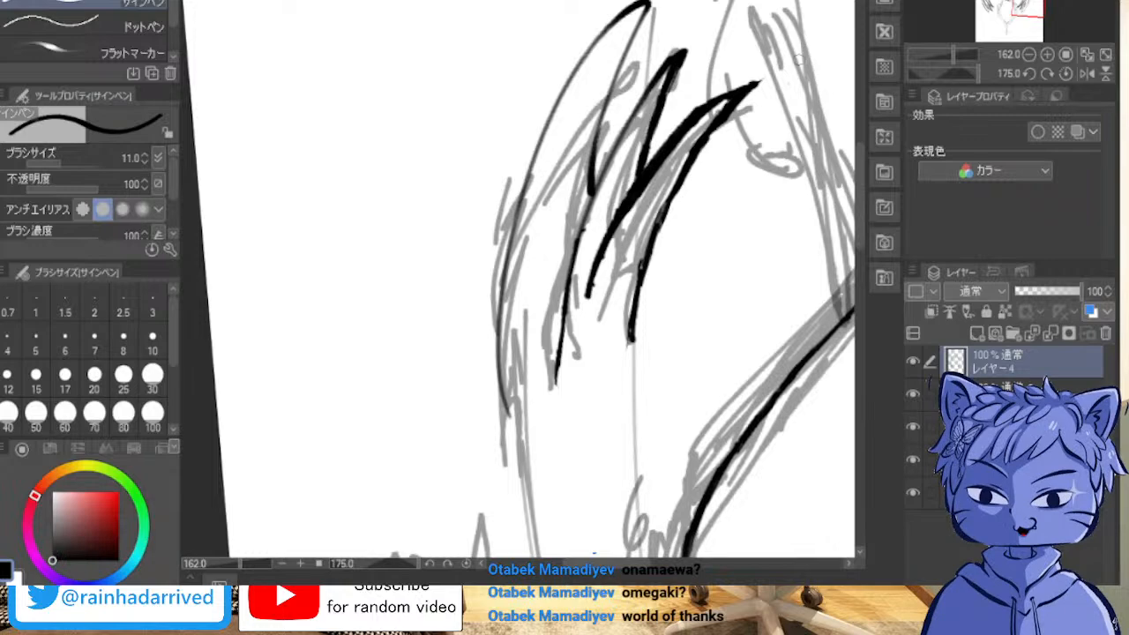
# Step: Examine the three inked lock ends from several canvas angles, along with the uninked outer hair outline that continues from them
pyautogui.hotkey('shift', '6')
pyautogui.hotkey('shift', '6')
pyautogui.hotkey('shift', '6')
pyautogui.hotkey('shift', '6')
pyautogui.hotkey('shift', '6')
pyautogui.hotkey('shift', '6')
pyautogui.hotkey('shift', '6')
pyautogui.hotkey('shift', '6')
pyautogui.hotkey('shift', '6')
pyautogui.hotkey('shift', '6')
pyautogui.hotkey('shift', '6')
pyautogui.hotkey('shift', '6')
pyautogui.hotkey('shift', '6')
pyautogui.hotkey('shift', '6')
pyautogui.hotkey('shift', '6')
pyautogui.hotkey('shift', '6')
pyautogui.hotkey('shift', '6')
pyautogui.hotkey('shift', '6')
pyautogui.hotkey('shift', '6')
pyautogui.hotkey('shift', '6')
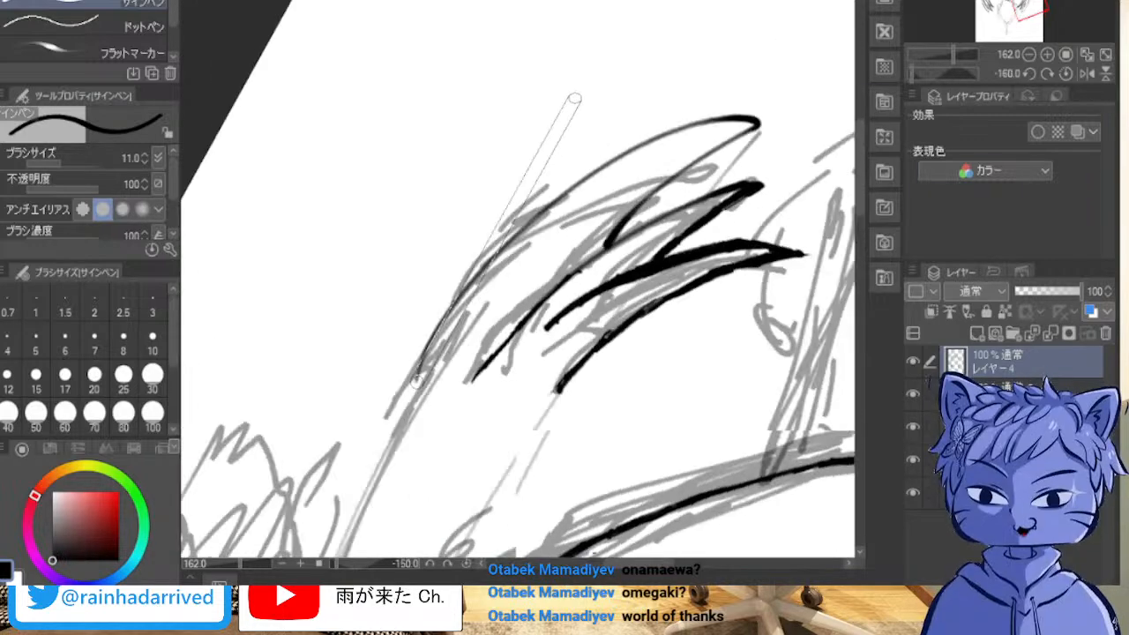
pyautogui.hotkey('shift', '6')
pyautogui.hotkey('shift', '6')
pyautogui.hotkey('shift', '6')
pyautogui.press('-')
pyautogui.press('-')
pyautogui.press('-')
pyautogui.press('-')
pyautogui.press('-')
pyautogui.press('-')
pyautogui.press('-')
pyautogui.press('-')
pyautogui.press('-')
pyautogui.press('-')
pyautogui.press('-')
pyautogui.press('-')
pyautogui.press('-')
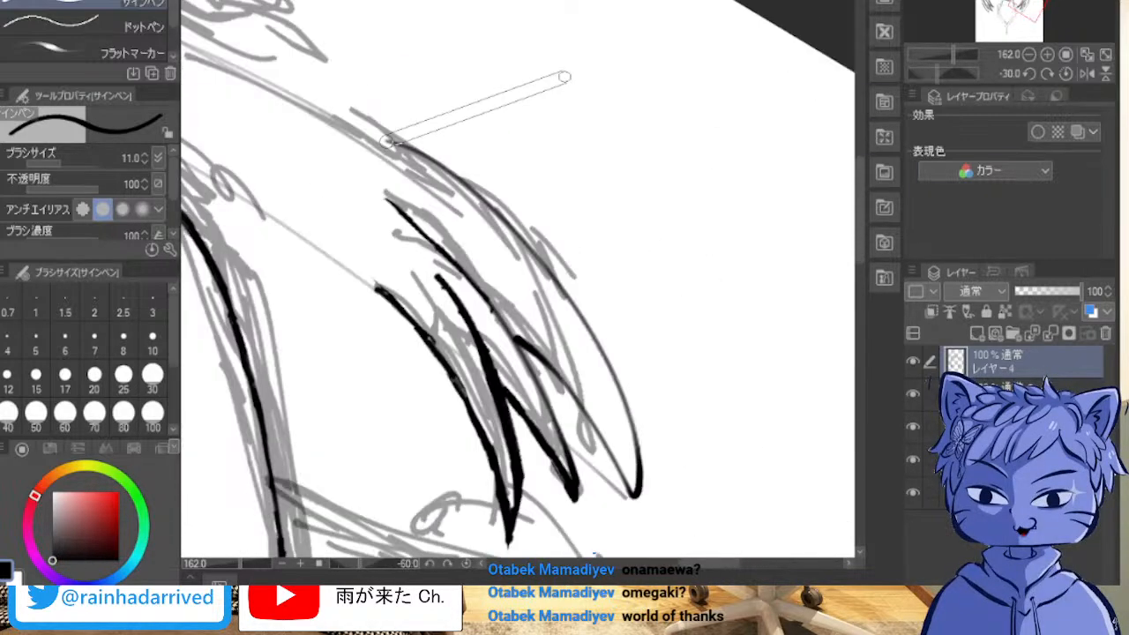
pyautogui.press('-')
pyautogui.press('-')
pyautogui.press('-')
pyautogui.press('-')
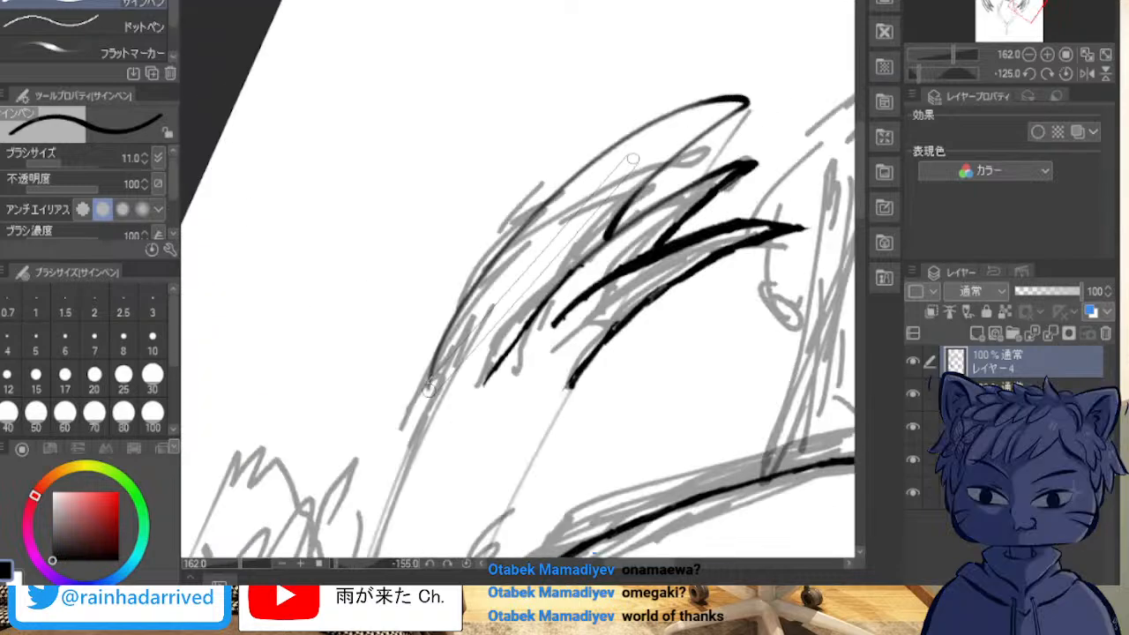
pyautogui.press('-')
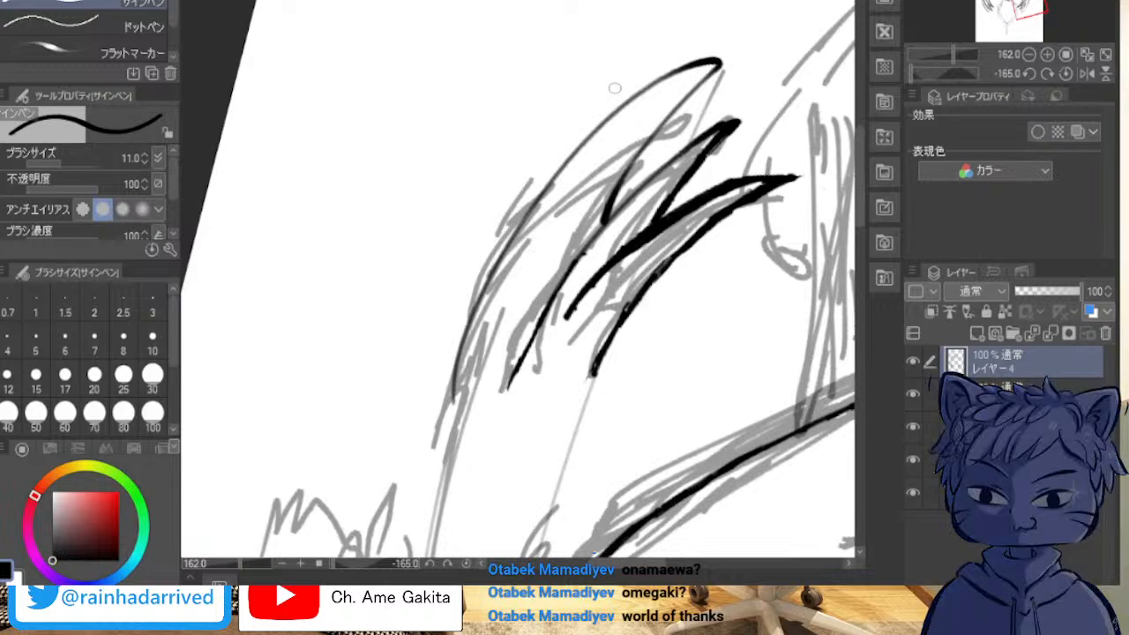
pyautogui.moveTo(766, 300)
pyautogui.mouseDown()
pyautogui.moveTo(400, 183)
pyautogui.moveTo(274, 114)
pyautogui.mouseUp()
pyautogui.moveTo(375, 536); pyautogui.dragTo(485, 189)
pyautogui.moveTo(484, 353)
pyautogui.mouseDown()
pyautogui.moveTo(540, 23)
pyautogui.moveTo(701, 152)
pyautogui.moveTo(795, 612)
pyautogui.mouseUp()
pyautogui.moveTo(519, 279); pyautogui.dragTo(550, 288)
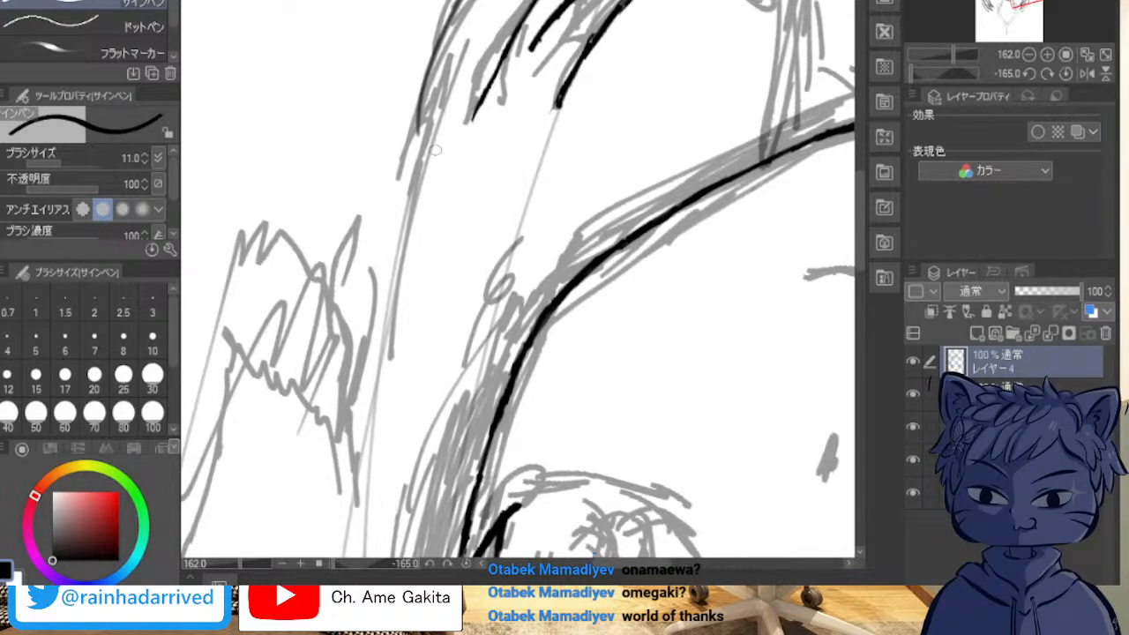
# Step: Continue the outermost lock's long edge along the sketched outer hair outline toward the pigtail tie, thickening it with overlapping strokes
pyautogui.moveTo(420, 113); pyautogui.dragTo(398, 298)
pyautogui.moveTo(420, 111); pyautogui.dragTo(404, 338)
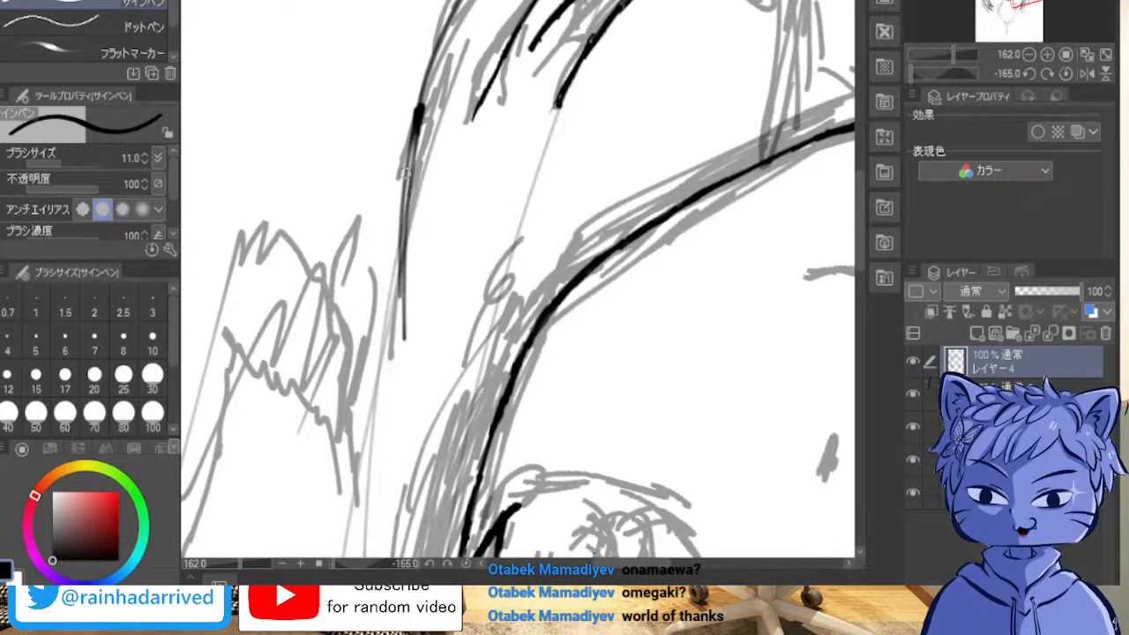
pyautogui.moveTo(420, 88)
pyautogui.mouseDown()
pyautogui.moveTo(406, 150)
pyautogui.moveTo(427, 78)
pyautogui.moveTo(394, 181)
pyautogui.mouseUp()
pyautogui.moveTo(445, 44); pyautogui.dragTo(422, 84)
pyautogui.moveTo(413, 122); pyautogui.dragTo(395, 196)
pyautogui.moveTo(444, 45); pyautogui.dragTo(432, 58)
pyautogui.moveTo(453, 18); pyautogui.dragTo(441, 45)
pyautogui.moveTo(415, 123)
pyautogui.mouseDown()
pyautogui.moveTo(395, 196)
pyautogui.moveTo(404, 269)
pyautogui.mouseUp()
pyautogui.moveTo(411, 160); pyautogui.dragTo(392, 281)
pyautogui.moveTo(402, 205); pyautogui.dragTo(387, 341)
pyautogui.moveTo(401, 254); pyautogui.dragTo(380, 385)
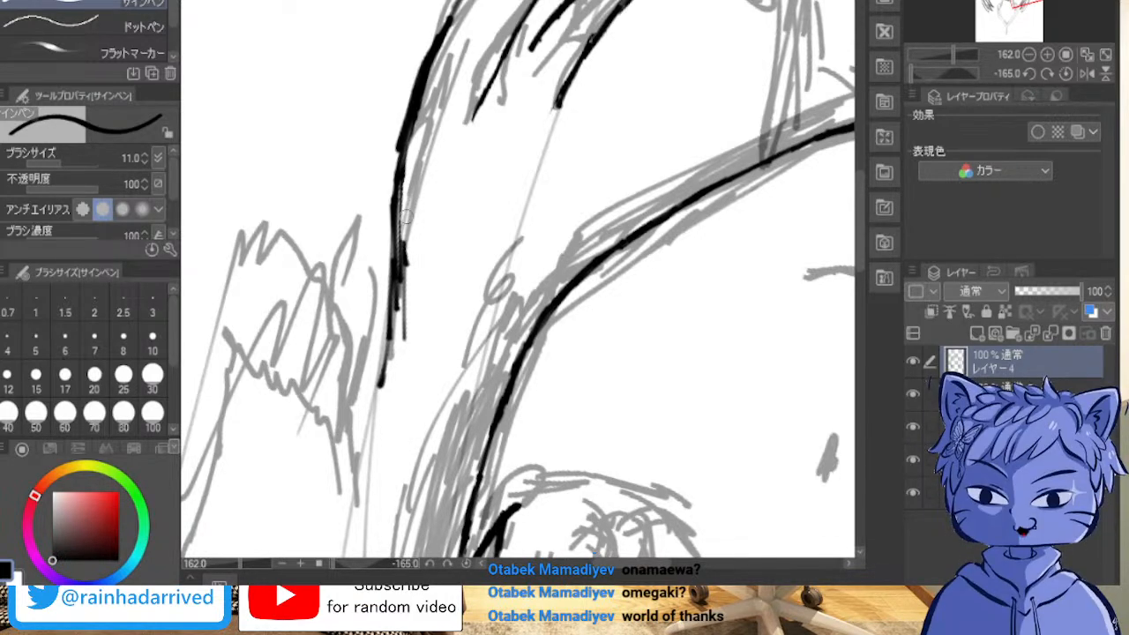
# Step: Trim the stray overlapping strokes and bumps along both sides of the outermost lock's long edge to leave one smooth line
pyautogui.moveTo(407, 264); pyautogui.dragTo(409, 306)
pyautogui.moveTo(407, 252); pyautogui.dragTo(405, 340)
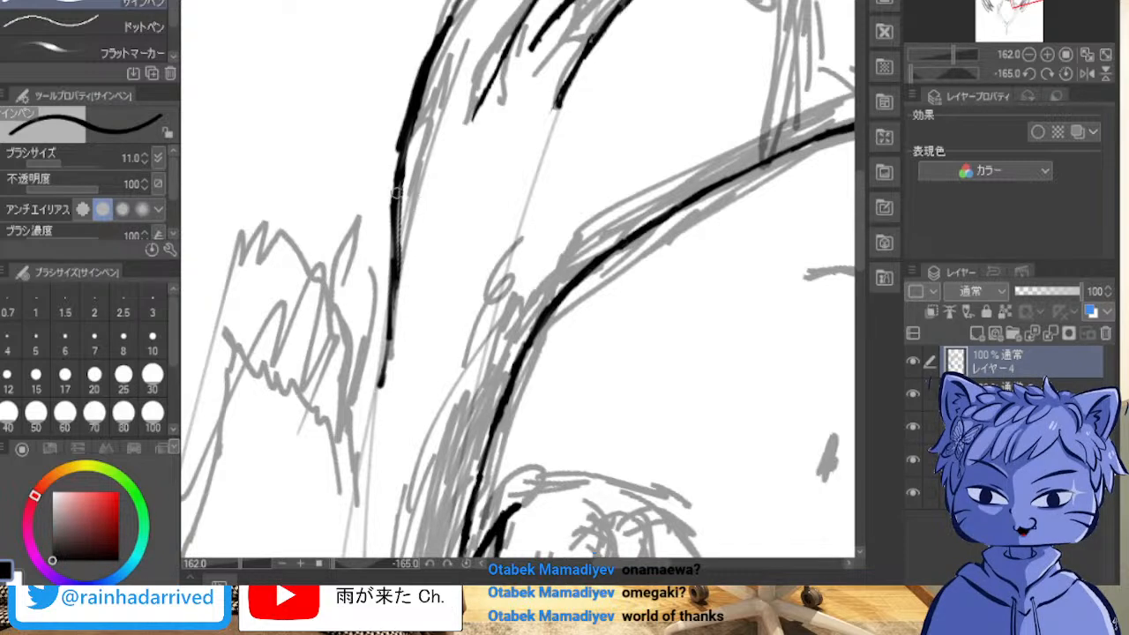
pyautogui.scroll(4, 217, 143)
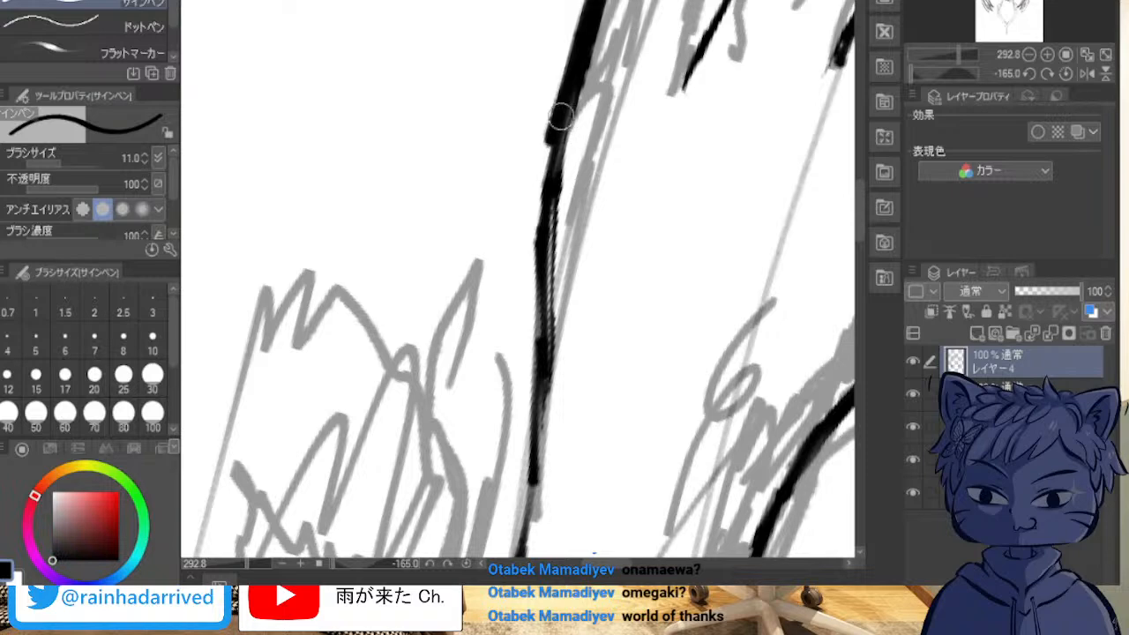
pyautogui.moveTo(540, 112); pyautogui.dragTo(540, 133)
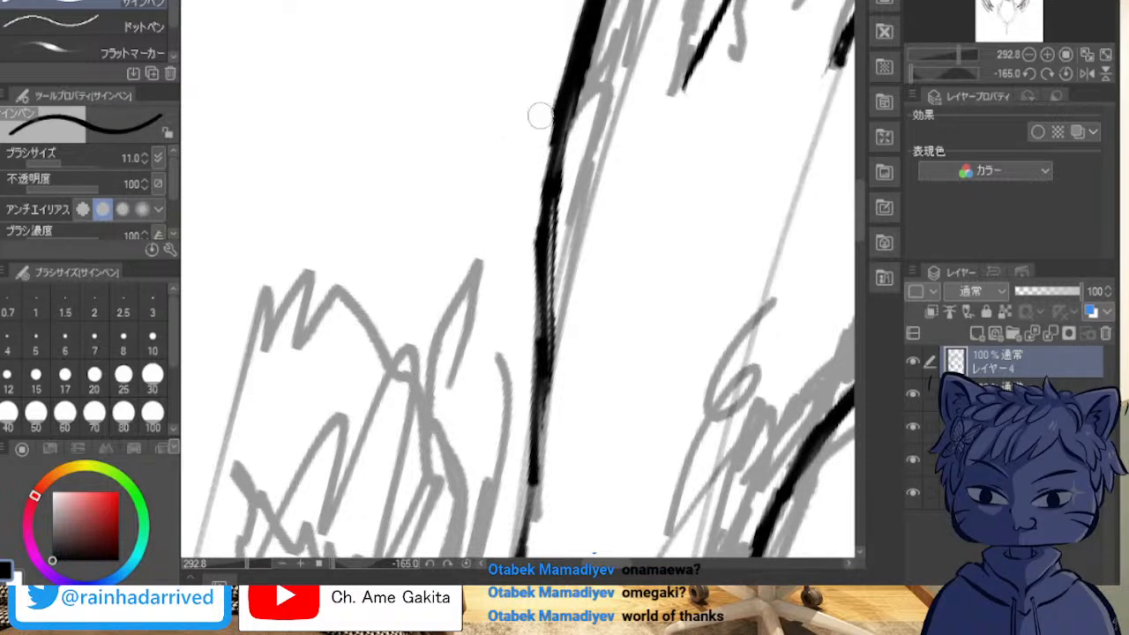
pyautogui.moveTo(530, 211); pyautogui.dragTo(532, 232)
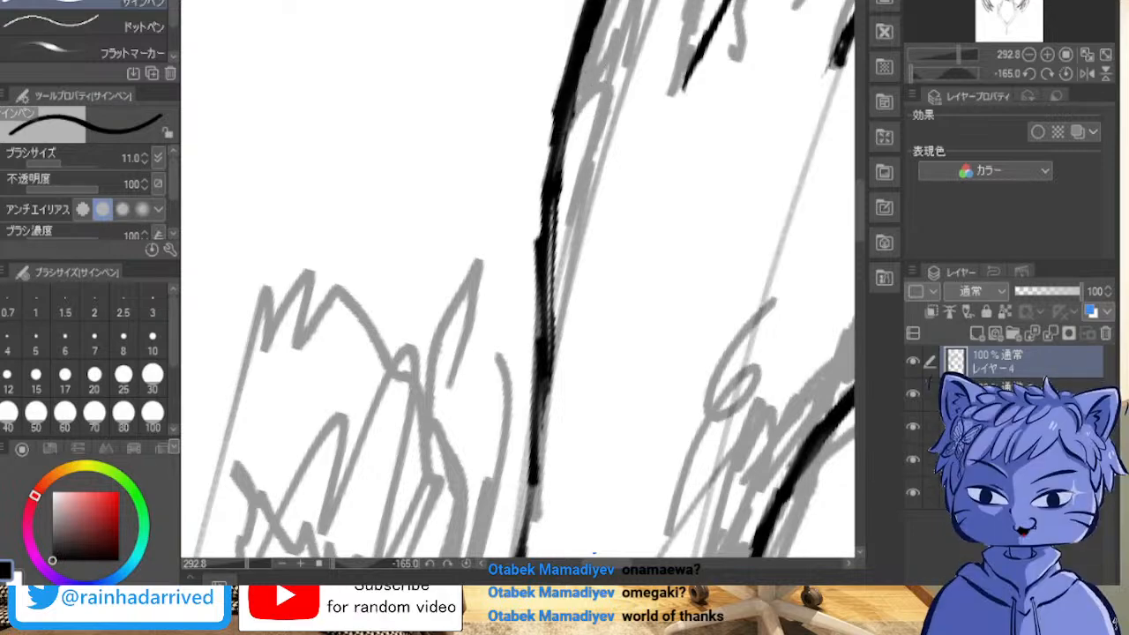
pyautogui.scroll(-5, 548, 167)
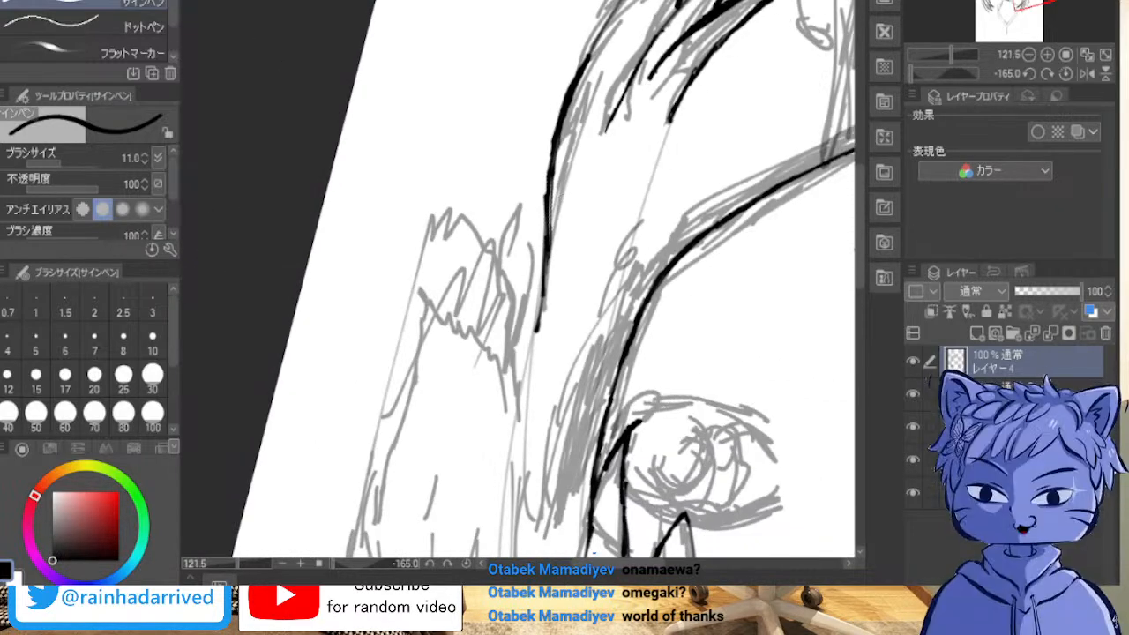
pyautogui.moveTo(618, 265)
pyautogui.mouseDown()
pyautogui.moveTo(306, 347)
pyautogui.moveTo(488, 168)
pyautogui.moveTo(636, 145)
pyautogui.moveTo(440, 204)
pyautogui.moveTo(413, 259)
pyautogui.mouseUp()
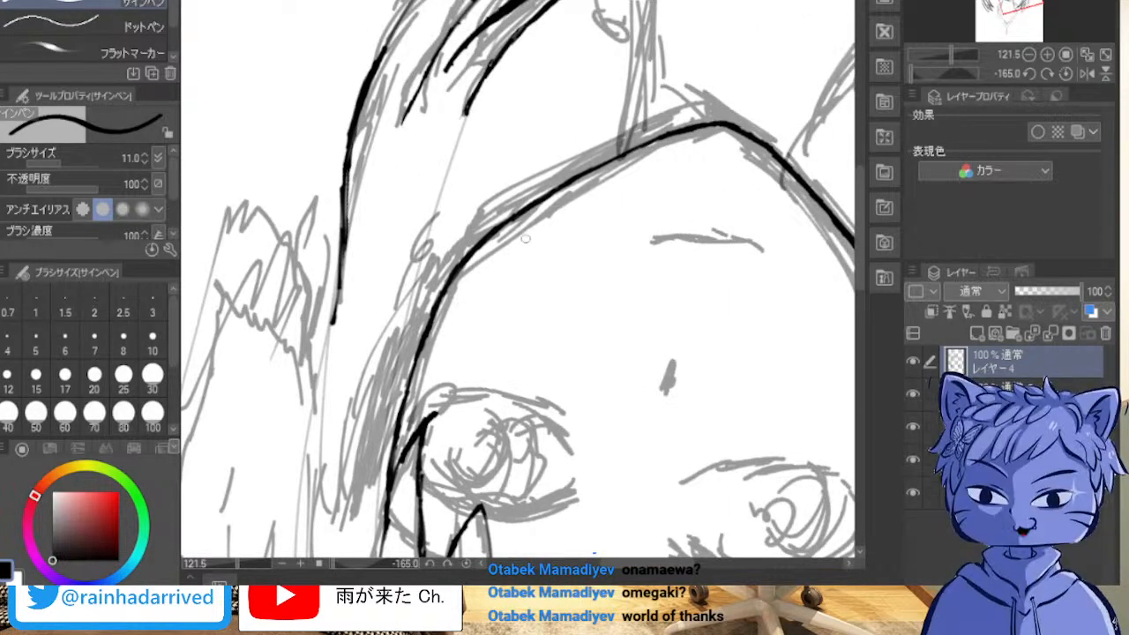
pyautogui.moveTo(470, 109); pyautogui.dragTo(460, 148)
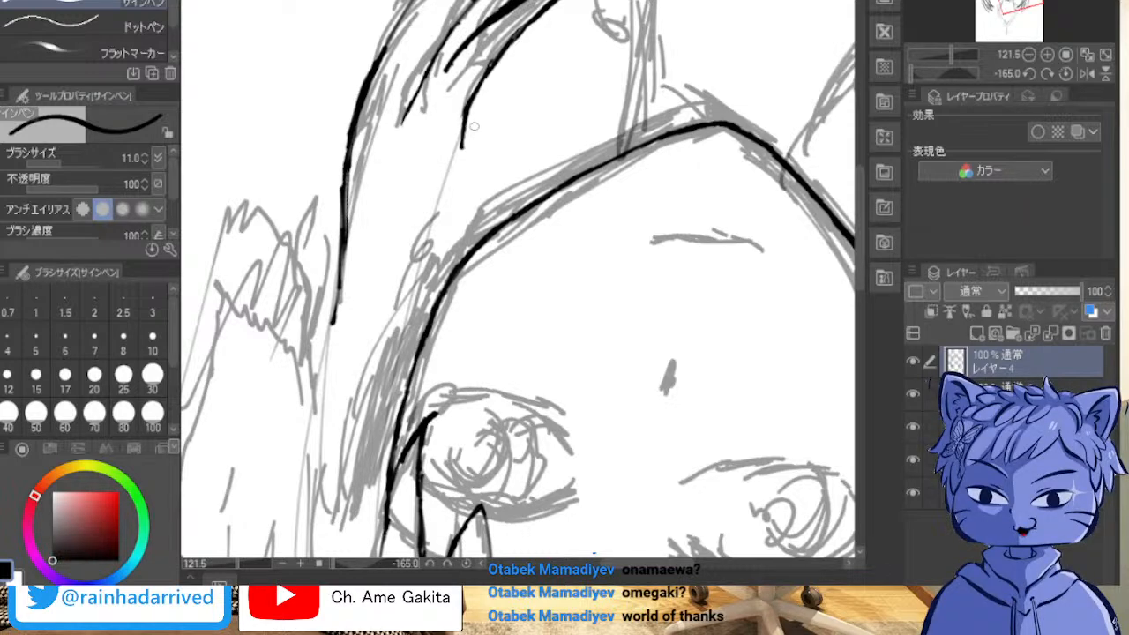
pyautogui.hotkey('ctrl', 'z')
pyautogui.moveTo(427, 296)
pyautogui.mouseDown()
pyautogui.moveTo(436, 138)
pyautogui.moveTo(452, 170)
pyautogui.mouseUp()
pyautogui.hotkey('ctrl', 'z')
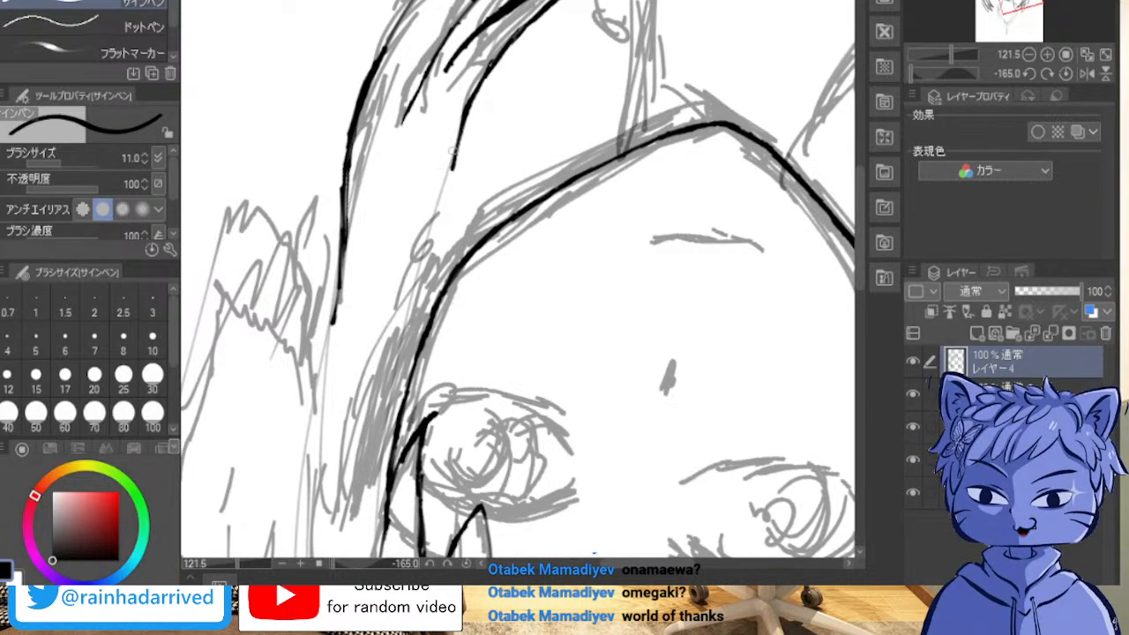
pyautogui.hotkey('ctrl', 'z')
# Step: Extend the long edge of the lock nearest the face along the sketch toward the inked face contour, thickening it with overlapping strokes
pyautogui.moveTo(467, 110); pyautogui.dragTo(444, 193)
pyautogui.moveTo(426, 251); pyautogui.dragTo(442, 168)
pyautogui.moveTo(428, 269); pyautogui.dragTo(449, 148)
pyautogui.moveTo(435, 231)
pyautogui.mouseDown()
pyautogui.moveTo(446, 152)
pyautogui.moveTo(500, 61)
pyautogui.mouseUp()
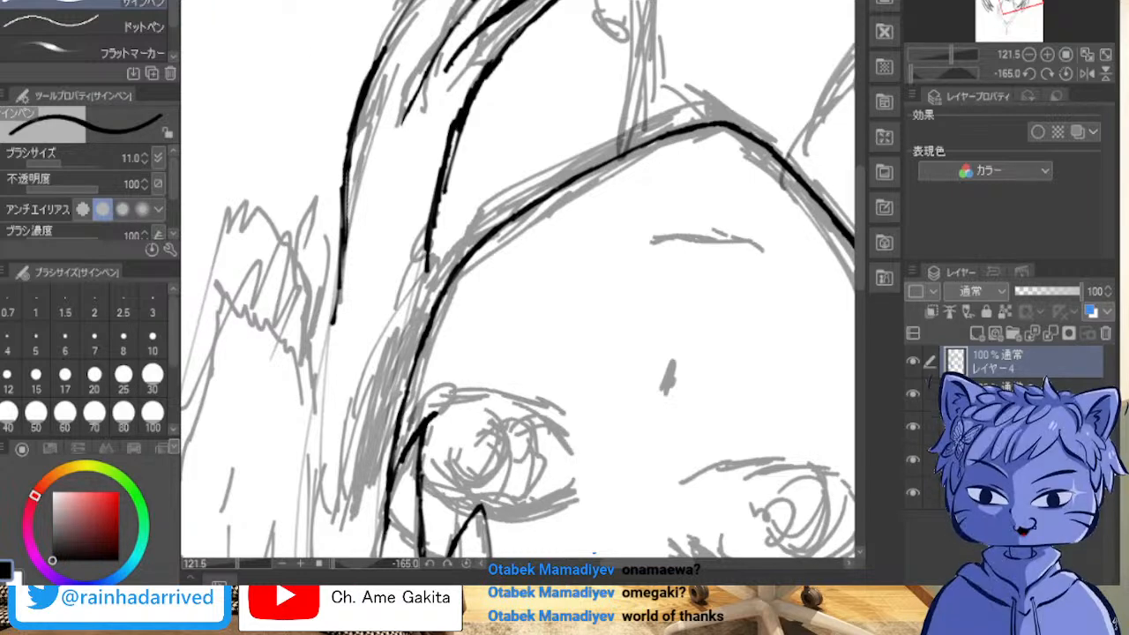
# Step: Trim the bulge where the extension joins the lock nearest the face and redraw that bend as a smooth curve
pyautogui.scroll(2, 486, 161)
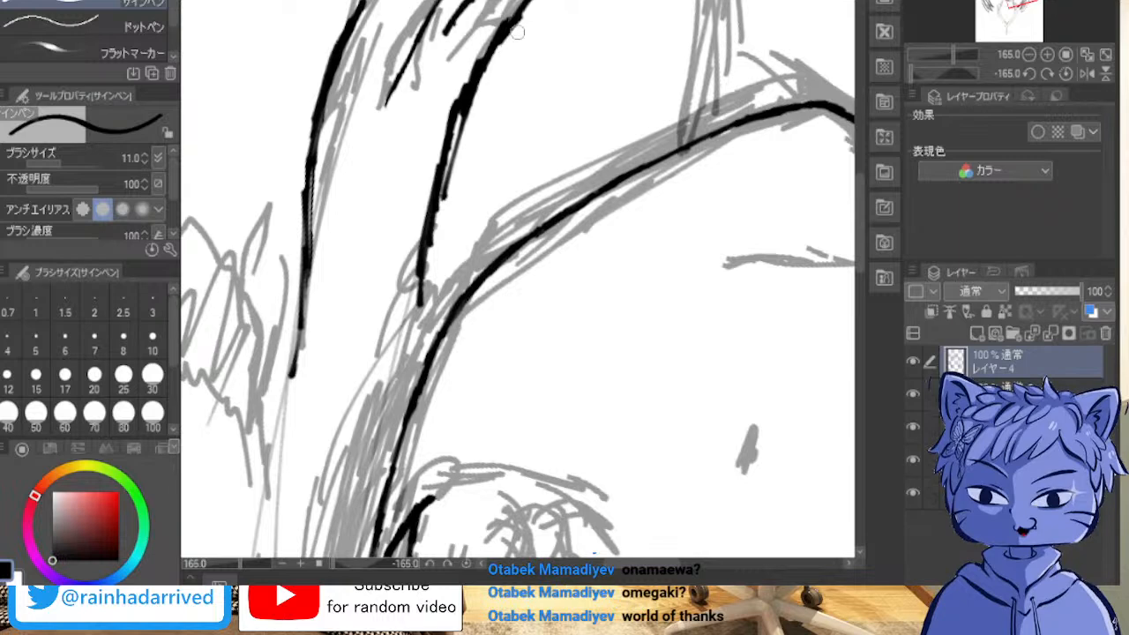
pyautogui.moveTo(485, 102)
pyautogui.mouseDown()
pyautogui.moveTo(479, 79)
pyautogui.moveTo(466, 124)
pyautogui.moveTo(481, 62)
pyautogui.moveTo(502, 39)
pyautogui.mouseUp()
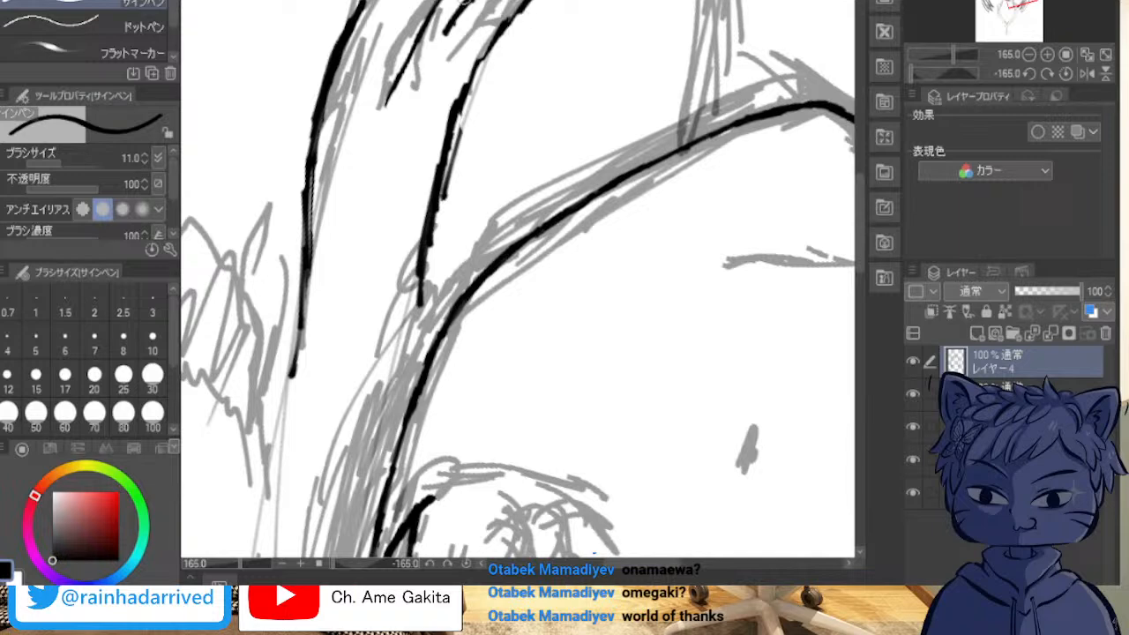
pyautogui.moveTo(525, 5); pyautogui.dragTo(460, 102)
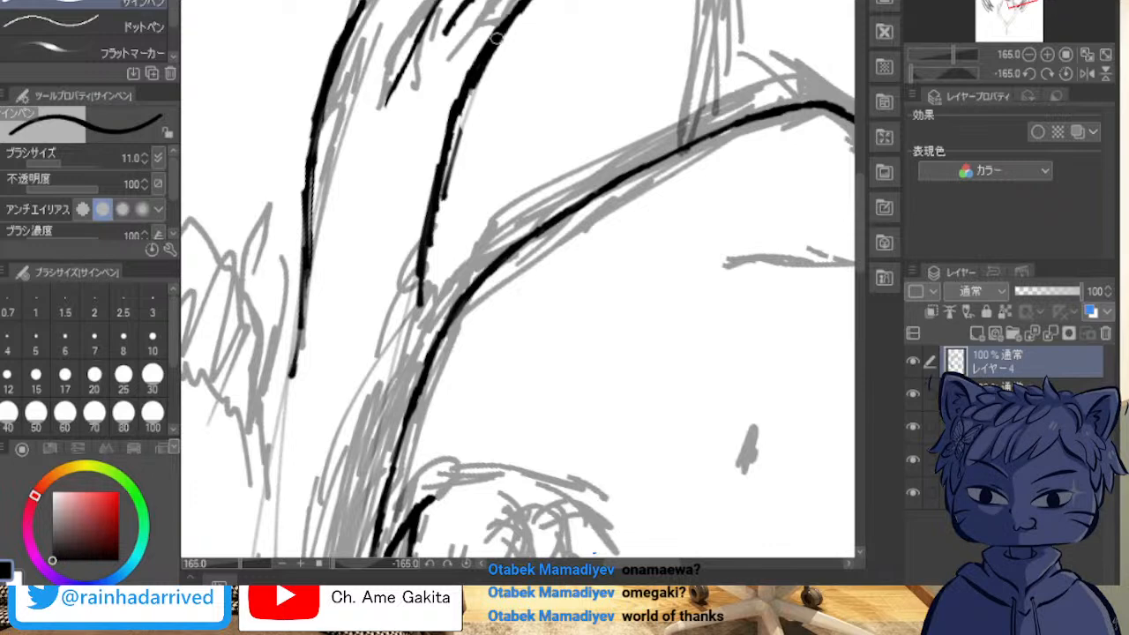
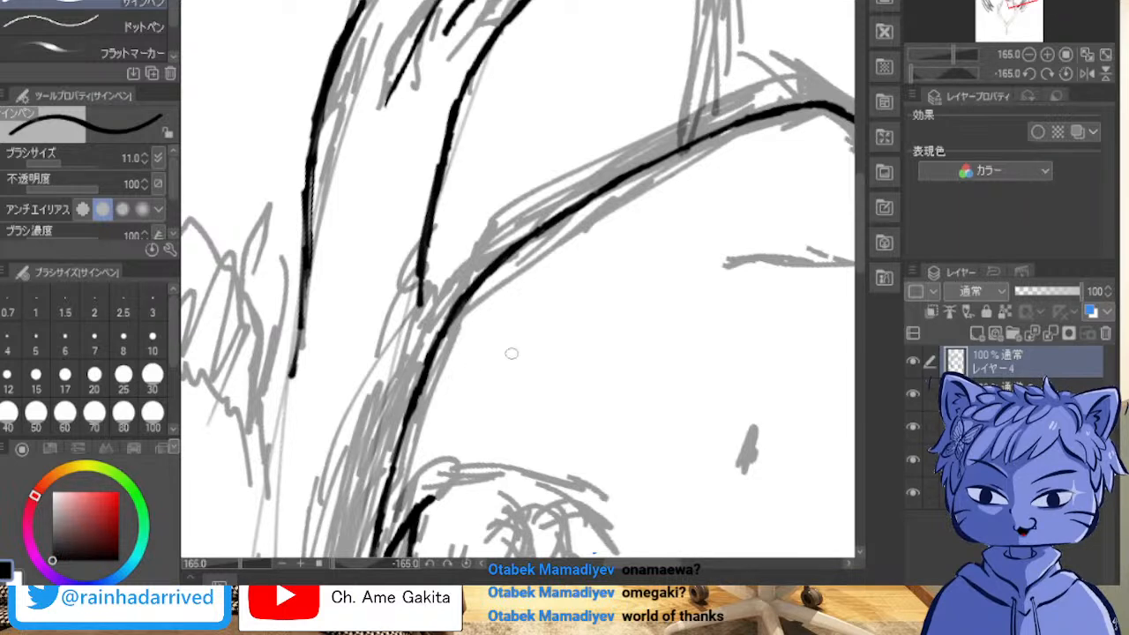
# Step: Join the lock nearest the face to the inked face contour and extend the outermost lock's line along the sketch toward the crown
pyautogui.moveTo(418, 303); pyautogui.dragTo(406, 420)
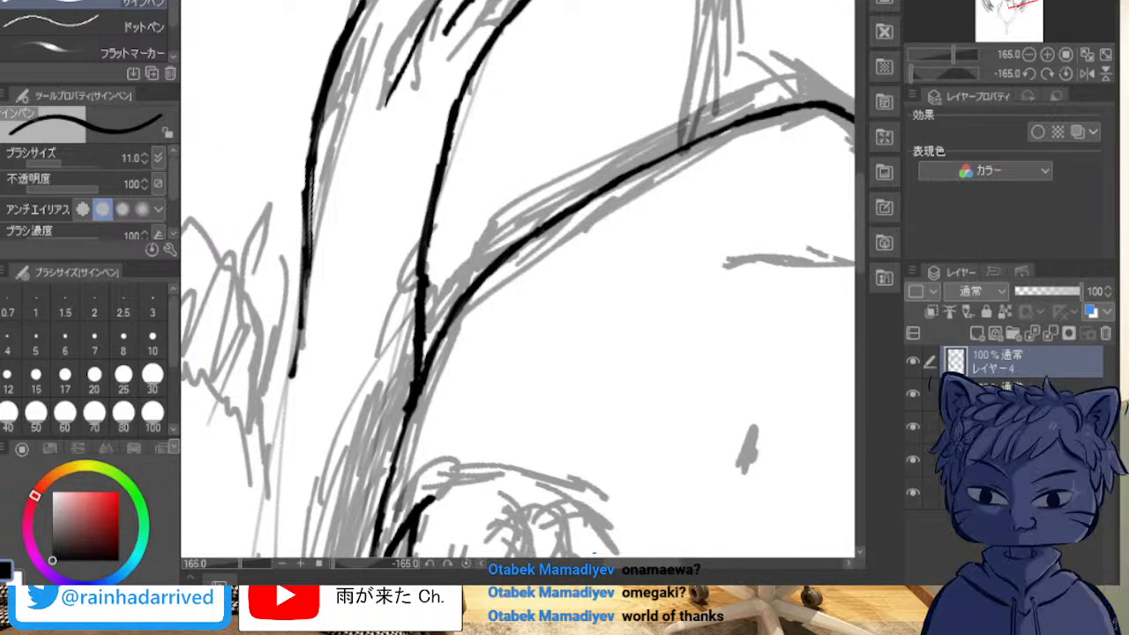
pyautogui.moveTo(494, 265); pyautogui.dragTo(823, 339)
pyautogui.moveTo(494, 353); pyautogui.dragTo(549, 90)
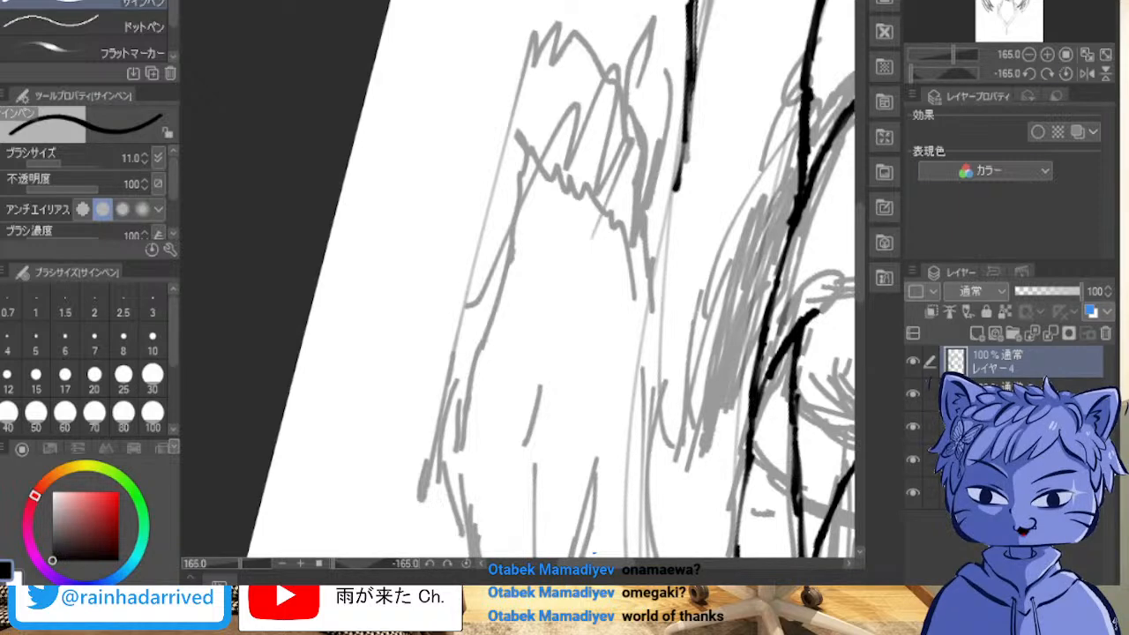
pyautogui.moveTo(530, 291); pyautogui.dragTo(347, 169)
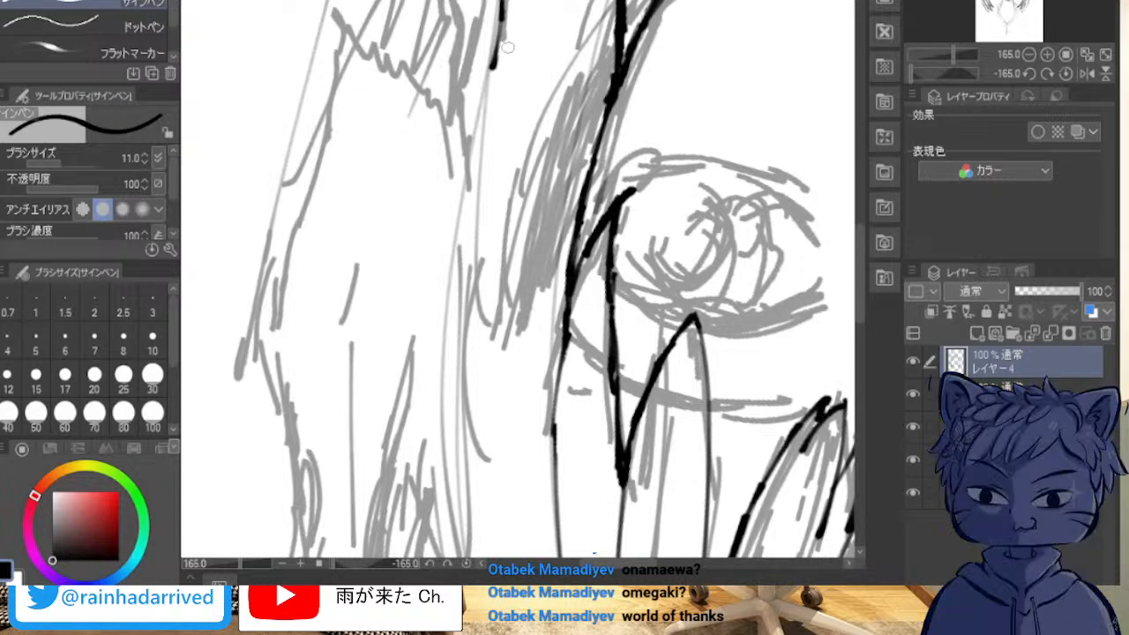
pyautogui.moveTo(502, 18); pyautogui.dragTo(469, 139)
pyautogui.moveTo(492, 76); pyautogui.dragTo(465, 186)
pyautogui.moveTo(480, 107); pyautogui.dragTo(462, 259)
pyautogui.moveTo(473, 138); pyautogui.dragTo(463, 304)
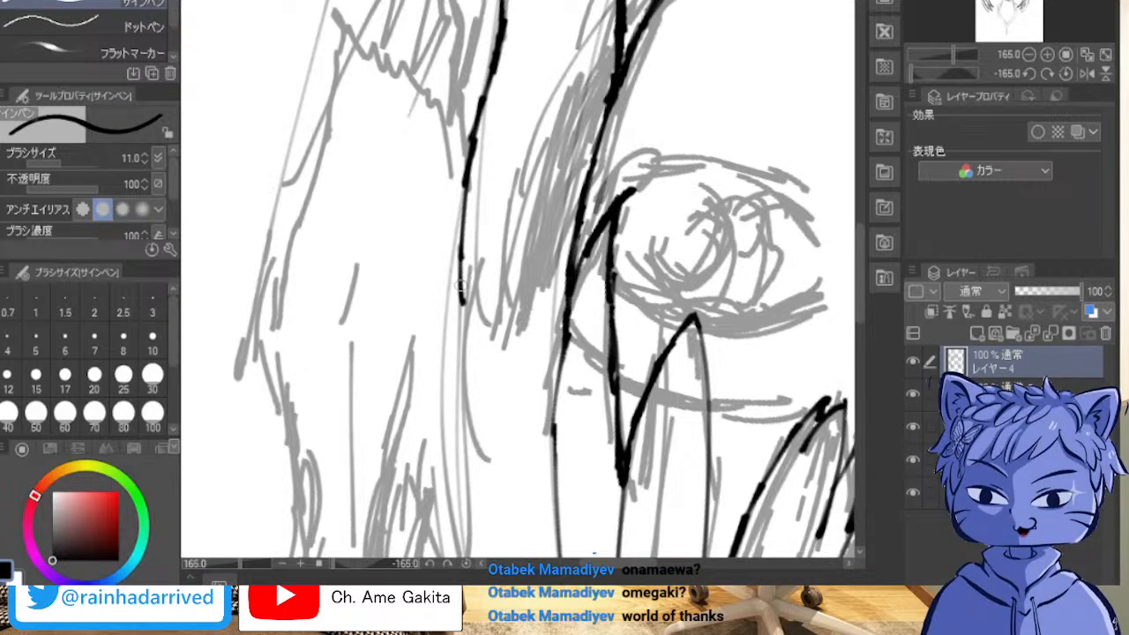
# Step: Continue the outermost lock's line in a smooth bend toward the crown, thickening it with overlapping strokes
pyautogui.moveTo(463, 198); pyautogui.dragTo(457, 323)
pyautogui.moveTo(468, 154); pyautogui.dragTo(455, 296)
pyautogui.moveTo(474, 124); pyautogui.dragTo(459, 226)
pyautogui.moveTo(496, 76); pyautogui.dragTo(481, 107)
pyautogui.moveTo(466, 159); pyautogui.dragTo(455, 263)
pyautogui.moveTo(453, 211); pyautogui.dragTo(455, 348)
pyautogui.moveTo(455, 291); pyautogui.dragTo(466, 378)
pyautogui.moveTo(459, 168); pyautogui.dragTo(454, 287)
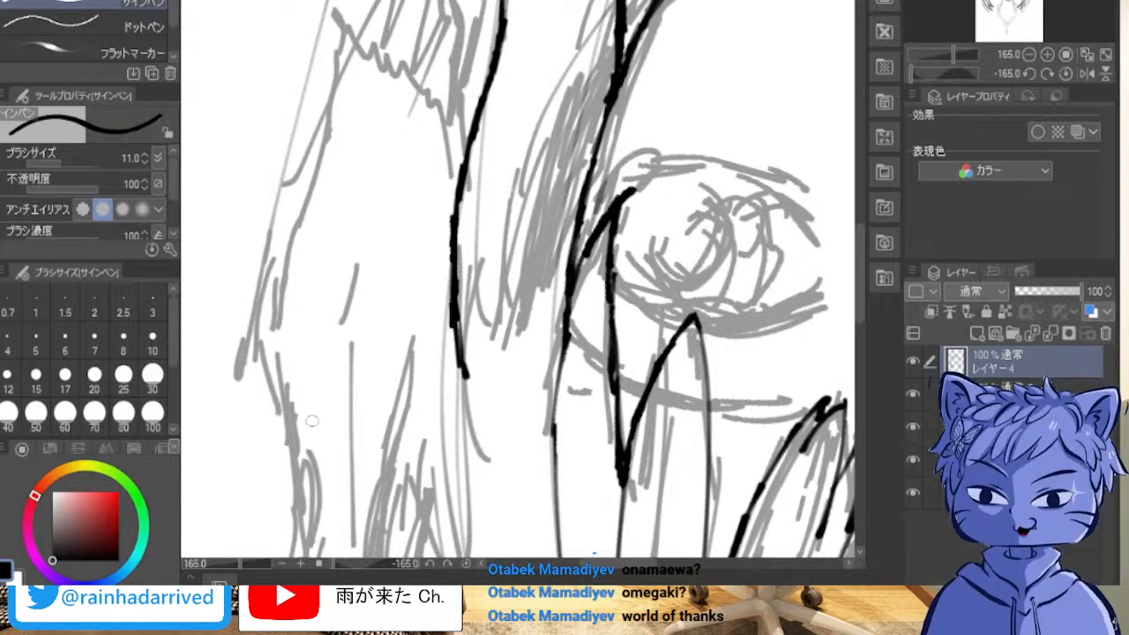
# Step: Extend the upper end of the outermost lock's line toward the crown beside the pigtail and thicken it
pyautogui.hotkey('shift', '6')
pyautogui.hotkey('shift', '6')
pyautogui.hotkey('shift', '6')
pyautogui.hotkey('shift', '6')
pyautogui.hotkey('shift', '6')
pyautogui.hotkey('shift', '6')
pyautogui.hotkey('shift', '6')
pyautogui.hotkey('shift', '6')
pyautogui.hotkey('shift', '6')
pyautogui.hotkey('shift', '6')
pyautogui.hotkey('shift', '6')
pyautogui.hotkey('shift', '6')
pyautogui.hotkey('shift', '6')
pyautogui.hotkey('shift', '6')
pyautogui.hotkey('shift', '6')
pyautogui.hotkey('shift', '6')
pyautogui.hotkey('shift', '6')
pyautogui.hotkey('shift', '6')
pyautogui.hotkey('shift', '6')
pyautogui.hotkey('shift', '6')
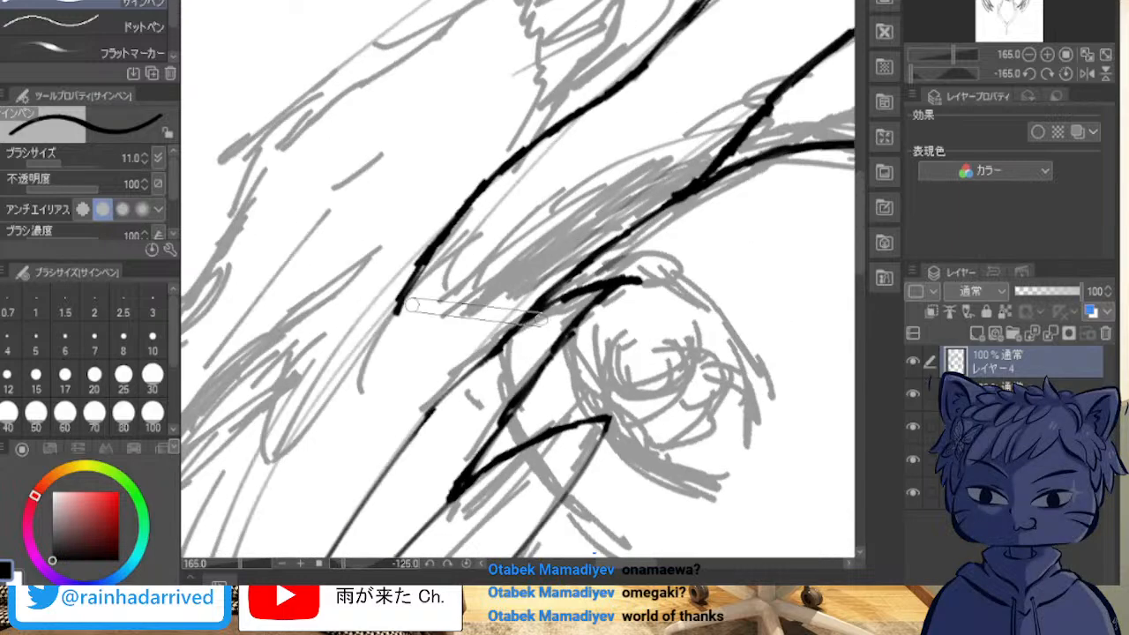
pyautogui.hotkey('shift', '6')
pyautogui.hotkey('shift', '6')
pyautogui.hotkey('shift', '6')
pyautogui.hotkey('shift', '6')
pyautogui.hotkey('shift', '6')
pyautogui.hotkey('shift', '6')
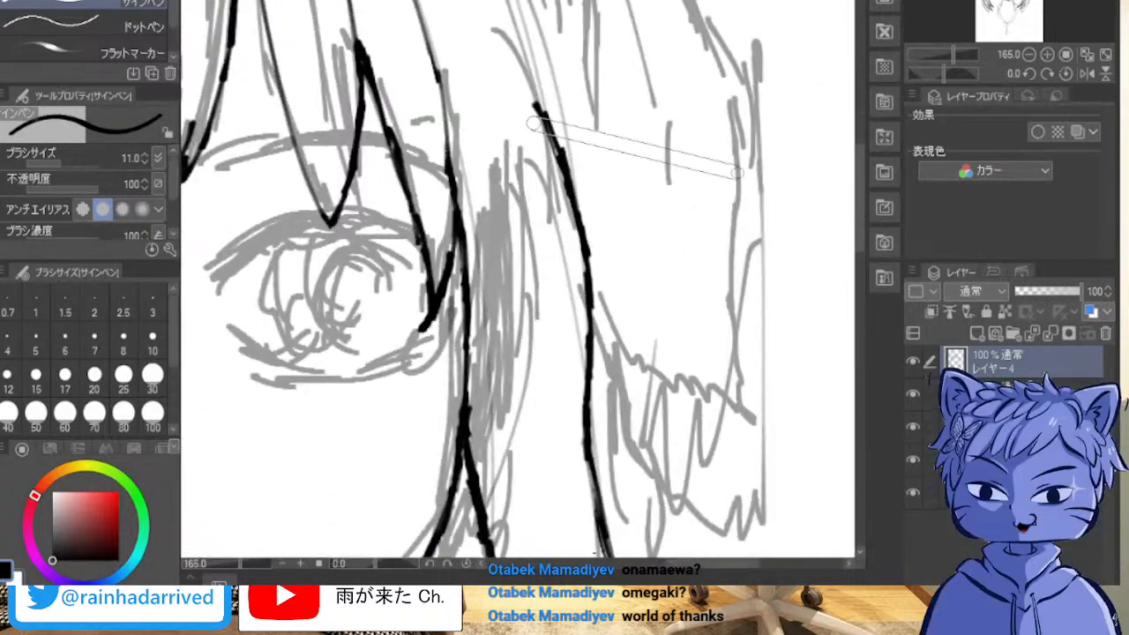
pyautogui.moveTo(353, 291); pyautogui.dragTo(722, 258)
pyautogui.scroll(-3, 688, 88)
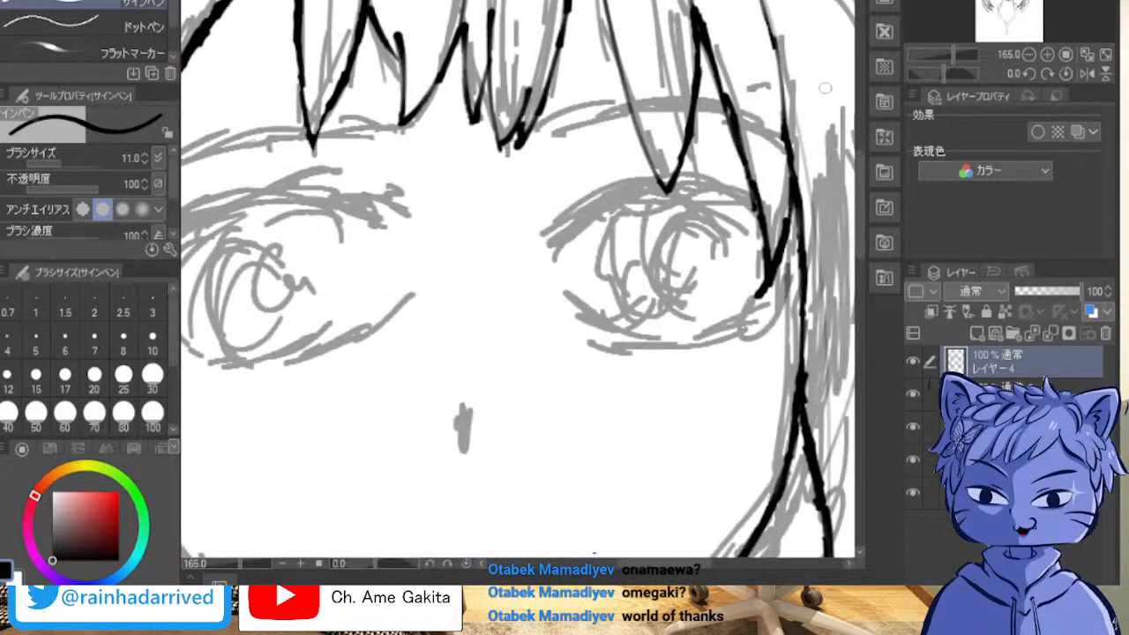
pyautogui.scroll(-4, 744, 60)
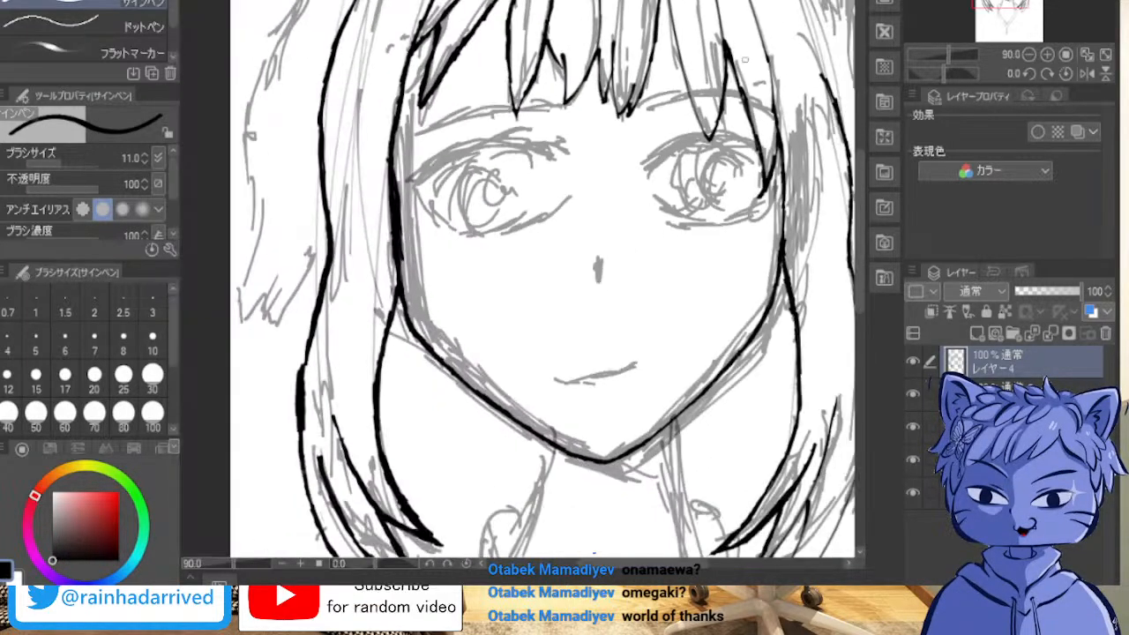
pyautogui.moveTo(744, 61); pyautogui.dragTo(636, 142)
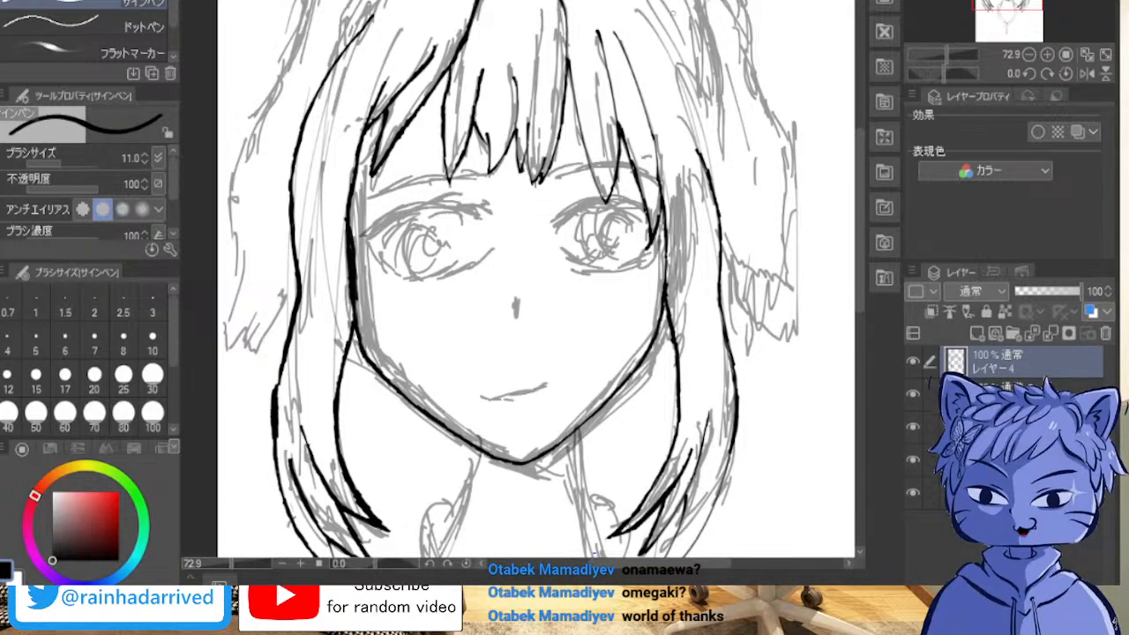
pyautogui.moveTo(649, 32); pyautogui.dragTo(709, 173)
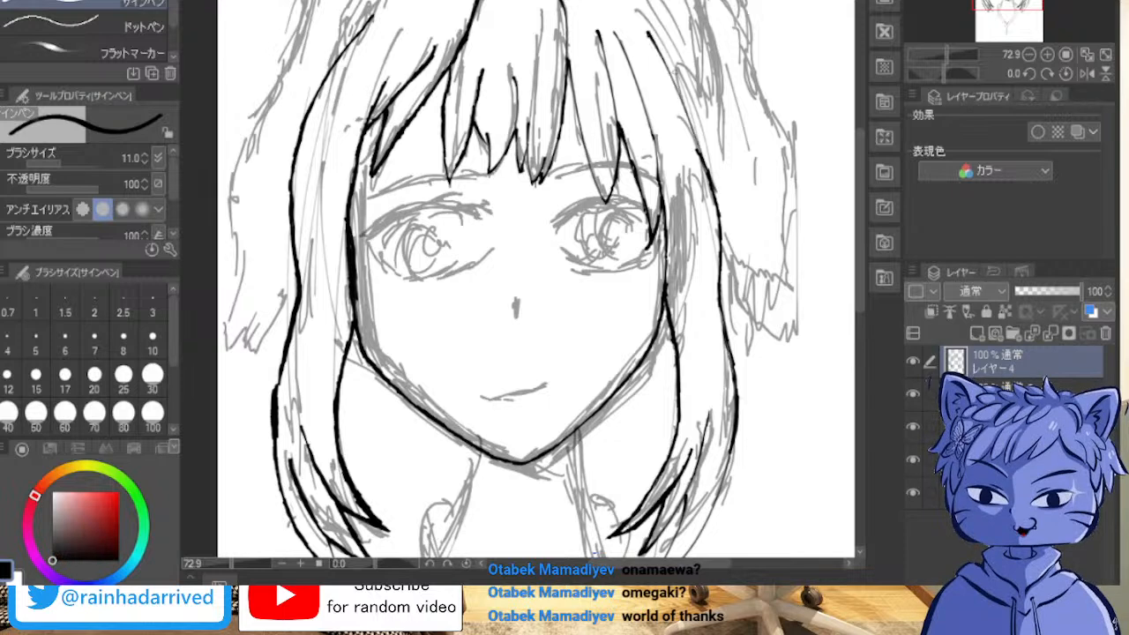
pyautogui.moveTo(641, 17)
pyautogui.mouseDown()
pyautogui.moveTo(692, 139)
pyautogui.moveTo(661, 49)
pyautogui.moveTo(695, 119)
pyautogui.moveTo(717, 196)
pyautogui.mouseUp()
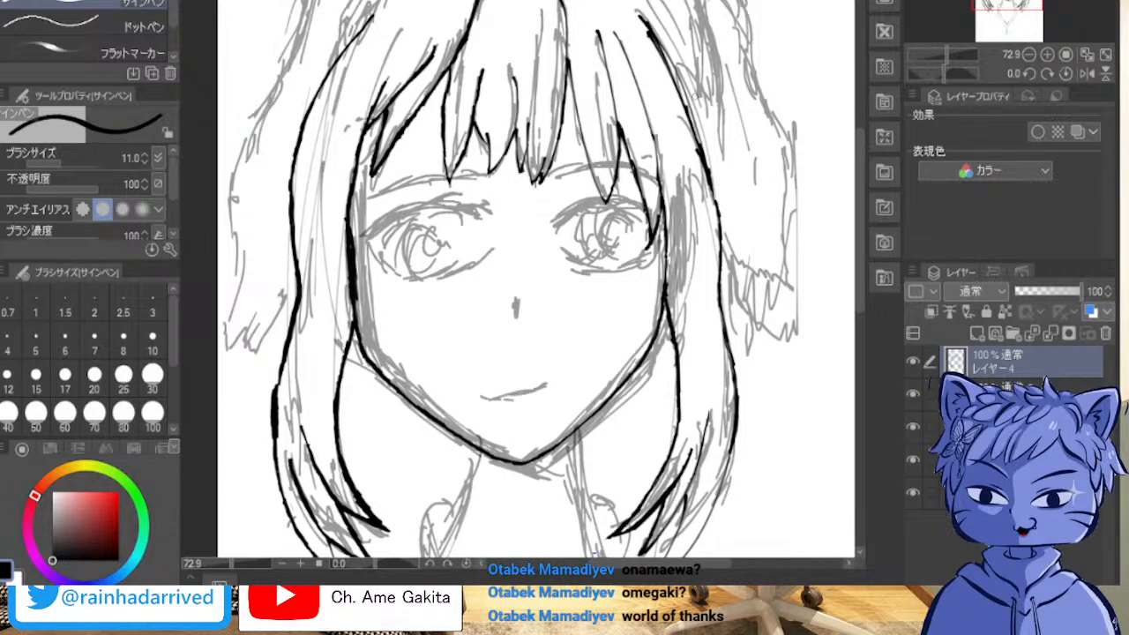
# Step: Try to extend the opposite outer lock's line up along the sketched crown, and undo the strokes
pyautogui.scroll(4, 848, 220)
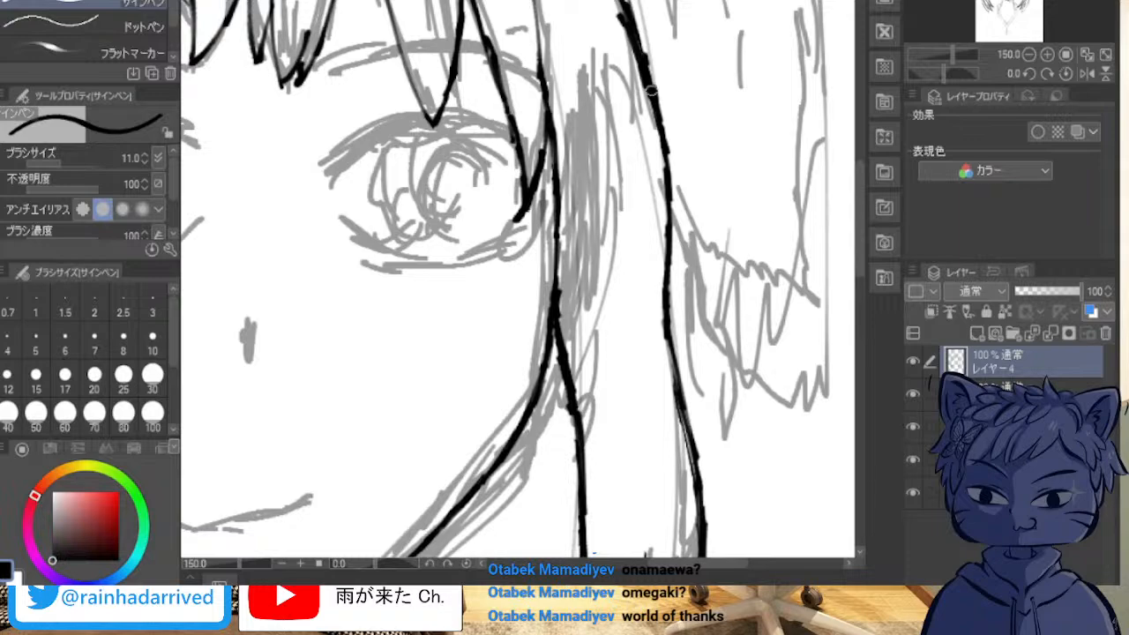
pyautogui.scroll(-4, 323, 94)
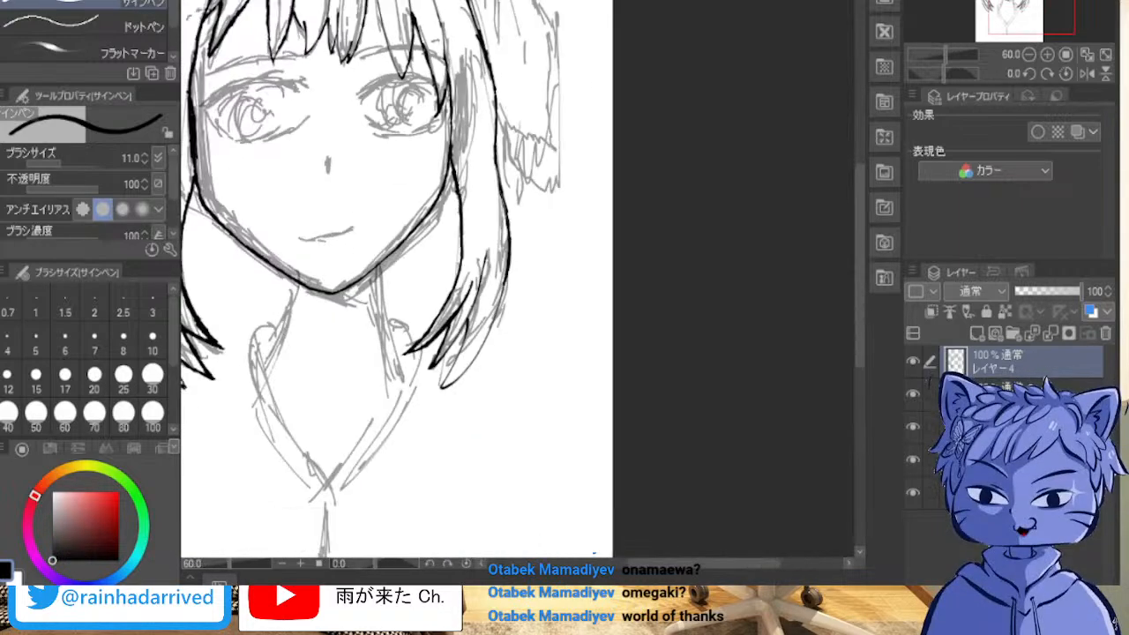
pyautogui.moveTo(335, 212); pyautogui.dragTo(500, 414)
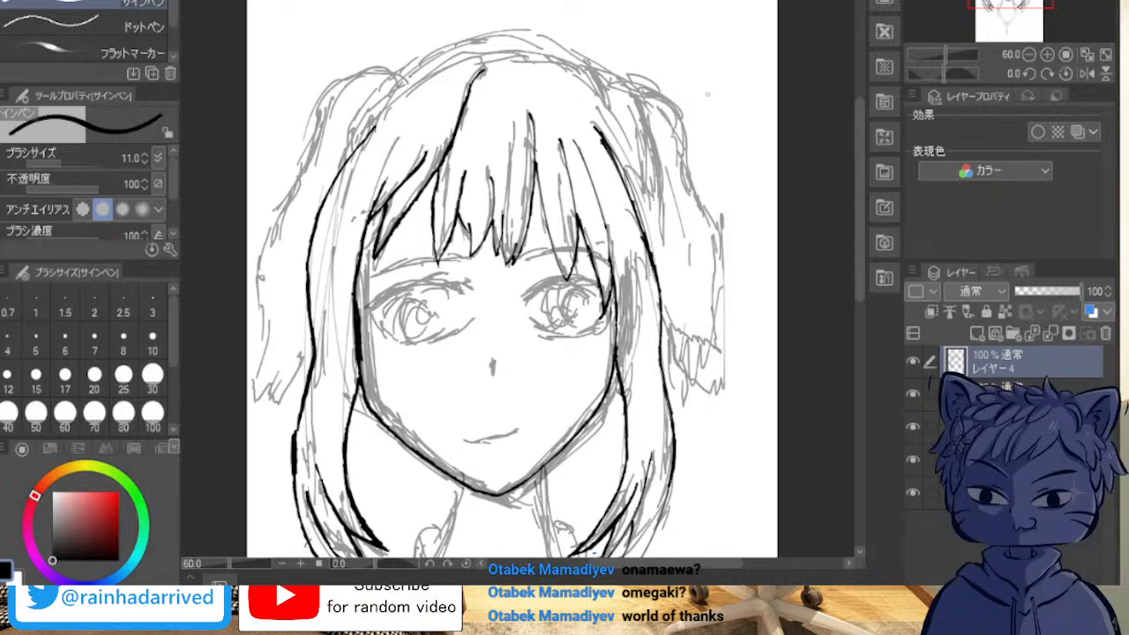
pyautogui.moveTo(485, 245)
pyautogui.mouseDown()
pyautogui.moveTo(540, 197)
pyautogui.moveTo(574, 214)
pyautogui.mouseUp()
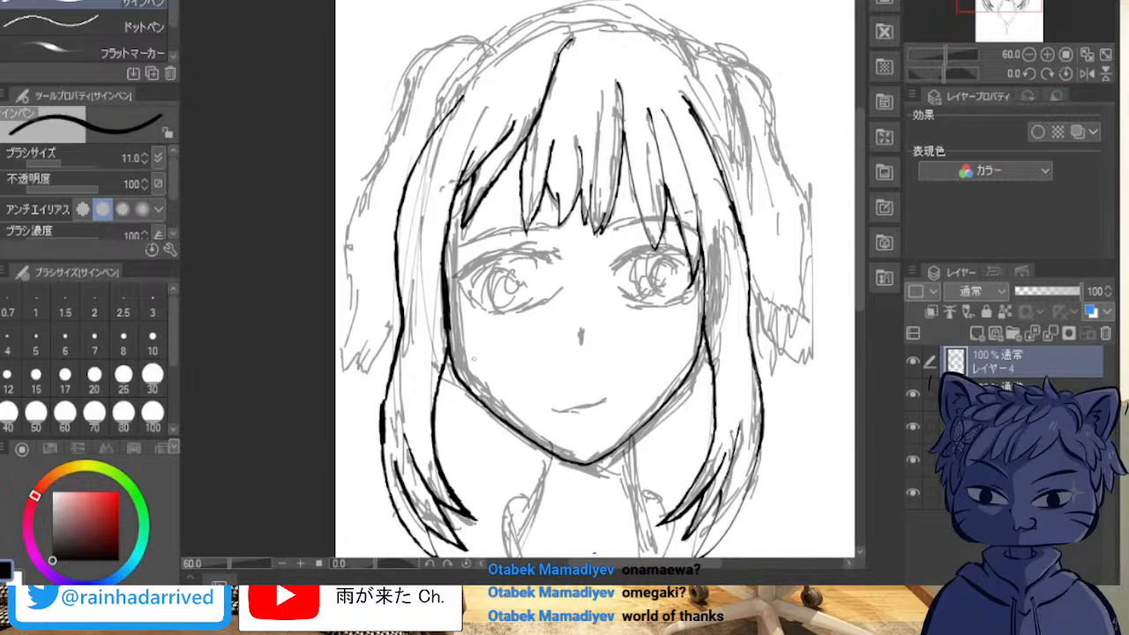
pyautogui.moveTo(453, 111)
pyautogui.mouseDown()
pyautogui.moveTo(438, 129)
pyautogui.moveTo(481, 53)
pyautogui.moveTo(521, 28)
pyautogui.moveTo(514, 43)
pyautogui.mouseUp()
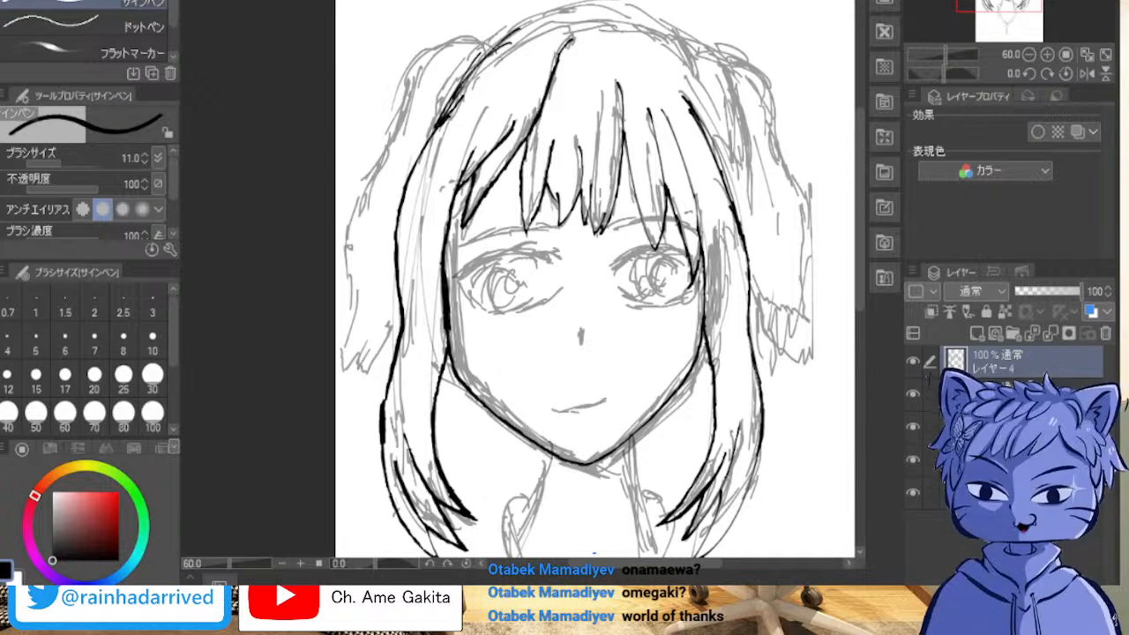
pyautogui.hotkey('ctrl', 'z')
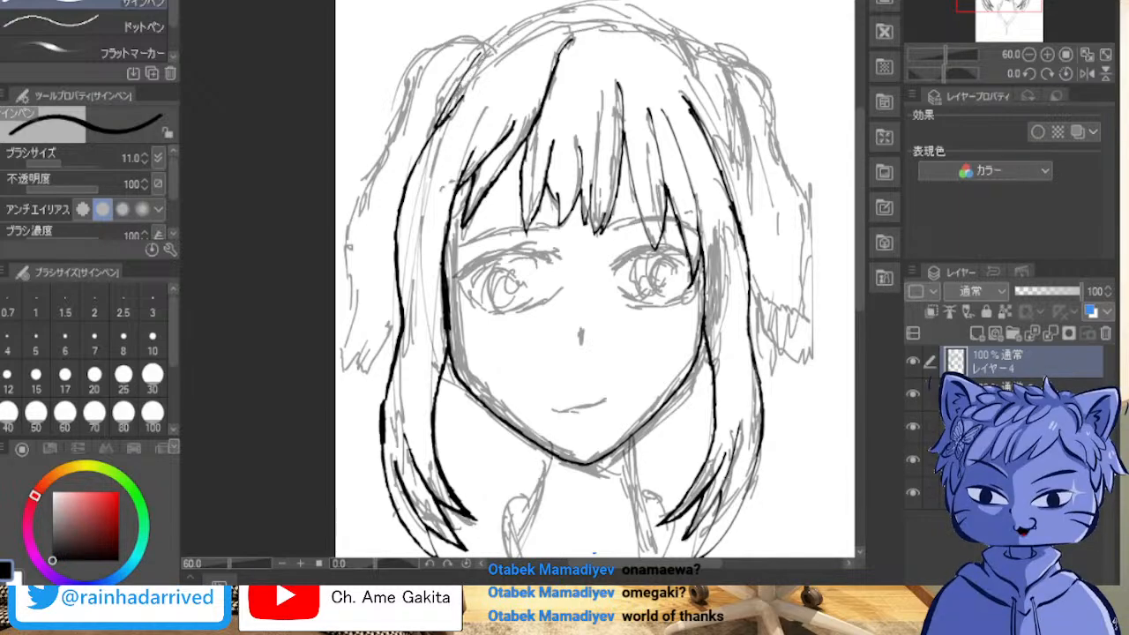
pyautogui.hotkey('ctrl', 'z')
# Step: Ink the crown's outer curve along the sketch from one pigtail base to the other, joining it to the outer lock's line
pyautogui.press('^')
pyautogui.press('^')
pyautogui.press('-')
pyautogui.press('-')
pyautogui.press('-')
pyautogui.press('-')
pyautogui.press('-')
pyautogui.press('-')
pyautogui.press('-')
pyautogui.press('-')
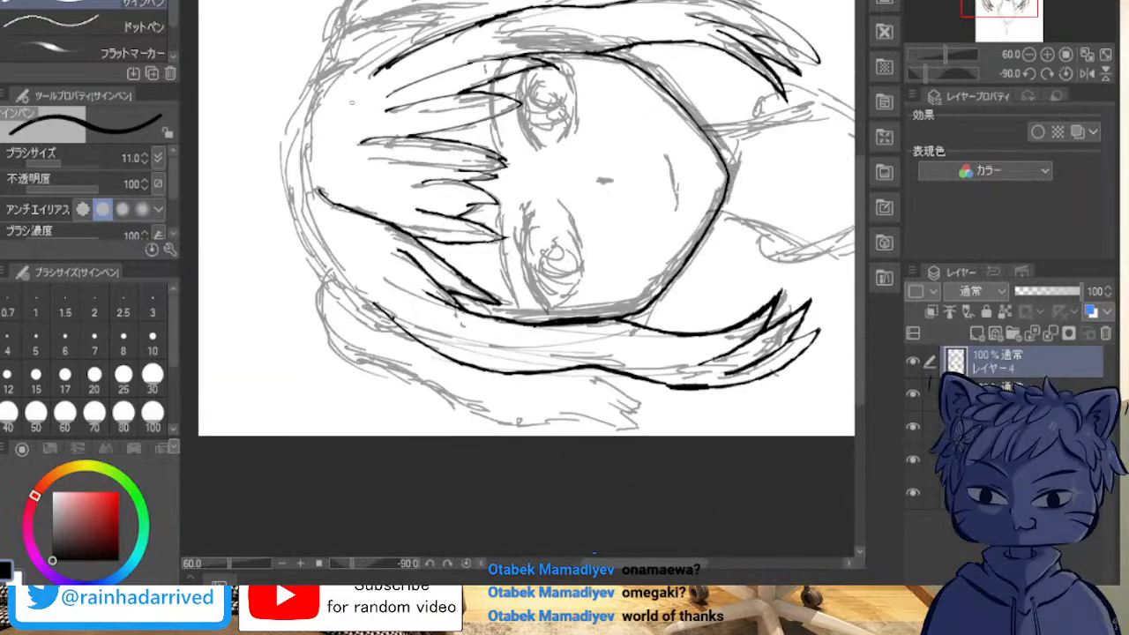
pyautogui.scroll(5, 289, 63)
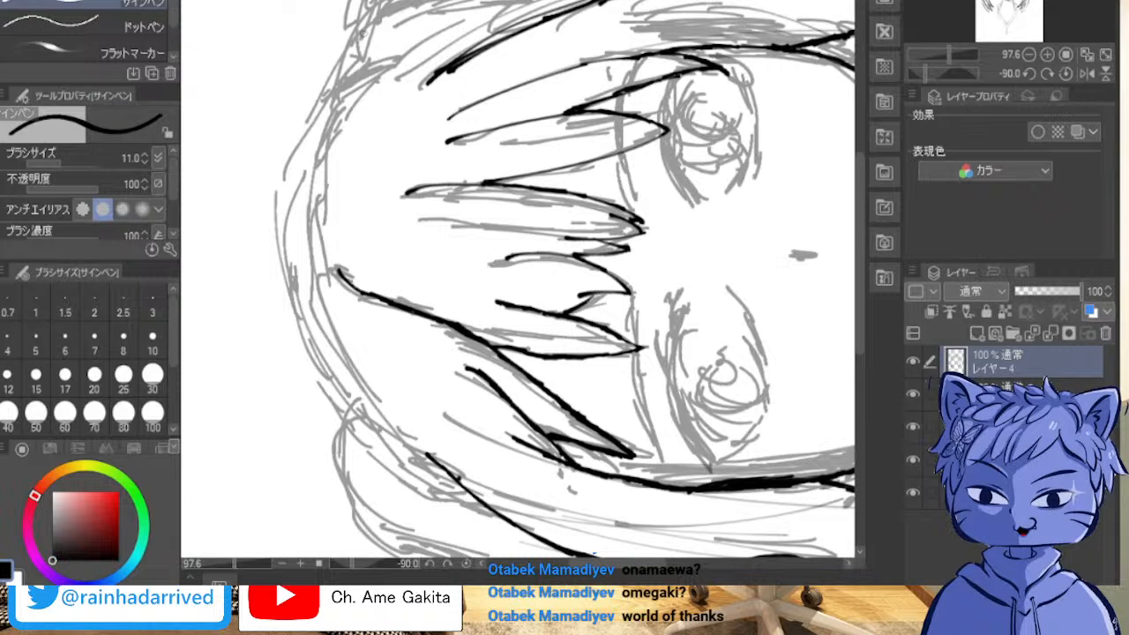
pyautogui.moveTo(369, 25)
pyautogui.mouseDown()
pyautogui.moveTo(309, 132)
pyautogui.moveTo(319, 110)
pyautogui.moveTo(297, 224)
pyautogui.mouseUp()
pyautogui.moveTo(311, 139)
pyautogui.mouseDown()
pyautogui.moveTo(296, 257)
pyautogui.moveTo(296, 241)
pyautogui.moveTo(321, 371)
pyautogui.moveTo(417, 469)
pyautogui.moveTo(406, 461)
pyautogui.moveTo(452, 489)
pyautogui.mouseUp()
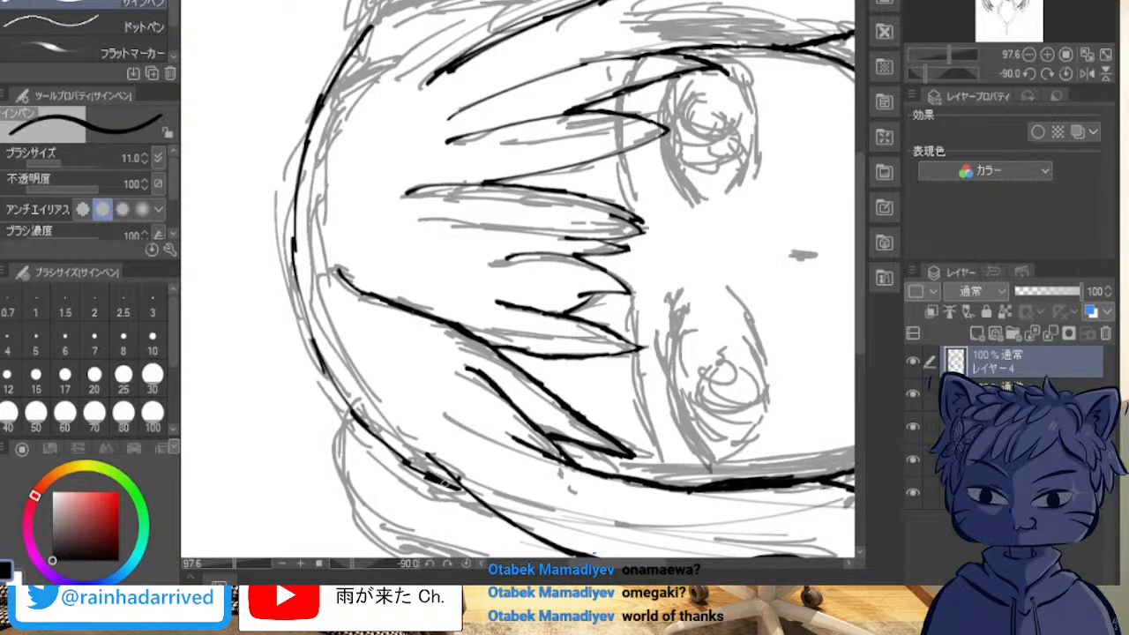
pyautogui.moveTo(401, 450); pyautogui.dragTo(442, 478)
pyautogui.moveTo(376, 432); pyautogui.dragTo(441, 464)
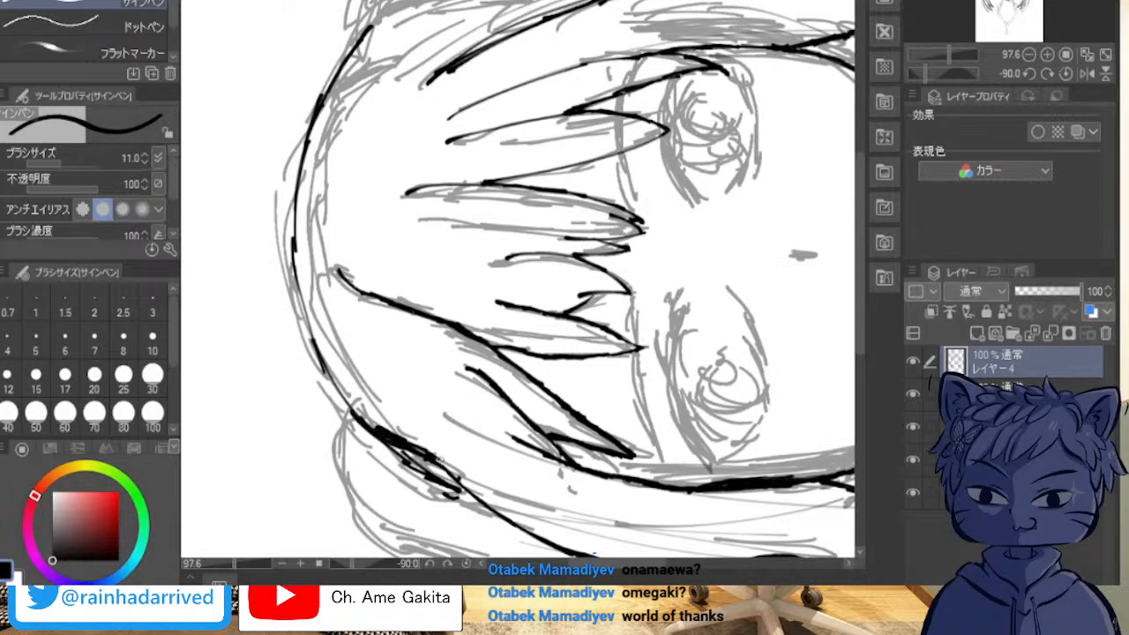
# Step: Thicken the whole crown outline with overlapping strokes along the sketched curve
pyautogui.moveTo(347, 390)
pyautogui.mouseDown()
pyautogui.moveTo(388, 429)
pyautogui.moveTo(362, 414)
pyautogui.mouseUp()
pyautogui.moveTo(328, 373); pyautogui.dragTo(365, 428)
pyautogui.moveTo(337, 387)
pyautogui.mouseDown()
pyautogui.moveTo(302, 329)
pyautogui.moveTo(295, 272)
pyautogui.mouseUp()
pyautogui.moveTo(379, 28)
pyautogui.mouseDown()
pyautogui.moveTo(340, 59)
pyautogui.moveTo(321, 95)
pyautogui.mouseUp()
pyautogui.moveTo(340, 53)
pyautogui.mouseDown()
pyautogui.moveTo(298, 156)
pyautogui.moveTo(284, 247)
pyautogui.mouseUp()
pyautogui.moveTo(295, 182)
pyautogui.mouseDown()
pyautogui.moveTo(292, 237)
pyautogui.moveTo(294, 166)
pyautogui.moveTo(304, 332)
pyautogui.mouseUp()
pyautogui.moveTo(295, 225); pyautogui.dragTo(290, 310)
pyautogui.moveTo(310, 141); pyautogui.dragTo(298, 189)
pyautogui.moveTo(311, 129); pyautogui.dragTo(329, 98)
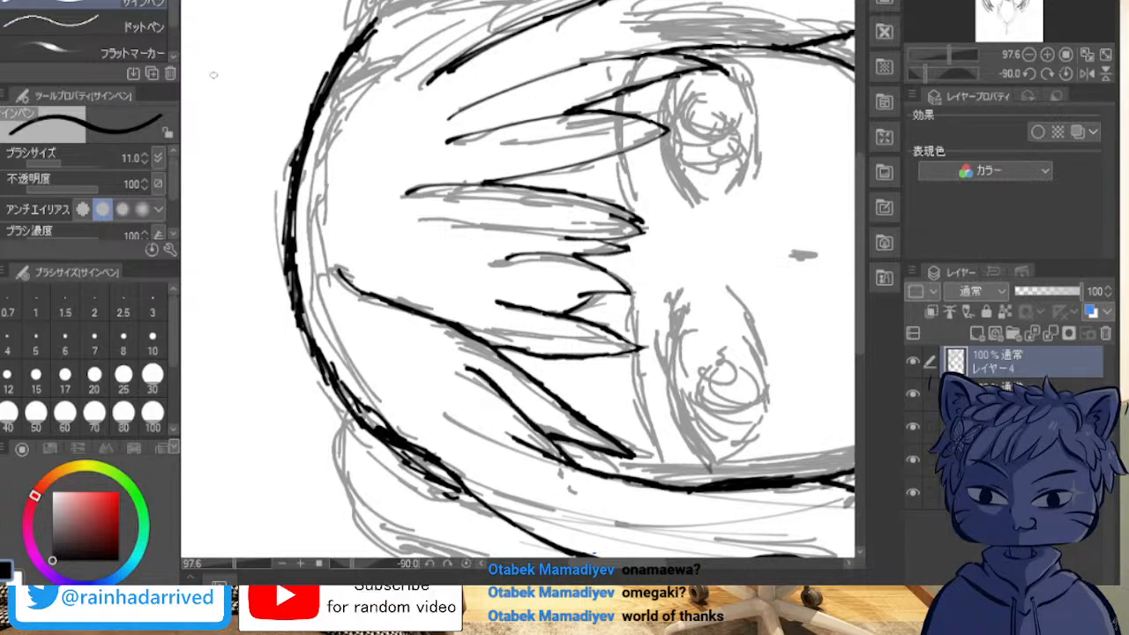
# Step: Fill the white gaps between the overlapping strokes of the crown outline to make it solid
pyautogui.scroll(3, 306, 209)
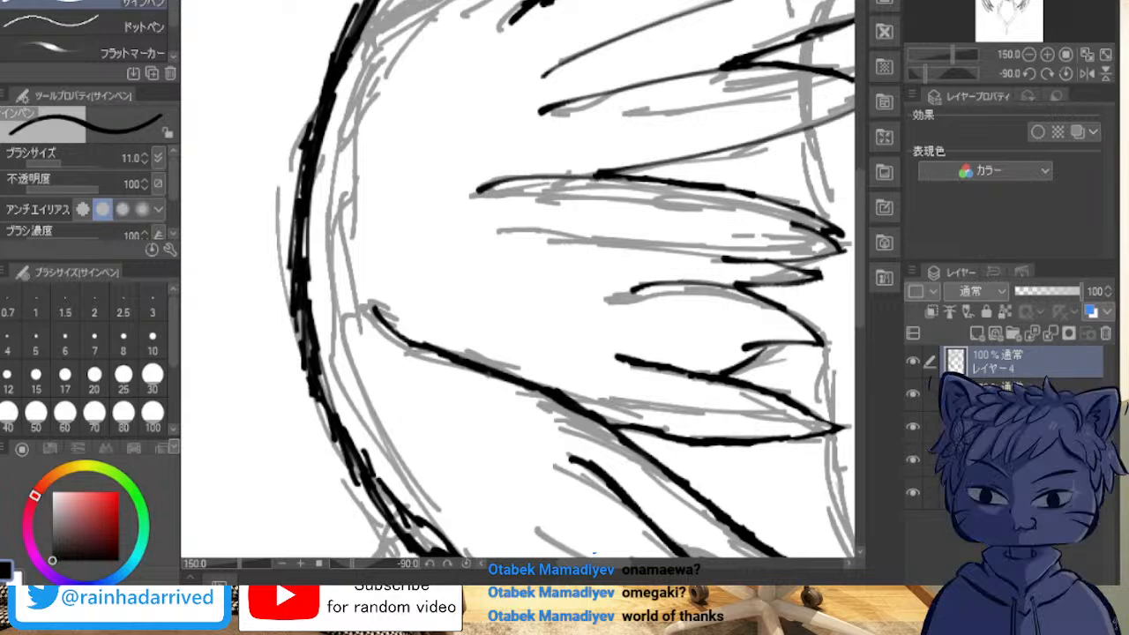
pyautogui.moveTo(362, 4)
pyautogui.mouseDown()
pyautogui.moveTo(296, 196)
pyautogui.moveTo(311, 132)
pyautogui.moveTo(294, 282)
pyautogui.moveTo(299, 214)
pyautogui.moveTo(306, 372)
pyautogui.moveTo(295, 312)
pyautogui.moveTo(311, 350)
pyautogui.mouseUp()
pyautogui.moveTo(357, 464); pyautogui.dragTo(423, 549)
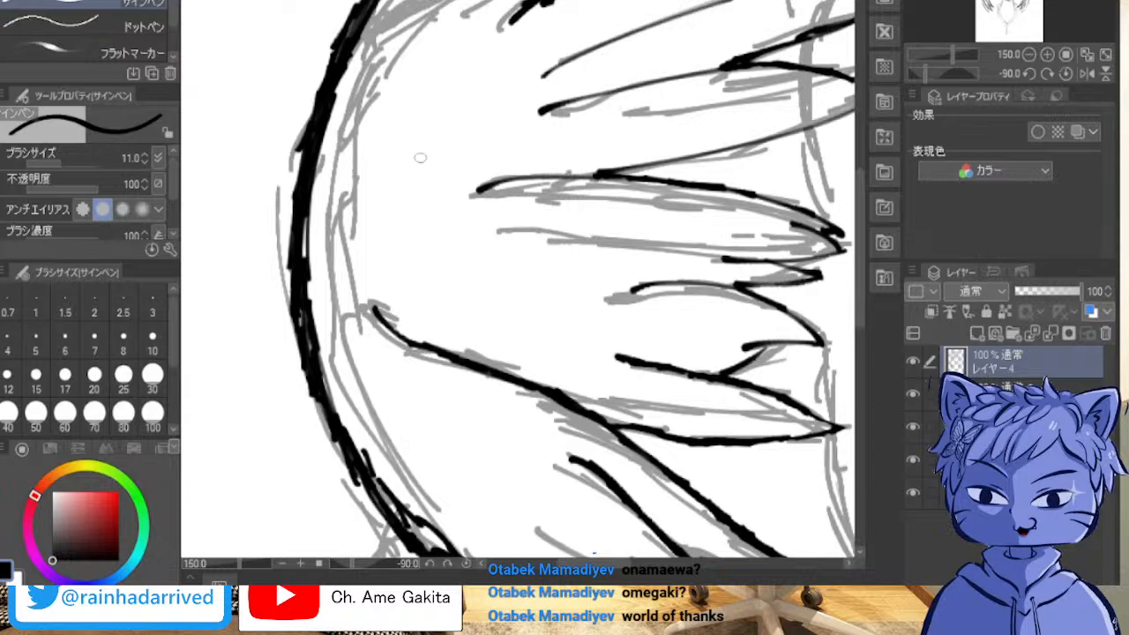
pyautogui.scroll(-2, 304, 51)
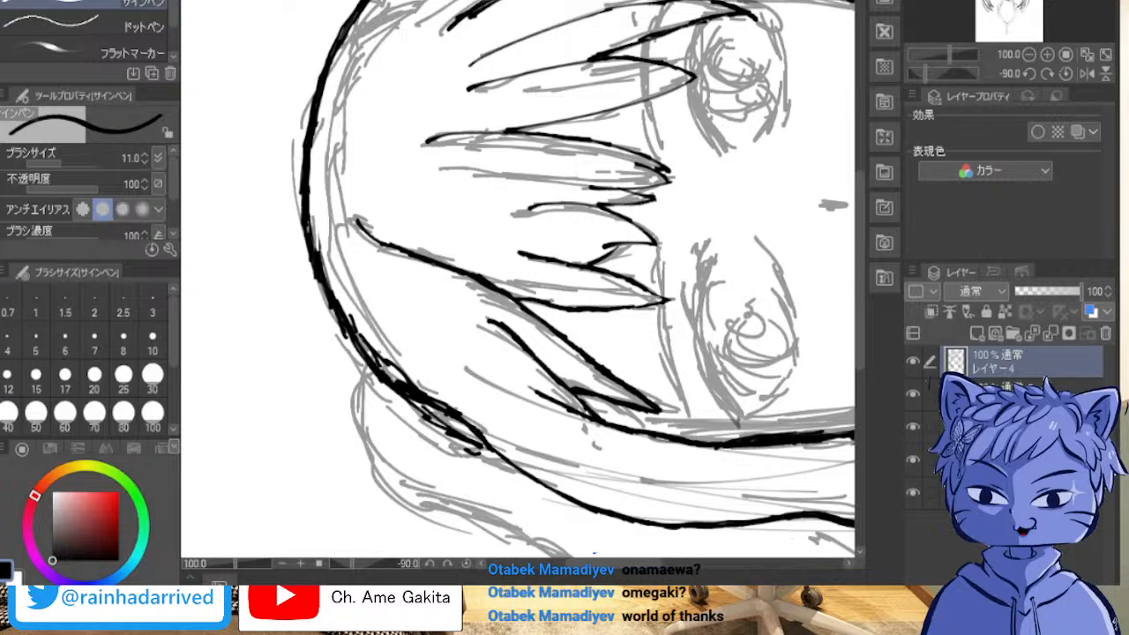
# Step: Trim the bumps on the crown outline above the pigtail base and redraw that section as a smooth curve
pyautogui.scroll(2, 239, 247)
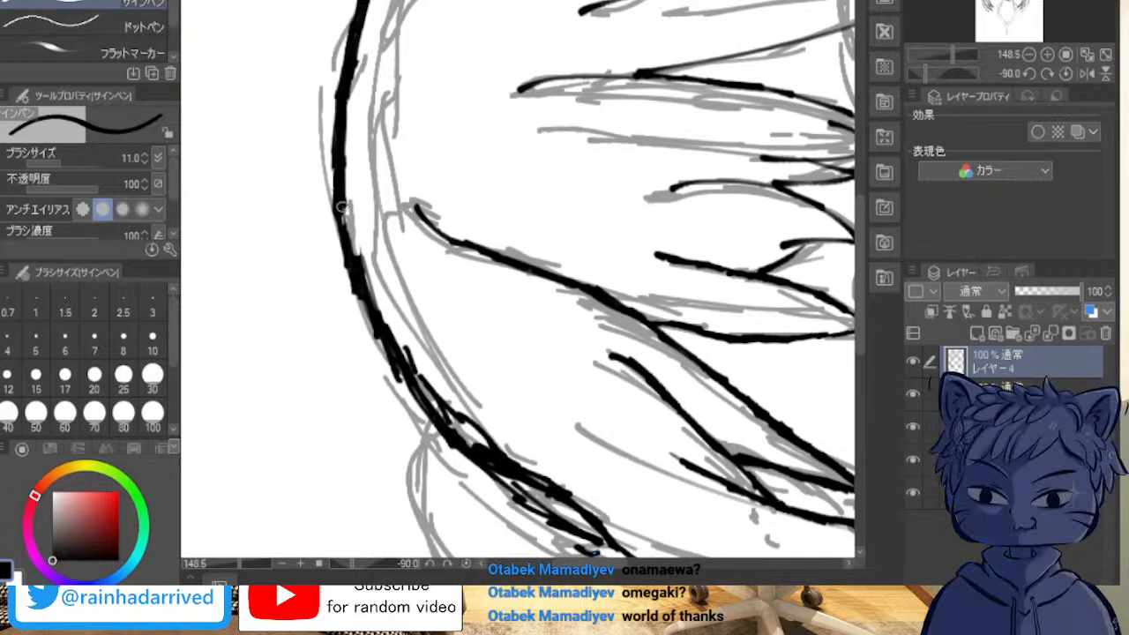
pyautogui.moveTo(343, 205); pyautogui.dragTo(362, 285)
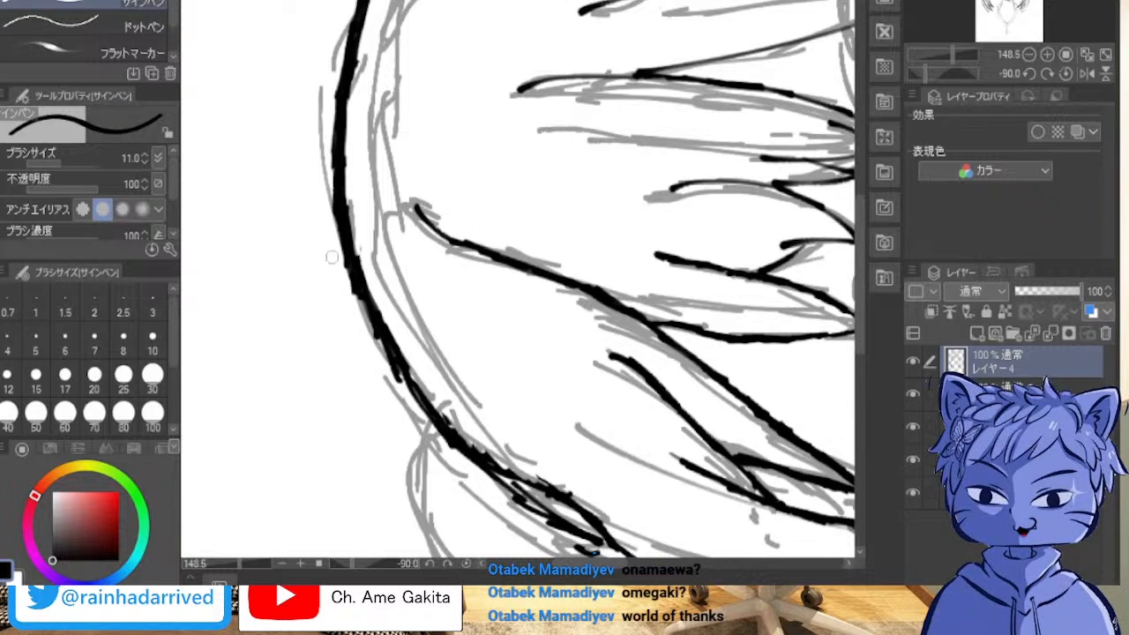
pyautogui.moveTo(340, 262); pyautogui.dragTo(348, 289)
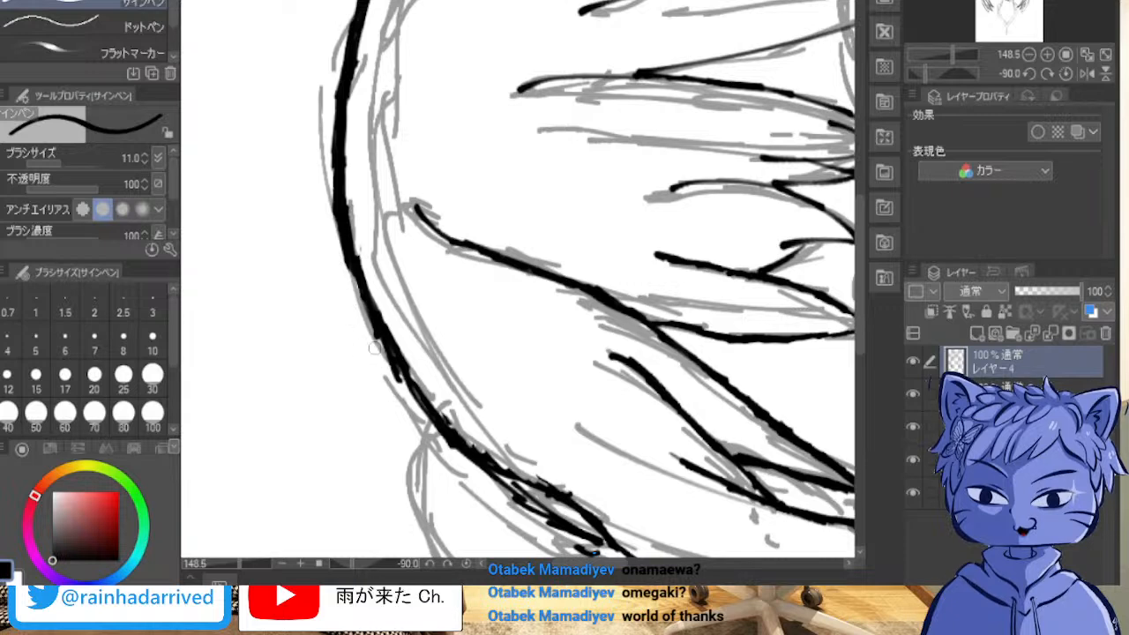
pyautogui.moveTo(403, 399); pyautogui.dragTo(349, 267)
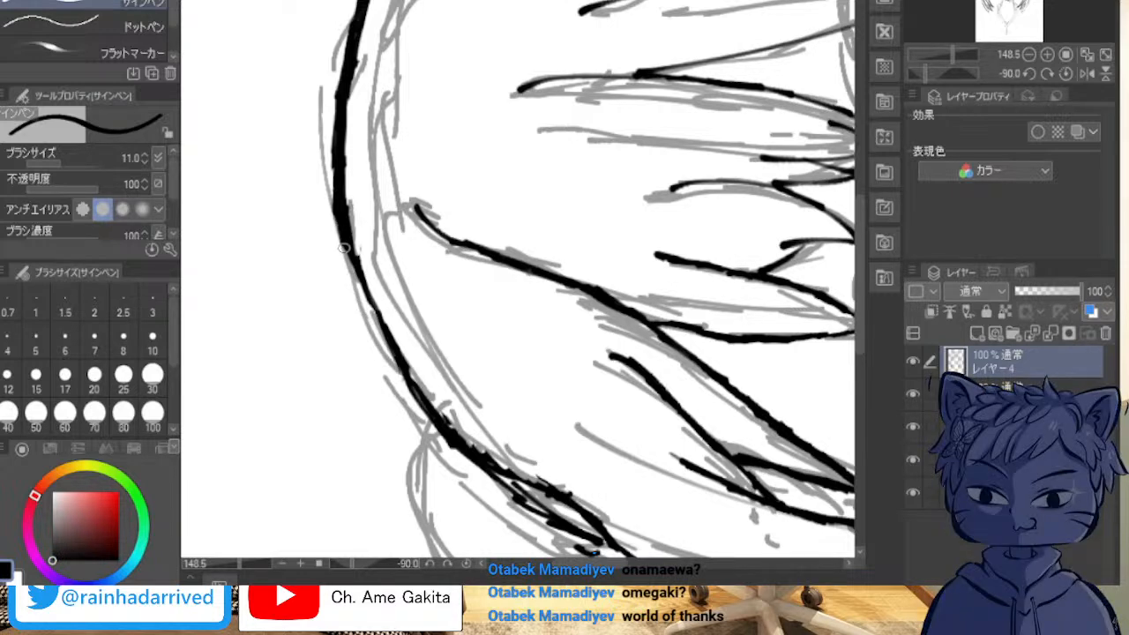
pyautogui.moveTo(349, 256); pyautogui.dragTo(382, 332)
pyautogui.moveTo(367, 293); pyautogui.dragTo(420, 403)
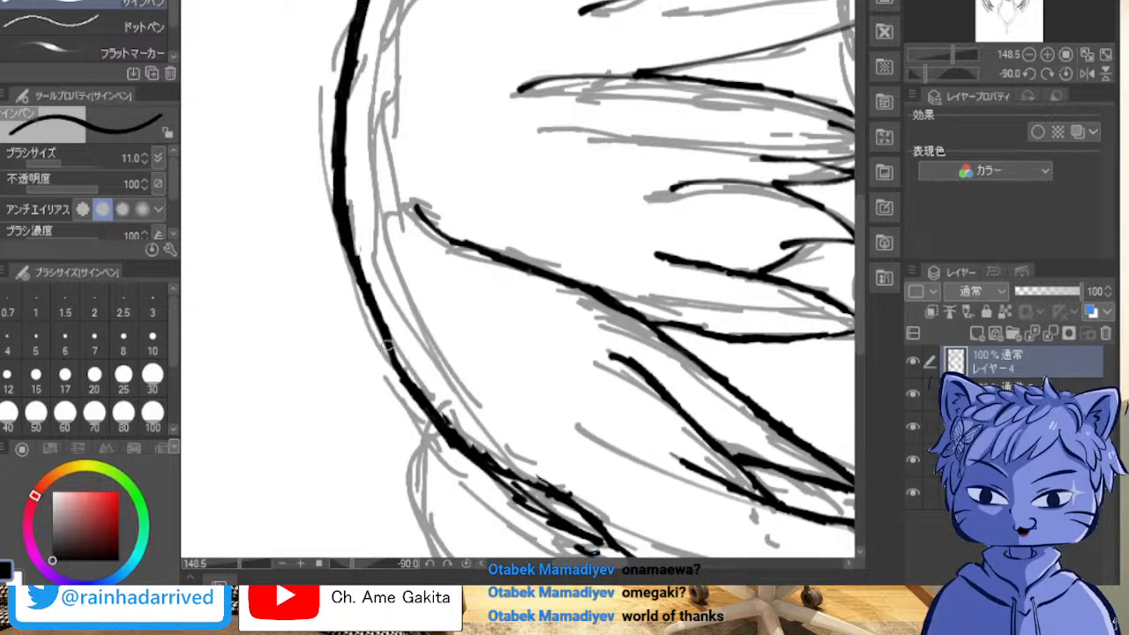
pyautogui.moveTo(393, 344)
pyautogui.mouseDown()
pyautogui.moveTo(424, 404)
pyautogui.moveTo(481, 471)
pyautogui.mouseUp()
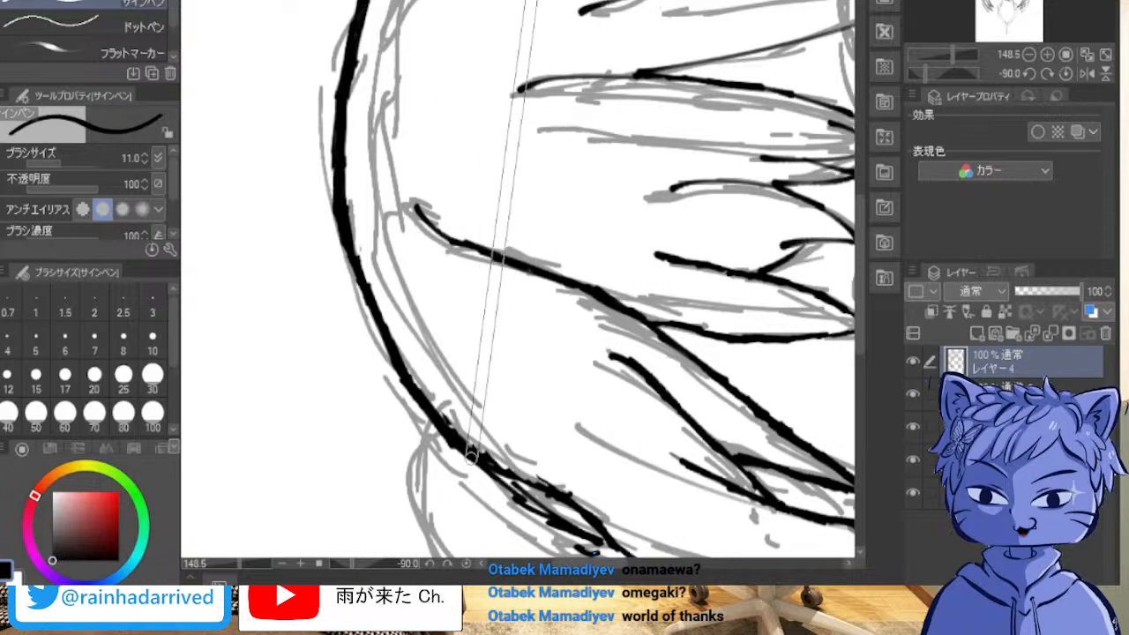
# Step: Erase the stray strokes where the crown outline meets the outer lock, leaving one continuous line
pyautogui.scroll(2, 553, 380)
pyautogui.scroll(1, 553, 379)
pyautogui.moveTo(741, 380); pyautogui.dragTo(220, 265)
pyautogui.moveTo(547, 494); pyautogui.dragTo(552, 97)
pyautogui.moveTo(750, 583)
pyautogui.mouseDown()
pyautogui.moveTo(229, 375)
pyautogui.moveTo(579, 4)
pyautogui.moveTo(612, 611)
pyautogui.moveTo(429, 295)
pyautogui.mouseUp()
pyautogui.moveTo(291, 530)
pyautogui.mouseDown()
pyautogui.moveTo(318, 106)
pyautogui.moveTo(692, 132)
pyautogui.moveTo(673, 325)
pyautogui.moveTo(598, 570)
pyautogui.mouseUp()
pyautogui.moveTo(547, 441); pyautogui.dragTo(578, 103)
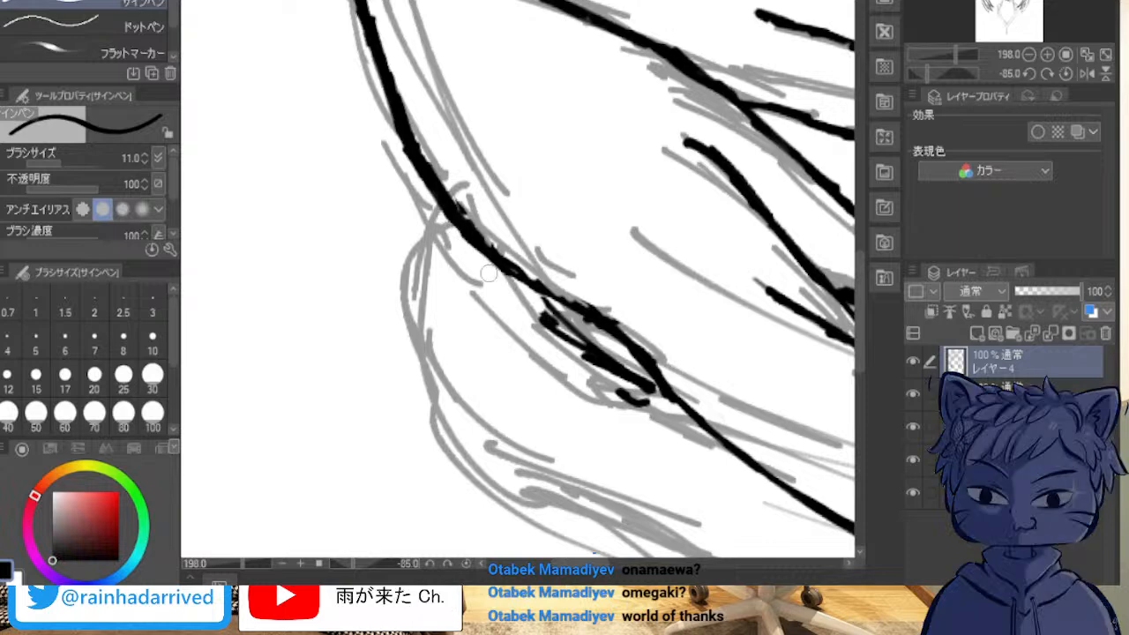
pyautogui.moveTo(544, 313)
pyautogui.mouseDown()
pyautogui.moveTo(568, 339)
pyautogui.moveTo(542, 325)
pyautogui.moveTo(601, 365)
pyautogui.moveTo(577, 333)
pyautogui.moveTo(644, 389)
pyautogui.moveTo(637, 375)
pyautogui.moveTo(652, 391)
pyautogui.moveTo(617, 391)
pyautogui.moveTo(651, 413)
pyautogui.mouseUp()
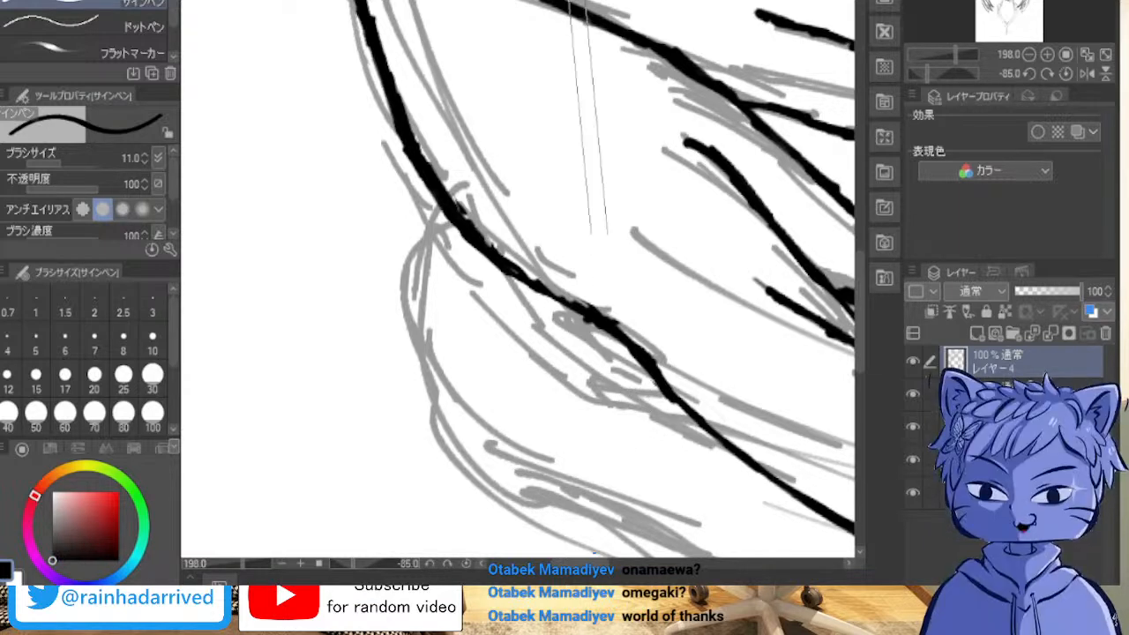
pyautogui.press('^')
pyautogui.press('^')
pyautogui.press('^')
pyautogui.press('^')
pyautogui.press('^')
pyautogui.press('^')
pyautogui.press('^')
pyautogui.press('^')
pyautogui.press('^')
pyautogui.press('^')
pyautogui.press('^')
pyautogui.press('^')
pyautogui.press('^')
pyautogui.press('^')
pyautogui.press('^')
pyautogui.press('^')
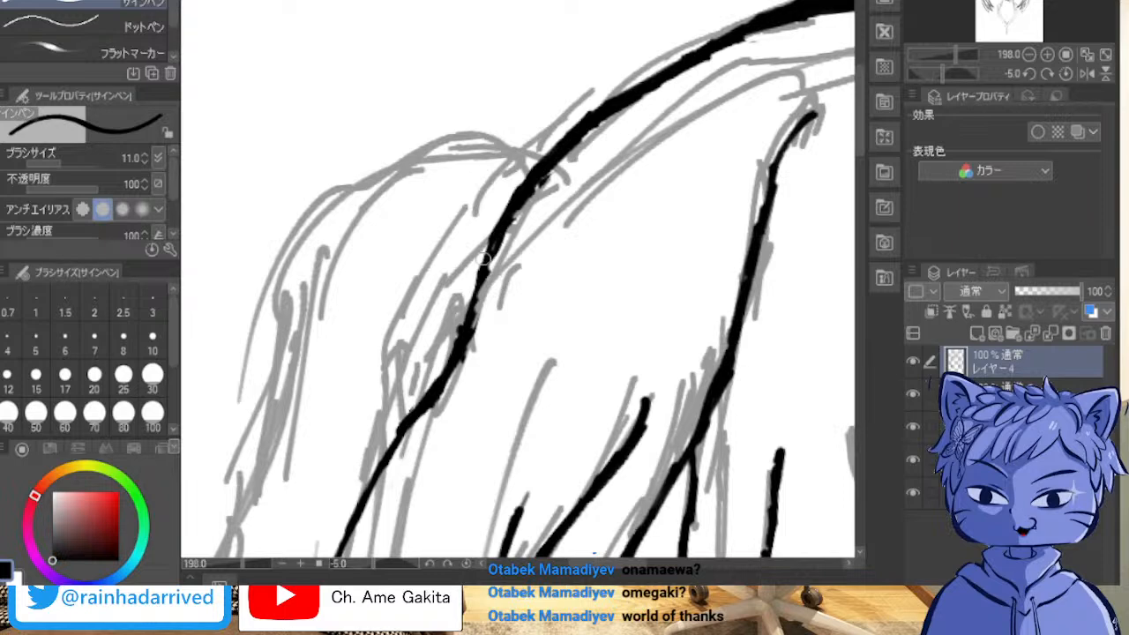
# Step: Thicken the crown outline above the outer lock, and extend its other end past the right pigtail base to the right side lock
pyautogui.moveTo(489, 249); pyautogui.dragTo(466, 329)
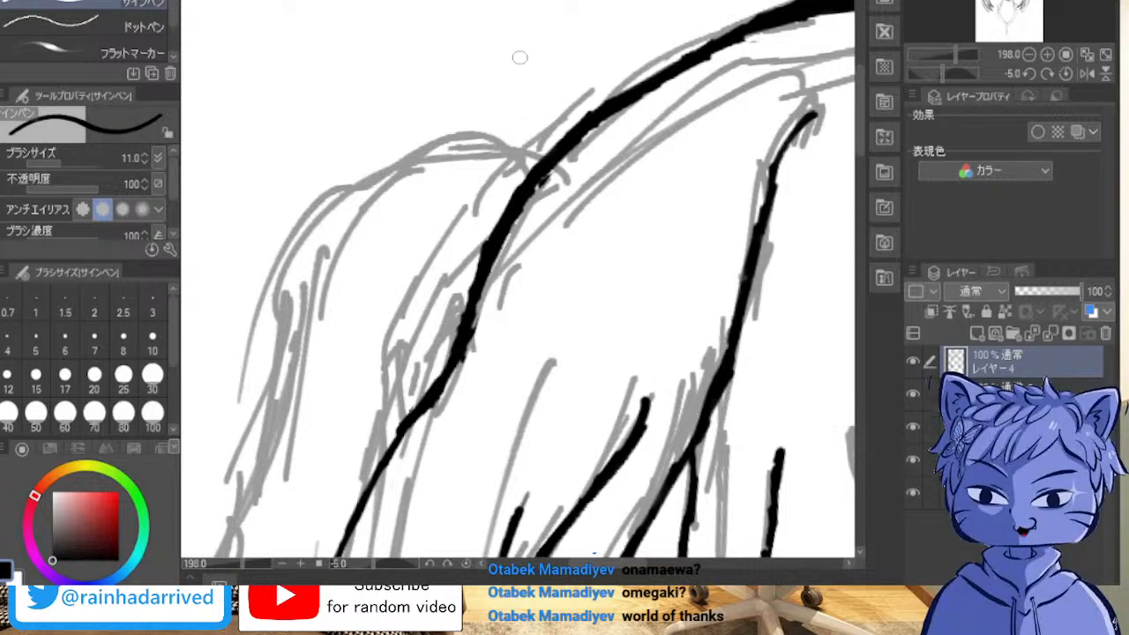
pyautogui.moveTo(662, 264)
pyautogui.mouseDown()
pyautogui.moveTo(757, 459)
pyautogui.moveTo(851, 366)
pyautogui.moveTo(203, 371)
pyautogui.mouseUp()
pyautogui.moveTo(706, 371); pyautogui.dragTo(366, 223)
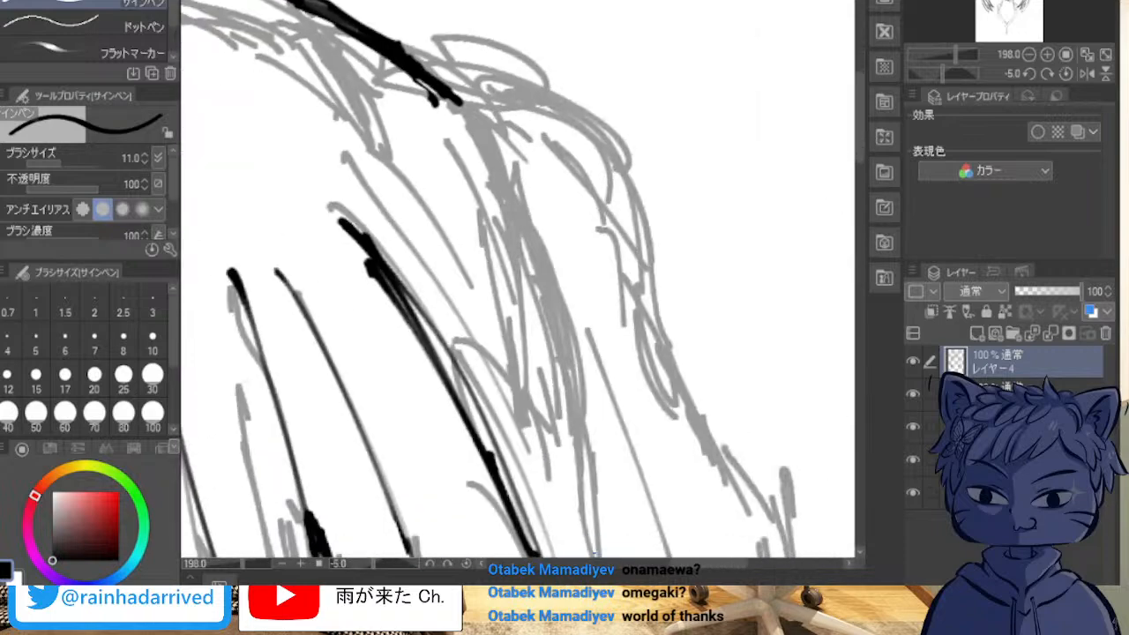
pyautogui.scroll(-10, 558, 61)
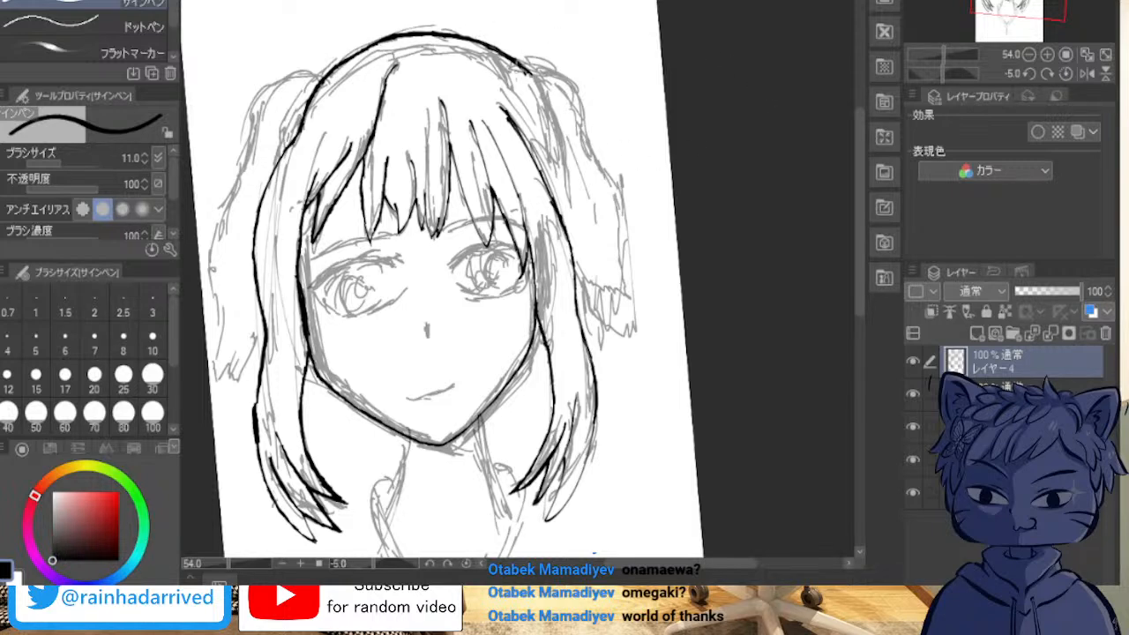
pyautogui.moveTo(527, 68); pyautogui.dragTo(579, 214)
pyautogui.moveTo(578, 159); pyautogui.dragTo(573, 259)
pyautogui.moveTo(549, 118); pyautogui.dragTo(574, 187)
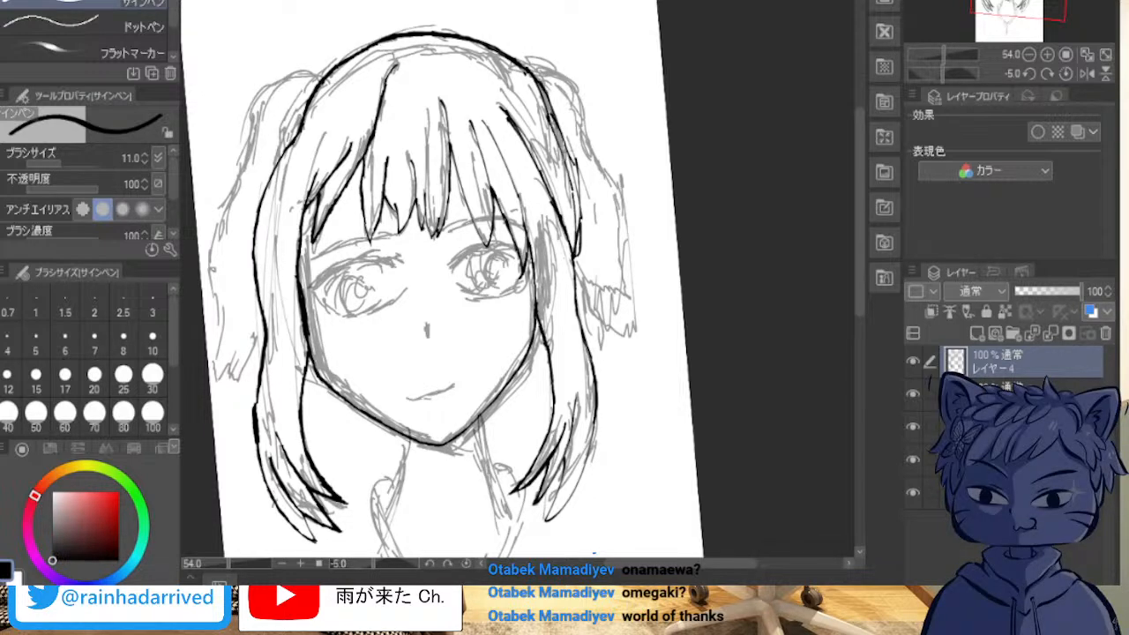
# Step: Thicken the new right-hand head outline with overlapping strokes down to where it meets the side lock
pyautogui.moveTo(548, 99); pyautogui.dragTo(578, 198)
pyautogui.moveTo(529, 67)
pyautogui.mouseDown()
pyautogui.moveTo(572, 136)
pyautogui.moveTo(586, 245)
pyautogui.moveTo(563, 267)
pyautogui.moveTo(575, 266)
pyautogui.mouseUp()
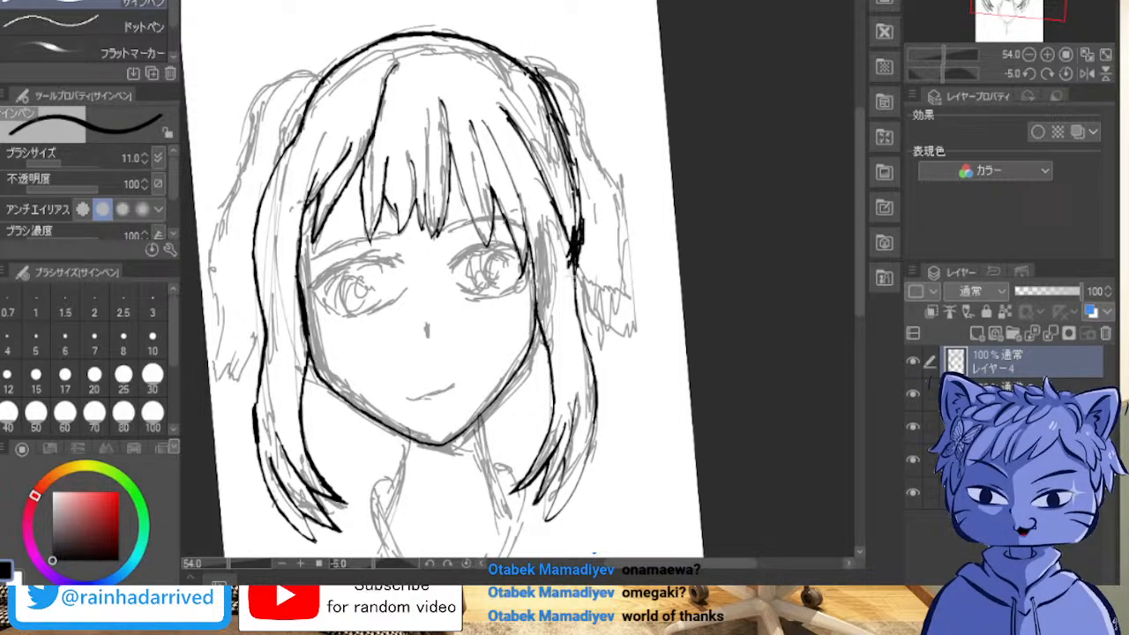
pyautogui.moveTo(580, 219); pyautogui.dragTo(575, 293)
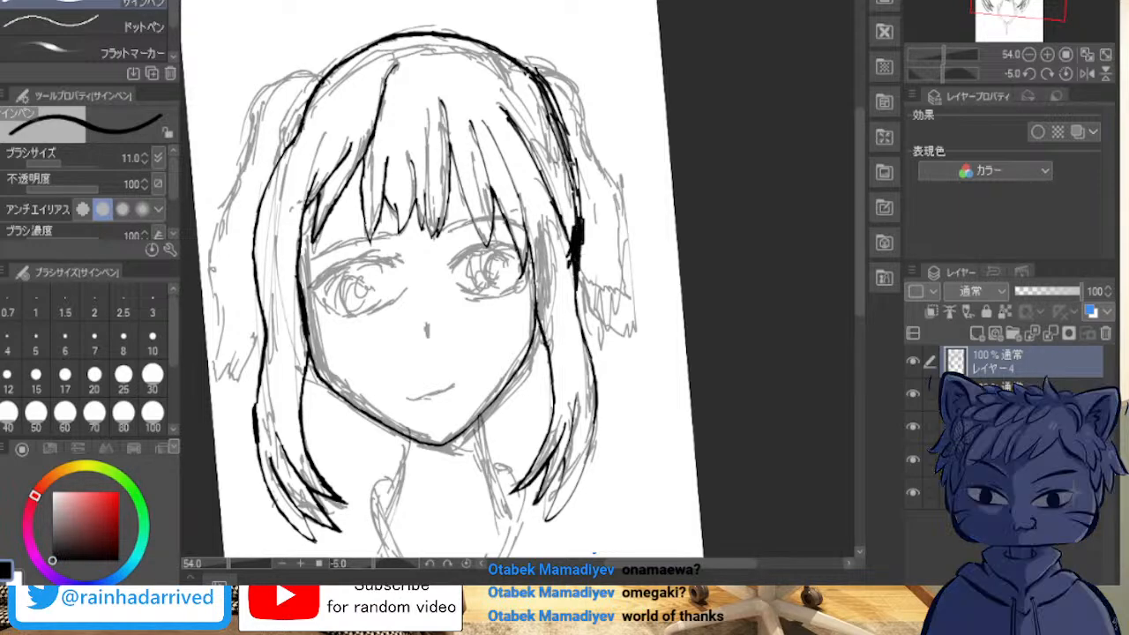
pyautogui.moveTo(533, 72); pyautogui.dragTo(561, 132)
# Step: Clean up the doubled strokes on the right head outline and strengthen its thin part toward the side lock
pyautogui.moveTo(603, 192)
pyautogui.mouseDown()
pyautogui.moveTo(607, 247)
pyautogui.moveTo(589, 318)
pyautogui.moveTo(517, 341)
pyautogui.moveTo(454, 260)
pyautogui.mouseUp()
pyautogui.moveTo(437, 300); pyautogui.dragTo(500, 319)
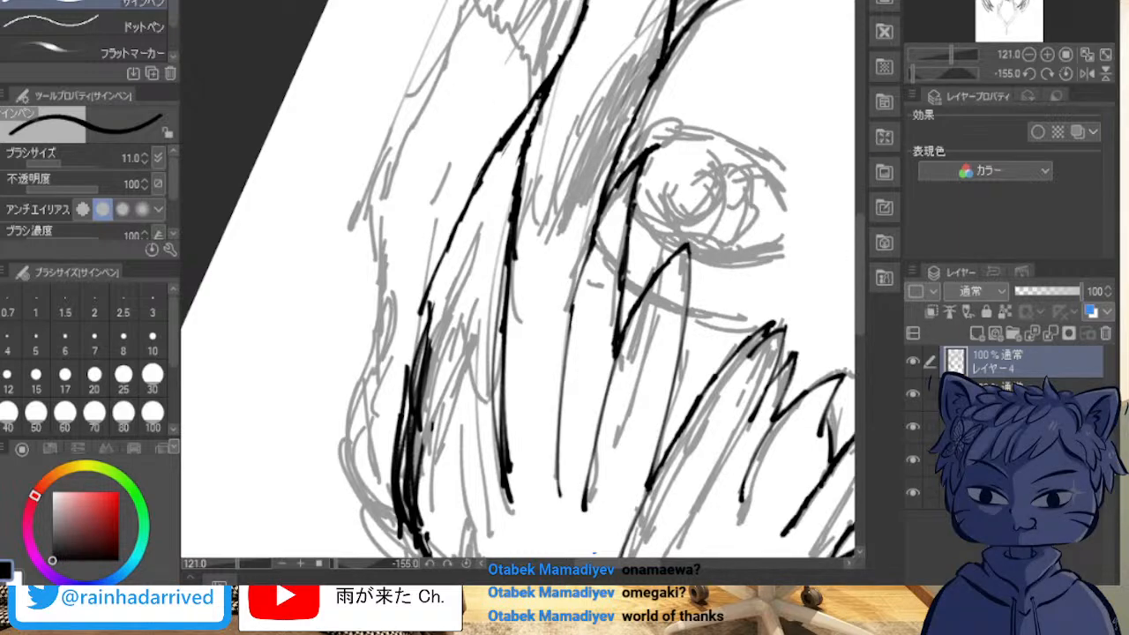
pyautogui.moveTo(442, 291)
pyautogui.mouseDown()
pyautogui.moveTo(446, 371)
pyautogui.moveTo(749, 450)
pyautogui.moveTo(755, 197)
pyautogui.moveTo(905, 136)
pyautogui.moveTo(825, 150)
pyautogui.moveTo(431, 34)
pyautogui.moveTo(327, 61)
pyautogui.mouseUp()
pyautogui.moveTo(519, 279)
pyautogui.mouseDown()
pyautogui.moveTo(523, 184)
pyautogui.moveTo(505, 310)
pyautogui.moveTo(560, 448)
pyautogui.mouseUp()
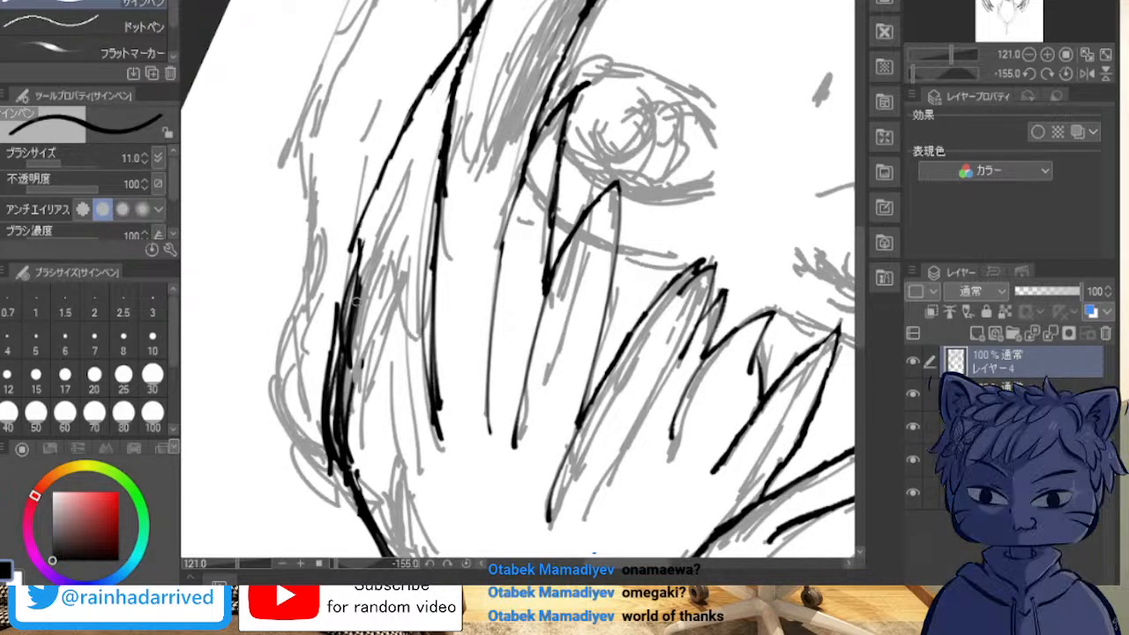
pyautogui.moveTo(342, 333)
pyautogui.mouseDown()
pyautogui.moveTo(346, 259)
pyautogui.moveTo(386, 148)
pyautogui.moveTo(424, 94)
pyautogui.moveTo(352, 255)
pyautogui.mouseUp()
pyautogui.moveTo(377, 174); pyautogui.dragTo(425, 94)
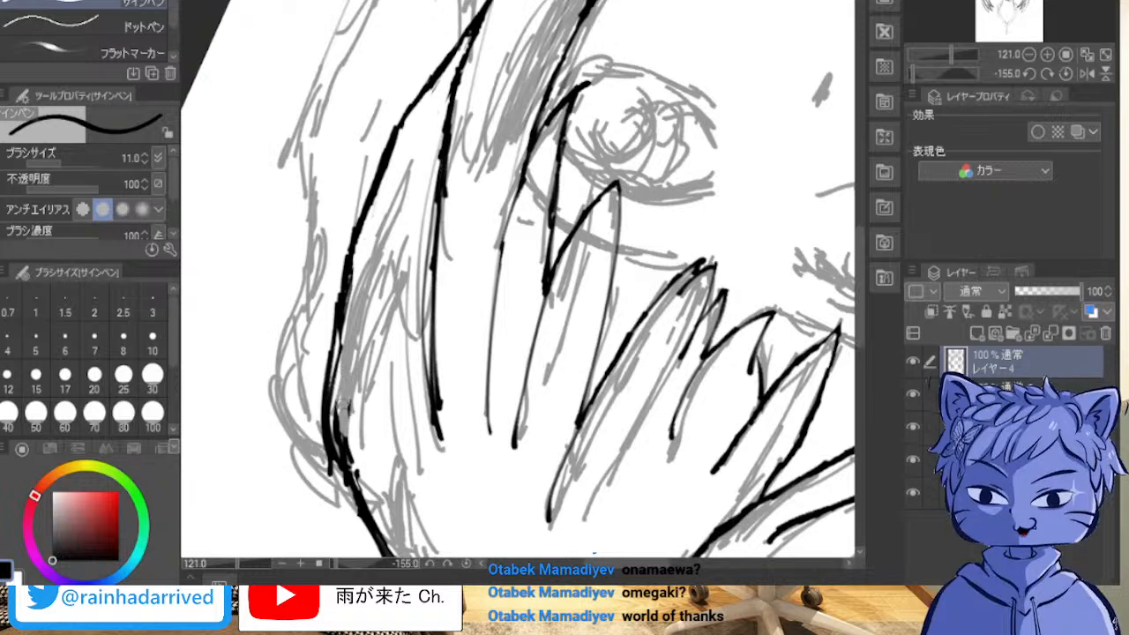
# Step: Fill and trim the uneven part of the right head outline, and redraw the section toward the side lock as a smooth curve
pyautogui.moveTo(791, 228)
pyautogui.mouseDown()
pyautogui.moveTo(740, 223)
pyautogui.moveTo(799, 297)
pyautogui.mouseUp()
pyautogui.moveTo(494, 370); pyautogui.dragTo(686, 157)
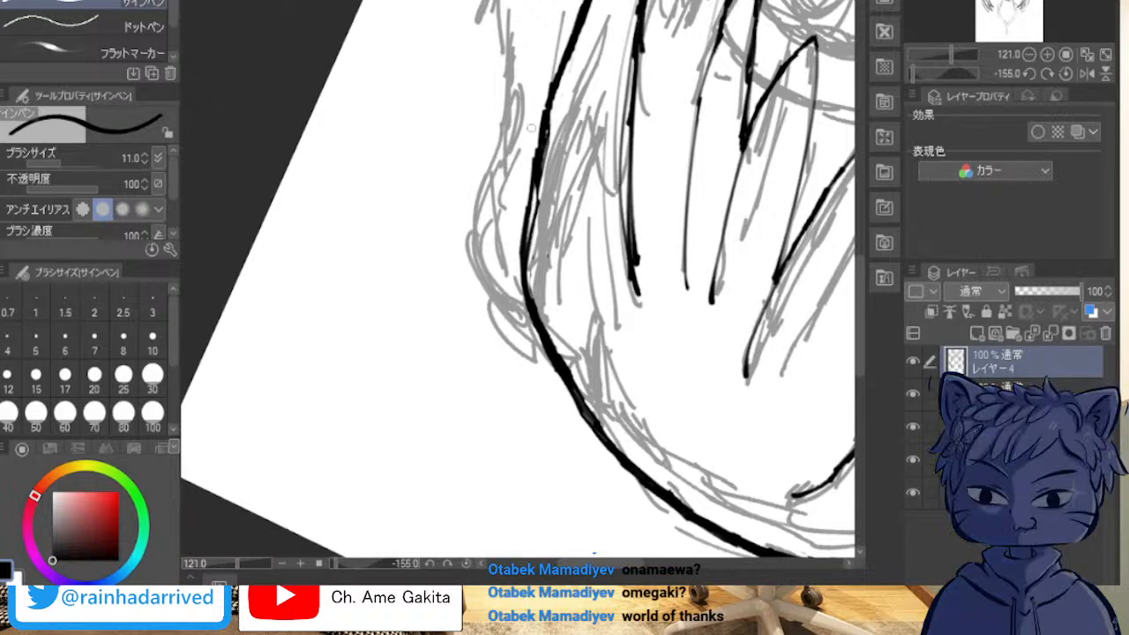
pyautogui.moveTo(549, 121); pyautogui.dragTo(530, 243)
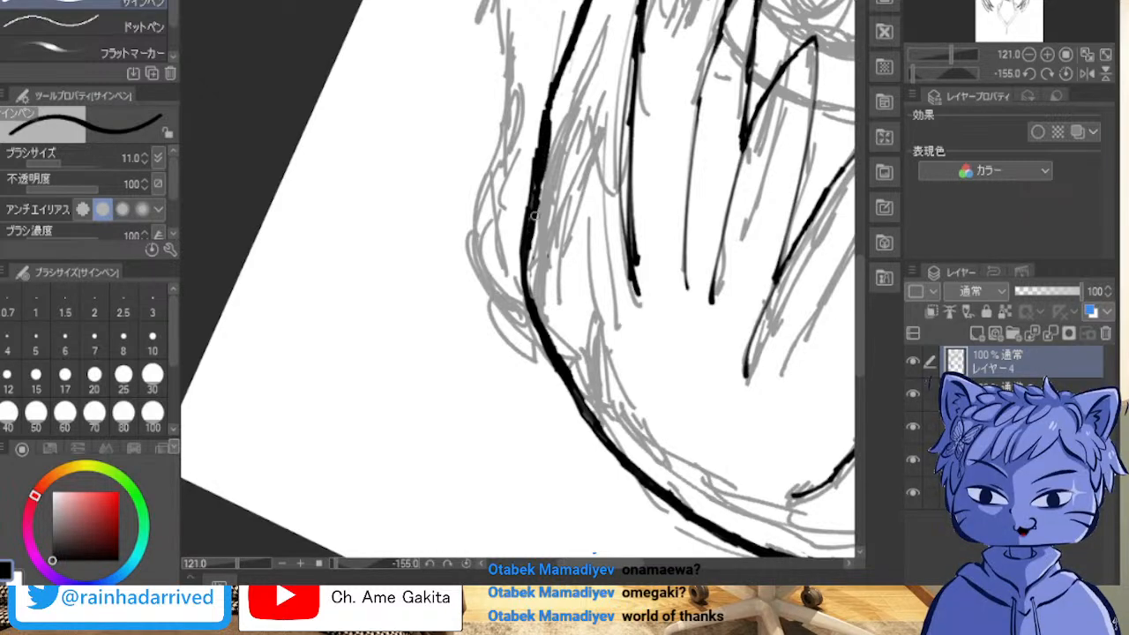
pyautogui.moveTo(549, 134); pyautogui.dragTo(542, 180)
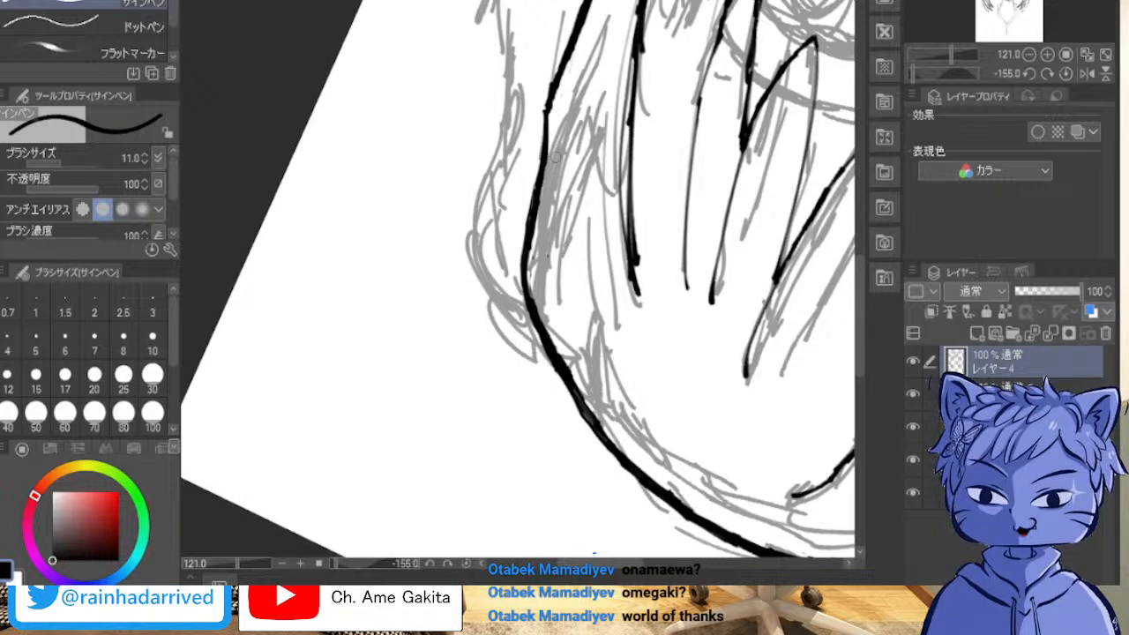
pyautogui.moveTo(557, 104)
pyautogui.mouseDown()
pyautogui.moveTo(547, 110)
pyautogui.moveTo(568, 44)
pyautogui.mouseUp()
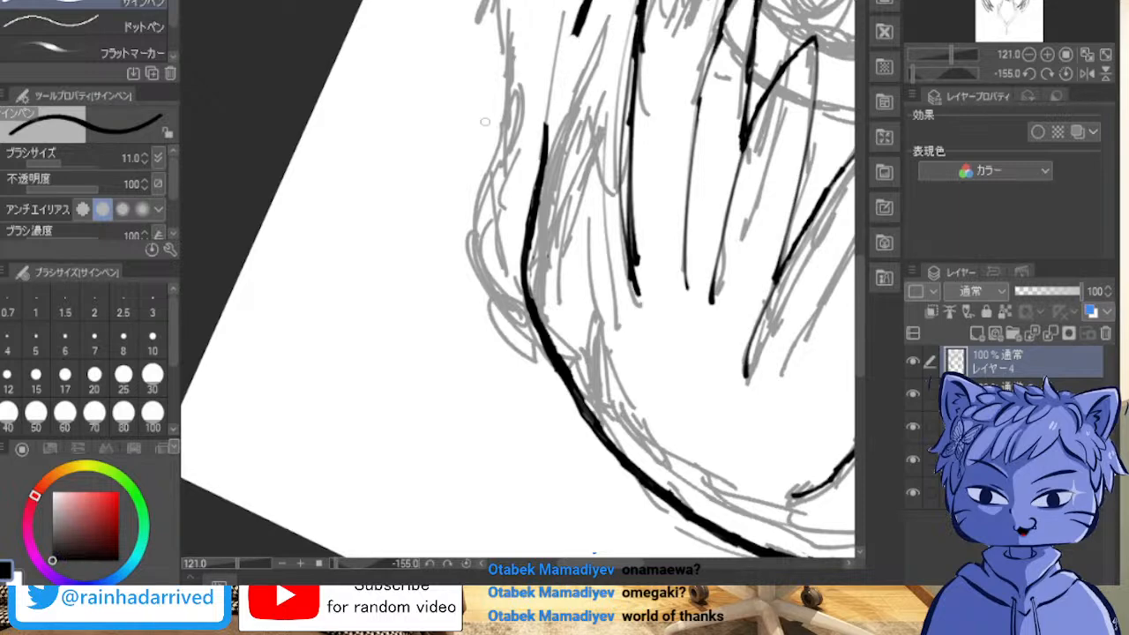
pyautogui.moveTo(584, 3)
pyautogui.mouseDown()
pyautogui.moveTo(545, 134)
pyautogui.moveTo(572, 32)
pyautogui.moveTo(551, 76)
pyautogui.moveTo(559, 51)
pyautogui.mouseUp()
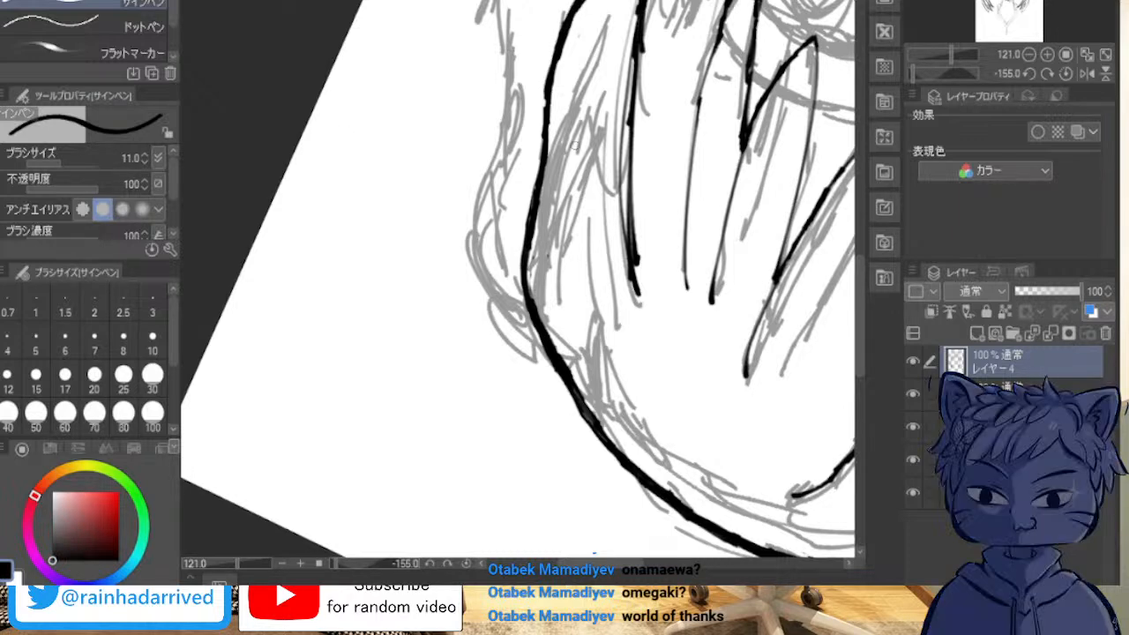
# Step: Examine the inked right head outline and its flow into the crown from different canvas angles
pyautogui.press('-')
pyautogui.press('-')
pyautogui.press('-')
pyautogui.press('-')
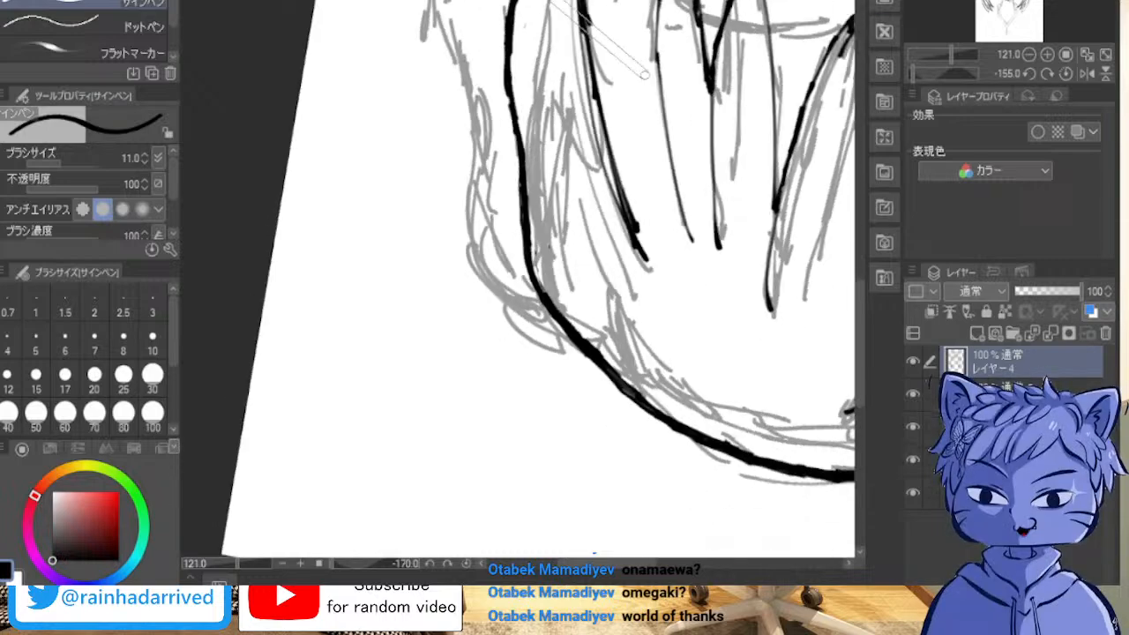
pyautogui.press('-')
pyautogui.press('-')
pyautogui.press('-')
pyautogui.press('-')
pyautogui.press('-')
pyautogui.press('-')
pyautogui.press('-')
pyautogui.press('-')
pyautogui.press('-')
pyautogui.press('-')
pyautogui.press('-')
pyautogui.press('-')
pyautogui.press('-')
pyautogui.press('-')
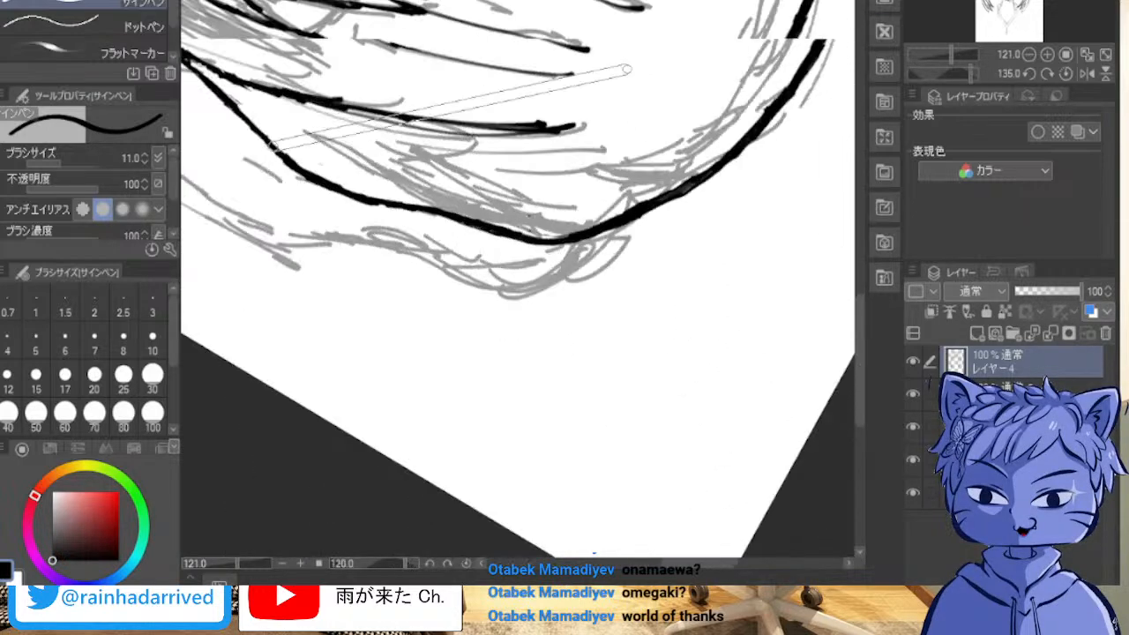
pyautogui.press('-')
pyautogui.press('-')
pyautogui.press('-')
pyautogui.press('-')
pyautogui.press('-')
pyautogui.press('-')
pyautogui.press('-')
pyautogui.press('-')
pyautogui.press('-')
pyautogui.press('-')
pyautogui.press('-')
pyautogui.press('-')
pyautogui.press('-')
pyautogui.press('-')
pyautogui.press('-')
pyautogui.press('-')
pyautogui.press('-')
pyautogui.press('-')
pyautogui.press('-')
pyautogui.press('-')
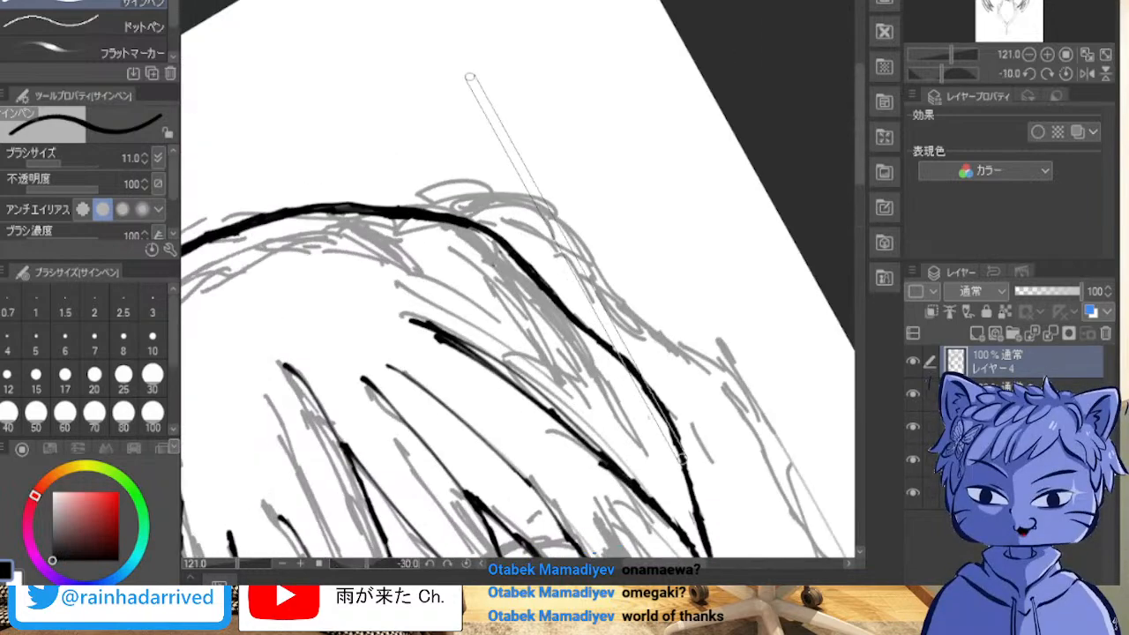
pyautogui.press('-')
pyautogui.press('-')
pyautogui.press('-')
pyautogui.press('-')
pyautogui.press('-')
pyautogui.press('-')
pyautogui.press('-')
pyautogui.press('-')
pyautogui.press('-')
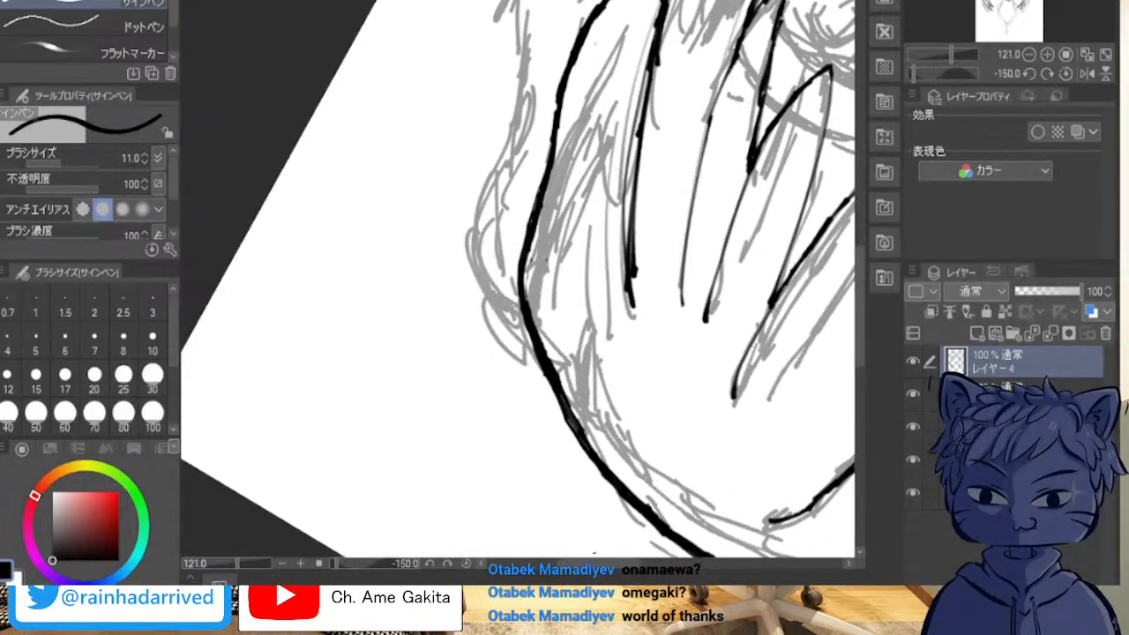
# Step: Ink the outer contour of the right pigtail from its base on the head outline along the upper part of the sketch
pyautogui.moveTo(671, 545); pyautogui.dragTo(423, 501)
pyautogui.moveTo(441, 220); pyautogui.dragTo(568, 312)
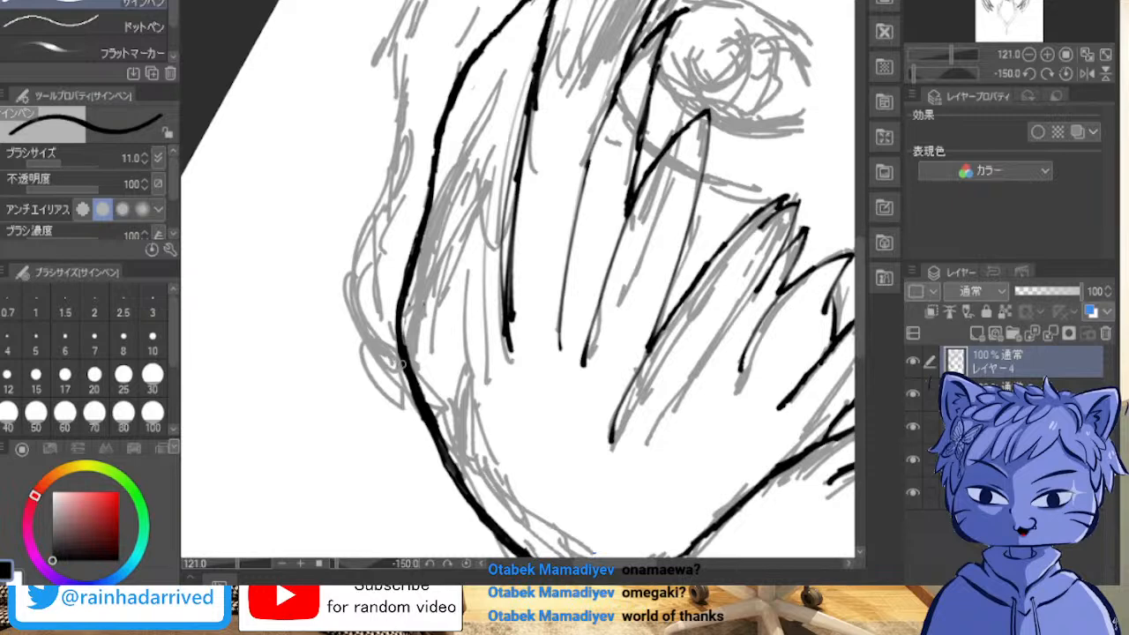
pyautogui.moveTo(398, 365); pyautogui.dragTo(348, 298)
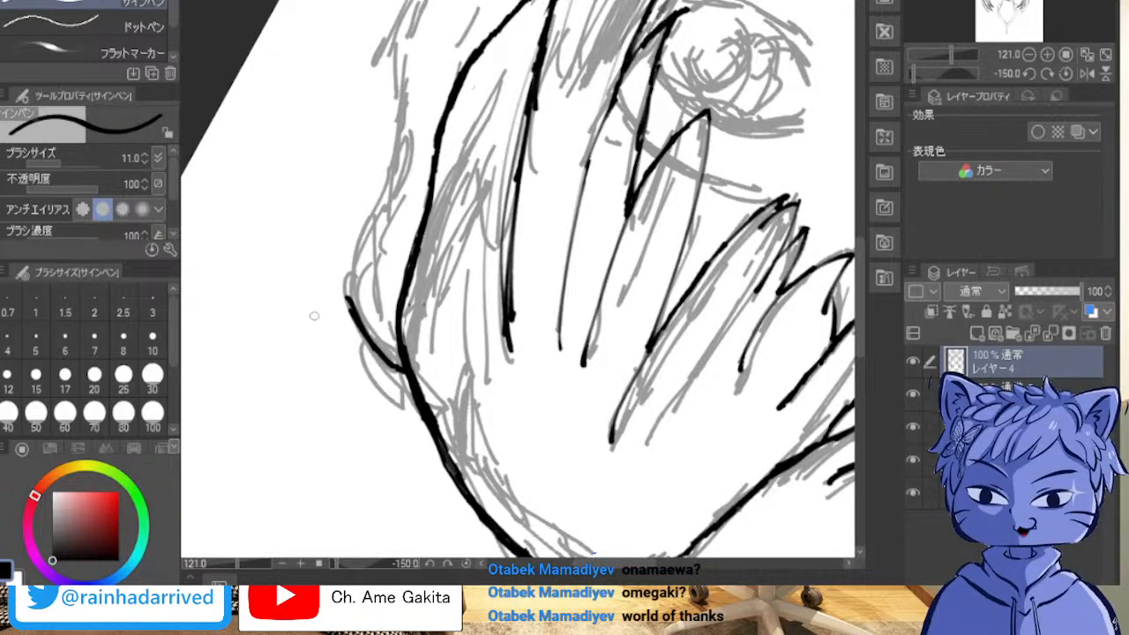
pyautogui.moveTo(354, 313)
pyautogui.mouseDown()
pyautogui.moveTo(352, 250)
pyautogui.moveTo(380, 199)
pyautogui.moveTo(355, 265)
pyautogui.mouseUp()
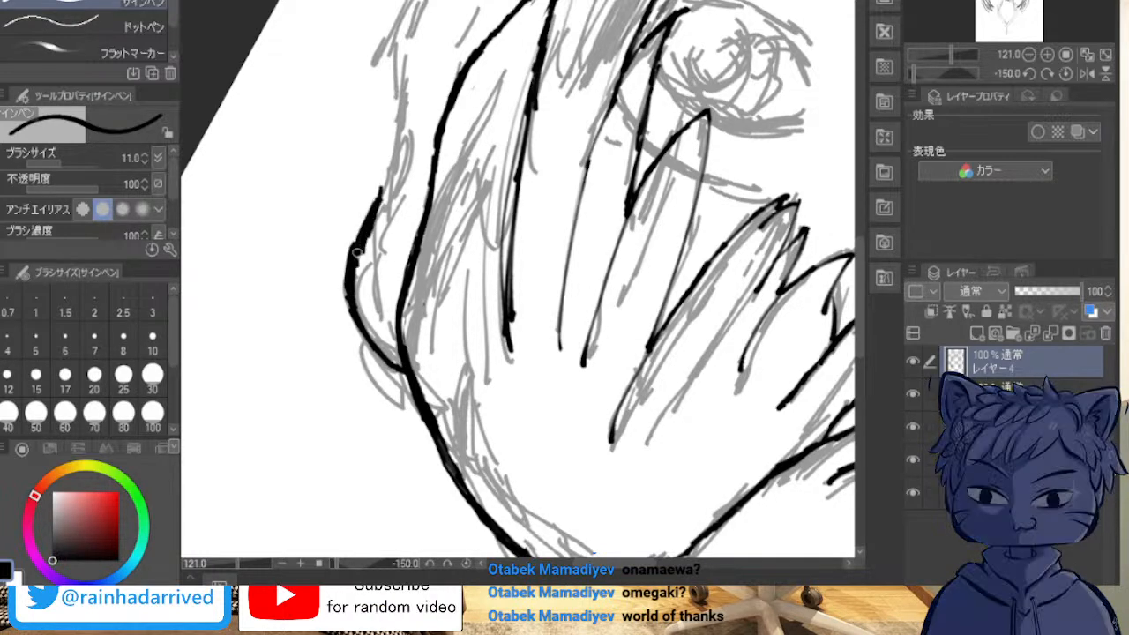
pyautogui.moveTo(371, 221); pyautogui.dragTo(385, 148)
pyautogui.moveTo(381, 50)
pyautogui.mouseDown()
pyautogui.moveTo(386, 157)
pyautogui.moveTo(378, 36)
pyautogui.moveTo(399, 17)
pyautogui.mouseUp()
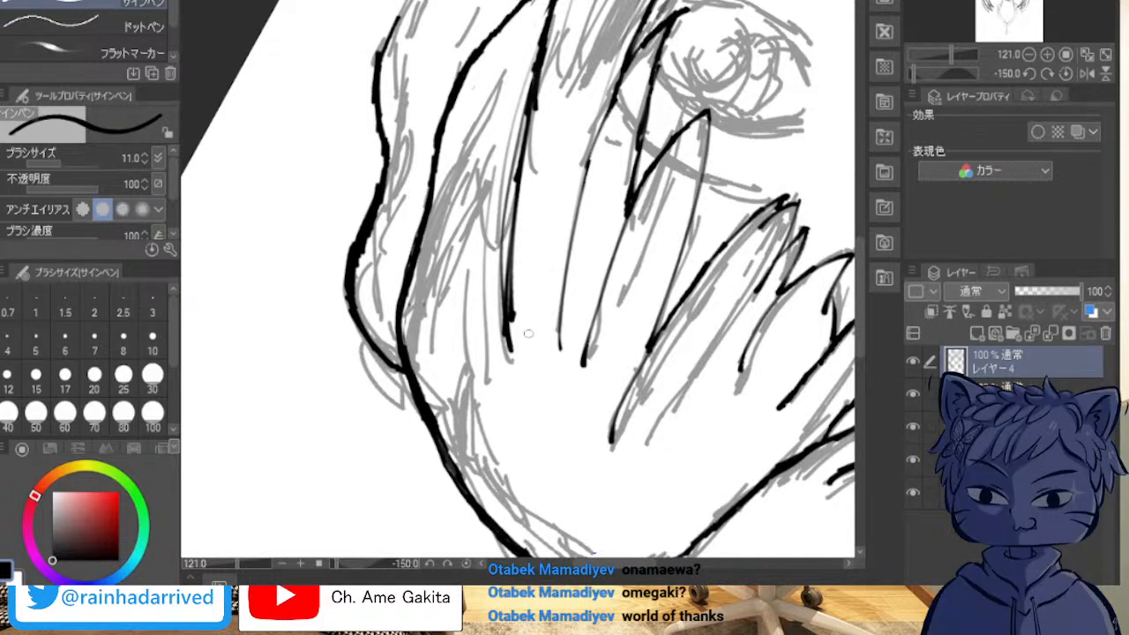
# Step: Continue the right pigtail's outer contour to its tip with overlapping strokes along the sketched edge
pyautogui.press('^')
pyautogui.press('-')
pyautogui.press('-')
pyautogui.press('-')
pyautogui.moveTo(1046, 4)
pyautogui.mouseDown()
pyautogui.moveTo(997, 3)
pyautogui.moveTo(1062, 6)
pyautogui.moveTo(1032, 3)
pyautogui.mouseUp()
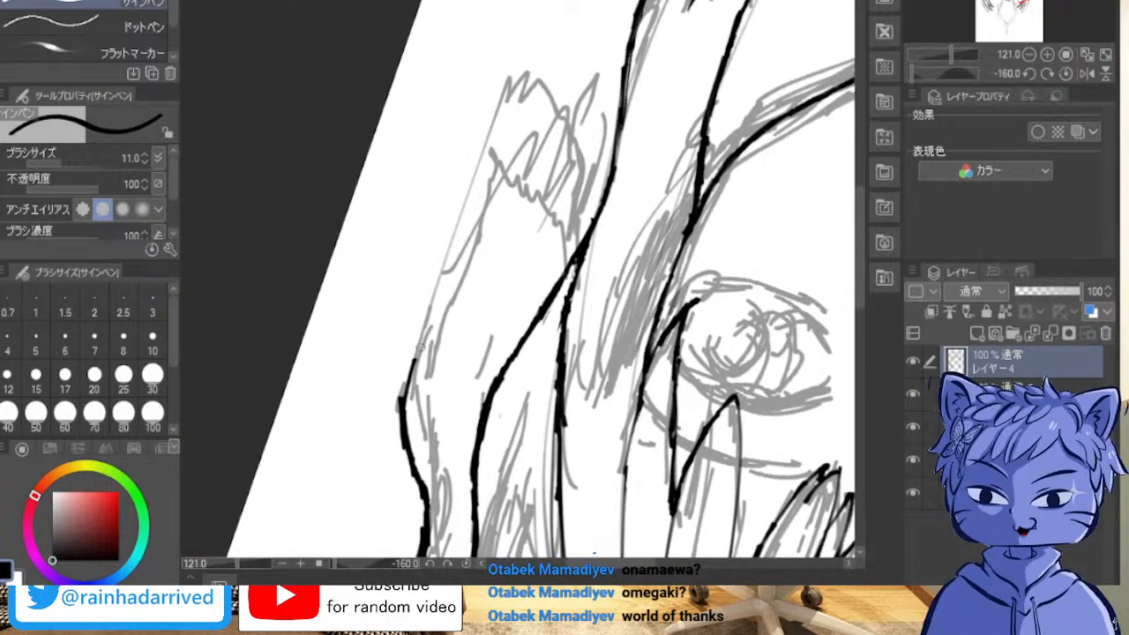
pyautogui.moveTo(400, 406)
pyautogui.mouseDown()
pyautogui.moveTo(401, 366)
pyautogui.moveTo(401, 395)
pyautogui.moveTo(414, 385)
pyautogui.moveTo(404, 401)
pyautogui.moveTo(457, 197)
pyautogui.mouseUp()
pyautogui.moveTo(527, 61); pyautogui.dragTo(450, 269)
pyautogui.moveTo(485, 155); pyautogui.dragTo(424, 333)
pyautogui.moveTo(401, 406); pyautogui.dragTo(411, 315)
pyautogui.moveTo(406, 372); pyautogui.dragTo(452, 205)
pyautogui.moveTo(427, 316); pyautogui.dragTo(481, 134)
pyautogui.moveTo(455, 215); pyautogui.dragTo(531, 43)
pyautogui.moveTo(475, 145)
pyautogui.mouseDown()
pyautogui.moveTo(512, 71)
pyautogui.moveTo(446, 250)
pyautogui.moveTo(470, 156)
pyautogui.moveTo(438, 274)
pyautogui.moveTo(477, 141)
pyautogui.moveTo(398, 370)
pyautogui.mouseUp()
pyautogui.moveTo(454, 212); pyautogui.dragTo(422, 296)
pyautogui.moveTo(476, 143); pyautogui.dragTo(415, 304)
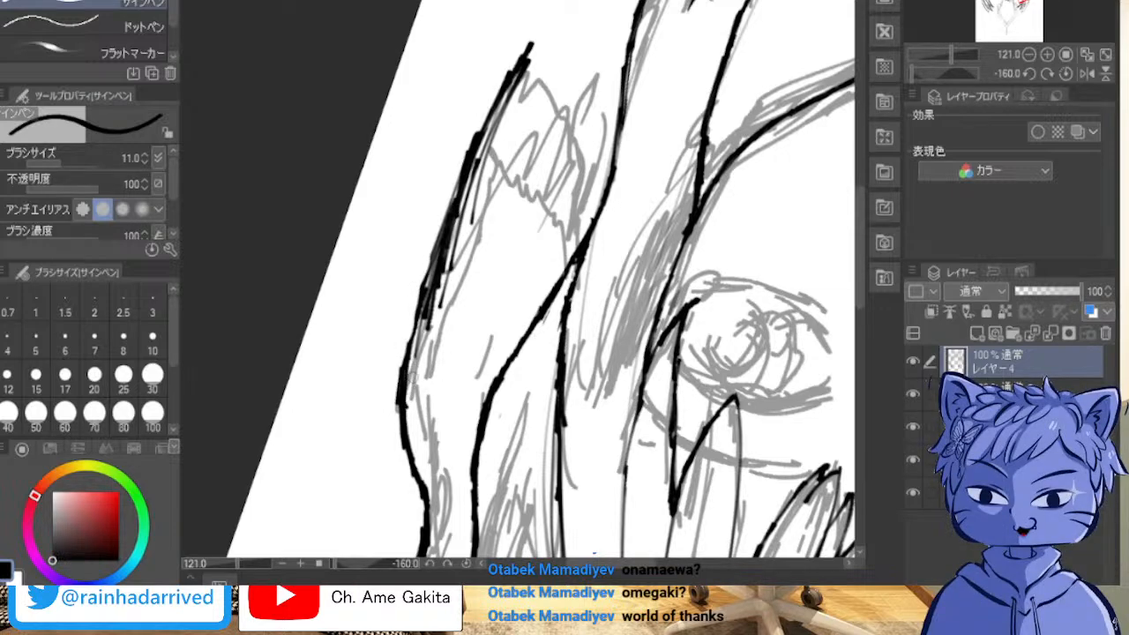
# Step: Erase the rough middle section of the right pigtail's outer contour and redraw it as one solid line
pyautogui.moveTo(438, 279); pyautogui.dragTo(411, 328)
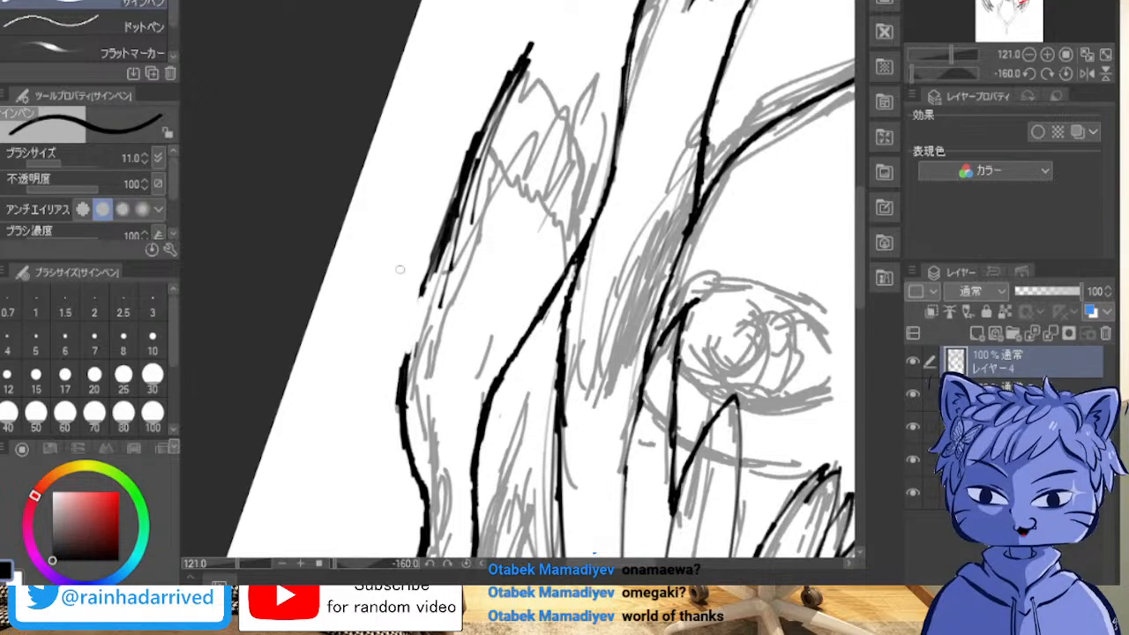
pyautogui.moveTo(404, 364); pyautogui.dragTo(431, 284)
pyautogui.moveTo(415, 334); pyautogui.dragTo(434, 256)
pyautogui.moveTo(422, 298); pyautogui.dragTo(439, 255)
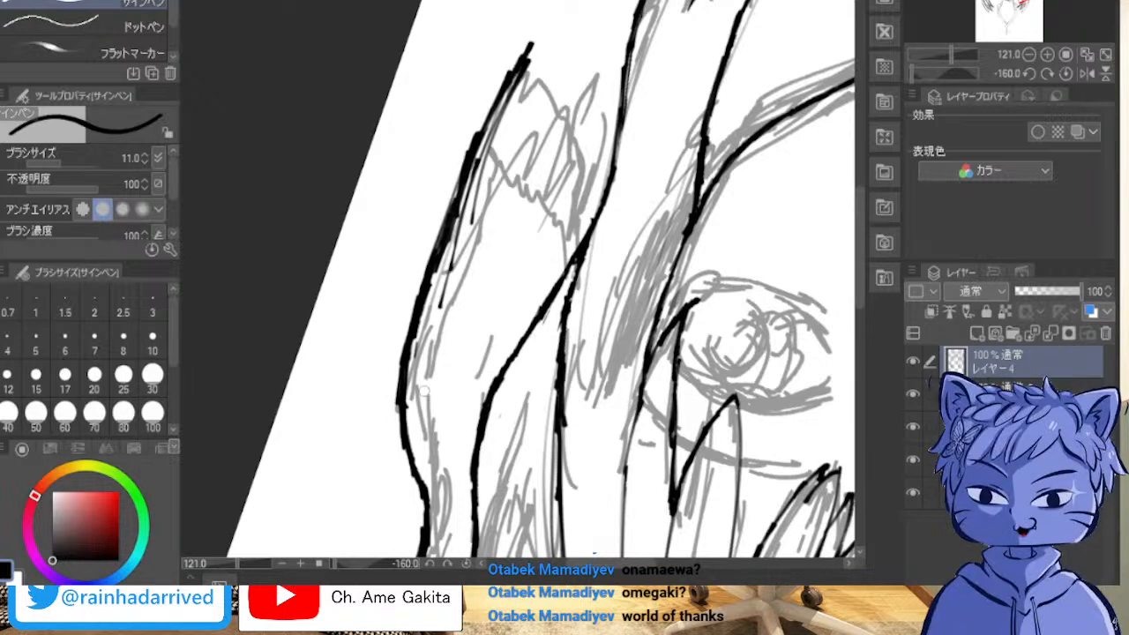
# Step: Erase the stray strokes and bumps along both edges of the right pigtail's outer contour to even out its thickness
pyautogui.moveTo(443, 305); pyautogui.dragTo(478, 171)
pyautogui.moveTo(456, 234); pyautogui.dragTo(488, 135)
pyautogui.moveTo(474, 191); pyautogui.dragTo(496, 123)
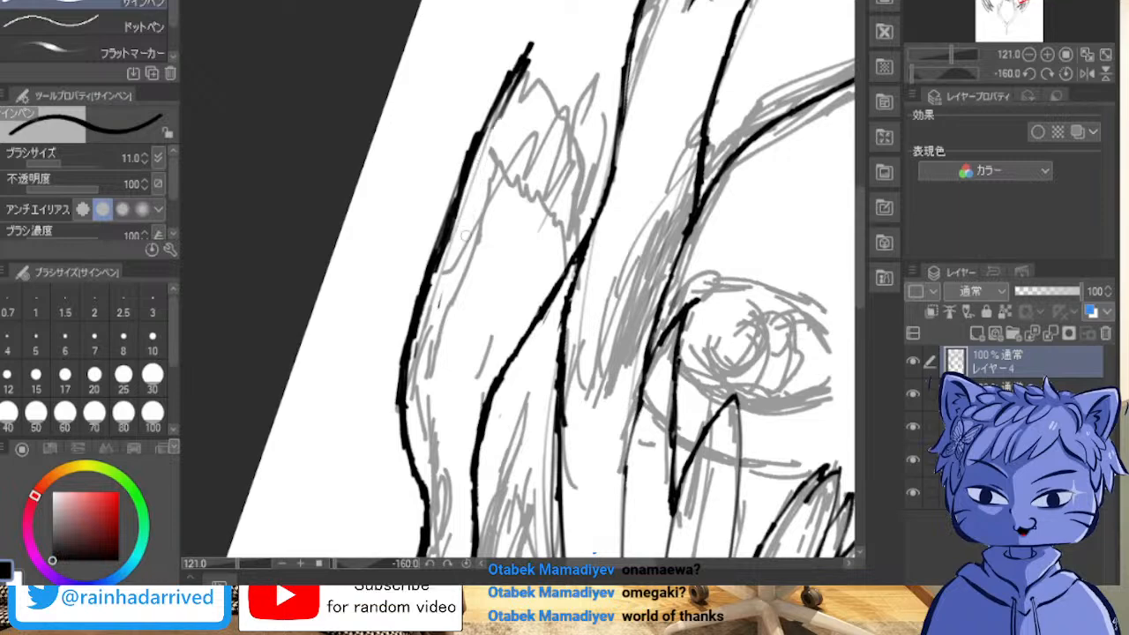
pyautogui.moveTo(441, 313); pyautogui.dragTo(444, 295)
pyautogui.moveTo(488, 155); pyautogui.dragTo(526, 67)
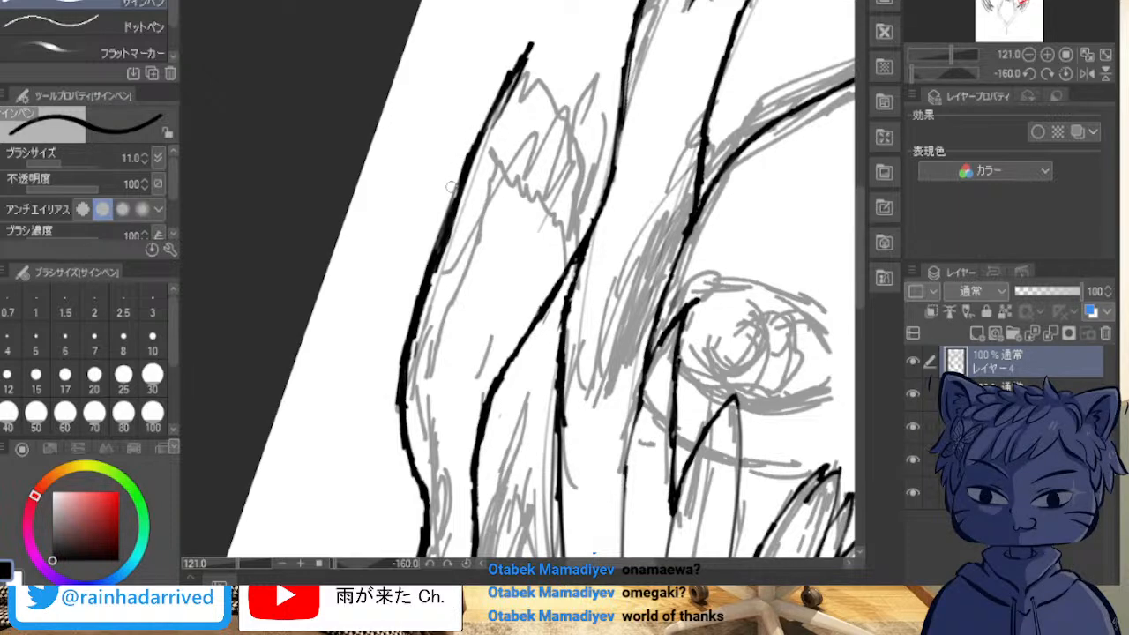
pyautogui.moveTo(449, 200)
pyautogui.mouseDown()
pyautogui.moveTo(453, 183)
pyautogui.moveTo(449, 193)
pyautogui.mouseUp()
pyautogui.moveTo(469, 142); pyautogui.dragTo(459, 173)
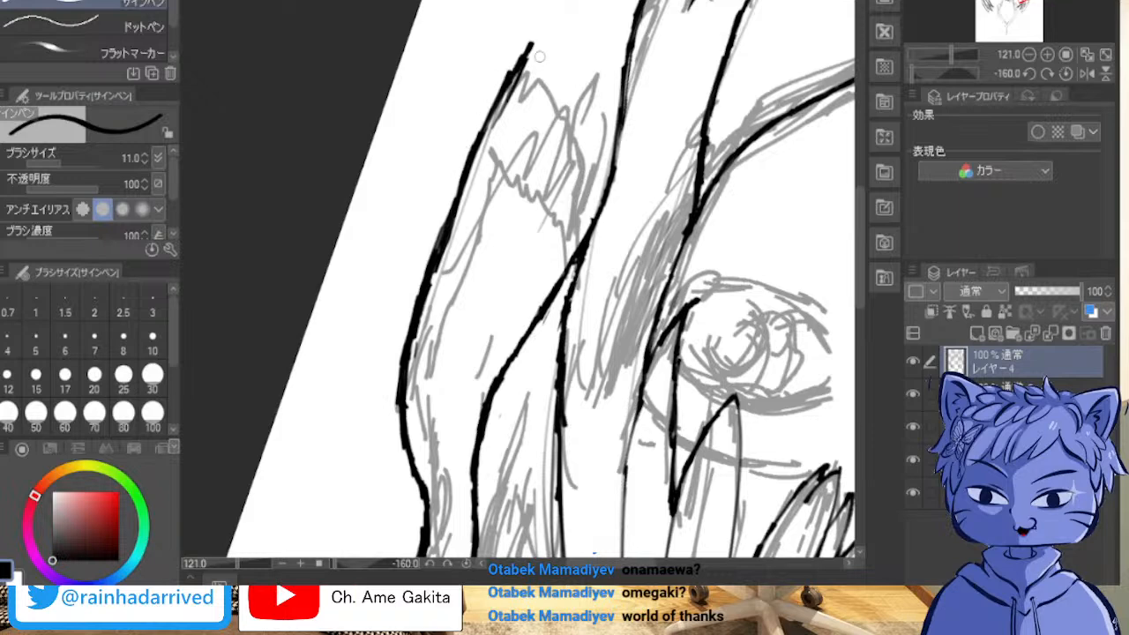
# Step: Taper the tip of the right pigtail's contour and draw jagged pointed hair ends across to the side lock
pyautogui.moveTo(520, 88); pyautogui.dragTo(533, 45)
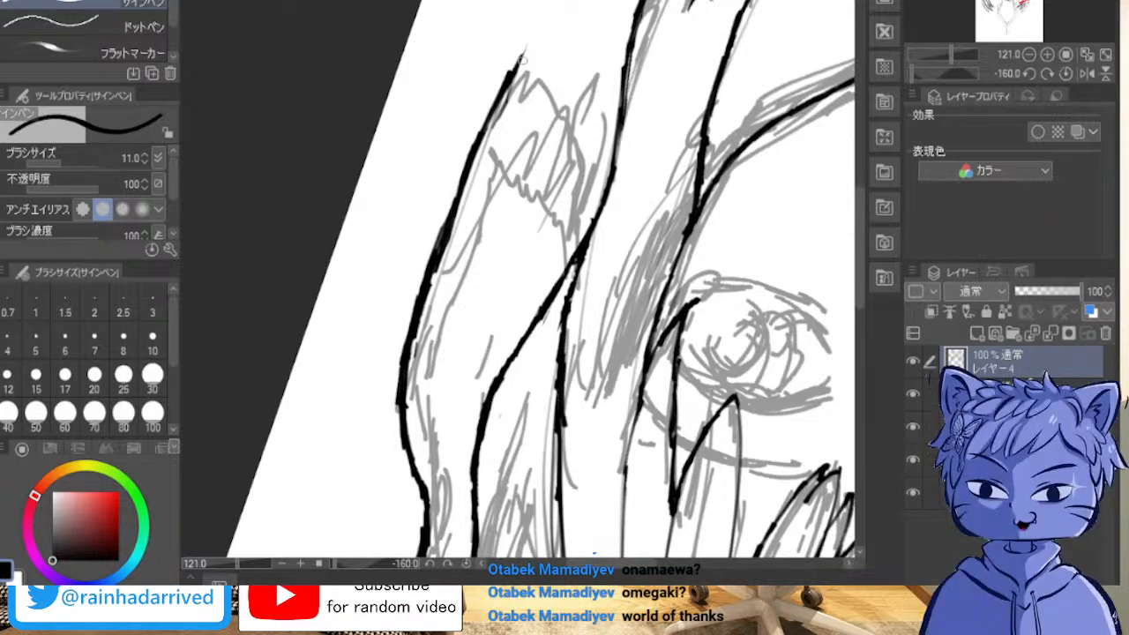
pyautogui.moveTo(524, 55)
pyautogui.mouseDown()
pyautogui.moveTo(521, 107)
pyautogui.moveTo(549, 59)
pyautogui.mouseUp()
pyautogui.moveTo(560, 12)
pyautogui.mouseDown()
pyautogui.moveTo(550, 62)
pyautogui.moveTo(515, 116)
pyautogui.moveTo(571, 58)
pyautogui.mouseUp()
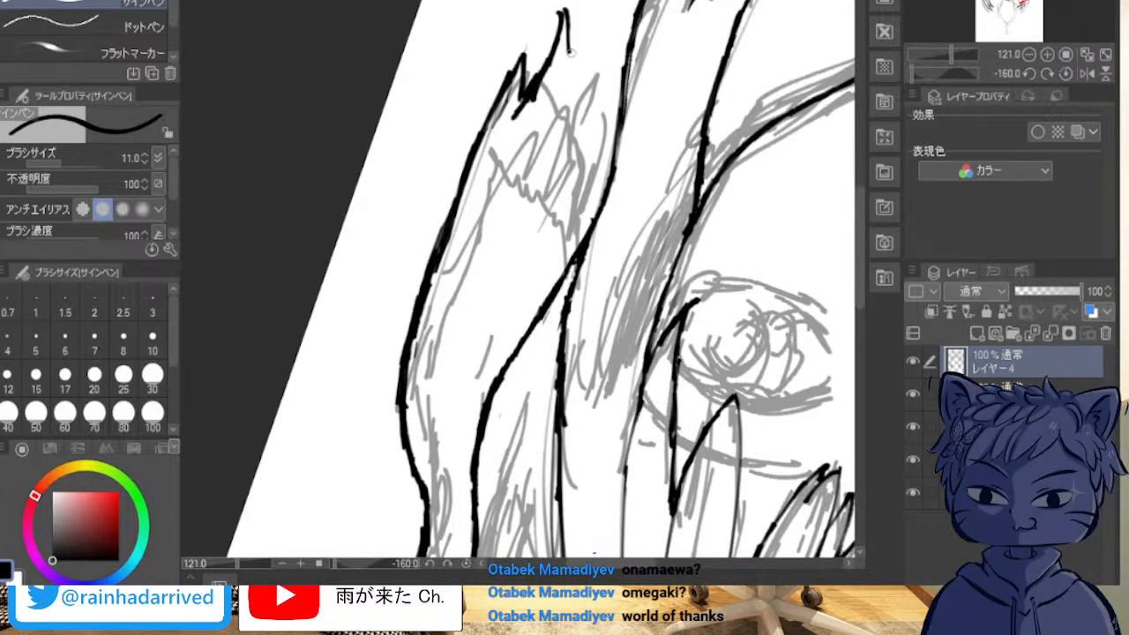
pyautogui.moveTo(561, 12)
pyautogui.mouseDown()
pyautogui.moveTo(560, 148)
pyautogui.moveTo(587, 95)
pyautogui.mouseUp()
pyautogui.moveTo(567, 138)
pyautogui.mouseDown()
pyautogui.moveTo(601, 60)
pyautogui.moveTo(571, 176)
pyautogui.mouseUp()
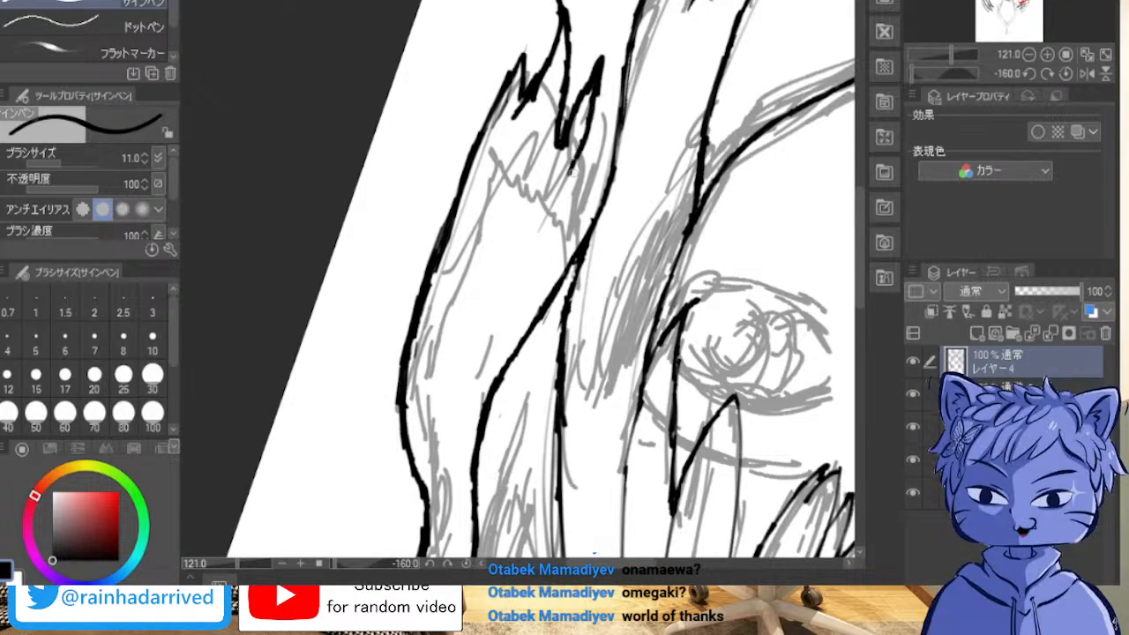
pyautogui.moveTo(589, 108); pyautogui.dragTo(627, 64)
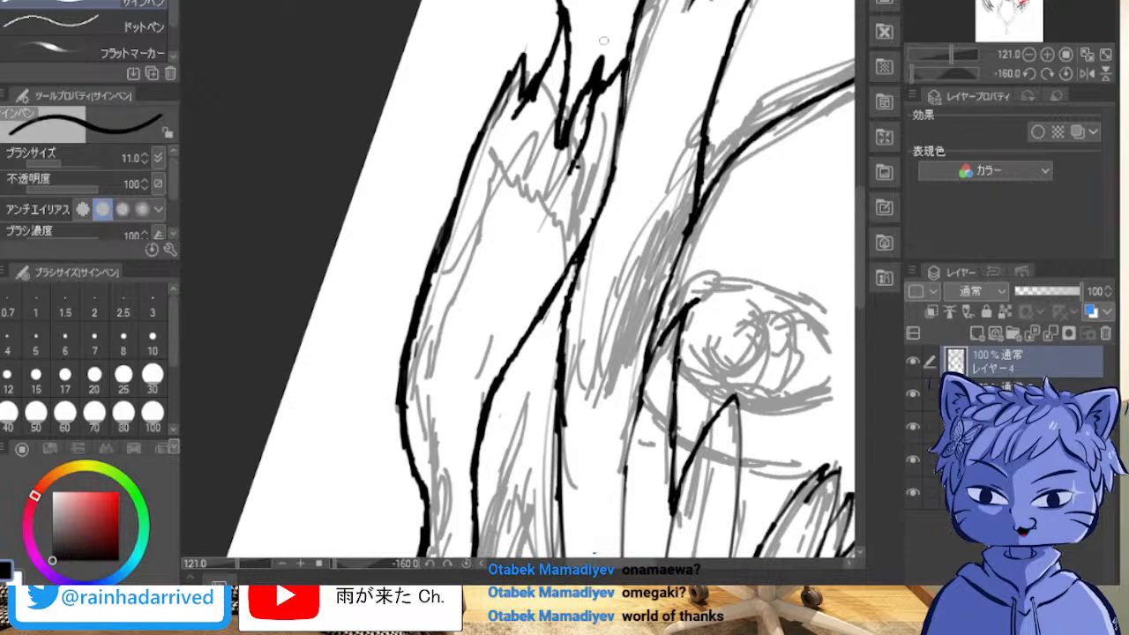
# Step: Erase the curved lower part of the side lock's edge beside the right pigtail and redraw it straight down to the jagged hair ends
pyautogui.moveTo(248, 154); pyautogui.dragTo(377, 239)
pyautogui.moveTo(631, 318)
pyautogui.mouseDown()
pyautogui.moveTo(609, 216)
pyautogui.moveTo(521, 163)
pyautogui.moveTo(447, 176)
pyautogui.moveTo(397, 220)
pyautogui.moveTo(379, 265)
pyautogui.moveTo(385, 180)
pyautogui.mouseUp()
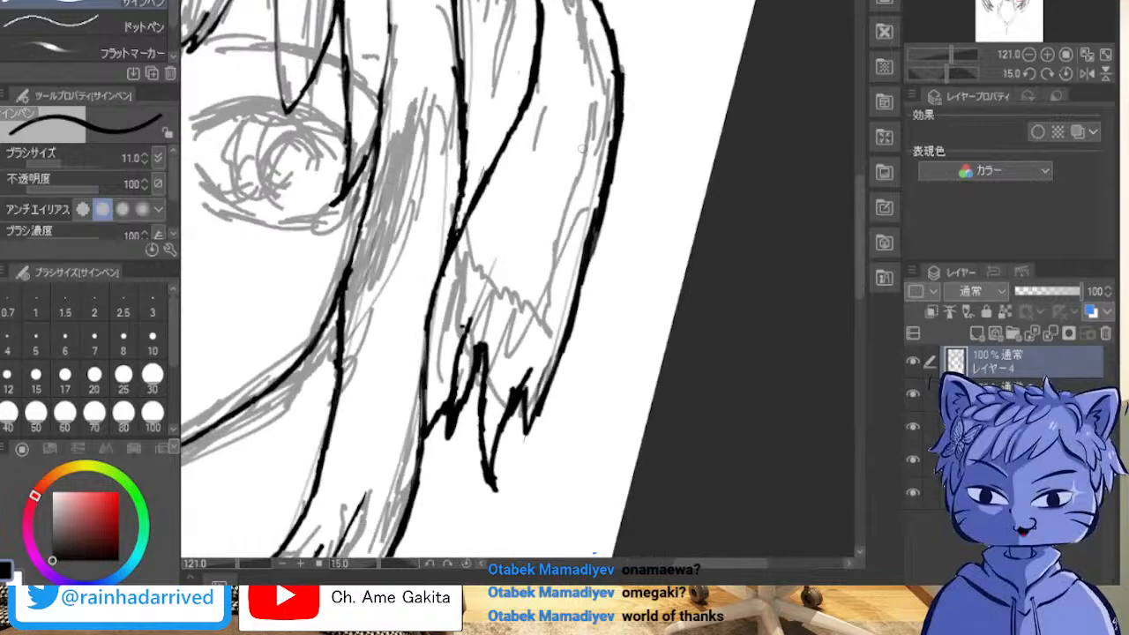
pyautogui.moveTo(456, 196); pyautogui.dragTo(434, 394)
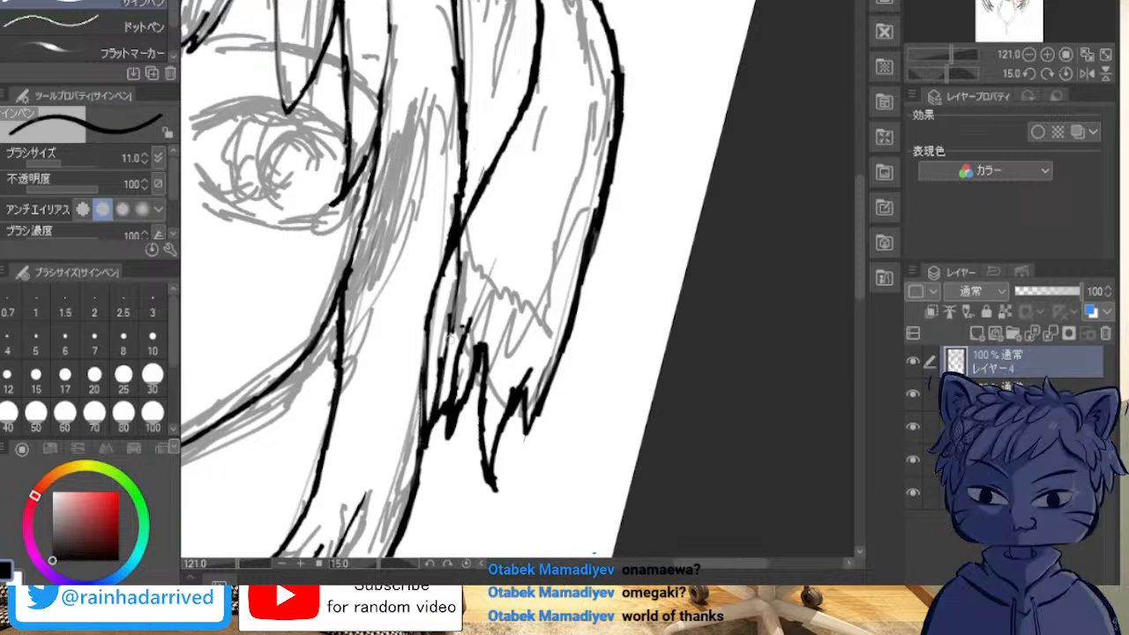
pyautogui.moveTo(459, 231); pyautogui.dragTo(431, 421)
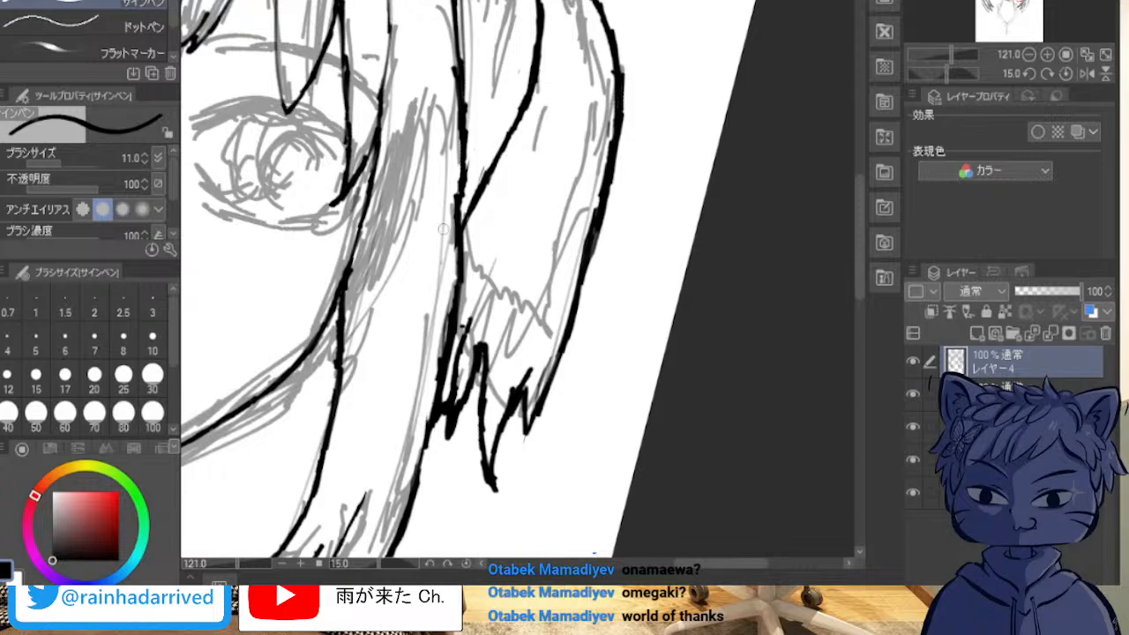
pyautogui.moveTo(452, 224)
pyautogui.mouseDown()
pyautogui.moveTo(457, 205)
pyautogui.moveTo(452, 286)
pyautogui.mouseUp()
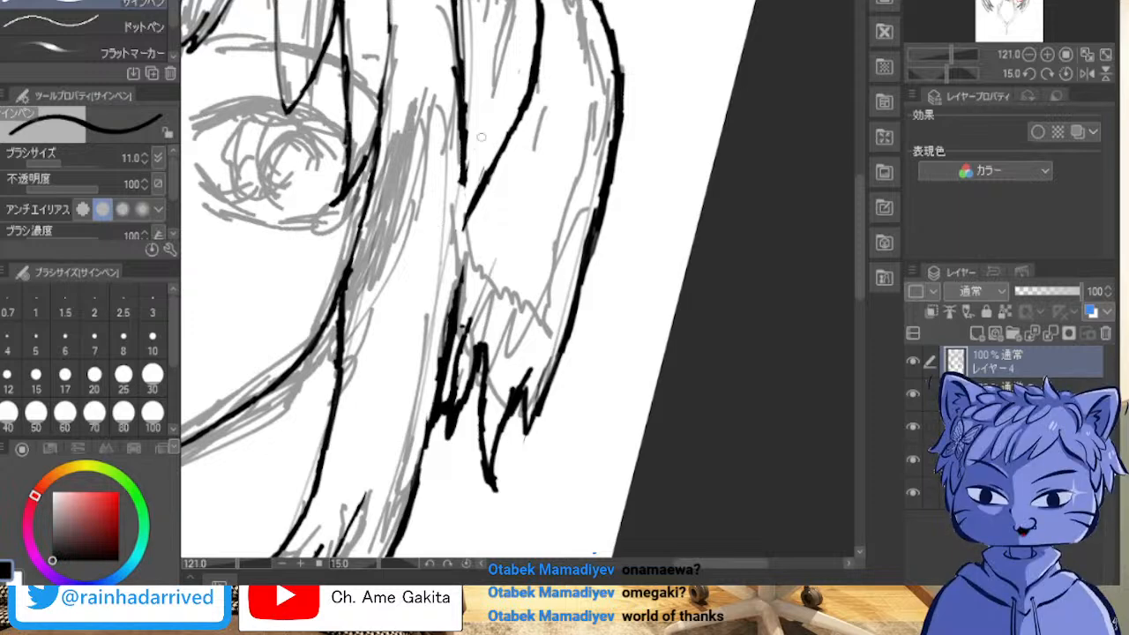
pyautogui.moveTo(463, 181)
pyautogui.mouseDown()
pyautogui.moveTo(464, 243)
pyautogui.moveTo(463, 192)
pyautogui.moveTo(460, 287)
pyautogui.mouseUp()
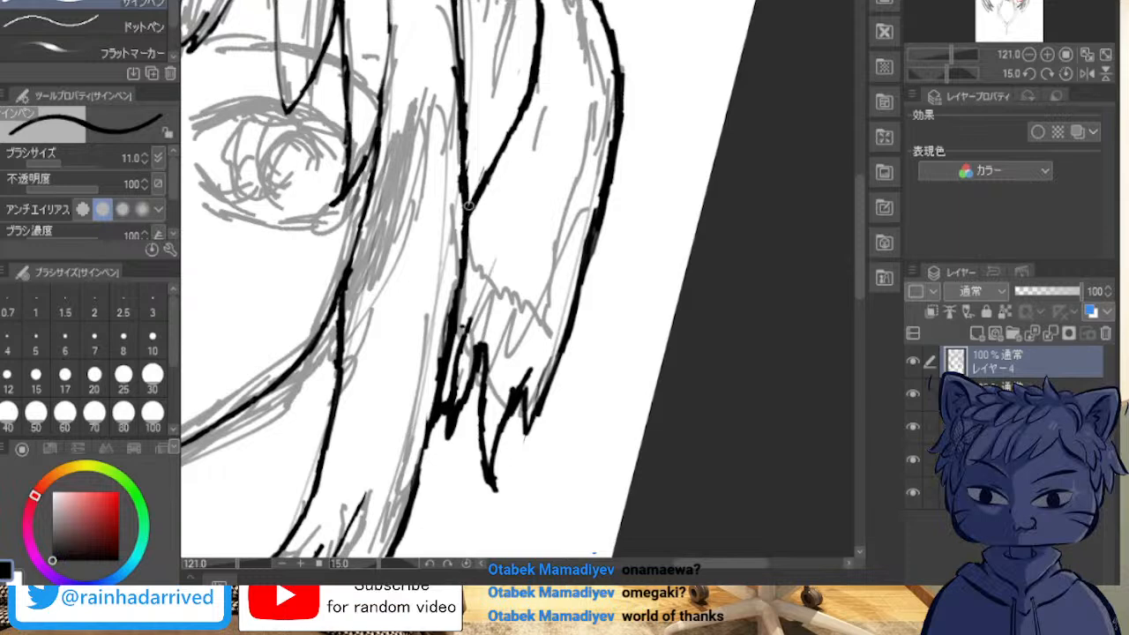
pyautogui.moveTo(469, 179); pyautogui.dragTo(459, 280)
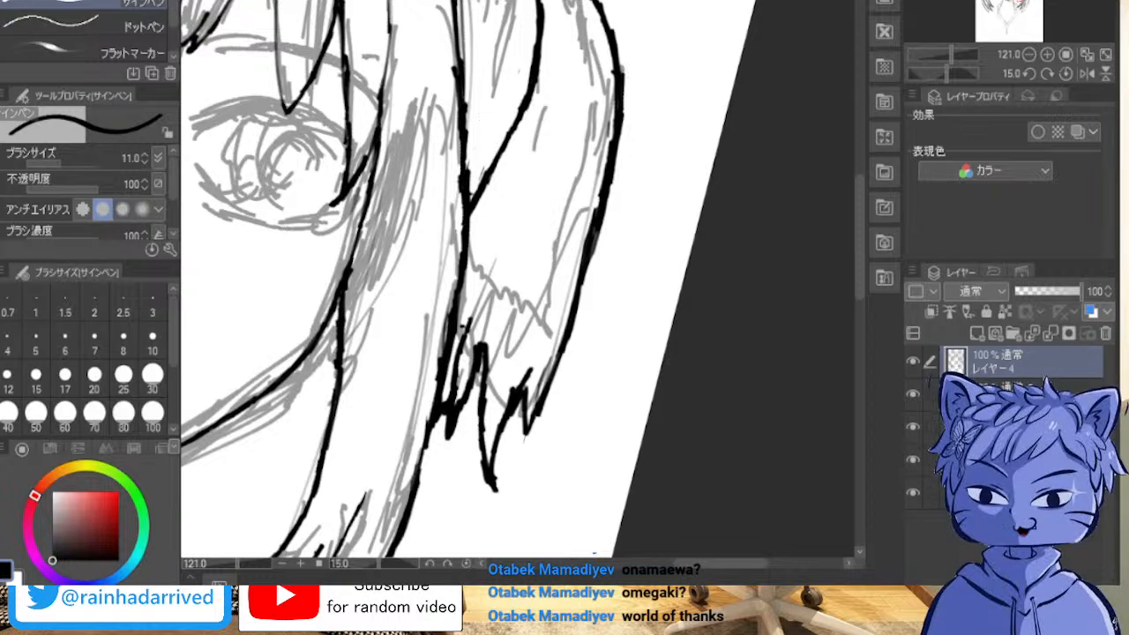
# Step: Ink the top arc of the left pigtail outward from the head outline, following the sketched curve
pyautogui.scroll(-1, 132, 20)
pyautogui.scroll(-6, 396, 127)
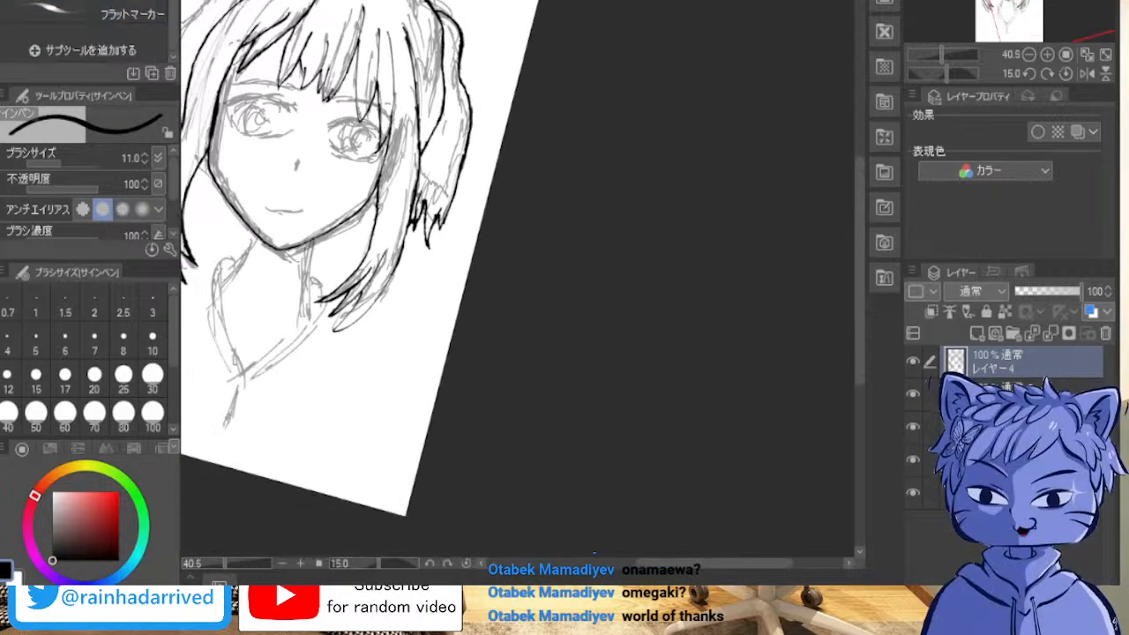
pyautogui.moveTo(282, 167); pyautogui.dragTo(729, 314)
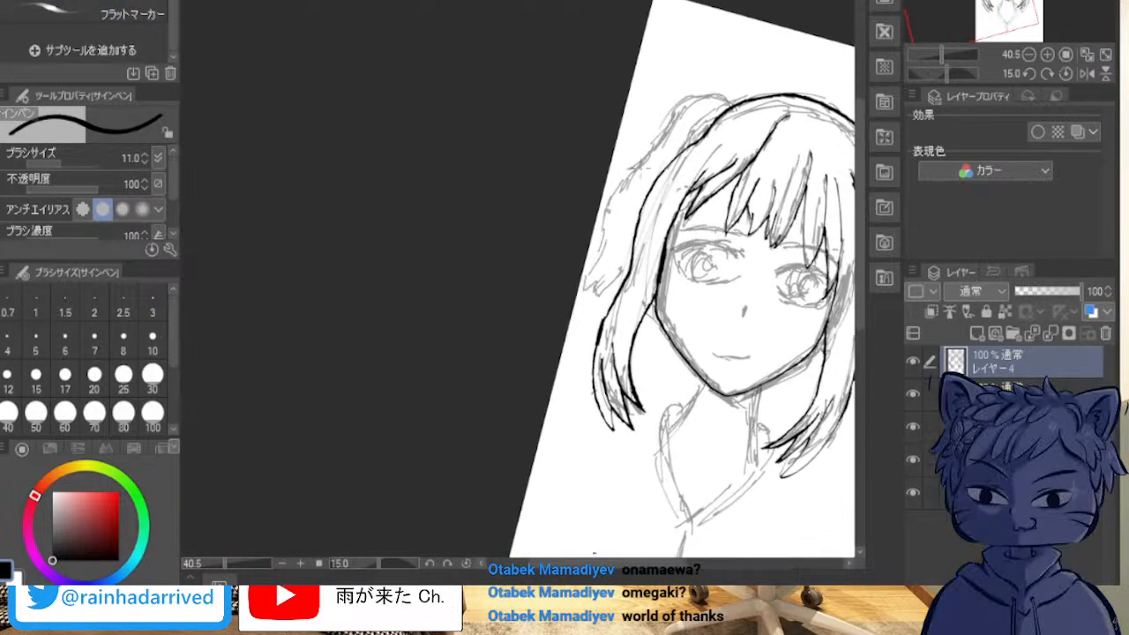
pyautogui.scroll(4, 782, 132)
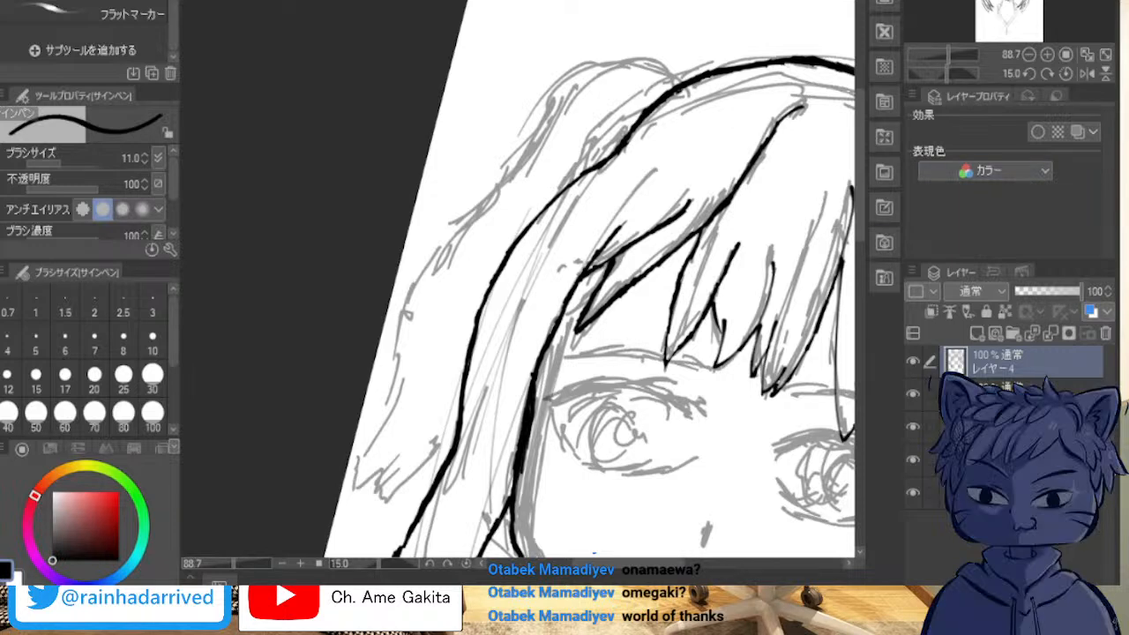
pyautogui.scroll(2, 742, 184)
pyautogui.press('^')
pyautogui.scroll(5, 765, 174)
pyautogui.scroll(-14, 767, 172)
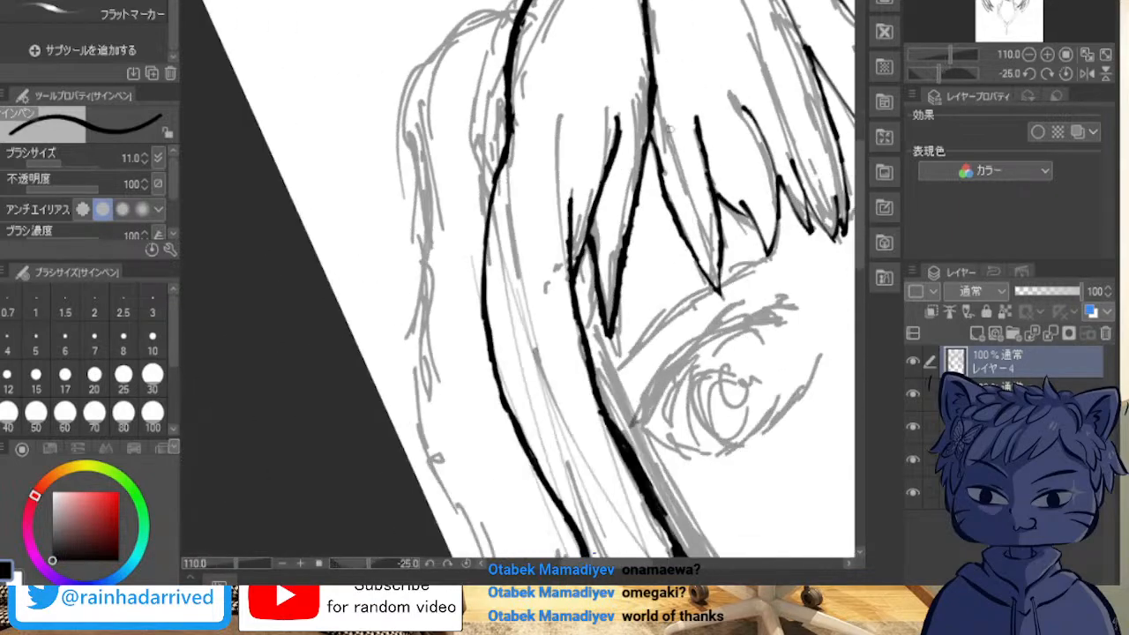
pyautogui.scroll(-2, 478, 64)
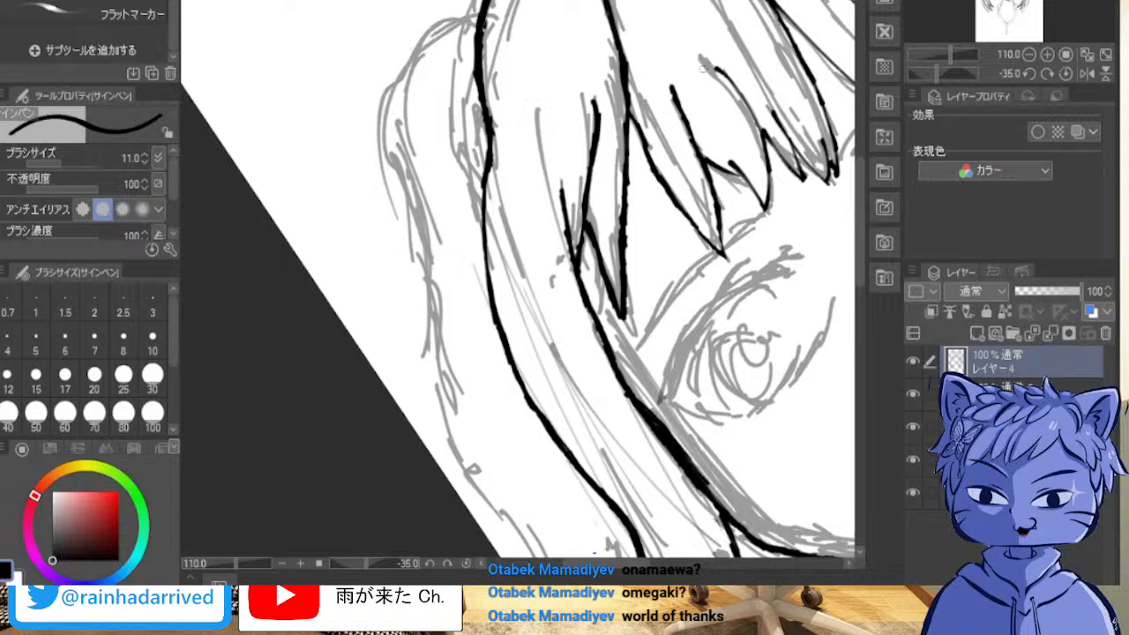
pyautogui.moveTo(489, 21)
pyautogui.mouseDown()
pyautogui.moveTo(442, 26)
pyautogui.moveTo(395, 53)
pyautogui.mouseUp()
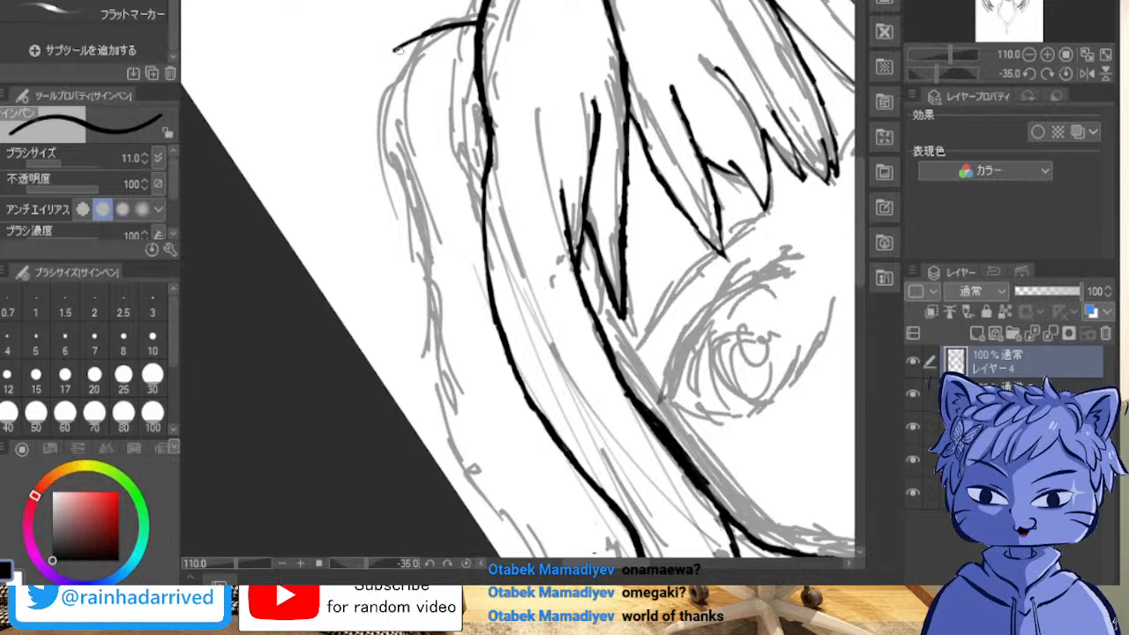
pyautogui.moveTo(397, 48); pyautogui.dragTo(372, 89)
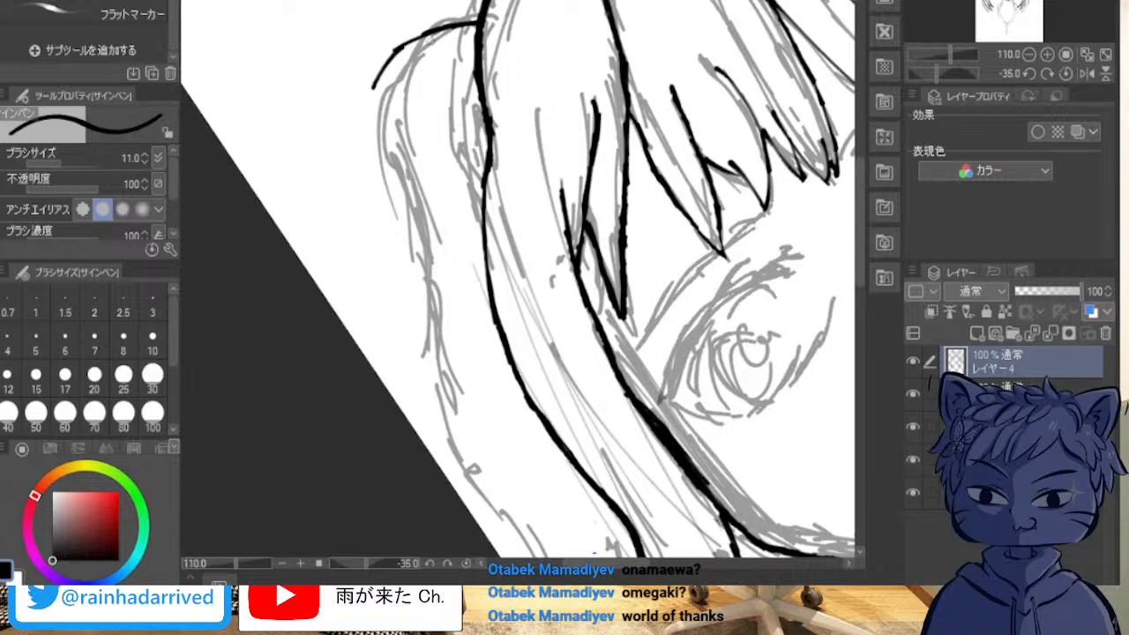
pyautogui.hotkey('ctrl', 'z')
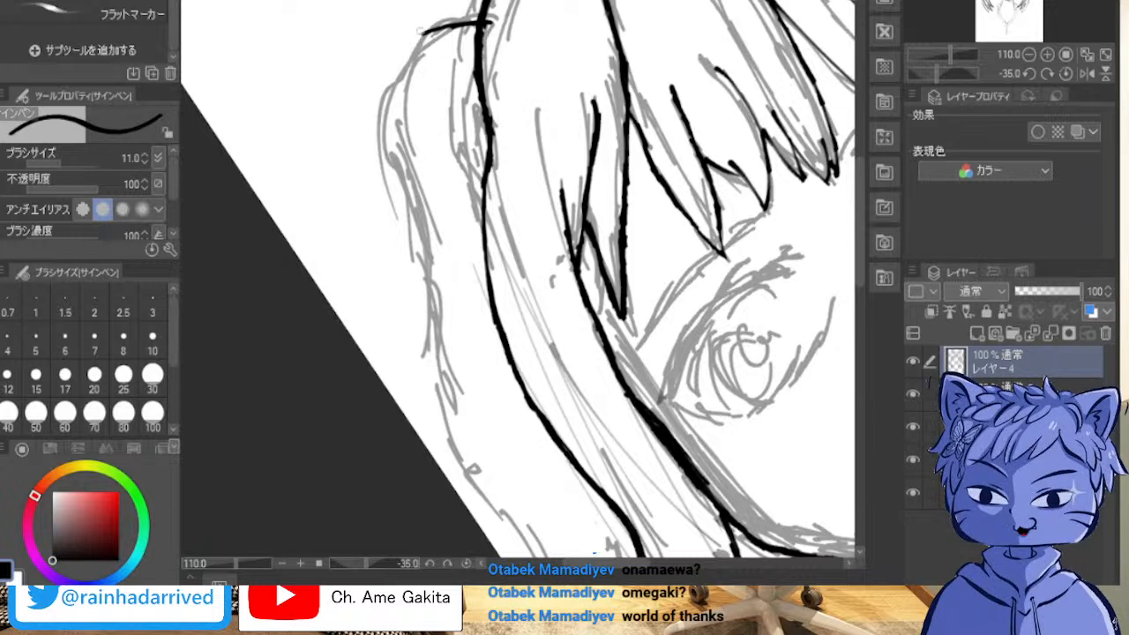
pyautogui.moveTo(432, 35)
pyautogui.mouseDown()
pyautogui.moveTo(395, 99)
pyautogui.moveTo(448, 23)
pyautogui.moveTo(474, 16)
pyautogui.moveTo(415, 62)
pyautogui.moveTo(386, 131)
pyautogui.moveTo(408, 69)
pyautogui.mouseUp()
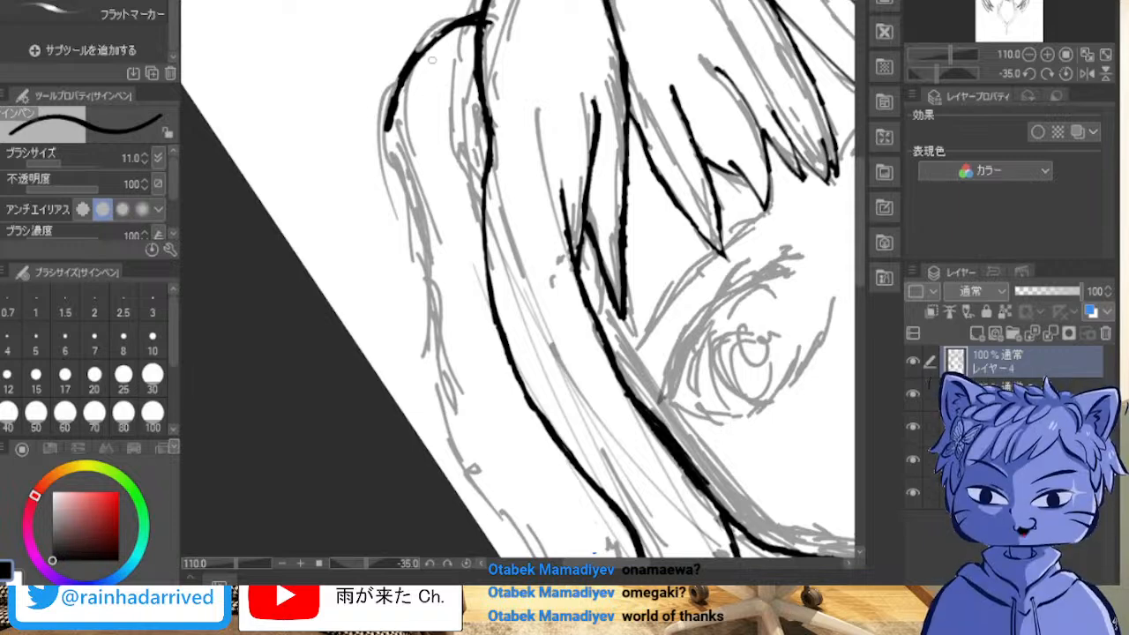
pyautogui.moveTo(415, 53); pyautogui.dragTo(451, 27)
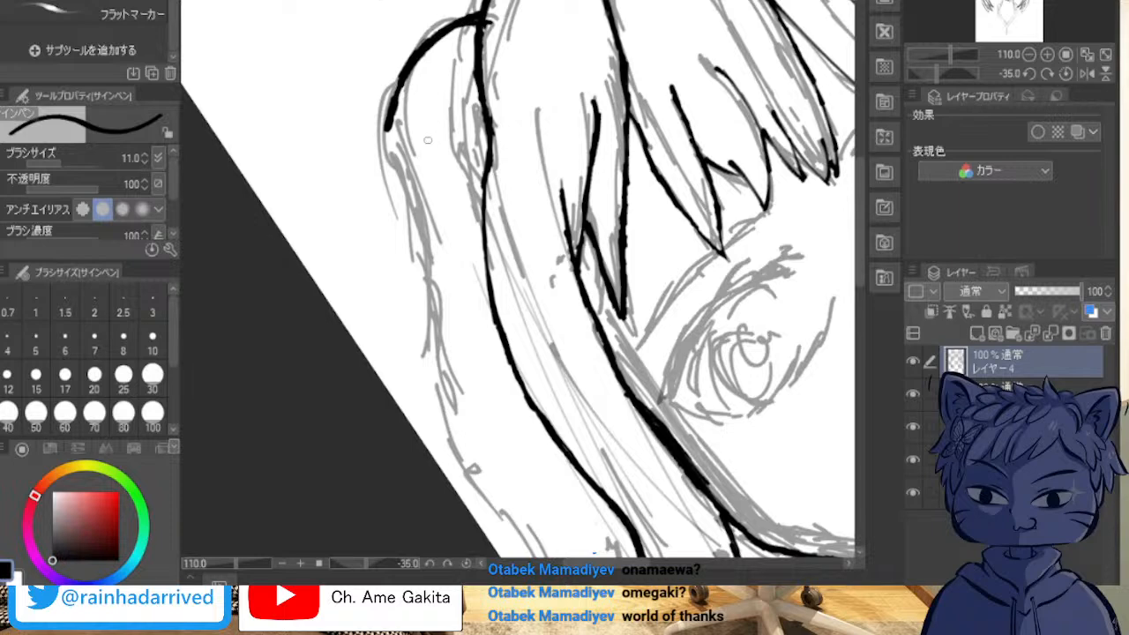
# Step: Continue the left pigtail's outer contour down from the arc with overlapping strokes and even out its thickness
pyautogui.moveTo(392, 122)
pyautogui.mouseDown()
pyautogui.moveTo(386, 203)
pyautogui.moveTo(407, 225)
pyautogui.mouseUp()
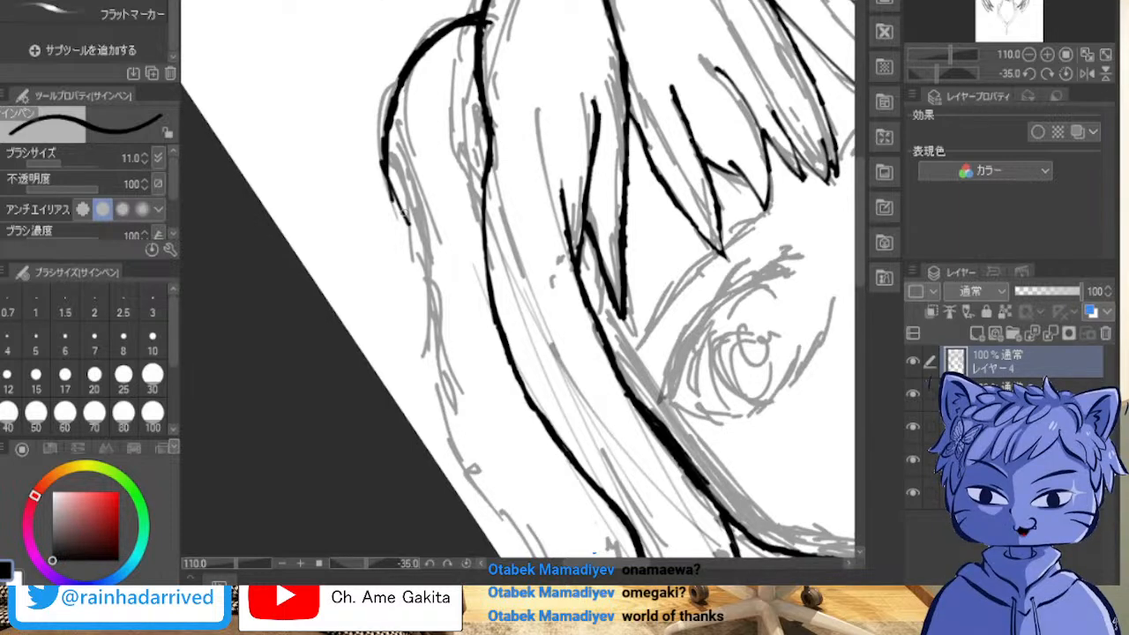
pyautogui.moveTo(387, 167); pyautogui.dragTo(412, 236)
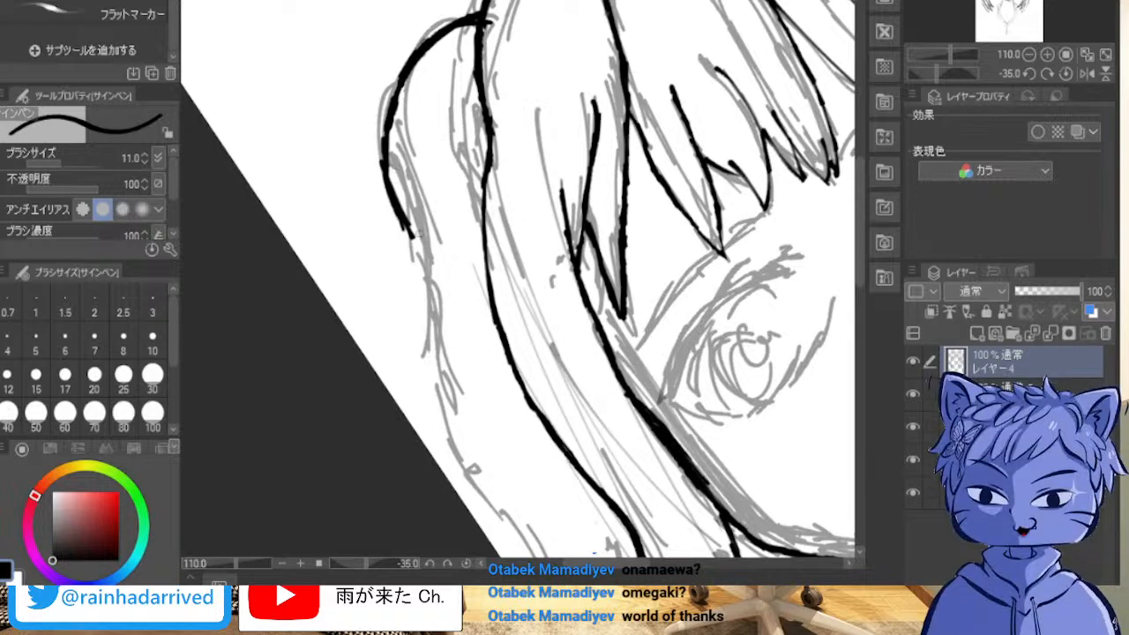
pyautogui.moveTo(407, 230)
pyautogui.mouseDown()
pyautogui.moveTo(443, 326)
pyautogui.moveTo(432, 289)
pyautogui.moveTo(443, 326)
pyautogui.mouseUp()
pyautogui.moveTo(411, 249); pyautogui.dragTo(441, 319)
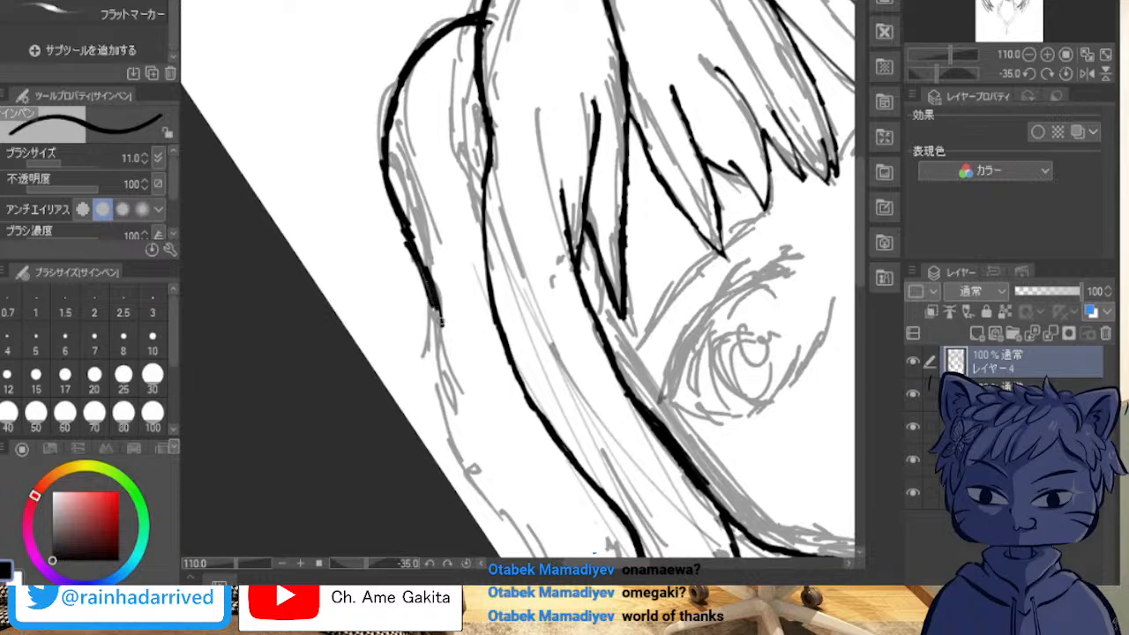
pyautogui.moveTo(409, 238); pyautogui.dragTo(441, 351)
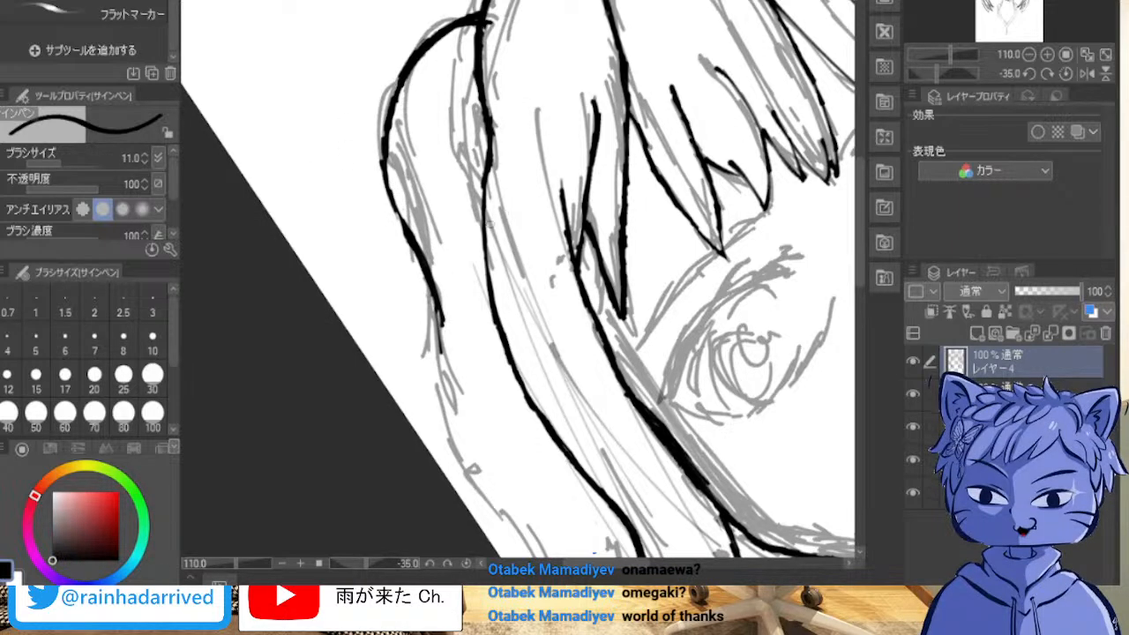
# Step: Extend the left pigtail's outer contour down past its middle along the sketched edge and smooth the join between strokes
pyautogui.scroll(2, 492, 223)
pyautogui.scroll(20, 496, 231)
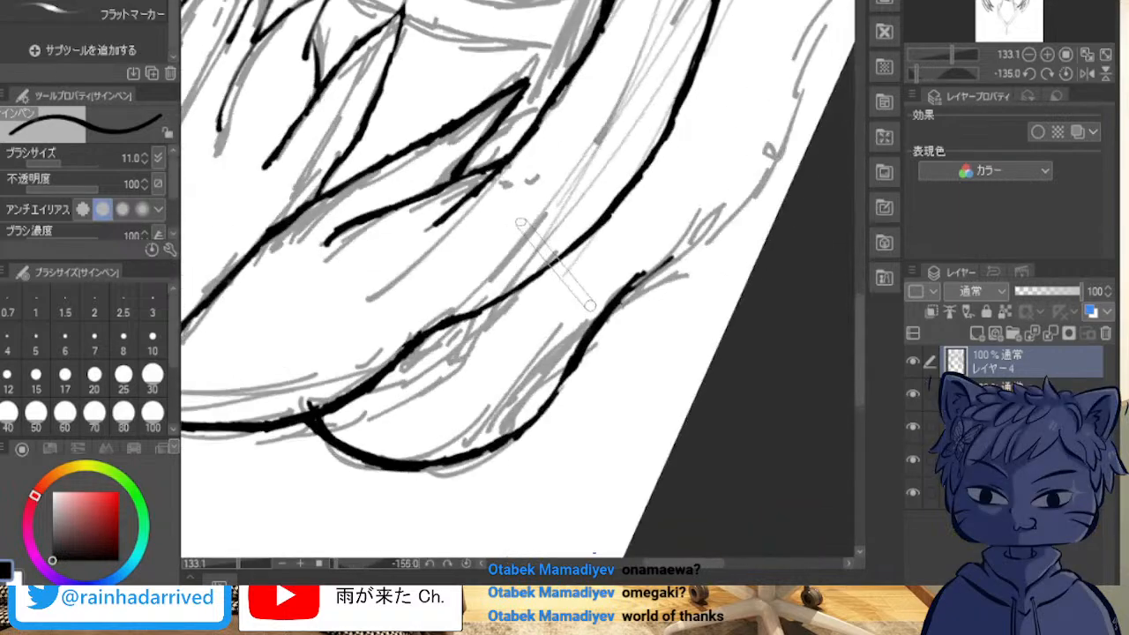
pyautogui.scroll(6, 520, 224)
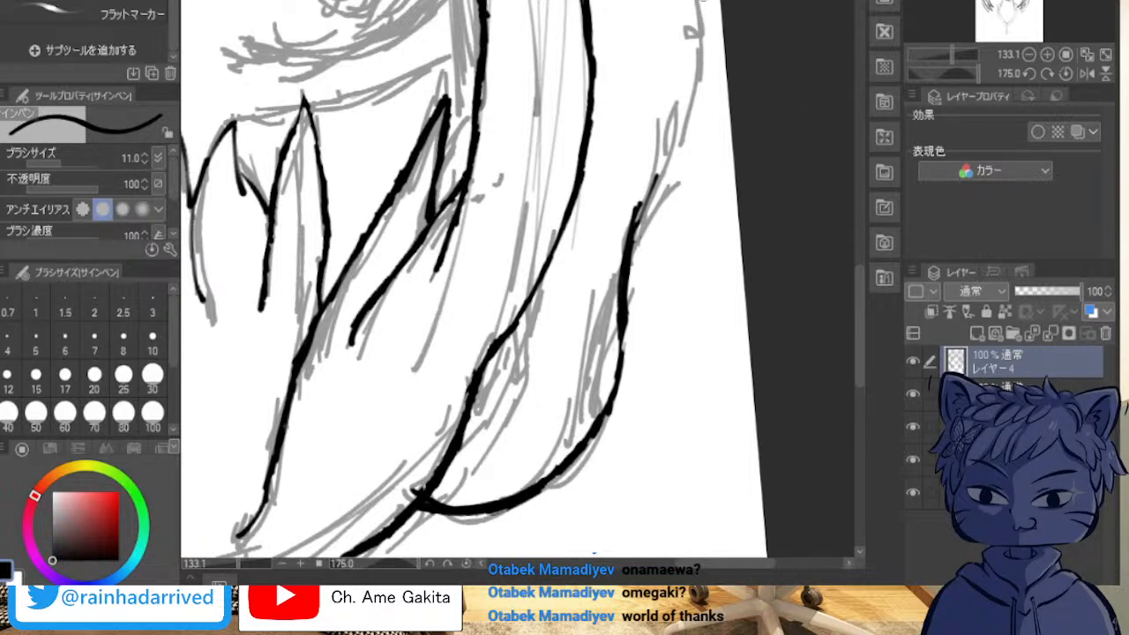
pyautogui.moveTo(703, 2); pyautogui.dragTo(681, 99)
pyautogui.moveTo(703, 21); pyautogui.dragTo(643, 196)
pyautogui.moveTo(680, 108); pyautogui.dragTo(641, 202)
pyautogui.moveTo(664, 152); pyautogui.dragTo(642, 204)
pyautogui.moveTo(672, 123); pyautogui.dragTo(643, 221)
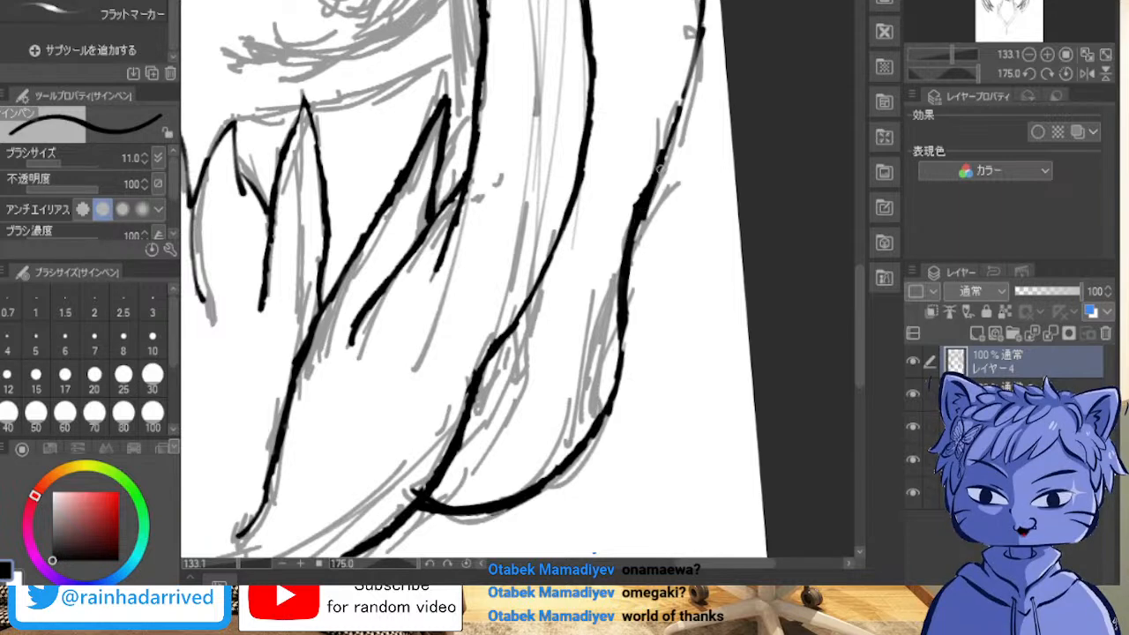
pyautogui.moveTo(662, 171); pyautogui.dragTo(649, 198)
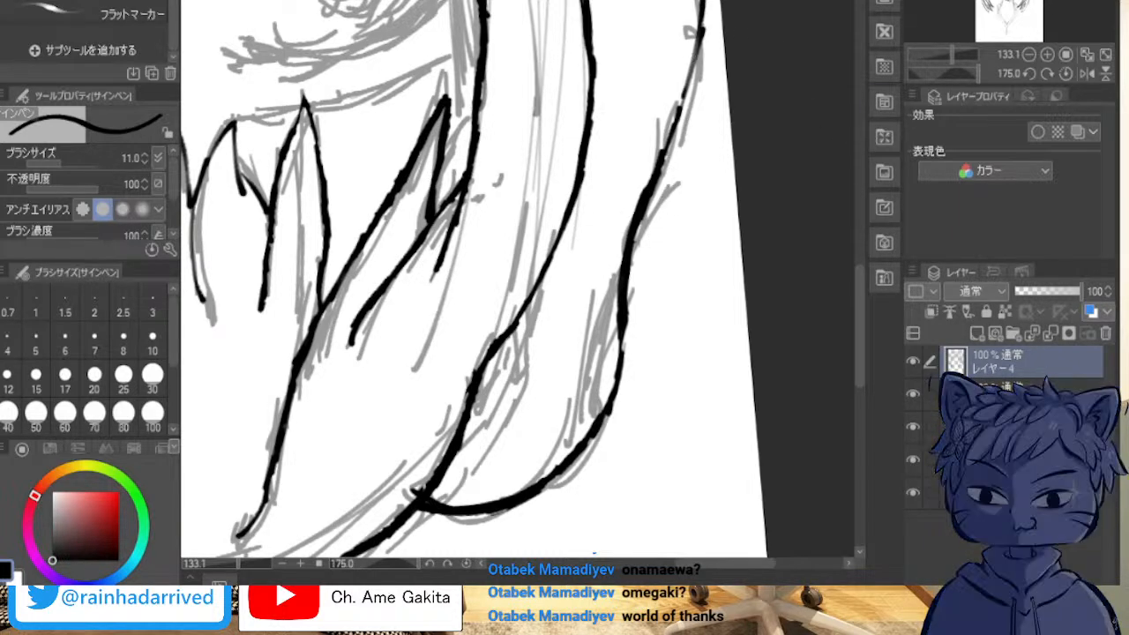
# Step: Draw the jagged pointed hair ends of the left pigtail from the side lock outward, redoing the uneven thick stroke
pyautogui.moveTo(530, 353); pyautogui.dragTo(566, 216)
pyautogui.moveTo(547, 53)
pyautogui.mouseDown()
pyautogui.moveTo(660, 360)
pyautogui.moveTo(652, 404)
pyautogui.moveTo(334, 552)
pyautogui.moveTo(332, 538)
pyautogui.mouseUp()
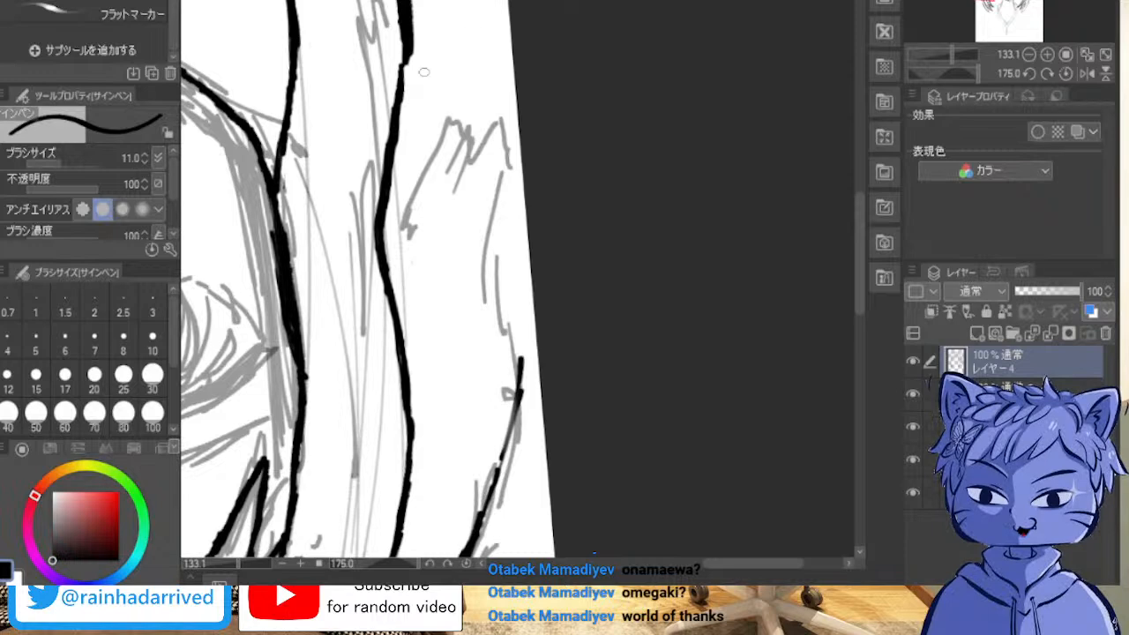
pyautogui.moveTo(395, 159)
pyautogui.mouseDown()
pyautogui.moveTo(429, 100)
pyautogui.moveTo(430, 141)
pyautogui.mouseUp()
pyautogui.moveTo(424, 101); pyautogui.dragTo(431, 132)
pyautogui.moveTo(421, 179)
pyautogui.mouseDown()
pyautogui.moveTo(447, 118)
pyautogui.moveTo(401, 229)
pyautogui.mouseUp()
pyautogui.moveTo(457, 115); pyautogui.dragTo(438, 161)
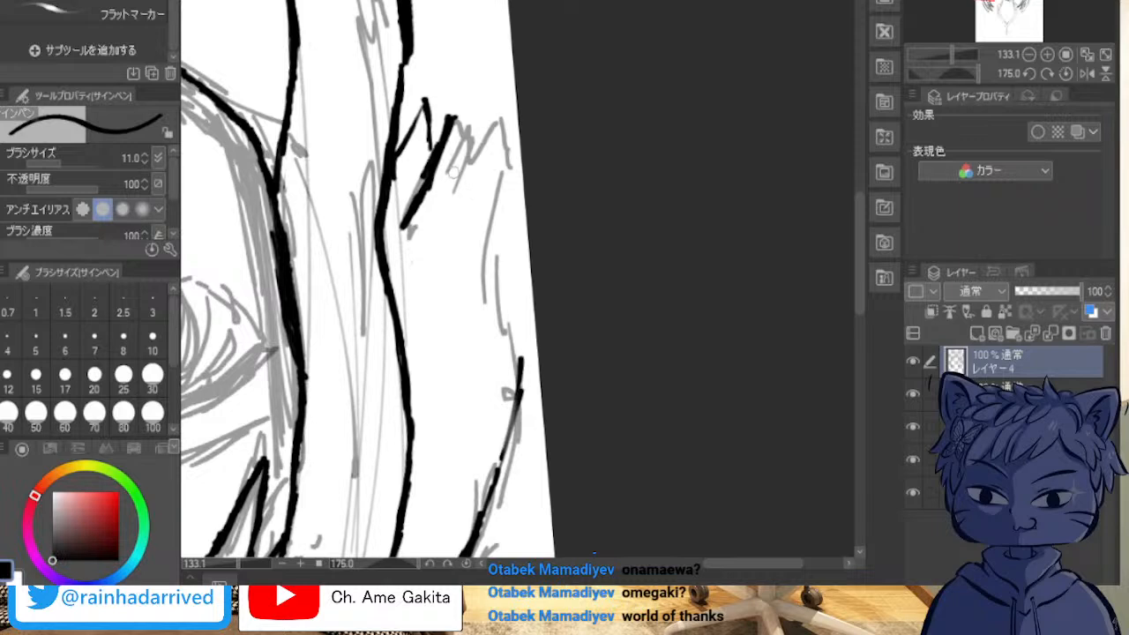
pyautogui.moveTo(433, 183)
pyautogui.mouseDown()
pyautogui.moveTo(405, 225)
pyautogui.moveTo(444, 149)
pyautogui.moveTo(447, 112)
pyautogui.moveTo(423, 186)
pyautogui.moveTo(419, 148)
pyautogui.mouseUp()
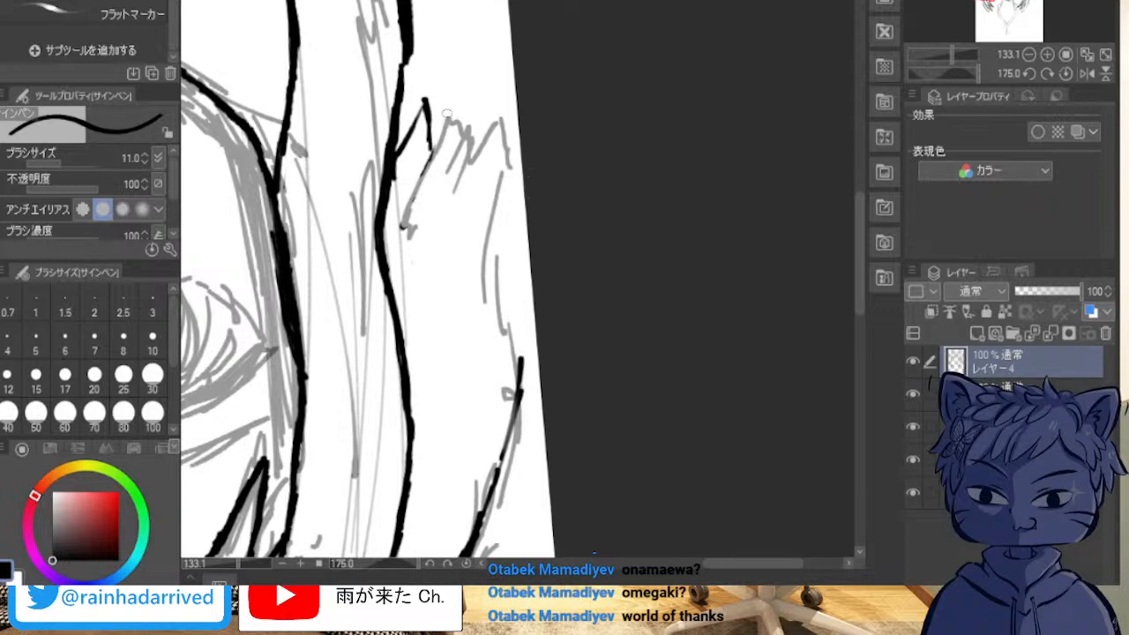
pyautogui.moveTo(404, 222)
pyautogui.mouseDown()
pyautogui.moveTo(449, 111)
pyautogui.moveTo(436, 147)
pyautogui.moveTo(448, 114)
pyautogui.moveTo(468, 148)
pyautogui.moveTo(452, 207)
pyautogui.mouseUp()
pyautogui.moveTo(468, 164)
pyautogui.mouseDown()
pyautogui.moveTo(498, 111)
pyautogui.moveTo(511, 237)
pyautogui.mouseUp()
# Step: Connect the left pigtail's outermost hair point to its outer contour with one smooth line and erase the stray inner stroke
pyautogui.moveTo(507, 166); pyautogui.dragTo(517, 355)
pyautogui.moveTo(507, 286)
pyautogui.mouseDown()
pyautogui.moveTo(521, 368)
pyautogui.moveTo(514, 334)
pyautogui.mouseUp()
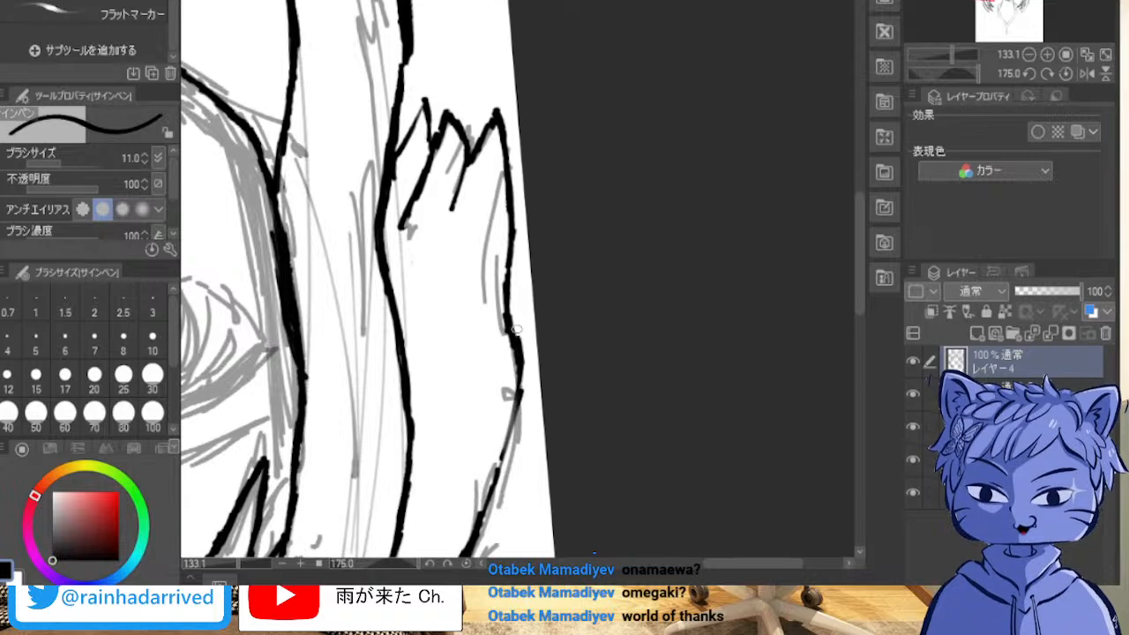
pyautogui.moveTo(510, 223); pyautogui.dragTo(524, 335)
pyautogui.moveTo(516, 265); pyautogui.dragTo(519, 390)
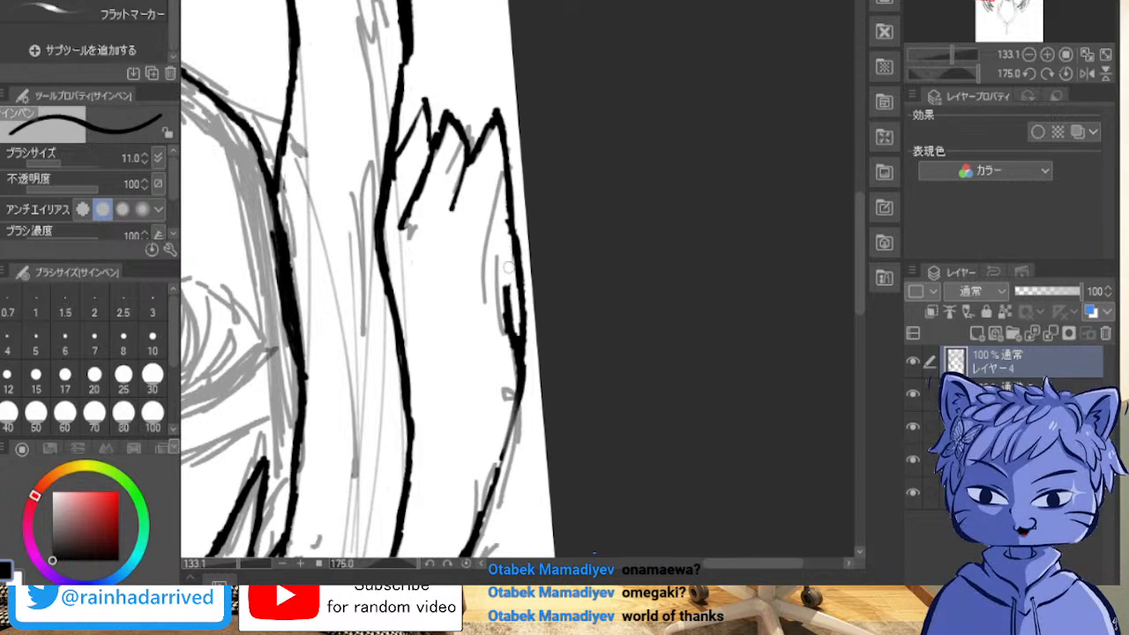
pyautogui.moveTo(503, 303); pyautogui.dragTo(515, 351)
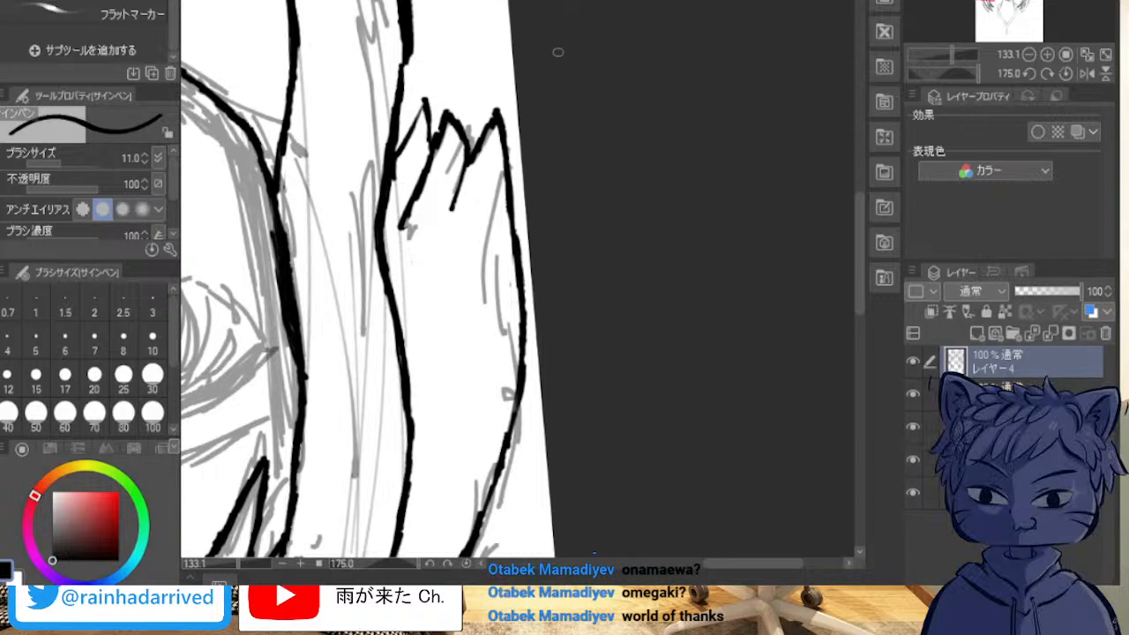
# Step: Draw a long hair strand line inside the left pigtail, running down to its jagged ends
pyautogui.press('-')
pyautogui.press('-')
pyautogui.hotkey('ctrl', '-')
pyautogui.hotkey('ctrl', '-')
pyautogui.hotkey('ctrl', '-')
pyautogui.hotkey('ctrl', '-')
pyautogui.hotkey('ctrl', '-')
pyautogui.press('-')
pyautogui.press('-')
pyautogui.press('-')
pyautogui.press('-')
pyautogui.press('-')
pyautogui.press('-')
pyautogui.press('-')
pyautogui.press('-')
pyautogui.press('-')
pyautogui.press('-')
pyautogui.press('-')
pyautogui.press('-')
pyautogui.press('-')
pyautogui.press('-')
pyautogui.press('-')
pyautogui.press('-')
pyautogui.press('-')
pyautogui.press('-')
pyautogui.press('-')
pyautogui.press('-')
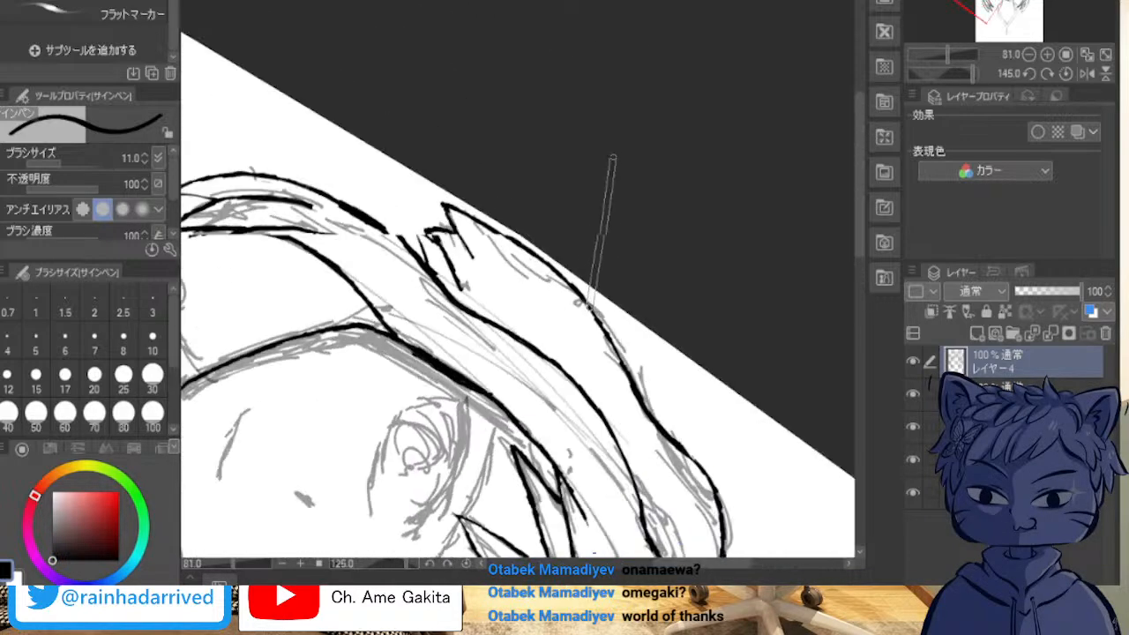
pyautogui.press('-')
pyautogui.press('-')
pyautogui.press('-')
pyautogui.press('-')
pyautogui.press('-')
pyautogui.press('-')
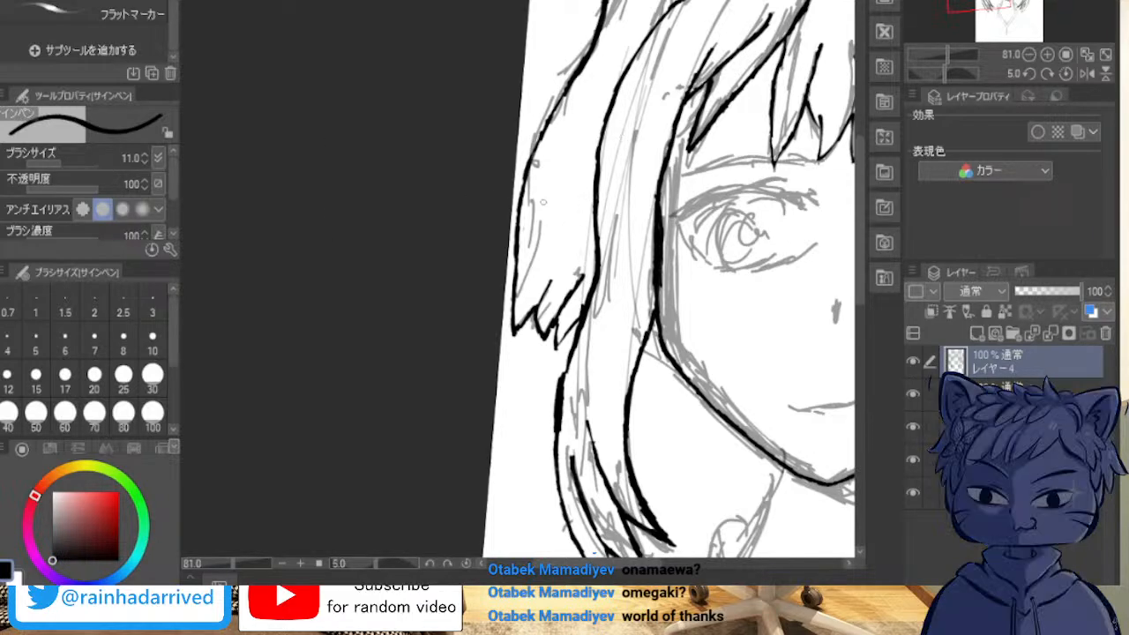
pyautogui.moveTo(548, 194); pyautogui.dragTo(536, 294)
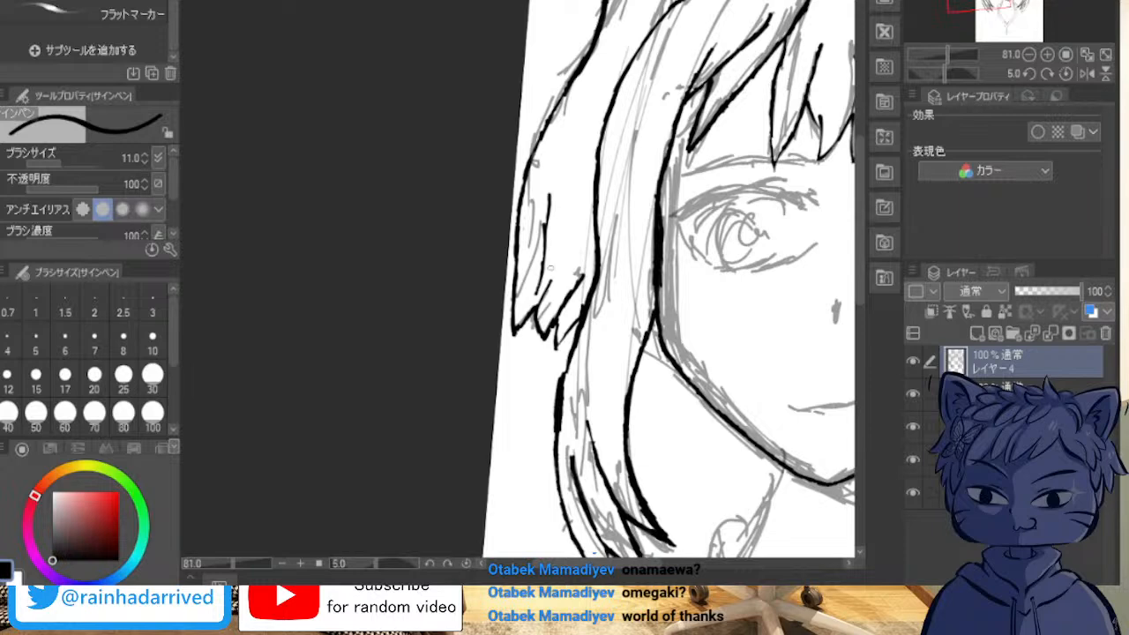
pyautogui.hotkey('ctrl', 'z')
pyautogui.hotkey('ctrl', 'z')
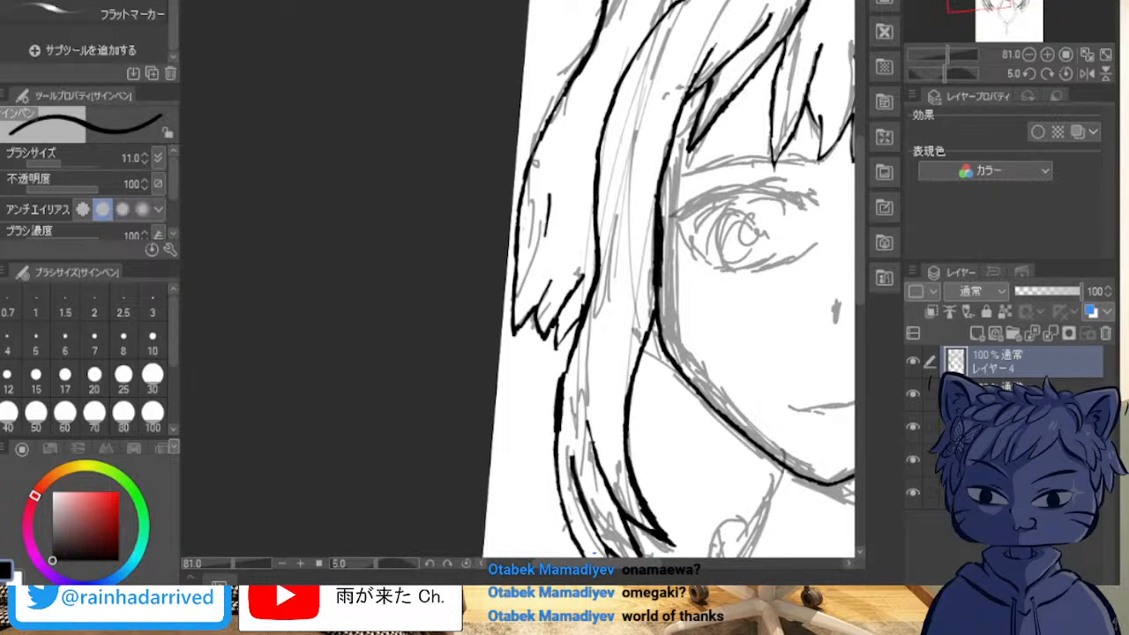
pyautogui.moveTo(534, 308); pyautogui.dragTo(557, 226)
pyautogui.moveTo(565, 185); pyautogui.dragTo(545, 297)
pyautogui.moveTo(562, 215)
pyautogui.mouseDown()
pyautogui.moveTo(565, 179)
pyautogui.moveTo(551, 259)
pyautogui.mouseUp()
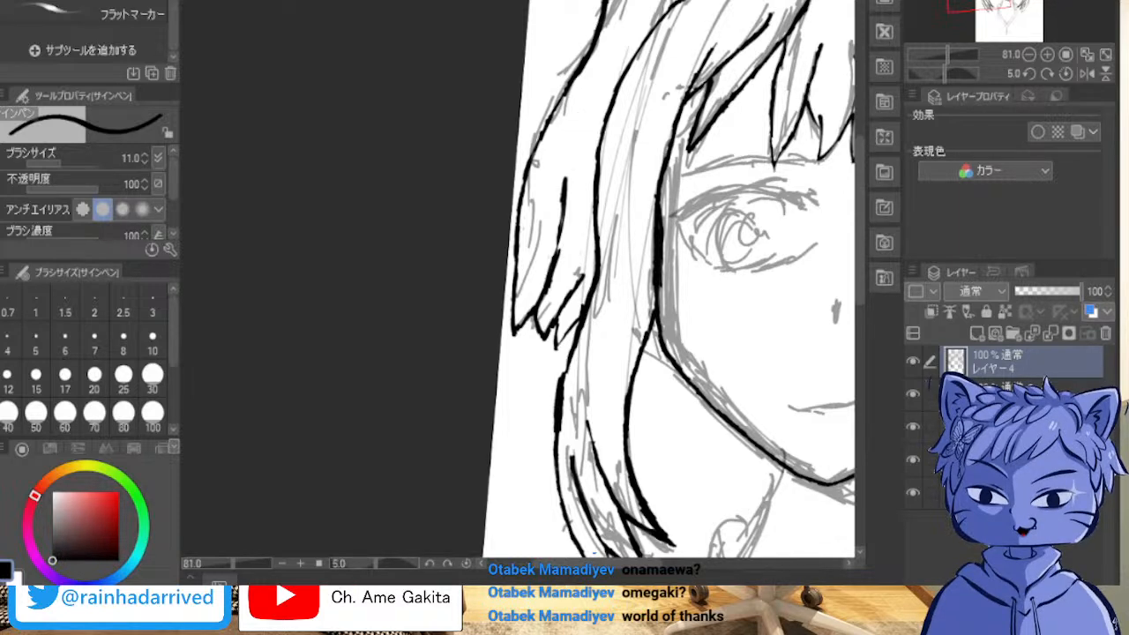
# Step: Add a new layer above the hair line art and hide the hair line layer, leaving the sketch and face outline visible
pyautogui.moveTo(705, 265); pyautogui.dragTo(353, 247)
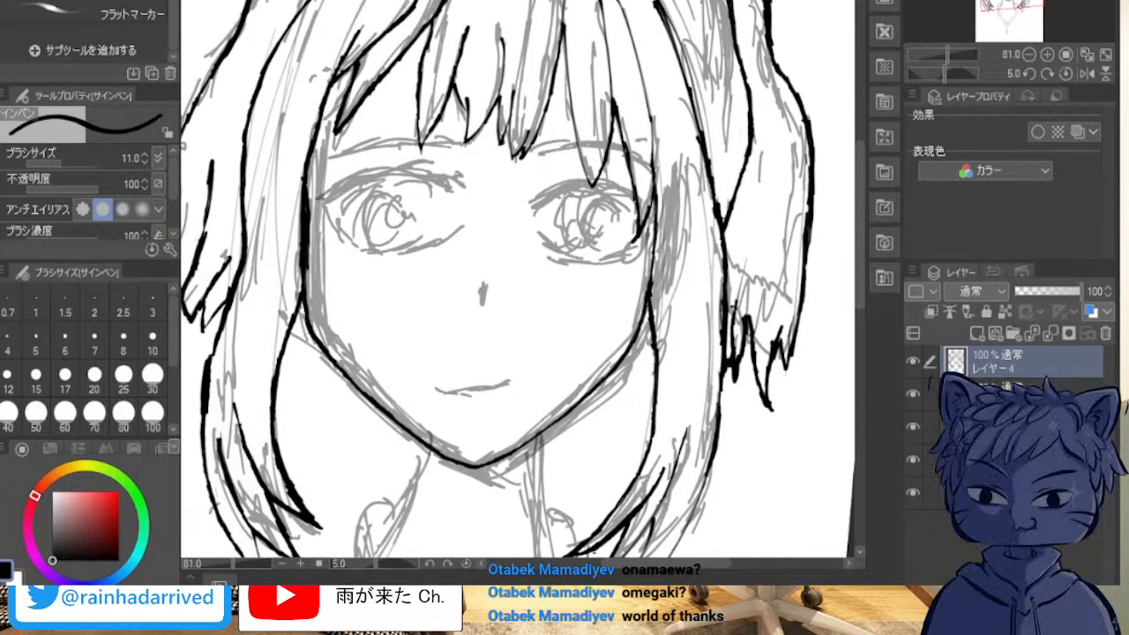
pyautogui.press('-')
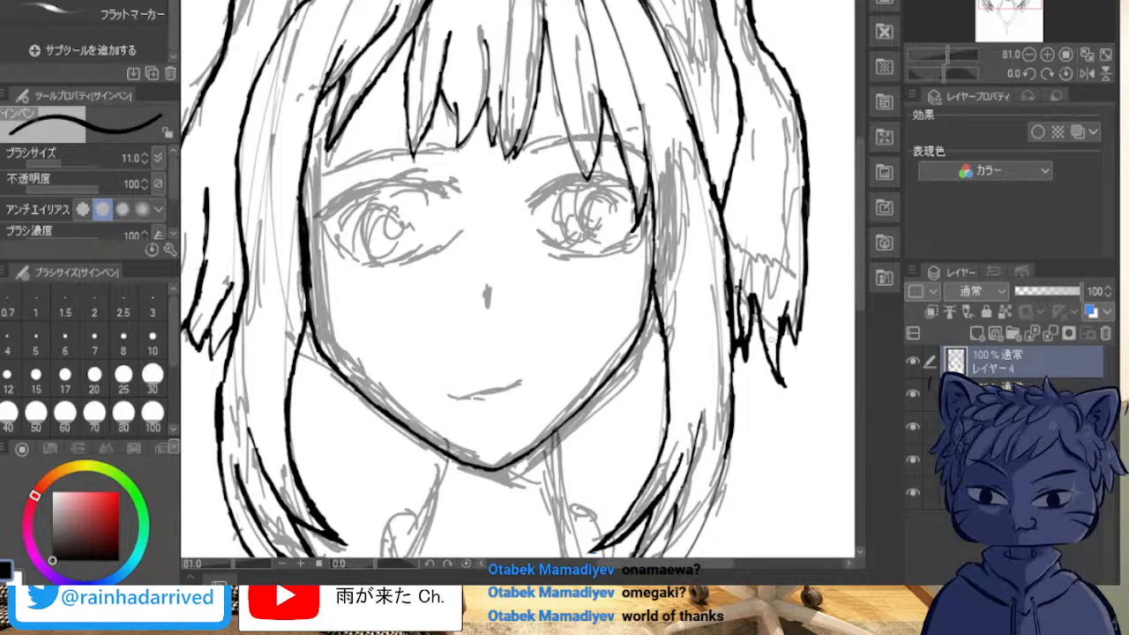
pyautogui.moveTo(842, 73); pyautogui.dragTo(841, 309)
pyautogui.moveTo(521, 353)
pyautogui.mouseDown()
pyautogui.moveTo(566, 353)
pyautogui.moveTo(602, 245)
pyautogui.moveTo(537, 86)
pyautogui.mouseUp()
pyautogui.moveTo(564, 176); pyautogui.dragTo(630, 159)
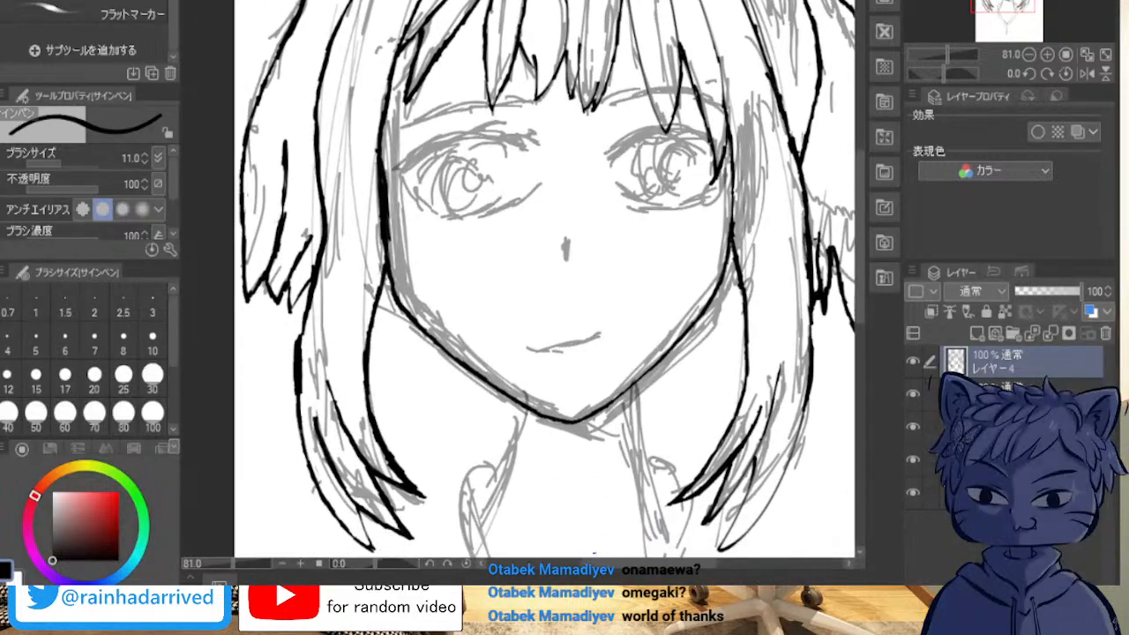
pyautogui.moveTo(481, 164); pyautogui.dragTo(501, 160)
pyautogui.scroll(10, 501, 160)
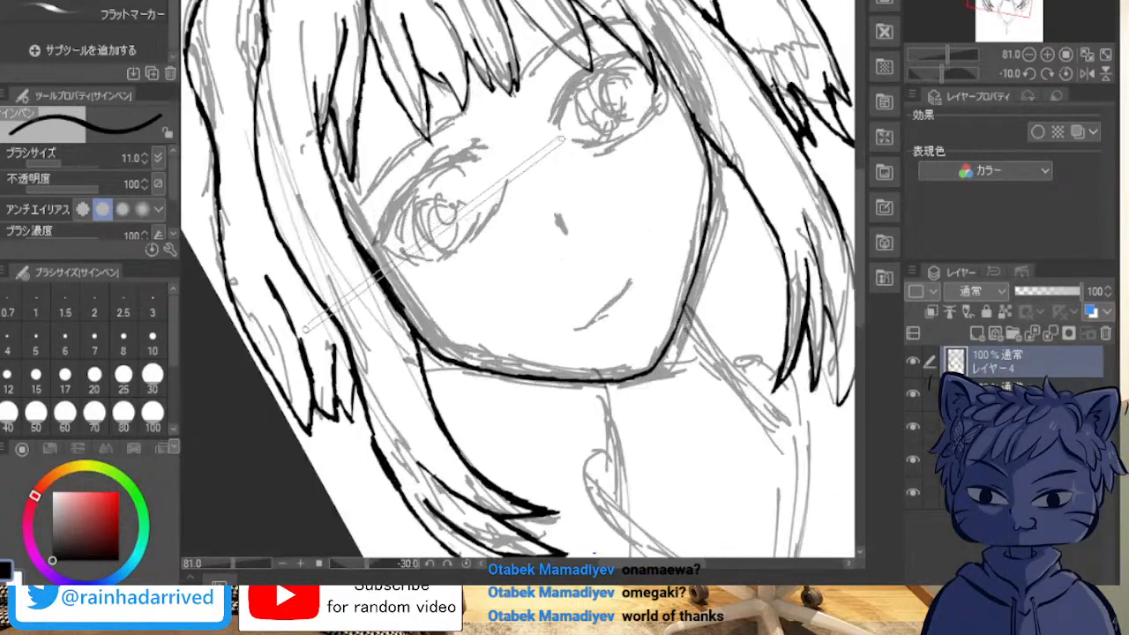
pyautogui.scroll(-1, 564, 138)
pyautogui.moveTo(547, 194); pyautogui.dragTo(839, 351)
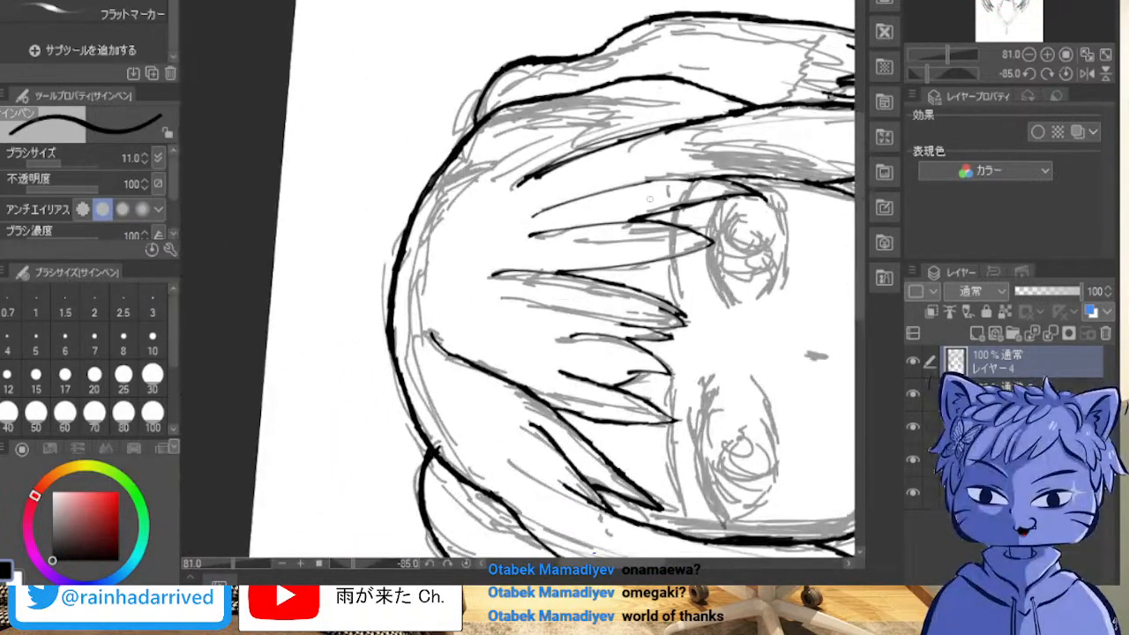
pyautogui.scroll(1, 637, 192)
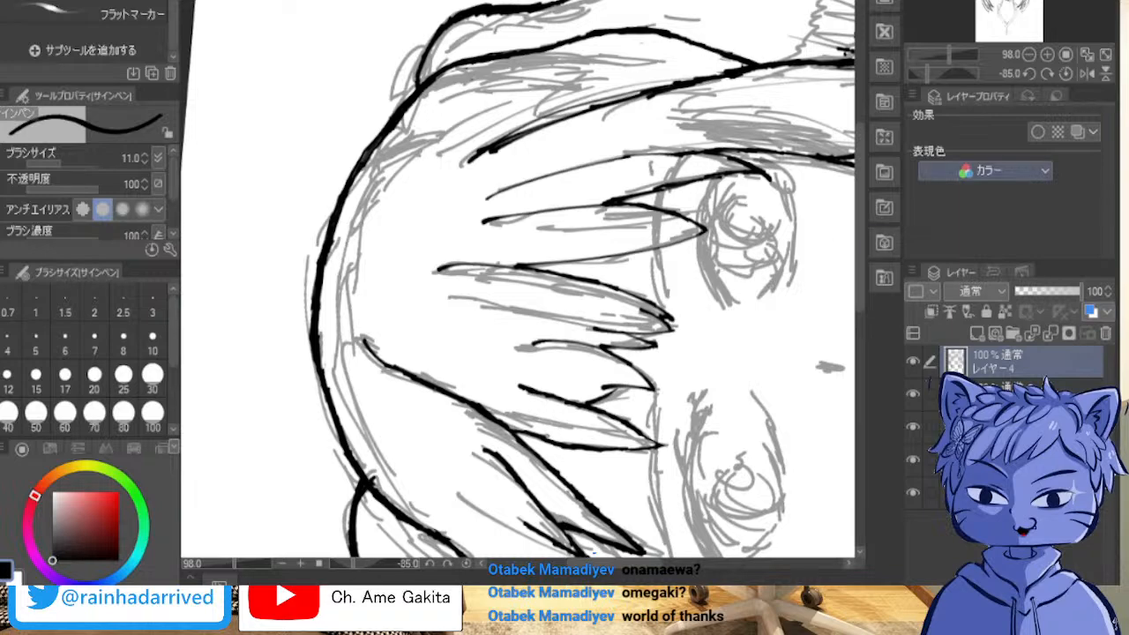
pyautogui.moveTo(565, 265)
pyautogui.mouseDown()
pyautogui.moveTo(471, 354)
pyautogui.moveTo(308, 361)
pyautogui.moveTo(415, 300)
pyautogui.moveTo(558, 355)
pyautogui.moveTo(587, 552)
pyautogui.moveTo(199, 522)
pyautogui.moveTo(273, 226)
pyautogui.moveTo(194, 120)
pyautogui.moveTo(332, 82)
pyautogui.mouseUp()
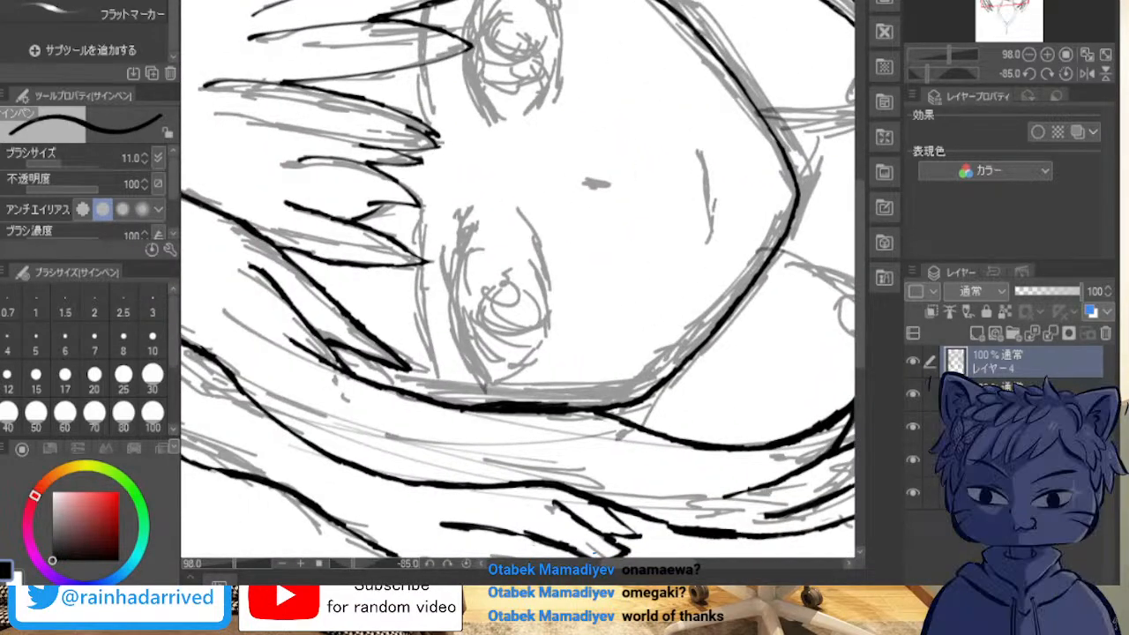
pyautogui.click(977, 333)
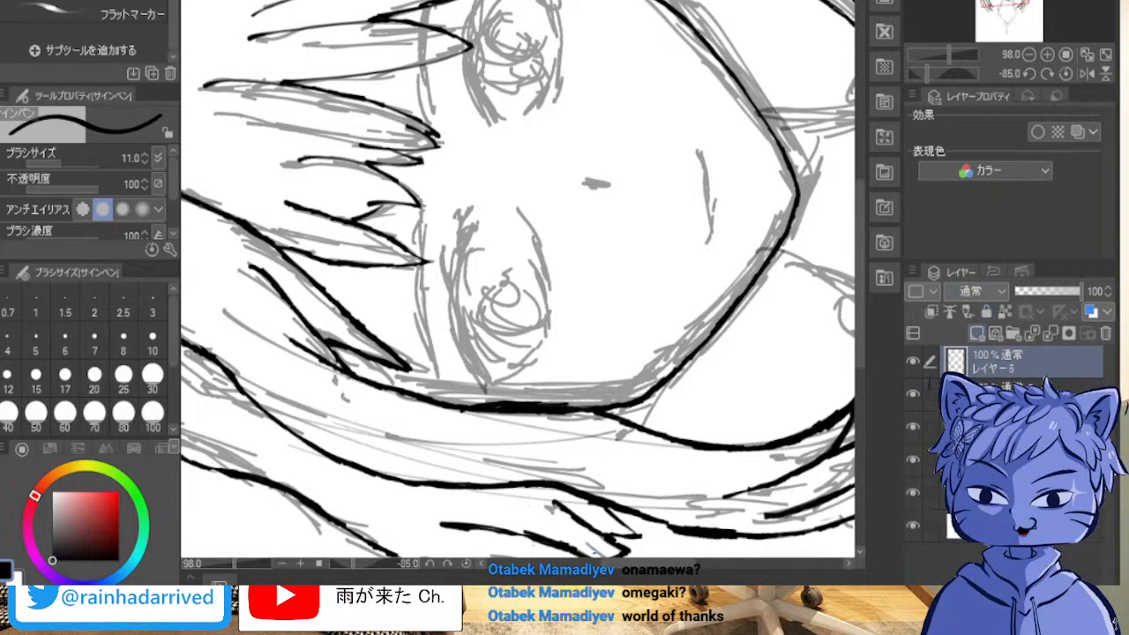
pyautogui.click(913, 394)
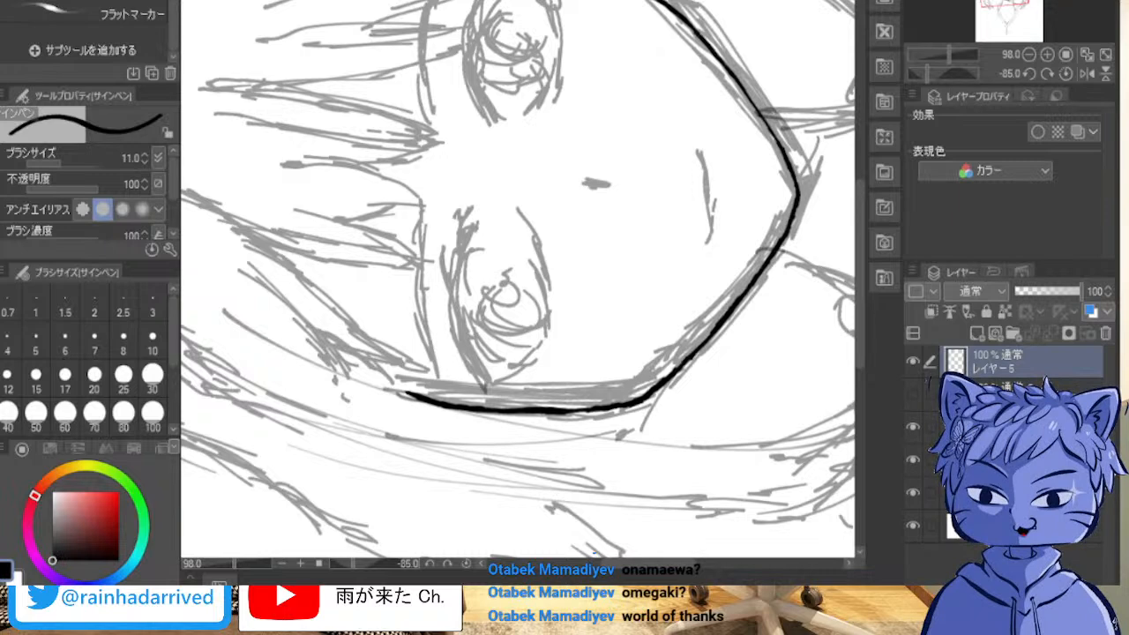
# Step: Ink the right eyebrow as one thin curved line along the sketch, undoing the strokes that miss its arc
pyautogui.moveTo(430, 2)
pyautogui.mouseDown()
pyautogui.moveTo(429, 80)
pyautogui.moveTo(427, 50)
pyautogui.mouseUp()
pyautogui.hotkey('ctrl', 'z')
pyautogui.hotkey('ctrl', 'z')
pyautogui.hotkey('ctrl', 'z')
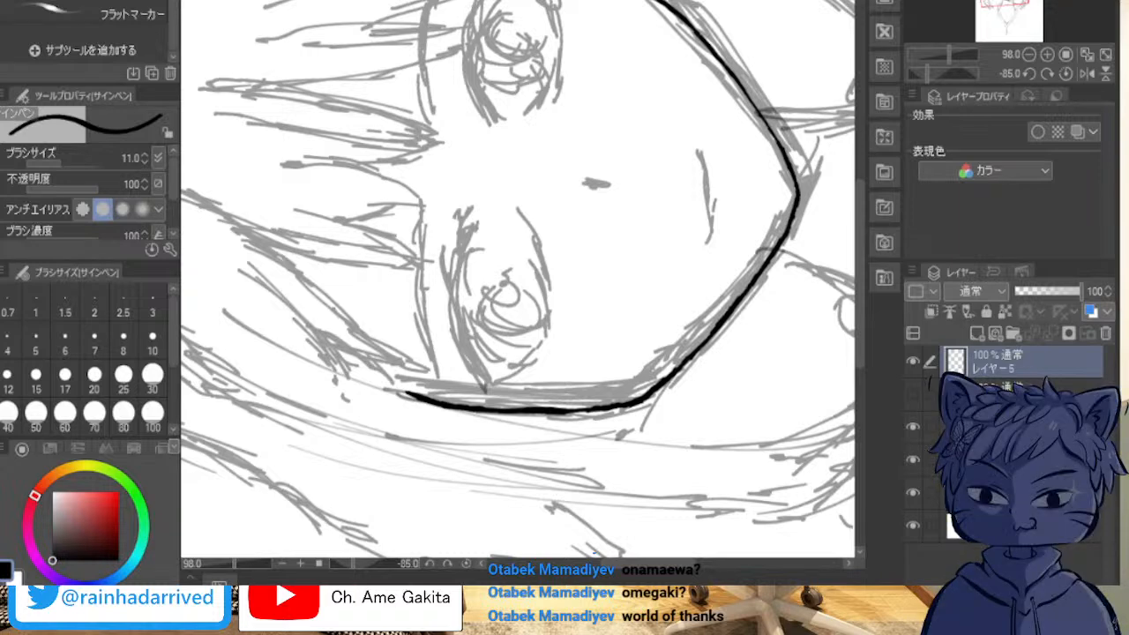
pyautogui.moveTo(432, 5); pyautogui.dragTo(435, 112)
pyautogui.hotkey('ctrl', 'z')
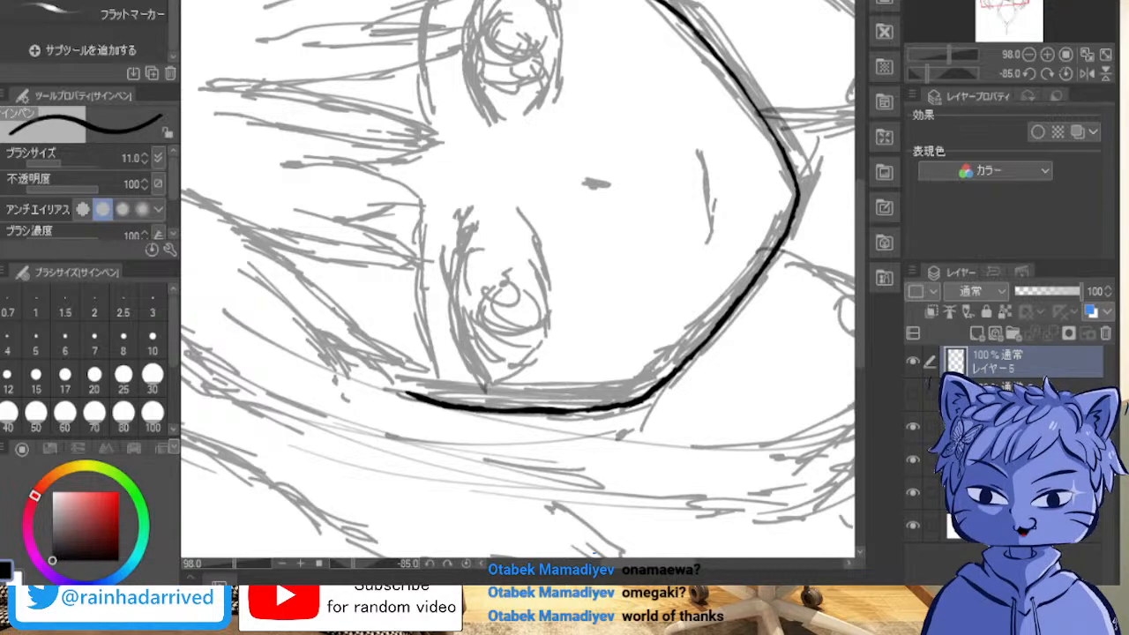
pyautogui.moveTo(430, 2); pyautogui.dragTo(415, 104)
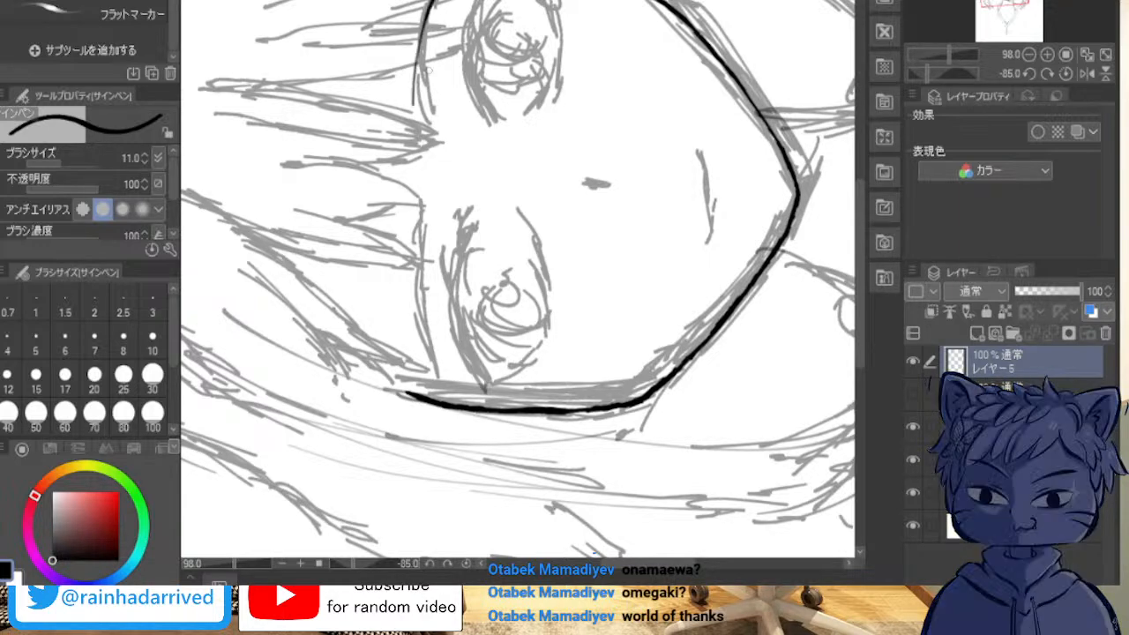
pyautogui.hotkey('ctrl', 'z')
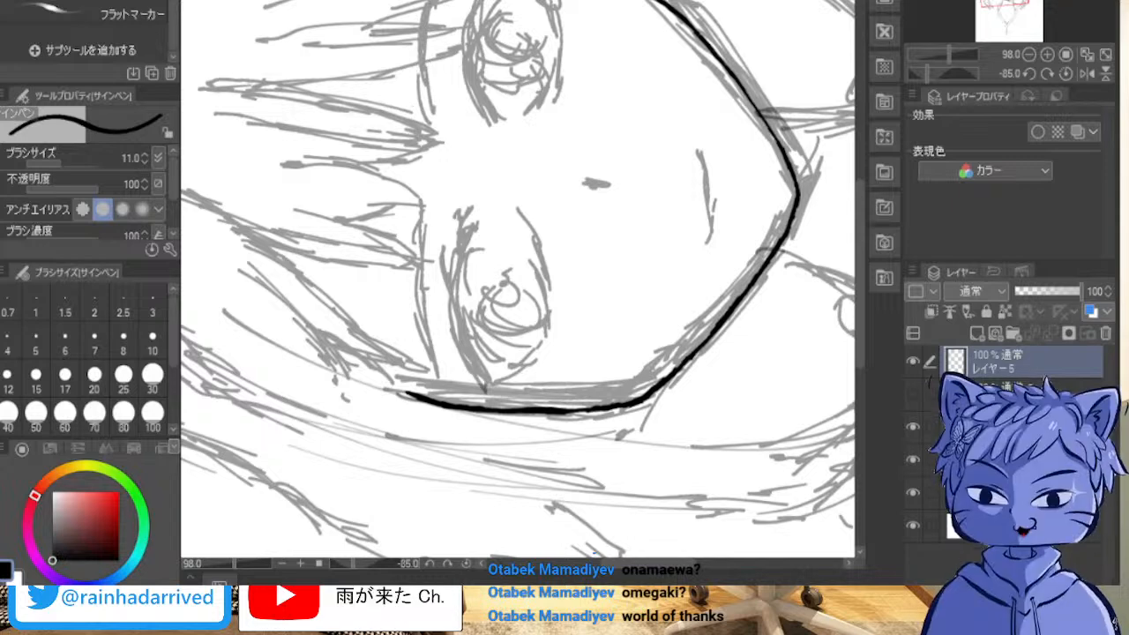
pyautogui.moveTo(425, 2); pyautogui.dragTo(433, 128)
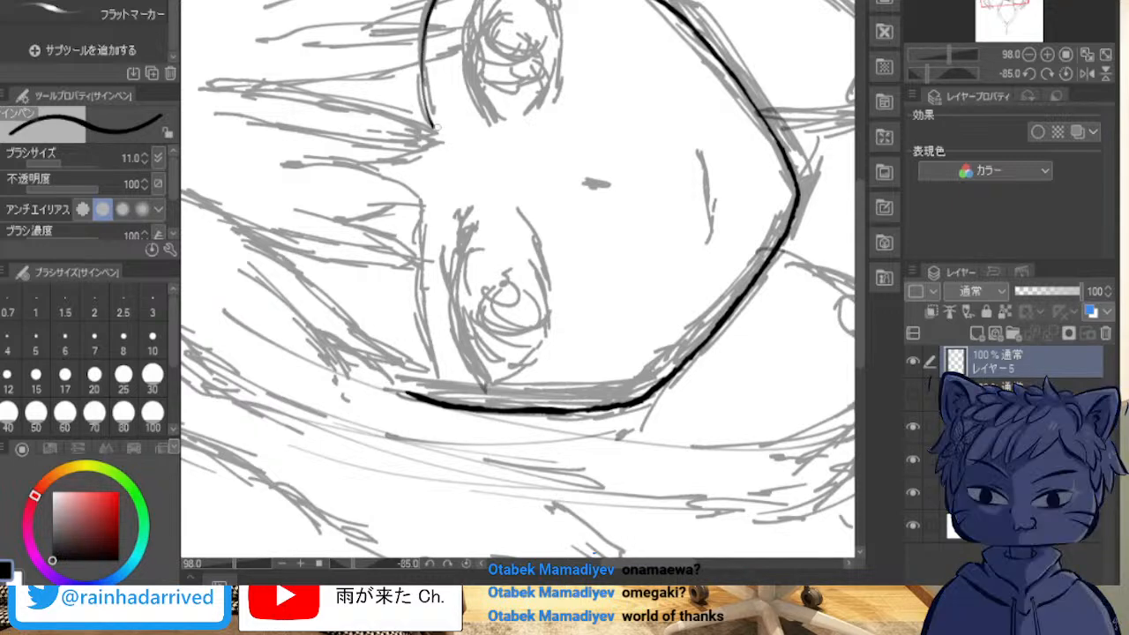
# Step: Ink the left eyebrow as a thin tapered arc above the sketched brow, retrying until the curve is smooth
pyautogui.moveTo(433, 217); pyautogui.dragTo(450, 376)
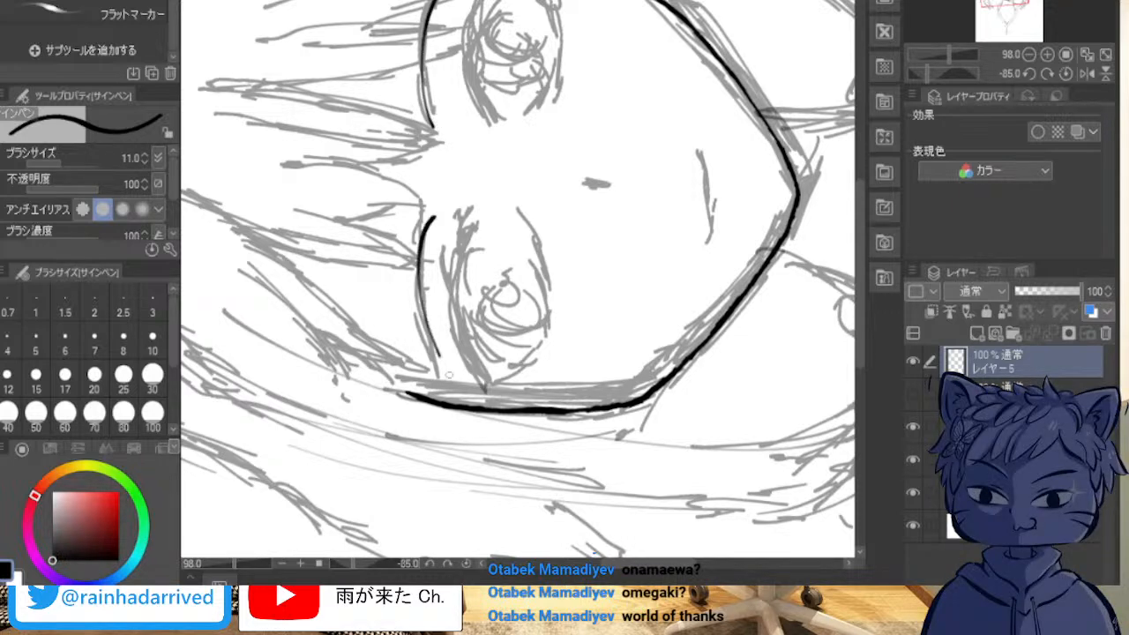
pyautogui.hotkey('ctrl', 'z')
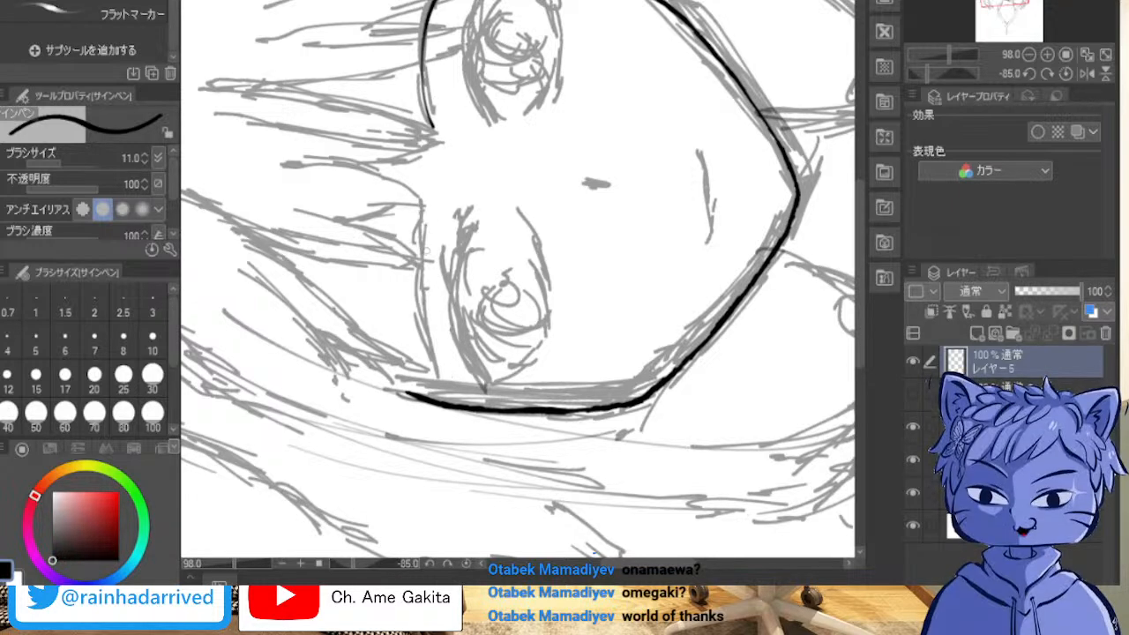
pyautogui.moveTo(425, 215); pyautogui.dragTo(408, 355)
pyautogui.hotkey('ctrl', 'z')
pyautogui.moveTo(435, 220); pyautogui.dragTo(441, 351)
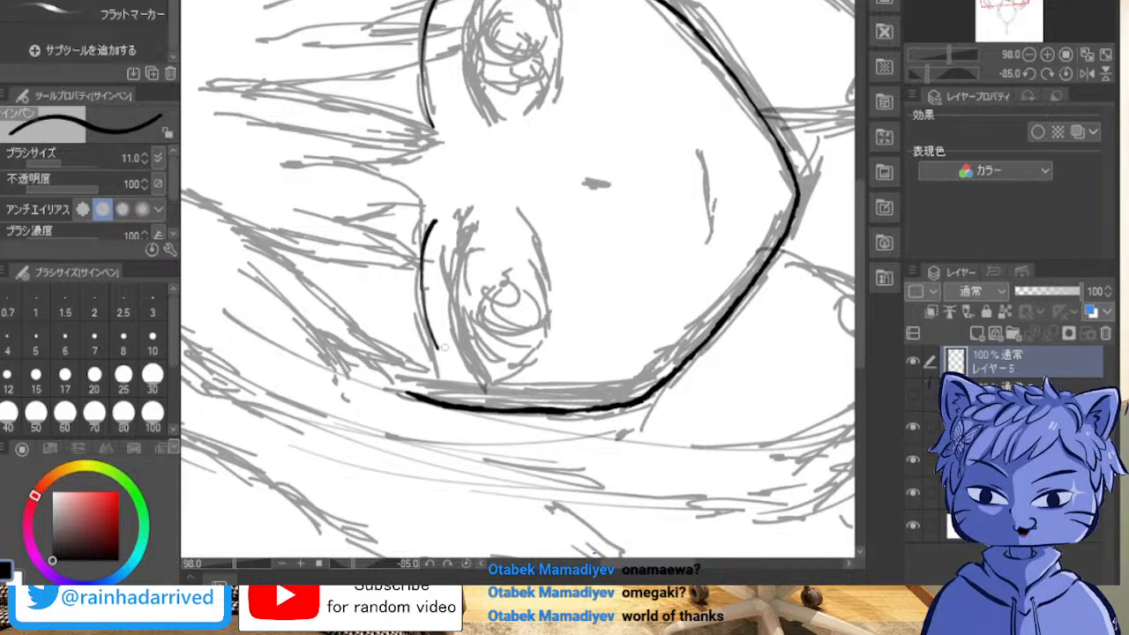
pyautogui.hotkey('ctrl', 'z')
pyautogui.moveTo(427, 216); pyautogui.dragTo(438, 377)
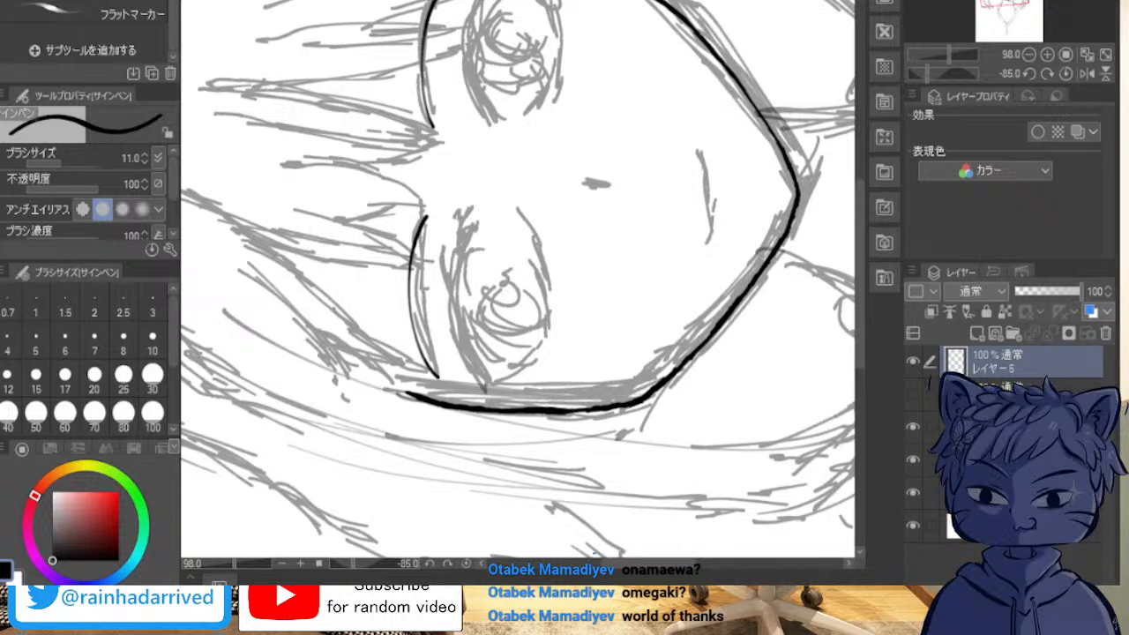
# Step: Draw the thick upper lash line of the right eye along the sketched eyelid
pyautogui.moveTo(484, 0)
pyautogui.mouseDown()
pyautogui.moveTo(489, 102)
pyautogui.moveTo(473, 92)
pyautogui.moveTo(483, 120)
pyautogui.moveTo(476, 25)
pyautogui.mouseUp()
pyautogui.moveTo(473, 71); pyautogui.dragTo(479, 4)
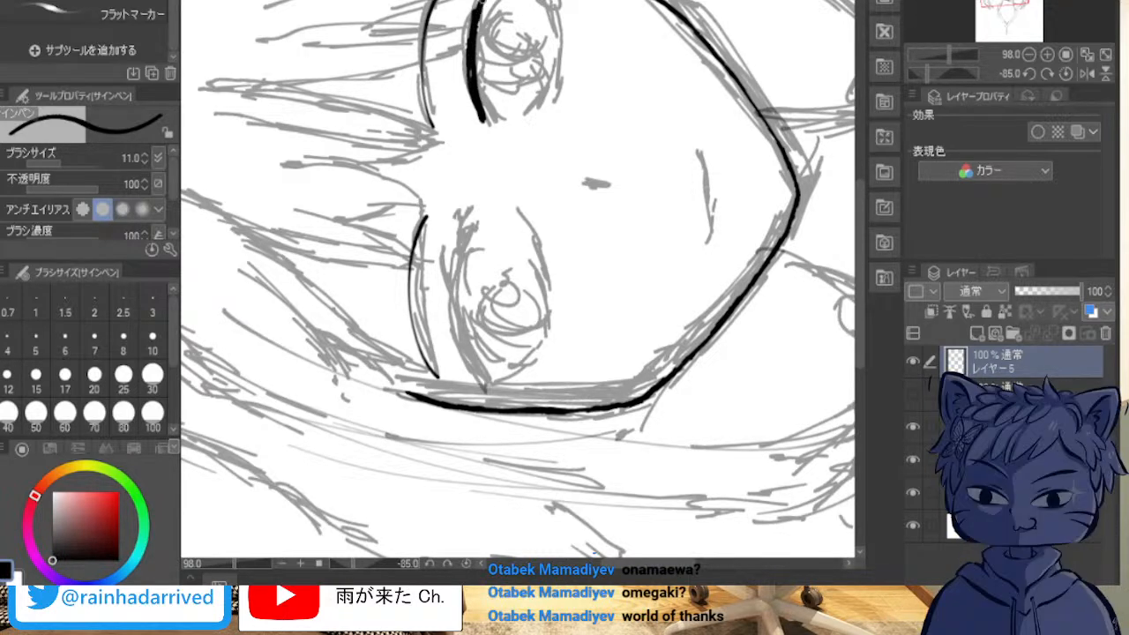
pyautogui.moveTo(481, 110); pyautogui.dragTo(485, 123)
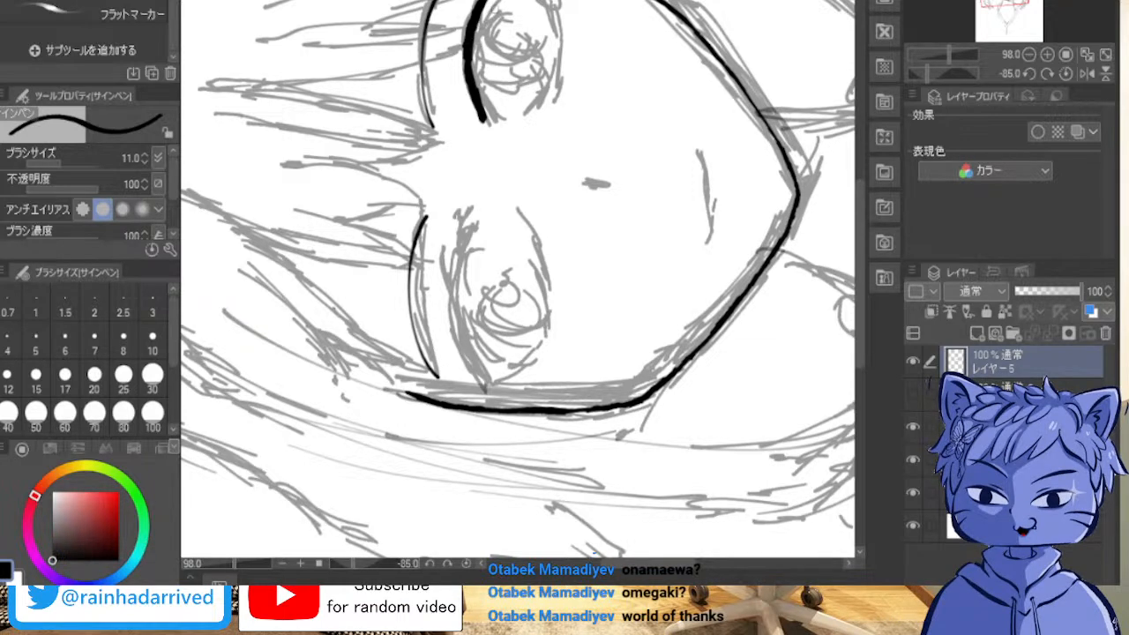
# Step: Draw the thick upper lash line of the left eye along the sketched eyelid and even out its edges
pyautogui.moveTo(470, 221)
pyautogui.mouseDown()
pyautogui.moveTo(458, 267)
pyautogui.moveTo(466, 334)
pyautogui.mouseUp()
pyautogui.moveTo(485, 386)
pyautogui.mouseDown()
pyautogui.moveTo(461, 311)
pyautogui.moveTo(464, 229)
pyautogui.moveTo(472, 362)
pyautogui.moveTo(452, 281)
pyautogui.mouseUp()
pyautogui.moveTo(463, 229); pyautogui.dragTo(458, 318)
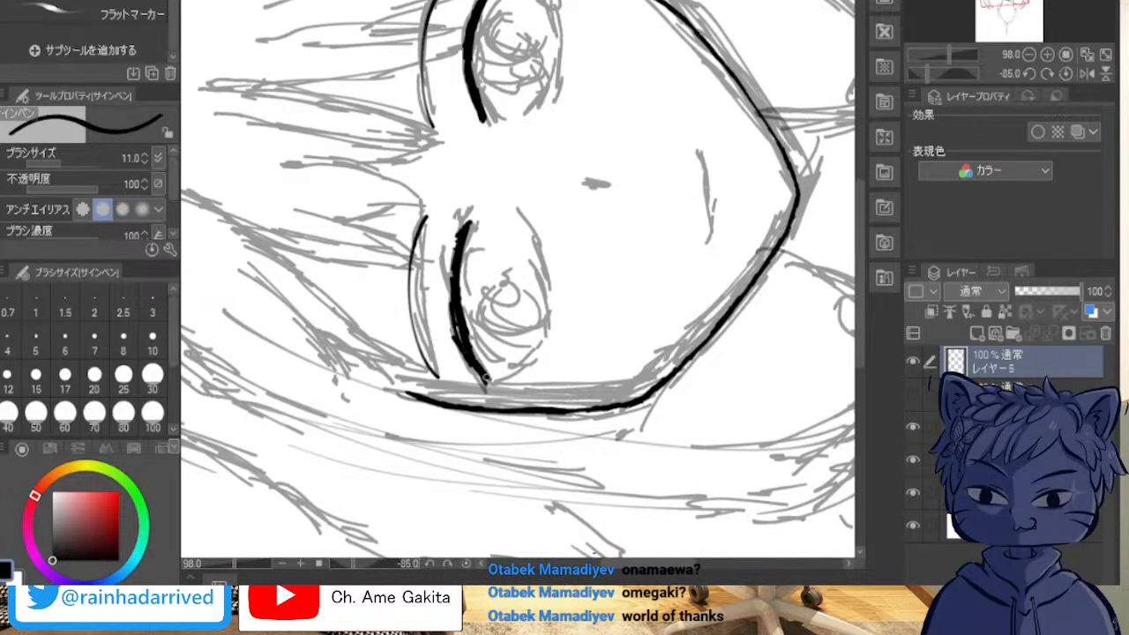
pyautogui.moveTo(486, 378); pyautogui.dragTo(466, 338)
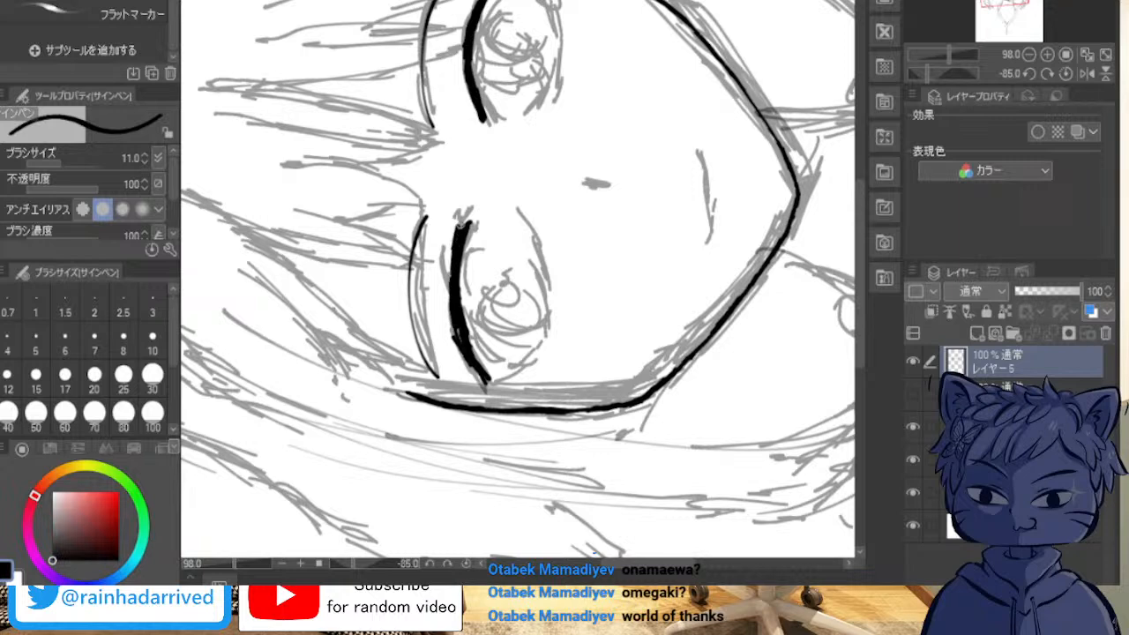
pyautogui.moveTo(454, 310)
pyautogui.mouseDown()
pyautogui.moveTo(480, 369)
pyautogui.moveTo(465, 338)
pyautogui.moveTo(459, 235)
pyautogui.mouseUp()
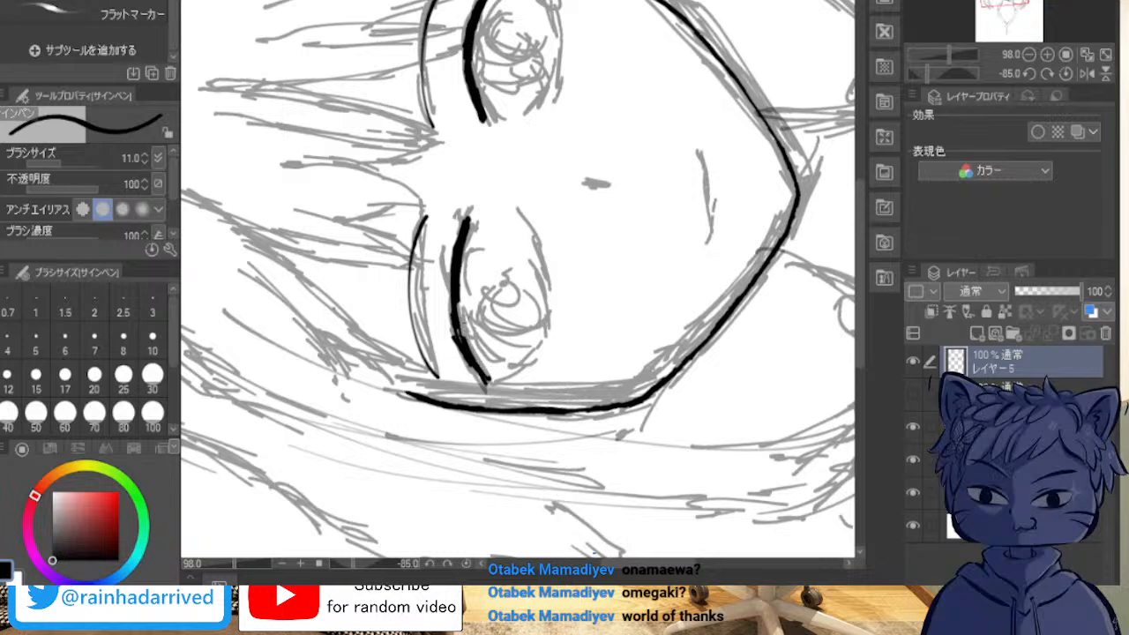
# Step: Redo the inner half of the left eye's upper lash line with a tapered end towards the nose
pyautogui.hotkey('ctrl', 'z')
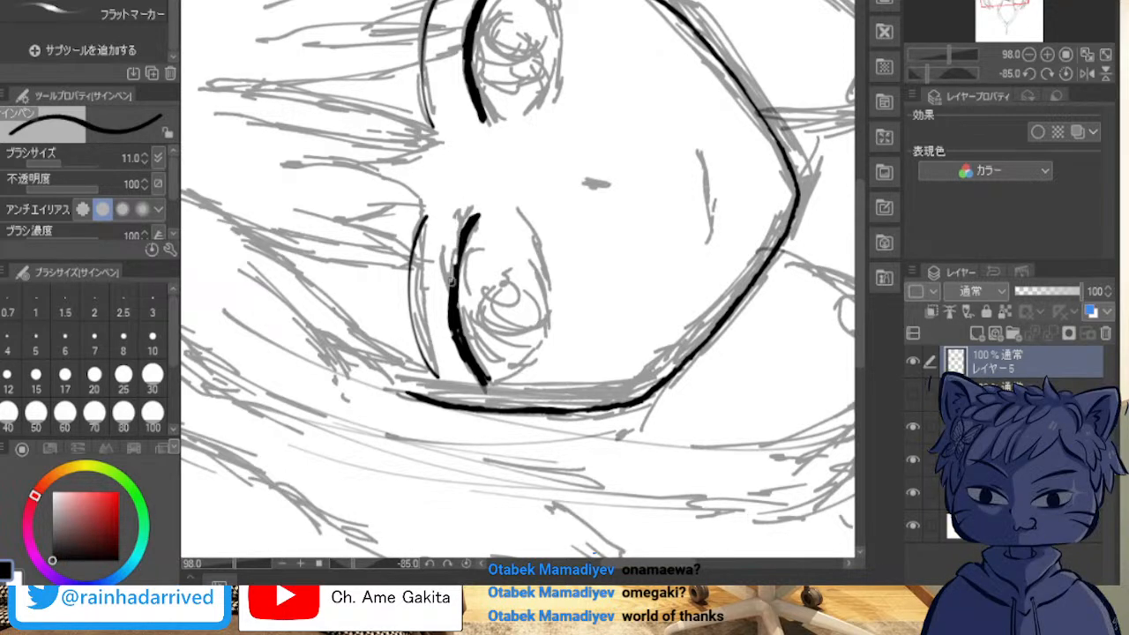
pyautogui.moveTo(481, 215)
pyautogui.mouseDown()
pyautogui.moveTo(470, 263)
pyautogui.moveTo(462, 236)
pyautogui.moveTo(459, 290)
pyautogui.mouseUp()
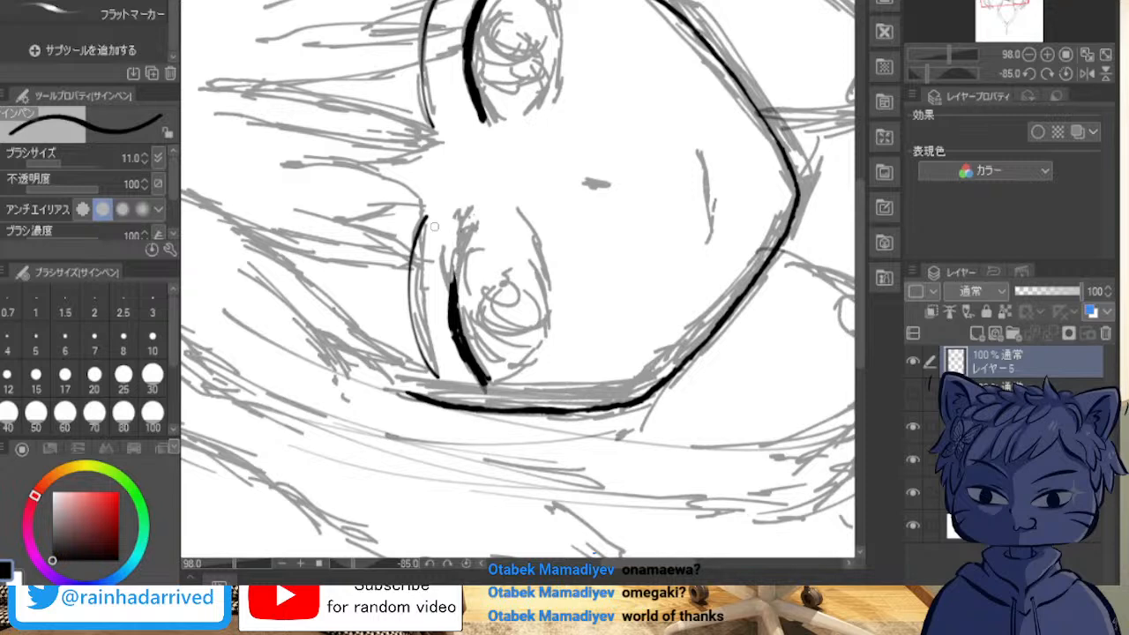
pyautogui.moveTo(455, 281); pyautogui.dragTo(466, 225)
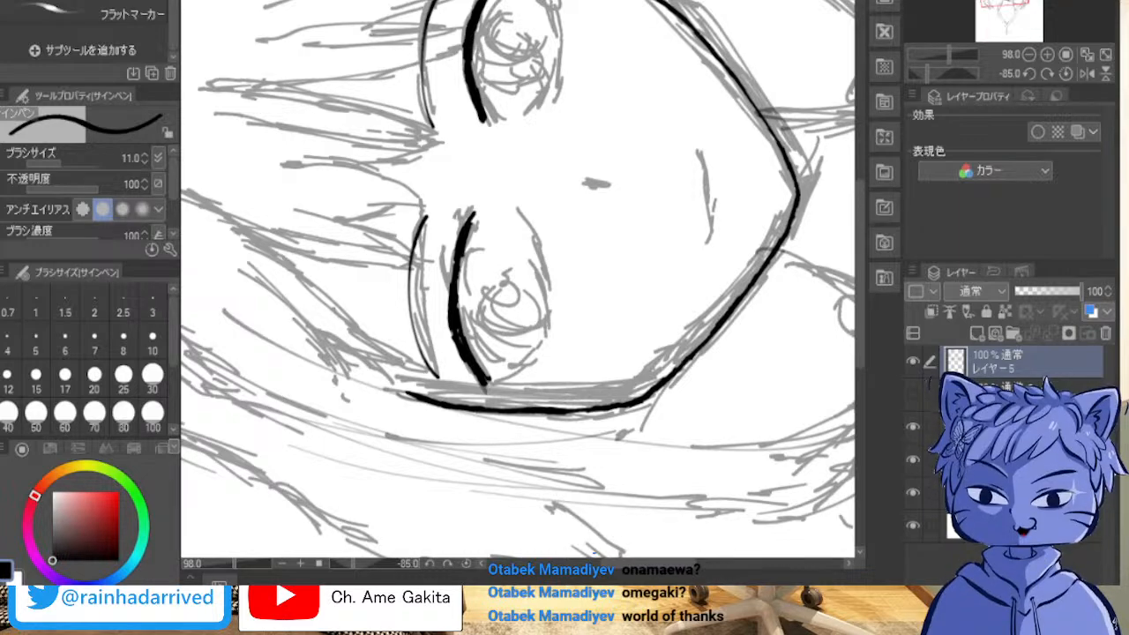
# Step: Erase the uneven middle section of the left eye's upper lash line, working at 200% zoom
pyautogui.scroll(-5, 443, 9)
pyautogui.scroll(4, 443, 10)
pyautogui.scroll(17, 444, 10)
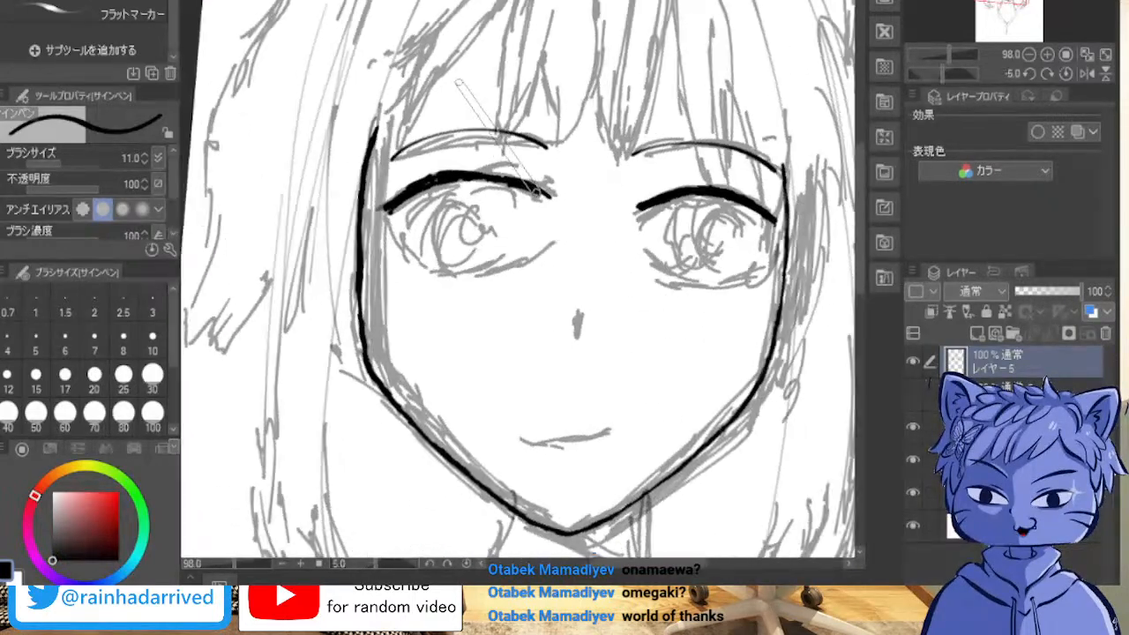
pyautogui.scroll(1, 458, 82)
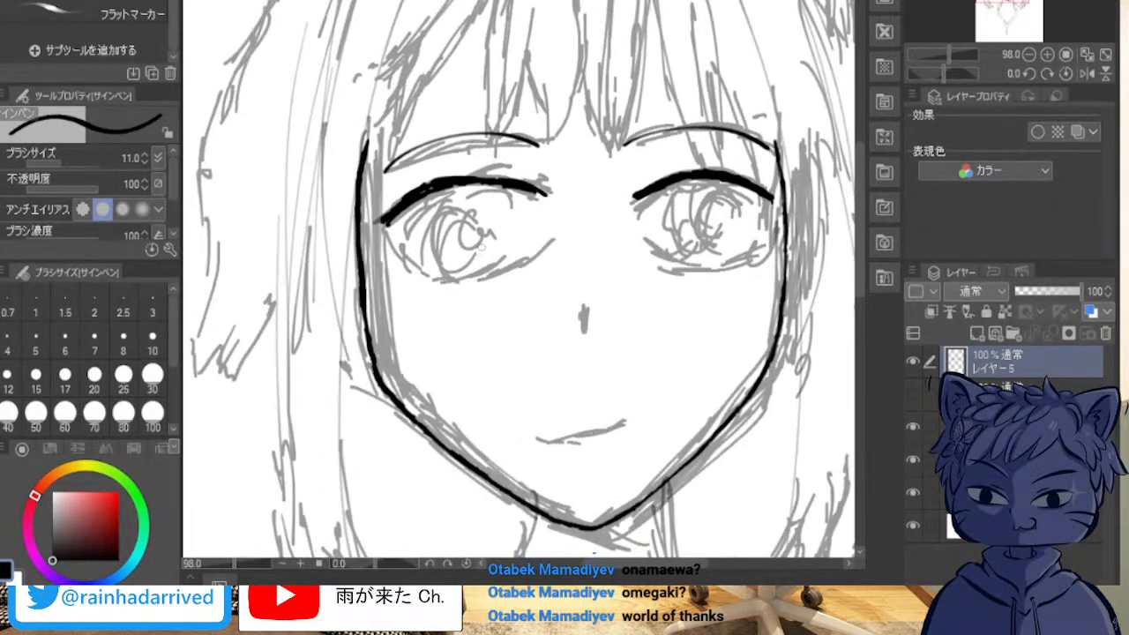
pyautogui.scroll(5, 483, 248)
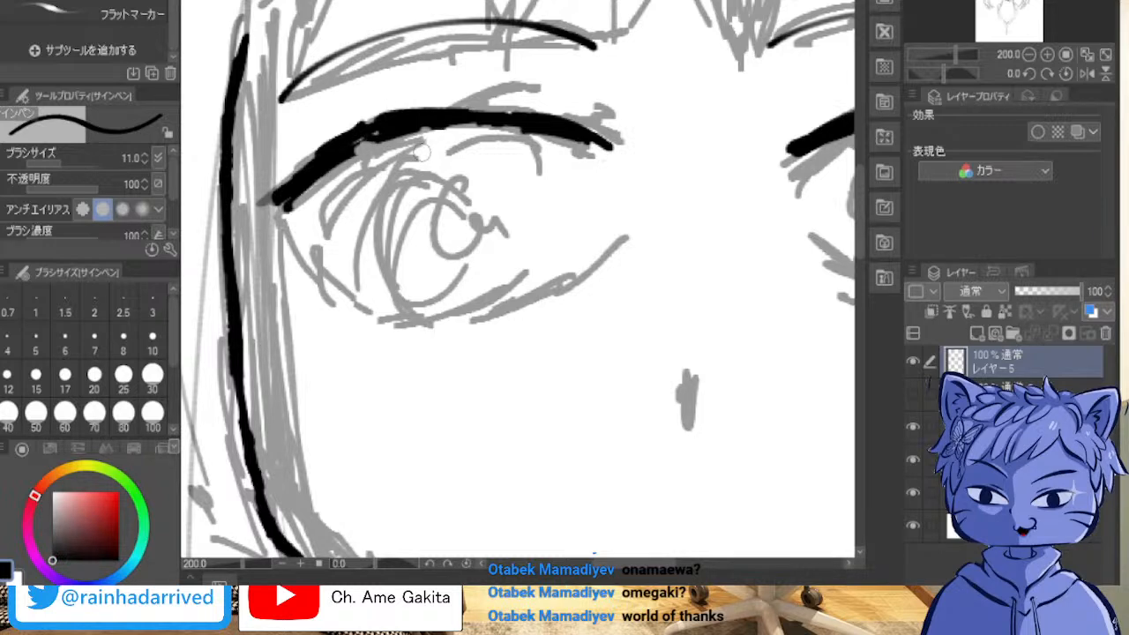
pyautogui.moveTo(485, 131); pyautogui.dragTo(431, 109)
pyautogui.moveTo(529, 134)
pyautogui.mouseDown()
pyautogui.moveTo(495, 110)
pyautogui.moveTo(565, 147)
pyautogui.moveTo(550, 129)
pyautogui.moveTo(448, 105)
pyautogui.moveTo(448, 127)
pyautogui.moveTo(430, 132)
pyautogui.moveTo(465, 115)
pyautogui.mouseUp()
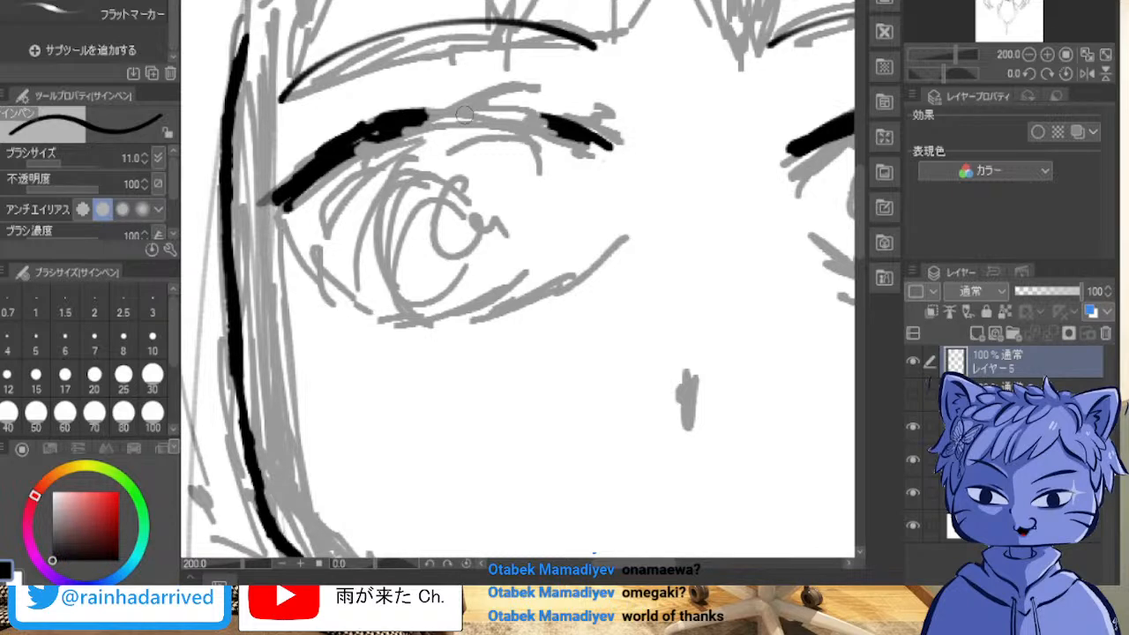
# Step: Redraw the middle of the left eye's upper lash line as a thick curve joining its inner and outer ends
pyautogui.scroll(15, 484, 73)
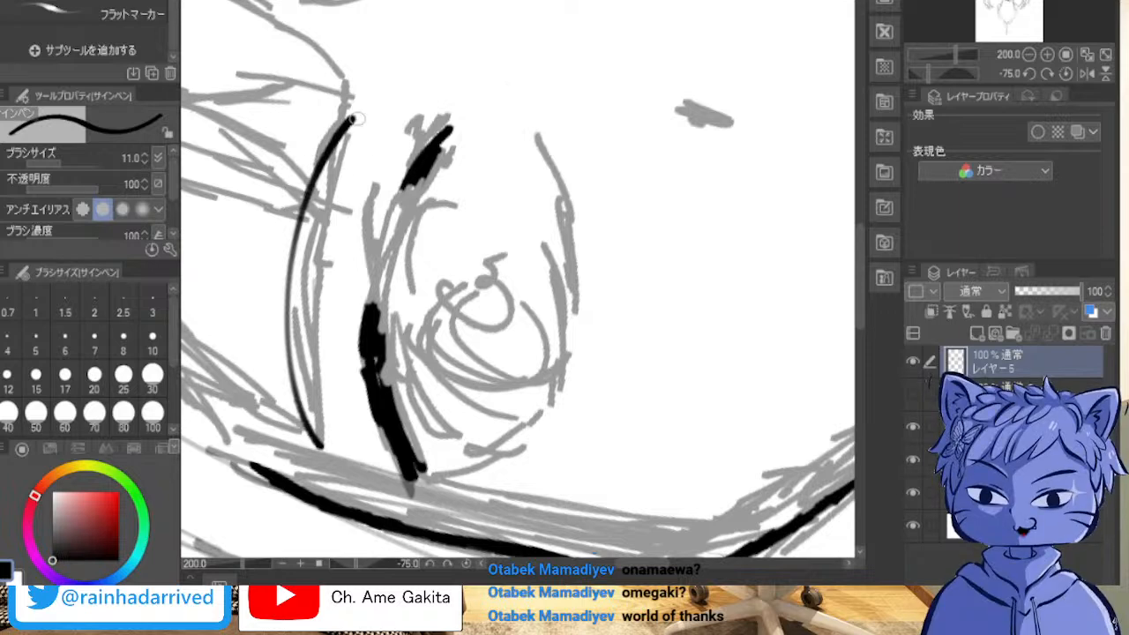
pyautogui.moveTo(423, 180)
pyautogui.mouseDown()
pyautogui.moveTo(391, 218)
pyautogui.moveTo(407, 191)
pyautogui.moveTo(374, 280)
pyautogui.mouseUp()
pyautogui.moveTo(396, 215)
pyautogui.mouseDown()
pyautogui.moveTo(364, 293)
pyautogui.moveTo(370, 318)
pyautogui.moveTo(376, 277)
pyautogui.mouseUp()
pyautogui.moveTo(414, 196); pyautogui.dragTo(369, 290)
pyautogui.moveTo(405, 195)
pyautogui.mouseDown()
pyautogui.moveTo(366, 298)
pyautogui.moveTo(376, 266)
pyautogui.moveTo(367, 342)
pyautogui.mouseUp()
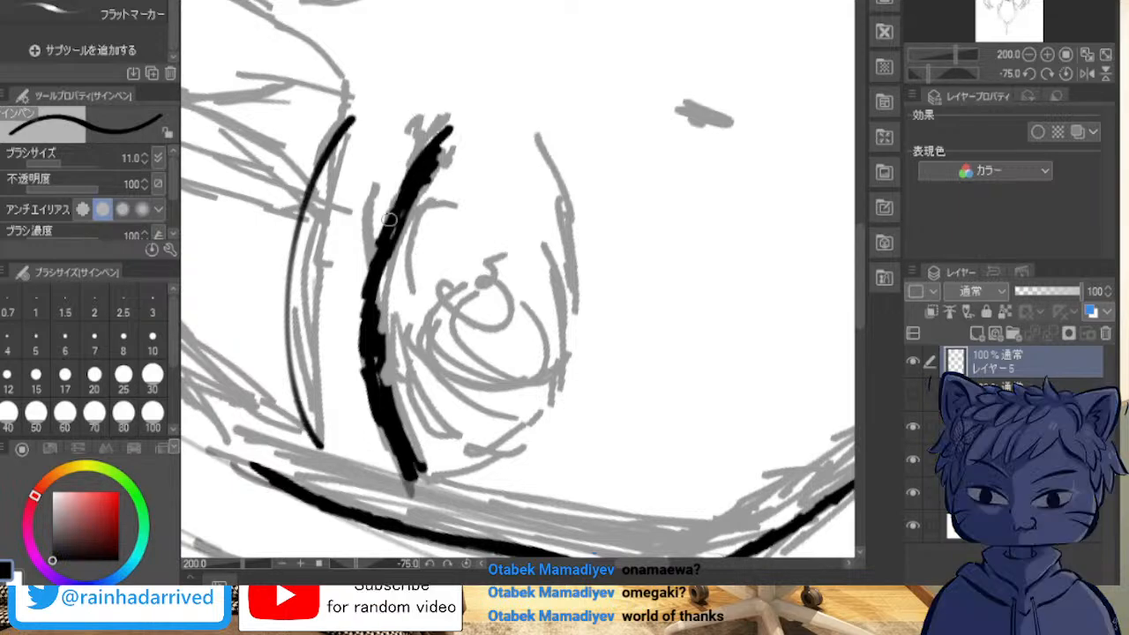
pyautogui.moveTo(408, 187)
pyautogui.mouseDown()
pyautogui.moveTo(361, 308)
pyautogui.moveTo(372, 380)
pyautogui.mouseUp()
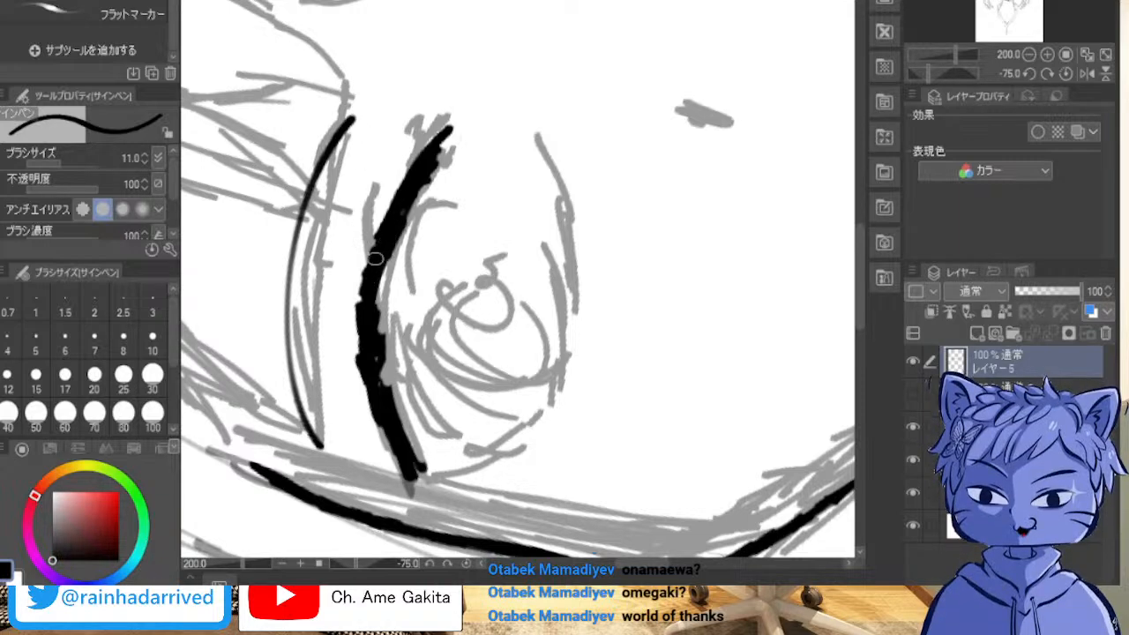
pyautogui.moveTo(368, 265); pyautogui.dragTo(362, 324)
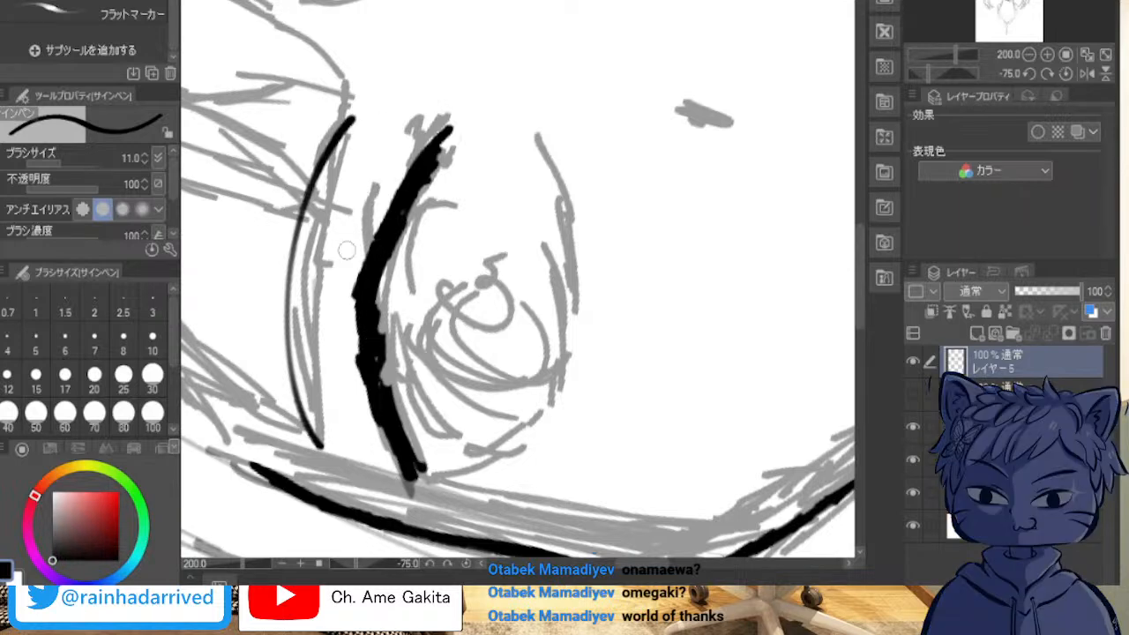
# Step: Thin and smooth the left eye's upper lash line by trimming its rough edges down to the outer corner
pyautogui.moveTo(352, 309)
pyautogui.mouseDown()
pyautogui.moveTo(360, 386)
pyautogui.moveTo(388, 445)
pyautogui.mouseUp()
pyautogui.moveTo(365, 386); pyautogui.dragTo(377, 421)
pyautogui.moveTo(396, 348)
pyautogui.mouseDown()
pyautogui.moveTo(400, 410)
pyautogui.moveTo(420, 463)
pyautogui.mouseUp()
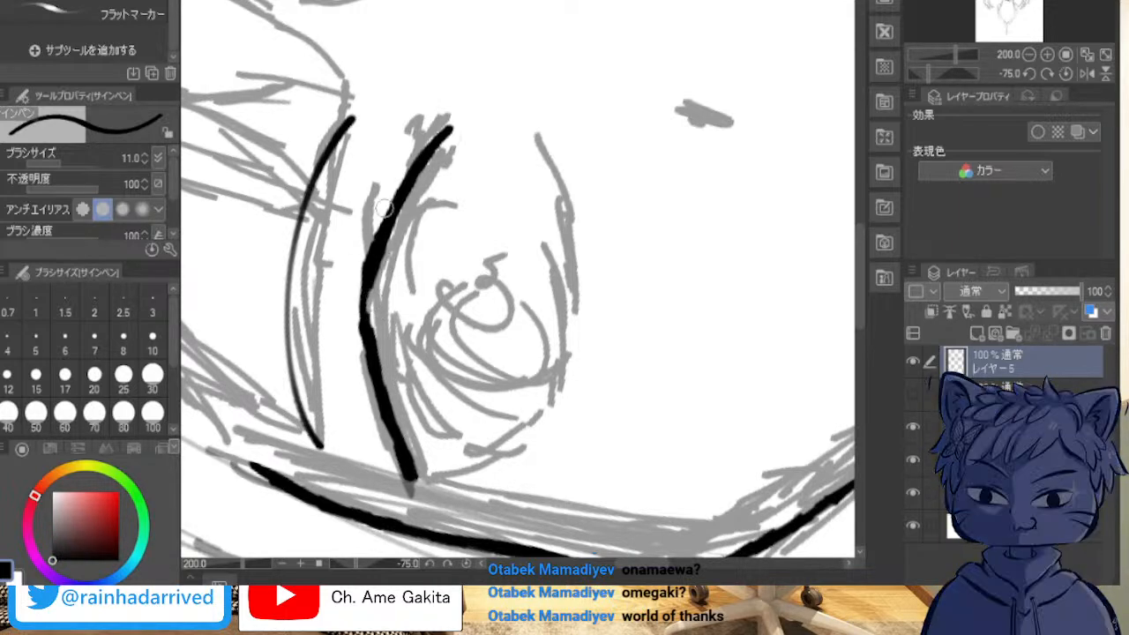
# Step: Fill the dent in the middle of the left eye's upper lash line to even out its curve
pyautogui.moveTo(379, 272); pyautogui.dragTo(368, 309)
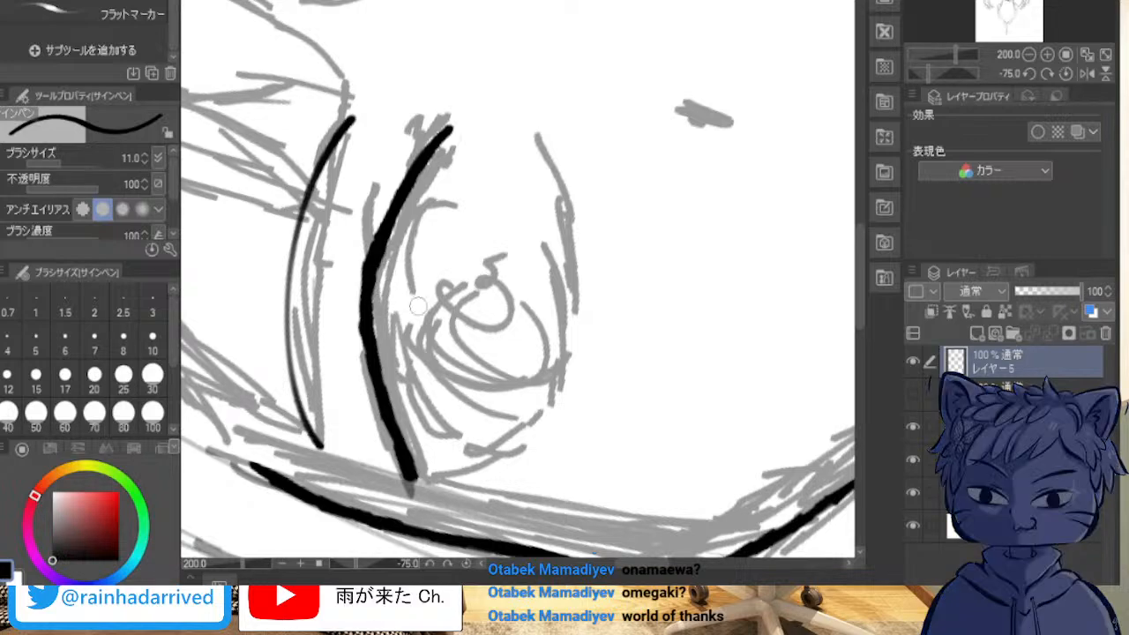
pyautogui.press('-')
pyautogui.press('-')
pyautogui.press('-')
pyautogui.press('^')
pyautogui.press('^')
pyautogui.press('^')
pyautogui.press('^')
pyautogui.press('^')
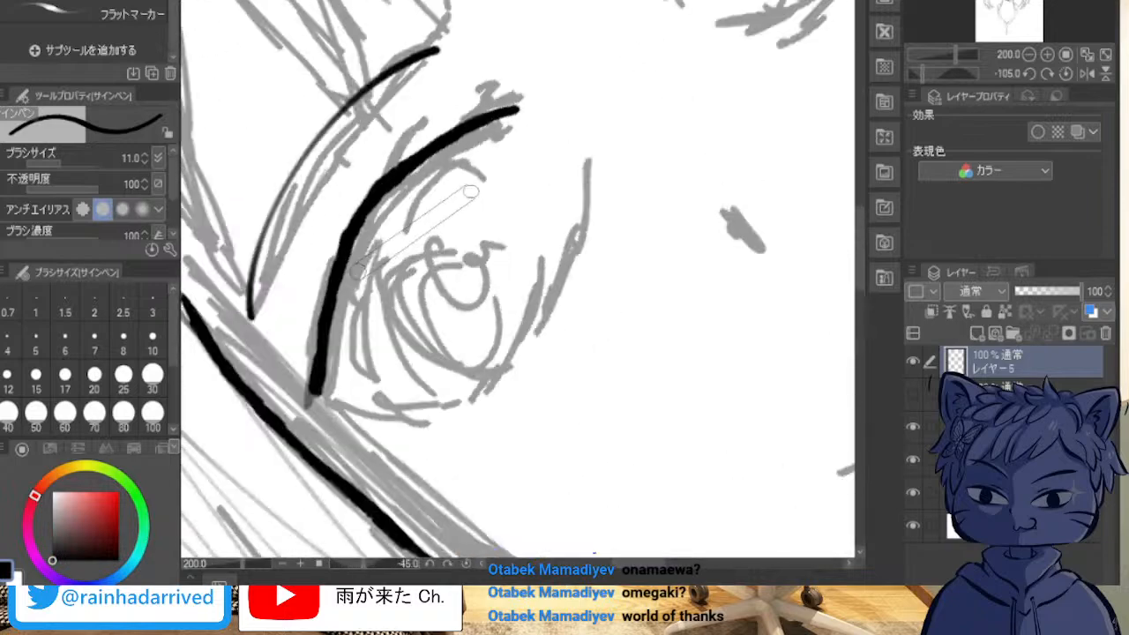
# Step: Ink the outer half of the left eye's lower lash line from the outer corner to the bottom of the eye
pyautogui.moveTo(472, 191); pyautogui.dragTo(527, 174)
pyautogui.moveTo(688, 256); pyautogui.dragTo(299, 290)
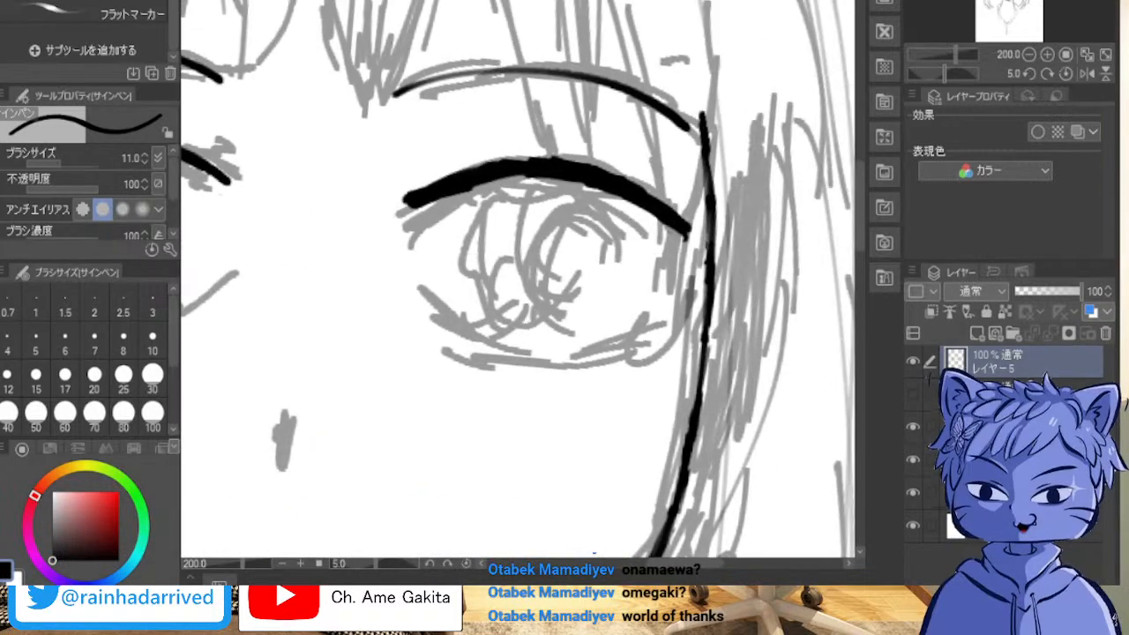
pyautogui.moveTo(402, 326); pyautogui.dragTo(834, 281)
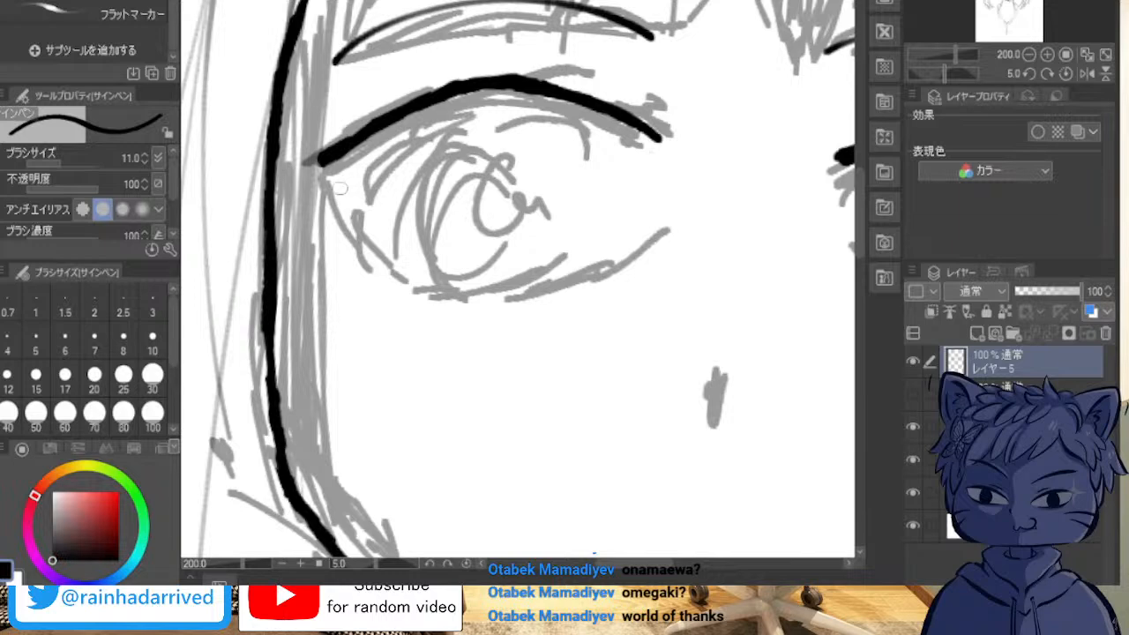
pyautogui.moveTo(323, 168); pyautogui.dragTo(368, 224)
pyautogui.moveTo(340, 179)
pyautogui.mouseDown()
pyautogui.moveTo(384, 254)
pyautogui.moveTo(455, 296)
pyautogui.mouseUp()
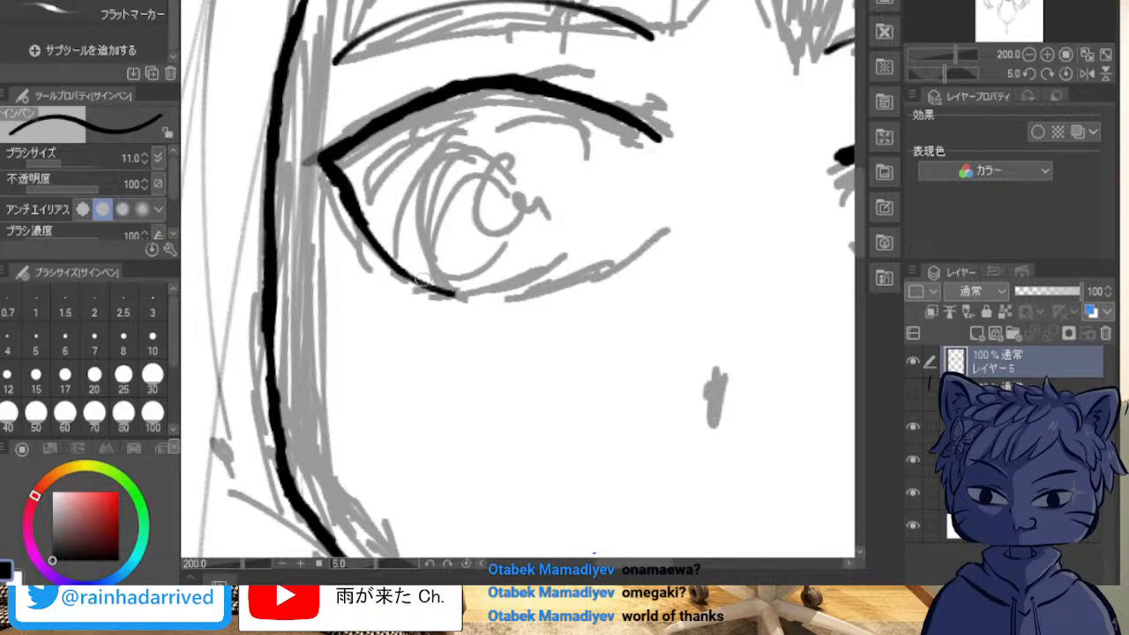
# Step: Sharpen the left eye's outer corner, thicken the start of its lower lash line, and extend that line towards the nose
pyautogui.scroll(4, 270, 197)
pyautogui.scroll(-10, 270, 212)
pyautogui.scroll(-3, 438, 253)
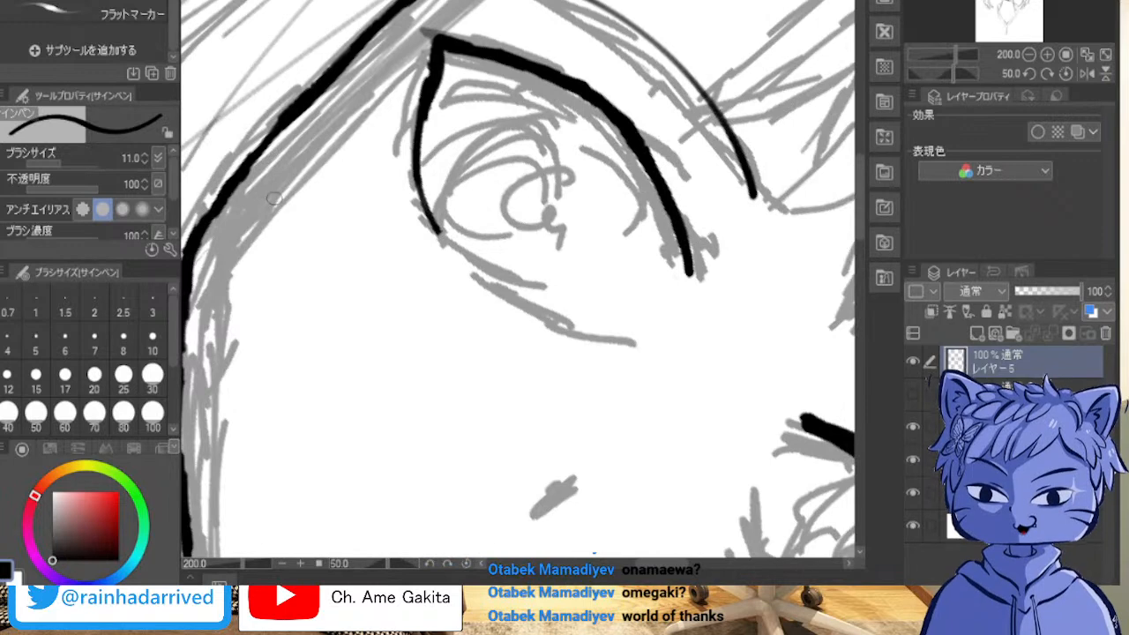
pyautogui.moveTo(434, 57); pyautogui.dragTo(433, 104)
pyautogui.moveTo(431, 36)
pyautogui.mouseDown()
pyautogui.moveTo(434, 50)
pyautogui.moveTo(429, 36)
pyautogui.mouseUp()
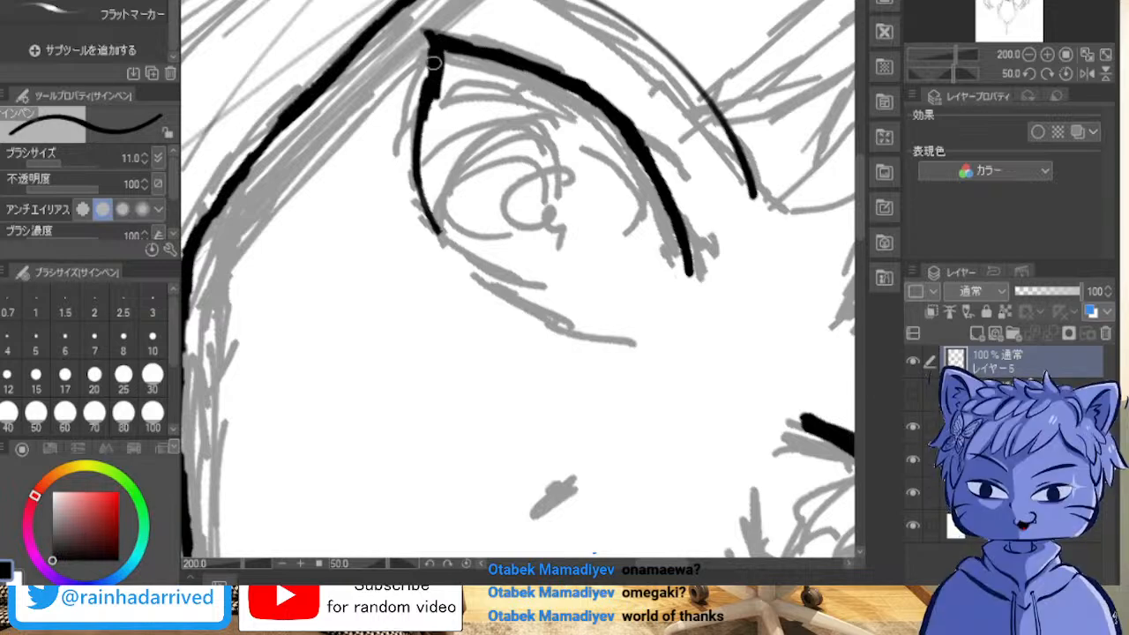
pyautogui.moveTo(431, 95)
pyautogui.mouseDown()
pyautogui.moveTo(429, 210)
pyautogui.moveTo(423, 188)
pyautogui.moveTo(434, 234)
pyautogui.moveTo(484, 286)
pyautogui.moveTo(556, 316)
pyautogui.mouseUp()
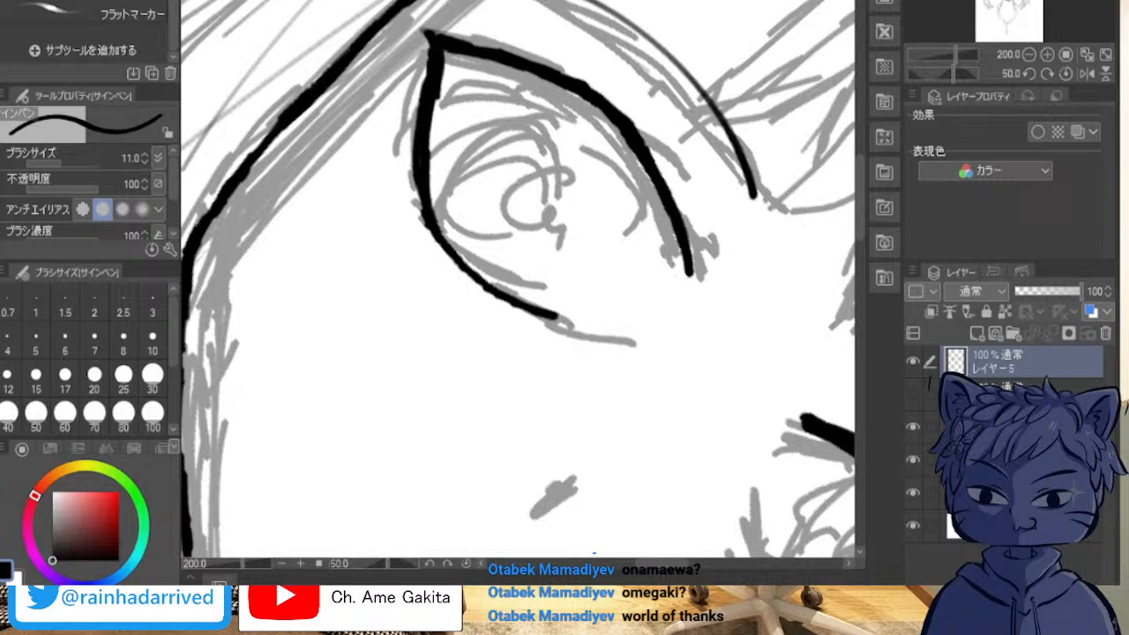
# Step: Join the right eye's outer corner to the face outline and start a tapered lower lash line from that corner
pyautogui.press('-')
pyautogui.press('-')
pyautogui.press('-')
pyautogui.press('-')
pyautogui.press('-')
pyautogui.press('-')
pyautogui.press('-')
pyautogui.press('-')
pyautogui.press('-')
pyautogui.press('-')
pyautogui.press('-')
pyautogui.press('-')
pyautogui.press('-')
pyautogui.press('-')
pyautogui.press('-')
pyautogui.press('-')
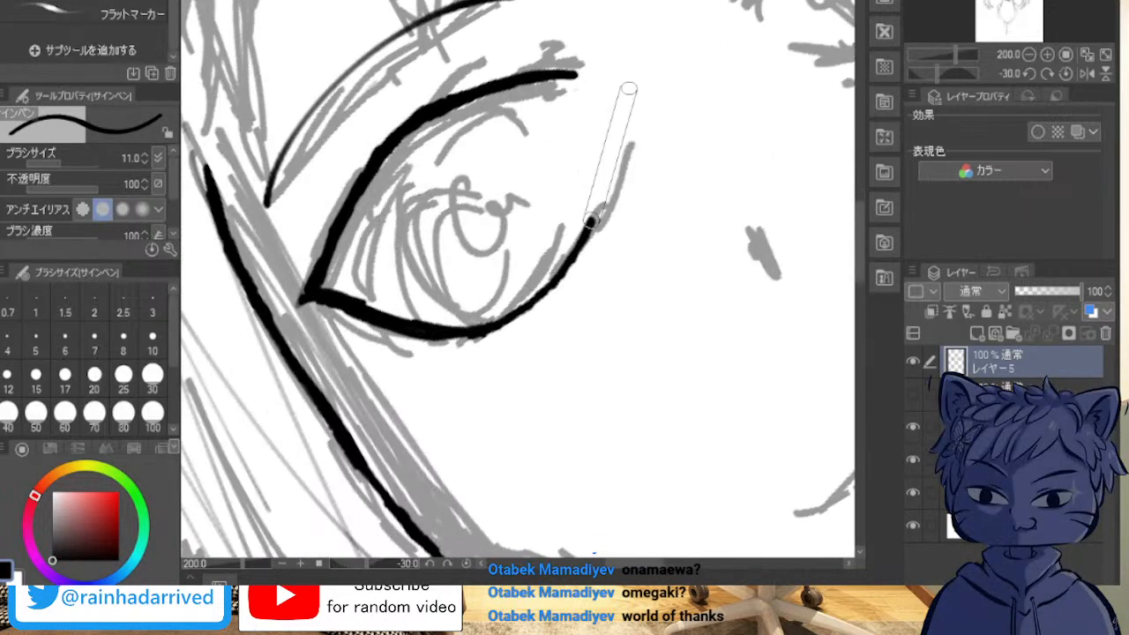
pyautogui.press('-')
pyautogui.press('-')
pyautogui.press('-')
pyautogui.press('-')
pyautogui.press('-')
pyautogui.press('-')
pyautogui.moveTo(521, 283)
pyautogui.mouseDown()
pyautogui.moveTo(468, 361)
pyautogui.moveTo(705, 264)
pyautogui.moveTo(675, 428)
pyautogui.moveTo(527, 452)
pyautogui.mouseUp()
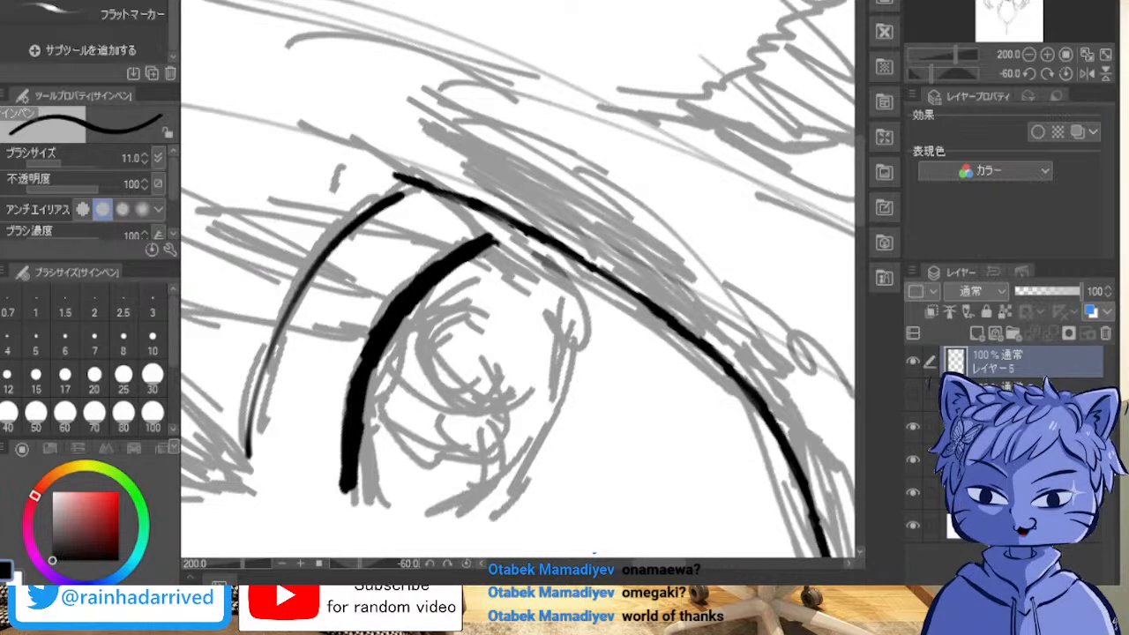
pyautogui.moveTo(487, 238); pyautogui.dragTo(494, 216)
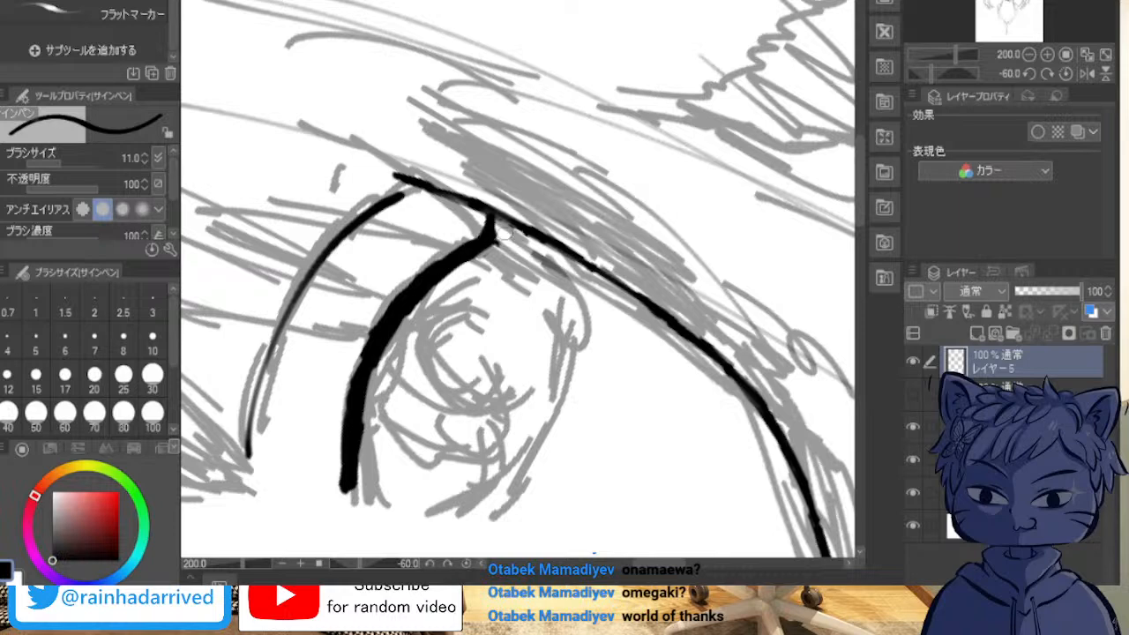
pyautogui.moveTo(496, 237)
pyautogui.mouseDown()
pyautogui.moveTo(532, 301)
pyautogui.moveTo(494, 222)
pyautogui.moveTo(536, 323)
pyautogui.mouseUp()
pyautogui.moveTo(515, 278); pyautogui.dragTo(540, 339)
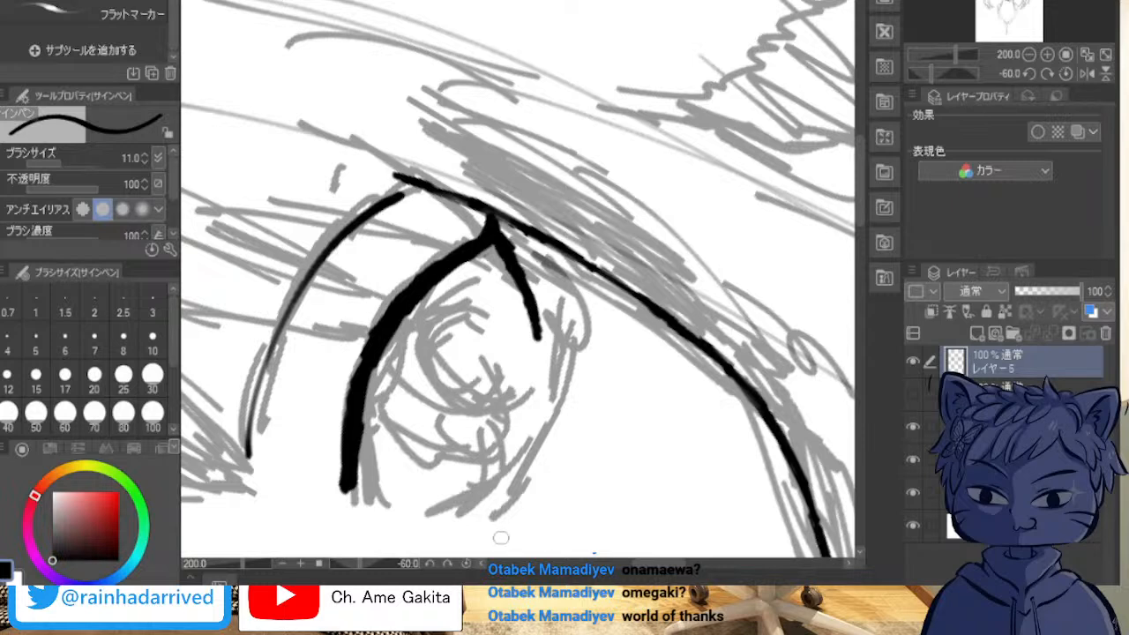
# Step: Continue the right eye's lower lash line along the bottom of the eye and trim its inner end
pyautogui.moveTo(481, 535); pyautogui.dragTo(505, 487)
pyautogui.moveTo(537, 335); pyautogui.dragTo(529, 429)
pyautogui.moveTo(505, 488)
pyautogui.mouseDown()
pyautogui.moveTo(536, 408)
pyautogui.moveTo(534, 363)
pyautogui.mouseUp()
pyautogui.moveTo(530, 436); pyautogui.dragTo(526, 385)
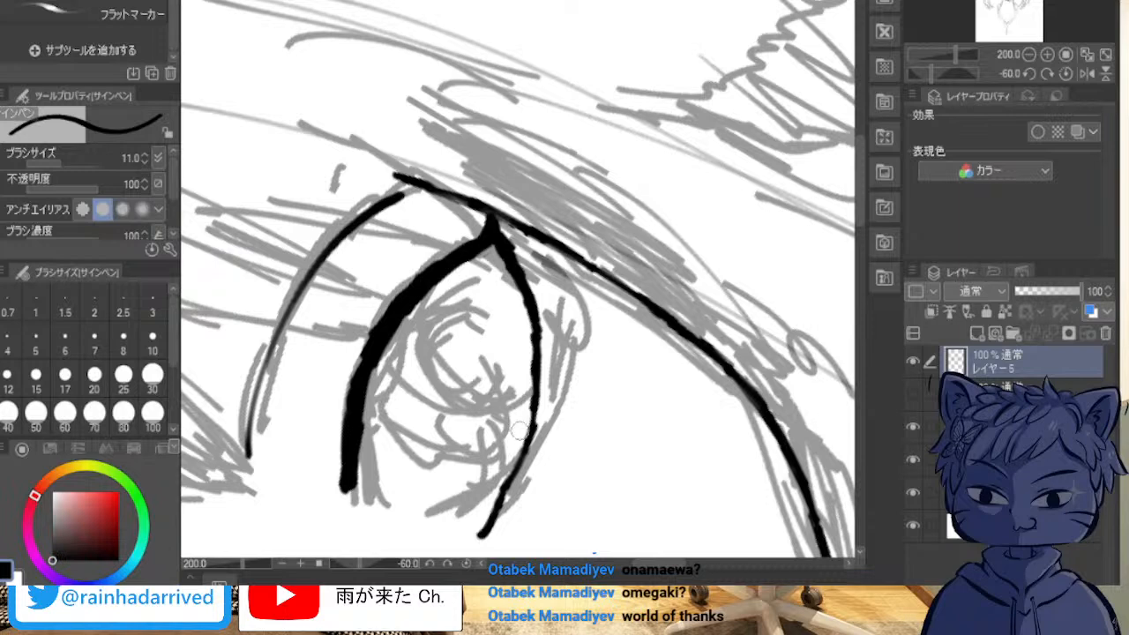
pyautogui.moveTo(518, 504); pyautogui.dragTo(479, 534)
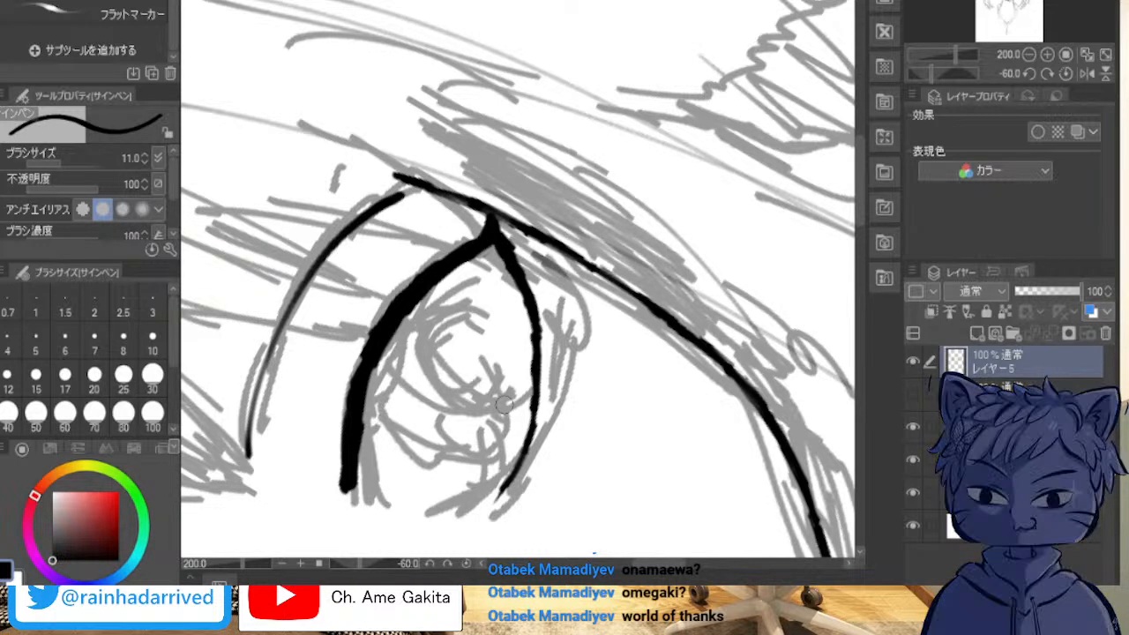
# Step: Compare the inked outlines of both eyes upright, checking their shape, height and symmetry on the whole face
pyautogui.press('-')
pyautogui.press('-')
pyautogui.press('-')
pyautogui.press('-')
pyautogui.press('-')
pyautogui.press('^')
pyautogui.press('^')
pyautogui.press('^')
pyautogui.press('^')
pyautogui.press('^')
pyautogui.press('^')
pyautogui.press('^')
pyautogui.press('^')
pyautogui.press('^')
pyautogui.press('^')
pyautogui.press('^')
pyautogui.press('^')
pyautogui.press('^')
pyautogui.press('^')
pyautogui.press('^')
pyautogui.press('^')
pyautogui.press('^')
pyautogui.press('^')
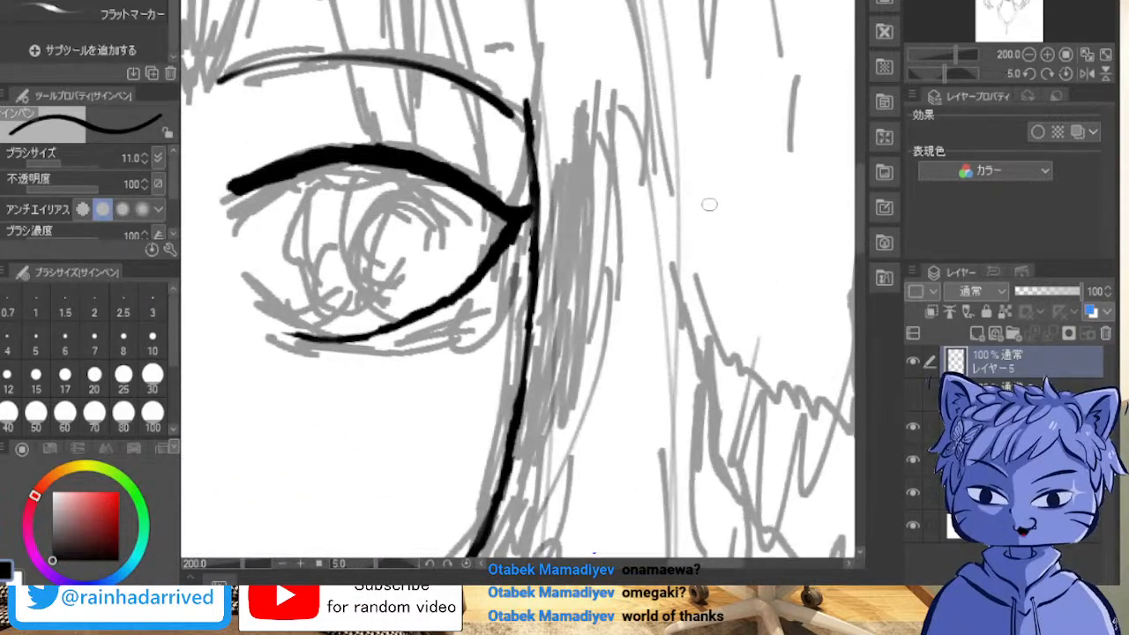
pyautogui.moveTo(292, 291)
pyautogui.mouseDown()
pyautogui.moveTo(660, 304)
pyautogui.moveTo(618, 340)
pyautogui.moveTo(598, 339)
pyautogui.moveTo(833, 319)
pyautogui.mouseUp()
pyautogui.moveTo(781, 193)
pyautogui.mouseDown()
pyautogui.moveTo(722, 92)
pyautogui.moveTo(781, 281)
pyautogui.mouseUp()
pyautogui.moveTo(667, 297); pyautogui.dragTo(554, 275)
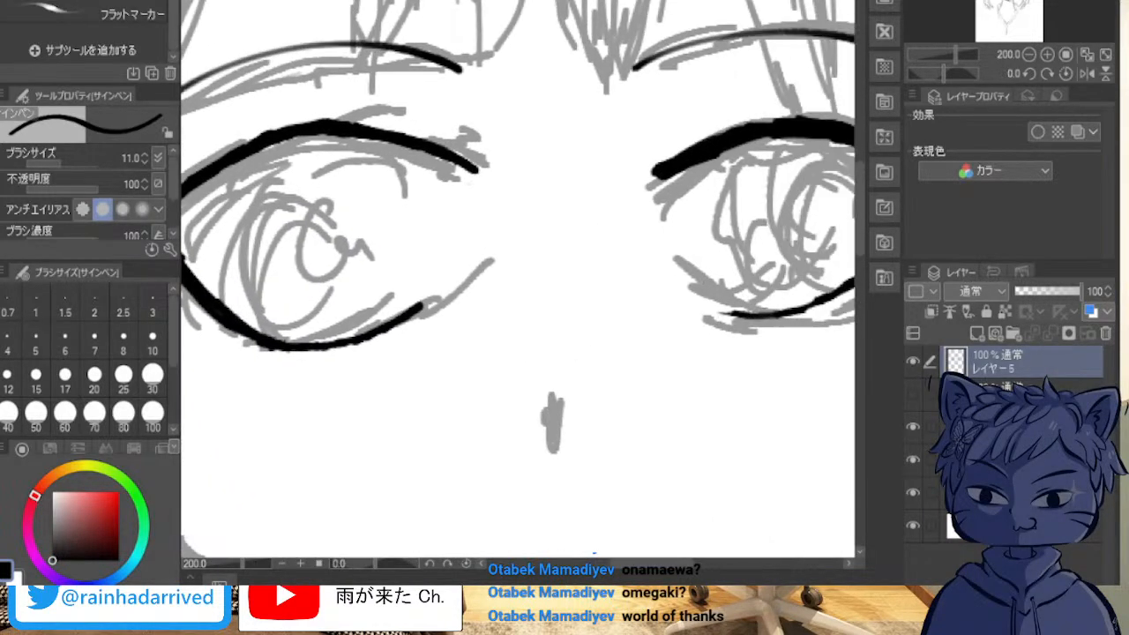
pyautogui.scroll(-5, 555, 271)
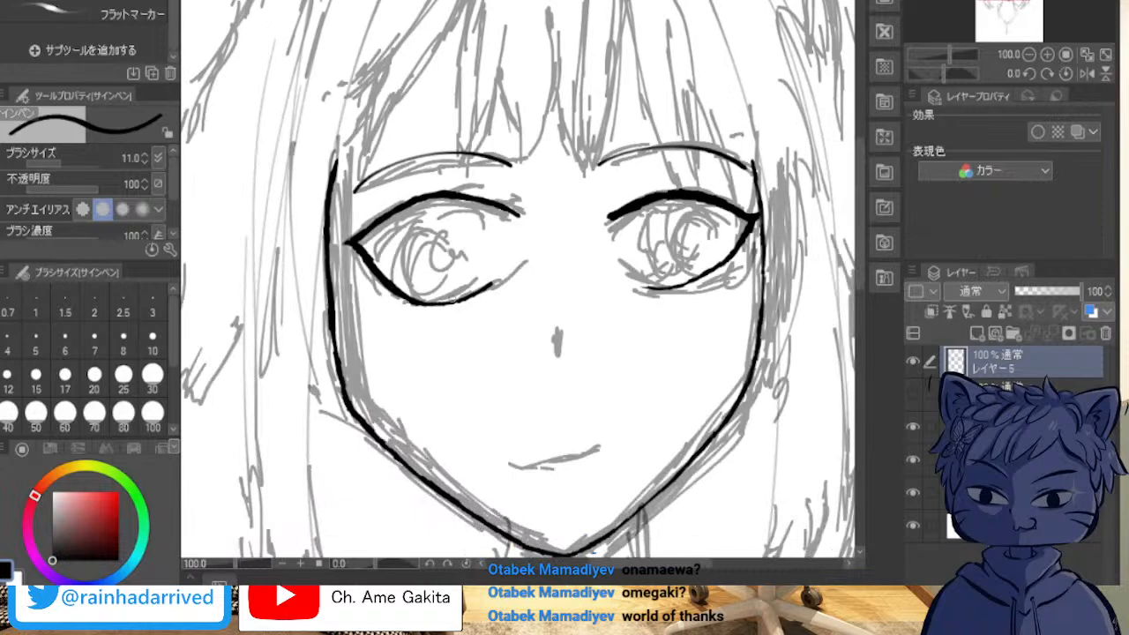
pyautogui.press('m')
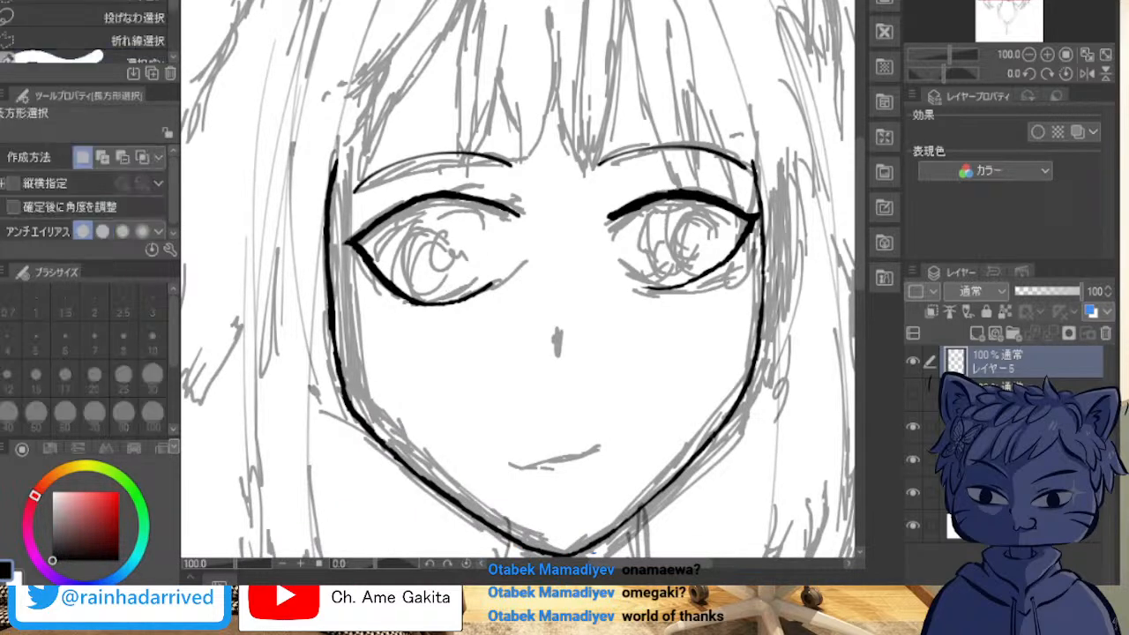
pyautogui.moveTo(550, 196); pyautogui.dragTo(340, 317)
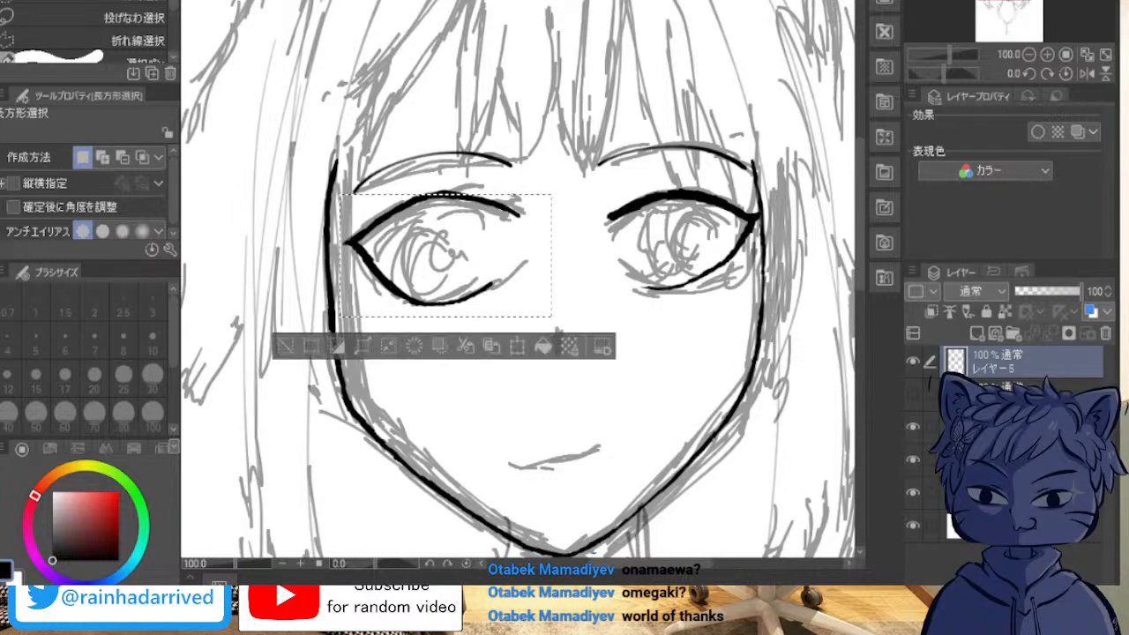
pyautogui.hotkey('ctrl', 'd')
pyautogui.moveTo(535, 181); pyautogui.dragTo(335, 348)
pyautogui.scroll(1, 428, 262)
pyautogui.scroll(4, 423, 247)
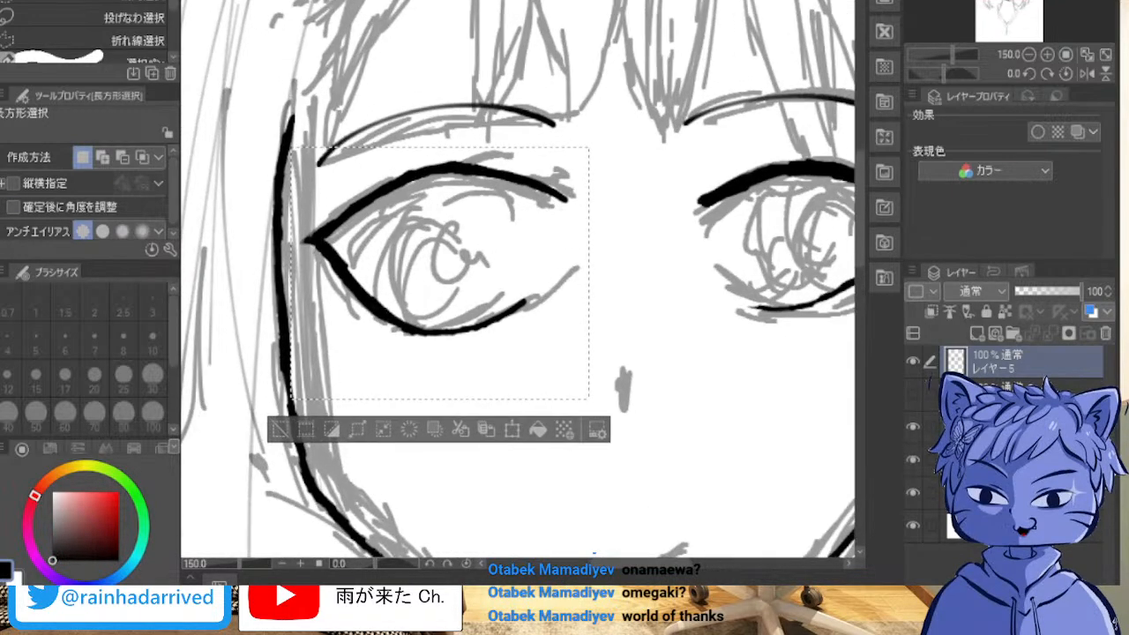
# Step: Select the left eye's connected lash outline with the Auto Select tool and start a scale/rotate transformation on it
pyautogui.press('w')
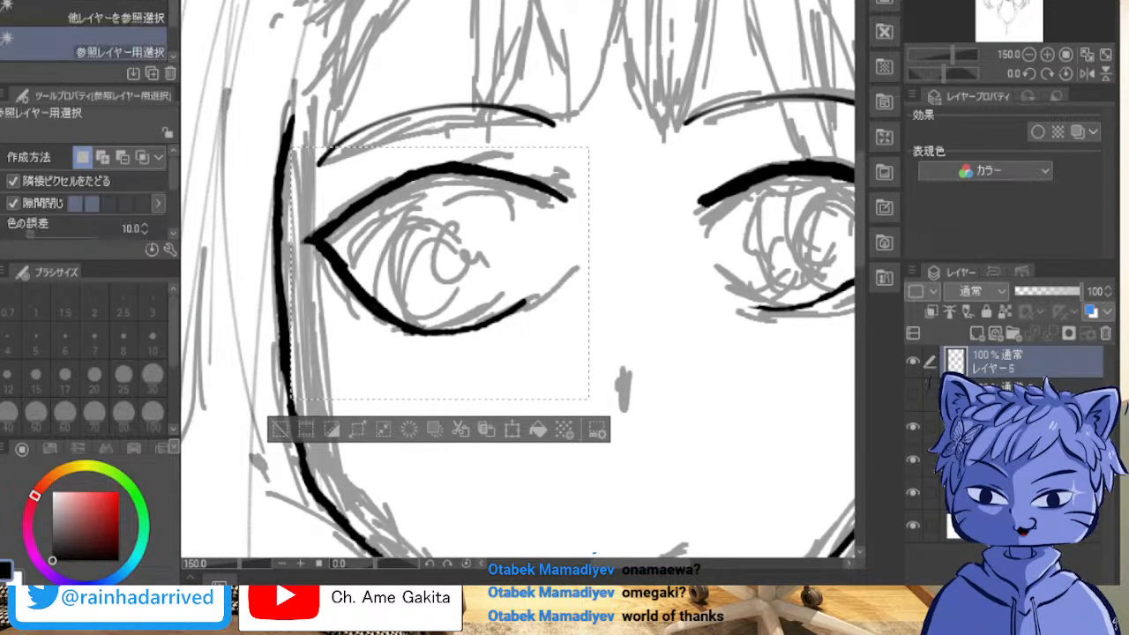
pyautogui.hotkey('ctrl', 'd')
pyautogui.click(330, 242)
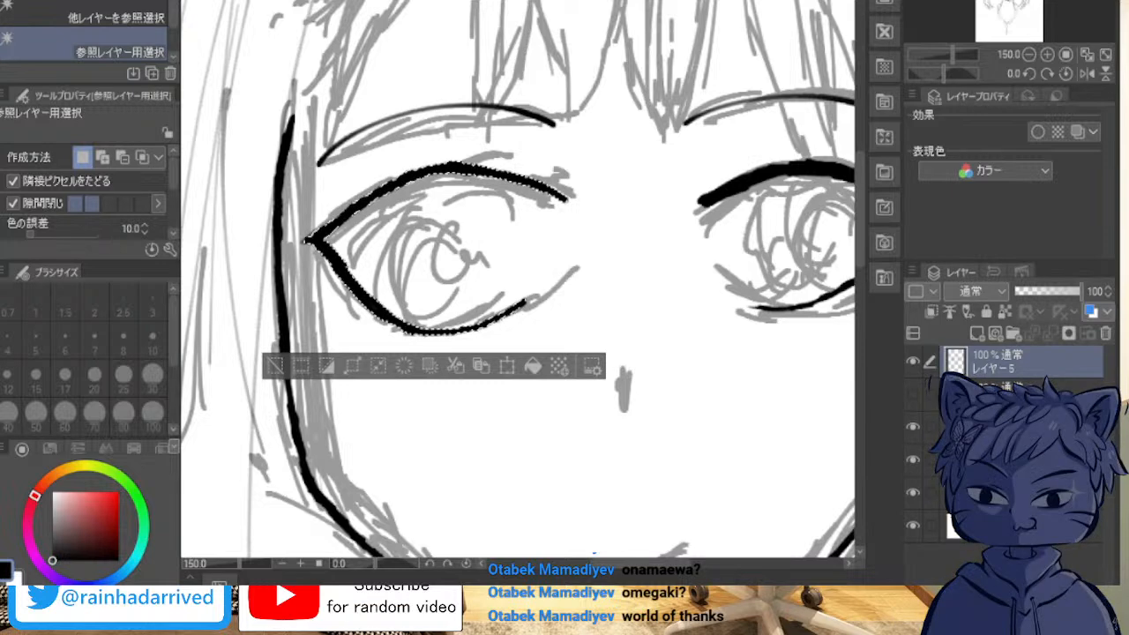
pyautogui.hotkey('ctrl', 't')
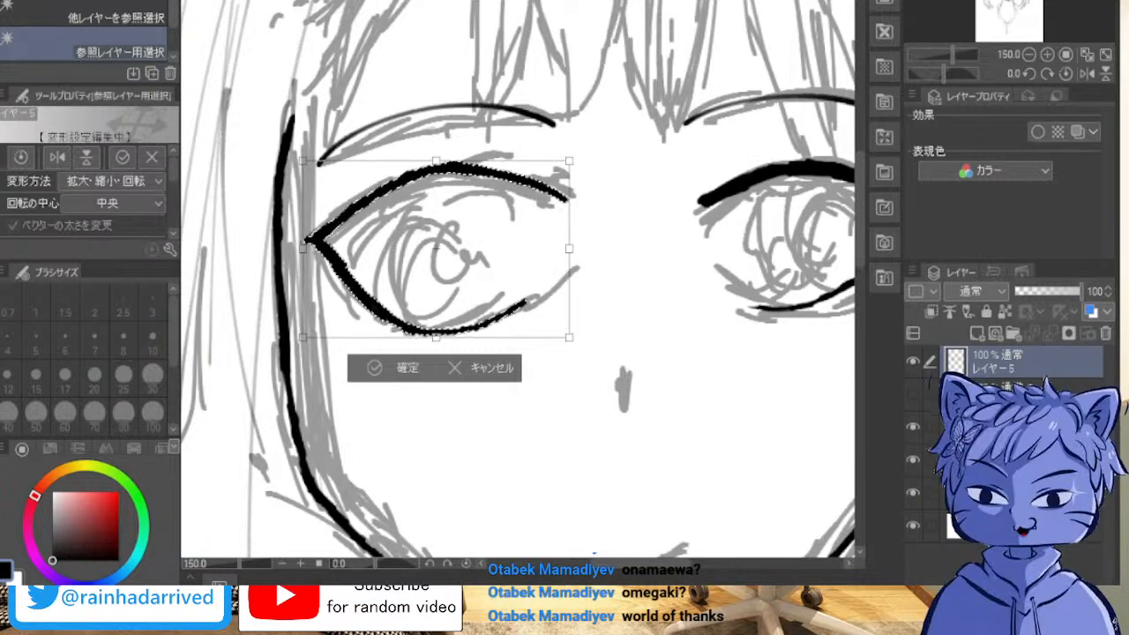
pyautogui.moveTo(436, 337); pyautogui.dragTo(436, 318)
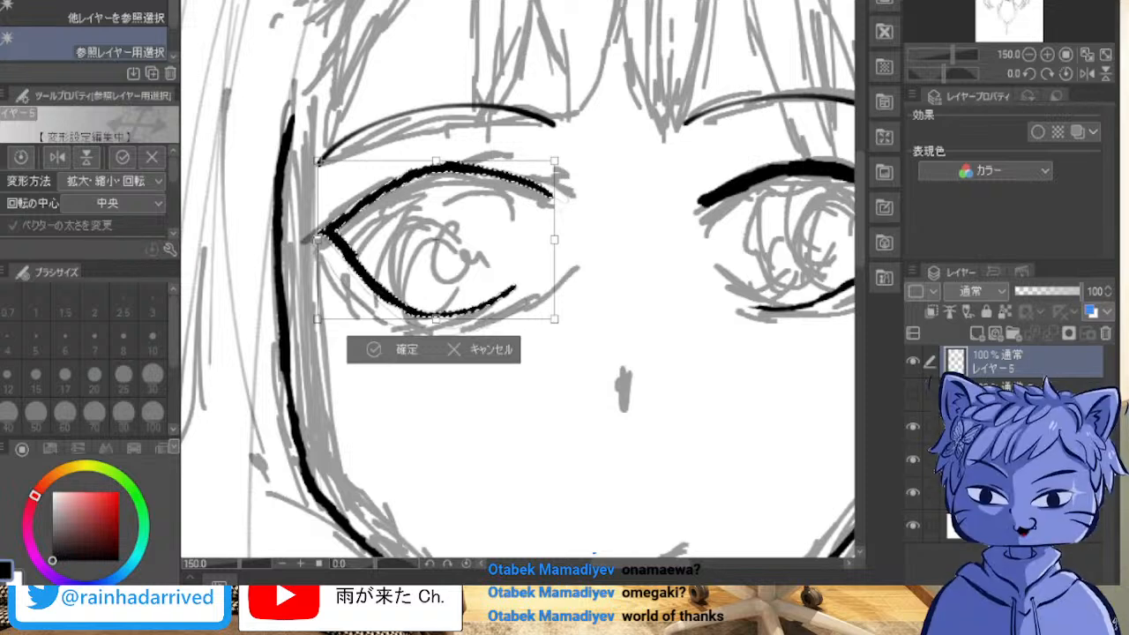
pyautogui.moveTo(555, 319); pyautogui.dragTo(576, 334)
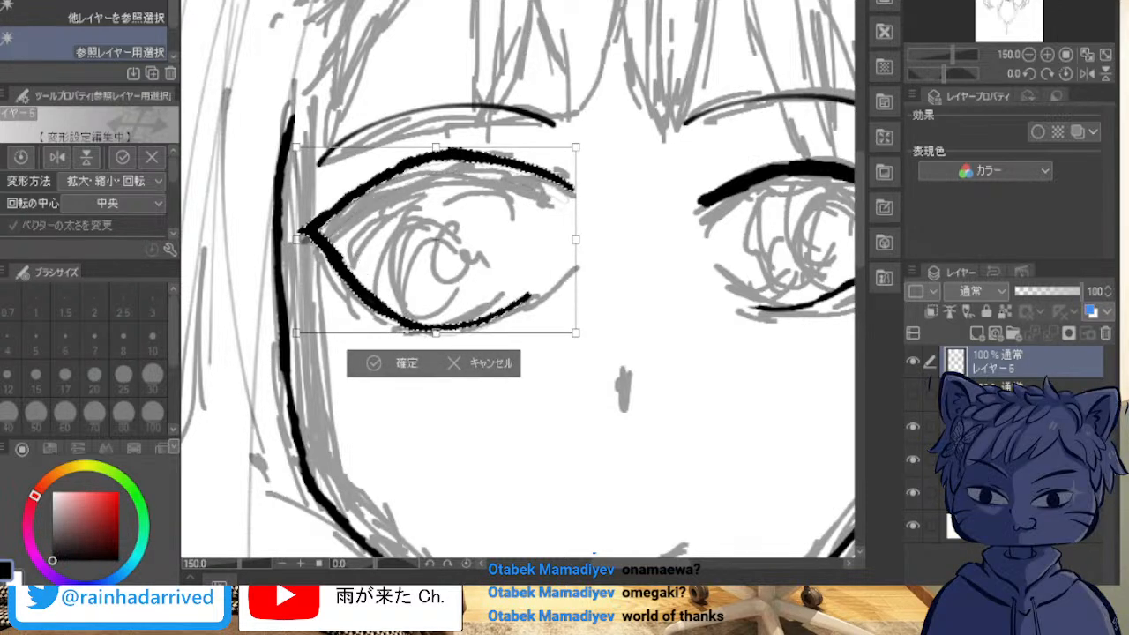
pyautogui.hotkey('ctrl', 'z')
pyautogui.hotkey('ctrl', 'z')
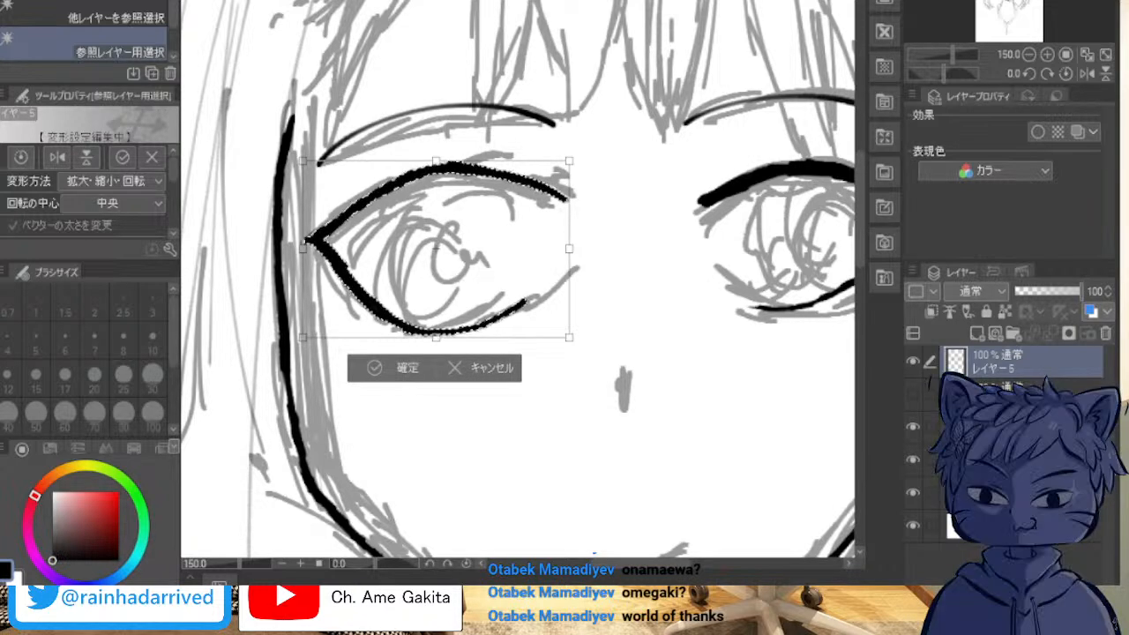
# Step: Flatten the left eye's outline slightly, rotate it a few degrees counterclockwise, and apply the transformation
pyautogui.moveTo(569, 337); pyautogui.dragTo(450, 306)
pyautogui.scroll(-1, 681, 190)
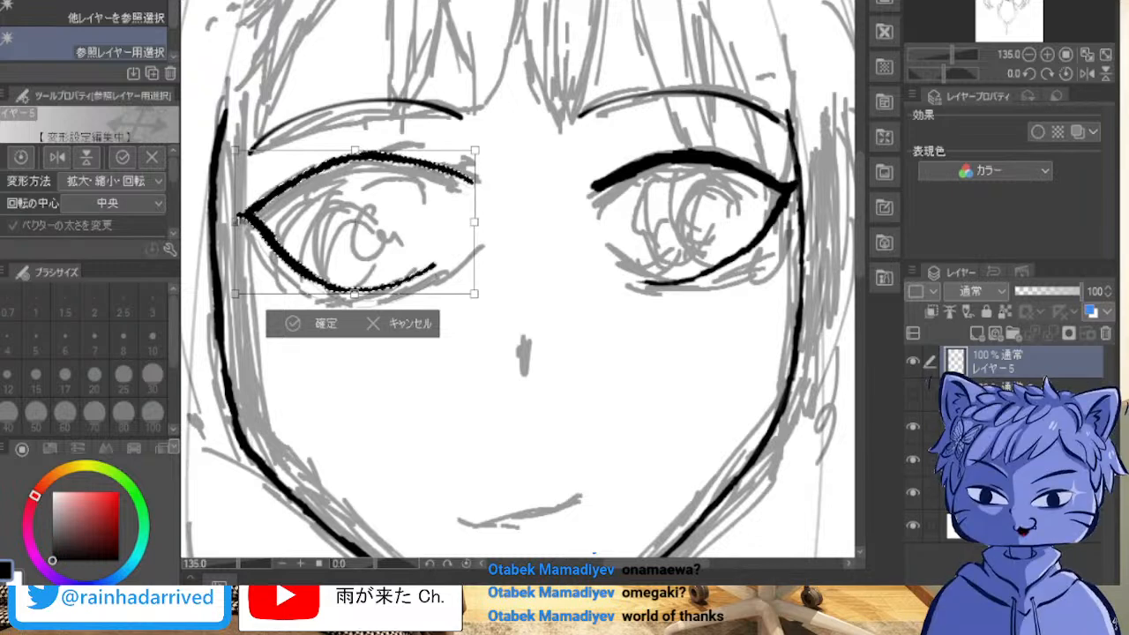
pyautogui.moveTo(489, 141); pyautogui.dragTo(485, 134)
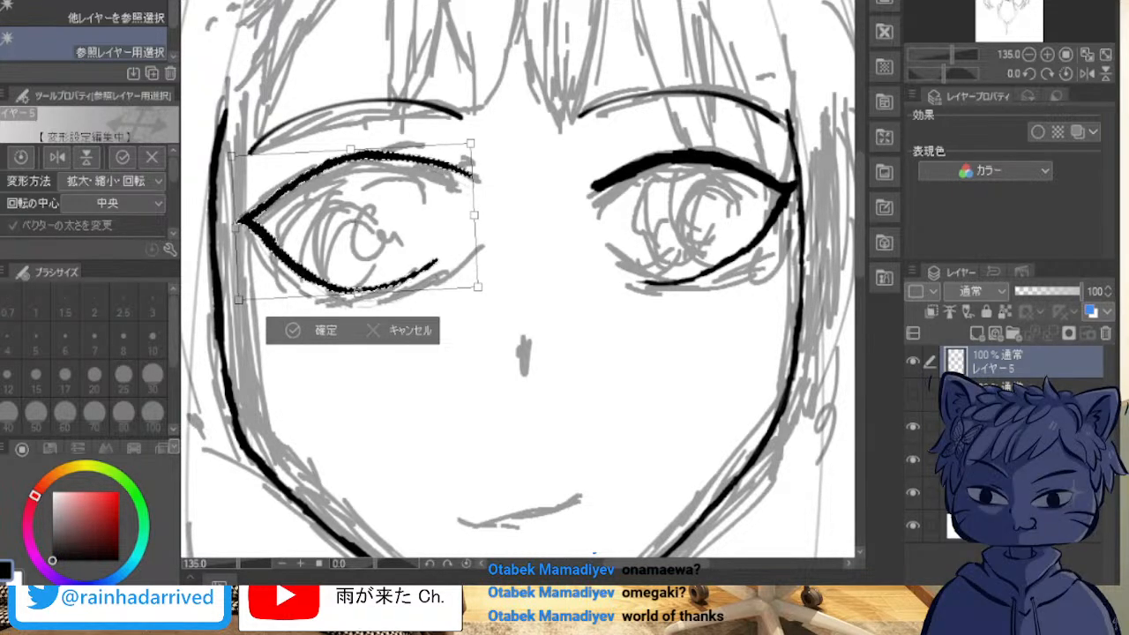
pyautogui.press('Return')
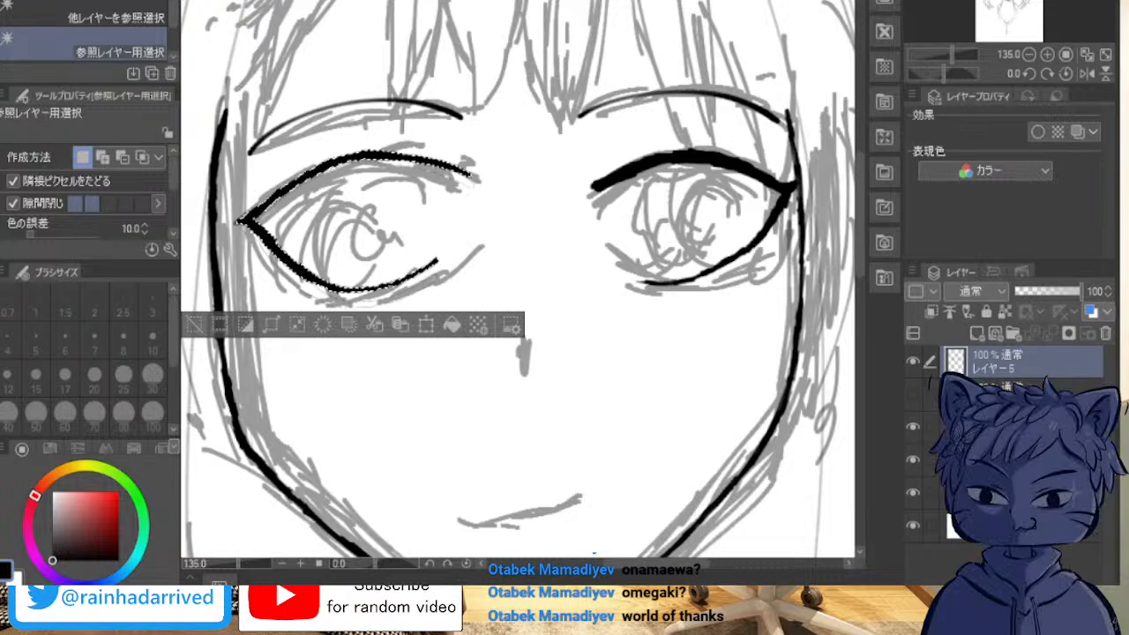
# Step: Select the right eye's lash outline, rotate it slightly clockwise, widen it towards the nose, apply the transformation and deselect
pyautogui.click(720, 160)
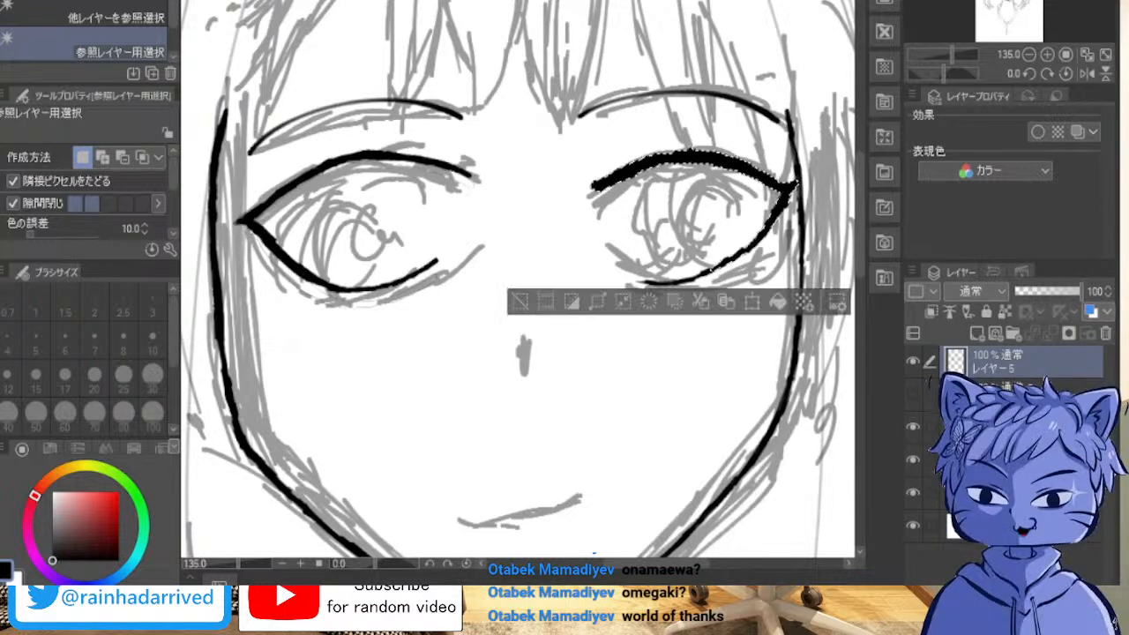
pyautogui.hotkey('ctrl', 't')
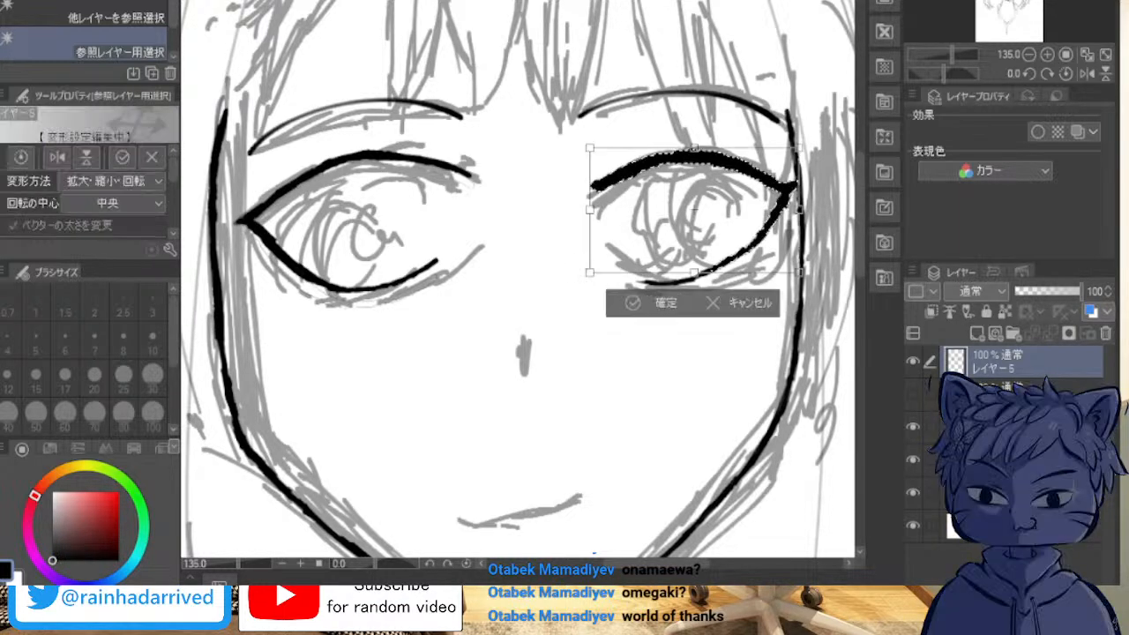
pyautogui.moveTo(814, 148); pyautogui.dragTo(821, 161)
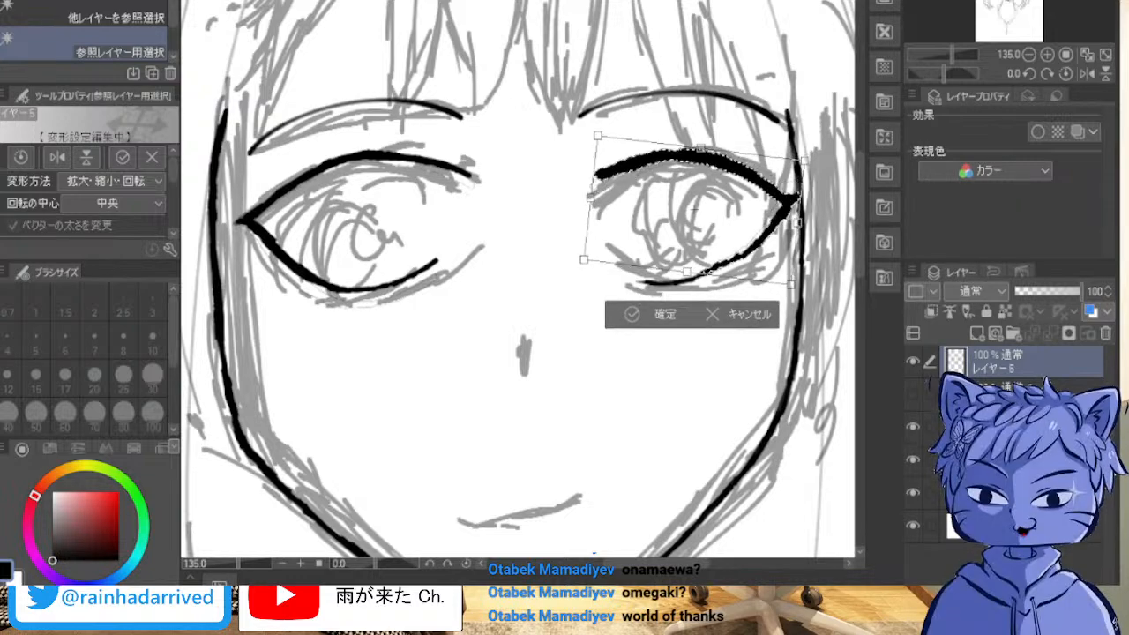
pyautogui.moveTo(591, 198); pyautogui.dragTo(567, 194)
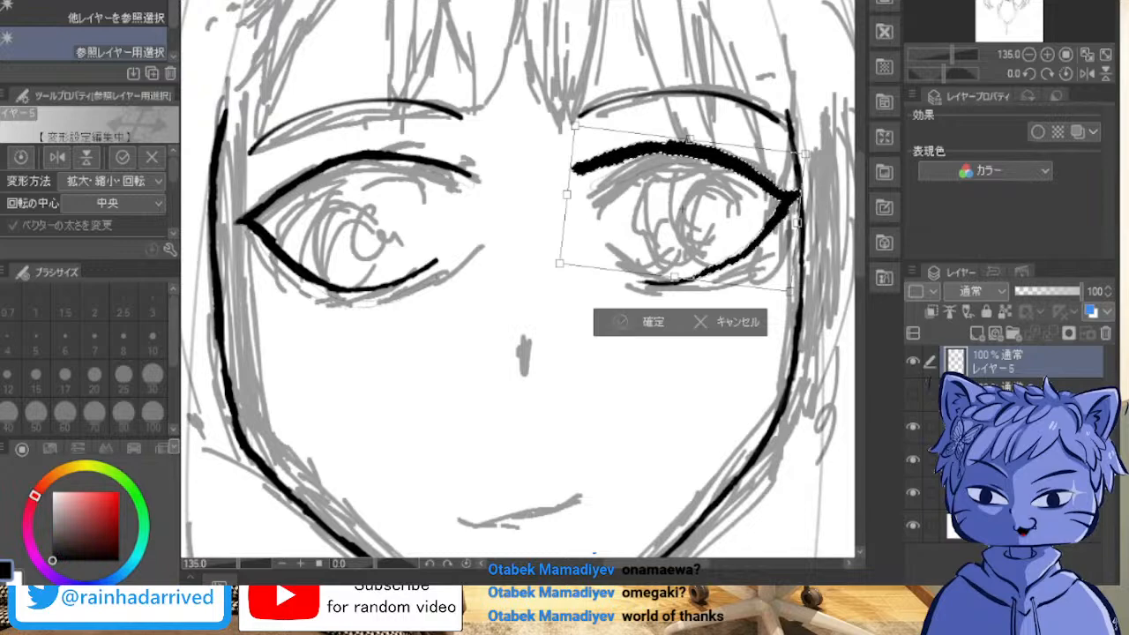
pyautogui.press('Return')
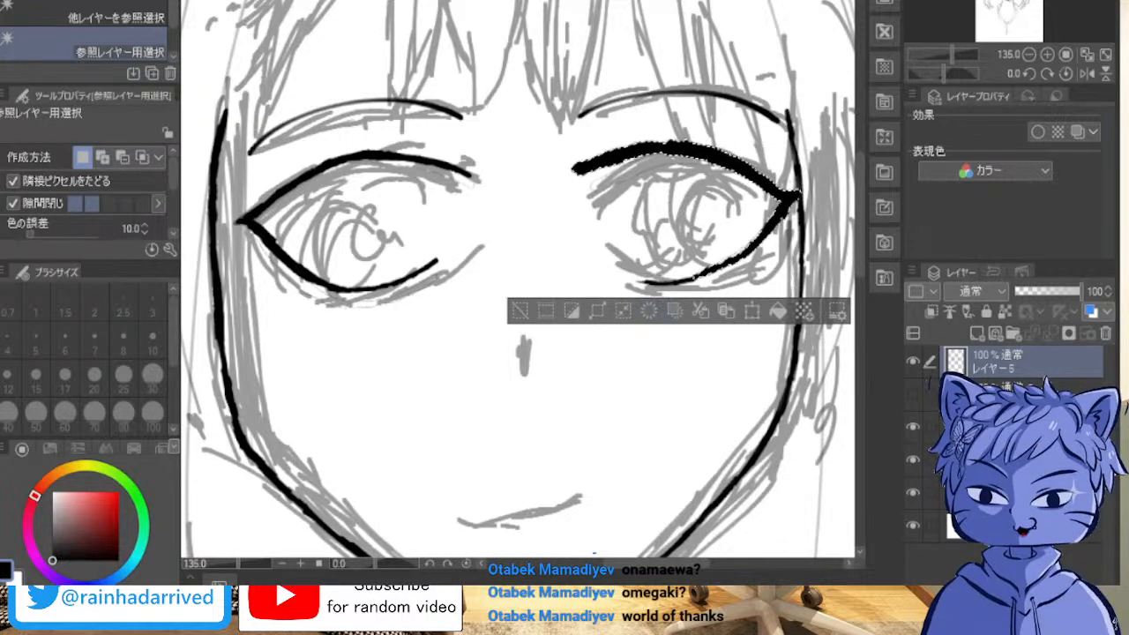
pyautogui.hotkey('ctrl', 'd')
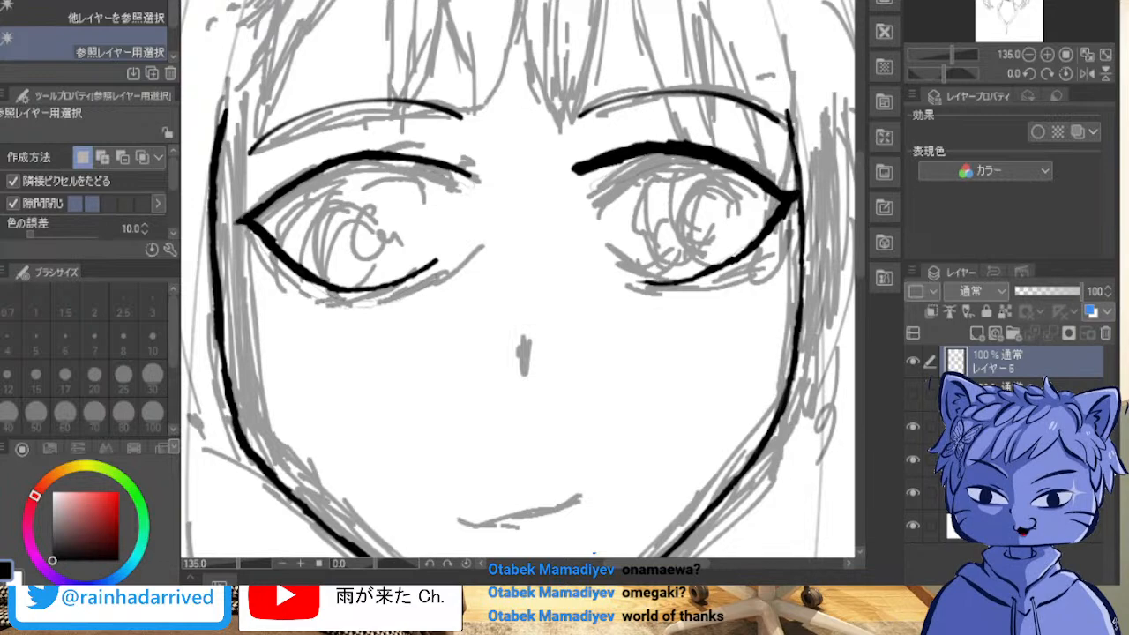
# Step: Extend the right eye's lower lash line towards the nose and thicken it with the size 11 pen, working on the rotated canvas
pyautogui.scroll(1, 703, 261)
pyautogui.scroll(1, 684, 227)
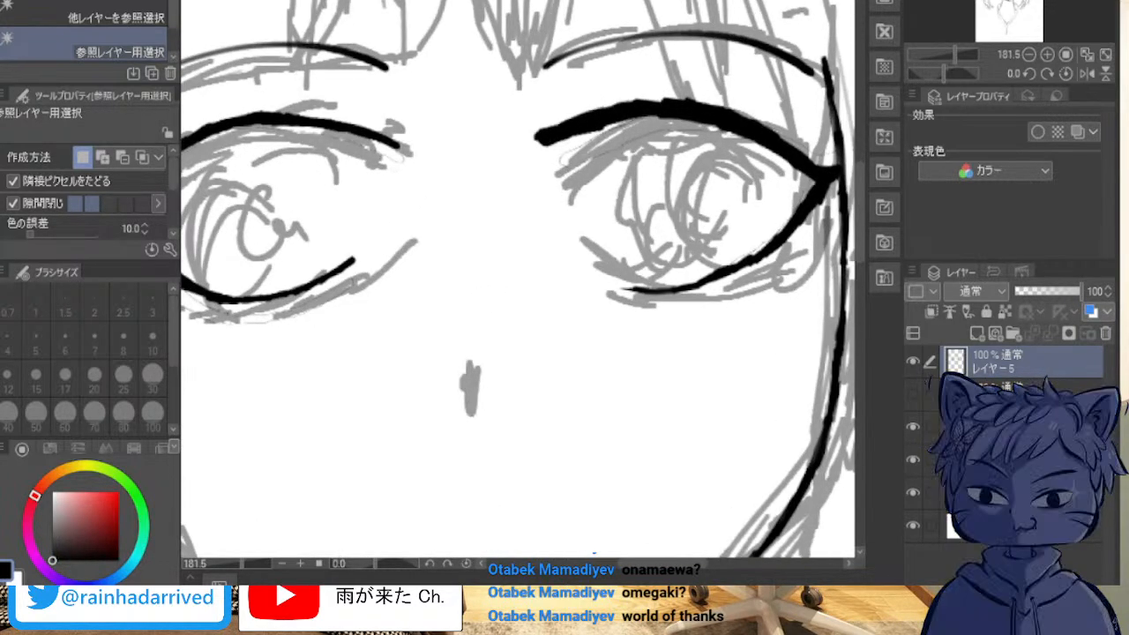
pyautogui.press('p')
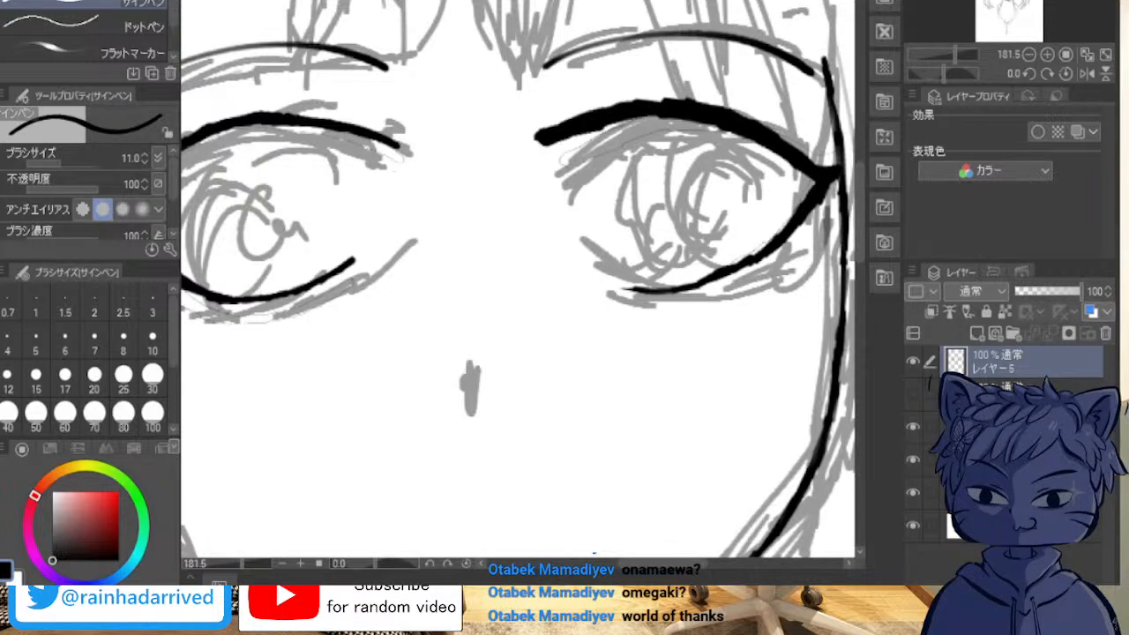
pyautogui.scroll(-4, 747, 104)
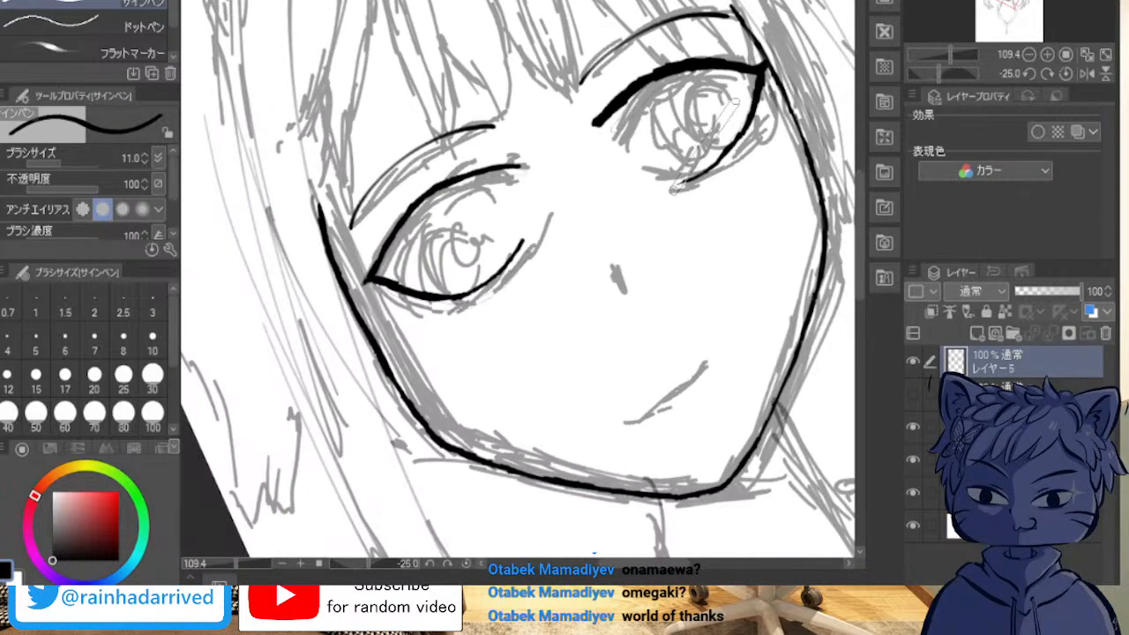
pyautogui.scroll(-16, 723, 93)
pyautogui.scroll(-5, 615, 214)
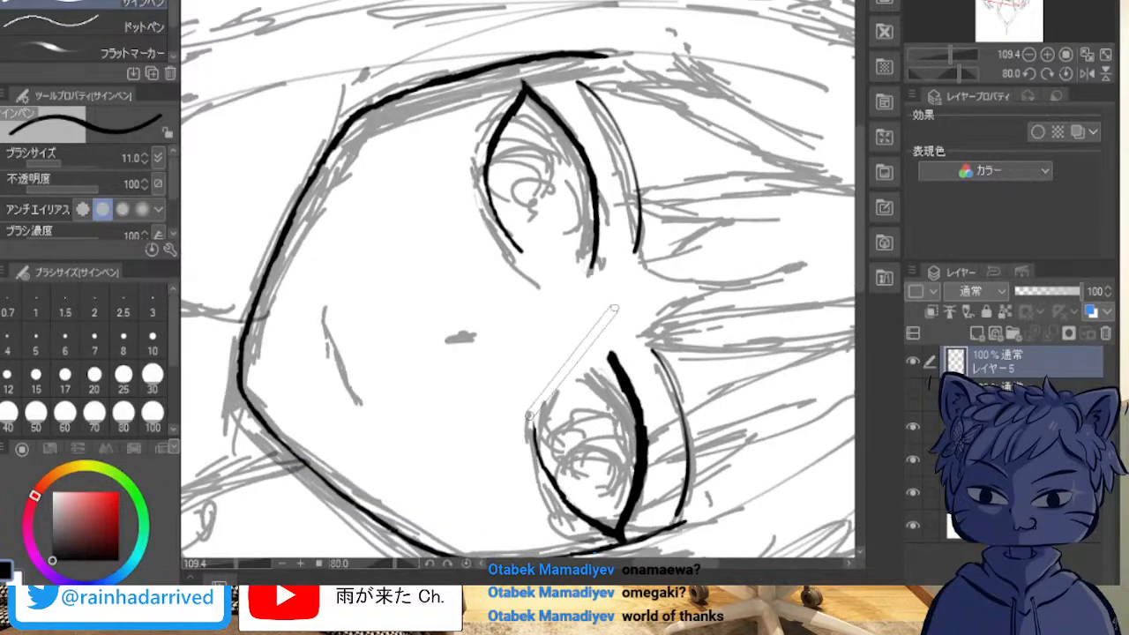
pyautogui.moveTo(595, 553); pyautogui.dragTo(172, 360)
pyautogui.moveTo(172, 258); pyautogui.dragTo(548, 370)
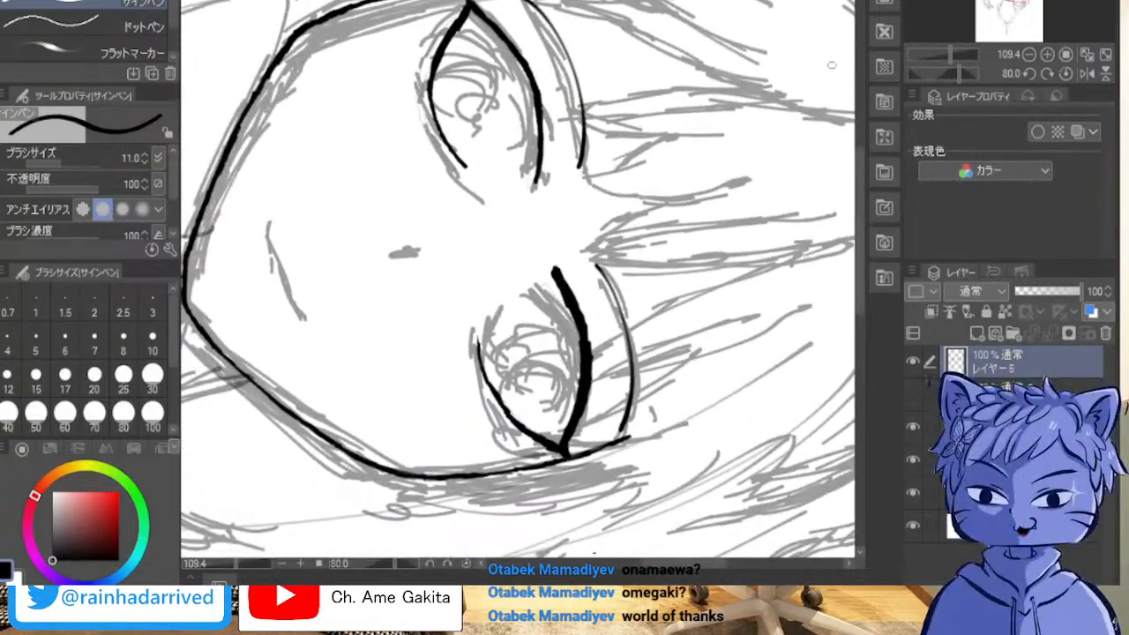
pyautogui.scroll(3, 837, 80)
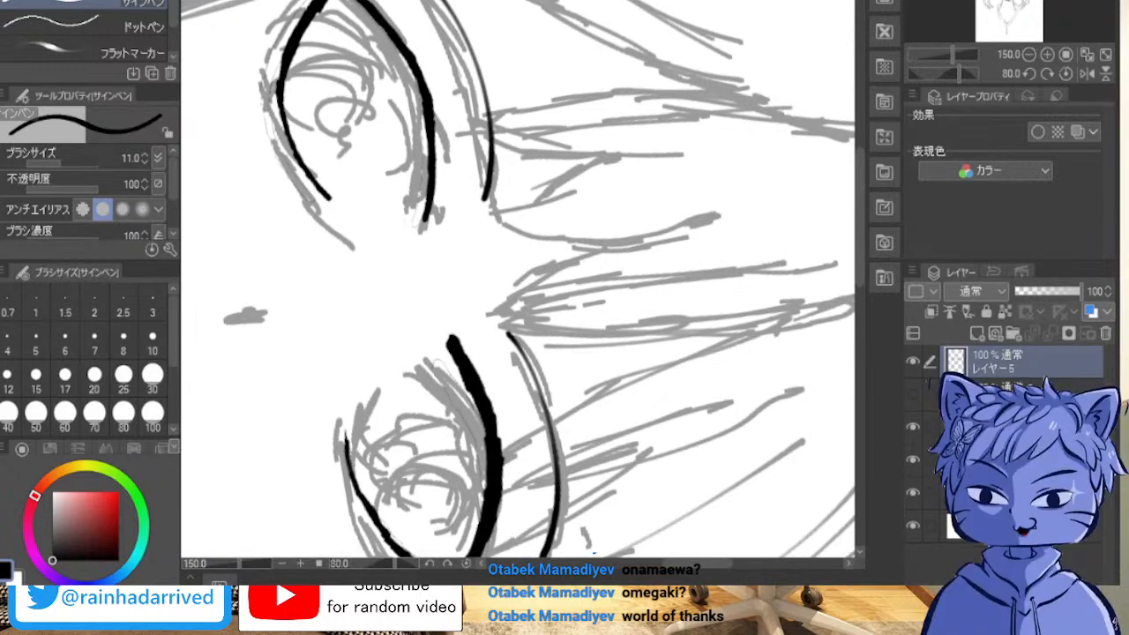
pyautogui.moveTo(424, 371); pyautogui.dragTo(616, 219)
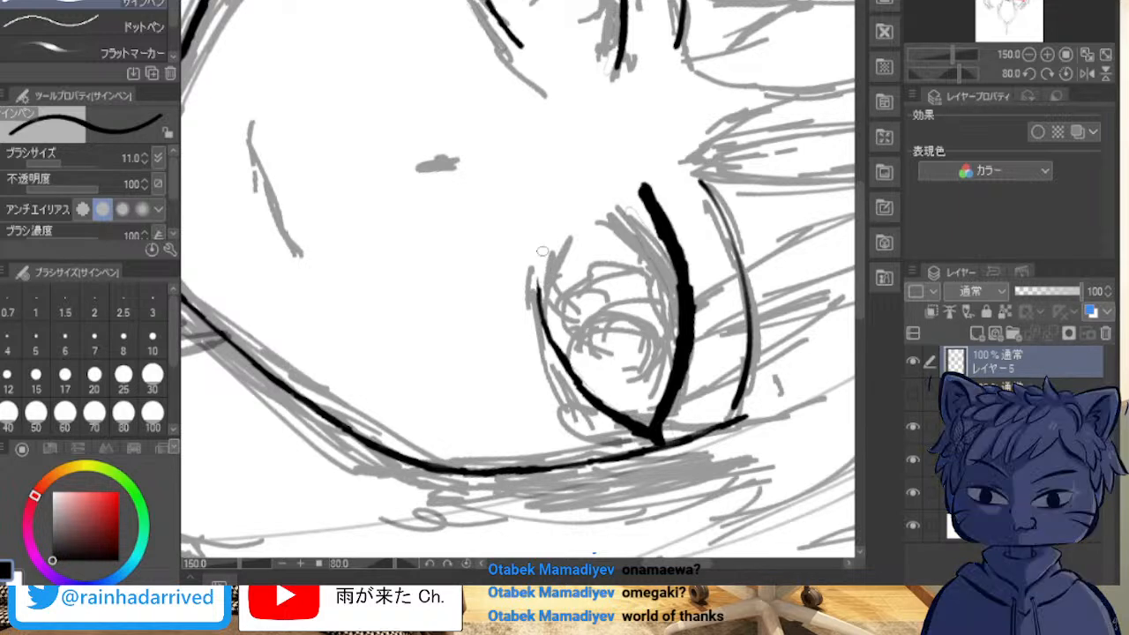
pyautogui.moveTo(552, 253)
pyautogui.mouseDown()
pyautogui.moveTo(543, 351)
pyautogui.moveTo(563, 381)
pyautogui.mouseUp()
pyautogui.moveTo(548, 270)
pyautogui.mouseDown()
pyautogui.moveTo(557, 335)
pyautogui.moveTo(584, 395)
pyautogui.moveTo(549, 297)
pyautogui.mouseUp()
pyautogui.moveTo(558, 243)
pyautogui.mouseDown()
pyautogui.moveTo(552, 321)
pyautogui.moveTo(580, 387)
pyautogui.mouseUp()
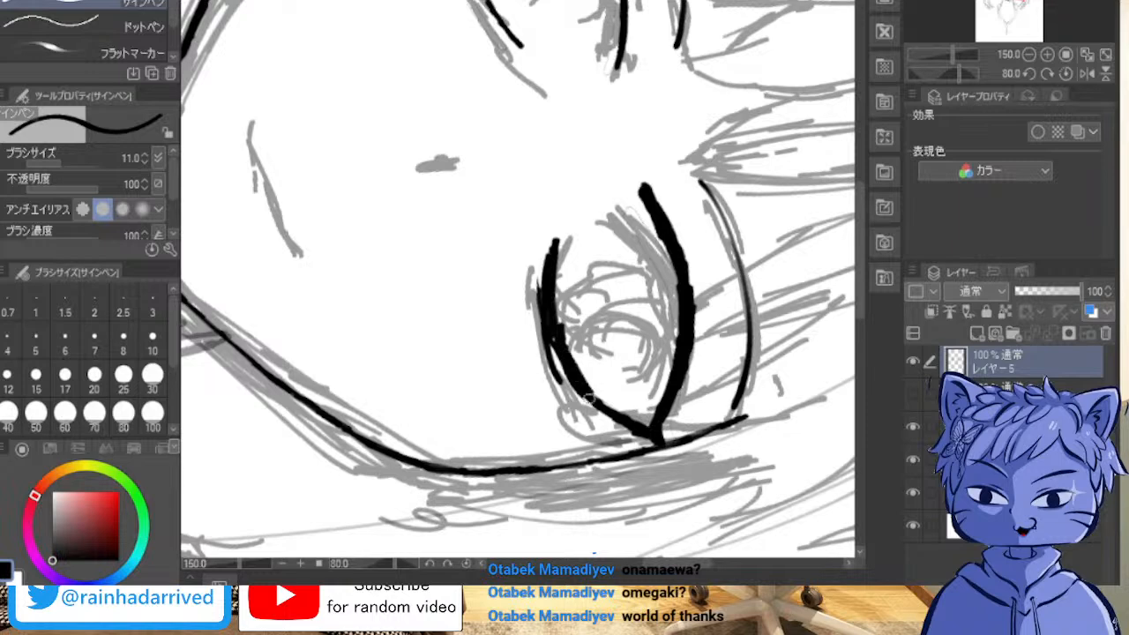
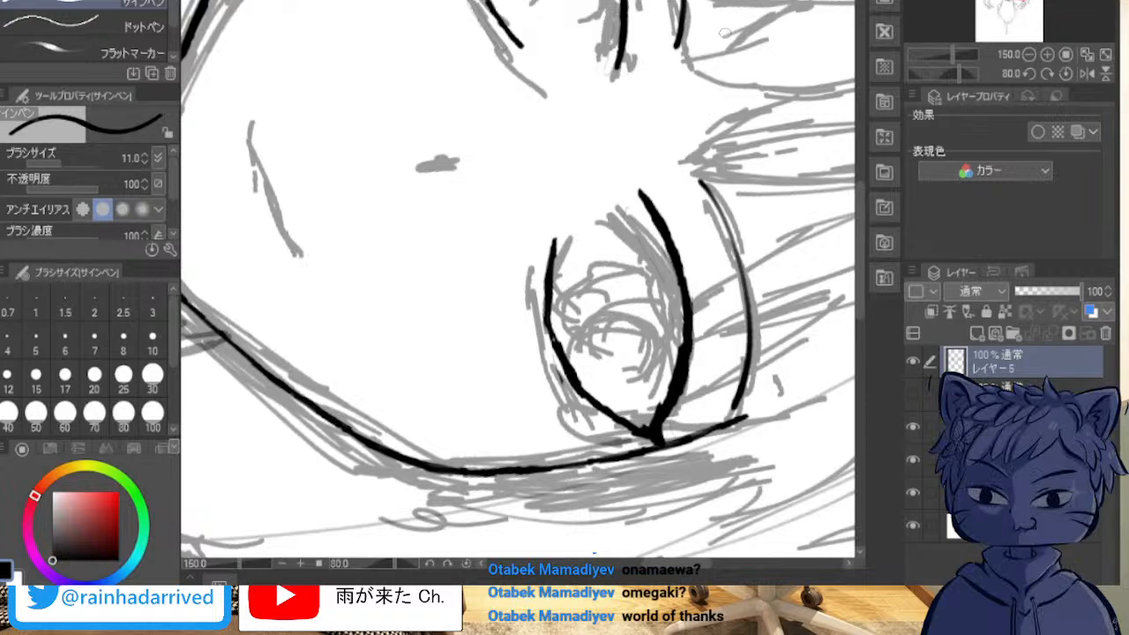
# Step: Extend the inner end of the upper eyelid line on the right-hand eye and taper it to a point
pyautogui.press('-')
pyautogui.press('-')
pyautogui.press('-')
pyautogui.press('-')
pyautogui.press('-')
pyautogui.press('-')
pyautogui.press('-')
pyautogui.moveTo(565, 220)
pyautogui.mouseDown()
pyautogui.moveTo(366, 274)
pyautogui.moveTo(440, 460)
pyautogui.moveTo(638, 535)
pyautogui.moveTo(646, 284)
pyautogui.moveTo(441, 328)
pyautogui.mouseUp()
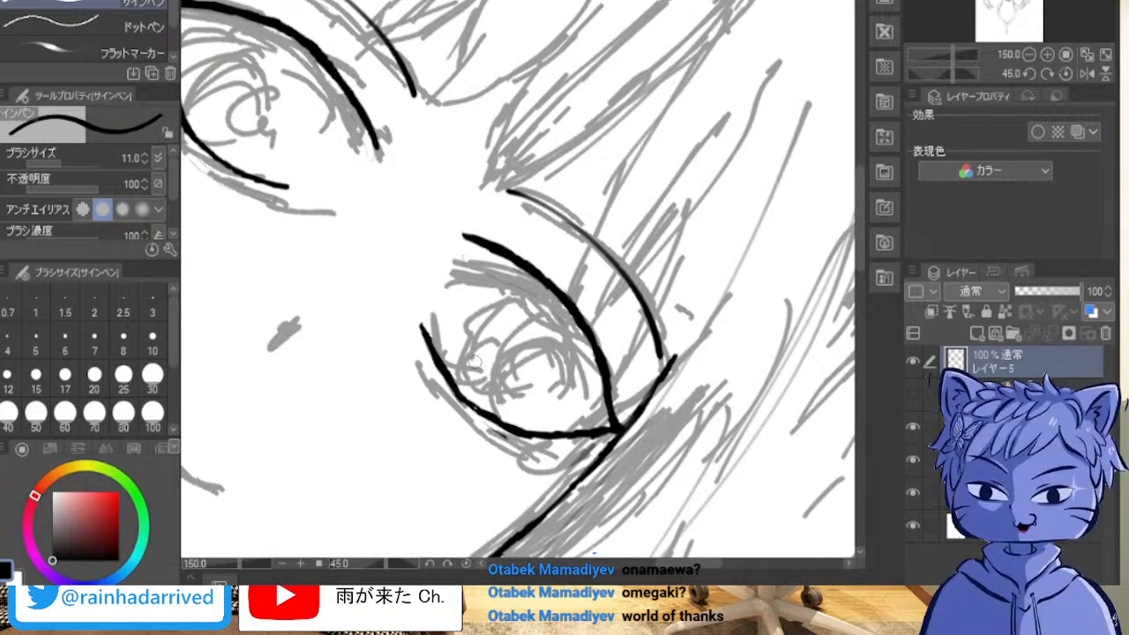
pyautogui.press('-')
pyautogui.press('-')
pyautogui.press('-')
pyautogui.press('-')
pyautogui.press('-')
pyautogui.press('-')
pyautogui.press('-')
pyautogui.press('-')
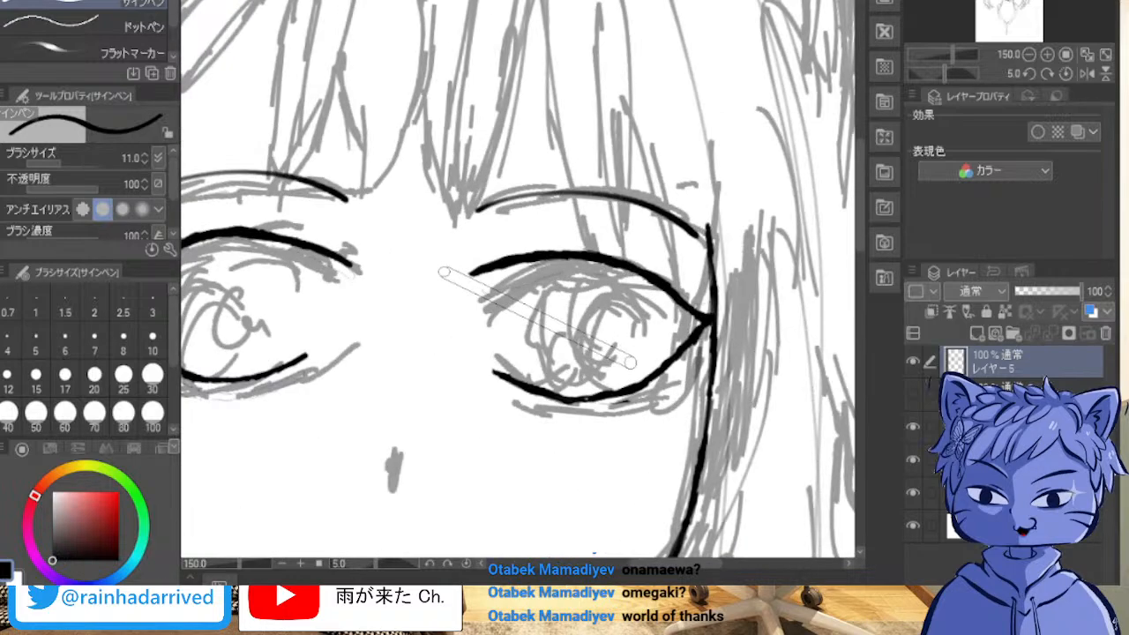
pyautogui.moveTo(371, 371); pyautogui.dragTo(703, 219)
pyautogui.moveTo(776, 212); pyautogui.dragTo(540, 251)
pyautogui.scroll(-1, 571, 180)
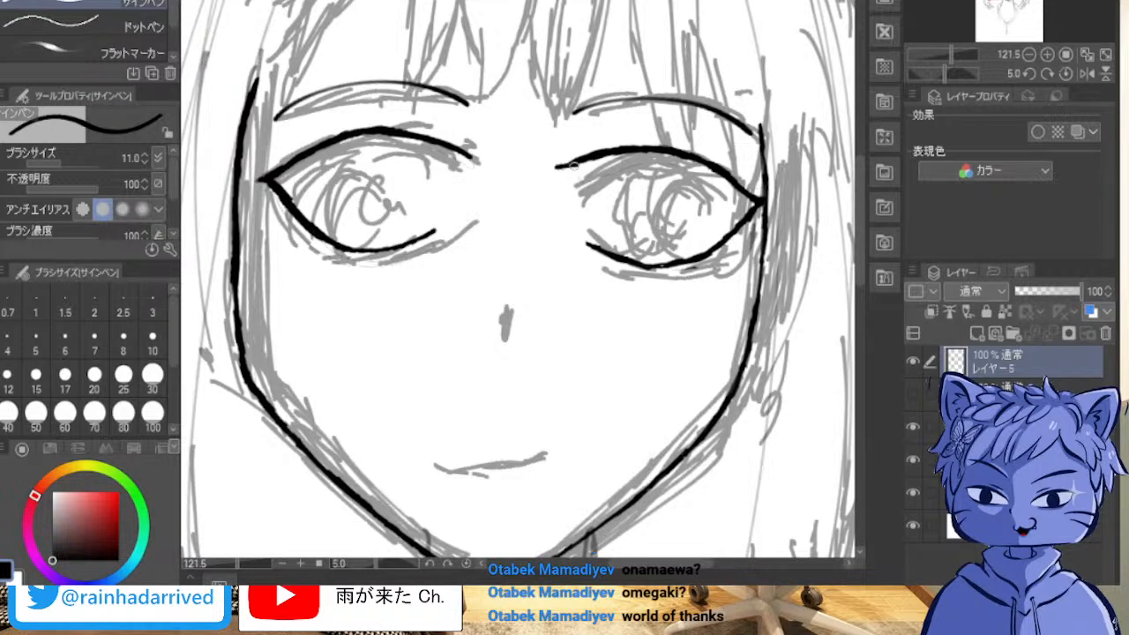
pyautogui.moveTo(587, 162); pyautogui.dragTo(566, 165)
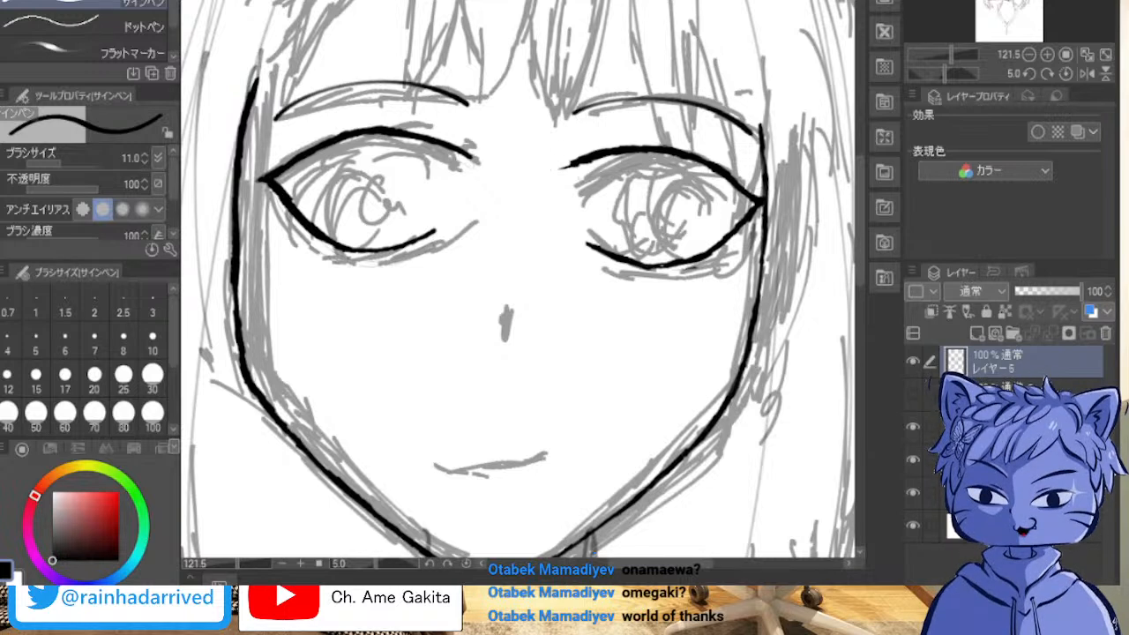
# Step: Select the left-hand eye's connected outline, move it slightly downward and clear the selection
pyautogui.press('w')
pyautogui.click(293, 210)
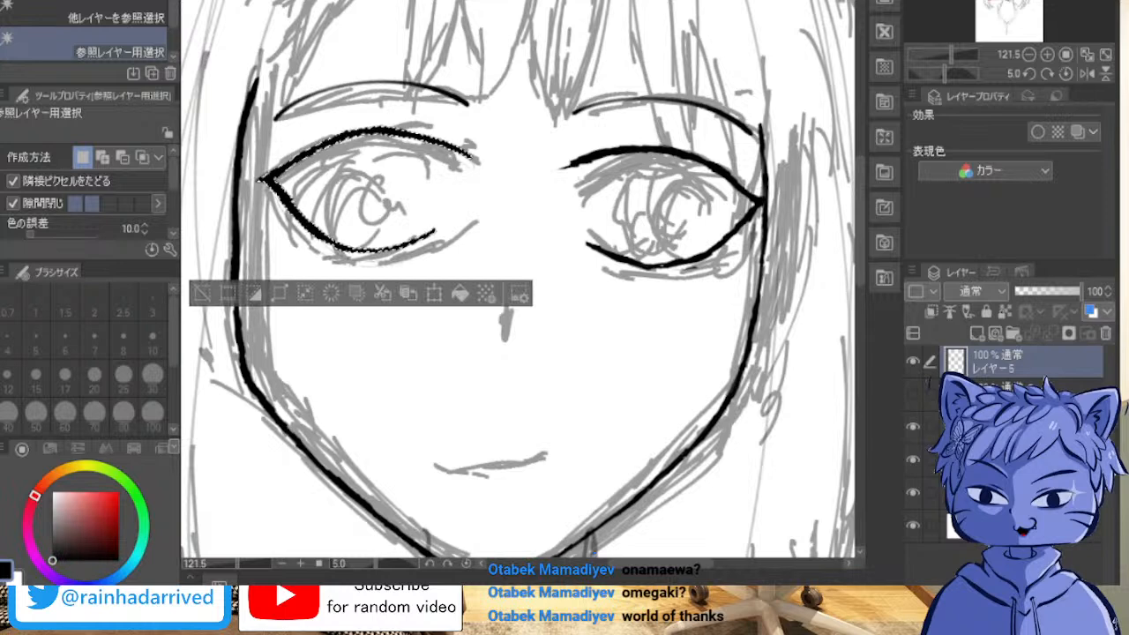
pyautogui.hotkey('ctrl', 't')
pyautogui.moveTo(364, 189); pyautogui.dragTo(362, 195)
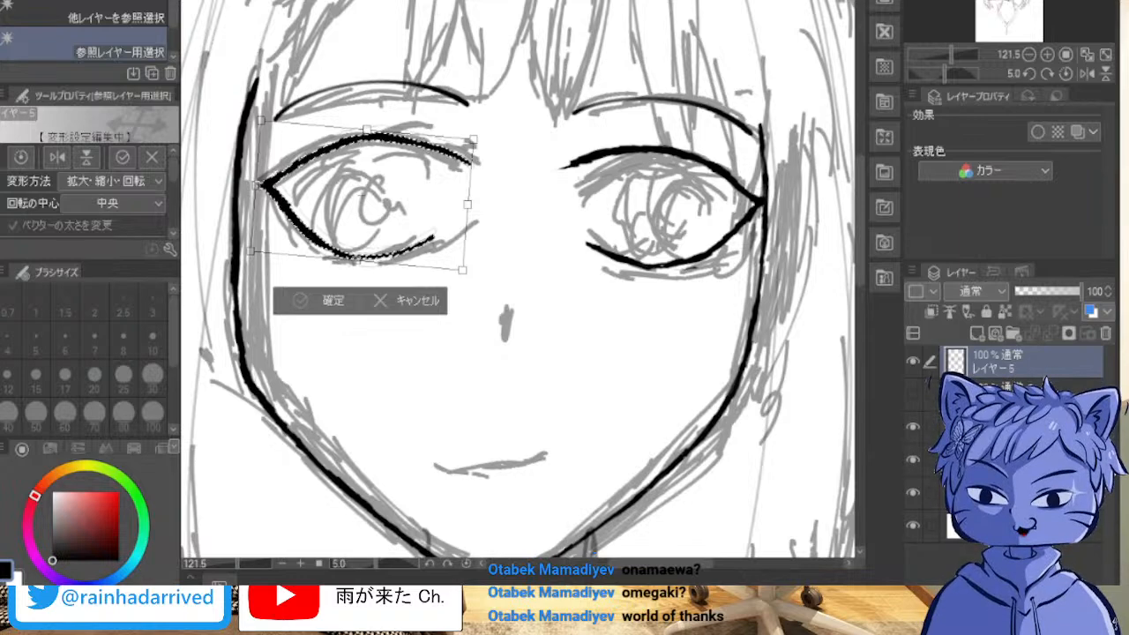
pyautogui.press('Return')
pyautogui.press('-')
pyautogui.press('^')
pyautogui.press('^')
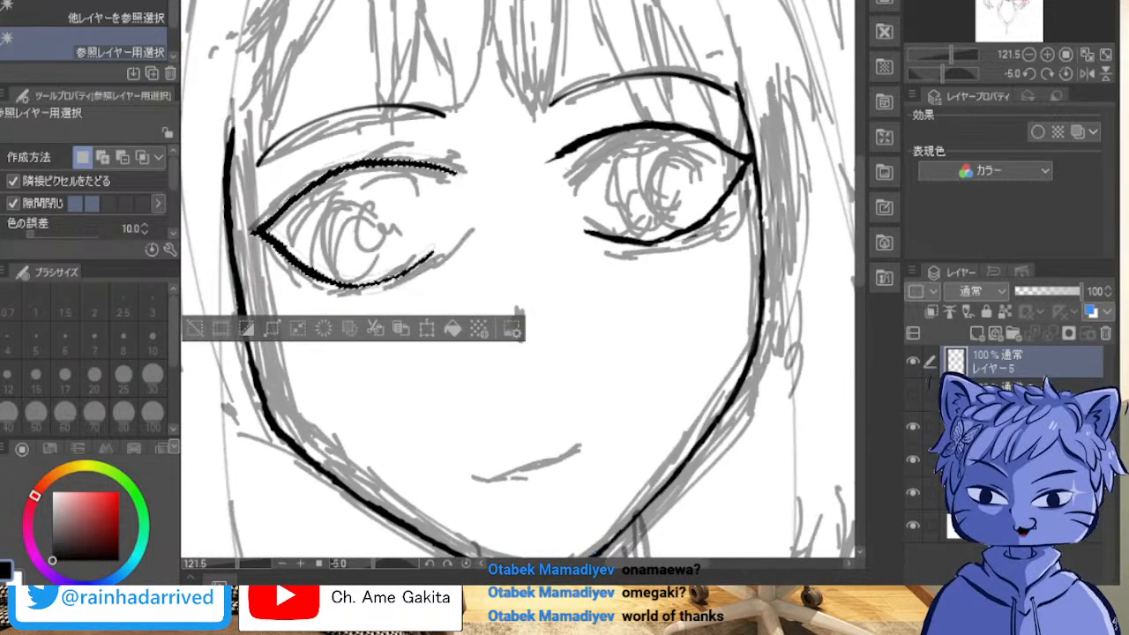
pyautogui.hotkey('ctrl', 'd')
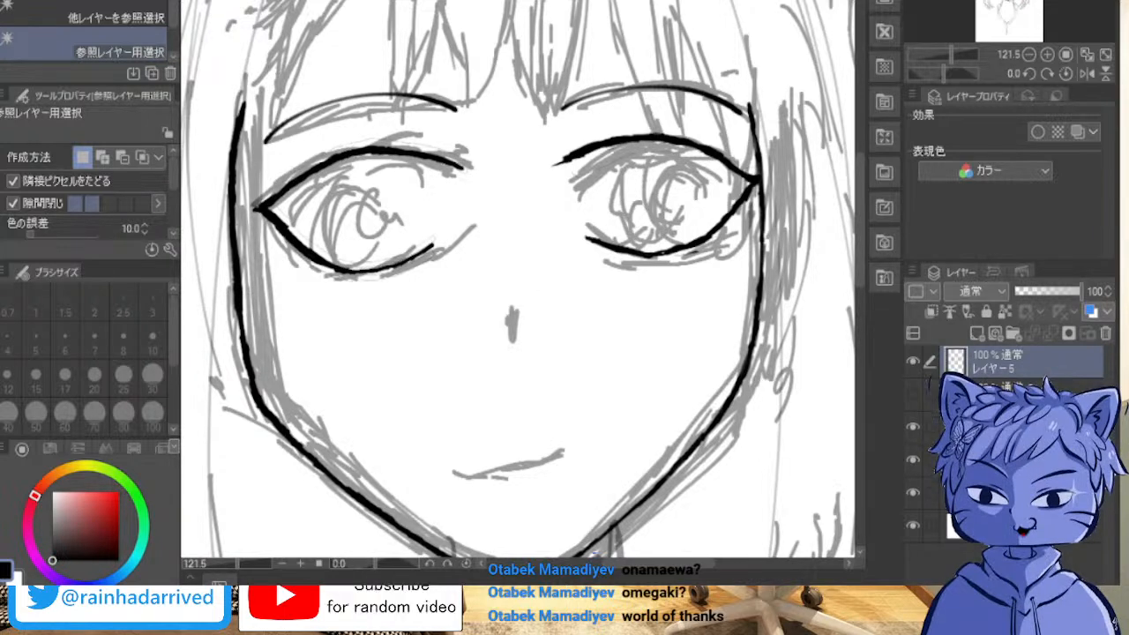
# Step: Create a new layer and ink the nose on it as a short vertical pen stroke over the sketch
pyautogui.press('p')
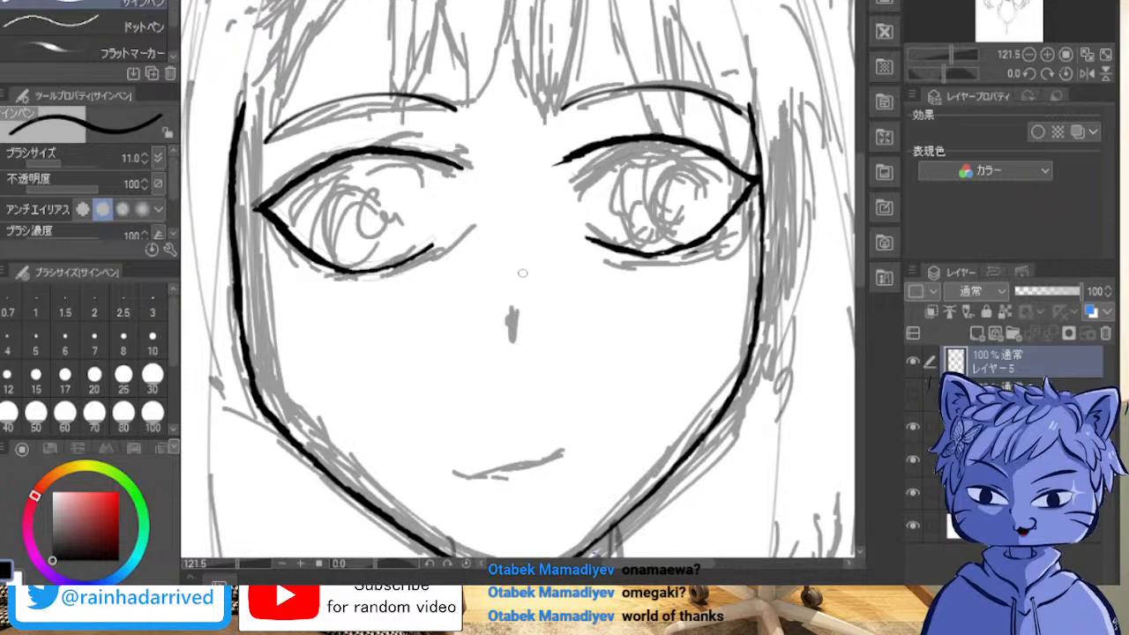
pyautogui.moveTo(513, 311); pyautogui.dragTo(509, 343)
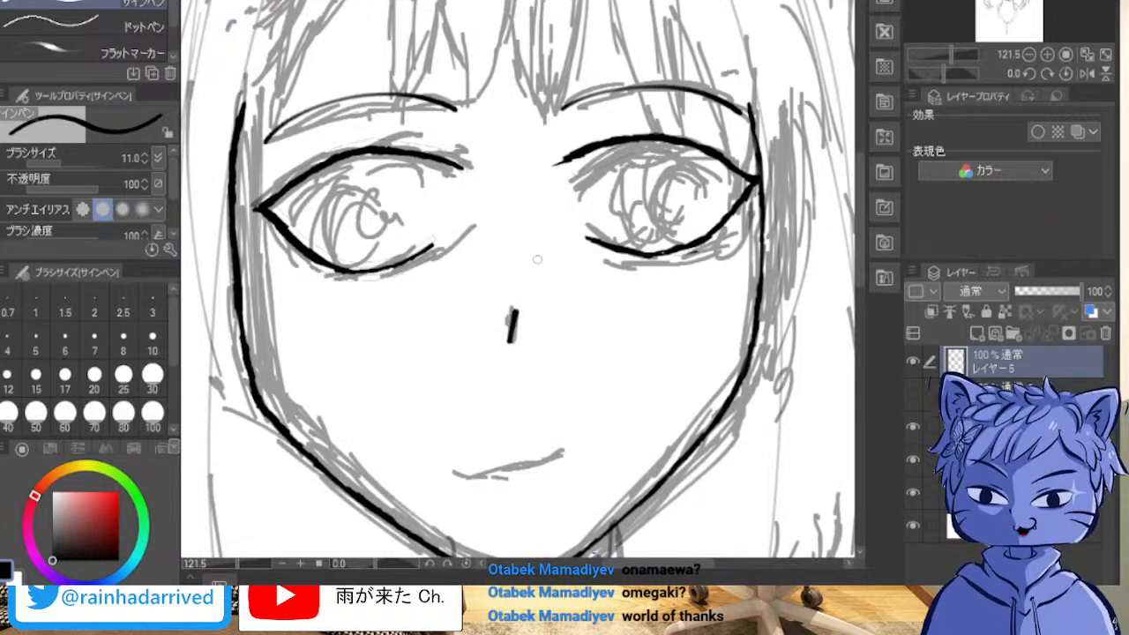
pyautogui.hotkey('ctrl', 'z')
pyautogui.hotkey('ctrl', 'shift', 'n')
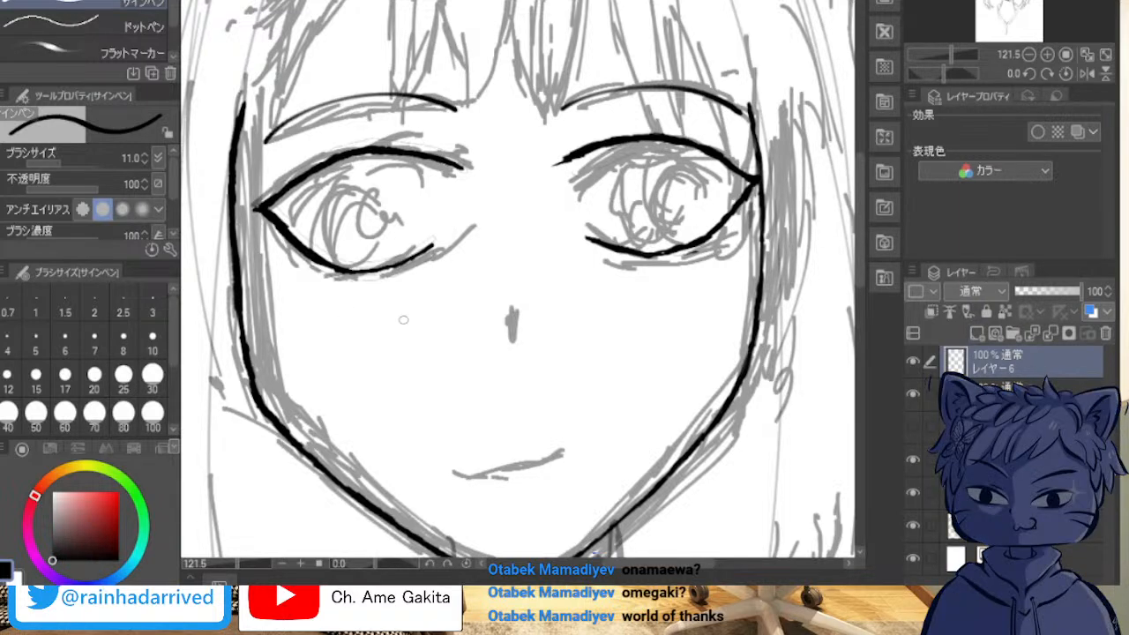
pyautogui.moveTo(511, 312); pyautogui.dragTo(512, 339)
# Step: Try inking the mouth with various curved strokes over the sketched smile
pyautogui.press('-')
pyautogui.press('-')
pyautogui.press('-')
pyautogui.press('-')
pyautogui.press('-')
pyautogui.press('^')
pyautogui.press('^')
pyautogui.press('^')
pyautogui.press('^')
pyautogui.press('^')
pyautogui.press('^')
pyautogui.press('^')
pyautogui.press('^')
pyautogui.press('^')
pyautogui.press('^')
pyautogui.press('^')
pyautogui.press('^')
pyautogui.press('^')
pyautogui.press('^')
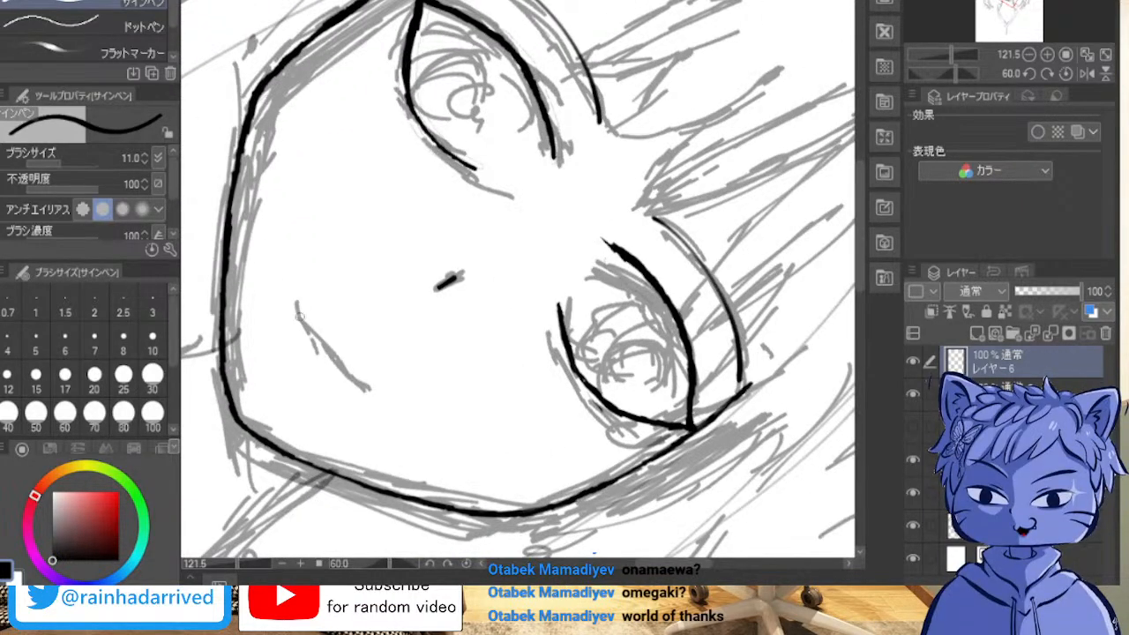
pyautogui.moveTo(302, 300)
pyautogui.mouseDown()
pyautogui.moveTo(311, 354)
pyautogui.moveTo(327, 381)
pyautogui.mouseUp()
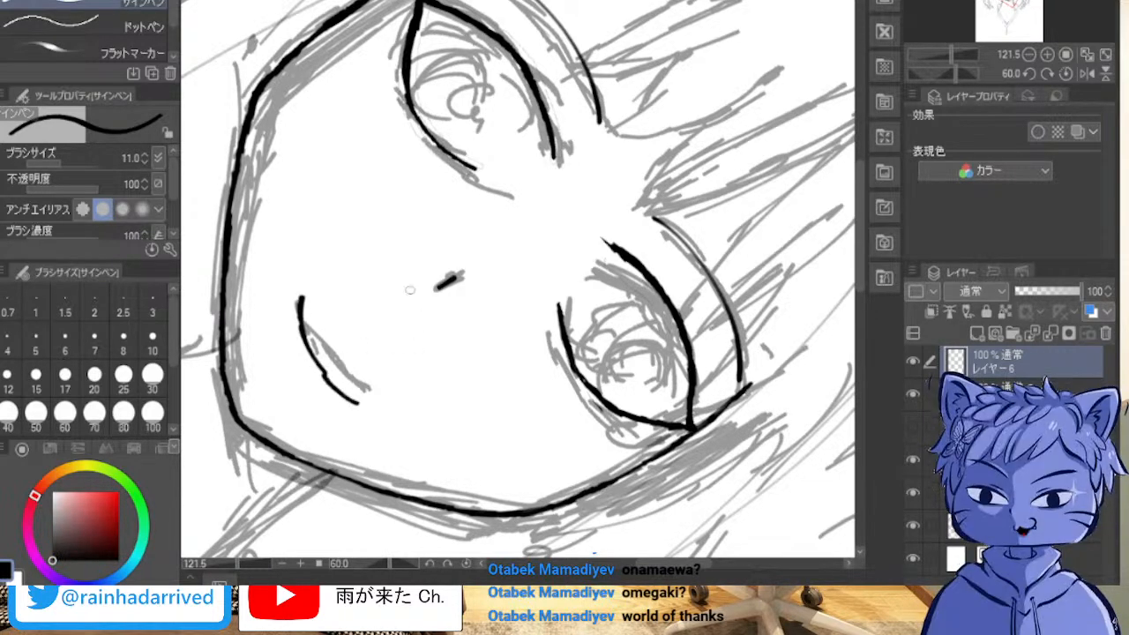
pyautogui.hotkey('ctrl', 'z')
pyautogui.hotkey('ctrl', 'z')
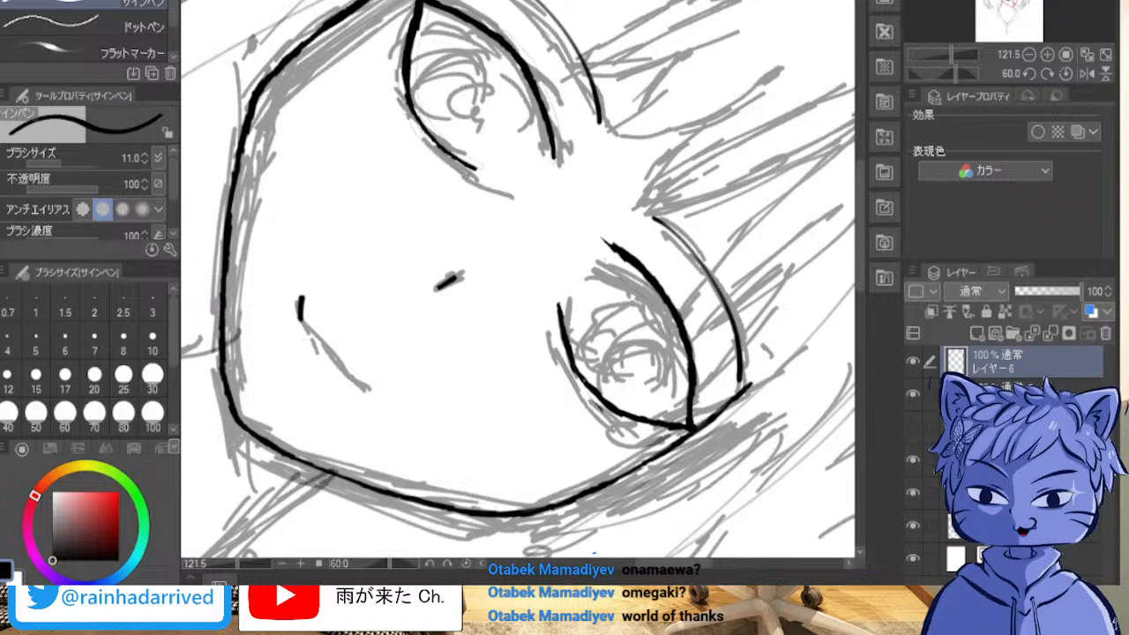
pyautogui.hotkey('ctrl', 'z')
pyautogui.moveTo(309, 298)
pyautogui.mouseDown()
pyautogui.moveTo(328, 377)
pyautogui.moveTo(360, 391)
pyautogui.moveTo(333, 375)
pyautogui.mouseUp()
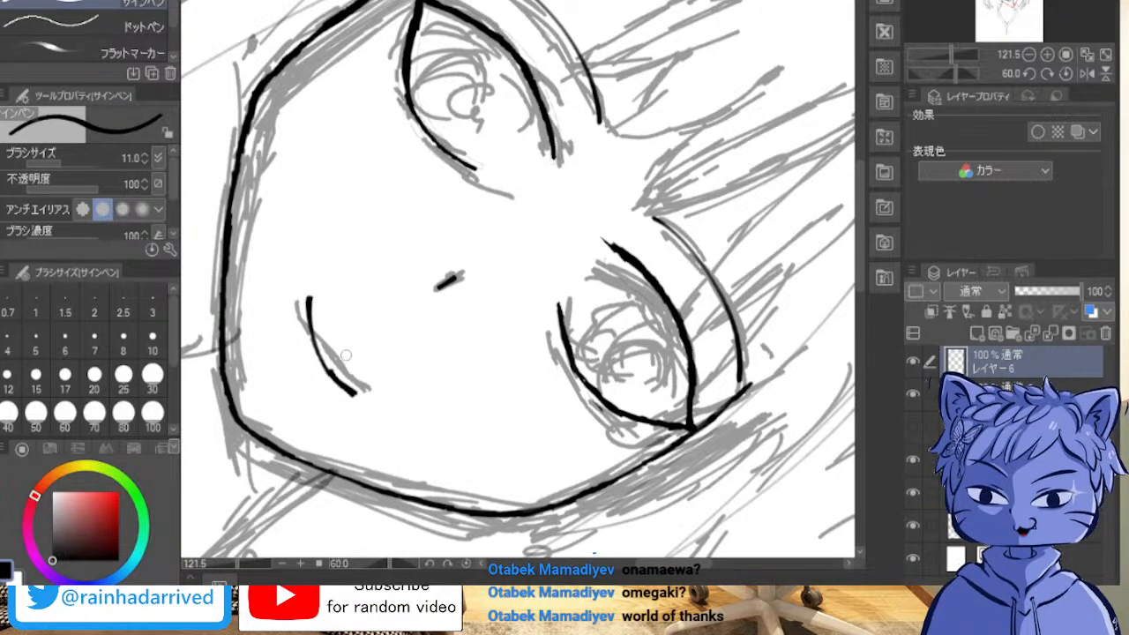
pyautogui.moveTo(336, 365)
pyautogui.mouseDown()
pyautogui.moveTo(354, 391)
pyautogui.moveTo(330, 372)
pyautogui.moveTo(309, 294)
pyautogui.mouseUp()
pyautogui.moveTo(335, 397); pyautogui.dragTo(363, 398)
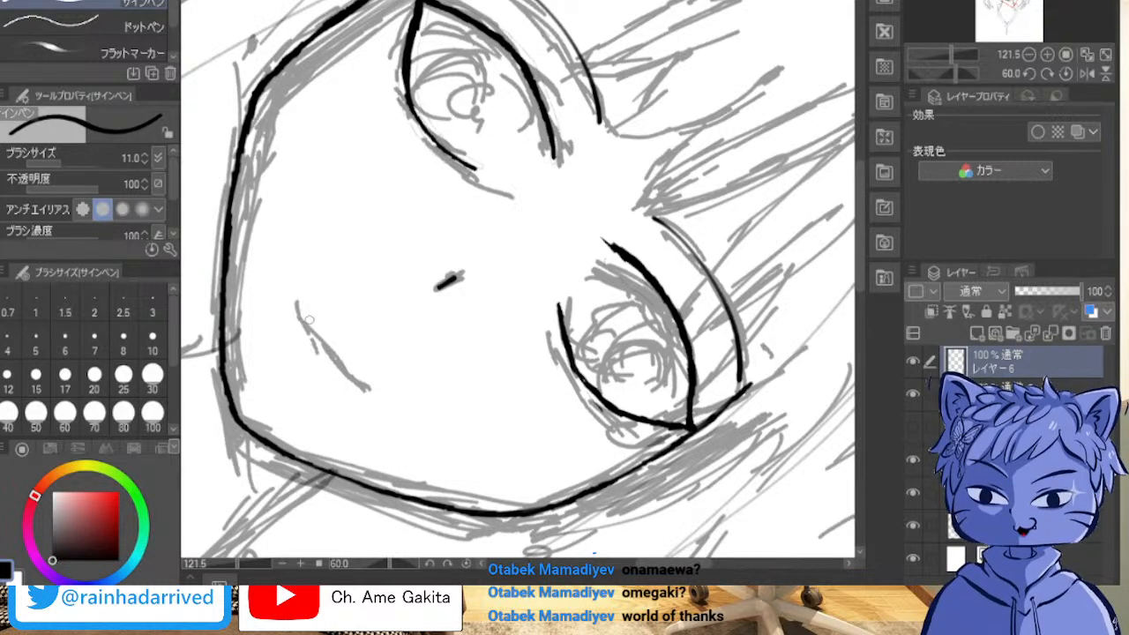
pyautogui.moveTo(311, 306); pyautogui.dragTo(389, 382)
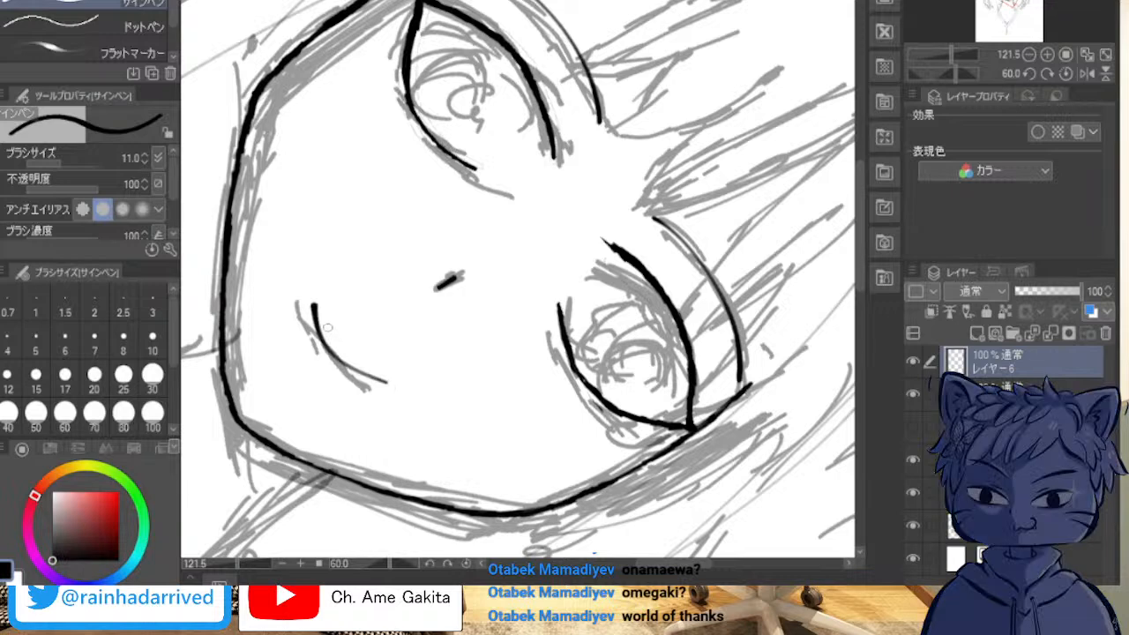
pyautogui.hotkey('ctrl', 'z')
pyautogui.moveTo(306, 300); pyautogui.dragTo(371, 383)
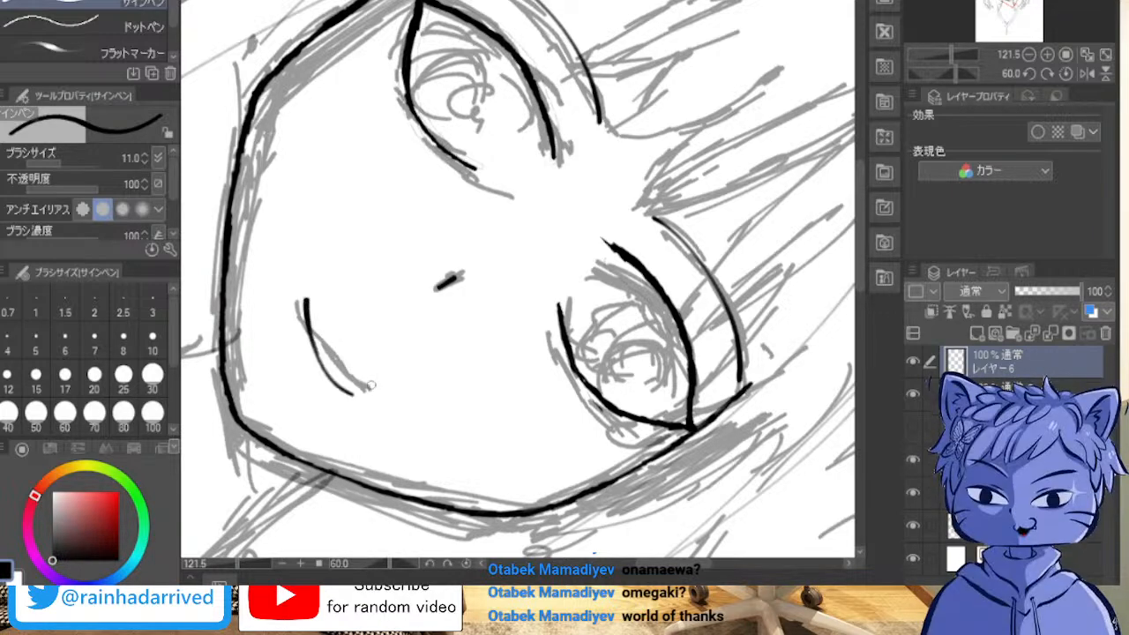
pyautogui.hotkey('ctrl', 'z')
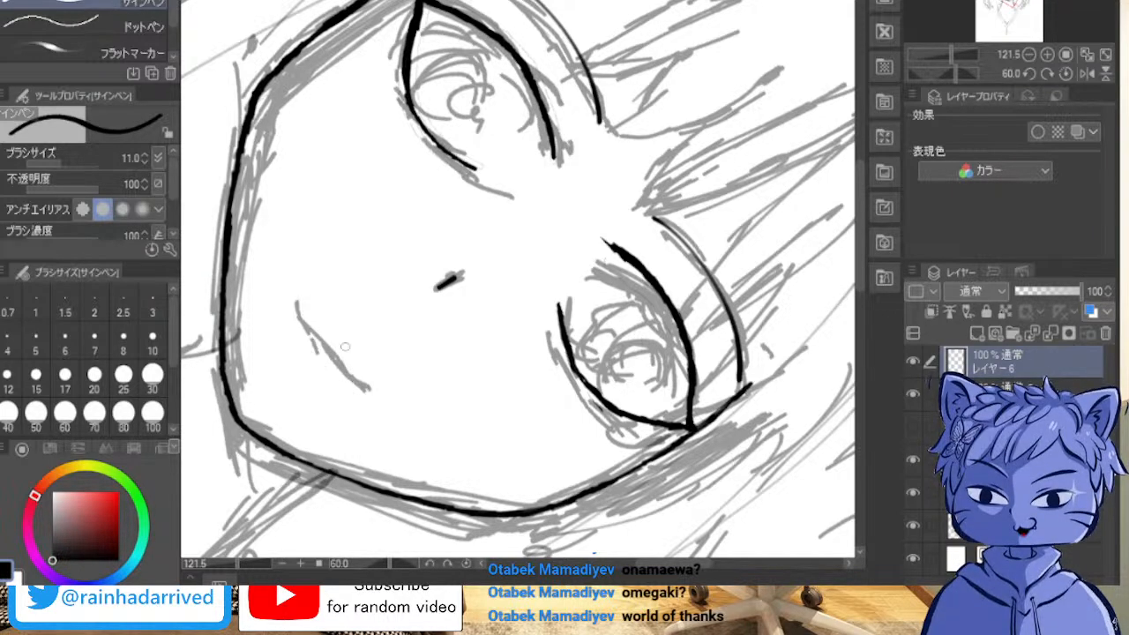
# Step: Ink the mouth as one upturned smile curve that tapers toward its right-hand end
pyautogui.moveTo(309, 303)
pyautogui.mouseDown()
pyautogui.moveTo(351, 392)
pyautogui.moveTo(393, 401)
pyautogui.mouseUp()
pyautogui.moveTo(503, 251); pyautogui.dragTo(570, 441)
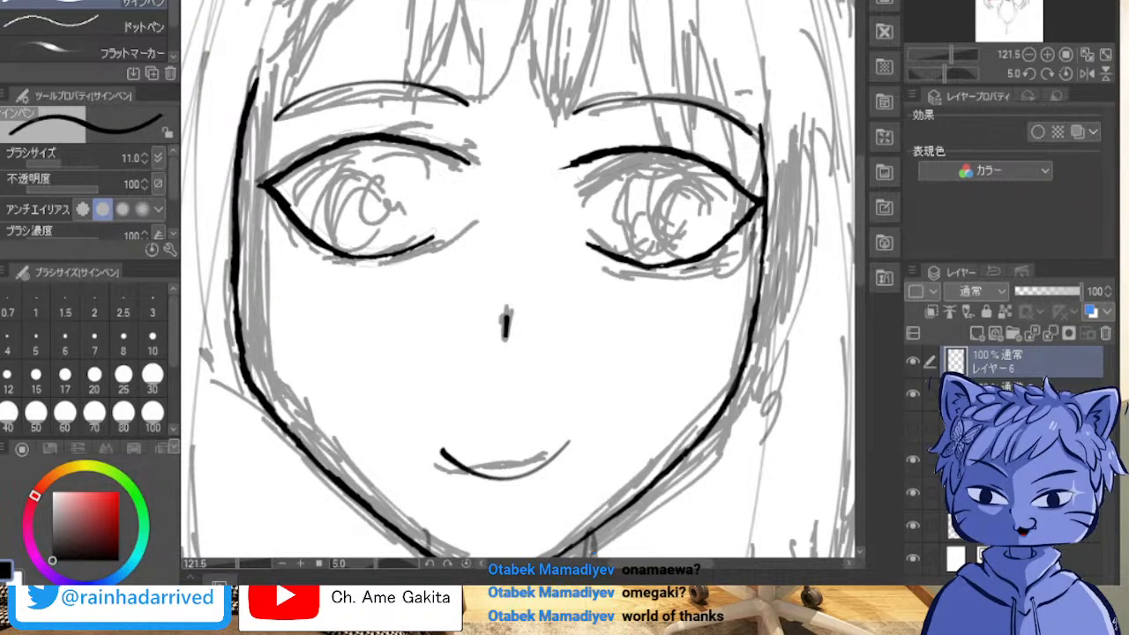
pyautogui.moveTo(670, 318)
pyautogui.mouseDown()
pyautogui.moveTo(684, 320)
pyautogui.moveTo(685, 306)
pyautogui.mouseUp()
# Step: Show the hair line-art layer and hide the two grey sketch layers so only the inked lines remain
pyautogui.click(930, 428)
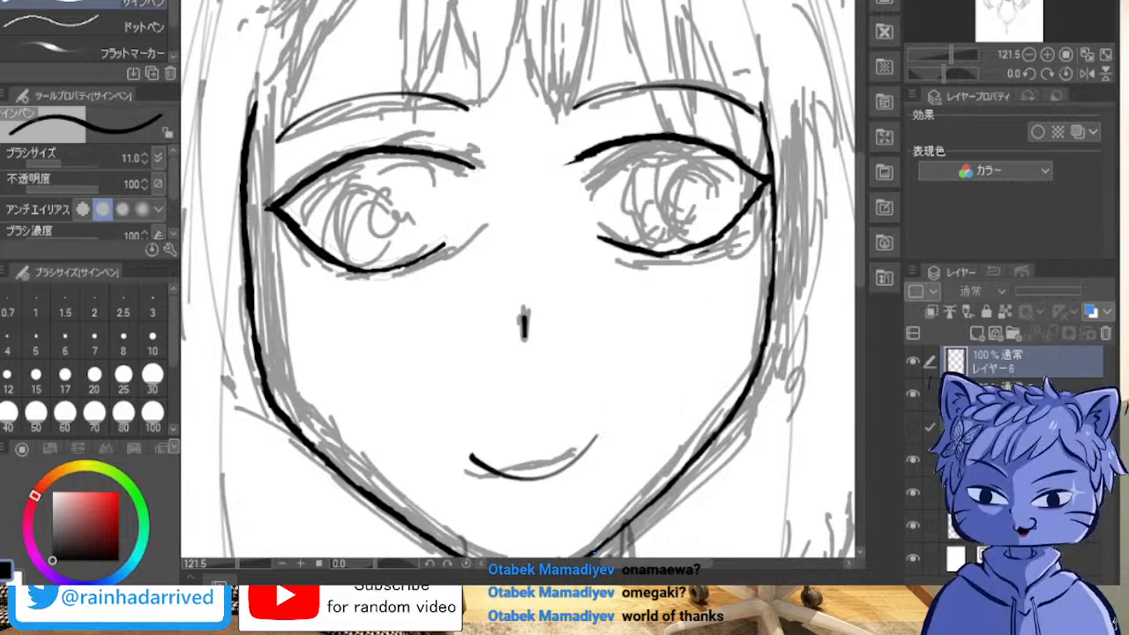
pyautogui.click(913, 427)
pyautogui.click(930, 427)
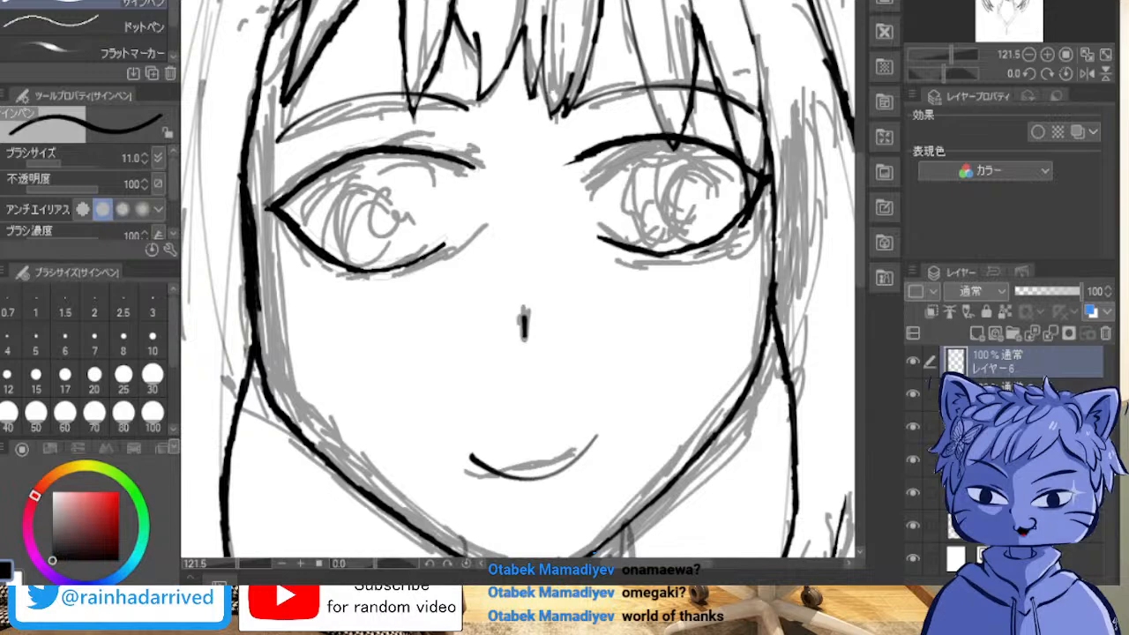
pyautogui.click(913, 558)
pyautogui.click(914, 558)
pyautogui.click(913, 526)
pyautogui.click(914, 494)
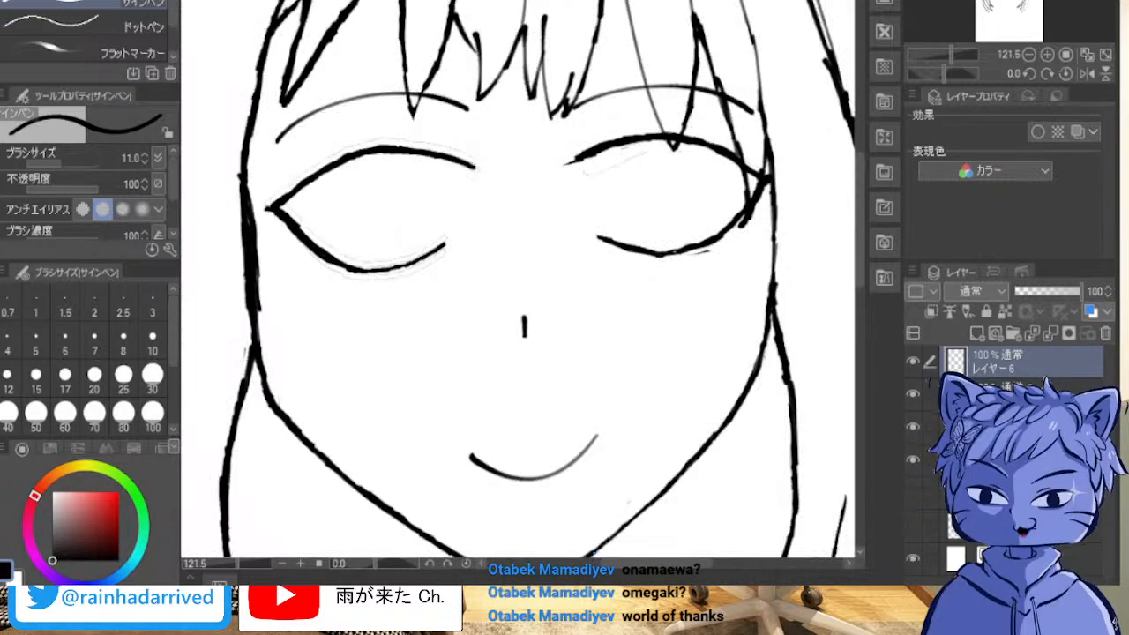
pyautogui.scroll(-3, 778, 260)
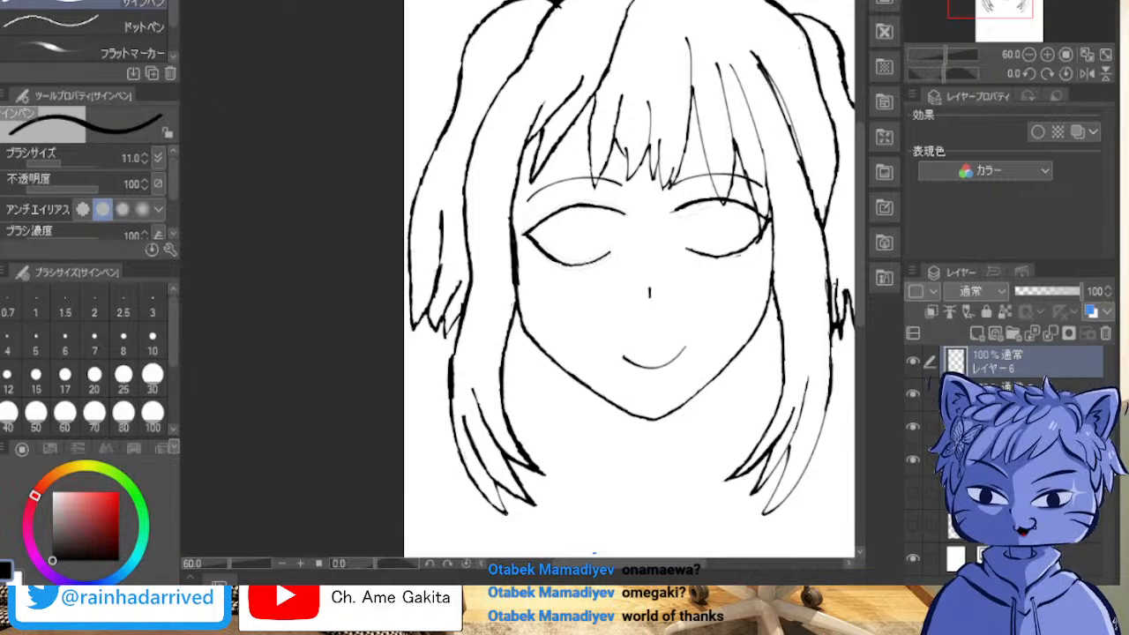
# Step: Check which lines the nose-and-mouth, eye and hair layers hold, and make the hair line-art layer active
pyautogui.click(913, 361)
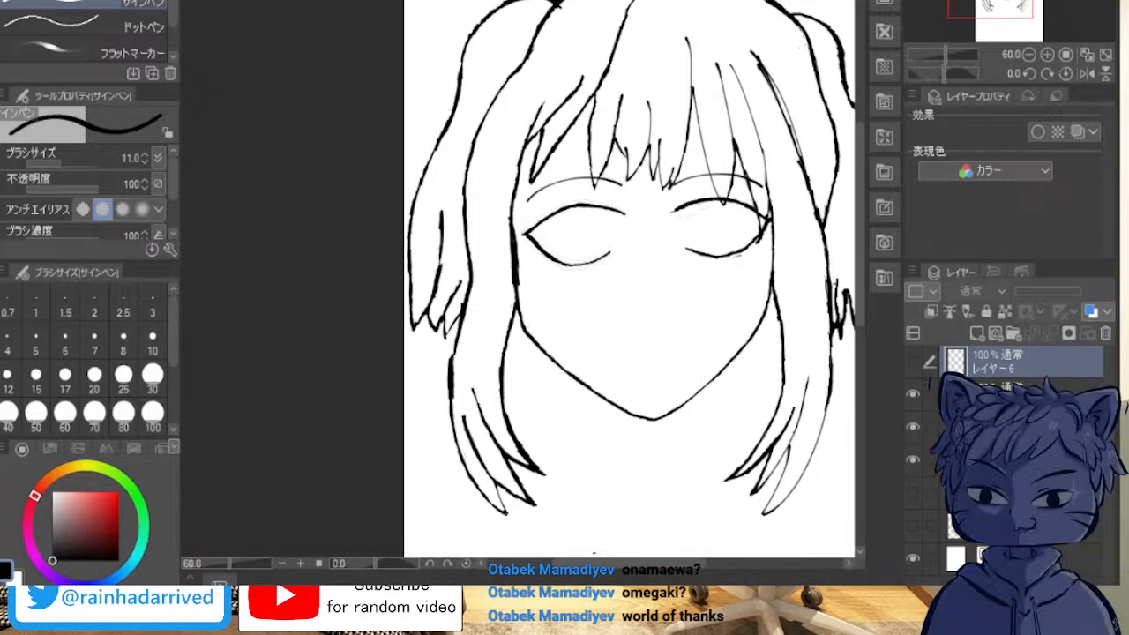
pyautogui.click(1015, 393)
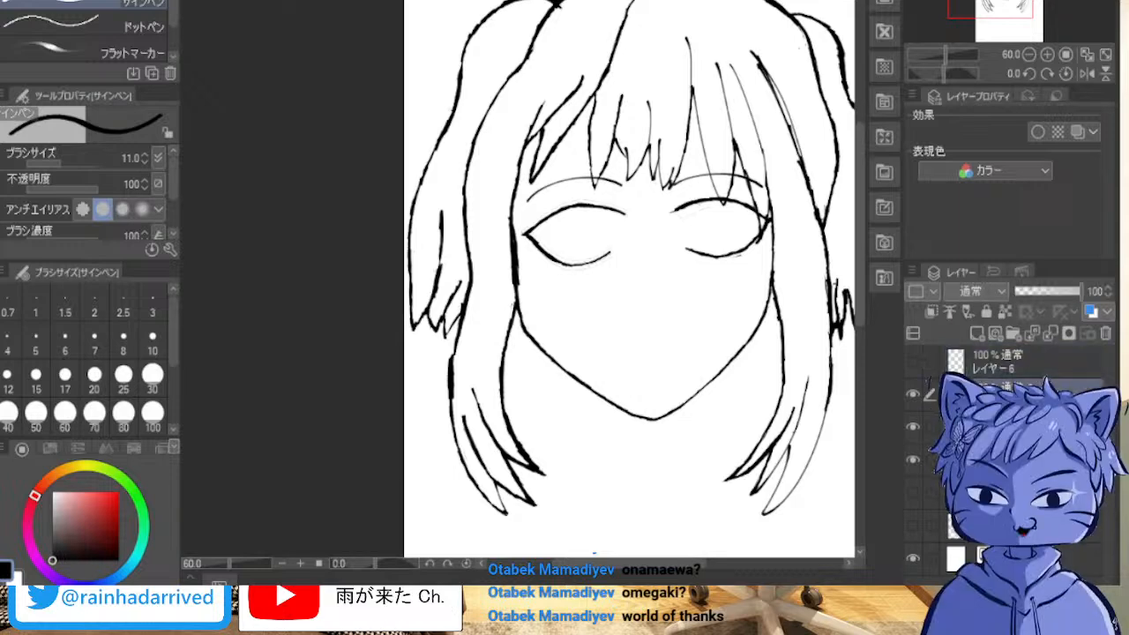
pyautogui.click(914, 394)
pyautogui.click(913, 395)
pyautogui.click(913, 361)
pyautogui.click(913, 427)
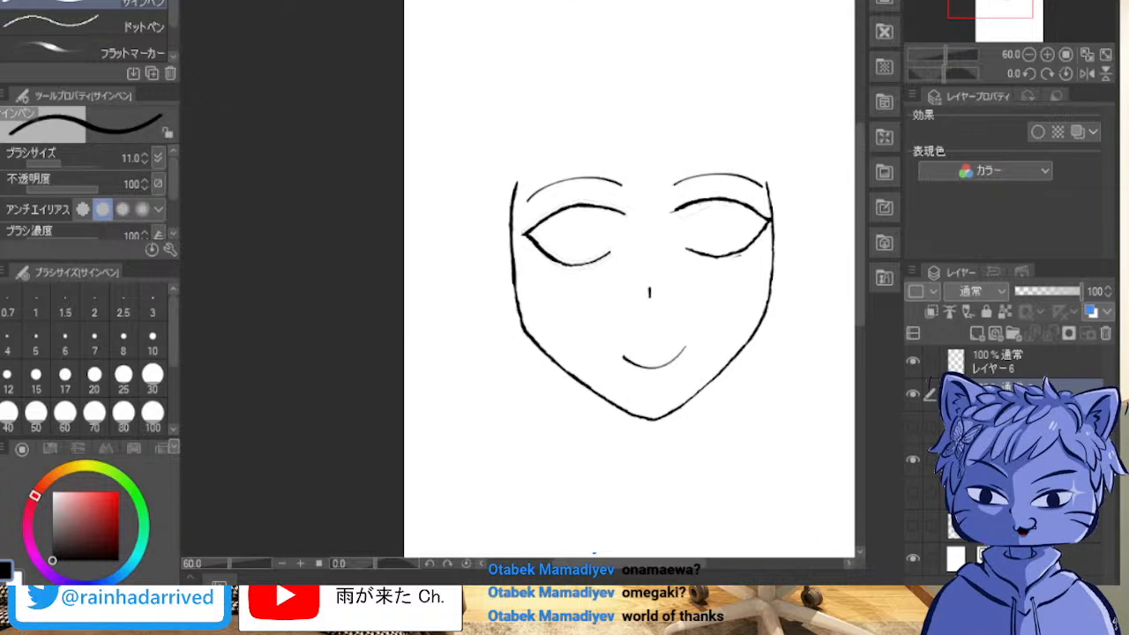
pyautogui.click(913, 427)
pyautogui.click(1006, 427)
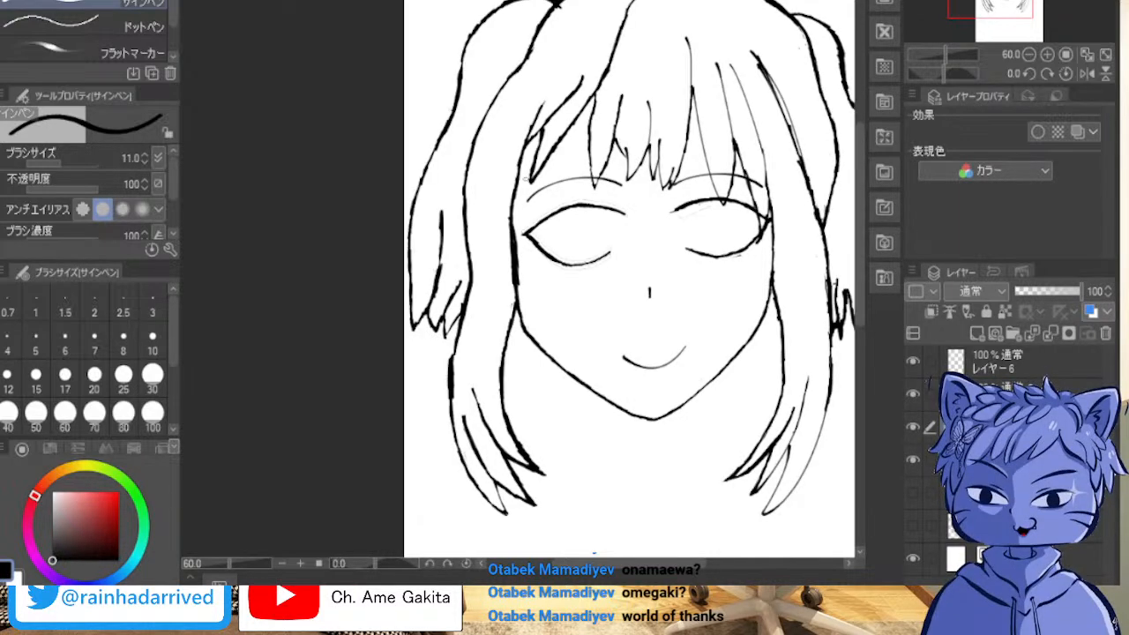
# Step: Redraw and thicken the inner edge of the long hair lock running down the left-hand side of the face
pyautogui.moveTo(518, 168)
pyautogui.mouseDown()
pyautogui.moveTo(507, 252)
pyautogui.moveTo(521, 302)
pyautogui.moveTo(499, 371)
pyautogui.mouseUp()
pyautogui.moveTo(519, 317); pyautogui.dragTo(503, 380)
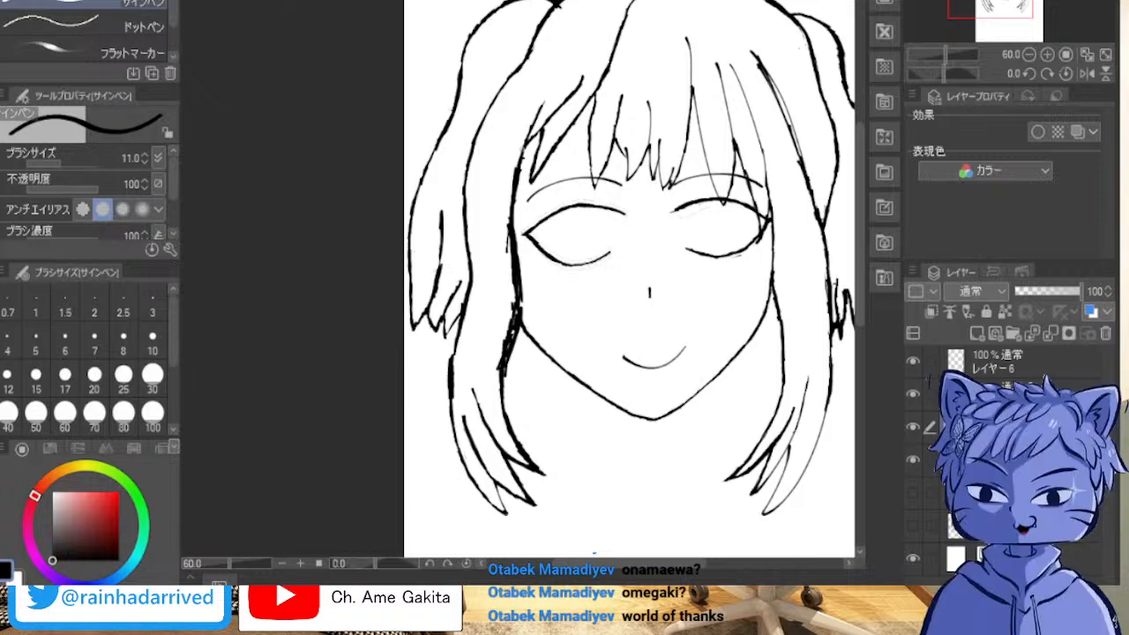
pyautogui.scroll(7, 461, 122)
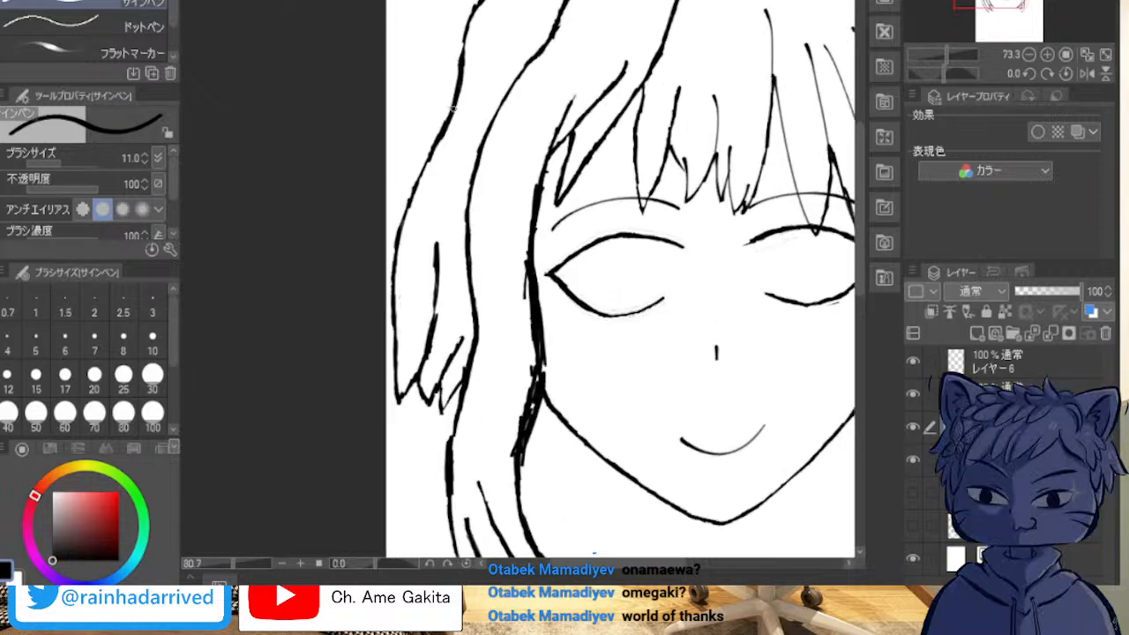
pyautogui.scroll(-4, 483, 181)
pyautogui.scroll(-1, 482, 180)
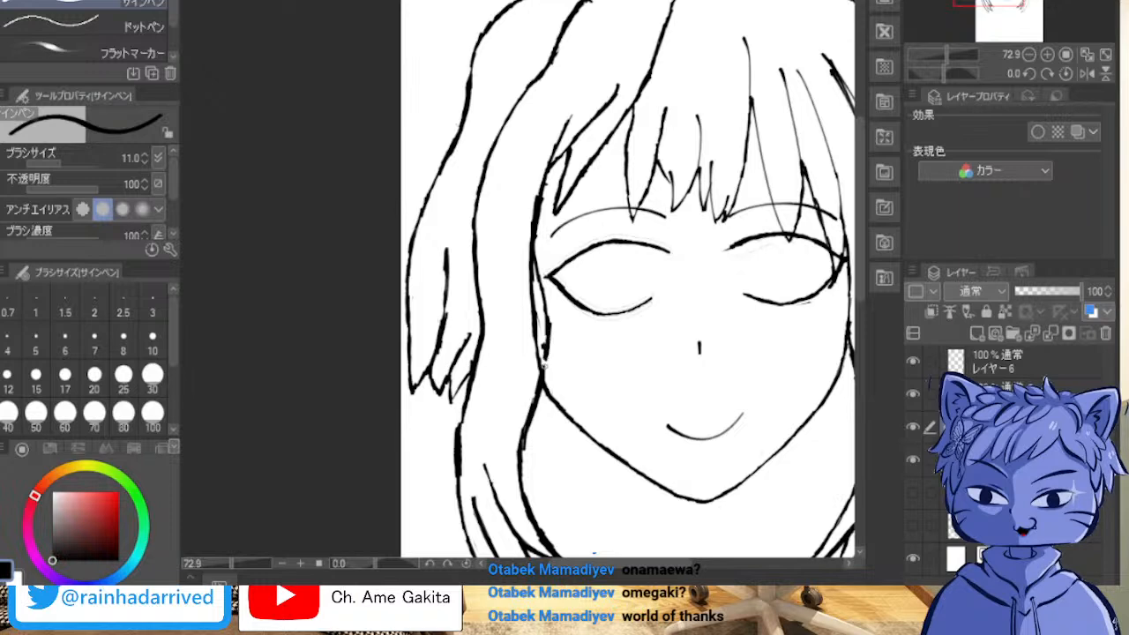
pyautogui.moveTo(541, 378)
pyautogui.mouseDown()
pyautogui.moveTo(537, 180)
pyautogui.moveTo(533, 215)
pyautogui.mouseUp()
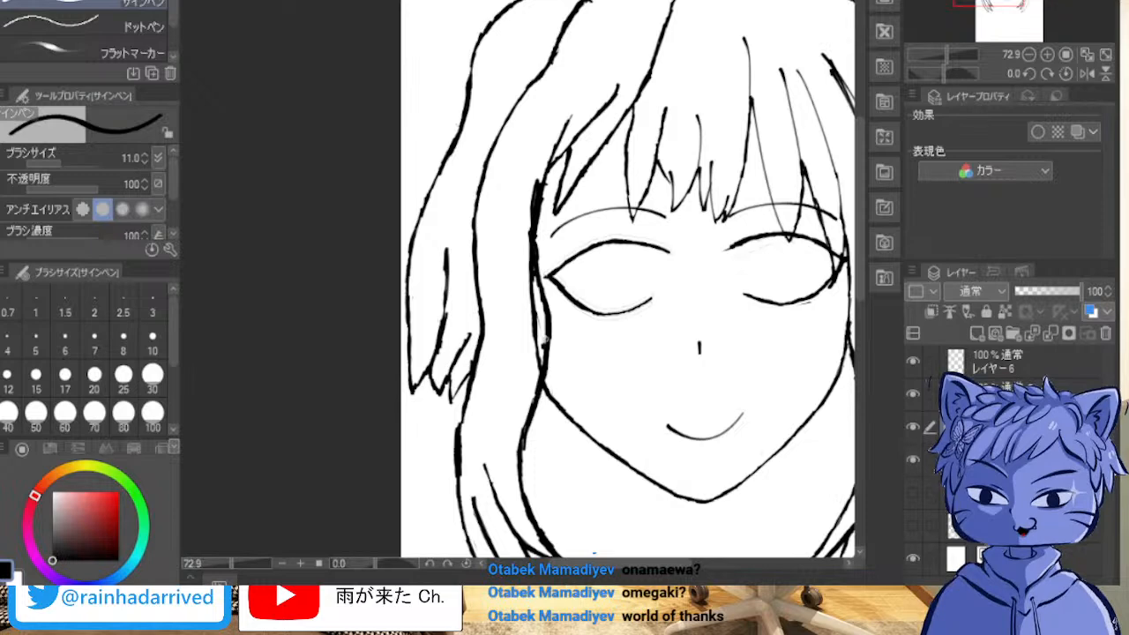
# Step: Extend the hair line down from the fringe into the left-hand side lock, and hide the face outline layer
pyautogui.scroll(3, 530, 297)
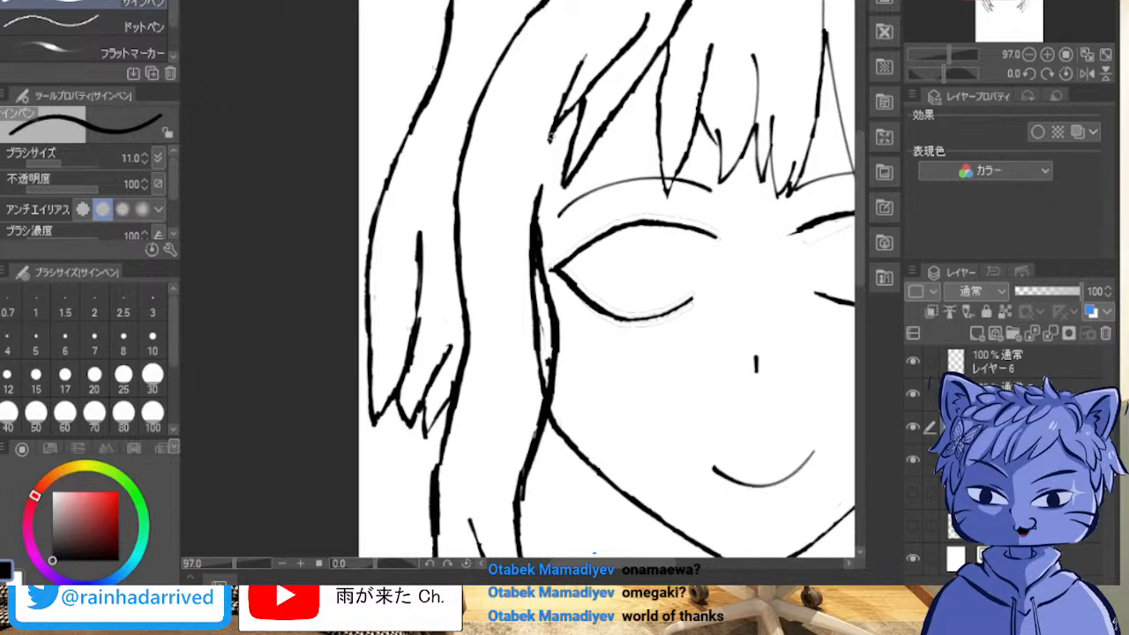
pyautogui.moveTo(548, 145); pyautogui.dragTo(543, 172)
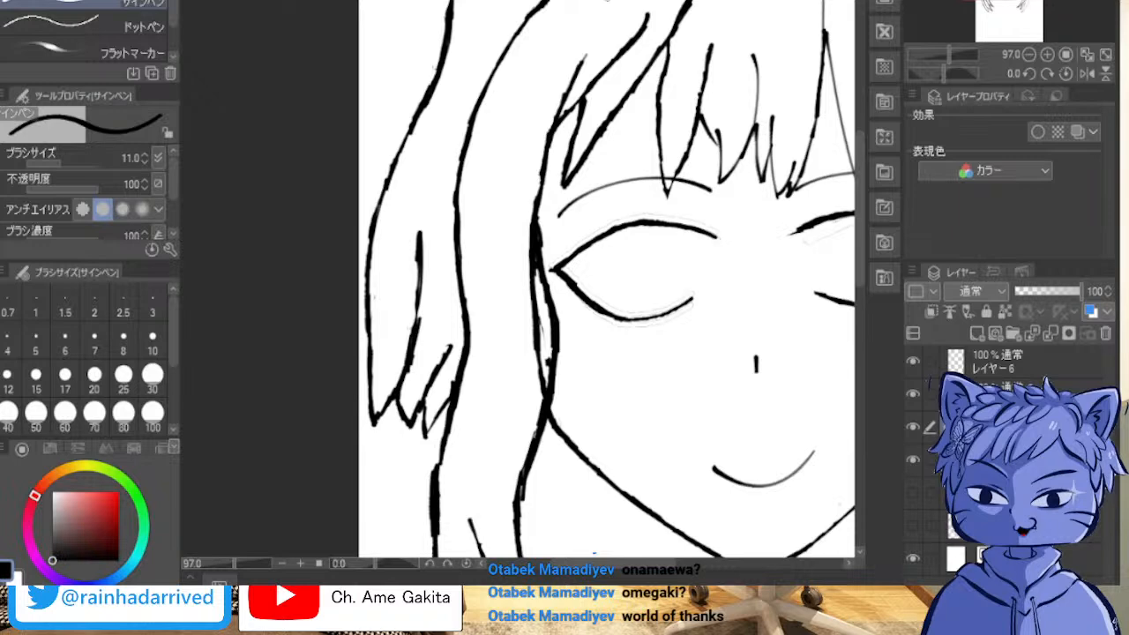
pyautogui.click(913, 460)
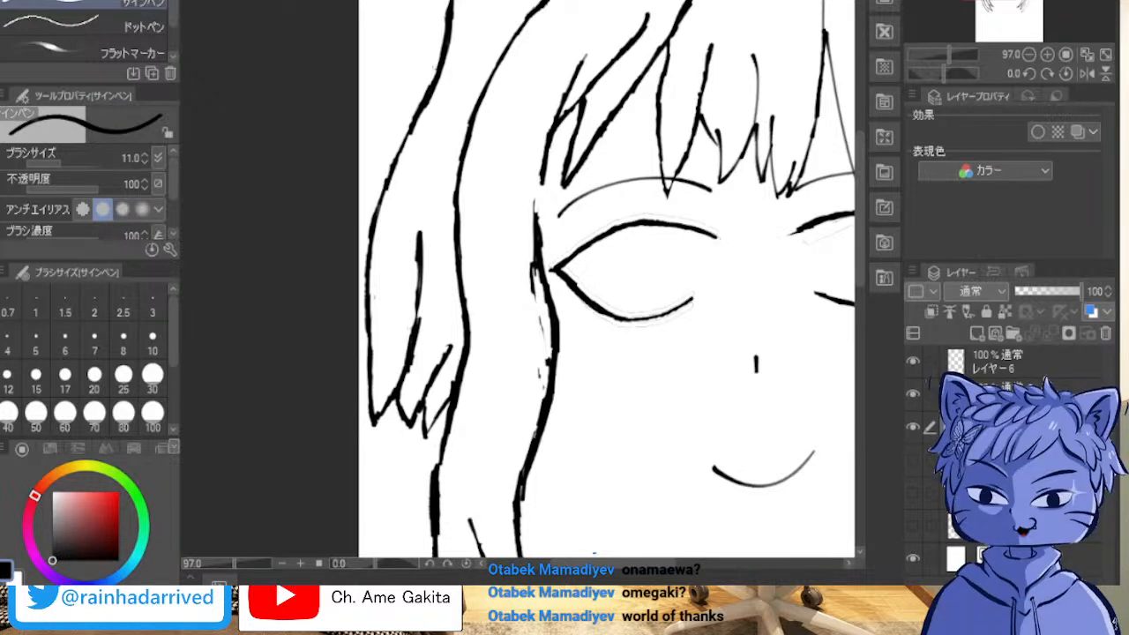
# Step: Show the face outline layer again, and fill the gaps in the left-hand hair lock's inner edge on the hair layer
pyautogui.click(913, 460)
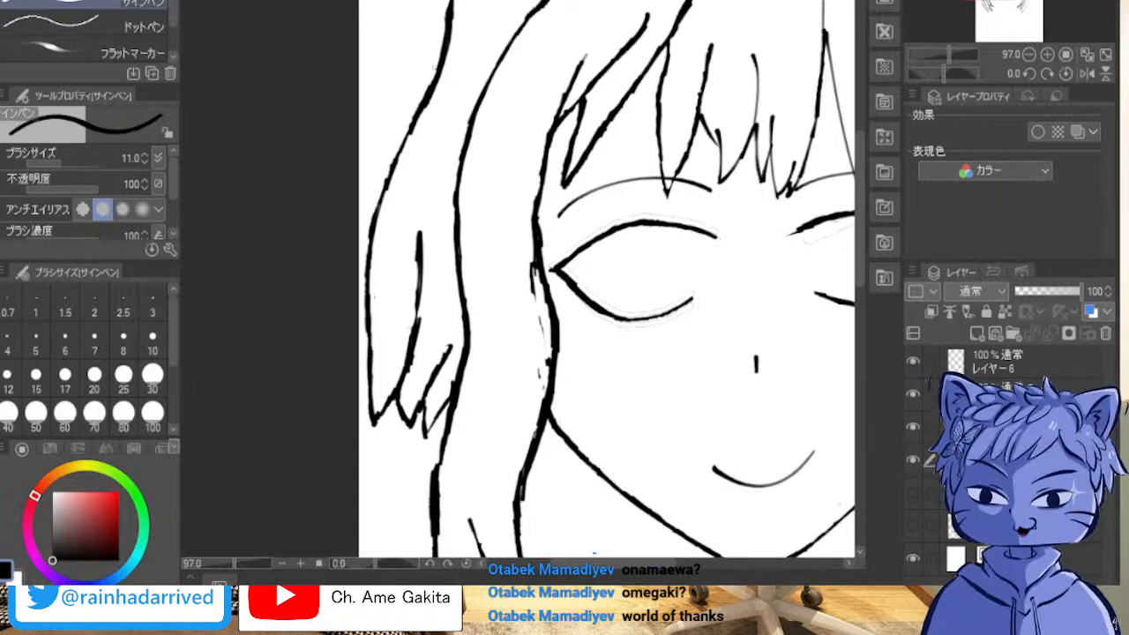
pyautogui.click(1006, 428)
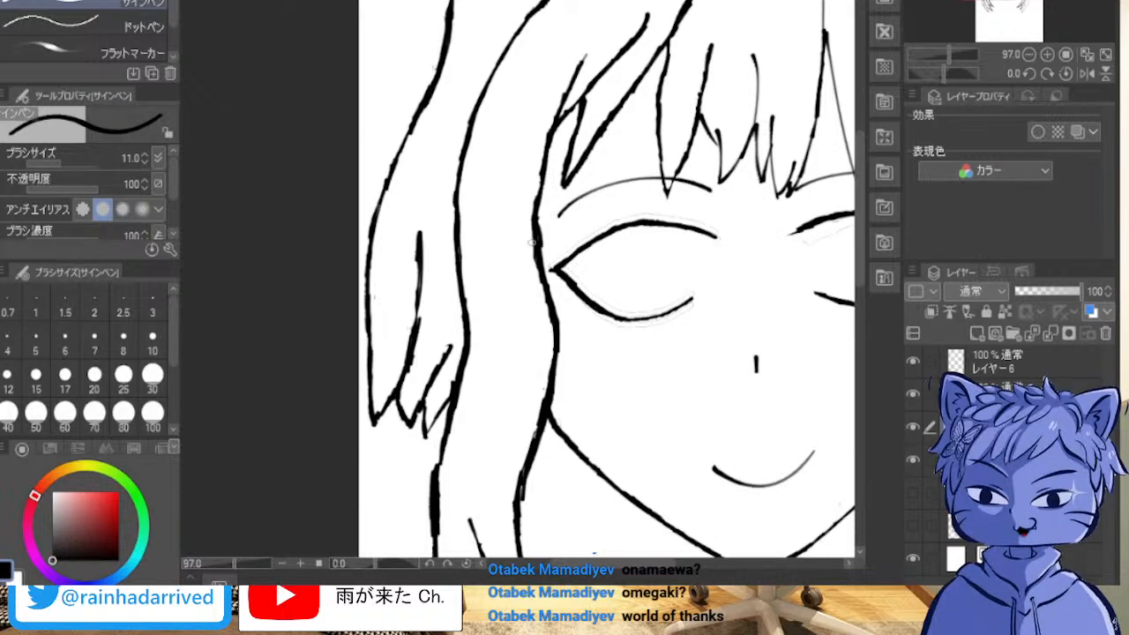
pyautogui.scroll(-4, 609, 242)
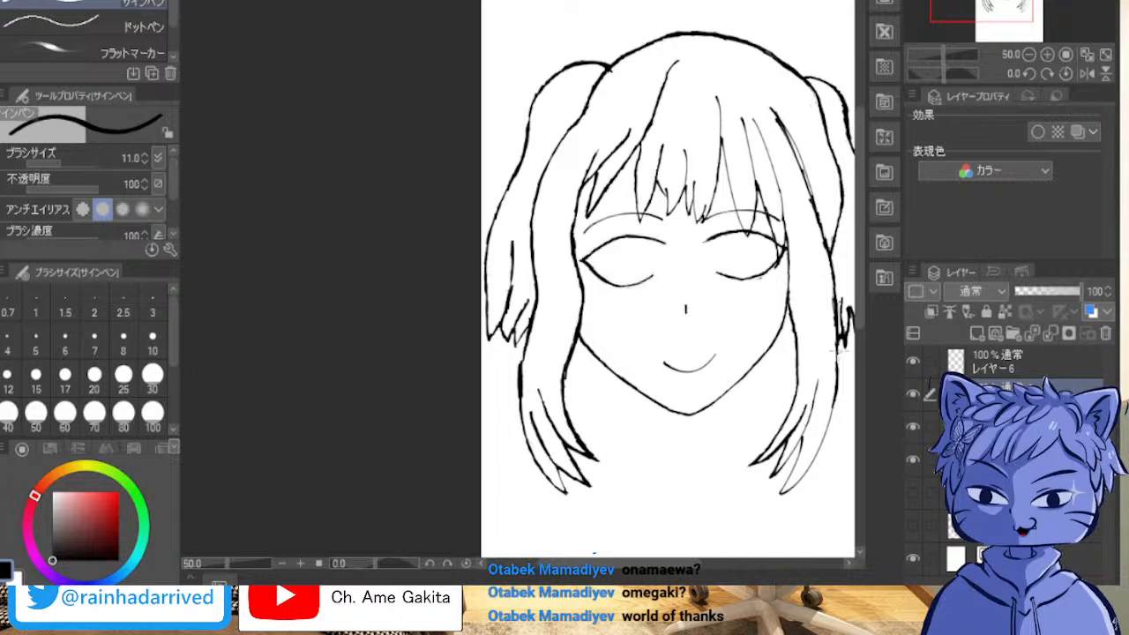
# Step: Add small lashes at the outer corner of the left-hand eye and erase the faint stray outlines around its lids
pyautogui.scroll(3, 679, 258)
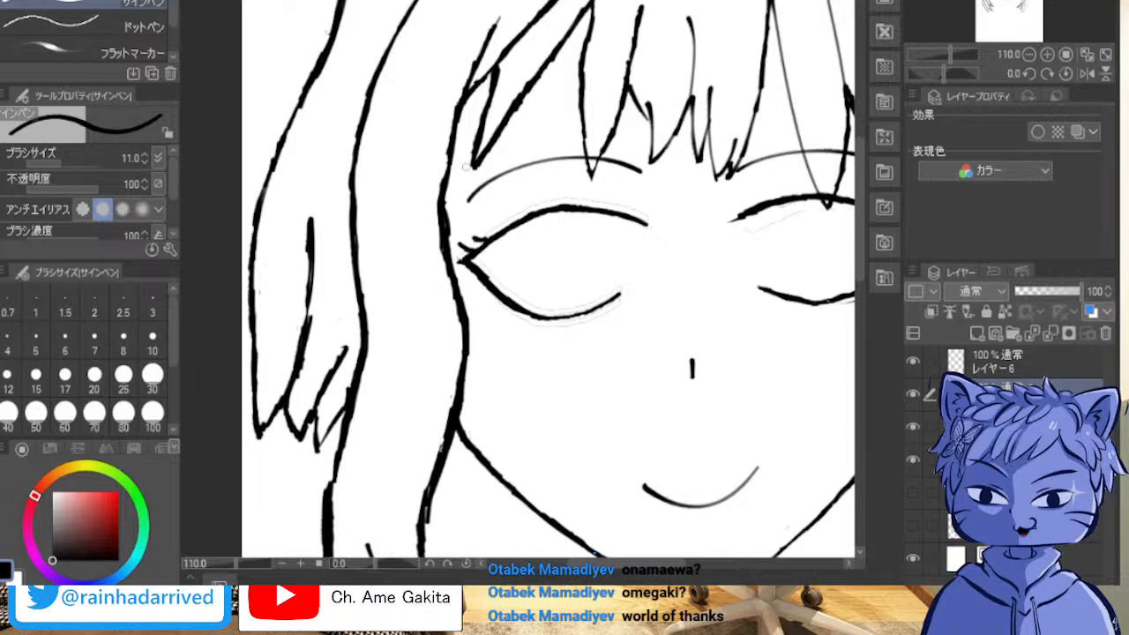
pyautogui.scroll(5, 547, 238)
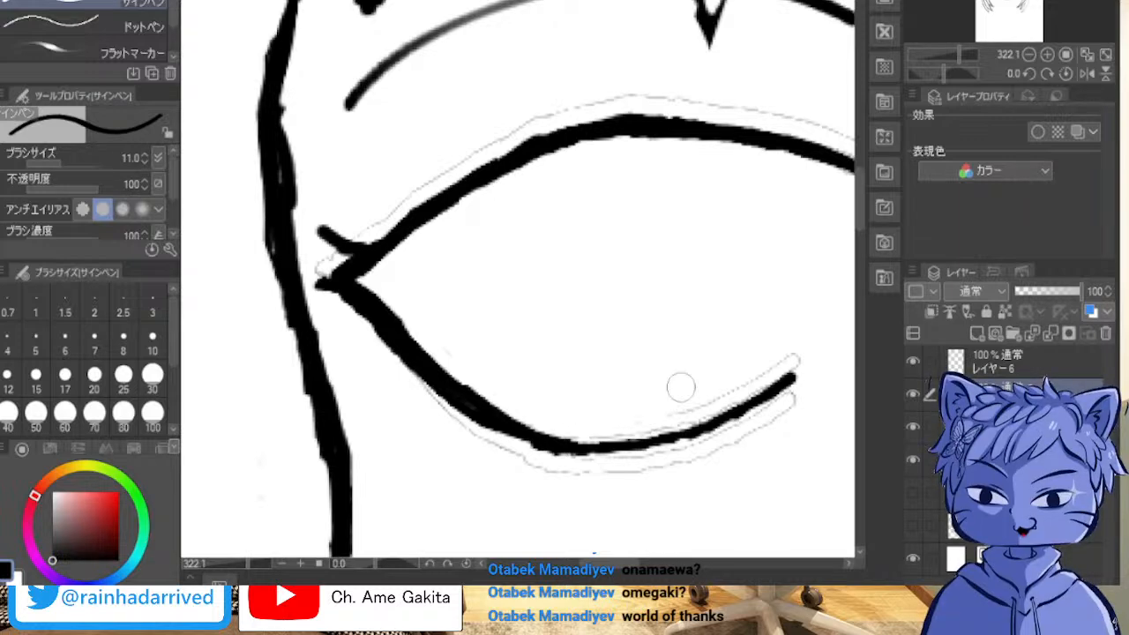
pyautogui.moveTo(680, 217); pyautogui.dragTo(454, 257)
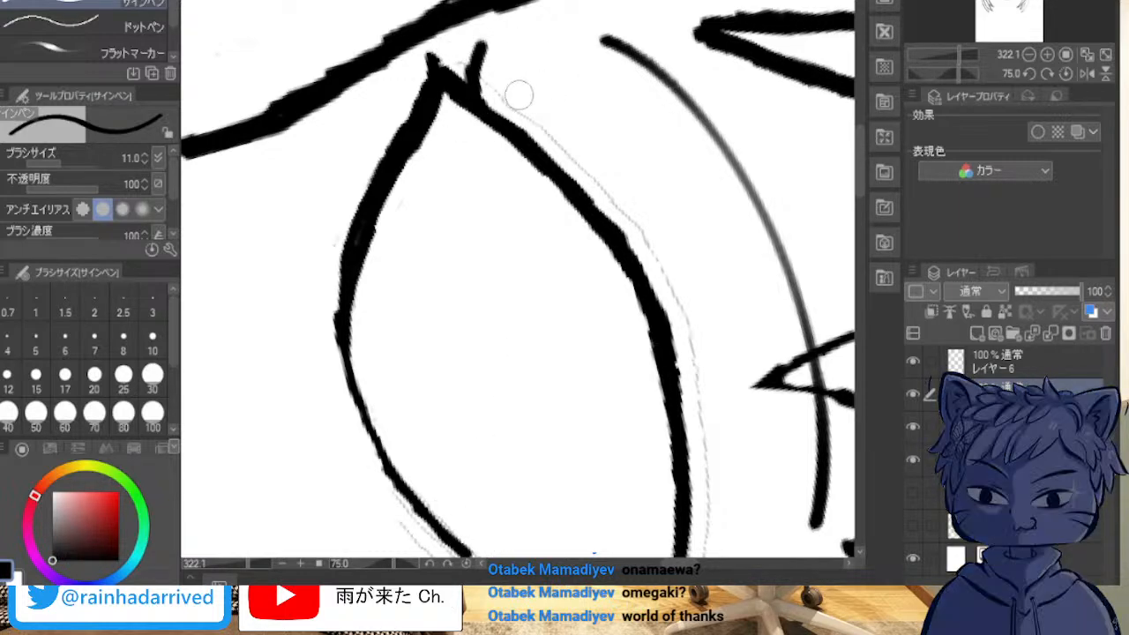
pyautogui.moveTo(516, 101)
pyautogui.mouseDown()
pyautogui.moveTo(617, 187)
pyautogui.moveTo(671, 263)
pyautogui.moveTo(720, 488)
pyautogui.mouseUp()
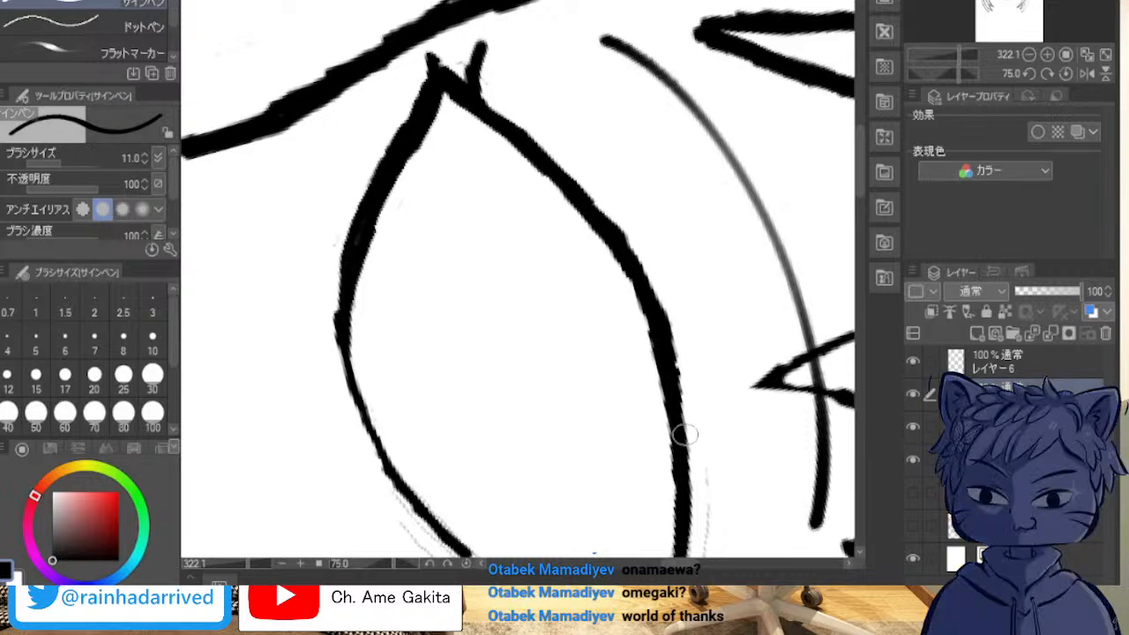
pyautogui.moveTo(706, 441)
pyautogui.mouseDown()
pyautogui.moveTo(704, 173)
pyautogui.moveTo(262, 93)
pyautogui.moveTo(353, 486)
pyautogui.moveTo(795, 300)
pyautogui.moveTo(618, 88)
pyautogui.moveTo(353, 106)
pyautogui.moveTo(291, 292)
pyautogui.moveTo(309, 494)
pyautogui.moveTo(776, 361)
pyautogui.moveTo(794, 239)
pyautogui.moveTo(754, 79)
pyautogui.mouseUp()
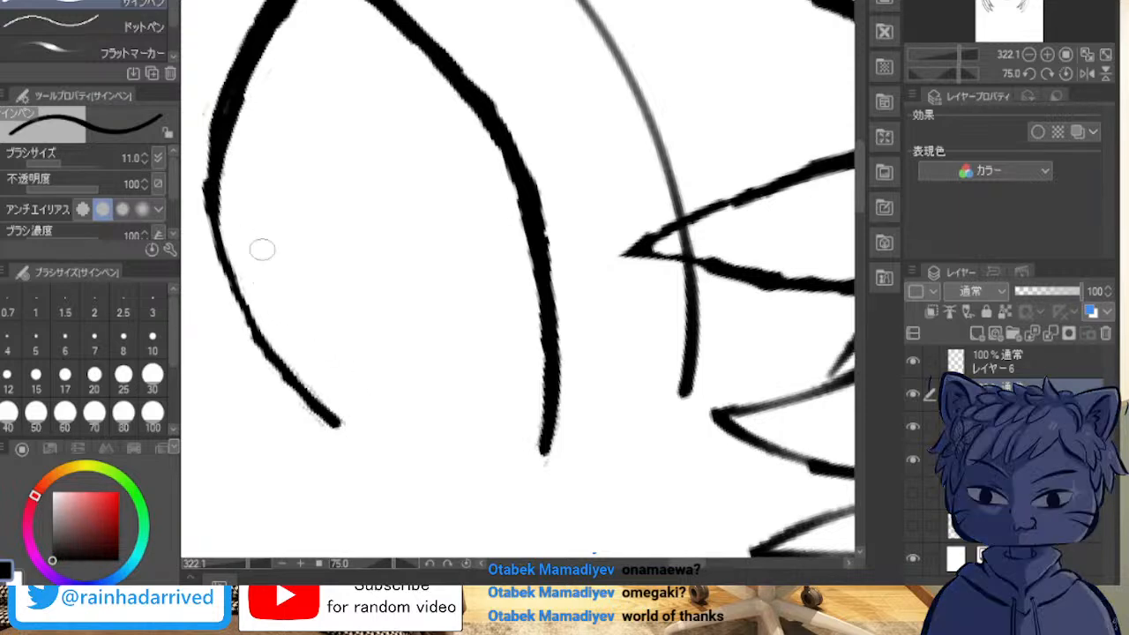
pyautogui.press('-')
pyautogui.press('-')
pyautogui.press('-')
pyautogui.press('-')
pyautogui.press('-')
pyautogui.press('-')
pyautogui.press('-')
pyautogui.press('-')
pyautogui.press('-')
pyautogui.press('-')
pyautogui.press('-')
pyautogui.press('-')
pyautogui.press('-')
pyautogui.press('-')
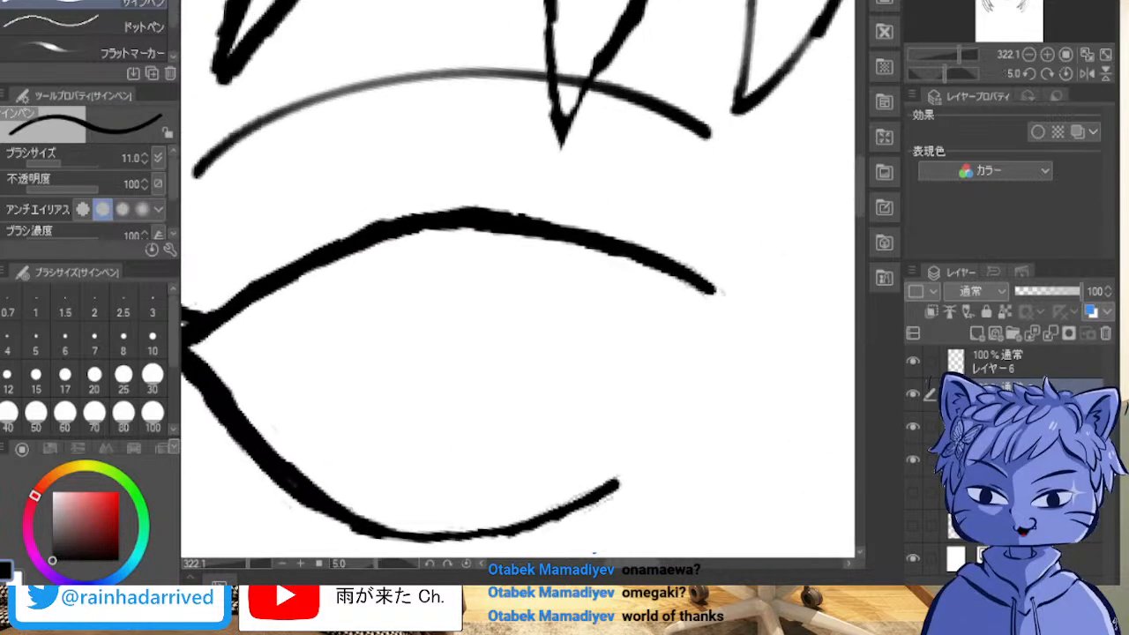
# Step: Erase the faint stray marks around the upper and lower lid lines of the right-hand eye
pyautogui.moveTo(997, 2)
pyautogui.mouseDown()
pyautogui.moveTo(1026, 2)
pyautogui.moveTo(1013, 3)
pyautogui.mouseUp()
pyautogui.moveTo(453, 124)
pyautogui.mouseDown()
pyautogui.moveTo(520, 109)
pyautogui.moveTo(617, 143)
pyautogui.moveTo(655, 176)
pyautogui.mouseUp()
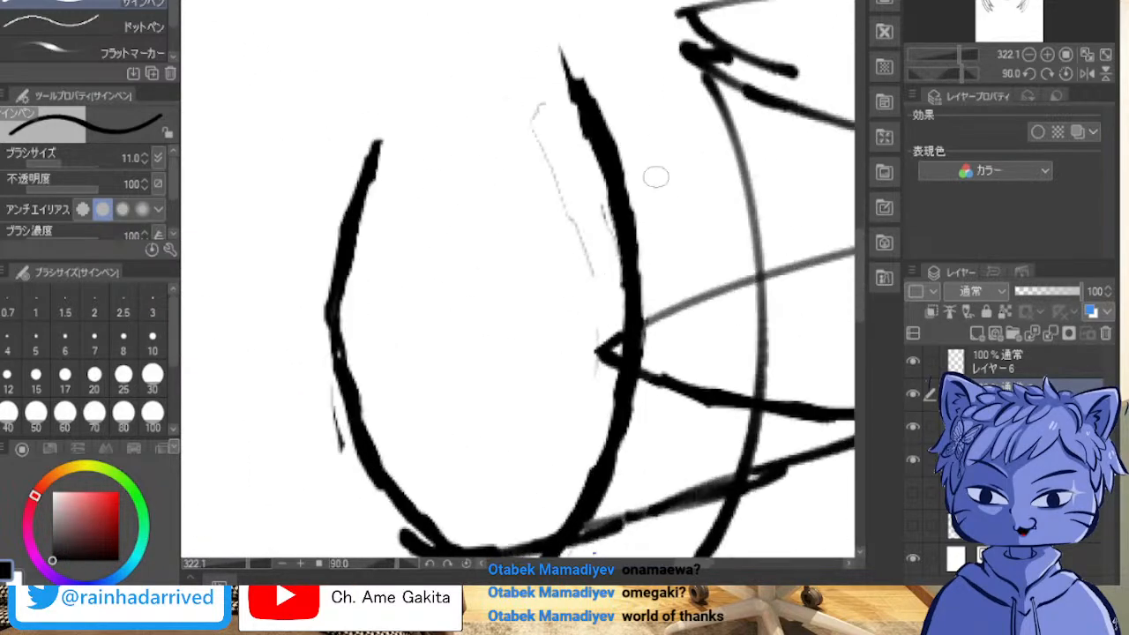
pyautogui.moveTo(533, 107)
pyautogui.mouseDown()
pyautogui.moveTo(586, 240)
pyautogui.moveTo(597, 203)
pyautogui.moveTo(595, 262)
pyautogui.mouseUp()
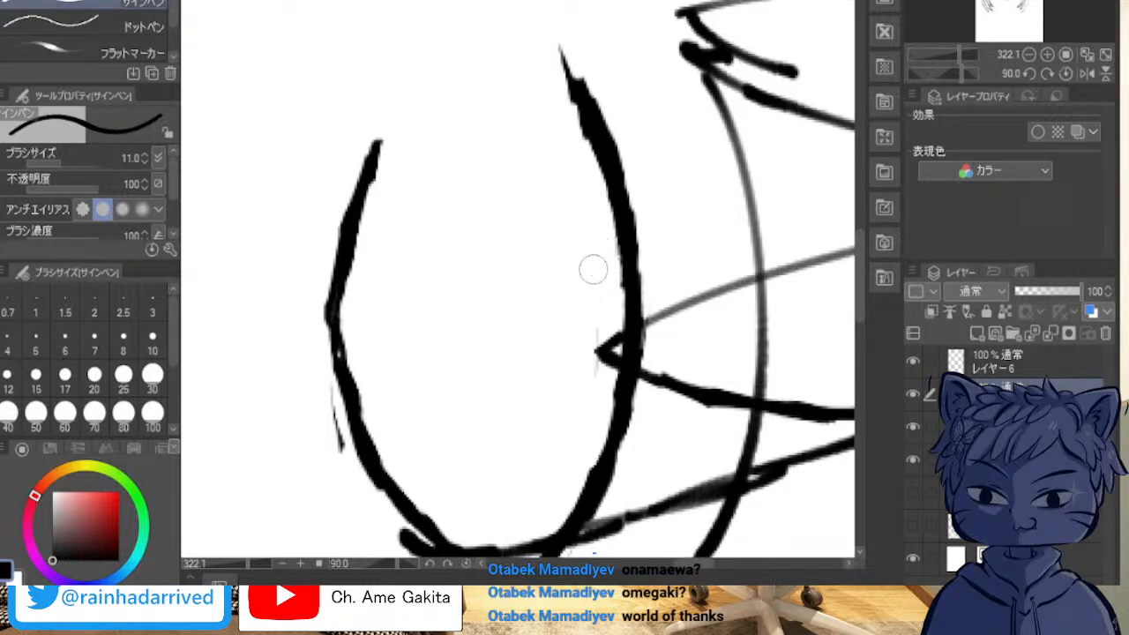
pyautogui.moveTo(600, 79); pyautogui.dragTo(618, 102)
pyautogui.moveTo(317, 450)
pyautogui.mouseDown()
pyautogui.moveTo(336, 448)
pyautogui.moveTo(340, 391)
pyautogui.mouseUp()
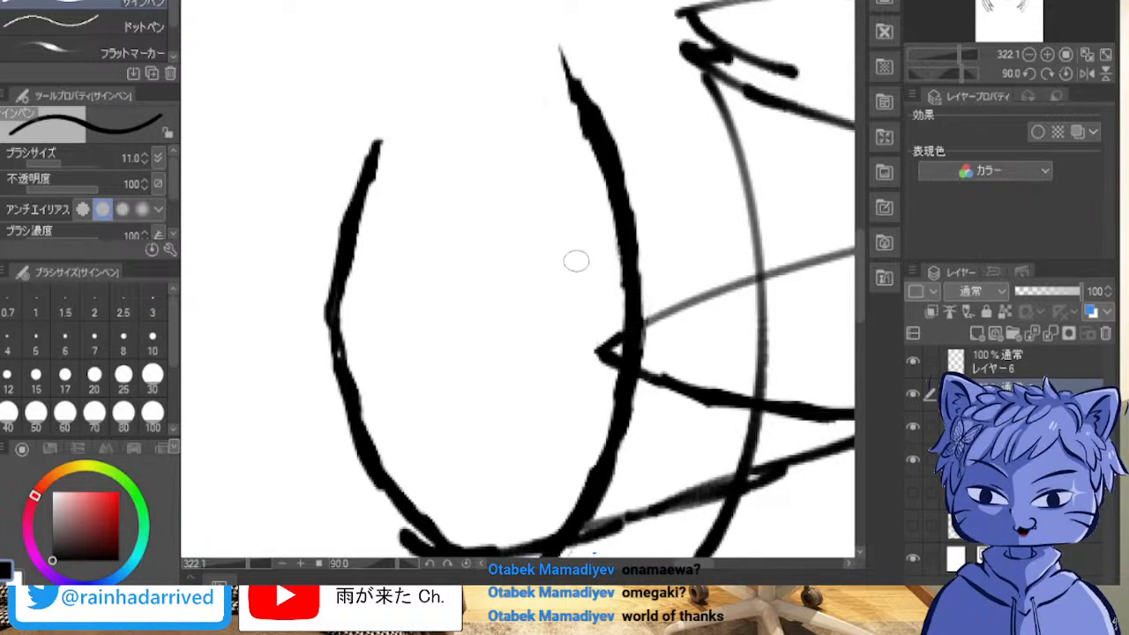
pyautogui.moveTo(650, 276); pyautogui.dragTo(592, 173)
pyautogui.keyDown('shift'); pyautogui.scroll(-1, 592, 173); pyautogui.keyUp('shift')
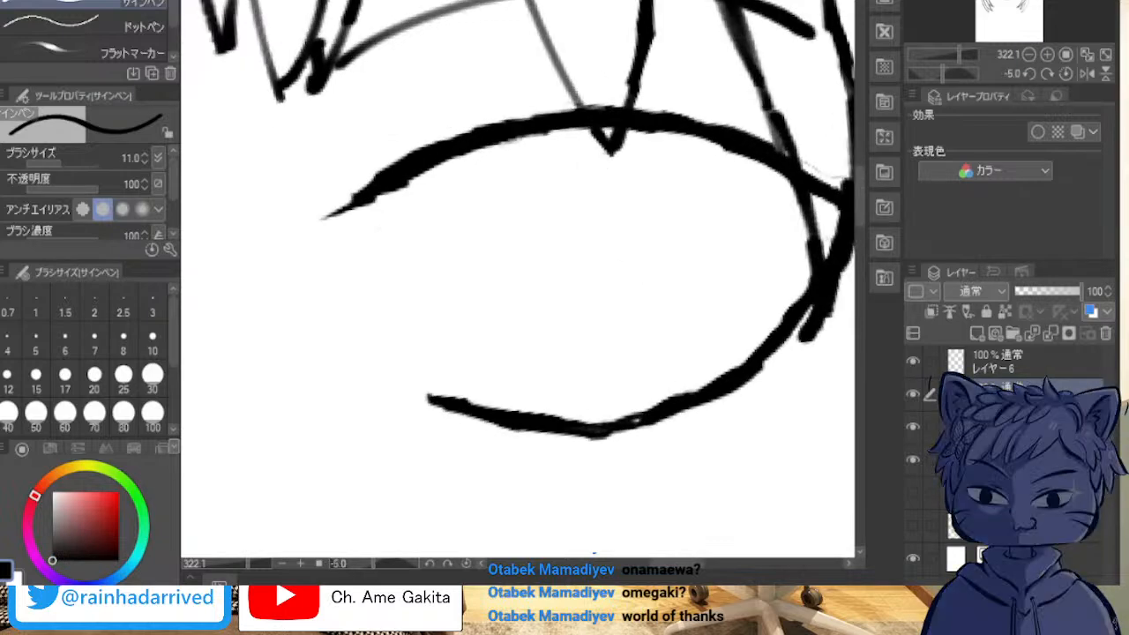
pyautogui.scroll(-6, 590, 114)
pyautogui.scroll(-5, 593, 115)
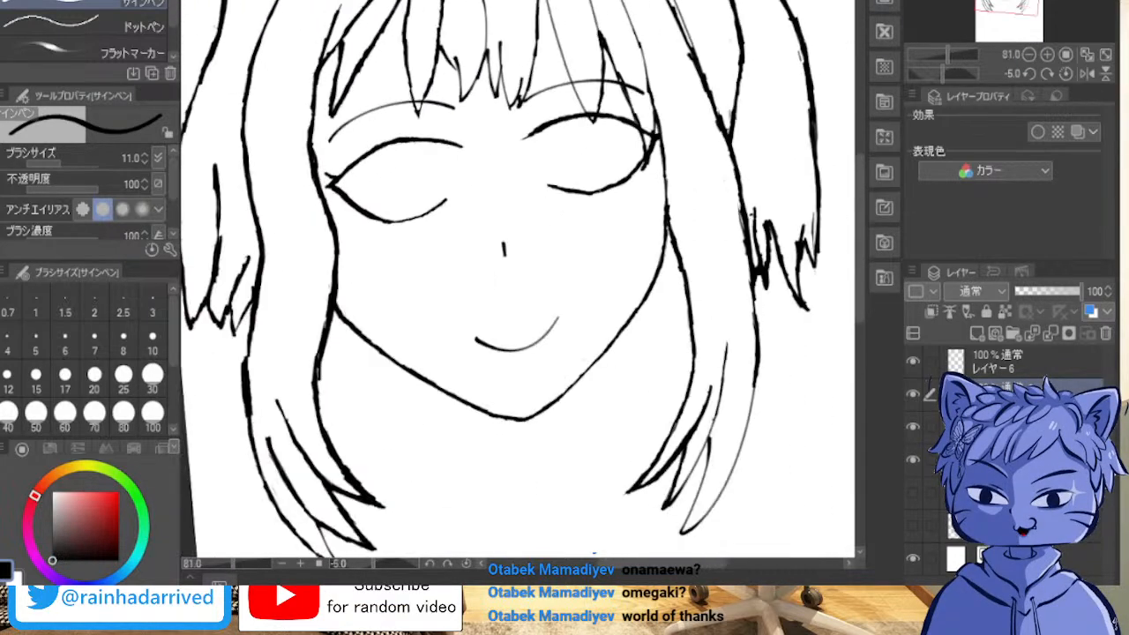
# Step: Add two new layers above レイヤー6 and choose a slightly softened bright red as the drawing colour
pyautogui.moveTo(593, 114); pyautogui.dragTo(552, 119)
pyautogui.click(119, 492)
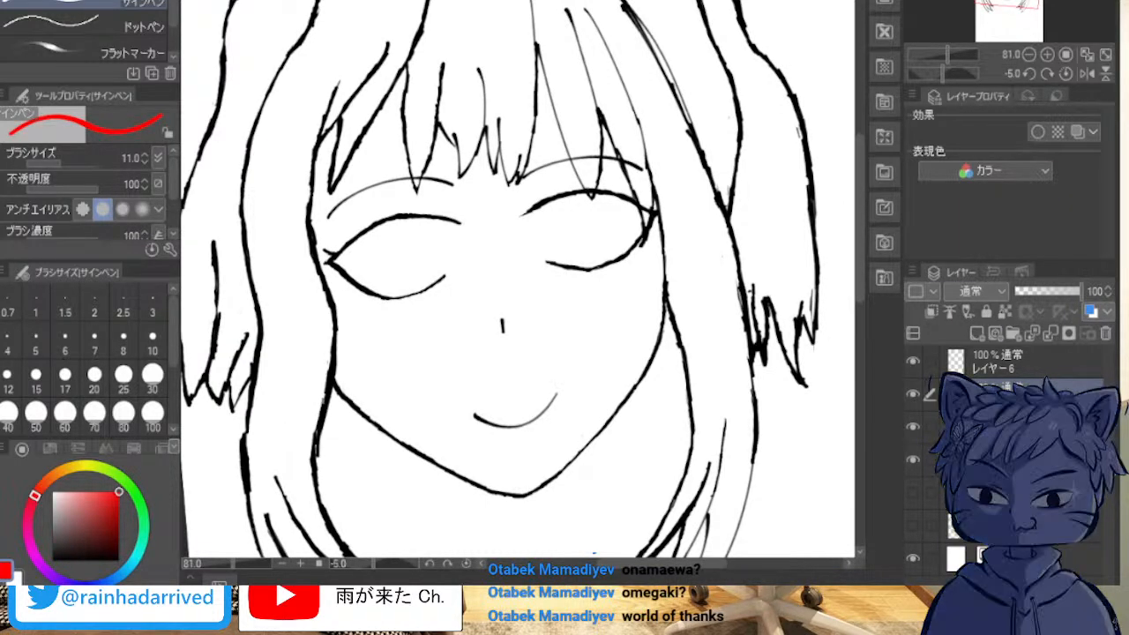
pyautogui.click(1006, 361)
pyautogui.click(977, 333)
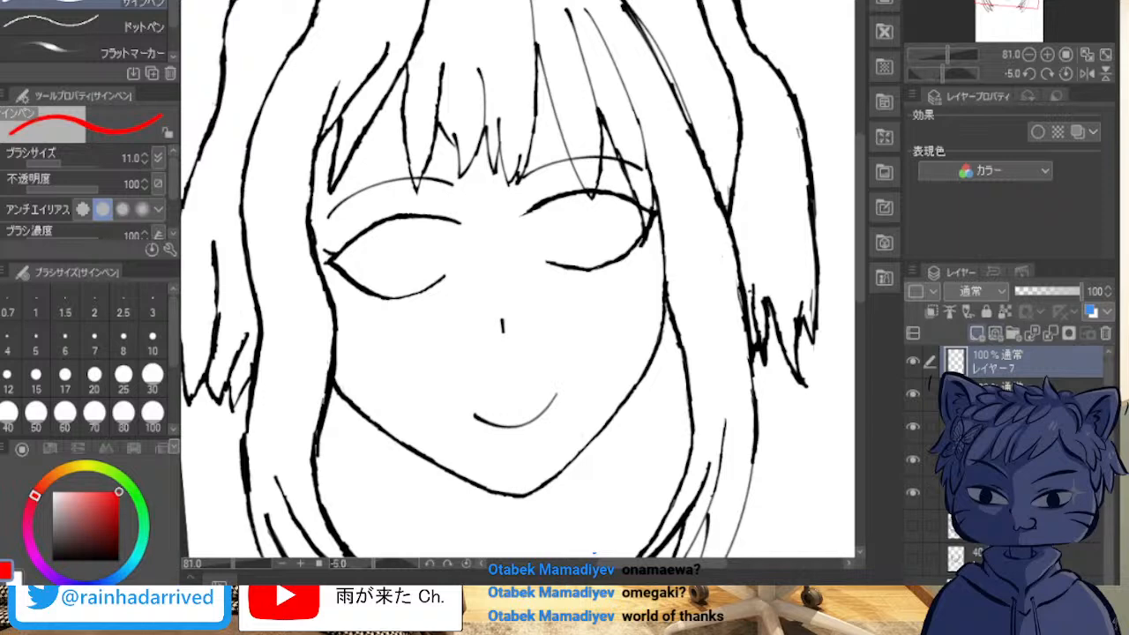
pyautogui.click(977, 332)
pyautogui.moveTo(95, 503)
pyautogui.mouseDown()
pyautogui.moveTo(87, 491)
pyautogui.moveTo(104, 491)
pyautogui.mouseUp()
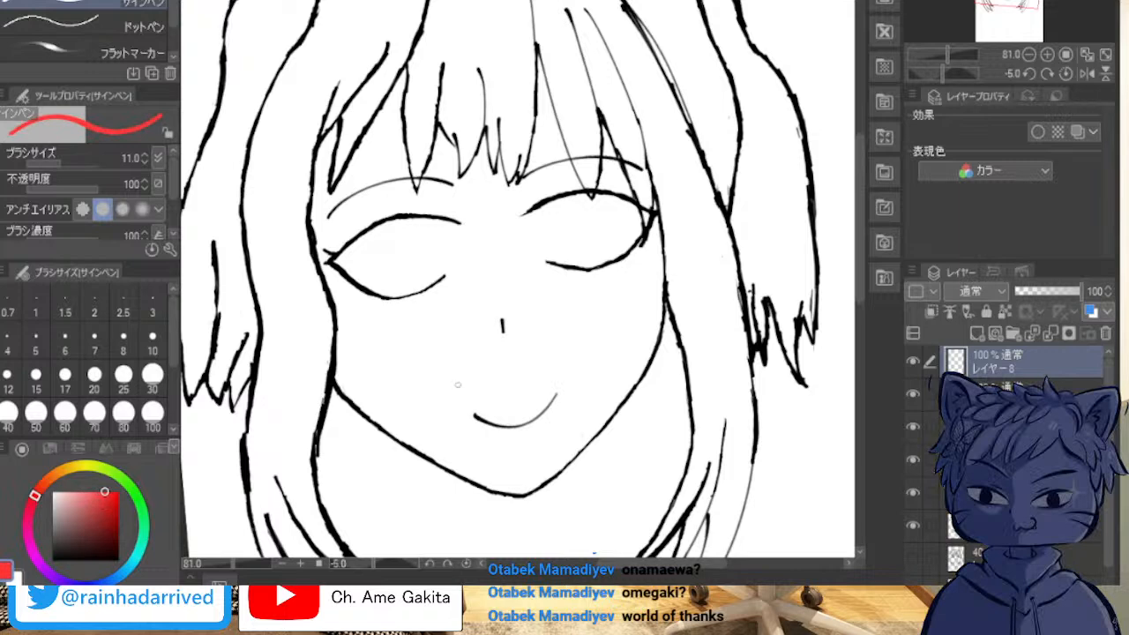
pyautogui.scroll(2, 446, 267)
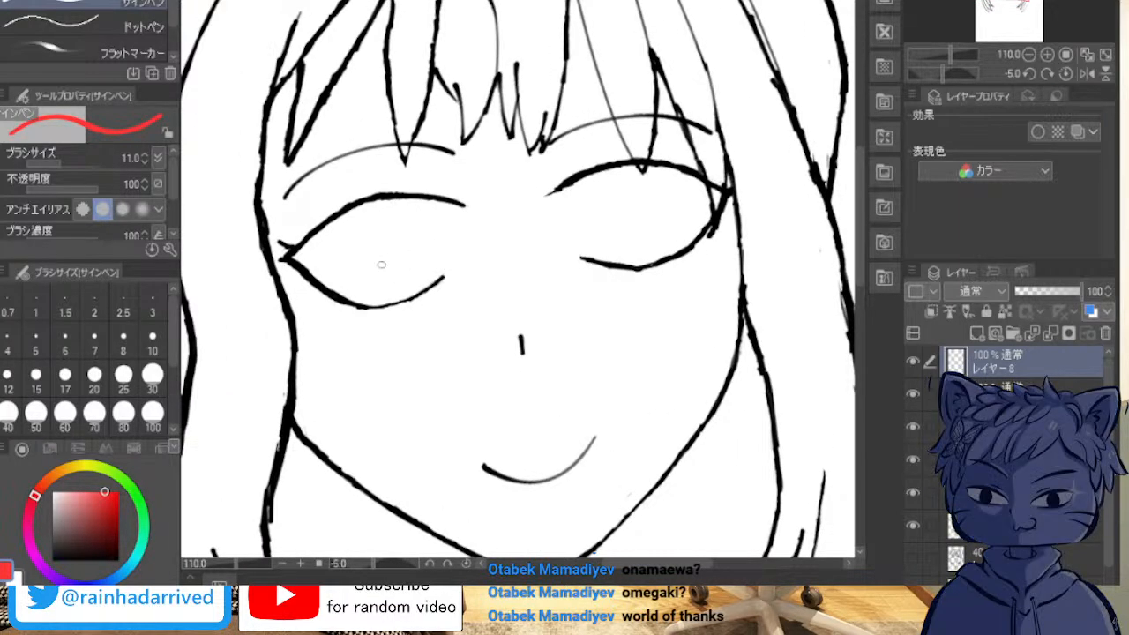
pyautogui.moveTo(362, 214)
pyautogui.mouseDown()
pyautogui.moveTo(369, 277)
pyautogui.moveTo(359, 228)
pyautogui.moveTo(368, 243)
pyautogui.moveTo(358, 252)
pyautogui.moveTo(387, 283)
pyautogui.moveTo(405, 262)
pyautogui.moveTo(400, 275)
pyautogui.moveTo(397, 235)
pyautogui.moveTo(369, 211)
pyautogui.moveTo(382, 252)
pyautogui.moveTo(395, 238)
pyautogui.moveTo(367, 230)
pyautogui.mouseUp()
pyautogui.moveTo(410, 286); pyautogui.dragTo(413, 240)
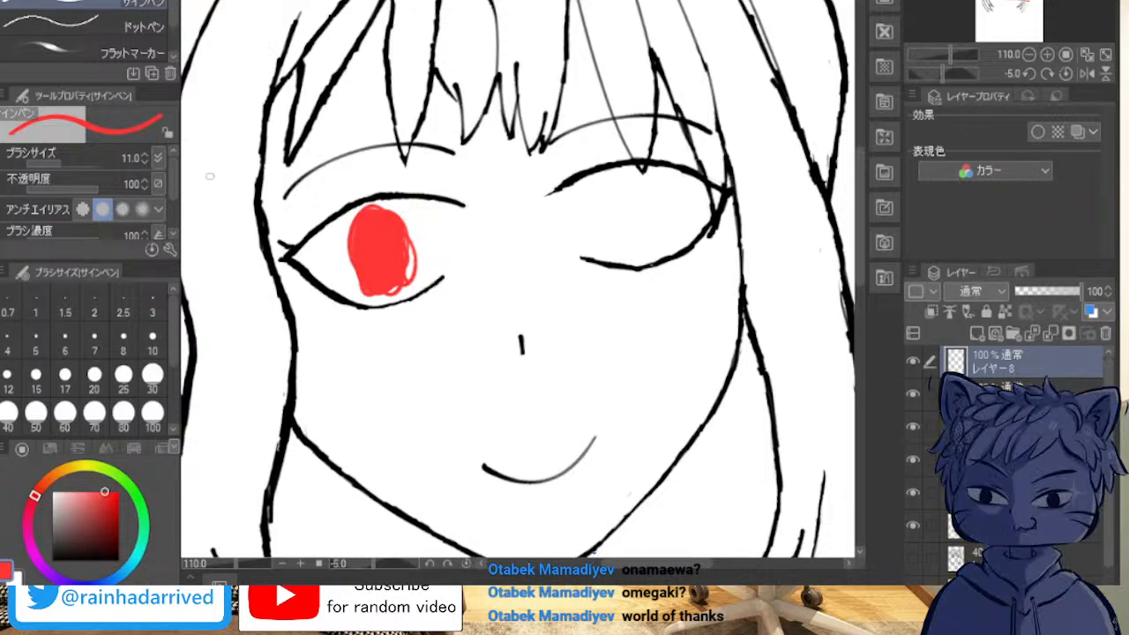
pyautogui.scroll(3, 378, 198)
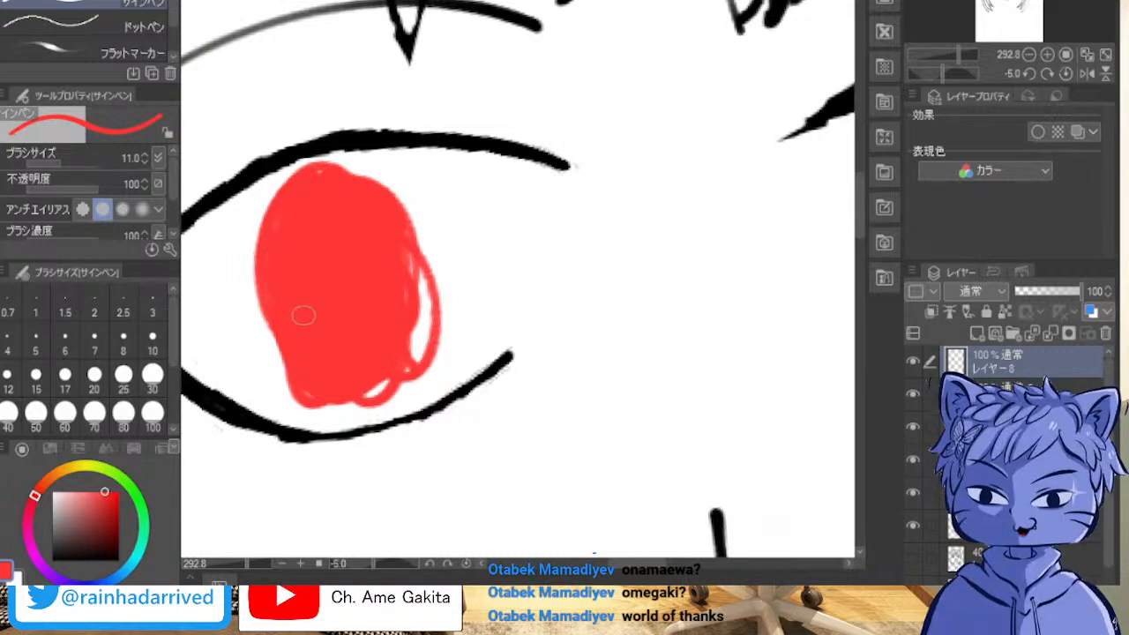
pyautogui.moveTo(282, 322)
pyautogui.mouseDown()
pyautogui.moveTo(280, 345)
pyautogui.moveTo(277, 334)
pyautogui.moveTo(302, 362)
pyautogui.mouseUp()
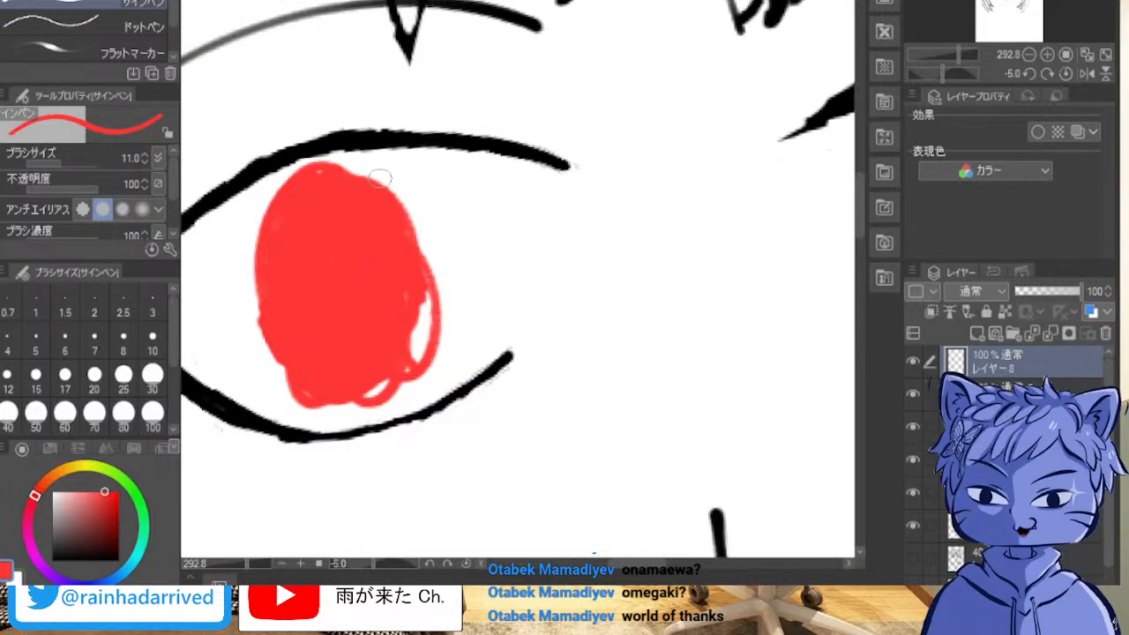
pyautogui.hotkey('ctrl', 'z')
pyautogui.hotkey('ctrl', 'z')
pyautogui.hotkey('ctrl', 'z')
pyautogui.hotkey('ctrl', 'z')
pyautogui.hotkey('ctrl', 'z')
pyautogui.hotkey('ctrl', 'z')
pyautogui.hotkey('ctrl', 'z')
pyautogui.hotkey('ctrl', 'z')
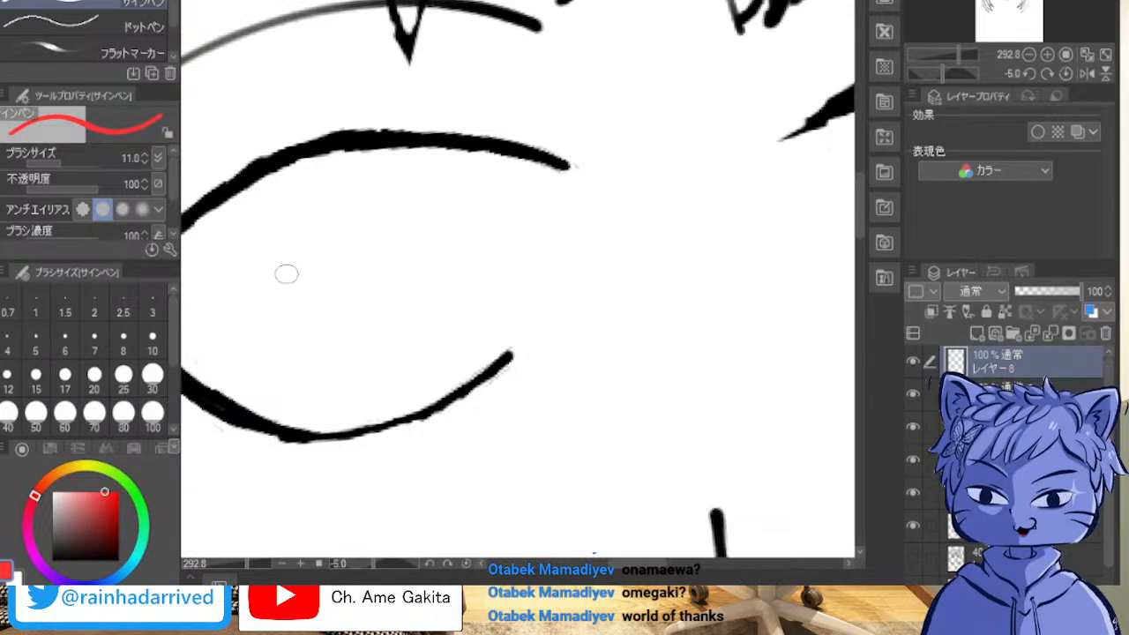
# Step: Outline an oval iris in the left-hand eye and fill it solid red using brush size 56.1
pyautogui.moveTo(348, 184)
pyautogui.mouseDown()
pyautogui.moveTo(424, 245)
pyautogui.moveTo(398, 250)
pyautogui.moveTo(340, 199)
pyautogui.moveTo(367, 338)
pyautogui.mouseUp()
pyautogui.moveTo(365, 207)
pyautogui.mouseDown()
pyautogui.moveTo(385, 300)
pyautogui.moveTo(360, 351)
pyautogui.mouseUp()
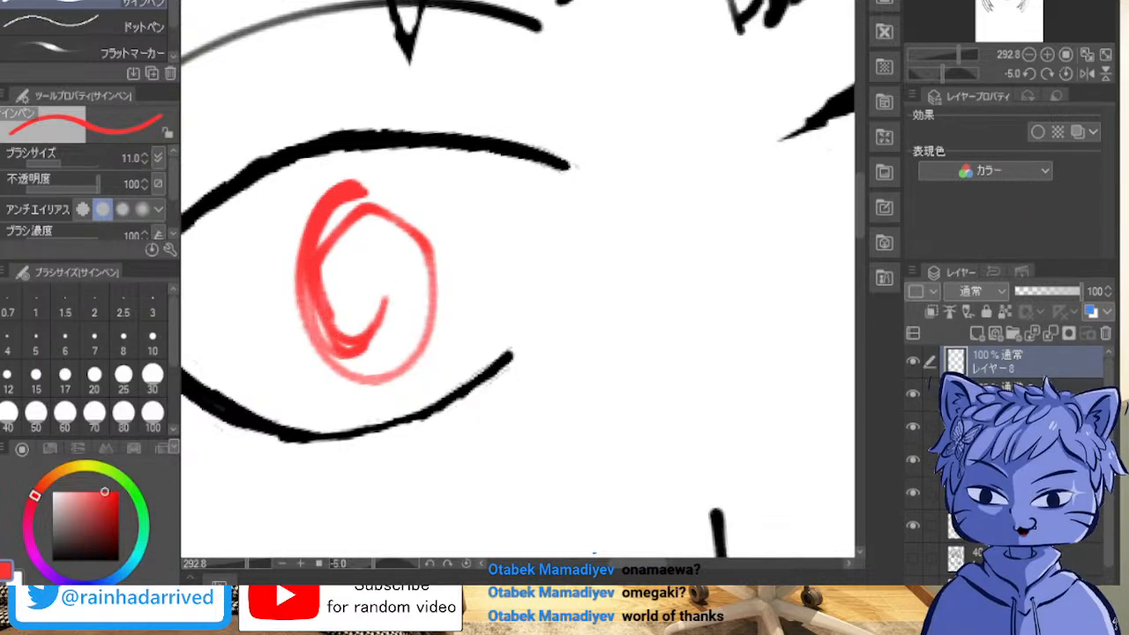
pyautogui.moveTo(518, 246); pyautogui.dragTo(580, 246)
pyautogui.moveTo(386, 245)
pyautogui.mouseDown()
pyautogui.moveTo(369, 288)
pyautogui.moveTo(347, 261)
pyautogui.moveTo(355, 212)
pyautogui.moveTo(373, 274)
pyautogui.moveTo(335, 248)
pyautogui.moveTo(357, 208)
pyautogui.moveTo(366, 252)
pyautogui.moveTo(342, 285)
pyautogui.moveTo(337, 232)
pyautogui.moveTo(346, 227)
pyautogui.moveTo(361, 274)
pyautogui.moveTo(358, 315)
pyautogui.moveTo(339, 279)
pyautogui.moveTo(350, 247)
pyautogui.moveTo(370, 329)
pyautogui.moveTo(351, 219)
pyautogui.moveTo(368, 231)
pyautogui.moveTo(376, 309)
pyautogui.moveTo(380, 268)
pyautogui.moveTo(388, 291)
pyautogui.moveTo(361, 227)
pyautogui.mouseUp()
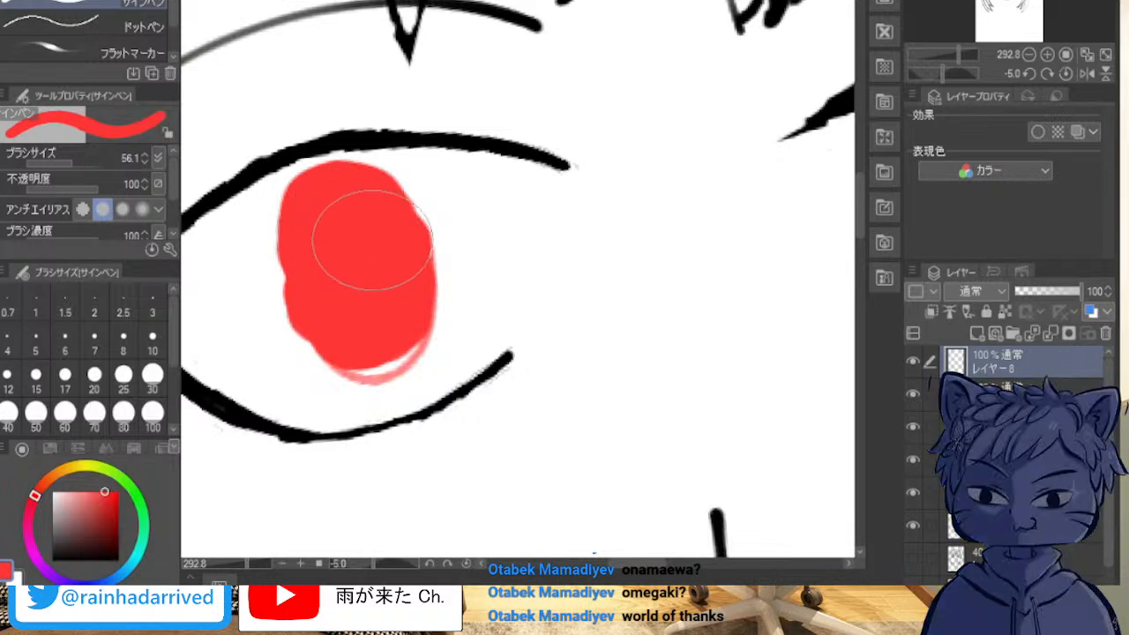
pyautogui.moveTo(333, 292)
pyautogui.mouseDown()
pyautogui.moveTo(350, 324)
pyautogui.moveTo(369, 323)
pyautogui.moveTo(364, 371)
pyautogui.moveTo(338, 344)
pyautogui.moveTo(328, 260)
pyautogui.mouseUp()
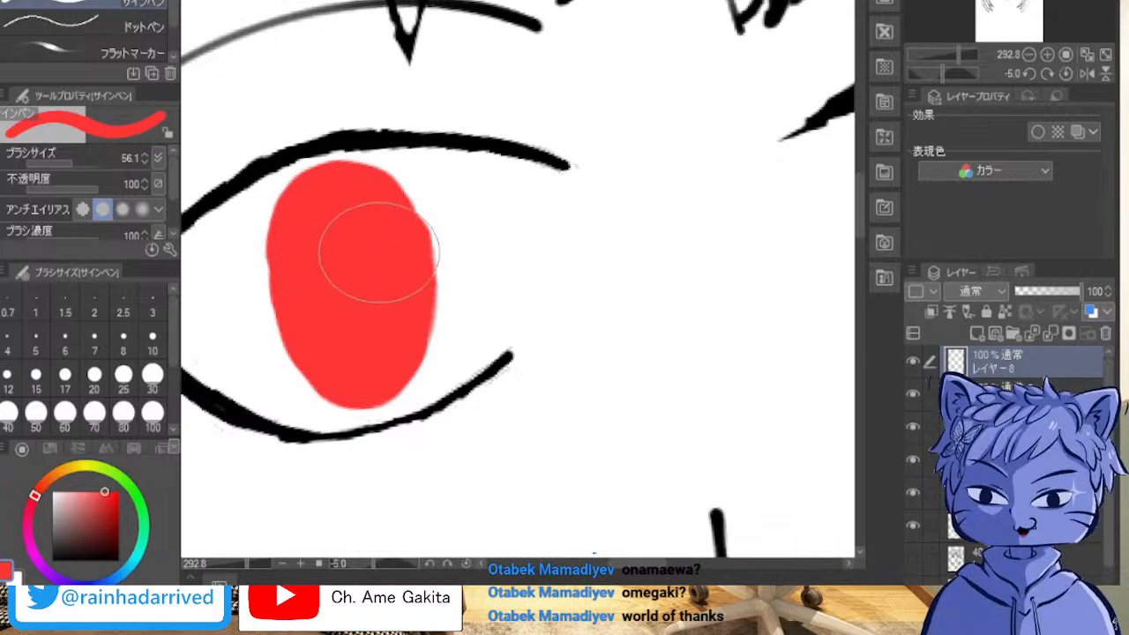
# Step: Reduce the brush size to 12.1 and carve white highlights into the iris's upper-right and lower-left edges
pyautogui.moveTo(518, 246); pyautogui.dragTo(472, 234)
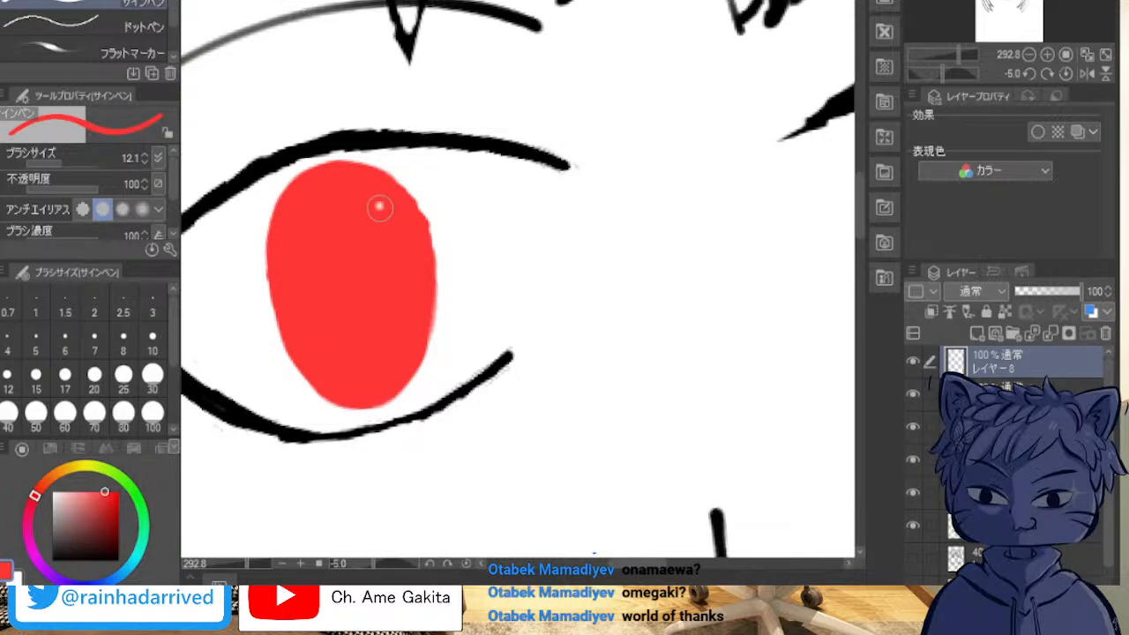
pyautogui.moveTo(375, 194); pyautogui.dragTo(398, 215)
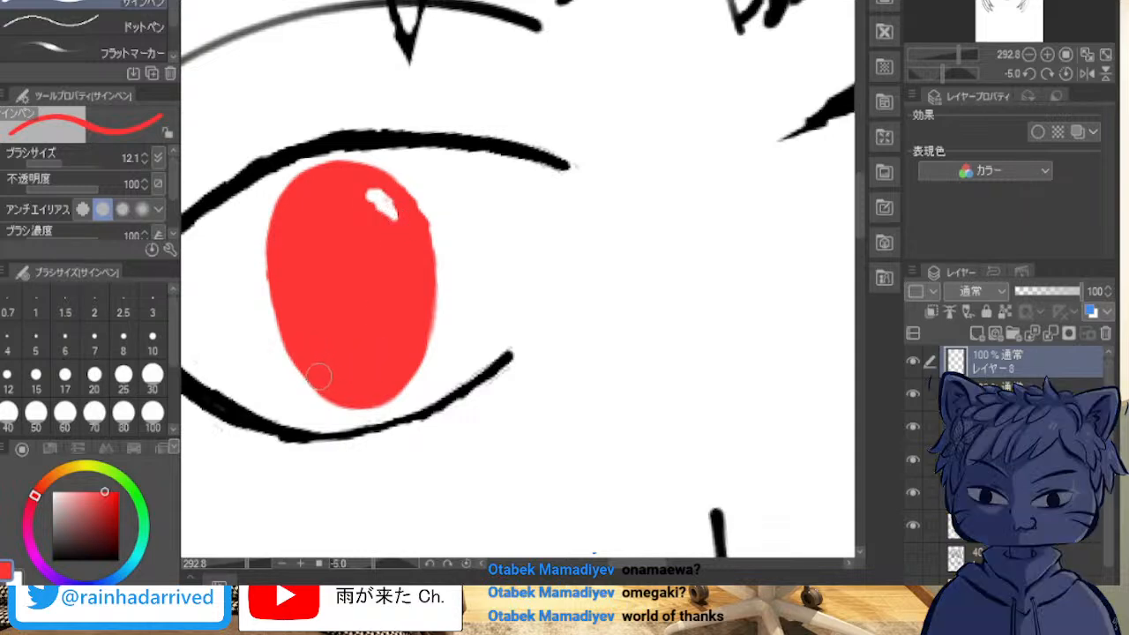
pyautogui.moveTo(319, 375)
pyautogui.mouseDown()
pyautogui.moveTo(337, 388)
pyautogui.moveTo(308, 362)
pyautogui.mouseUp()
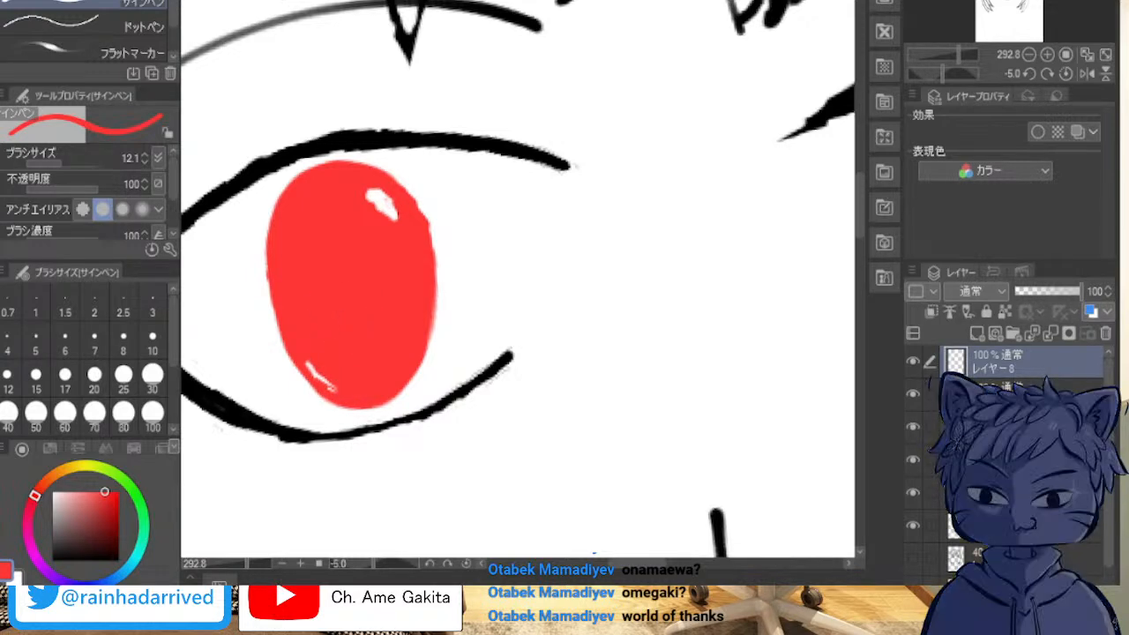
# Step: Select the red iris by its colour area and paste a copy of it onto a new layer
pyautogui.press('m')
pyautogui.press('w')
pyautogui.click(353, 284)
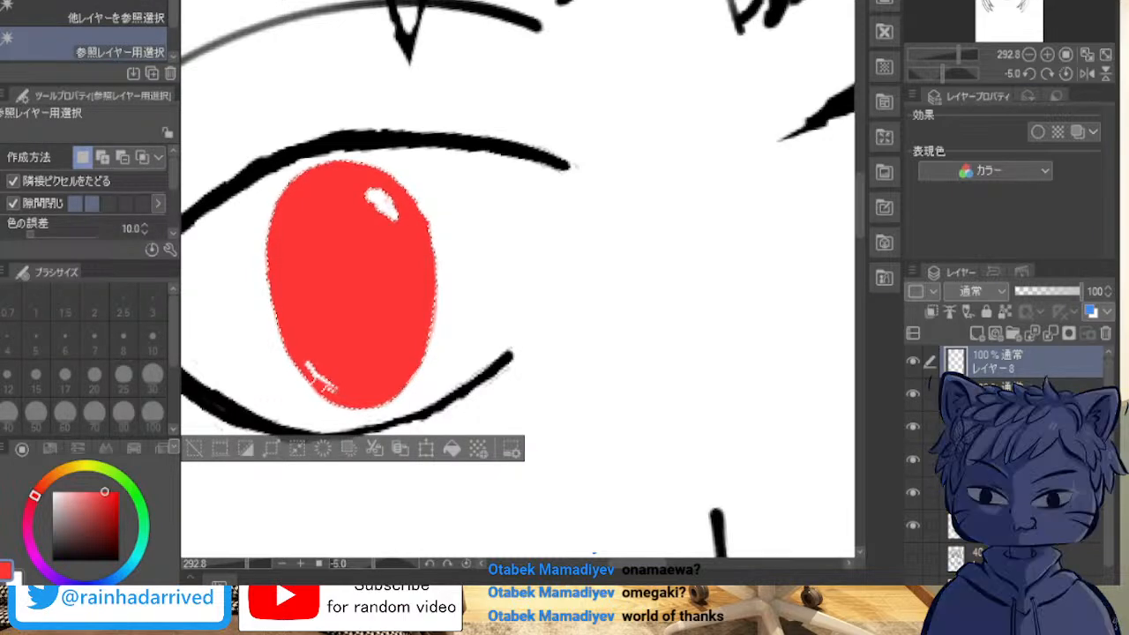
pyautogui.scroll(-4, 711, 217)
pyautogui.hotkey('ctrl', 'c')
pyautogui.hotkey('ctrl', 'v')
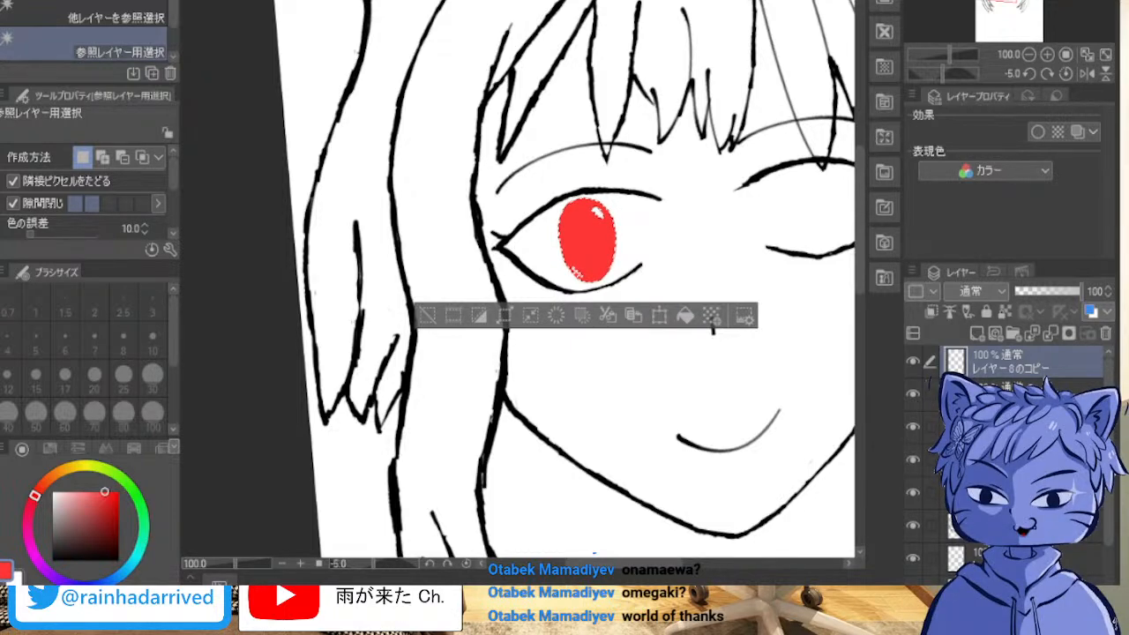
# Step: Move the copied iris into the middle of the right-hand eye and clear the selection
pyautogui.press('k')
pyautogui.moveTo(586, 240); pyautogui.dragTo(814, 209)
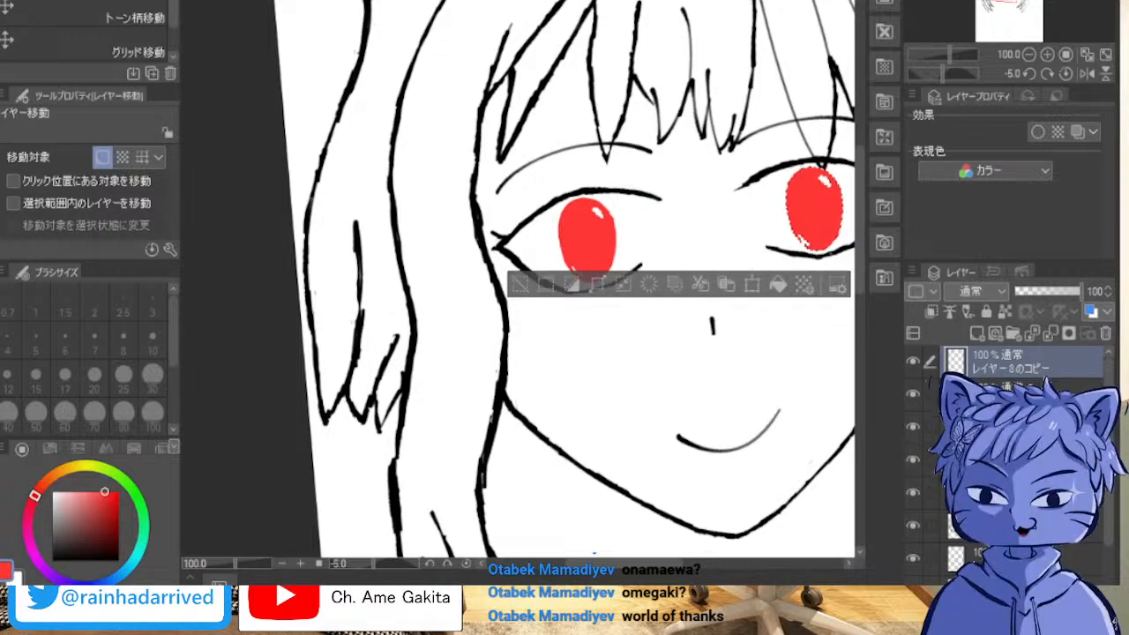
pyautogui.hotkey('ctrl', 'd')
pyautogui.scroll(5, 790, 214)
pyautogui.moveTo(811, 203); pyautogui.dragTo(231, 391)
pyautogui.moveTo(414, 291); pyautogui.dragTo(731, 236)
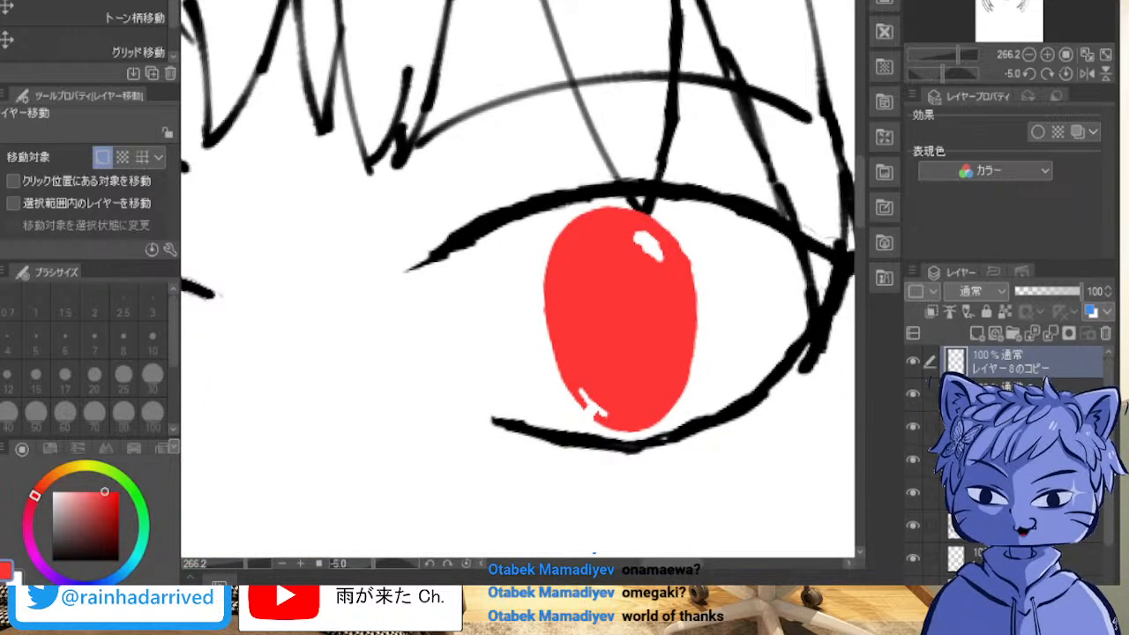
# Step: Paint over the copied iris's lower-left highlight in red and narrow its upper-right highlight
pyautogui.press('p')
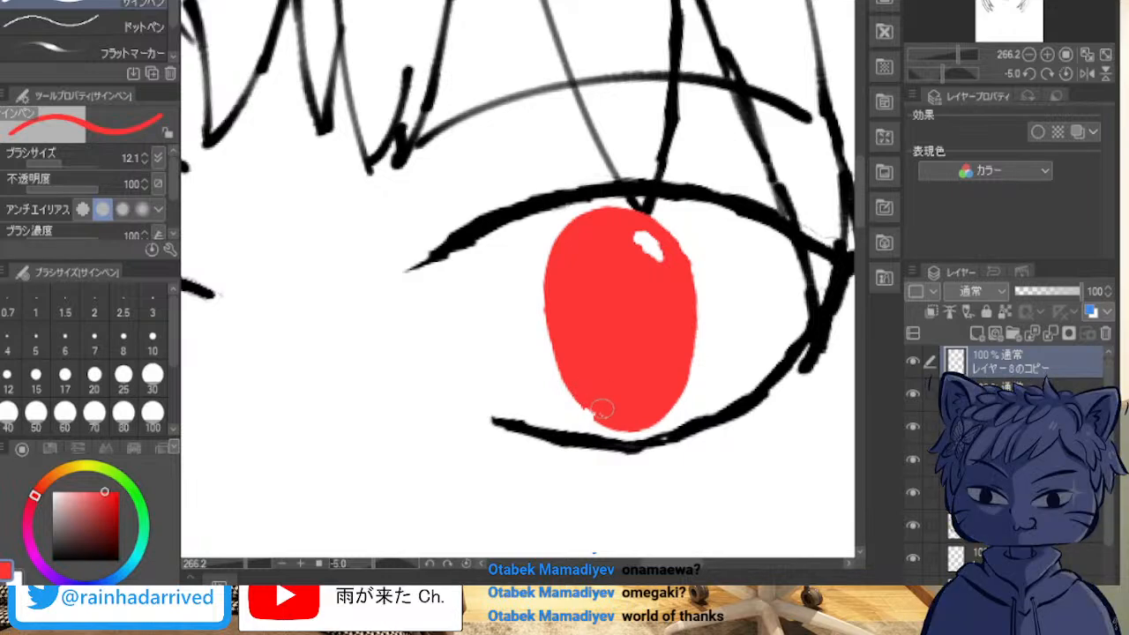
pyautogui.moveTo(583, 410); pyautogui.dragTo(599, 411)
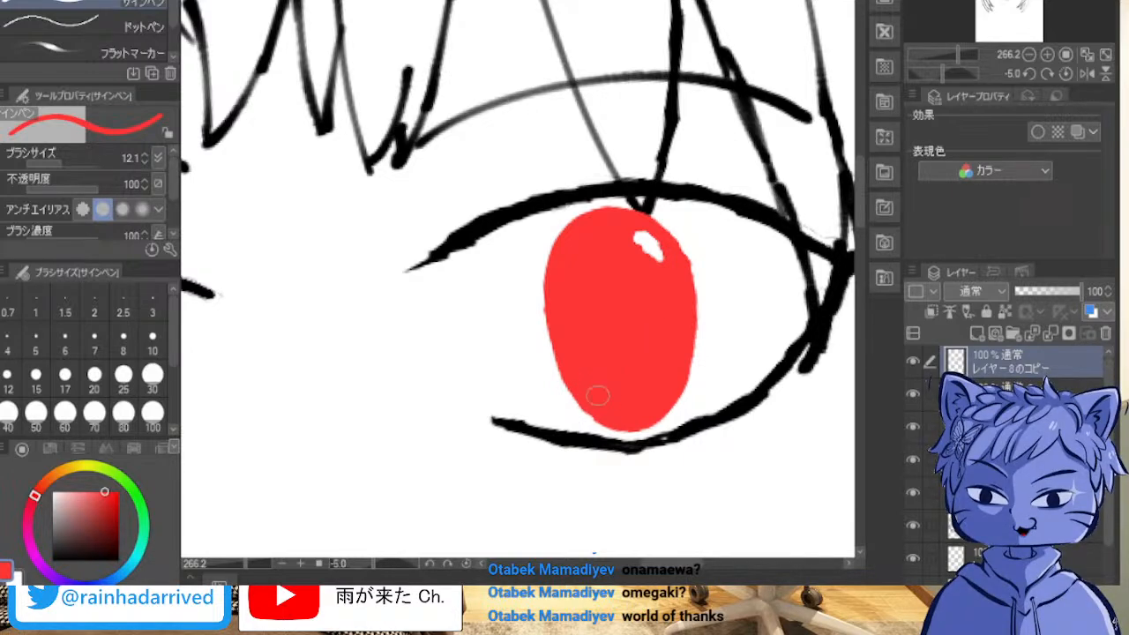
pyautogui.moveTo(625, 239); pyautogui.dragTo(649, 261)
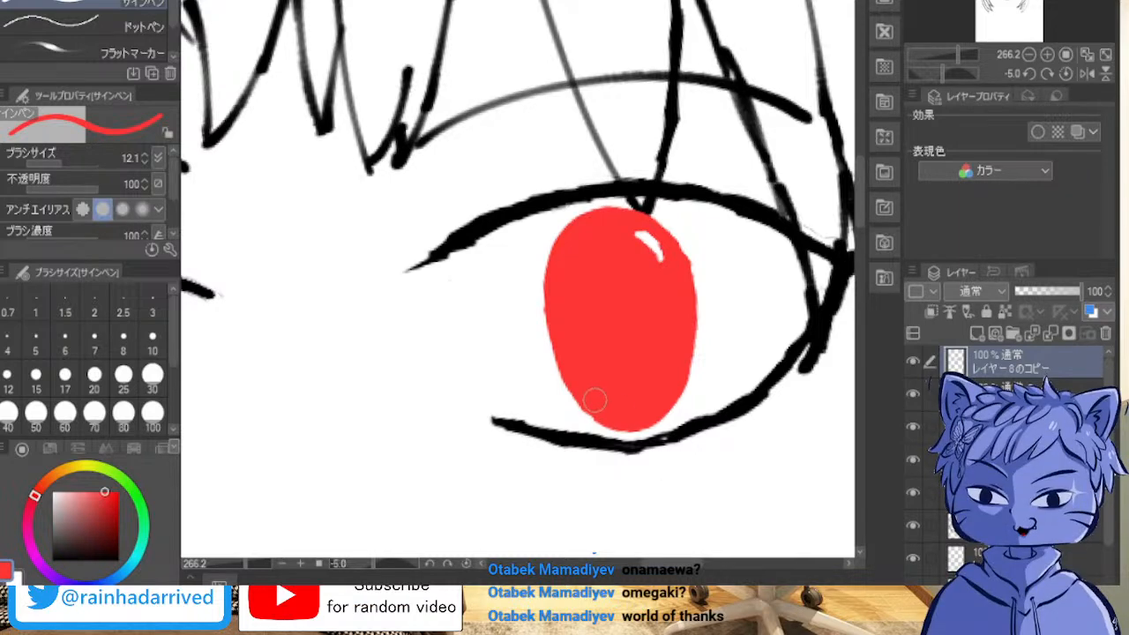
# Step: Carve a small white highlight into the lower-left edge of the copied iris in the right-hand eye
pyautogui.moveTo(597, 412)
pyautogui.mouseDown()
pyautogui.moveTo(614, 422)
pyautogui.moveTo(606, 413)
pyautogui.mouseUp()
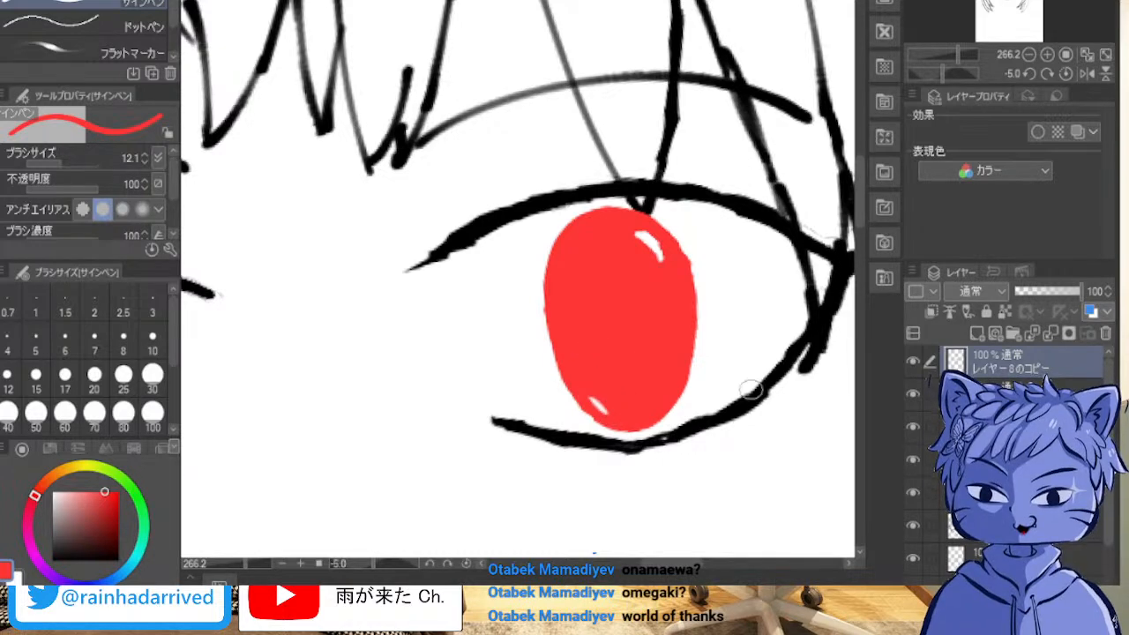
pyautogui.scroll(-3, 615, 446)
pyautogui.scroll(2, 607, 422)
pyautogui.scroll(5, 606, 406)
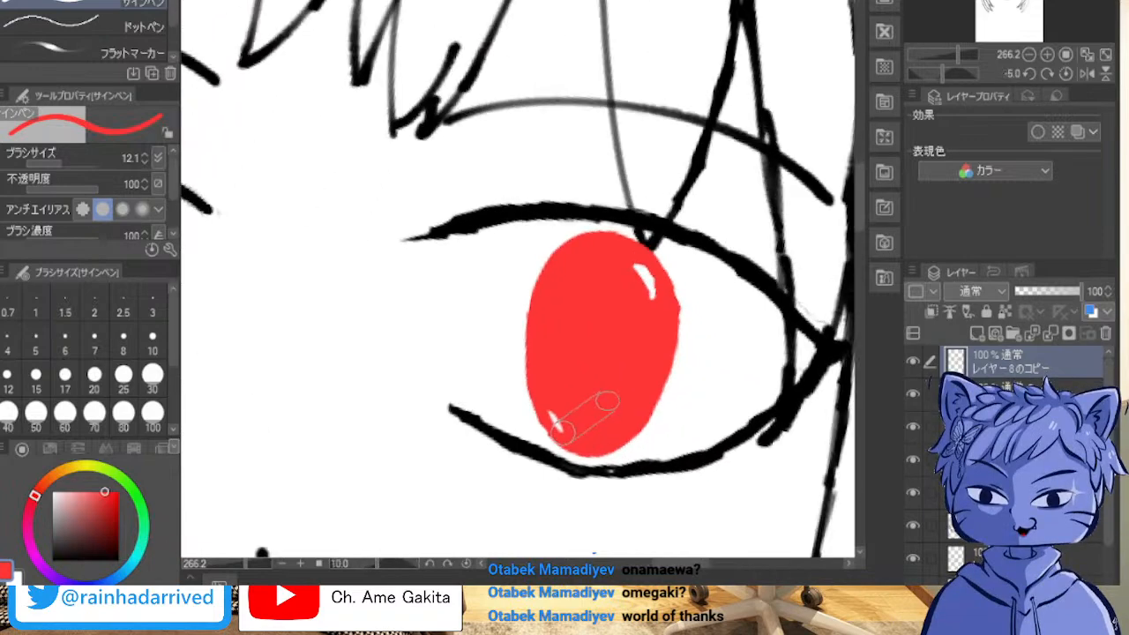
pyautogui.scroll(-4, 617, 398)
pyautogui.scroll(-2, 619, 400)
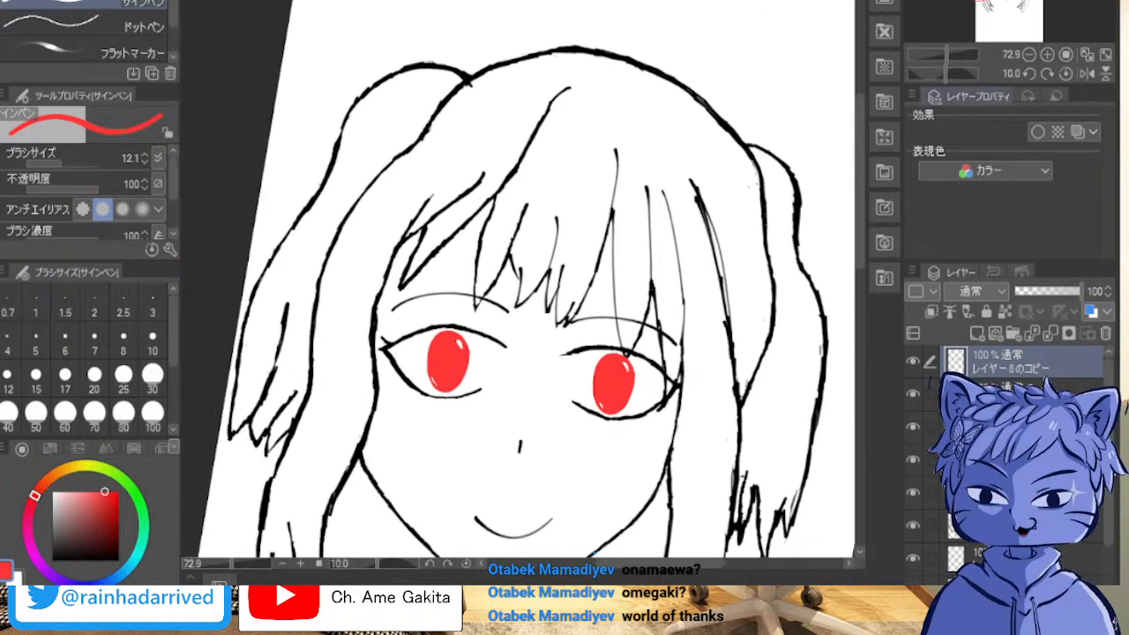
# Step: Toggle layer visibility to find the layer with the face outline, select it and switch the drawing colour to black
pyautogui.moveTo(621, 399); pyautogui.dragTo(684, 255)
pyautogui.scroll(-3, 665, 264)
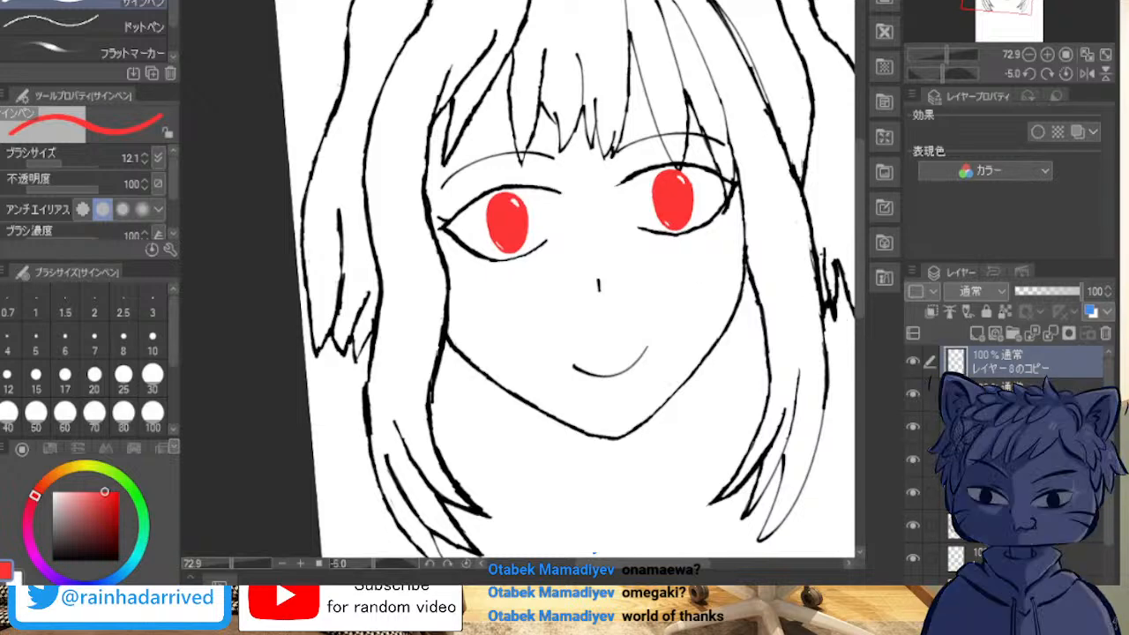
pyautogui.moveTo(665, 265); pyautogui.dragTo(612, 247)
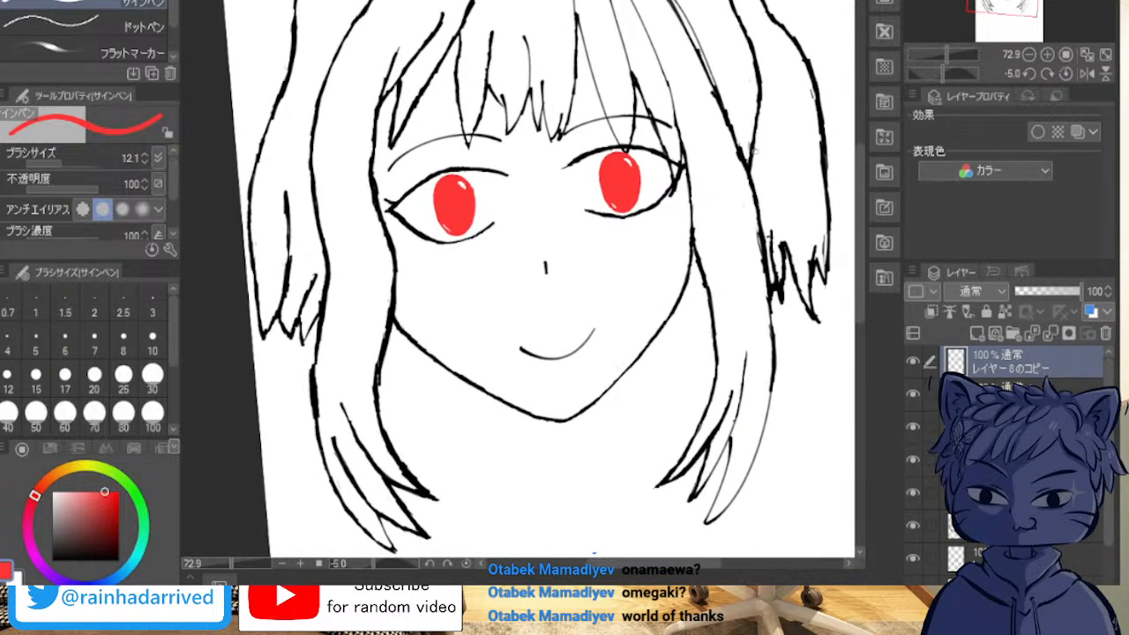
pyautogui.scroll(-1, 717, 171)
pyautogui.click(988, 493)
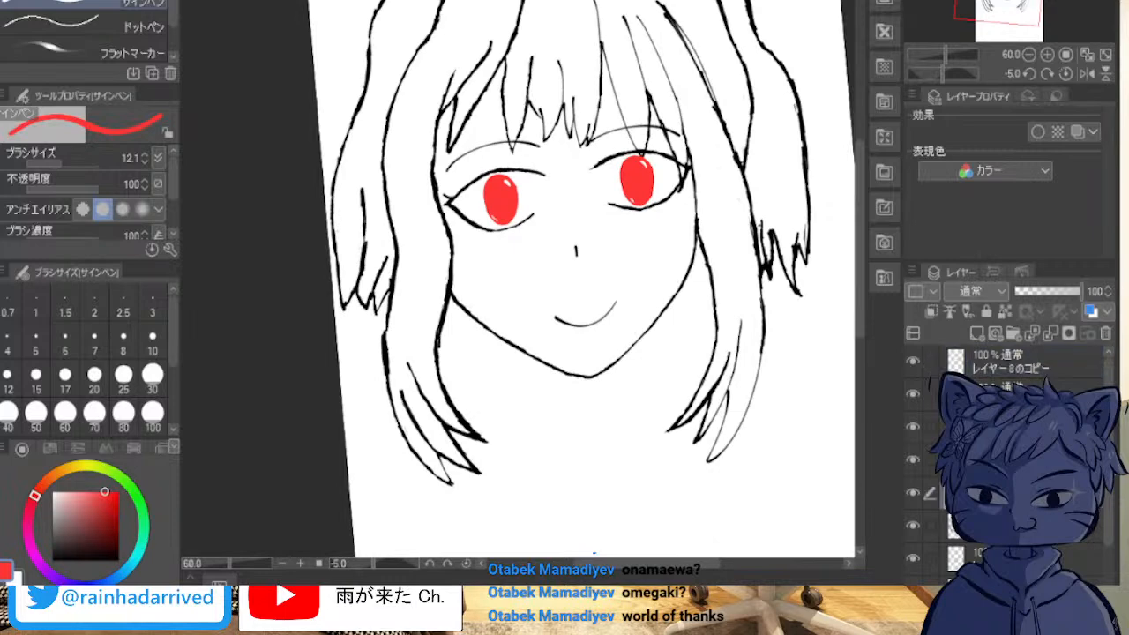
pyautogui.click(913, 493)
pyautogui.click(913, 493)
pyautogui.click(913, 526)
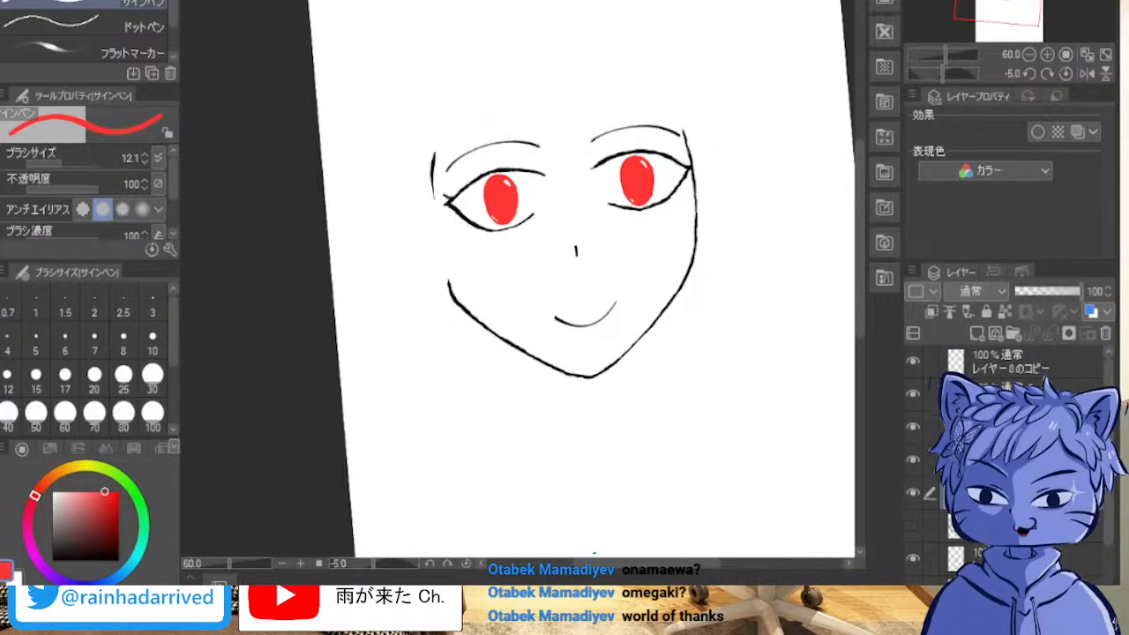
pyautogui.click(913, 526)
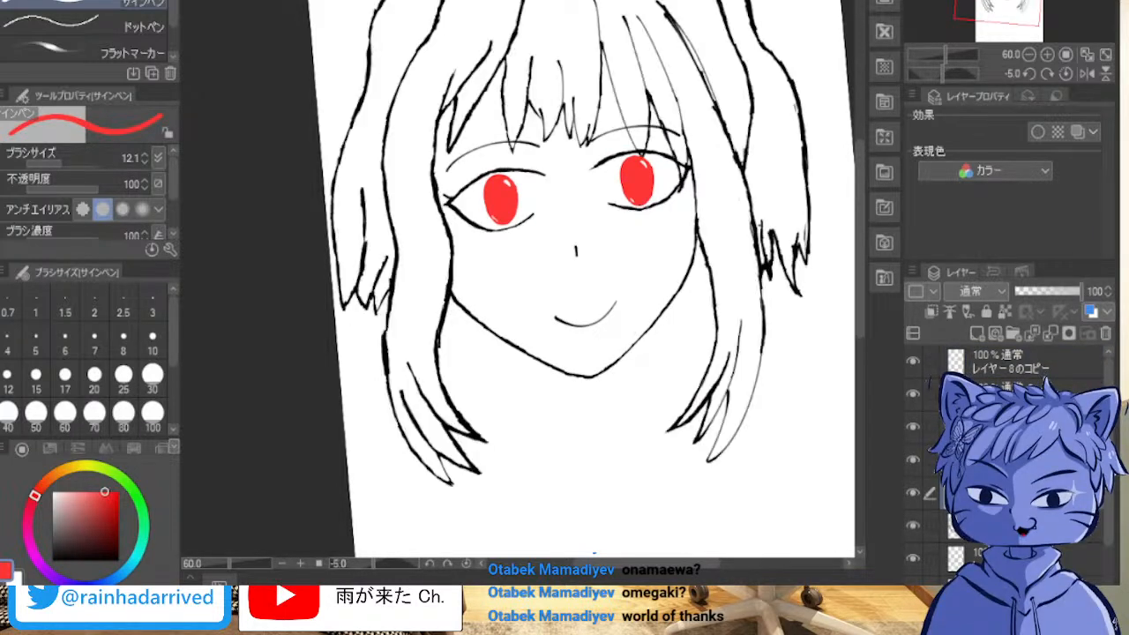
pyautogui.click(988, 527)
pyautogui.click(913, 525)
pyautogui.click(914, 526)
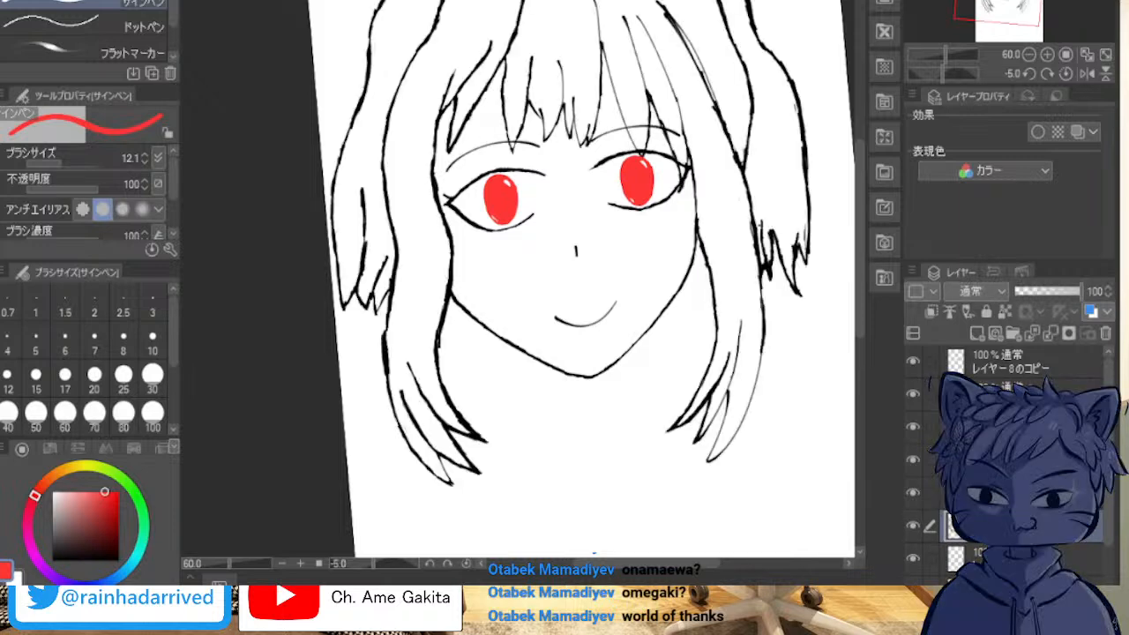
pyautogui.click(913, 558)
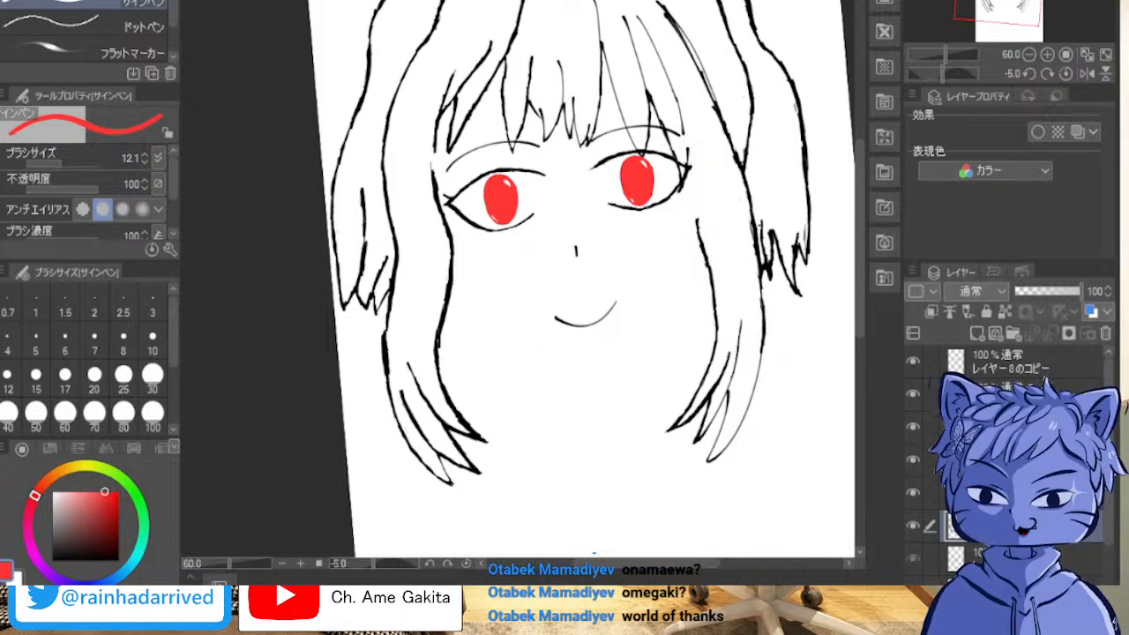
pyautogui.click(988, 559)
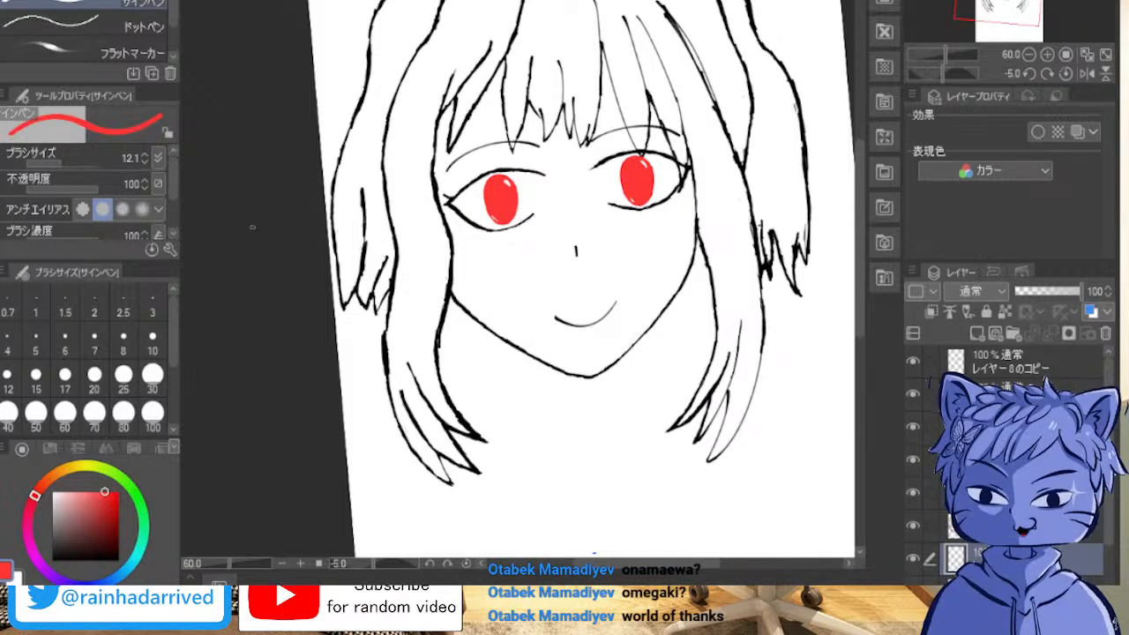
pyautogui.press('x')
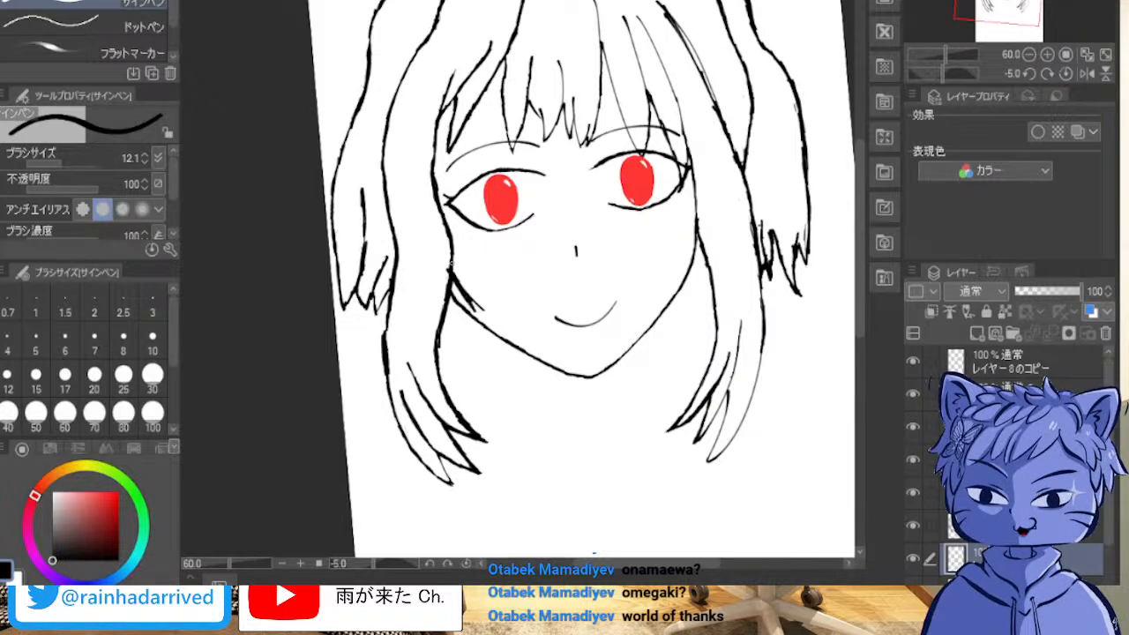
pyautogui.moveTo(468, 298)
pyautogui.mouseDown()
pyautogui.moveTo(458, 288)
pyautogui.moveTo(471, 308)
pyautogui.mouseUp()
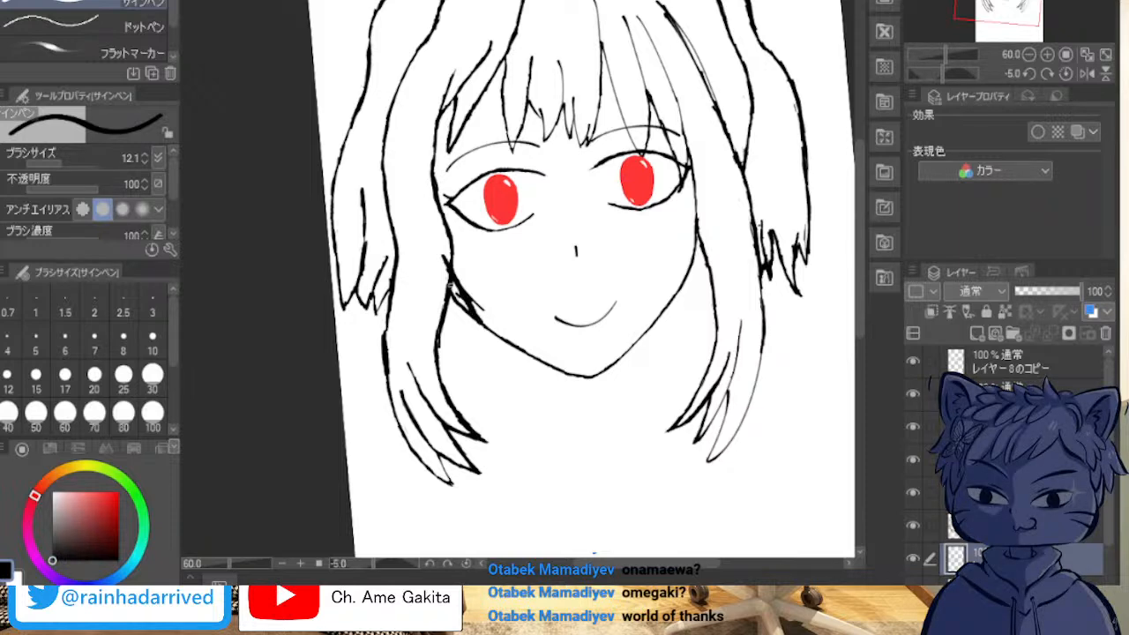
pyautogui.moveTo(451, 281); pyautogui.dragTo(470, 311)
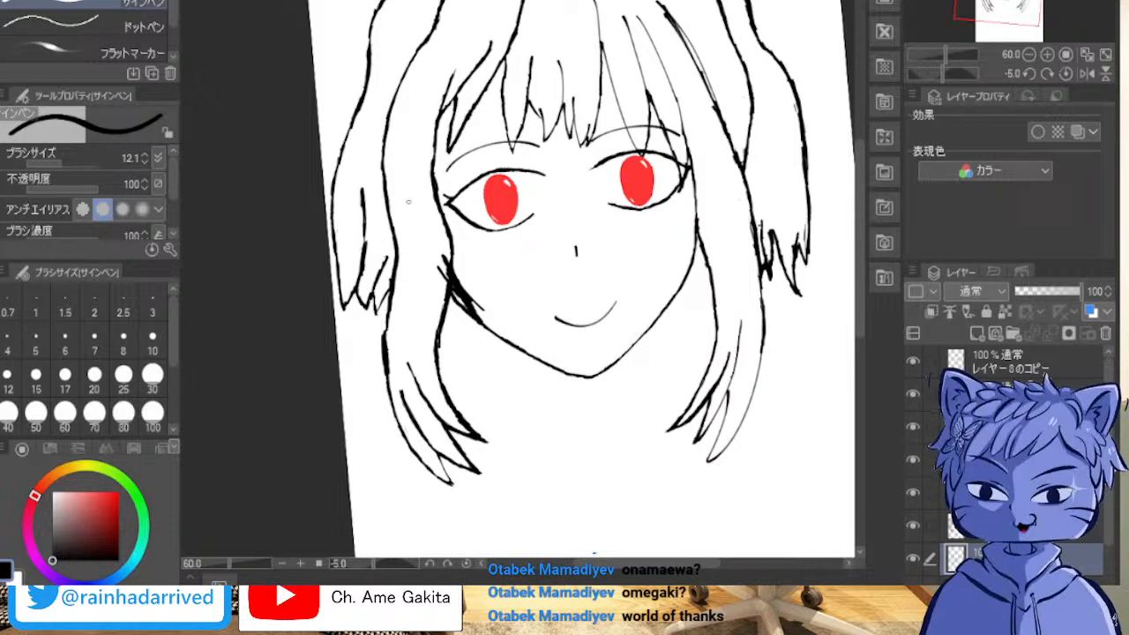
pyautogui.scroll(1, 465, 210)
pyautogui.scroll(-3, 464, 209)
pyautogui.scroll(1, 464, 209)
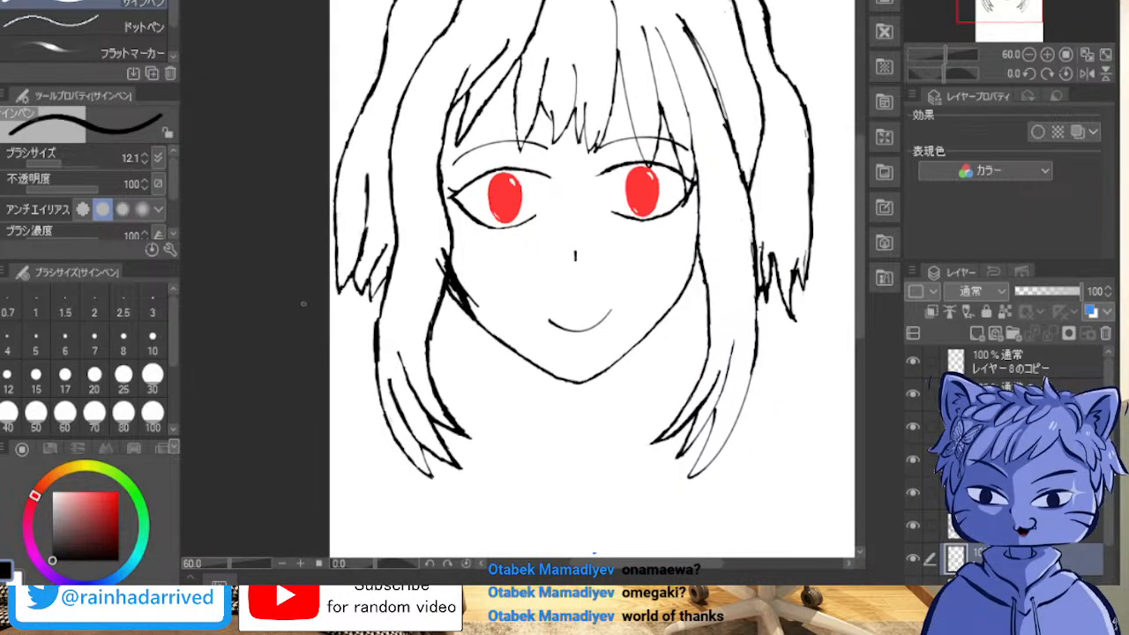
pyautogui.scroll(3, 329, 234)
pyautogui.hotkey('ctrl', 'z')
pyautogui.hotkey('ctrl', 'z')
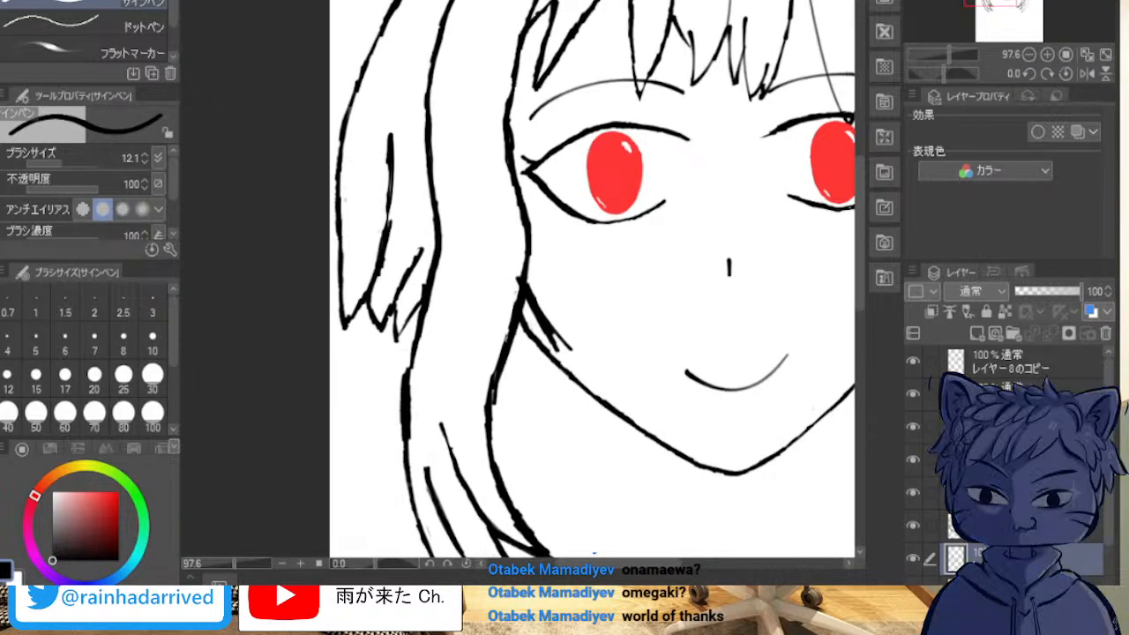
pyautogui.hotkey('ctrl', 'z')
pyautogui.hotkey('ctrl', 'z')
pyautogui.hotkey('ctrl', 'z')
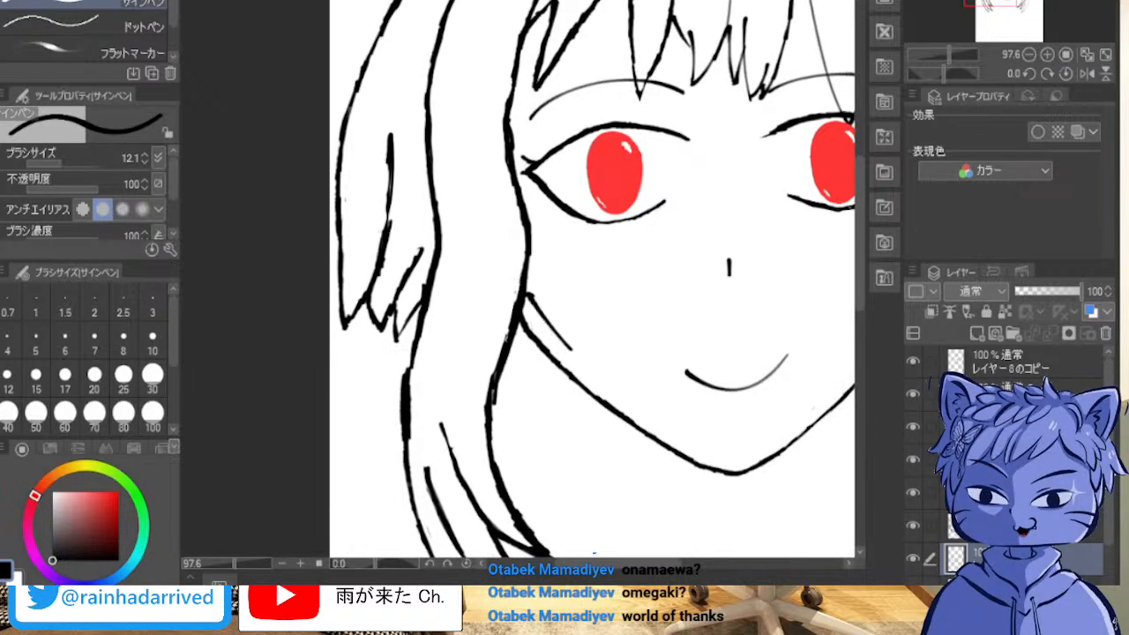
# Step: Redraw the upper end of the left-hand jaw line so it joins the adjacent hair strand
pyautogui.moveTo(998, 4); pyautogui.dragTo(1008, 6)
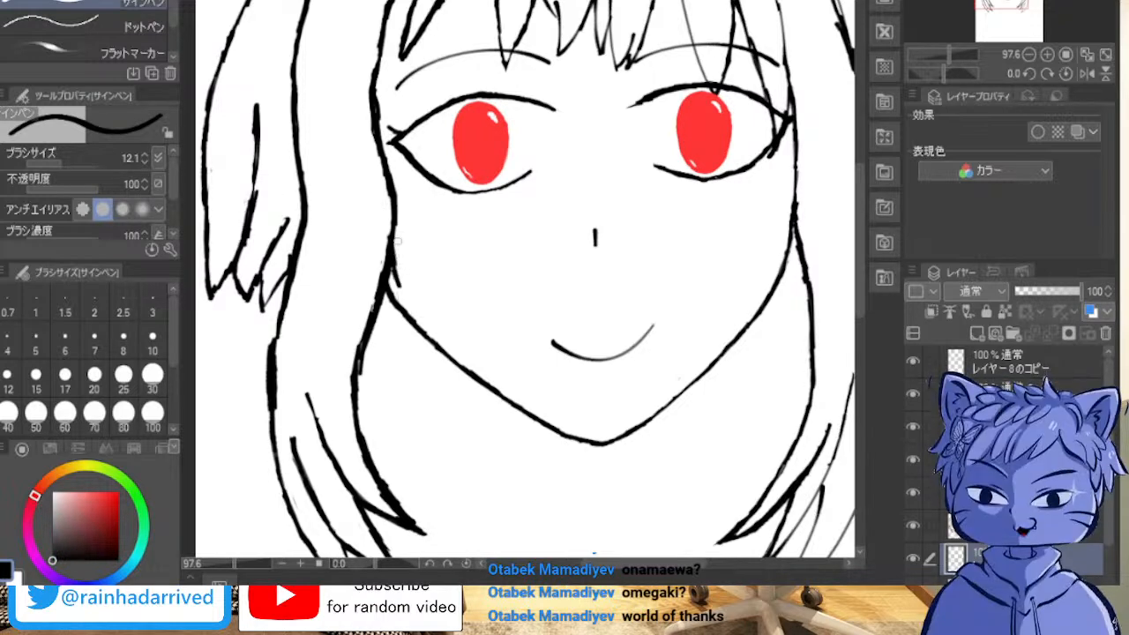
pyautogui.moveTo(393, 234)
pyautogui.mouseDown()
pyautogui.moveTo(412, 306)
pyautogui.moveTo(398, 271)
pyautogui.mouseUp()
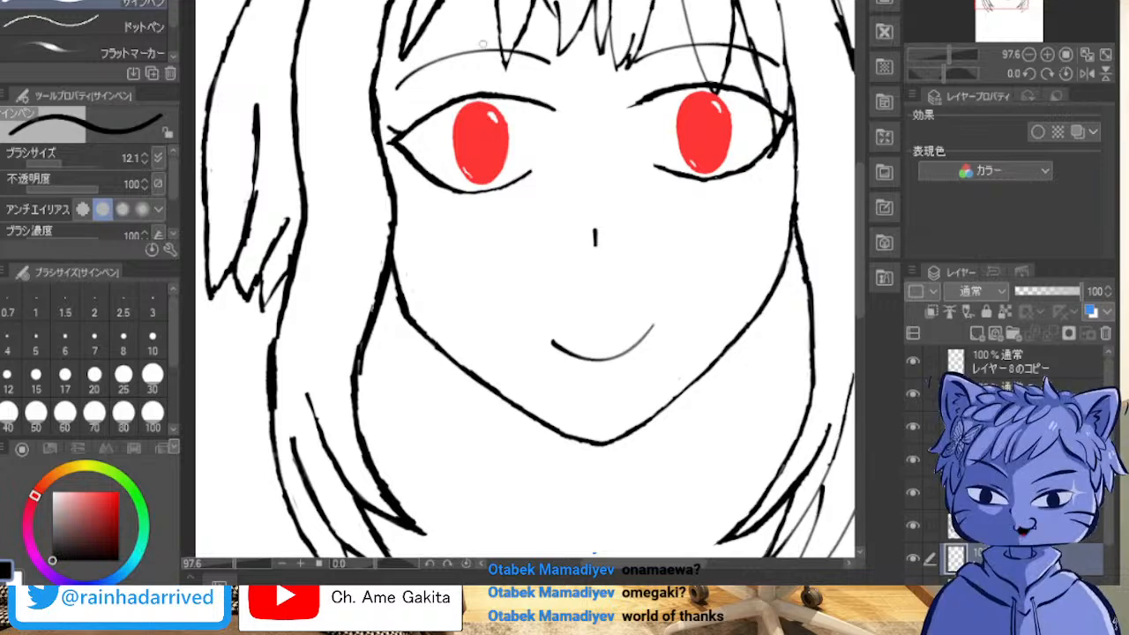
pyautogui.scroll(-1, 481, 42)
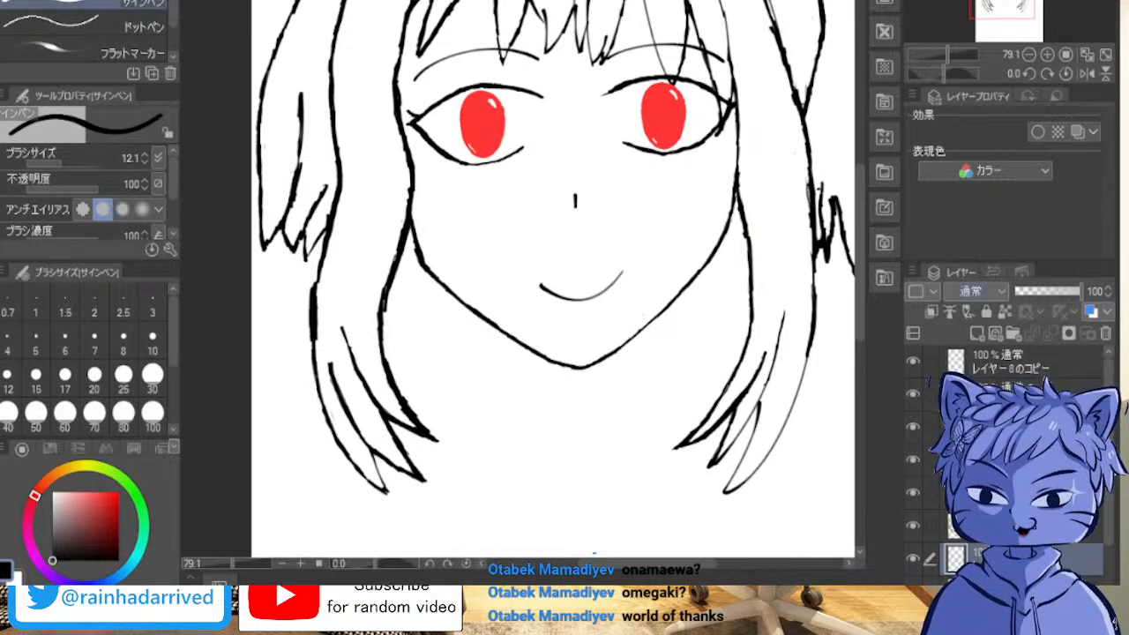
# Step: Show the rough sketch layer and ink both sides of the neck below the jaw with thickened black lines
pyautogui.click(913, 590)
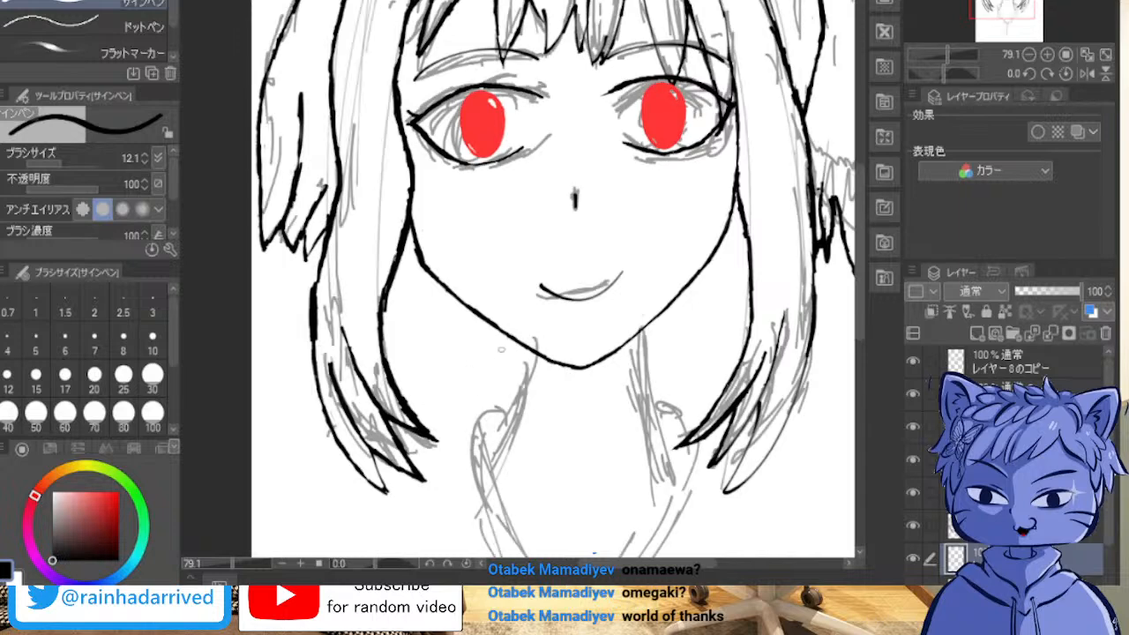
pyautogui.moveTo(500, 335); pyautogui.dragTo(505, 434)
pyautogui.moveTo(498, 346)
pyautogui.mouseDown()
pyautogui.moveTo(509, 385)
pyautogui.moveTo(497, 330)
pyautogui.moveTo(504, 450)
pyautogui.mouseUp()
pyautogui.moveTo(509, 370); pyautogui.dragTo(498, 470)
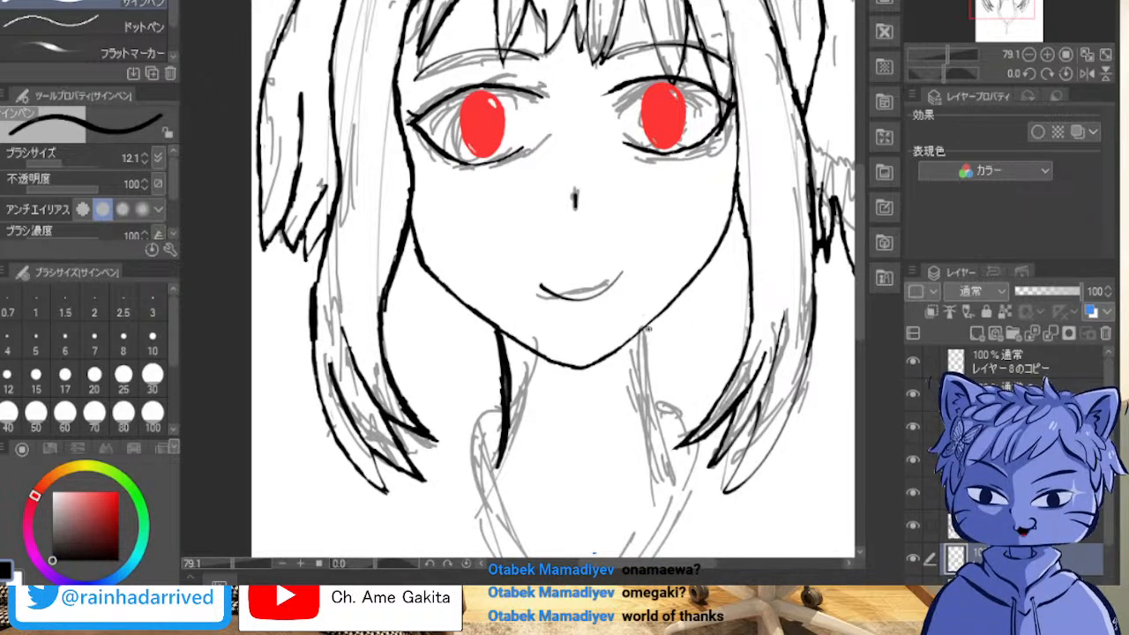
pyautogui.moveTo(650, 328); pyautogui.dragTo(663, 406)
pyautogui.moveTo(650, 333); pyautogui.dragTo(668, 429)
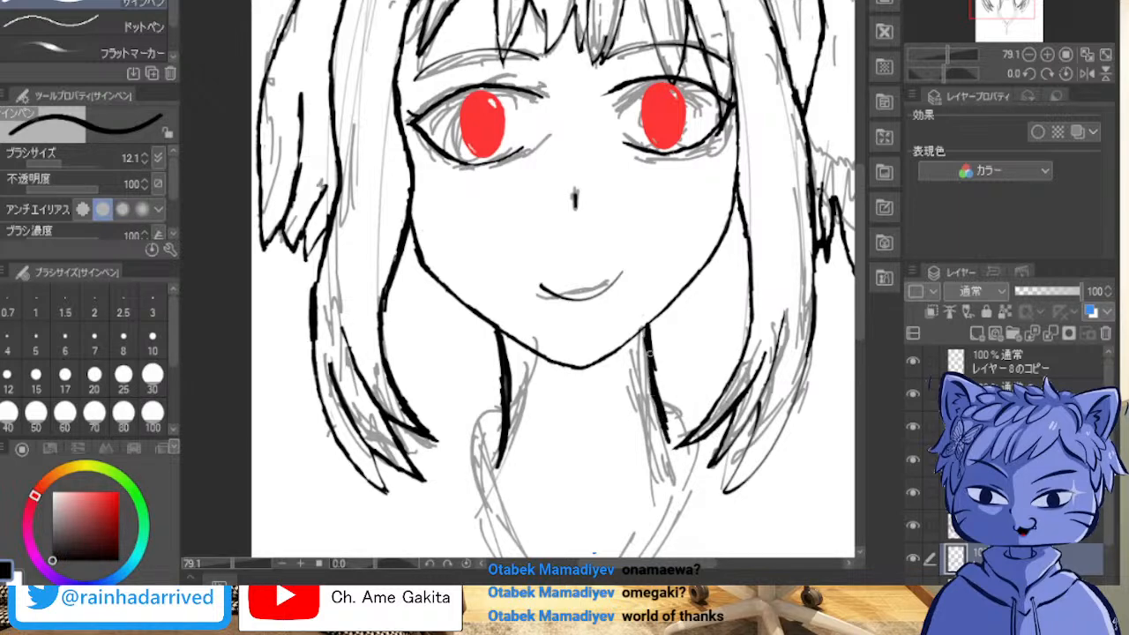
pyautogui.moveTo(647, 325); pyautogui.dragTo(665, 434)
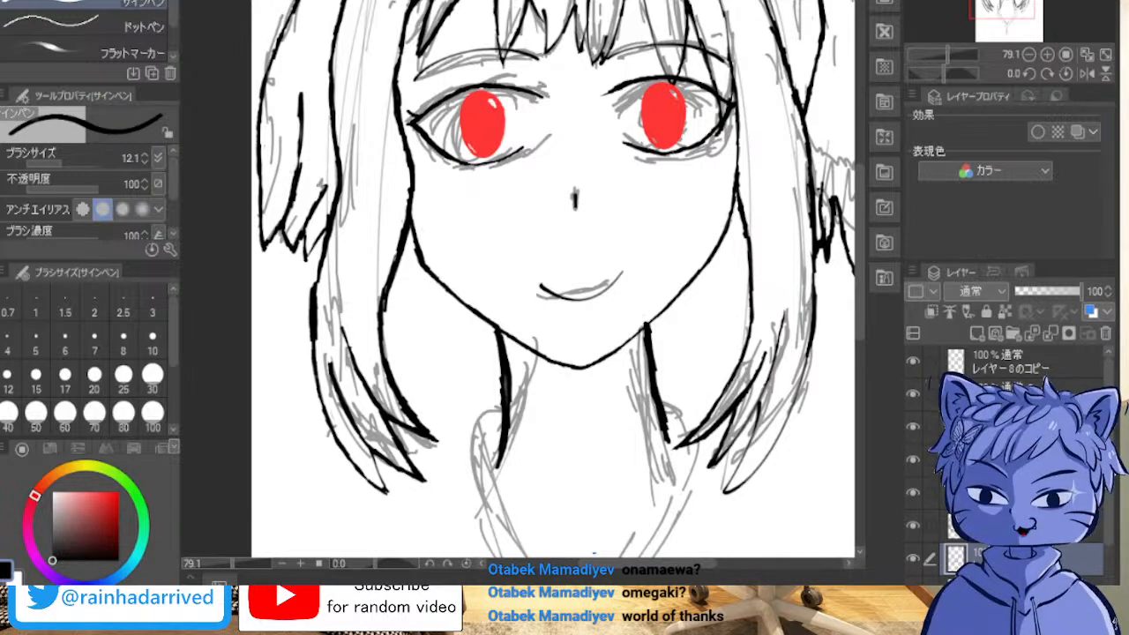
# Step: Ink one long curve on each side of the collar, from the neck down towards the centre of the chest
pyautogui.scroll(-3, 553, 279)
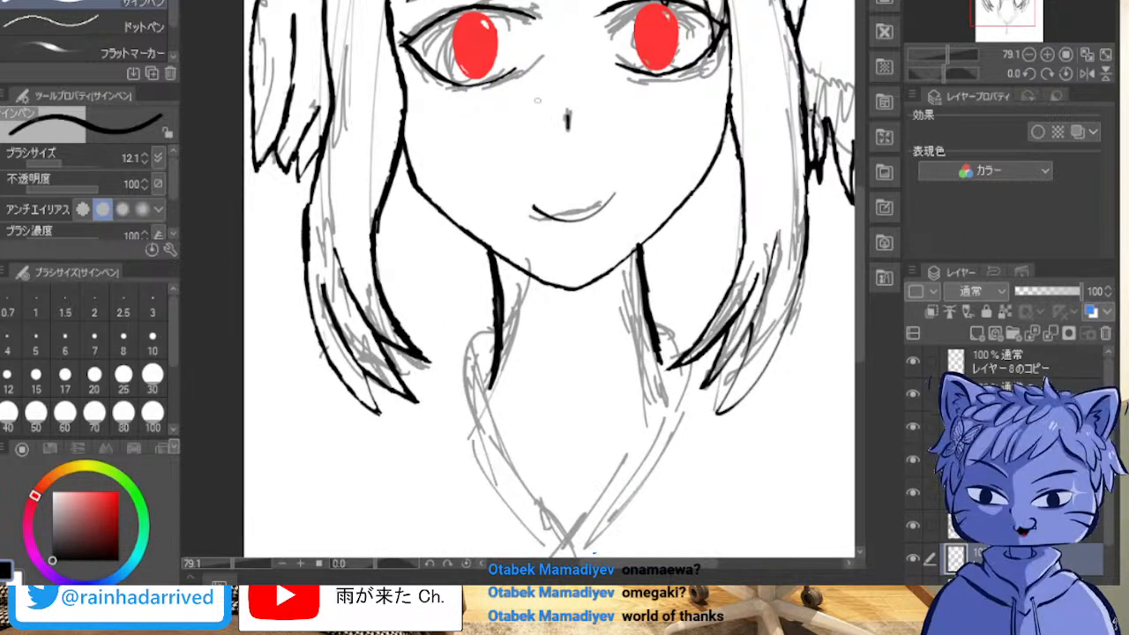
pyautogui.moveTo(496, 328)
pyautogui.mouseDown()
pyautogui.moveTo(460, 405)
pyautogui.moveTo(552, 522)
pyautogui.mouseUp()
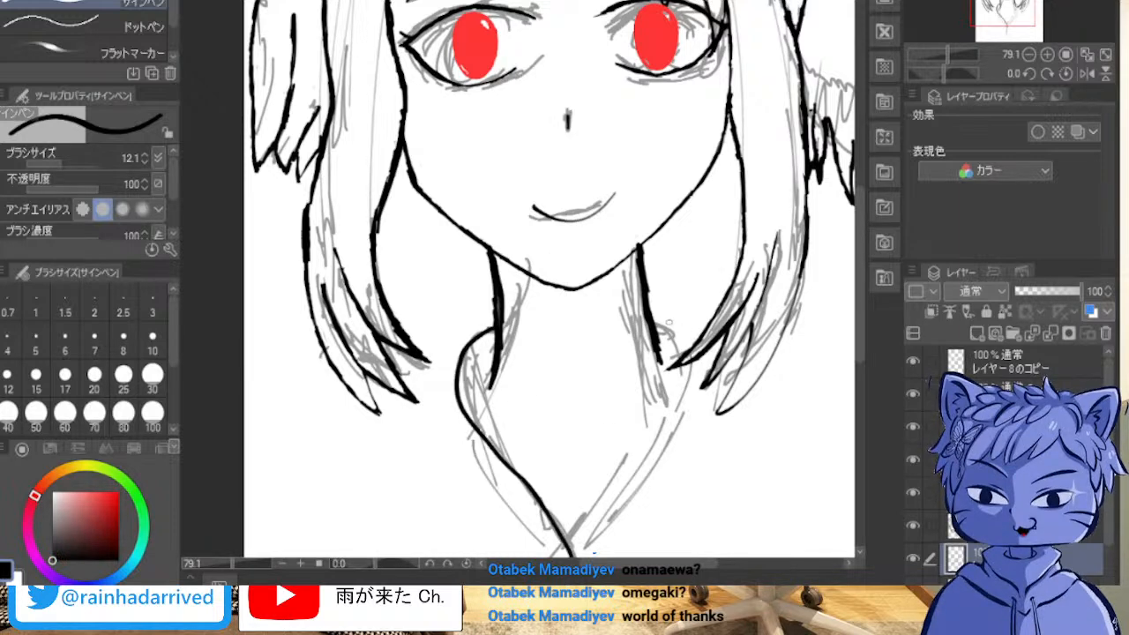
pyautogui.moveTo(653, 323)
pyautogui.mouseDown()
pyautogui.moveTo(694, 380)
pyautogui.moveTo(670, 461)
pyautogui.moveTo(607, 555)
pyautogui.mouseUp()
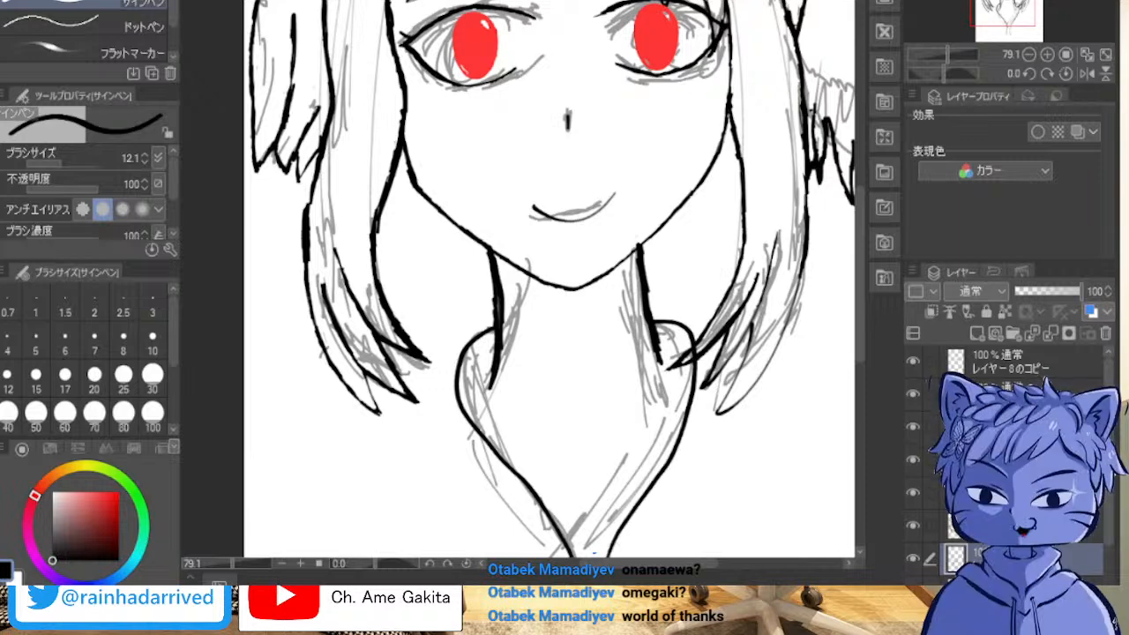
# Step: Ink the right-hand collar's inner edge up from the V point and a short centre line down from that point
pyautogui.moveTo(564, 494); pyautogui.dragTo(513, 255)
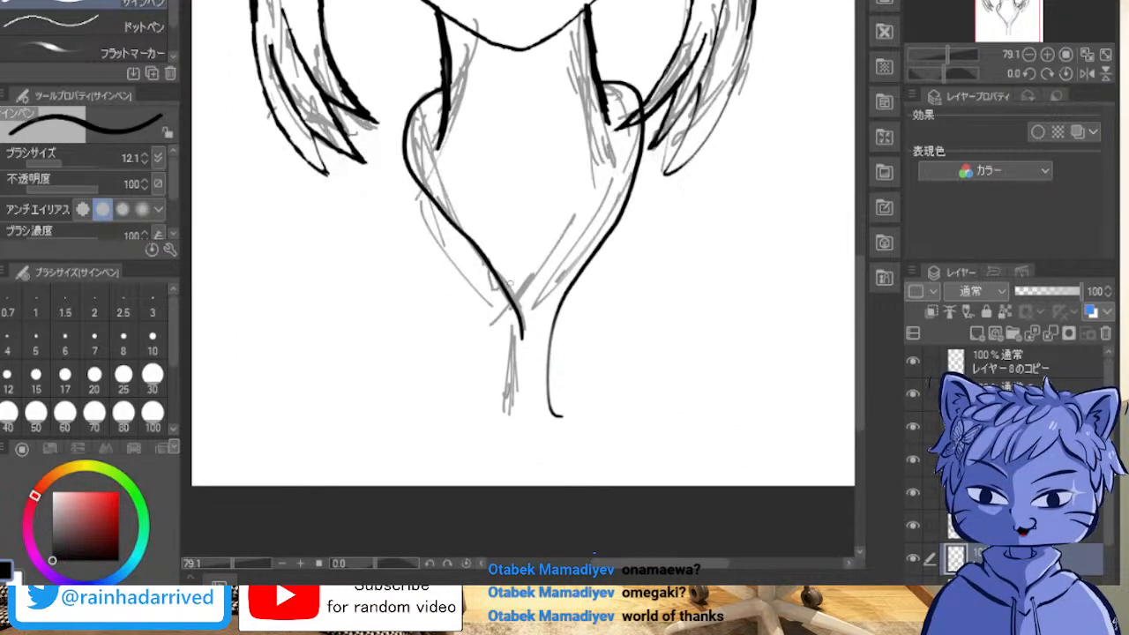
pyautogui.moveTo(522, 335)
pyautogui.mouseDown()
pyautogui.moveTo(545, 270)
pyautogui.moveTo(593, 237)
pyautogui.mouseUp()
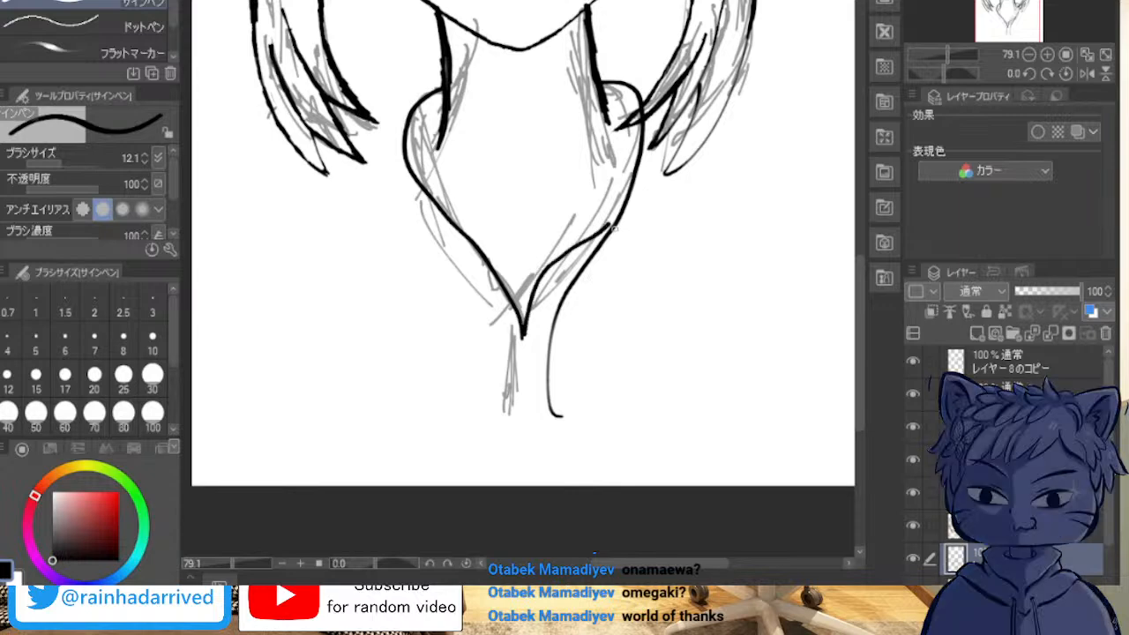
pyautogui.hotkey('ctrl', 'z')
pyautogui.moveTo(523, 335); pyautogui.dragTo(627, 191)
pyautogui.moveTo(603, 234)
pyautogui.mouseDown()
pyautogui.moveTo(636, 177)
pyautogui.moveTo(580, 248)
pyautogui.mouseUp()
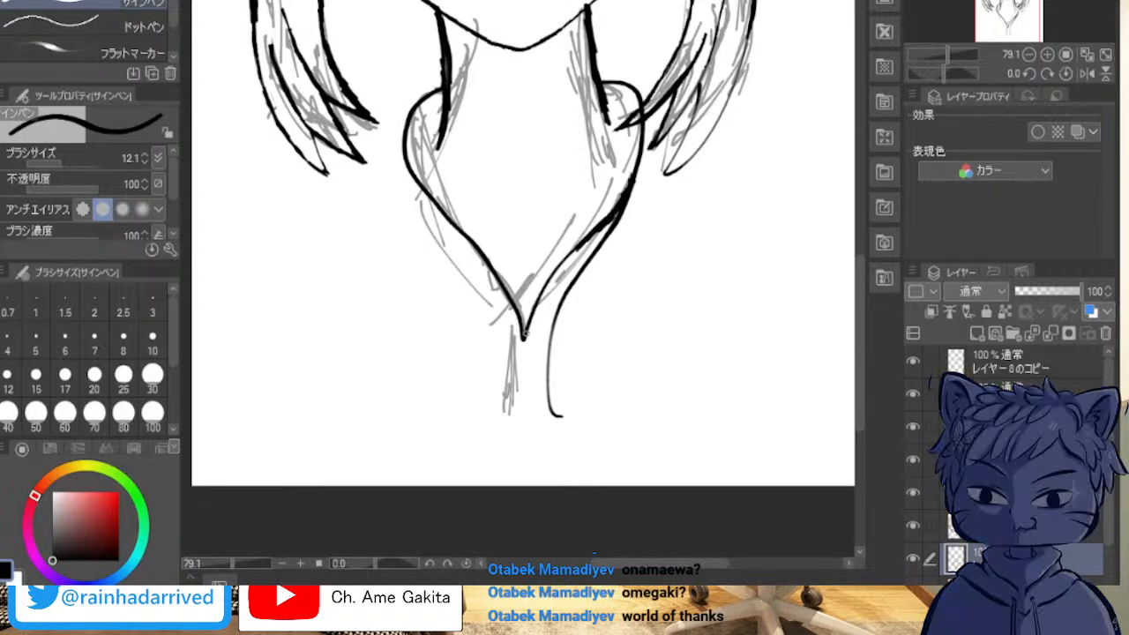
pyautogui.moveTo(523, 337); pyautogui.dragTo(524, 423)
pyautogui.moveTo(438, 215); pyautogui.dragTo(522, 335)
pyautogui.hotkey('ctrl', 'z')
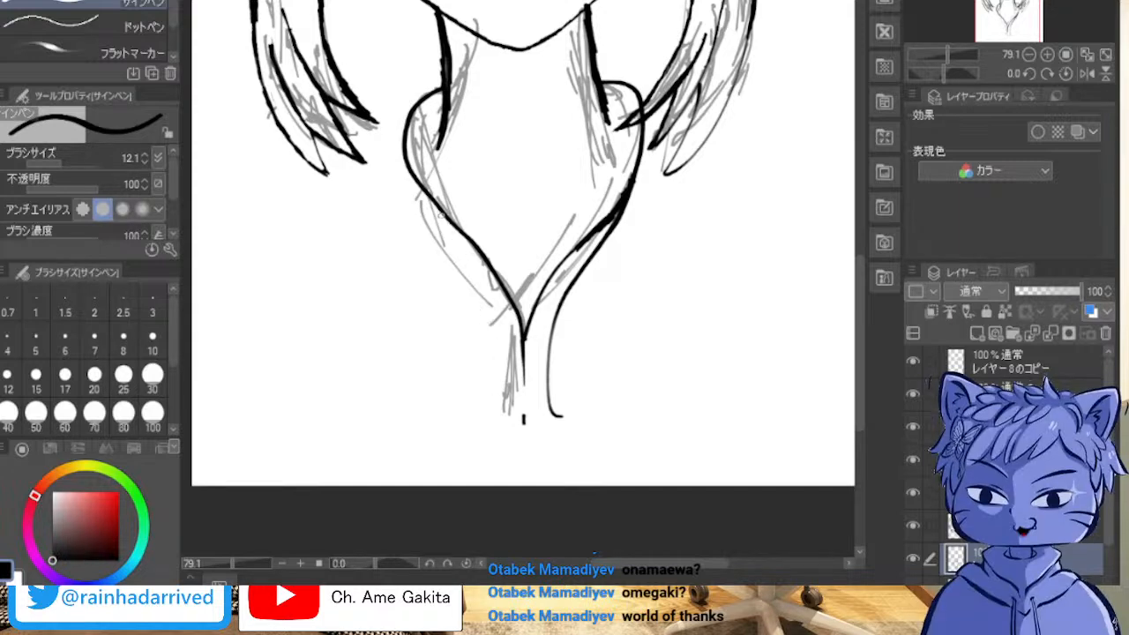
pyautogui.moveTo(441, 213); pyautogui.dragTo(477, 304)
pyautogui.hotkey('ctrl', 'z')
pyautogui.moveTo(441, 213); pyautogui.dragTo(476, 267)
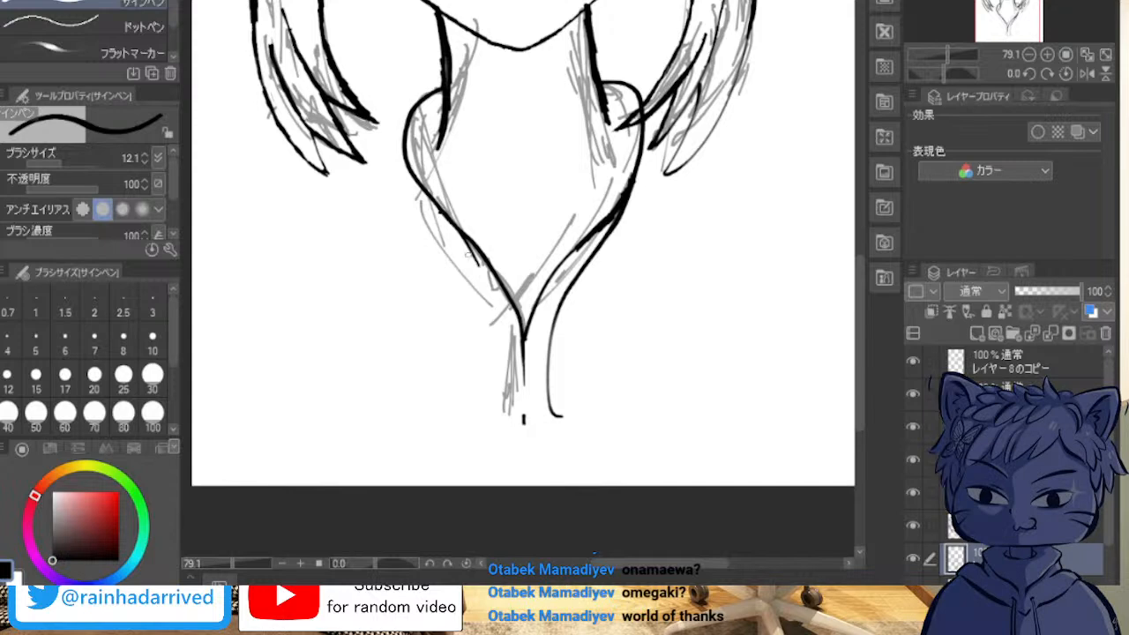
pyautogui.hotkey('ctrl', 'z')
pyautogui.moveTo(440, 210); pyautogui.dragTo(475, 316)
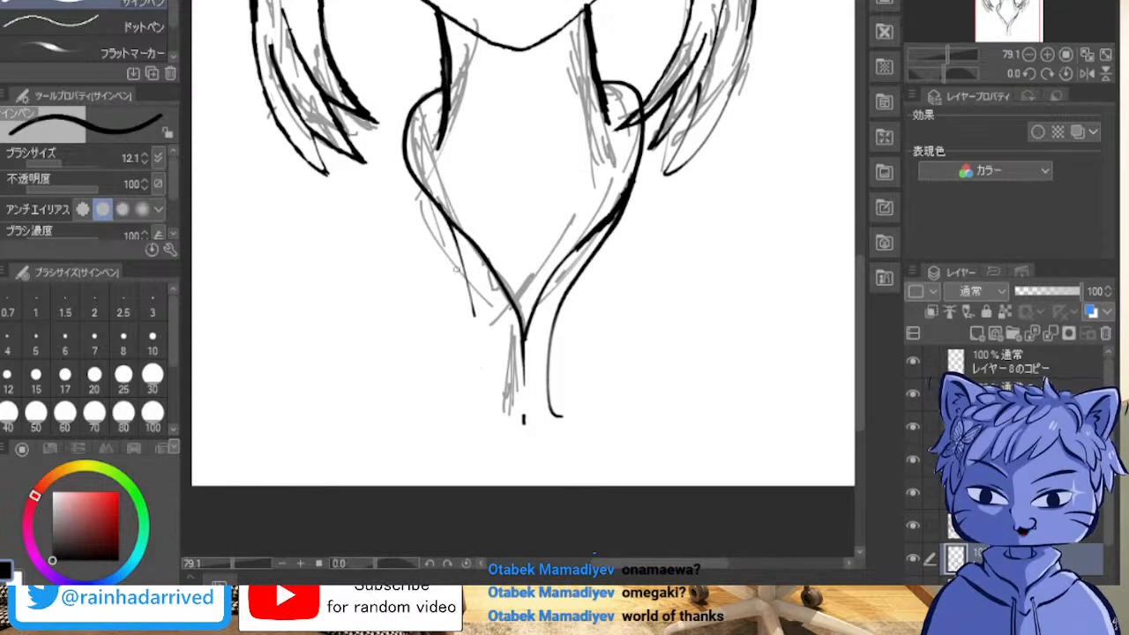
pyautogui.hotkey('ctrl', 'z')
# Step: Ink the left-hand collar's outer edge down beside the centre line, ending in a short outward curve
pyautogui.moveTo(454, 227)
pyautogui.mouseDown()
pyautogui.moveTo(497, 407)
pyautogui.moveTo(501, 383)
pyautogui.moveTo(482, 434)
pyautogui.mouseUp()
pyautogui.hotkey('ctrl', 'z')
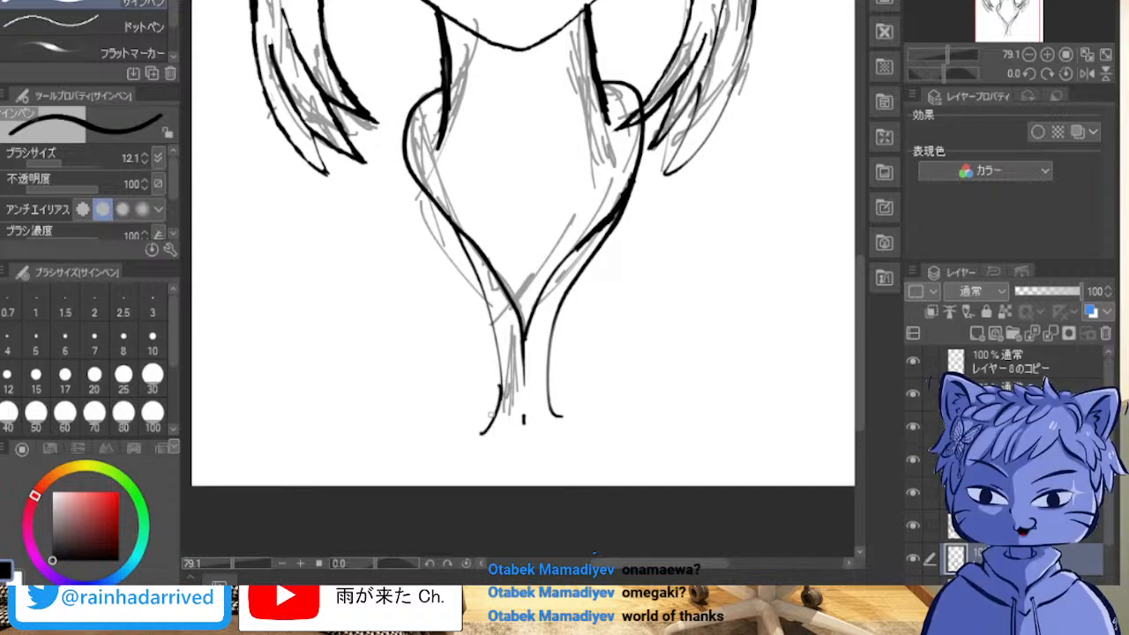
pyautogui.hotkey('ctrl', 'z')
pyautogui.moveTo(501, 385); pyautogui.dragTo(494, 424)
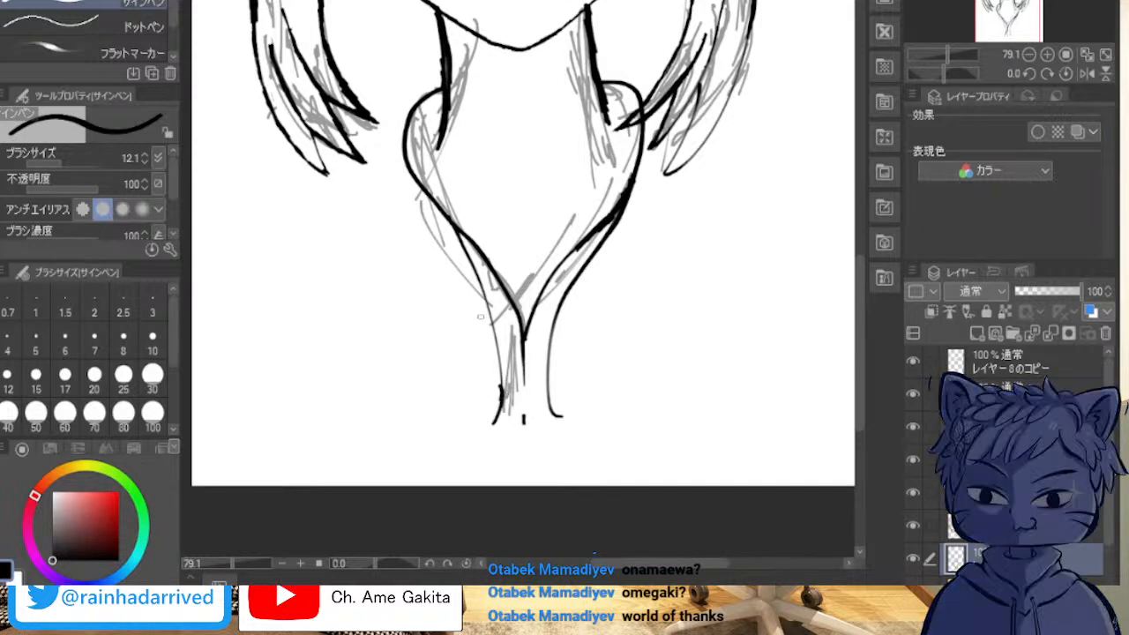
# Step: Hide the rough sketch layer so that only the inked line art is displayed
pyautogui.press('-')
pyautogui.press('-')
pyautogui.press('-')
pyautogui.press('^')
pyautogui.press('^')
pyautogui.click(913, 591)
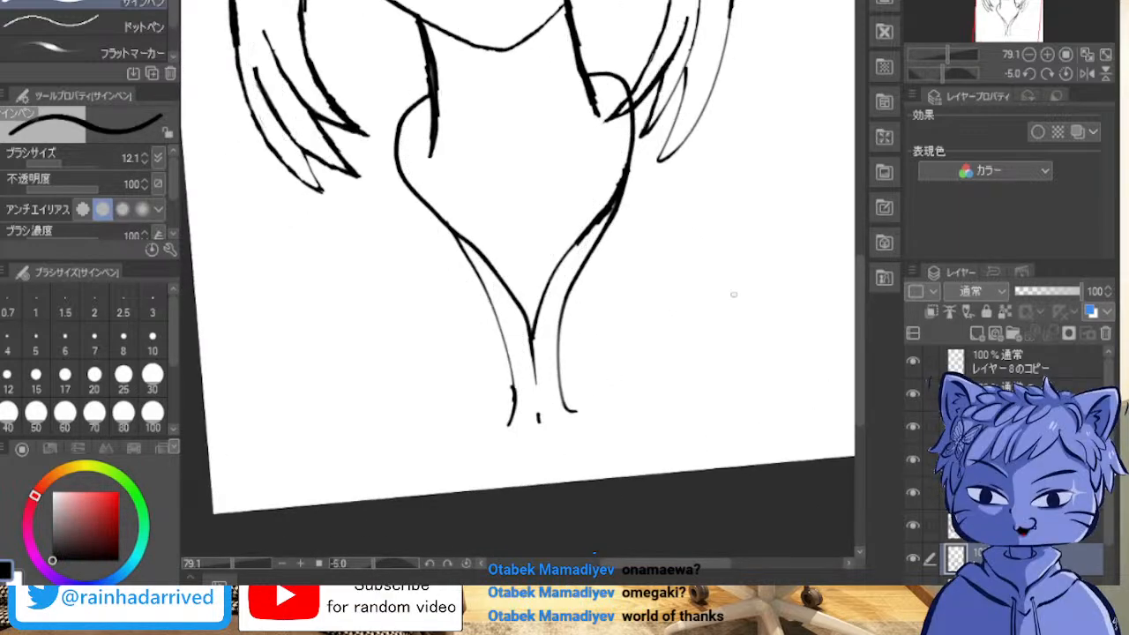
# Step: Examine the clean line art of the face, hair, neck and collar across the whole canvas
pyautogui.press('-')
pyautogui.press('-')
pyautogui.press('^')
pyautogui.press('^')
pyautogui.moveTo(624, 9); pyautogui.dragTo(611, 252)
pyautogui.scroll(-1, 610, 284)
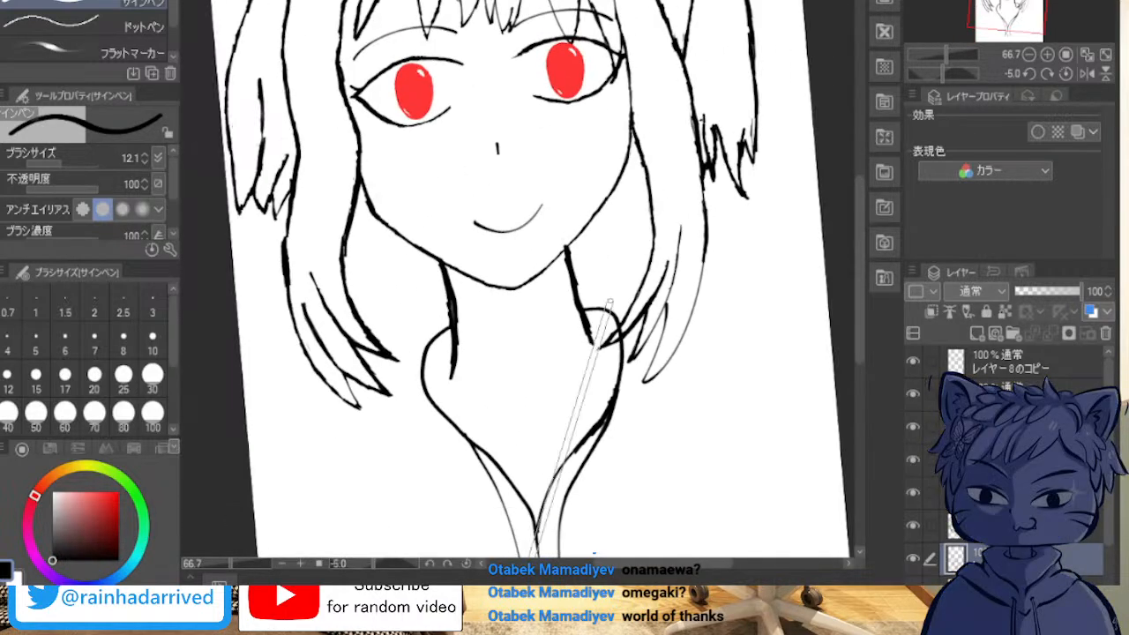
pyautogui.keyDown('shift'); pyautogui.scroll(-1, 609, 301); pyautogui.keyUp('shift')
pyautogui.keyDown('shift'); pyautogui.scroll(2, 609, 301); pyautogui.keyUp('shift')
pyautogui.moveTo(610, 302); pyautogui.dragTo(568, 437)
pyautogui.scroll(-2, 675, 268)
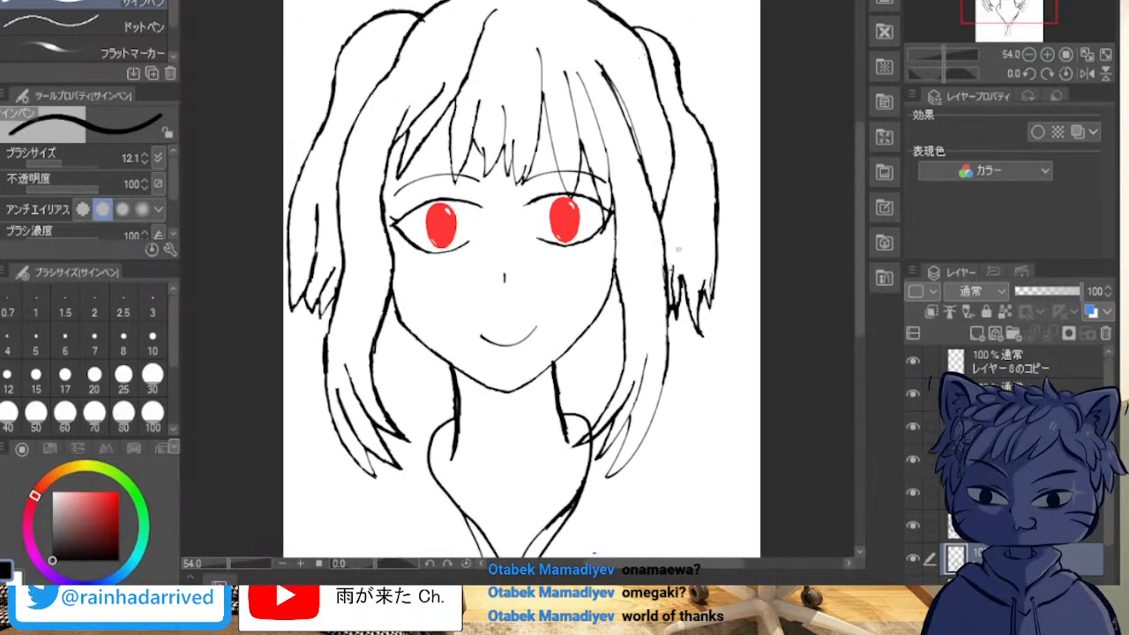
pyautogui.moveTo(675, 268)
pyautogui.mouseDown()
pyautogui.moveTo(675, 210)
pyautogui.moveTo(675, 247)
pyautogui.mouseUp()
pyautogui.scroll(-1, 579, 265)
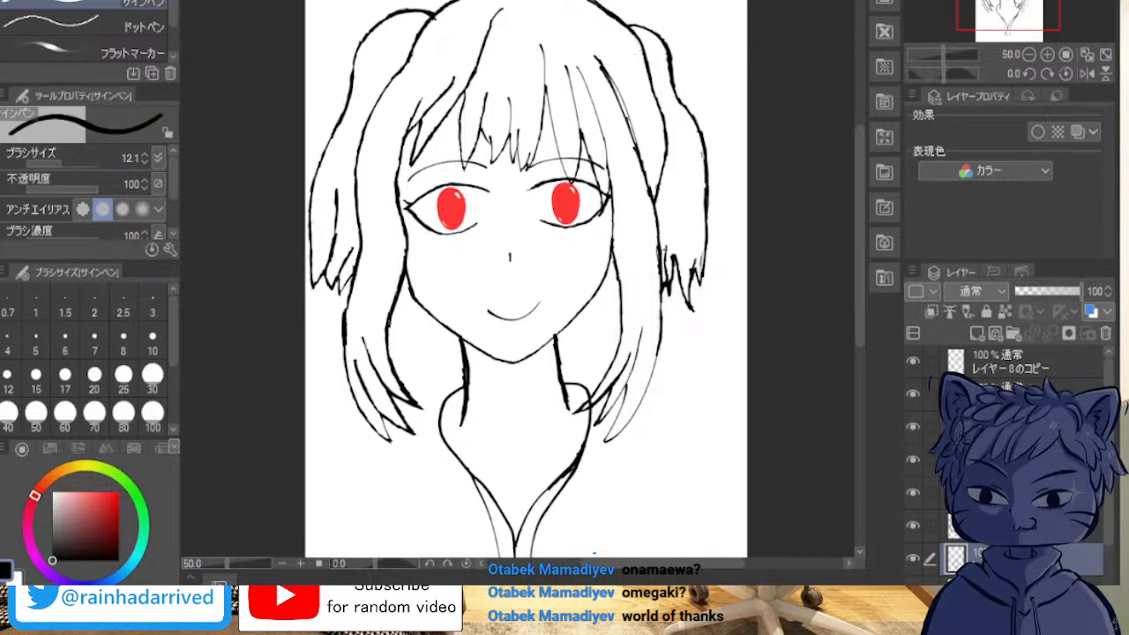
pyautogui.moveTo(578, 393); pyautogui.dragTo(623, 375)
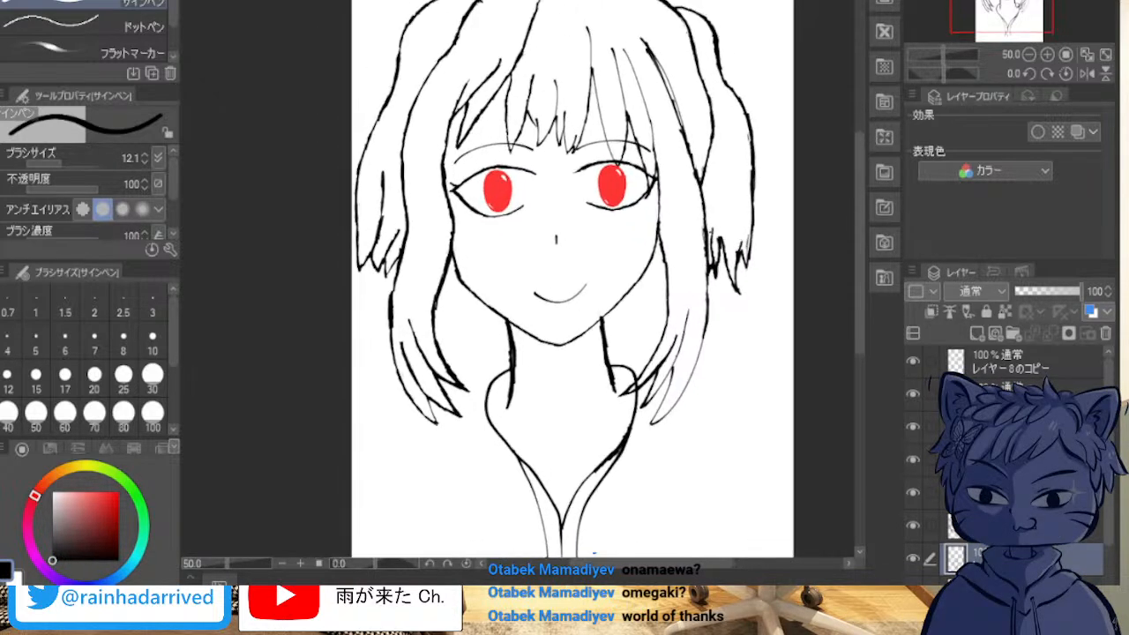
pyautogui.moveTo(582, 300); pyautogui.dragTo(549, 294)
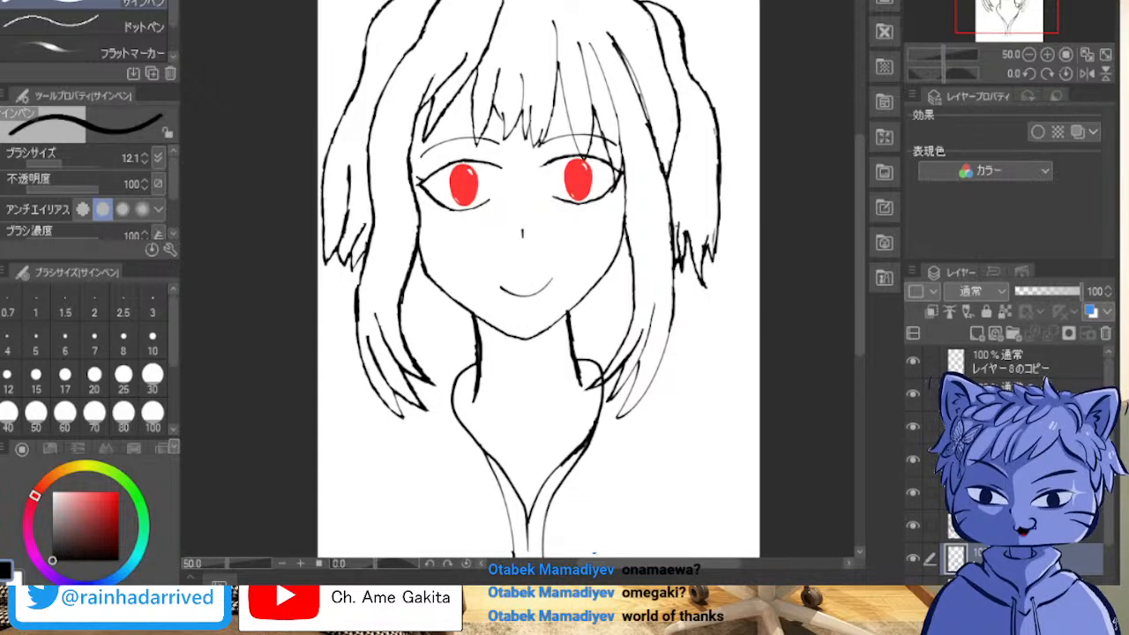
pyautogui.moveTo(547, 353); pyautogui.dragTo(506, 257)
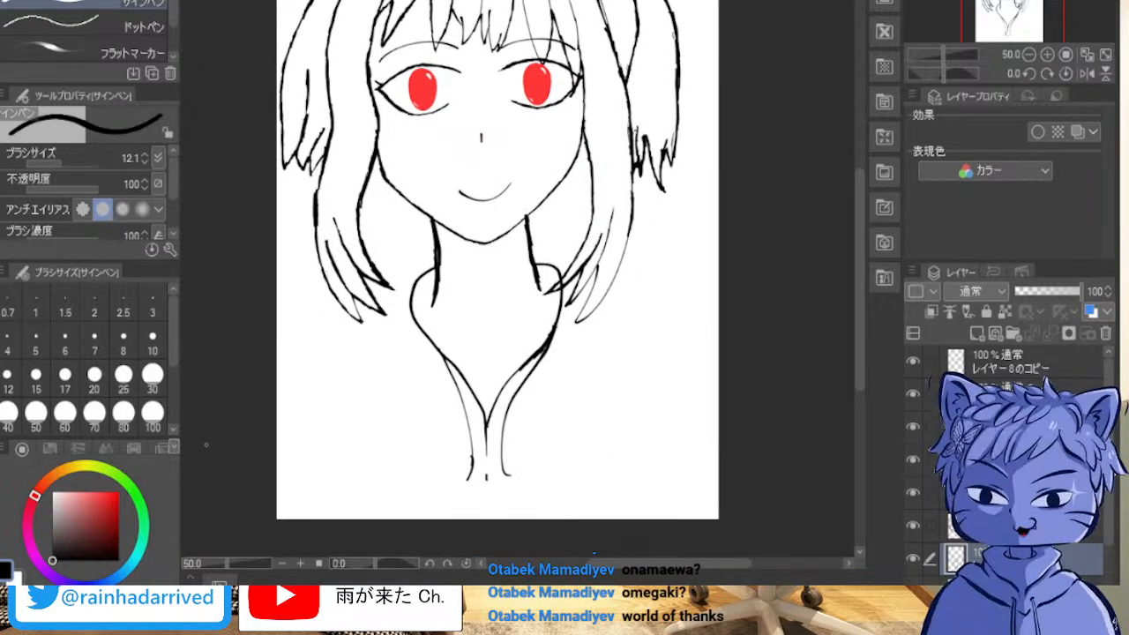
# Step: Handwrite 雨 with が beneath it in black pen strokes in the canvas's lower-left area beside the collar
pyautogui.moveTo(284, 354); pyautogui.dragTo(360, 320)
pyautogui.moveTo(282, 410)
pyautogui.mouseDown()
pyautogui.moveTo(300, 369)
pyautogui.moveTo(329, 406)
pyautogui.moveTo(360, 387)
pyautogui.mouseUp()
pyautogui.hotkey('ctrl', 'z')
pyautogui.moveTo(325, 342); pyautogui.dragTo(323, 448)
pyautogui.moveTo(304, 378)
pyautogui.mouseDown()
pyautogui.moveTo(315, 421)
pyautogui.moveTo(338, 413)
pyautogui.mouseUp()
pyautogui.moveTo(284, 463); pyautogui.dragTo(296, 494)
pyautogui.moveTo(302, 435); pyautogui.dragTo(278, 505)
pyautogui.moveTo(320, 438); pyautogui.dragTo(322, 492)
# Step: Handwrite 来た after が to complete the signature 雨が来た, redrawing the strokes of た
pyautogui.moveTo(336, 445)
pyautogui.mouseDown()
pyautogui.moveTo(350, 464)
pyautogui.moveTo(402, 433)
pyautogui.moveTo(404, 447)
pyautogui.mouseUp()
pyautogui.moveTo(382, 422)
pyautogui.mouseDown()
pyautogui.moveTo(385, 506)
pyautogui.moveTo(393, 466)
pyautogui.mouseUp()
pyautogui.moveTo(393, 466); pyautogui.dragTo(411, 483)
pyautogui.moveTo(413, 445)
pyautogui.mouseDown()
pyautogui.moveTo(445, 439)
pyautogui.moveTo(411, 487)
pyautogui.mouseUp()
pyautogui.moveTo(424, 466); pyautogui.dragTo(452, 503)
pyautogui.hotkey('ctrl', 'z')
pyautogui.hotkey('ctrl', 'z')
pyautogui.hotkey('ctrl', 'z')
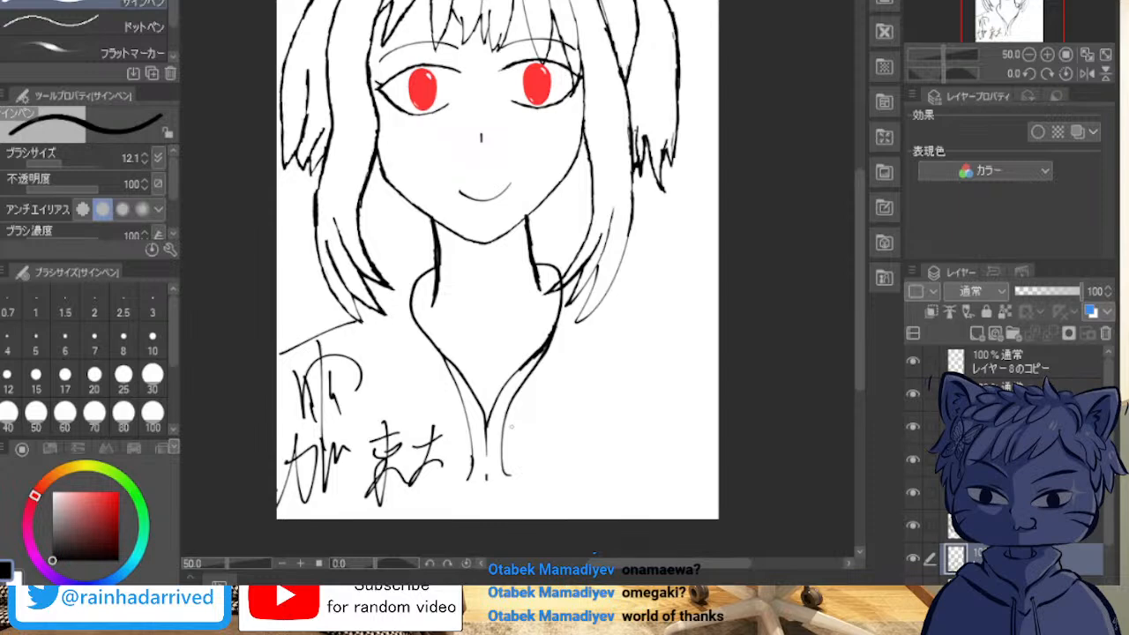
pyautogui.moveTo(427, 427); pyautogui.dragTo(413, 492)
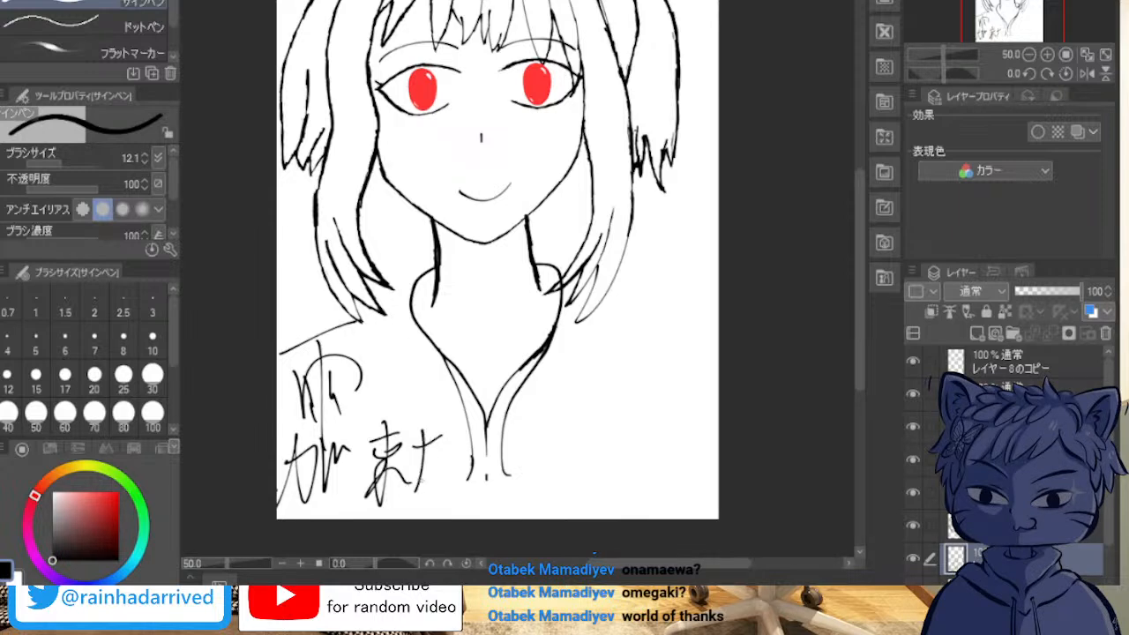
pyautogui.moveTo(437, 455); pyautogui.dragTo(452, 460)
pyautogui.moveTo(436, 473); pyautogui.dragTo(457, 480)
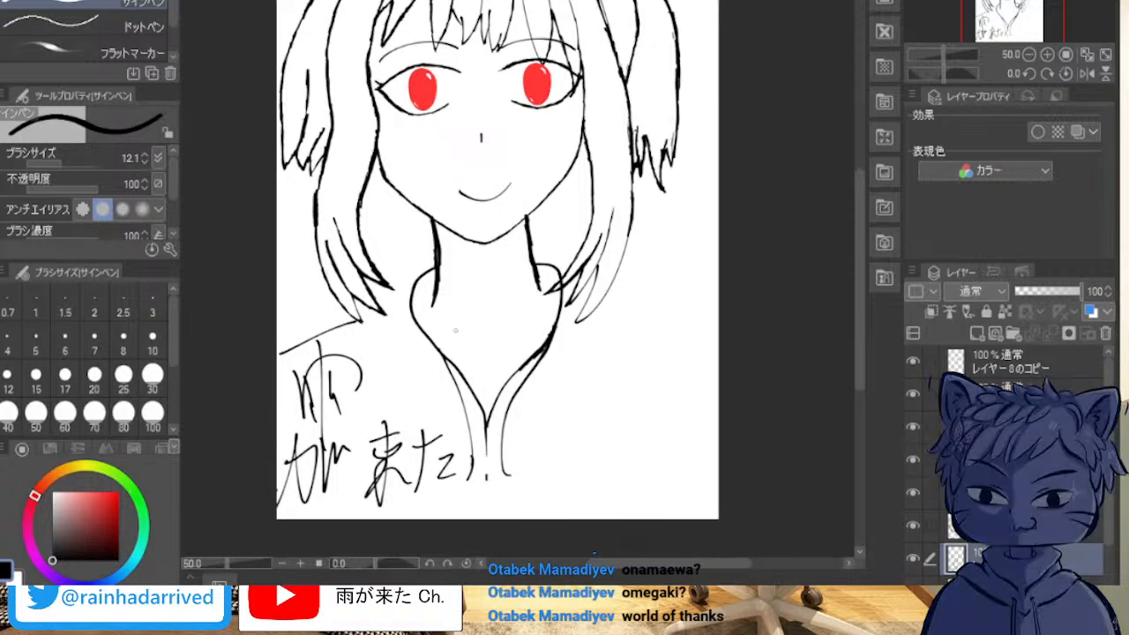
pyautogui.scroll(1, 449, 200)
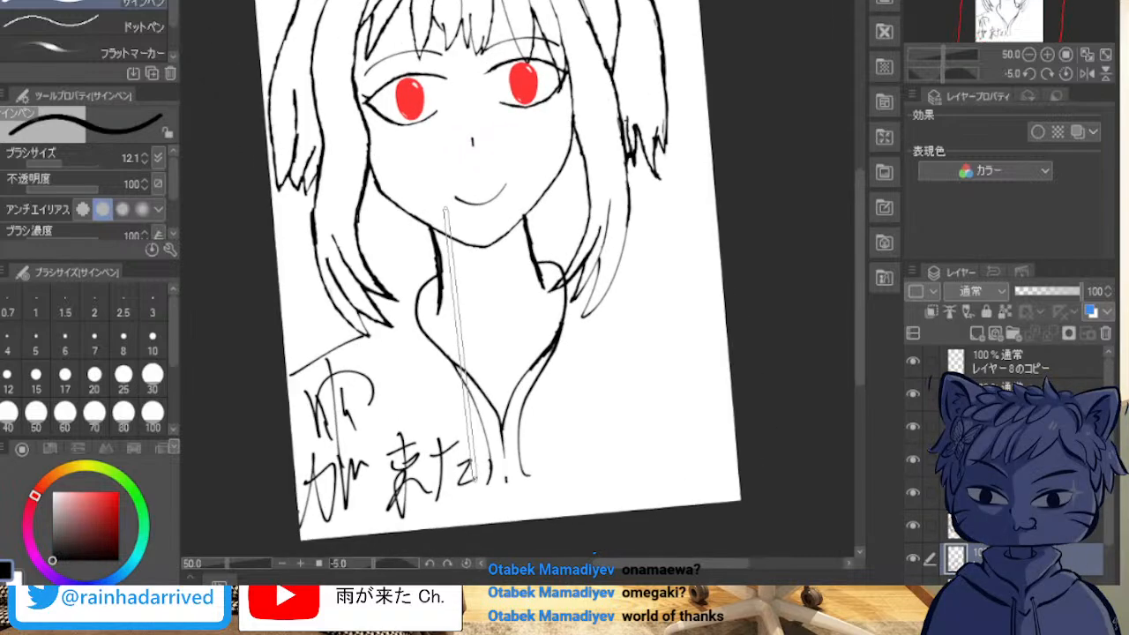
pyautogui.scroll(-2, 446, 212)
pyautogui.scroll(1, 445, 210)
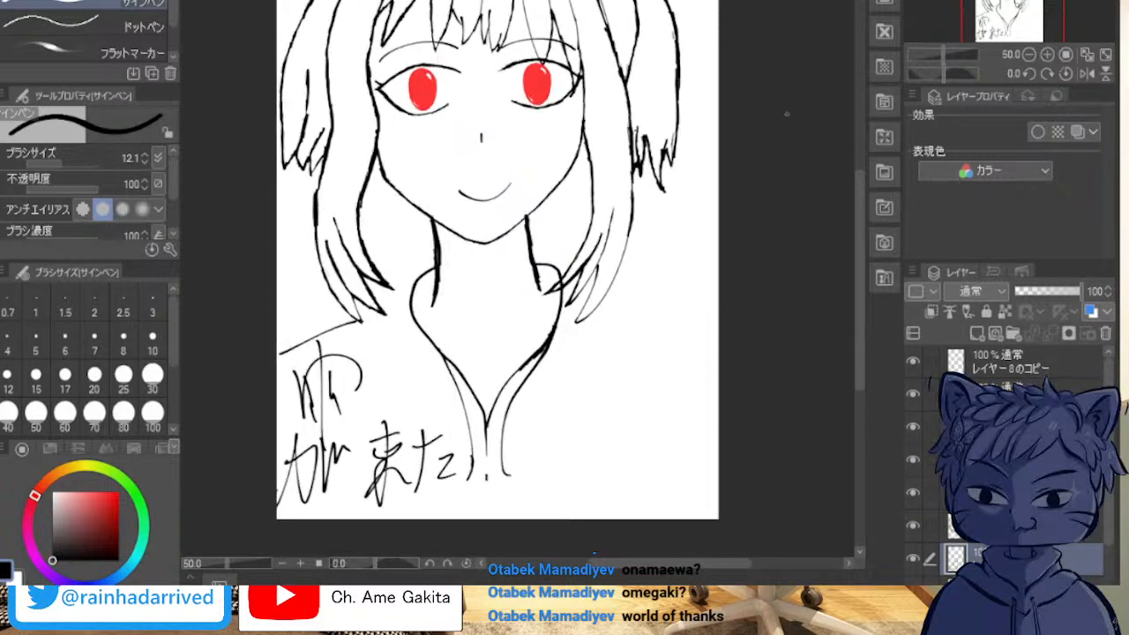
pyautogui.moveTo(459, 221); pyautogui.dragTo(497, 292)
pyautogui.scroll(-1, 547, 211)
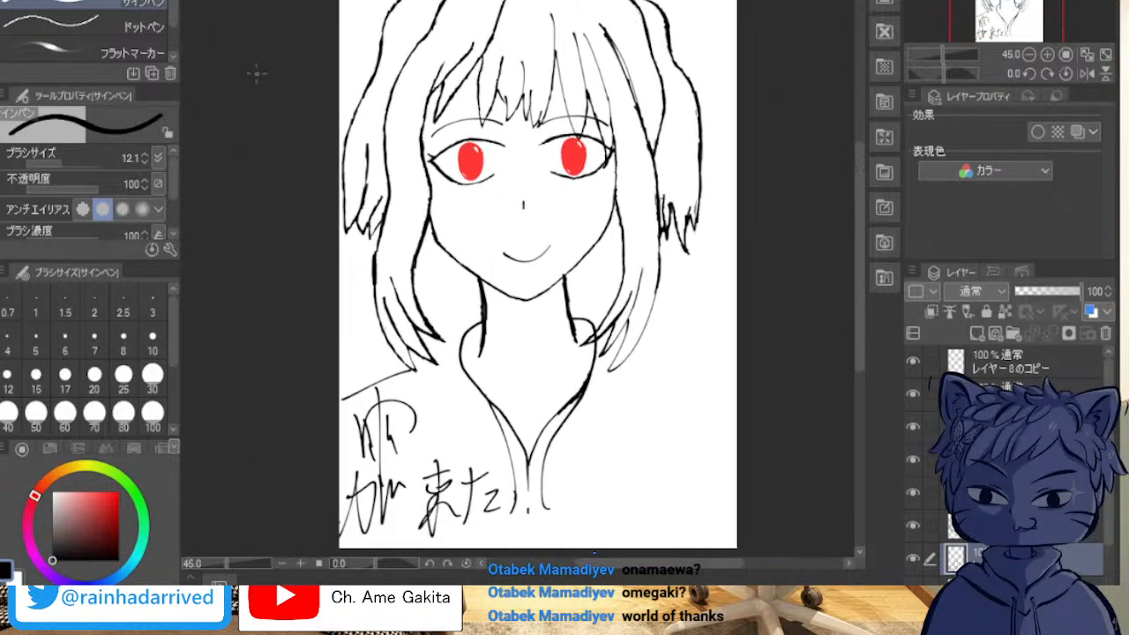